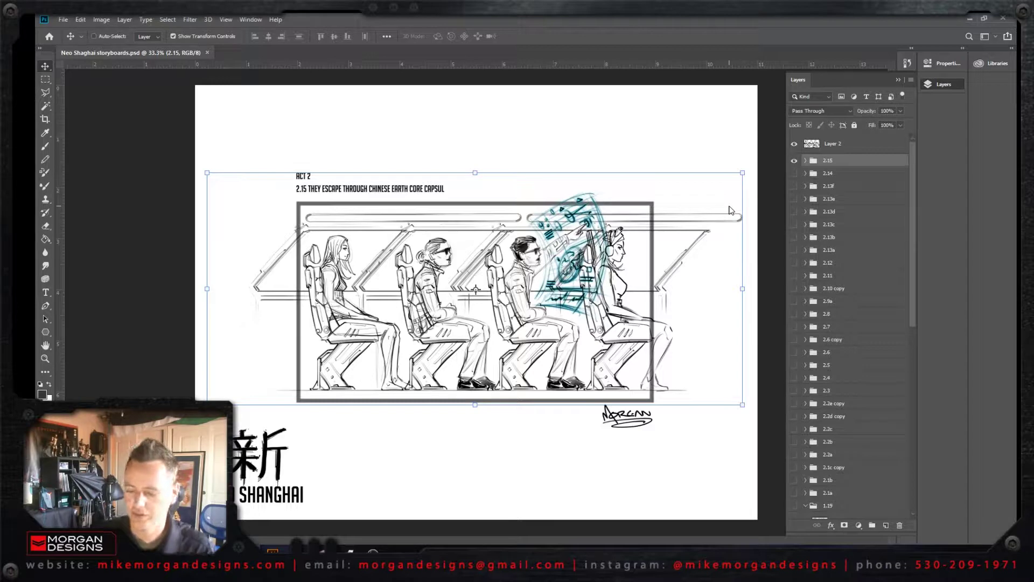
Step: Turn off Show Transform Controls and duplicate the 2.15 group within the same storyboard document
click(173, 36)
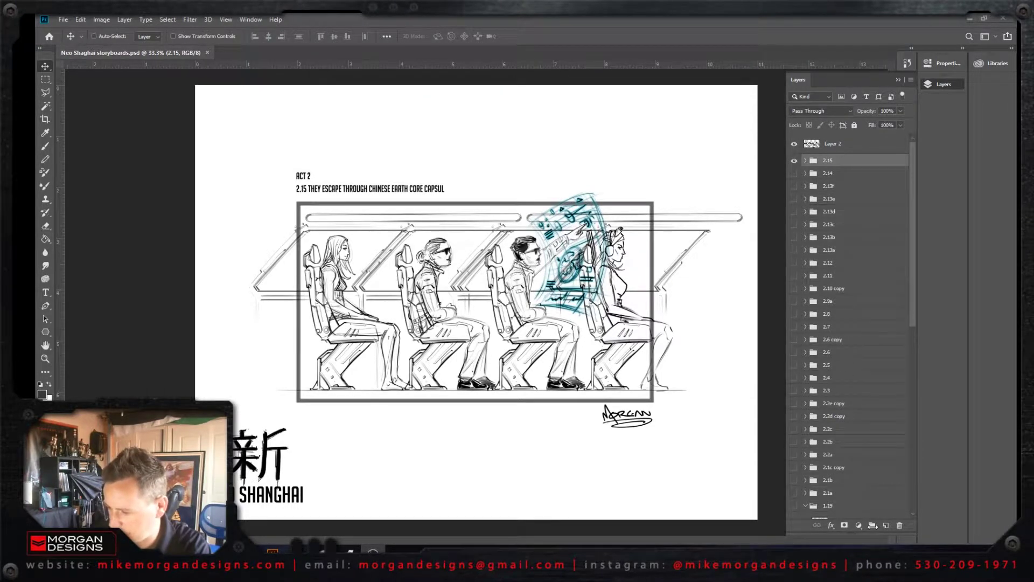
right_click(851, 160)
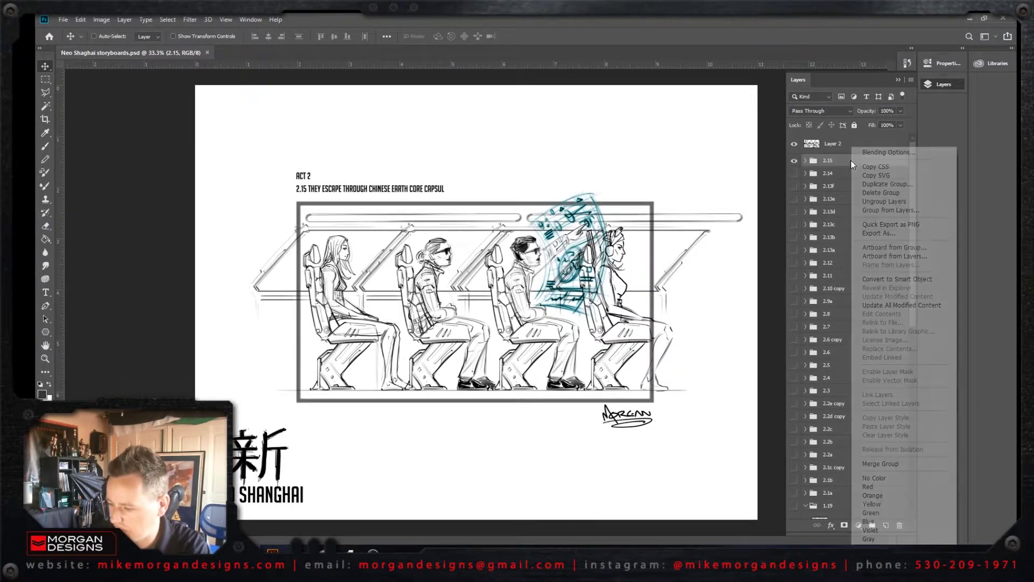
click(885, 185)
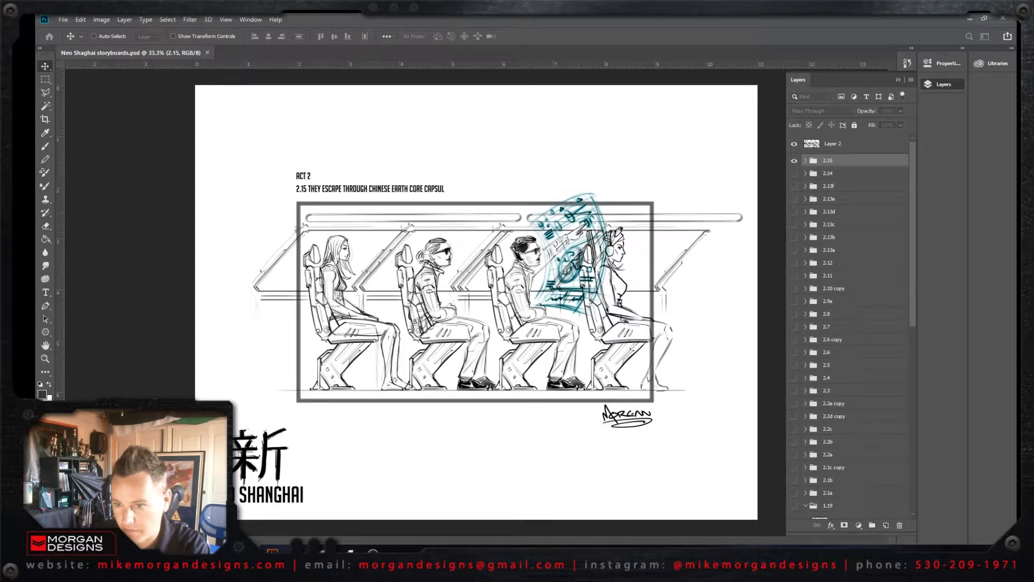
drag(862, 236, 683, 114)
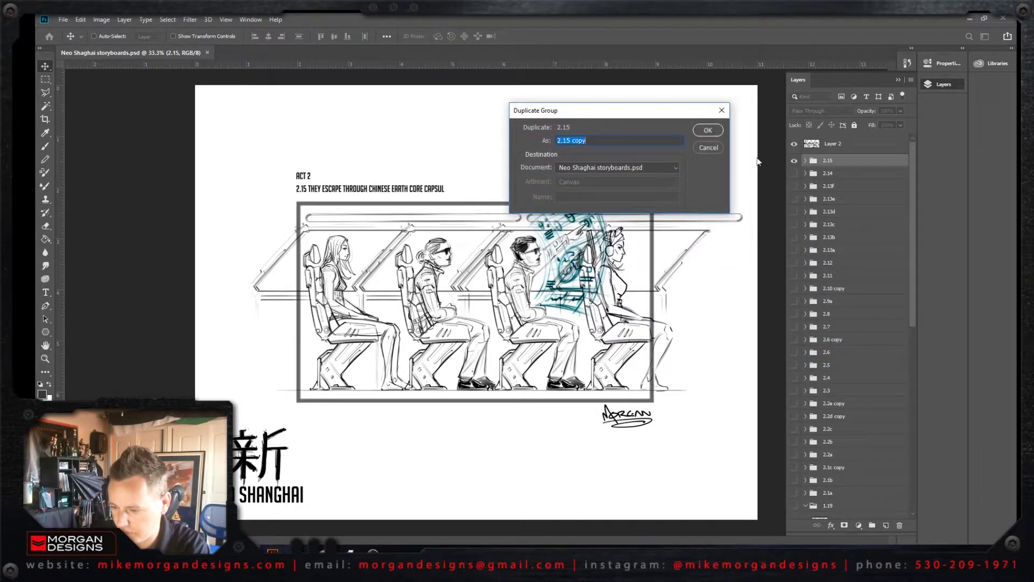
click(708, 131)
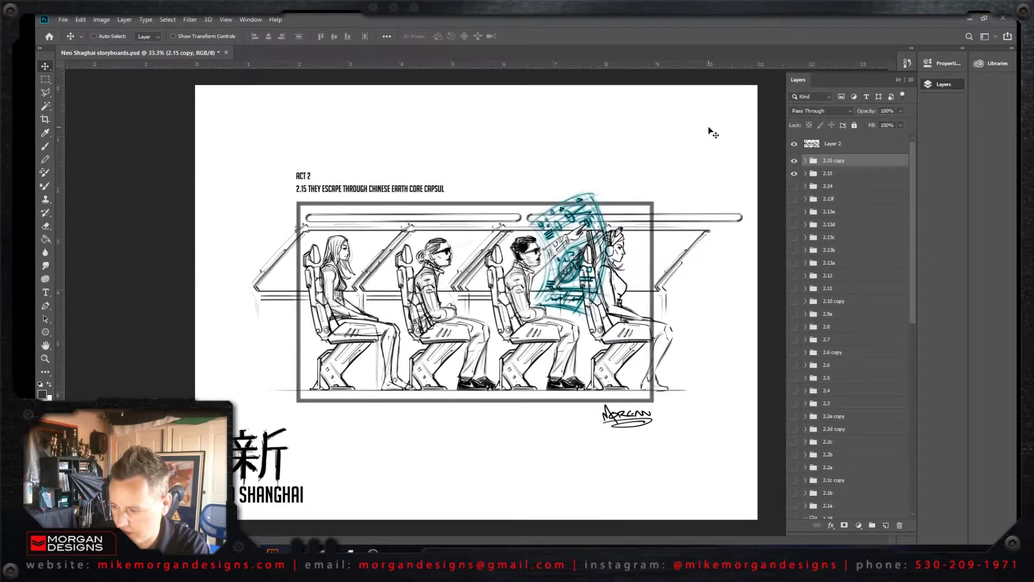
Step: Hide the original 2.15 group and rename its copy 2.15B
click(793, 173)
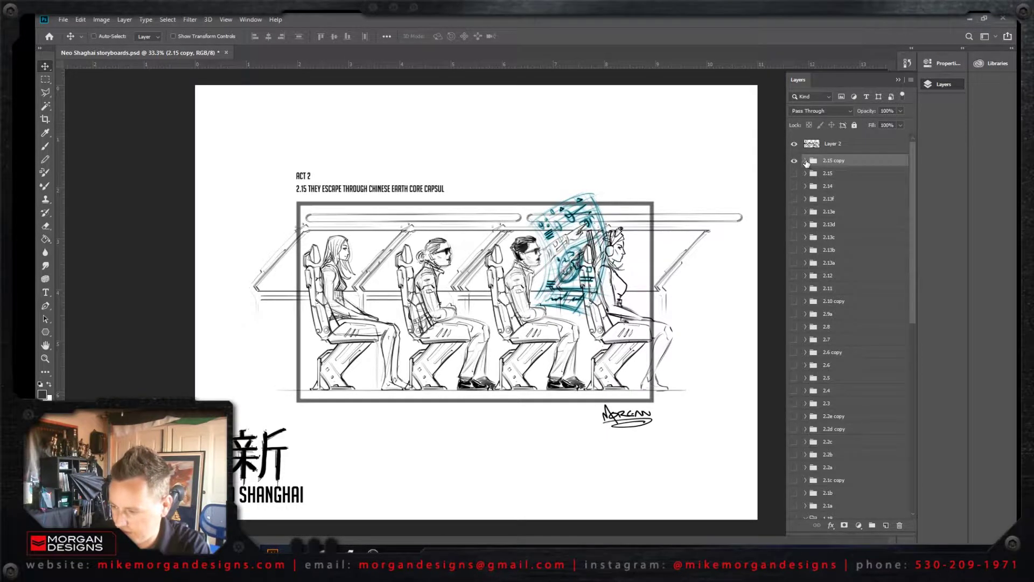
double_click(837, 161)
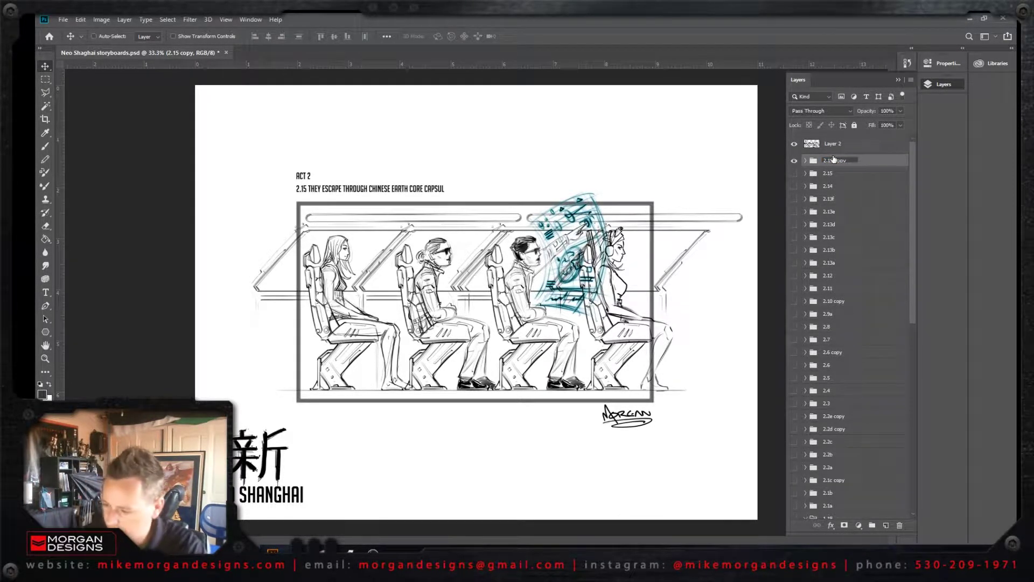
double_click(853, 160)
drag(853, 160, 835, 160)
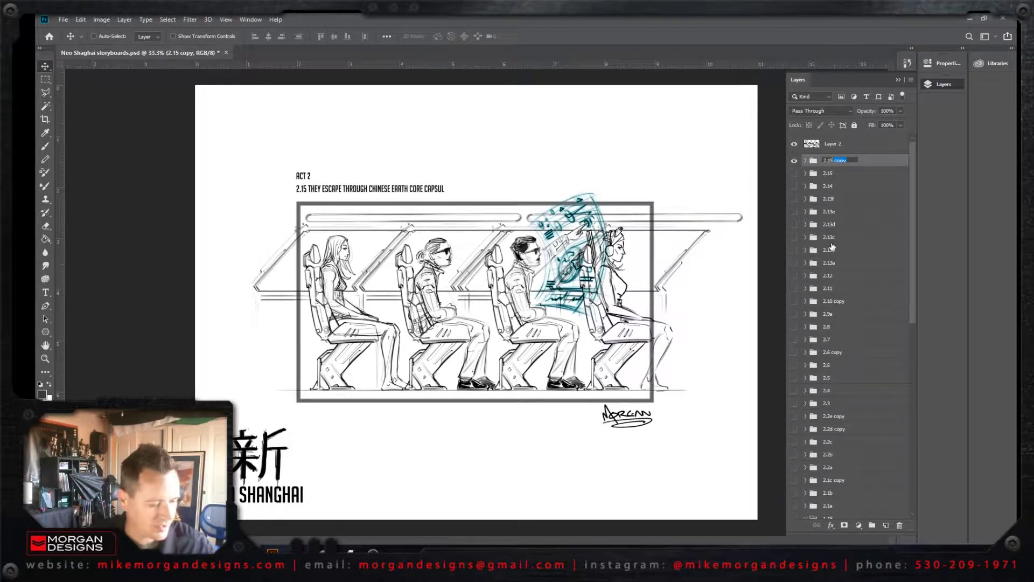
text(B)
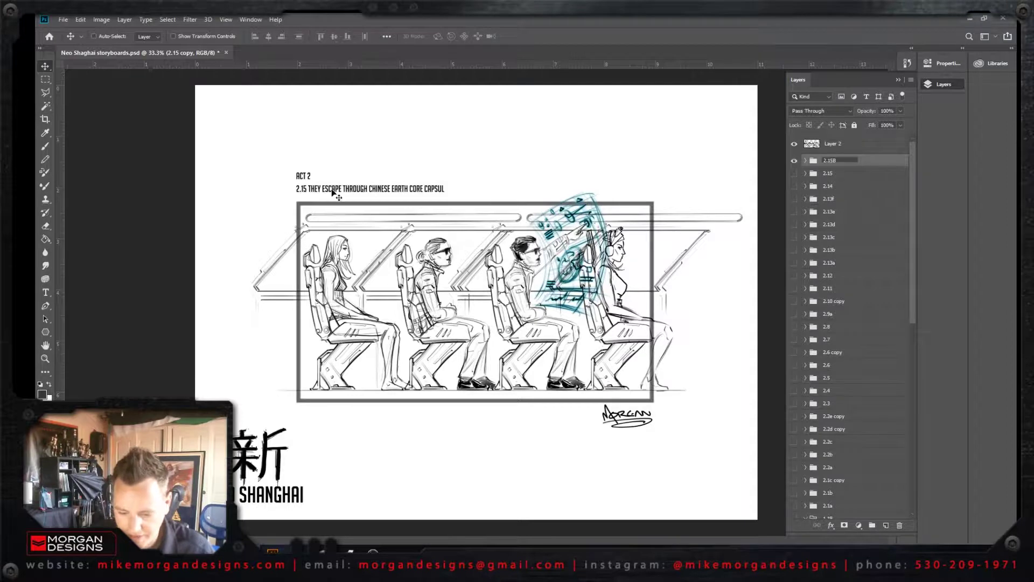
Step: Change the scene number in the caption above the storyboard frame to 2.15B
click(47, 293)
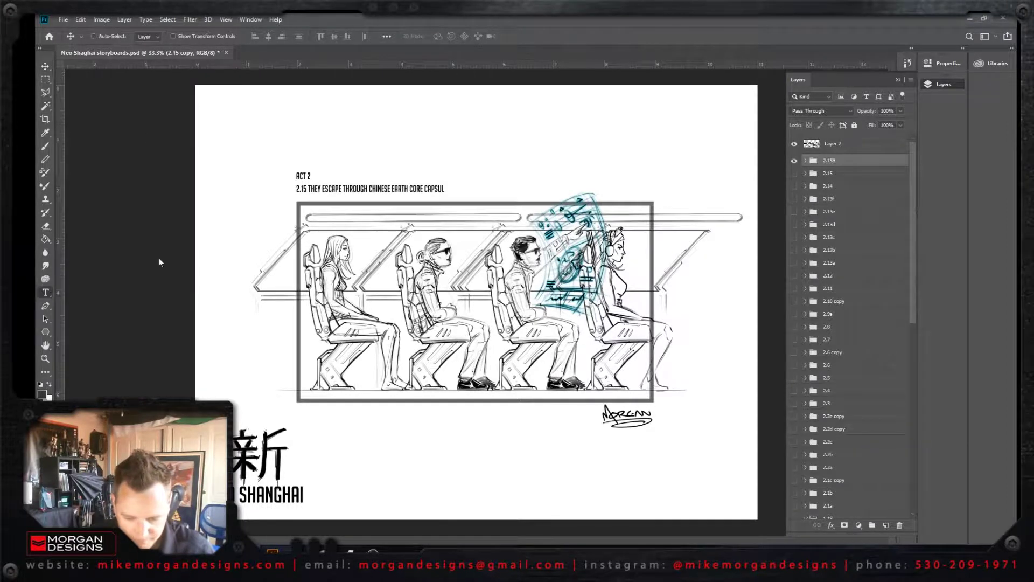
click(306, 187)
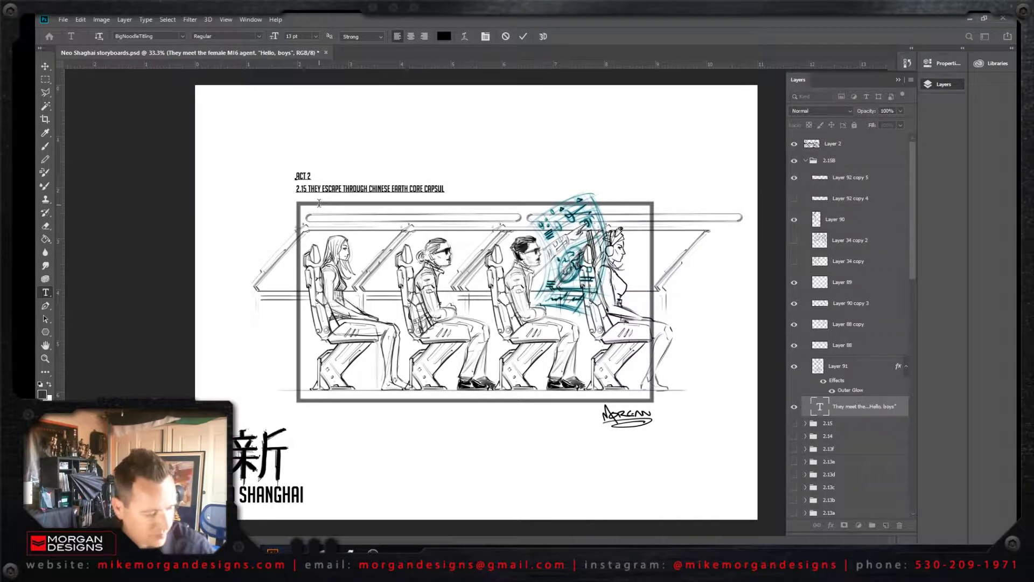
text(B)
click(50, 63)
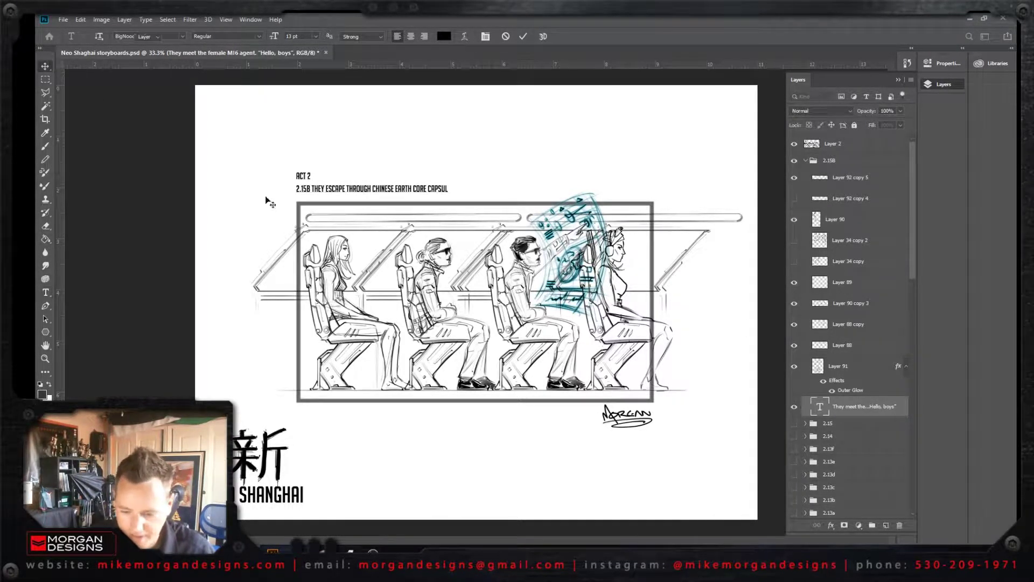
Step: Delete the drawing layers in group 2.15B, from Layer 92 copy 5 through Layer 91, keeping the caption text layer
click(872, 180)
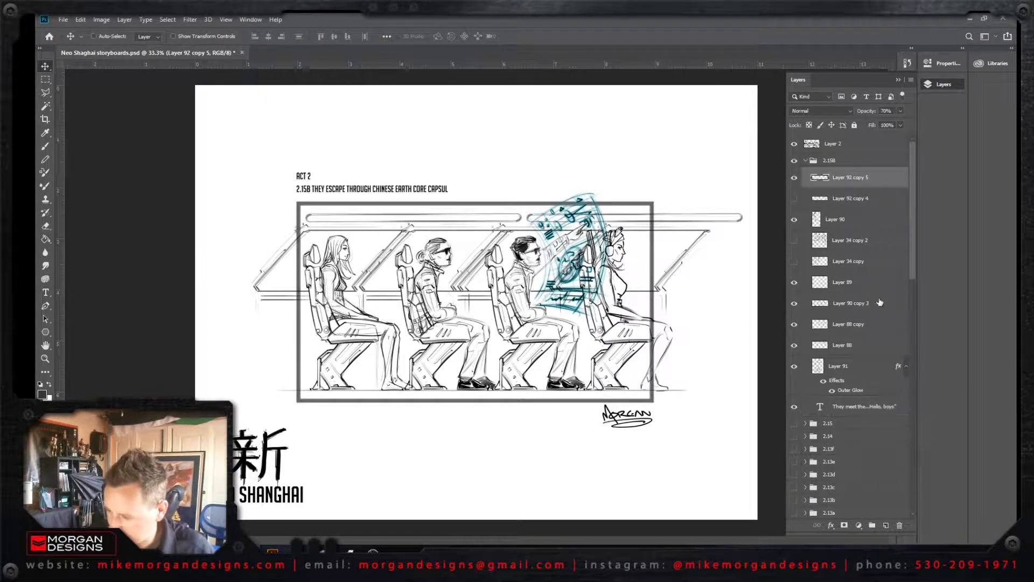
shift+click(875, 373)
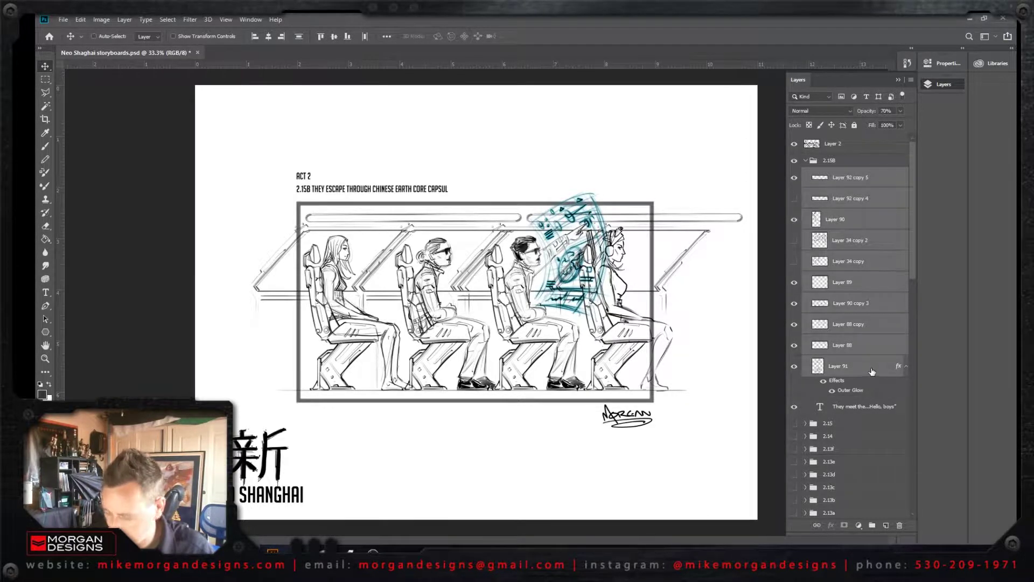
key(Delete)
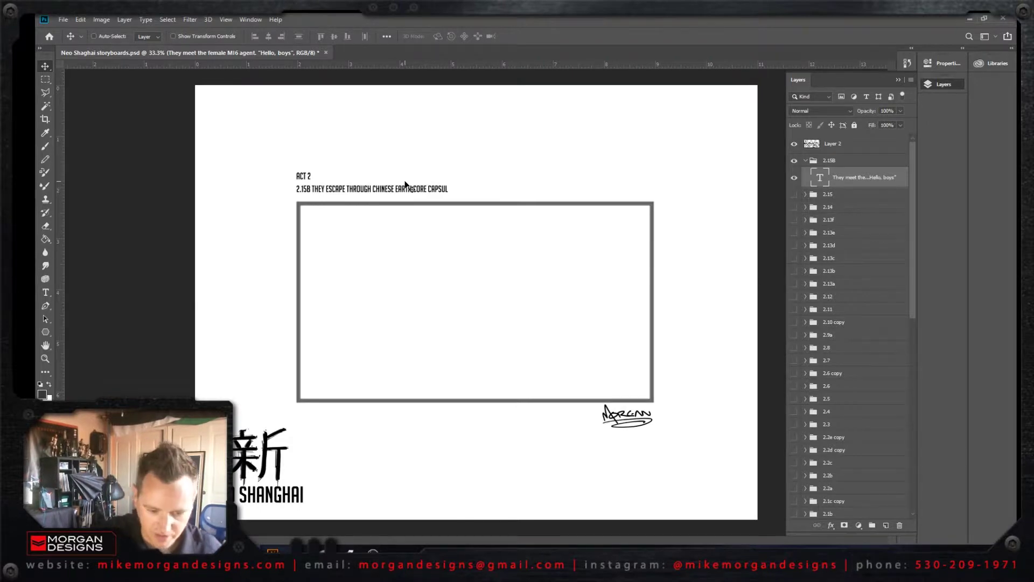
Step: Add a new layer above the caption in group 2.15B and sample black from the Chinese character as the brush colour
key(b)
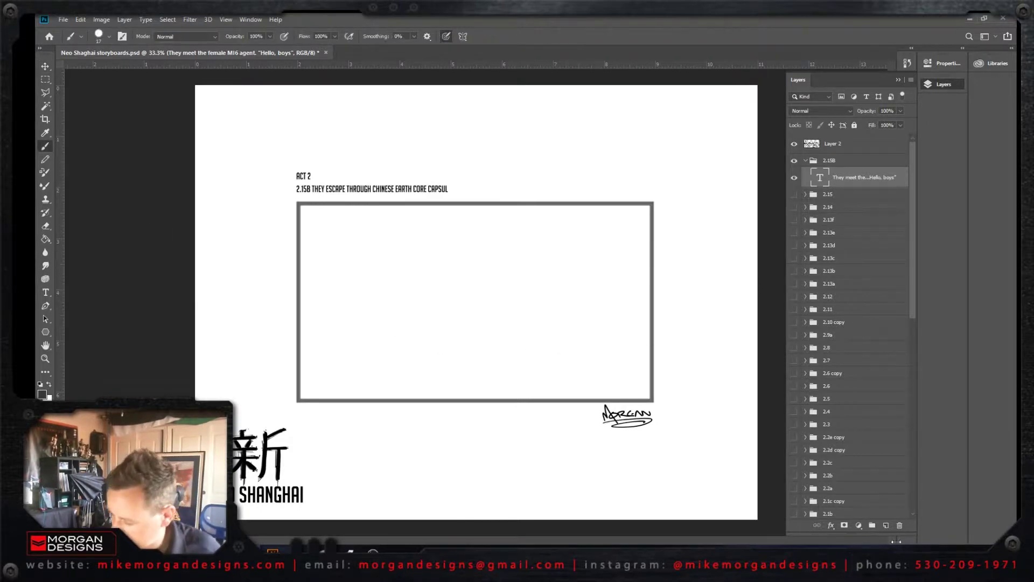
click(886, 525)
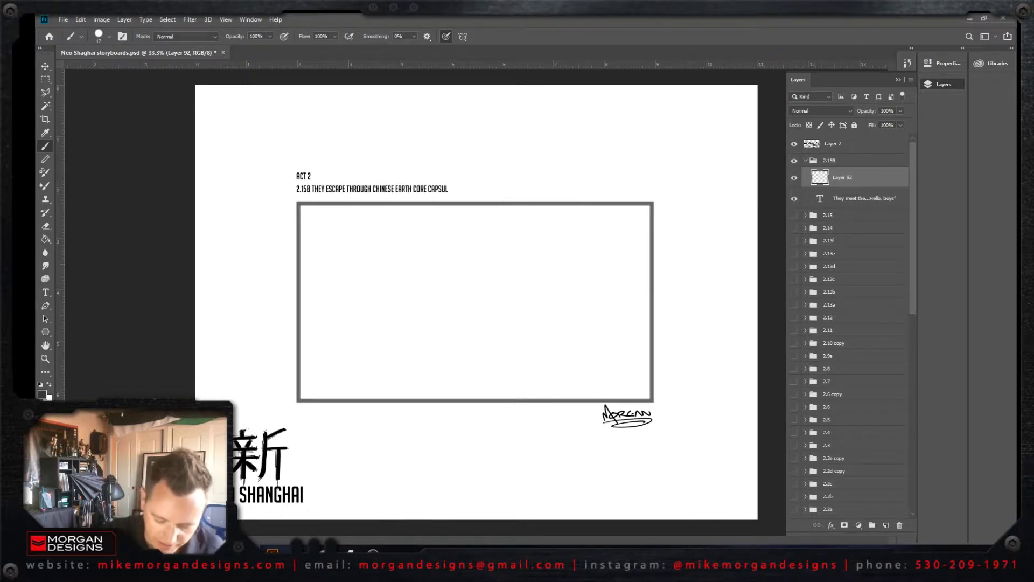
key(alt)
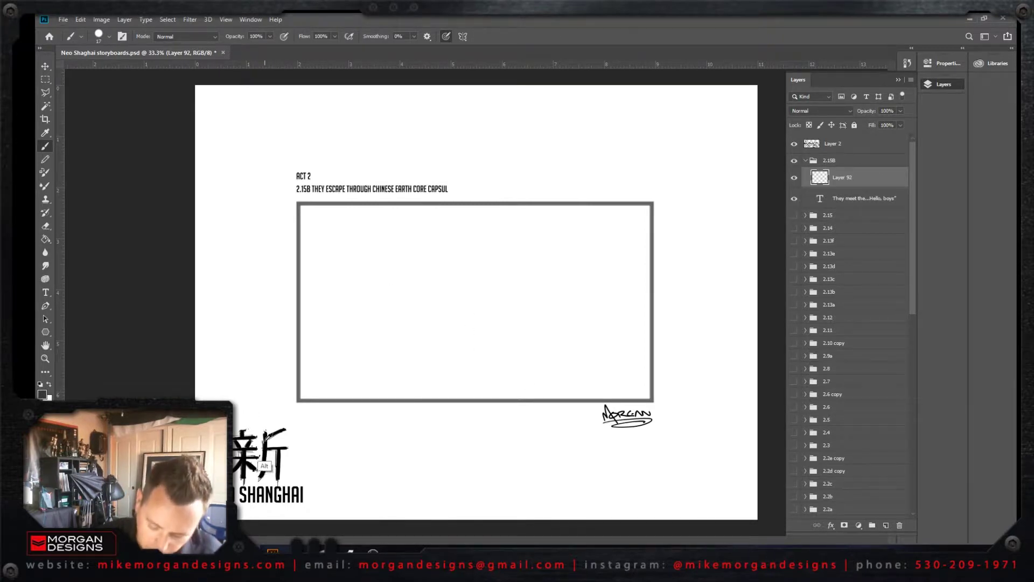
alt+click(264, 466)
Step: Try freehand Brush strokes across the empty storyboard frame and undo them
mouse_move(390, 295)
mouse_down()
mouse_move(381, 318)
mouse_move(492, 336)
mouse_move(497, 453)
mouse_up()
key(ctrl)
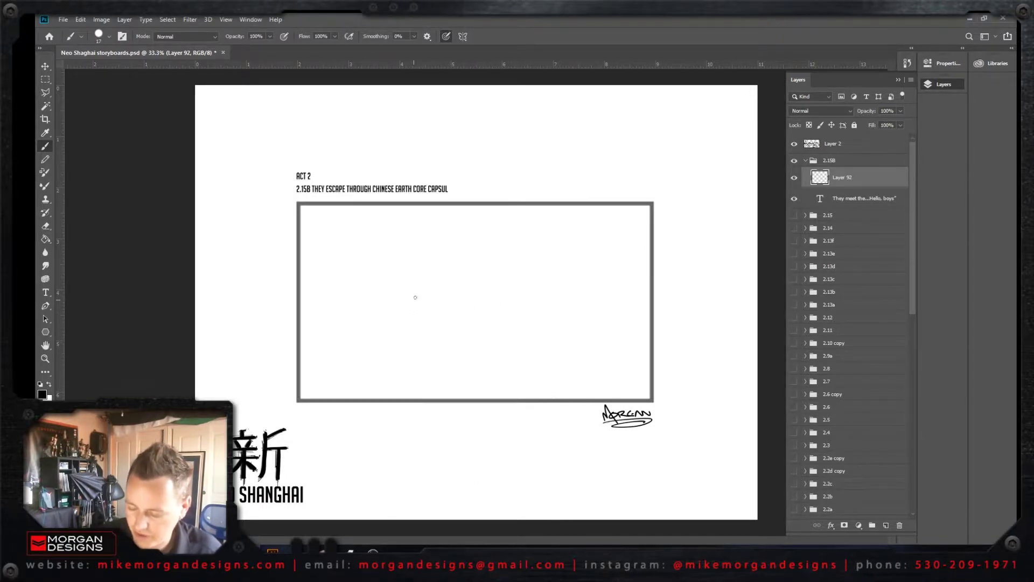
drag(416, 297, 501, 440)
key(ctrl+z)
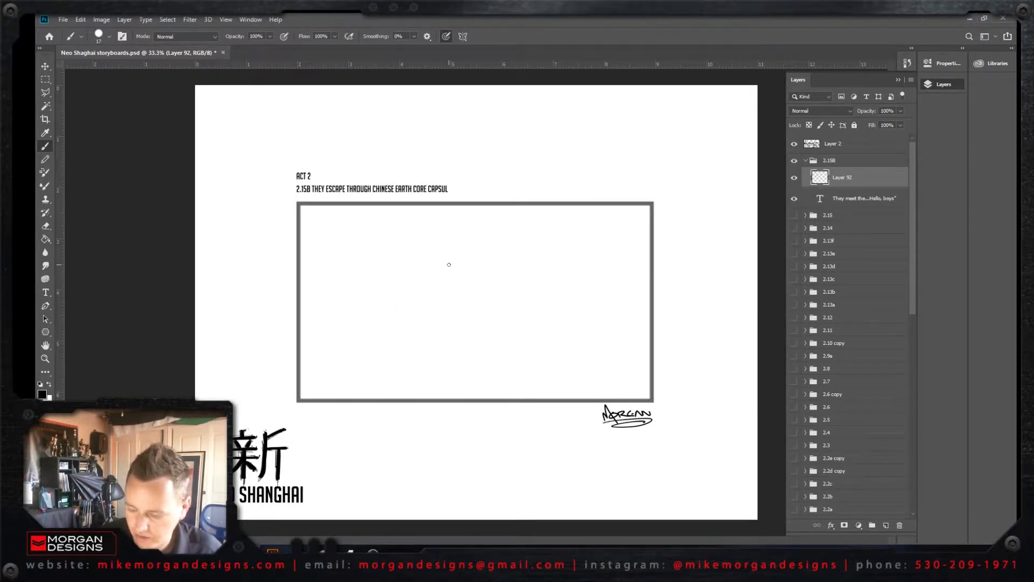
Step: Set the size of the Hard Round Pressure Opacity brush to 6 px
right_click(450, 266)
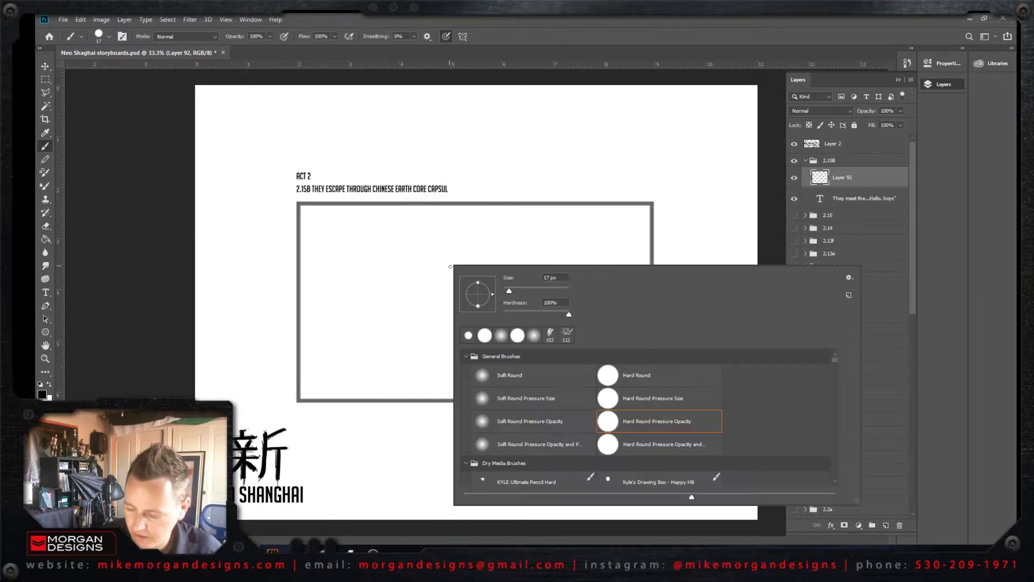
click(558, 279)
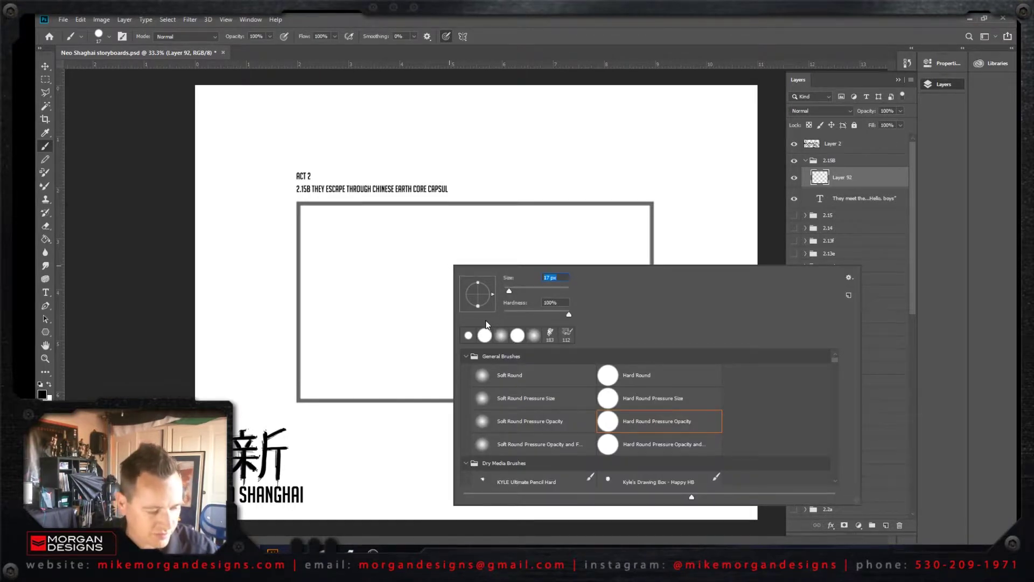
text(6)
key(Return)
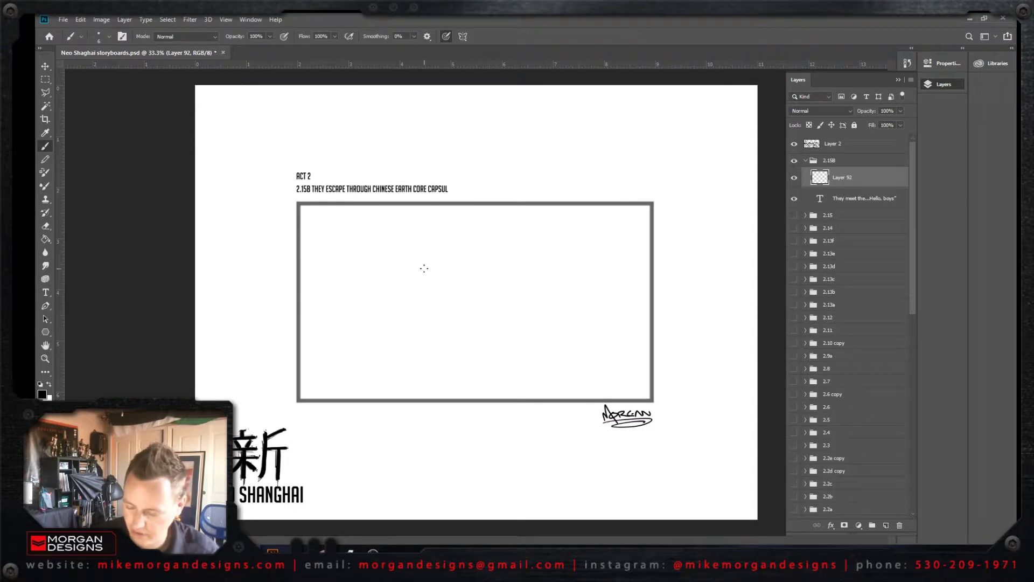
Step: Test the 6 px brush's pen pressure with zigzag strokes down the frame, undoing each stroke
mouse_move(417, 277)
mouse_down()
mouse_move(487, 336)
mouse_move(467, 472)
mouse_up()
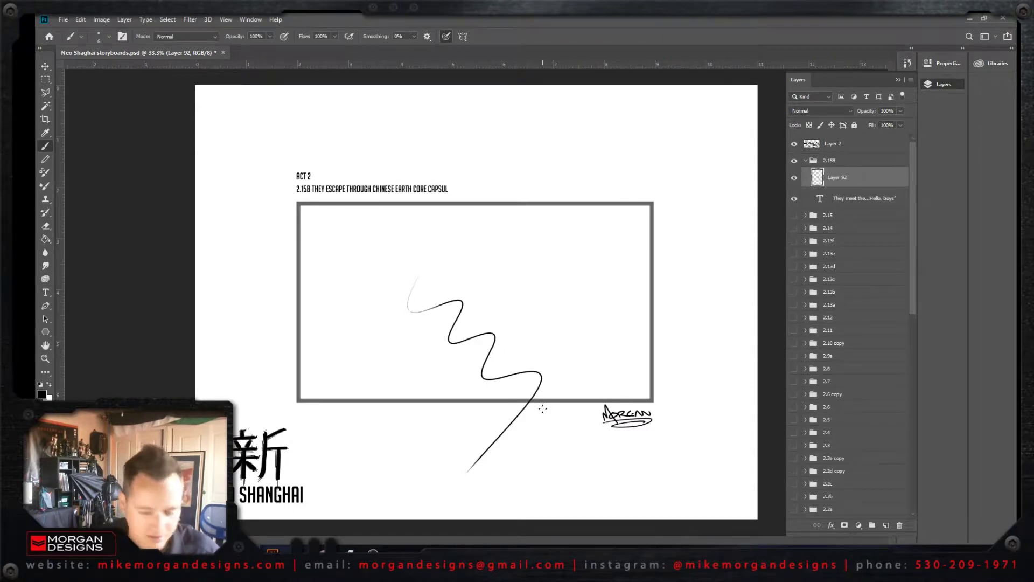
key(ctrl+z)
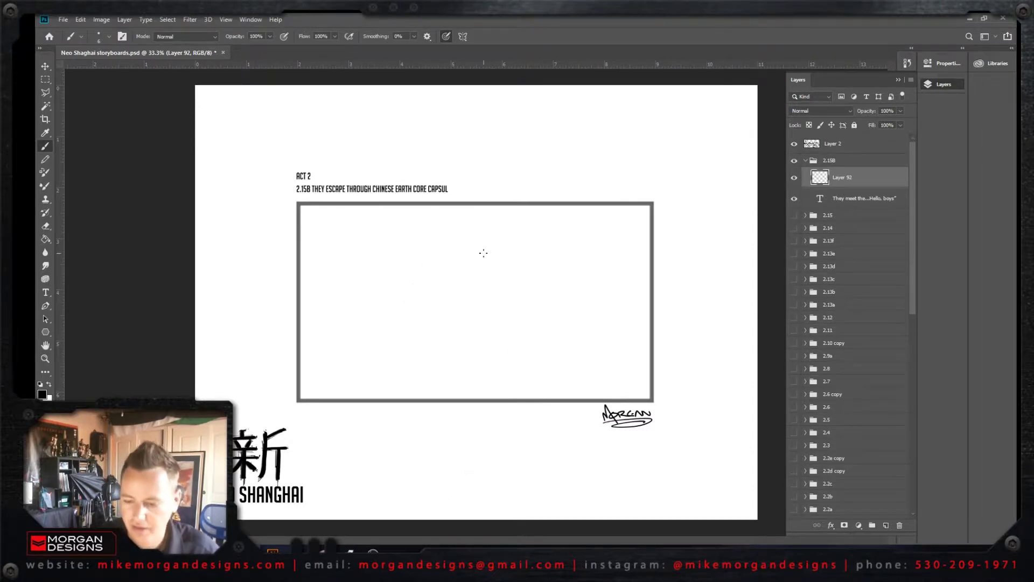
click(447, 36)
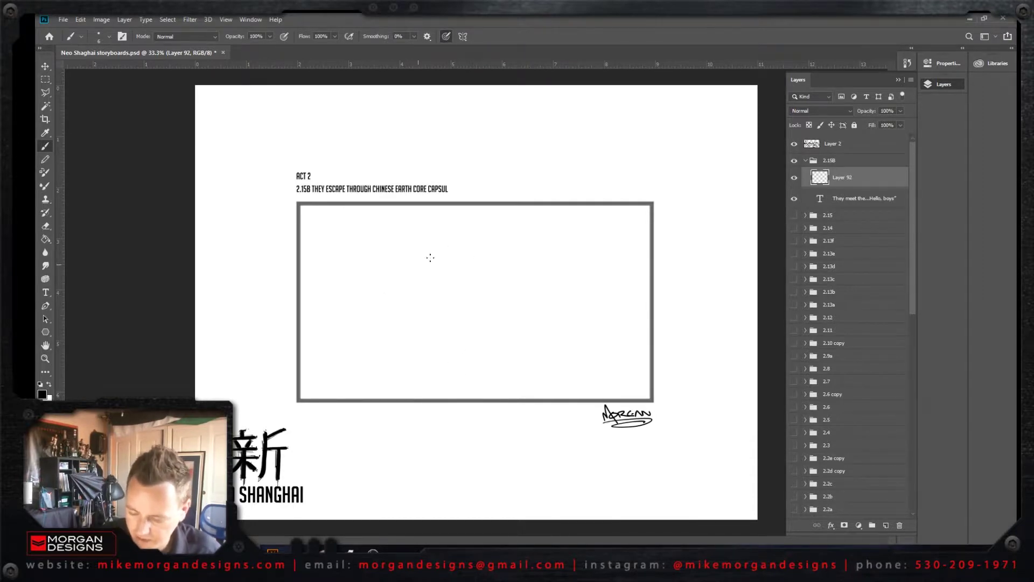
mouse_move(405, 285)
mouse_down()
mouse_move(531, 381)
mouse_move(480, 472)
mouse_up()
key(ctrl+z)
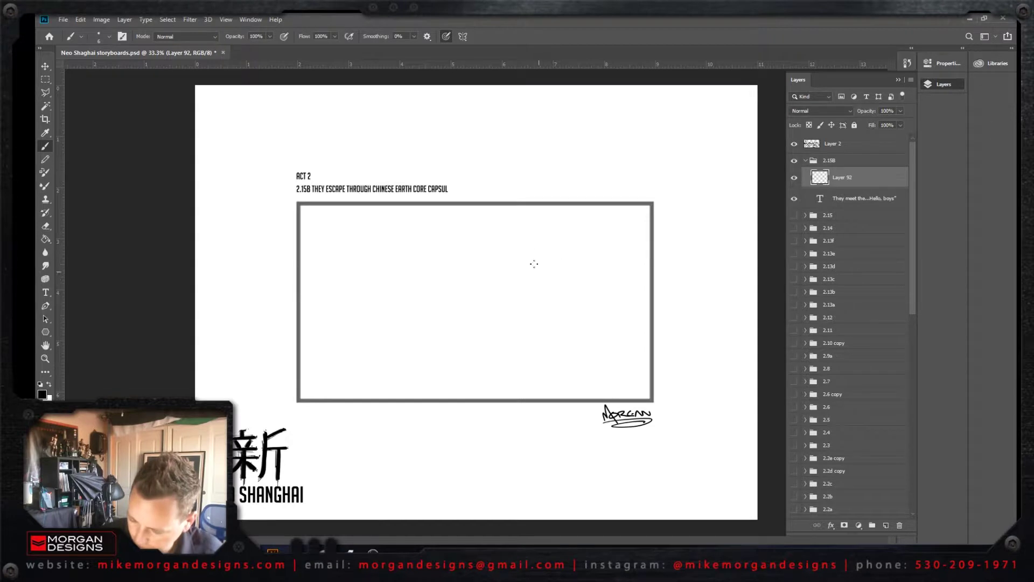
Step: Sketch a light circle in the upper right of the storyboard frame with perspective lines fanning out from it toward the lower left
mouse_move(548, 272)
mouse_down()
mouse_move(561, 245)
mouse_move(543, 242)
mouse_move(554, 237)
mouse_move(534, 250)
mouse_up()
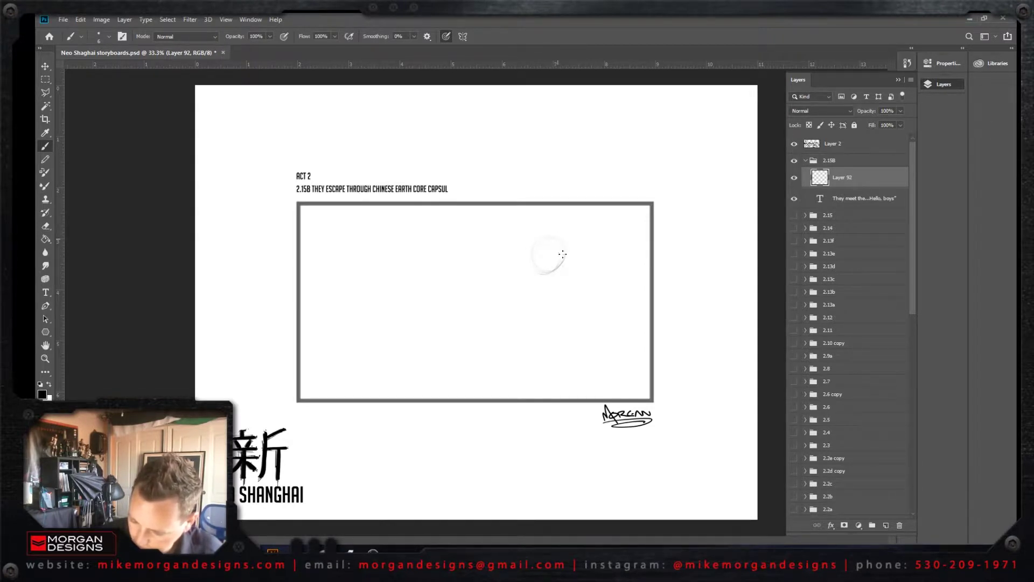
mouse_move(324, 376)
mouse_down()
mouse_move(547, 254)
mouse_move(474, 294)
mouse_up()
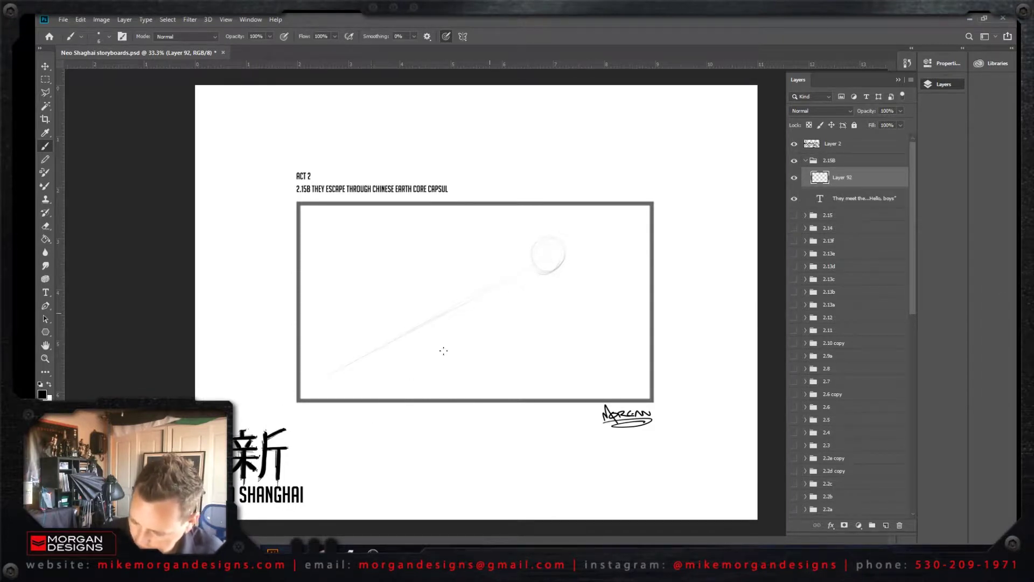
mouse_move(552, 274)
mouse_down()
mouse_move(484, 324)
mouse_move(469, 390)
mouse_up()
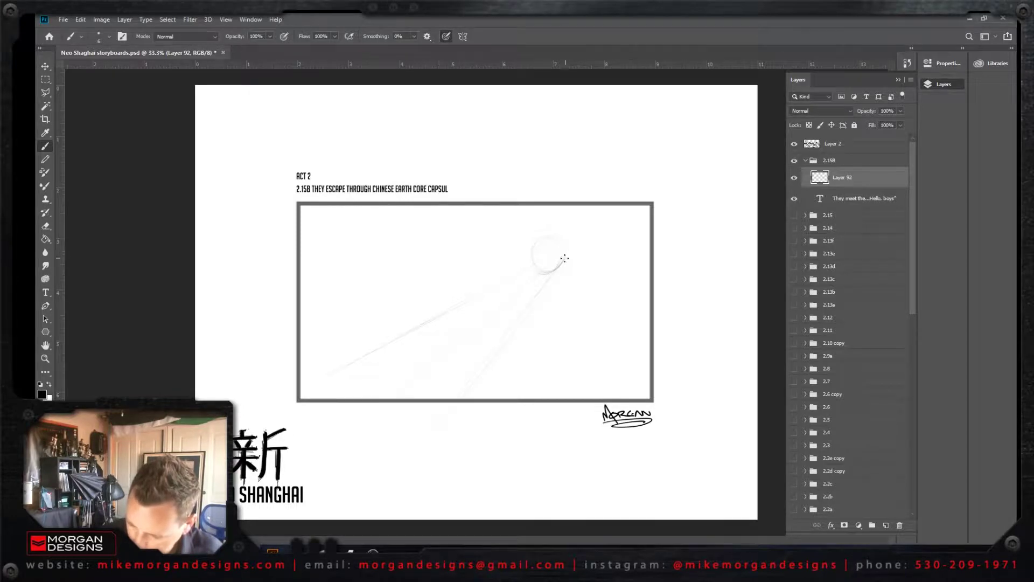
drag(563, 259, 453, 407)
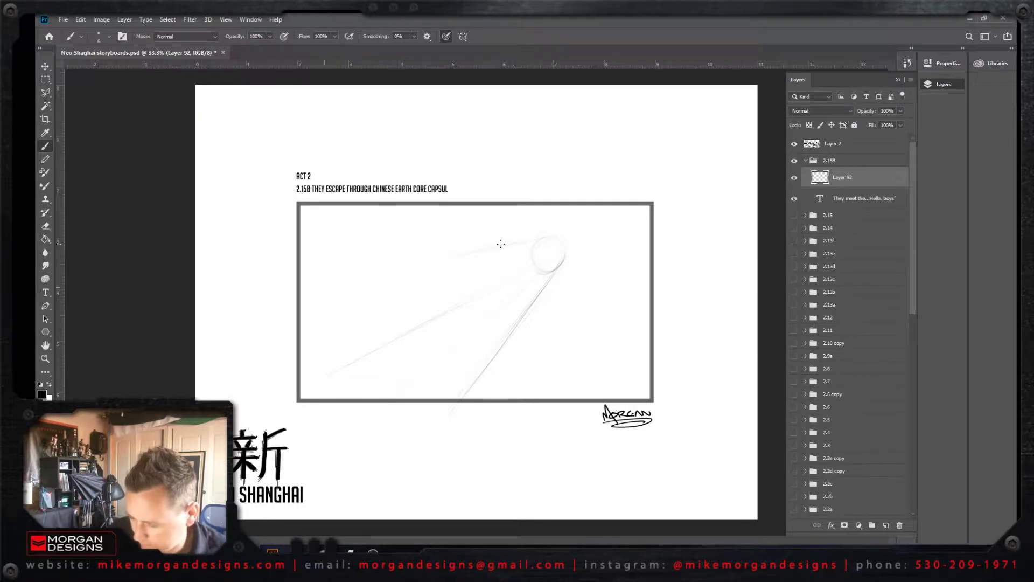
drag(542, 236, 277, 281)
drag(564, 254, 510, 316)
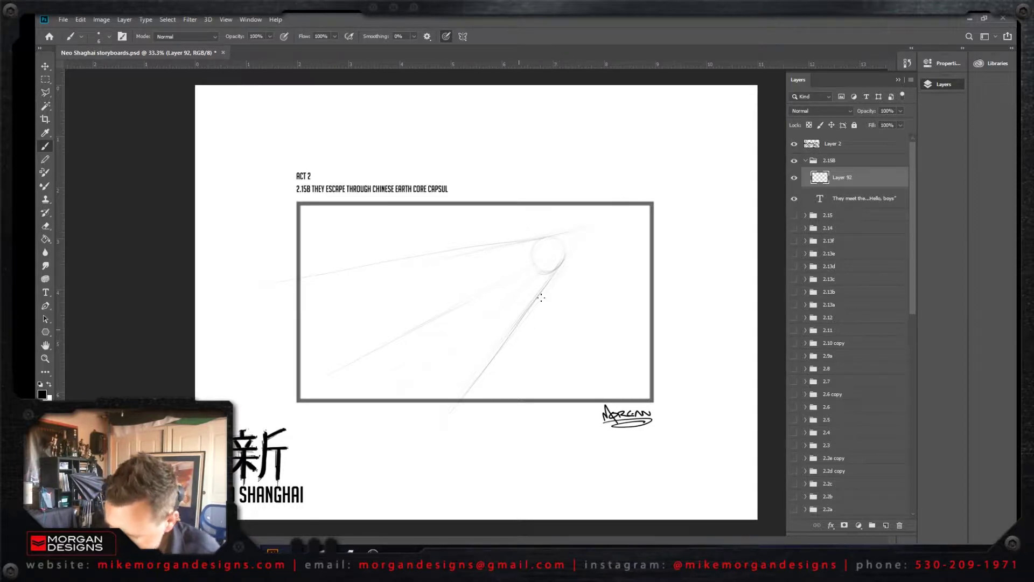
drag(550, 278, 505, 346)
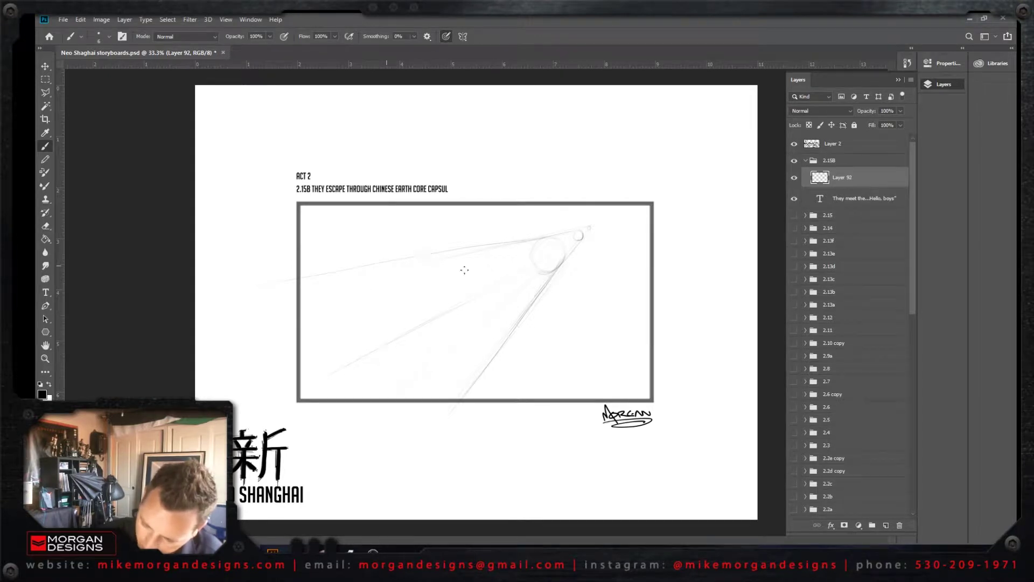
Step: Sketch a double curved arc near the frame's centre, bowing from the upper perspective line down to the lower one
drag(467, 284, 481, 356)
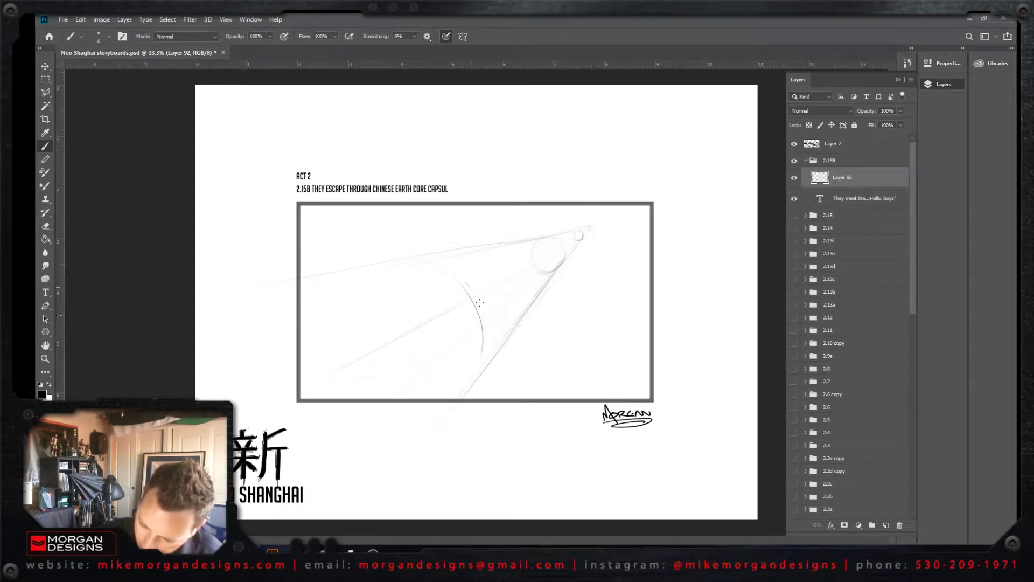
mouse_move(468, 286)
mouse_down()
mouse_move(474, 380)
mouse_move(443, 283)
mouse_move(404, 259)
mouse_move(487, 364)
mouse_up()
drag(486, 318, 489, 349)
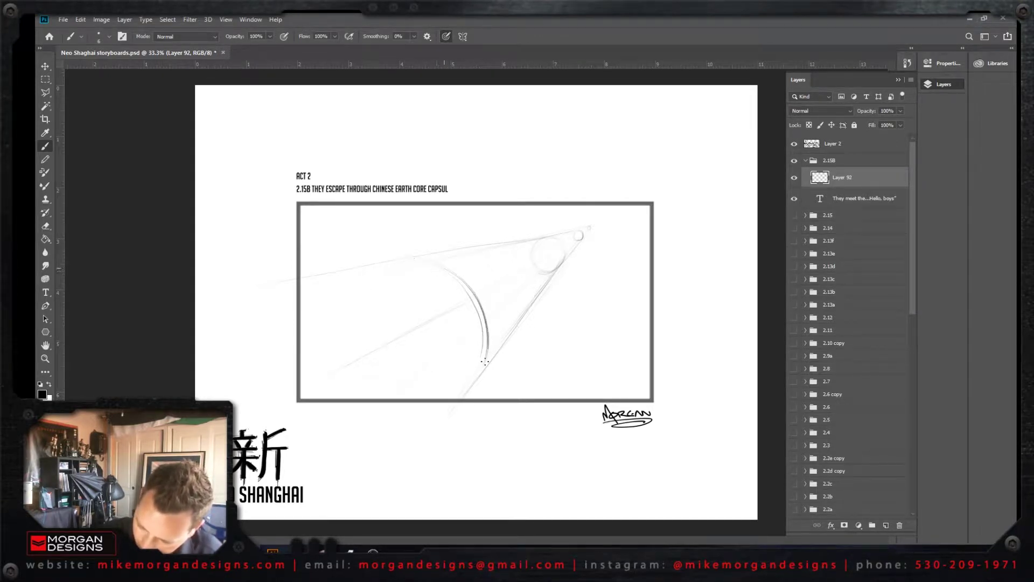
Step: Extend the double arc into a large light circle spanning the space between the upper and lower perspective lines
mouse_move(462, 280)
mouse_down()
mouse_move(483, 311)
mouse_move(482, 349)
mouse_up()
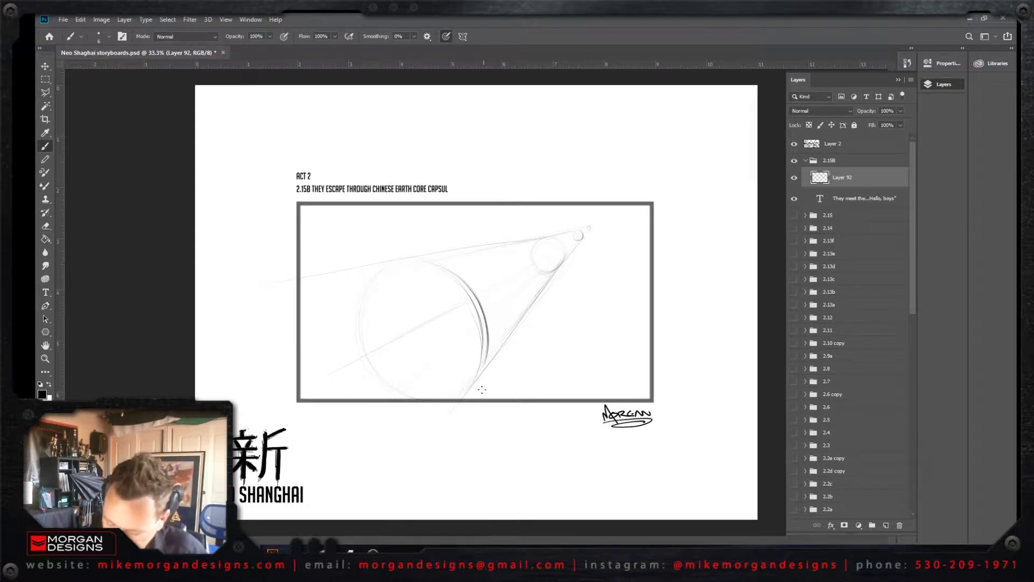
key(ctrl+z)
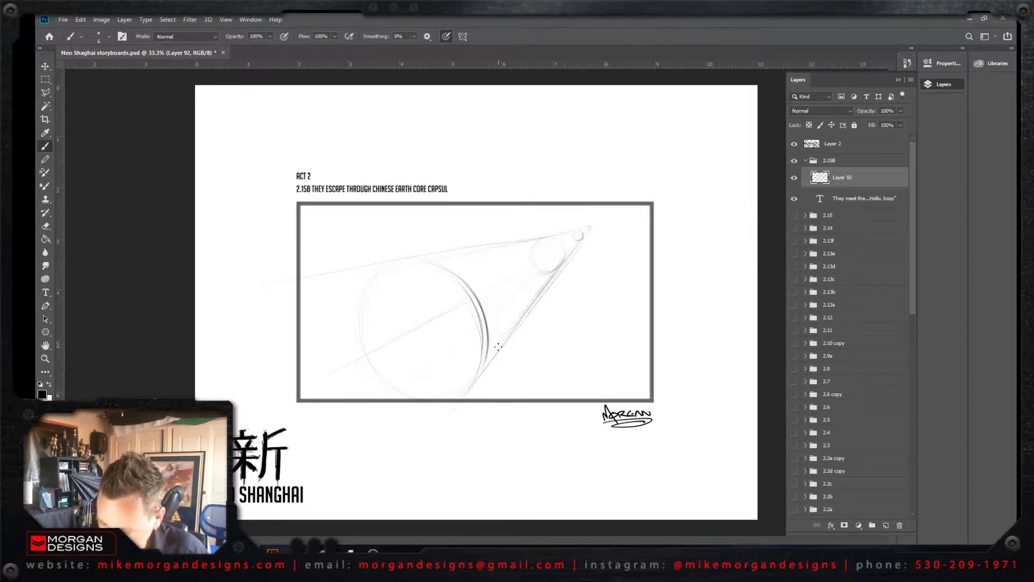
key(ctrl+shift+z)
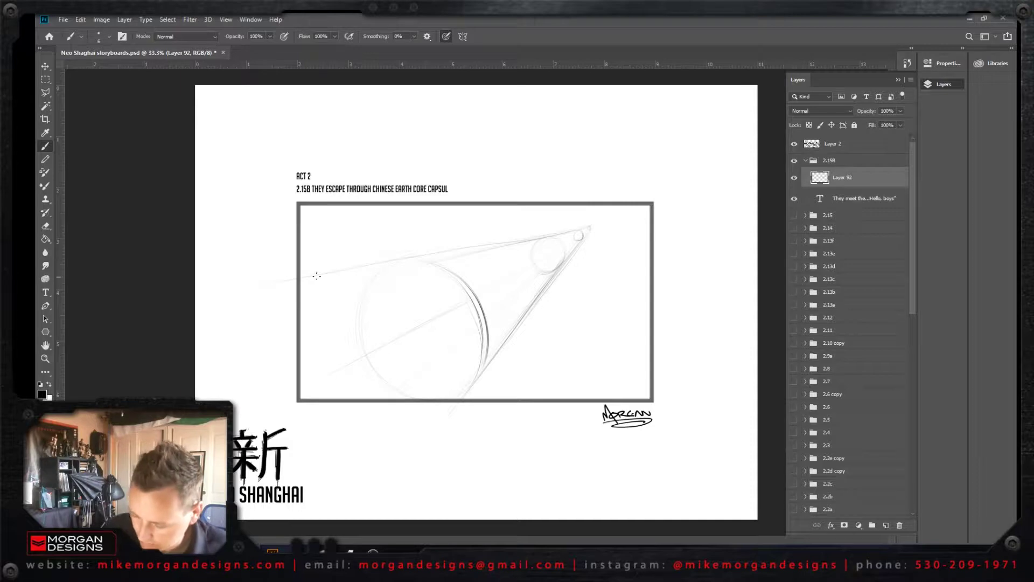
Step: Darken the upper perspective line out to the frame's left edge and the lower one down to its bottom edge
drag(580, 231, 349, 270)
drag(549, 235, 302, 277)
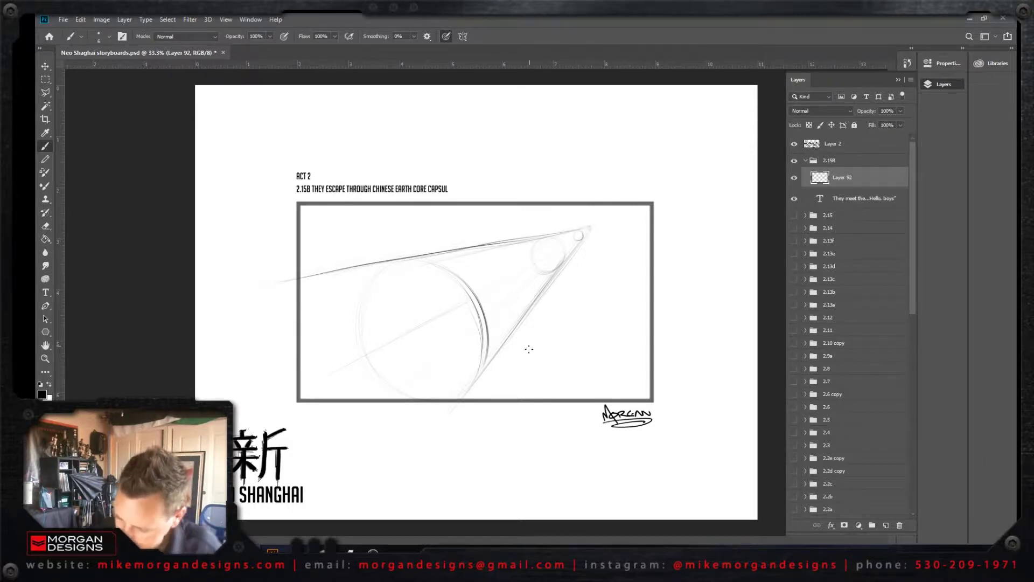
drag(548, 287, 463, 400)
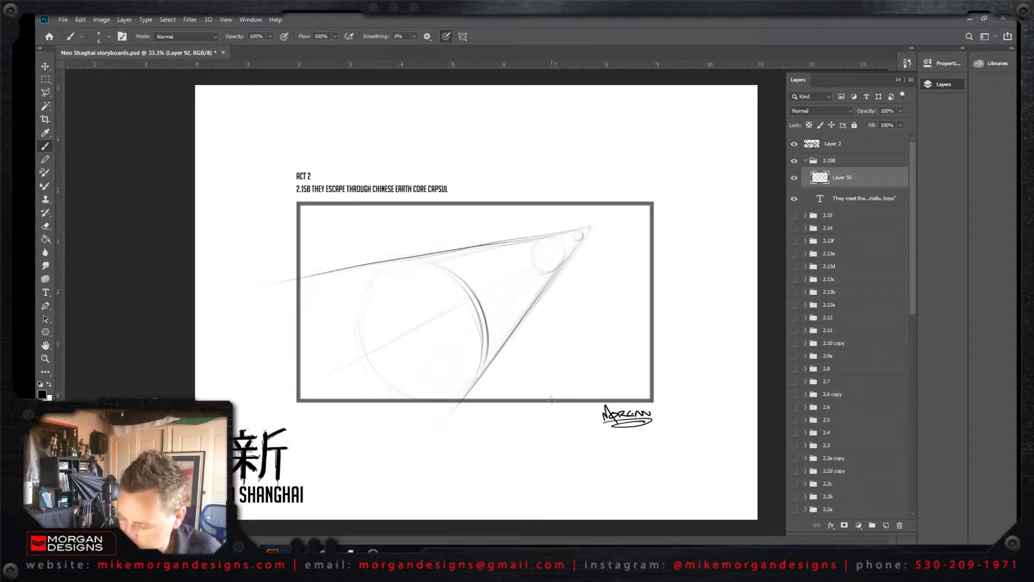
Step: Outline a jagged reef across the frame's lower-right corner, close it along the bottom edge, and fill it with black
mouse_move(551, 399)
mouse_down()
mouse_move(582, 375)
mouse_move(595, 378)
mouse_move(600, 339)
mouse_move(617, 365)
mouse_move(628, 351)
mouse_move(641, 334)
mouse_move(626, 312)
mouse_move(634, 286)
mouse_move(649, 281)
mouse_up()
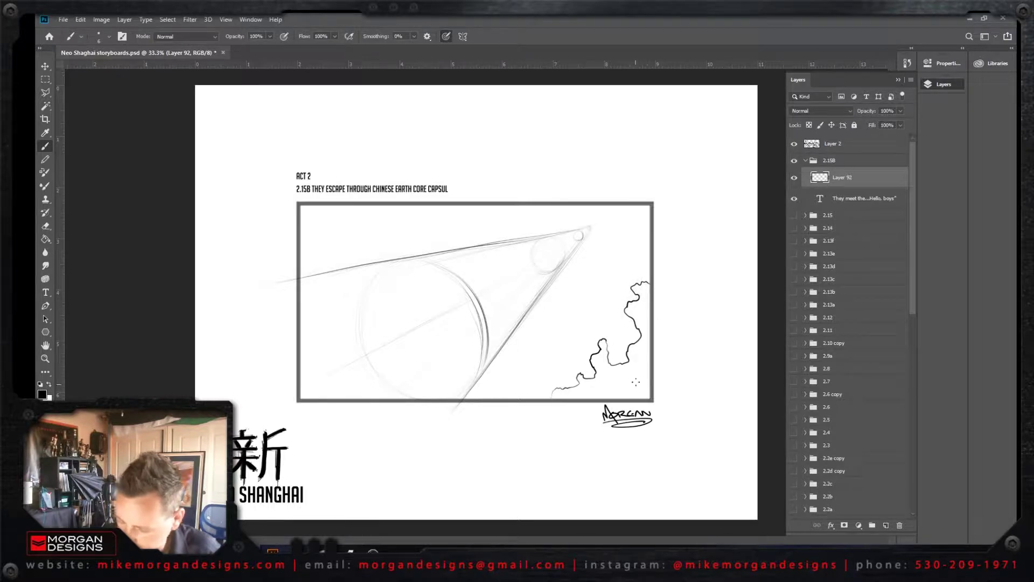
drag(568, 386, 547, 403)
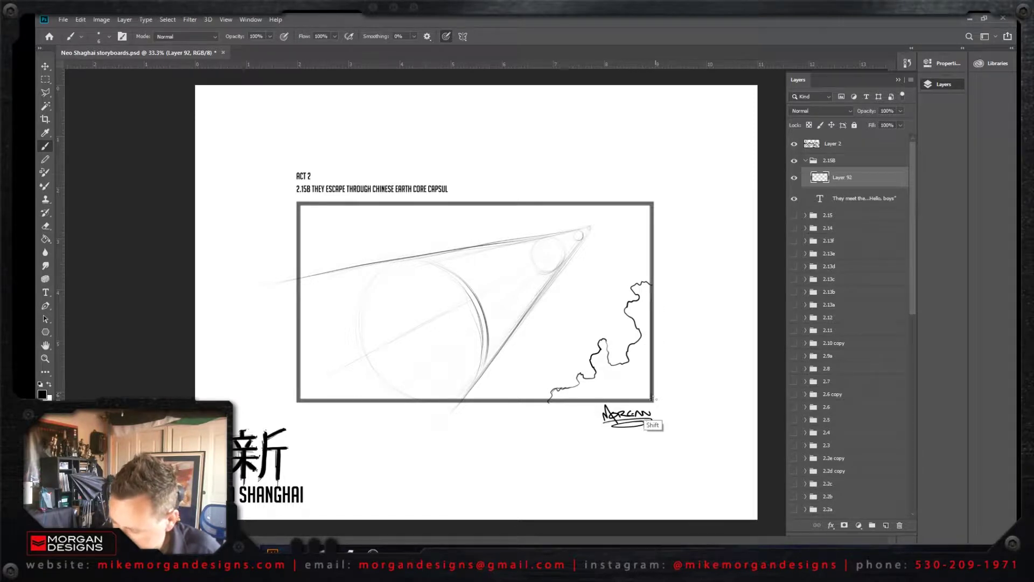
drag(544, 402, 650, 399)
key(g)
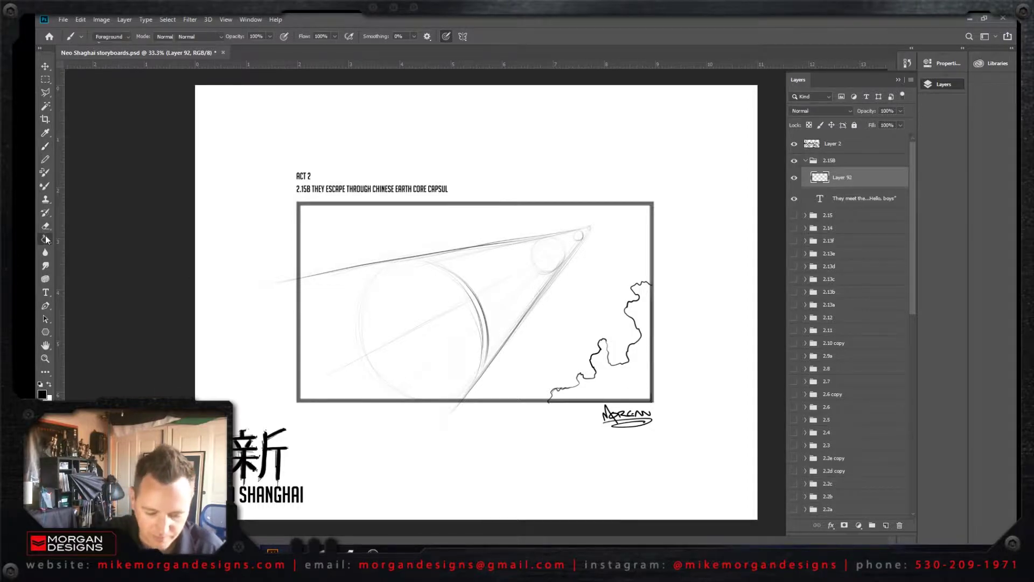
click(626, 374)
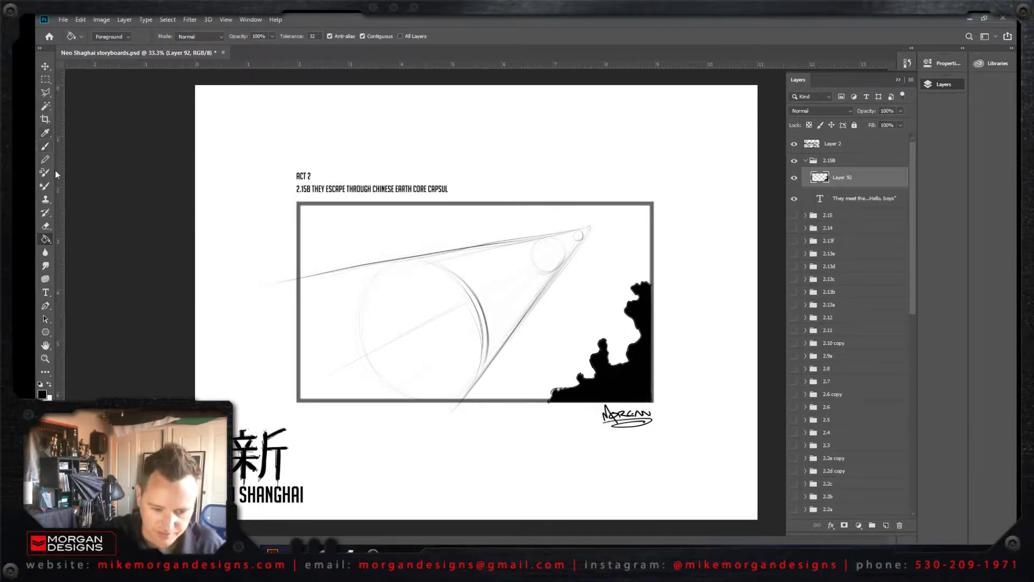
Step: Sketch outlined coral branches with the Brush along the black reef's edge: at its lower-left end, in its middle notch and at its top
click(45, 145)
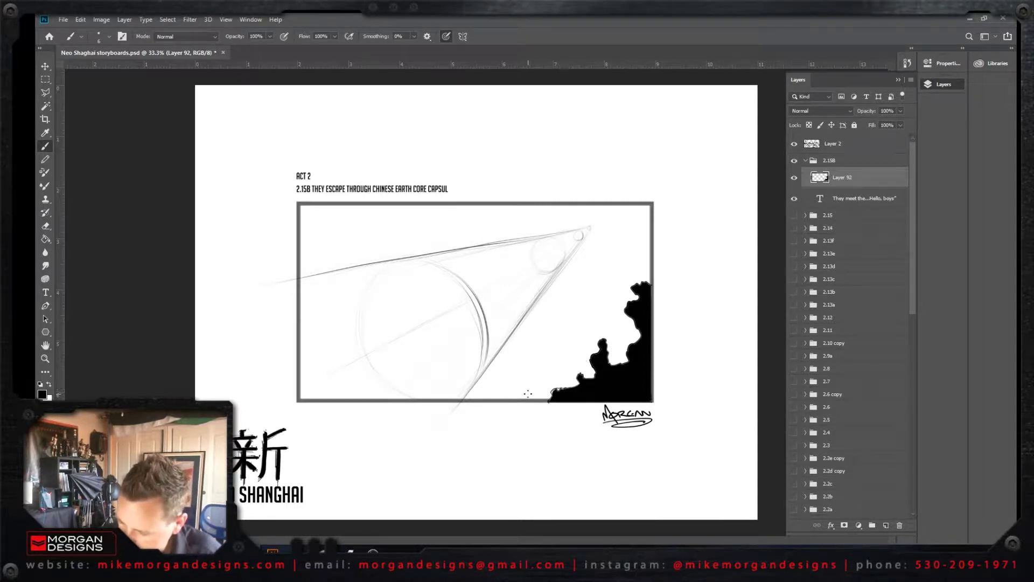
mouse_move(527, 390)
mouse_down()
mouse_move(527, 375)
mouse_move(546, 360)
mouse_move(562, 372)
mouse_move(558, 383)
mouse_move(574, 388)
mouse_move(551, 399)
mouse_move(551, 388)
mouse_up()
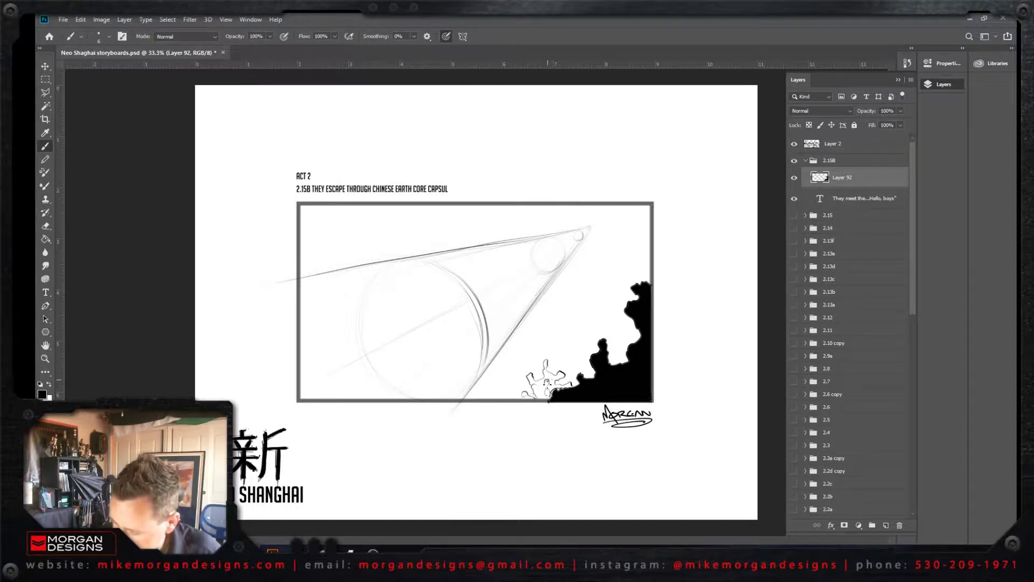
mouse_move(612, 361)
mouse_down()
mouse_move(628, 337)
mouse_move(626, 363)
mouse_up()
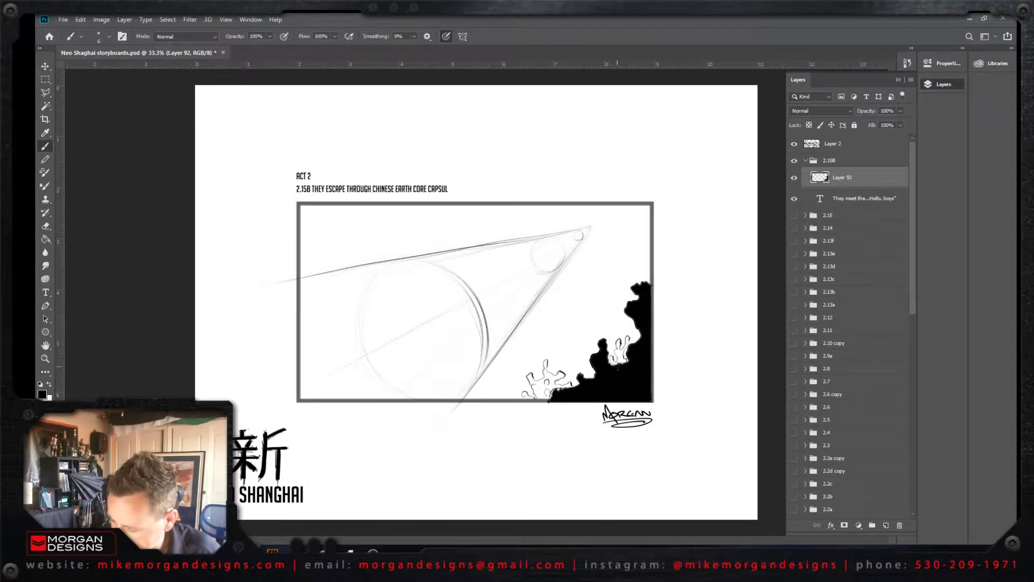
mouse_move(638, 279)
mouse_down()
mouse_move(635, 257)
mouse_move(646, 275)
mouse_move(650, 267)
mouse_up()
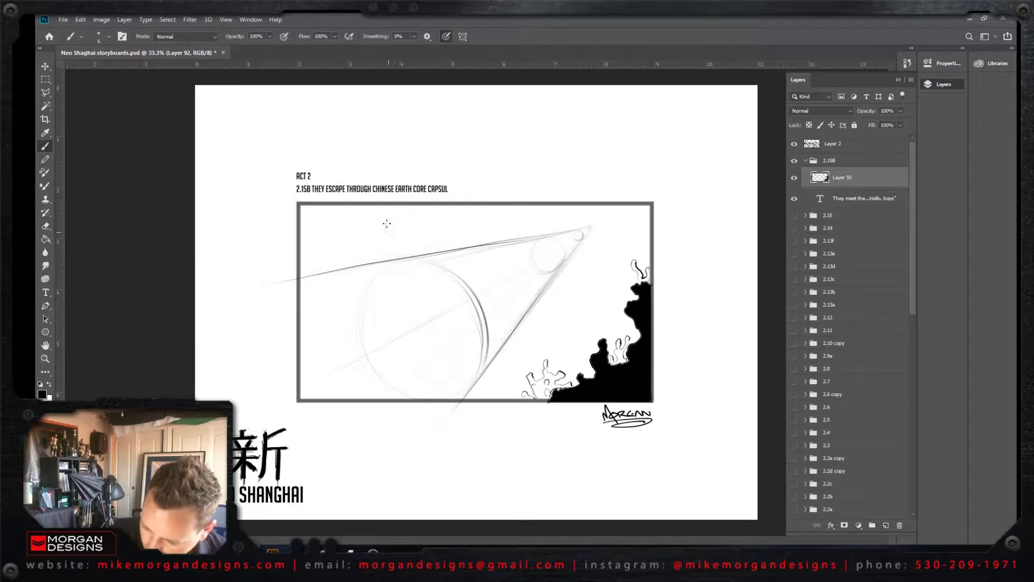
Step: Sketch two rays with trailing tails above the upper perspective line, a larger one and a smaller one to its right
drag(385, 231, 421, 218)
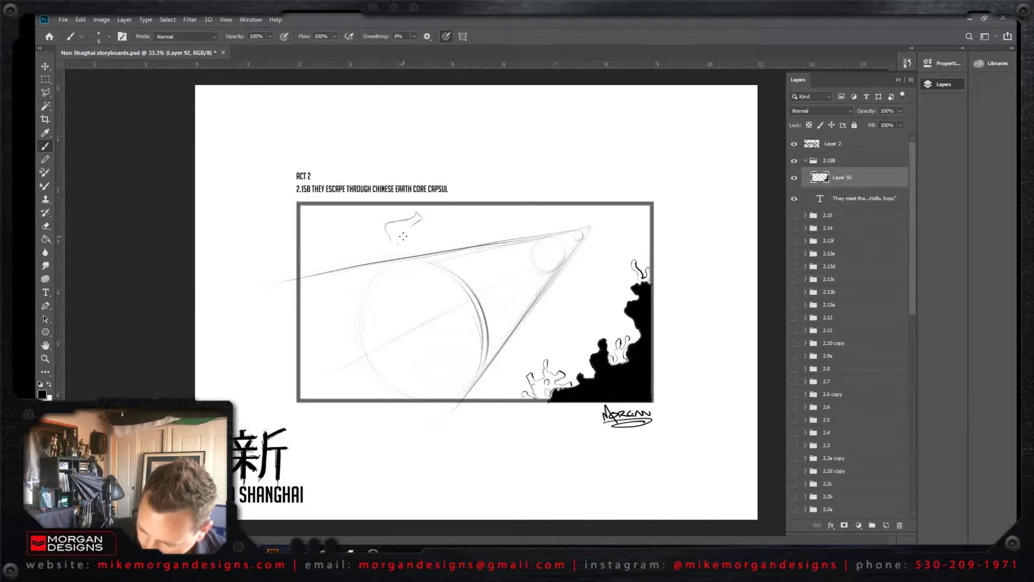
drag(413, 221, 457, 228)
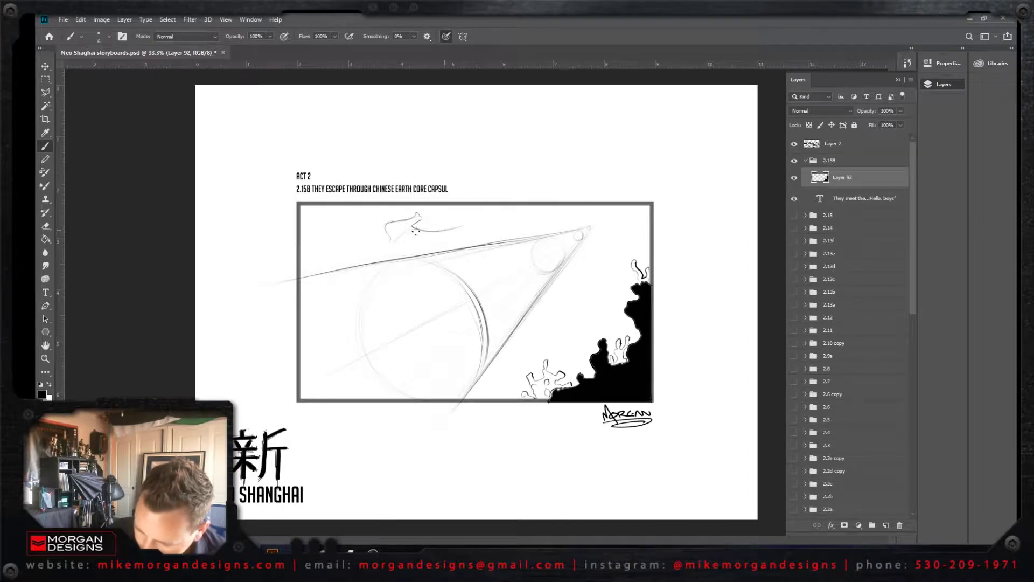
mouse_move(415, 231)
mouse_down()
mouse_move(387, 242)
mouse_move(387, 222)
mouse_move(422, 213)
mouse_move(415, 229)
mouse_up()
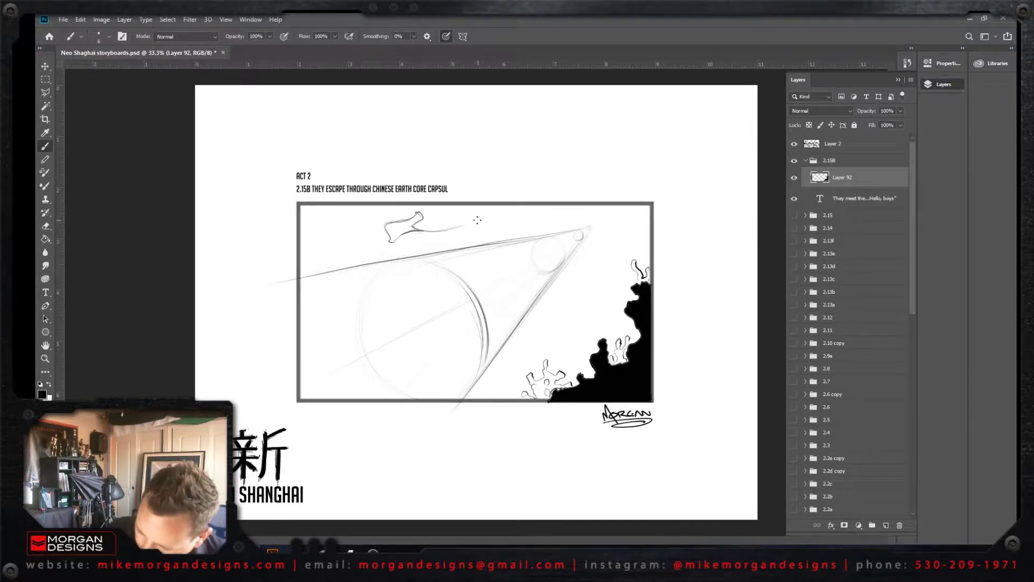
drag(476, 220, 494, 211)
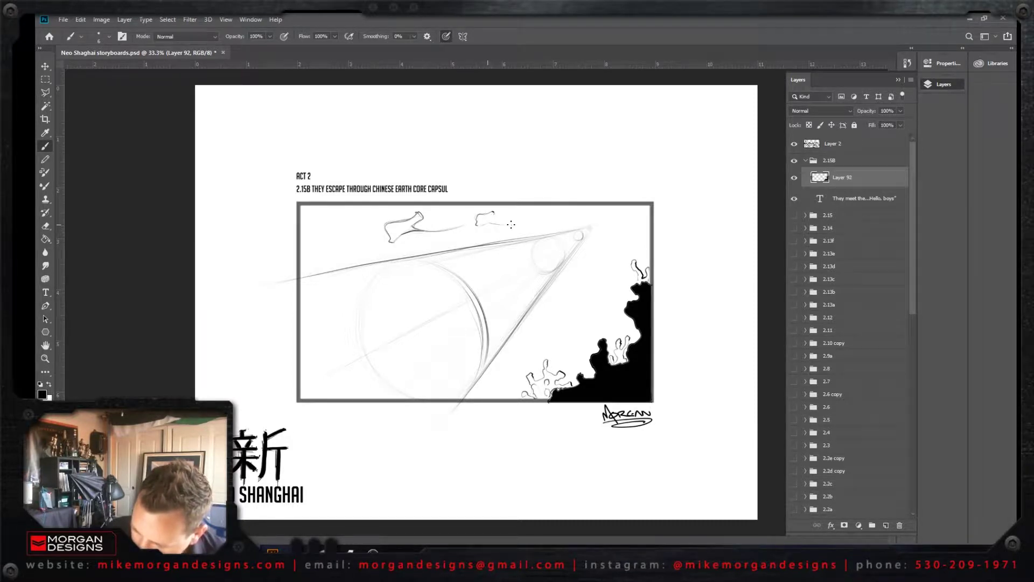
drag(489, 222, 510, 225)
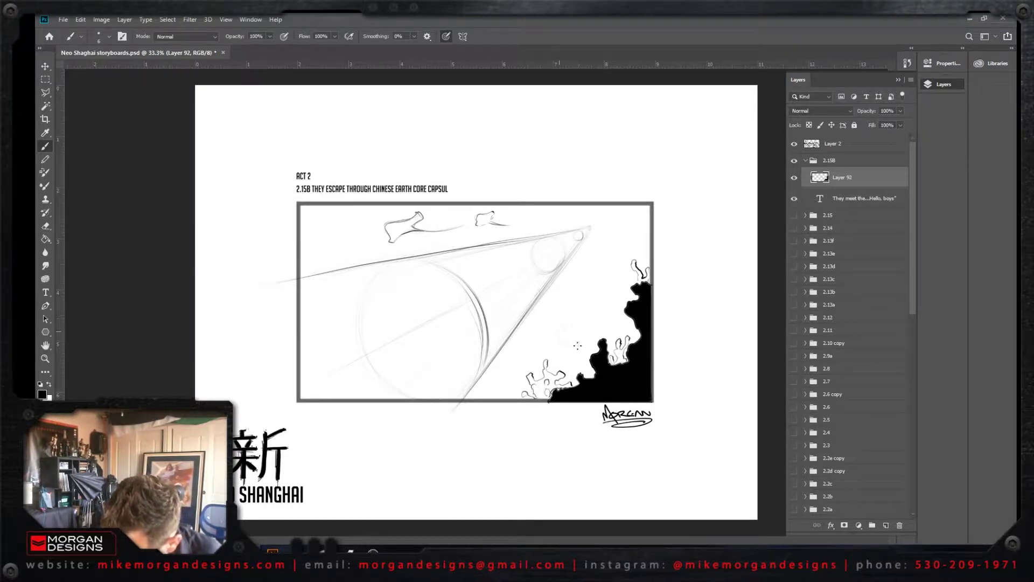
Step: Sketch a fish with eyes, mouth, curved body, fins and tail swimming down toward the coral above the reef
mouse_move(565, 345)
mouse_down()
mouse_move(571, 321)
mouse_move(572, 335)
mouse_up()
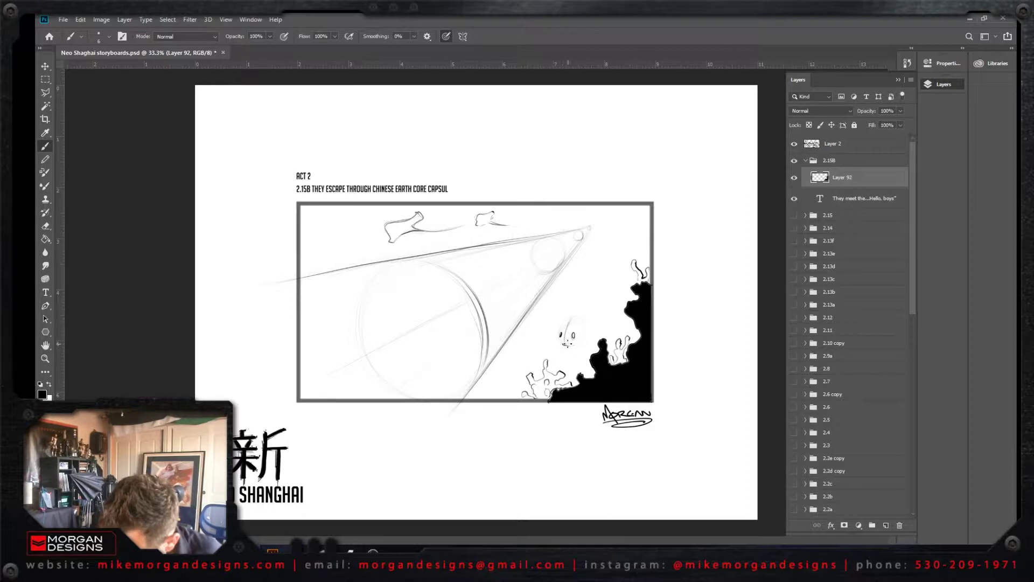
drag(563, 340, 570, 323)
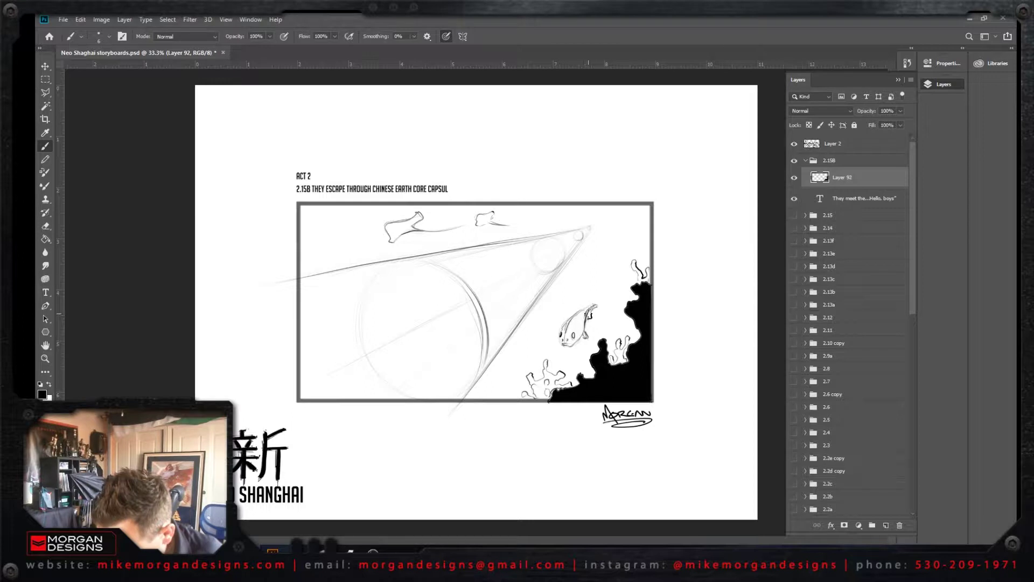
mouse_move(567, 322)
mouse_down()
mouse_move(560, 334)
mouse_move(586, 306)
mouse_move(566, 347)
mouse_move(577, 339)
mouse_up()
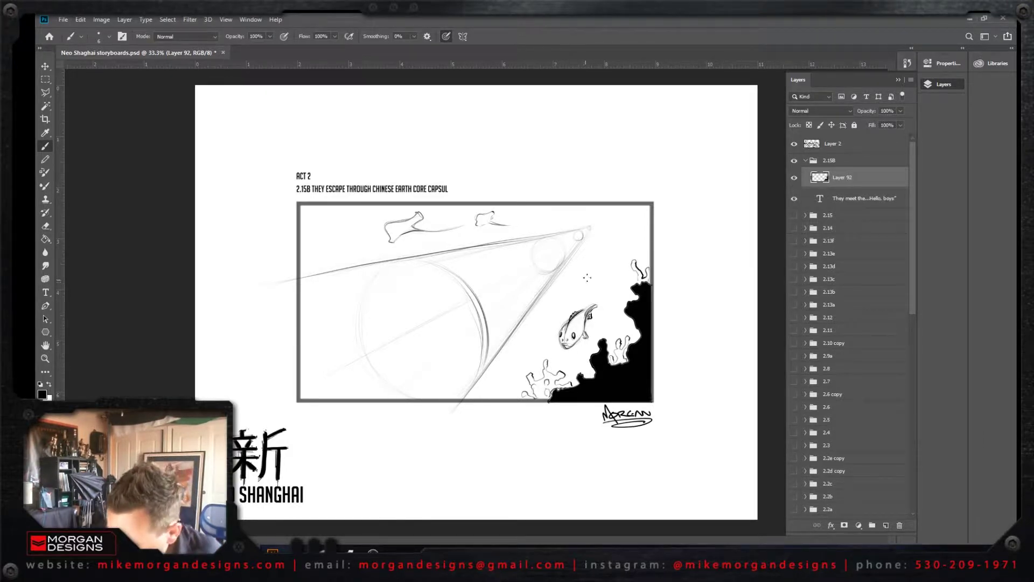
Step: Sketch a school of tiny fish above the large fish, plus one small fish near the frame's upper-right corner
drag(586, 278, 605, 271)
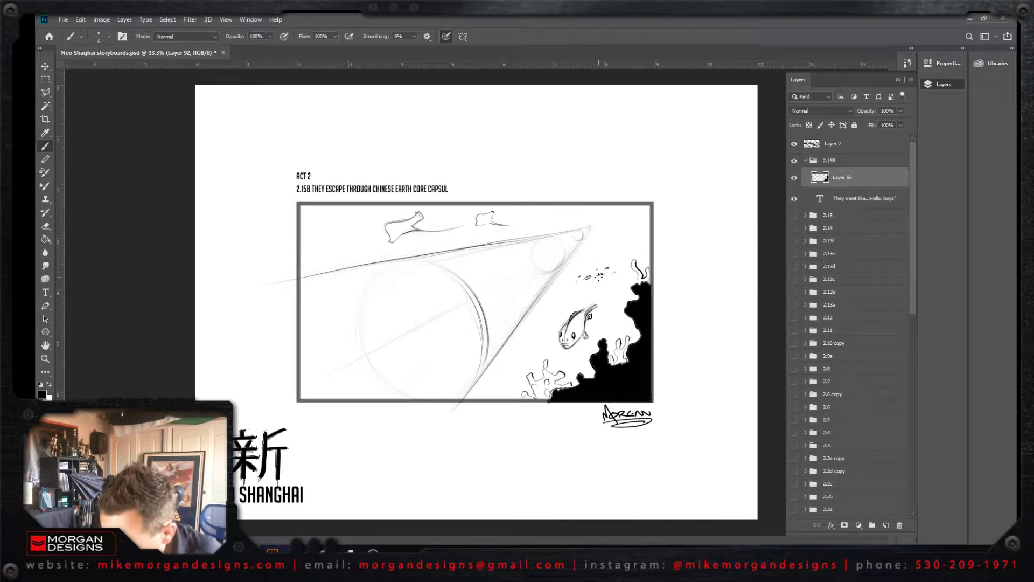
drag(599, 277, 598, 279)
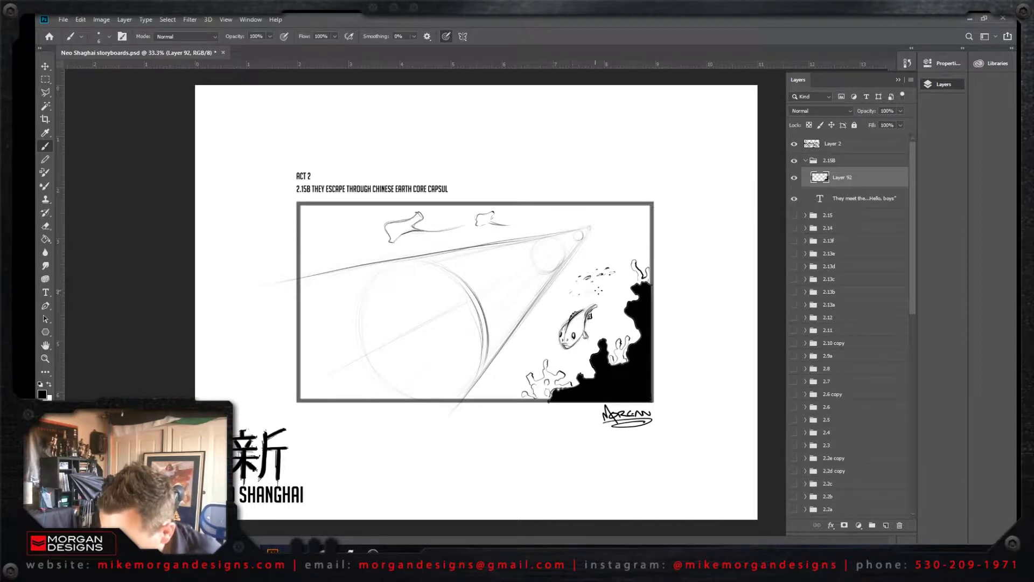
drag(572, 287, 581, 297)
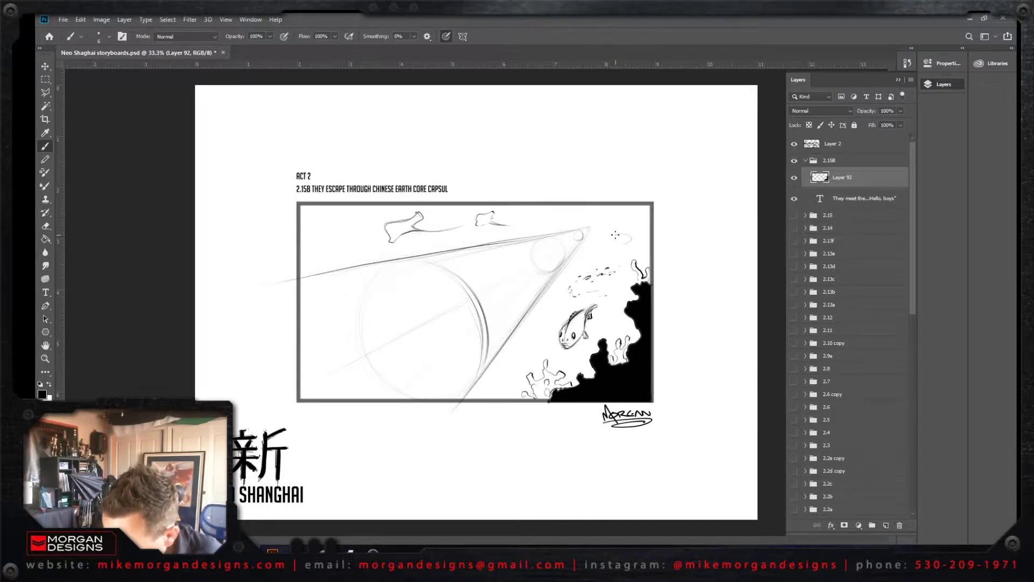
drag(614, 232, 634, 239)
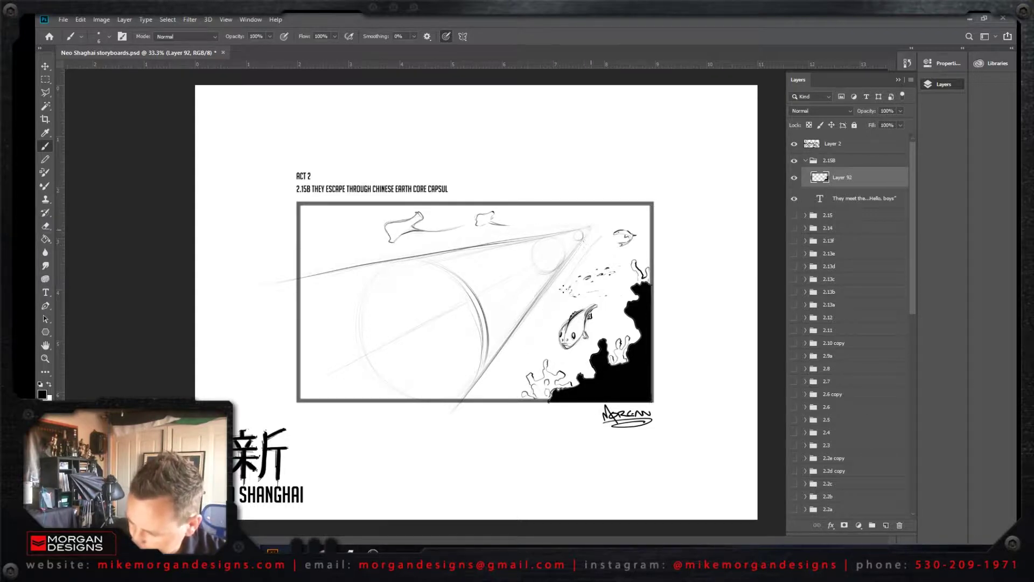
Step: Sketch slim fish with the Brush to the left of the rays, above the upper perspective line
key(e)
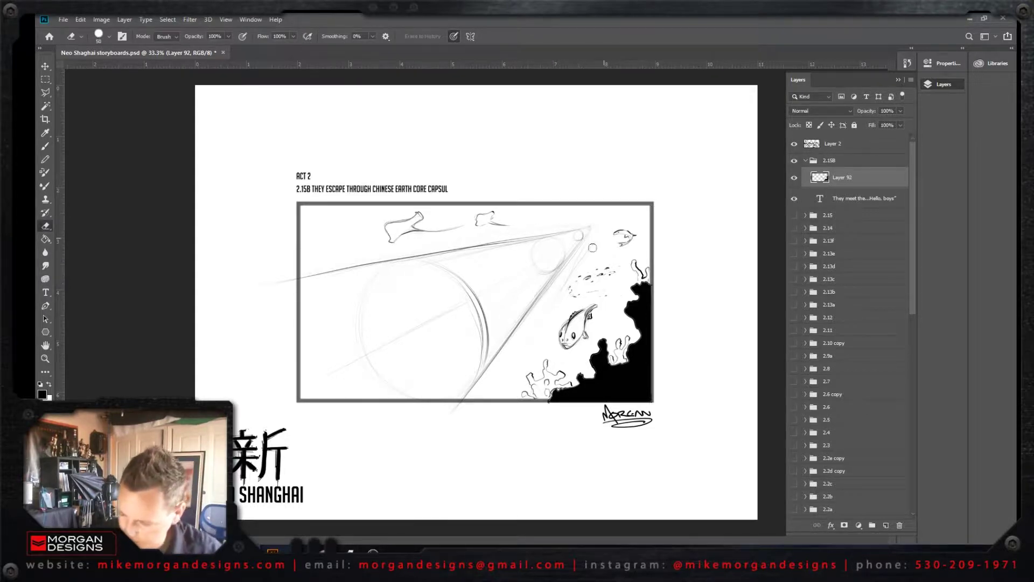
key(b)
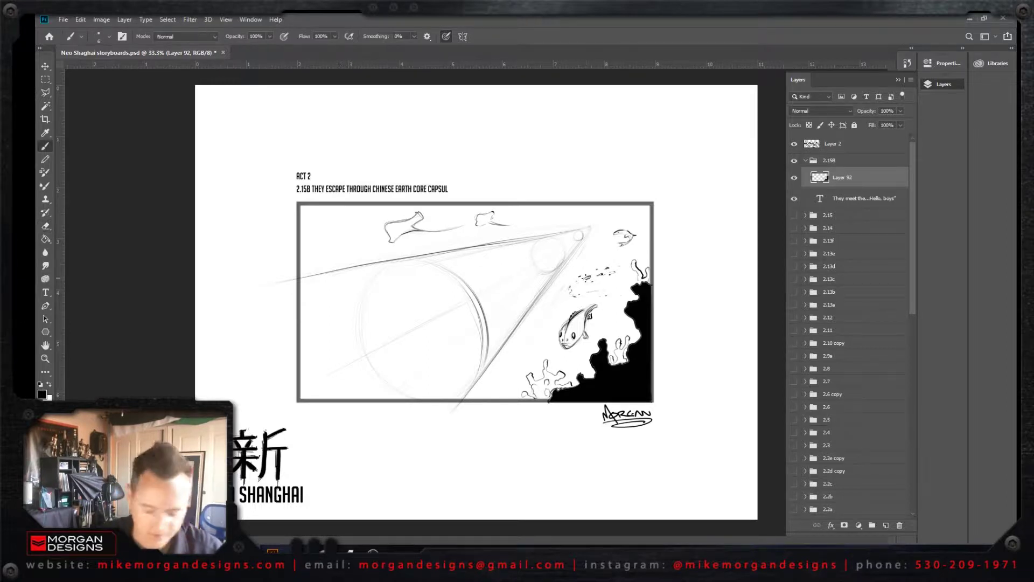
drag(387, 221, 390, 228)
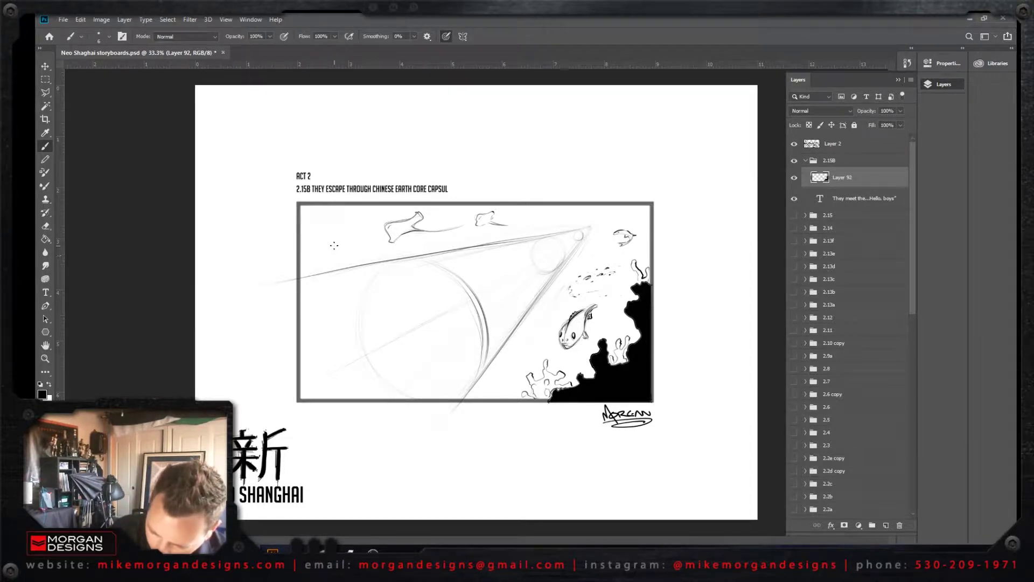
mouse_move(325, 251)
mouse_down()
mouse_move(361, 242)
mouse_move(337, 250)
mouse_up()
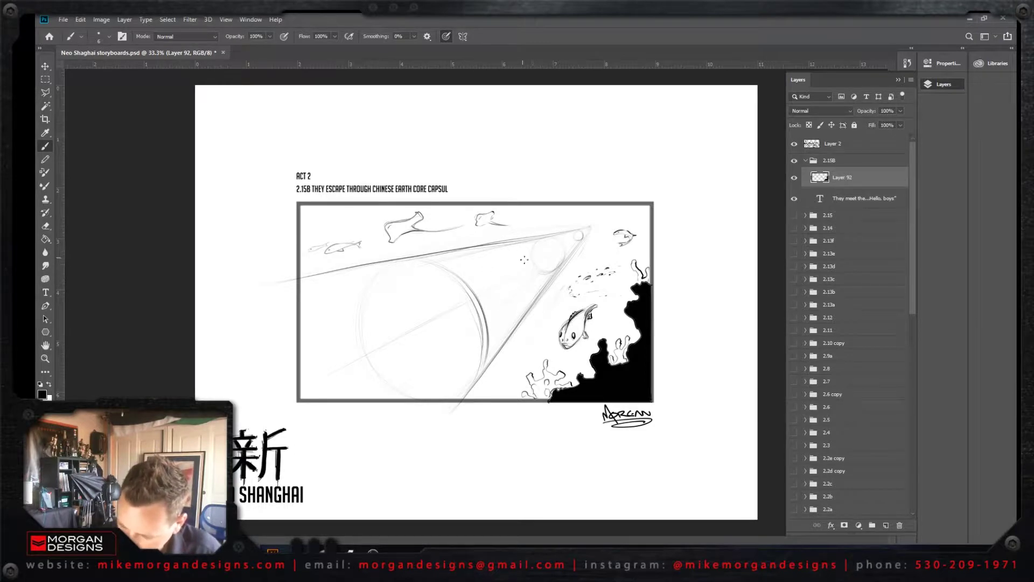
Step: Sketch the capsule between the perspective lines, with overlapping circles for its round front and a curved arc for its rear end
mouse_move(532, 283)
mouse_down()
mouse_move(487, 286)
mouse_move(497, 300)
mouse_up()
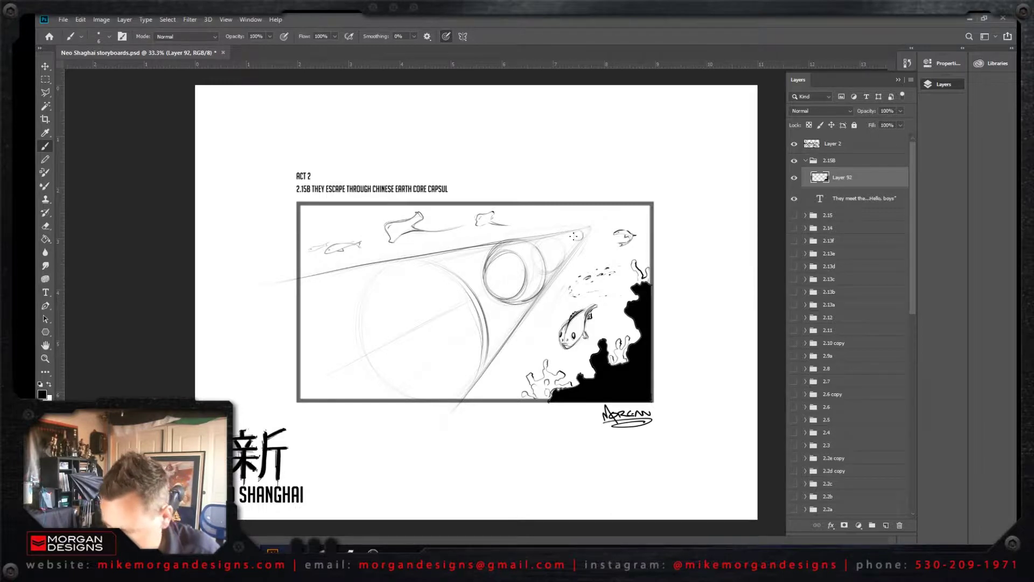
drag(569, 236, 557, 272)
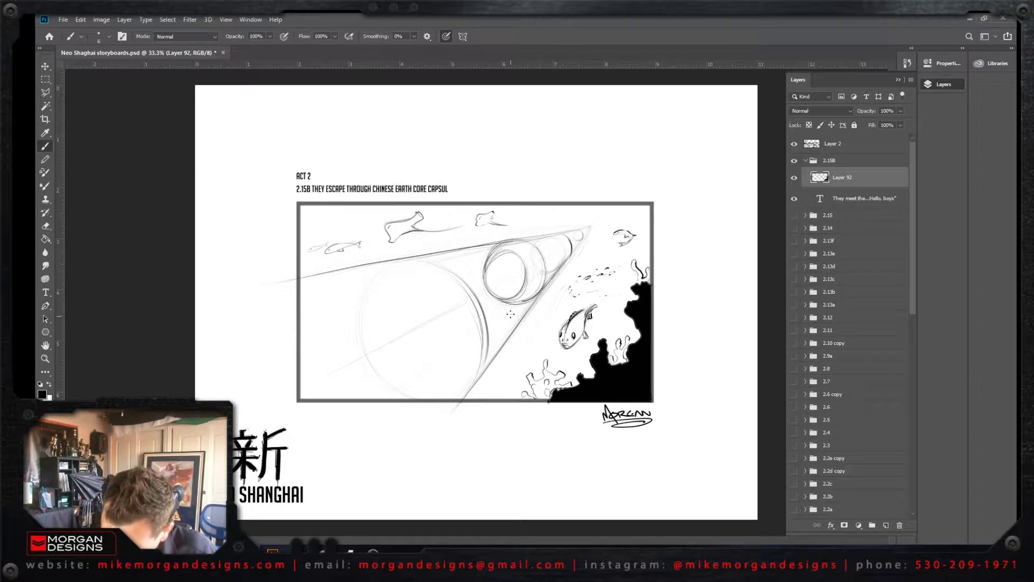
drag(515, 242, 563, 234)
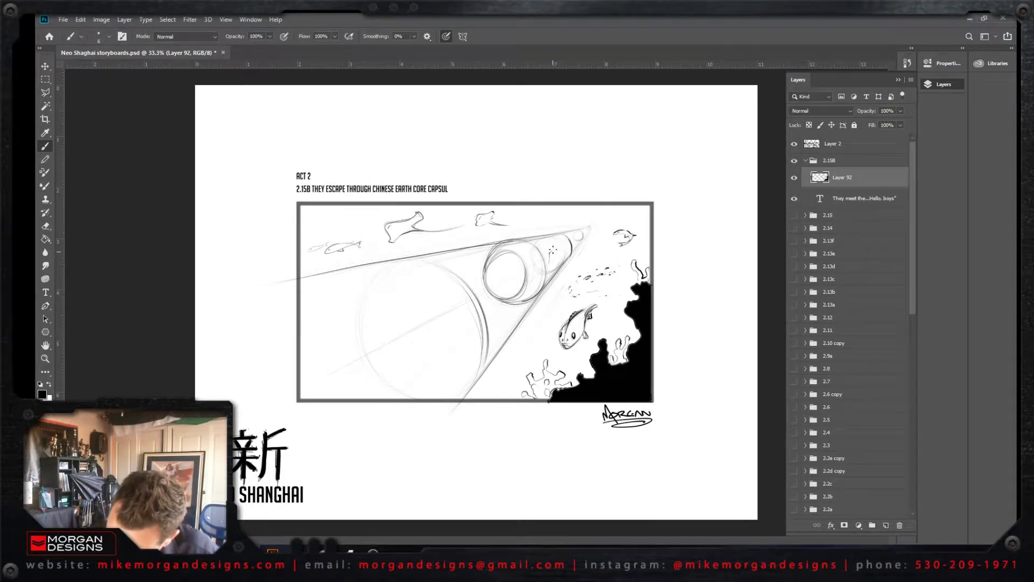
Step: Draw small windows along the capsule's side behind the round front, and darken the front's inner circle
mouse_move(564, 254)
mouse_down()
mouse_move(550, 268)
mouse_move(565, 247)
mouse_move(560, 259)
mouse_up()
drag(568, 245, 564, 258)
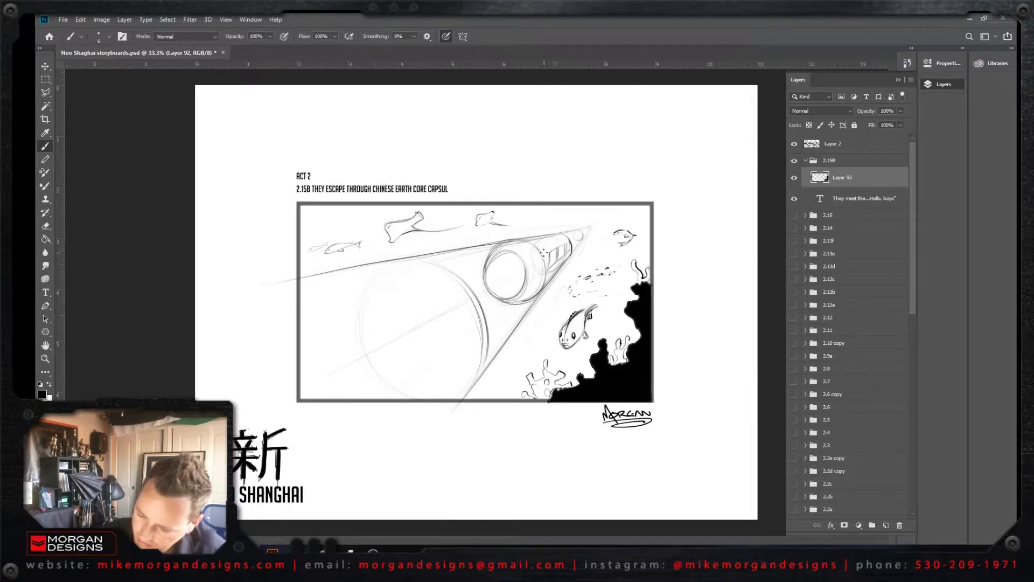
drag(549, 250, 559, 244)
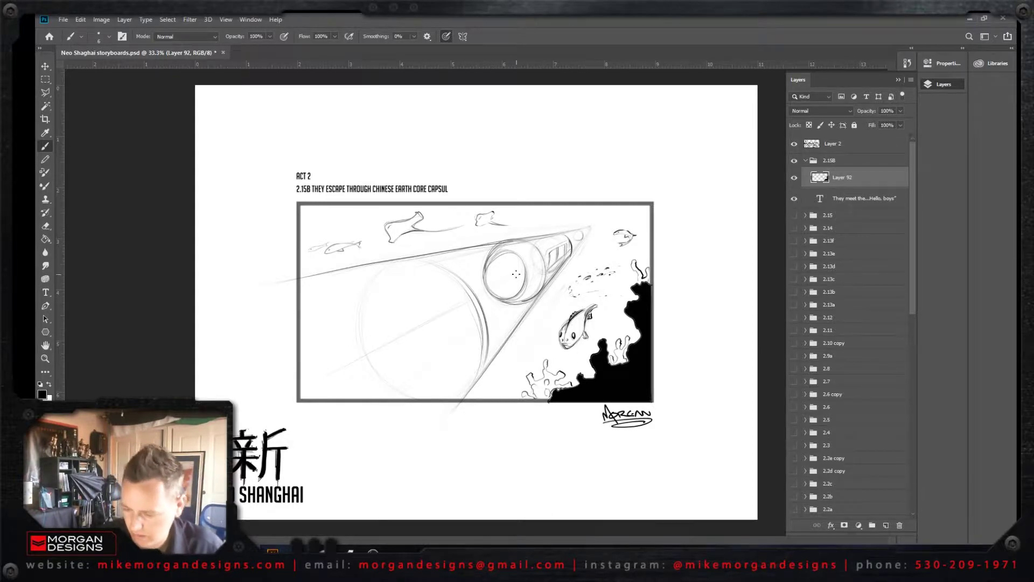
drag(525, 267, 510, 303)
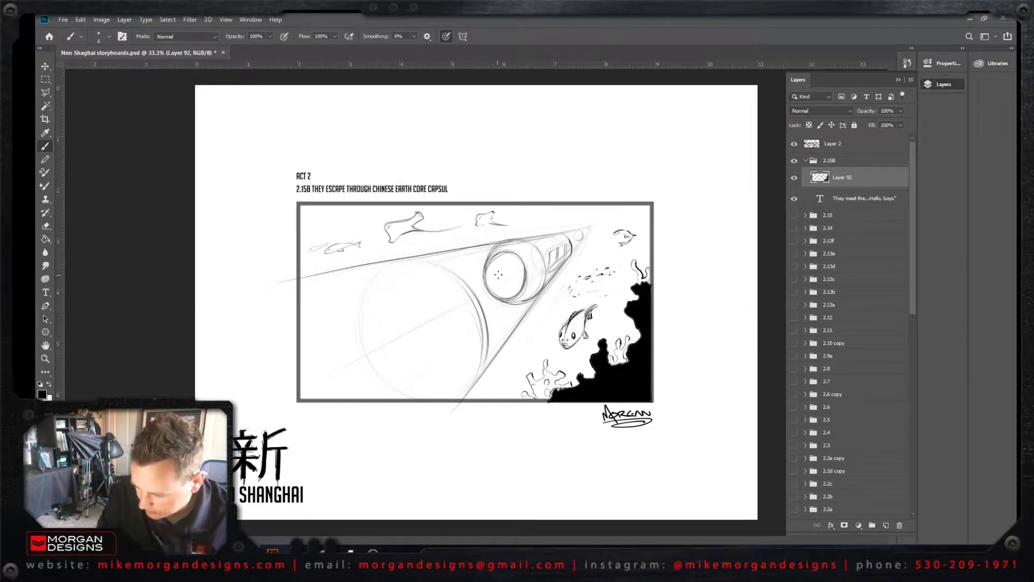
Step: Draw a dividing line, rim details and two small round lights, one above the other, on the capsule's round front
drag(496, 273, 518, 278)
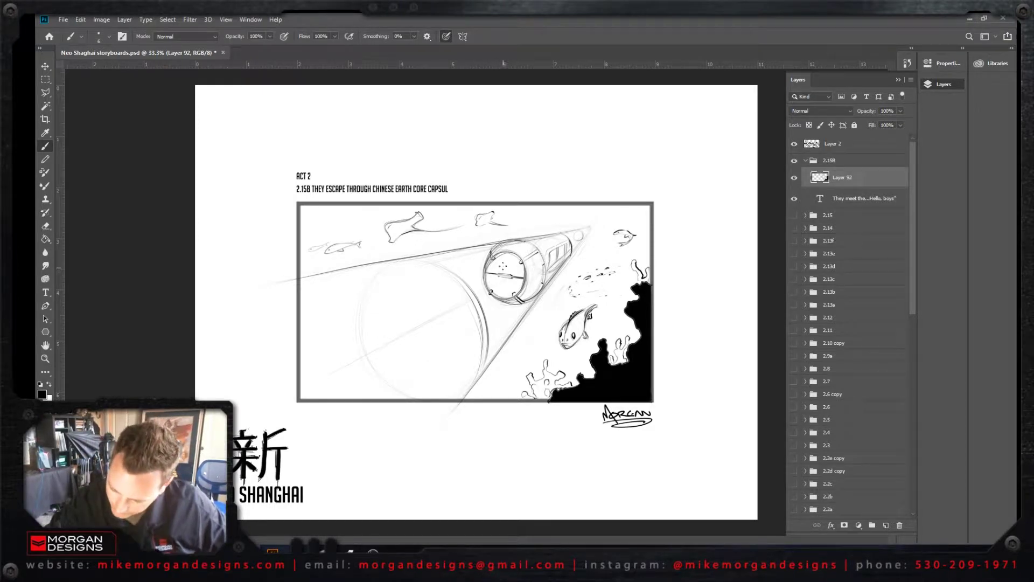
click(505, 266)
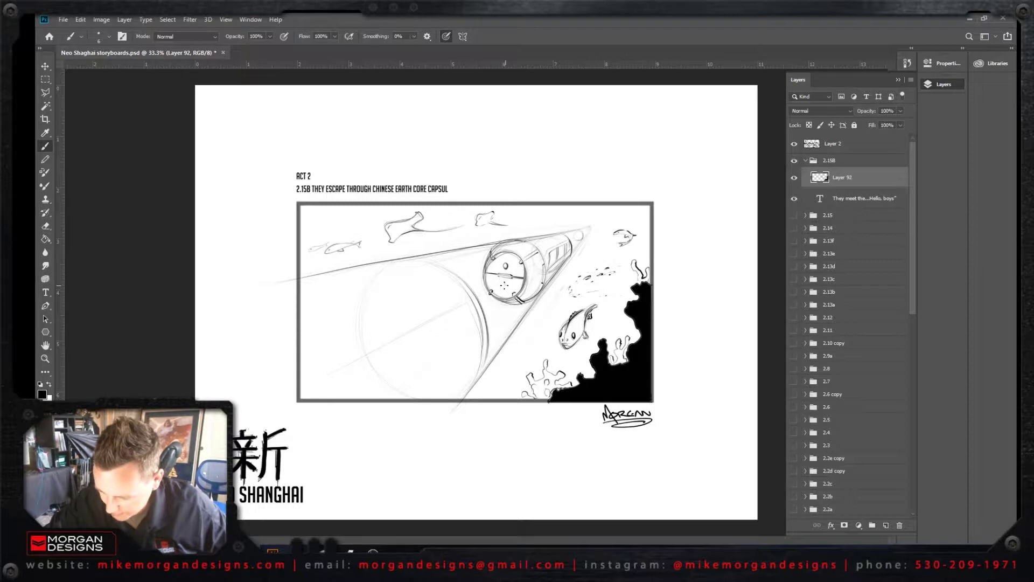
click(504, 284)
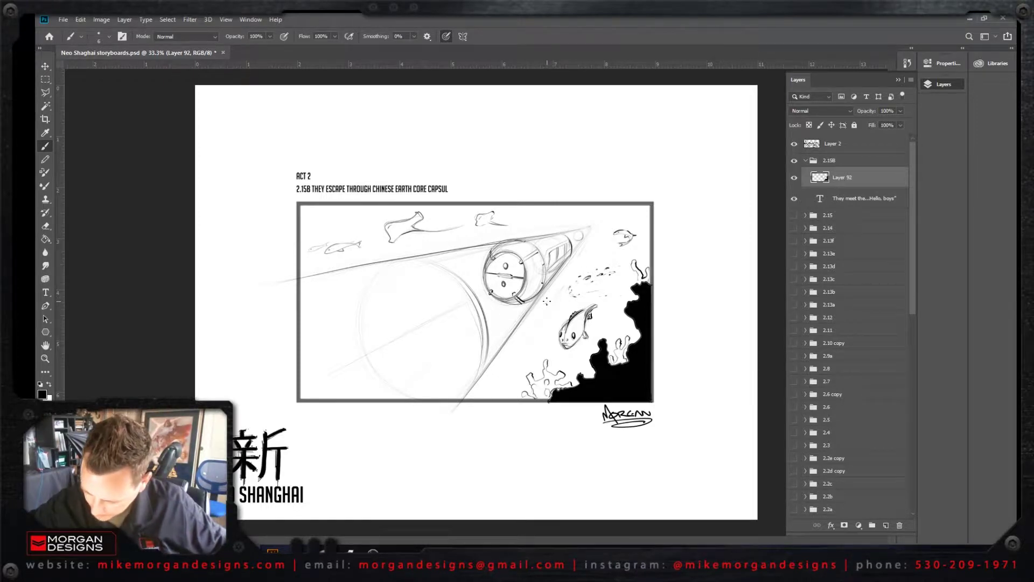
Step: Draw an outlined direction arrow beneath the capsule, pointing down and to the left along the tube's lower perspective line
mouse_move(547, 302)
mouse_down()
mouse_move(570, 274)
mouse_move(566, 293)
mouse_move(577, 270)
mouse_up()
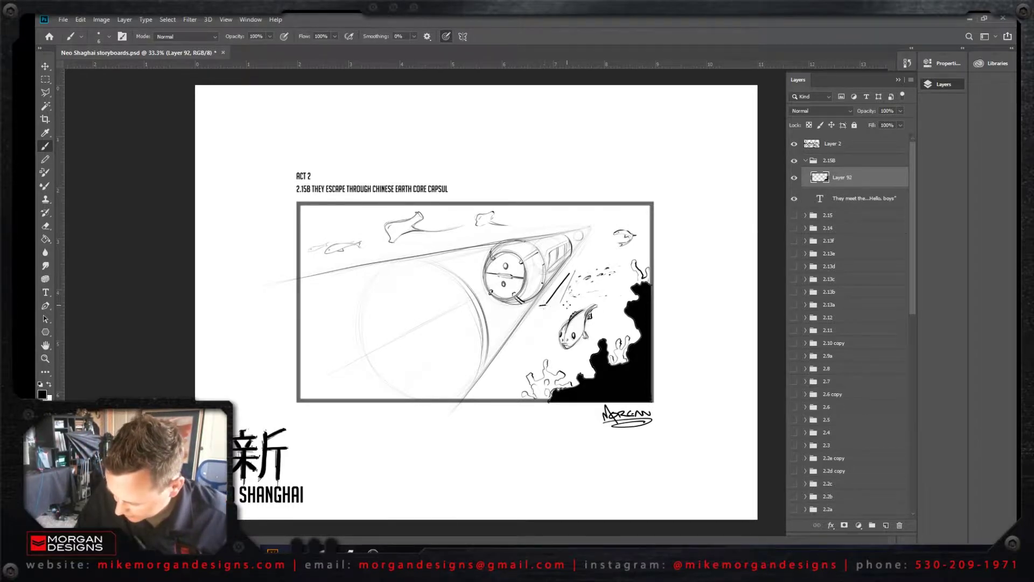
drag(541, 325, 566, 307)
mouse_move(543, 306)
mouse_down()
mouse_move(548, 326)
mouse_move(567, 313)
mouse_move(557, 299)
mouse_move(572, 272)
mouse_move(558, 304)
mouse_move(572, 273)
mouse_move(559, 305)
mouse_up()
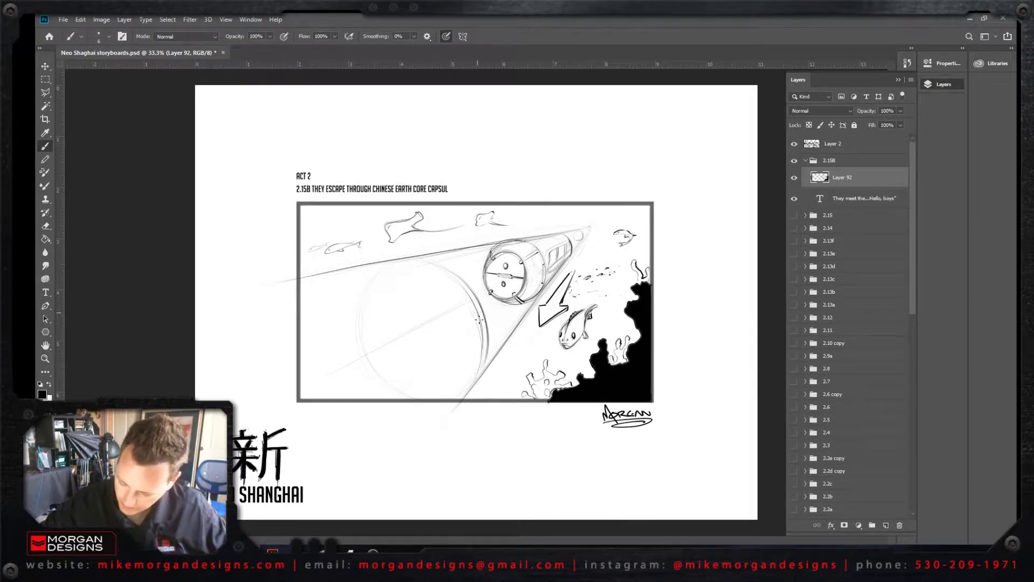
Step: Ink the right side of the large tube-opening circle as a thick double rim, from its top down to the frame's lower edge
drag(478, 352, 473, 383)
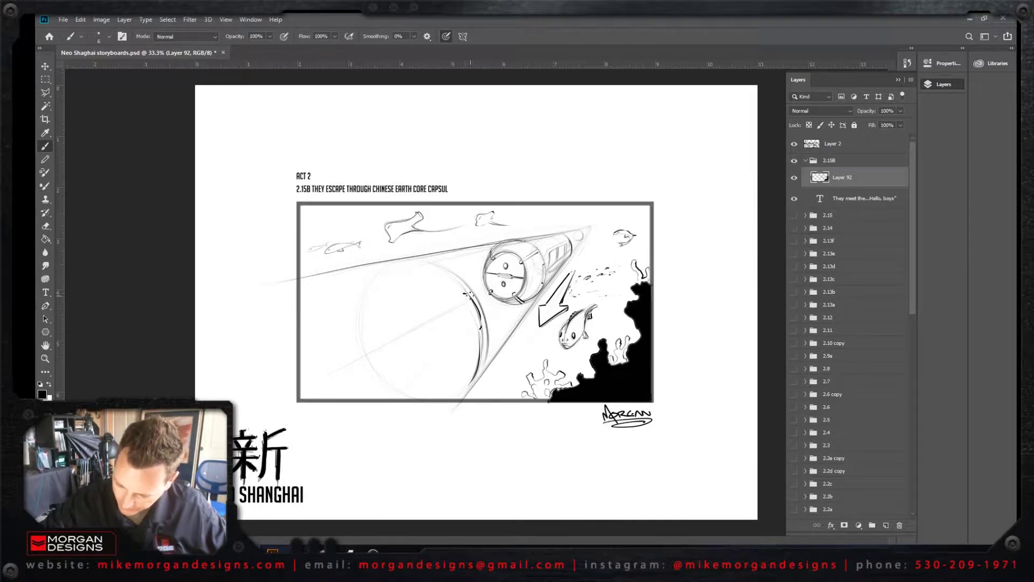
drag(464, 292, 482, 325)
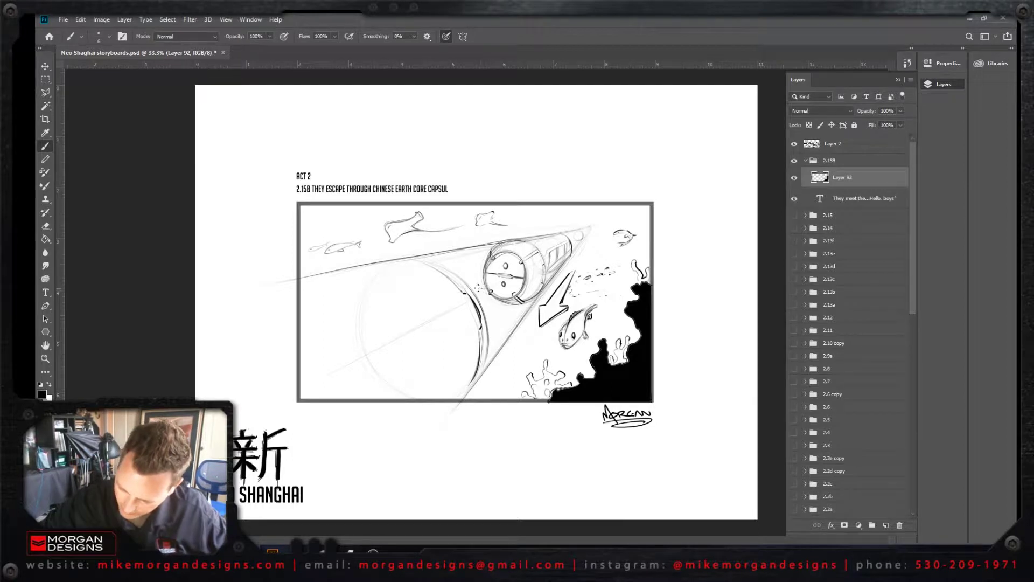
mouse_move(471, 287)
mouse_down()
mouse_move(495, 335)
mouse_move(489, 356)
mouse_up()
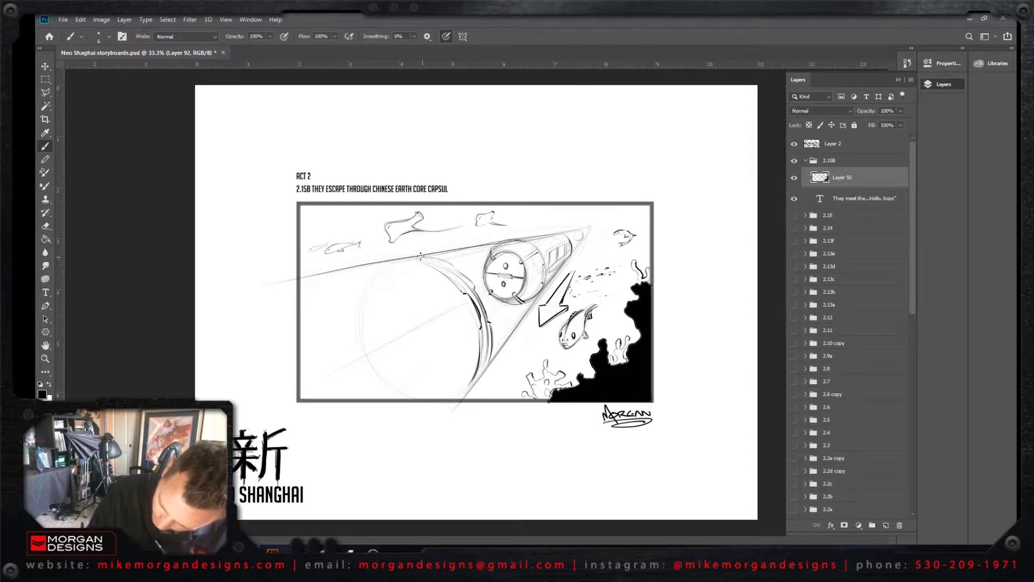
mouse_move(424, 258)
mouse_down()
mouse_move(466, 271)
mouse_move(417, 258)
mouse_move(478, 286)
mouse_up()
drag(403, 260, 459, 289)
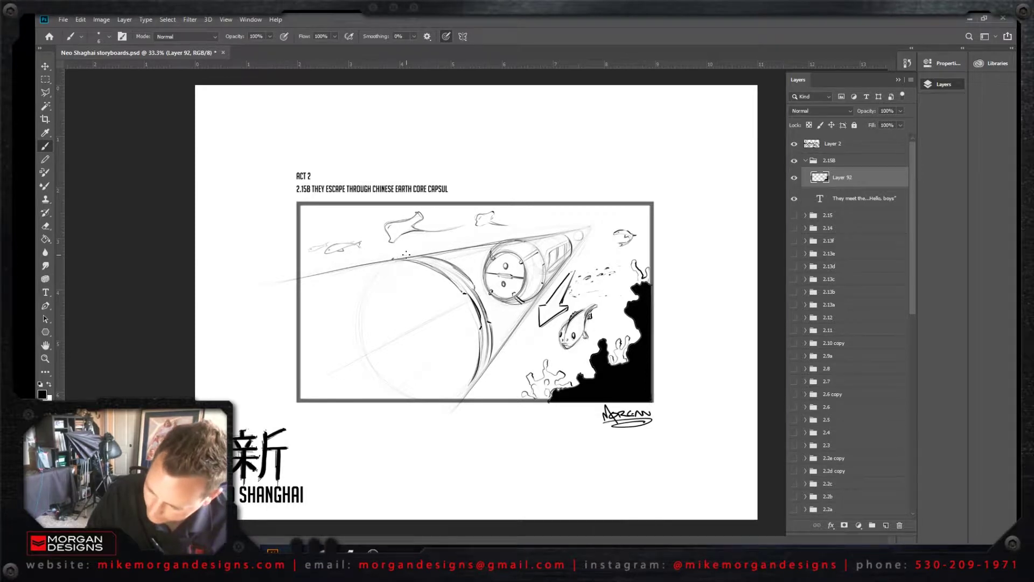
drag(393, 258, 417, 254)
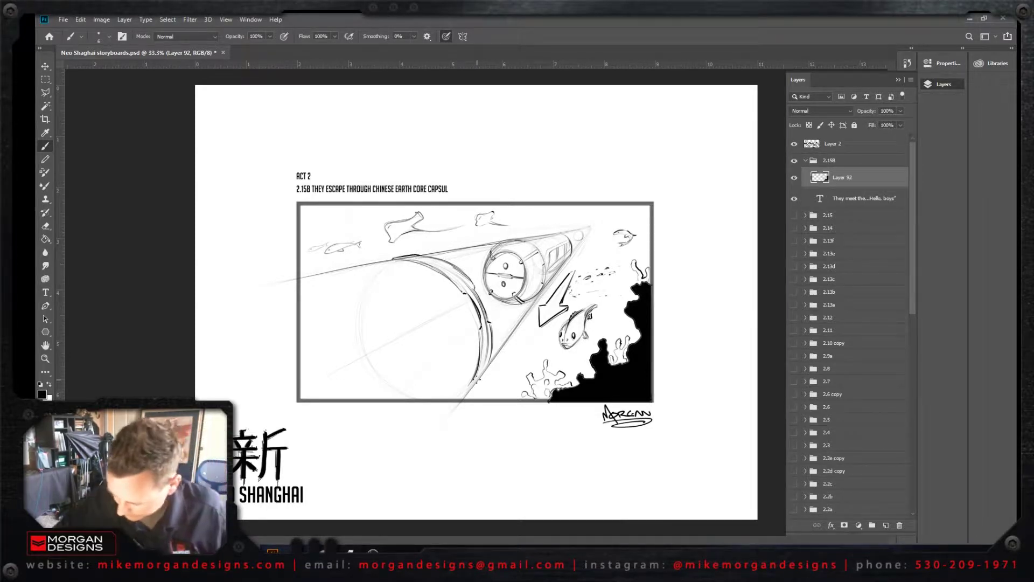
drag(489, 365, 464, 399)
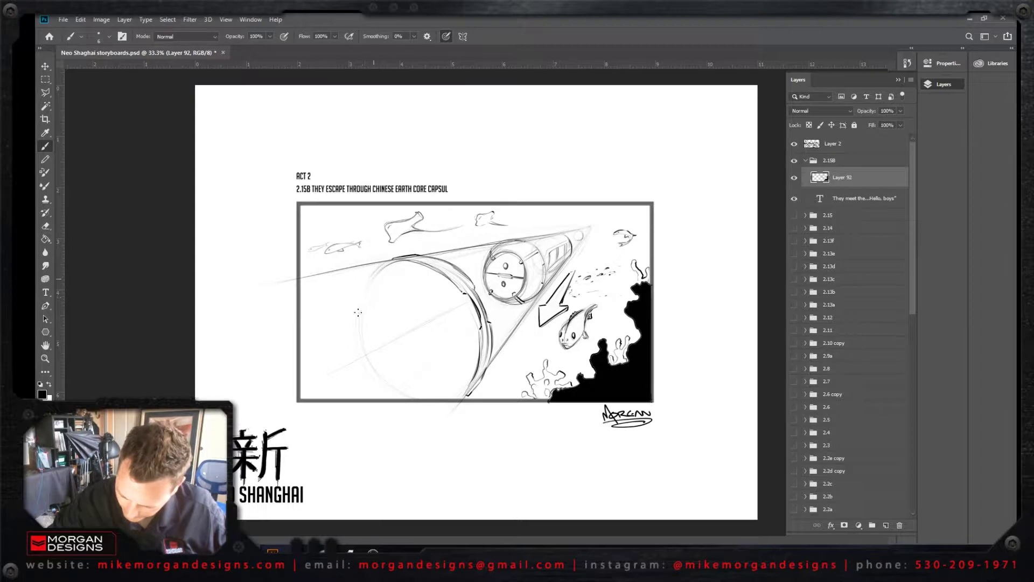
Step: Outline the left side of the large tube opening and add a fainter inner rim curve down its lower left
drag(373, 277, 360, 341)
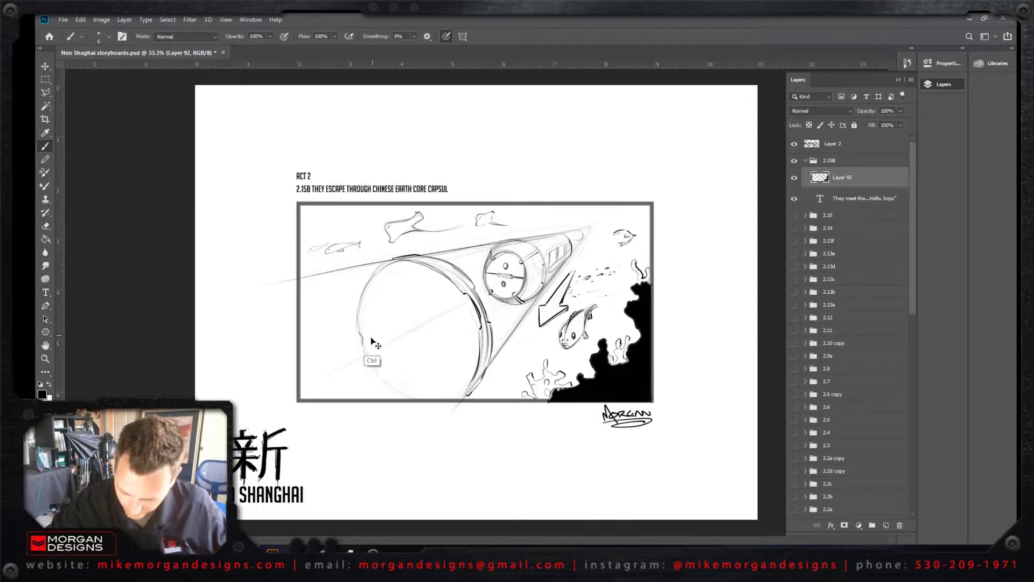
drag(363, 342, 372, 360)
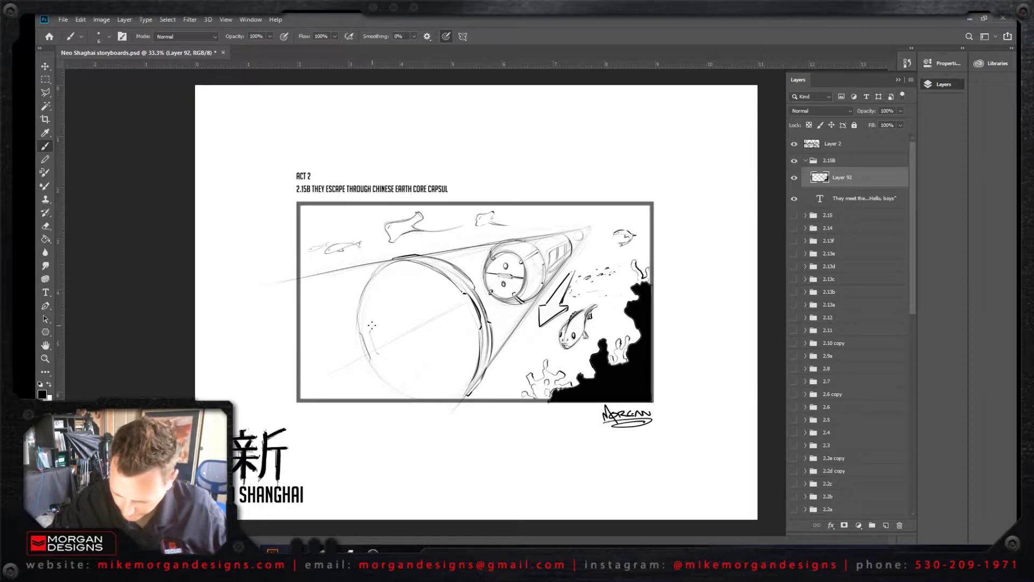
mouse_move(372, 325)
mouse_down()
mouse_move(368, 304)
mouse_move(373, 296)
mouse_move(373, 317)
mouse_move(385, 271)
mouse_up()
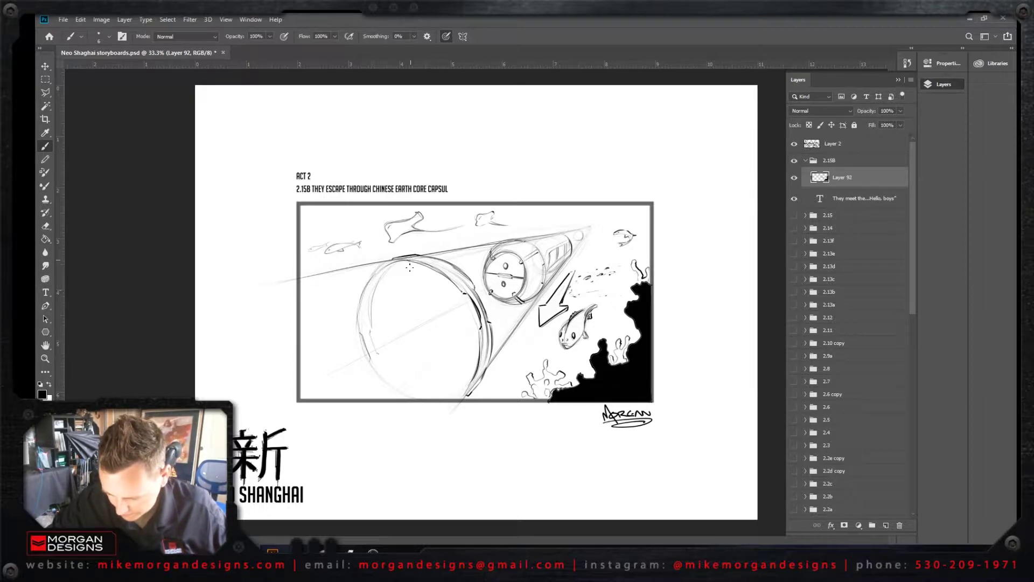
mouse_move(394, 369)
mouse_down()
mouse_move(414, 383)
mouse_move(384, 357)
mouse_up()
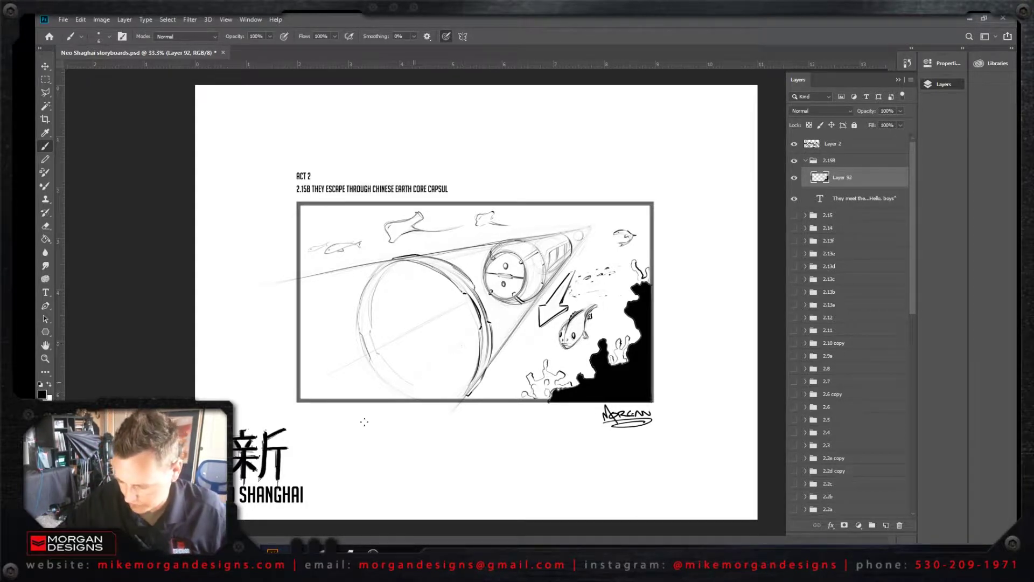
Step: Sketch light converging lines along the tube's sides, running past the large opening and beyond the panel frame
mouse_move(475, 331)
mouse_down()
mouse_move(409, 394)
mouse_move(487, 344)
mouse_up()
drag(438, 399, 504, 329)
drag(426, 422, 508, 330)
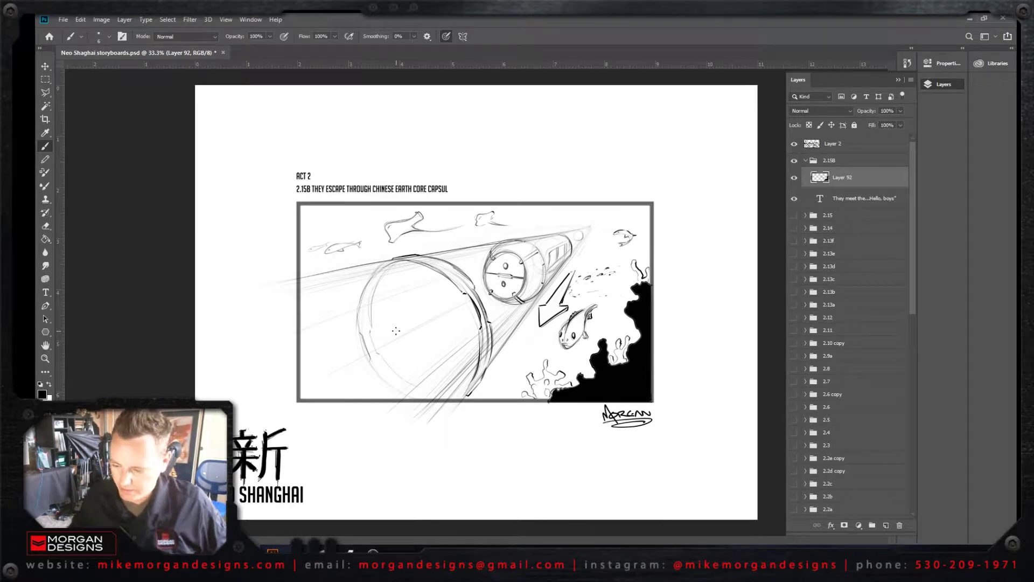
Step: Dot white highlights along the edges of the solid black coral reef in the frame's lower-right corner
key(x)
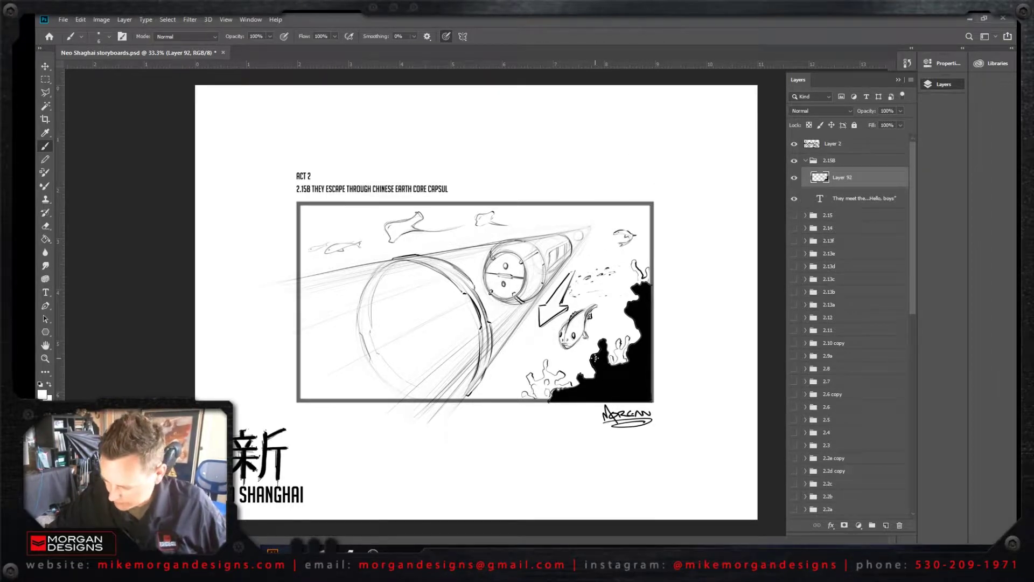
click(601, 343)
mouse_move(617, 371)
mouse_down()
mouse_move(645, 336)
mouse_move(640, 346)
mouse_move(629, 311)
mouse_move(642, 279)
mouse_up()
mouse_move(600, 385)
mouse_down()
mouse_move(590, 376)
mouse_move(566, 386)
mouse_move(579, 378)
mouse_move(554, 390)
mouse_up()
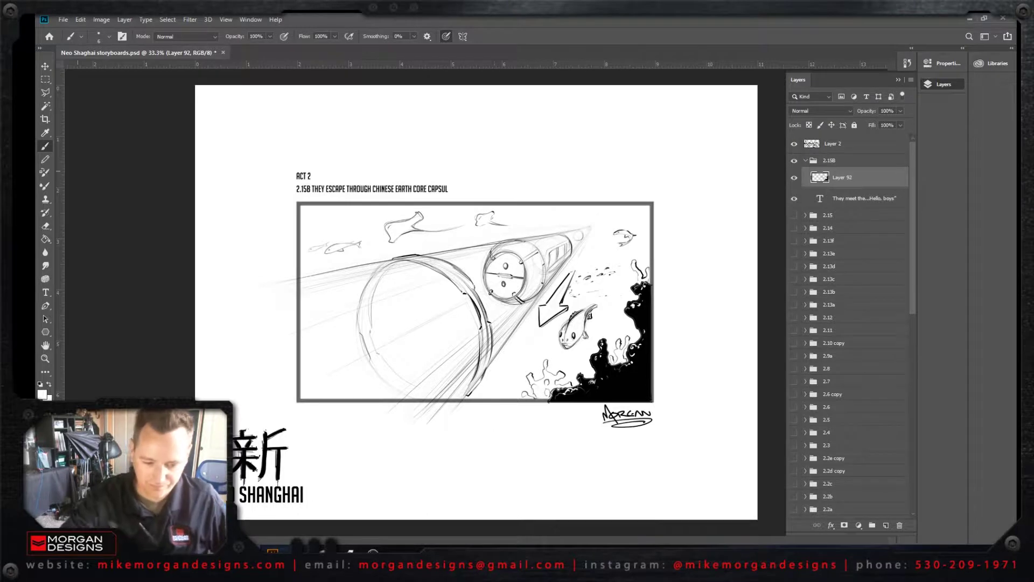
Step: Restore black as the brush color and darken the tube's lower perspective line from the capsule down past the frame
key(i)
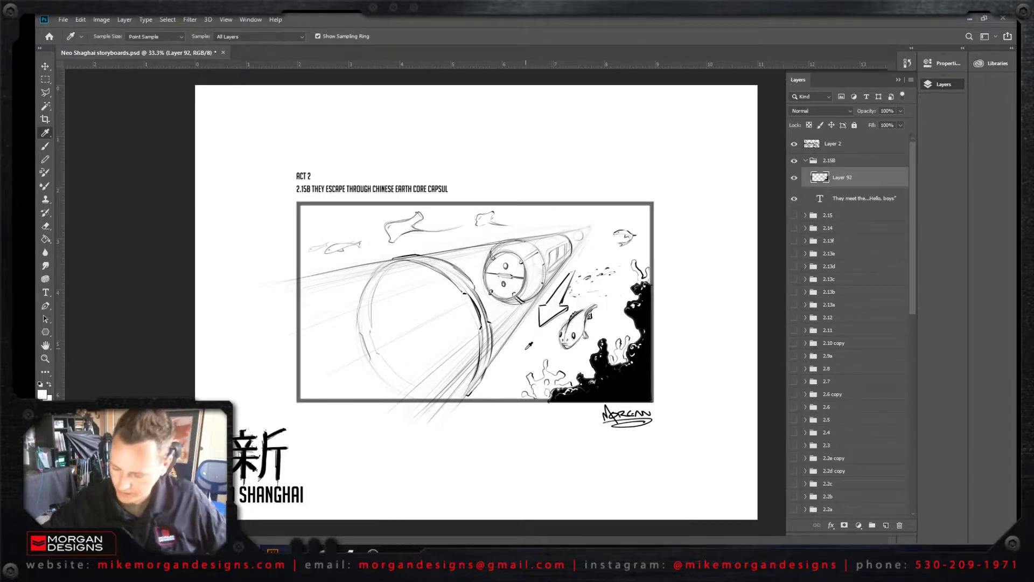
key(b)
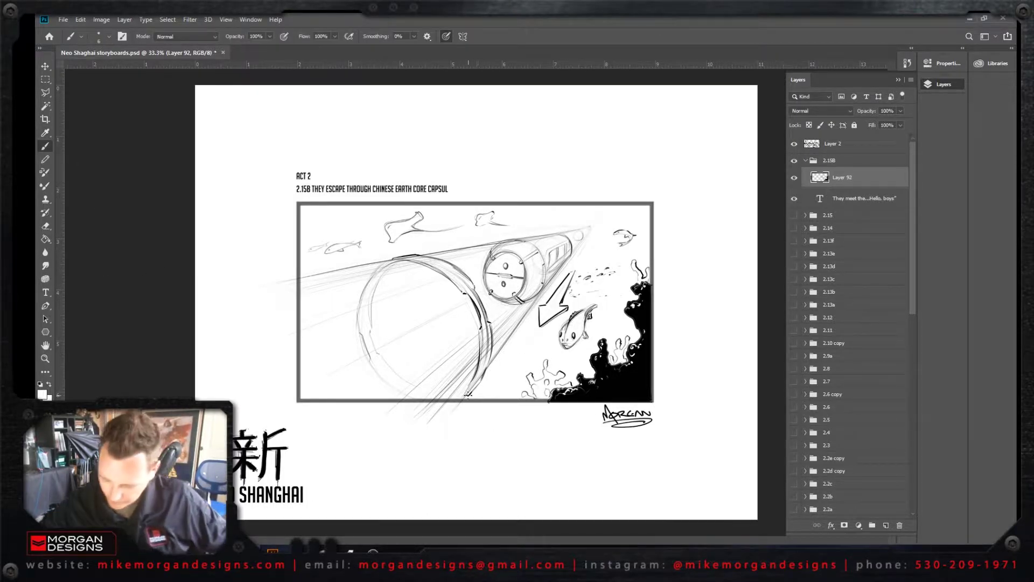
key(d)
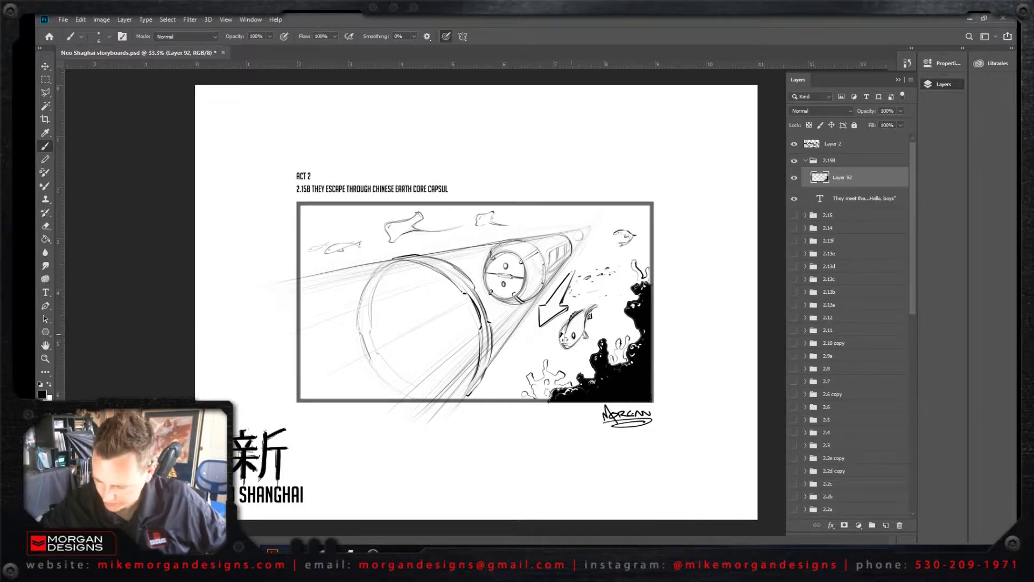
drag(468, 394, 475, 385)
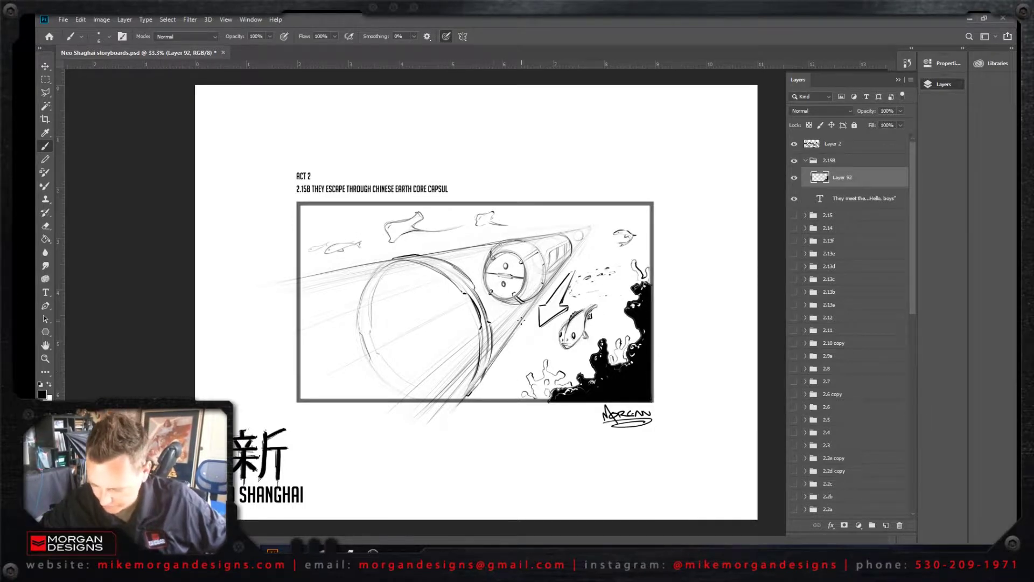
drag(483, 376, 535, 305)
drag(485, 376, 452, 417)
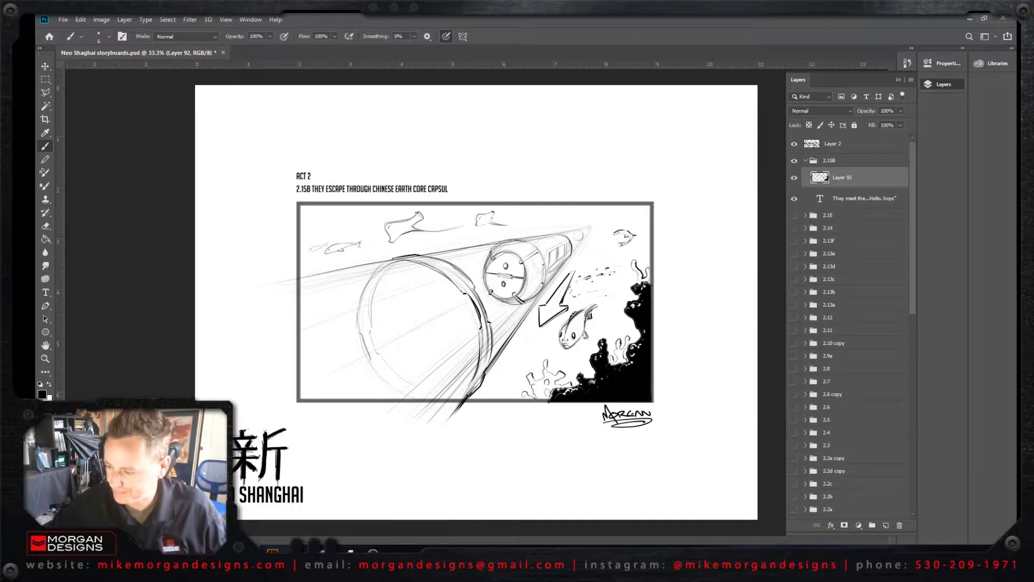
Step: Collapse and duplicate the 2.15B group, and hide the original 2.15B group
click(806, 161)
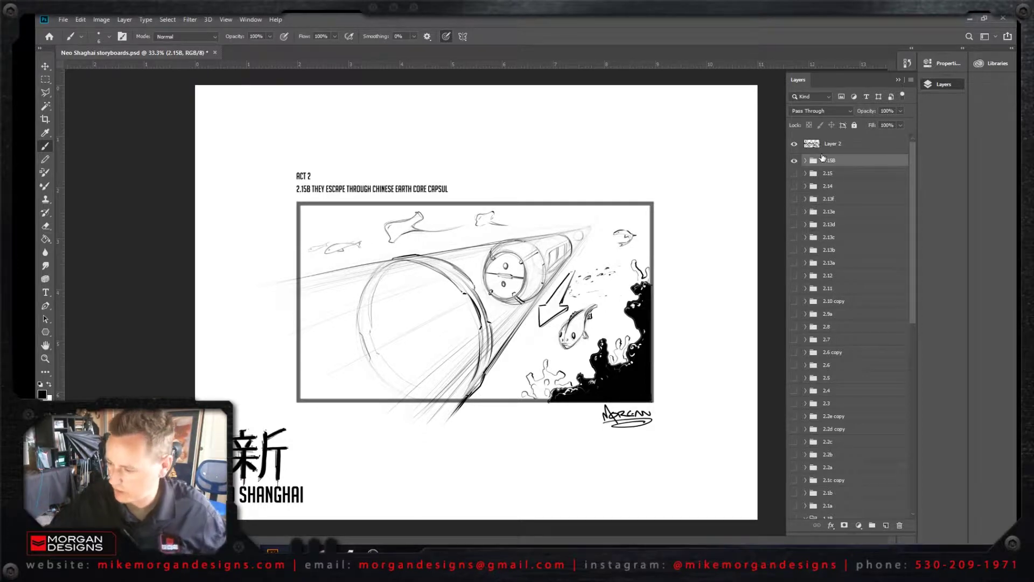
right_click(851, 162)
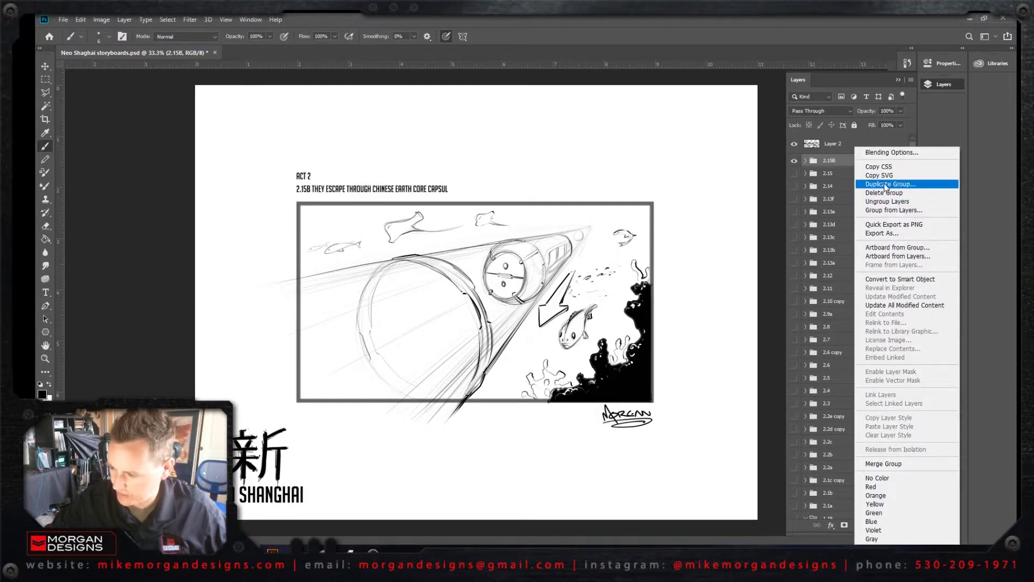
click(885, 191)
key(Return)
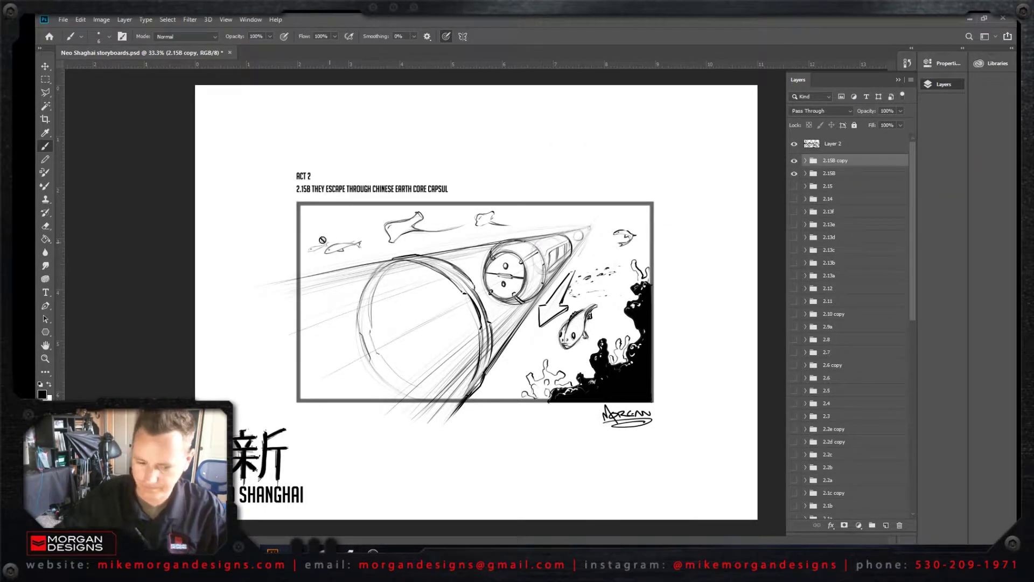
click(794, 173)
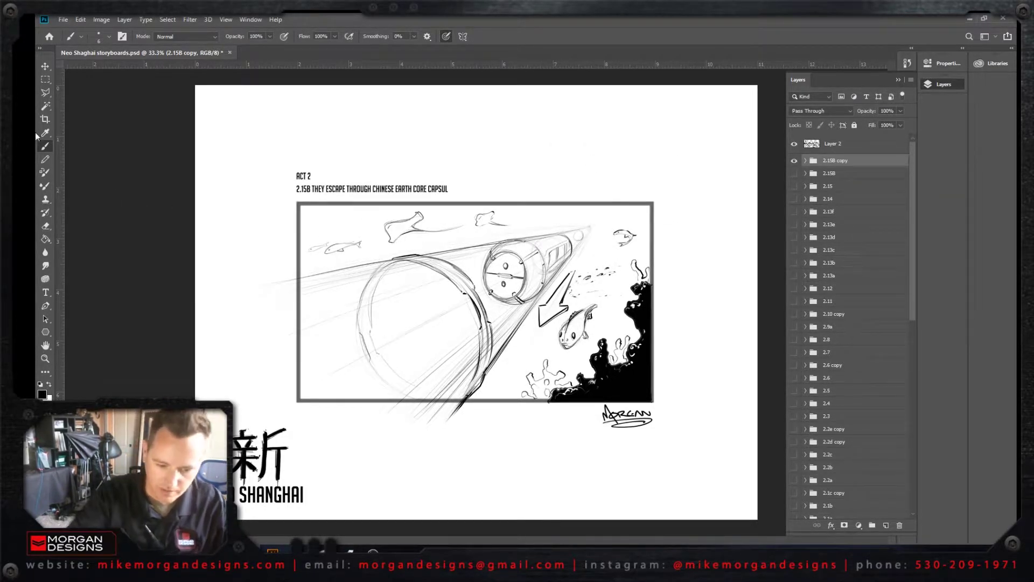
Step: Change the panel number in the copied group's caption to 2.15C
click(45, 292)
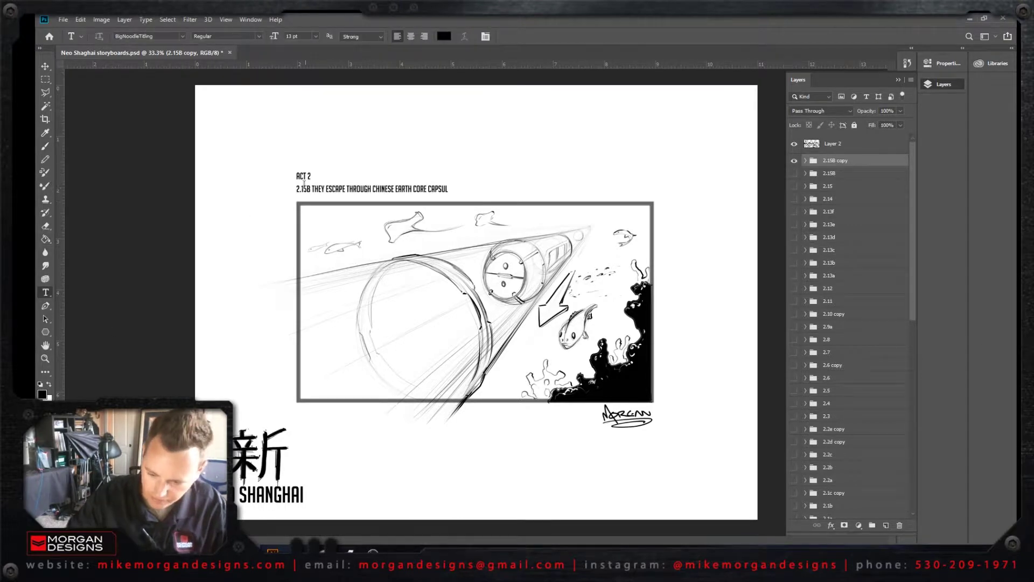
click(306, 189)
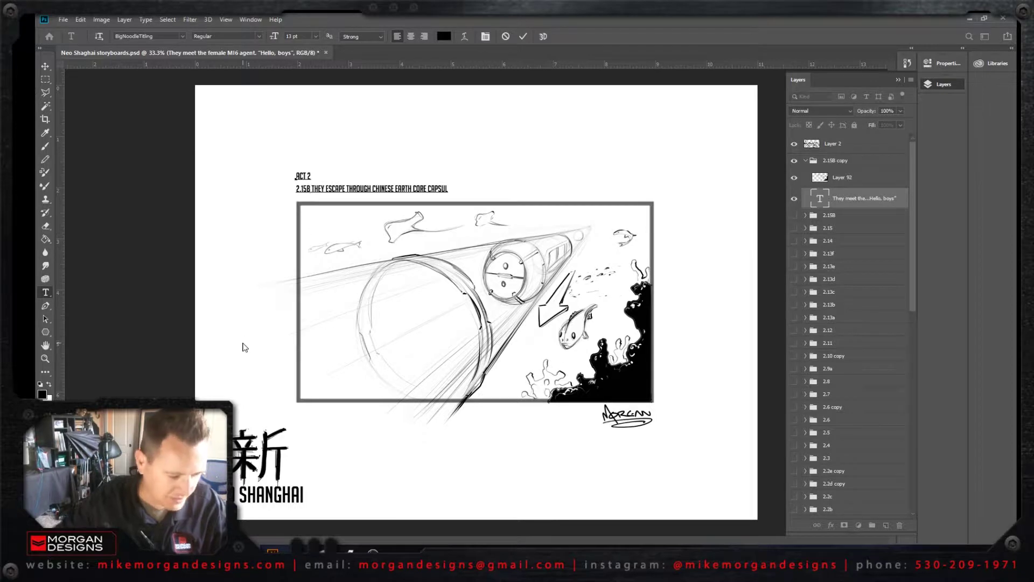
key(BackSpace)
text(C)
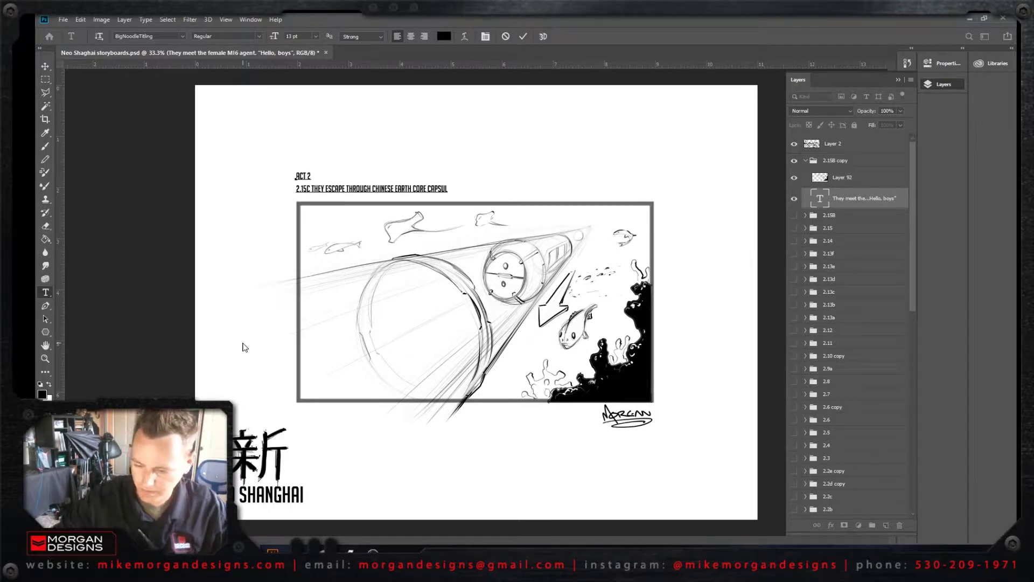
click(45, 66)
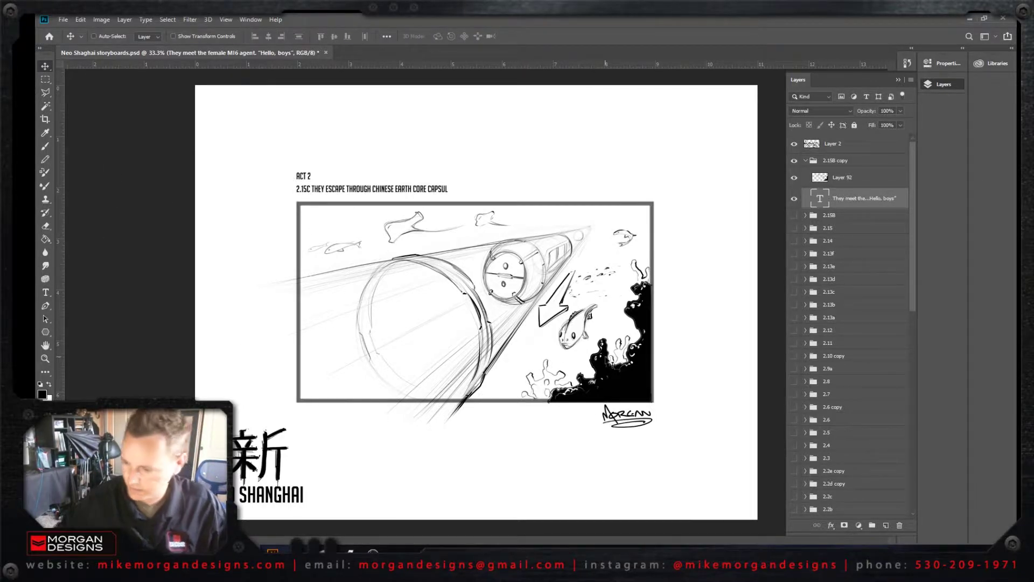
Step: Hide the copied sketch on Layer 92 and add a new empty layer above the caption text for brush drawing
click(795, 178)
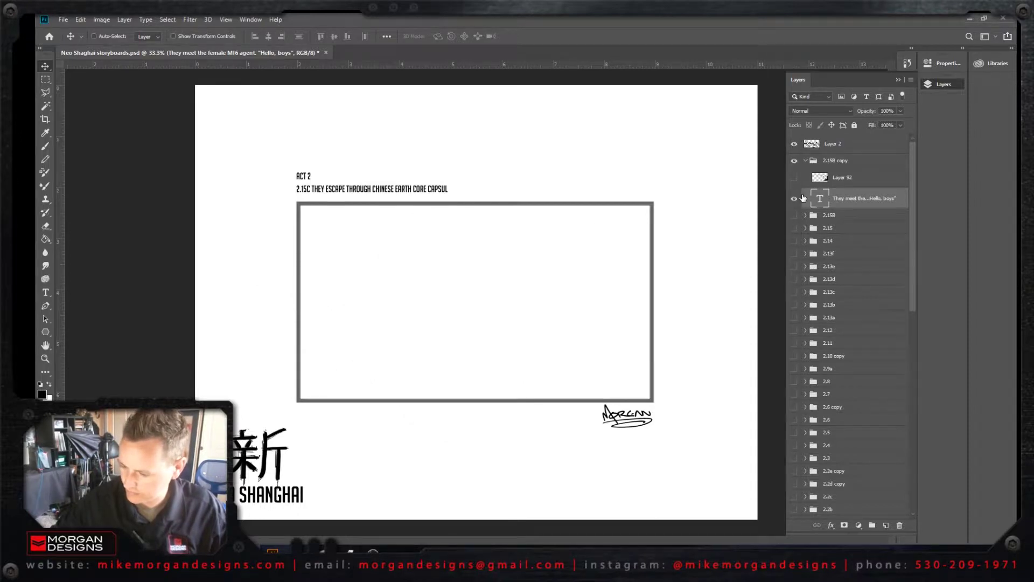
click(45, 146)
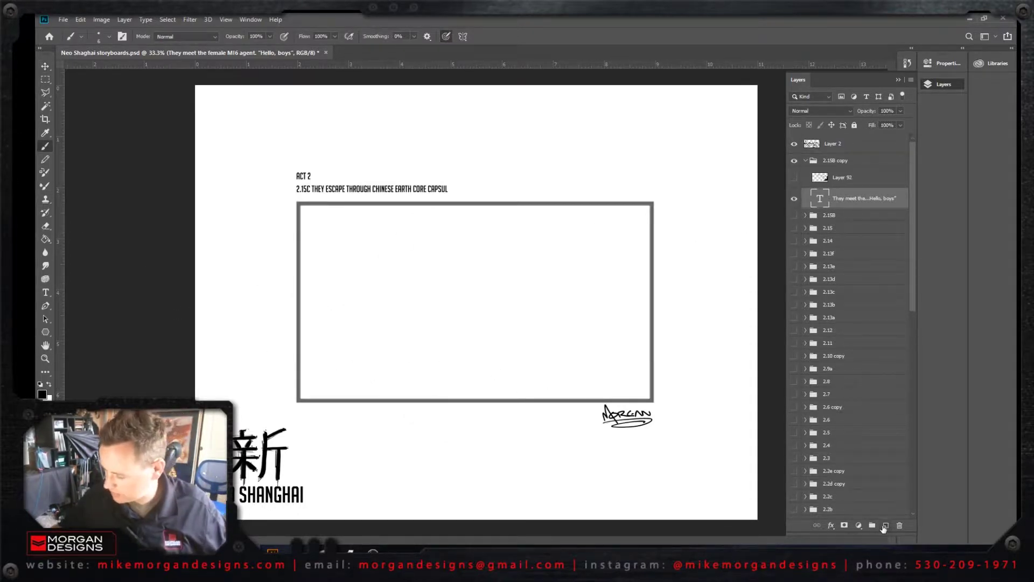
click(884, 526)
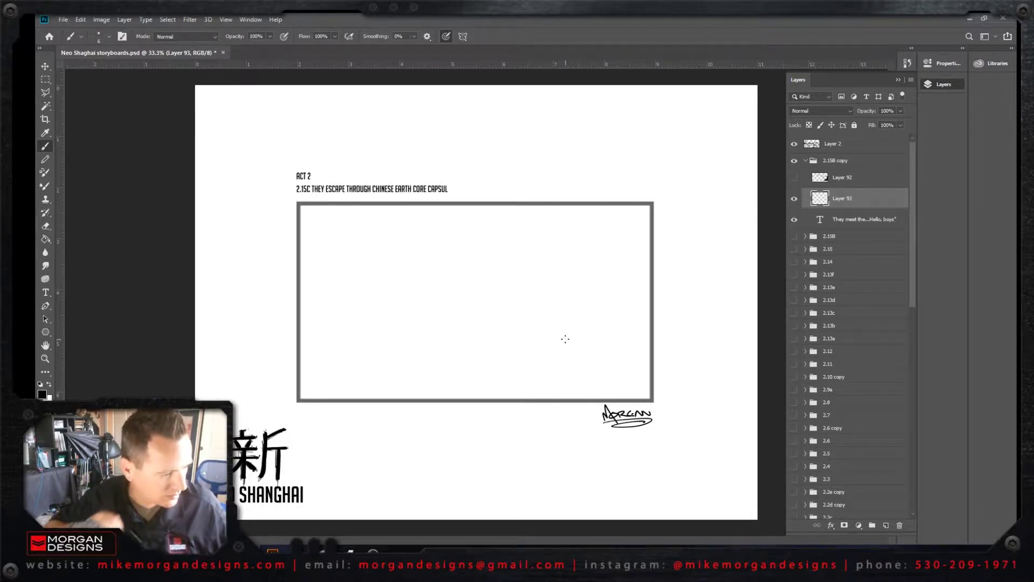
Step: Check the 2.15B group and hide it again, and show the 2.15 group with the four seated passengers to inspect its layers
click(794, 237)
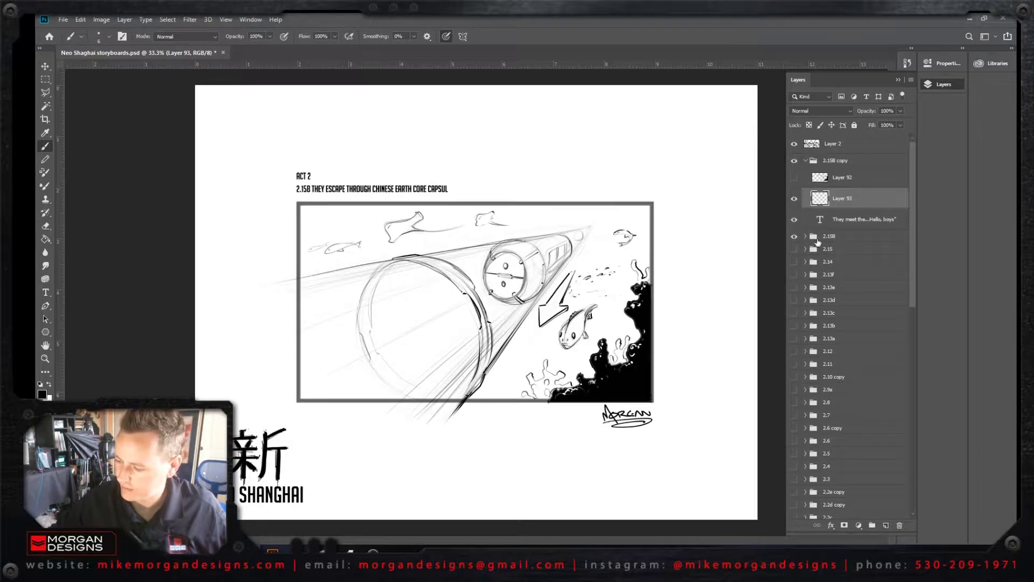
click(795, 237)
click(794, 249)
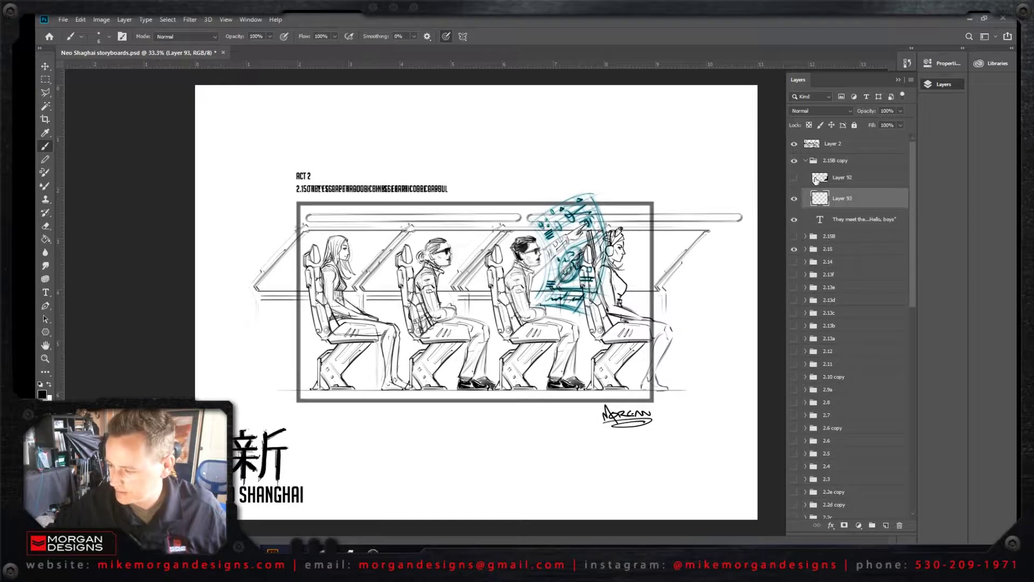
click(806, 248)
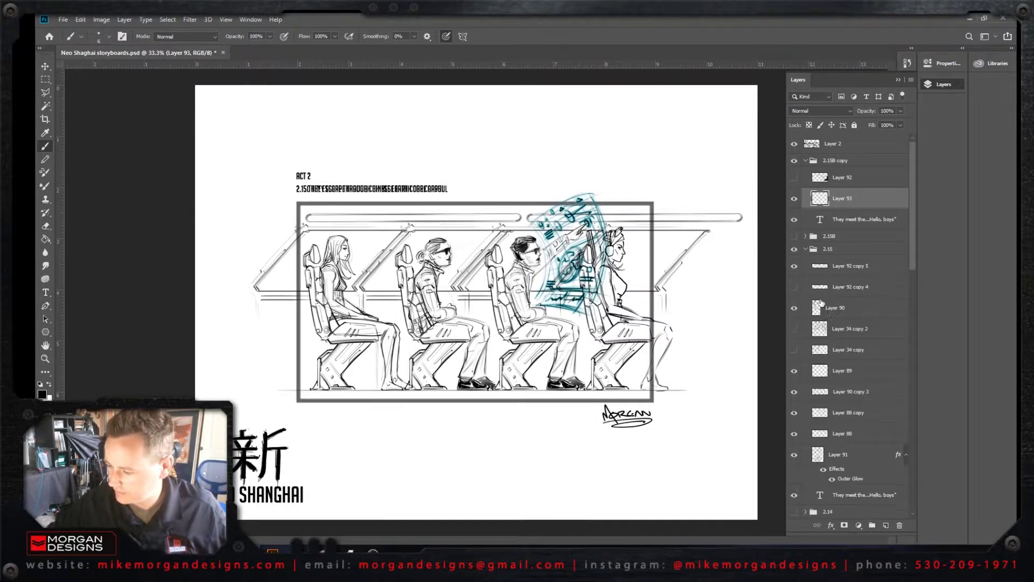
click(795, 267)
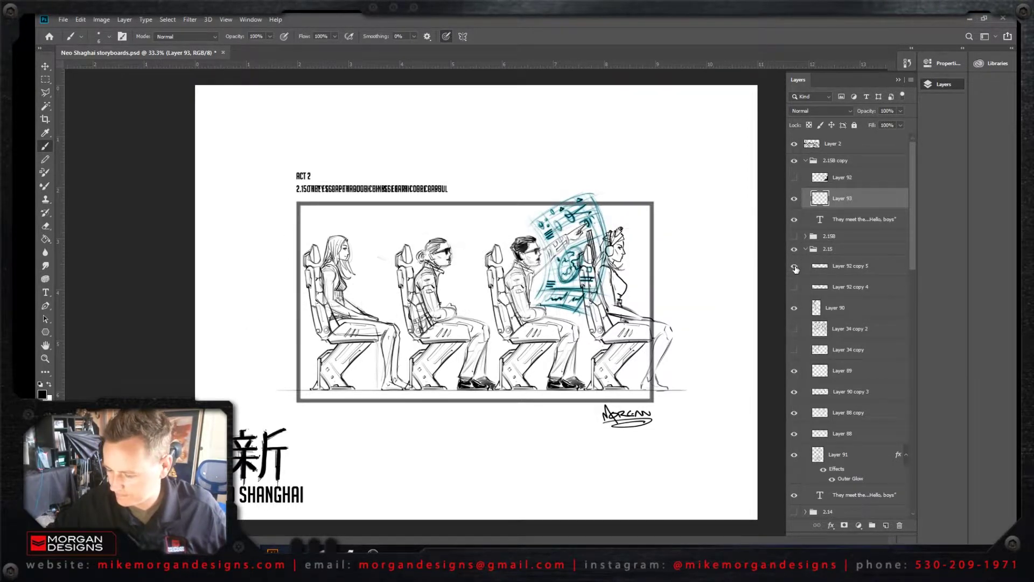
click(794, 266)
click(835, 253)
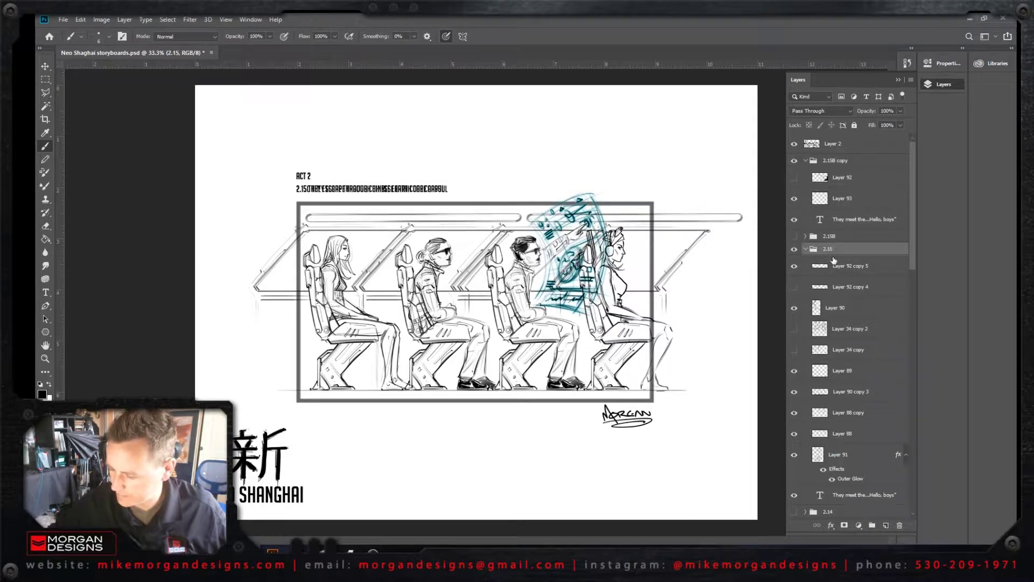
click(805, 249)
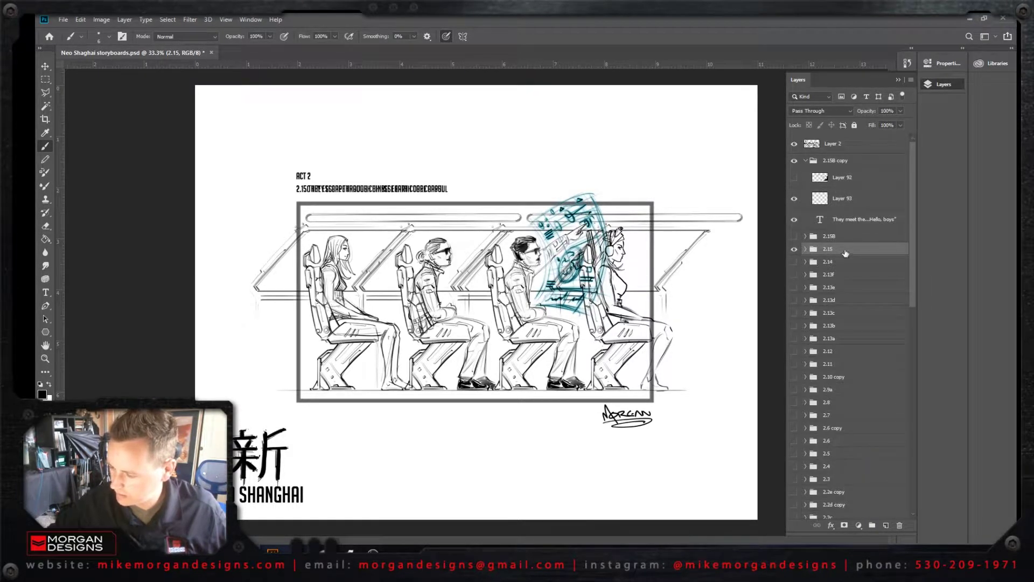
click(805, 249)
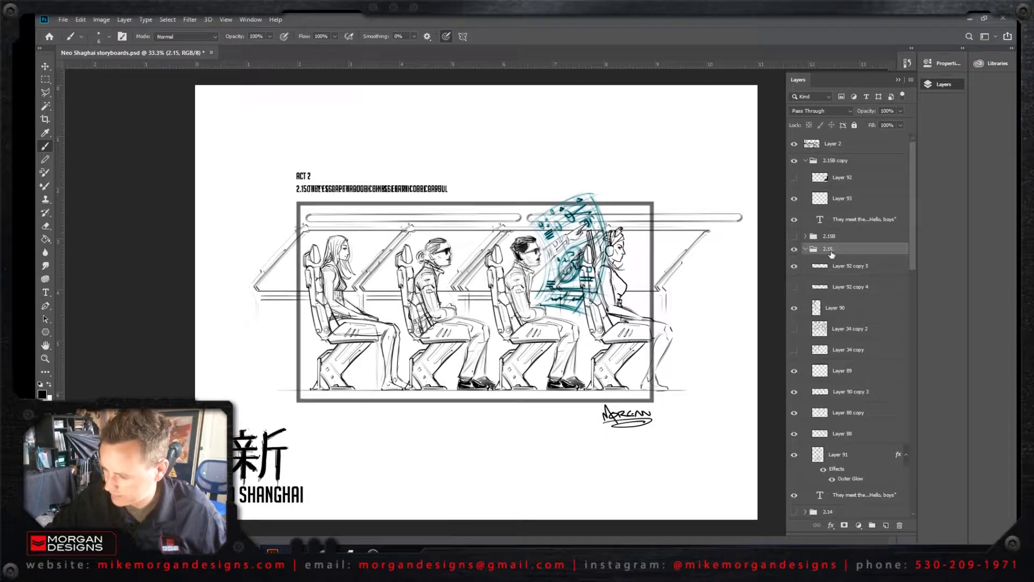
Step: Collapse and duplicate the 2.15 group under its default copy name, and hide the original 2.15 group
key(h)
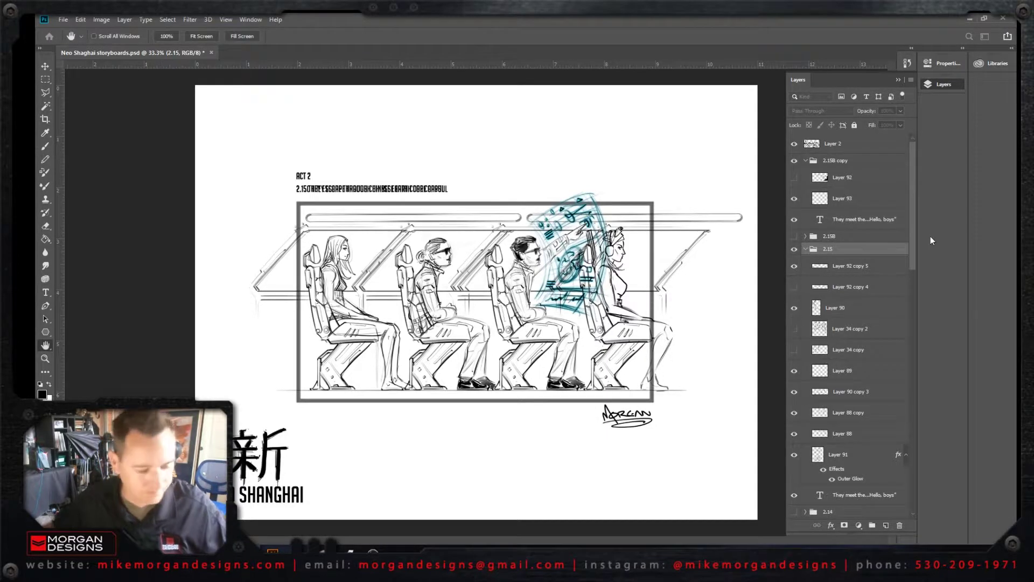
key(b)
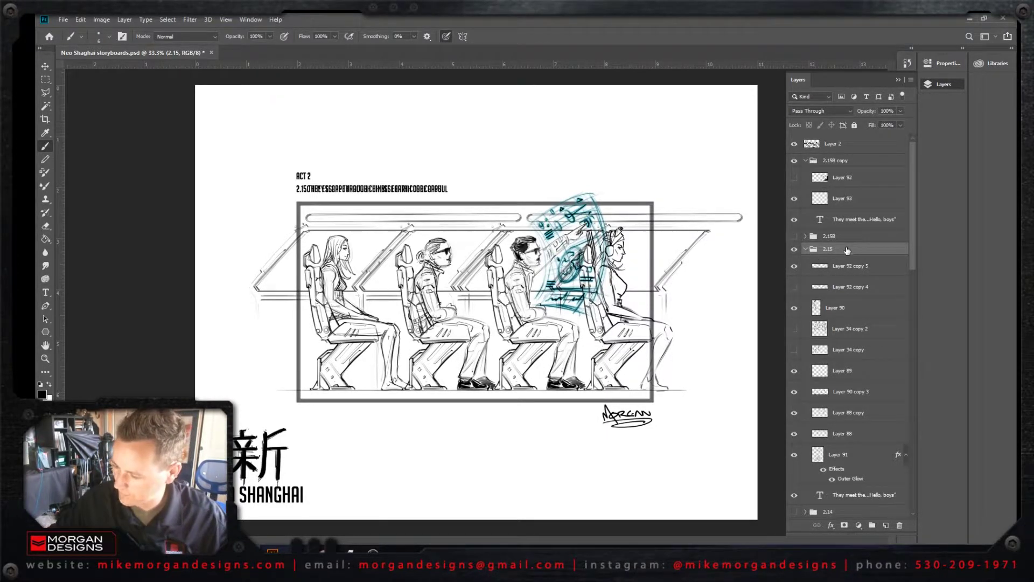
right_click(848, 250)
click(906, 233)
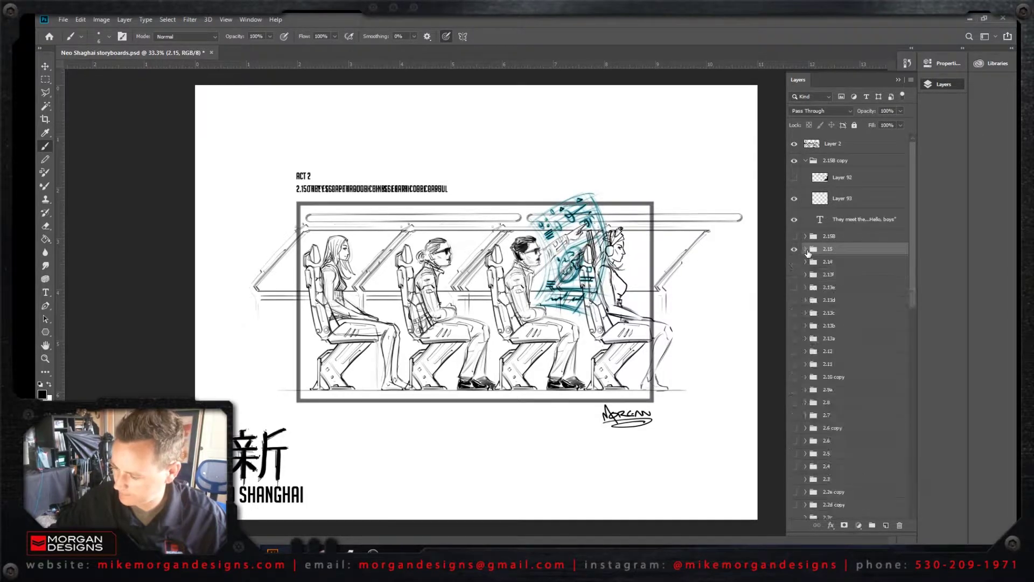
right_click(848, 252)
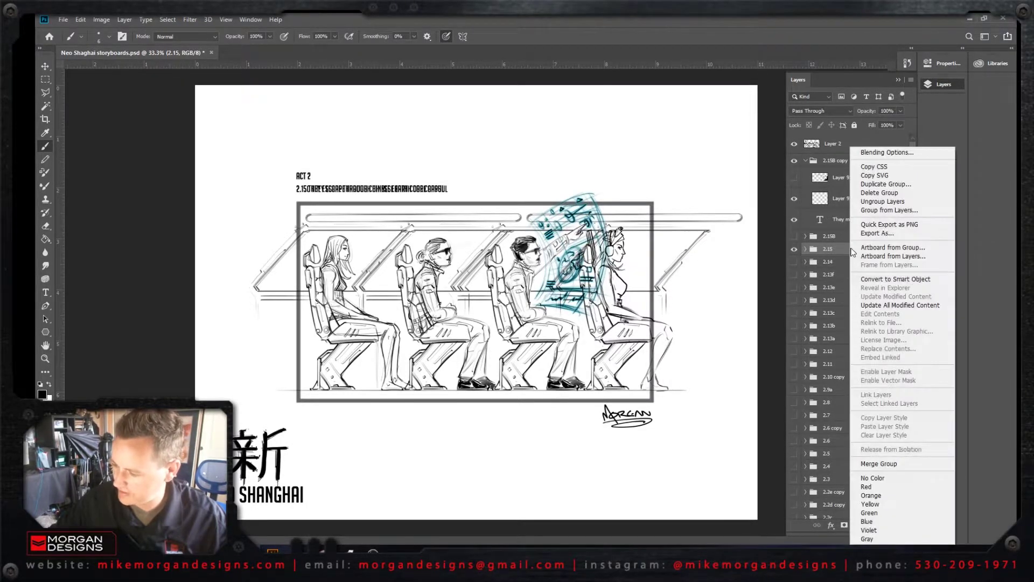
click(879, 178)
click(708, 130)
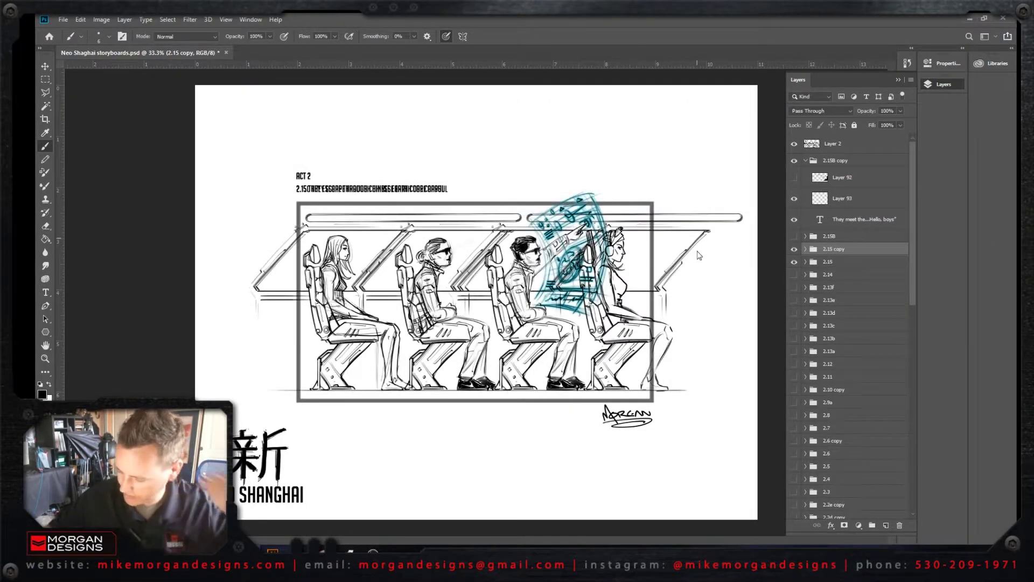
click(794, 261)
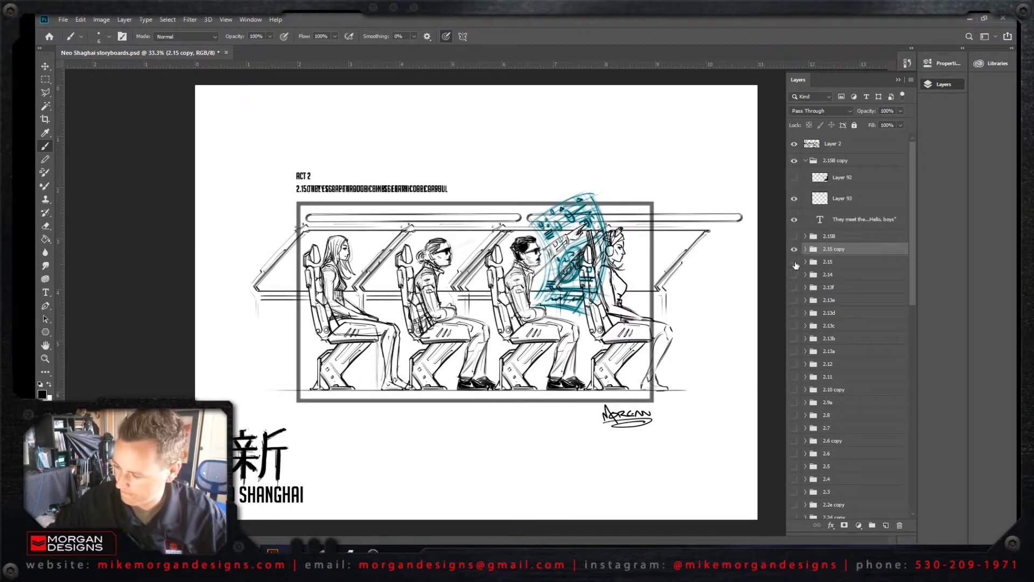
Step: Hide the blue hologram on Layer 91 in the 2.15 copy group and merge the group into a single layer
click(805, 249)
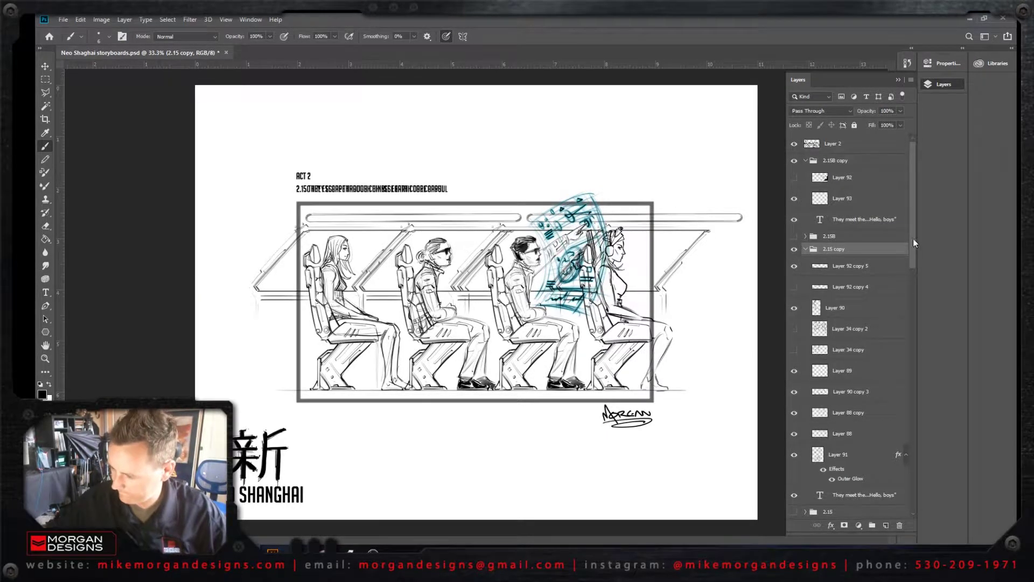
click(794, 456)
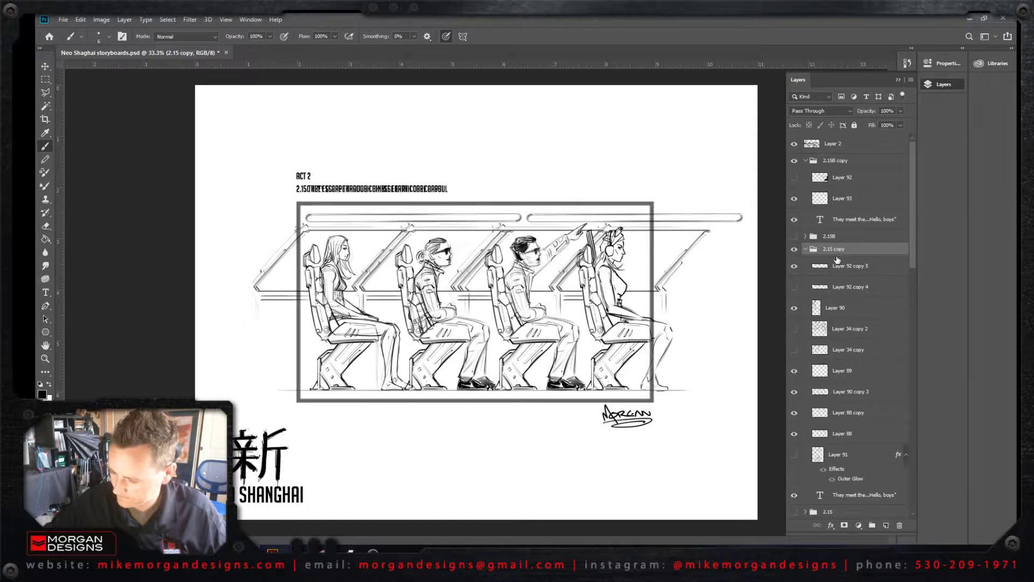
right_click(849, 247)
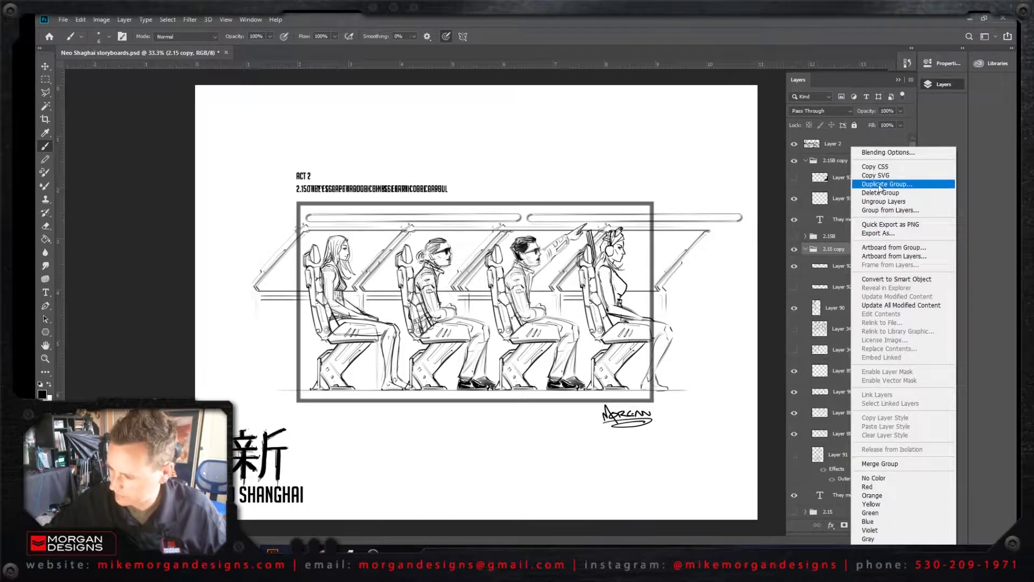
click(880, 465)
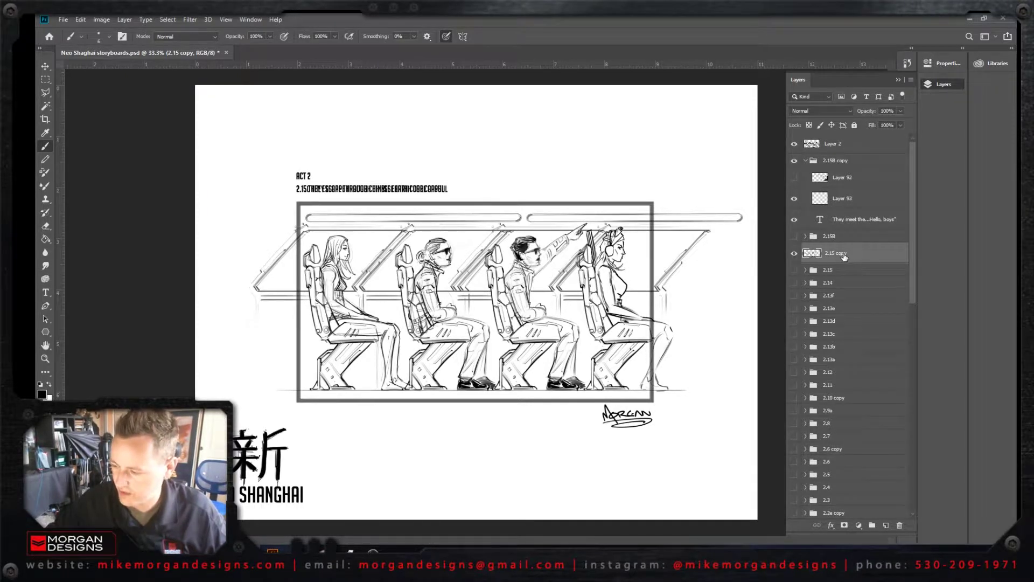
Step: Move the merged 2.15 copy layer above Layer 92 in the 2.15B copy group and erase the overlapping caption from it
drag(847, 257, 844, 177)
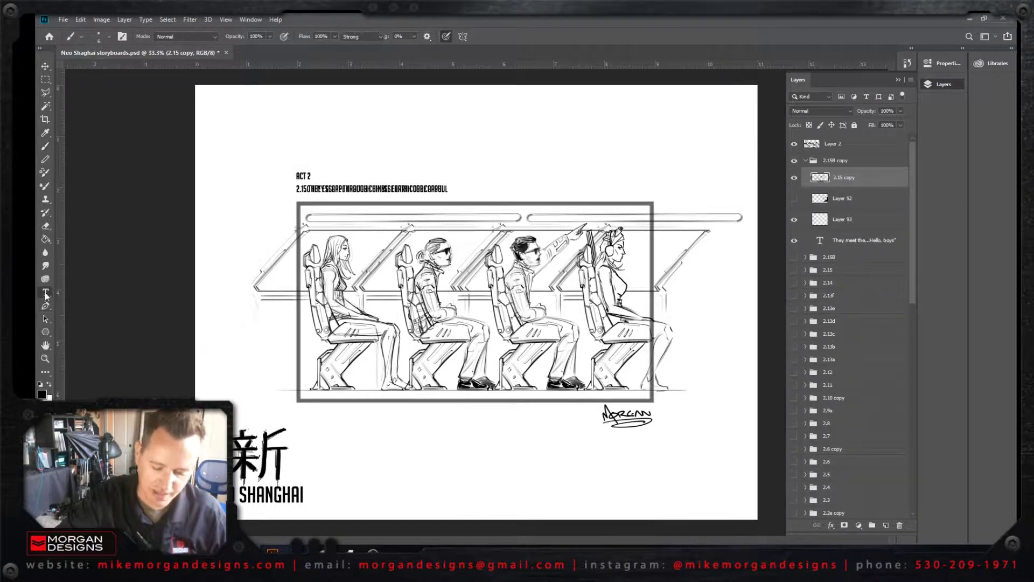
key(t)
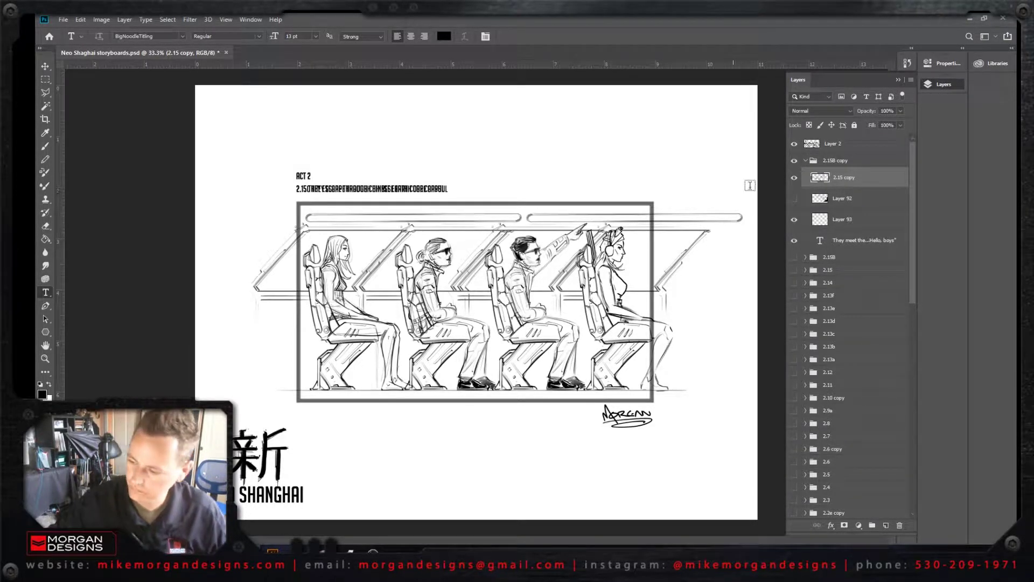
key(m)
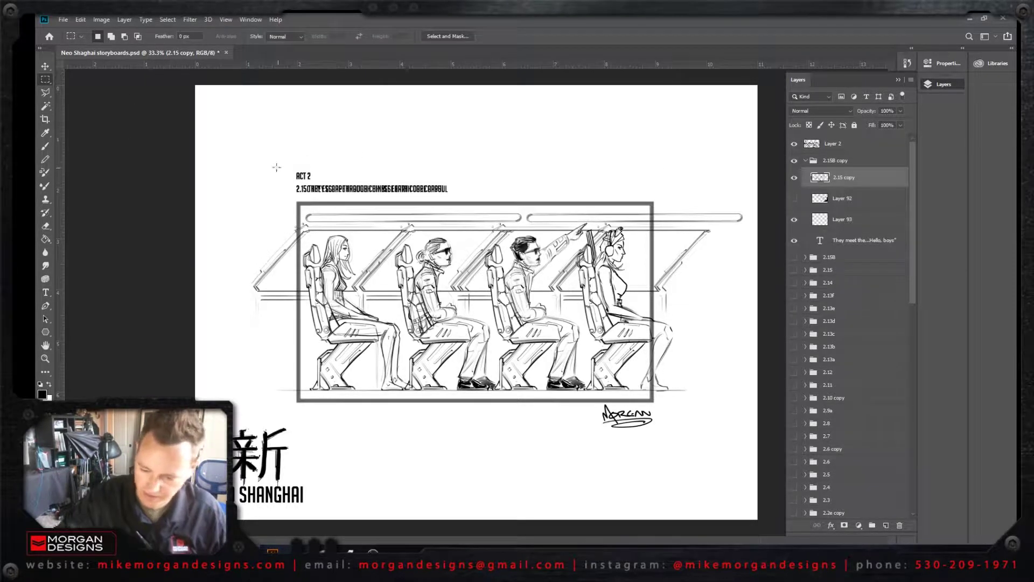
drag(271, 167, 497, 197)
key(Delete)
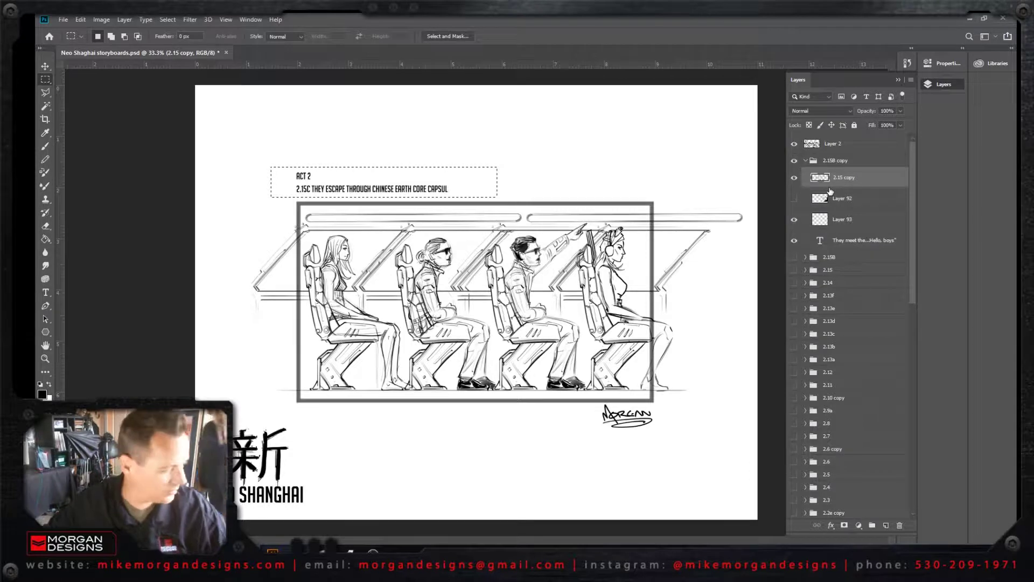
key(ctrl+d)
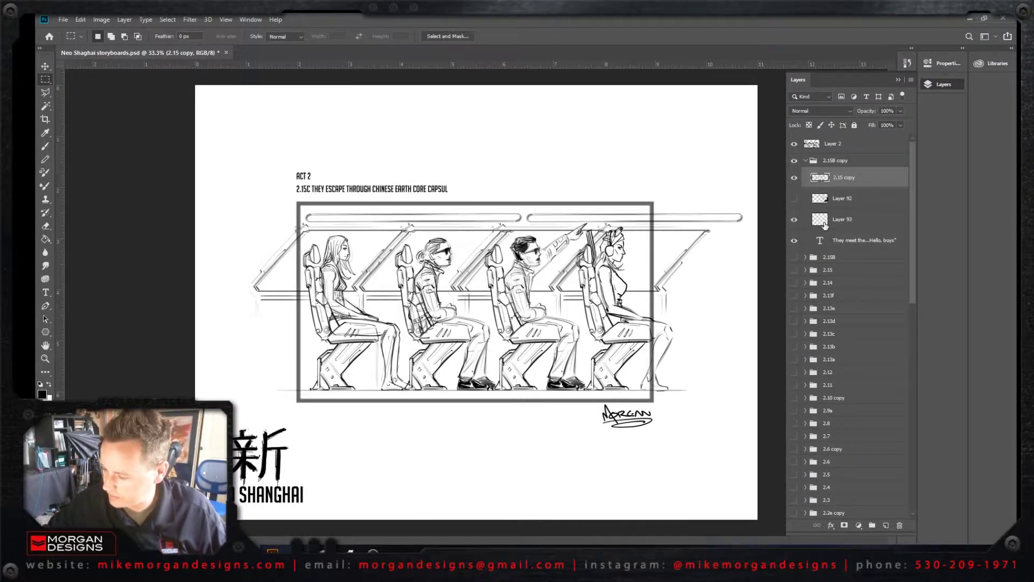
Step: Check what Layer 93, the 2.15 copy layer and the caption text layer each contribute to the panel by toggling their visibility
click(794, 220)
click(865, 223)
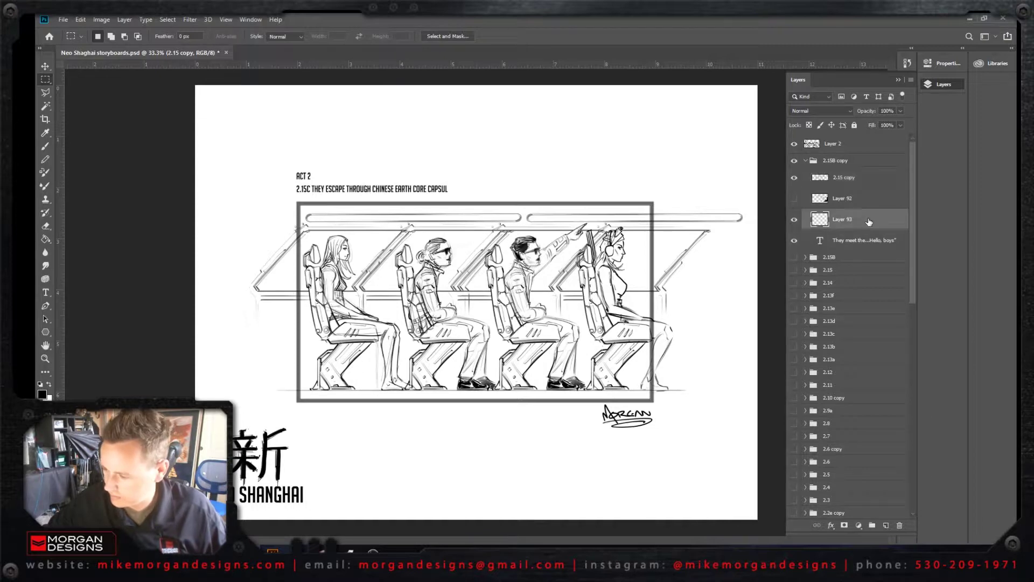
click(796, 220)
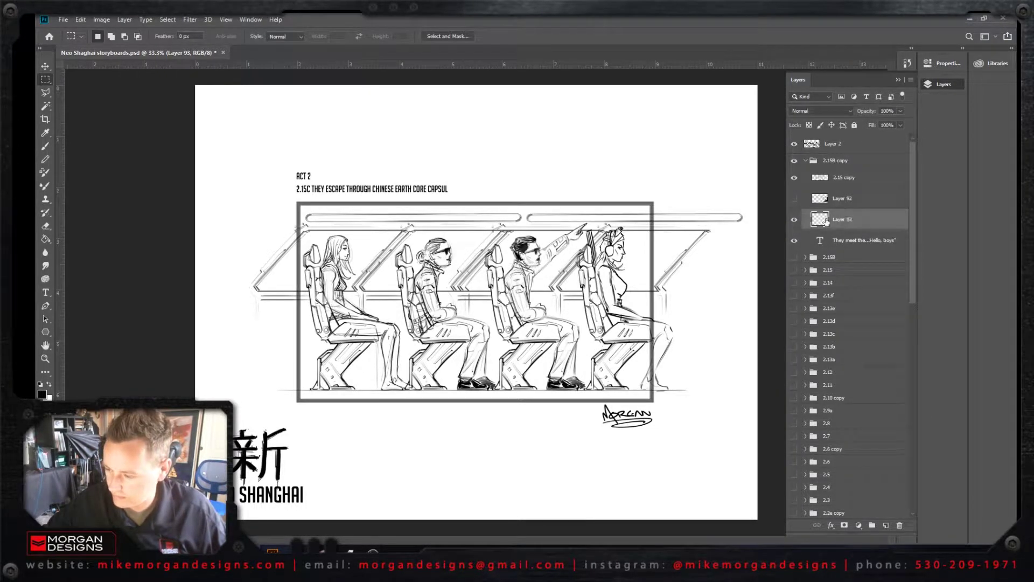
click(794, 178)
click(794, 178)
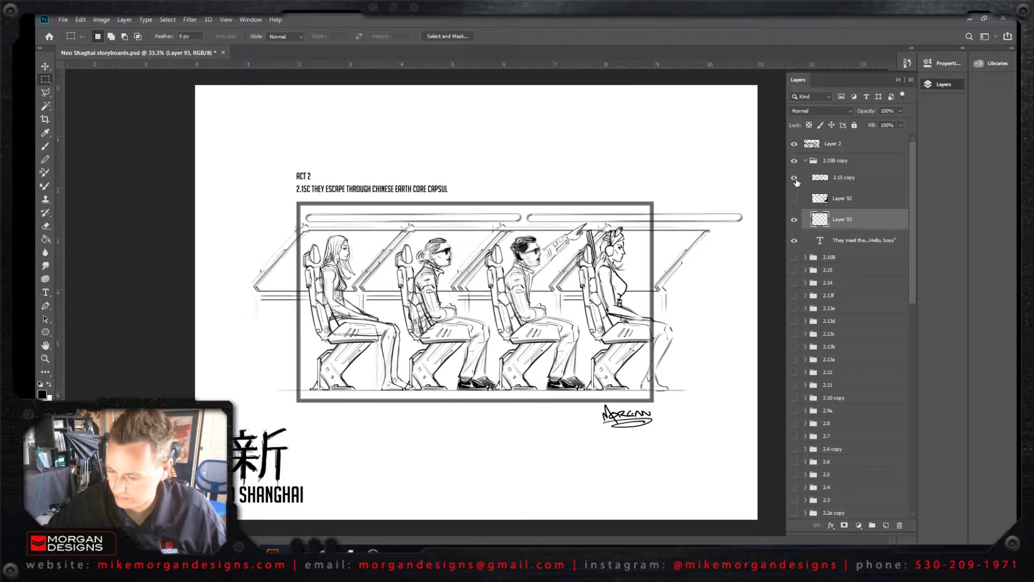
click(794, 241)
click(794, 240)
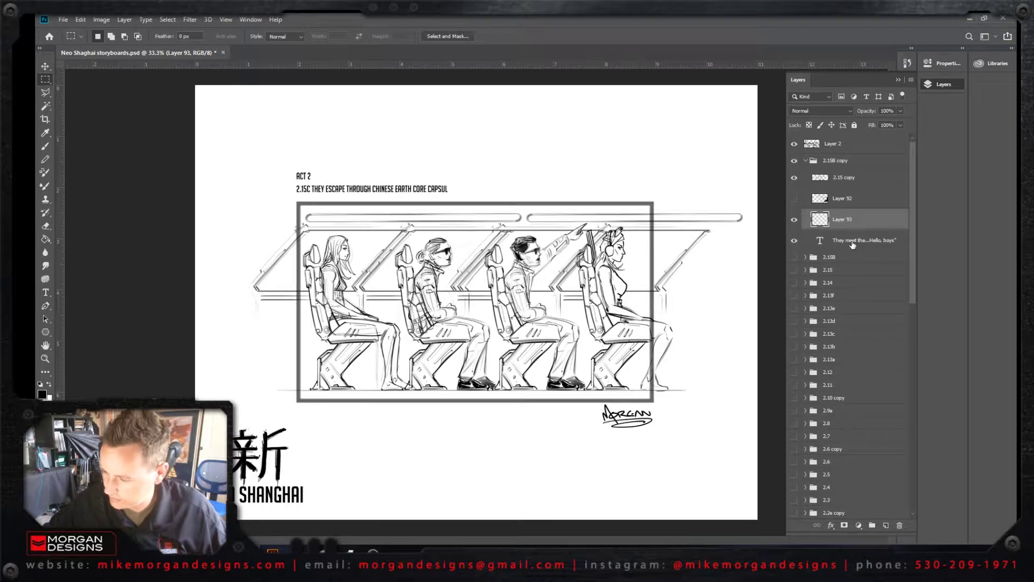
click(850, 241)
Step: Rename the 2.15B copy group as 2.15c
double_click(834, 160)
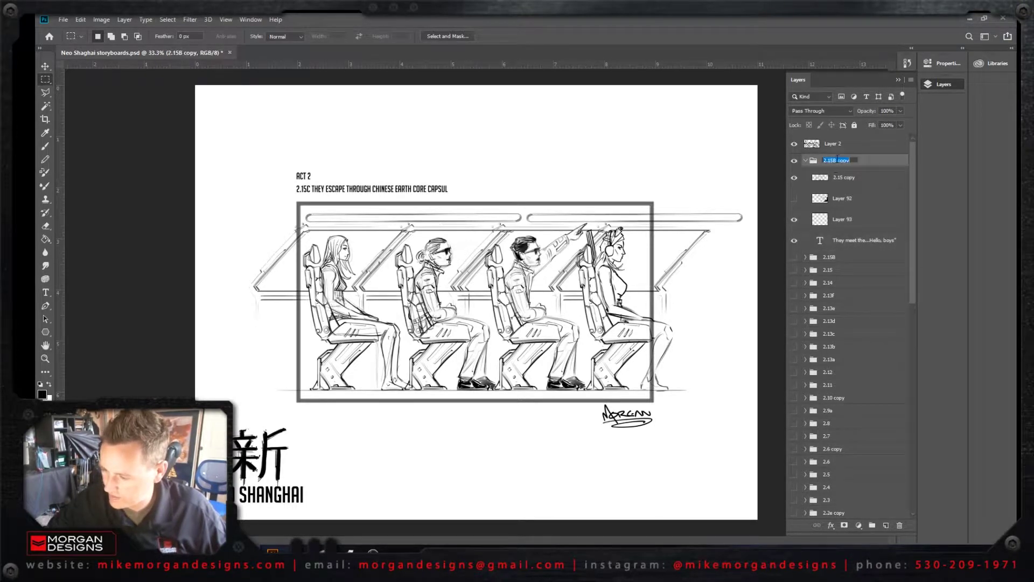
click(835, 161)
drag(835, 161, 866, 166)
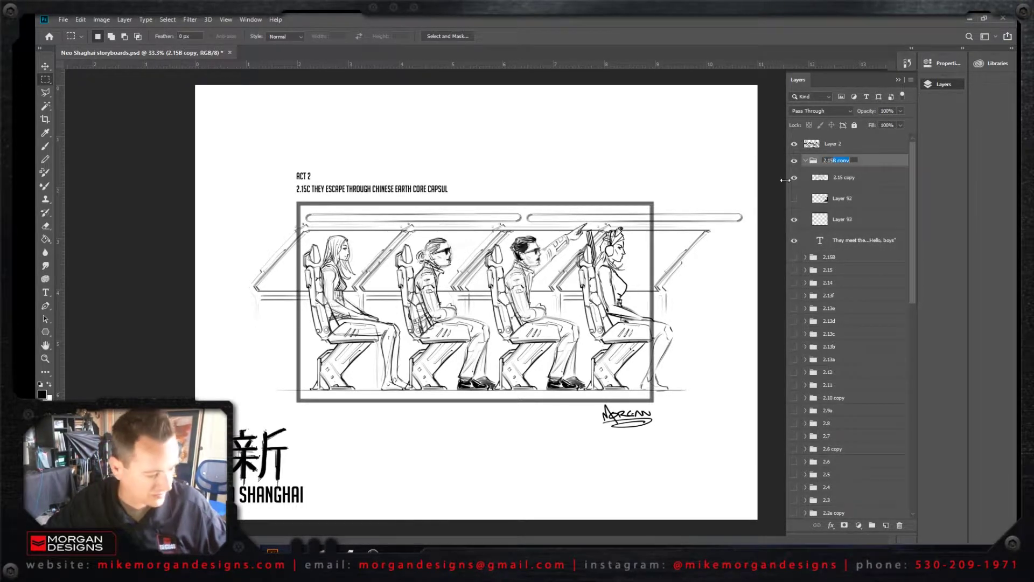
text(c)
key(Return)
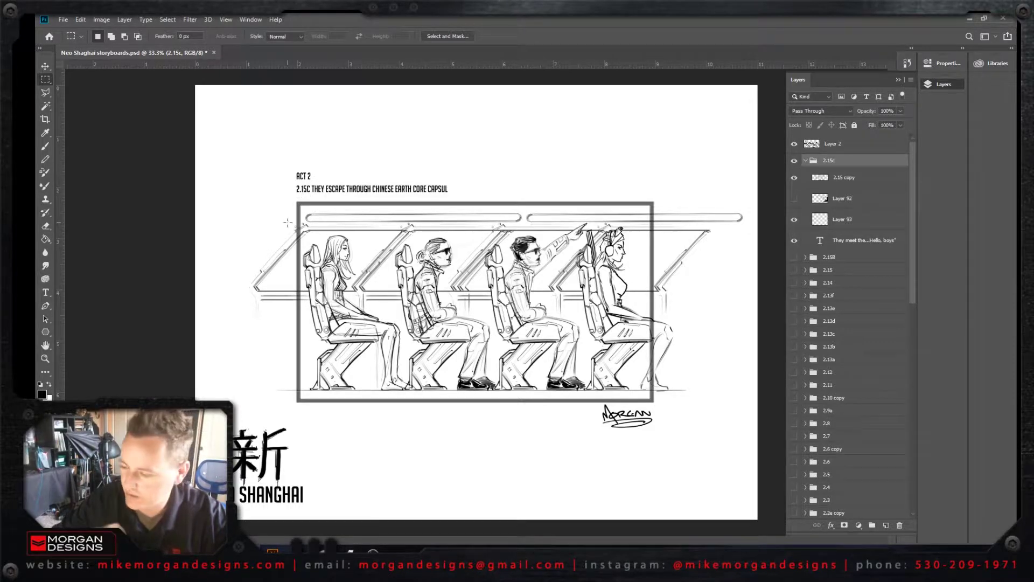
Step: Rename the merged seated-passengers layer inside the 2.15c group as 2.15 c
double_click(844, 177)
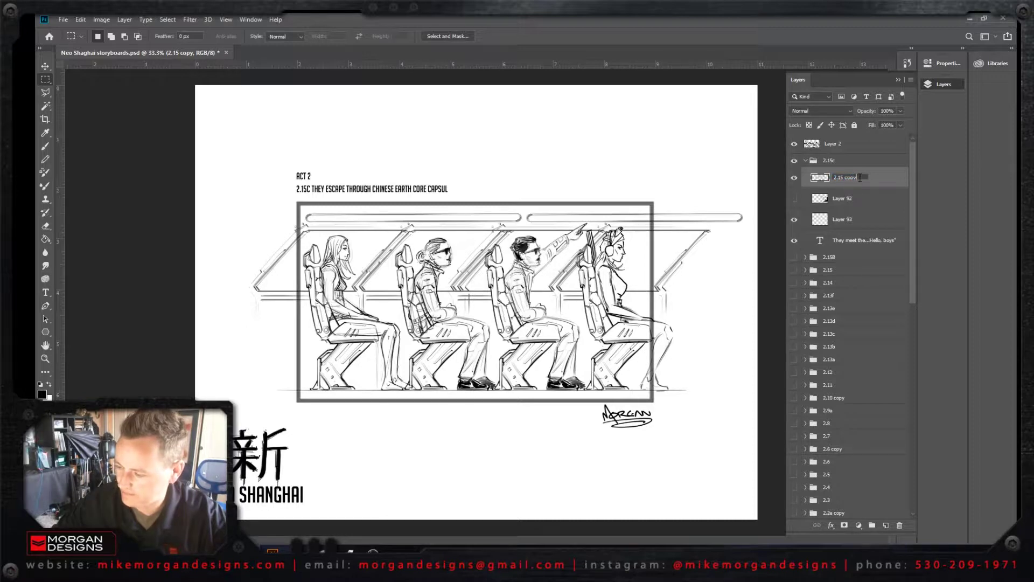
key(BackSpace)
key(BackSpace)
key(BackSpace)
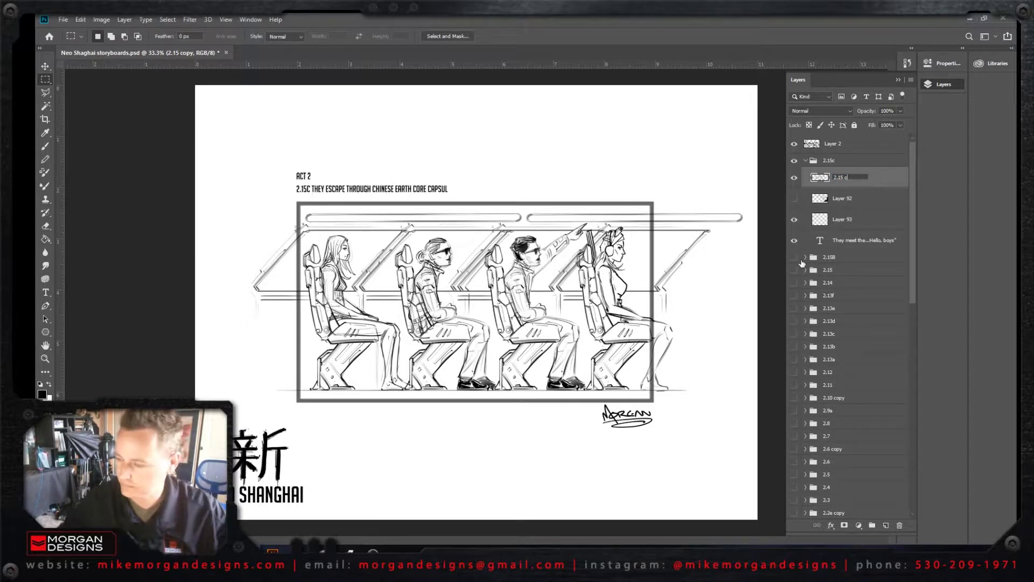
key(Return)
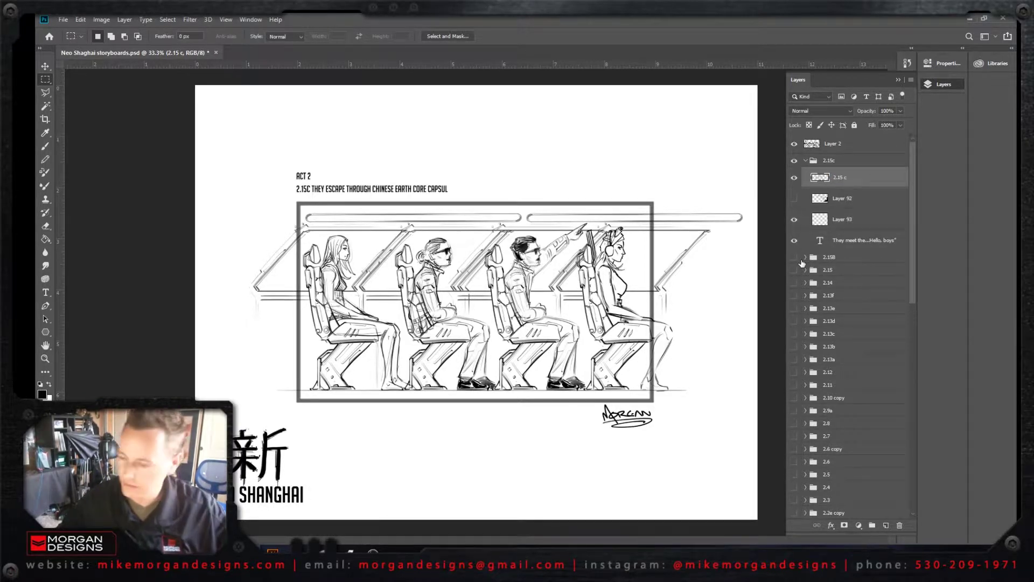
Step: Copy a rectangular area around the ponytailed man's upper body from the 2.15 c layer onto a new layer and hide the source
click(794, 177)
click(795, 177)
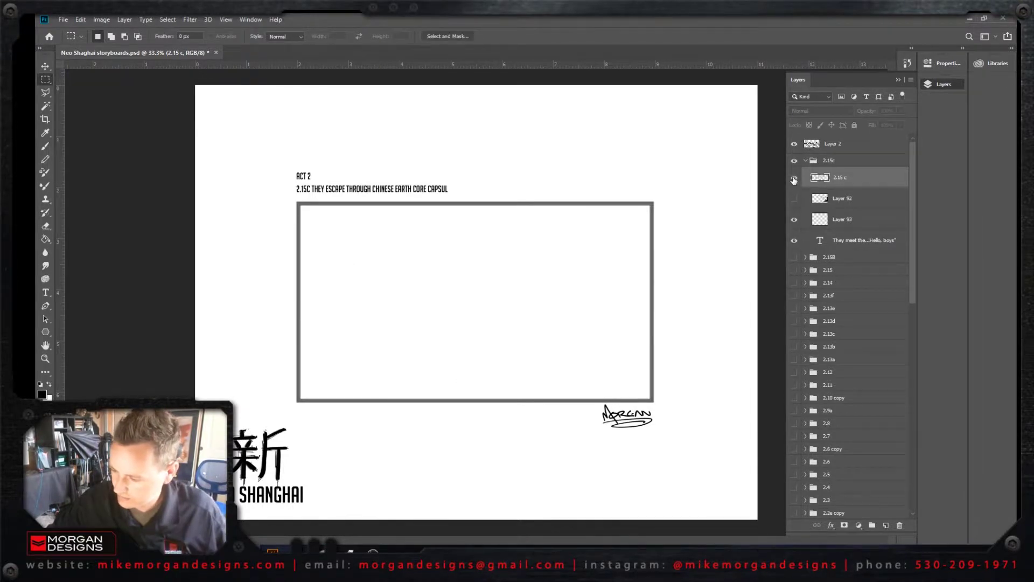
key(v)
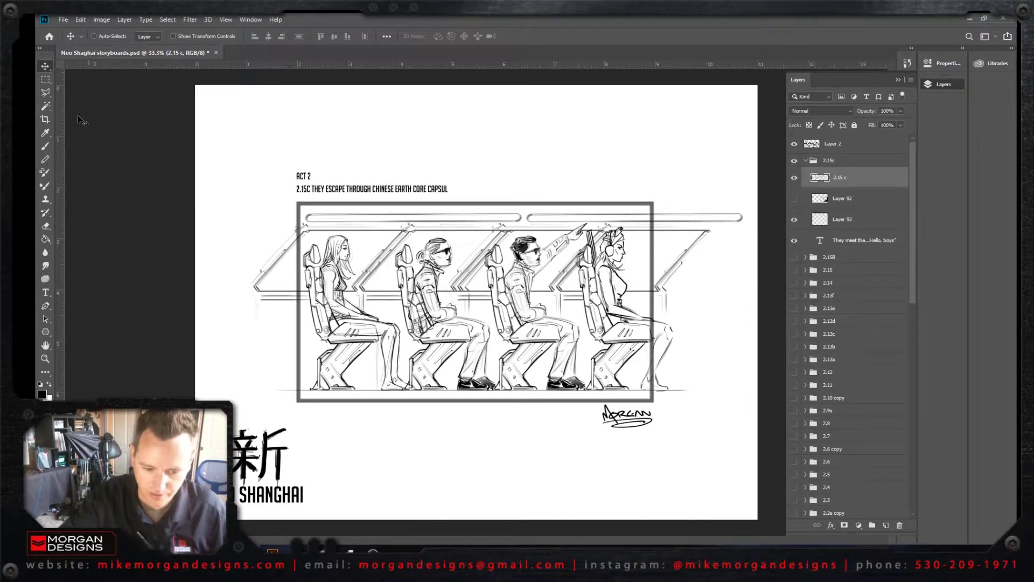
click(45, 79)
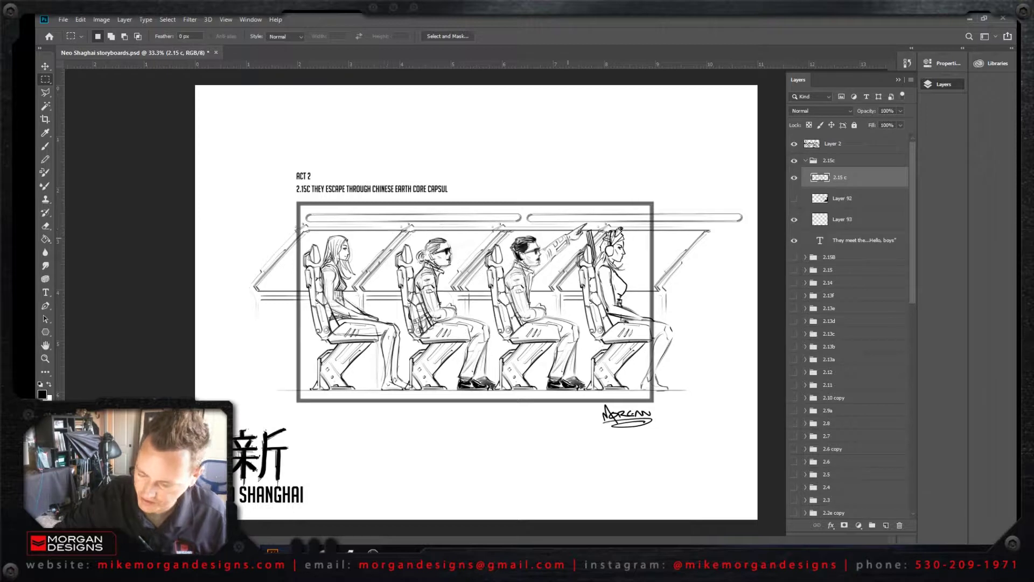
drag(372, 227, 501, 300)
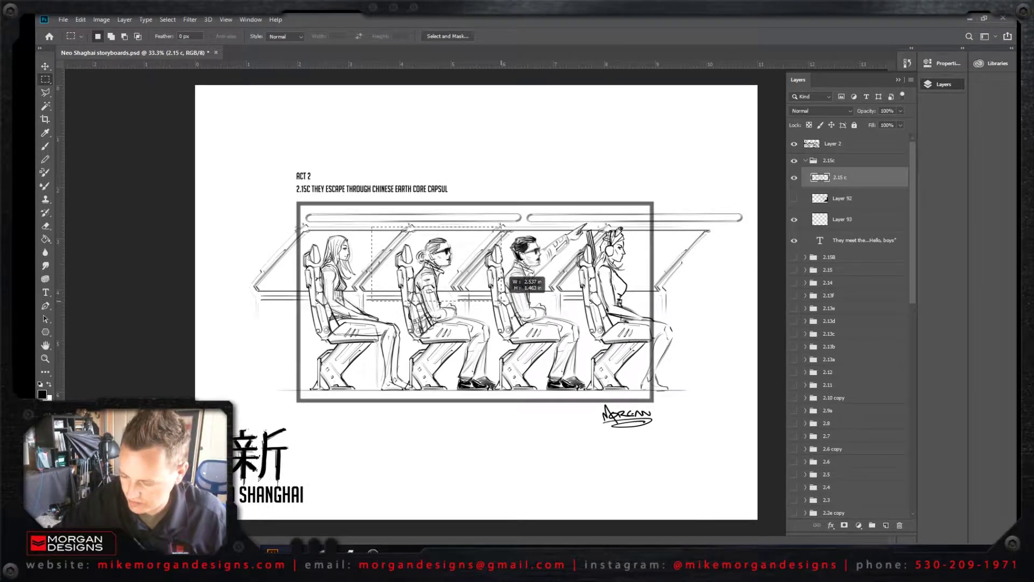
drag(501, 301, 501, 301)
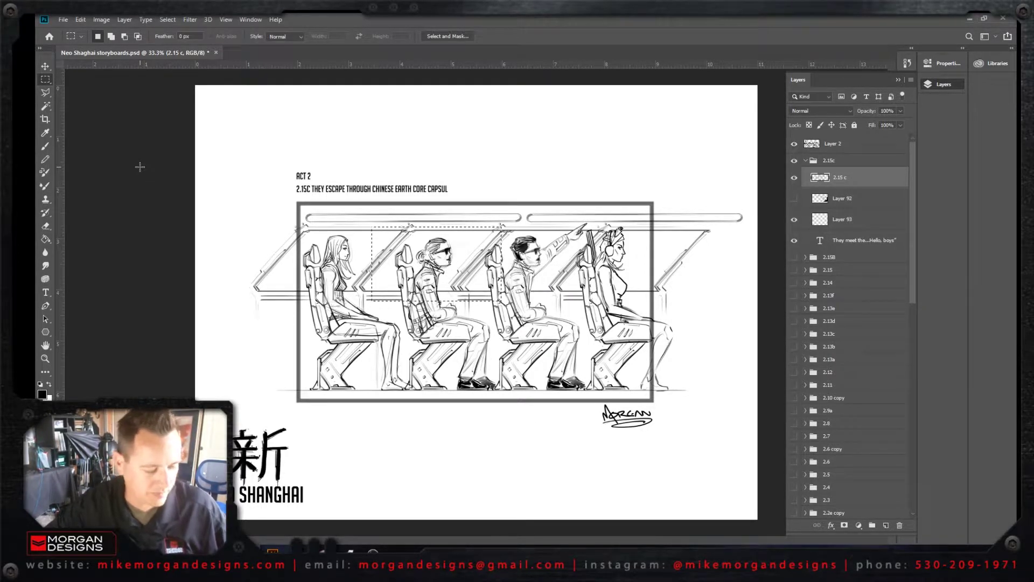
key(ctrl+j)
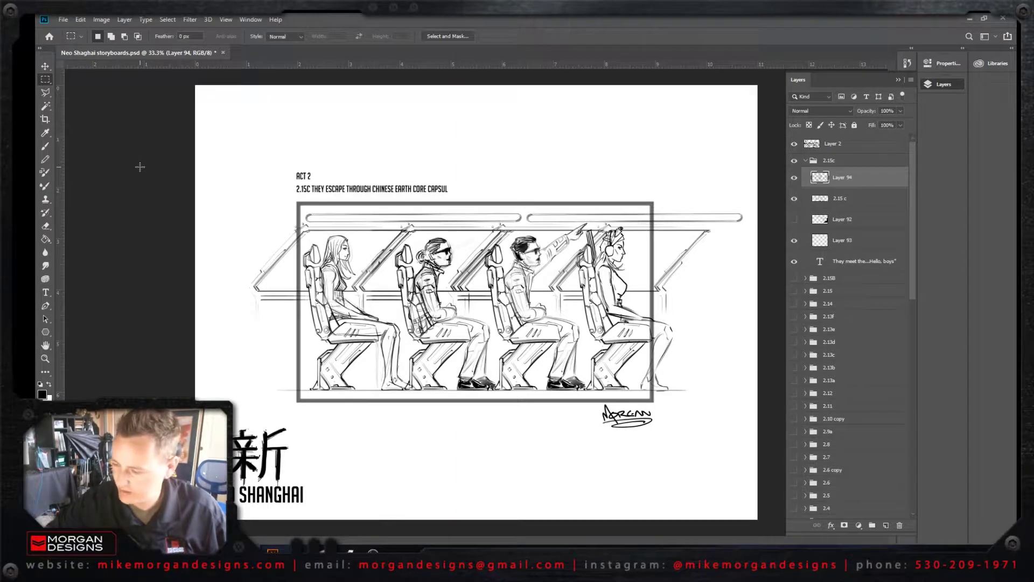
click(794, 200)
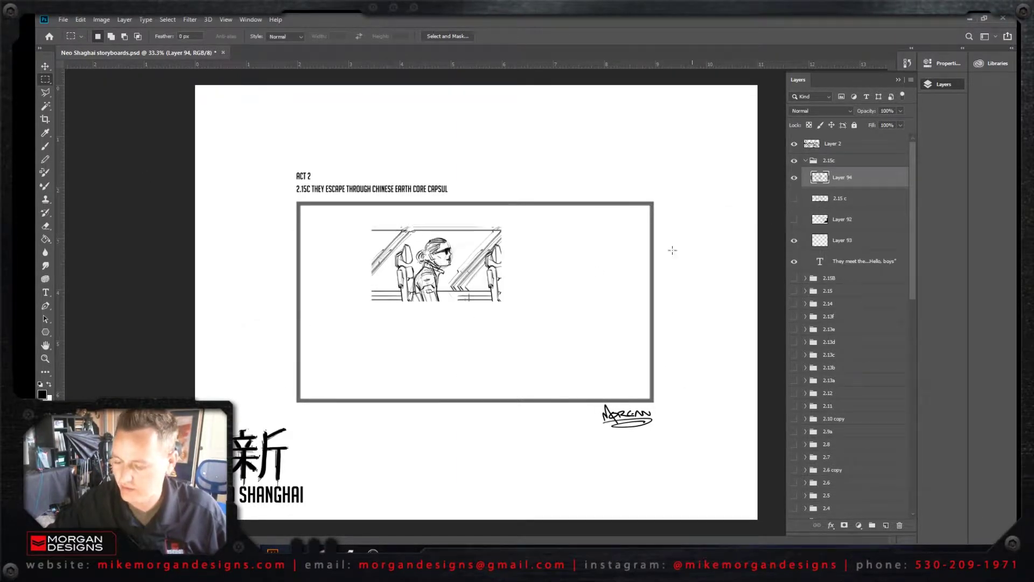
Step: Enlarge the copied close-up of the ponytailed man to about 273% and position it to fill the panel frame
click(45, 66)
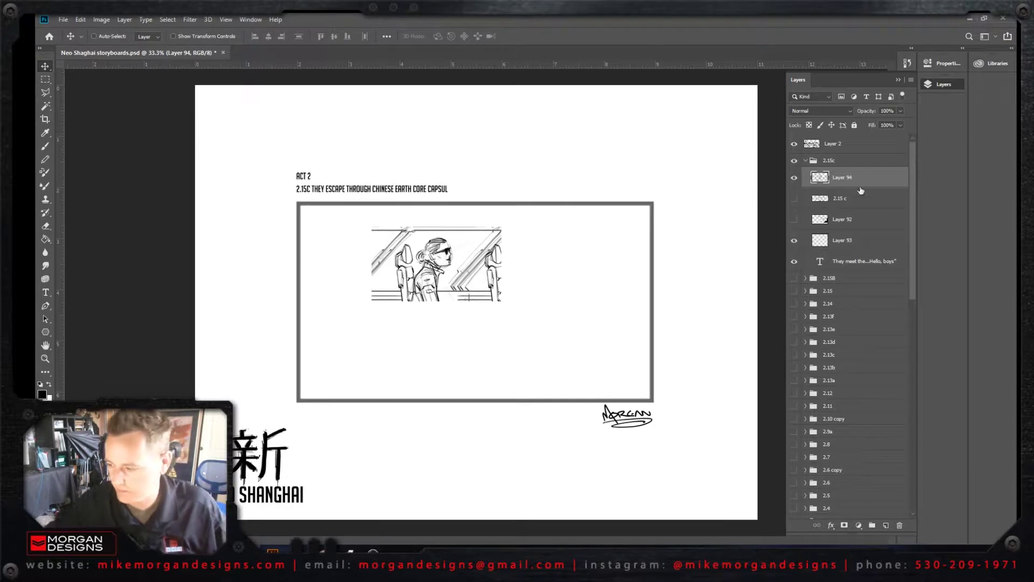
key(ctrl+t)
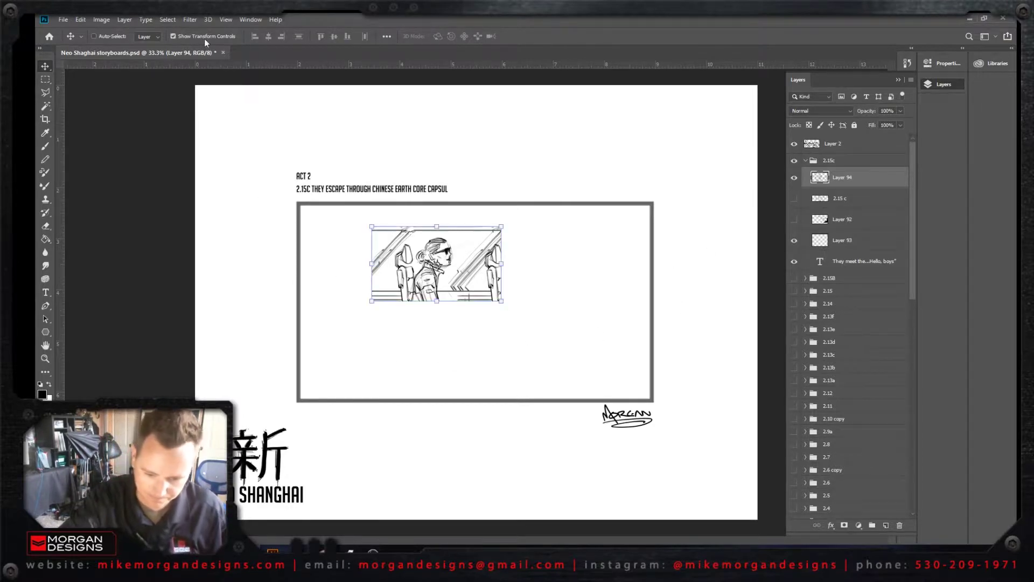
drag(502, 301, 677, 414)
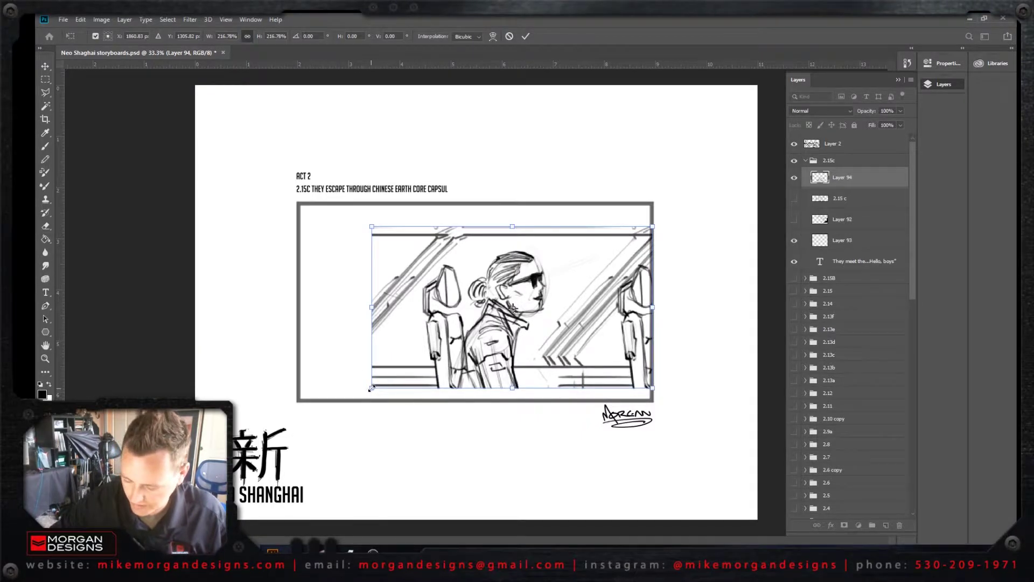
drag(372, 388, 298, 430)
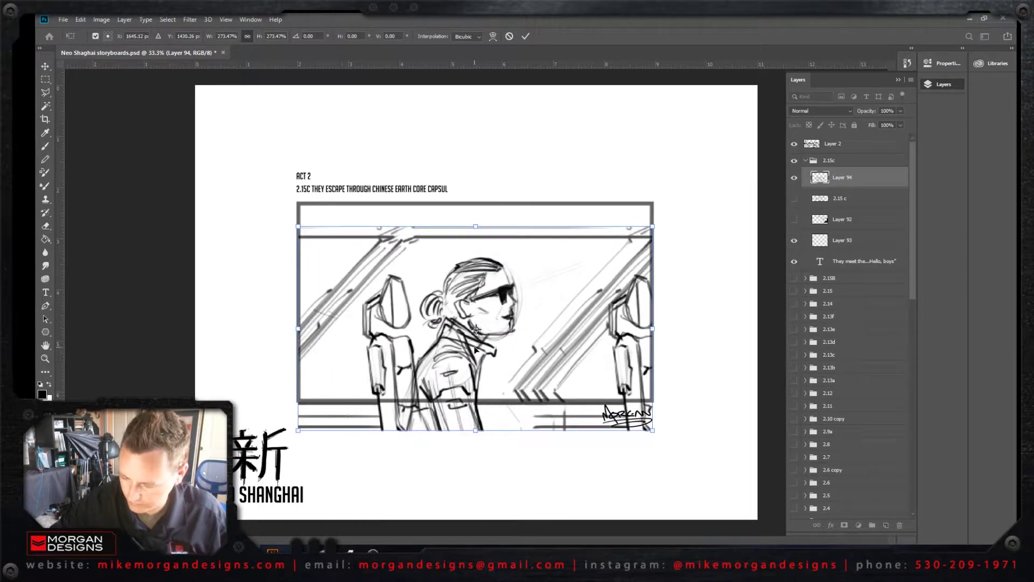
drag(479, 352, 475, 322)
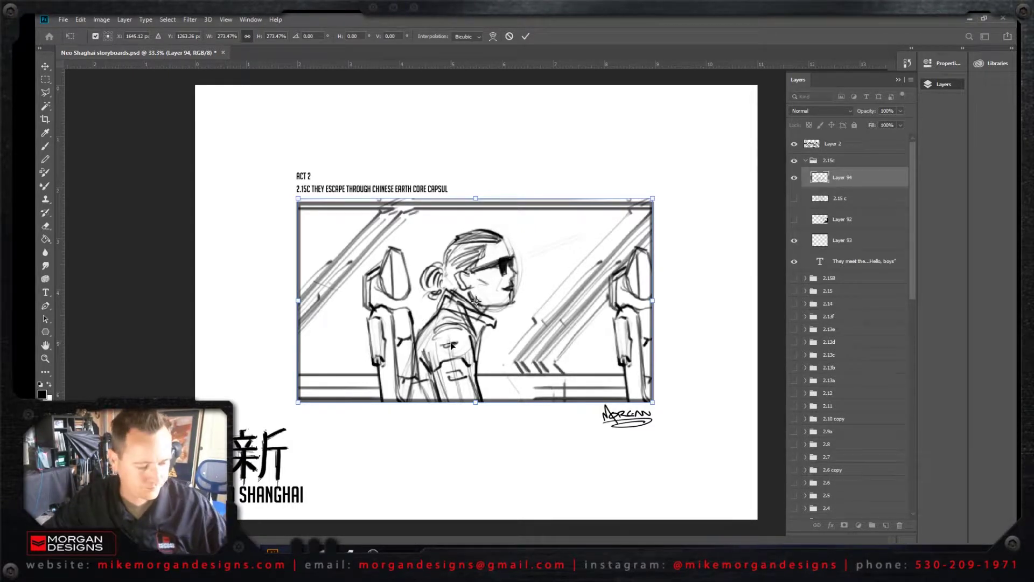
key(Return)
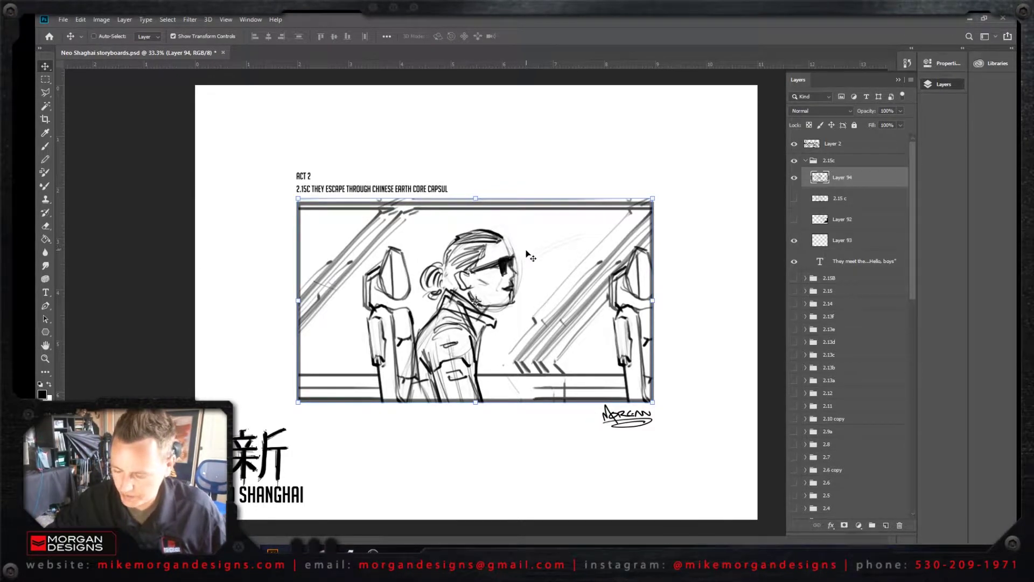
Step: Add a new layer above the close-up and brush in a manta ray outside the window ahead of the man's face
click(45, 146)
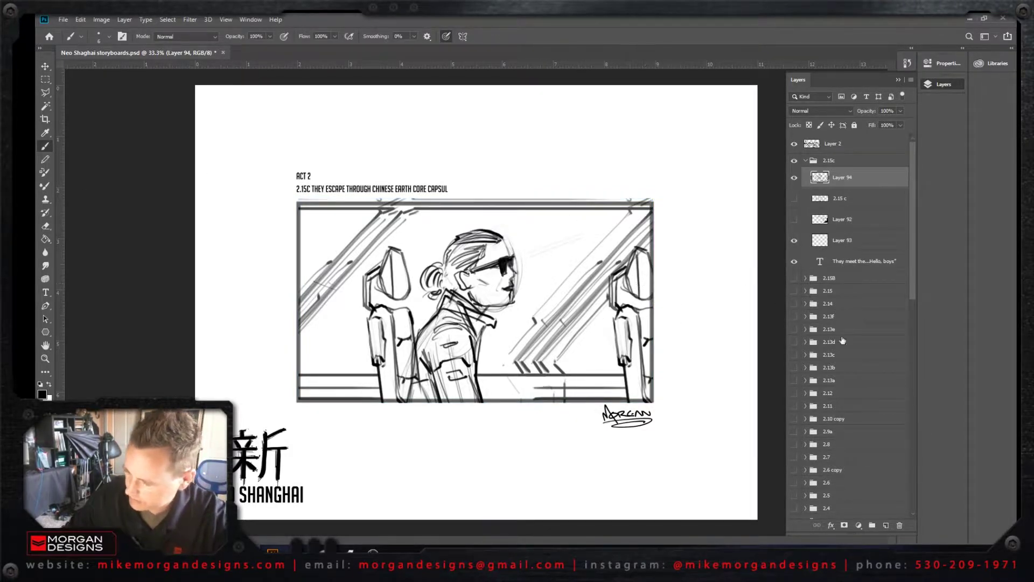
click(886, 526)
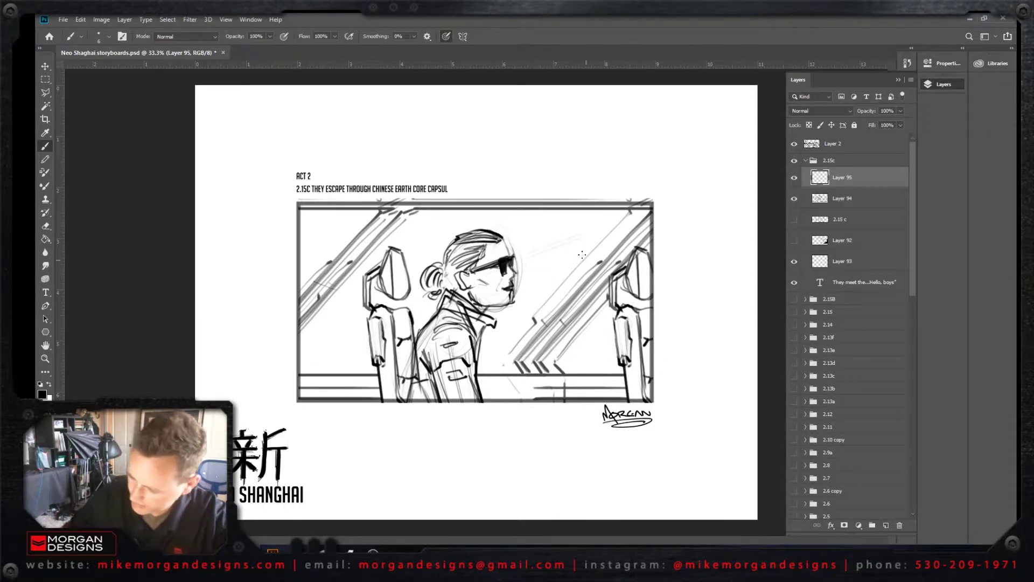
mouse_move(538, 237)
mouse_down()
mouse_move(582, 220)
mouse_move(570, 217)
mouse_move(537, 246)
mouse_move(557, 261)
mouse_up()
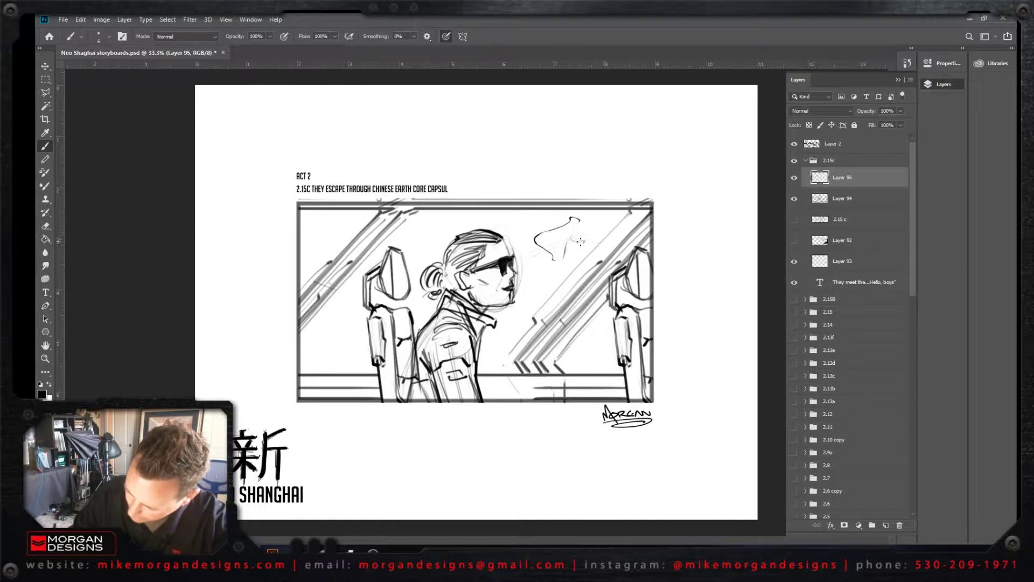
mouse_move(571, 238)
mouse_down()
mouse_move(613, 241)
mouse_move(568, 245)
mouse_move(552, 260)
mouse_move(562, 255)
mouse_move(552, 259)
mouse_move(541, 237)
mouse_up()
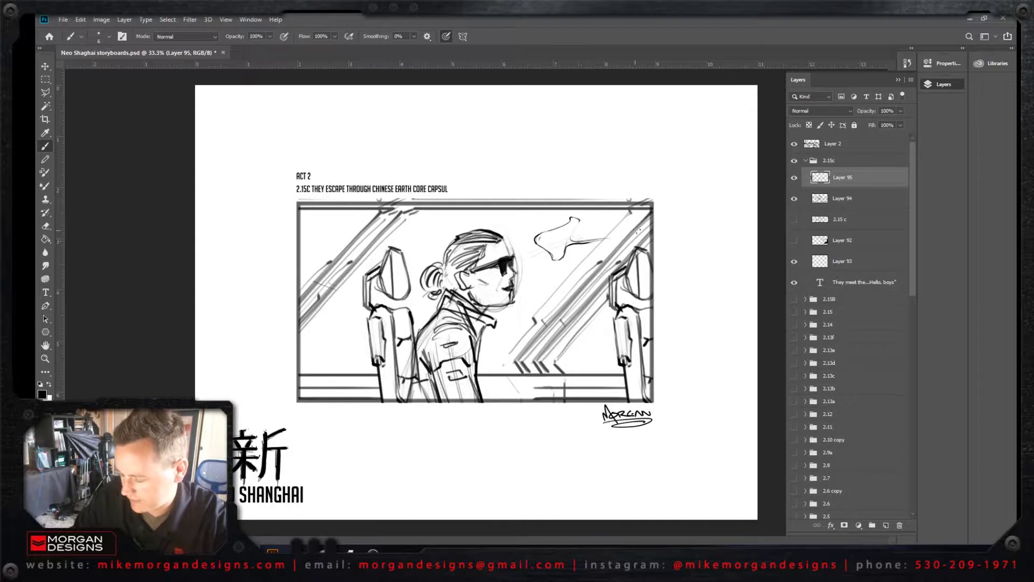
click(45, 226)
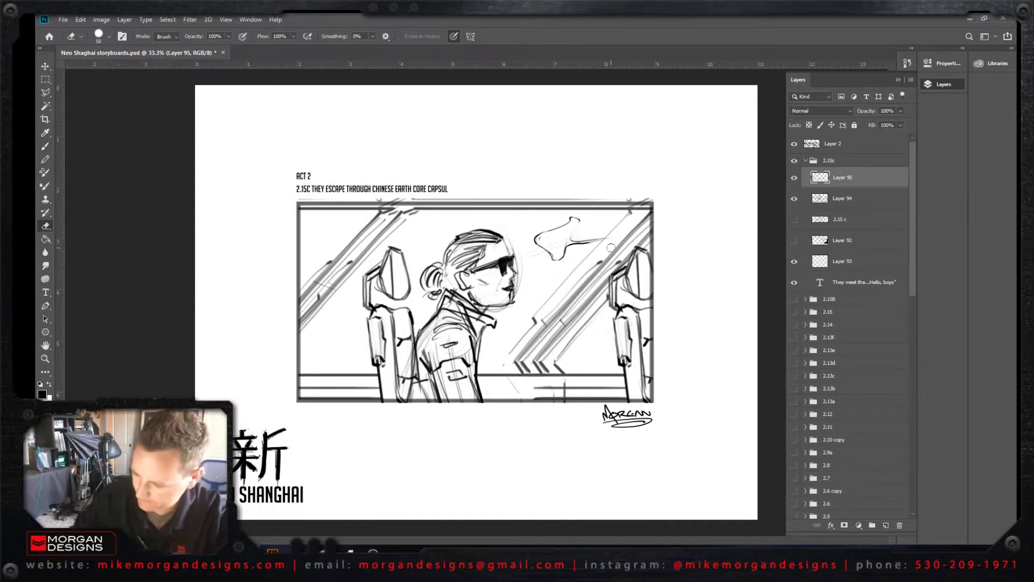
key(b)
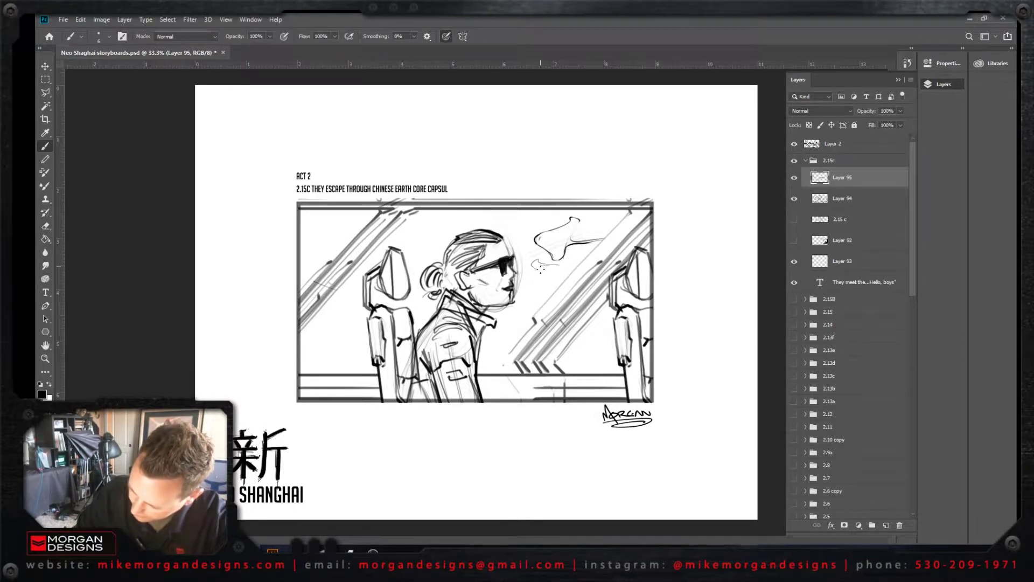
drag(540, 267, 560, 261)
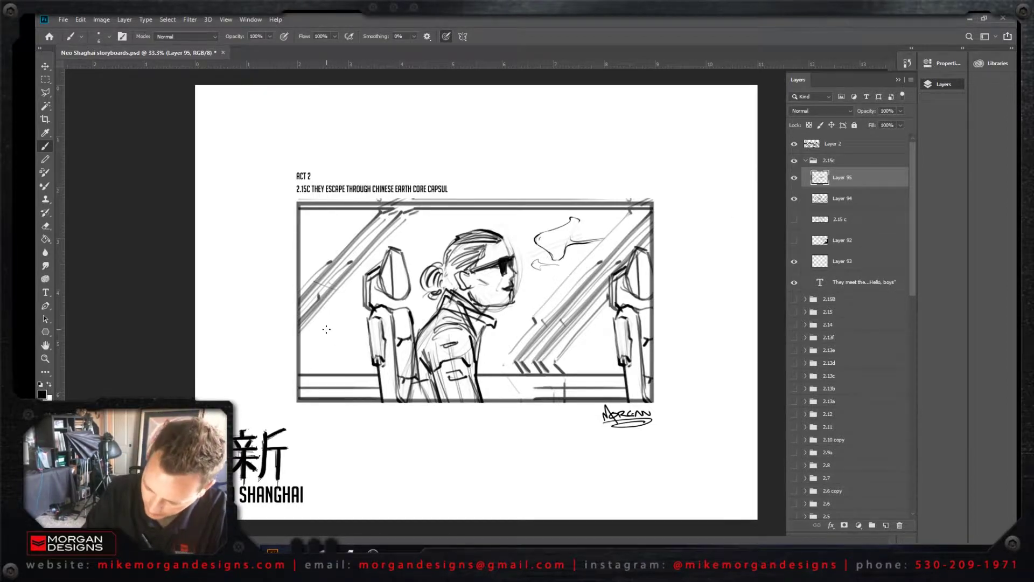
Step: Draw a small jellyfish with a spotted cap and trailing tentacles in the window behind the man's seat
mouse_move(321, 329)
mouse_down()
mouse_move(359, 321)
mouse_move(330, 332)
mouse_move(329, 367)
mouse_move(350, 335)
mouse_move(352, 360)
mouse_move(358, 352)
mouse_move(326, 340)
mouse_move(325, 354)
mouse_move(326, 337)
mouse_move(330, 367)
mouse_up()
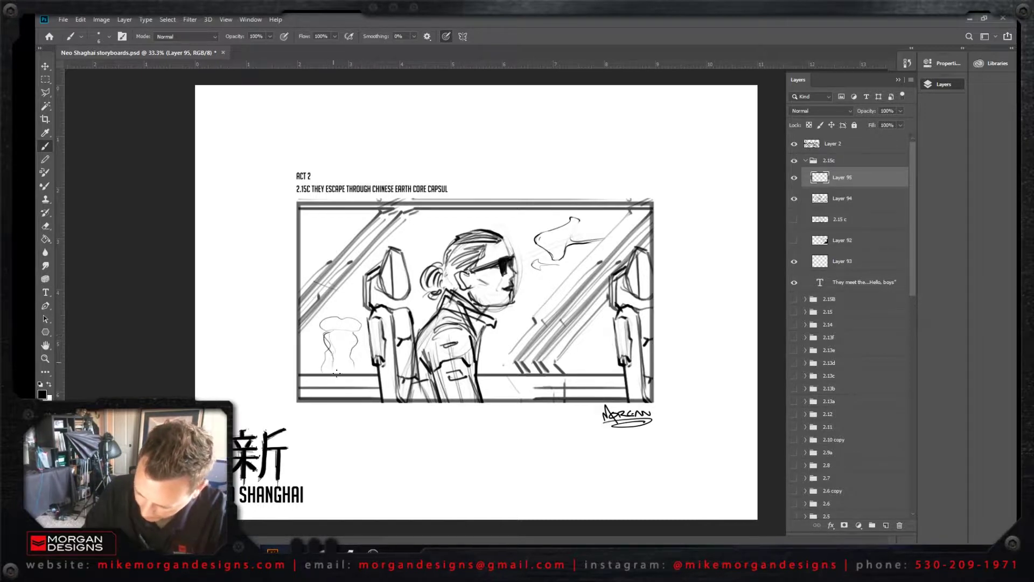
drag(347, 333, 338, 361)
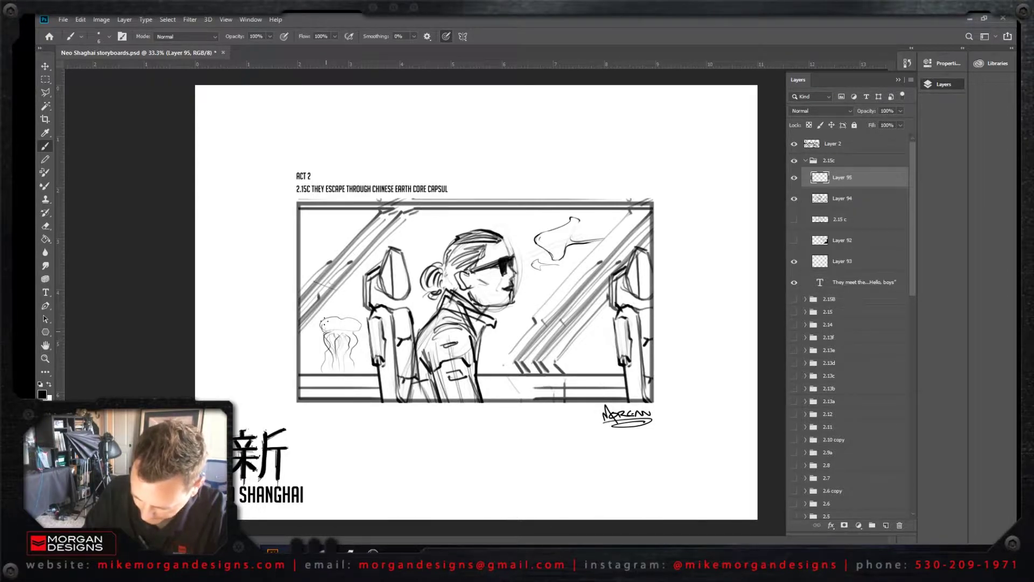
mouse_move(323, 323)
mouse_down()
mouse_move(355, 318)
mouse_move(361, 332)
mouse_move(345, 330)
mouse_up()
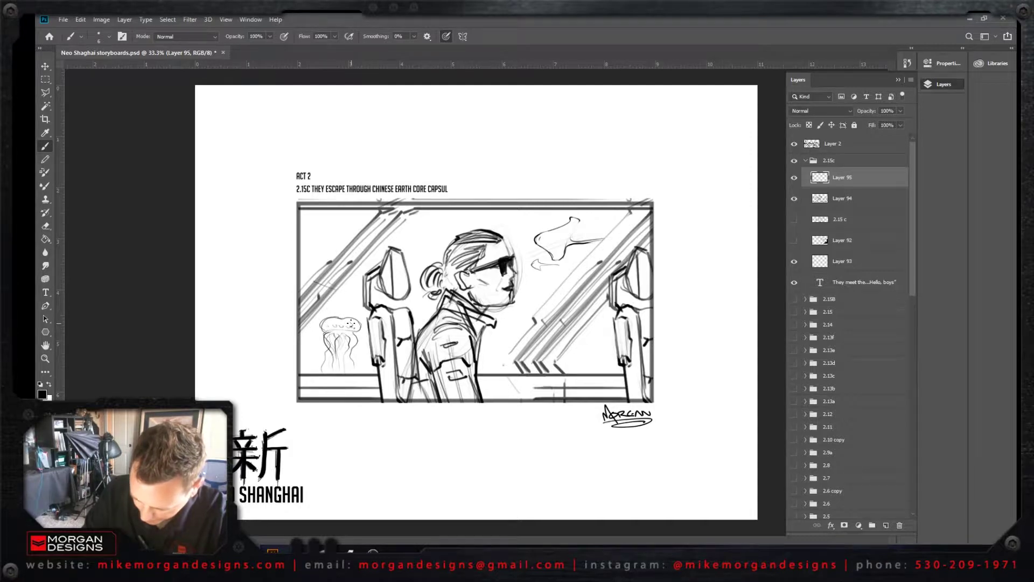
mouse_move(351, 324)
mouse_down()
mouse_move(327, 325)
mouse_move(354, 336)
mouse_move(326, 334)
mouse_move(350, 330)
mouse_up()
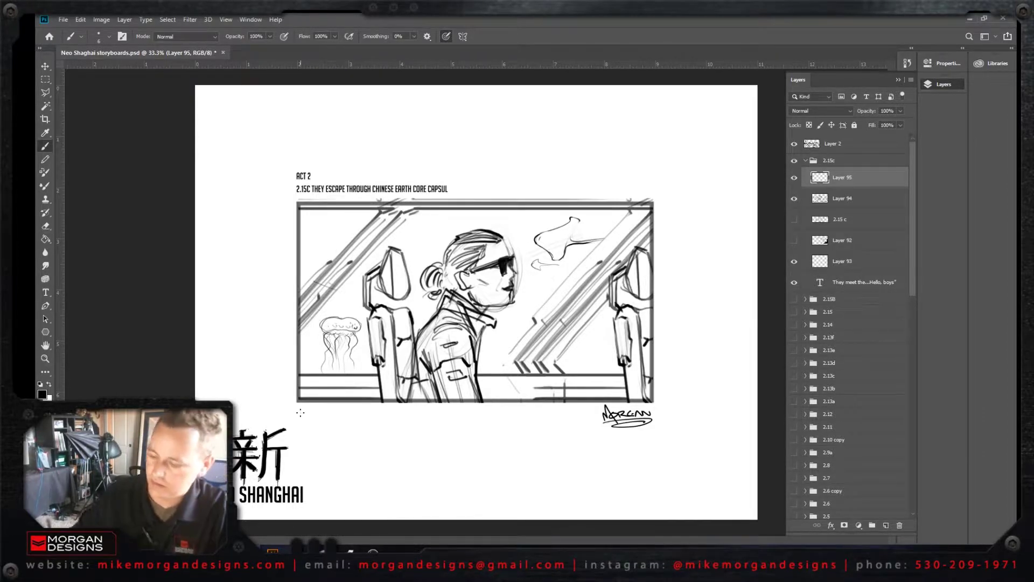
drag(339, 317, 364, 326)
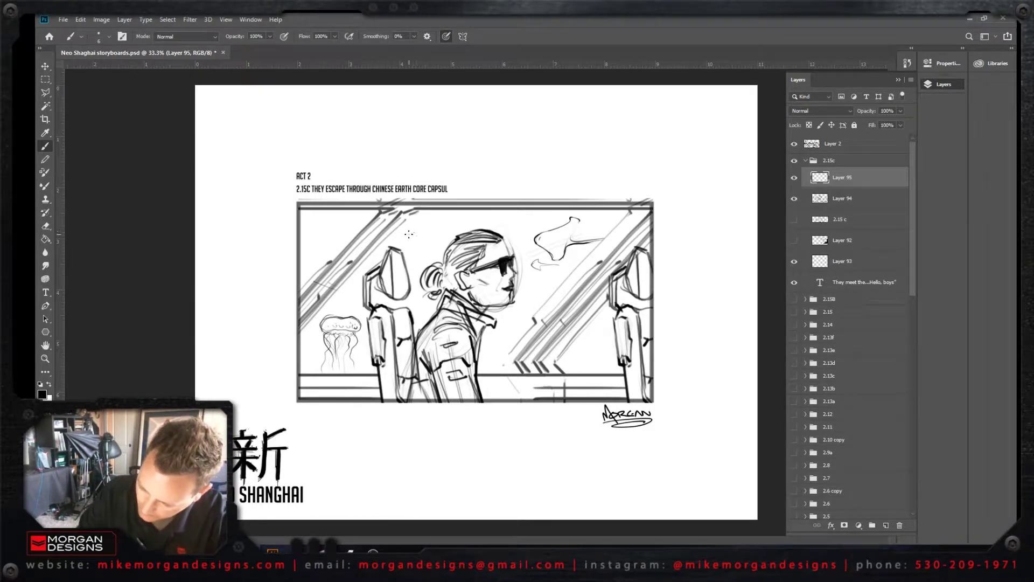
Step: Draw a shark above the man's head and two smaller fish around the diagonal window strut in front of his chest
drag(405, 229, 481, 218)
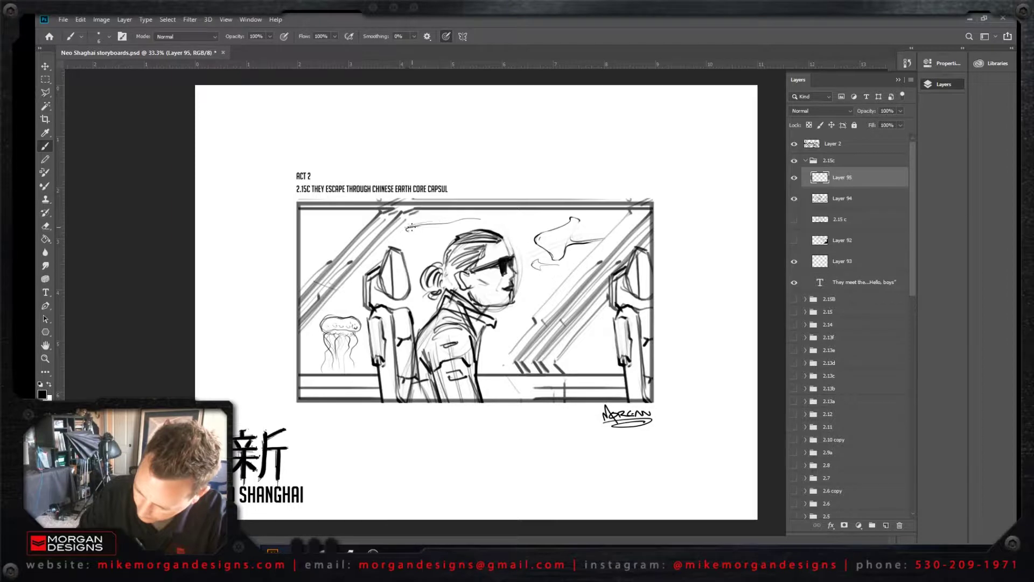
mouse_move(412, 225)
mouse_down()
mouse_move(475, 213)
mouse_move(481, 223)
mouse_move(475, 213)
mouse_move(482, 225)
mouse_move(423, 231)
mouse_move(457, 224)
mouse_move(430, 235)
mouse_up()
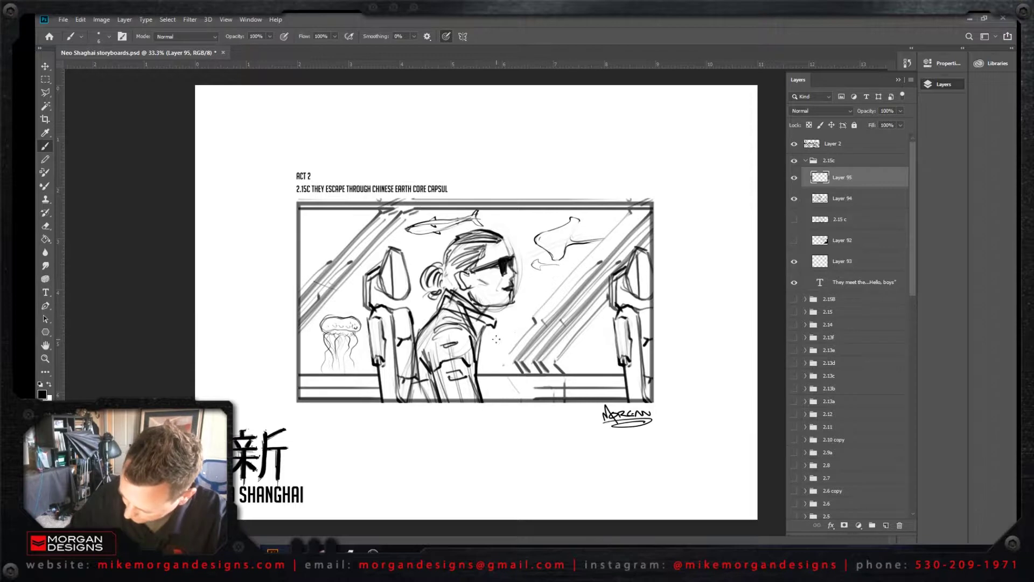
mouse_move(516, 331)
mouse_down()
mouse_move(496, 344)
mouse_move(507, 341)
mouse_up()
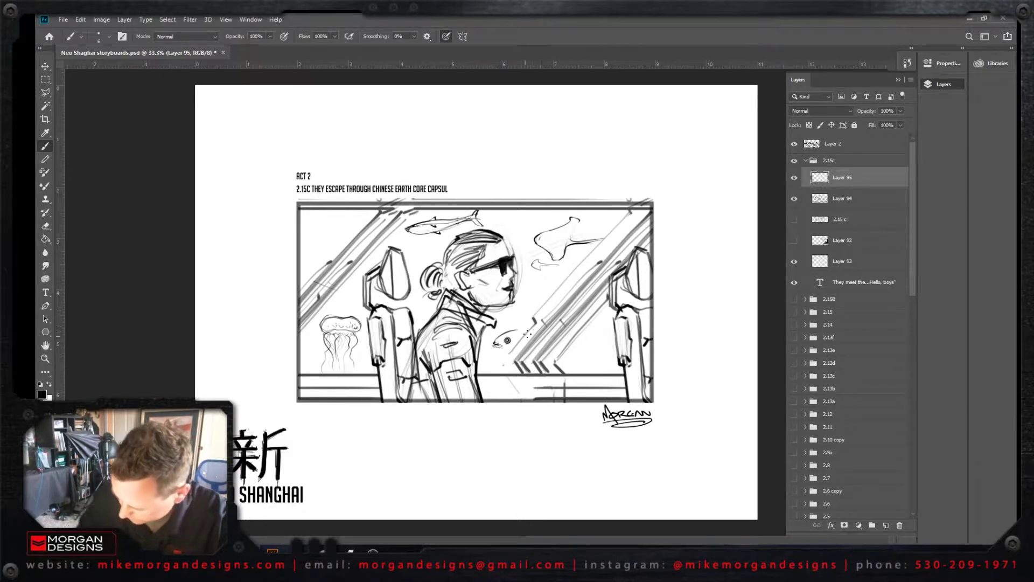
mouse_move(507, 340)
mouse_down()
mouse_move(533, 330)
mouse_move(504, 350)
mouse_up()
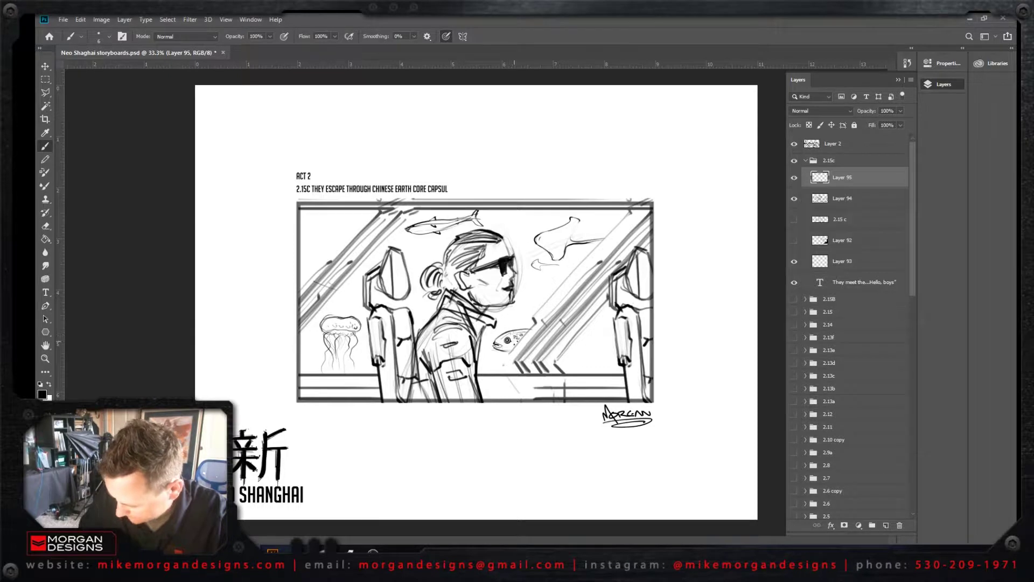
mouse_move(581, 338)
mouse_down()
mouse_move(601, 332)
mouse_move(591, 349)
mouse_move(576, 339)
mouse_move(599, 349)
mouse_move(579, 336)
mouse_up()
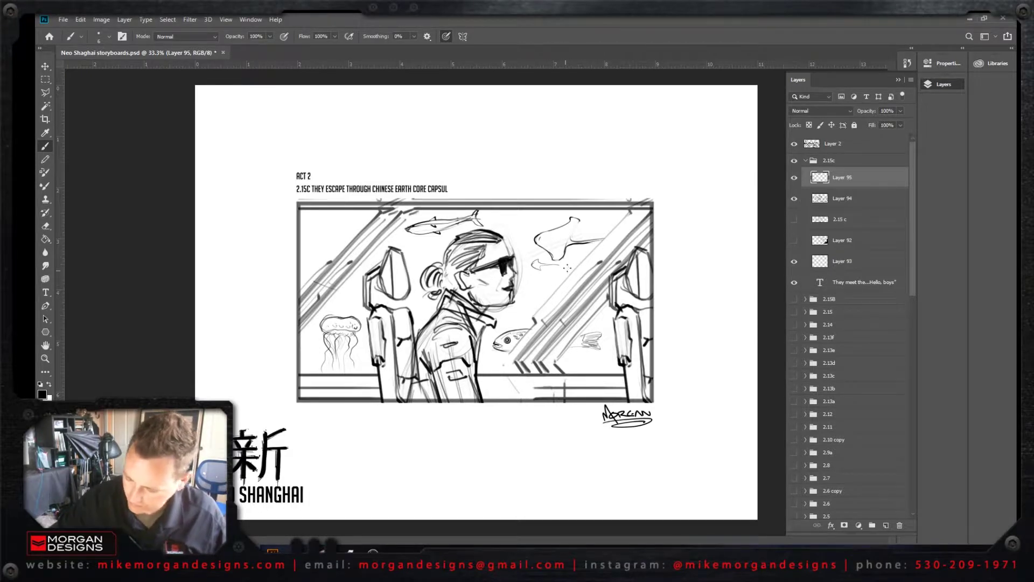
Step: Touch up the manta ray's outline and sketch a school of tiny fish in the upper corner of the window behind the man
mouse_move(565, 253)
mouse_down()
mouse_move(541, 236)
mouse_move(572, 222)
mouse_up()
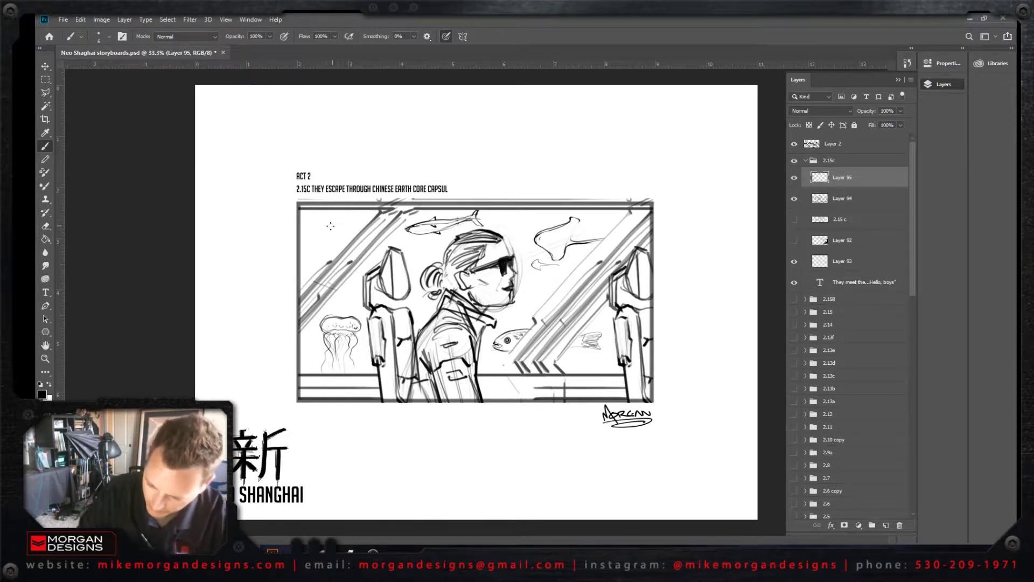
drag(333, 222, 326, 223)
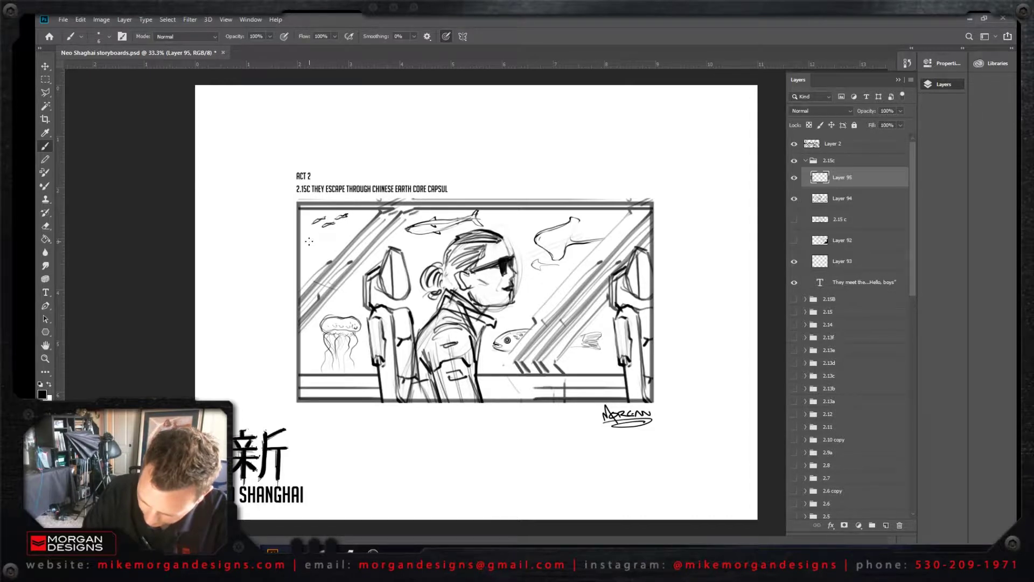
mouse_move(311, 240)
mouse_down()
mouse_move(348, 223)
mouse_move(330, 231)
mouse_up()
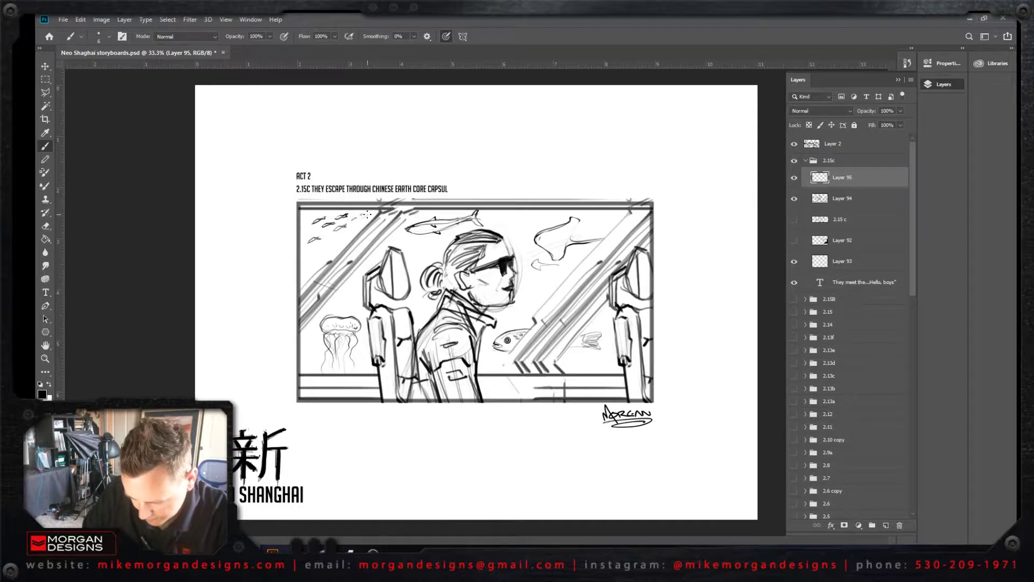
drag(353, 218, 358, 219)
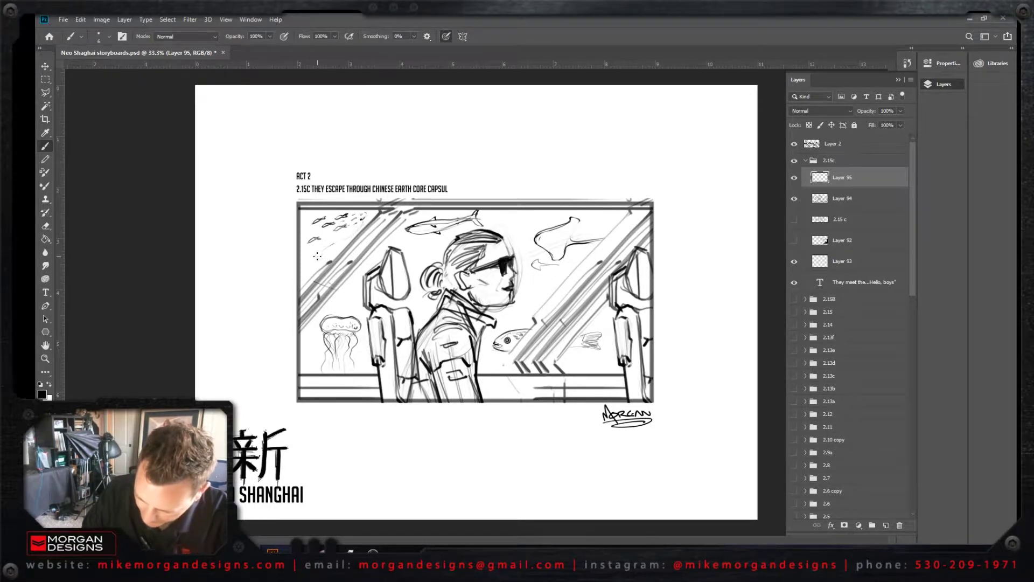
drag(318, 253, 366, 214)
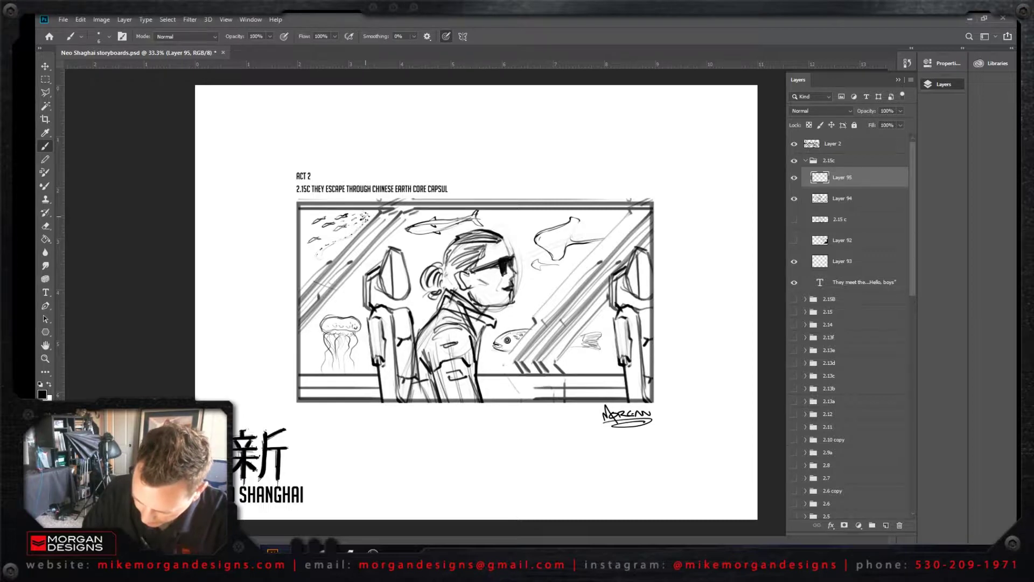
Step: Fill out the fish school behind the man, and add a small jellyfish behind his seat and a small fish between the shark and manta ray
mouse_move(328, 245)
mouse_down()
mouse_move(319, 257)
mouse_move(334, 252)
mouse_up()
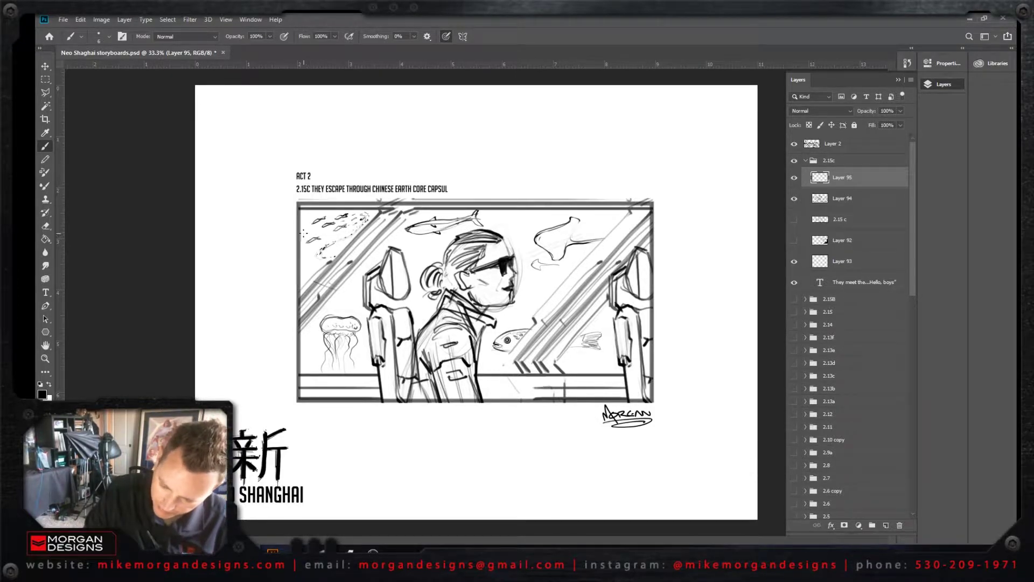
drag(304, 233, 306, 236)
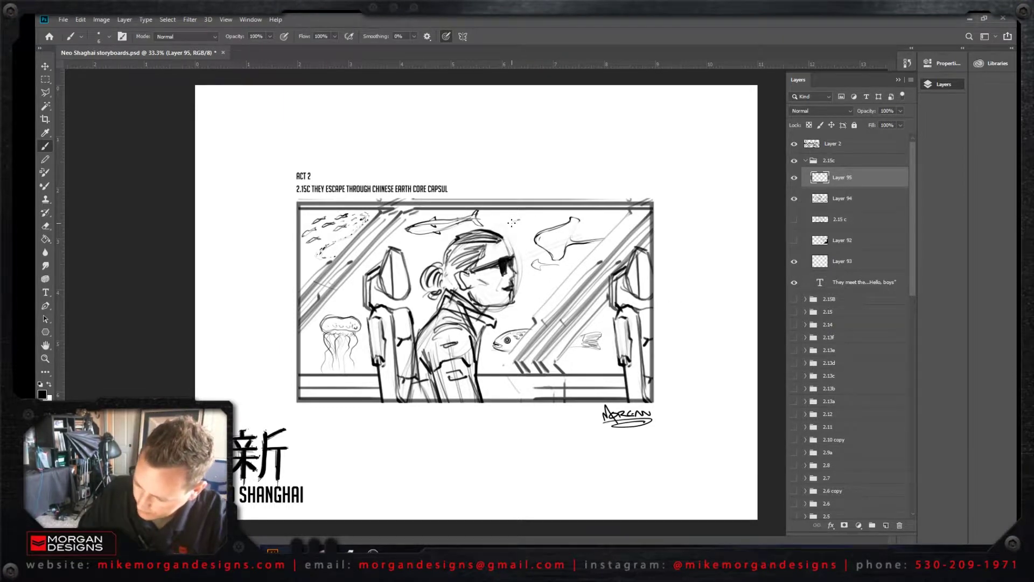
mouse_move(511, 221)
mouse_down()
mouse_move(533, 216)
mouse_move(519, 223)
mouse_up()
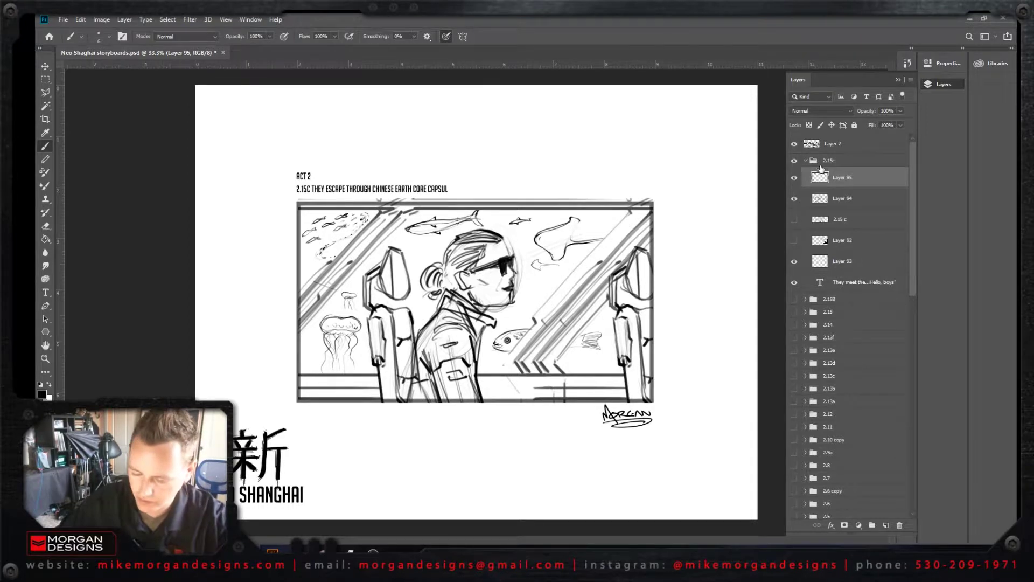
Step: Collapse and hide the 2.15c group, then duplicate it as 2.15d
click(806, 160)
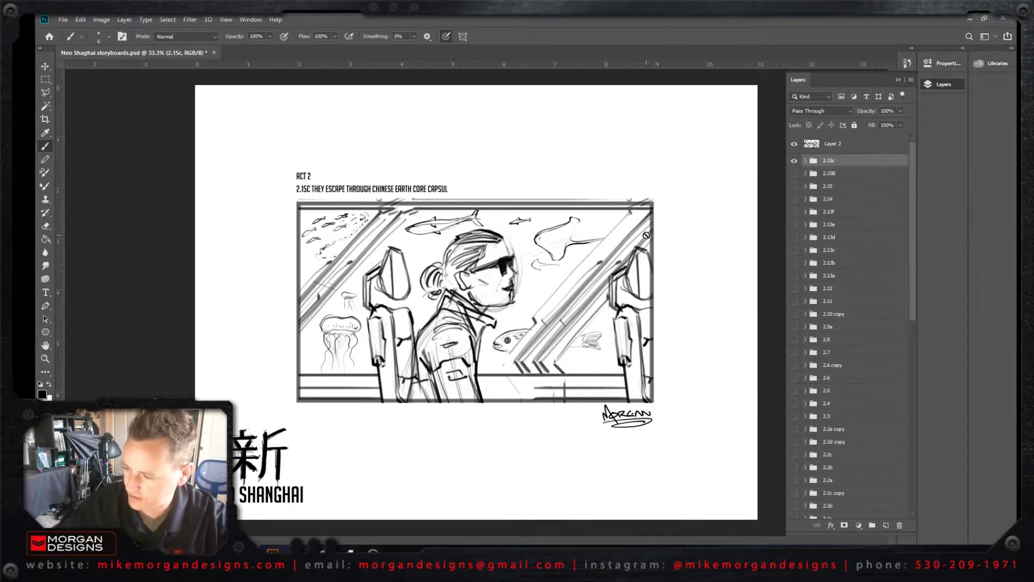
click(794, 160)
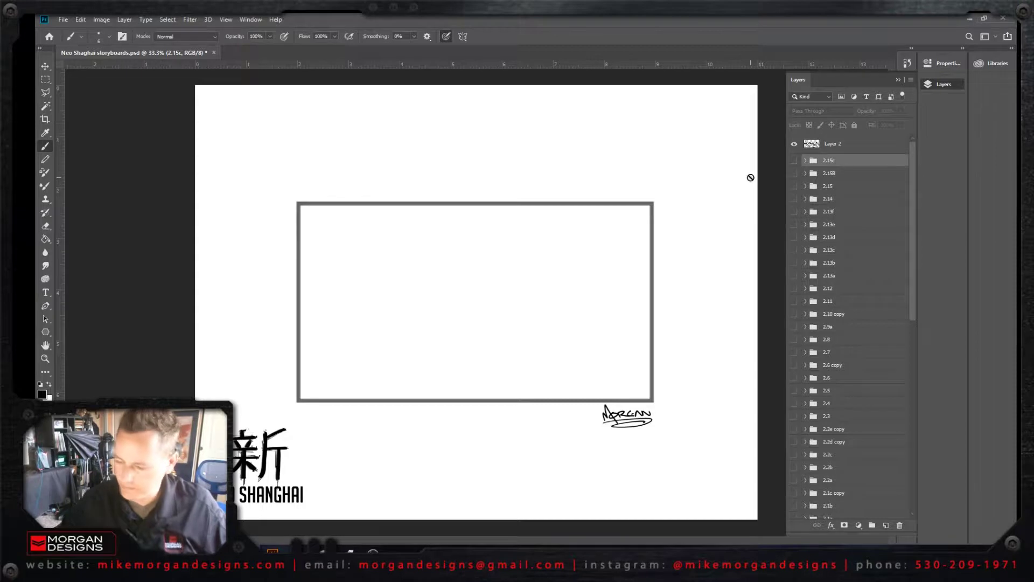
right_click(846, 160)
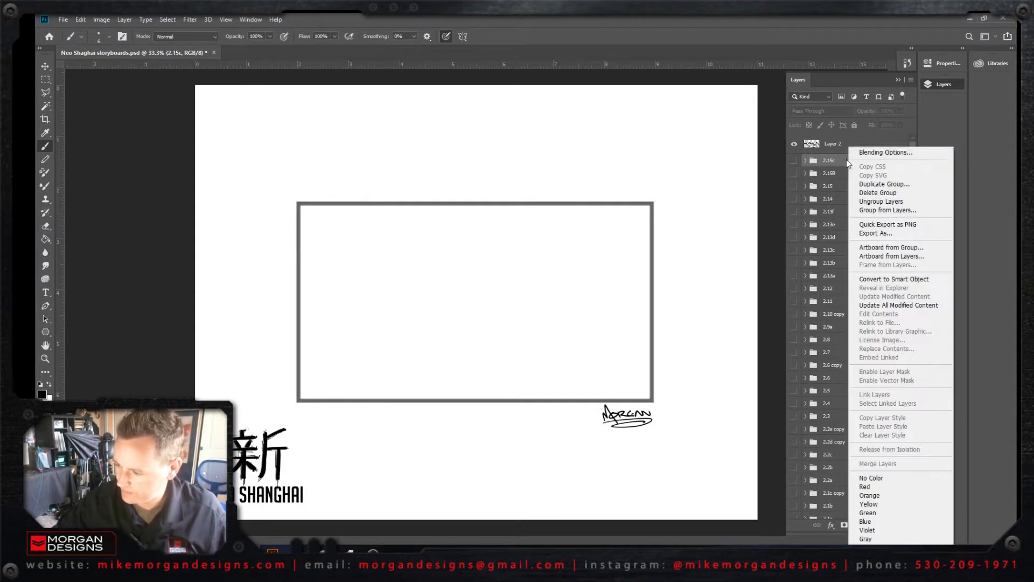
click(884, 189)
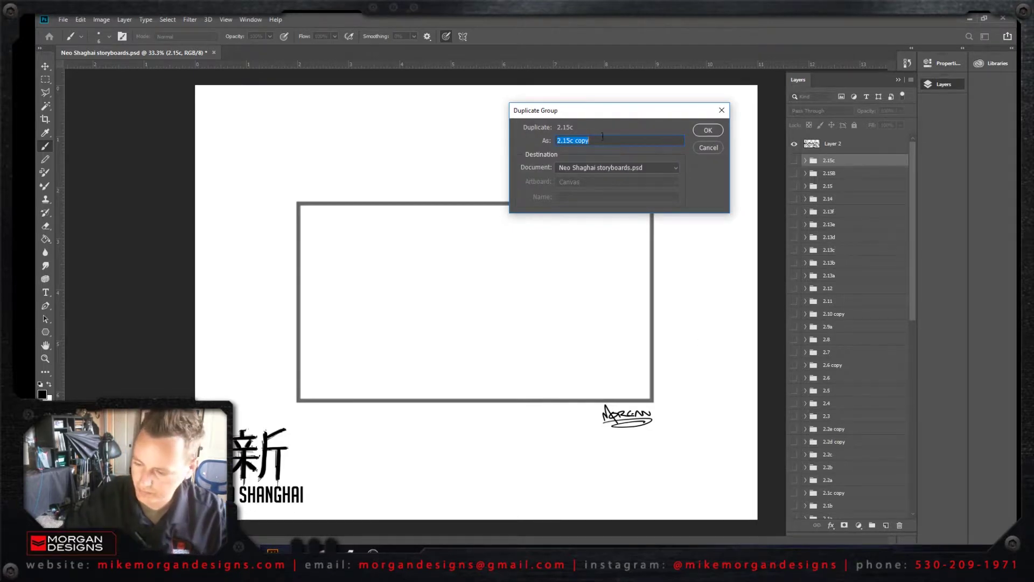
click(572, 142)
key(shift+End)
key(shift+Left)
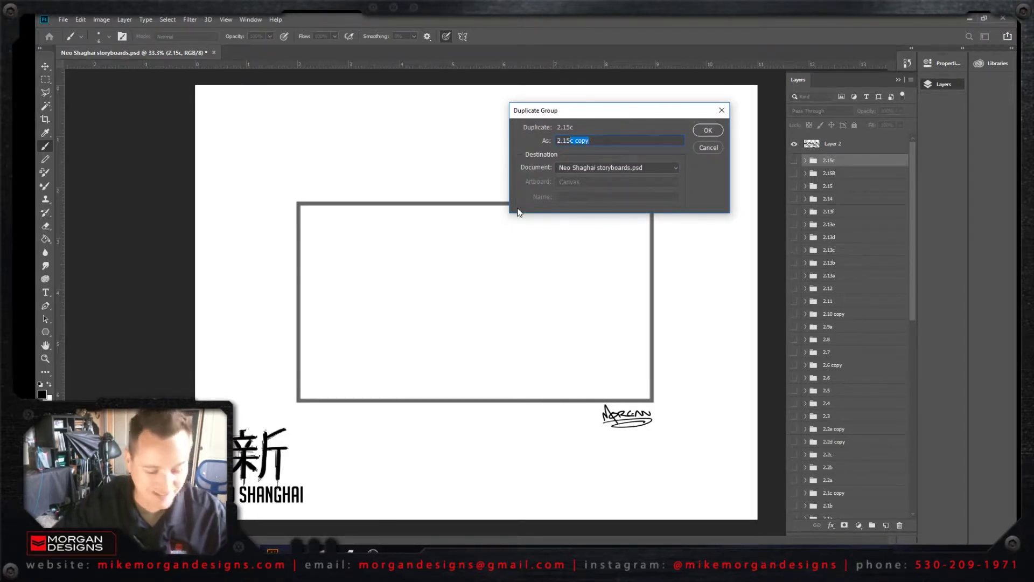
text(d)
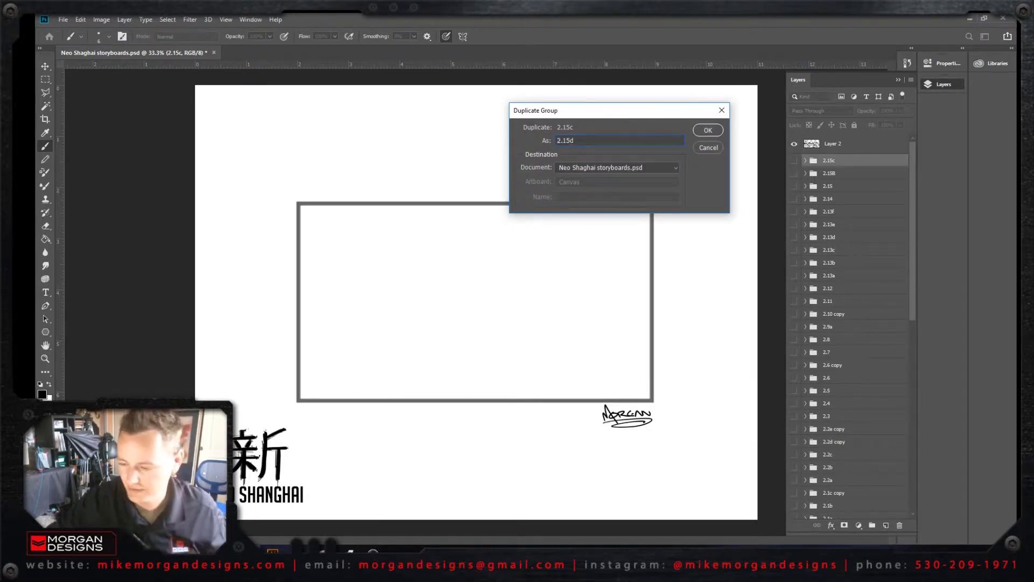
click(698, 131)
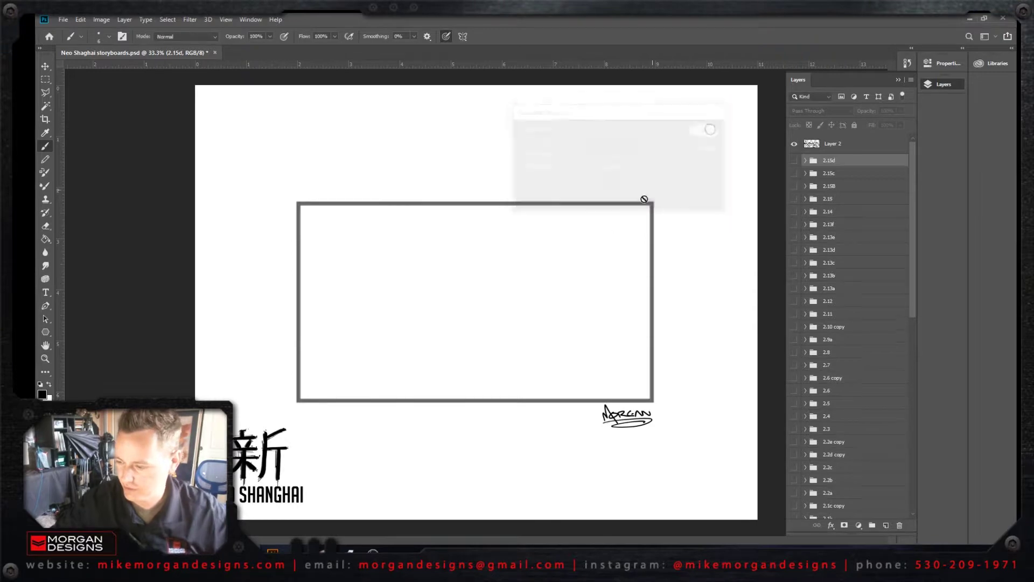
Step: Show the 2.15d group and delete its five drawing layers, keeping only the caption text layer
click(795, 161)
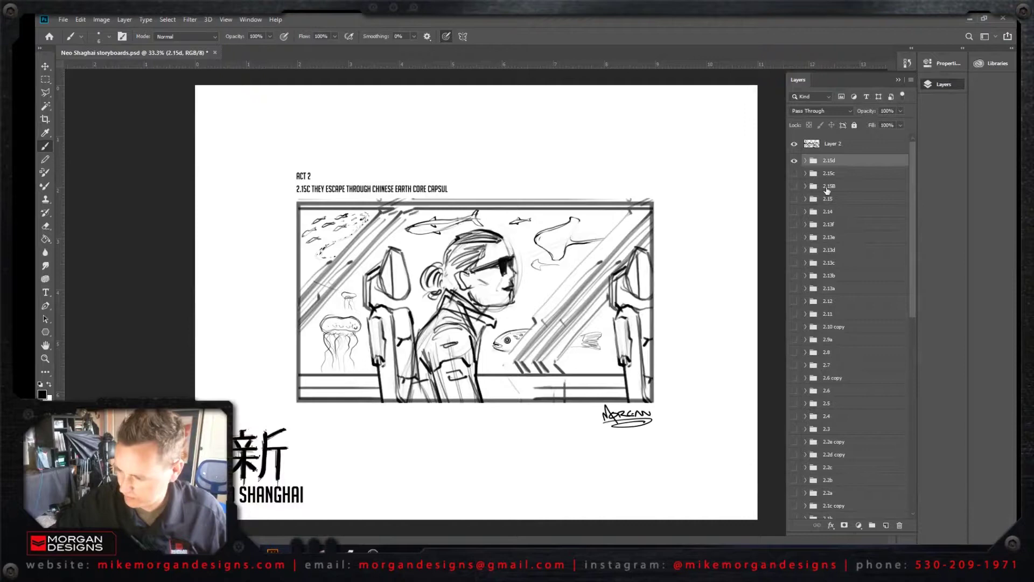
click(806, 160)
click(860, 178)
shift+click(859, 262)
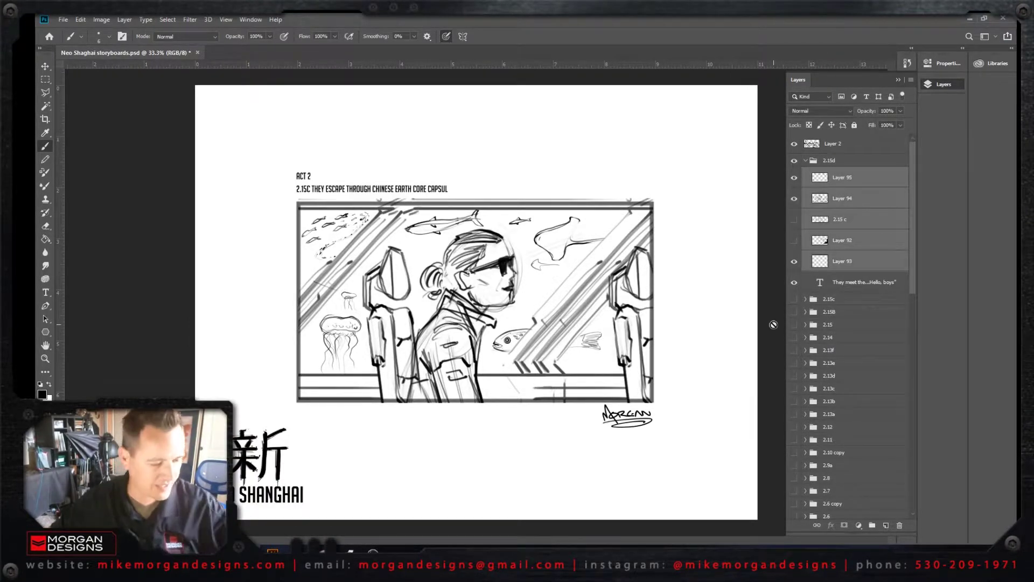
key(Delete)
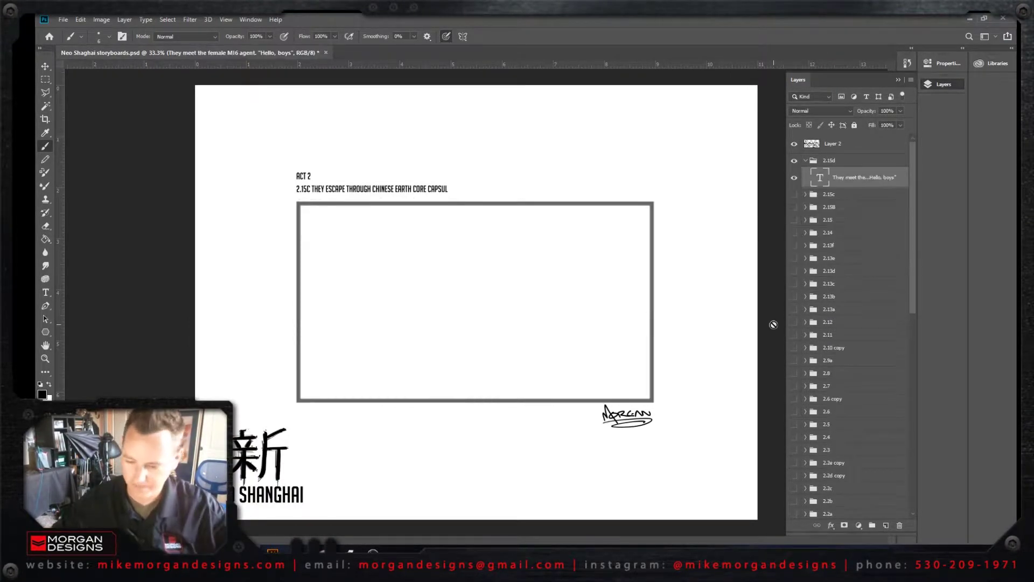
Step: Change the caption's panel number to 2.15D and add a new layer above it for brush drawing
click(45, 292)
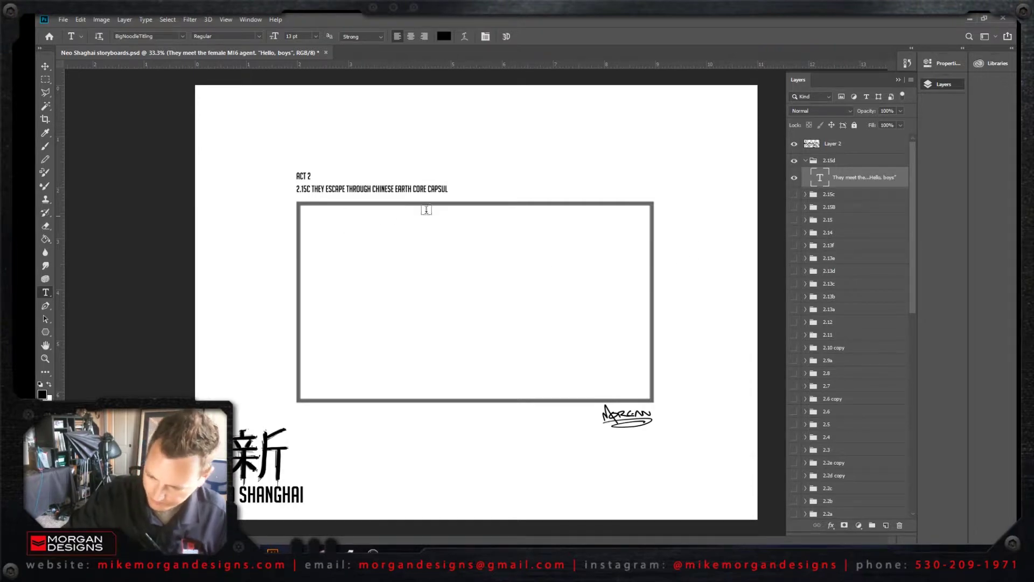
click(308, 188)
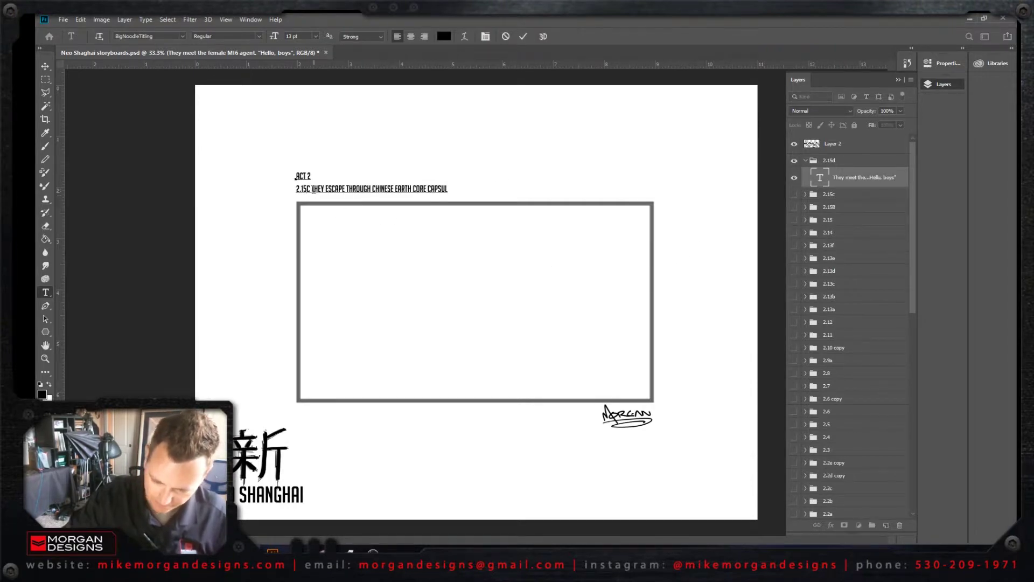
key(BackSpace)
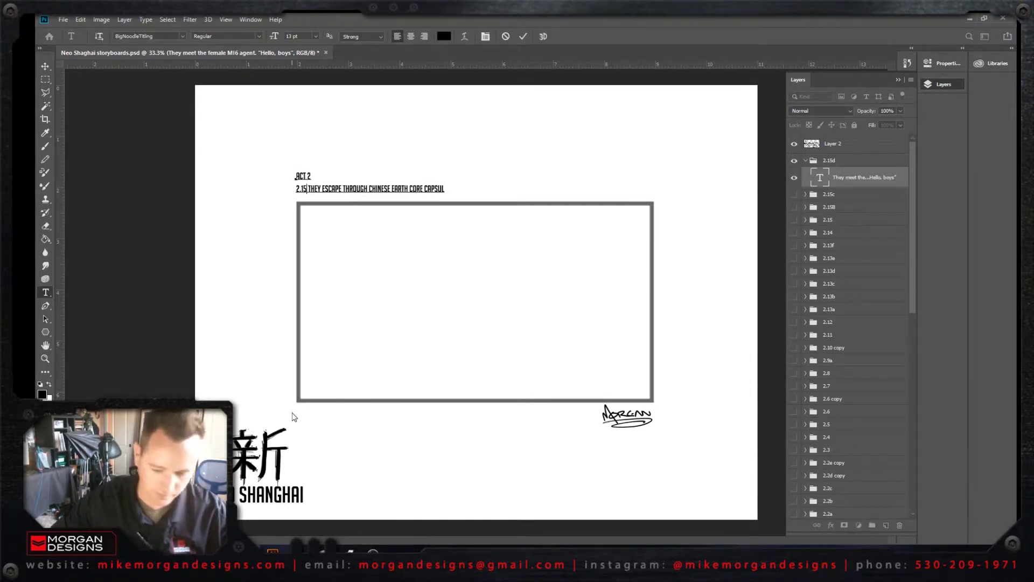
text(d)
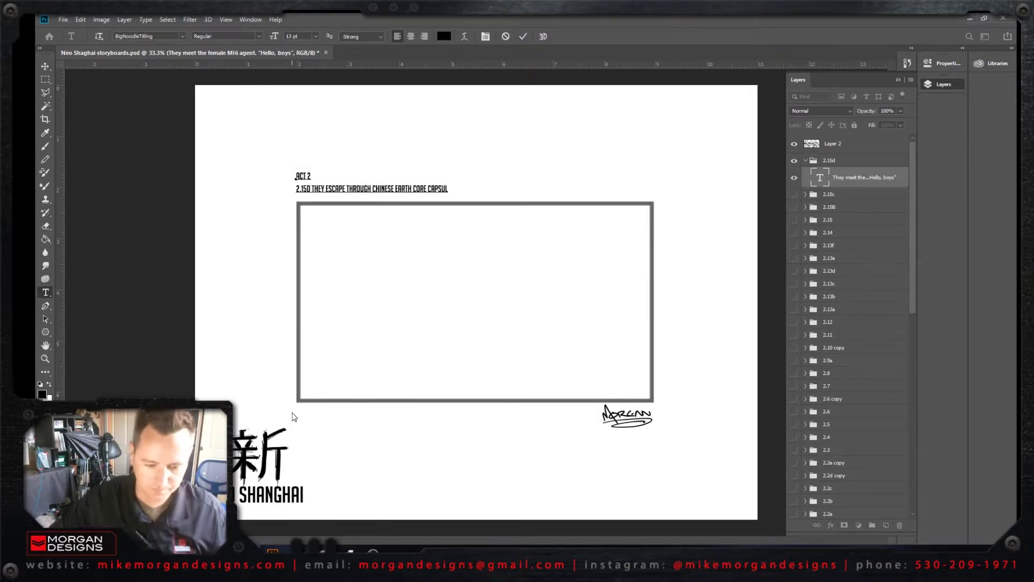
click(45, 66)
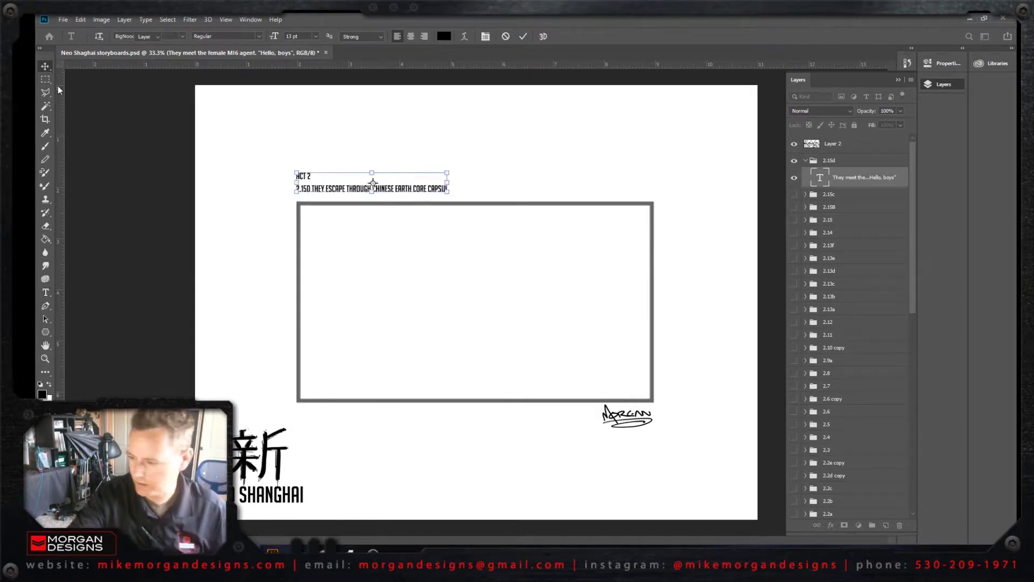
click(886, 525)
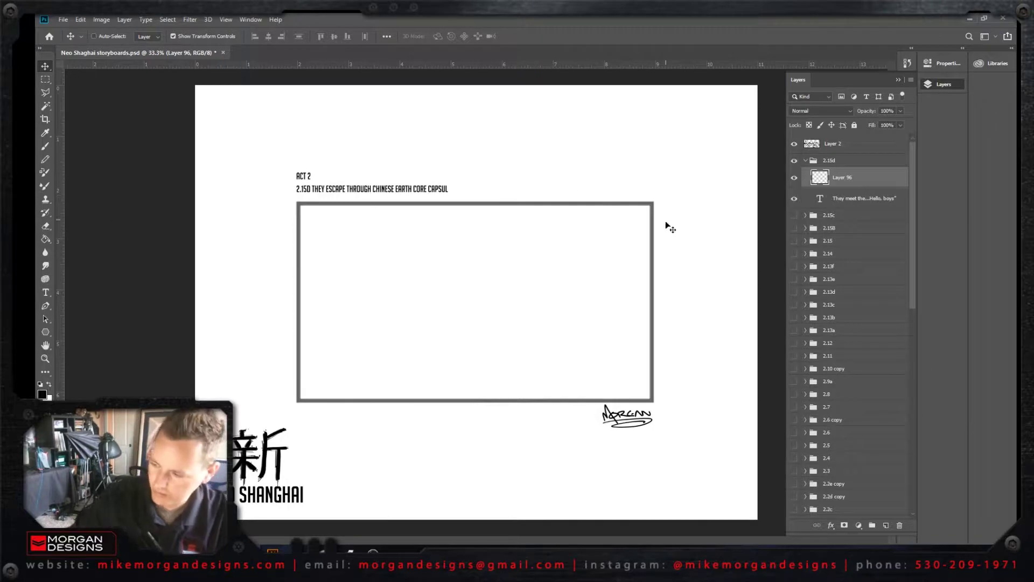
click(45, 146)
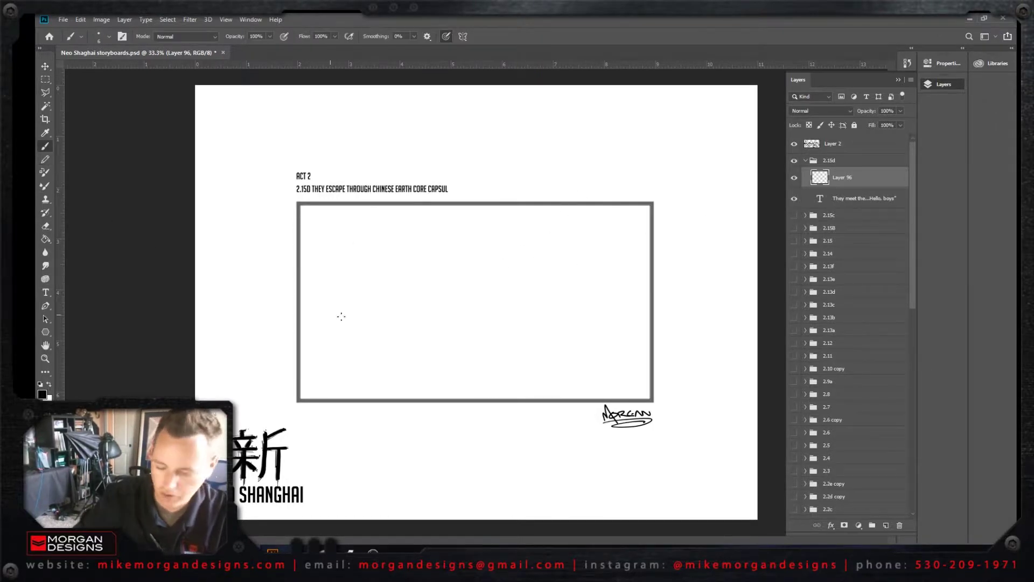
mouse_move(322, 310)
mouse_down()
mouse_move(587, 280)
mouse_move(302, 330)
mouse_up()
drag(488, 286, 646, 274)
key(Delete)
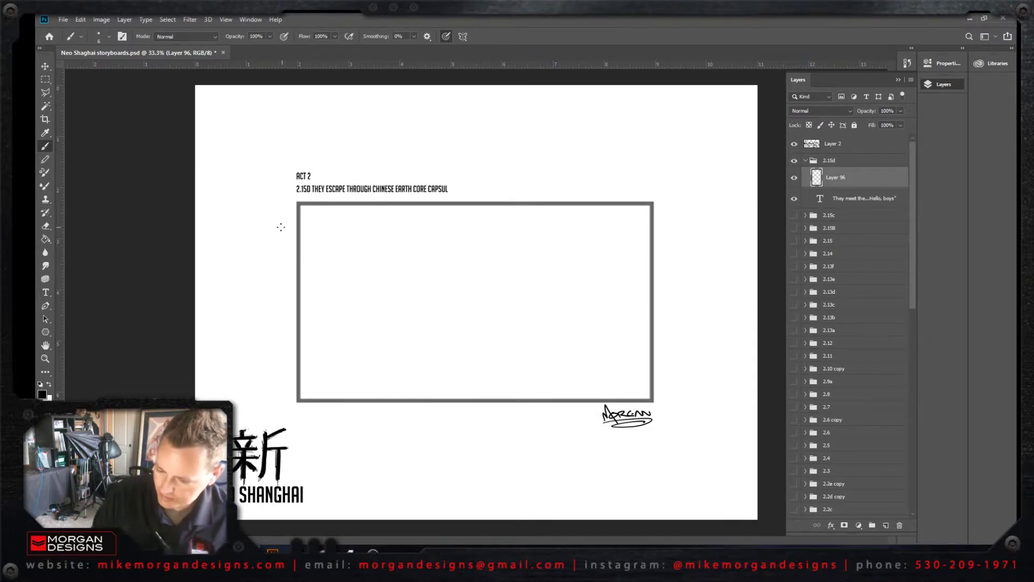
Step: Brush faint horizontal guide lines across the empty panel, near its upper edge, at mid-height and near its lower edge
drag(511, 226, 671, 226)
drag(311, 379, 483, 379)
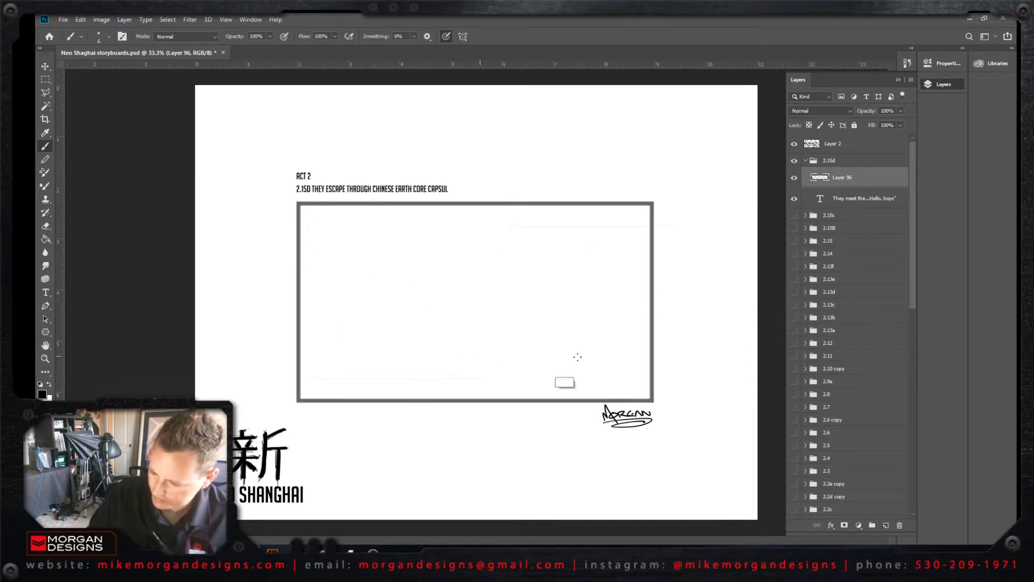
drag(280, 226, 501, 226)
drag(277, 379, 690, 379)
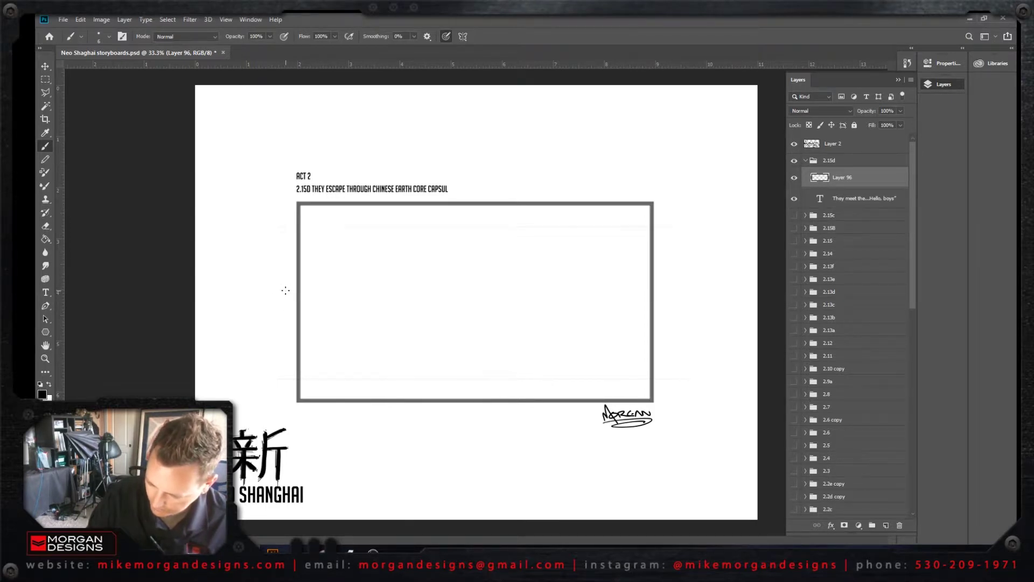
drag(431, 294, 647, 293)
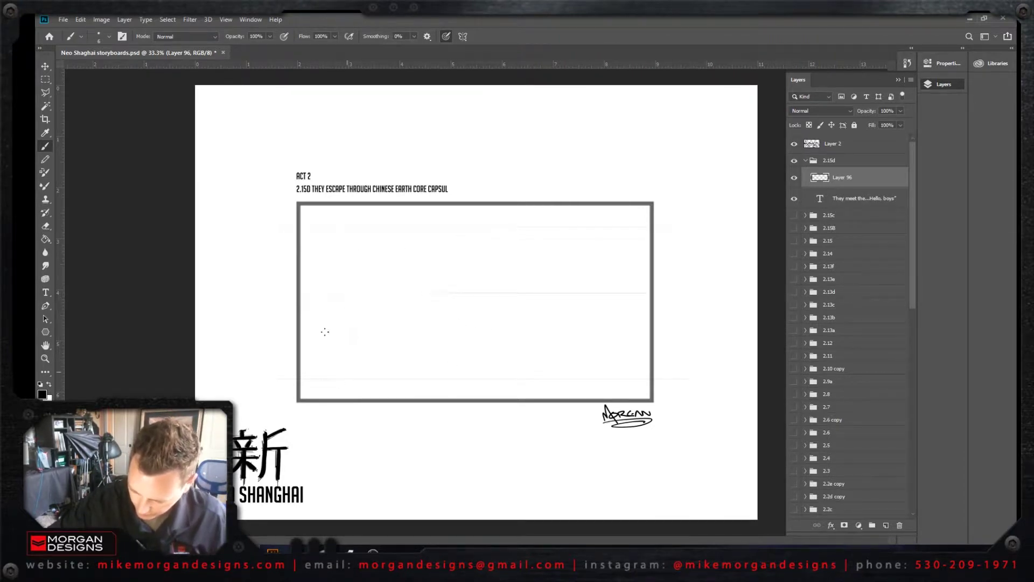
Step: Sketch a tall, narrow double-lined ellipse between the middle and lower guide lines at the panel's left side
mouse_move(352, 343)
mouse_down()
mouse_move(339, 294)
mouse_move(344, 364)
mouse_move(326, 317)
mouse_up()
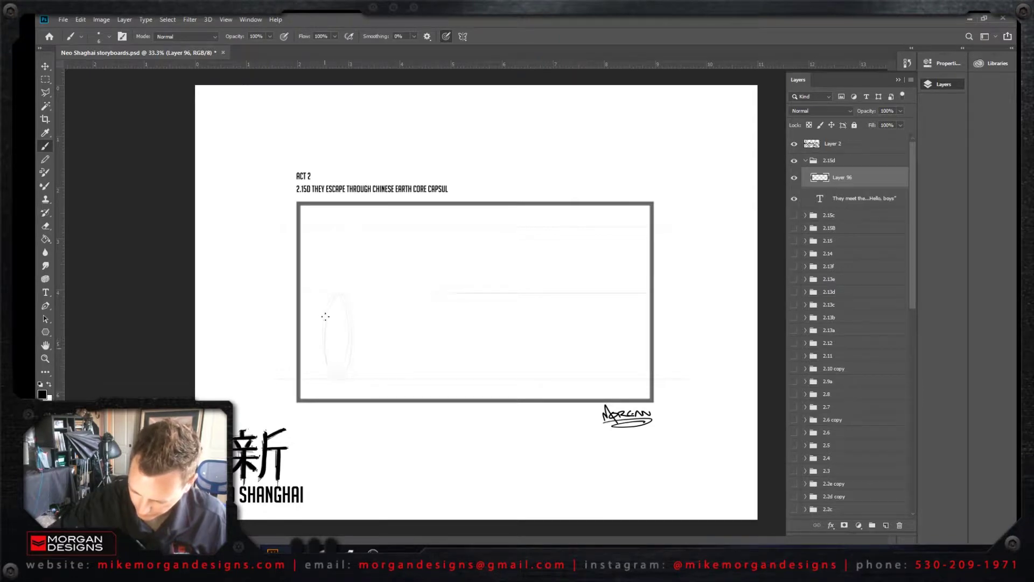
mouse_move(333, 372)
mouse_down()
mouse_move(327, 302)
mouse_move(353, 330)
mouse_move(330, 375)
mouse_move(337, 293)
mouse_move(350, 353)
mouse_move(323, 339)
mouse_move(353, 318)
mouse_up()
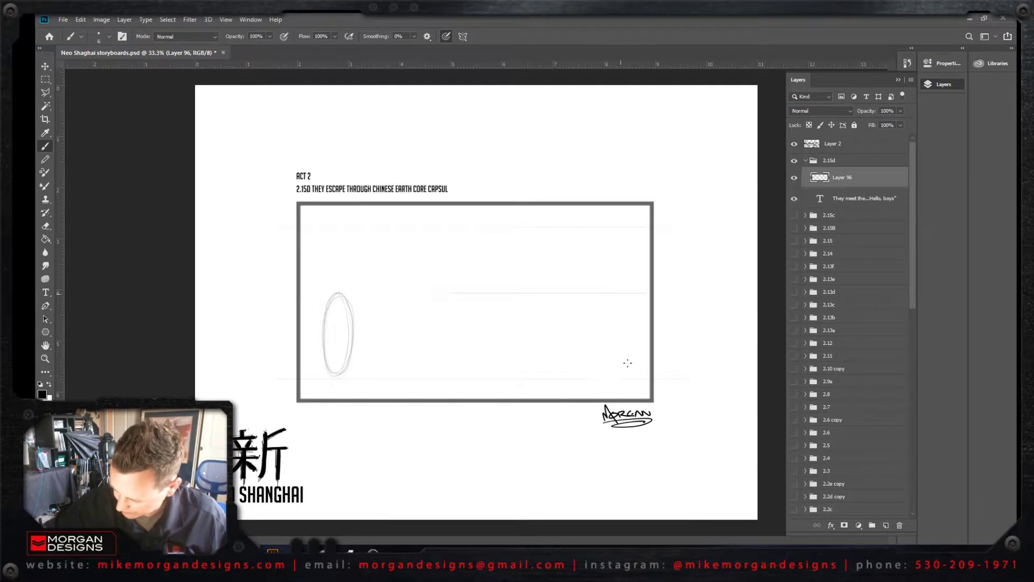
mouse_move(630, 310)
mouse_down()
mouse_move(615, 376)
mouse_move(613, 297)
mouse_move(637, 343)
mouse_move(601, 342)
mouse_move(632, 305)
mouse_move(604, 376)
mouse_up()
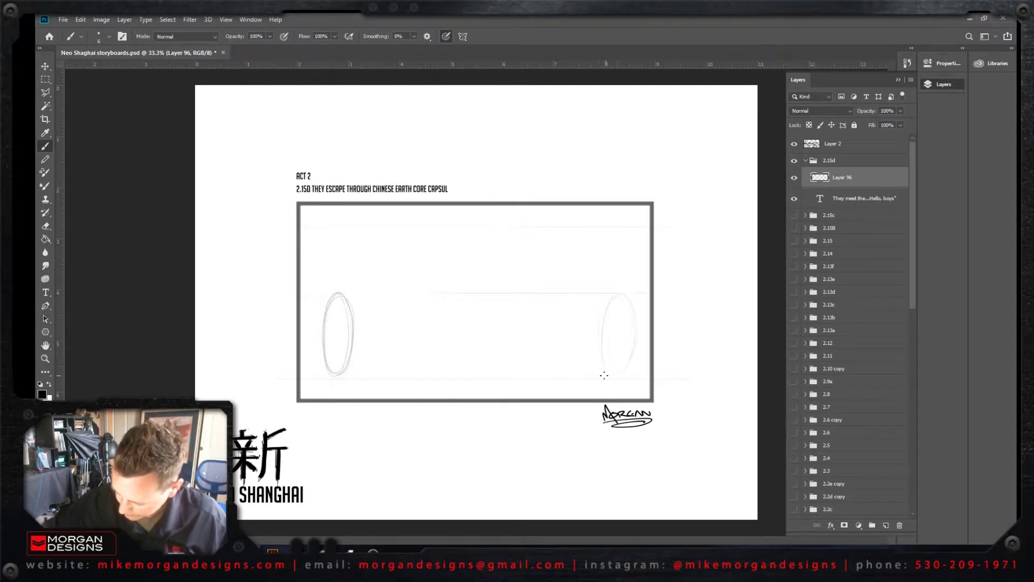
key(ctrl+z)
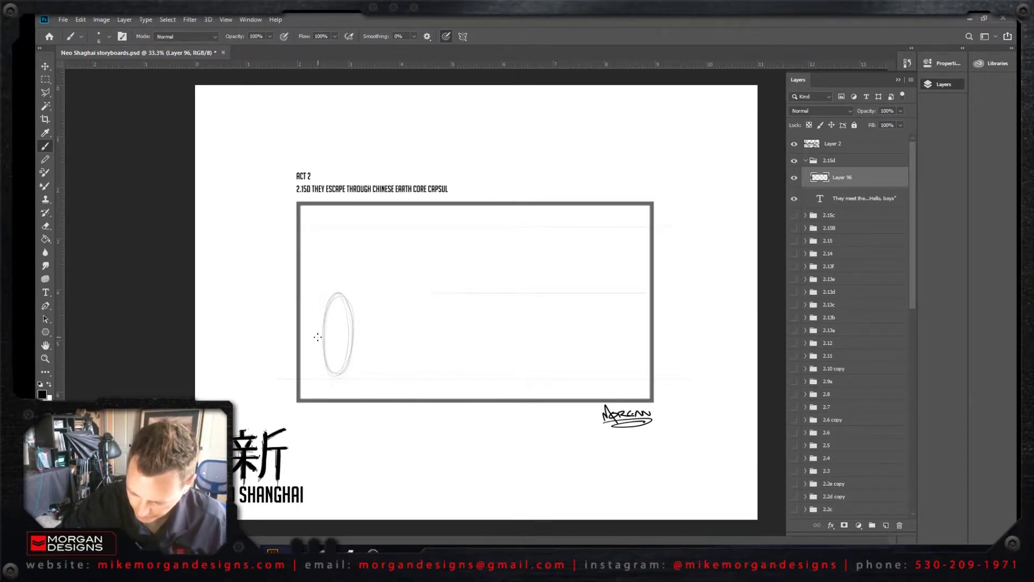
Step: Ink the ellipse as a segmented mechanical ring with darker outlines, notched joints and small panel details
mouse_move(318, 337)
mouse_down()
mouse_move(328, 296)
mouse_move(339, 294)
mouse_up()
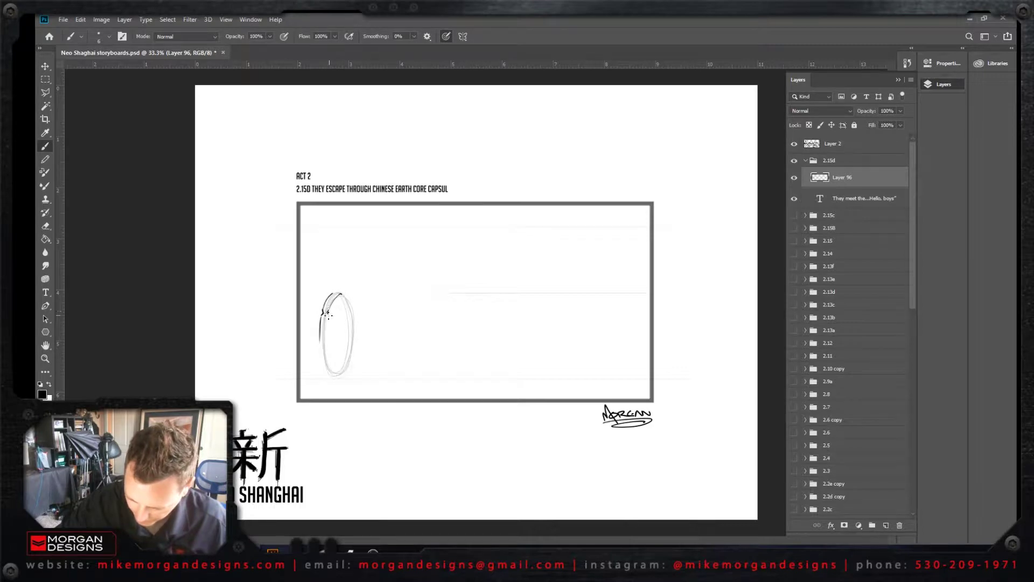
drag(327, 315, 326, 362)
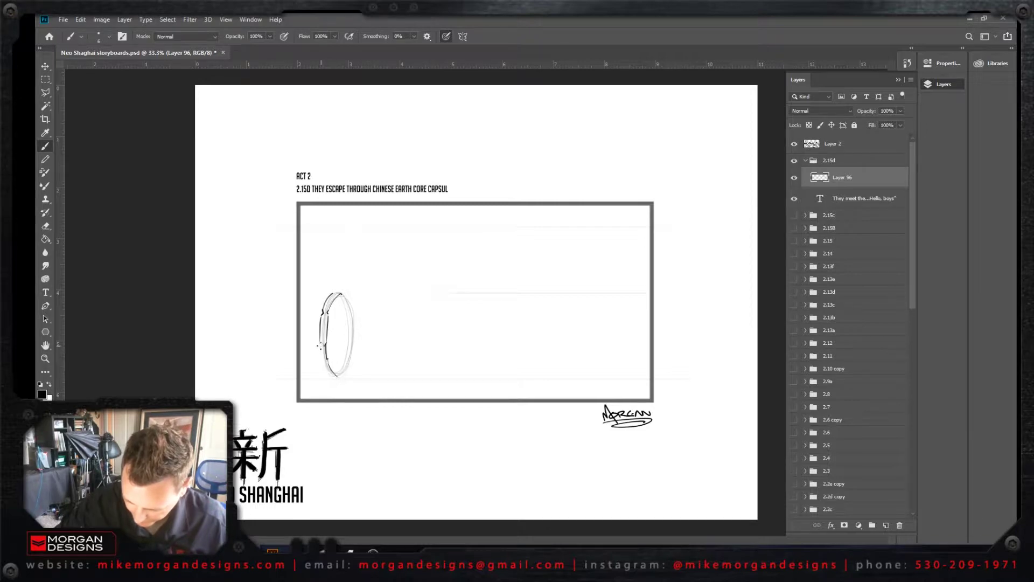
drag(321, 351, 334, 384)
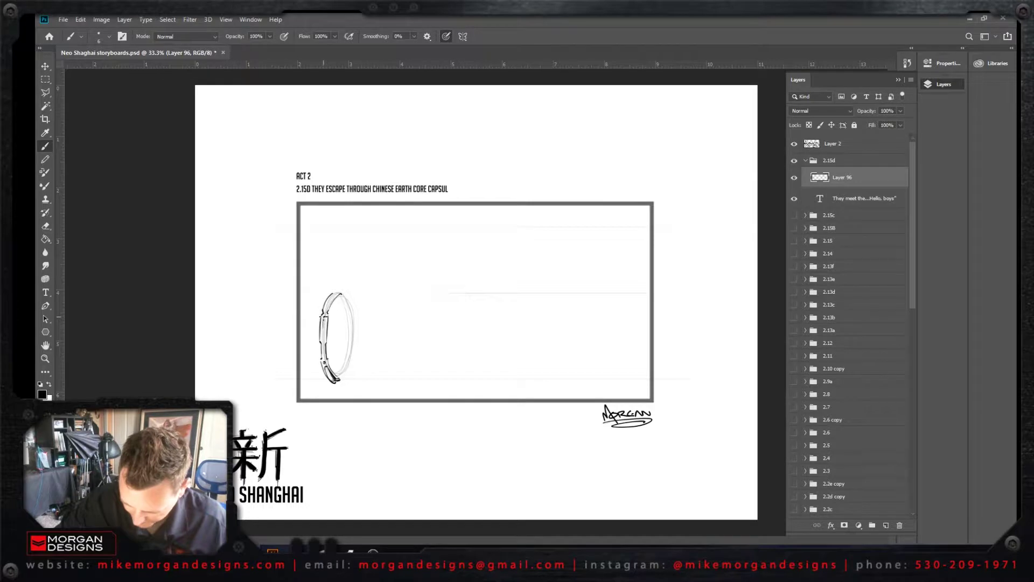
mouse_move(325, 317)
mouse_down()
mouse_move(325, 329)
mouse_move(330, 295)
mouse_up()
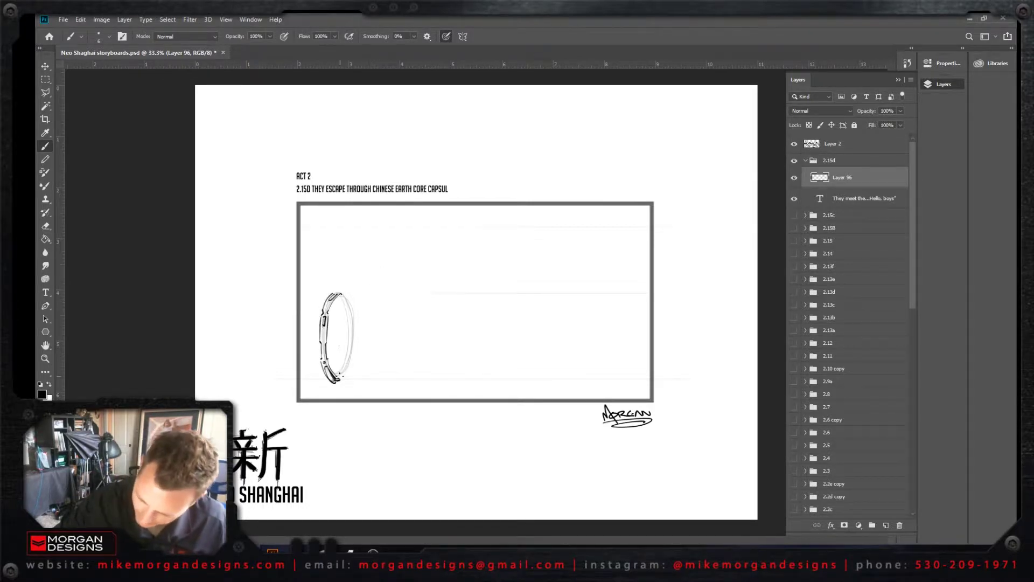
mouse_move(339, 380)
mouse_down()
mouse_move(352, 353)
mouse_move(343, 303)
mouse_move(352, 345)
mouse_up()
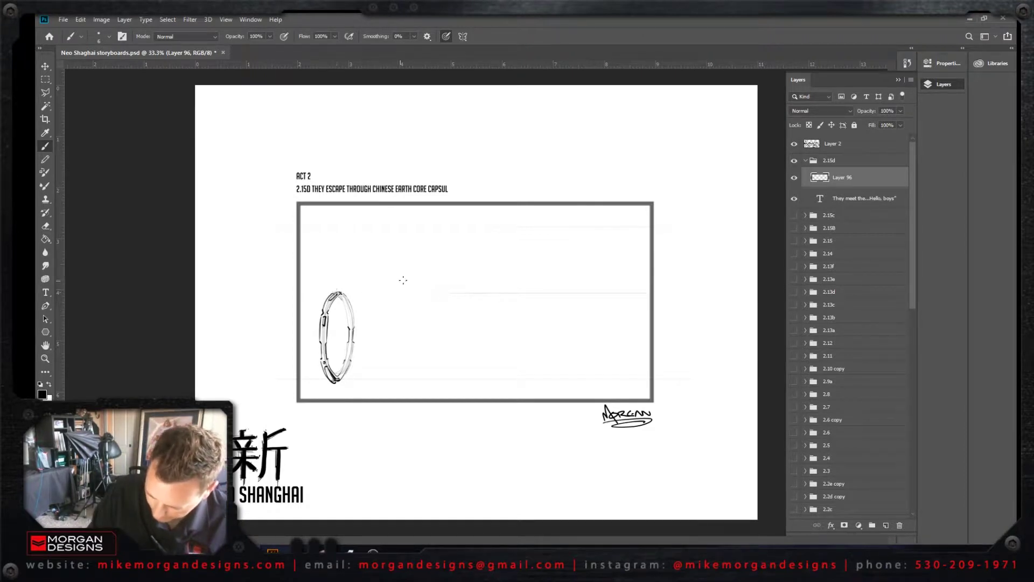
Step: Brush paired horizontal tunnel lines along the ring's upper and lower edges, extending them to both sides, plus a fainter line above the base
drag(341, 292, 571, 295)
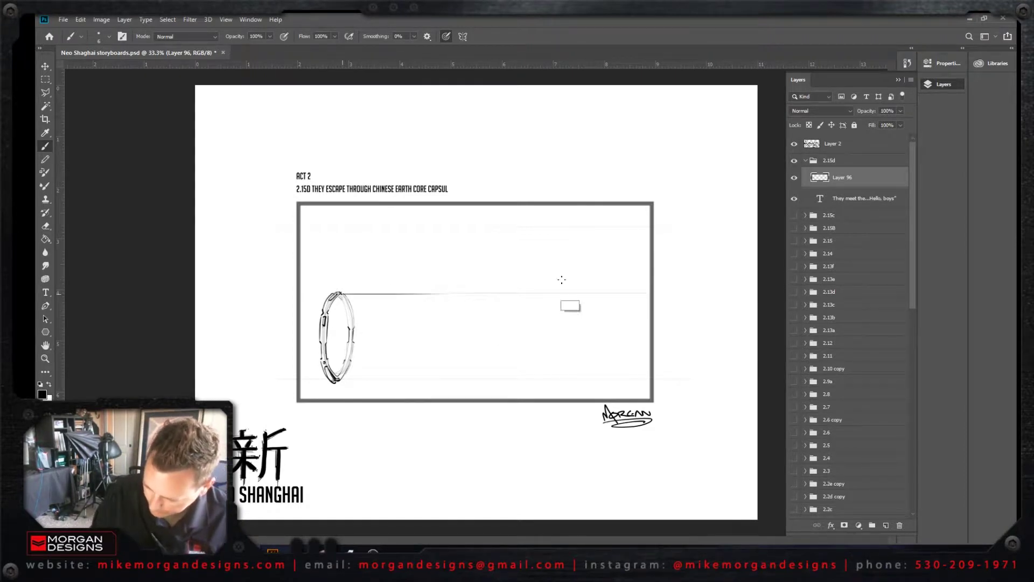
drag(331, 293, 299, 294)
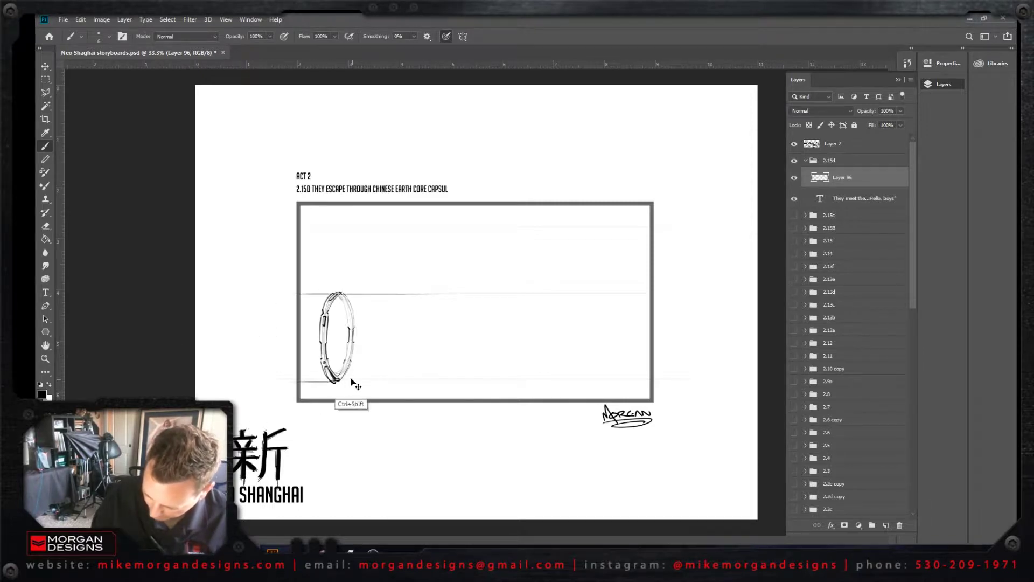
mouse_move(331, 381)
mouse_down()
mouse_move(272, 392)
mouse_move(412, 381)
mouse_up()
drag(345, 375, 401, 376)
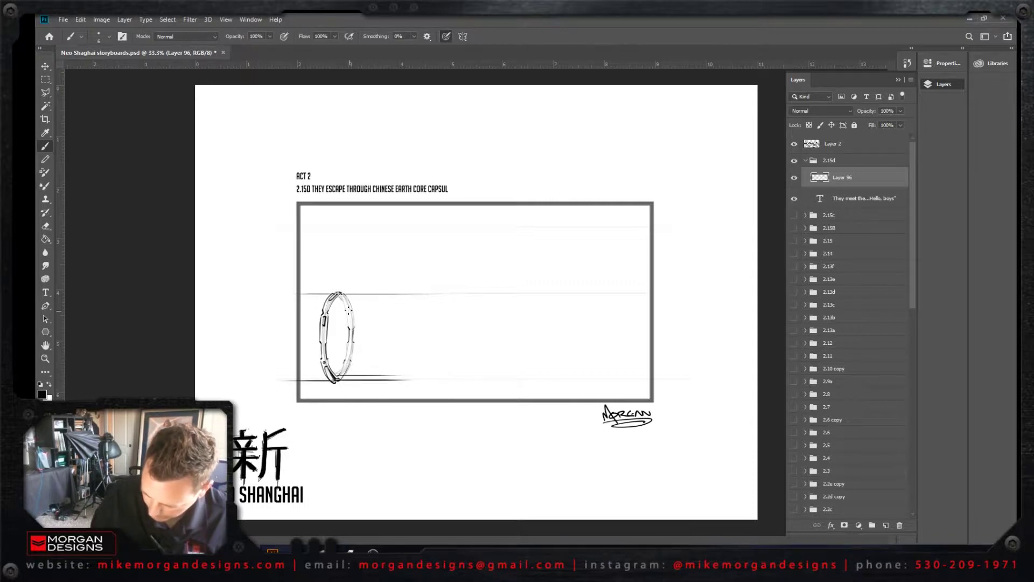
drag(337, 296, 379, 297)
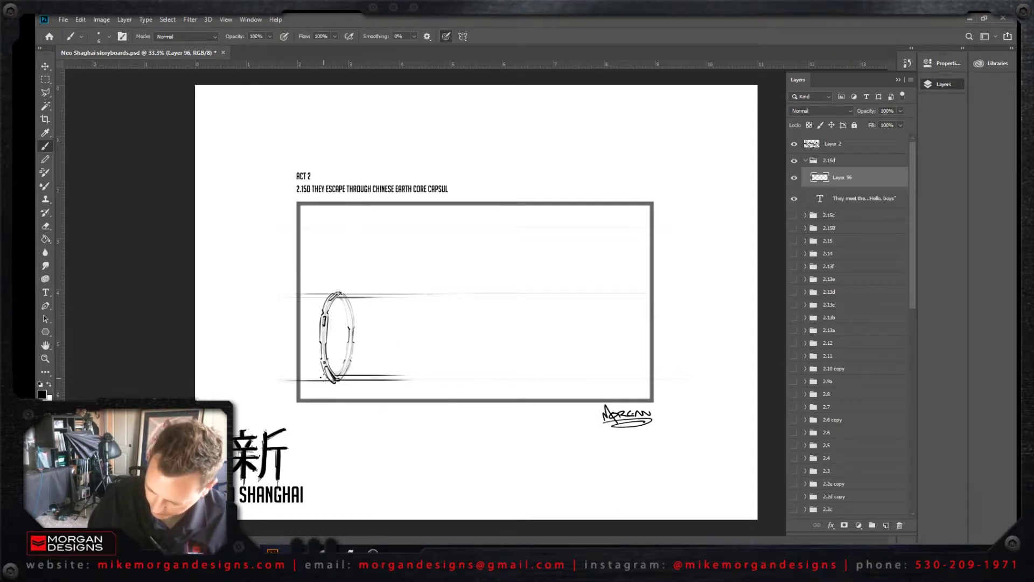
drag(325, 376, 294, 377)
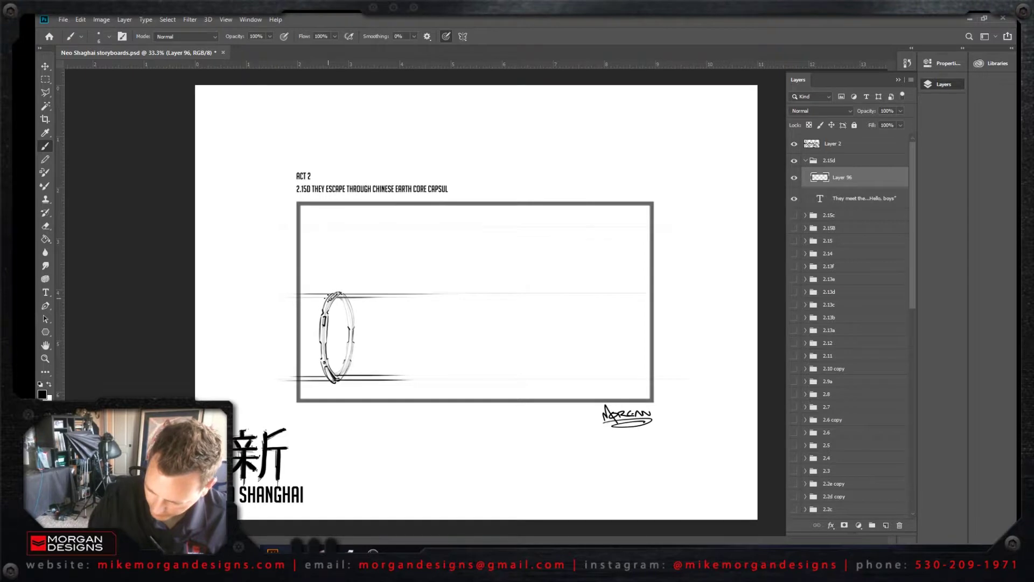
drag(325, 297, 272, 298)
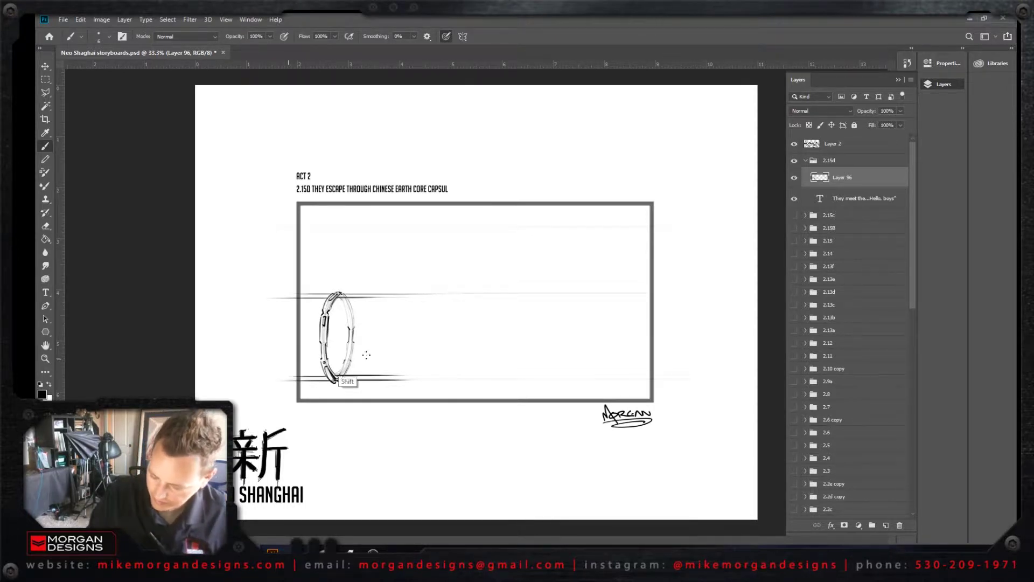
drag(323, 364, 437, 365)
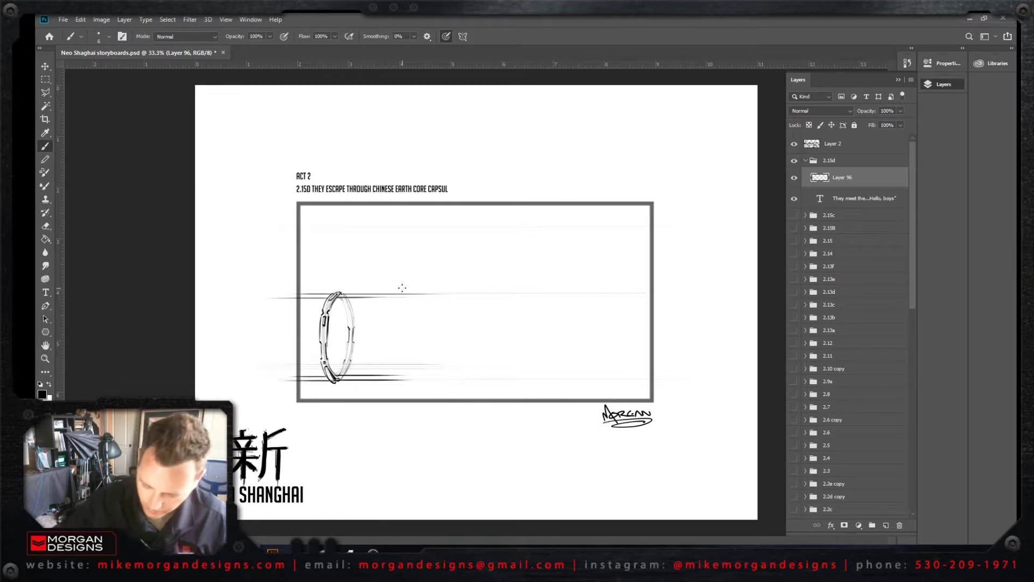
Step: Duplicate the ring layer, flip the copy horizontally and place its ring at the panel's right side, mirroring the first
click(47, 67)
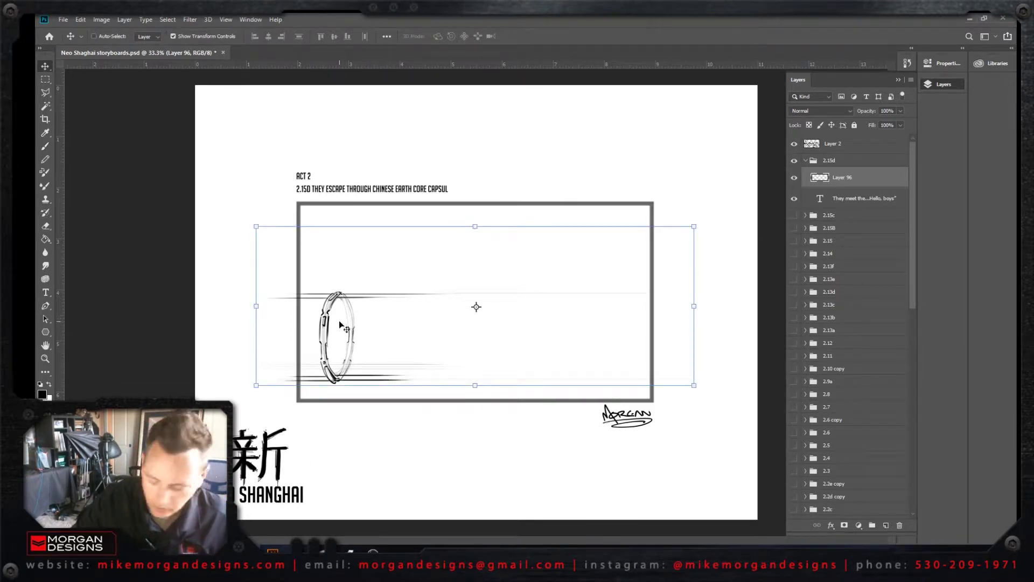
drag(337, 322, 447, 322)
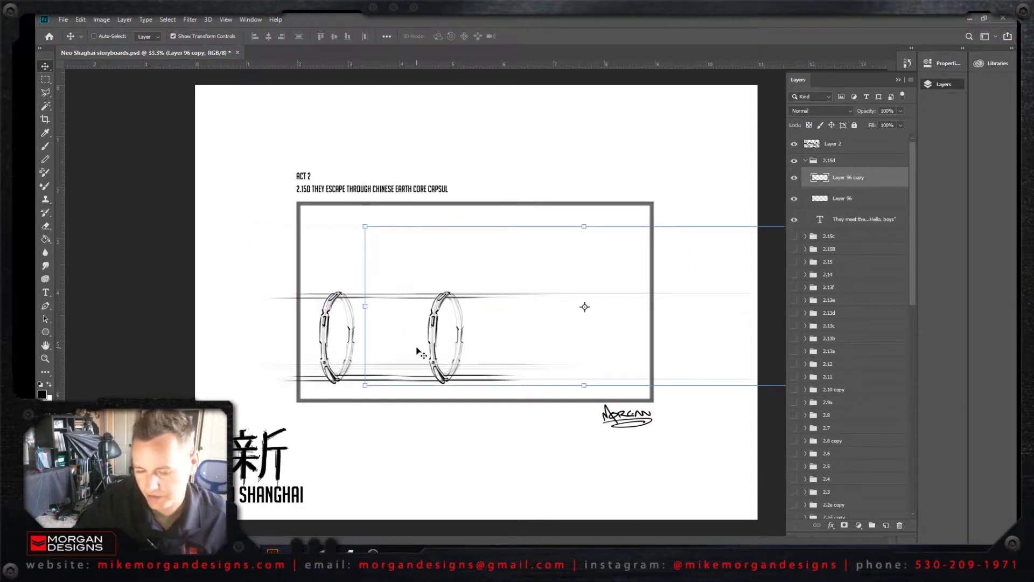
click(80, 19)
mouse_move(179, 257)
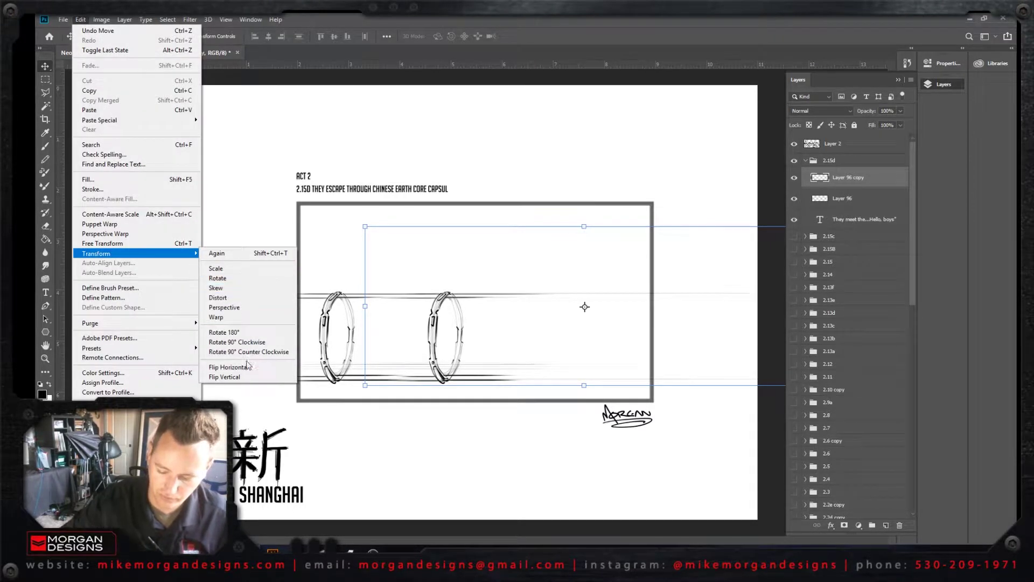
click(228, 367)
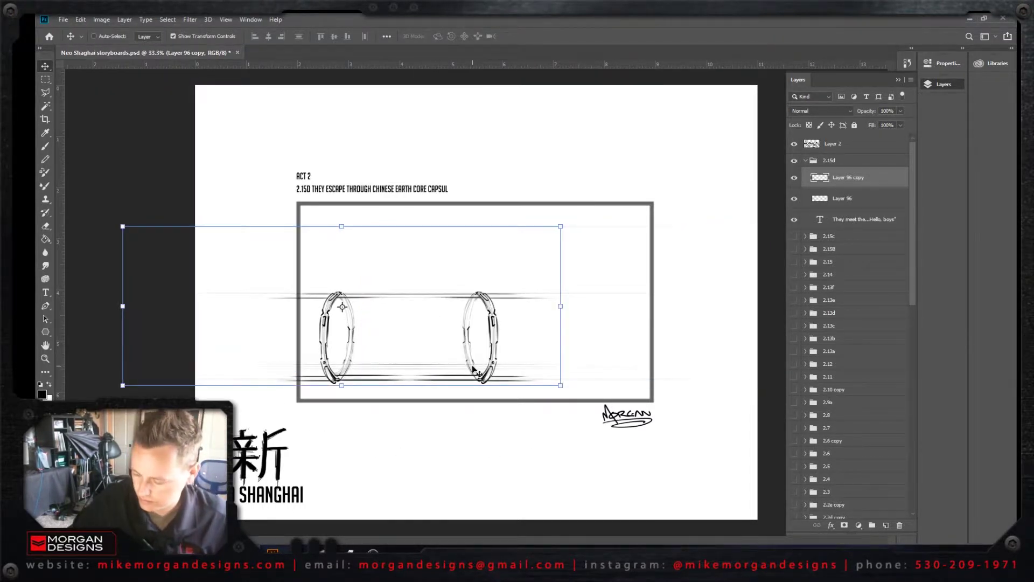
drag(476, 370, 597, 368)
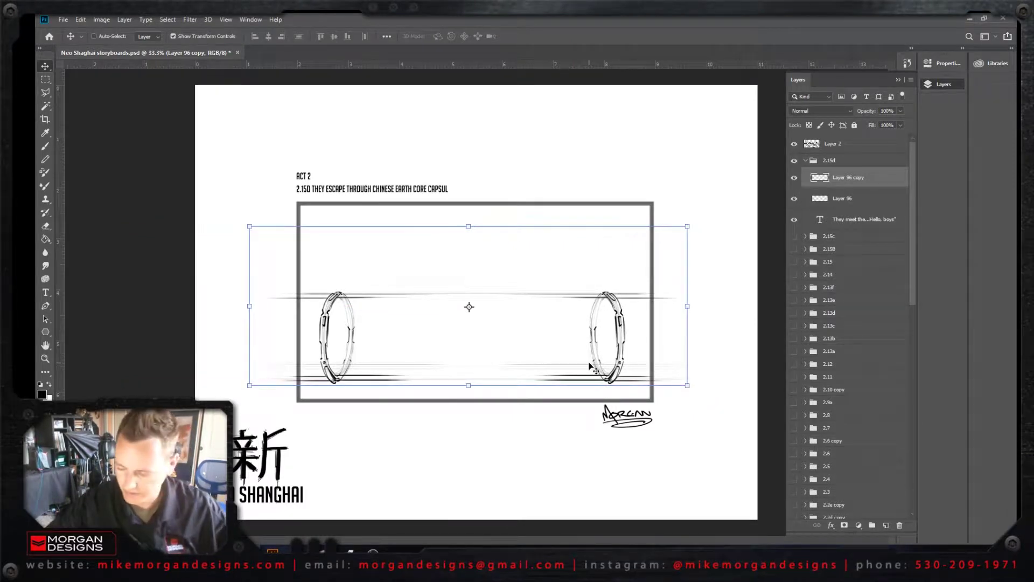
Step: Sketch a round capsule hatch with a narrow oval opening and a flared outer shell, right of centre between the rings
key(b)
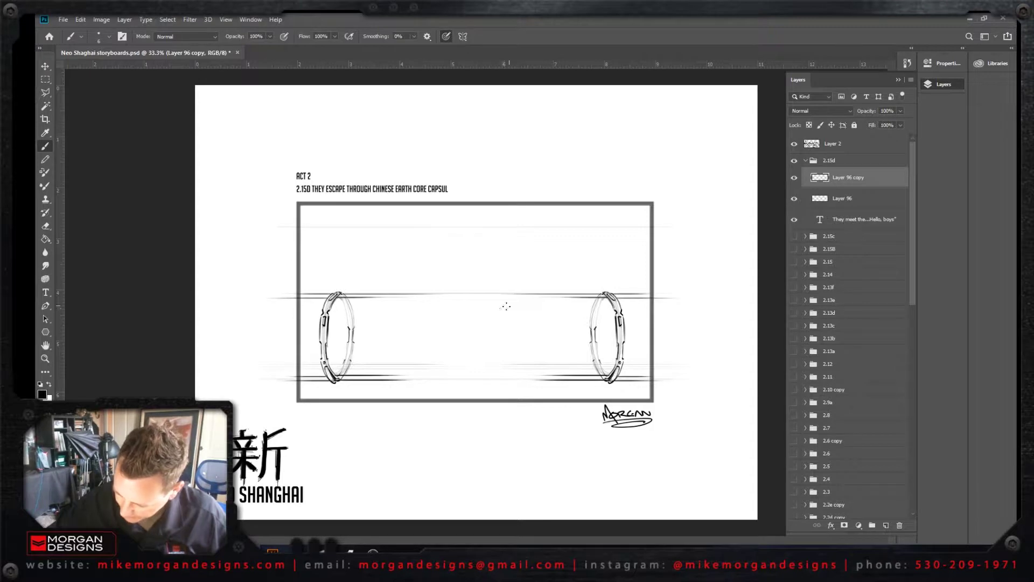
drag(506, 308, 511, 303)
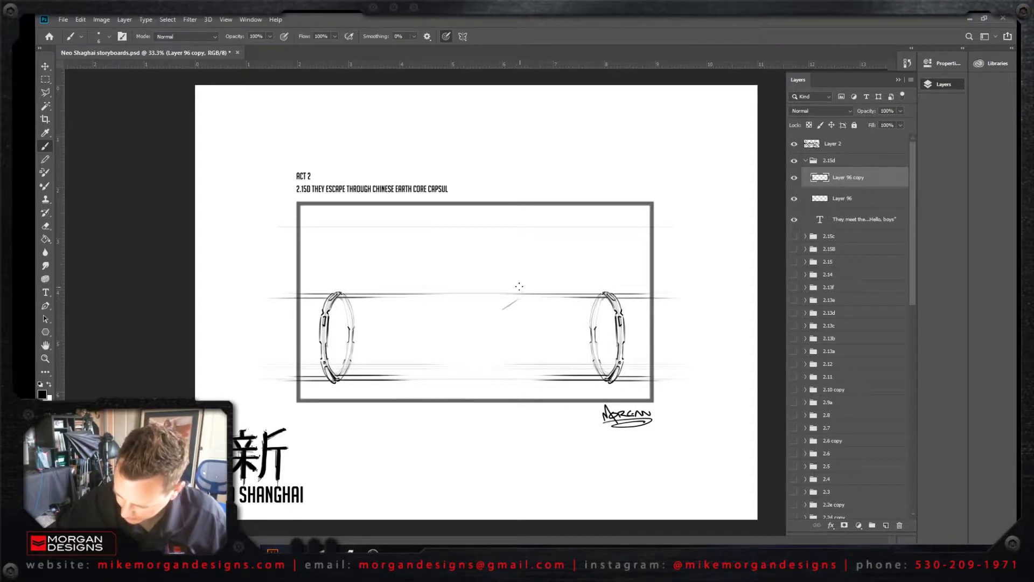
mouse_move(508, 309)
mouse_down()
mouse_move(518, 300)
mouse_move(502, 360)
mouse_move(496, 321)
mouse_move(504, 361)
mouse_up()
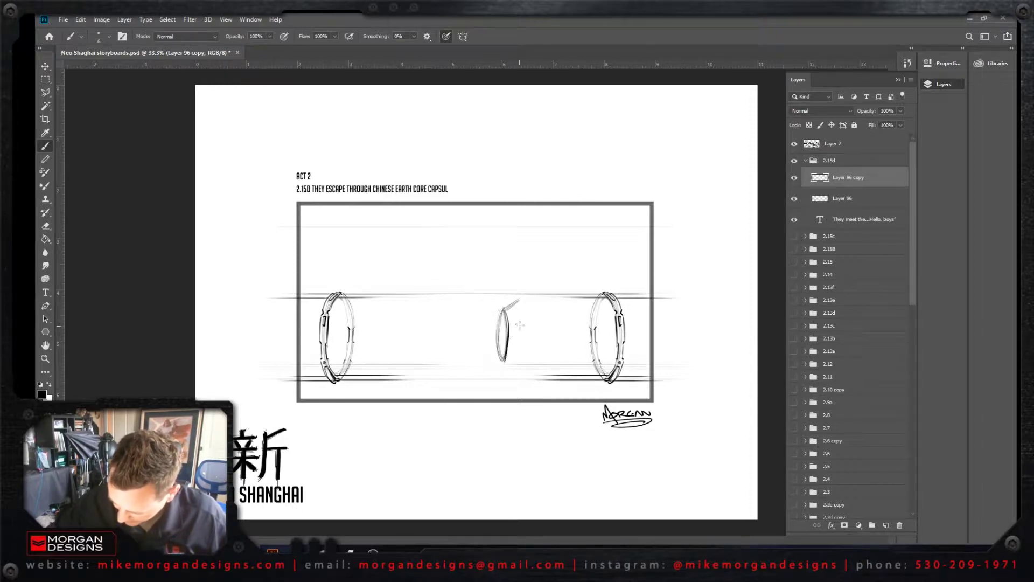
mouse_move(507, 311)
mouse_down()
mouse_move(515, 373)
mouse_move(521, 321)
mouse_move(523, 343)
mouse_up()
drag(519, 301, 522, 368)
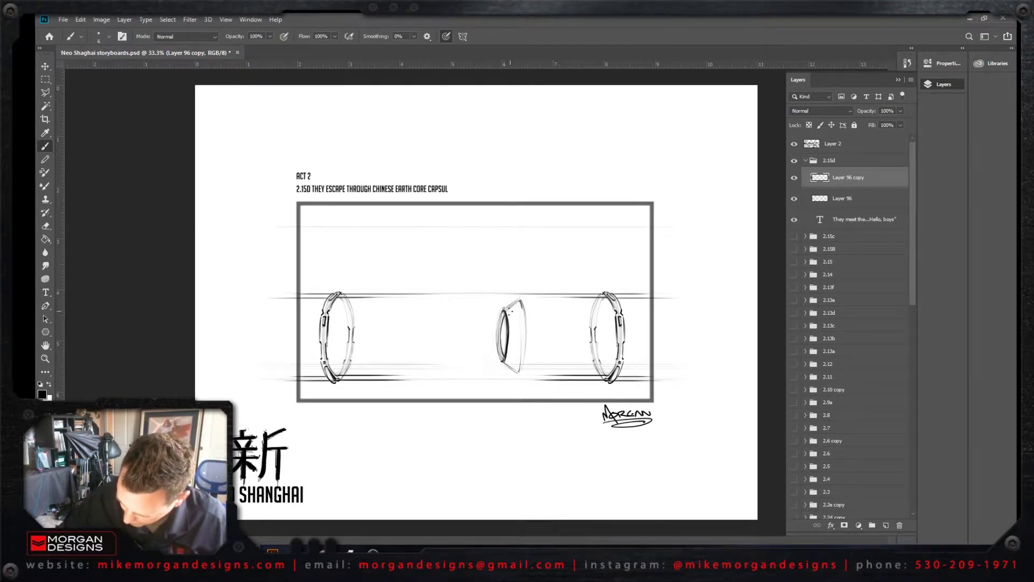
drag(498, 311, 497, 322)
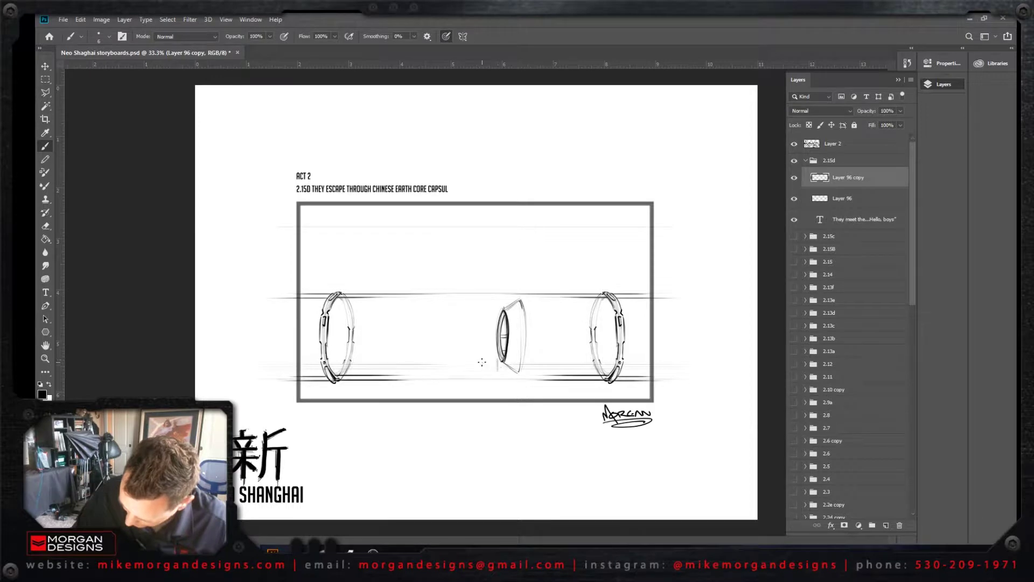
Step: Draw a side-view boarding staircase leading up to the hatch, with steps, a handrail and small base details
drag(498, 358, 485, 358)
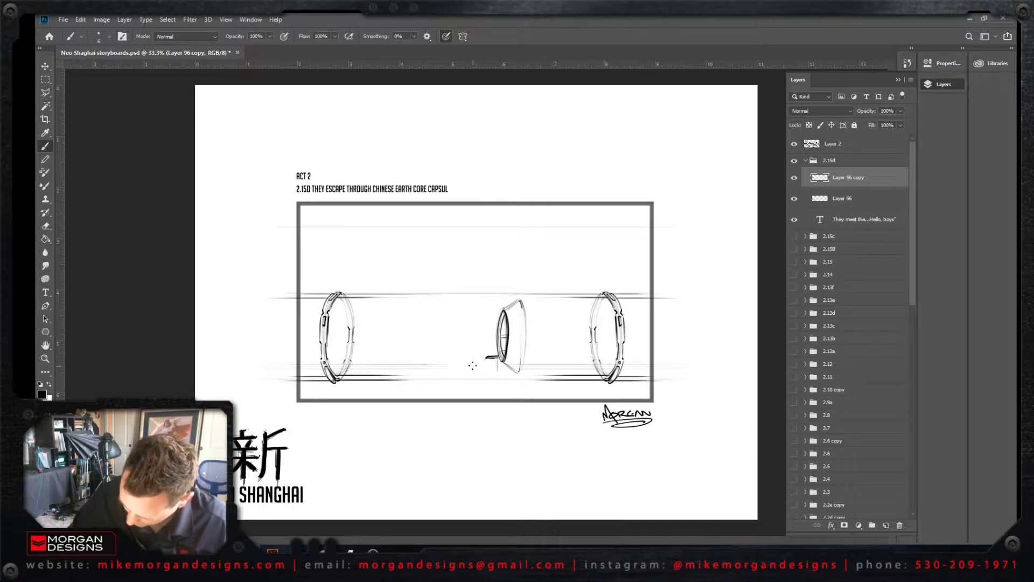
mouse_move(455, 373)
mouse_down()
mouse_move(483, 356)
mouse_move(518, 362)
mouse_move(452, 377)
mouse_move(507, 375)
mouse_up()
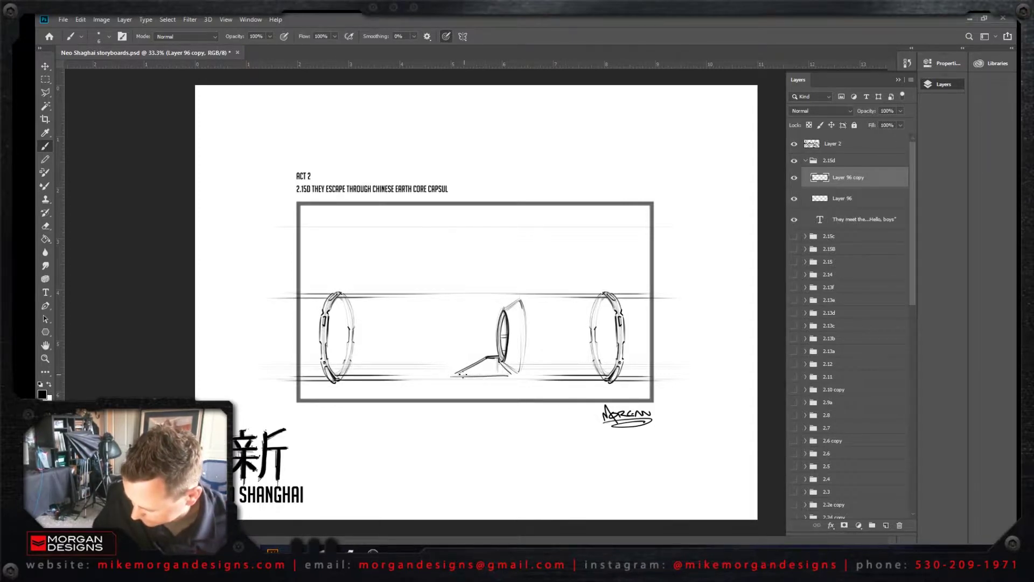
click(487, 373)
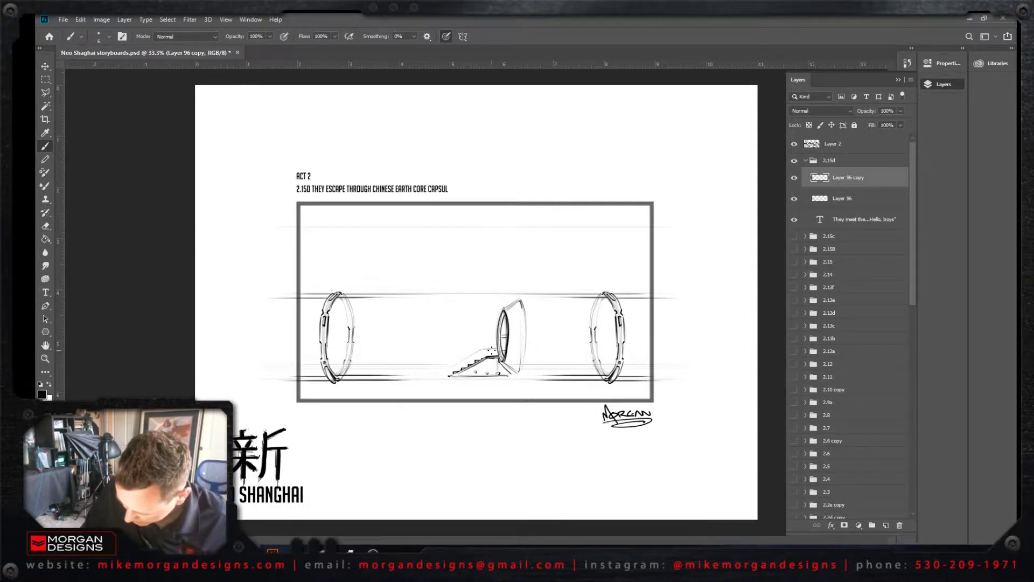
mouse_move(482, 353)
mouse_down()
mouse_move(498, 350)
mouse_move(477, 350)
mouse_up()
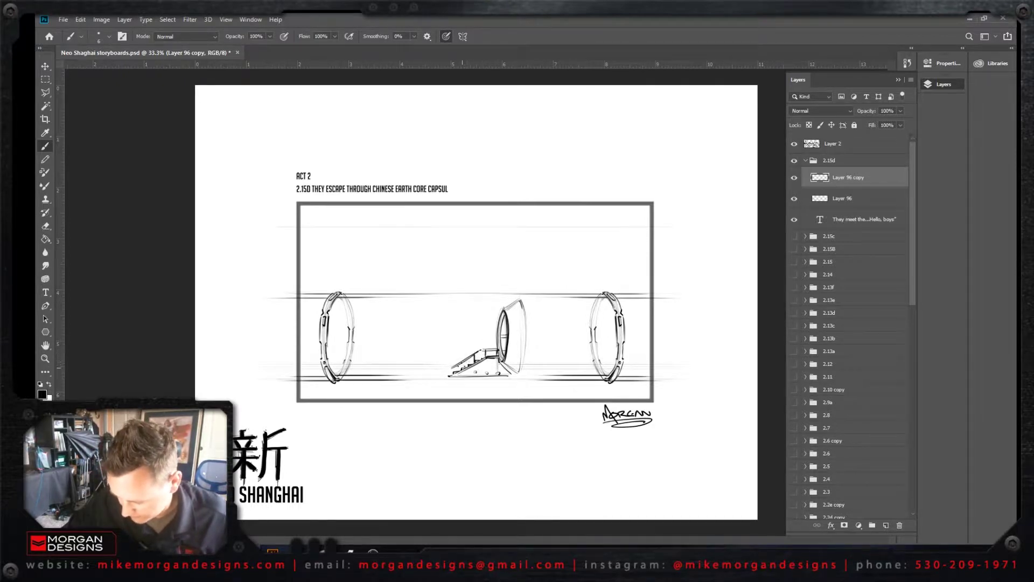
drag(460, 370, 468, 362)
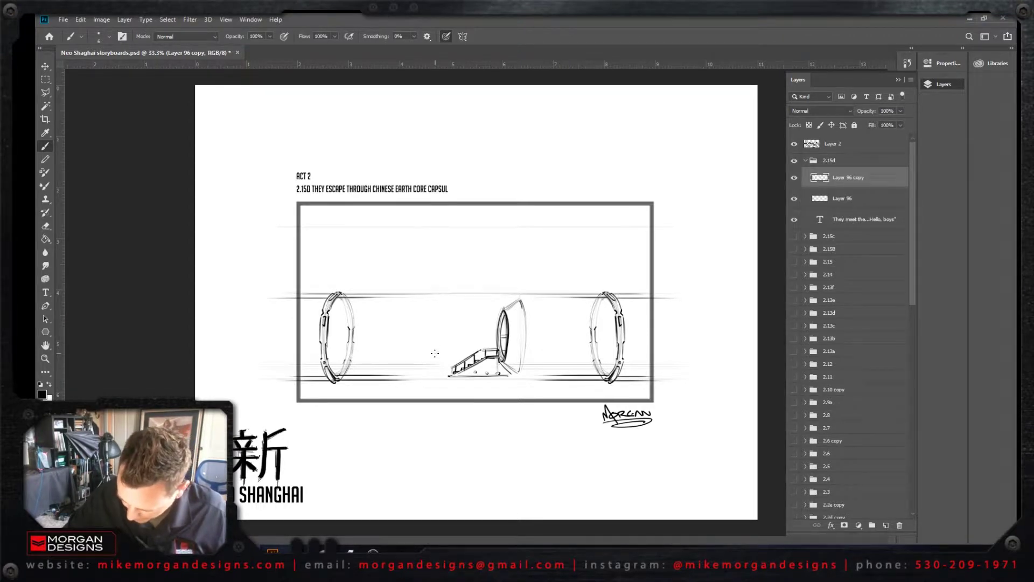
Step: Draw a double-lined doorway with chamfered upper corners on the tunnel wall, between the left ring and the staircase
mouse_move(434, 372)
mouse_down()
mouse_move(432, 348)
mouse_move(435, 366)
mouse_move(390, 370)
mouse_move(391, 348)
mouse_move(391, 372)
mouse_up()
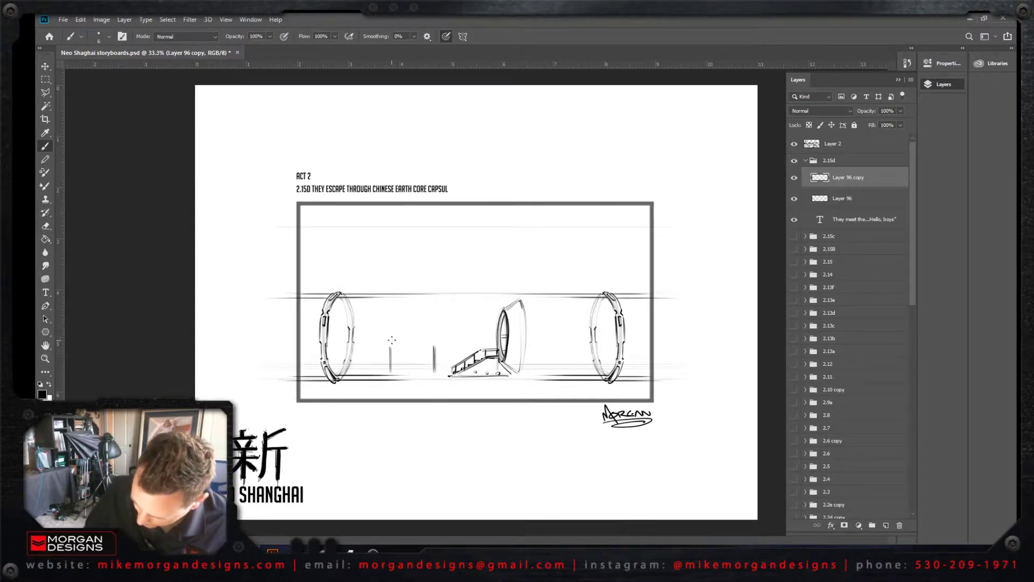
drag(392, 338, 433, 337)
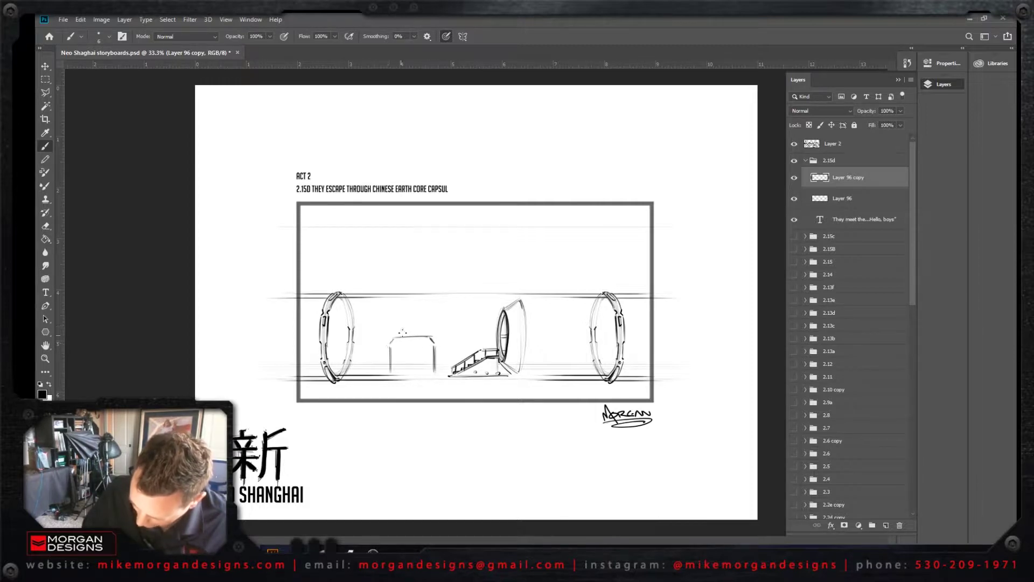
mouse_move(394, 336)
mouse_down()
mouse_move(437, 335)
mouse_move(438, 375)
mouse_up()
mouse_move(389, 345)
mouse_down()
mouse_move(387, 375)
mouse_move(394, 335)
mouse_up()
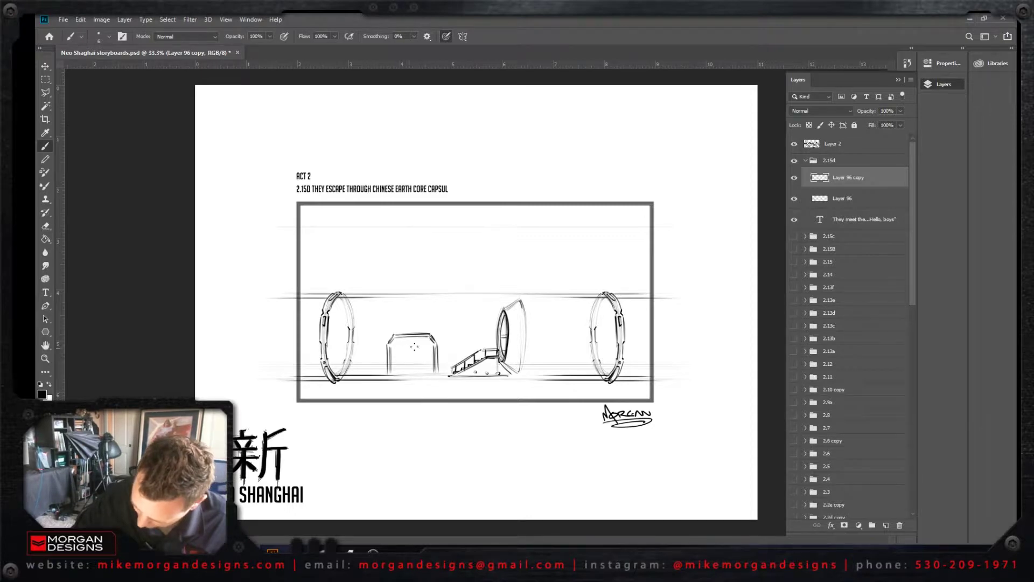
Step: Paint two small silhouetted figures on the staircase, one at the hatch landing and one on the lowest steps
click(484, 333)
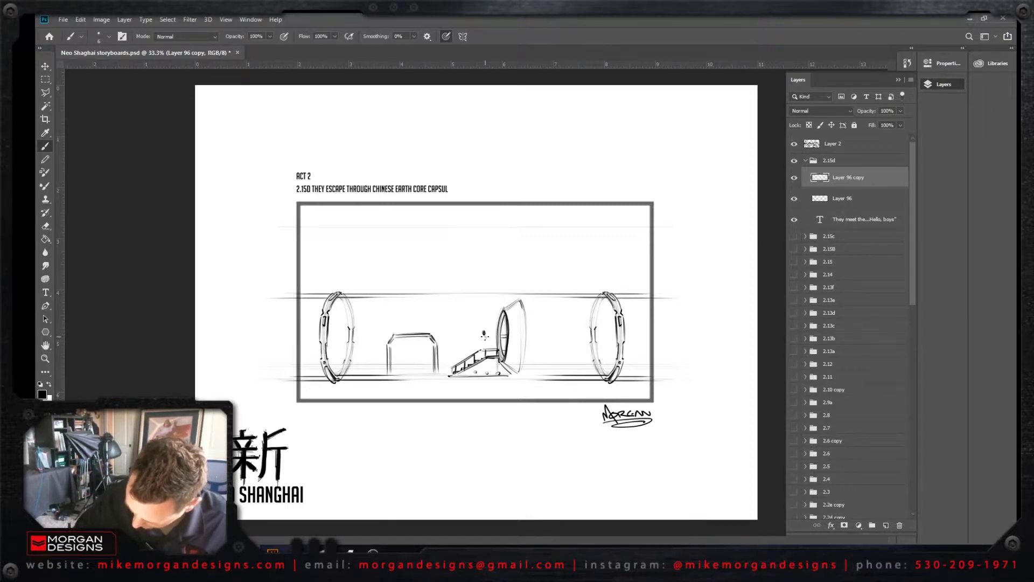
drag(483, 337, 490, 356)
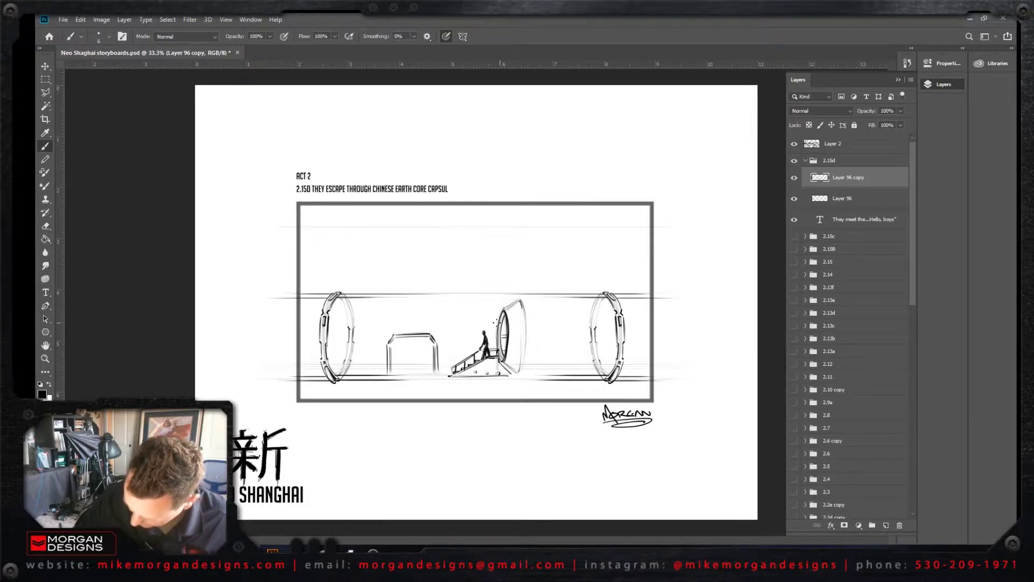
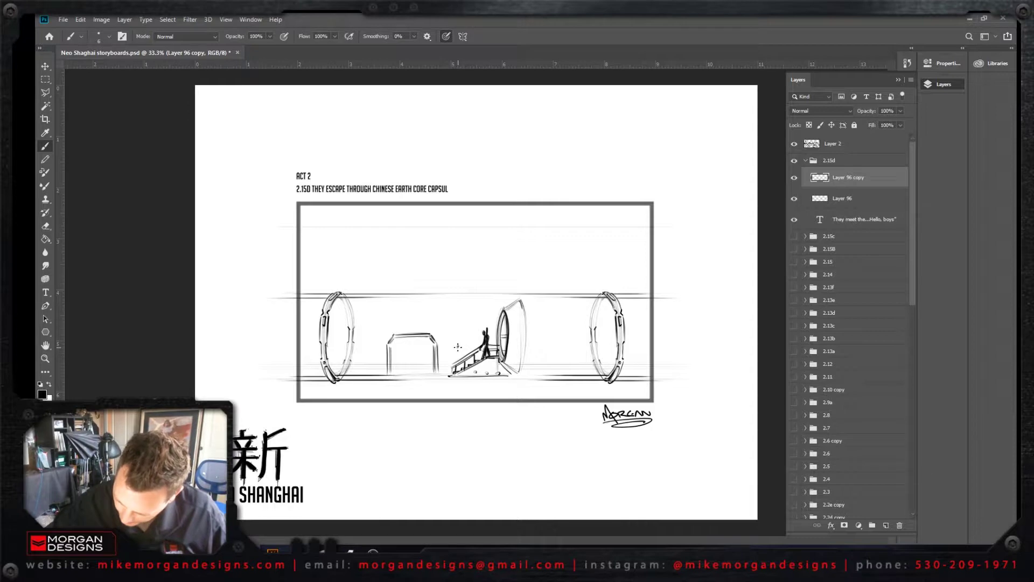
mouse_move(457, 345)
mouse_down()
mouse_move(461, 372)
mouse_move(457, 347)
mouse_up()
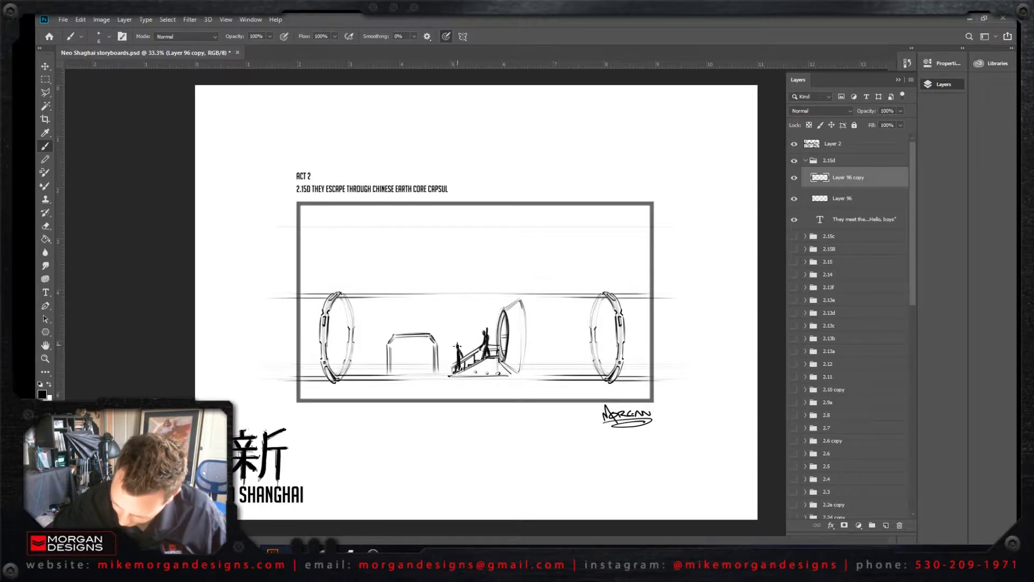
Step: Paint a small standing silhouetted figure inside the right half of the doorway
right_click(418, 353)
click(419, 353)
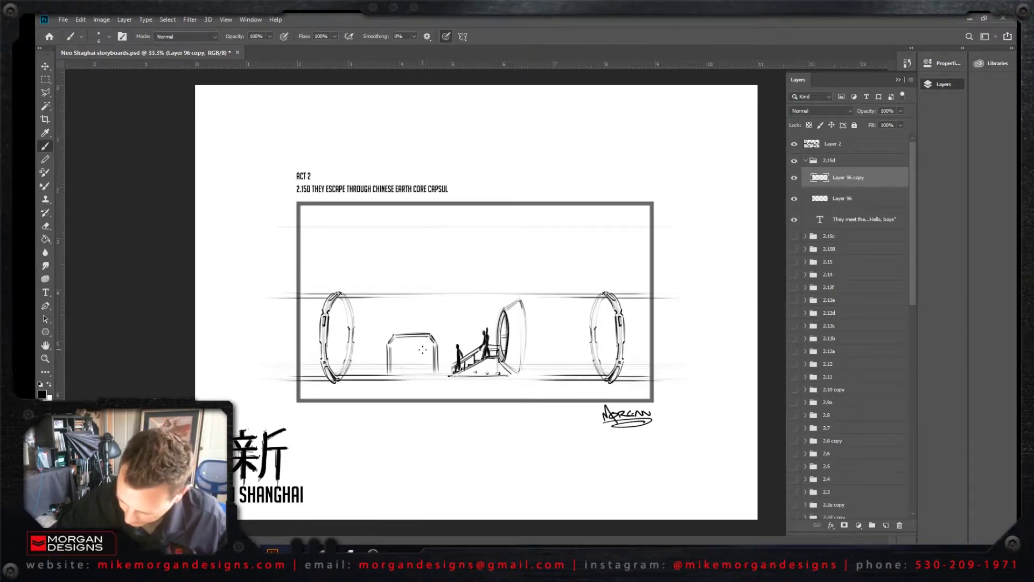
drag(423, 352, 427, 374)
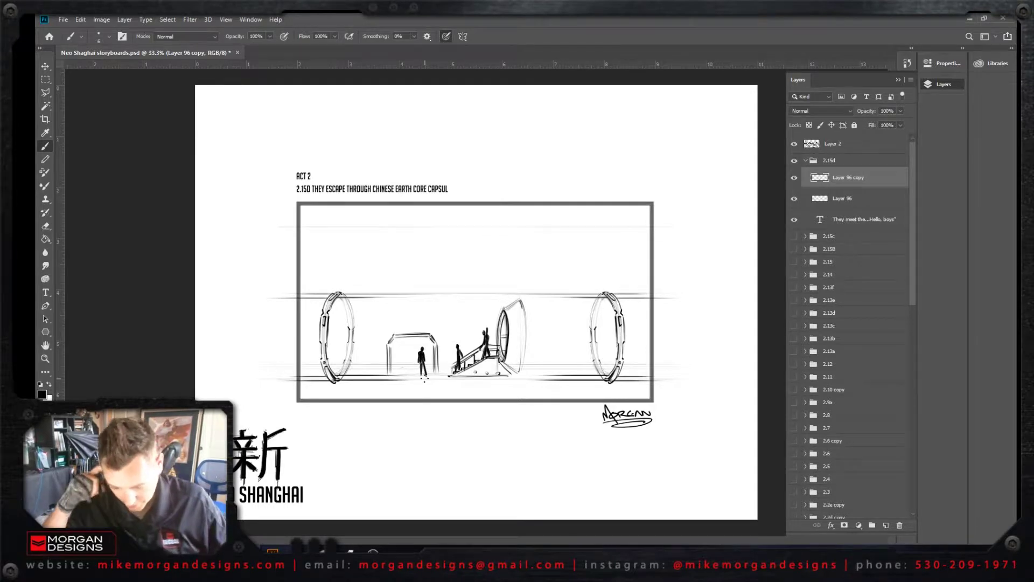
Step: Clone the doorway figure to stand beside the original on its left, and touch up the figure on the lower steps with the brush
key(s)
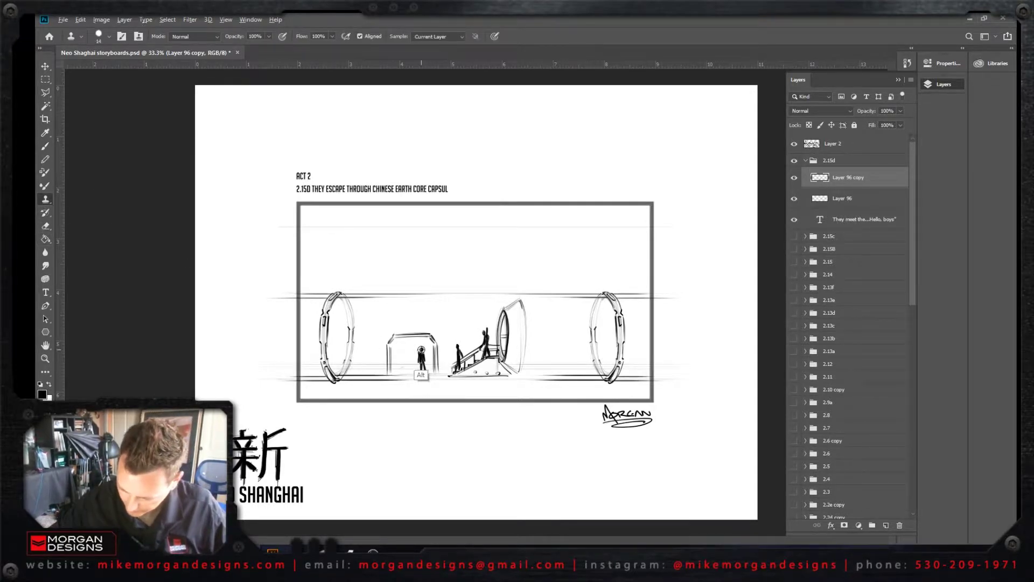
alt+click(423, 371)
drag(408, 349, 410, 374)
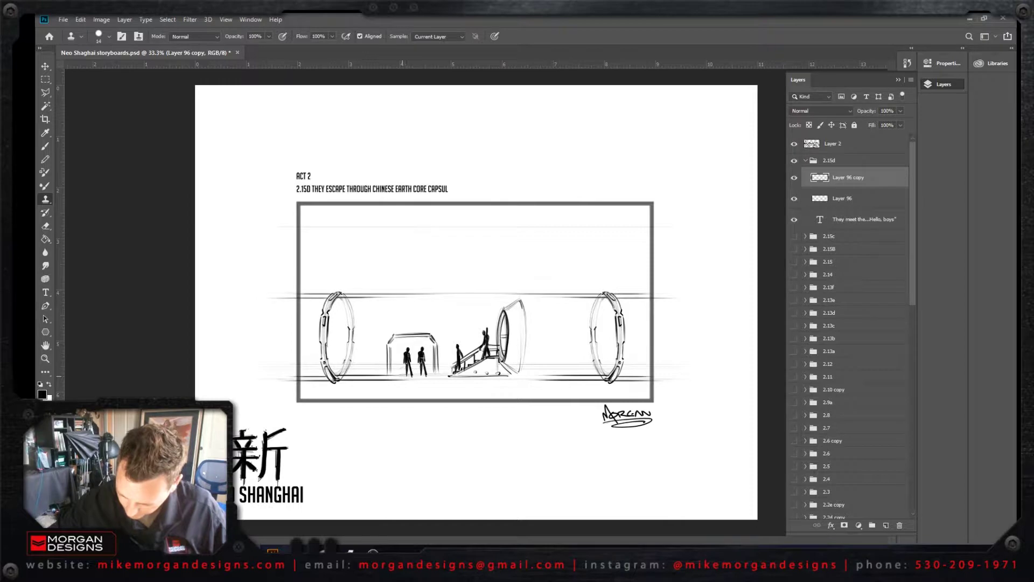
key(b)
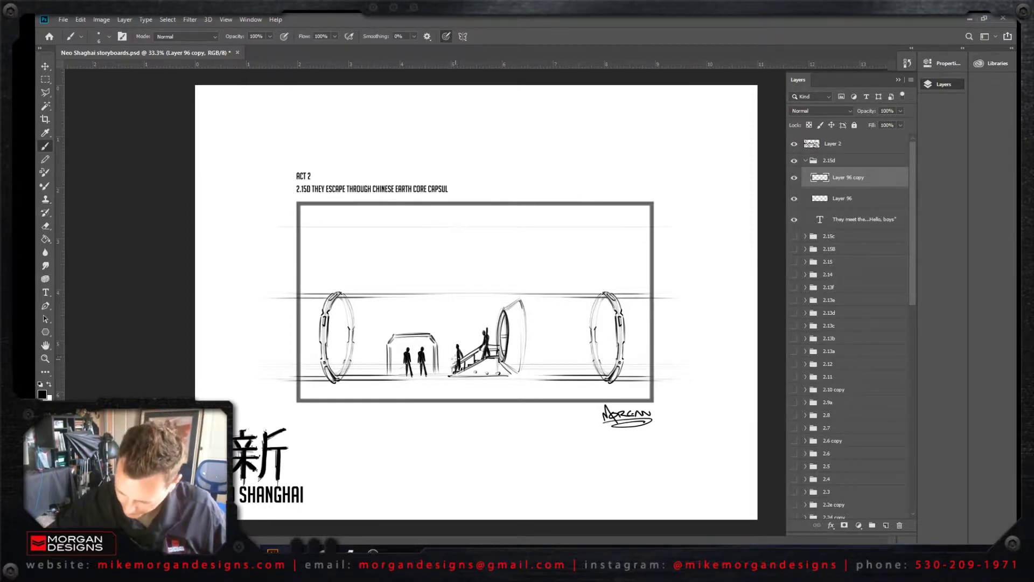
drag(458, 351, 456, 356)
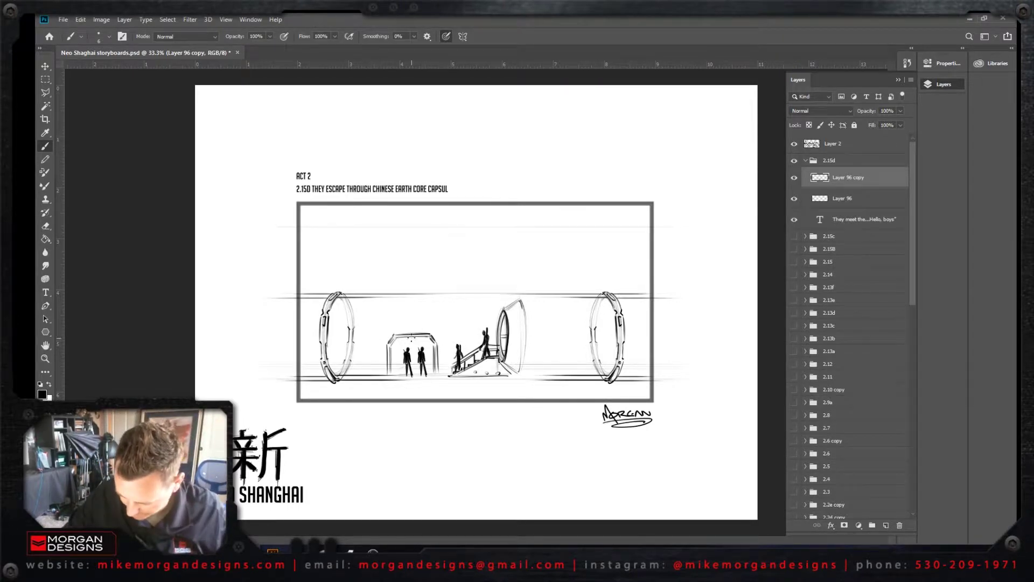
Step: Add a centre seam and panel lines to the doorway, and draw a small outlined arrow above the staircase pointing towards the doorway
drag(412, 338, 412, 379)
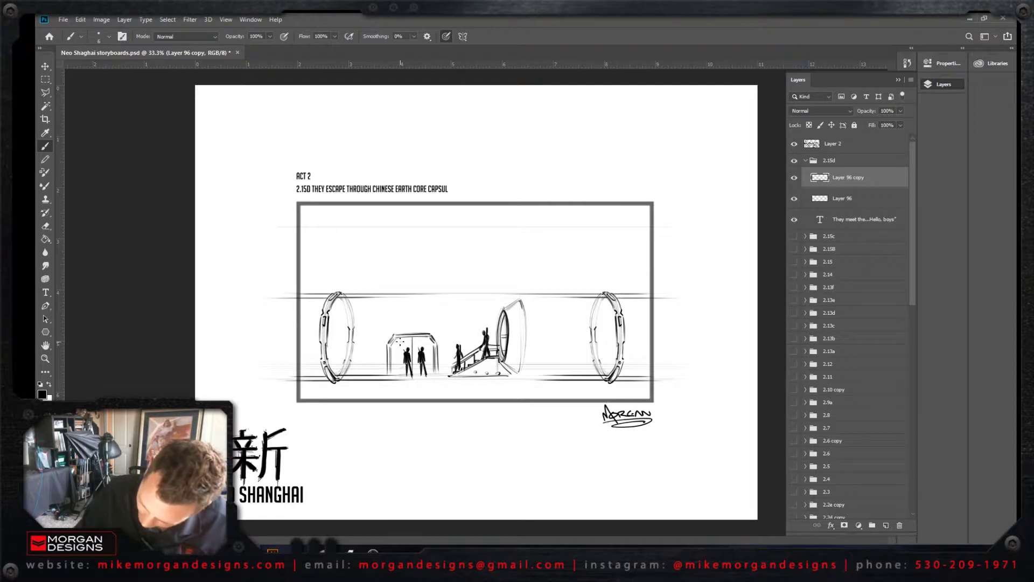
mouse_move(399, 343)
mouse_down()
mouse_move(411, 343)
mouse_move(398, 353)
mouse_up()
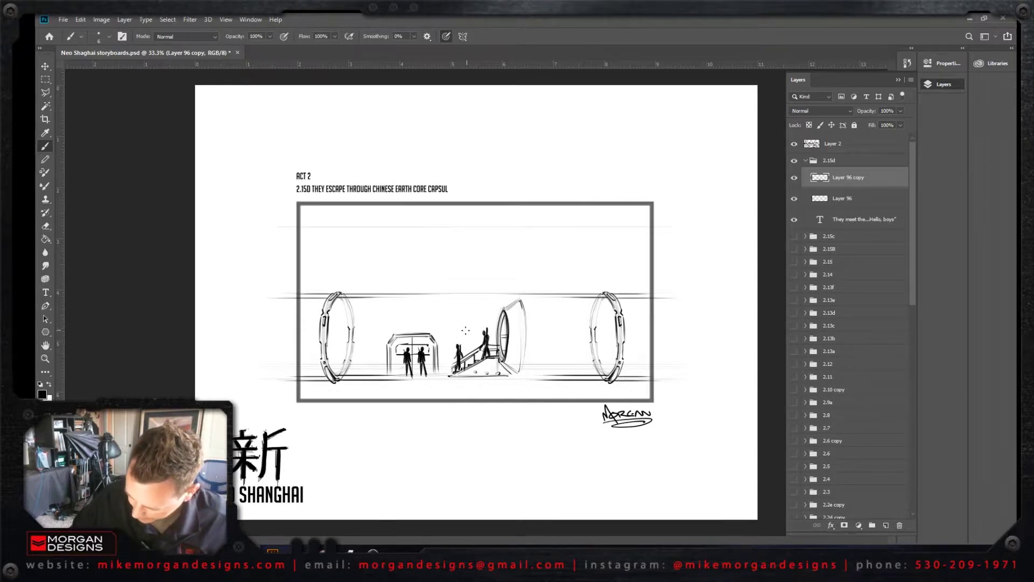
drag(465, 329, 479, 331)
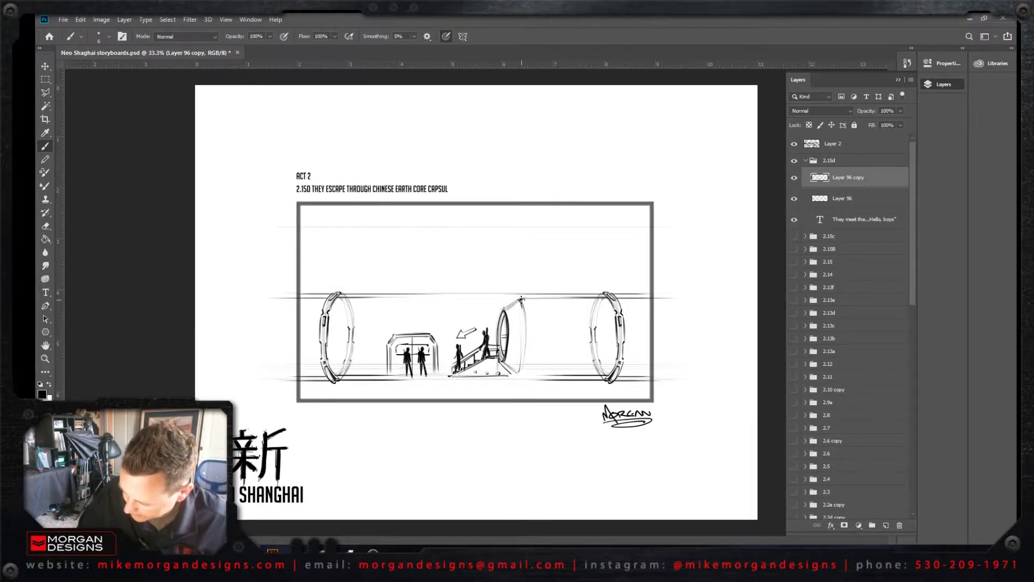
Step: Draw the capsule body's edges from the hatch past the right ring, with a long slant-ended window and diagonal glare strokes
drag(520, 298, 575, 297)
drag(507, 370, 515, 376)
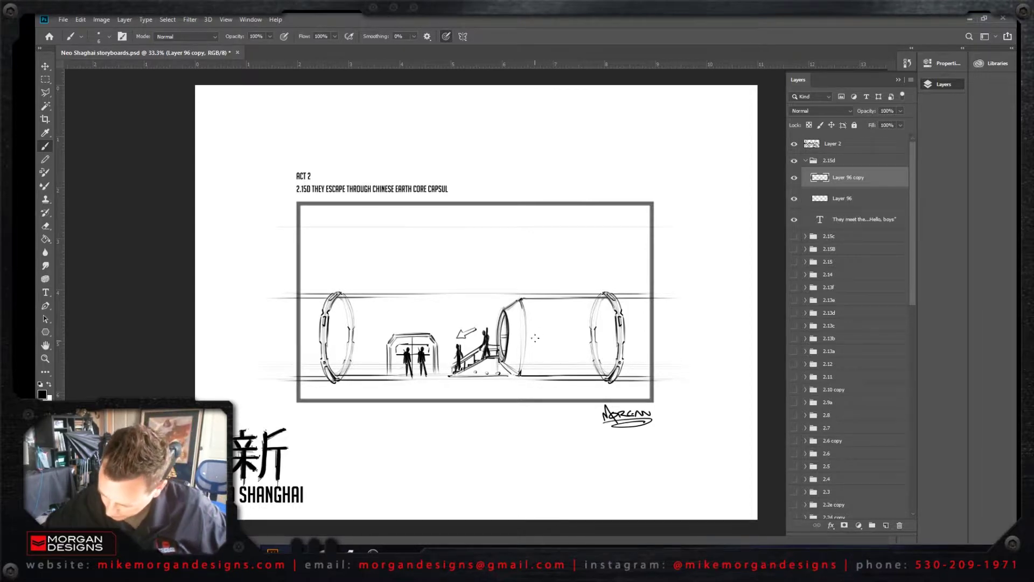
mouse_move(549, 327)
mouse_down()
mouse_move(535, 339)
mouse_move(651, 322)
mouse_up()
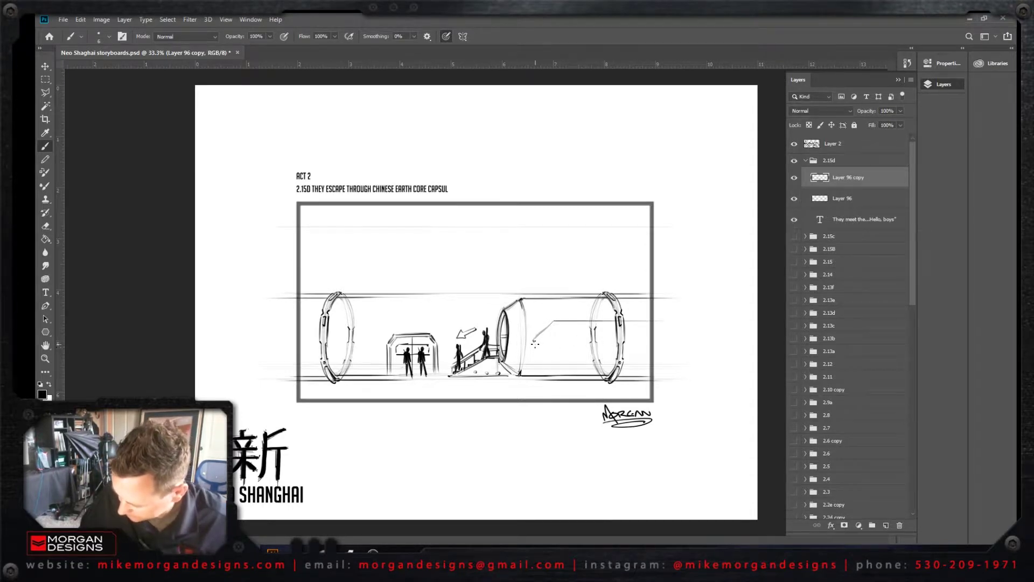
drag(533, 343, 668, 344)
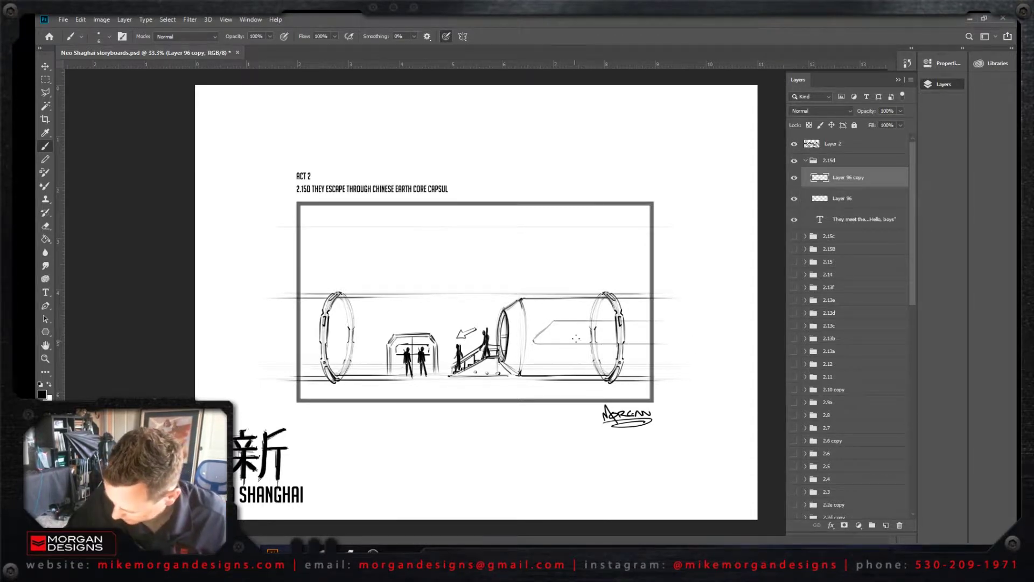
mouse_move(592, 322)
mouse_down()
mouse_move(574, 347)
mouse_move(599, 326)
mouse_move(609, 346)
mouse_move(623, 324)
mouse_move(613, 343)
mouse_move(631, 322)
mouse_move(650, 338)
mouse_up()
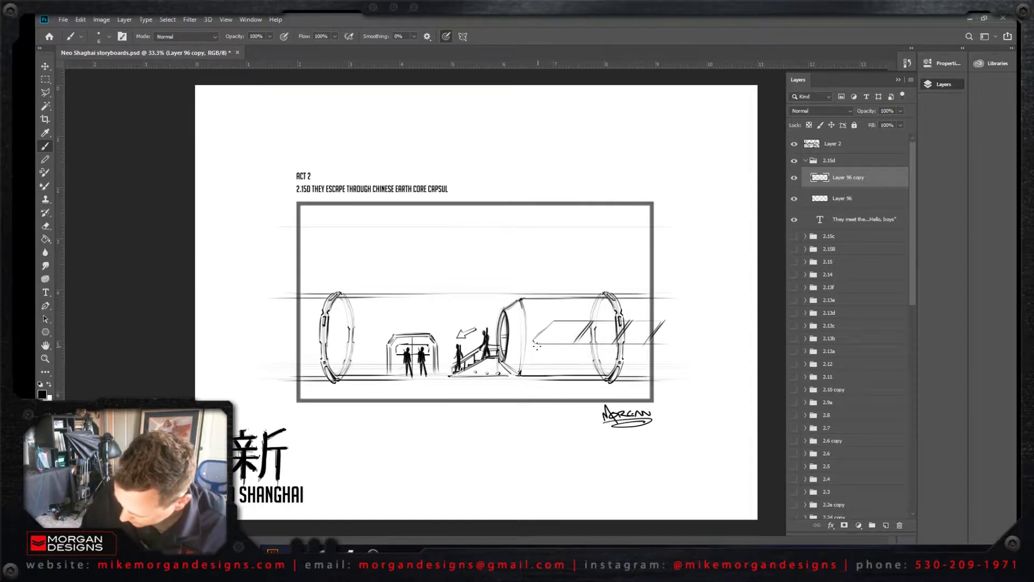
drag(555, 319, 683, 318)
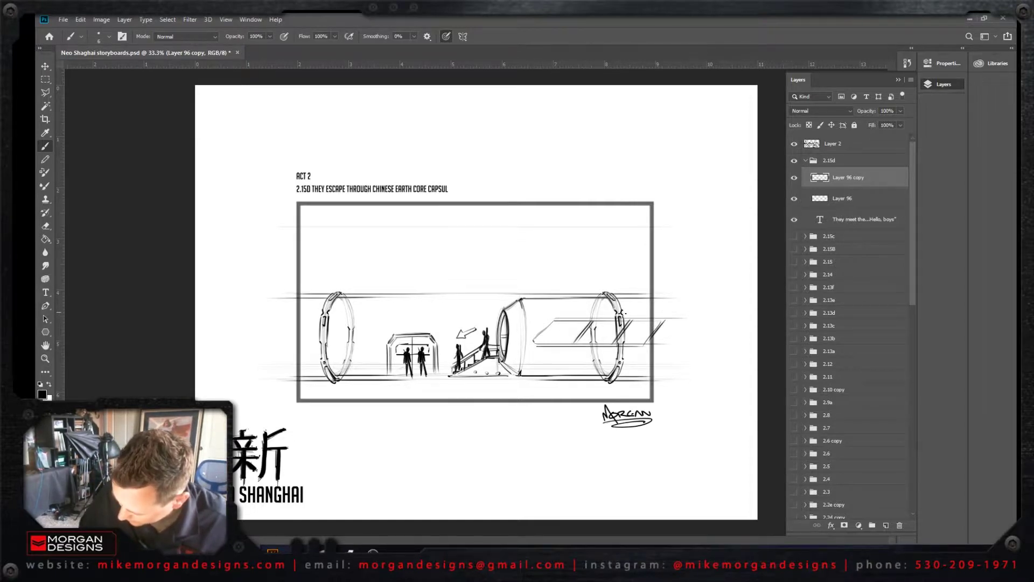
drag(554, 318, 531, 341)
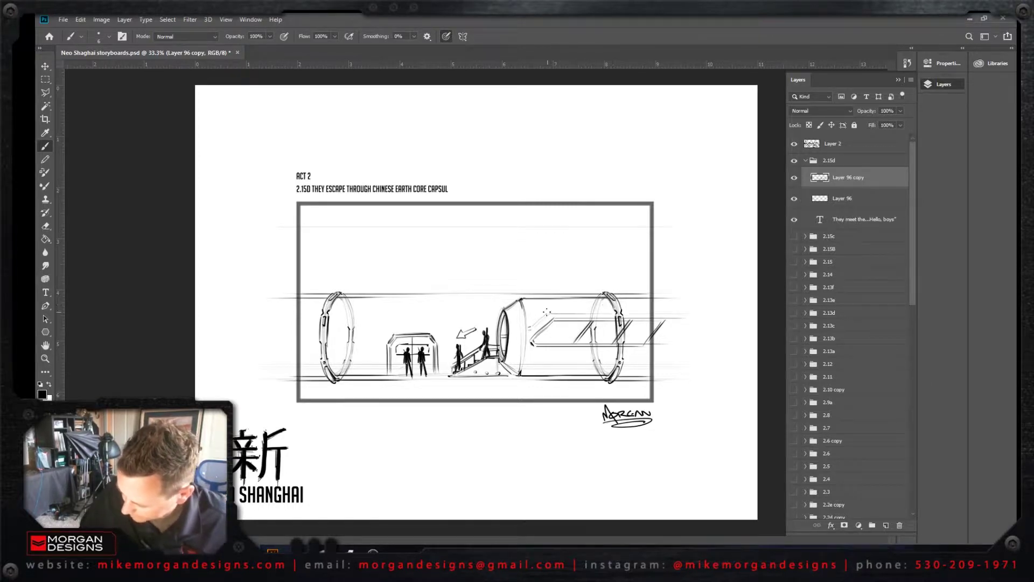
Step: Detail the capsule side with border lines around the window, lower panel lines, small notches and a round-ended bar beneath the window
drag(547, 312, 678, 313)
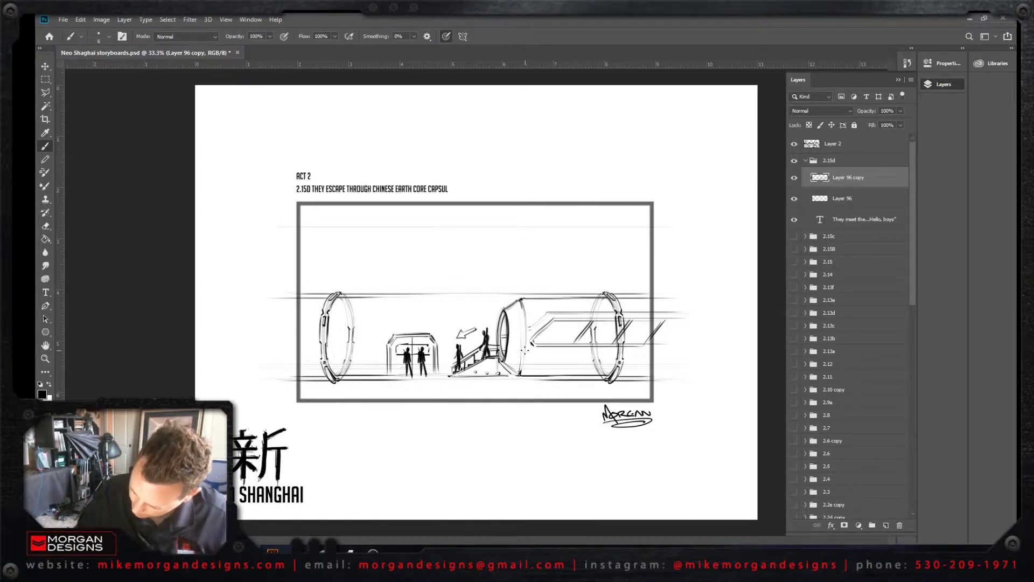
drag(532, 353, 617, 353)
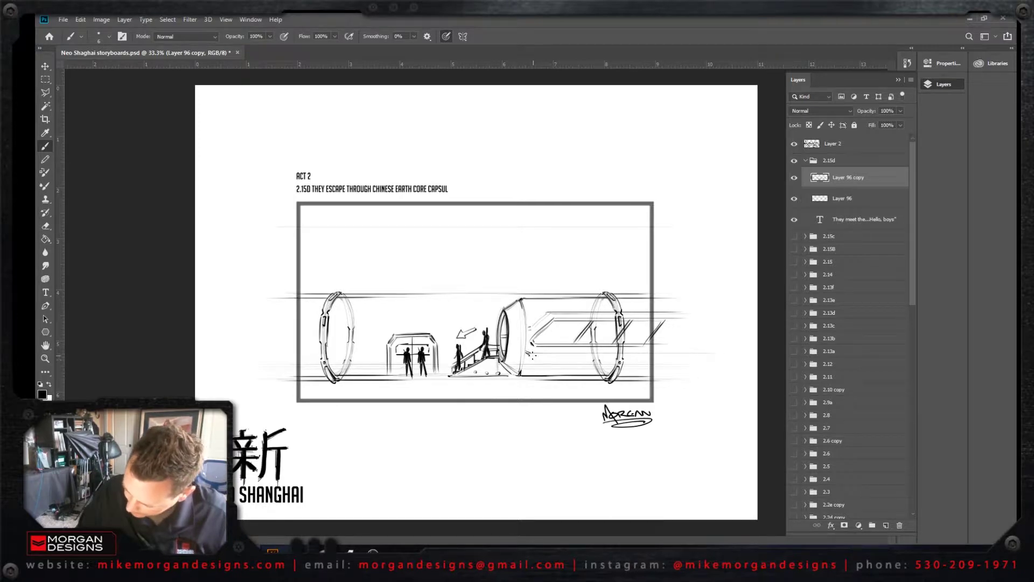
drag(531, 354, 689, 354)
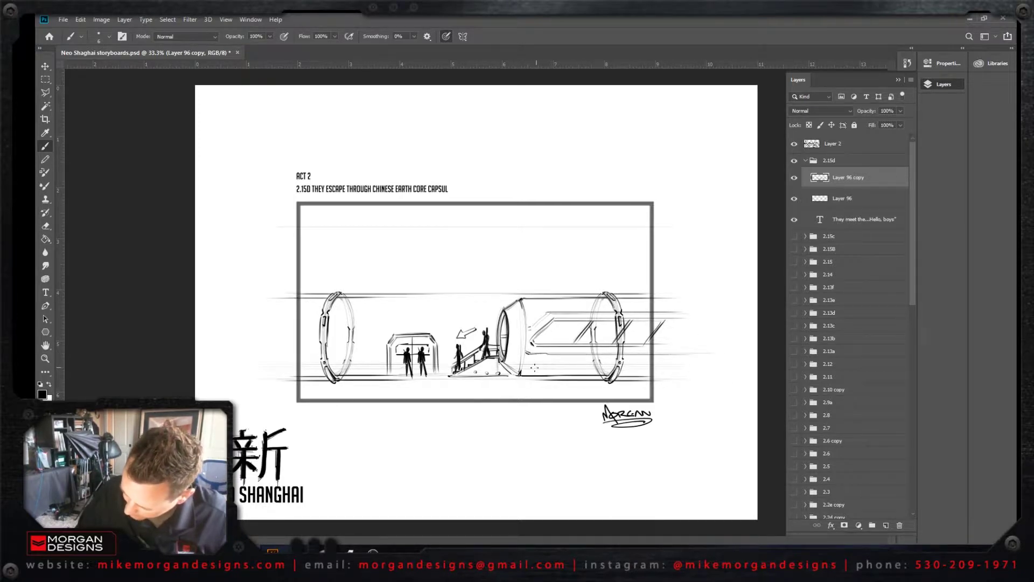
drag(522, 367, 647, 371)
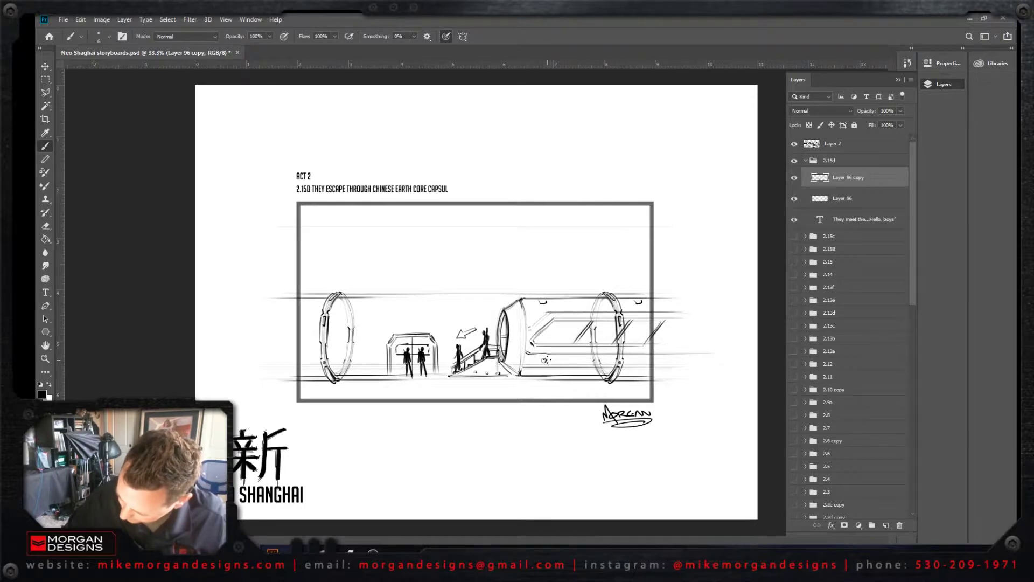
drag(544, 360, 569, 364)
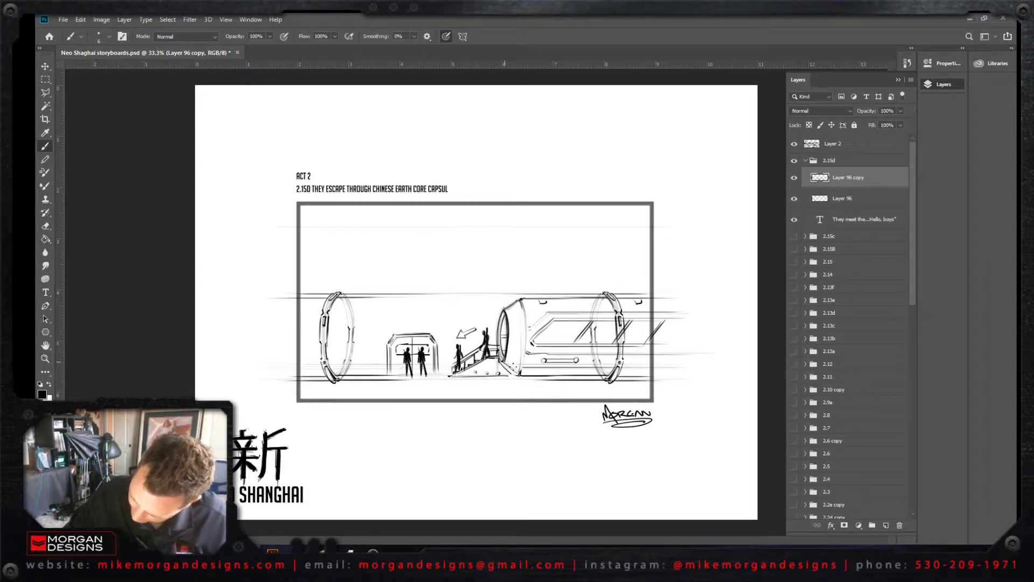
Step: Shade and detail the capsule's front rim, and strengthen the floor line beneath the doorway and staircase
drag(509, 360, 520, 367)
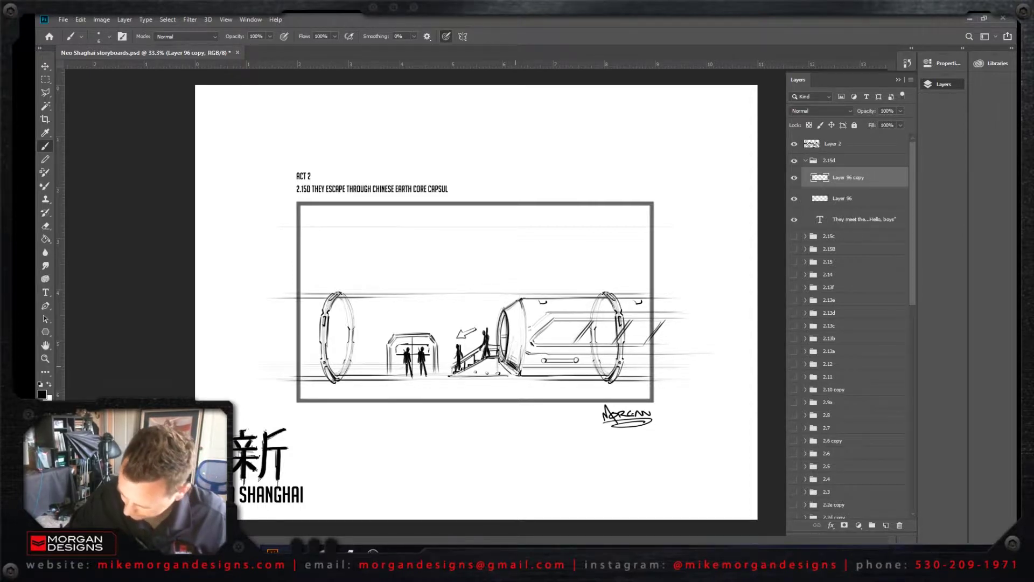
drag(524, 327, 521, 352)
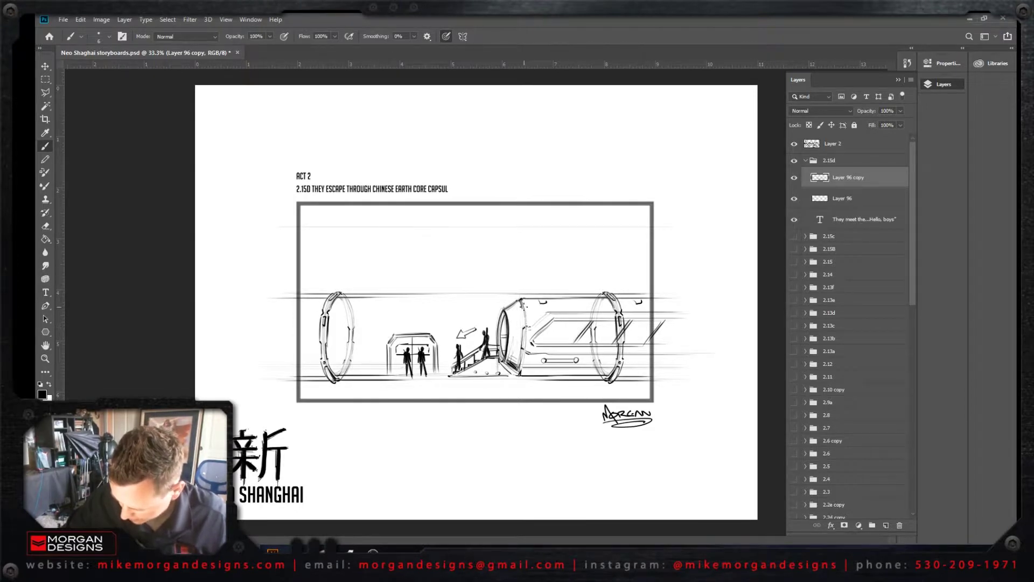
drag(520, 352, 524, 364)
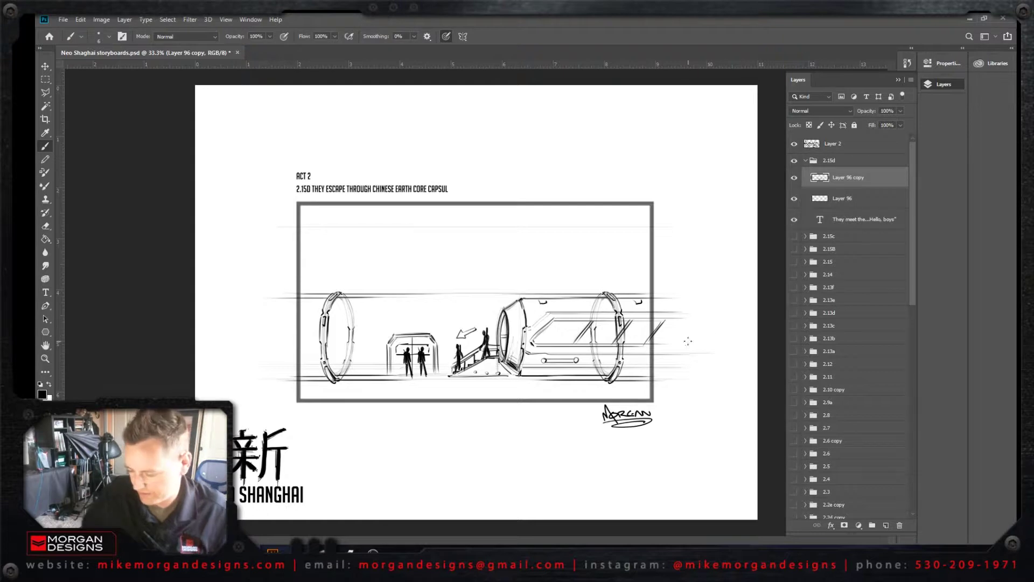
drag(392, 377, 474, 377)
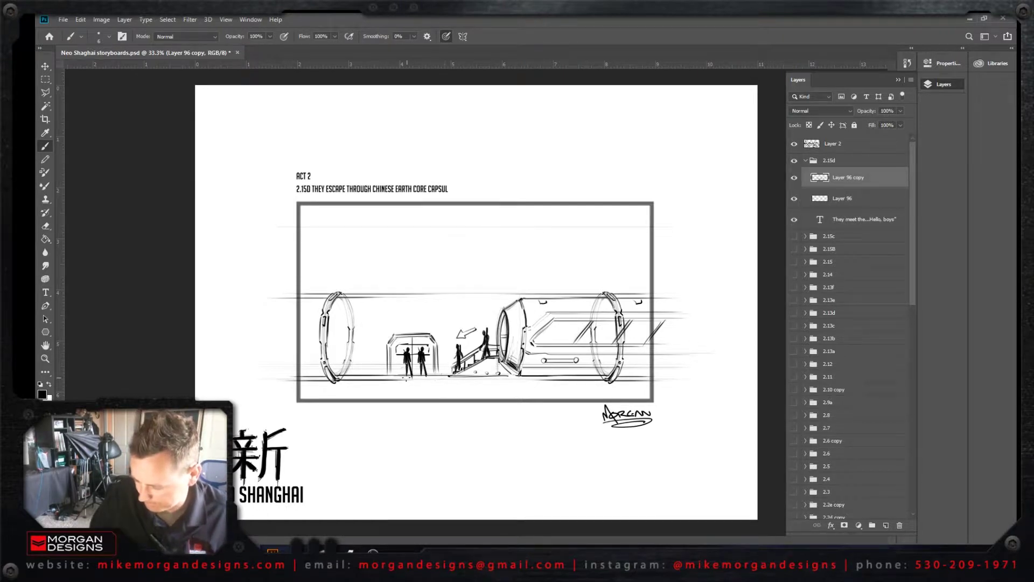
drag(400, 380, 552, 380)
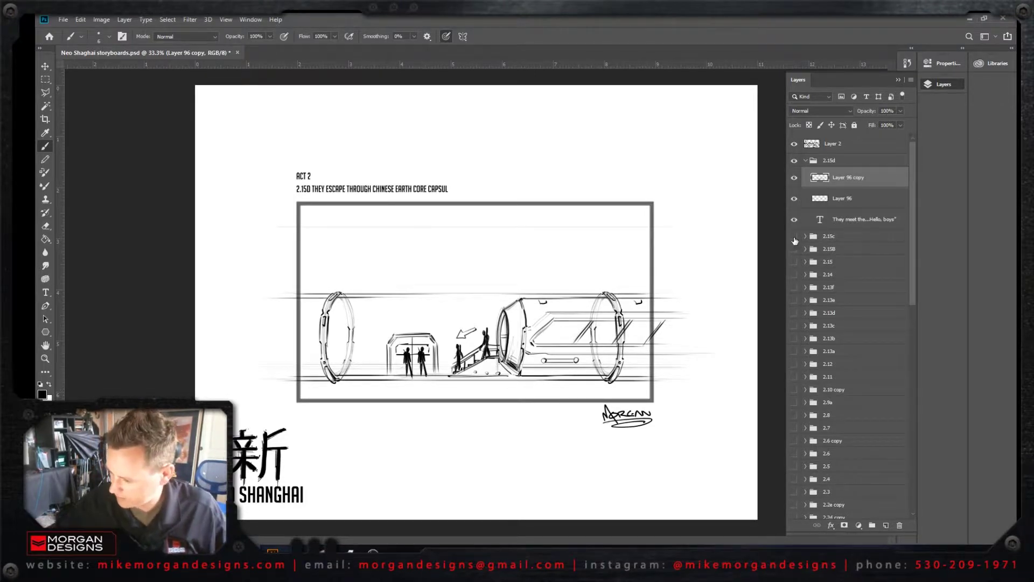
Step: Show the 2.15B group, duplicate its Layer 92, and move the copy to the top of the 2.15d group
click(795, 250)
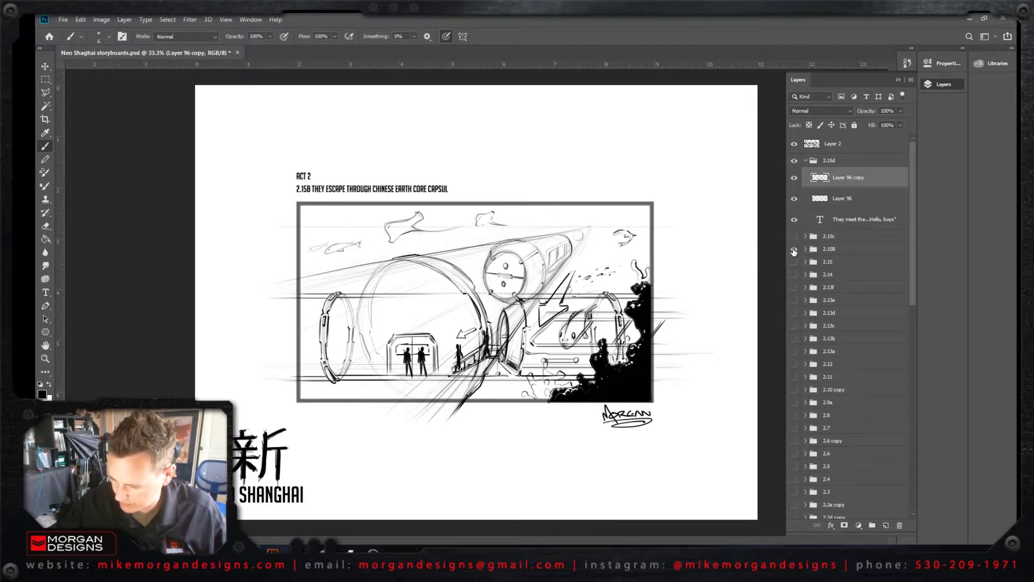
click(805, 249)
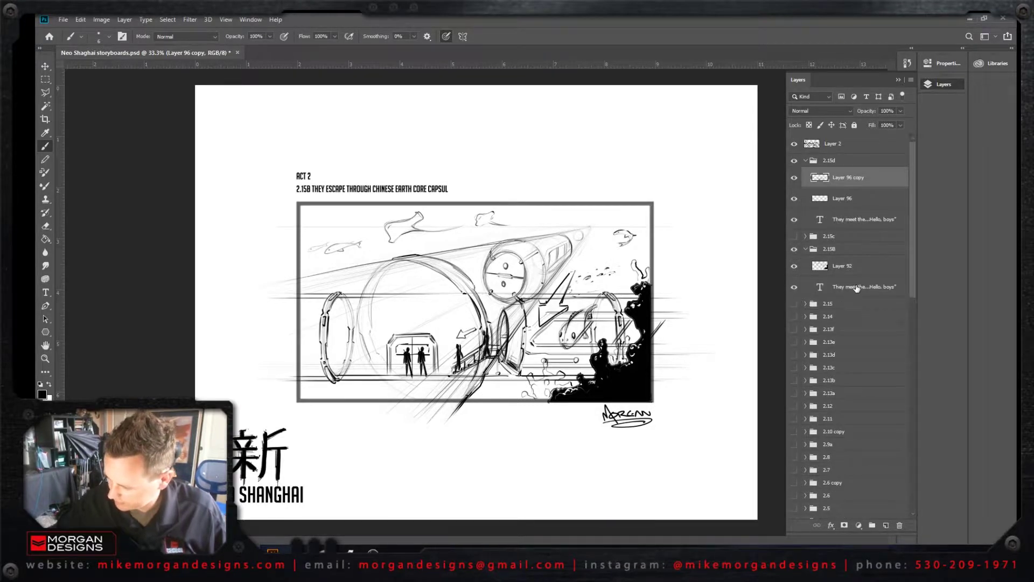
click(850, 268)
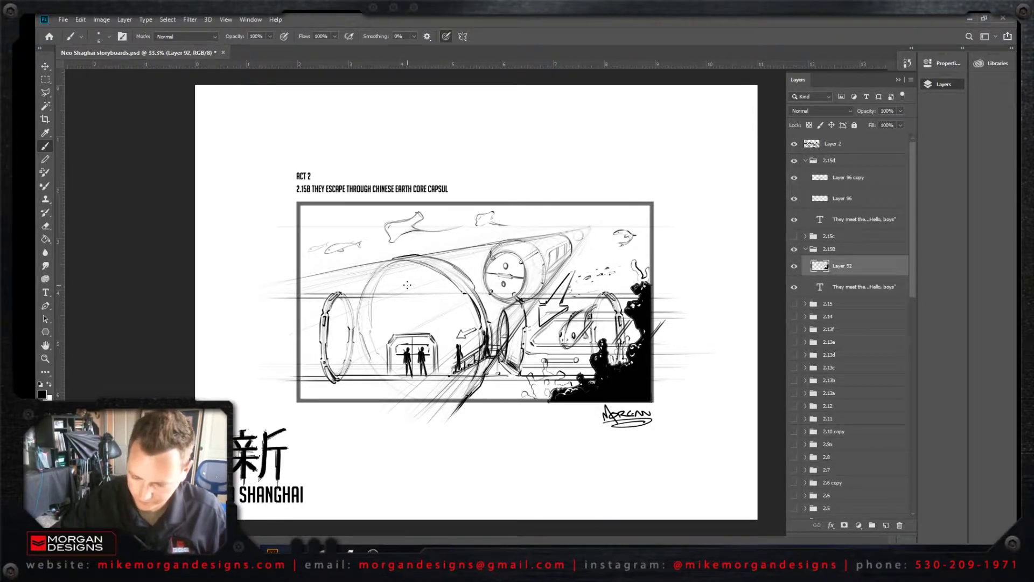
right_click(869, 270)
click(911, 173)
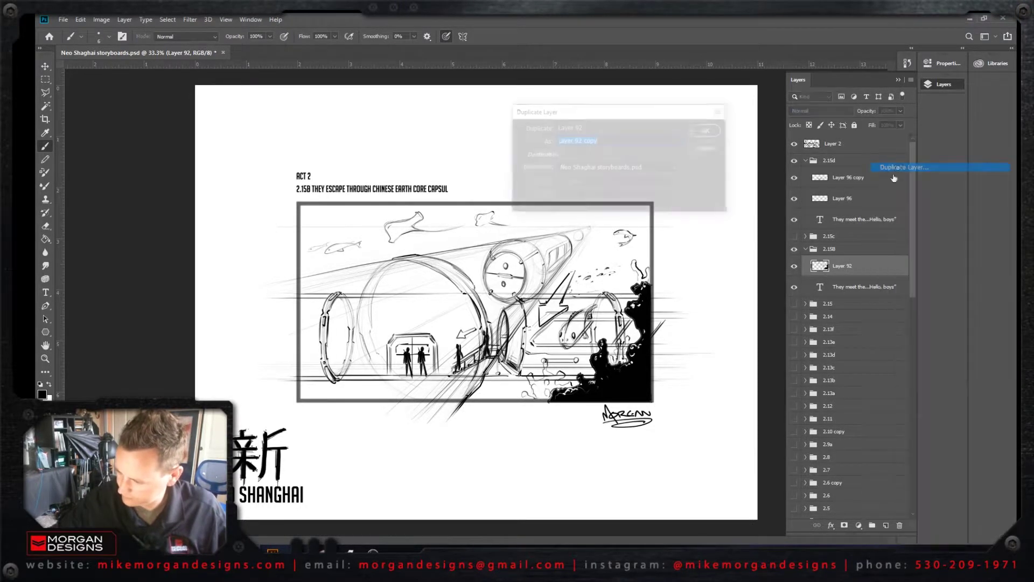
key(Return)
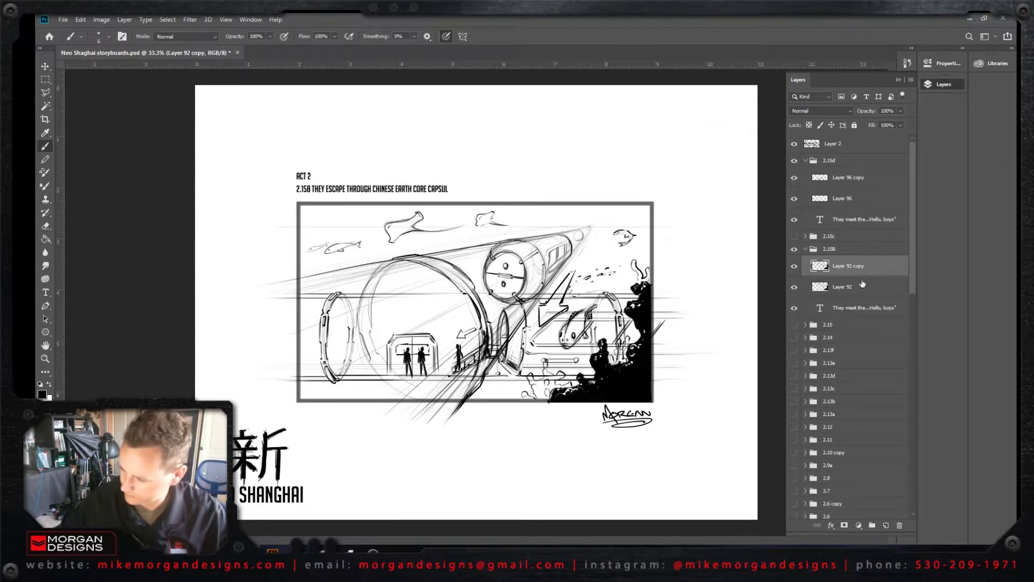
drag(863, 273, 857, 172)
click(807, 270)
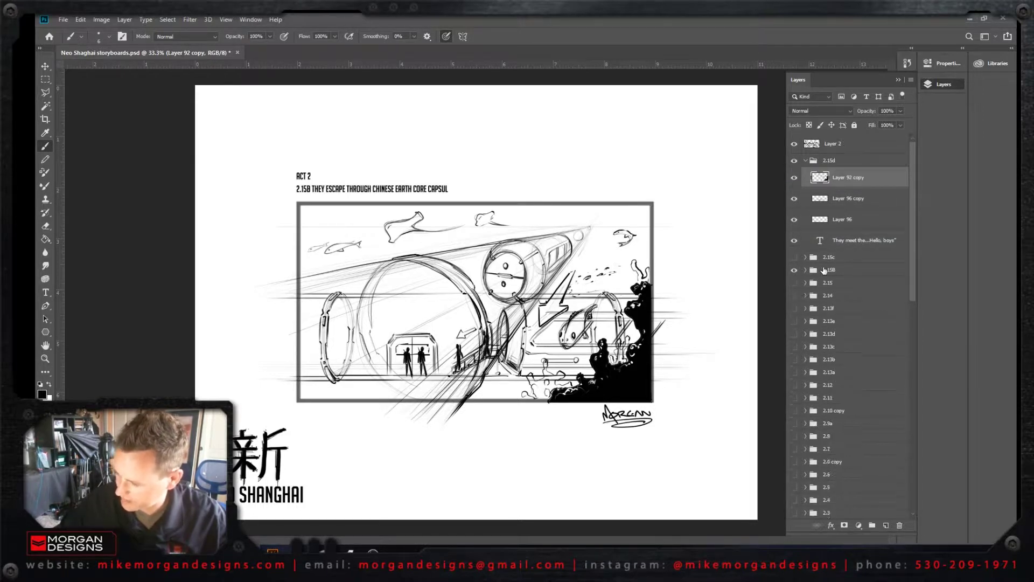
Step: Outline the tunnel and capsule on Layer 92 copy with the Polygonal Lasso and delete them, keeping the surrounding seascape
click(46, 93)
click(463, 422)
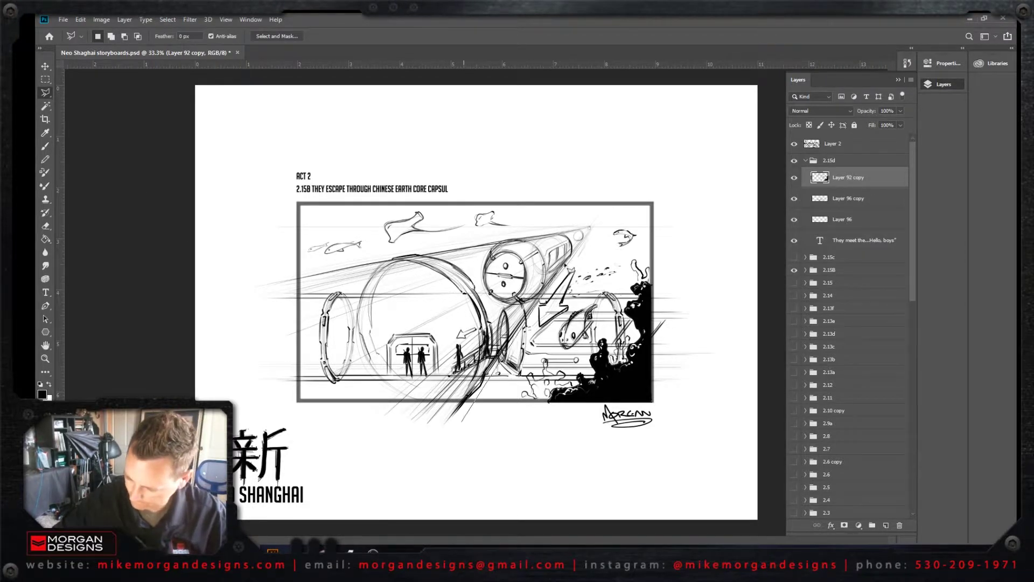
click(536, 322)
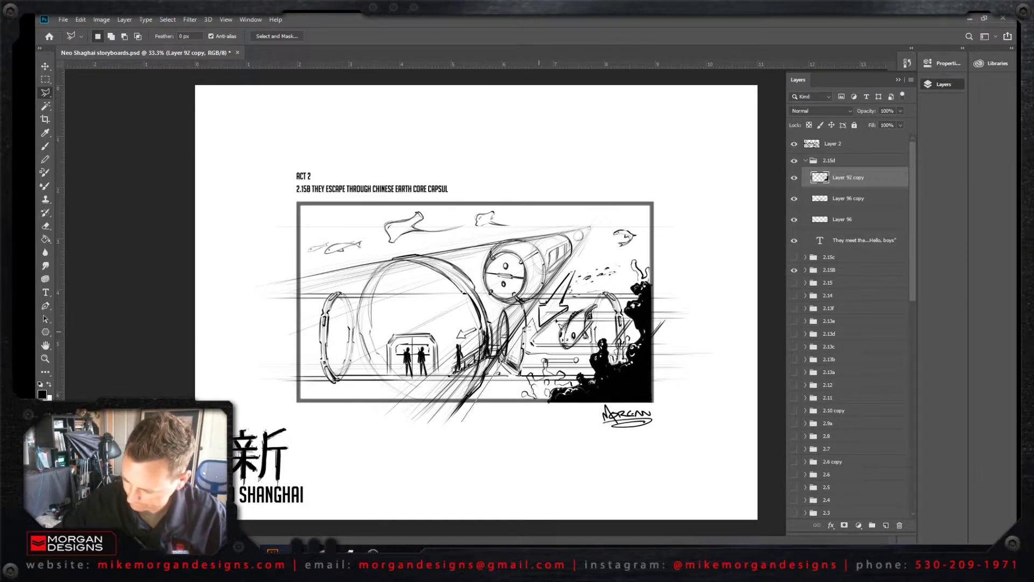
click(572, 306)
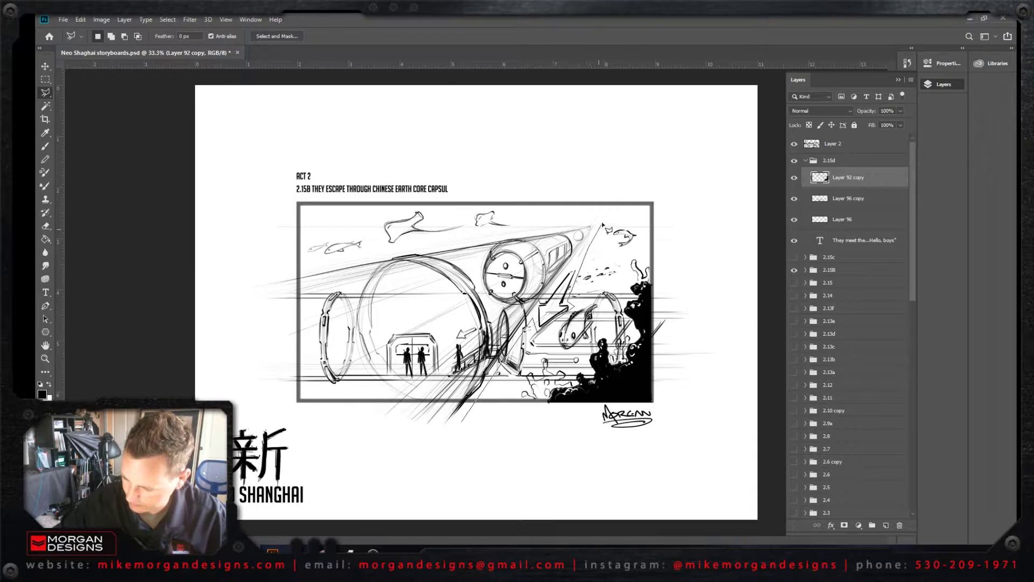
click(604, 220)
click(593, 212)
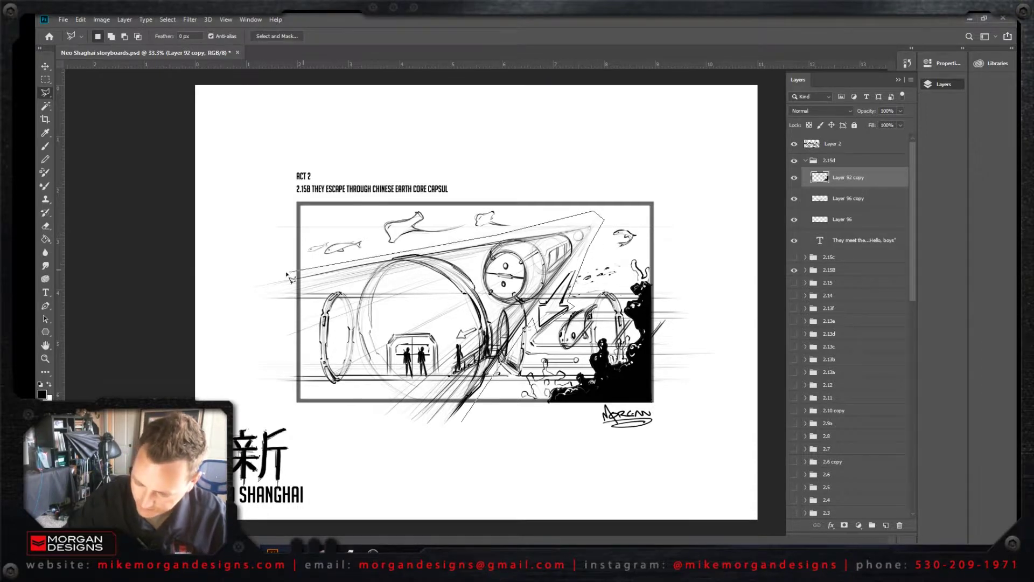
click(264, 276)
click(216, 293)
click(239, 403)
click(286, 431)
click(410, 452)
click(466, 427)
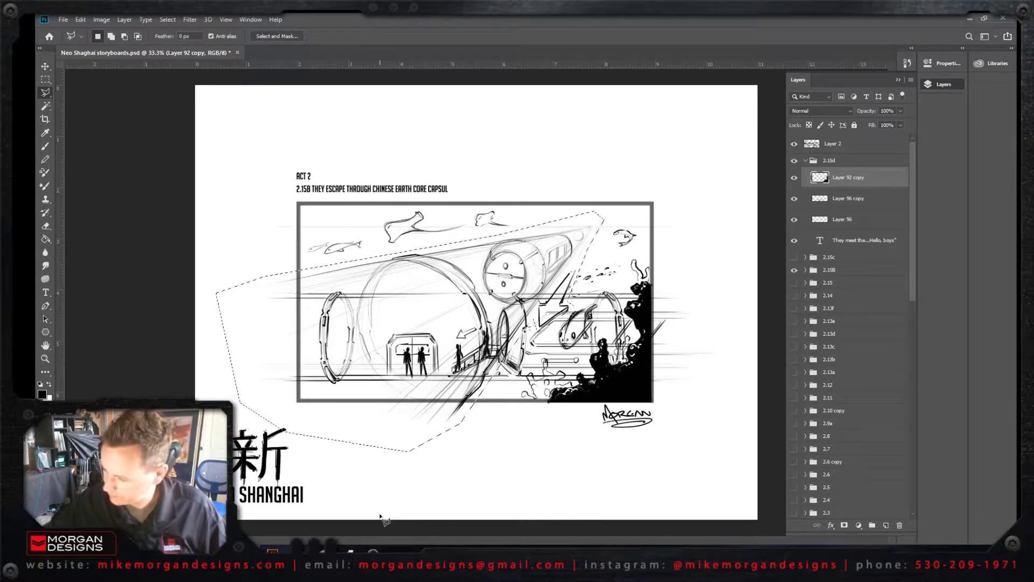
Step: Check the drawing with Layer 96 copy toggled off and on, then hide the 2.15B group and clear the selection
click(795, 200)
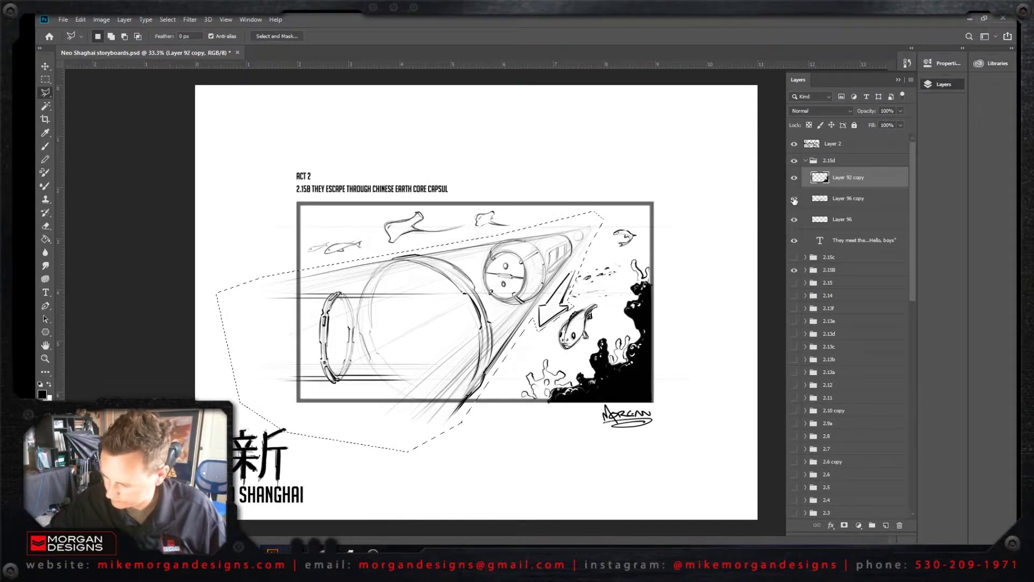
click(794, 200)
click(795, 269)
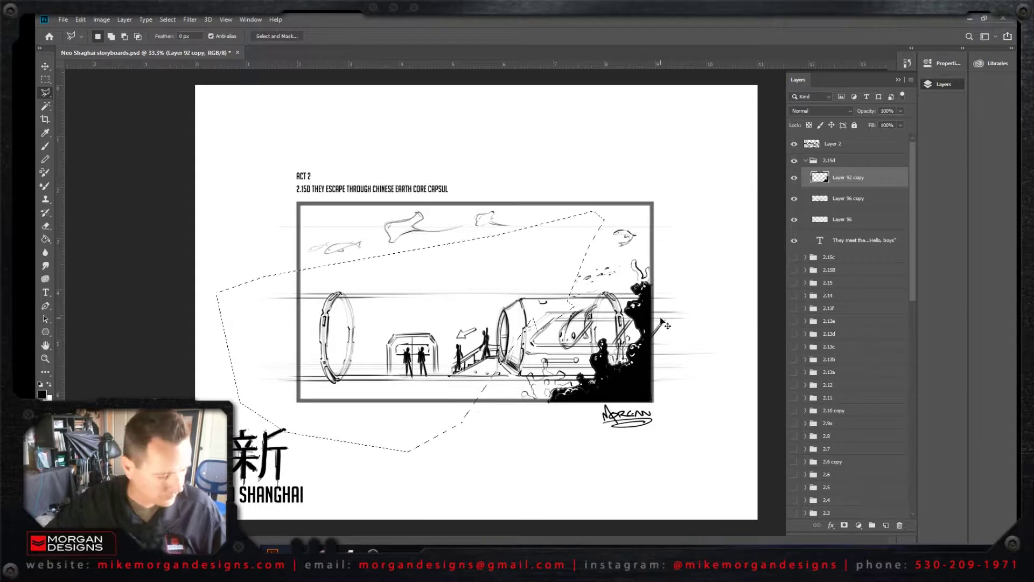
key(ctrl+d)
Step: Nudge the seascape on Layer 92 copy slightly and erase the part of the black reef that covers the tunnel
key(v)
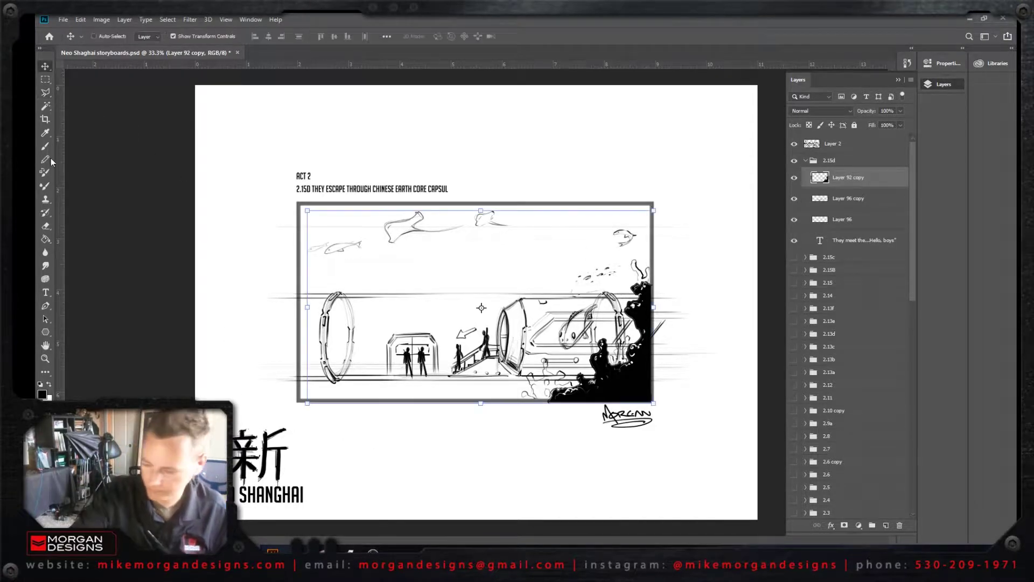
mouse_move(622, 399)
mouse_down()
mouse_move(641, 408)
mouse_move(631, 390)
mouse_up()
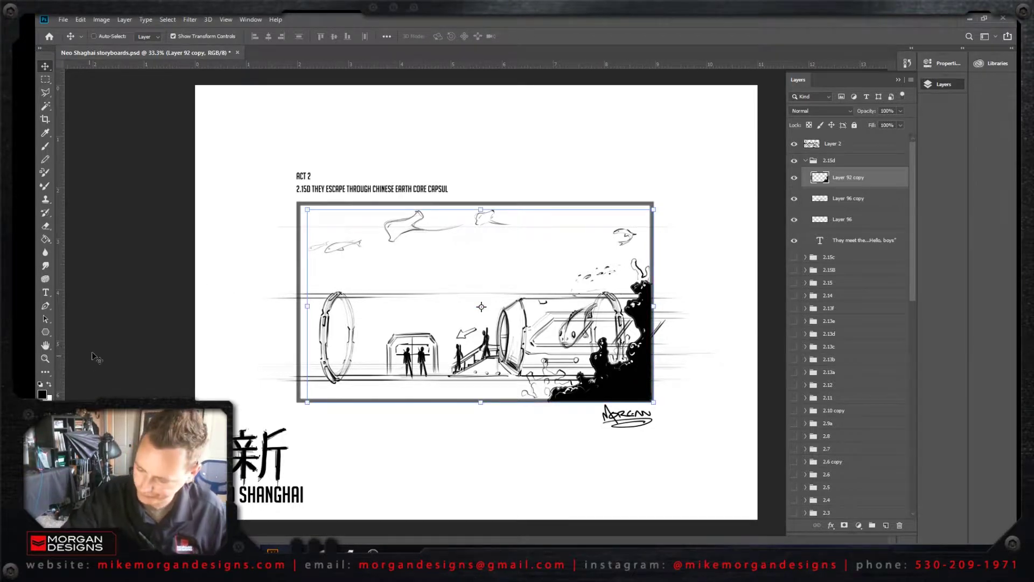
click(46, 227)
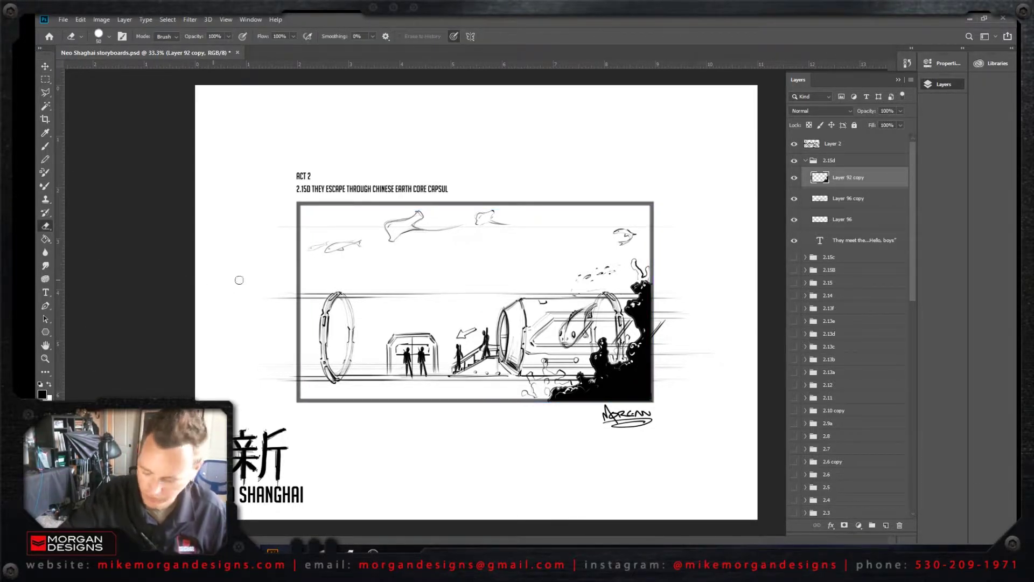
mouse_move(626, 350)
mouse_down()
mouse_move(649, 341)
mouse_move(650, 369)
mouse_move(634, 366)
mouse_move(645, 376)
mouse_move(632, 382)
mouse_move(659, 321)
mouse_move(637, 332)
mouse_up()
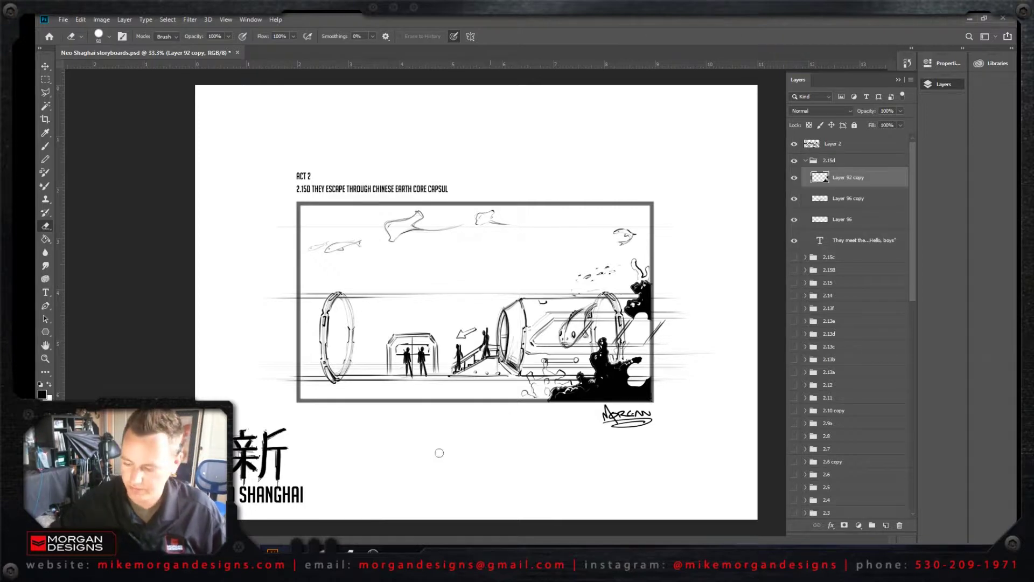
Step: Flip the Layer 92 copy seascape horizontally and move it so the reef meets the panel's left border
click(85, 21)
mouse_move(161, 253)
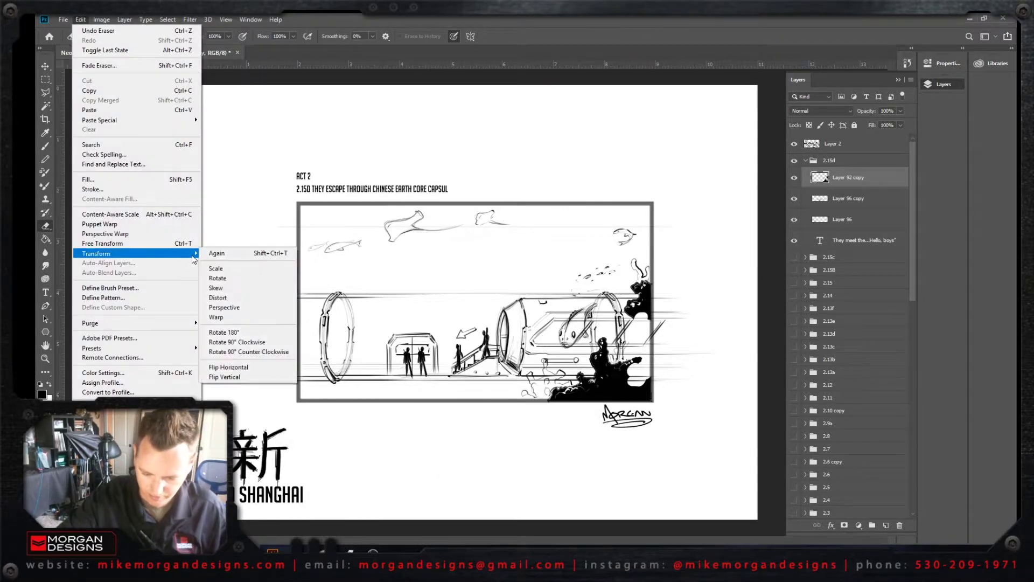
click(245, 370)
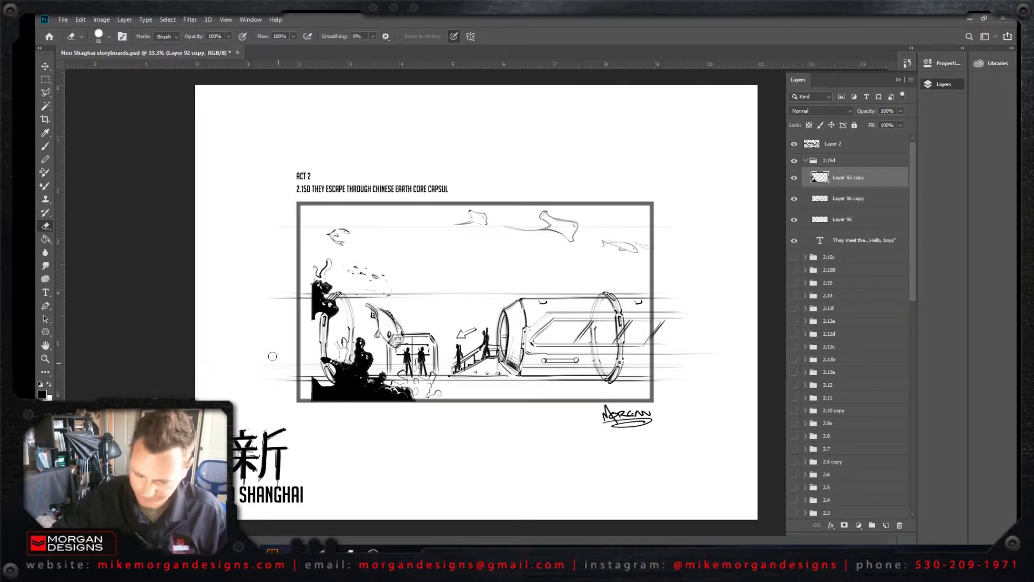
key(v)
drag(361, 388, 347, 388)
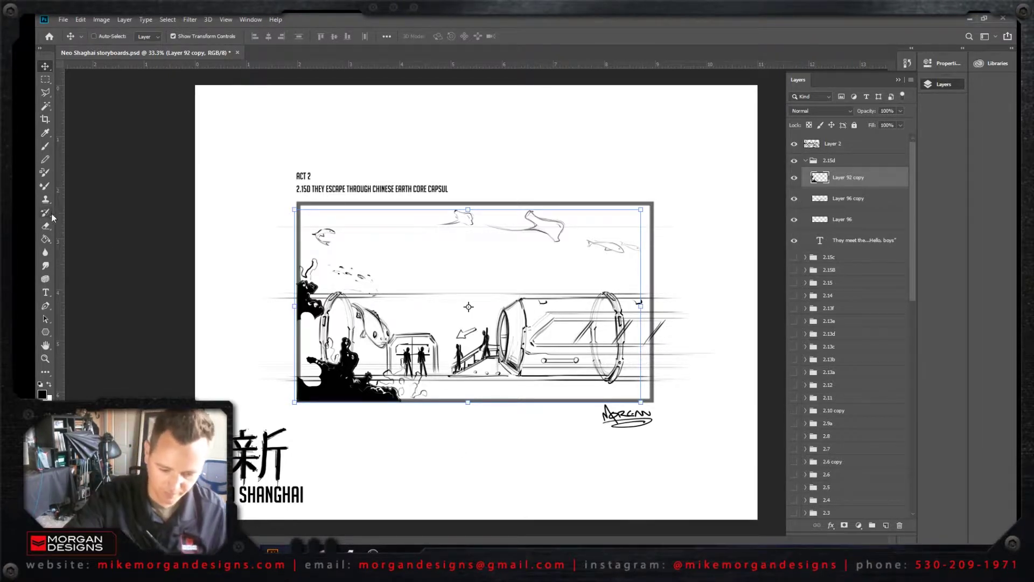
Step: Lasso the large fish overlapping the tunnel, move it into the open water above the tunnel, and clear the selection
key(l)
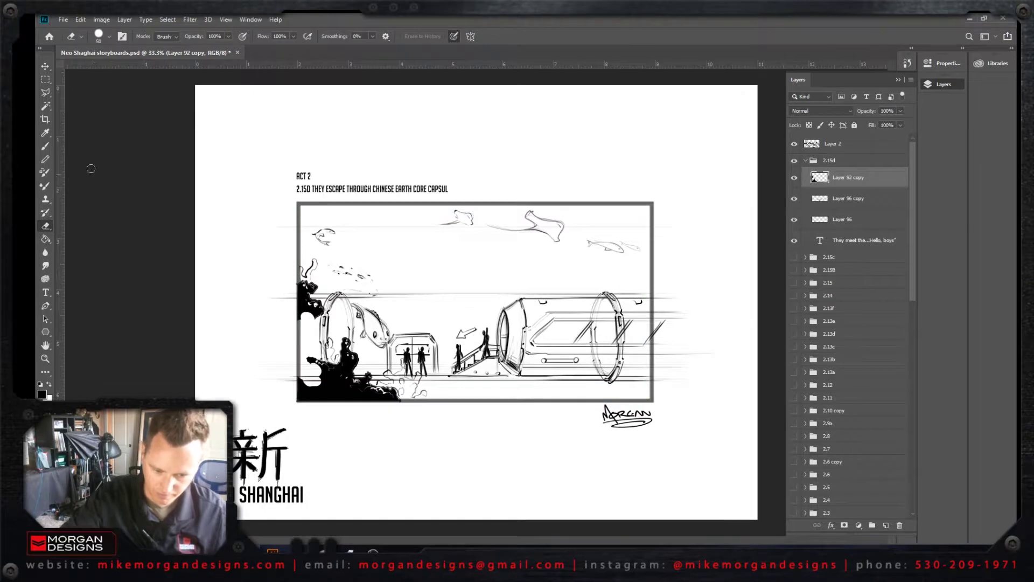
right_click(46, 93)
click(86, 93)
mouse_move(366, 350)
mouse_down()
mouse_move(351, 328)
mouse_move(403, 330)
mouse_move(399, 344)
mouse_move(431, 272)
mouse_move(419, 277)
mouse_move(425, 332)
mouse_move(416, 274)
mouse_up()
key(v)
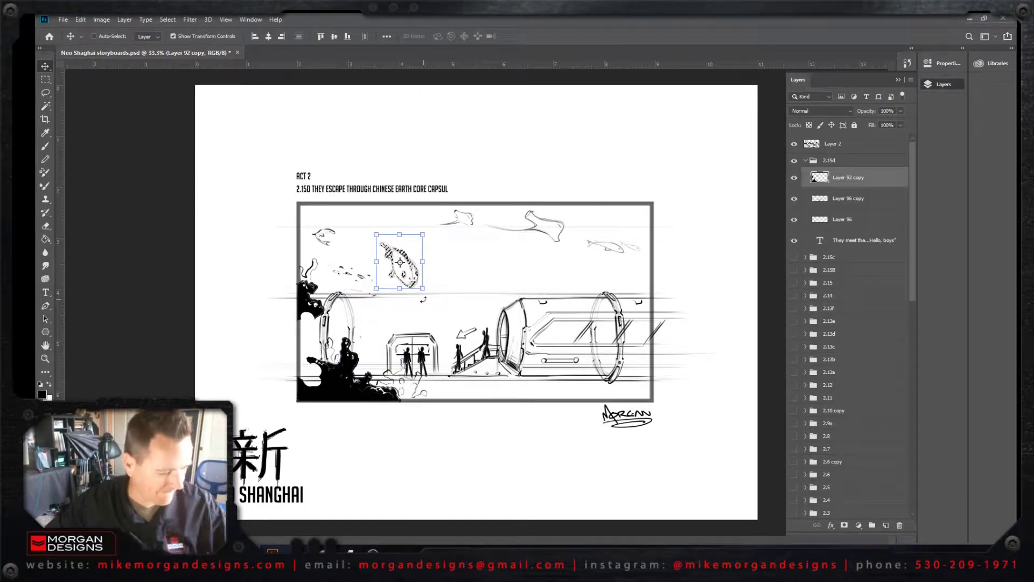
key(ctrl+d)
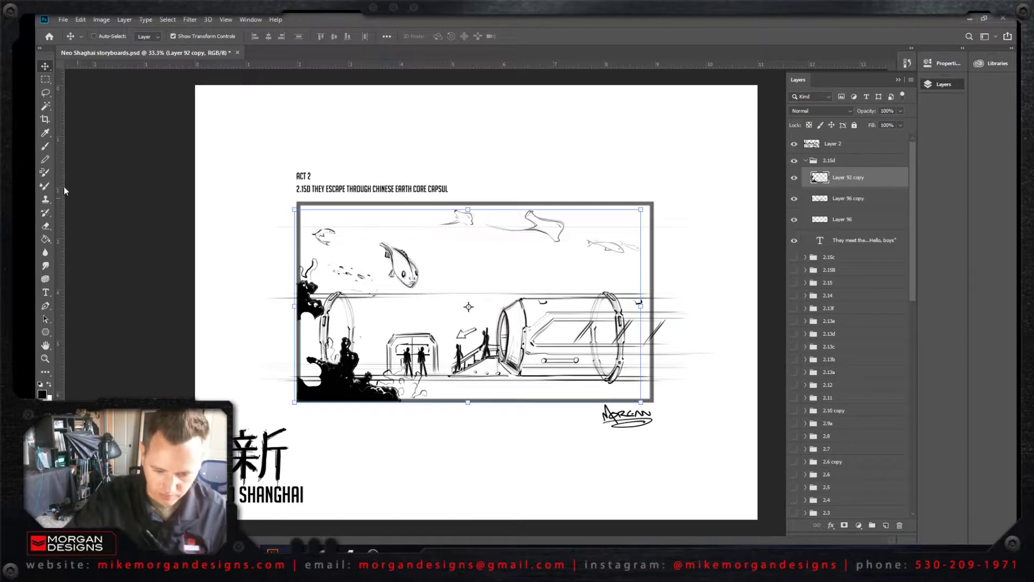
Step: Draw a large shark swimming across the tunnel's upper edge above the doorway, with fins, dark tail and body shading
key(b)
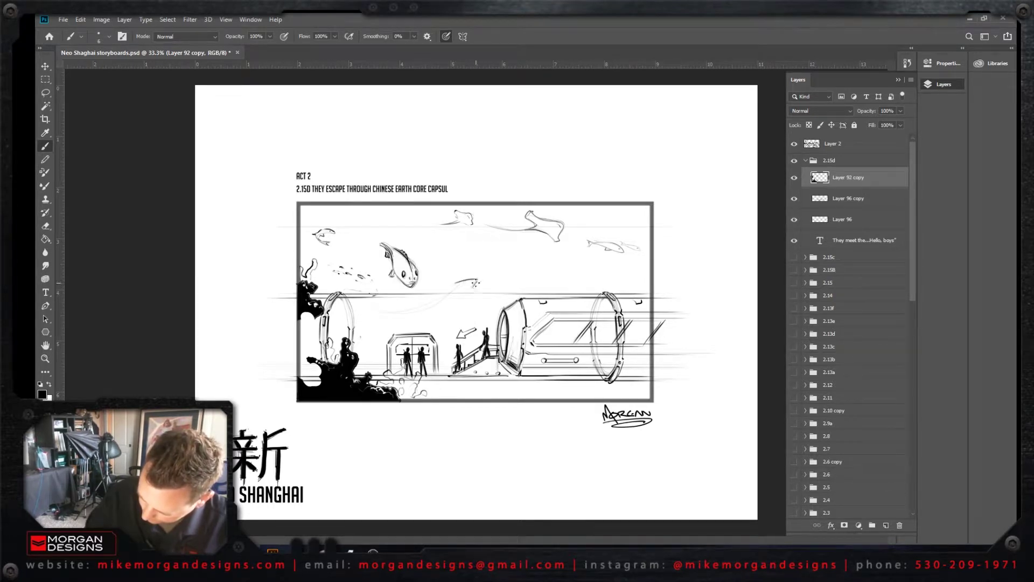
mouse_move(376, 312)
mouse_down()
mouse_move(457, 303)
mouse_move(409, 308)
mouse_move(426, 304)
mouse_up()
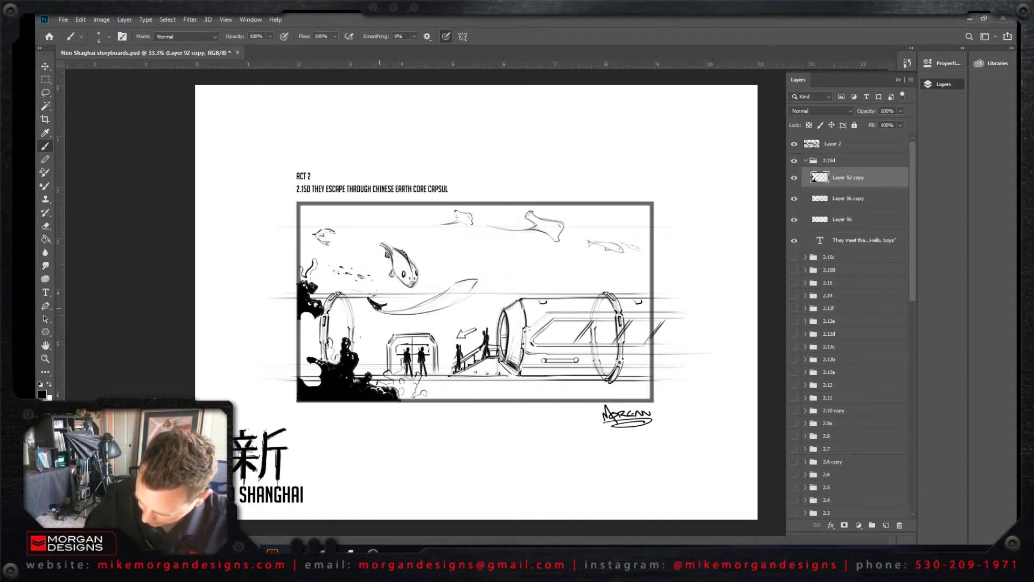
drag(377, 311, 401, 317)
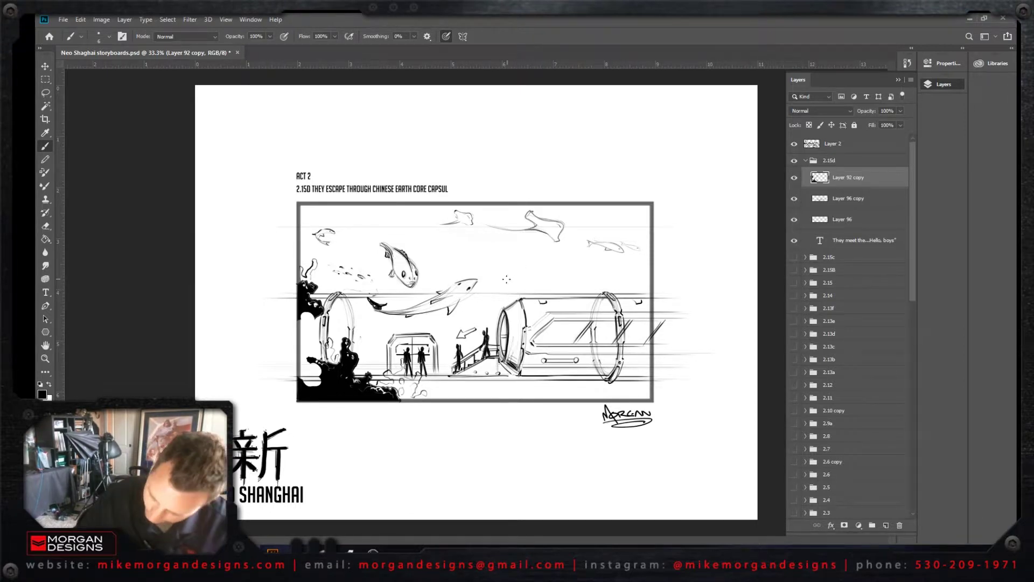
drag(468, 286, 474, 285)
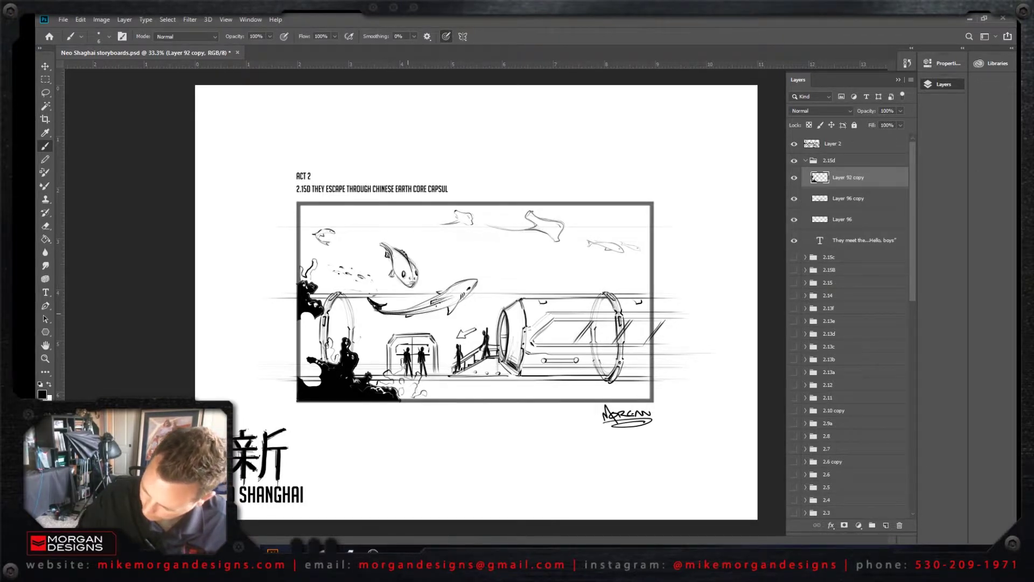
drag(416, 310, 466, 285)
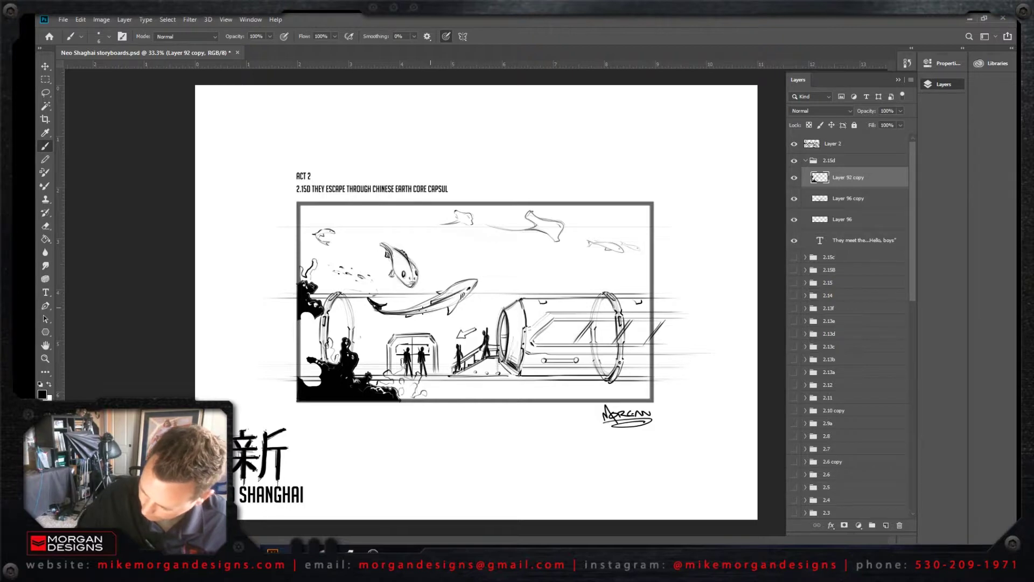
mouse_move(413, 313)
mouse_down()
mouse_move(459, 297)
mouse_move(449, 306)
mouse_up()
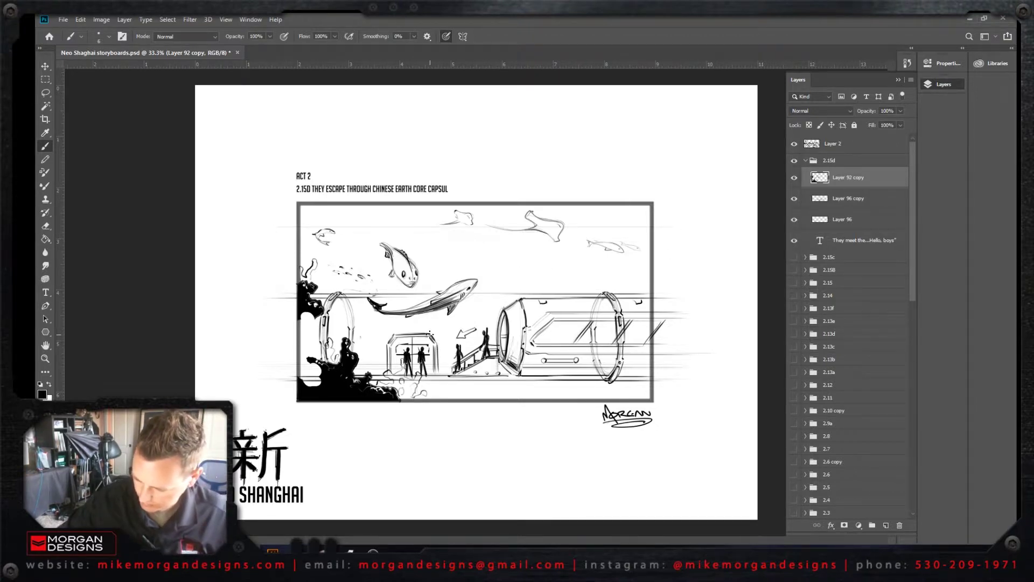
drag(430, 332, 430, 199)
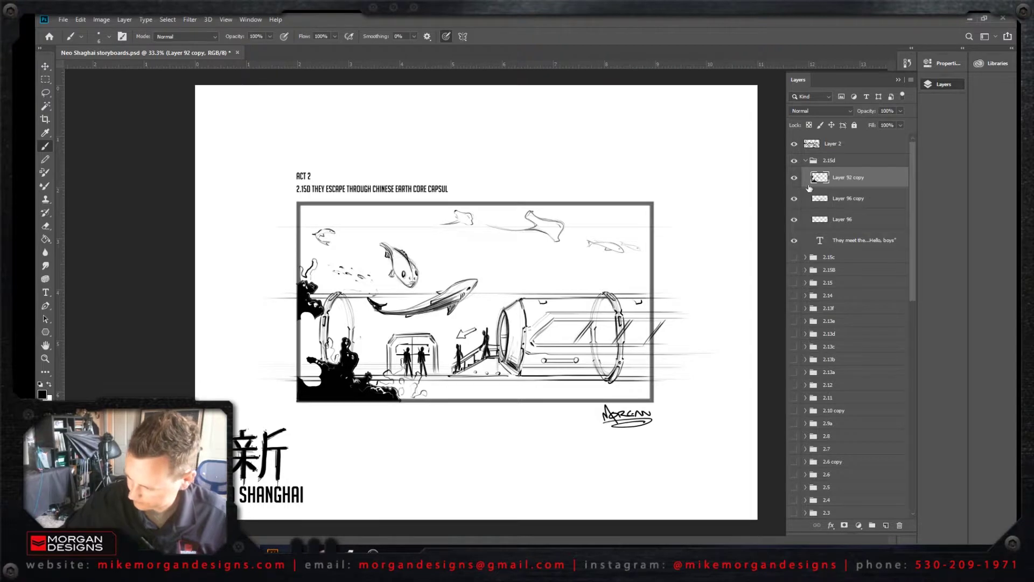
click(794, 178)
click(794, 178)
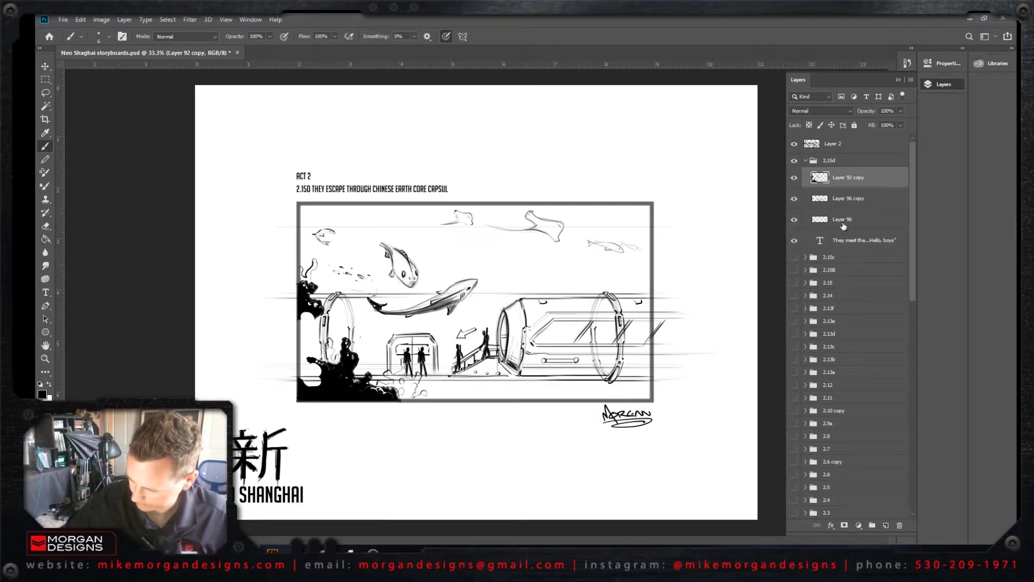
Step: On Layer 96 copy, draw a vertical shaft of straight lines rising from the doorway past the panel's top, with segmented cross bands
key(alt+bracketleft)
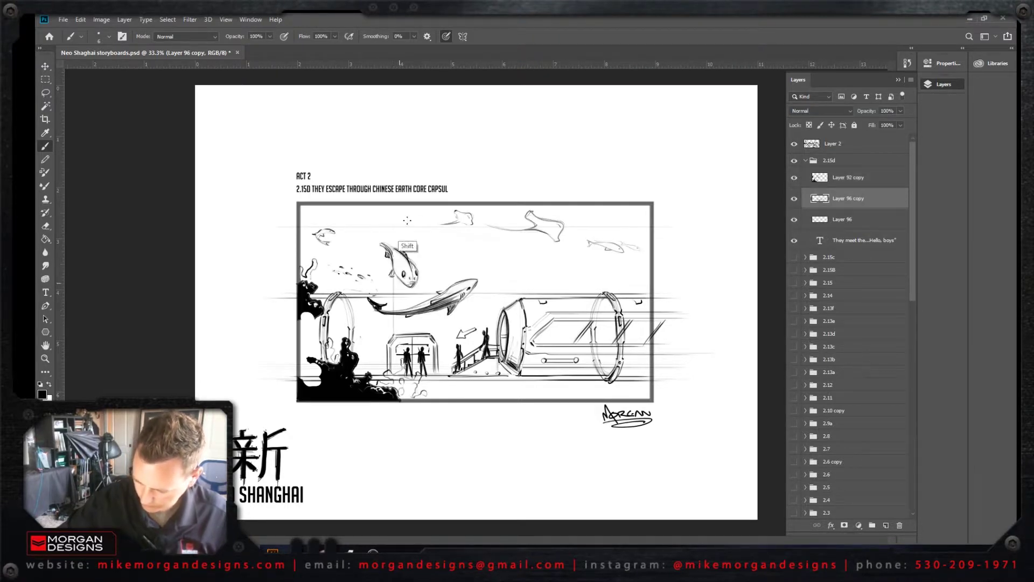
drag(430, 333, 431, 191)
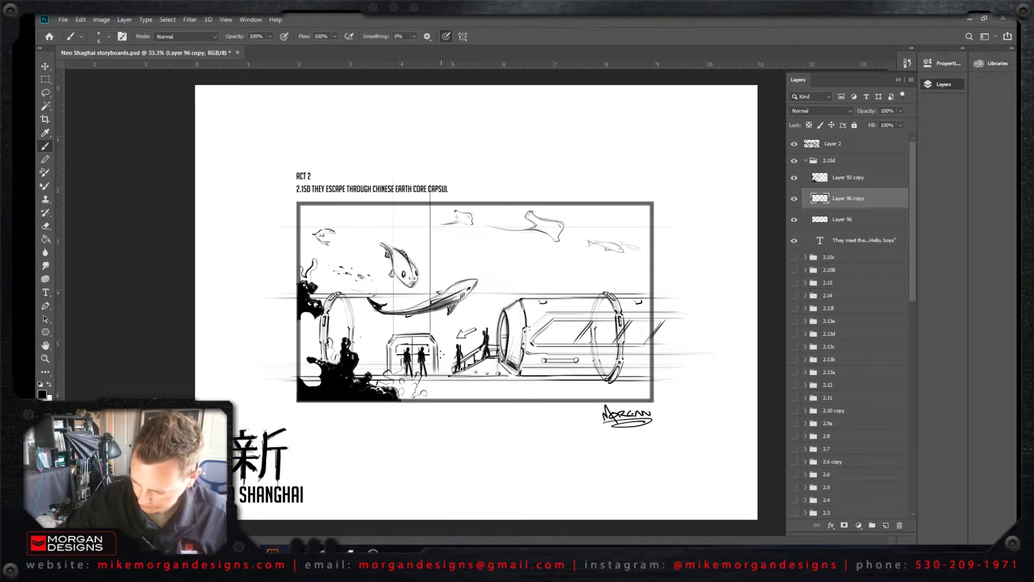
drag(440, 341, 439, 179)
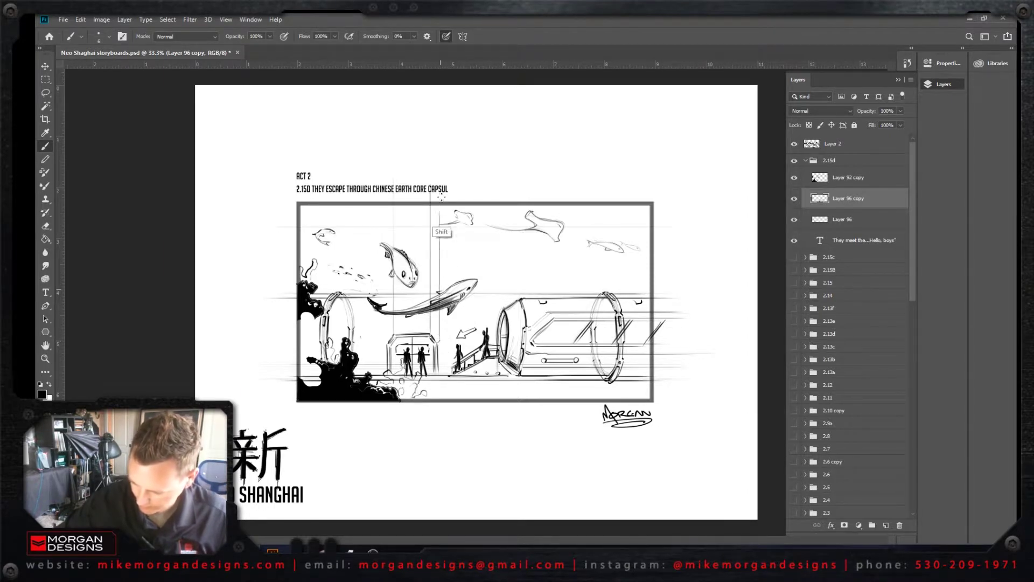
drag(385, 338, 384, 179)
drag(383, 399, 384, 159)
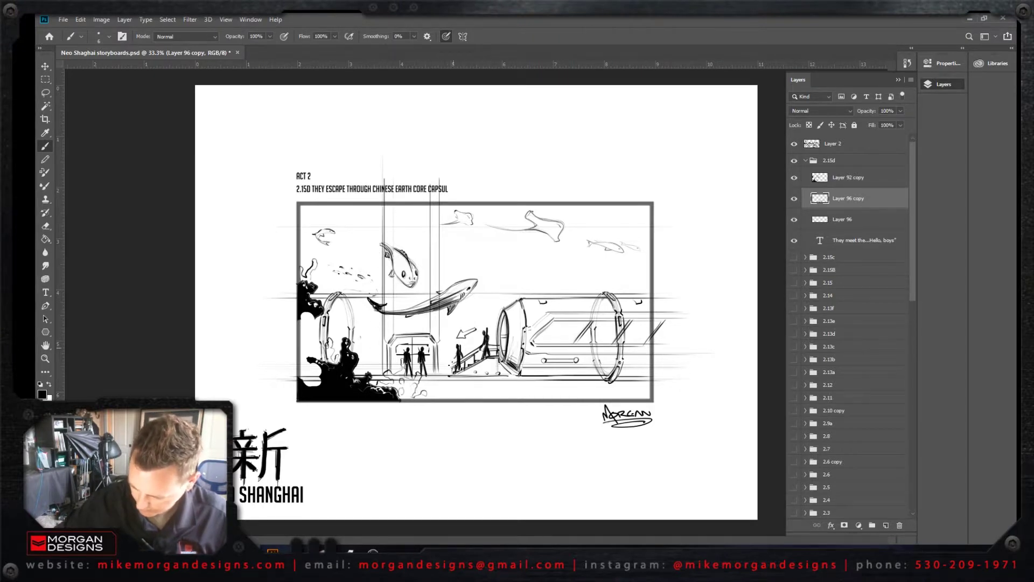
drag(441, 372, 441, 128)
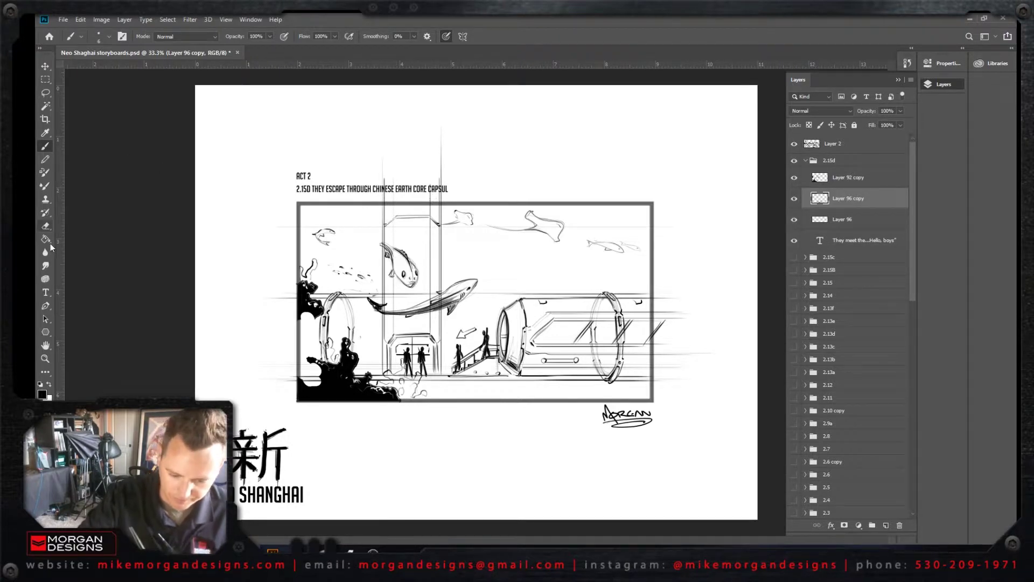
click(46, 199)
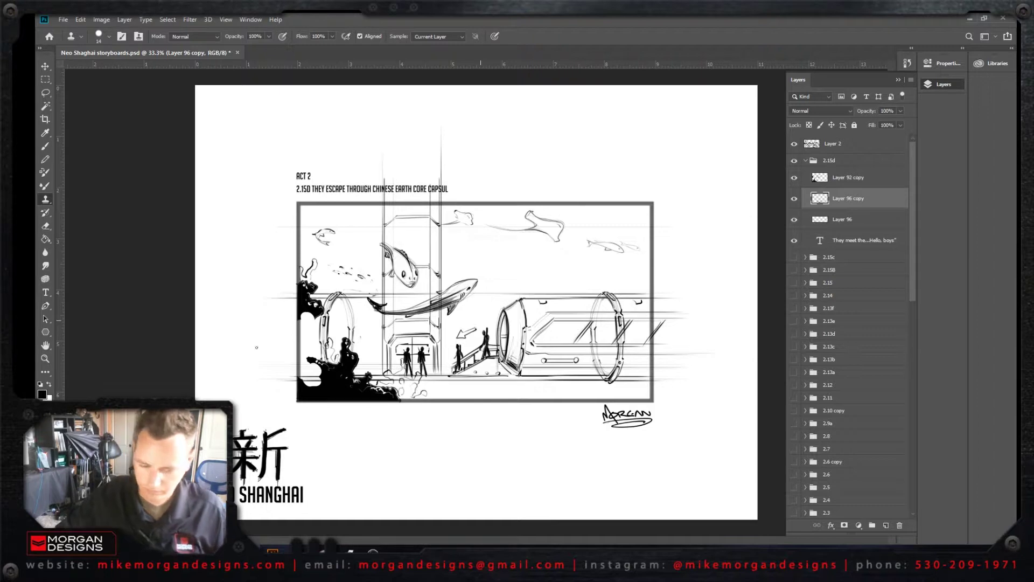
click(45, 145)
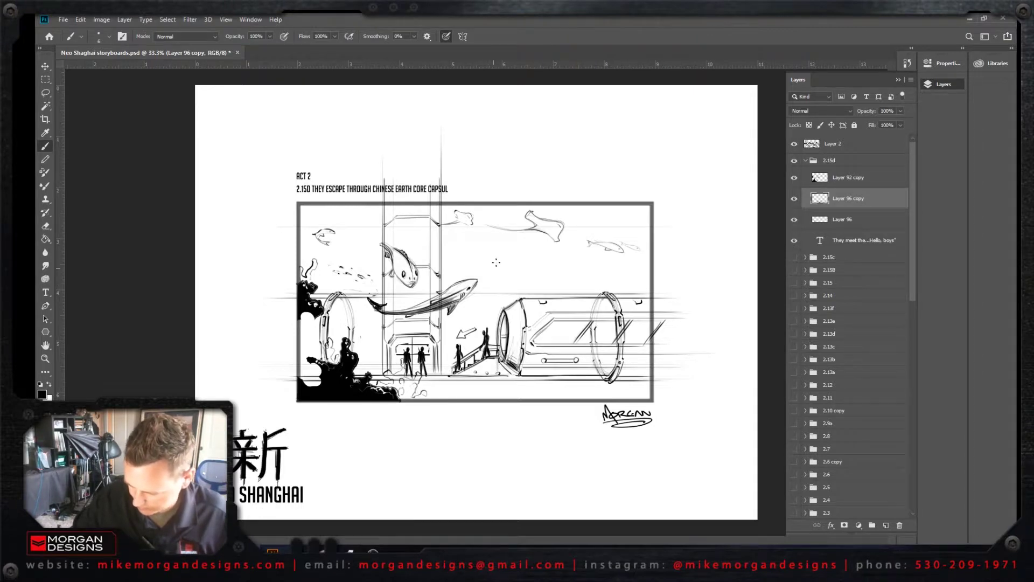
Step: Sketch faceted rock walls on both sides of the shaft above the tunnel, and erase the shaft lines crossing the caption
mouse_move(496, 262)
mouse_down()
mouse_move(522, 247)
mouse_move(518, 259)
mouse_move(521, 247)
mouse_move(511, 291)
mouse_move(506, 283)
mouse_up()
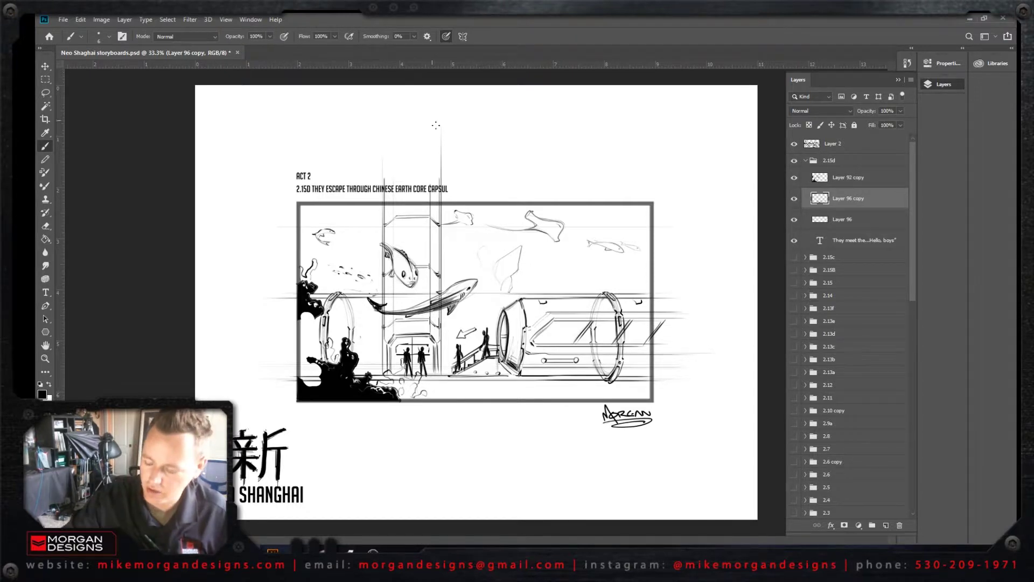
mouse_move(488, 245)
mouse_down()
mouse_move(521, 243)
mouse_move(508, 251)
mouse_move(522, 239)
mouse_move(510, 290)
mouse_up()
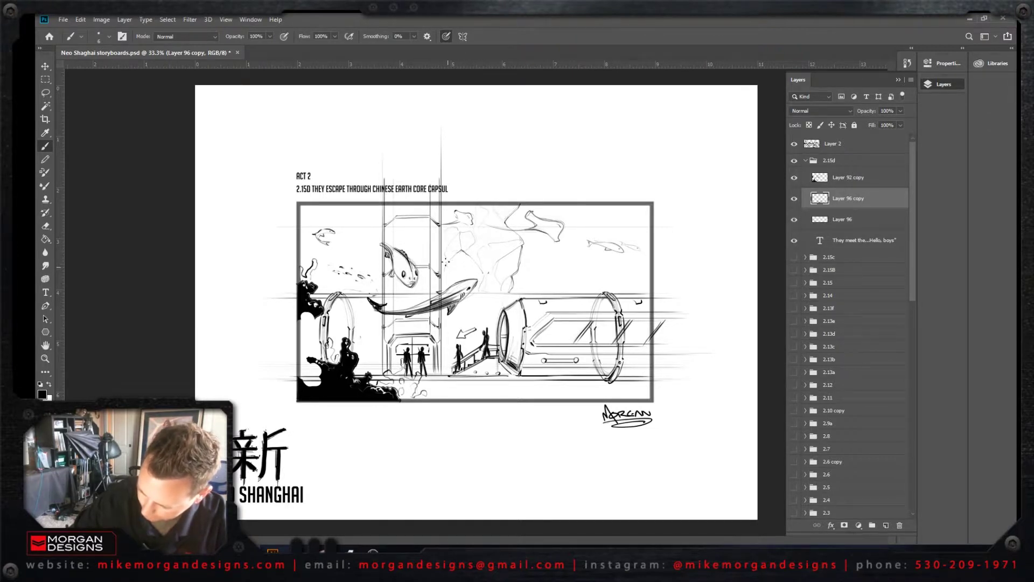
mouse_move(345, 247)
mouse_down()
mouse_move(362, 222)
mouse_move(379, 228)
mouse_up()
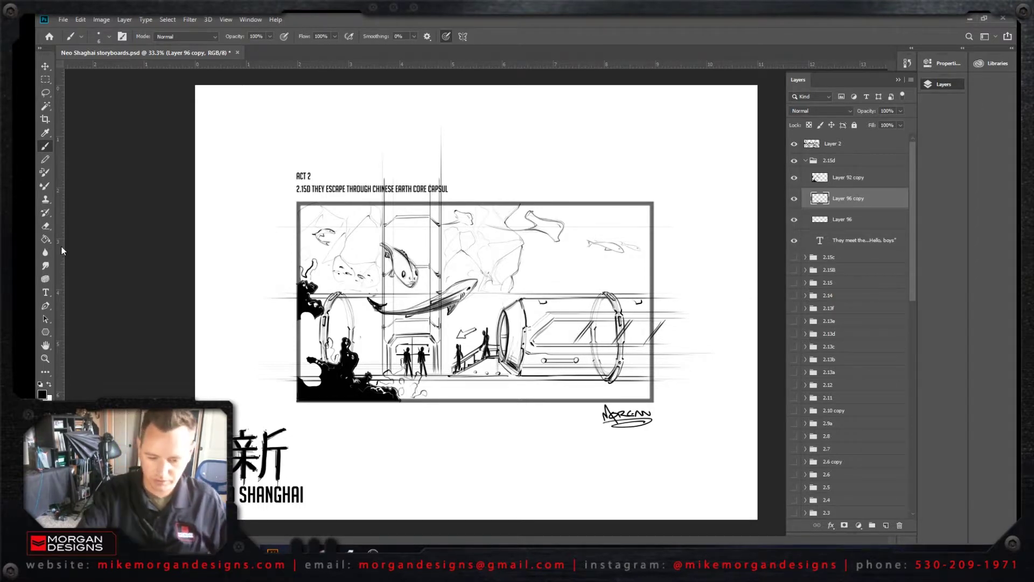
click(47, 227)
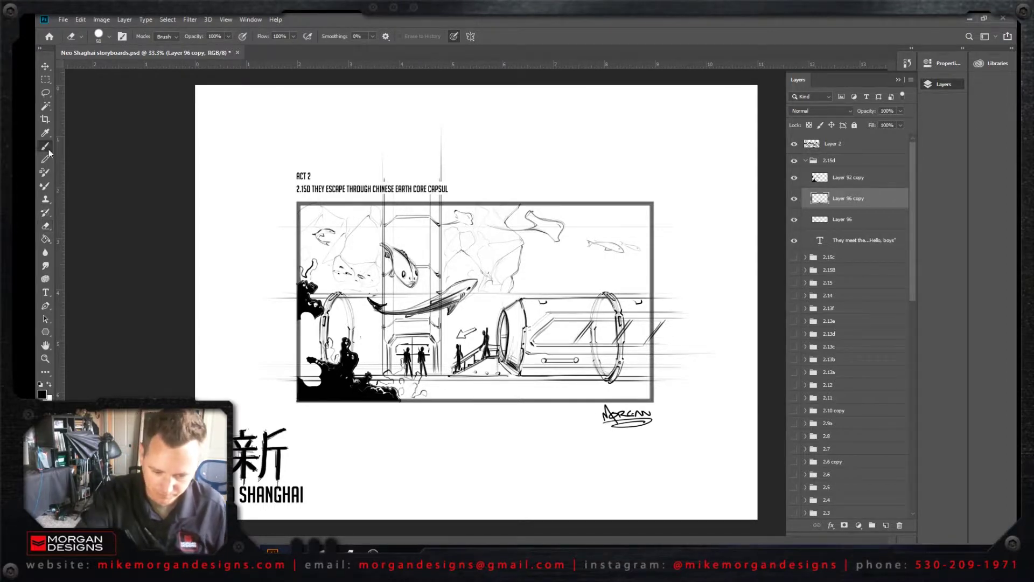
Step: Draw three jellyfish of different sizes with trailing tentacles in the open water above the capsule
key(b)
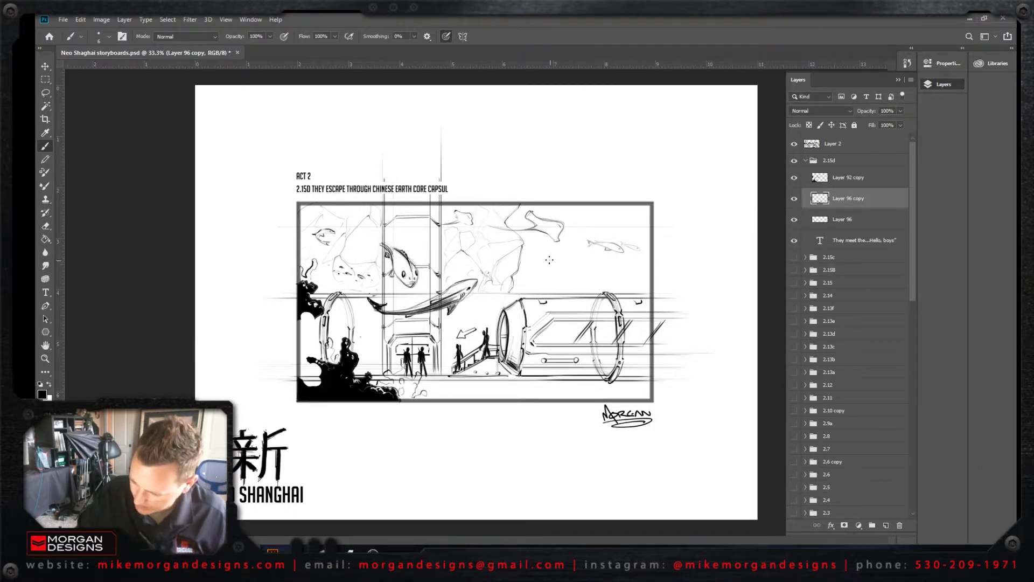
drag(548, 263, 562, 259)
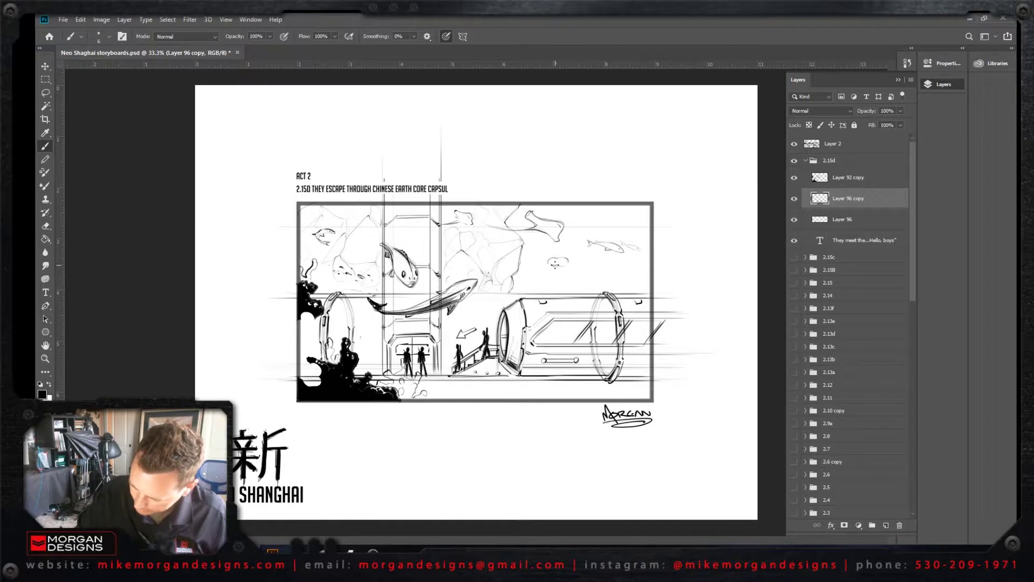
mouse_move(559, 274)
mouse_down()
mouse_move(608, 289)
mouse_move(559, 270)
mouse_move(599, 286)
mouse_up()
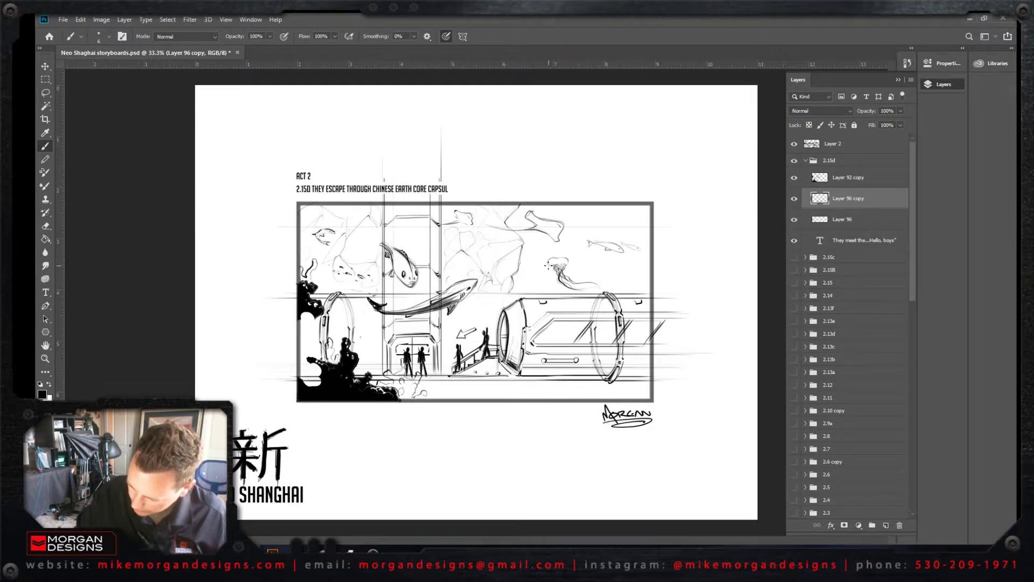
drag(560, 261, 566, 263)
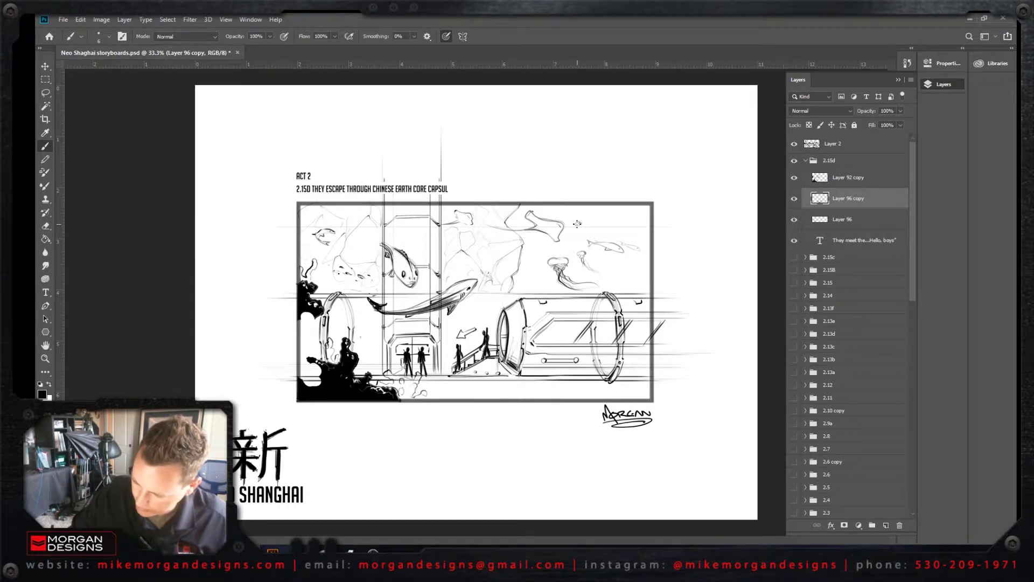
drag(575, 226, 581, 233)
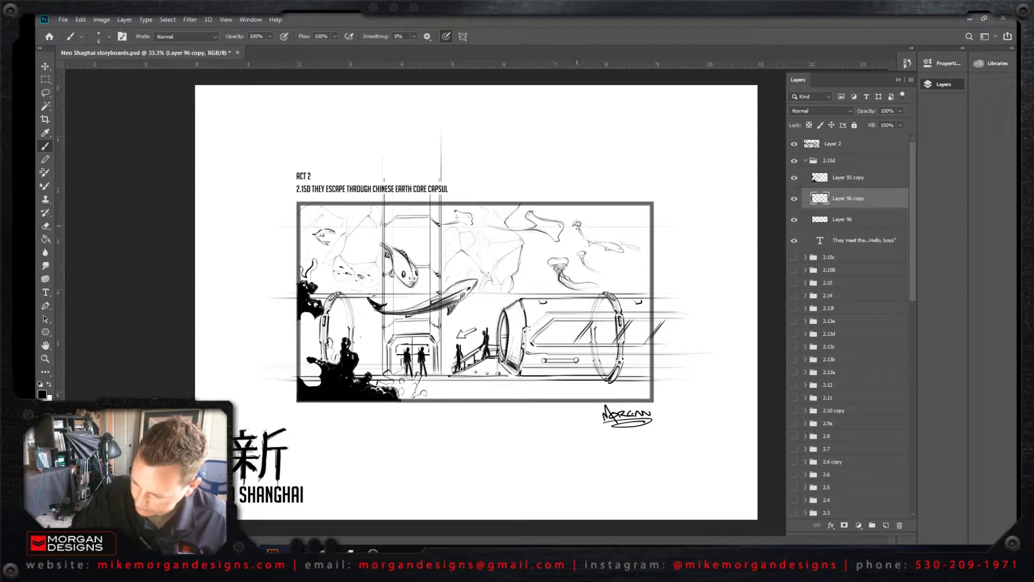
drag(575, 223, 585, 244)
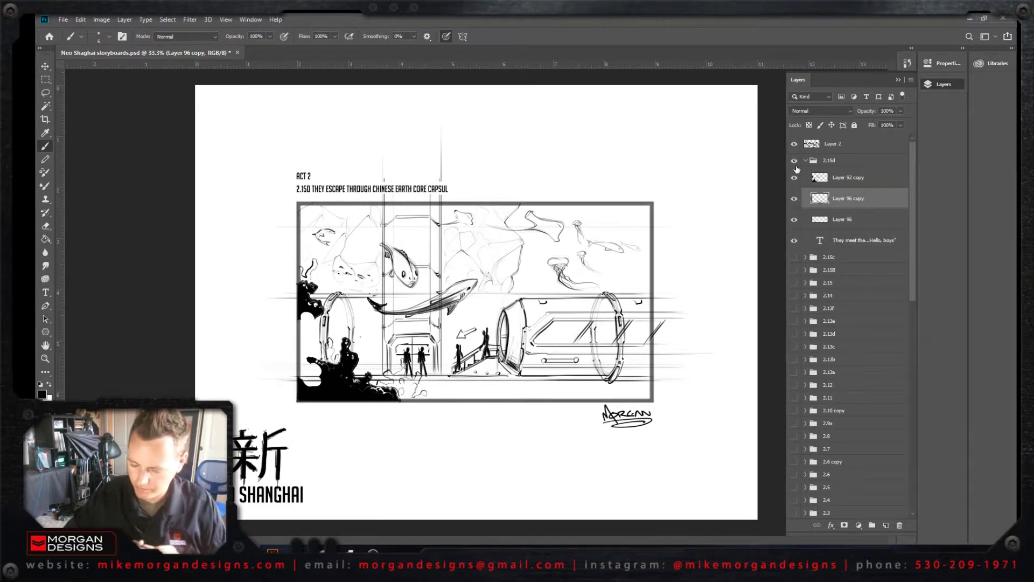
Step: Toggle the visibility of Layer 96 copy and Layer 92 copy to check their contents, and make Layer 92 copy active
key(e)
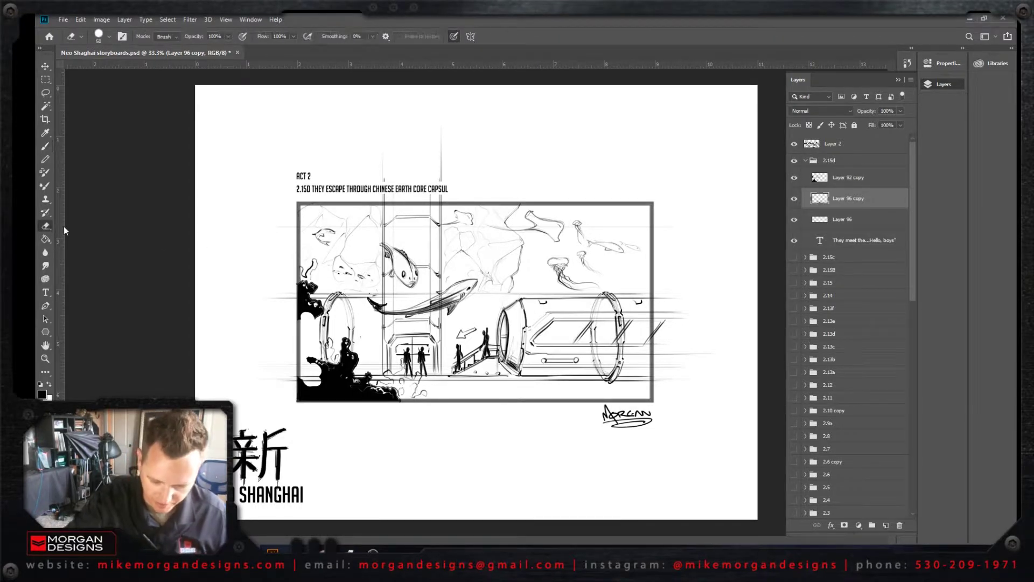
click(794, 199)
click(794, 200)
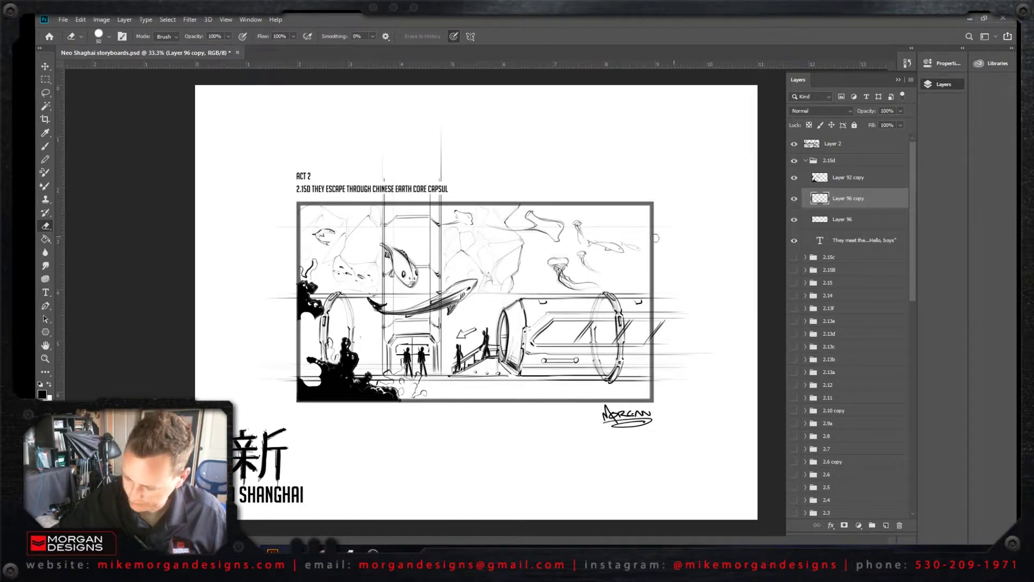
click(794, 199)
click(794, 199)
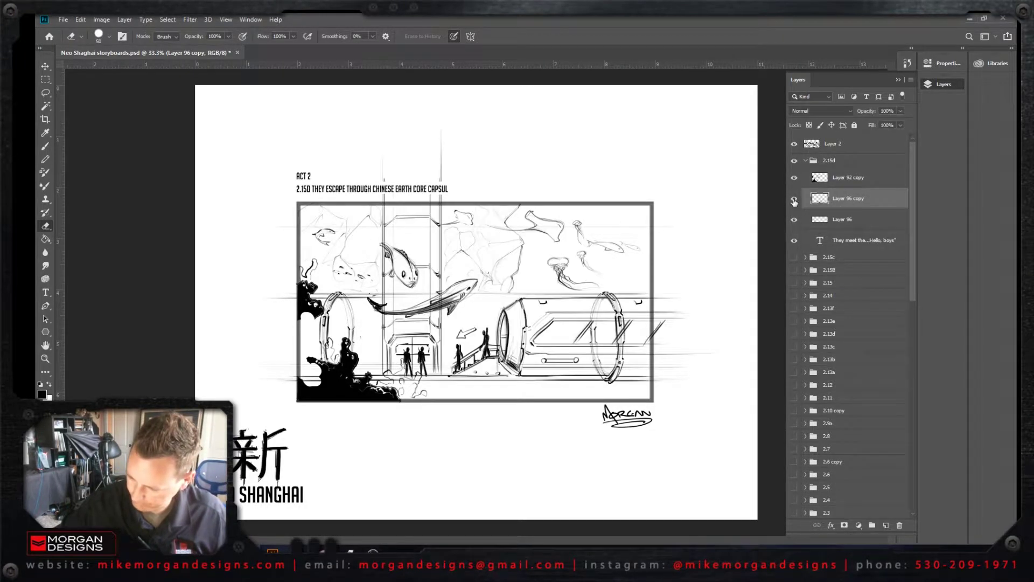
click(794, 178)
click(794, 178)
click(818, 181)
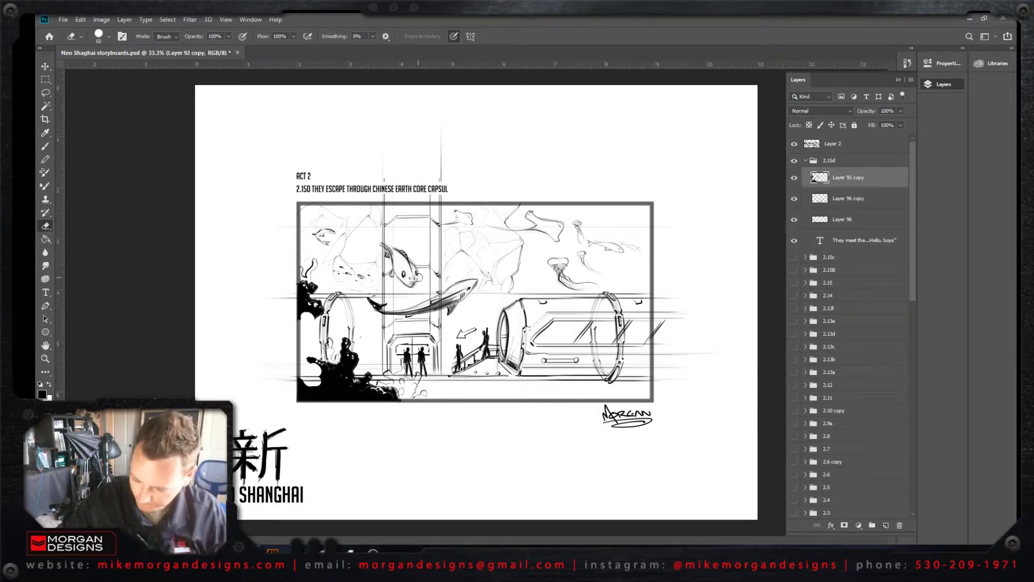
click(45, 173)
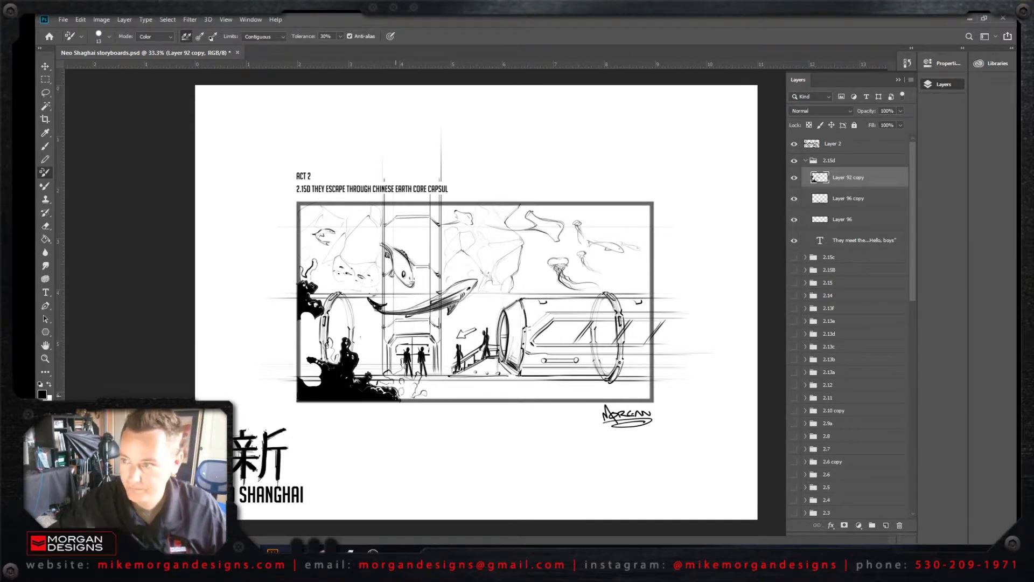
click(325, 36)
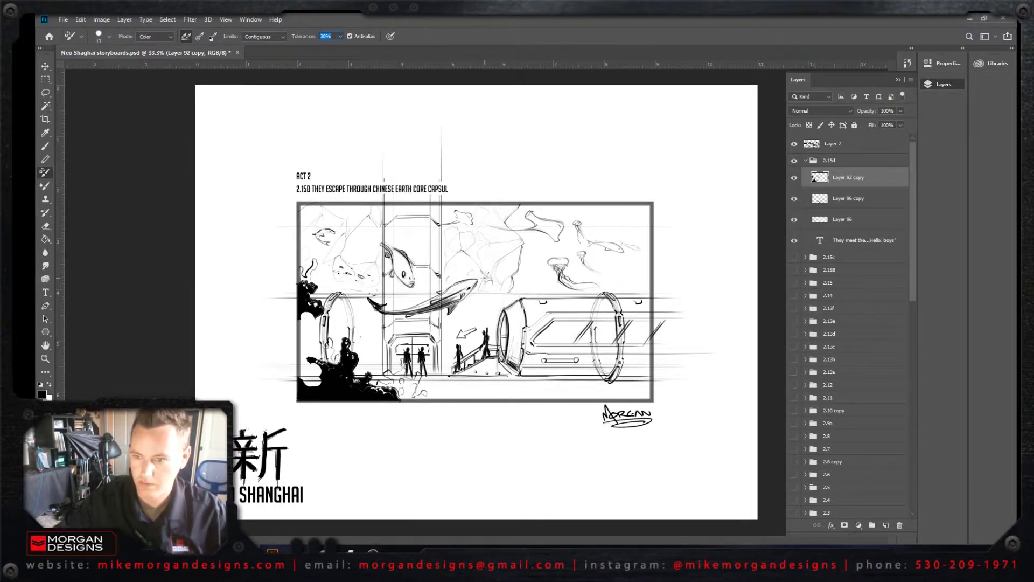
key(Return)
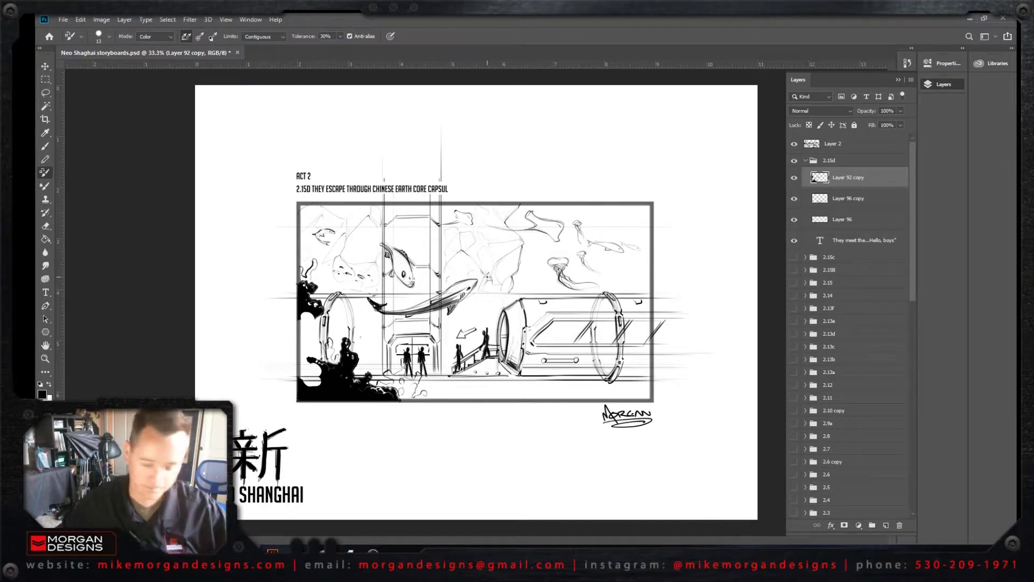
key(Return)
click(794, 179)
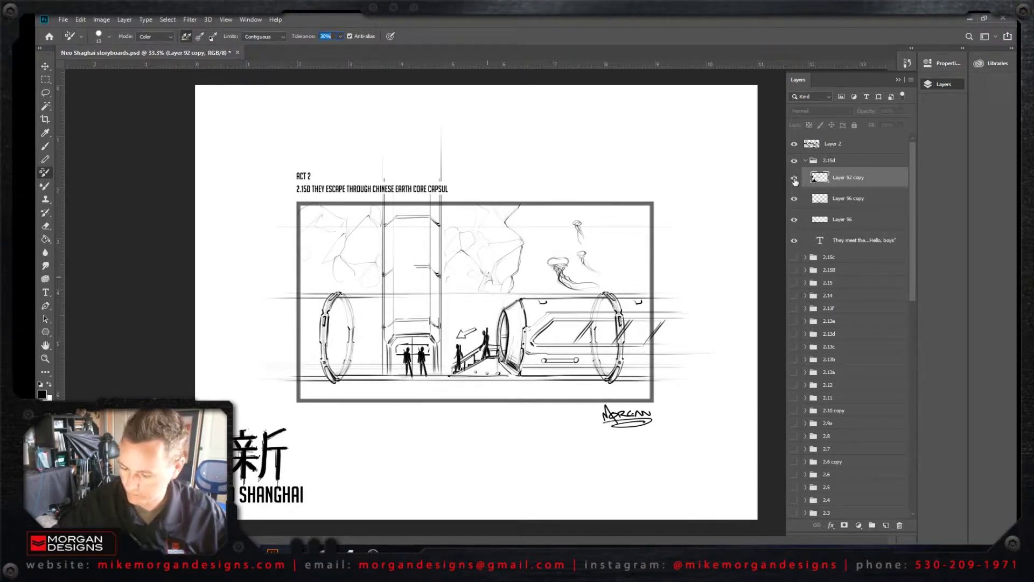
key(Return)
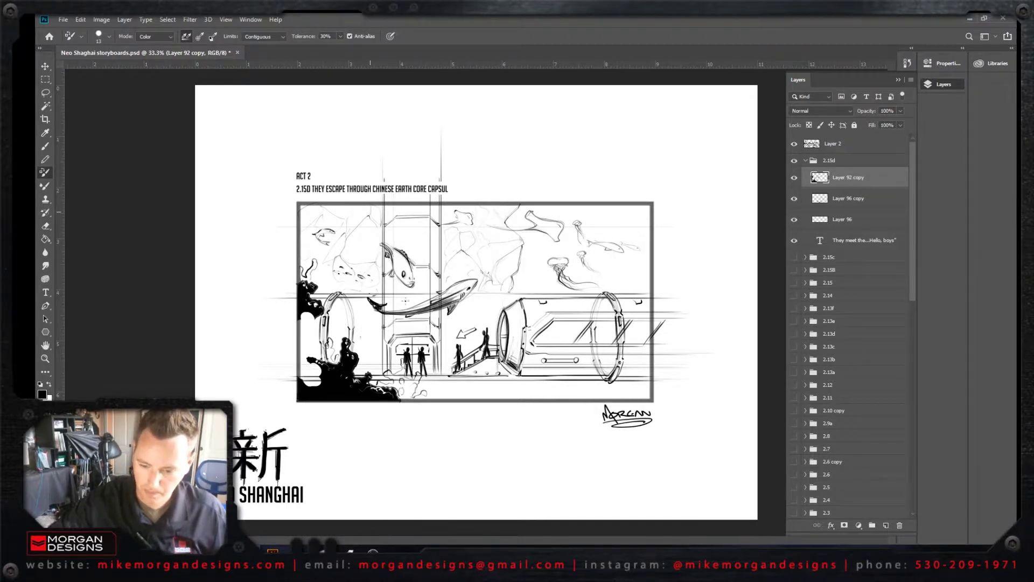
Step: On Layer 92 copy, brush a tail, spiny dorsal fin and body stripes onto the fish in front of the shaft, and collapse group 2.15d
key(b)
mouse_move(431, 262)
mouse_down()
mouse_move(450, 357)
mouse_move(517, 426)
mouse_up()
key(ctrl+z)
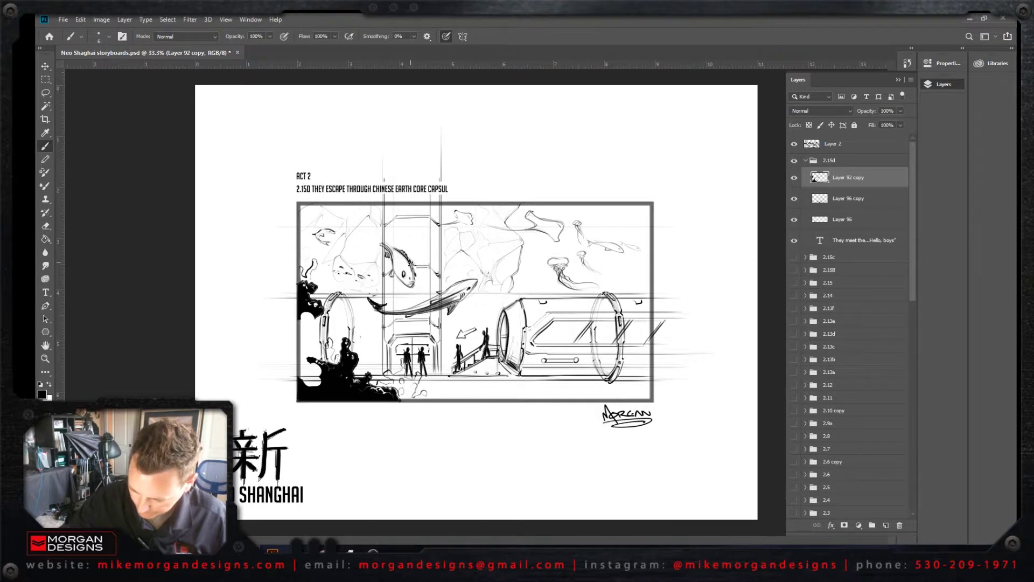
drag(416, 281, 412, 287)
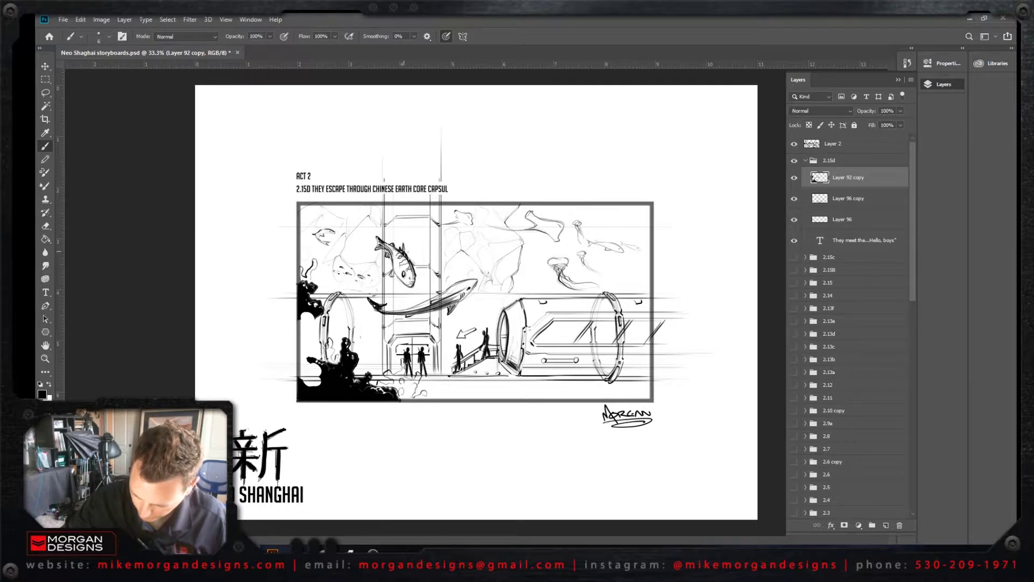
drag(412, 249, 410, 271)
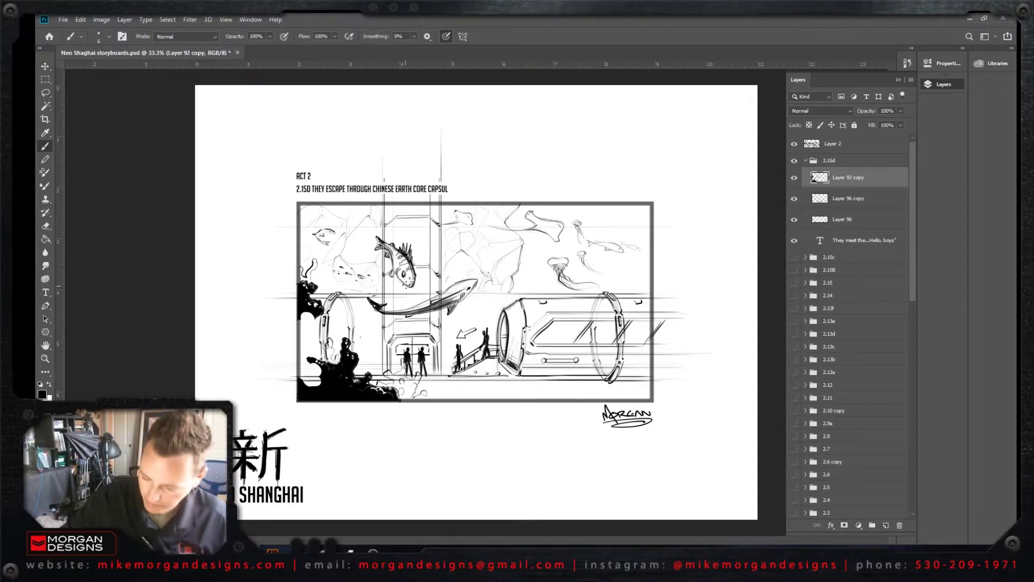
click(804, 161)
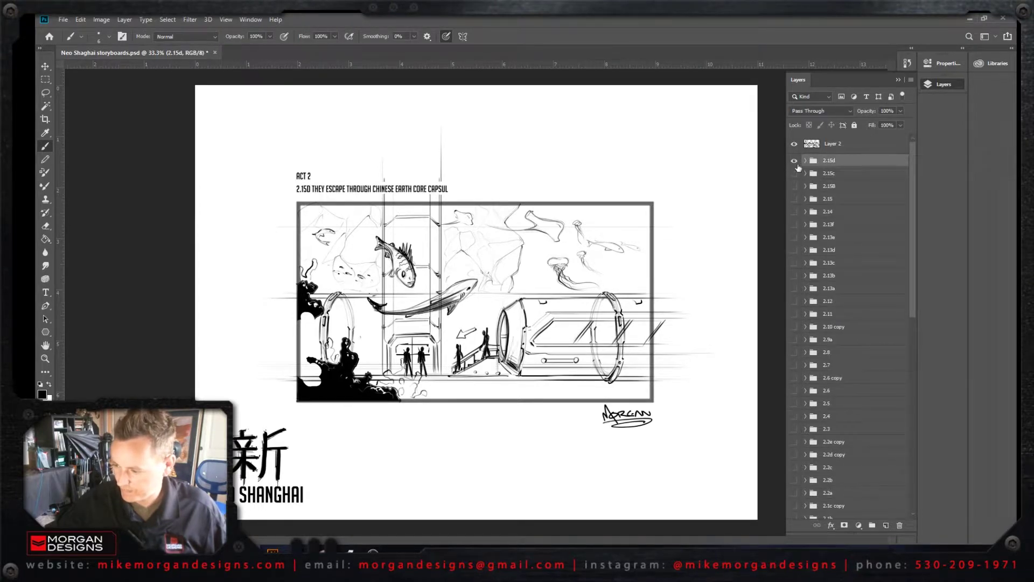
Step: Hide frame 2.15d and caption new frame 3.1 "Act 3" with the scene 3.1 description copied from the Google Docs outline
click(794, 161)
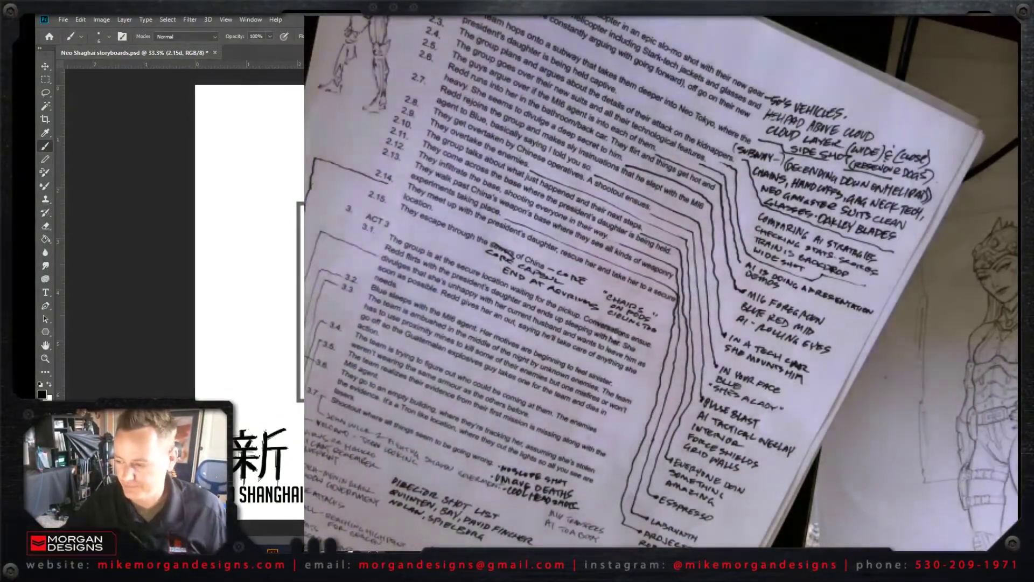
key(t)
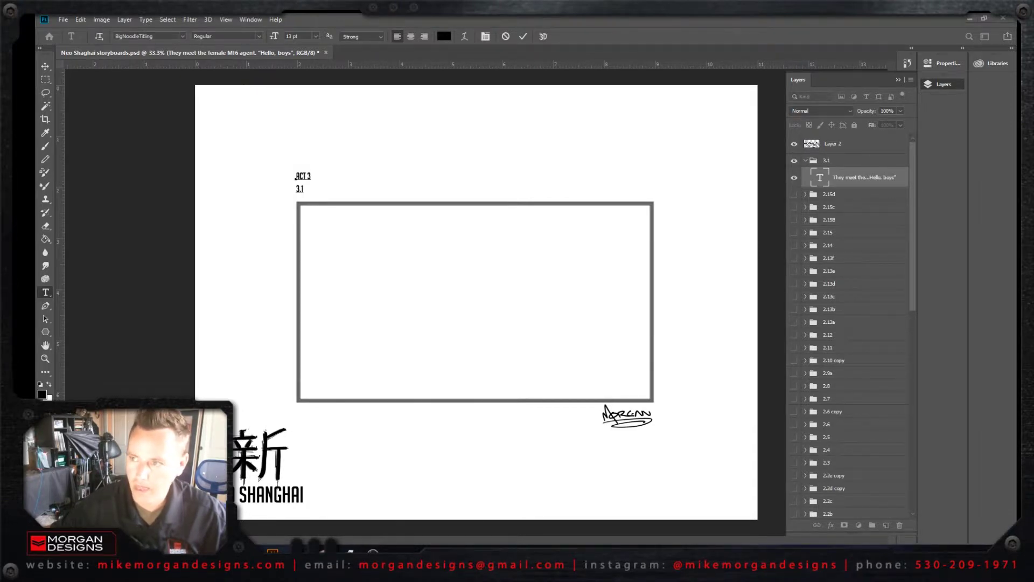
key(alt+Tab)
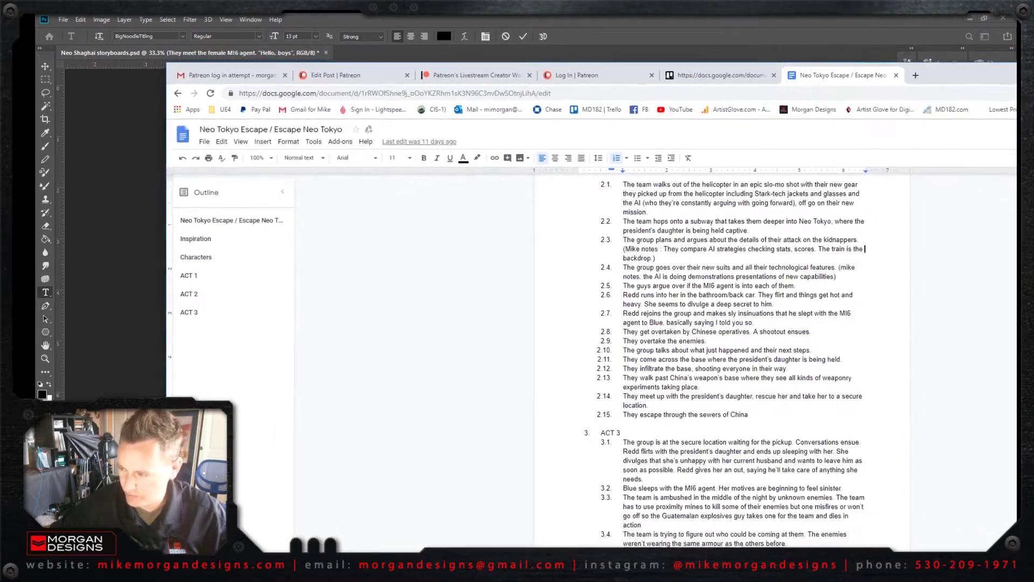
key(alt+Tab)
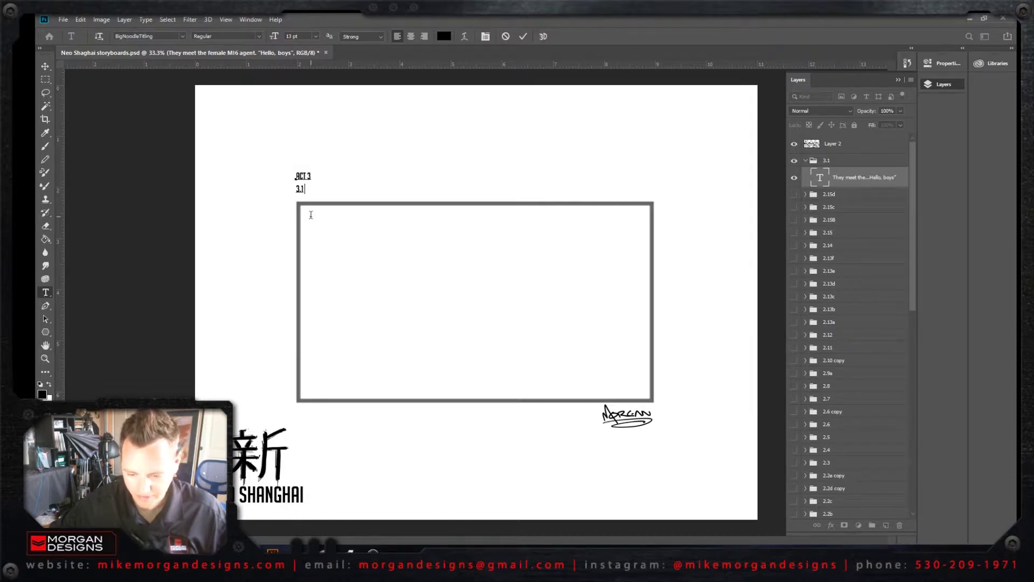
key(ctrl+v)
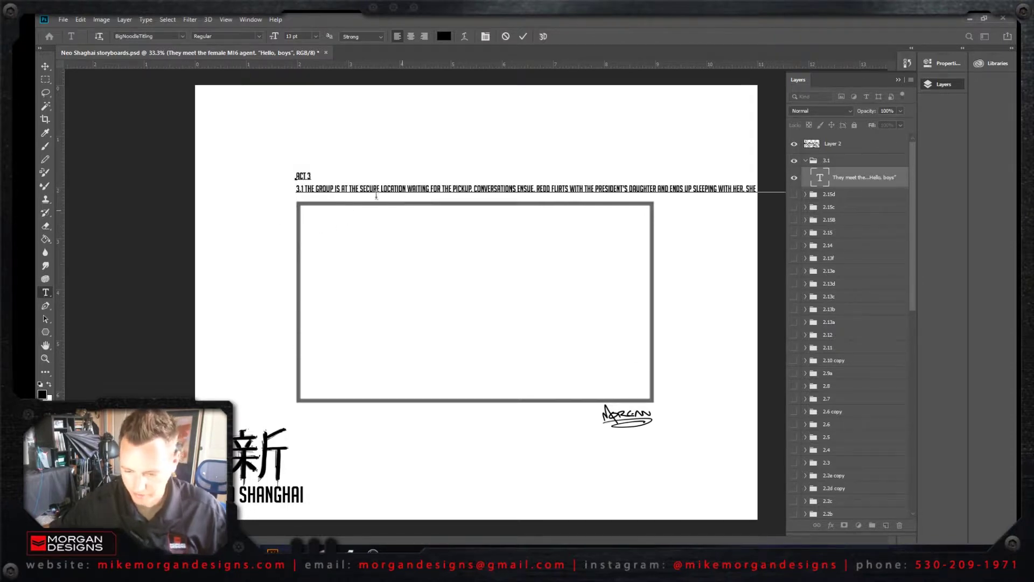
Step: Break the caption after "the president's daughter" and move the text block up, clear of the frame
key(Return)
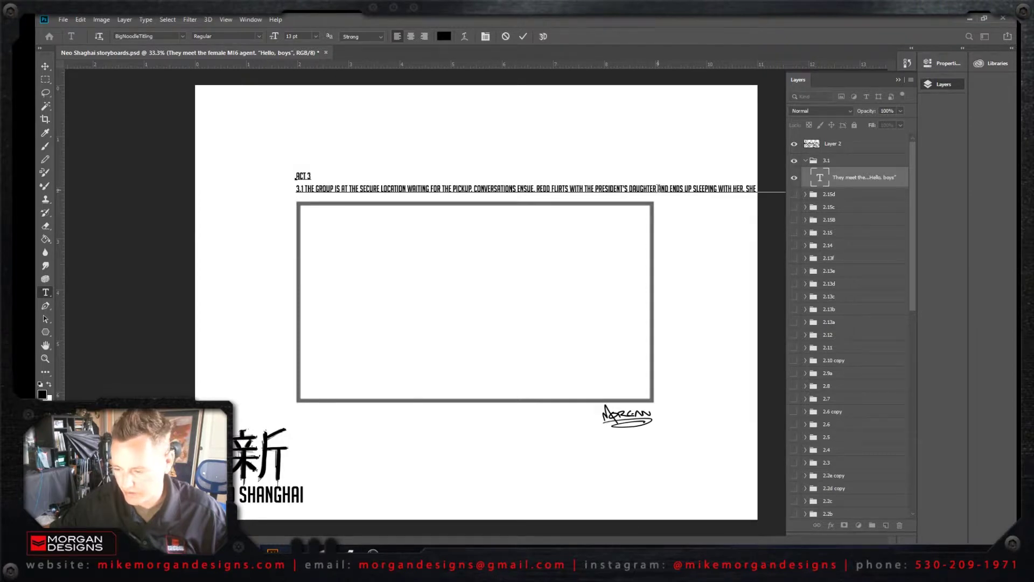
key(Return)
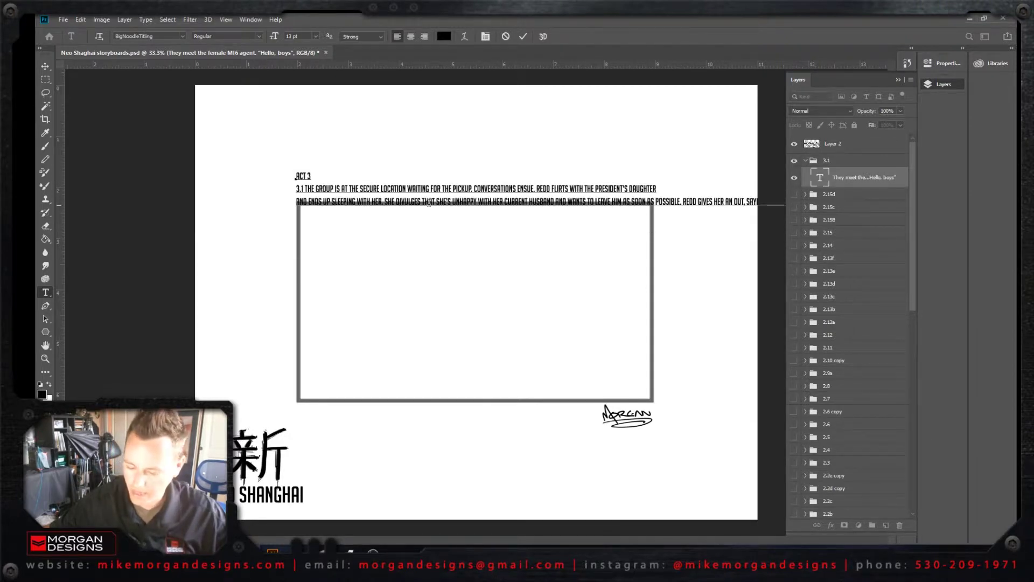
click(45, 66)
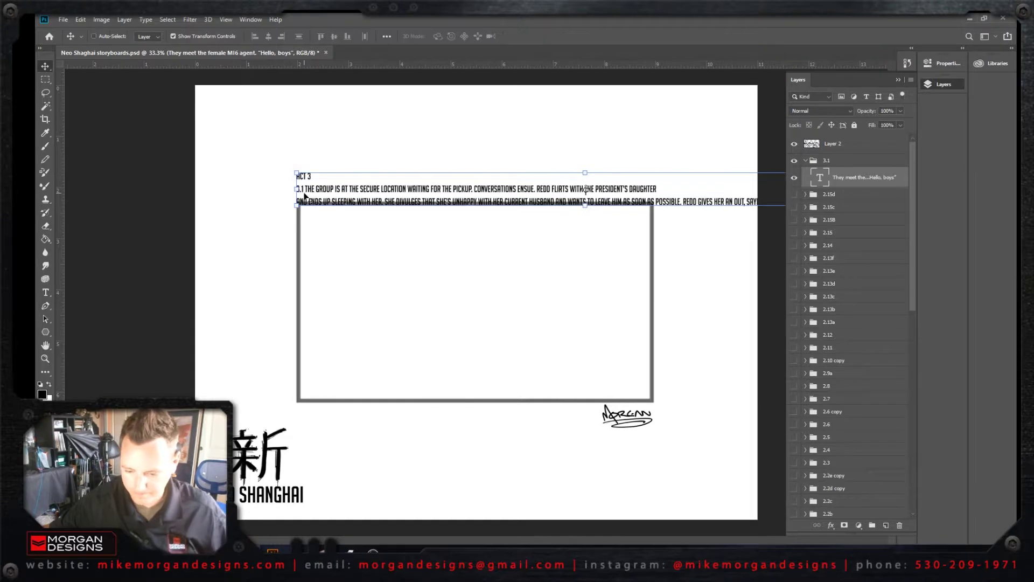
drag(316, 190, 317, 157)
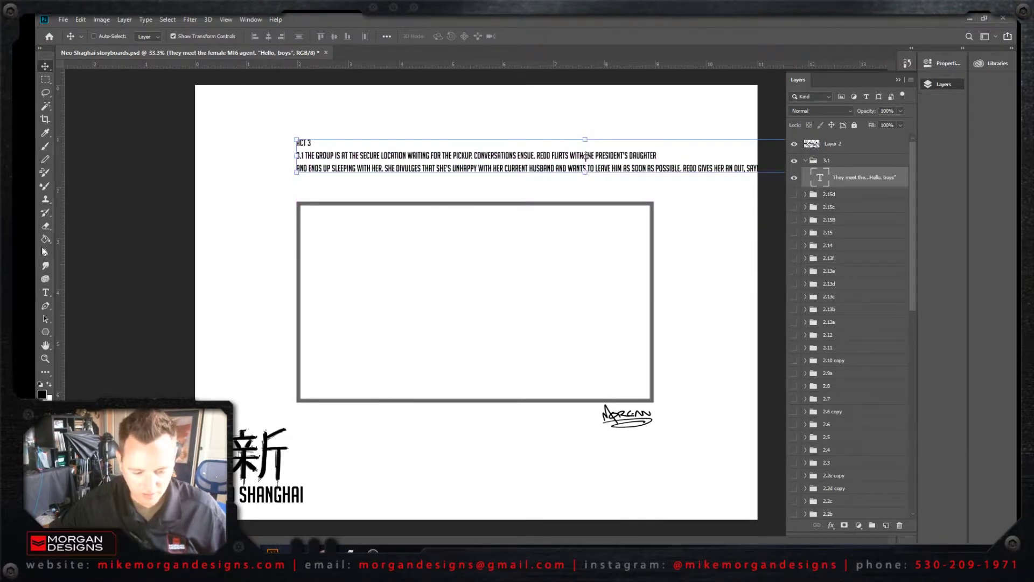
Step: Break the caption before "Redd gives her an out" and lower the text block to sit just above the frame
click(45, 292)
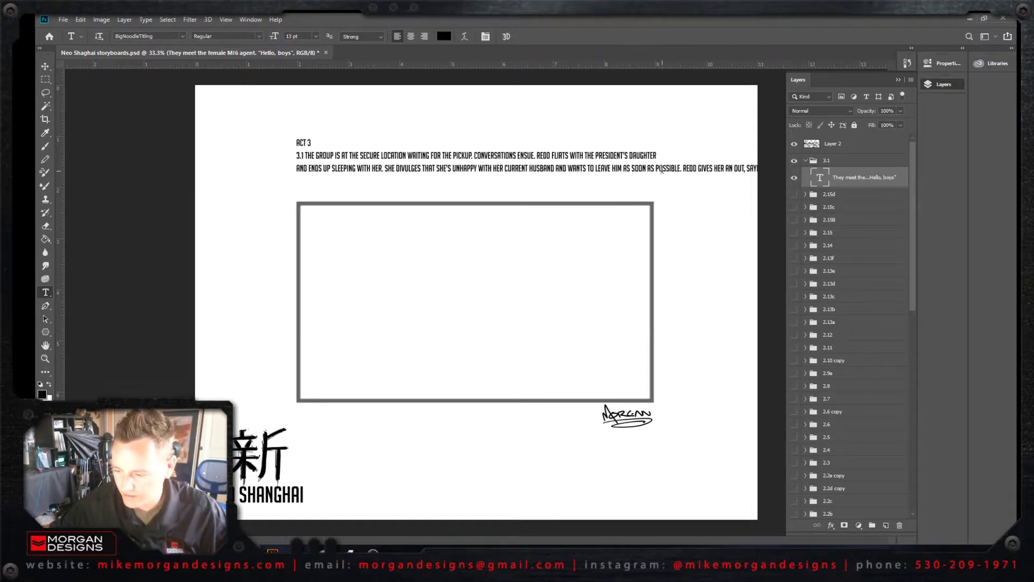
click(683, 167)
key(Return)
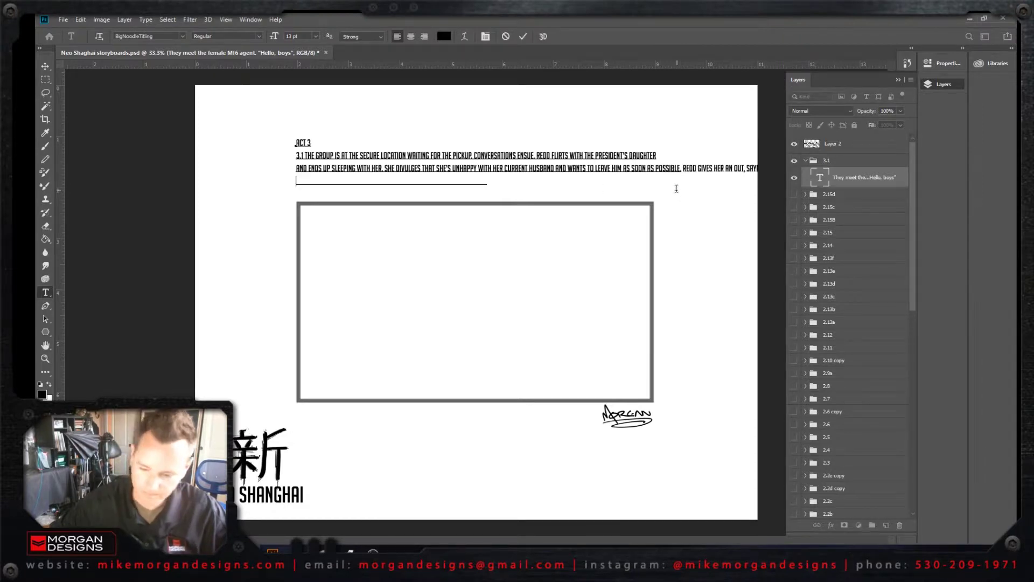
click(45, 65)
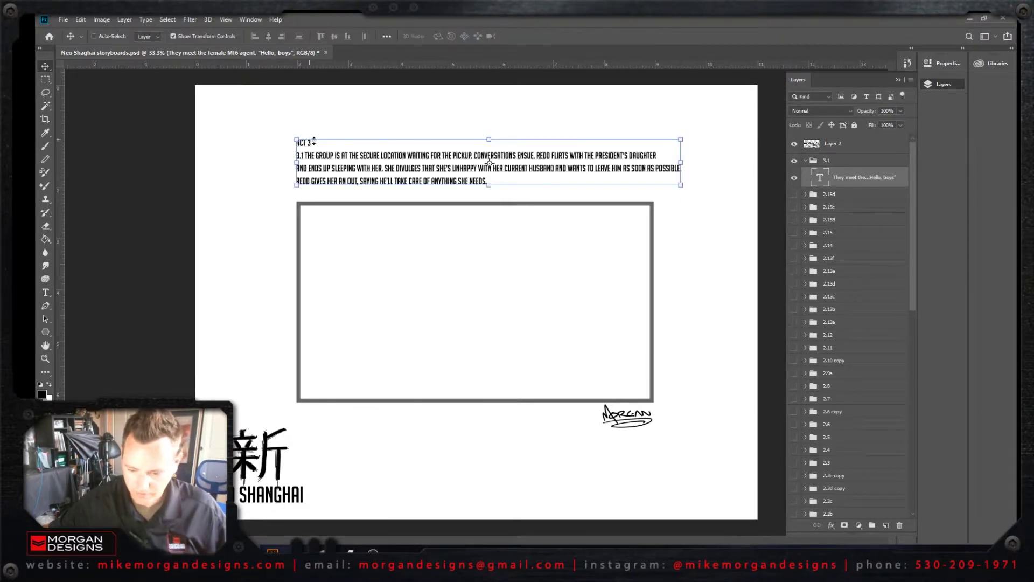
mouse_move(320, 165)
mouse_down()
mouse_move(318, 154)
mouse_move(313, 173)
mouse_up()
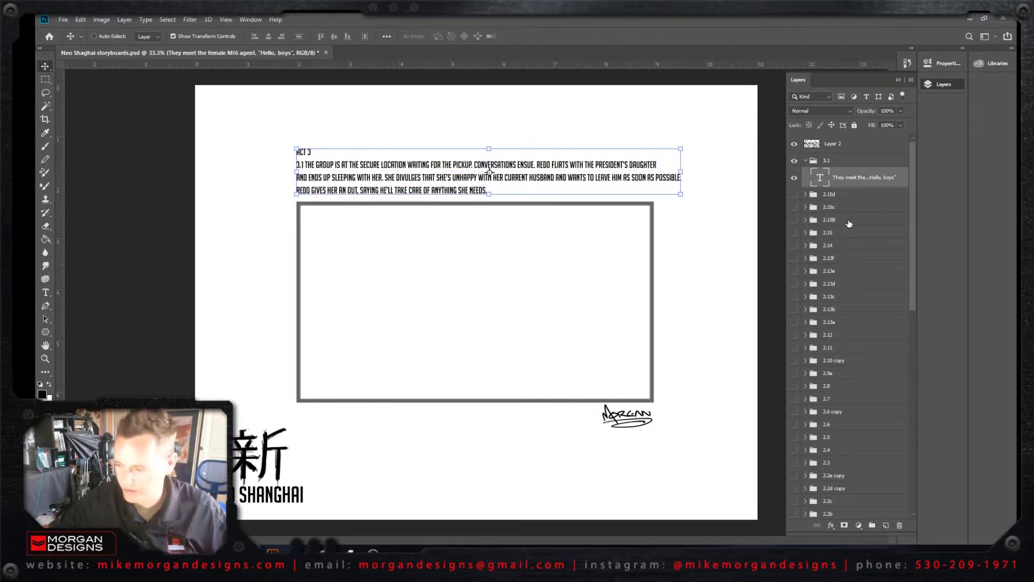
Step: Add a new layer above the caption in group 3.1 and lightly sketch the reclining figure's round head with the Brush
click(886, 526)
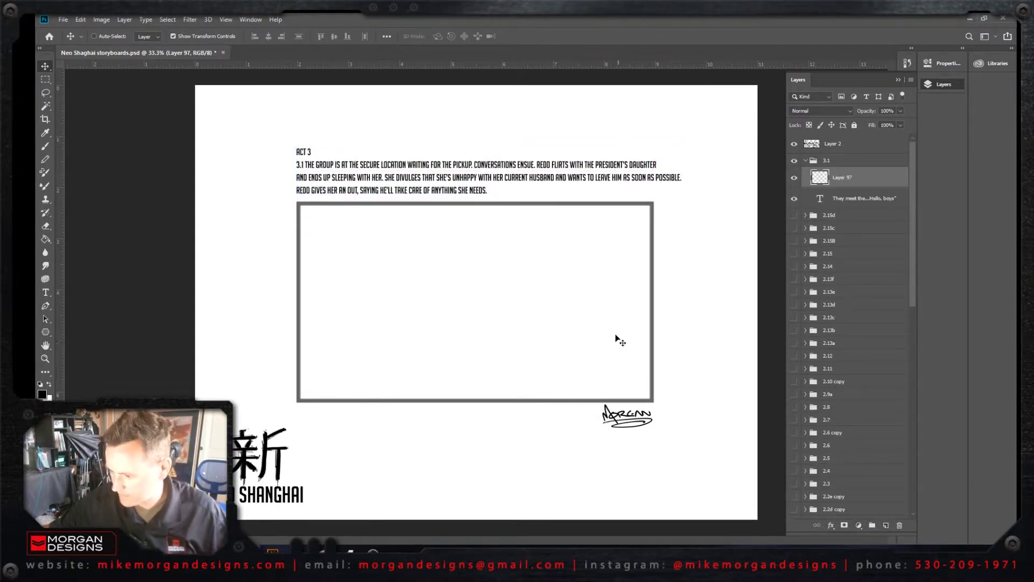
click(46, 145)
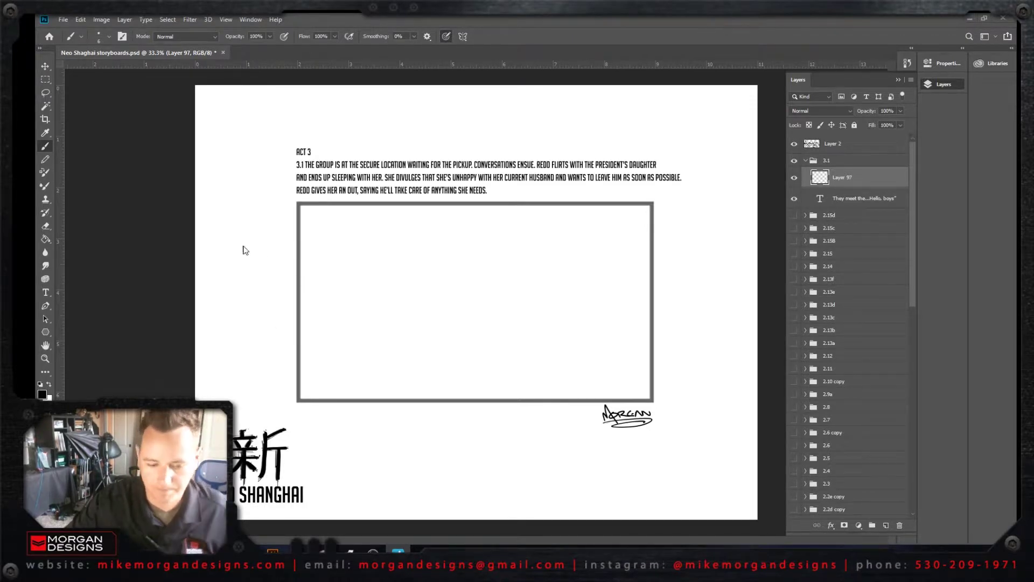
click(45, 66)
key(b)
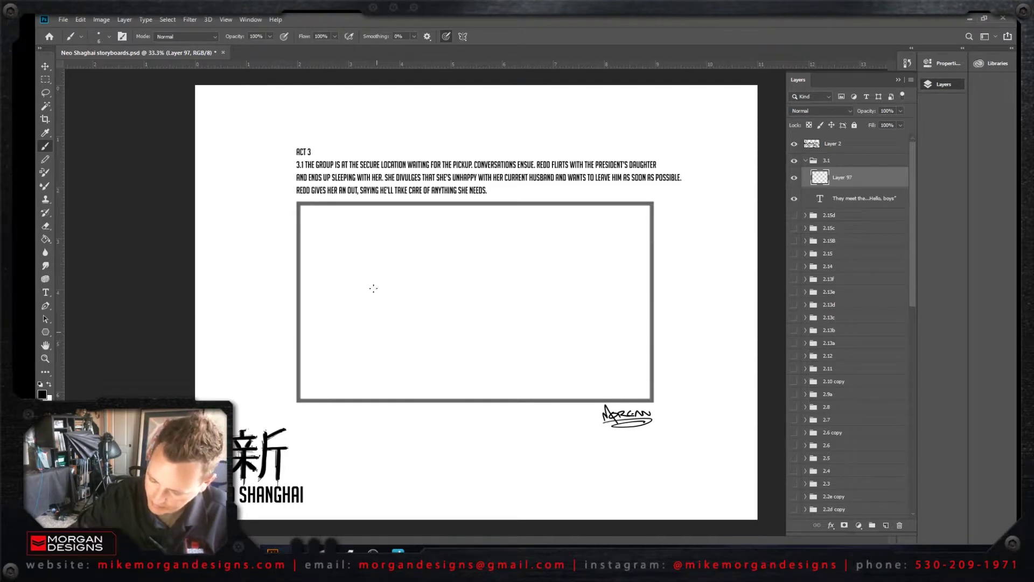
mouse_move(406, 334)
mouse_down()
mouse_move(384, 343)
mouse_move(380, 288)
mouse_up()
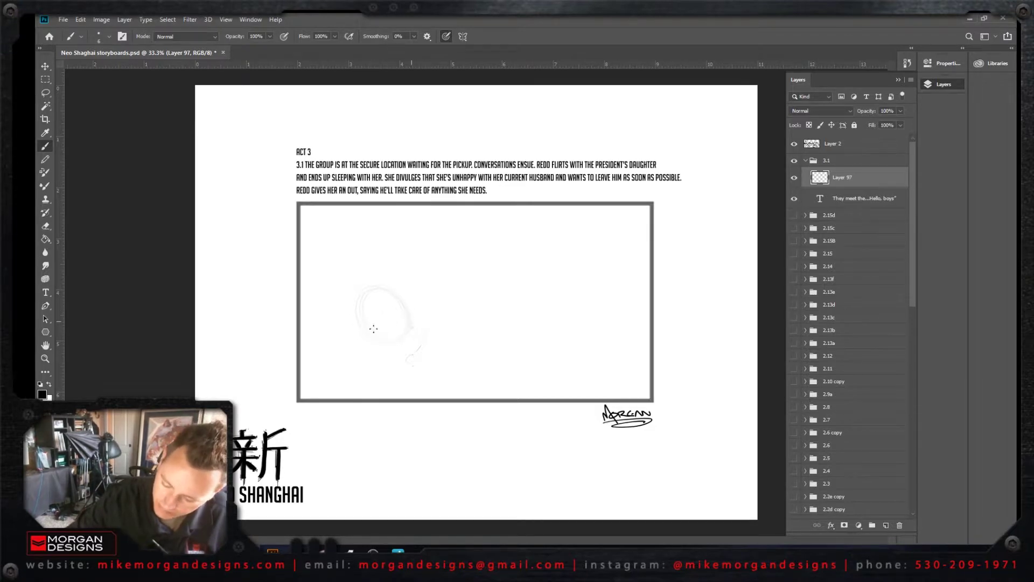
drag(374, 300, 413, 328)
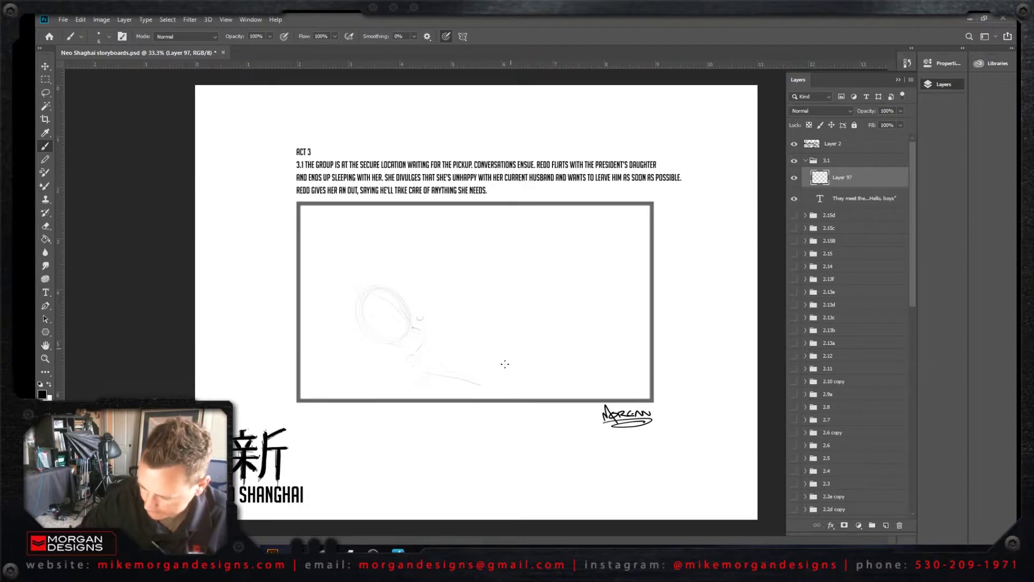
Step: Rough in the reclining figure's bent arm, raised hand and torso with light brush strokes
drag(478, 384, 518, 347)
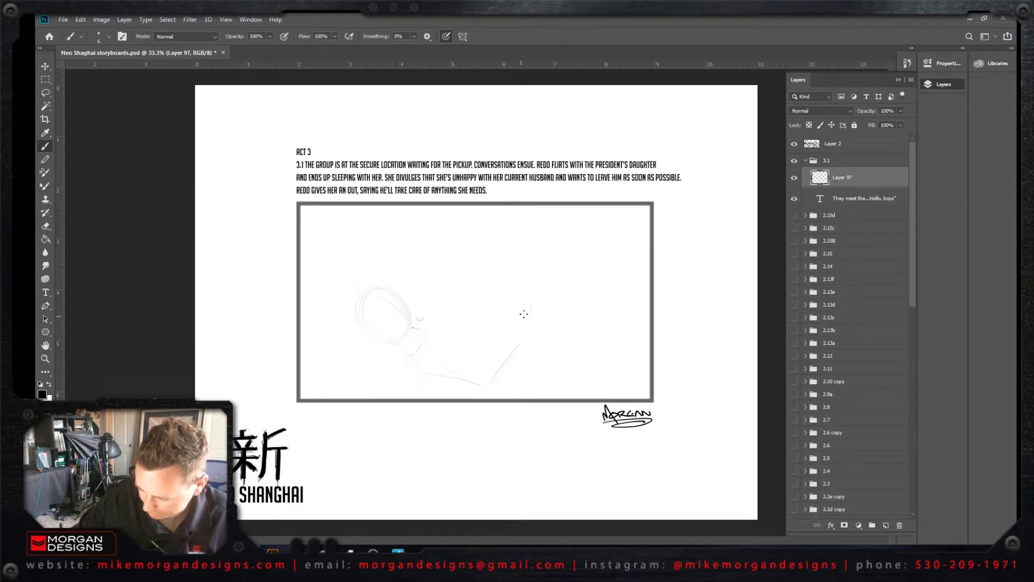
drag(524, 300, 540, 323)
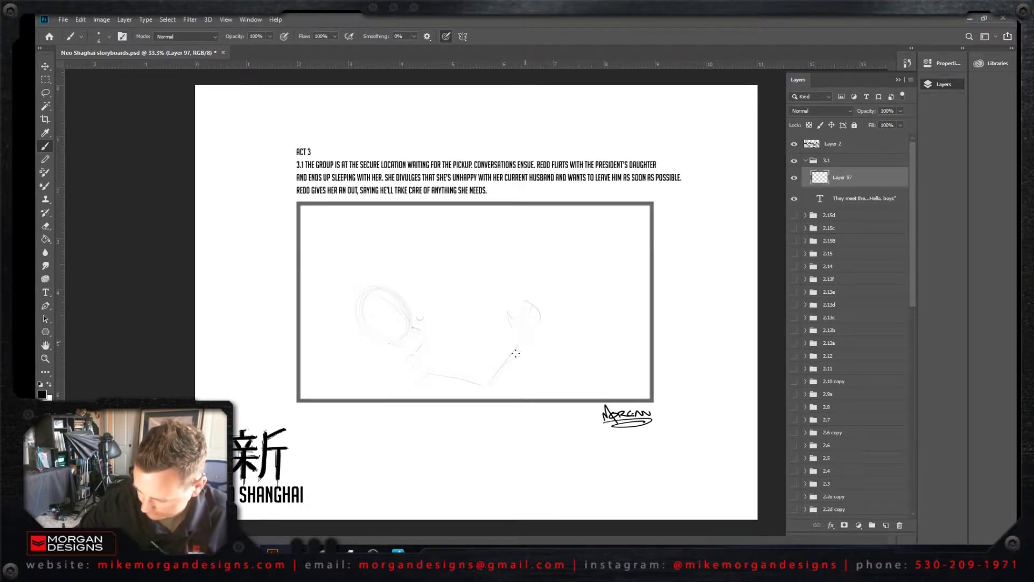
drag(485, 381, 518, 346)
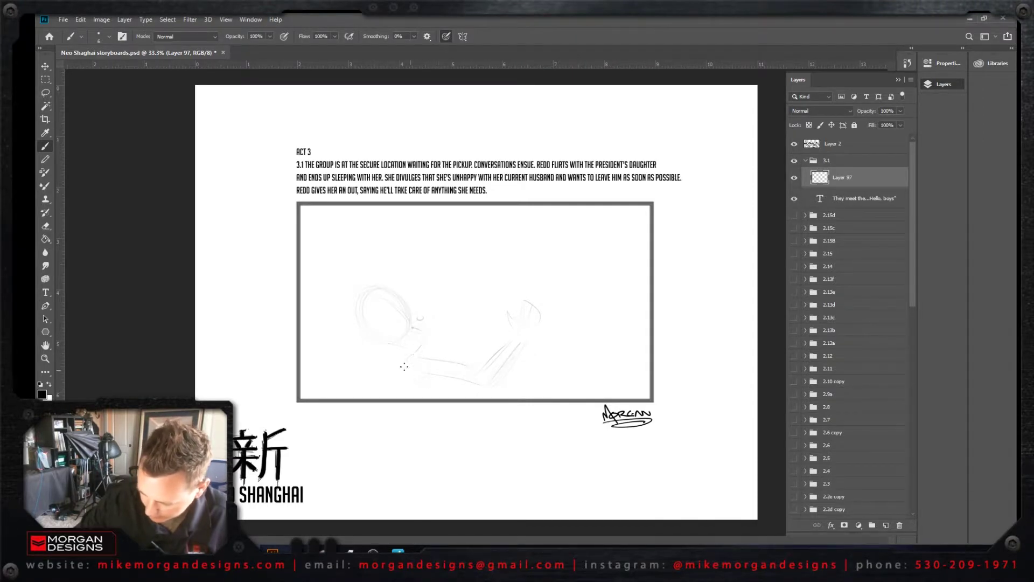
drag(433, 382, 479, 387)
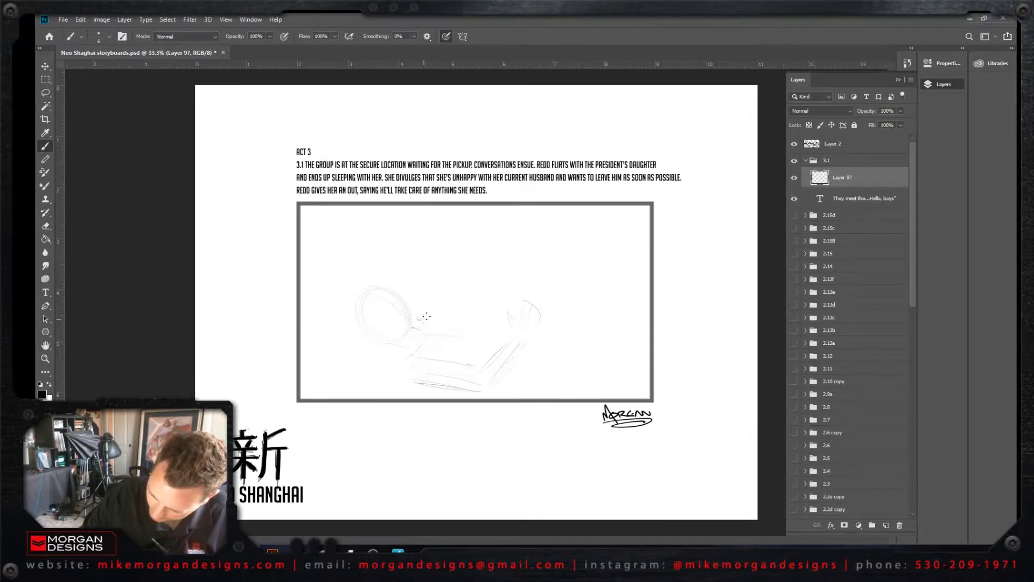
drag(474, 359, 471, 338)
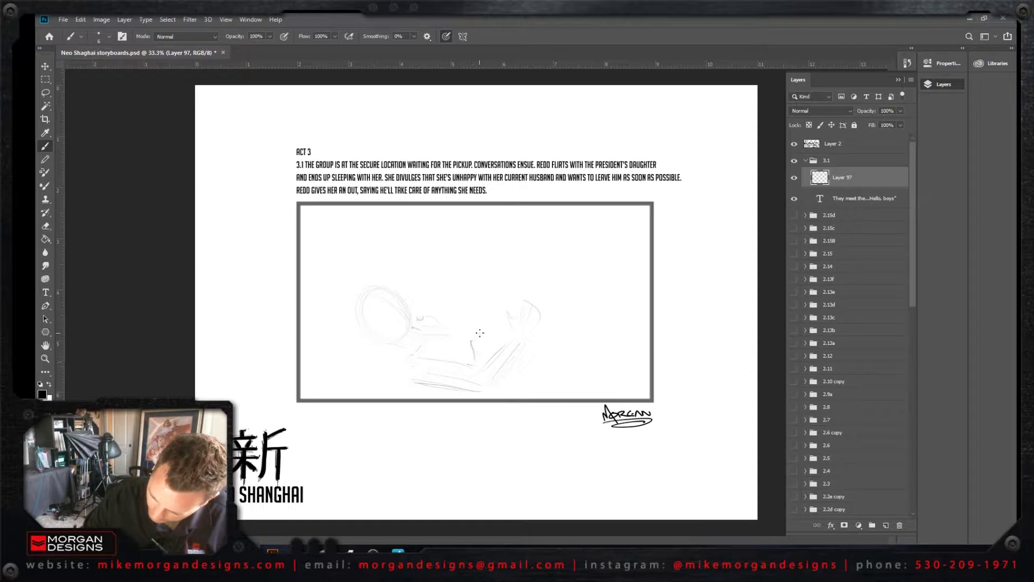
drag(419, 319, 512, 337)
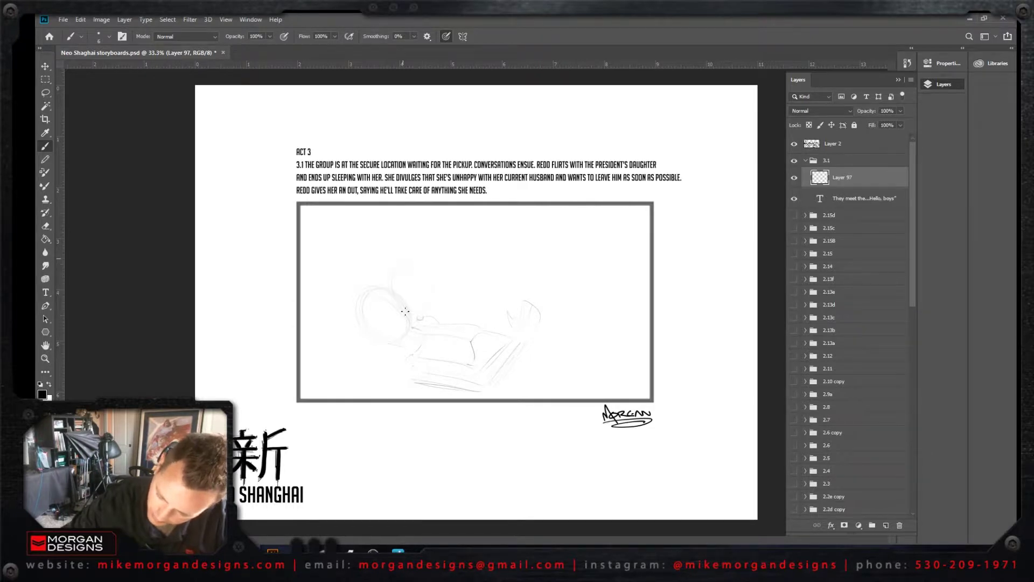
Step: Rough in the second figure leaning over the first, with its head, curved back and the arm reaching under the lower head
mouse_move(396, 263)
mouse_down()
mouse_move(414, 313)
mouse_move(389, 286)
mouse_up()
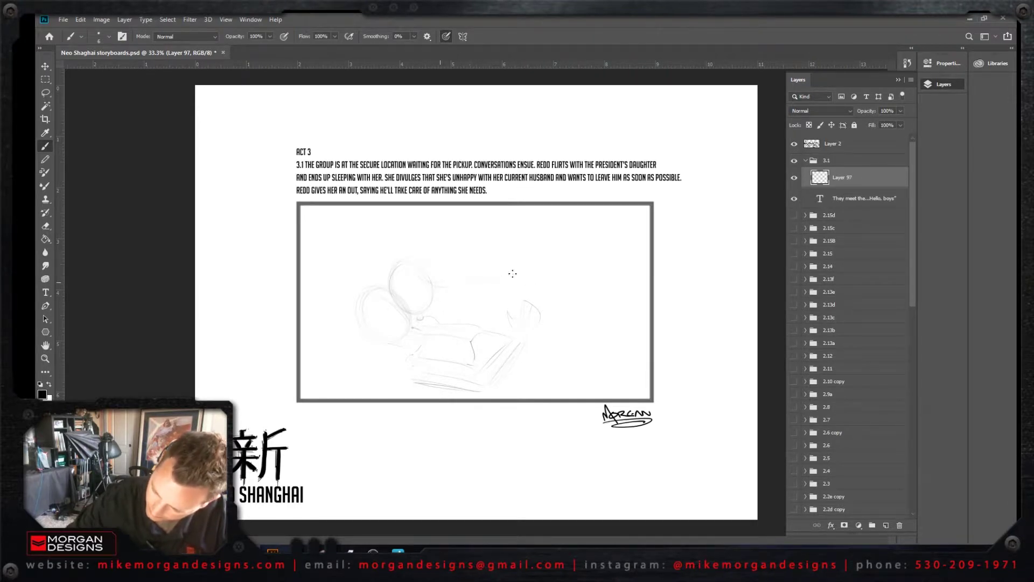
mouse_move(531, 284)
mouse_down()
mouse_move(563, 321)
mouse_move(575, 357)
mouse_up()
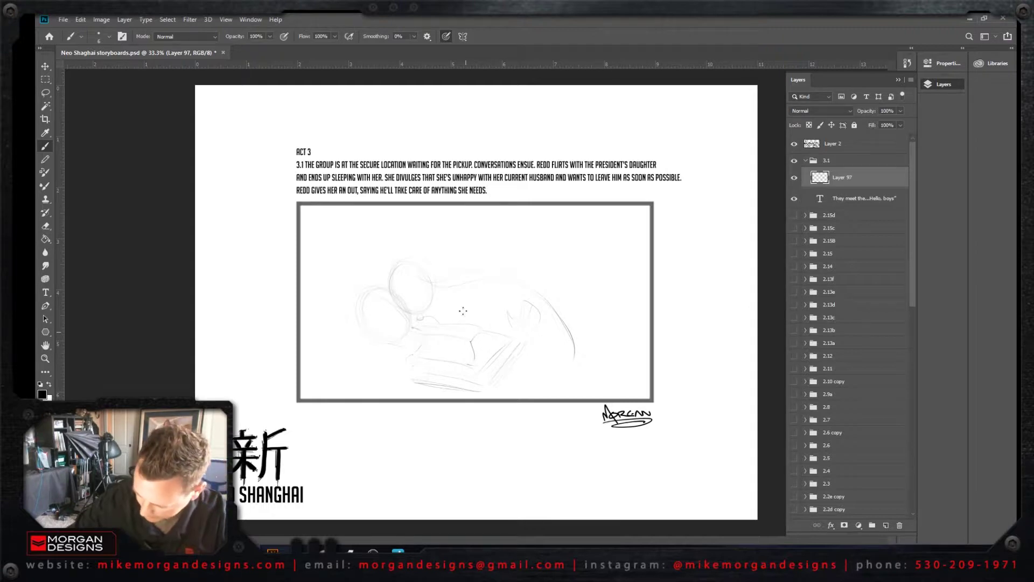
drag(461, 309, 440, 356)
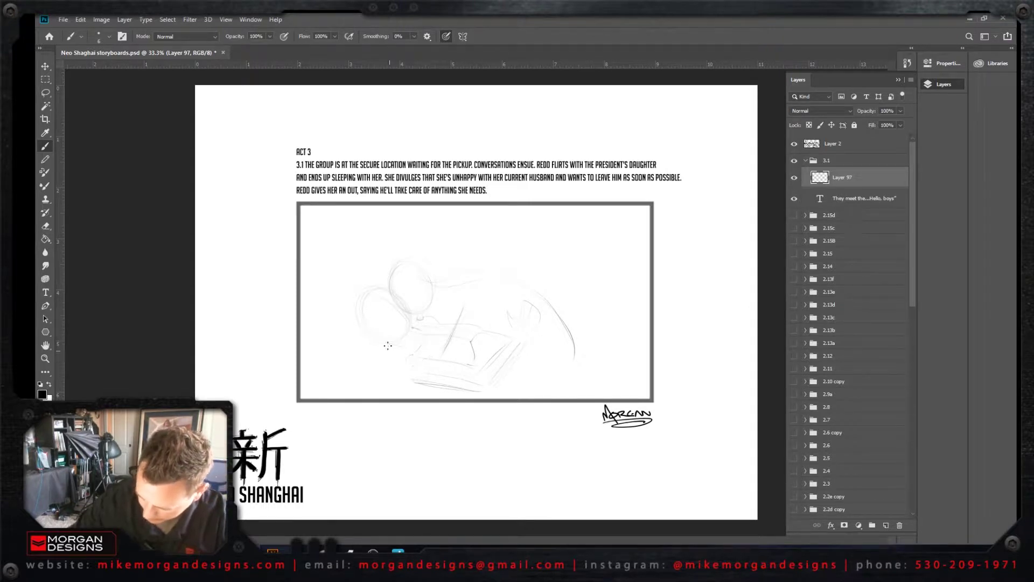
mouse_move(371, 339)
mouse_down()
mouse_move(434, 355)
mouse_move(423, 355)
mouse_up()
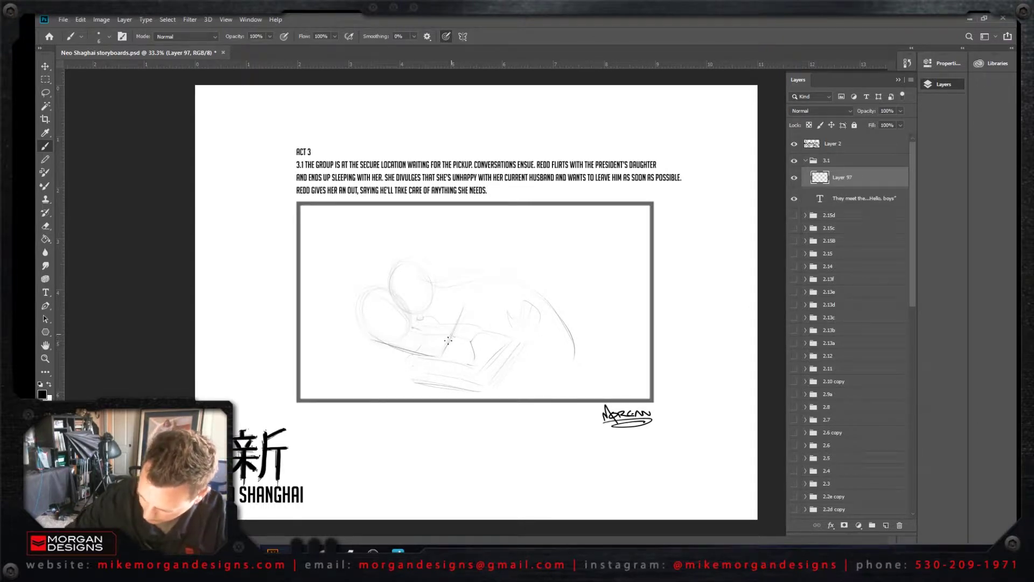
Step: Draw the leaning figure's arm and the hand cradling the other head in bold, dark brush lines
mouse_move(359, 320)
mouse_down()
mouse_move(372, 339)
mouse_move(380, 316)
mouse_move(376, 332)
mouse_move(357, 304)
mouse_move(353, 321)
mouse_move(369, 347)
mouse_move(418, 349)
mouse_move(375, 350)
mouse_up()
mouse_move(438, 362)
mouse_down()
mouse_move(392, 350)
mouse_move(433, 351)
mouse_move(458, 291)
mouse_move(444, 312)
mouse_move(465, 294)
mouse_move(470, 307)
mouse_move(433, 362)
mouse_up()
right_click(441, 360)
key(Return)
drag(450, 322, 440, 331)
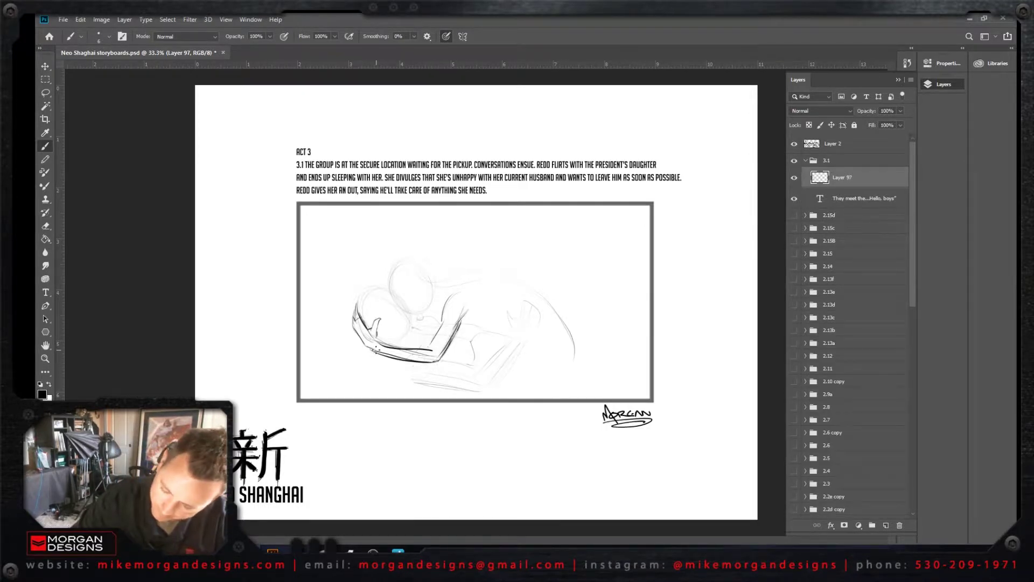
drag(355, 330, 372, 349)
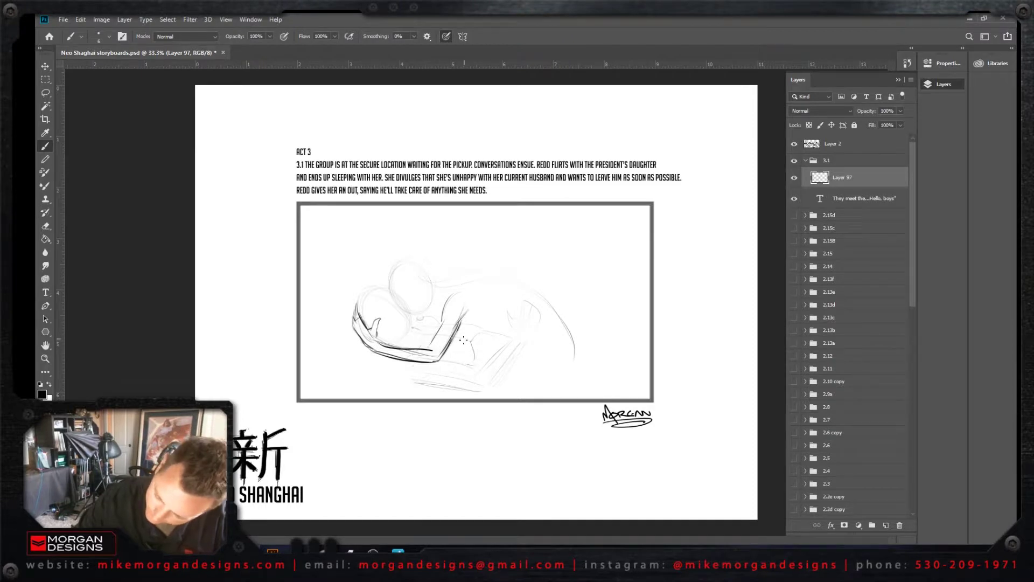
Step: Draw the underside of the leaning figure's chest, then its neck and jaw, in dark lines, undoing a stray stroke near the shoulder
mouse_move(476, 329)
mouse_down()
mouse_move(457, 341)
mouse_move(507, 315)
mouse_up()
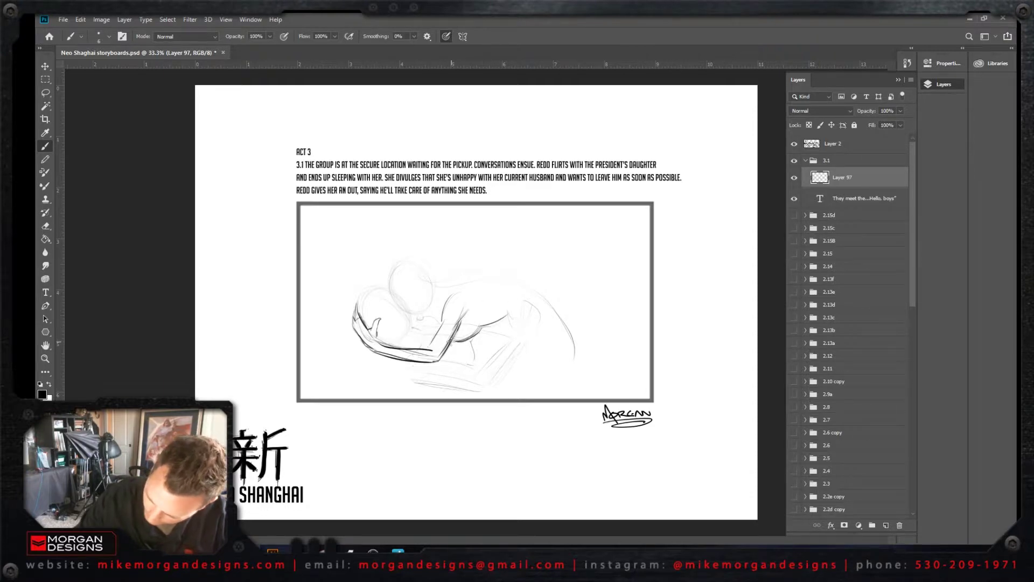
drag(435, 322, 444, 330)
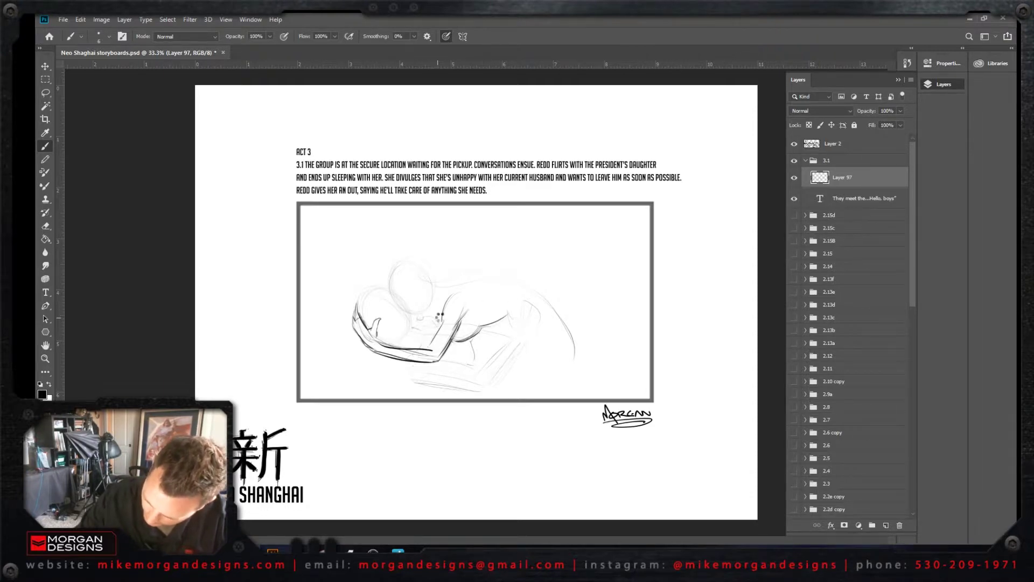
key(ctrl+z)
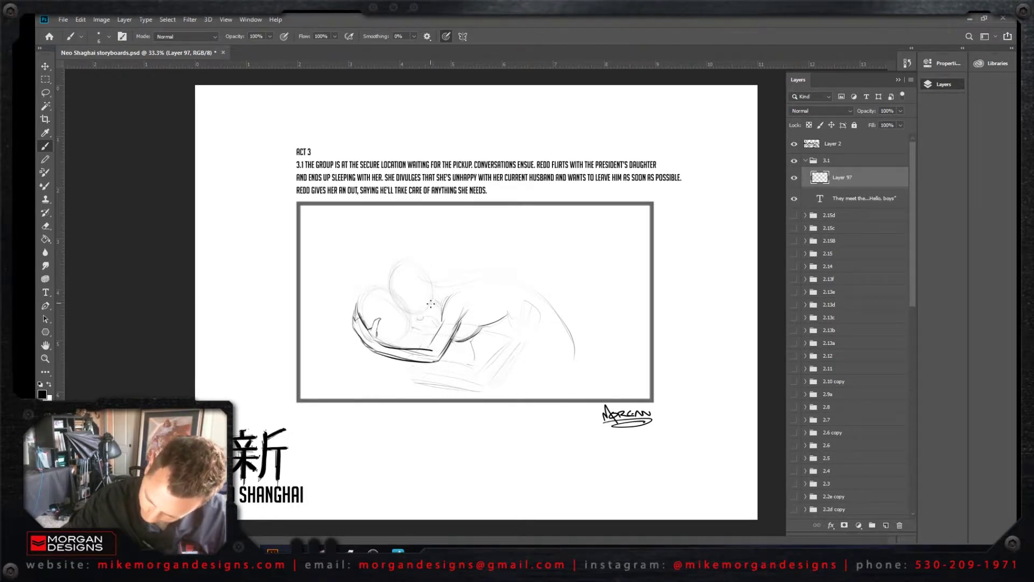
drag(432, 302, 436, 312)
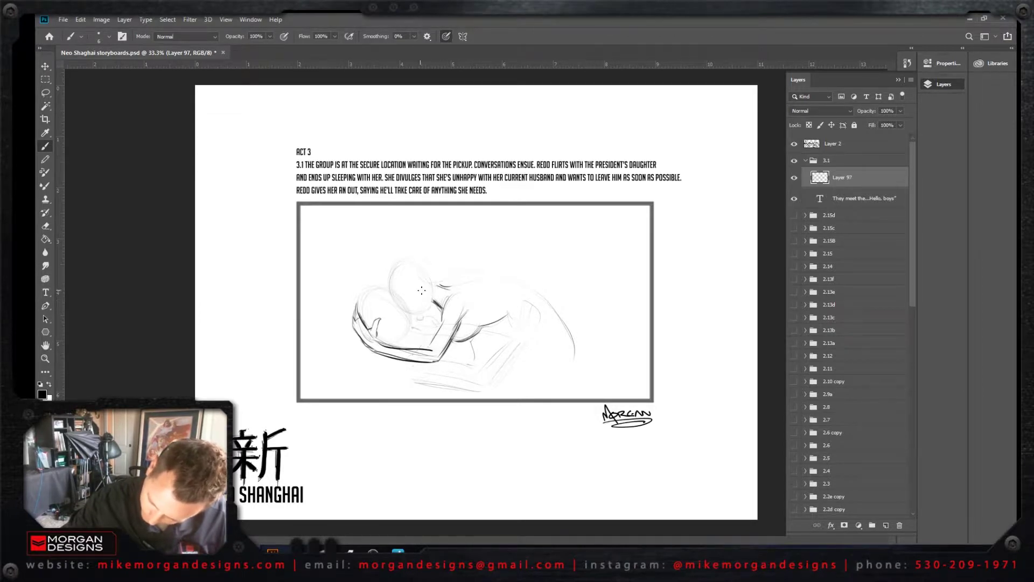
drag(433, 300, 410, 313)
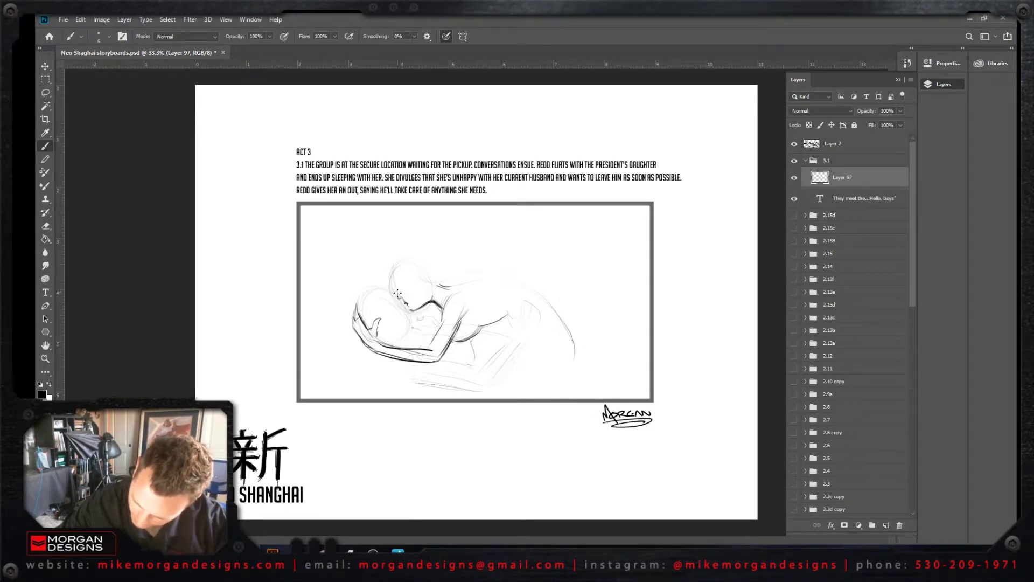
Step: Draw the leaning figure's eye, nose and lips in dark lines, plus the hair framing the face and falling past the jaw
drag(399, 294, 405, 283)
drag(404, 283, 406, 281)
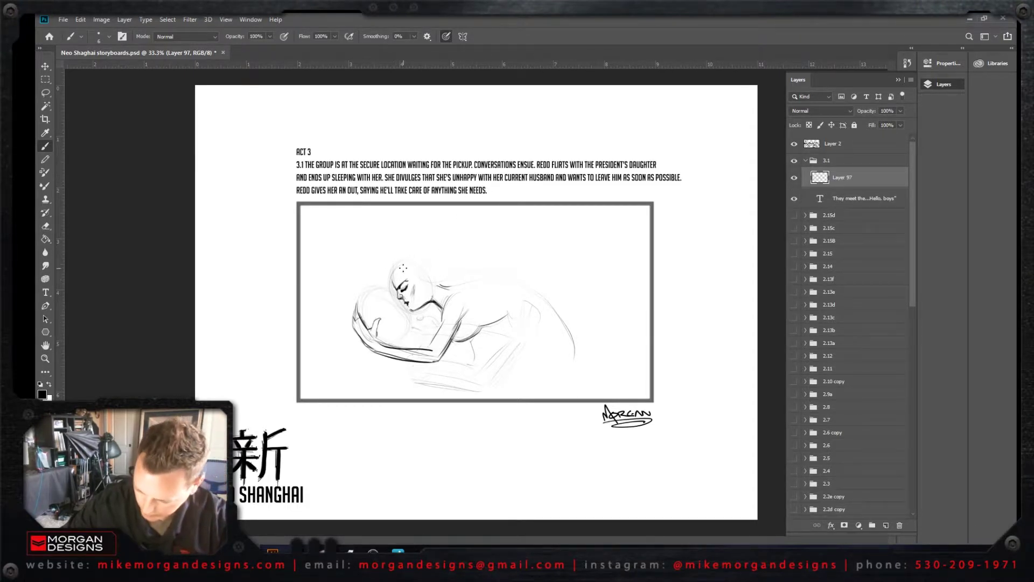
mouse_move(401, 271)
mouse_down()
mouse_move(377, 311)
mouse_move(408, 274)
mouse_move(419, 310)
mouse_move(409, 329)
mouse_move(416, 277)
mouse_move(412, 320)
mouse_move(422, 278)
mouse_move(415, 320)
mouse_move(422, 279)
mouse_move(419, 301)
mouse_move(427, 282)
mouse_move(432, 312)
mouse_up()
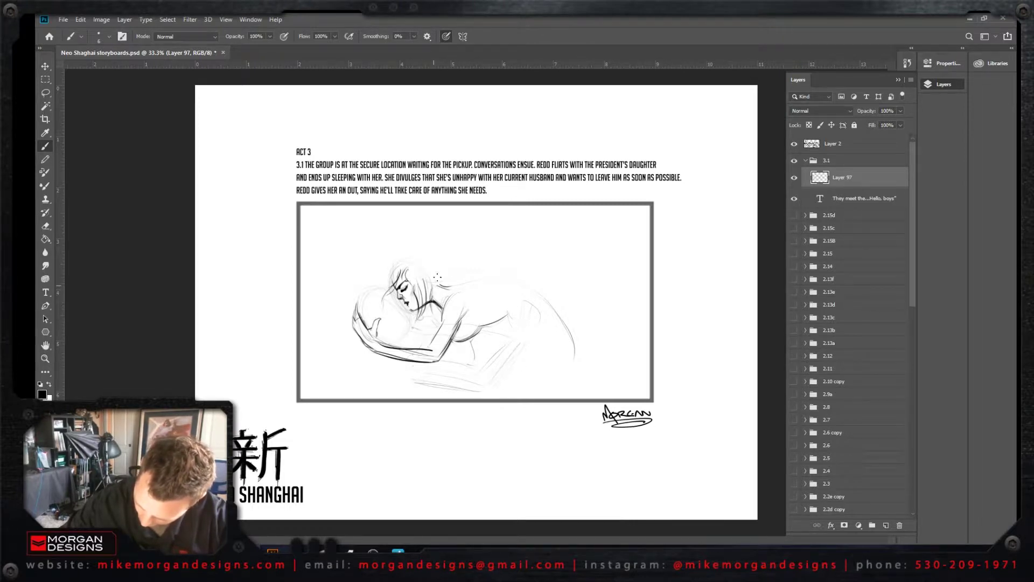
mouse_move(436, 272)
mouse_down()
mouse_move(393, 274)
mouse_move(425, 257)
mouse_move(394, 274)
mouse_move(432, 263)
mouse_move(418, 260)
mouse_move(445, 280)
mouse_up()
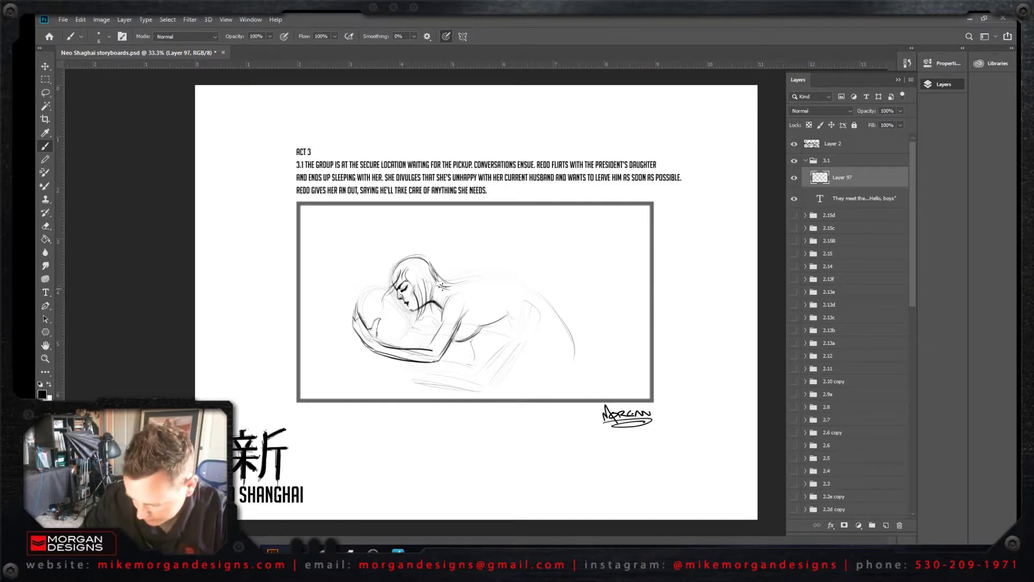
mouse_move(435, 285)
mouse_down()
mouse_move(456, 281)
mouse_move(469, 309)
mouse_move(413, 344)
mouse_move(430, 348)
mouse_move(428, 320)
mouse_move(425, 334)
mouse_up()
drag(421, 298, 418, 325)
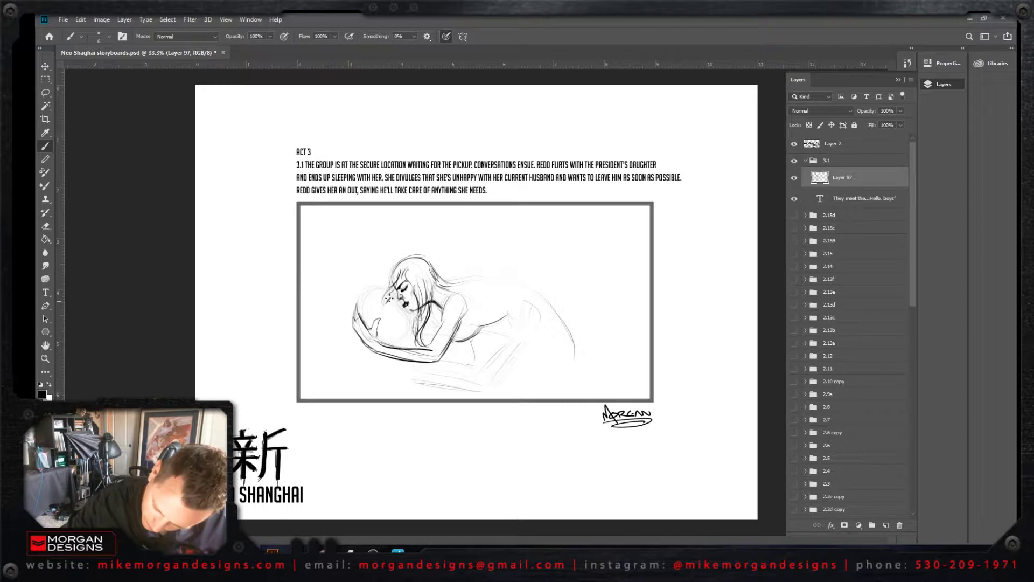
Step: Draw the reclining figure's upturned face with a heavily shaded eye area, and fill in the short dark hair
mouse_move(384, 301)
mouse_down()
mouse_move(399, 290)
mouse_move(370, 320)
mouse_move(393, 315)
mouse_up()
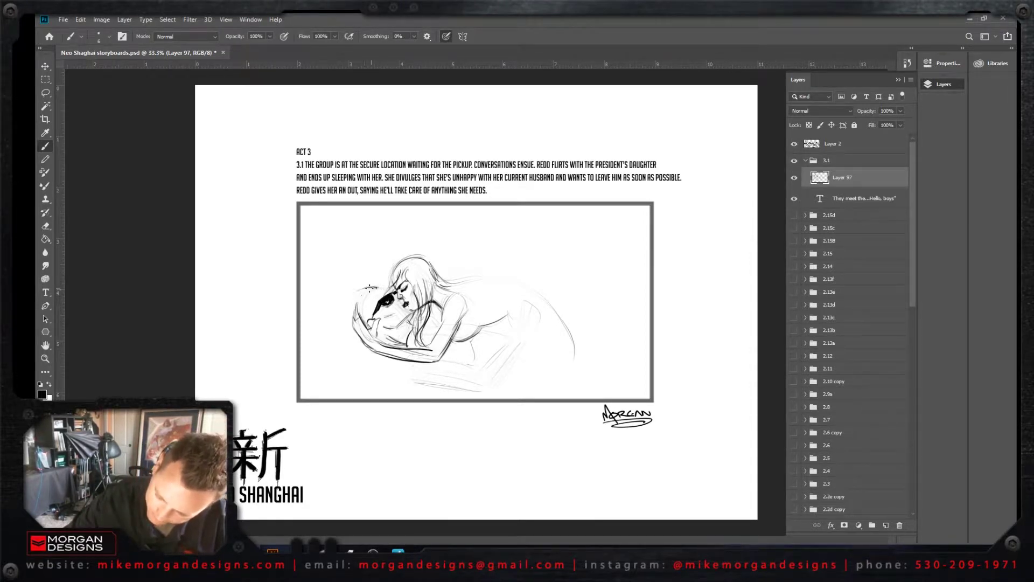
mouse_move(357, 304)
mouse_down()
mouse_move(347, 322)
mouse_move(371, 291)
mouse_move(361, 297)
mouse_move(364, 317)
mouse_move(382, 315)
mouse_move(365, 295)
mouse_move(368, 319)
mouse_move(363, 303)
mouse_move(359, 318)
mouse_move(356, 301)
mouse_move(364, 321)
mouse_move(379, 320)
mouse_up()
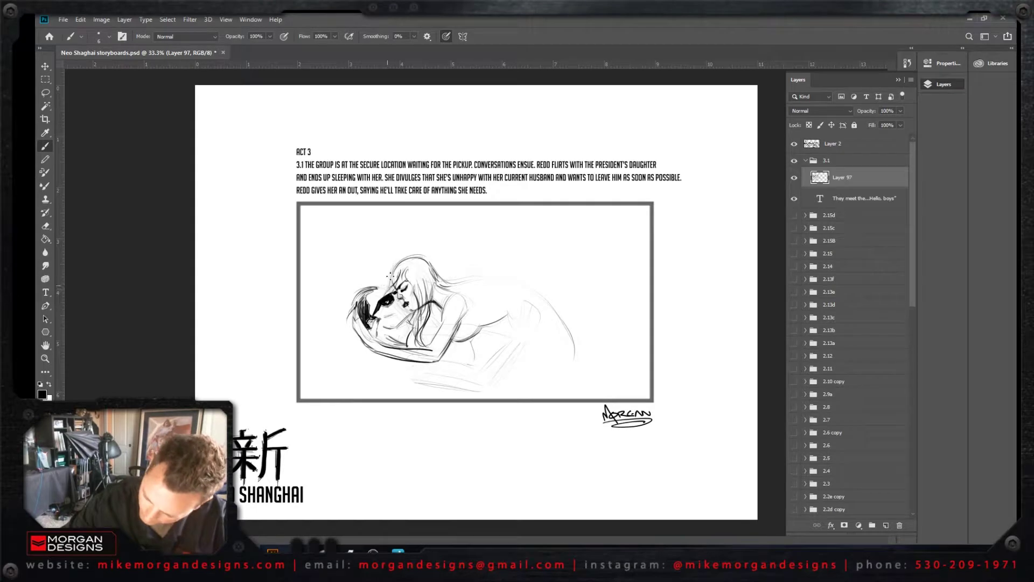
Step: Add fuller, looping hair strands over the crown and forehead of the leaning figure, undoing the first dark stroke
drag(392, 276, 404, 257)
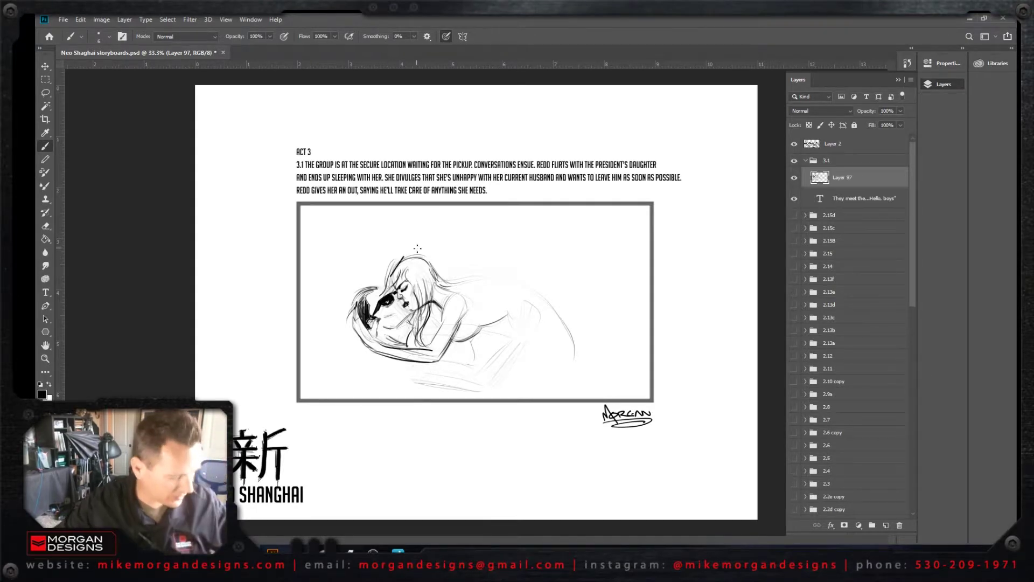
key(ctrl+z)
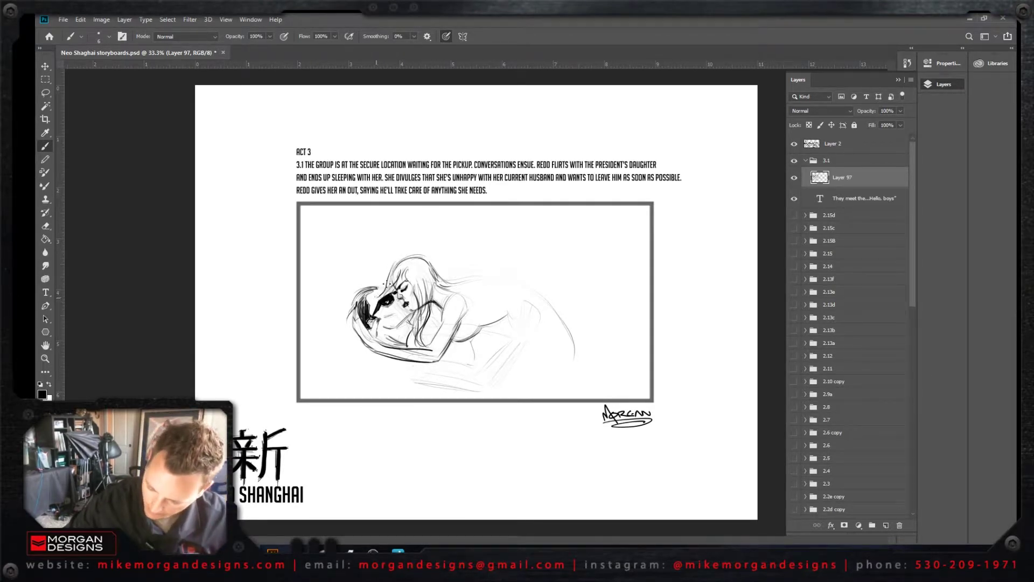
mouse_move(388, 285)
mouse_down()
mouse_move(400, 257)
mouse_move(424, 254)
mouse_up()
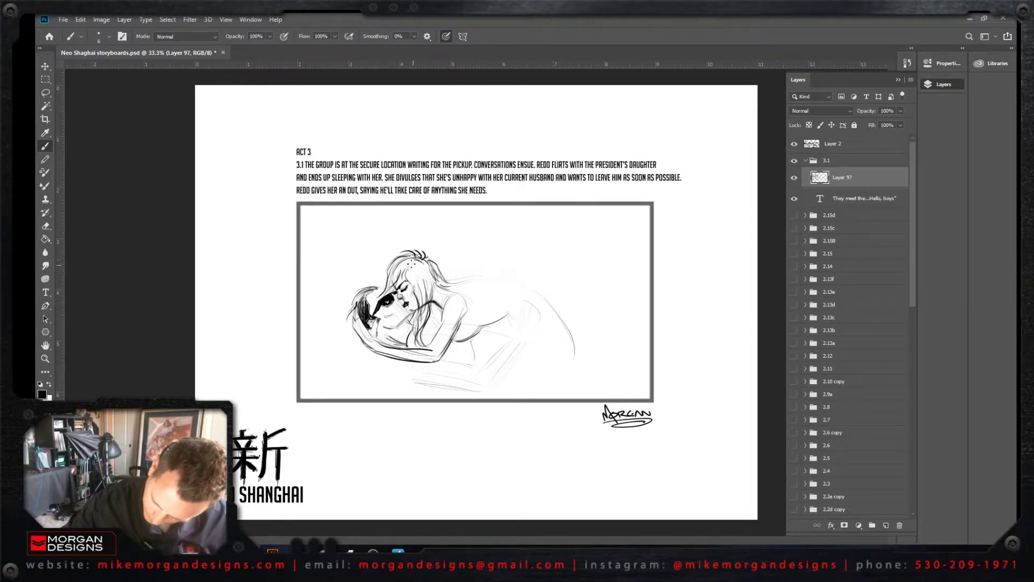
mouse_move(409, 260)
mouse_down()
mouse_move(424, 269)
mouse_move(414, 284)
mouse_move(398, 280)
mouse_move(424, 317)
mouse_up()
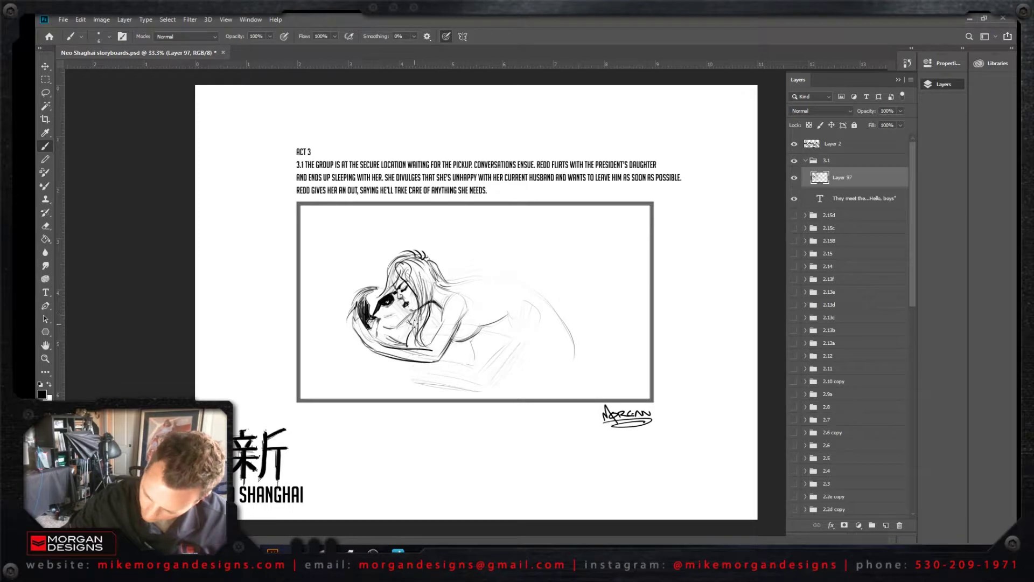
mouse_move(395, 272)
mouse_down()
mouse_move(397, 290)
mouse_move(369, 303)
mouse_up()
drag(374, 322, 366, 328)
mouse_move(382, 278)
mouse_down()
mouse_move(368, 307)
mouse_move(377, 288)
mouse_up()
drag(400, 251, 437, 267)
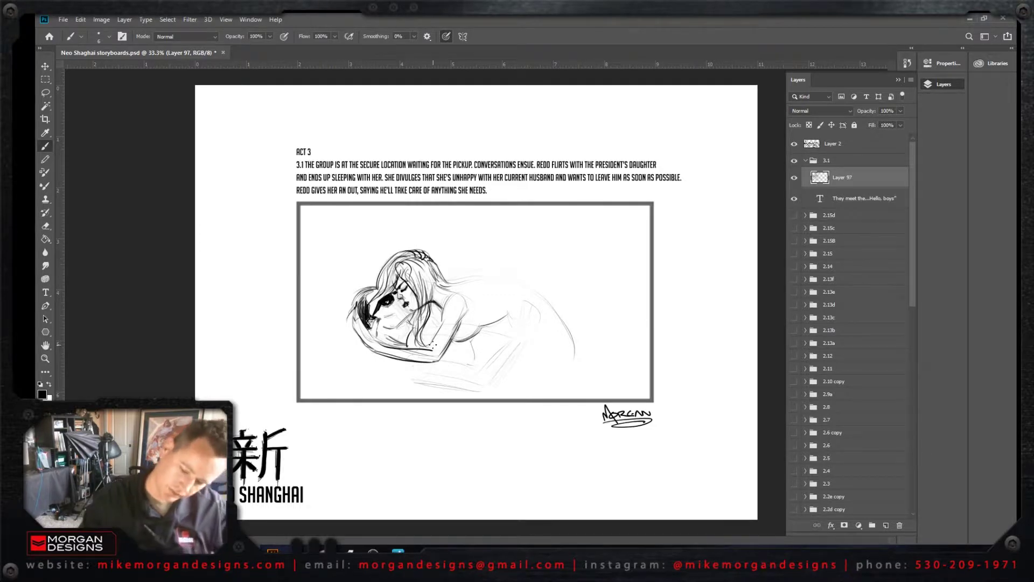
Step: Refine the leaning figure's mouth with the eraser and brush, and darken the hair strands hanging beside the neck
key(e)
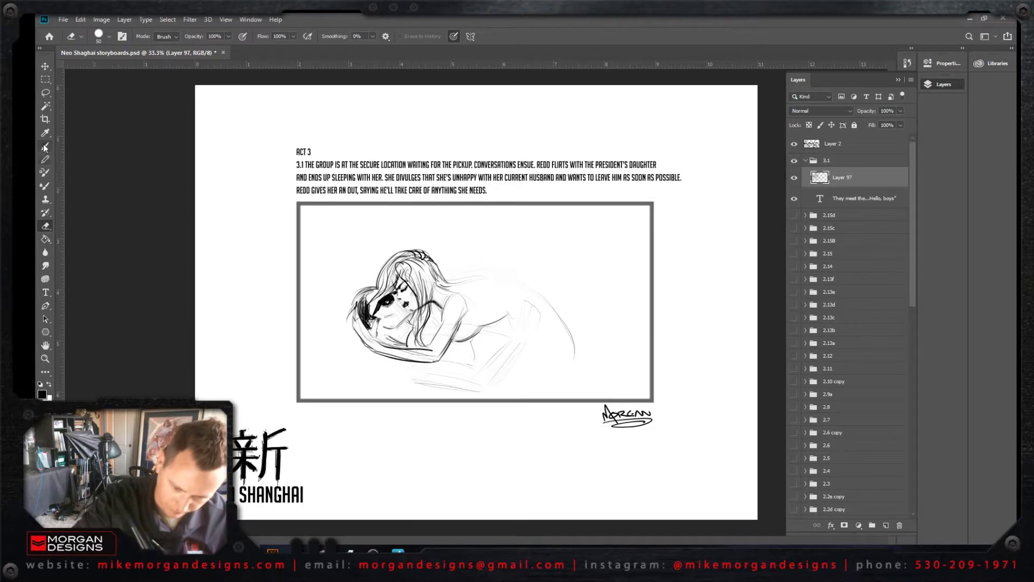
key(b)
drag(402, 296, 407, 303)
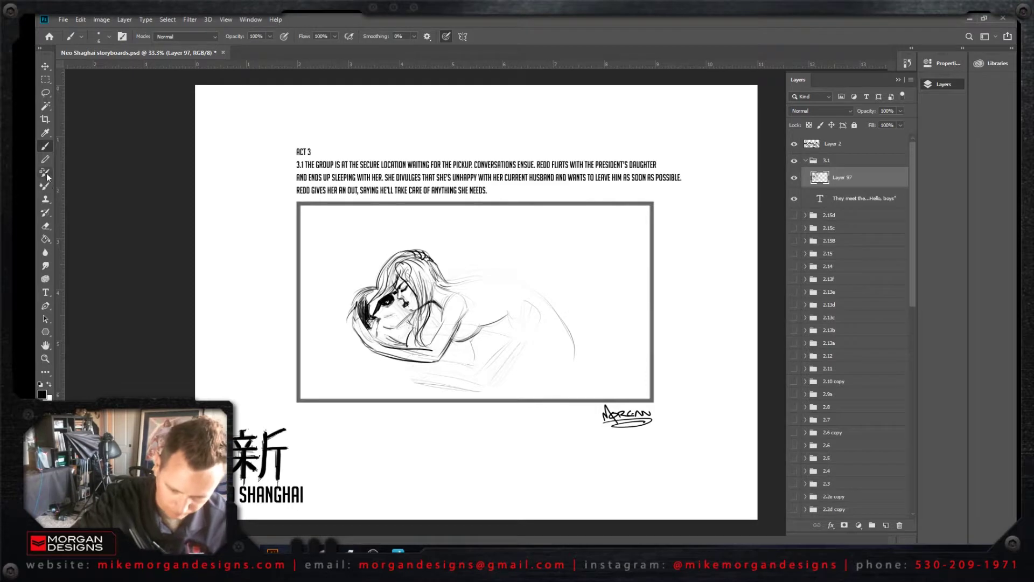
click(45, 227)
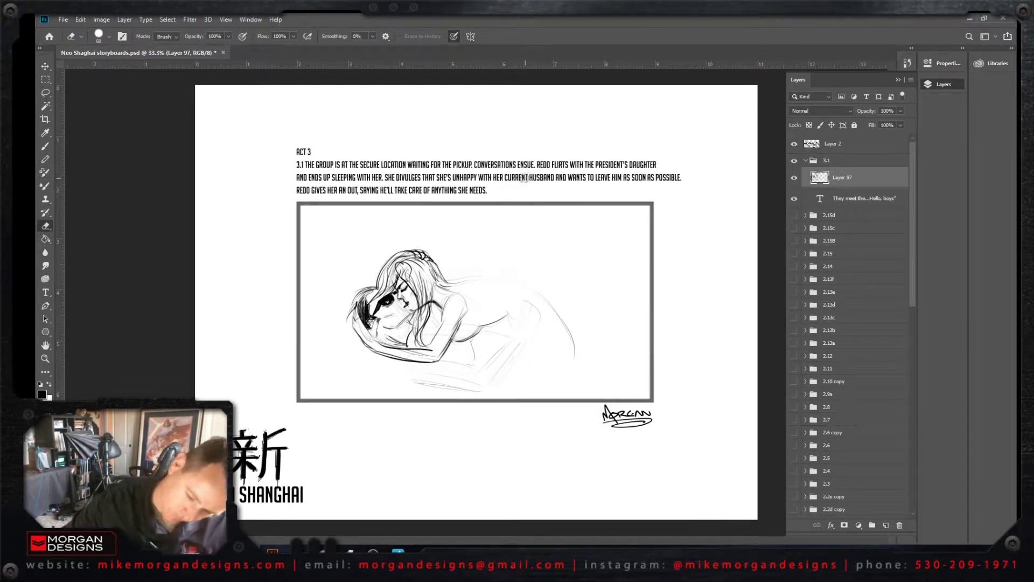
click(46, 146)
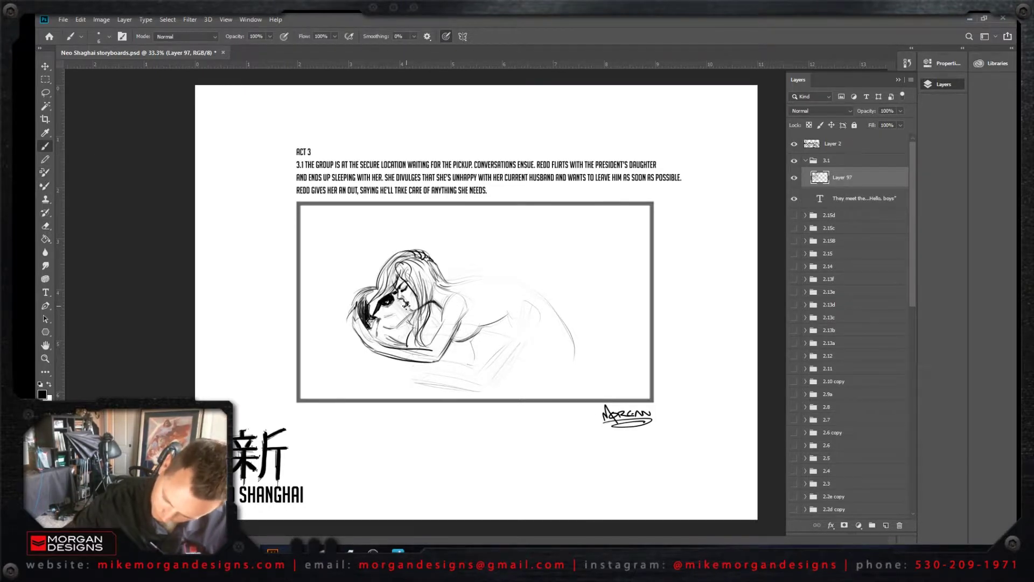
mouse_move(429, 272)
mouse_down()
mouse_move(434, 308)
mouse_move(440, 291)
mouse_move(429, 345)
mouse_move(429, 327)
mouse_move(413, 325)
mouse_move(445, 281)
mouse_move(431, 274)
mouse_move(423, 299)
mouse_move(403, 283)
mouse_move(354, 322)
mouse_up()
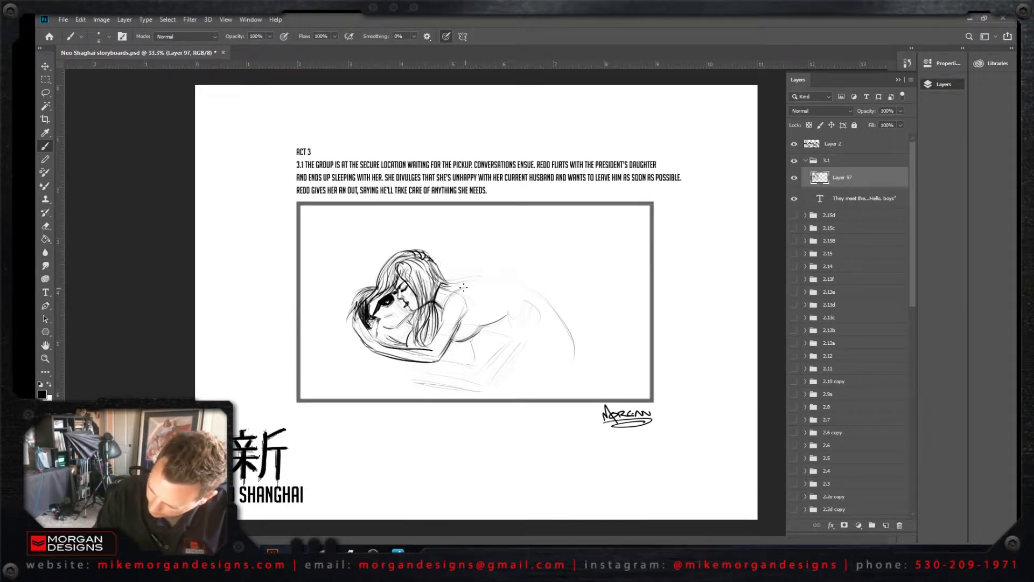
Step: Outline the leaning figure's curved back, underside and hip in dark lines, and add the long leg line beneath
mouse_move(455, 278)
mouse_down()
mouse_move(483, 279)
mouse_move(456, 282)
mouse_move(532, 288)
mouse_move(461, 277)
mouse_move(528, 291)
mouse_move(525, 315)
mouse_move(508, 315)
mouse_move(518, 304)
mouse_move(505, 320)
mouse_move(546, 310)
mouse_move(535, 308)
mouse_move(532, 287)
mouse_move(558, 321)
mouse_up()
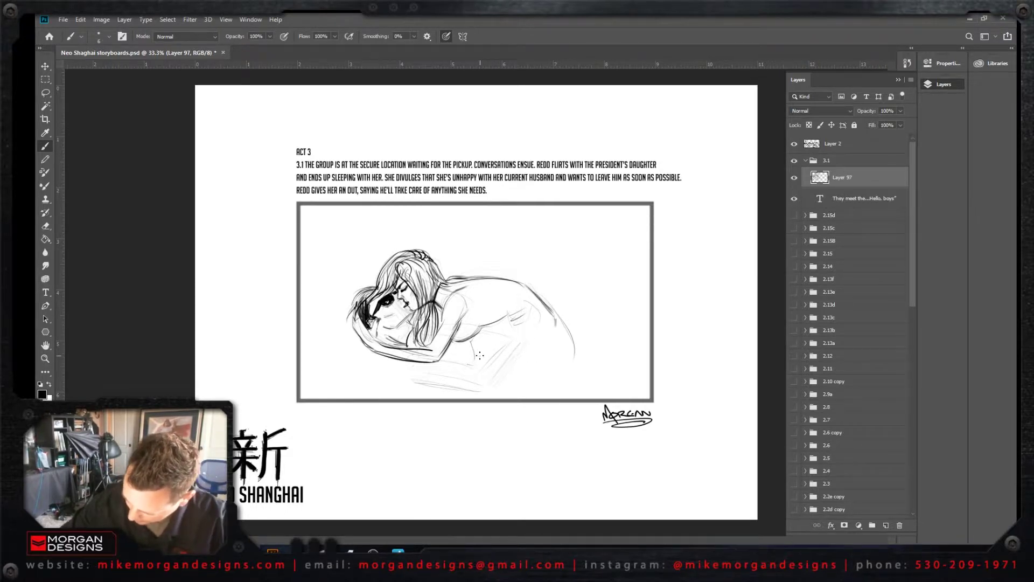
mouse_move(454, 367)
mouse_down()
mouse_move(544, 330)
mouse_move(571, 357)
mouse_move(552, 370)
mouse_up()
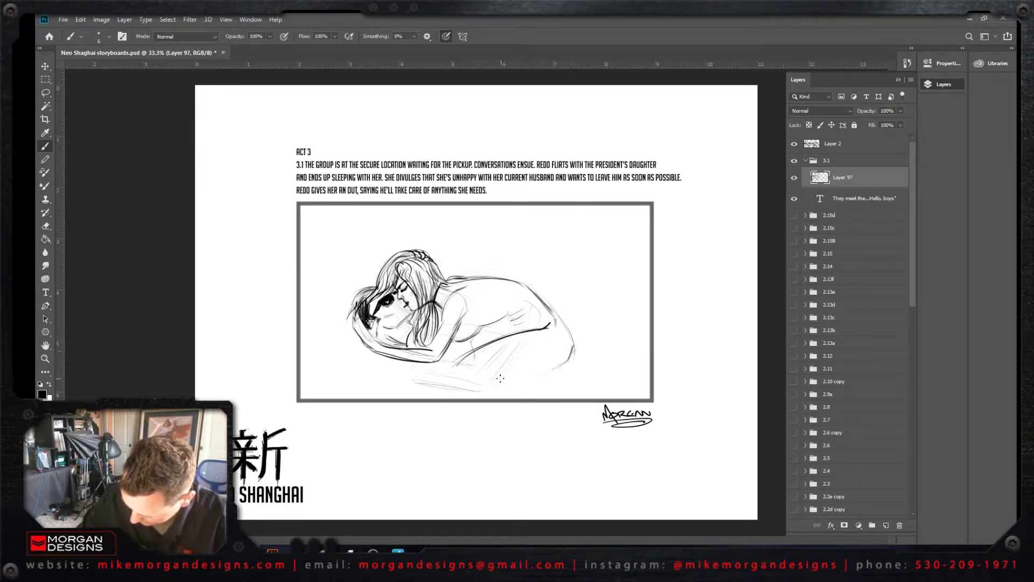
mouse_move(484, 377)
mouse_down()
mouse_move(598, 378)
mouse_move(620, 392)
mouse_up()
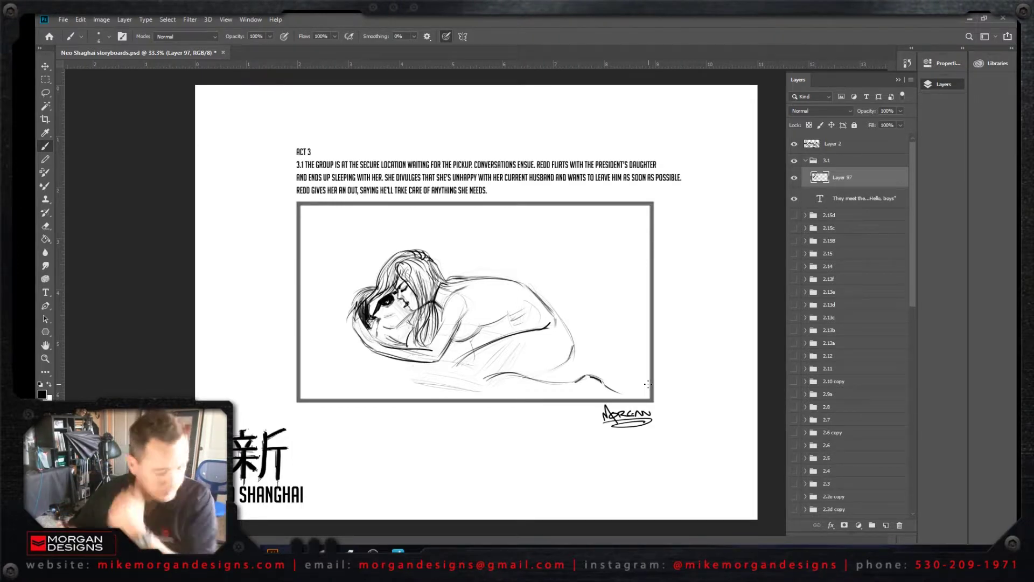
Step: Draw the reclining figure's shoulder and bent arm in bold lines, with the spread hand resting on the leaning figure's lower back
mouse_move(411, 363)
mouse_down()
mouse_move(418, 387)
mouse_move(410, 371)
mouse_move(431, 385)
mouse_move(417, 381)
mouse_move(424, 364)
mouse_move(417, 372)
mouse_move(427, 364)
mouse_move(413, 387)
mouse_move(466, 353)
mouse_up()
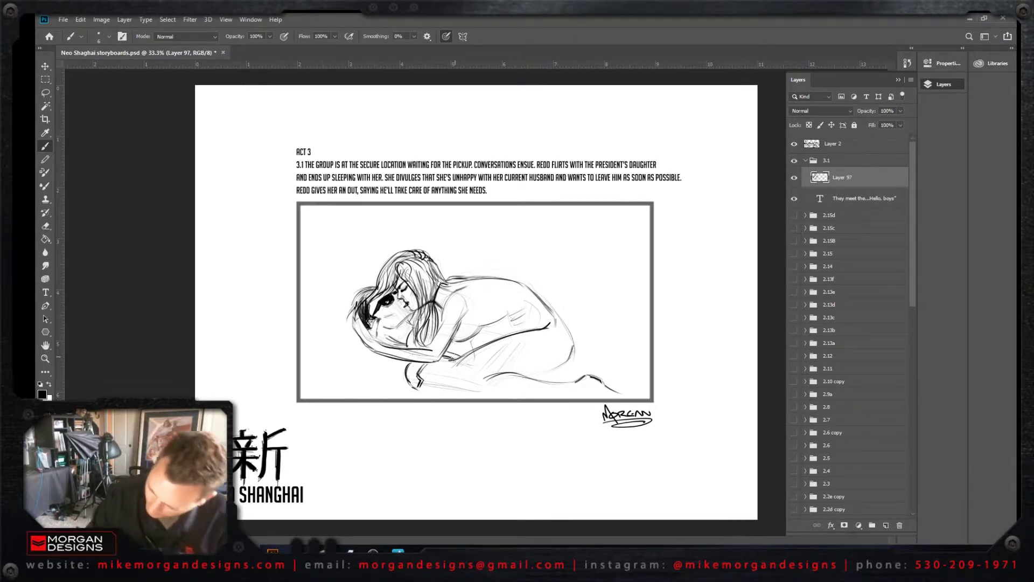
drag(446, 357, 474, 366)
mouse_move(454, 360)
mouse_down()
mouse_move(480, 372)
mouse_move(516, 330)
mouse_move(509, 340)
mouse_move(529, 335)
mouse_move(507, 378)
mouse_move(433, 386)
mouse_move(476, 398)
mouse_up()
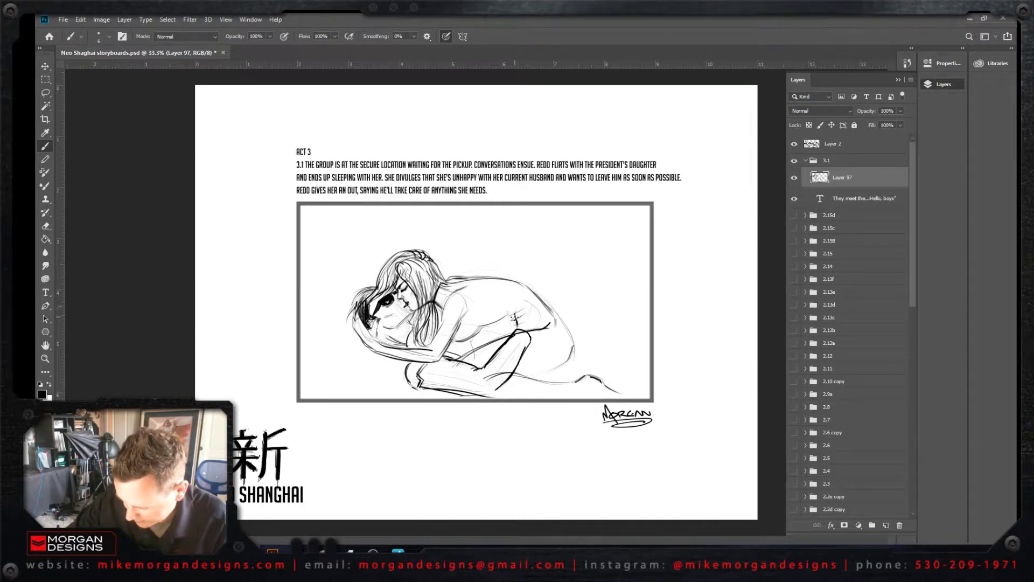
drag(515, 318, 535, 296)
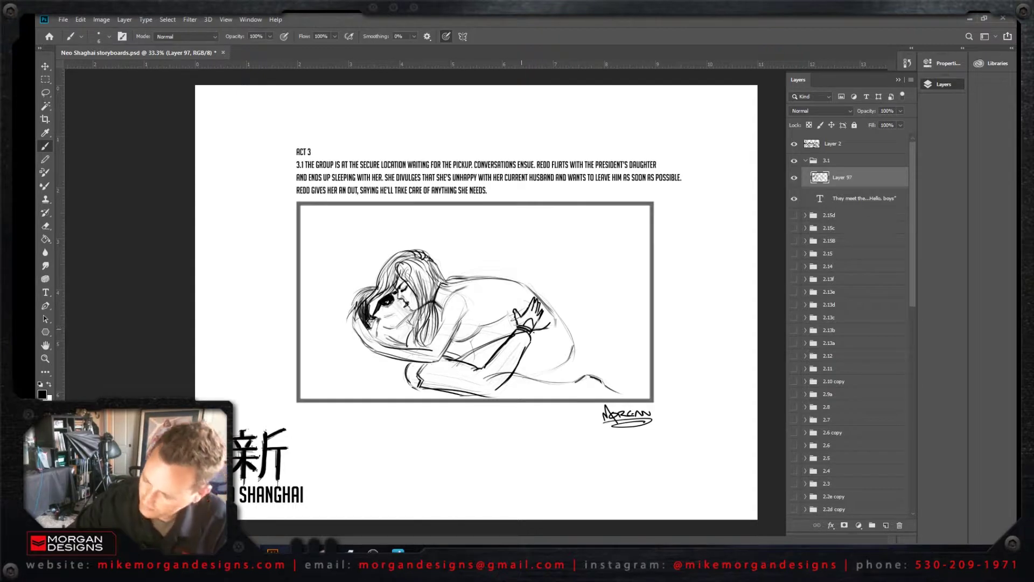
drag(530, 312, 544, 322)
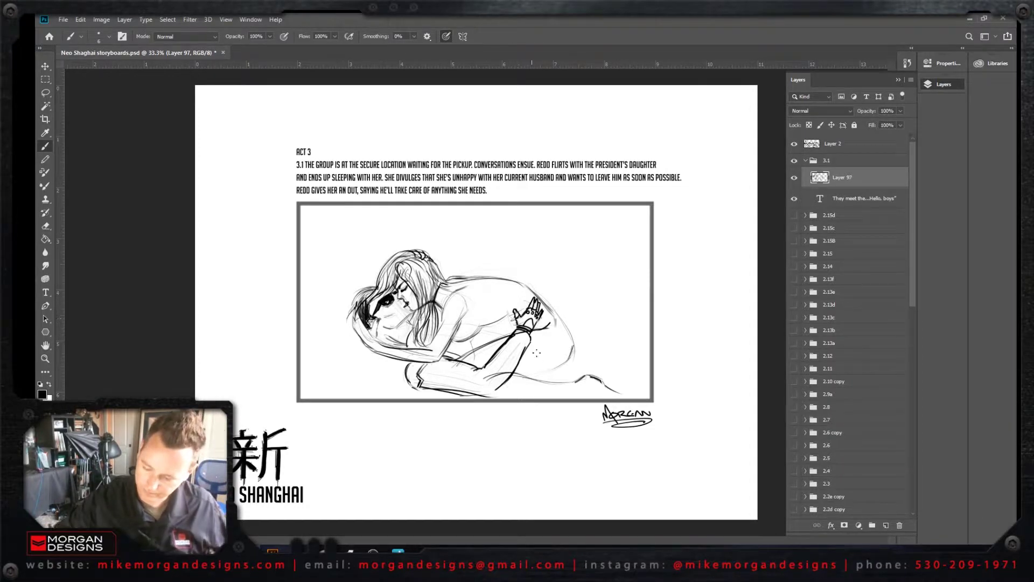
Step: Shade beneath the reclining figure's ear and add garment edges and folds to the leaning figure's torso, undoing a stroke across the back
drag(384, 337, 376, 338)
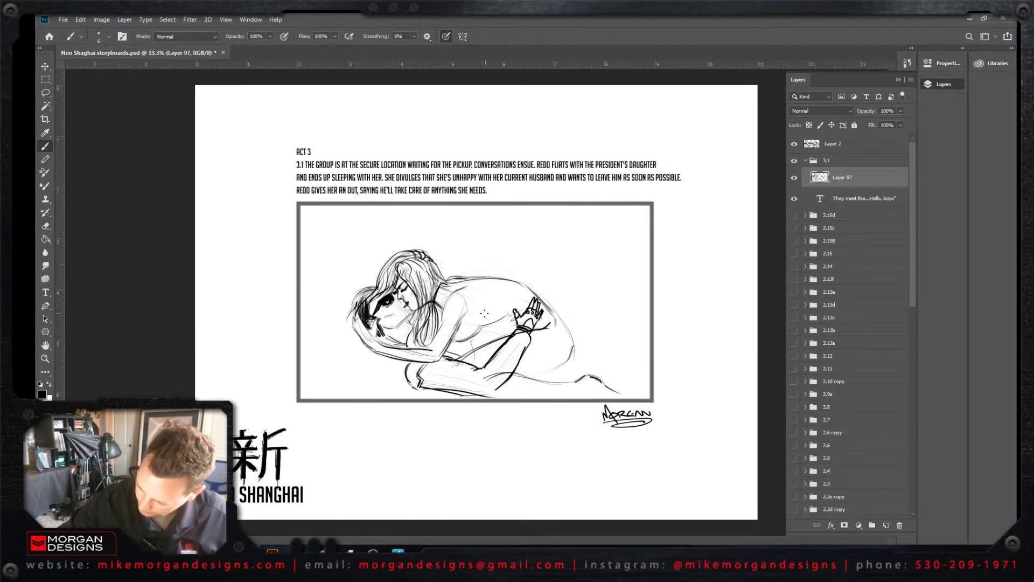
drag(481, 304, 476, 319)
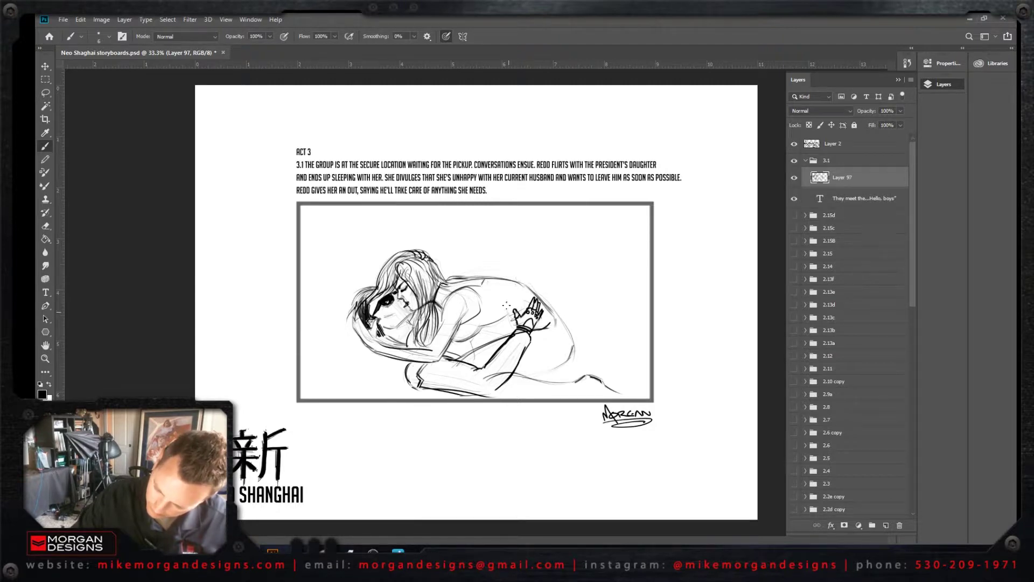
drag(516, 282, 492, 338)
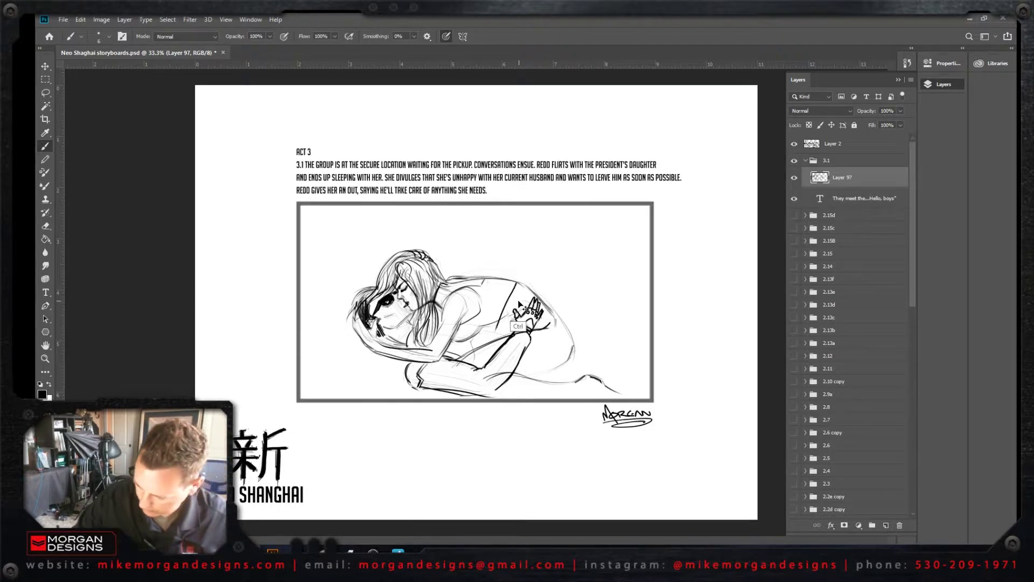
key(ctrl+z)
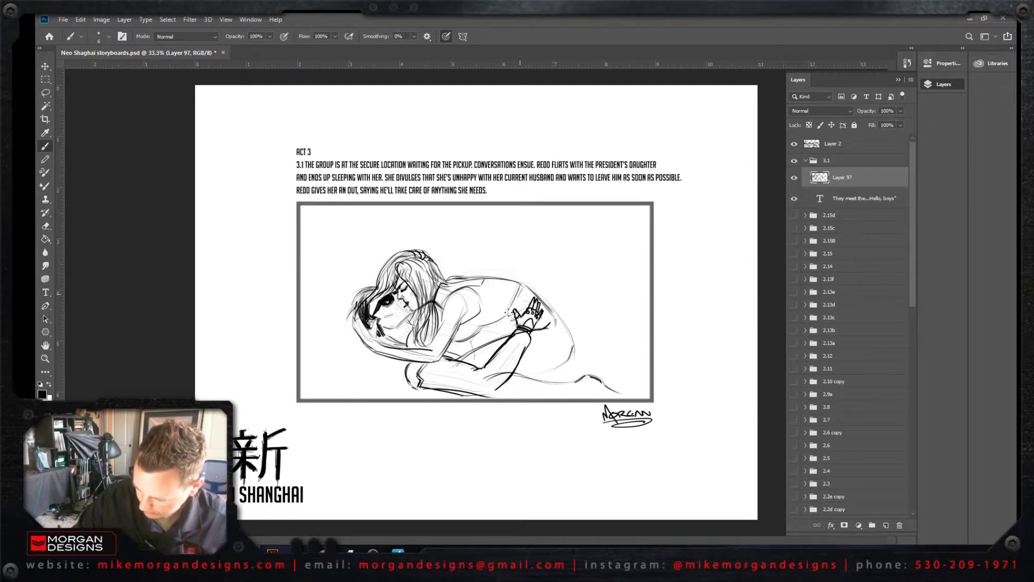
mouse_move(510, 325)
mouse_down()
mouse_move(543, 287)
mouse_move(500, 313)
mouse_move(513, 286)
mouse_move(497, 326)
mouse_up()
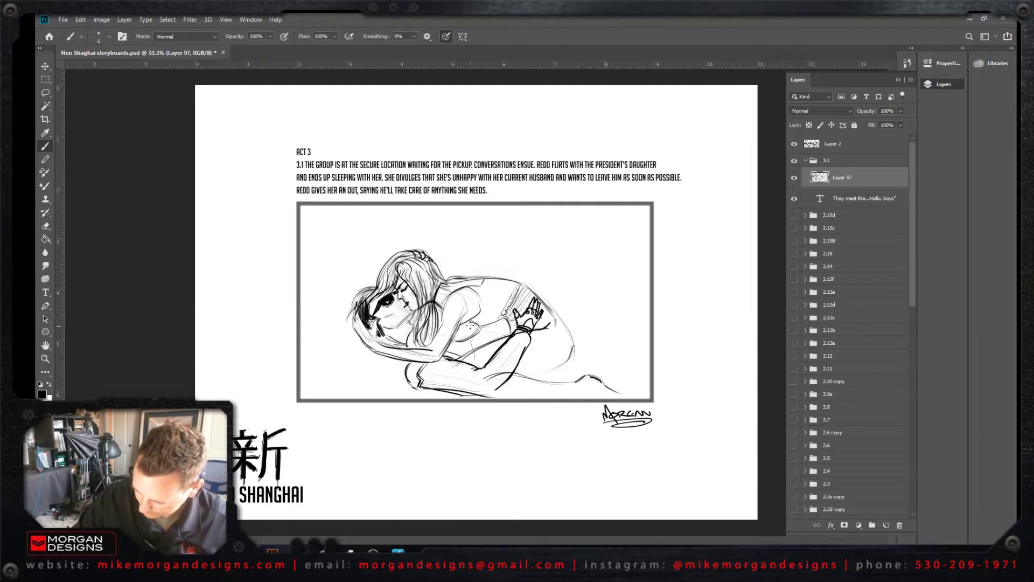
drag(470, 333, 475, 332)
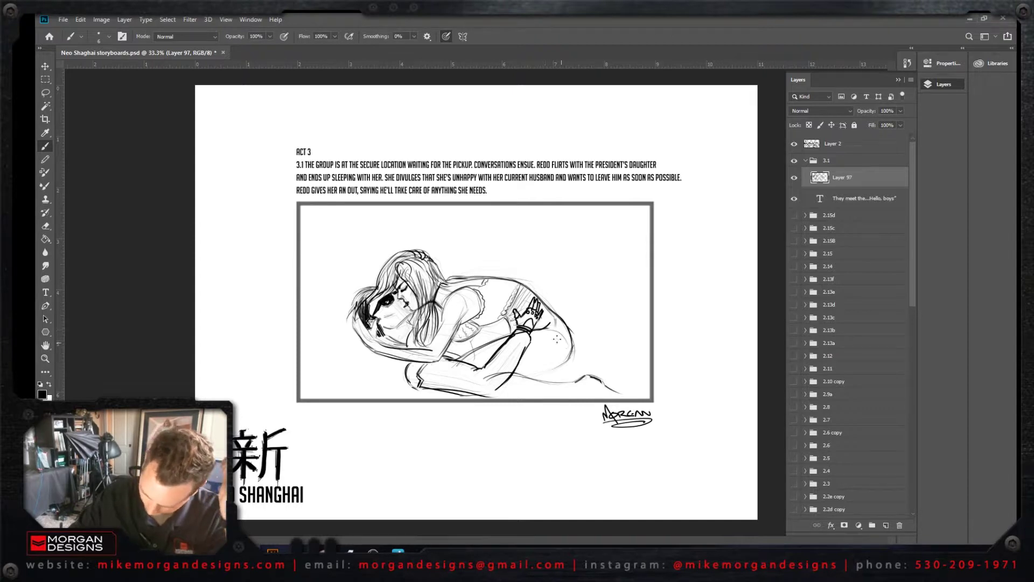
Step: Add clothing lines and folds around the leaning figure's hip and thigh, and darken the contours of the chest underside and cradling arm
mouse_move(557, 338)
mouse_down()
mouse_move(572, 347)
mouse_move(560, 319)
mouse_move(570, 319)
mouse_move(548, 307)
mouse_move(572, 314)
mouse_up()
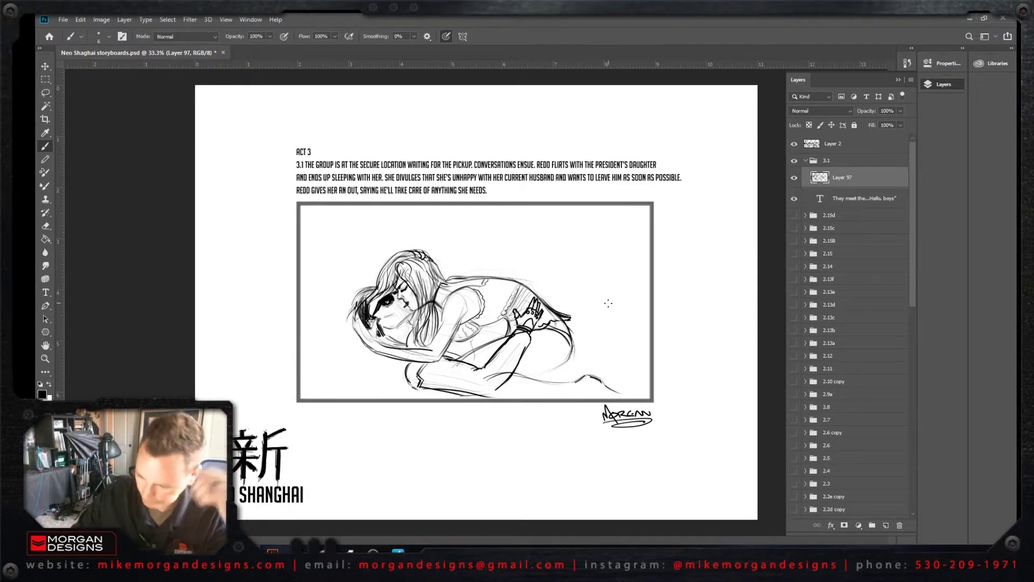
drag(456, 340, 509, 313)
mouse_move(459, 335)
mouse_down()
mouse_move(458, 322)
mouse_move(453, 347)
mouse_up()
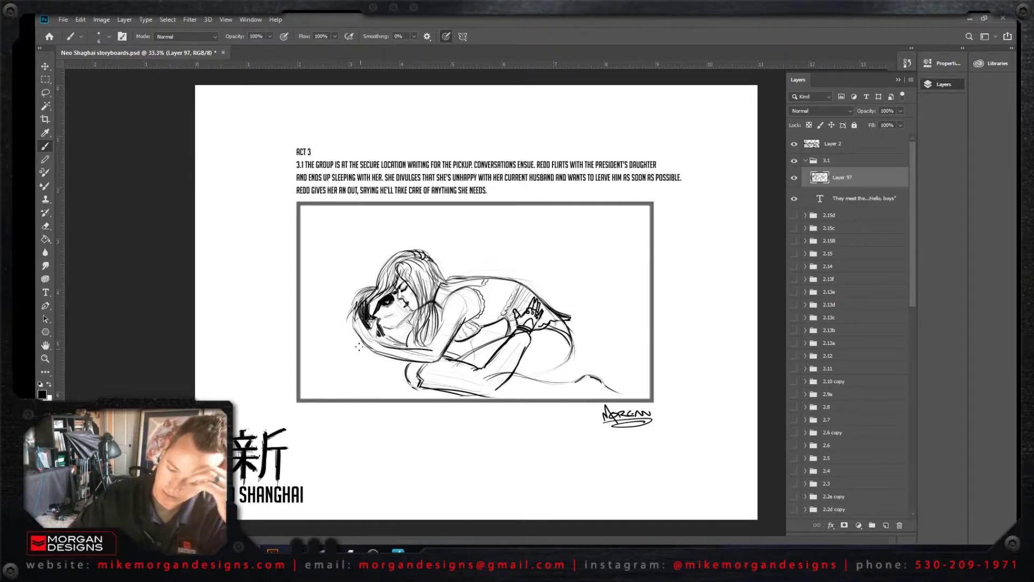
drag(356, 335, 364, 345)
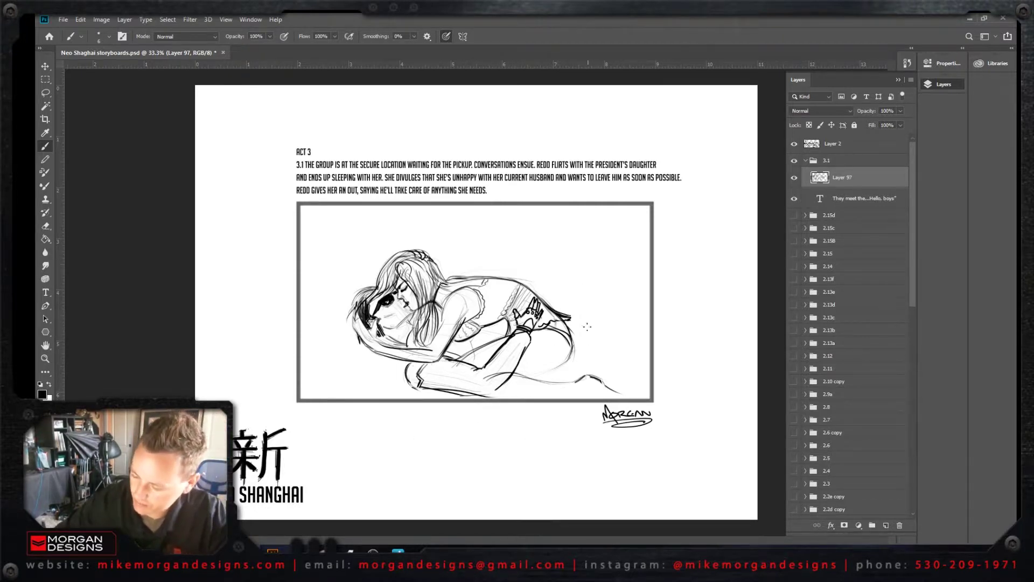
mouse_move(541, 346)
mouse_down()
mouse_move(550, 367)
mouse_move(523, 364)
mouse_move(517, 375)
mouse_up()
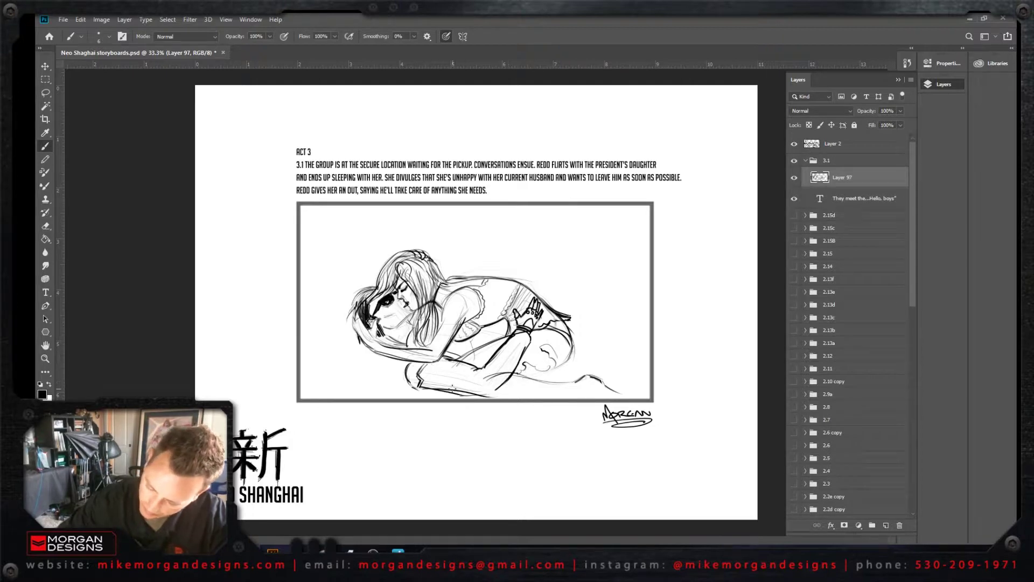
Step: Scatter small curls and marks on the ground around the reclining figure's head, and sketch a rough background line behind the hips
mouse_move(402, 368)
mouse_down()
mouse_move(341, 361)
mouse_move(333, 349)
mouse_move(369, 357)
mouse_move(361, 344)
mouse_move(370, 351)
mouse_move(393, 330)
mouse_move(374, 345)
mouse_move(398, 377)
mouse_move(361, 370)
mouse_move(361, 383)
mouse_move(394, 386)
mouse_move(322, 383)
mouse_up()
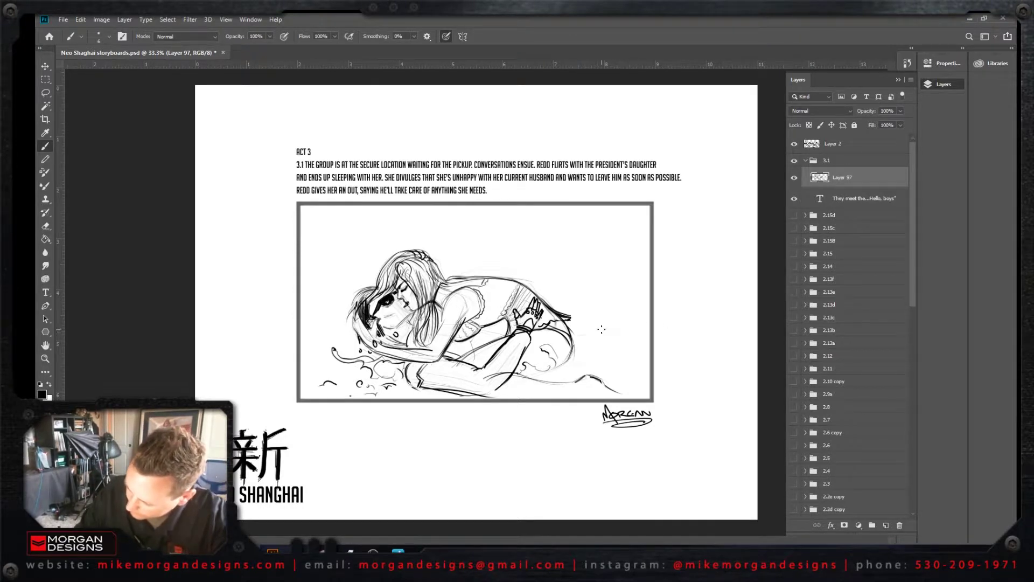
mouse_move(604, 327)
mouse_down()
mouse_move(650, 324)
mouse_move(575, 331)
mouse_move(634, 318)
mouse_move(619, 319)
mouse_up()
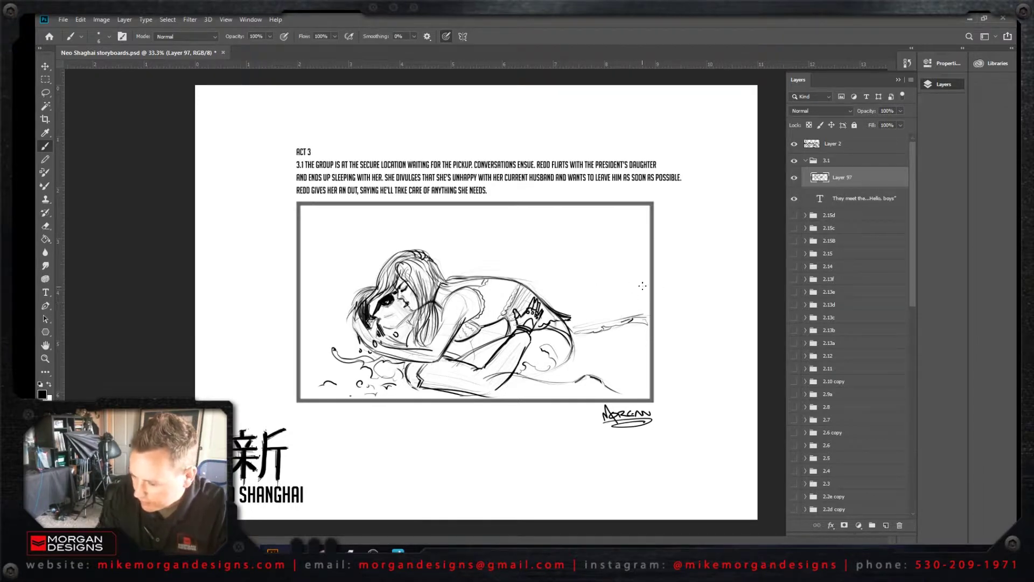
Step: Sketch a thin horizon line behind the embracing figures, extending slightly past both sides of the frame
drag(349, 297, 305, 300)
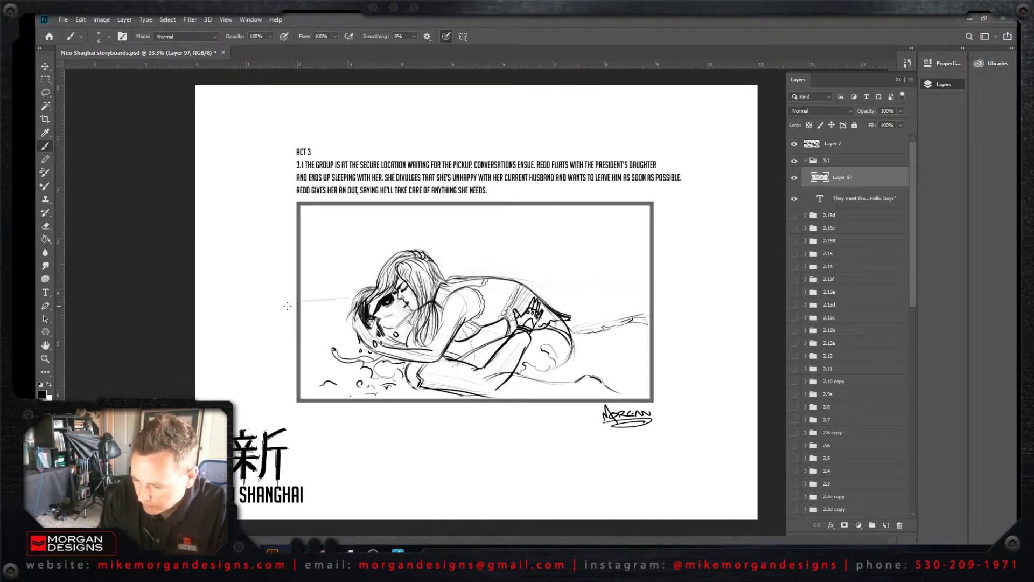
drag(532, 284, 628, 293)
mouse_move(565, 290)
mouse_down()
mouse_move(660, 287)
mouse_move(617, 289)
mouse_move(646, 290)
mouse_up()
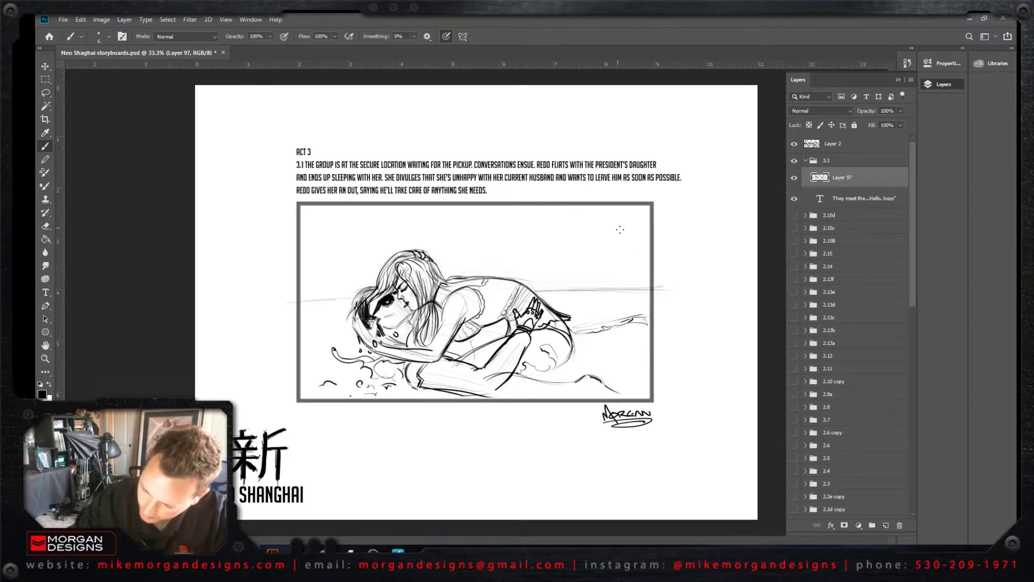
Step: Outline a large mountain behind the couple, with a low hill and a second ridge flanking it and a shoreline at its foot
mouse_move(321, 297)
mouse_down()
mouse_move(384, 240)
mouse_move(420, 225)
mouse_move(461, 226)
mouse_move(575, 294)
mouse_up()
mouse_move(308, 302)
mouse_down()
mouse_move(379, 243)
mouse_move(422, 223)
mouse_move(462, 224)
mouse_move(516, 256)
mouse_up()
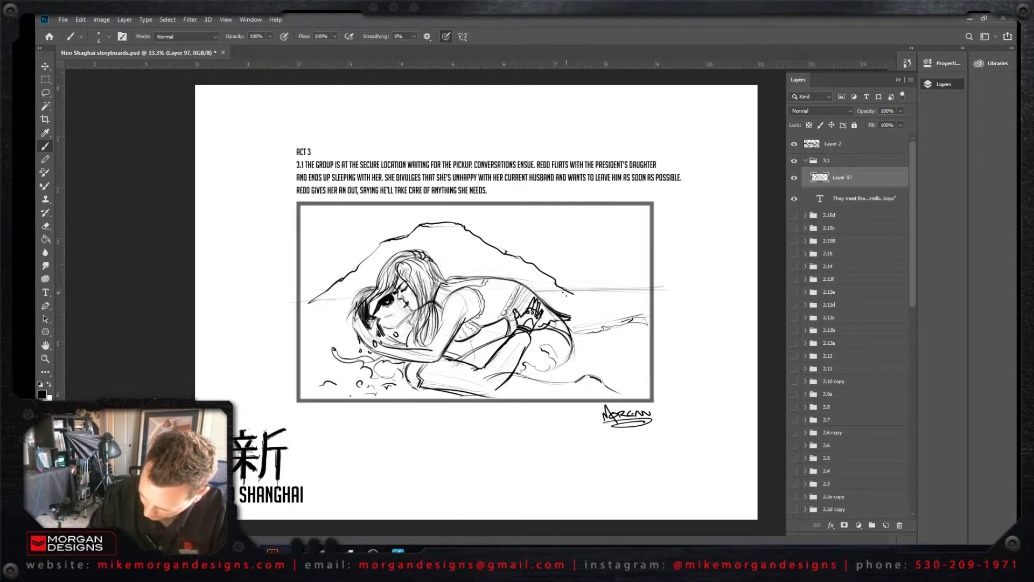
drag(549, 272, 607, 287)
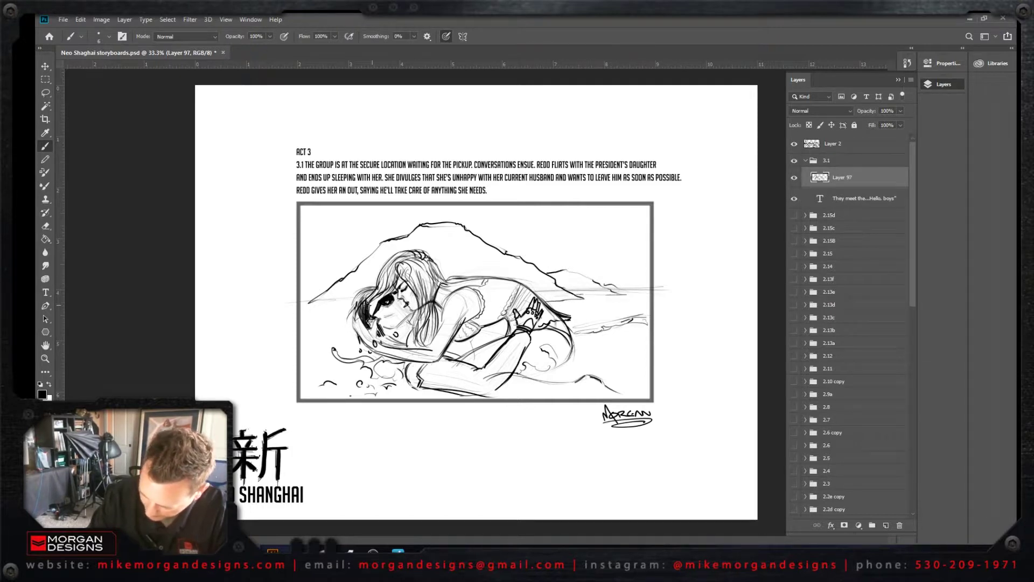
mouse_move(351, 313)
mouse_down()
mouse_move(314, 320)
mouse_move(299, 307)
mouse_move(316, 299)
mouse_up()
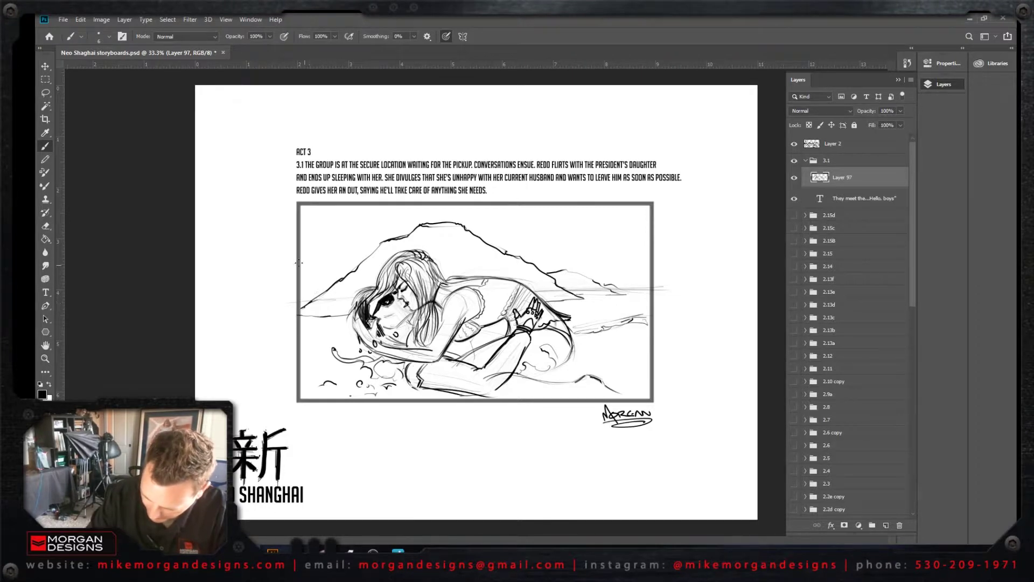
mouse_move(302, 243)
mouse_down()
mouse_move(350, 224)
mouse_move(402, 236)
mouse_up()
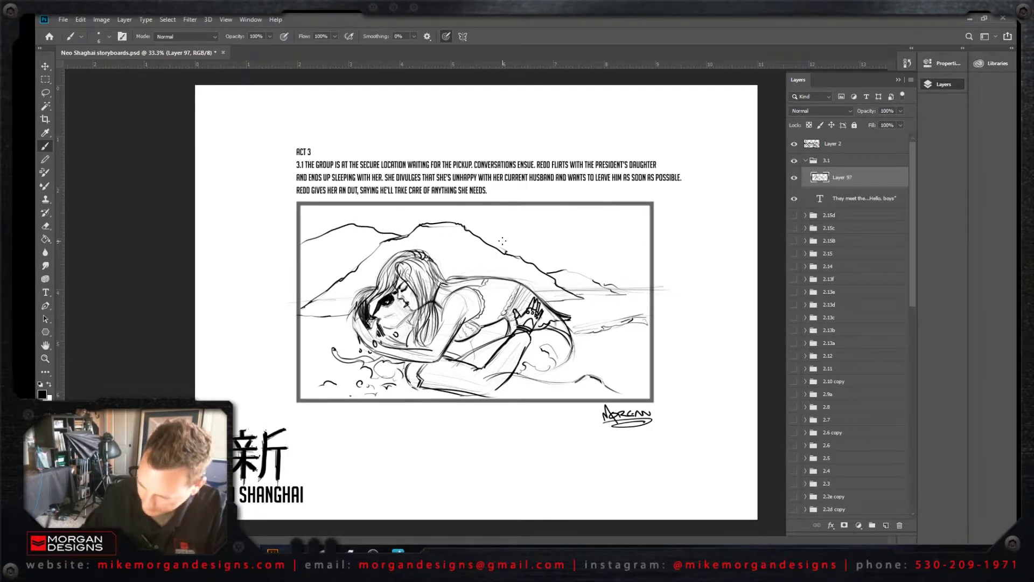
Step: Draw splashing water, droplets and rounded foam around the couple's hips, with small drops on the reclining figure's torso
drag(595, 339, 608, 331)
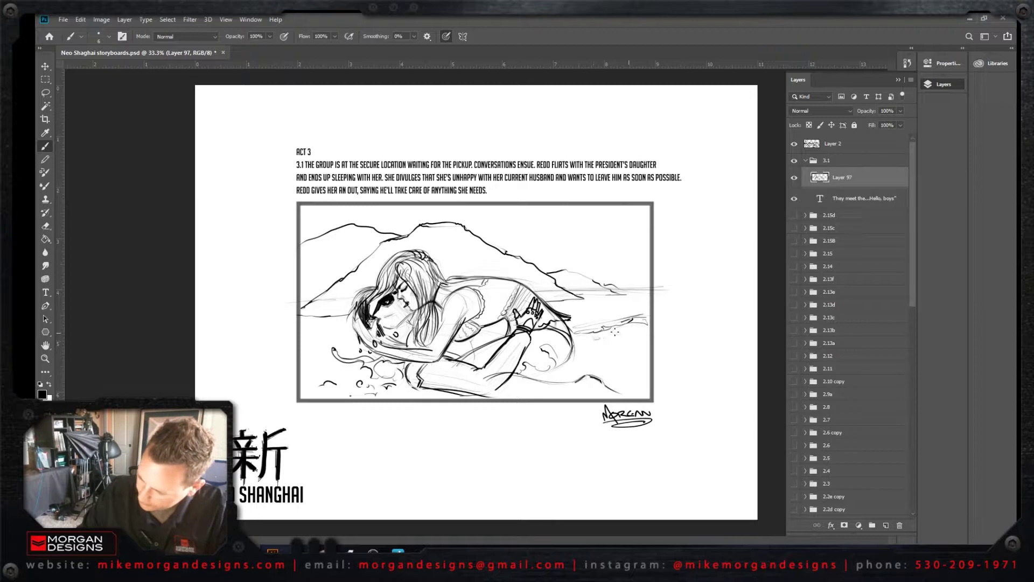
mouse_move(572, 360)
mouse_down()
mouse_move(606, 355)
mouse_move(567, 374)
mouse_move(593, 345)
mouse_move(603, 356)
mouse_move(582, 358)
mouse_move(578, 333)
mouse_up()
mouse_move(580, 322)
mouse_down()
mouse_move(591, 297)
mouse_move(579, 326)
mouse_up()
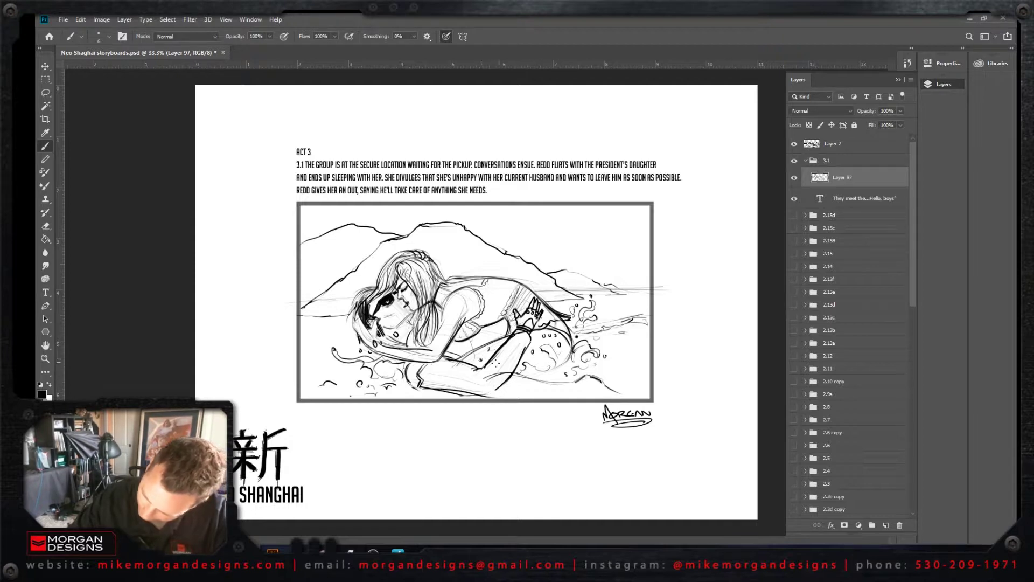
drag(486, 333, 482, 337)
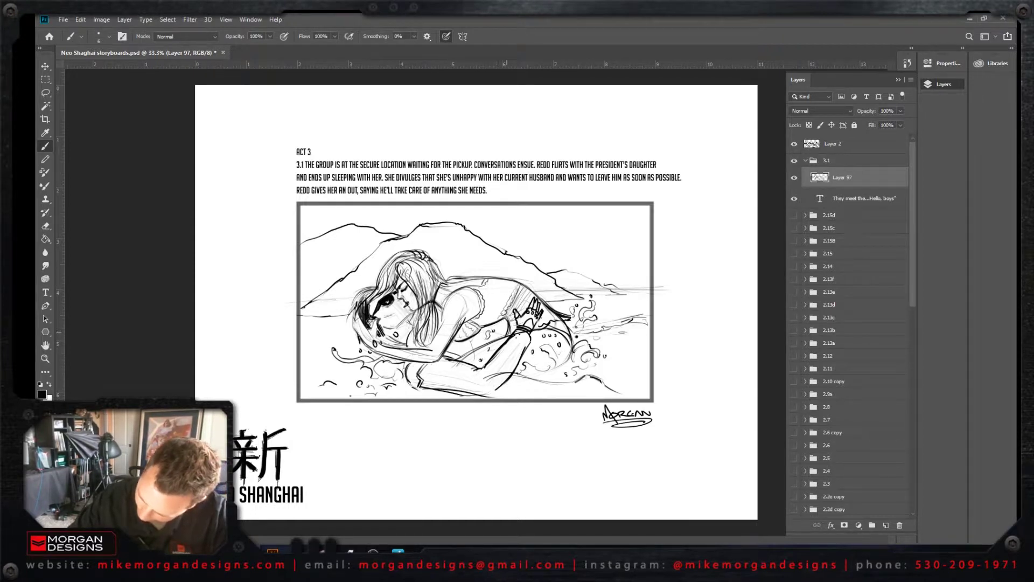
mouse_move(601, 380)
mouse_down()
mouse_move(628, 354)
mouse_move(616, 349)
mouse_move(595, 373)
mouse_move(642, 377)
mouse_move(634, 368)
mouse_move(620, 383)
mouse_move(632, 367)
mouse_move(647, 384)
mouse_move(623, 392)
mouse_up()
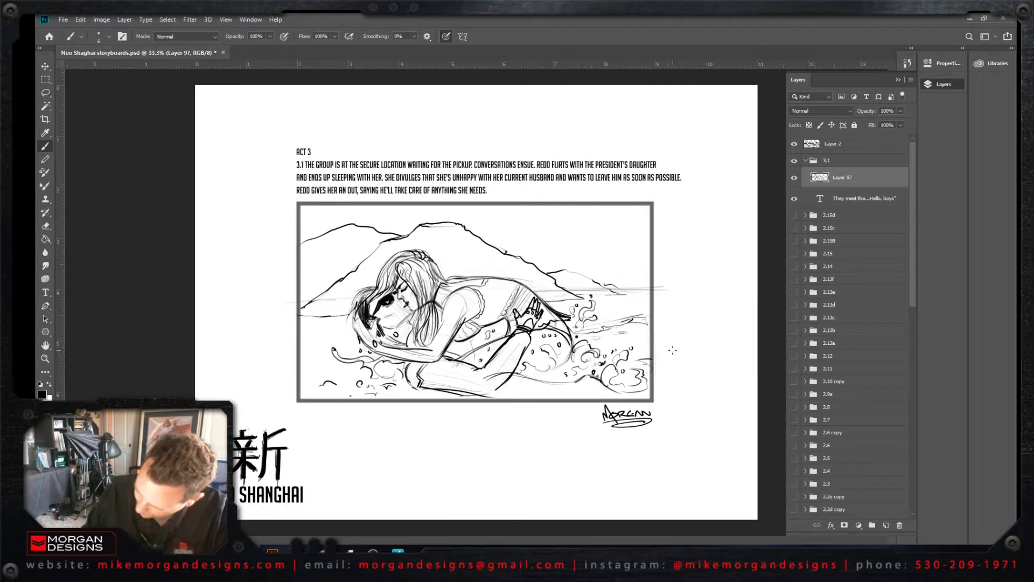
Step: Extend the water with loose ripple lines beyond the frame's lower and right edges, and add more foam curls below the reclining figure's head
mouse_move(642, 356)
mouse_down()
mouse_move(727, 373)
mouse_move(647, 373)
mouse_move(726, 384)
mouse_move(660, 392)
mouse_move(684, 402)
mouse_move(481, 399)
mouse_move(668, 398)
mouse_up()
mouse_move(590, 396)
mouse_down()
mouse_move(567, 390)
mouse_move(605, 395)
mouse_move(396, 399)
mouse_move(447, 412)
mouse_move(596, 412)
mouse_move(455, 407)
mouse_up()
drag(464, 410, 432, 411)
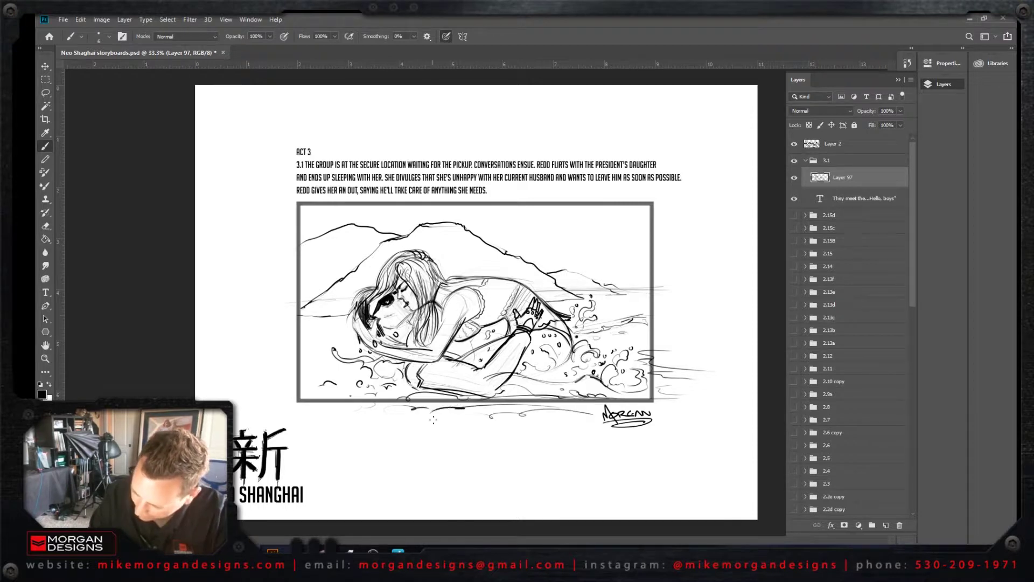
drag(609, 423, 458, 432)
mouse_move(530, 431)
mouse_down()
mouse_move(653, 438)
mouse_move(695, 403)
mouse_up()
drag(669, 350, 720, 348)
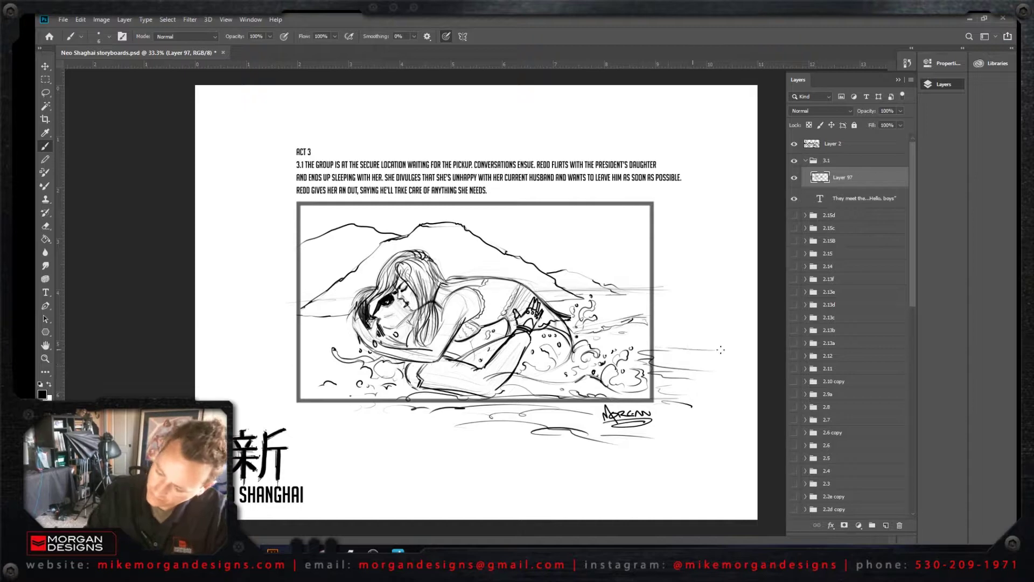
drag(637, 326, 706, 291)
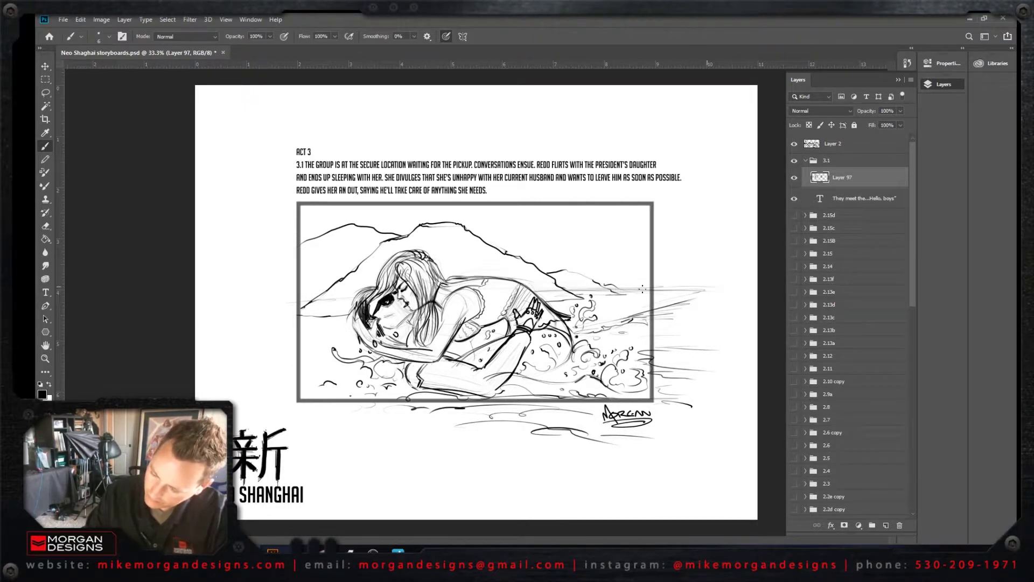
drag(643, 290, 723, 291)
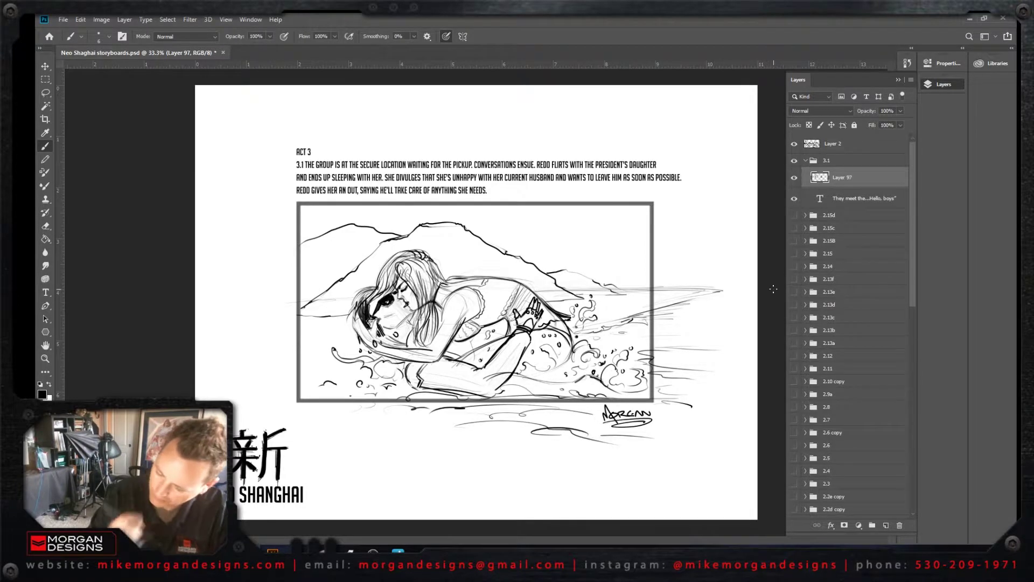
mouse_move(371, 372)
mouse_down()
mouse_move(334, 393)
mouse_move(384, 389)
mouse_move(325, 397)
mouse_move(302, 416)
mouse_move(337, 418)
mouse_up()
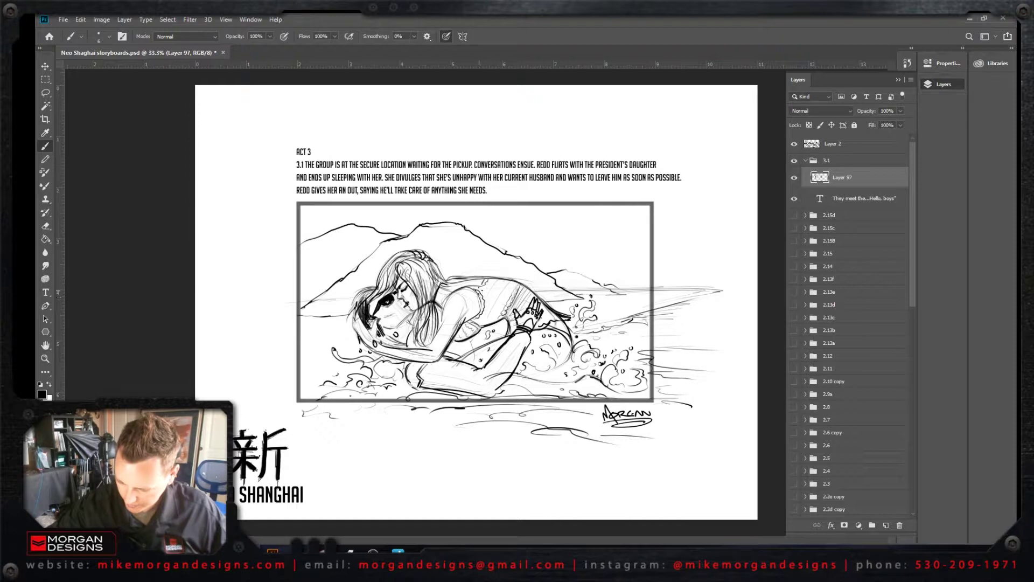
Step: Hatch the leaning figure's back, clean up and redraw the cradling arm's contours, and darken the edge of the reclining figure's head
drag(496, 290, 517, 284)
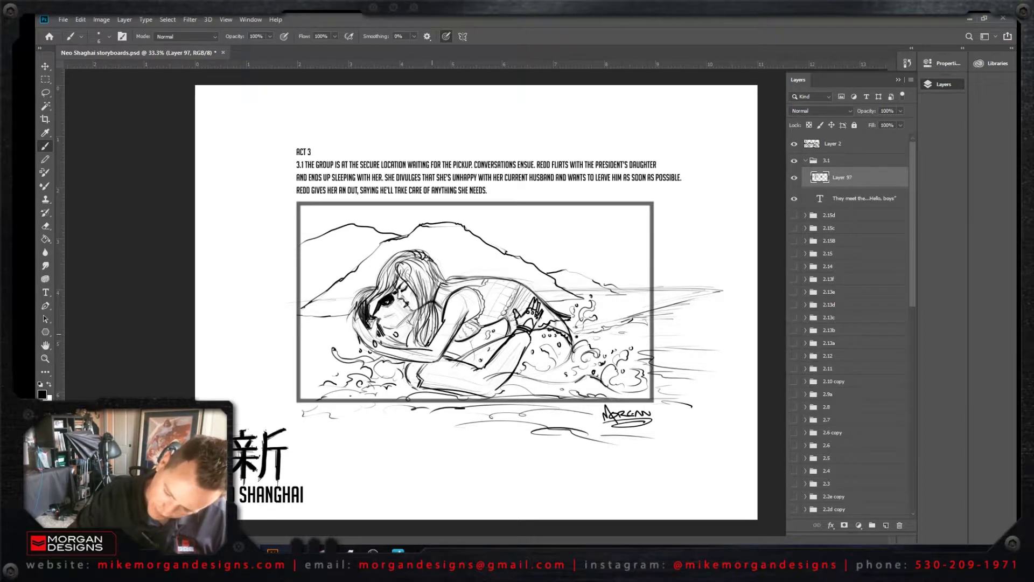
mouse_move(410, 345)
mouse_down()
mouse_move(384, 348)
mouse_move(372, 330)
mouse_move(380, 343)
mouse_up()
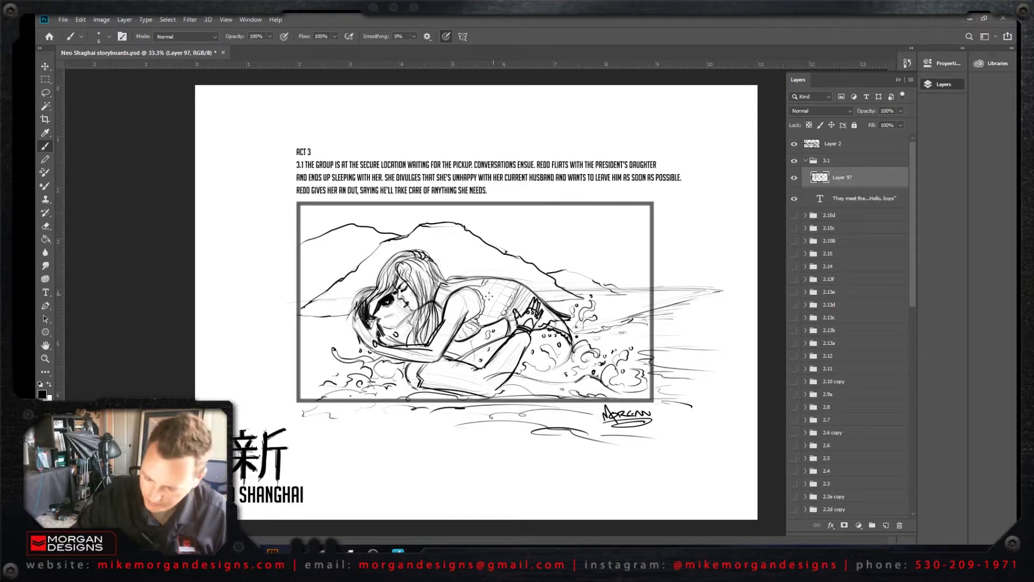
click(46, 226)
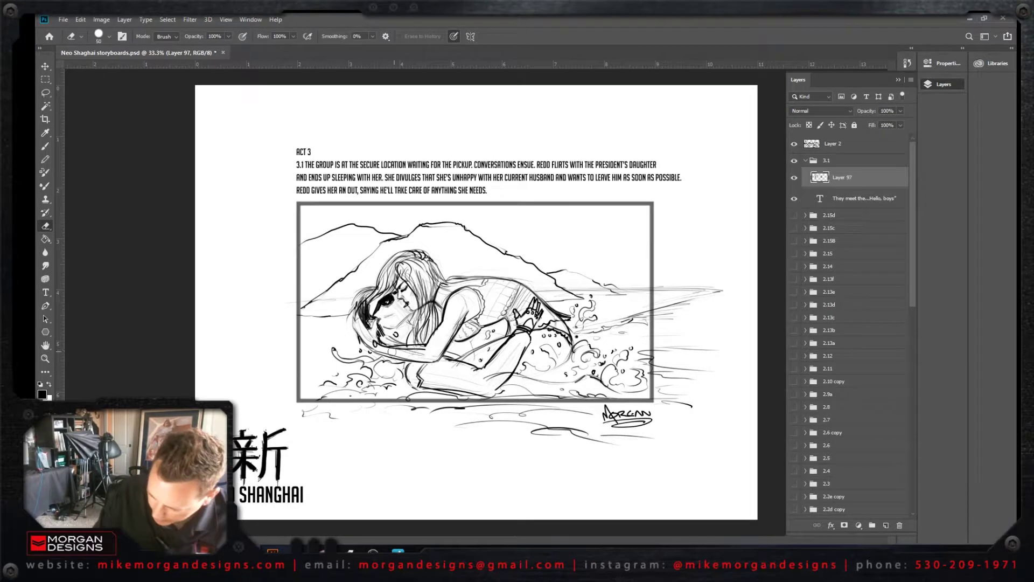
drag(393, 352, 415, 350)
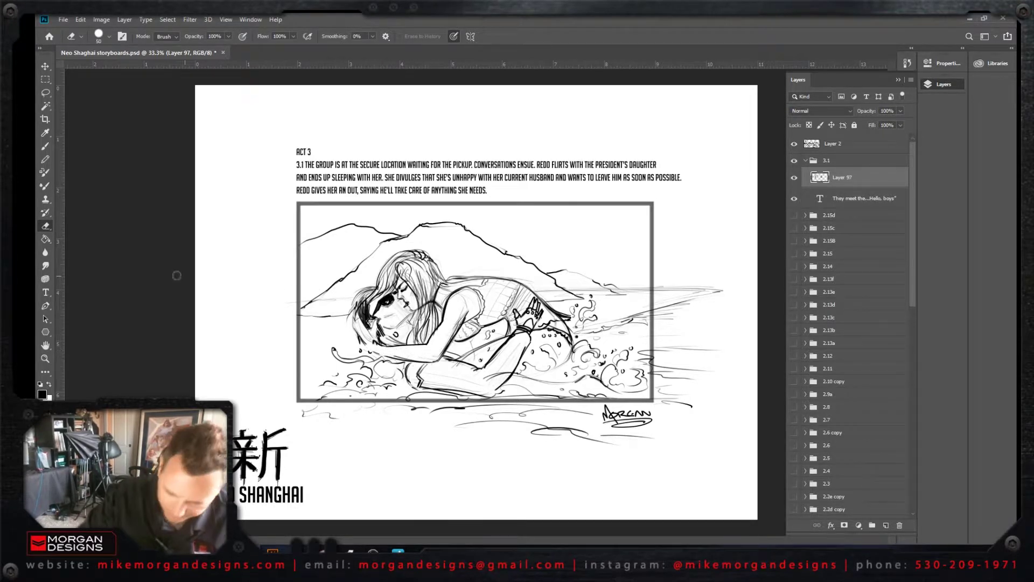
click(45, 146)
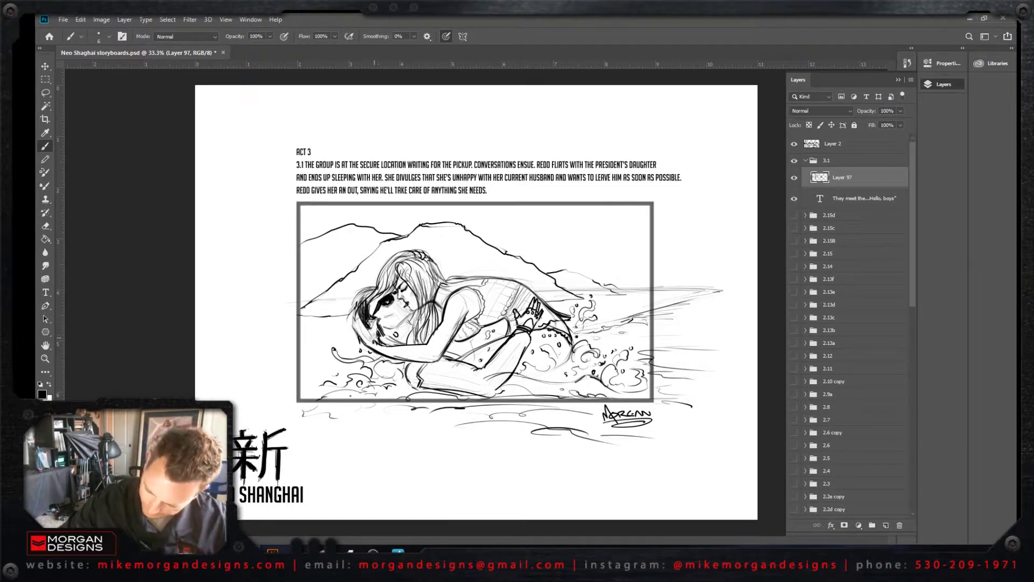
mouse_move(380, 321)
mouse_down()
mouse_move(370, 333)
mouse_move(356, 325)
mouse_up()
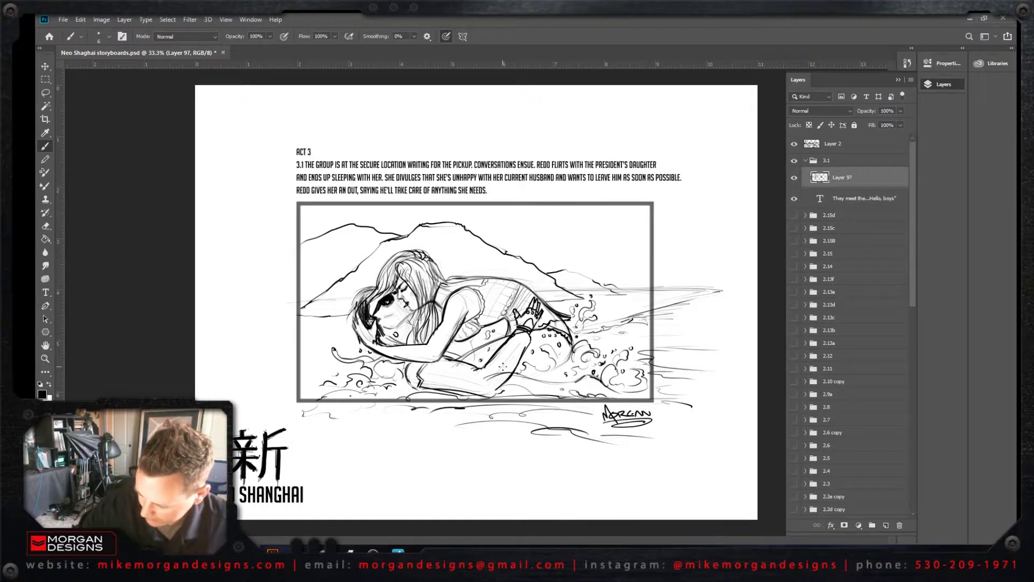
Step: Clean up the reclining figure's bent arm, fill its hand with black, and add panel lines and markings along the forearm and upper arm
key(e)
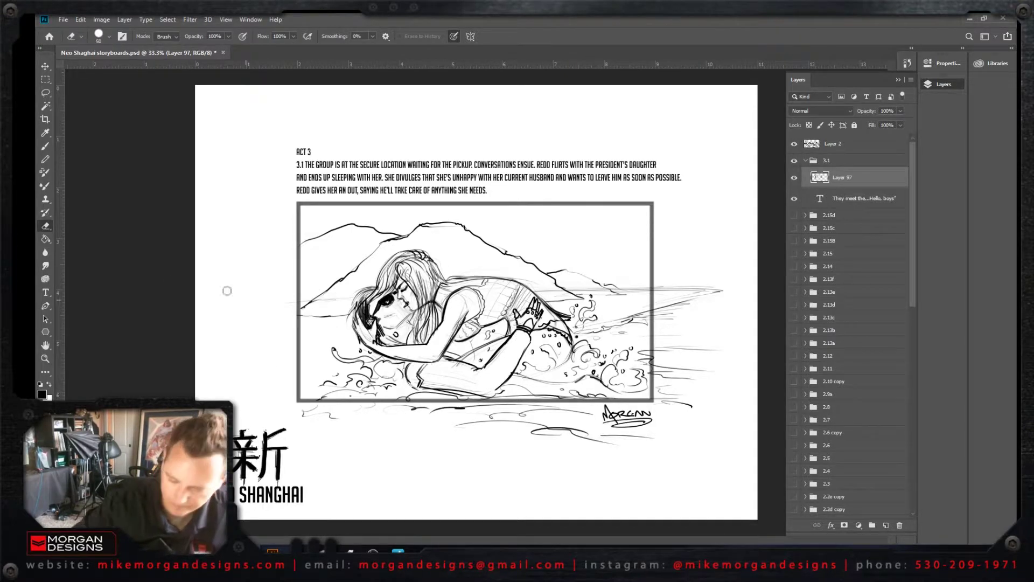
key(b)
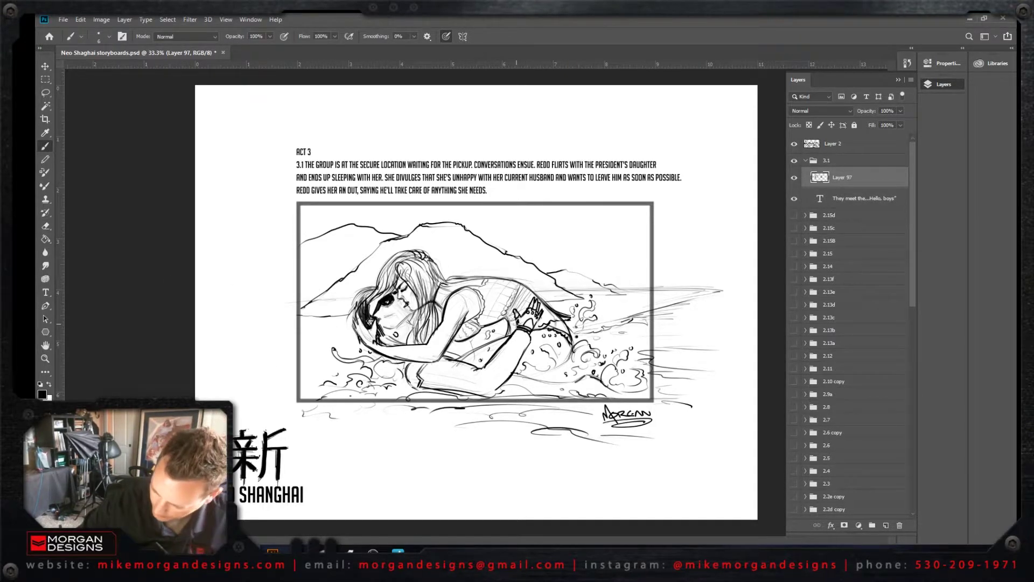
drag(518, 321, 532, 316)
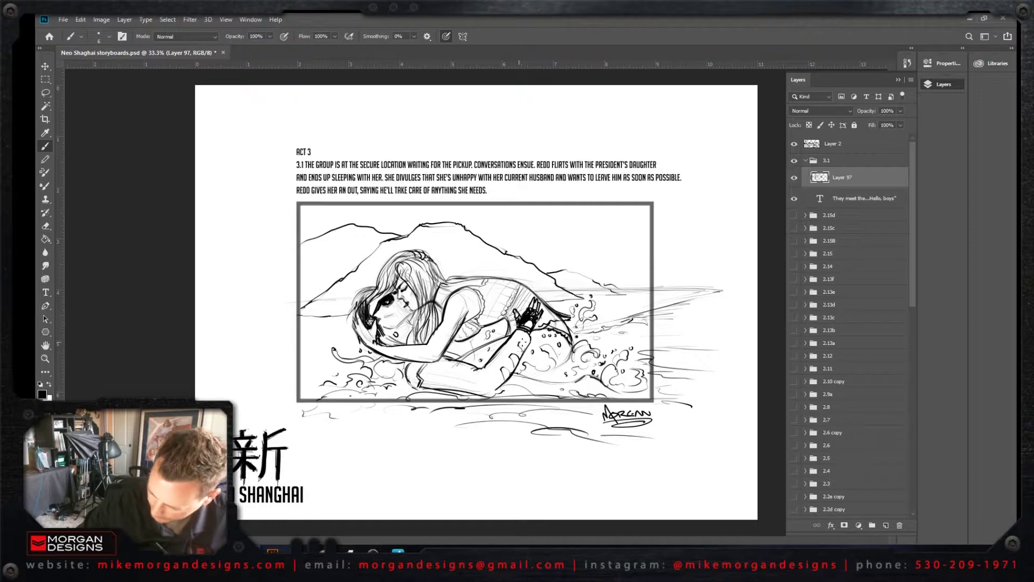
drag(532, 335, 525, 347)
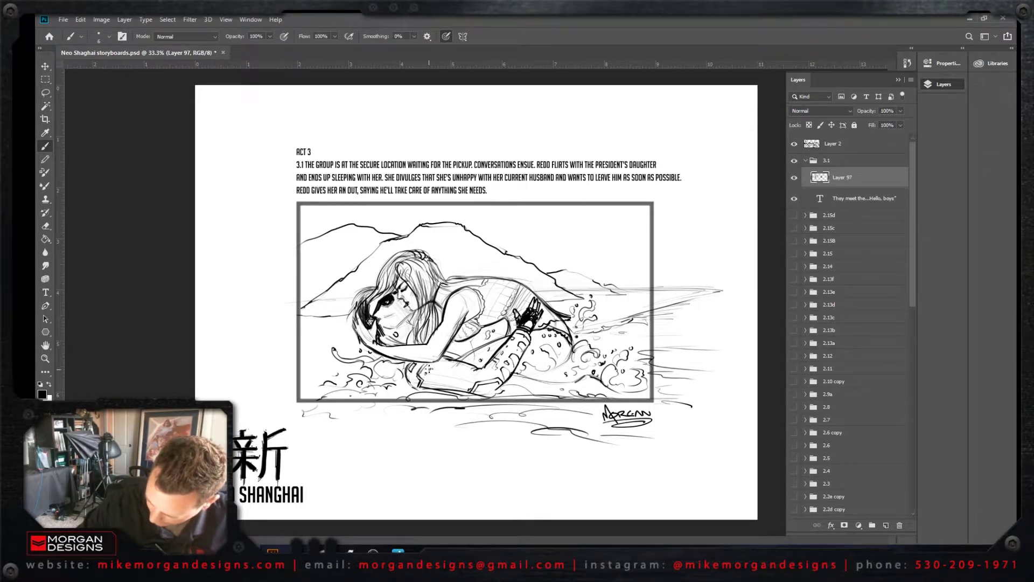
drag(429, 373, 437, 369)
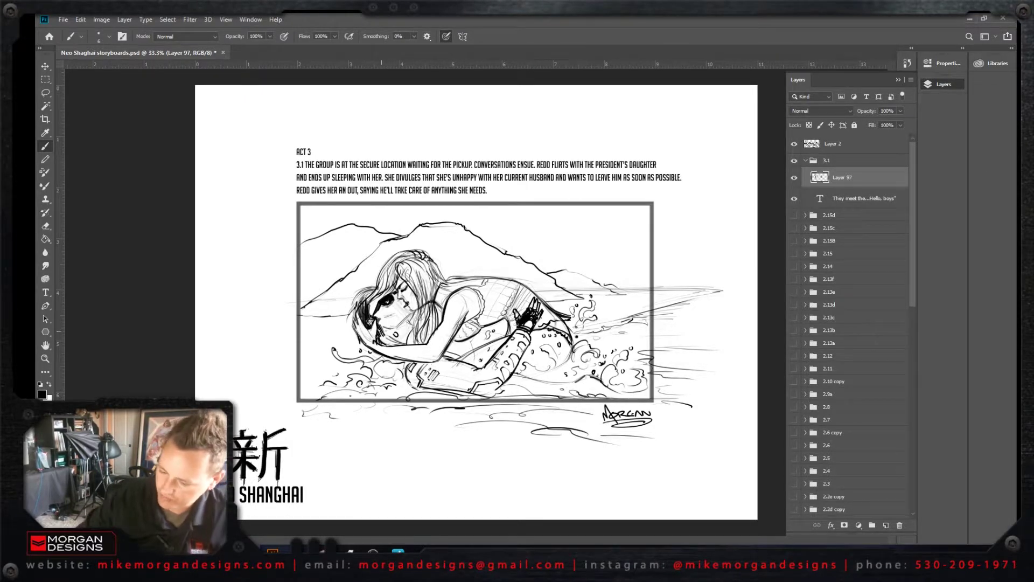
Step: Darken the leaning figure's neck and back contour, tidy the line along the back, and add strands to the long hair
drag(397, 325, 414, 324)
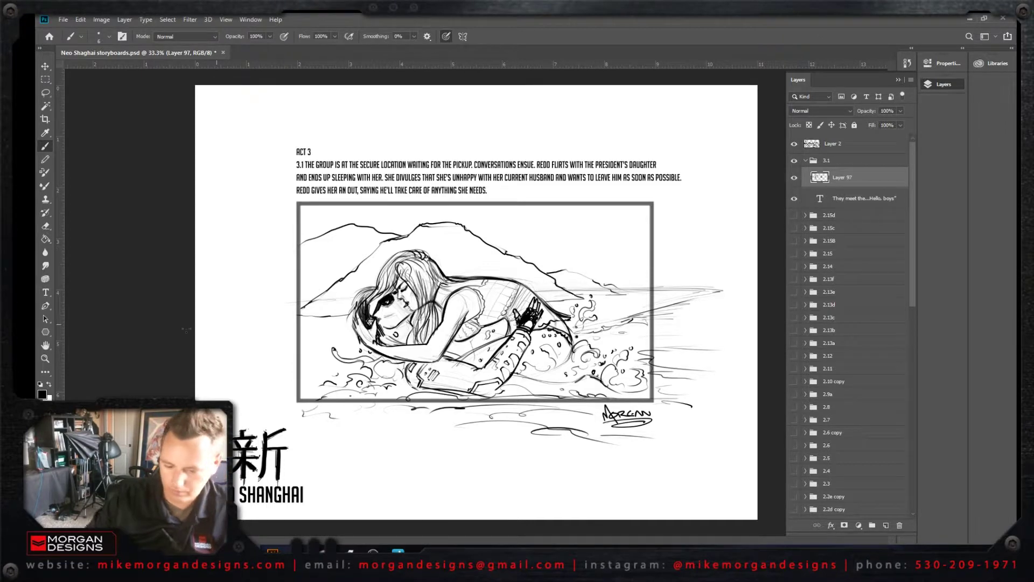
click(46, 227)
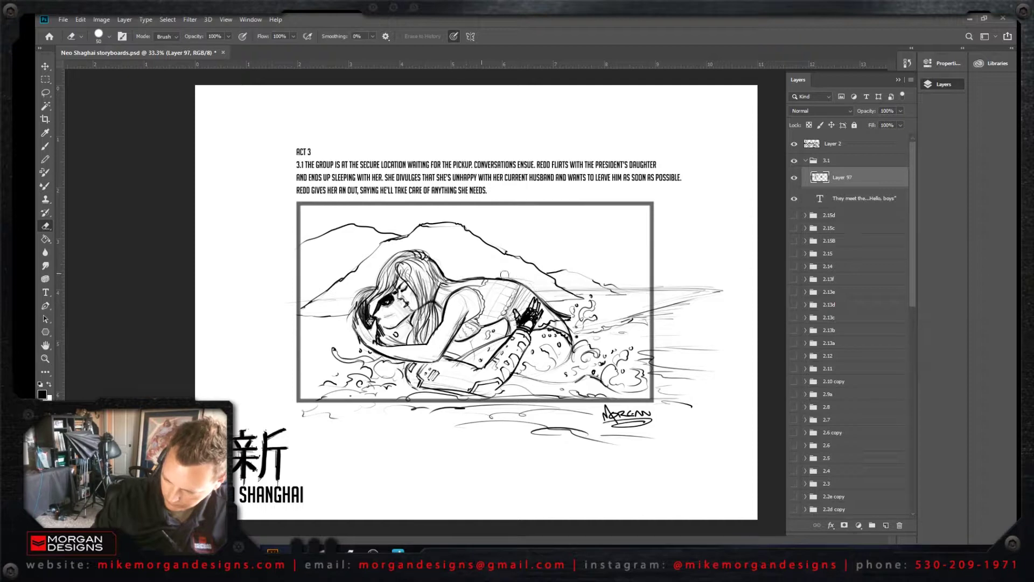
click(46, 146)
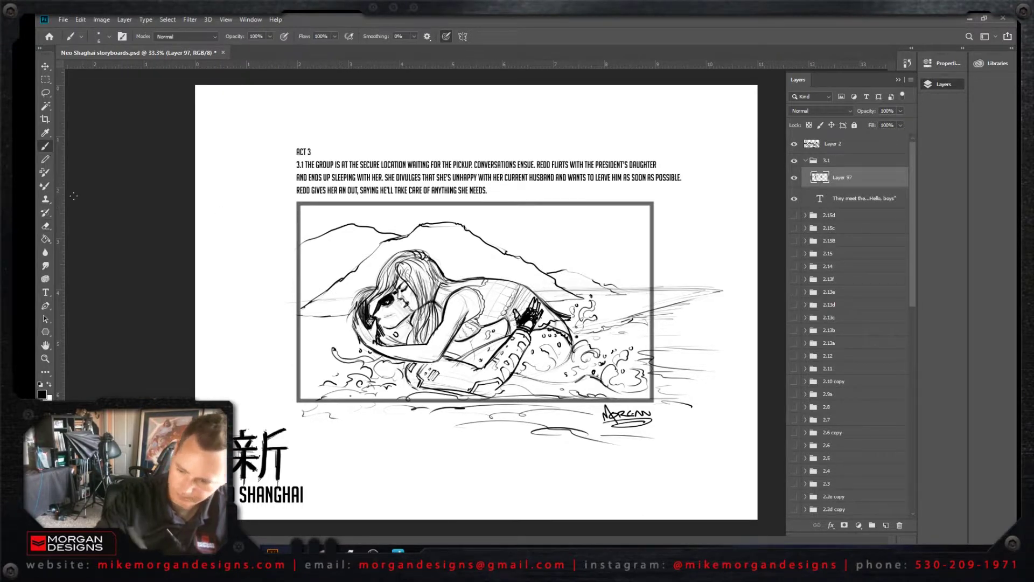
mouse_move(435, 261)
mouse_down()
mouse_move(452, 279)
mouse_move(496, 276)
mouse_move(548, 303)
mouse_up()
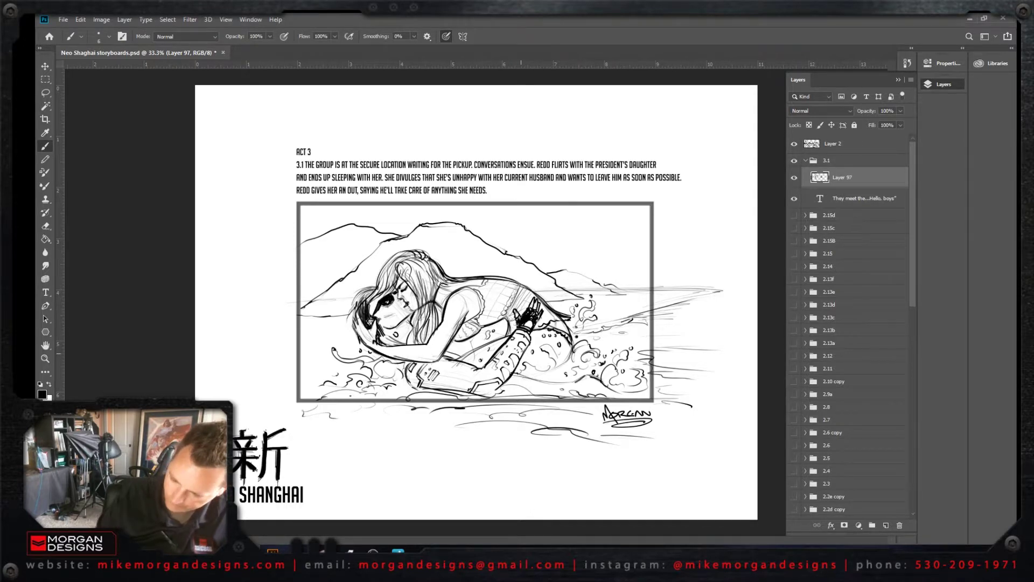
mouse_move(435, 281)
mouse_down()
mouse_move(446, 307)
mouse_move(435, 321)
mouse_up()
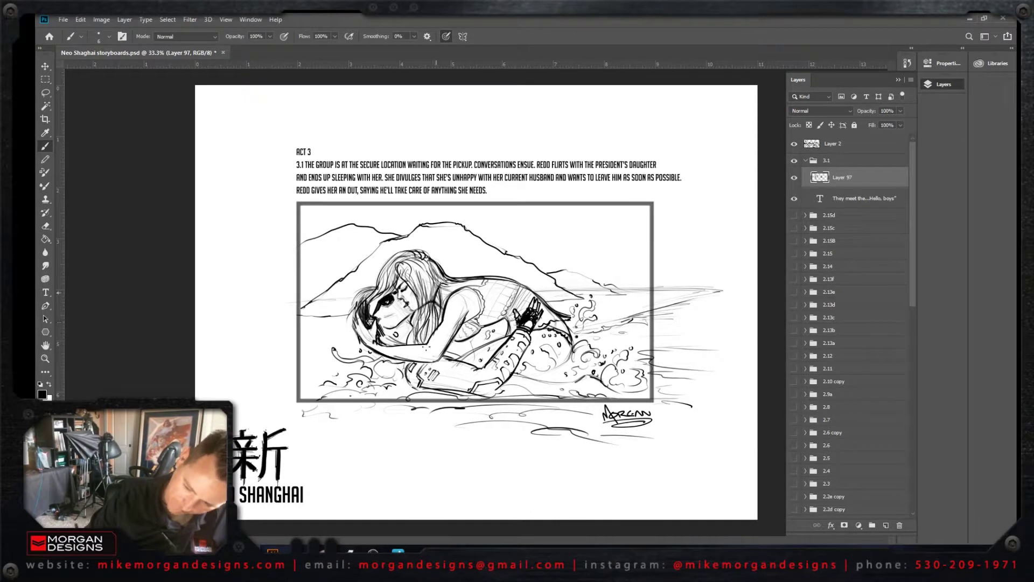
drag(416, 264, 428, 287)
drag(425, 287, 430, 301)
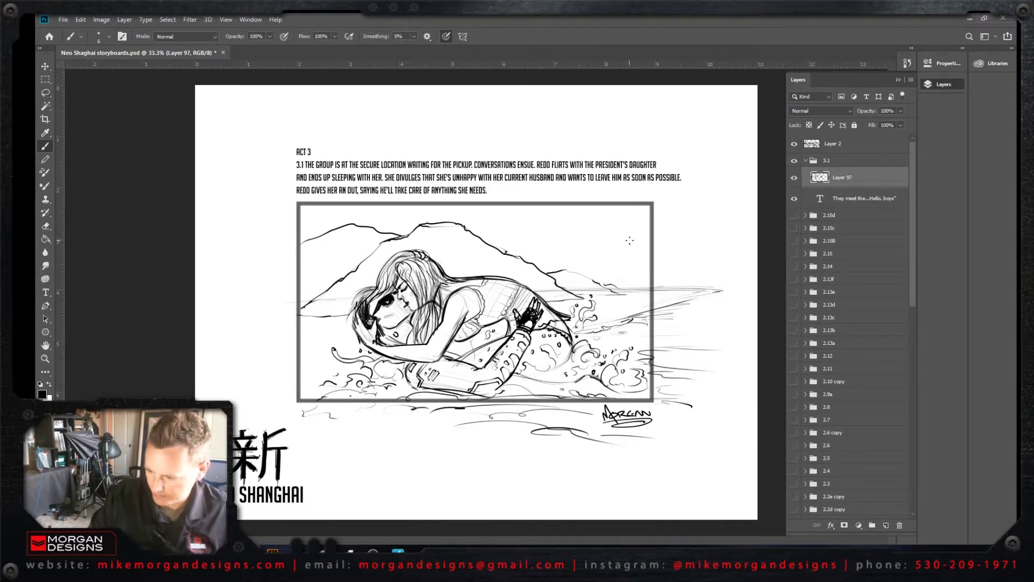
Step: Sketch clouds above the horizon and small palm trees along the mountain slope, and add dark speckles around the hip
drag(607, 237, 534, 253)
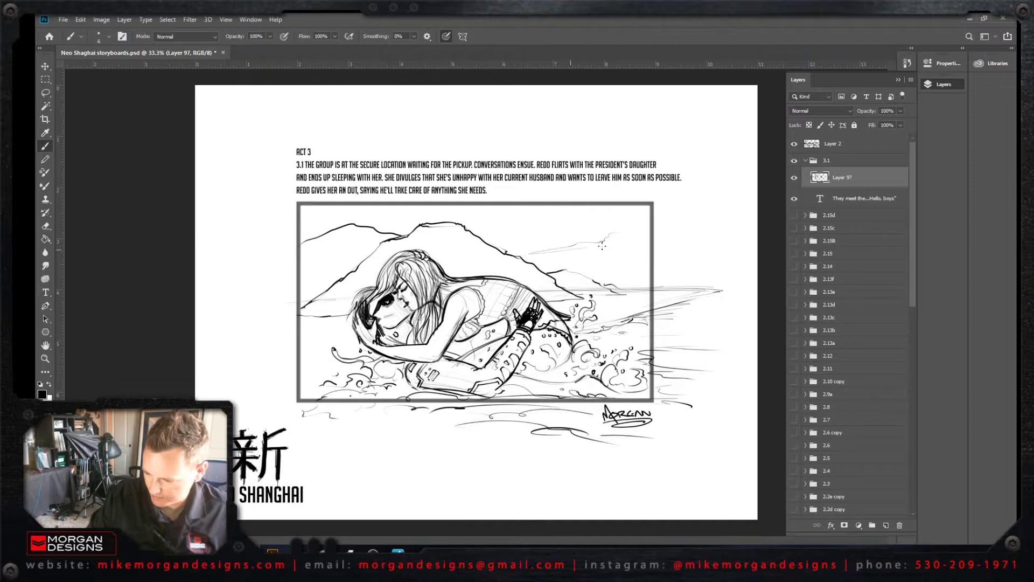
mouse_move(641, 257)
mouse_down()
mouse_move(590, 260)
mouse_move(636, 258)
mouse_up()
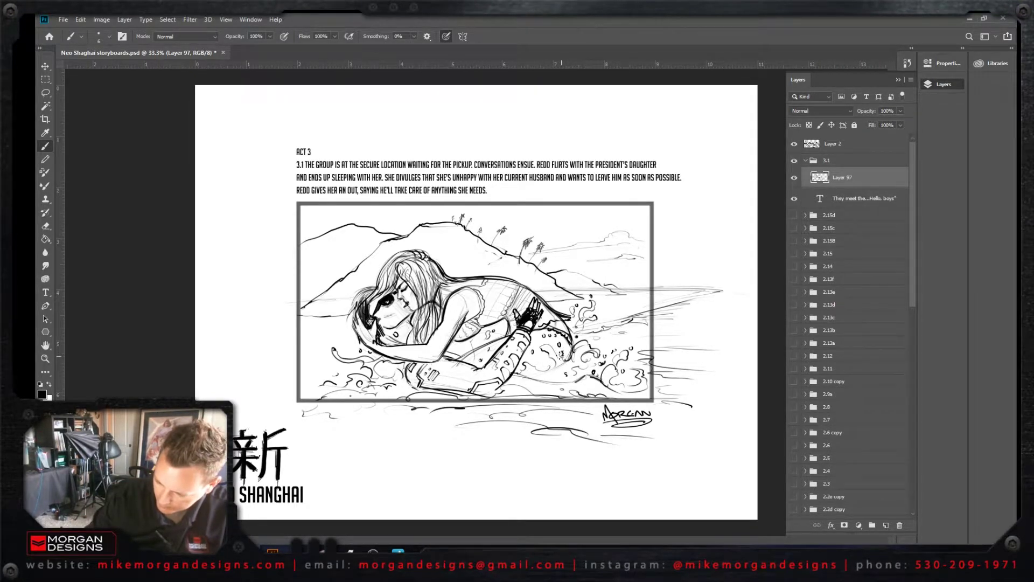
drag(543, 343, 541, 349)
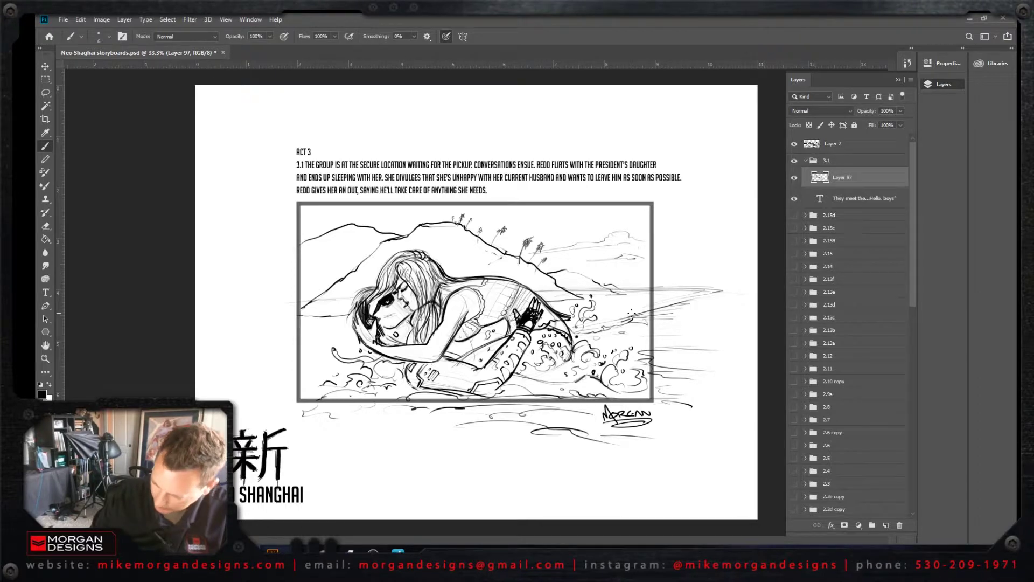
Step: Erase part of the dark speckles around the hip in the frame 3.1 sketch
key(e)
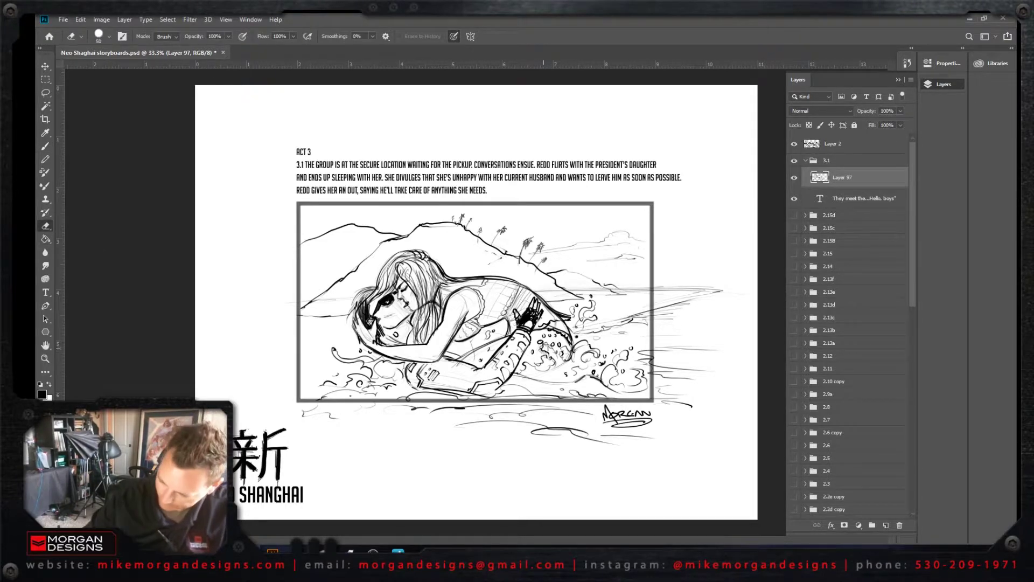
mouse_move(544, 348)
mouse_down()
mouse_move(553, 365)
mouse_move(543, 345)
mouse_up()
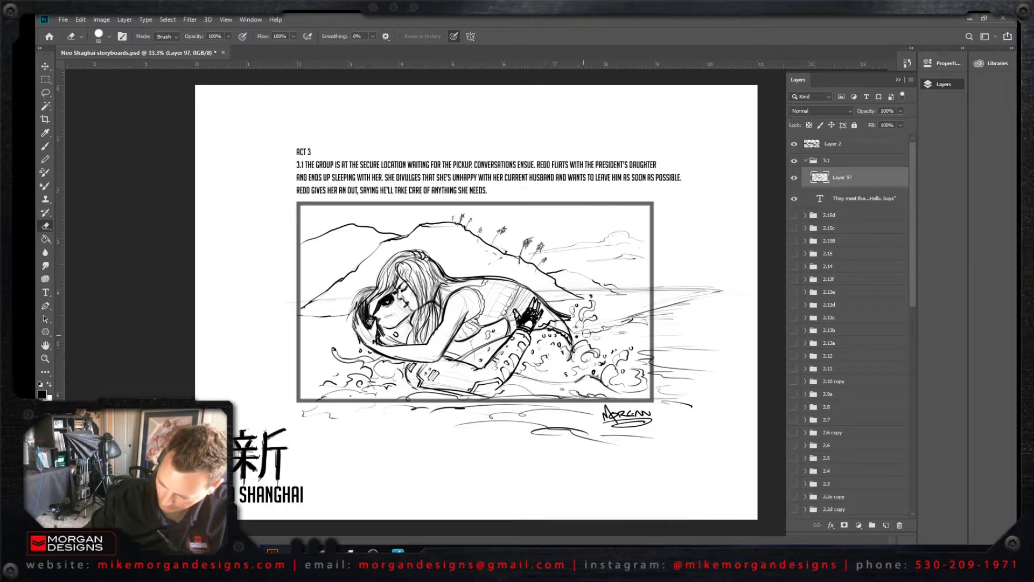
click(45, 146)
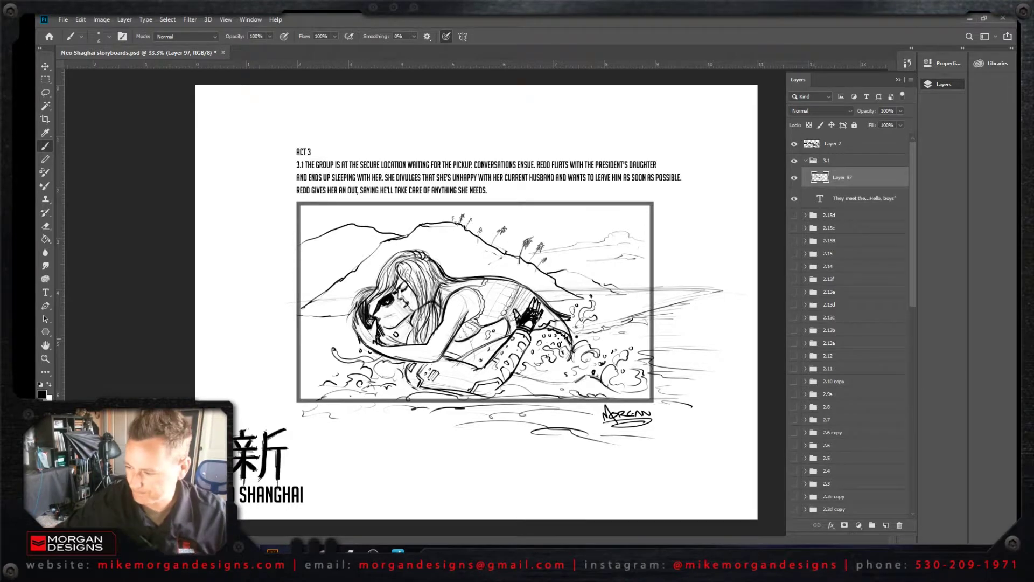
Step: Collapse and hide group 3.1, duplicate it as "3.1 copy", and make the duplicate visible
click(805, 160)
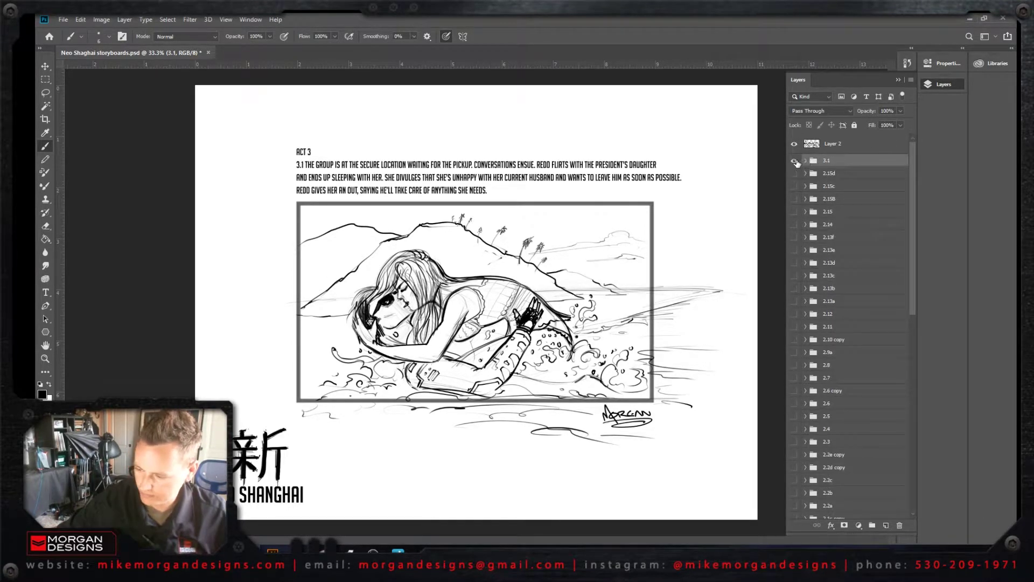
click(795, 161)
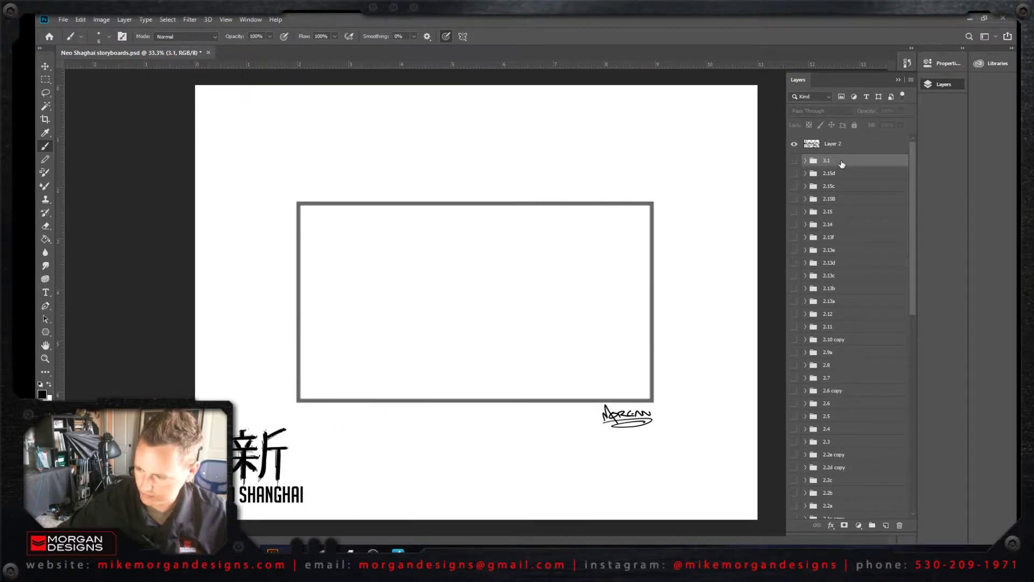
right_click(841, 162)
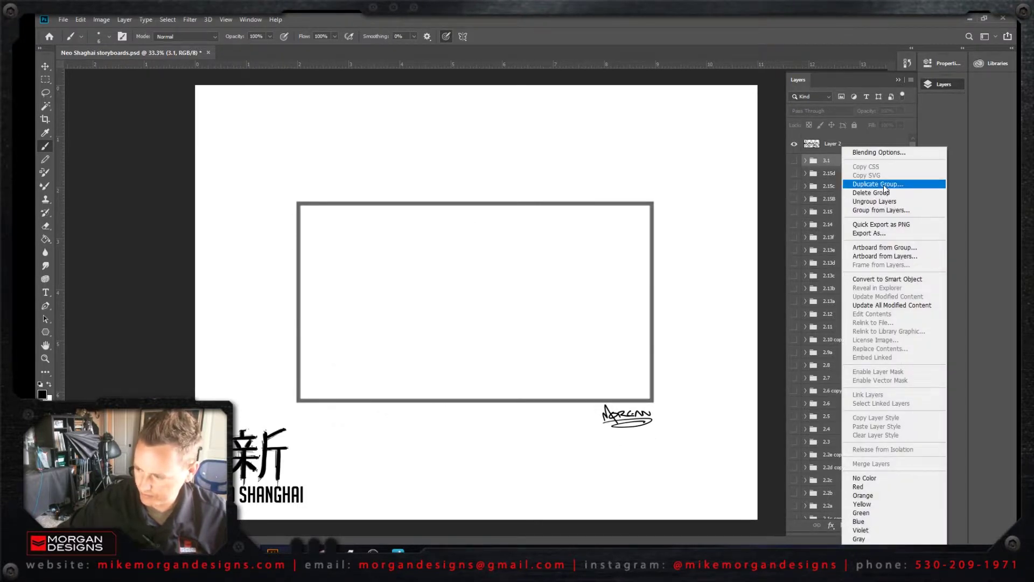
click(884, 184)
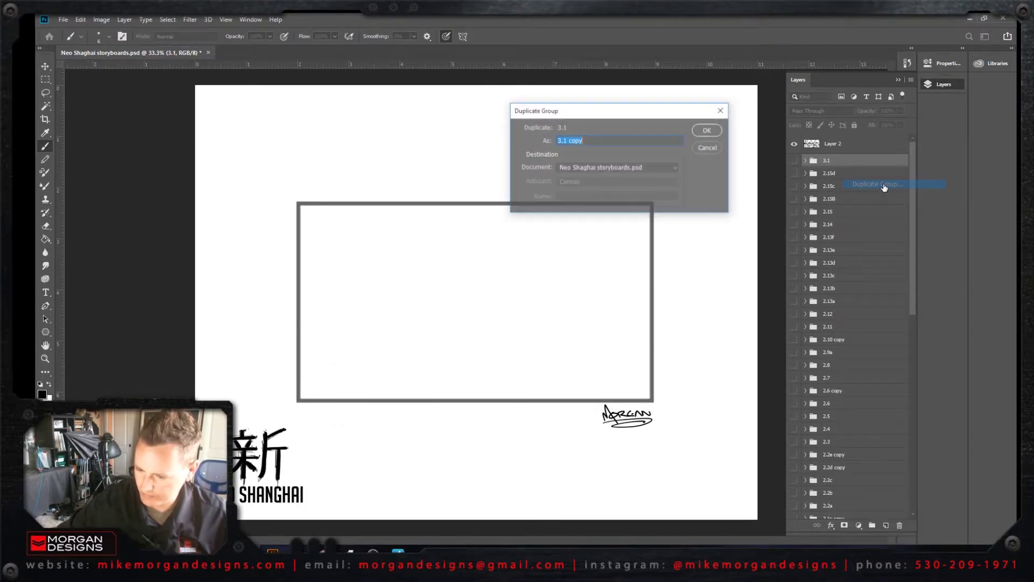
click(704, 132)
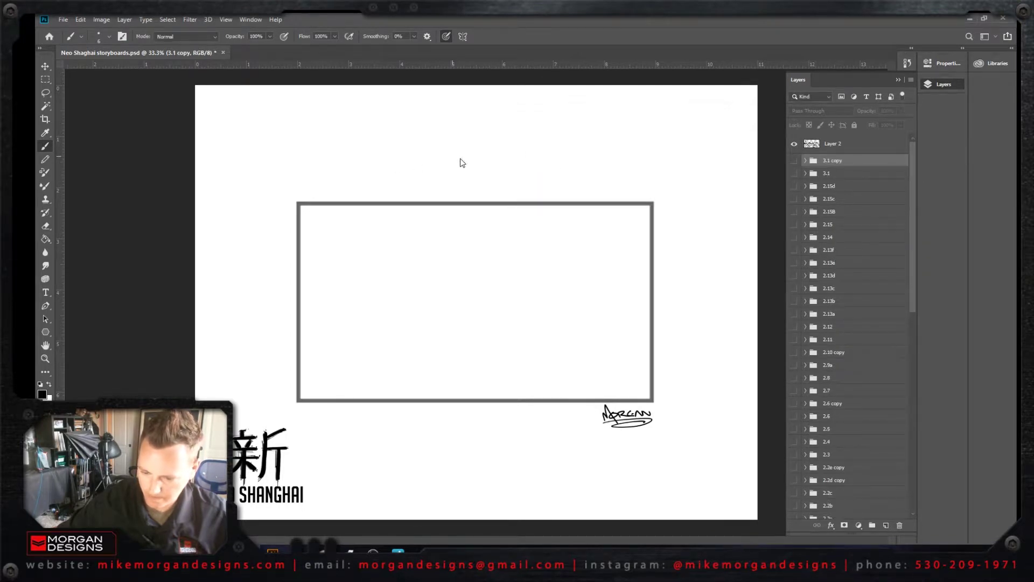
click(793, 161)
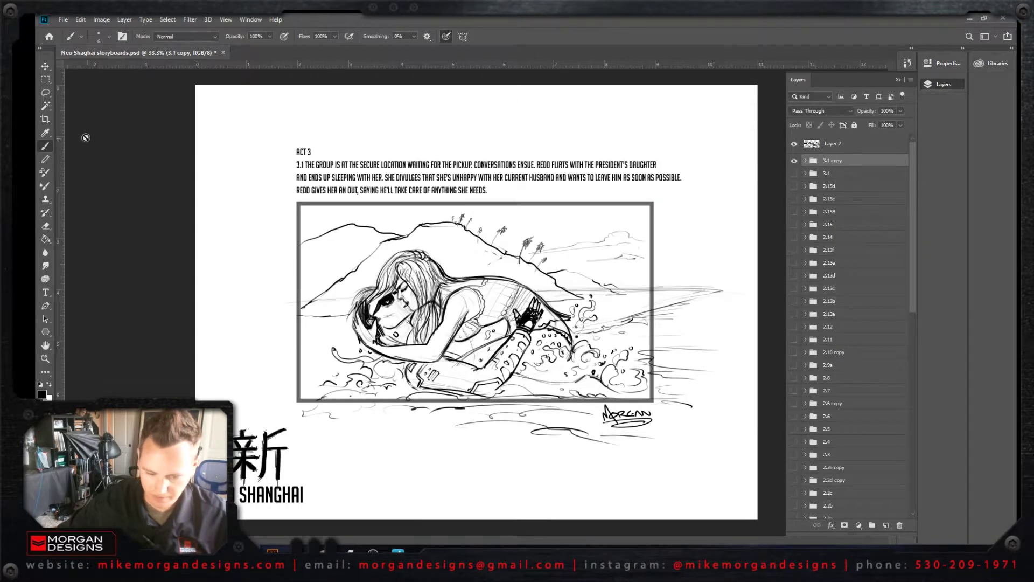
Step: Hide the sketch layer in the duplicated group and replace the caption's scene number and description with just 3.2
click(45, 293)
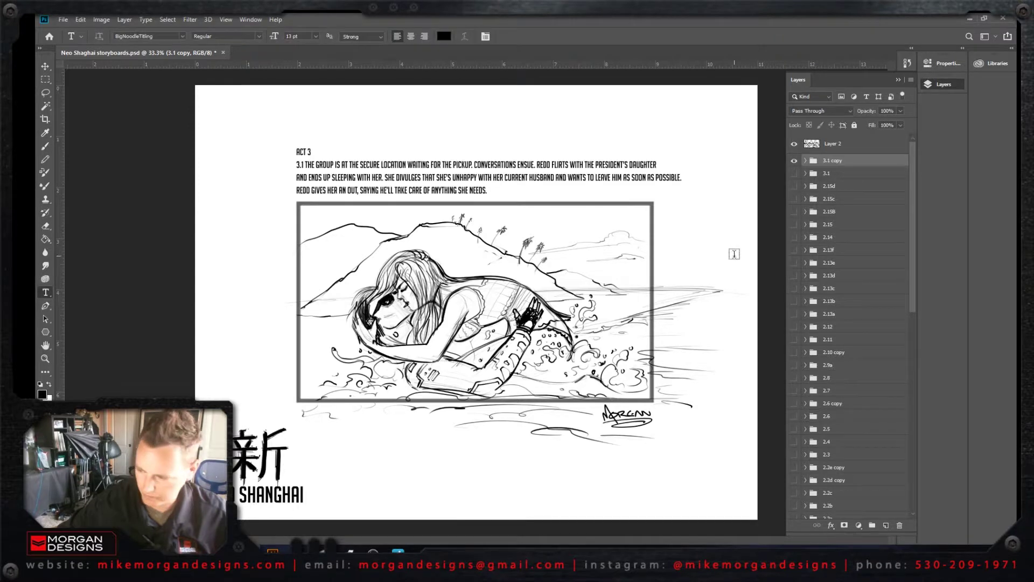
click(806, 161)
click(794, 178)
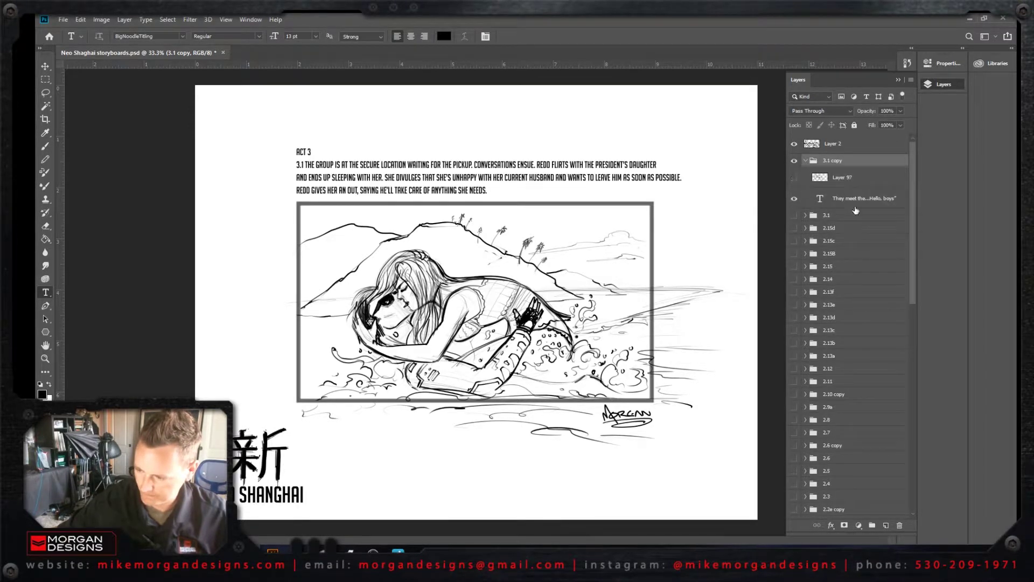
click(890, 207)
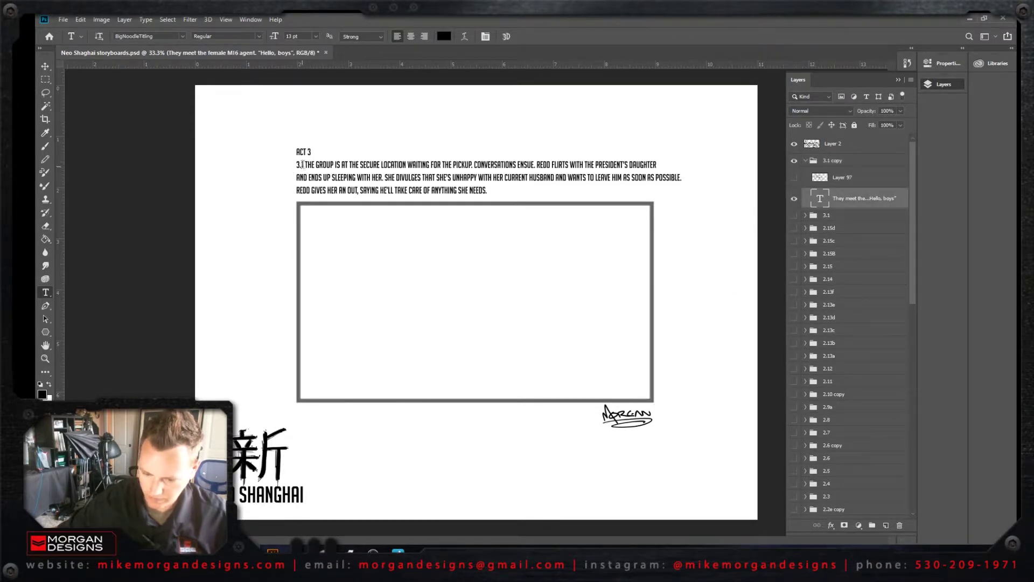
drag(303, 164, 614, 208)
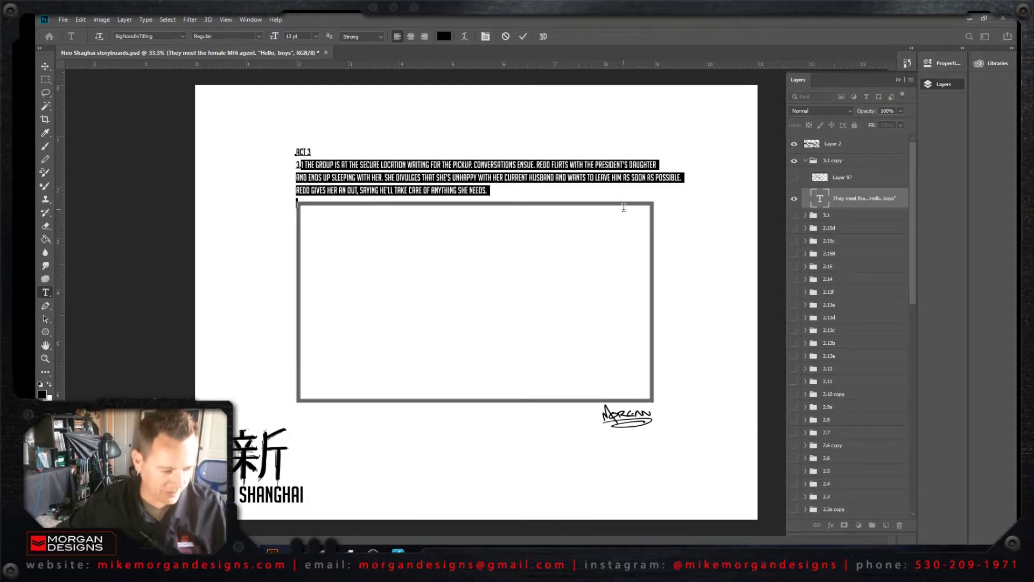
text(2)
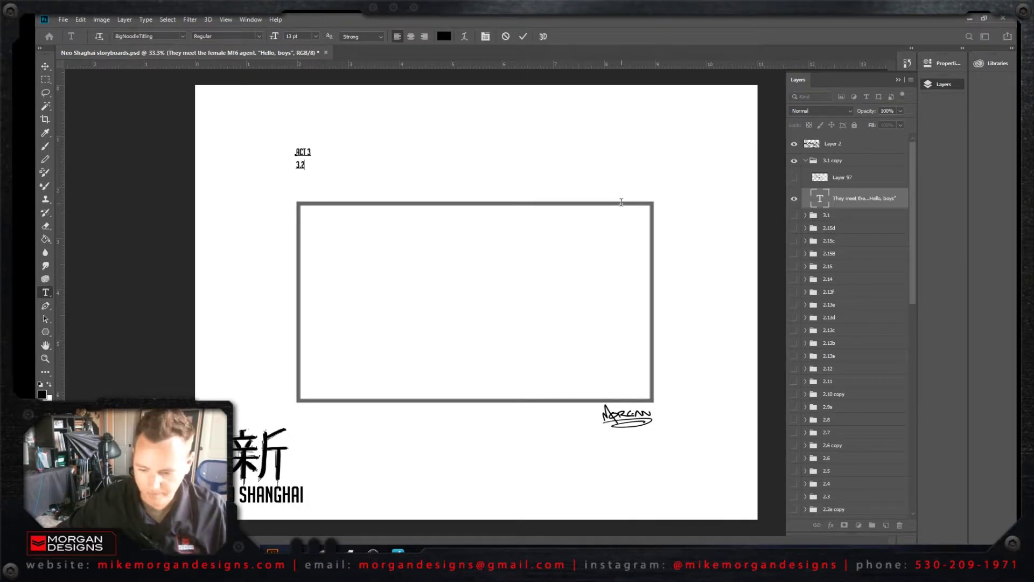
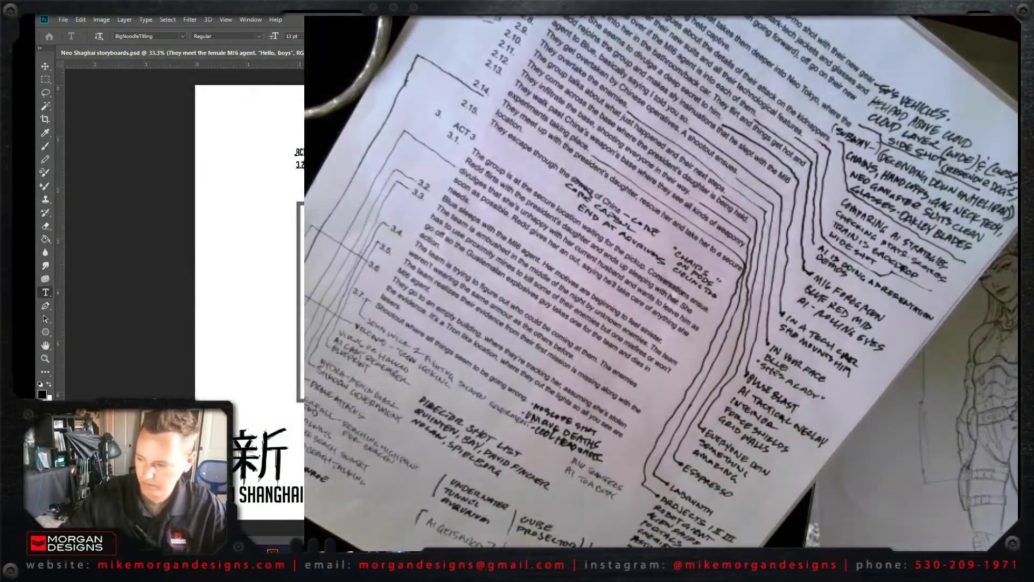
Step: Replace the copied sketch layer in the duplicated group with a new empty layer
key(Escape)
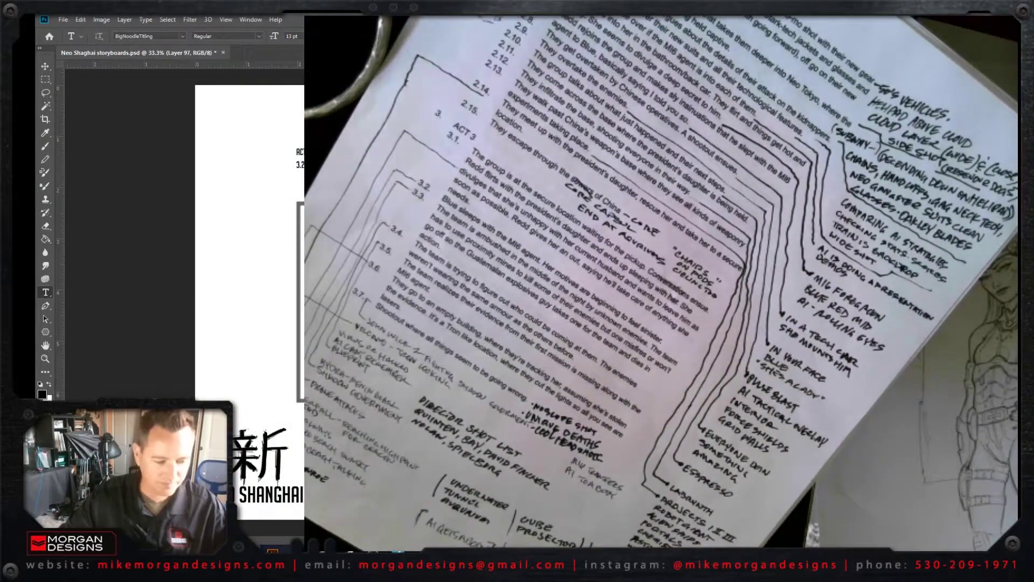
key(ctrl+shift+alt+n)
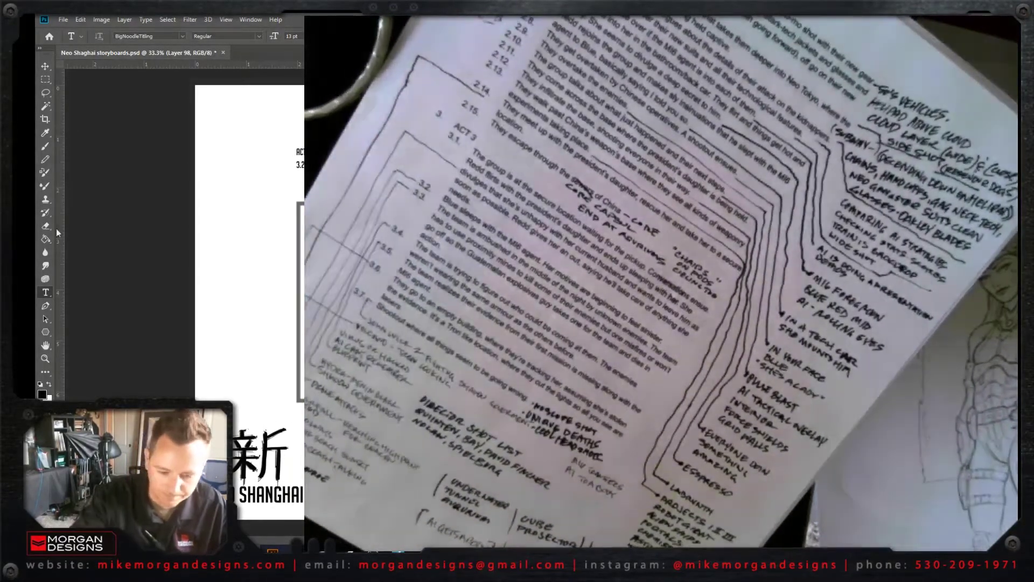
click(46, 146)
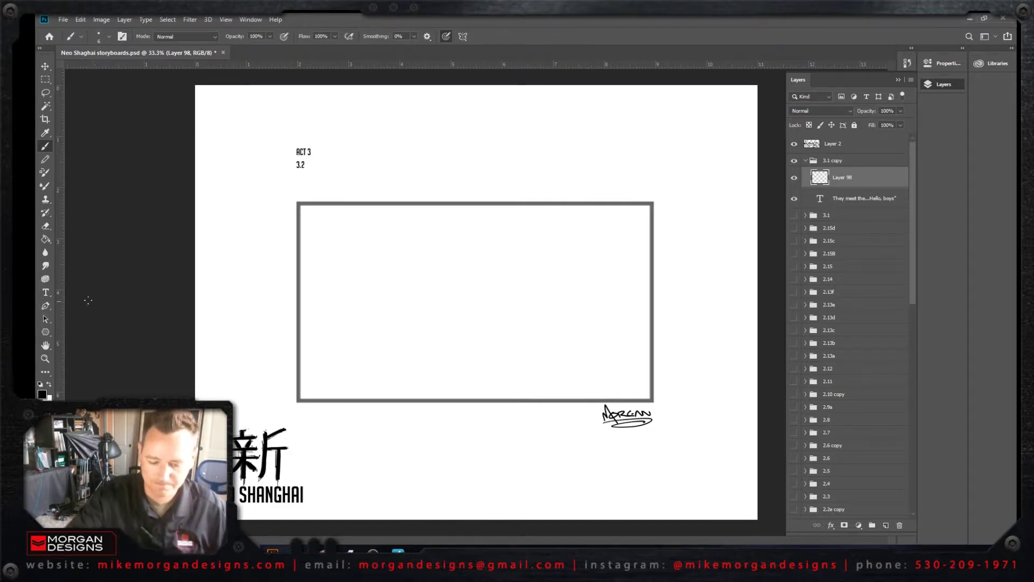
Step: Complete the 3.2 caption with "Blue sleeps with the MI6 agent. Her motives are beginning to feel sinister." and move it down to just above the frame
click(48, 296)
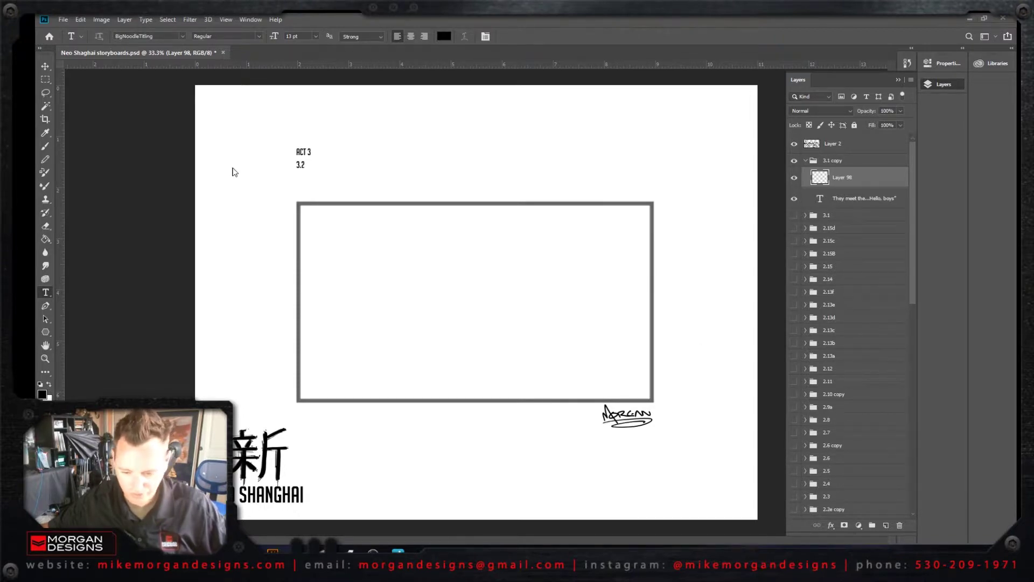
click(858, 198)
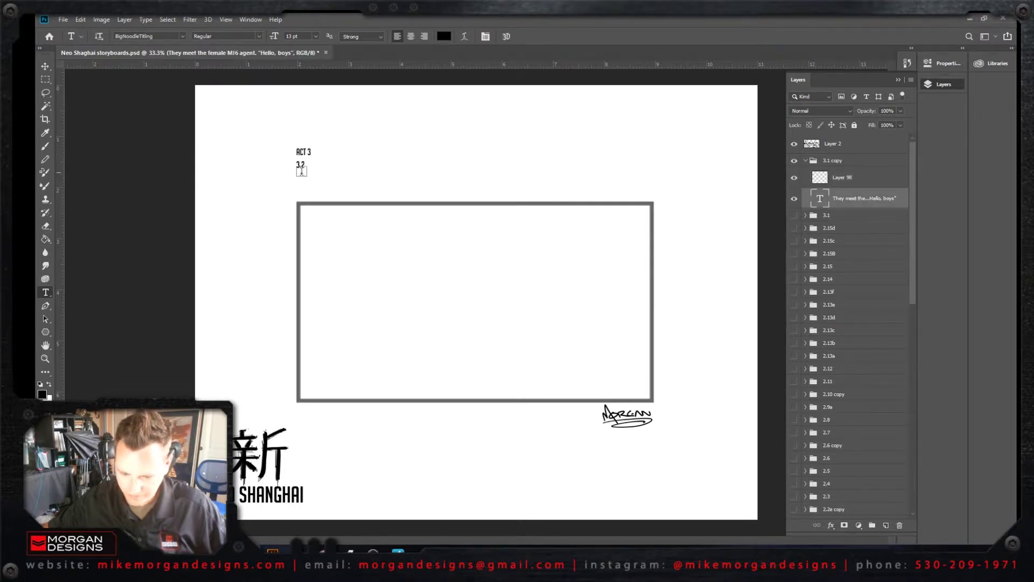
click(306, 212)
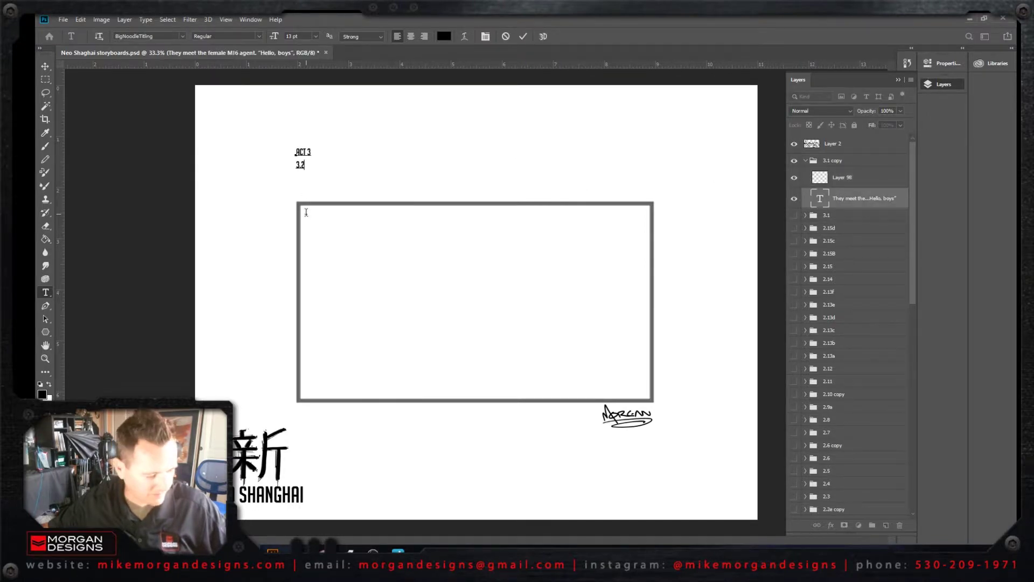
text(BLUE SLEEPS WITH THE MI6 AGENT. HER MOTIVES ARE BEGINNING TO FEEL SINISTER.)
click(44, 66)
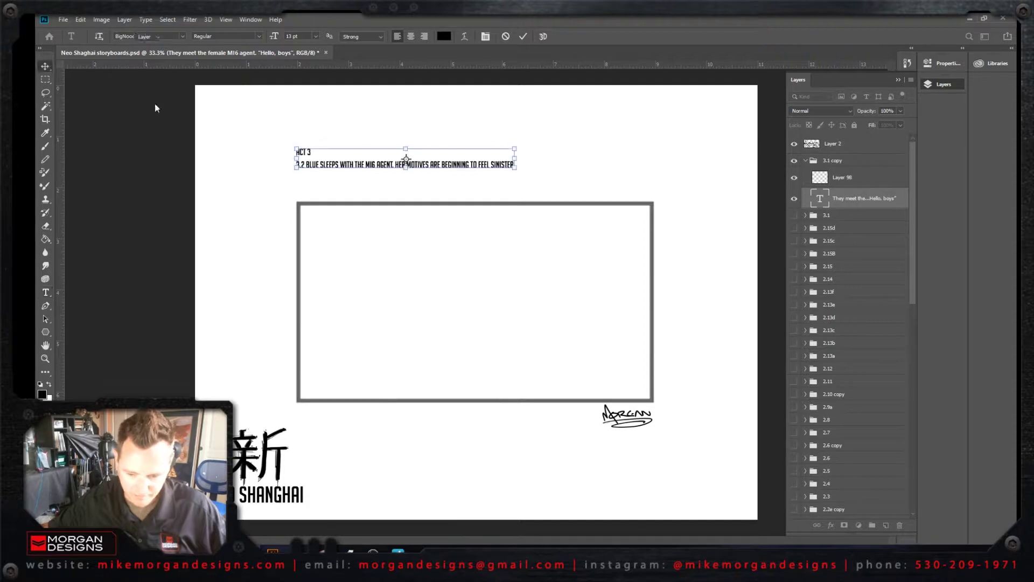
drag(330, 164, 330, 189)
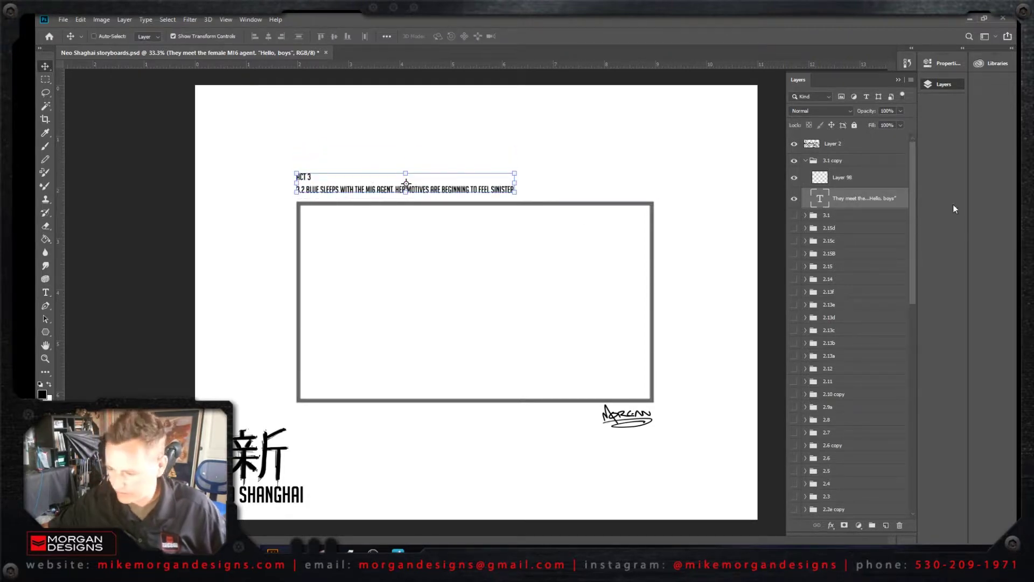
Step: On the empty layer, brush faint horizontal guide lines across the lower half and a few short strokes in the upper half
click(858, 184)
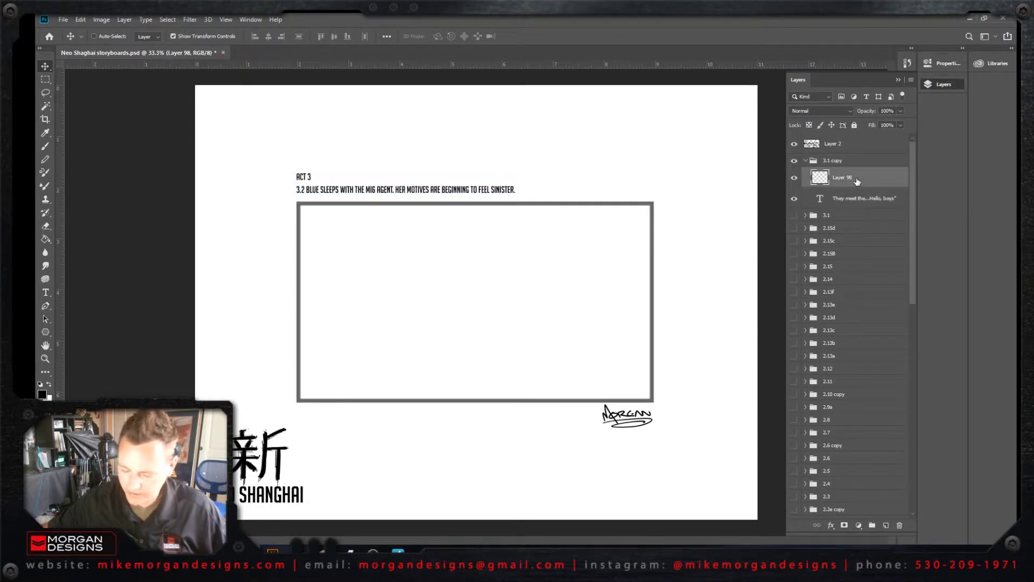
key(b)
drag(362, 318, 566, 350)
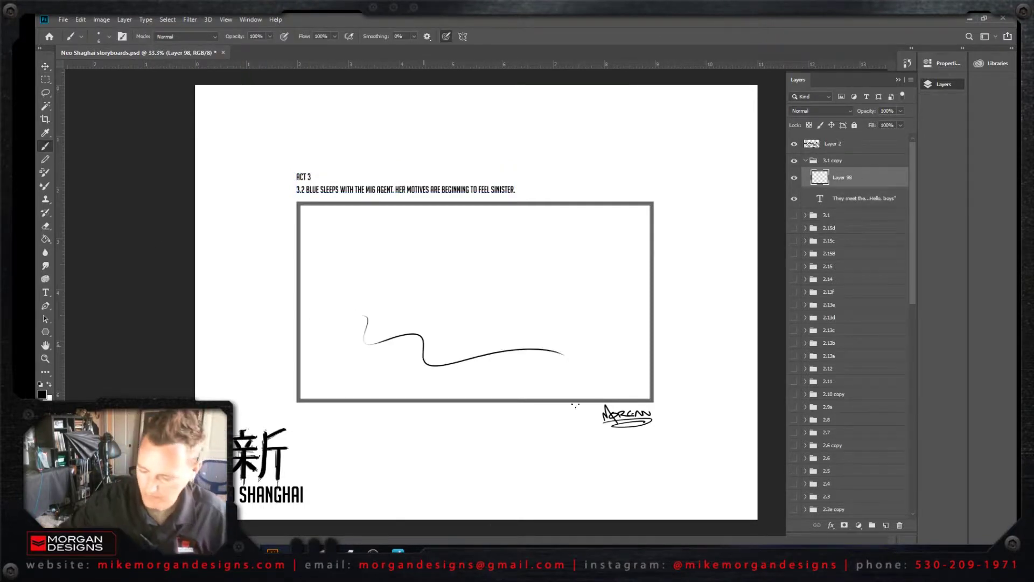
key(ctrl+z)
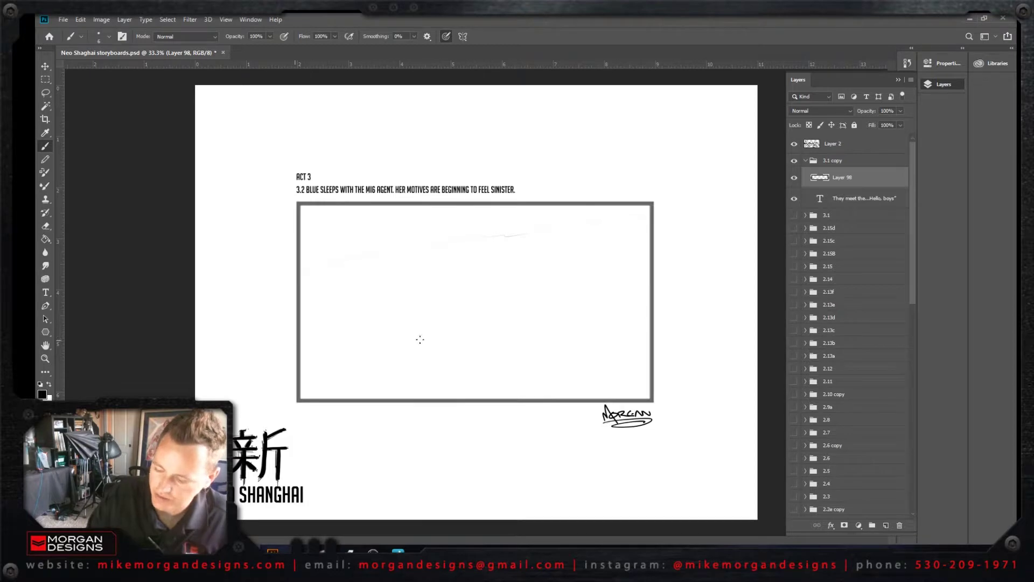
key(ctrl+z)
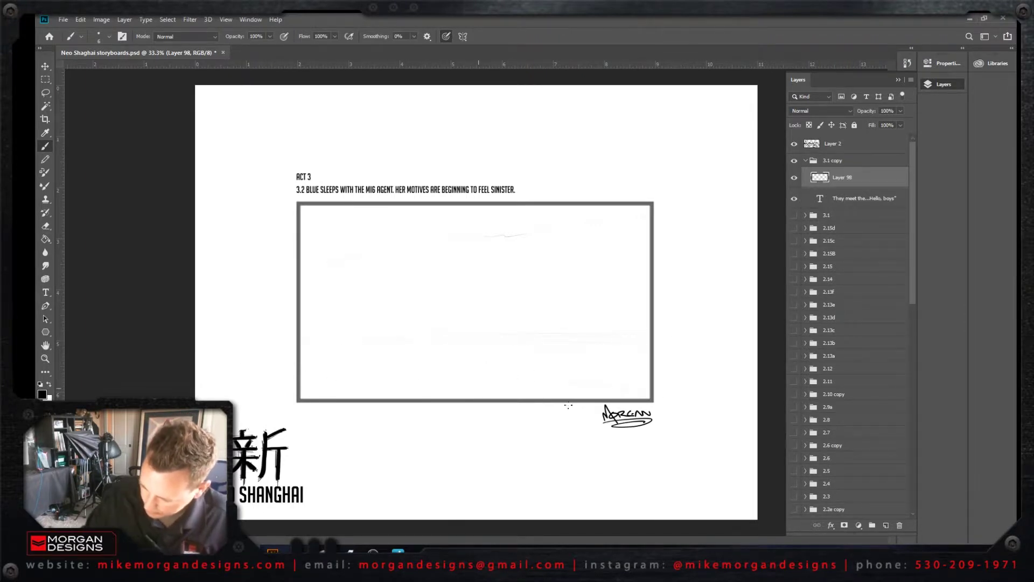
drag(345, 325, 673, 323)
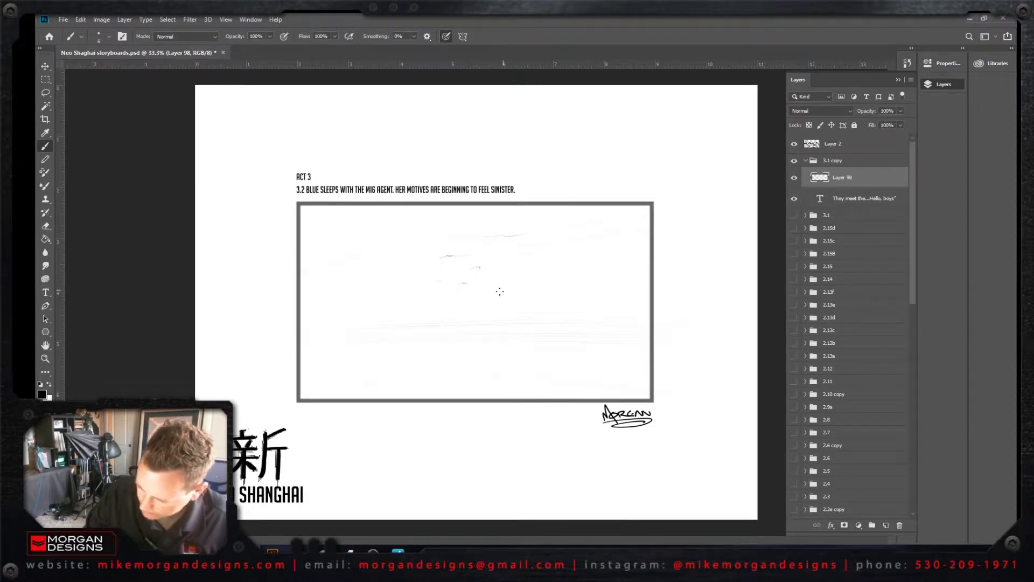
Step: Add short dark horizontal strokes across the sky area and draw a straight horizon line across the frame
mouse_move(561, 262)
mouse_down()
mouse_move(588, 262)
mouse_move(600, 237)
mouse_up()
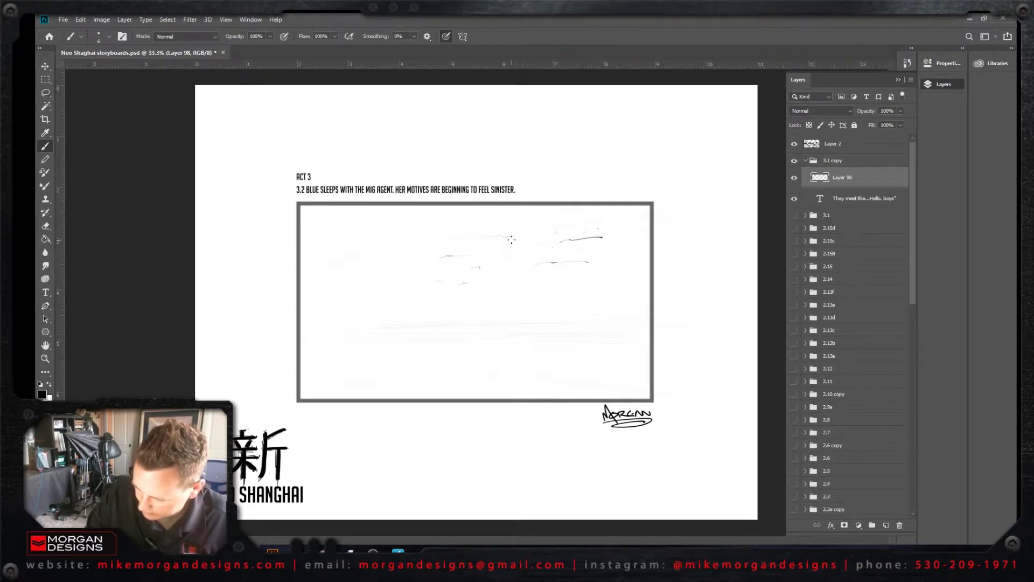
mouse_move(532, 285)
mouse_down()
mouse_move(576, 291)
mouse_move(549, 306)
mouse_up()
mouse_move(464, 301)
mouse_down()
mouse_move(483, 300)
mouse_move(480, 309)
mouse_up()
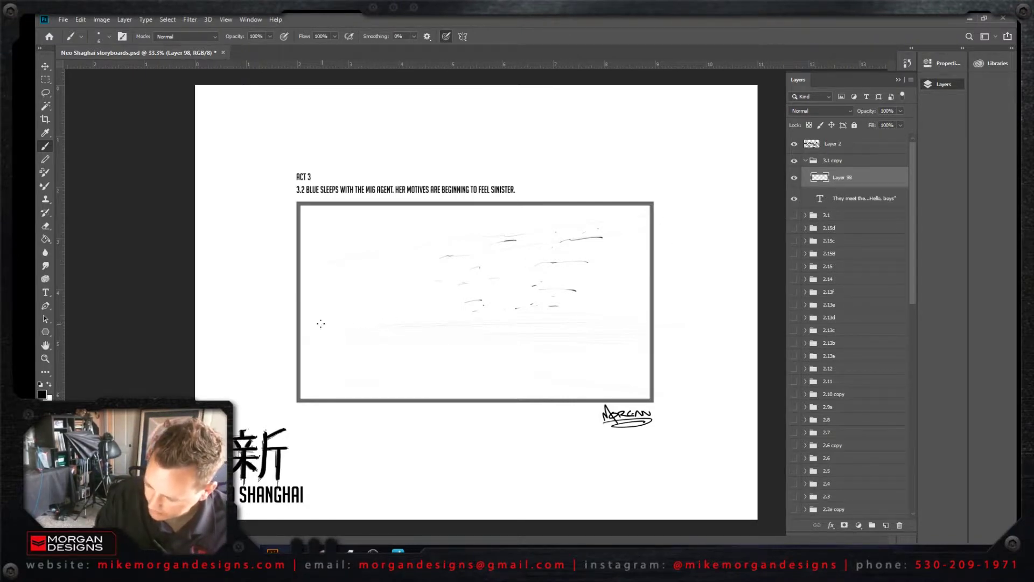
drag(322, 323, 569, 347)
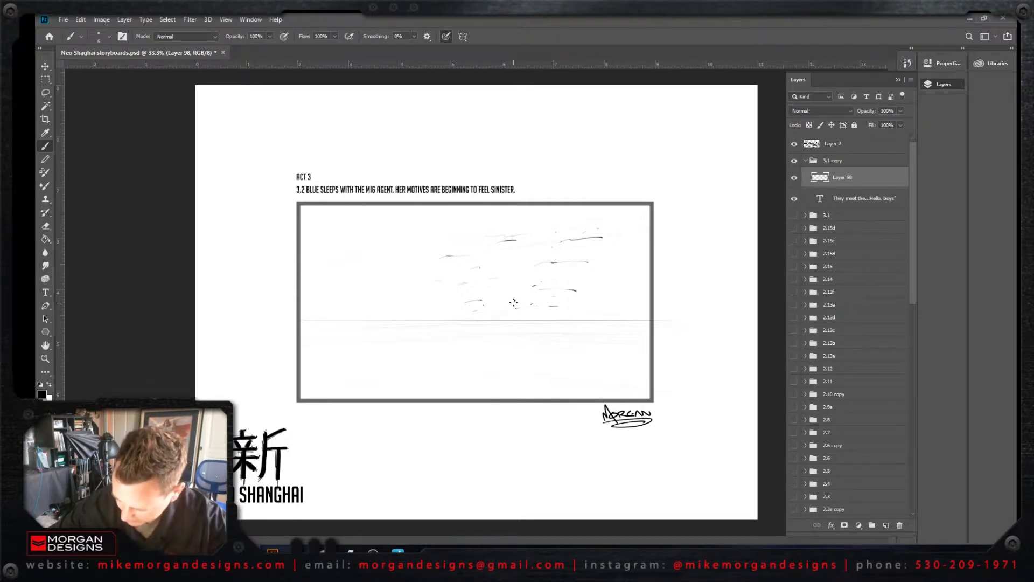
Step: Draw a tiny dark upright shape just above the horizon, with a sloping ledge beneath it and light vertical hatching around it
key(ctrl)
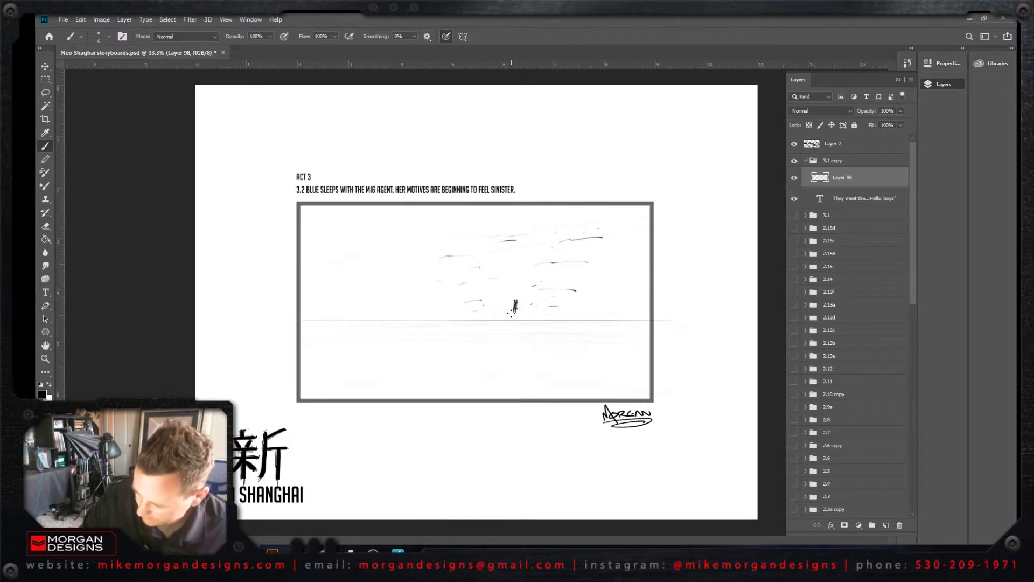
drag(511, 313, 514, 311)
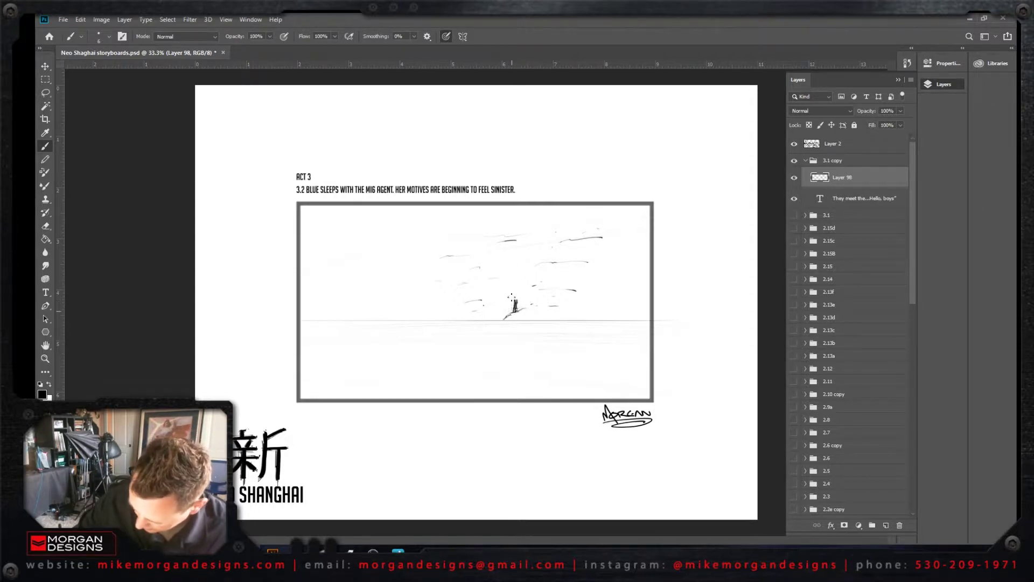
drag(510, 293, 509, 310)
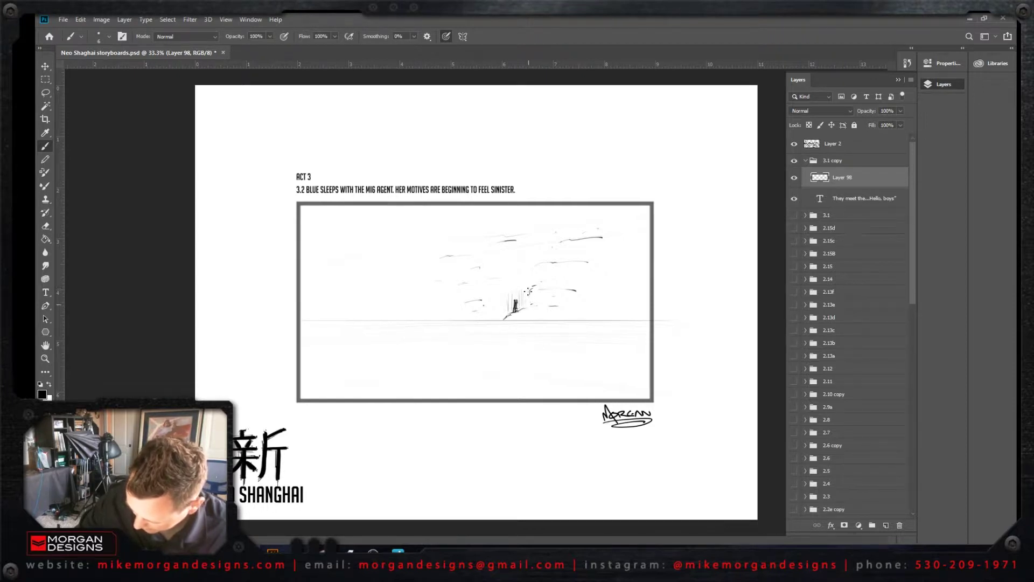
Step: Sketch a flat-topped, two-tiered block on the horizon beside the tiny dark shape and shade its sides with vertical hatching
mouse_move(530, 288)
mouse_down()
mouse_move(526, 318)
mouse_move(553, 287)
mouse_move(556, 301)
mouse_move(561, 289)
mouse_move(562, 302)
mouse_move(580, 293)
mouse_move(586, 321)
mouse_move(554, 309)
mouse_move(561, 318)
mouse_move(569, 307)
mouse_move(555, 305)
mouse_move(577, 319)
mouse_up()
mouse_move(549, 285)
mouse_down()
mouse_move(579, 289)
mouse_move(576, 317)
mouse_move(568, 292)
mouse_up()
key(ctrl+z)
drag(568, 291, 564, 305)
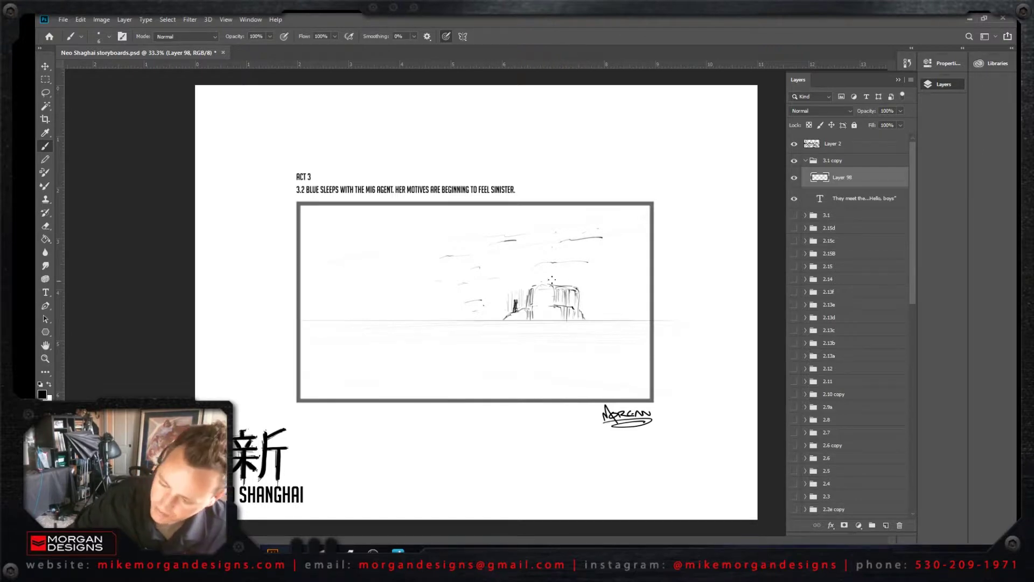
Step: Sketch a taller hatched cliff tier above the block, then add angular rocks and a low hatched cliff on its left side
mouse_move(535, 265)
mouse_down()
mouse_move(555, 280)
mouse_move(563, 269)
mouse_move(561, 283)
mouse_move(576, 266)
mouse_move(567, 264)
mouse_move(588, 262)
mouse_move(560, 261)
mouse_move(562, 272)
mouse_move(602, 250)
mouse_up()
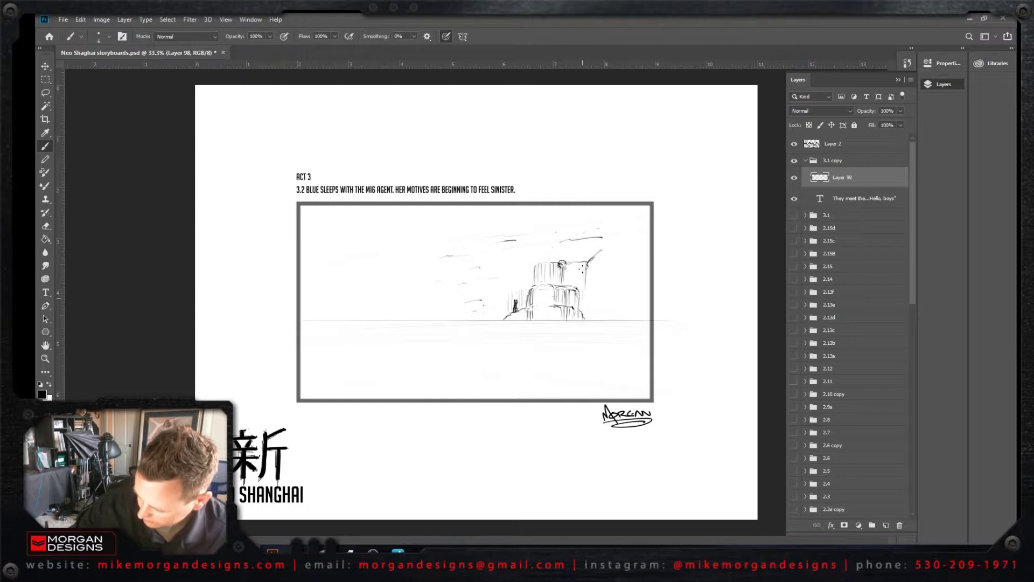
drag(583, 303, 594, 322)
drag(574, 277, 578, 285)
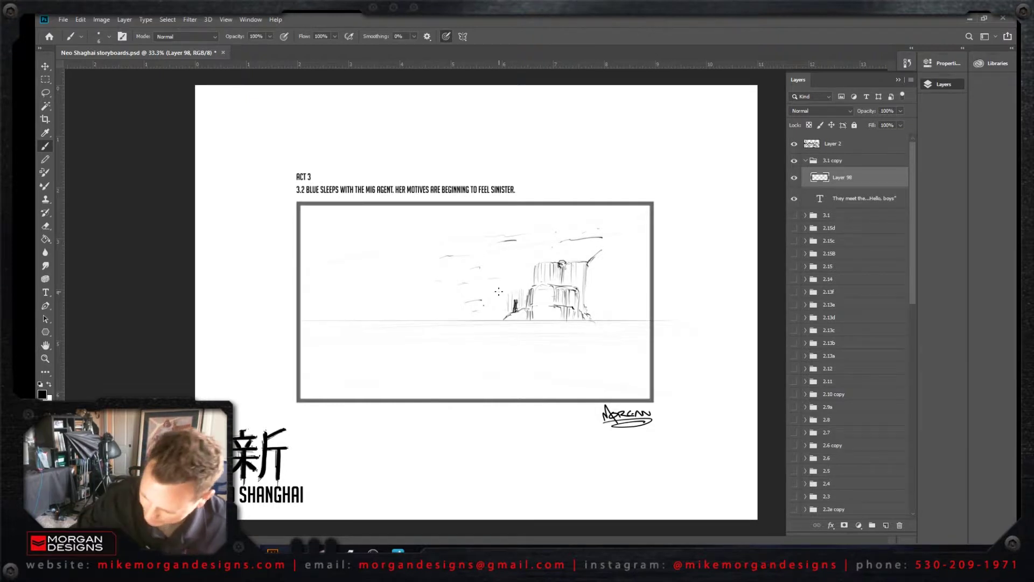
mouse_move(510, 268)
mouse_down()
mouse_move(533, 267)
mouse_move(513, 288)
mouse_move(511, 269)
mouse_move(491, 281)
mouse_move(509, 264)
mouse_move(486, 277)
mouse_move(504, 319)
mouse_move(490, 322)
mouse_move(498, 310)
mouse_move(480, 317)
mouse_move(485, 284)
mouse_move(508, 268)
mouse_move(507, 297)
mouse_move(473, 319)
mouse_move(460, 291)
mouse_move(457, 310)
mouse_move(450, 291)
mouse_move(483, 281)
mouse_up()
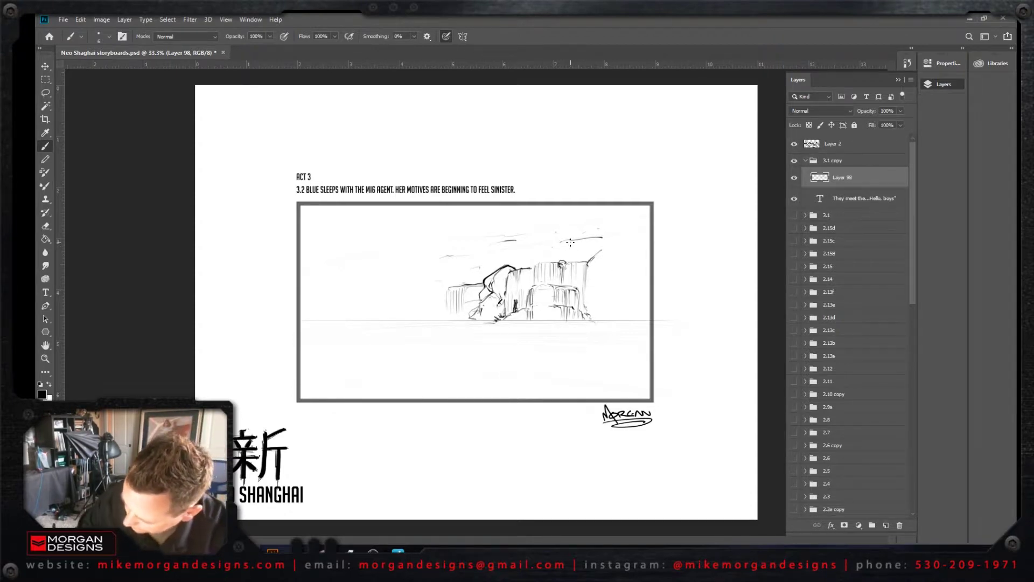
Step: Add a third hatched cliff tier with a small pointed rock on top and a large rounded boulder at its right end
mouse_move(565, 241)
mouse_down()
mouse_move(559, 244)
mouse_move(572, 239)
mouse_move(584, 253)
mouse_move(588, 242)
mouse_move(589, 254)
mouse_move(602, 244)
mouse_move(587, 270)
mouse_move(610, 242)
mouse_move(627, 243)
mouse_move(625, 258)
mouse_move(608, 252)
mouse_move(594, 265)
mouse_move(599, 256)
mouse_move(609, 270)
mouse_move(594, 277)
mouse_move(595, 266)
mouse_move(617, 262)
mouse_move(605, 287)
mouse_move(592, 273)
mouse_move(602, 283)
mouse_move(622, 262)
mouse_move(619, 278)
mouse_move(587, 270)
mouse_up()
drag(625, 241, 628, 269)
mouse_move(496, 279)
mouse_down()
mouse_move(501, 289)
mouse_move(555, 235)
mouse_move(550, 261)
mouse_move(539, 263)
mouse_move(538, 248)
mouse_move(536, 261)
mouse_up()
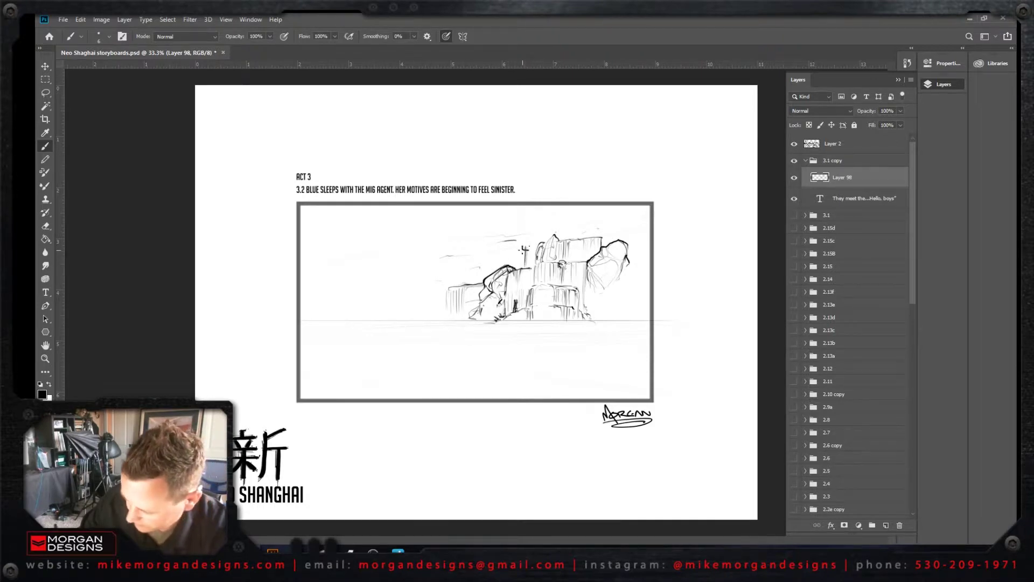
Step: Extend the upper tier leftward with vertical hatching and outline stepped rocks descending from it to the horizon
drag(521, 247, 525, 269)
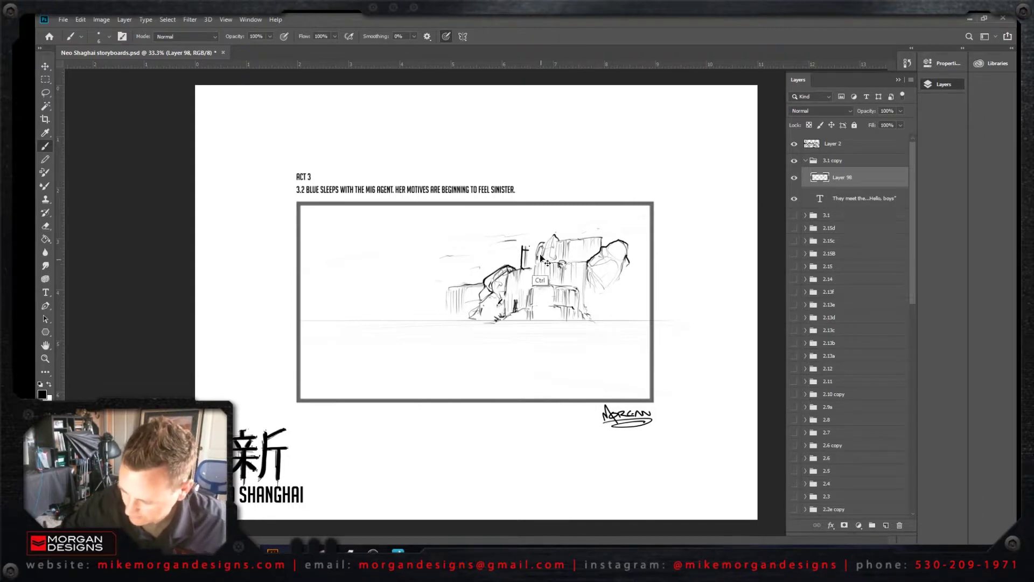
key(ctrl+z)
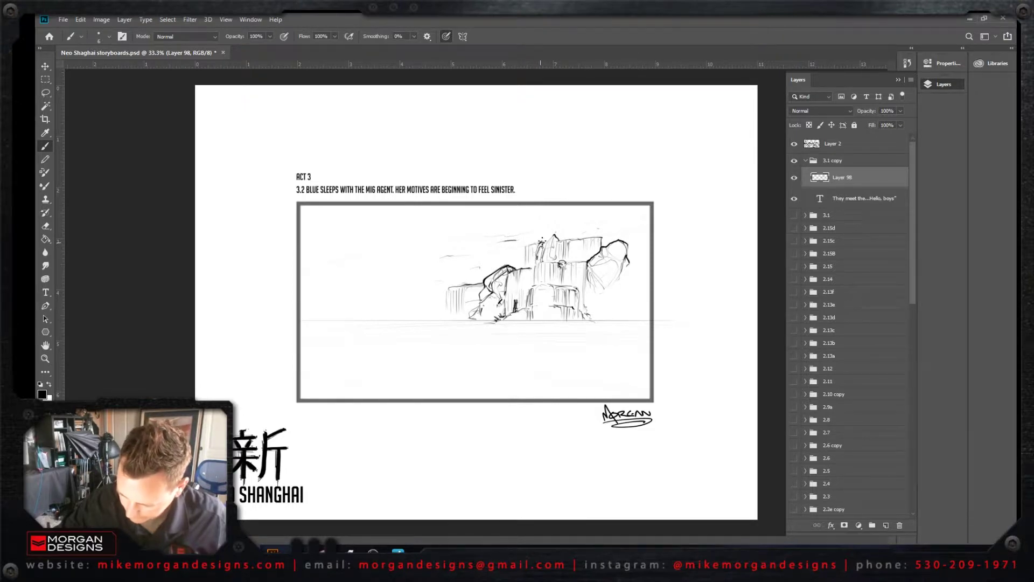
mouse_move(542, 241)
mouse_down()
mouse_move(553, 236)
mouse_move(517, 256)
mouse_up()
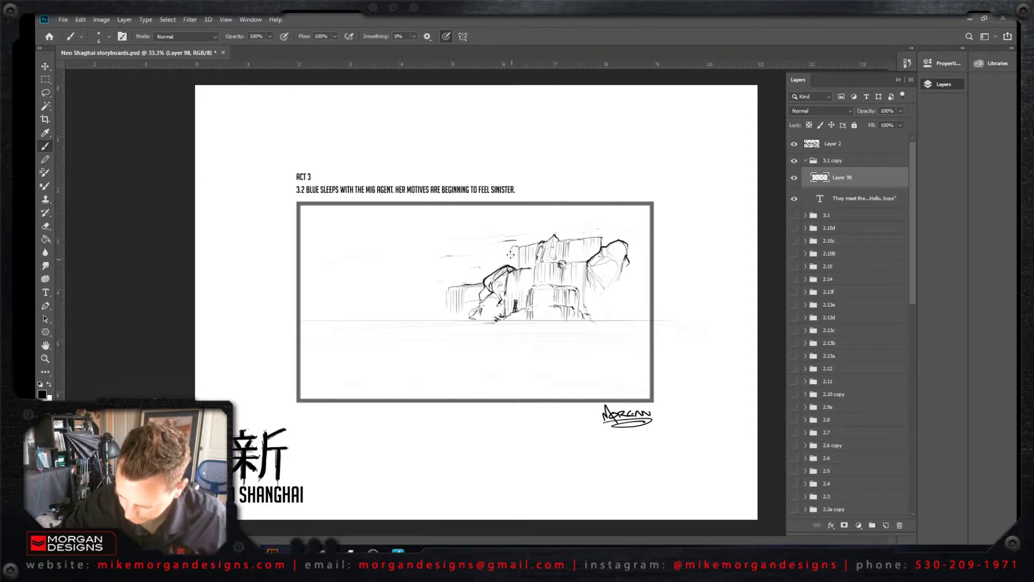
drag(512, 253, 519, 251)
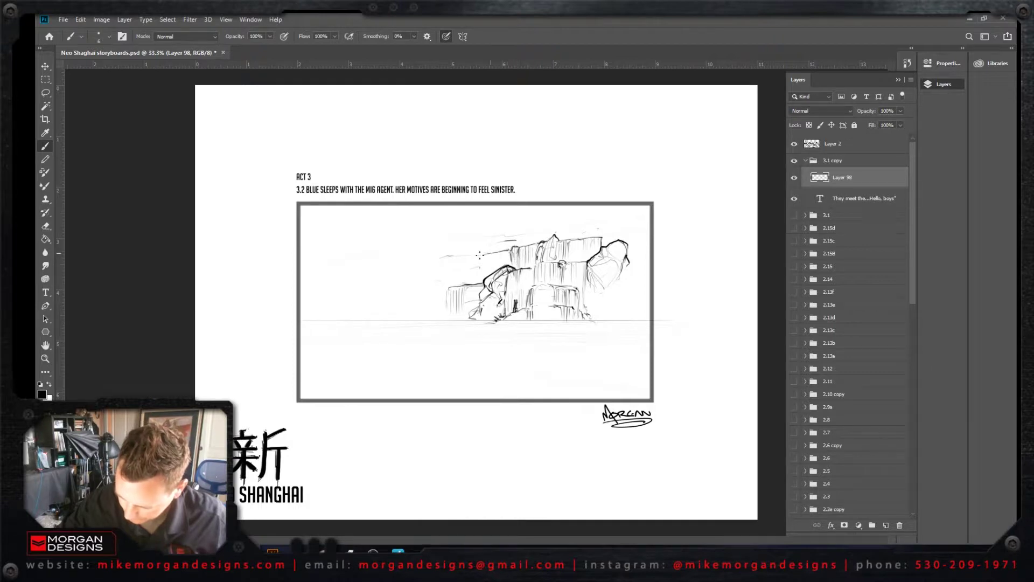
mouse_move(481, 270)
mouse_down()
mouse_move(479, 255)
mouse_move(475, 265)
mouse_move(476, 253)
mouse_move(463, 275)
mouse_move(480, 279)
mouse_move(454, 285)
mouse_move(468, 268)
mouse_move(454, 272)
mouse_move(442, 316)
mouse_move(447, 293)
mouse_move(438, 309)
mouse_move(435, 295)
mouse_move(462, 277)
mouse_move(436, 319)
mouse_up()
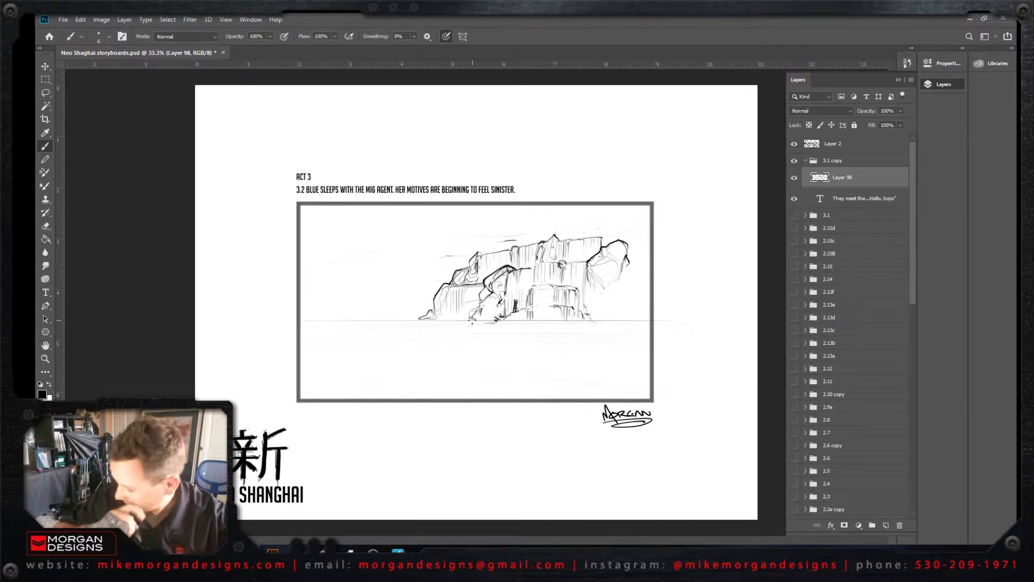
Step: Draw rounded boulders at the cliff's right base and layered hills tapering down to the frame's left edge
mouse_move(600, 307)
mouse_down()
mouse_move(634, 276)
mouse_move(642, 286)
mouse_move(627, 304)
mouse_move(608, 304)
mouse_move(622, 282)
mouse_move(640, 279)
mouse_move(624, 308)
mouse_move(606, 295)
mouse_move(634, 273)
mouse_move(647, 294)
mouse_move(622, 313)
mouse_move(642, 312)
mouse_move(600, 314)
mouse_move(599, 294)
mouse_move(596, 324)
mouse_up()
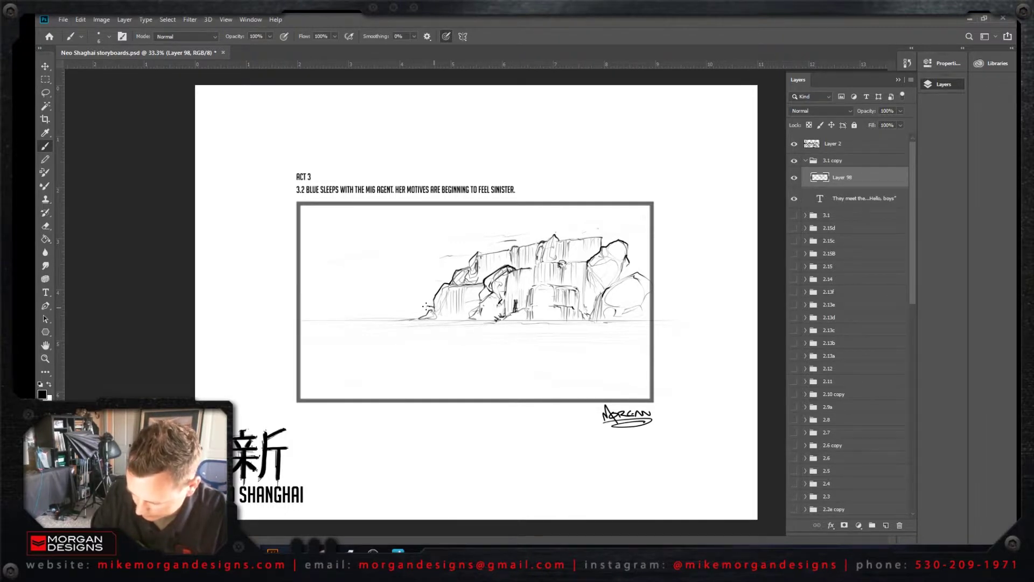
mouse_move(411, 313)
mouse_down()
mouse_move(314, 319)
mouse_move(419, 304)
mouse_move(434, 297)
mouse_move(367, 314)
mouse_move(434, 295)
mouse_move(331, 320)
mouse_move(430, 292)
mouse_move(441, 286)
mouse_move(374, 309)
mouse_move(412, 282)
mouse_move(458, 270)
mouse_up()
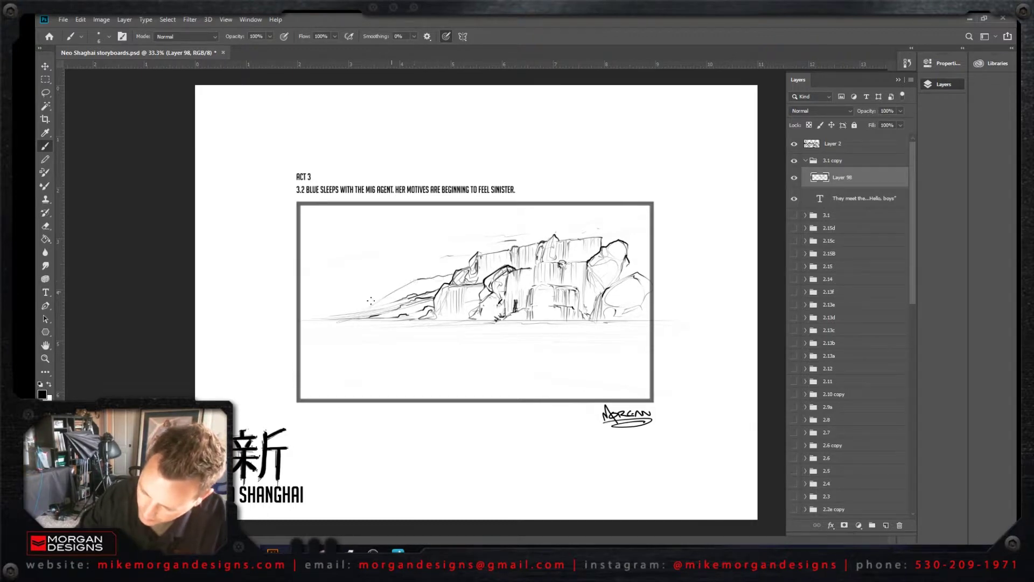
mouse_move(371, 300)
mouse_down()
mouse_move(340, 315)
mouse_move(379, 296)
mouse_move(293, 316)
mouse_up()
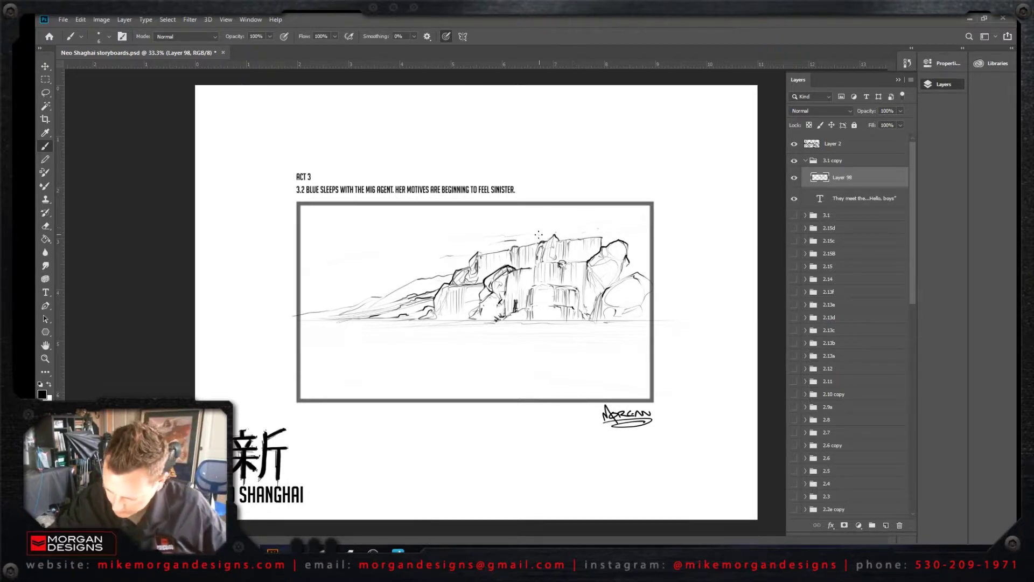
Step: Draw a hatched top cliff tier reaching the frame's upper edge and fill the upper-right corner with jagged rocks
mouse_move(535, 231)
mouse_down()
mouse_move(549, 207)
mouse_move(532, 242)
mouse_move(555, 210)
mouse_up()
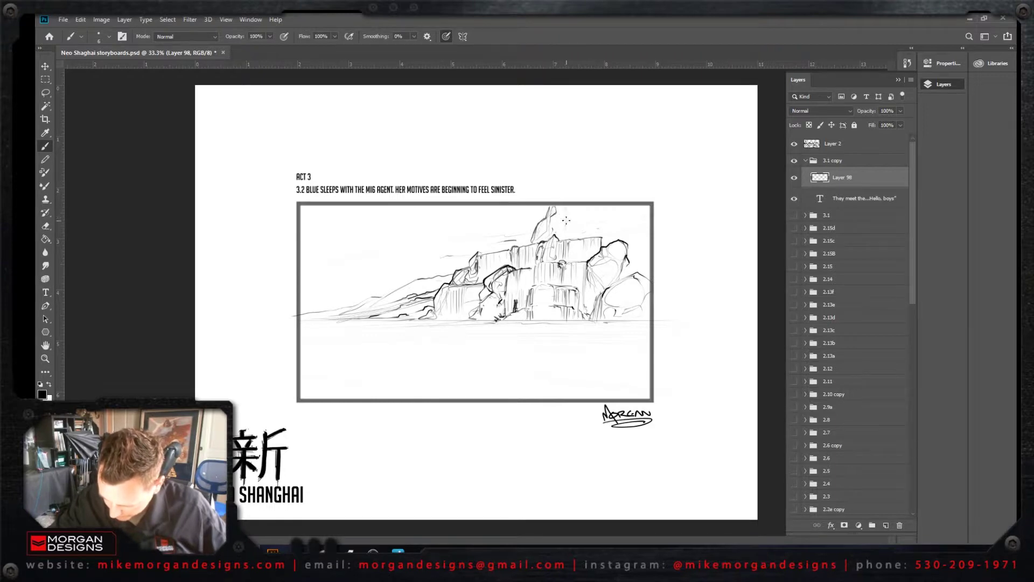
mouse_move(573, 227)
mouse_down()
mouse_move(575, 209)
mouse_move(583, 218)
mouse_up()
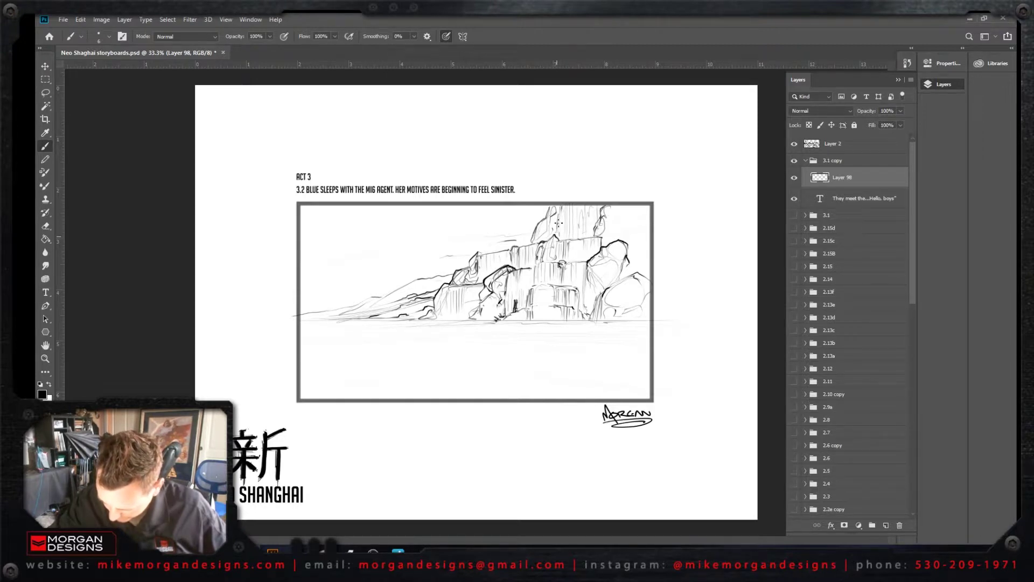
mouse_move(554, 226)
mouse_down()
mouse_move(557, 215)
mouse_move(541, 245)
mouse_up()
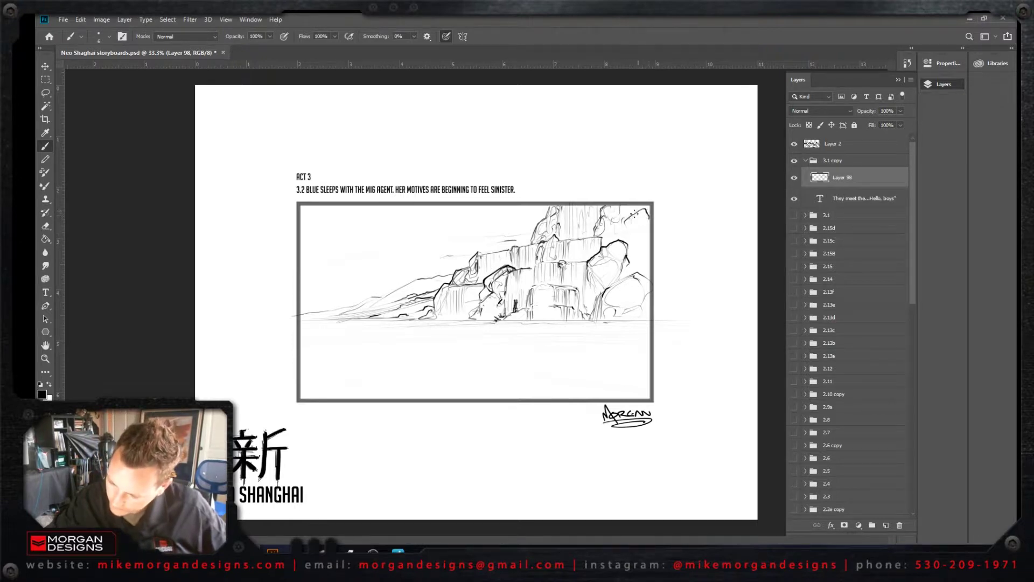
drag(638, 205, 630, 211)
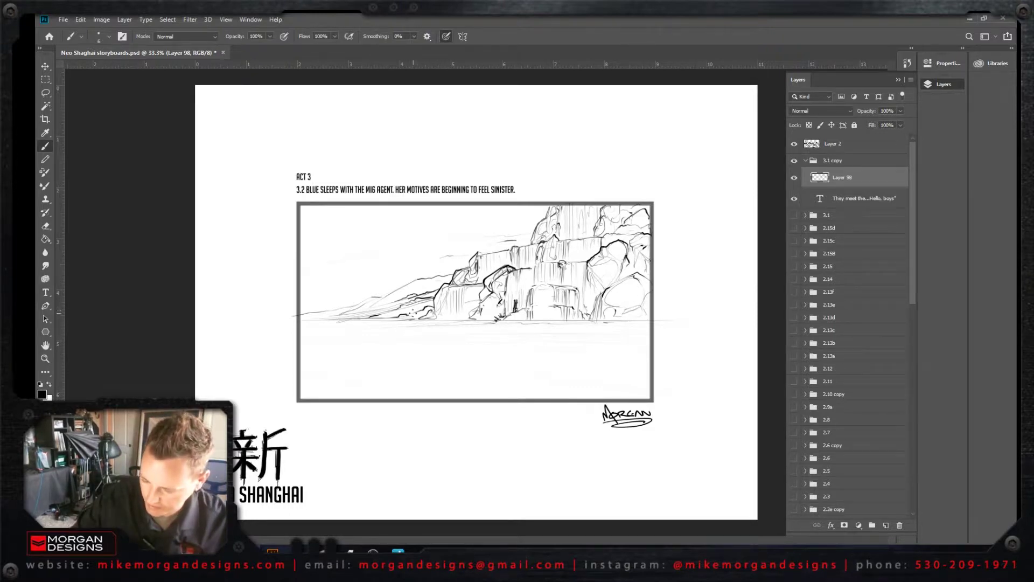
Step: Thicken the outlines of the cliff ledges and add detail to the arched recess and the rock bases along the horizon
mouse_move(452, 276)
mouse_down()
mouse_move(552, 206)
mouse_move(569, 240)
mouse_move(598, 235)
mouse_up()
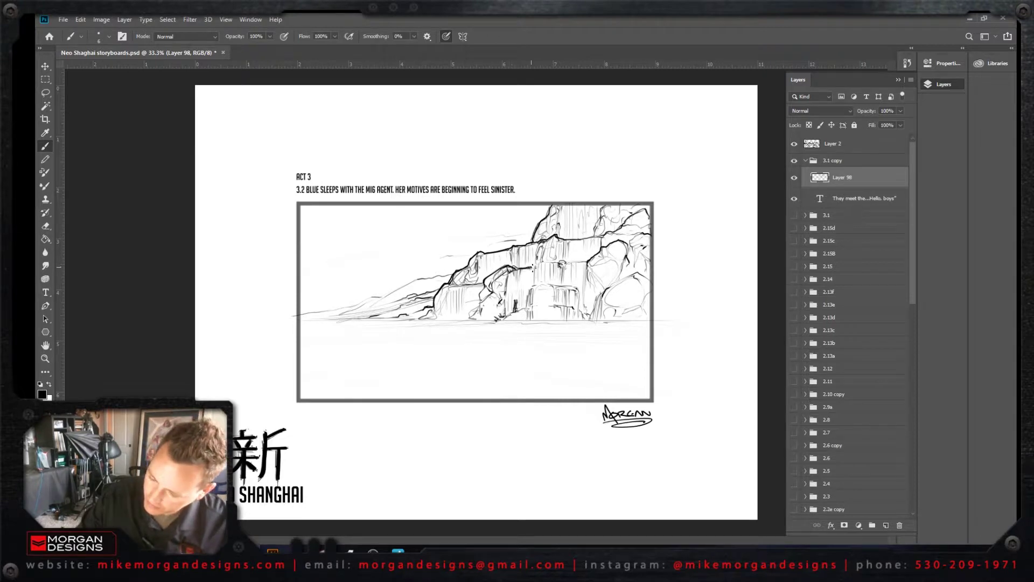
drag(532, 267, 555, 262)
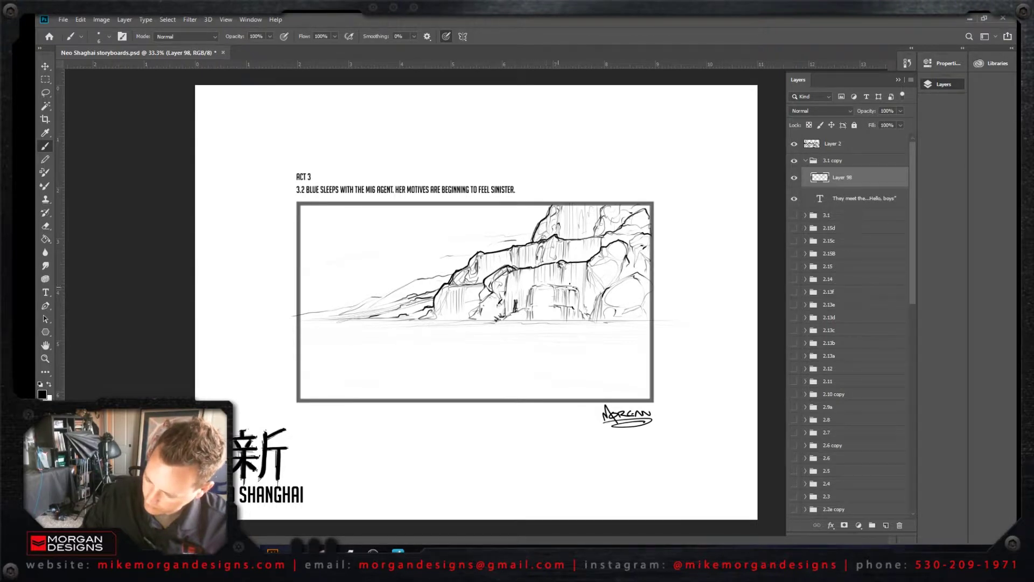
drag(552, 288, 537, 307)
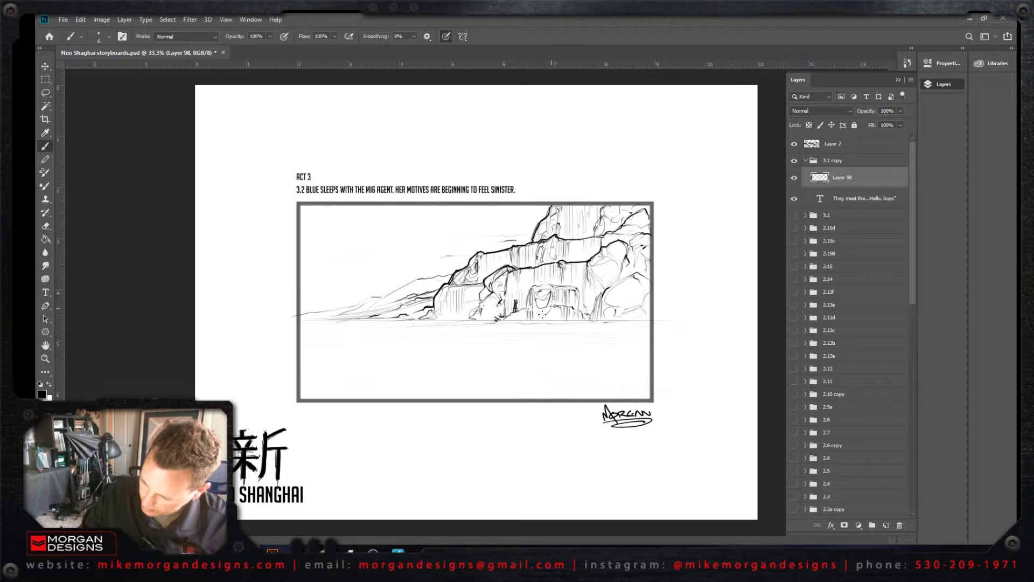
mouse_move(548, 313)
mouse_down()
mouse_move(493, 318)
mouse_move(493, 307)
mouse_move(499, 314)
mouse_move(475, 319)
mouse_move(492, 320)
mouse_move(470, 321)
mouse_move(623, 321)
mouse_move(621, 312)
mouse_move(646, 320)
mouse_up()
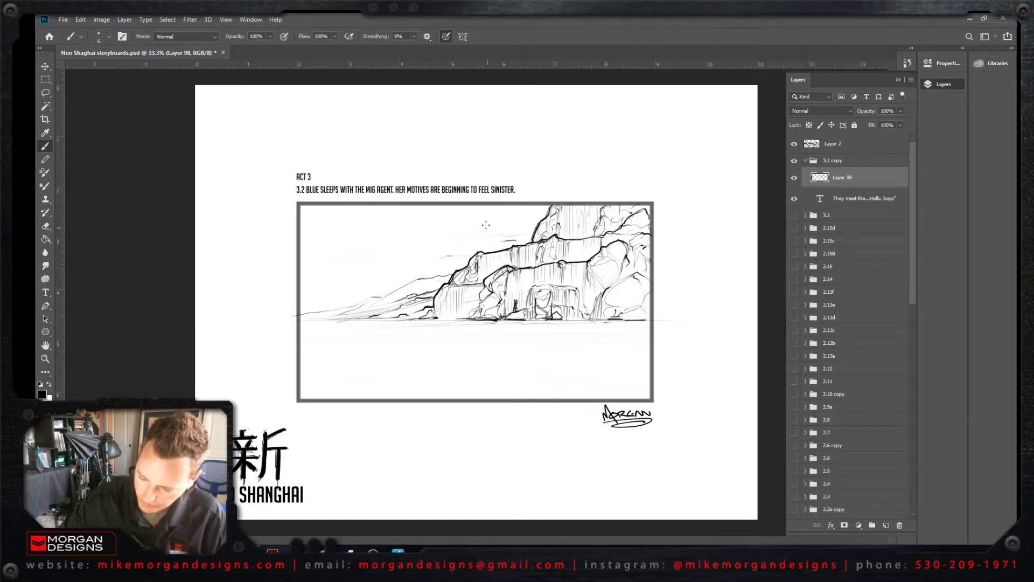
Step: Draw two tall palm trees on the upper ridge, with smaller palms and shrubs behind them toward the top tier
mouse_move(478, 222)
mouse_down()
mouse_move(468, 231)
mouse_move(490, 244)
mouse_move(490, 233)
mouse_move(491, 275)
mouse_up()
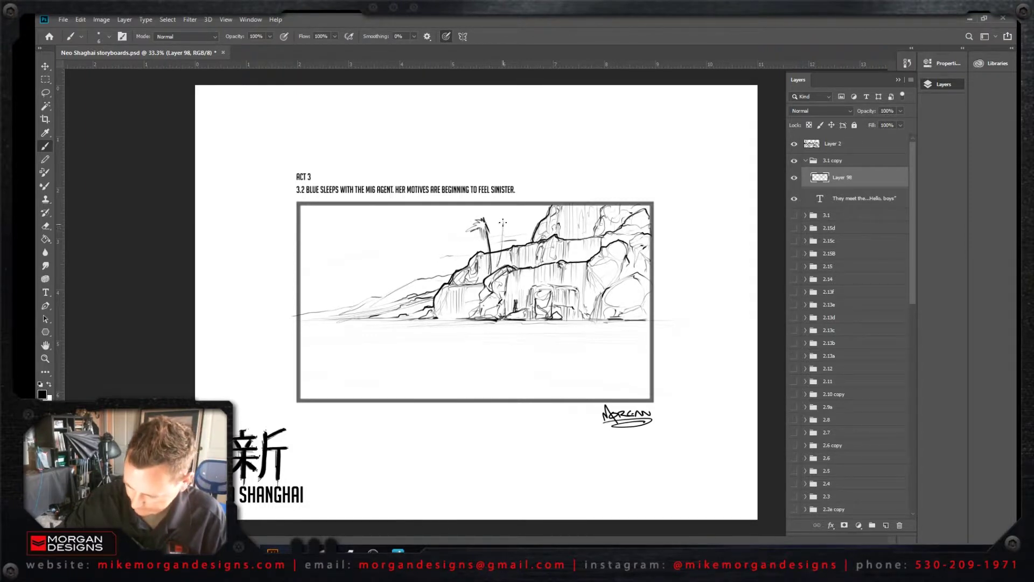
mouse_move(503, 222)
mouse_down()
mouse_move(506, 235)
mouse_move(491, 226)
mouse_up()
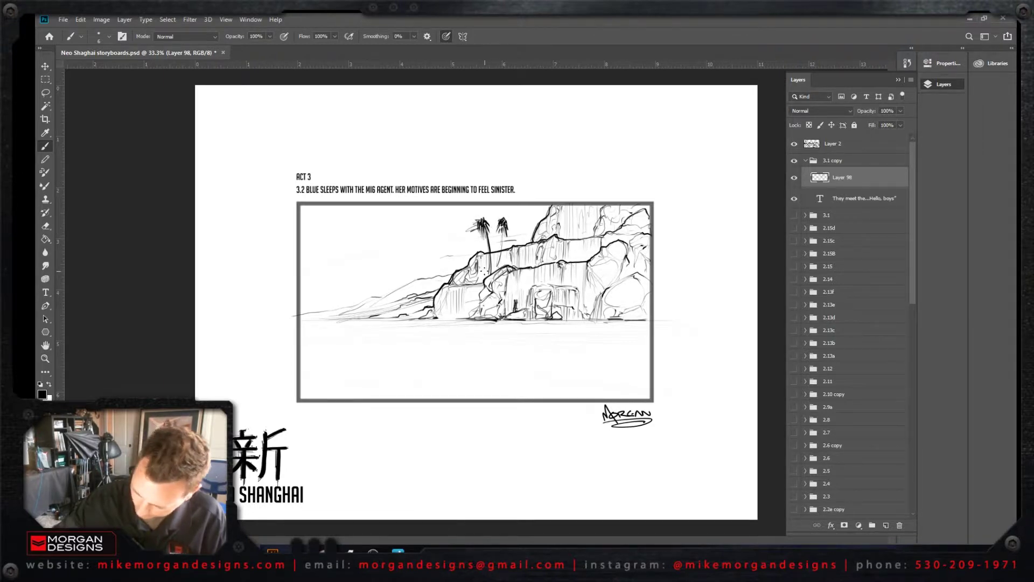
mouse_move(492, 243)
mouse_down()
mouse_move(516, 225)
mouse_move(522, 243)
mouse_move(516, 222)
mouse_up()
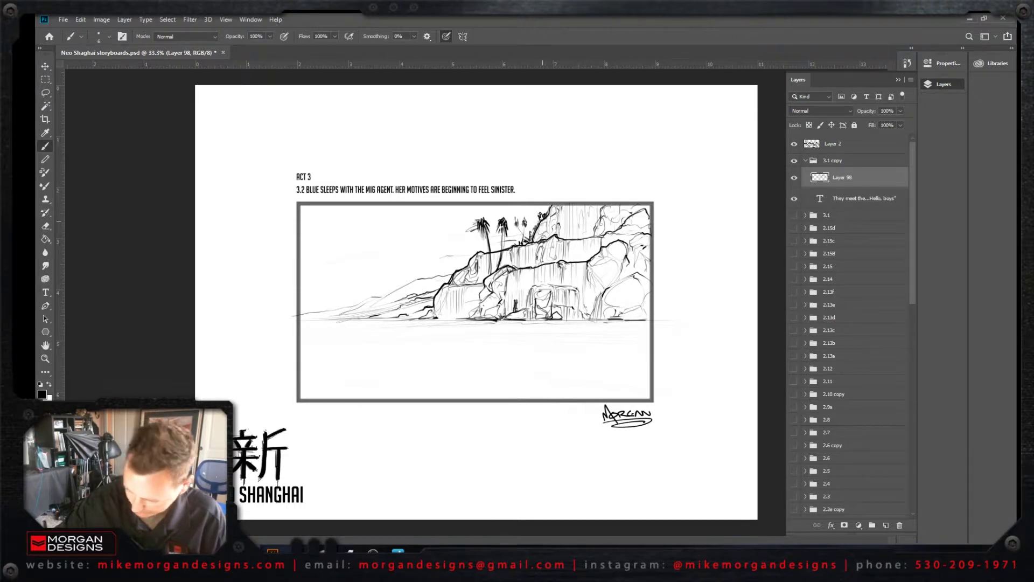
Step: Draw two smaller palm trees rising from the left foot of the cliff, where it meets the hills
click(430, 302)
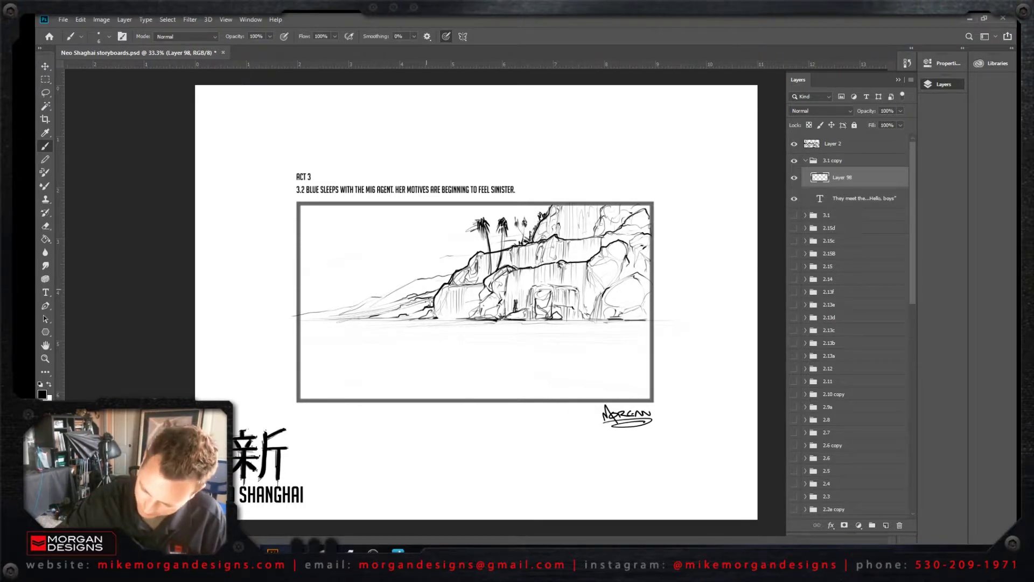
drag(429, 303, 409, 265)
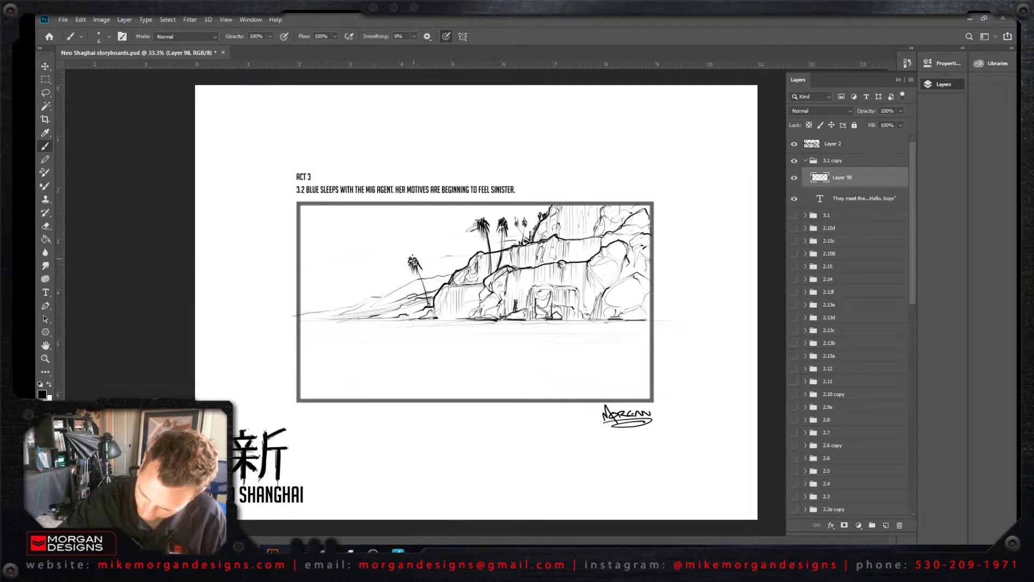
mouse_move(431, 308)
mouse_down()
mouse_move(426, 259)
mouse_move(433, 272)
mouse_up()
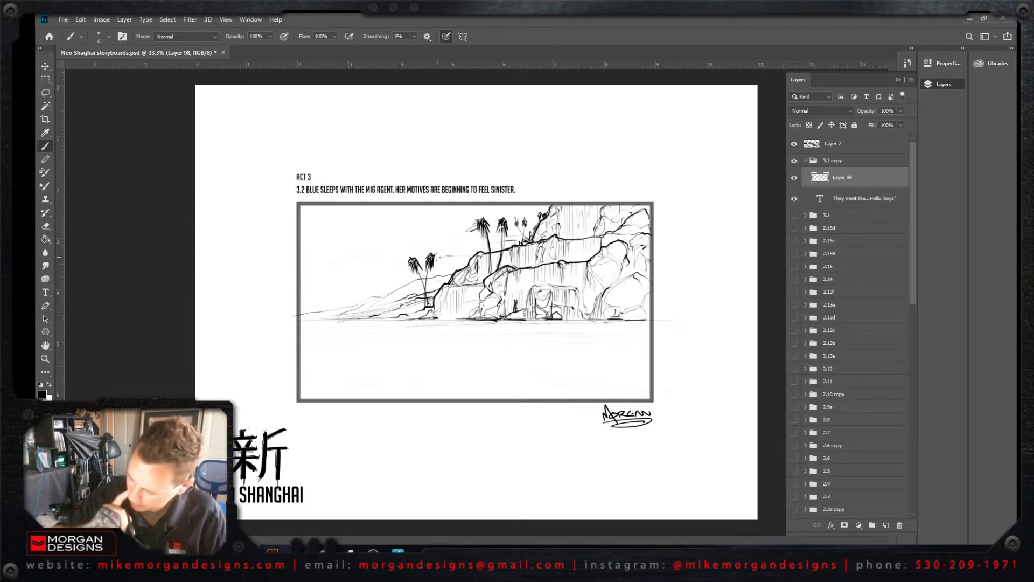
Step: Scribble shrubs on the ridge and around the lower palm trunks, and darken the arched recess and nearby cliff face
drag(504, 245, 499, 247)
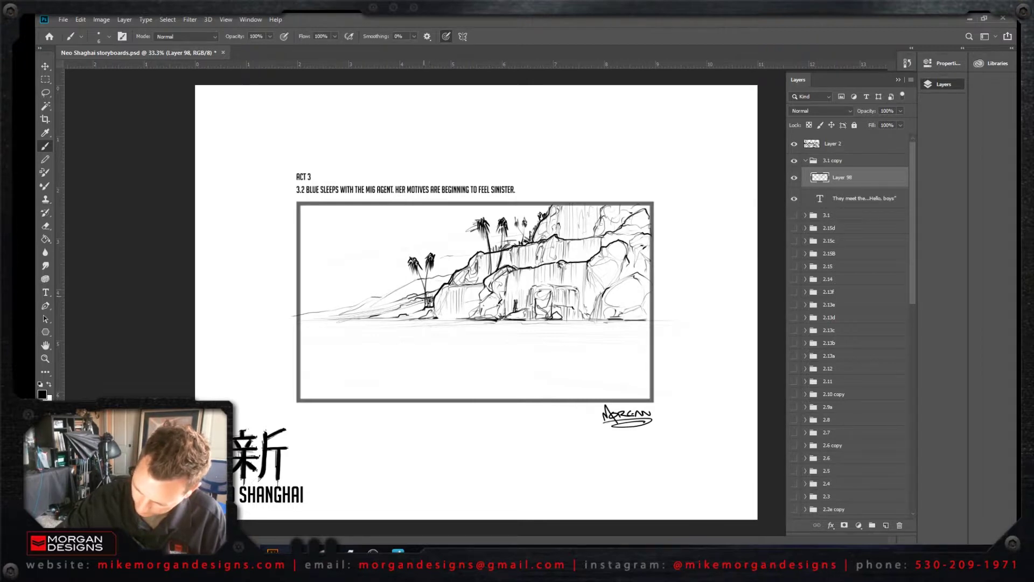
drag(429, 300, 417, 305)
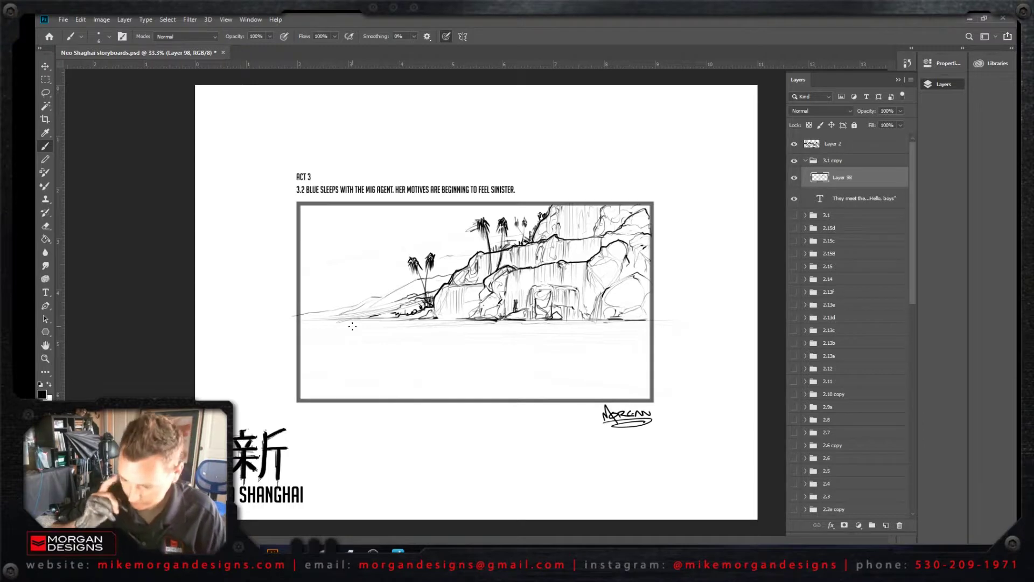
mouse_move(419, 314)
mouse_down()
mouse_move(427, 319)
mouse_move(412, 308)
mouse_up()
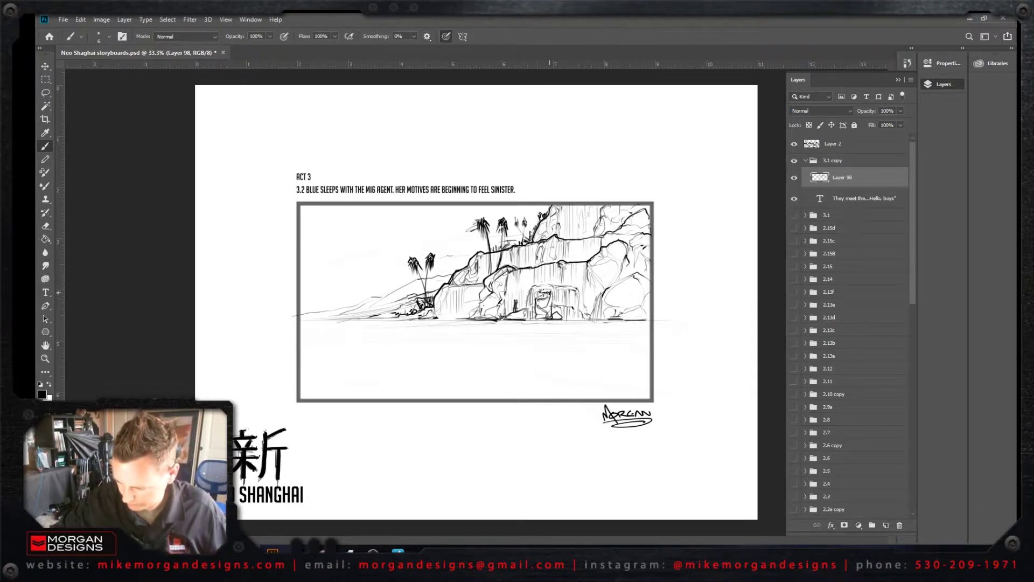
drag(538, 291, 551, 294)
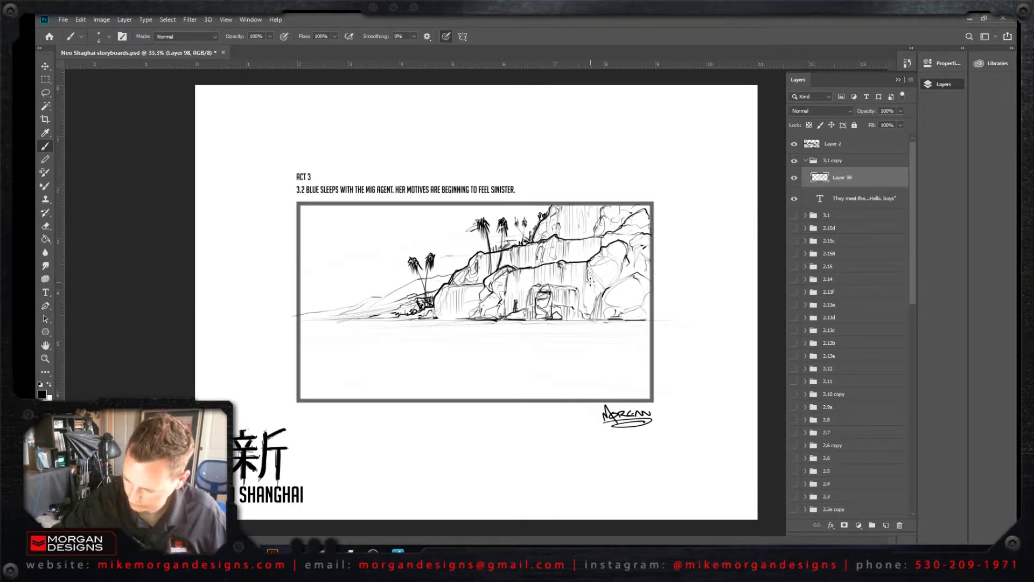
drag(590, 281, 590, 311)
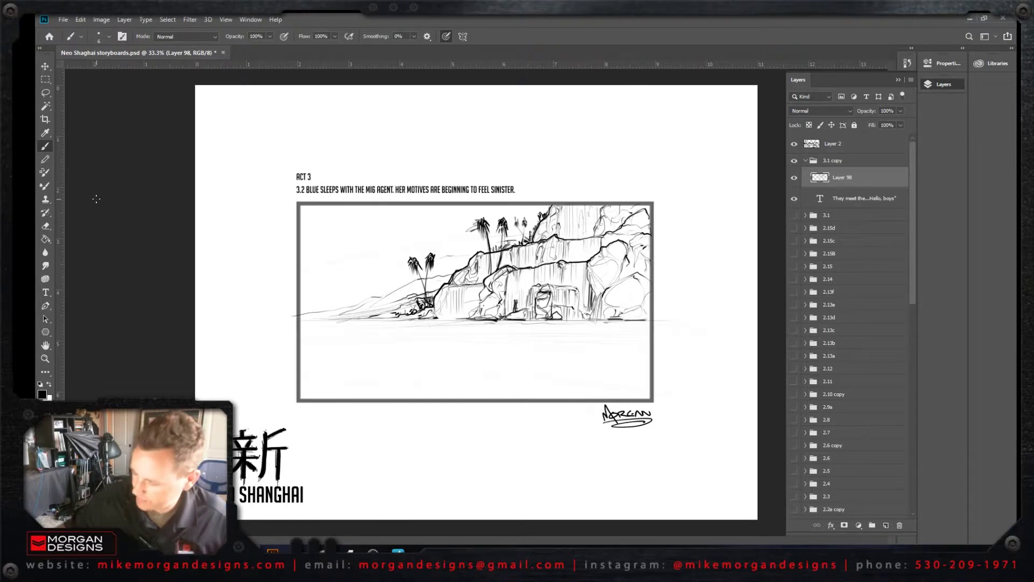
Step: On a new layer, lasso a spiky palm frond over the frame's lower-left corner and fill it with black
click(881, 523)
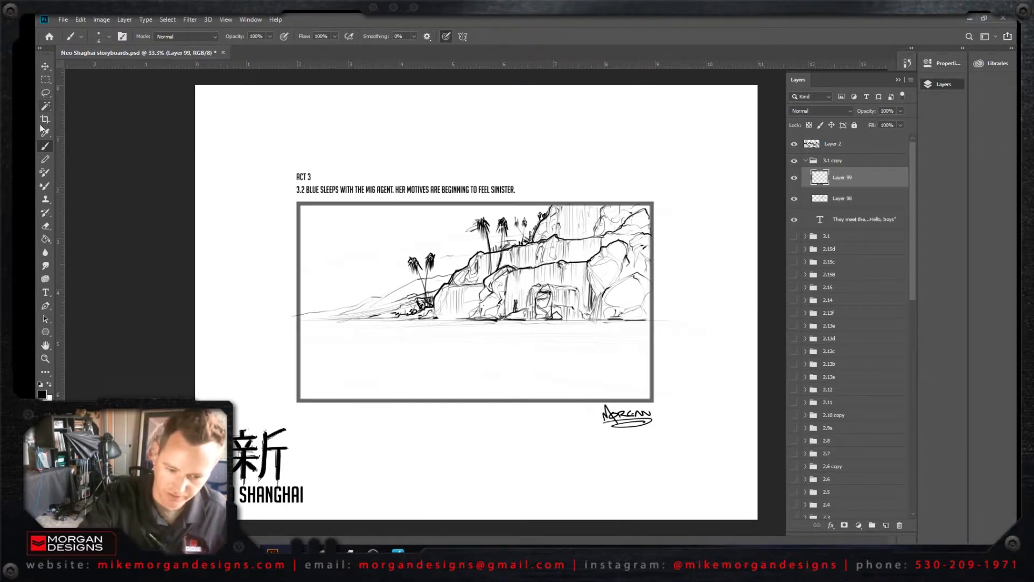
key(l)
mouse_move(285, 383)
mouse_down()
mouse_move(334, 336)
mouse_move(291, 392)
mouse_move(347, 340)
mouse_move(320, 373)
mouse_move(369, 349)
mouse_move(314, 398)
mouse_move(408, 346)
mouse_move(327, 398)
mouse_move(385, 371)
mouse_move(393, 378)
mouse_move(338, 409)
mouse_move(375, 402)
mouse_move(378, 410)
mouse_move(340, 424)
mouse_up()
key(g)
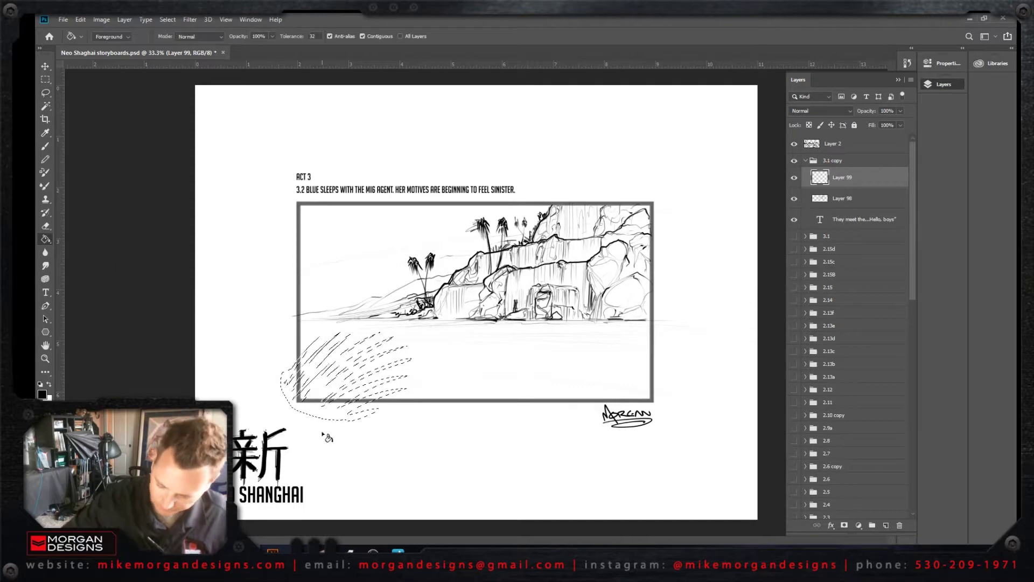
click(325, 409)
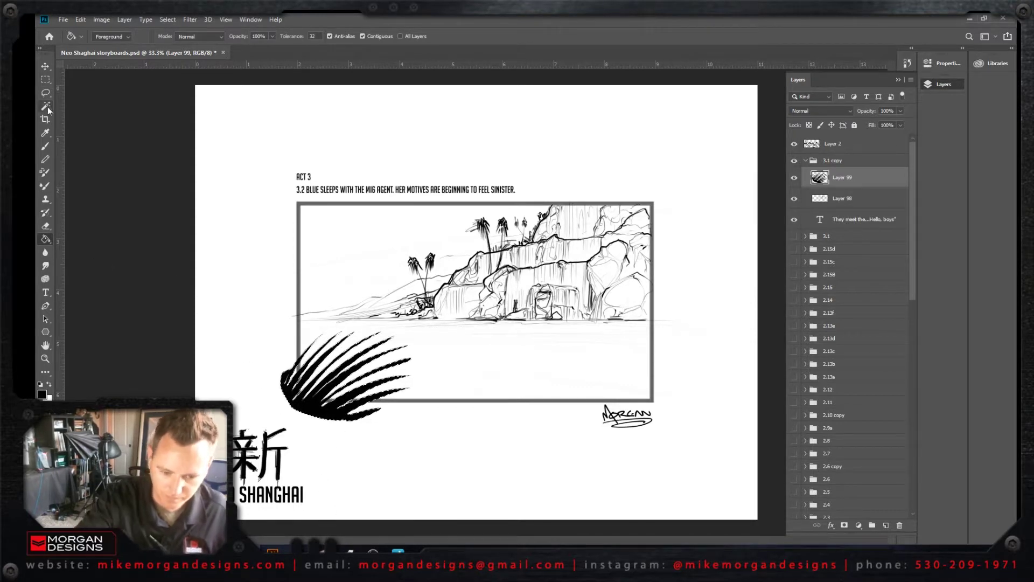
Step: Lasso a clump of spiky leaves and grass beside the frond along the frame's lower edge and fill it with black
key(l)
mouse_move(391, 408)
mouse_down()
mouse_move(432, 366)
mouse_move(408, 400)
mouse_move(430, 386)
mouse_move(429, 401)
mouse_move(450, 406)
mouse_move(453, 371)
mouse_move(461, 408)
mouse_move(470, 371)
mouse_move(465, 389)
mouse_move(480, 364)
mouse_move(469, 402)
mouse_move(490, 379)
mouse_move(482, 408)
mouse_move(384, 413)
mouse_move(379, 405)
mouse_move(410, 373)
mouse_move(412, 389)
mouse_move(436, 351)
mouse_move(429, 392)
mouse_up()
key(Delete)
key(ctrl+z)
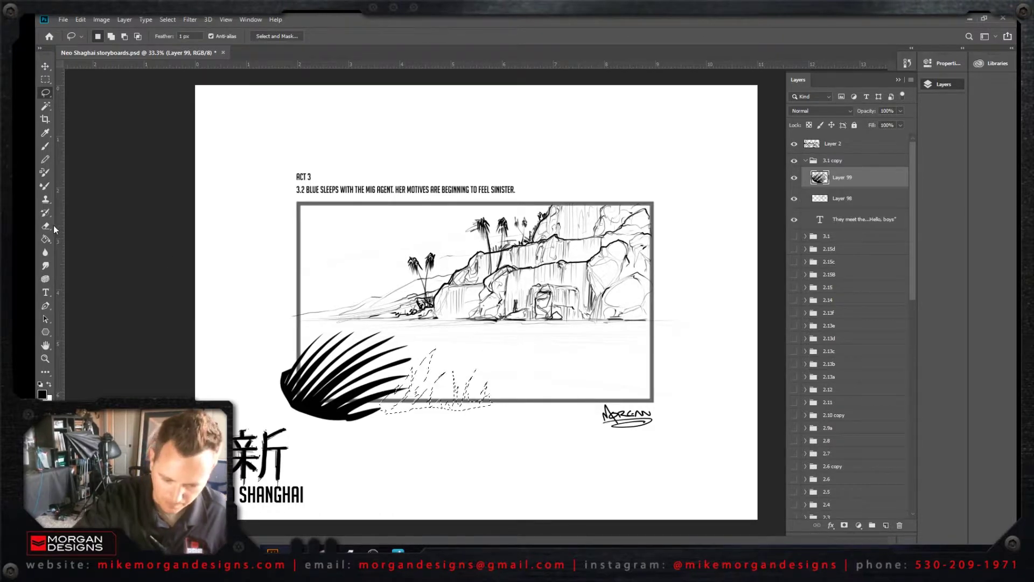
click(45, 238)
click(418, 412)
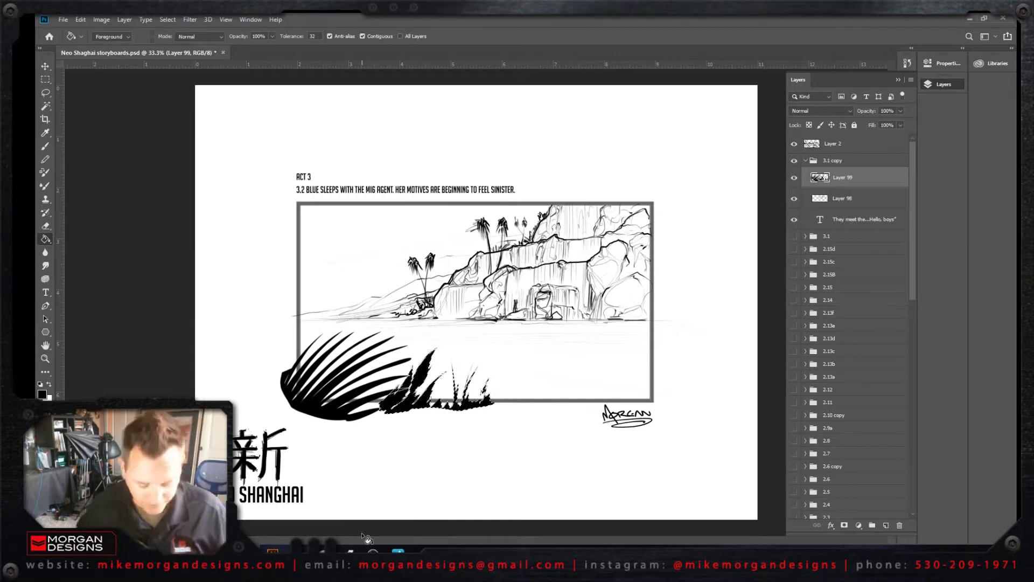
key(ctrl+d)
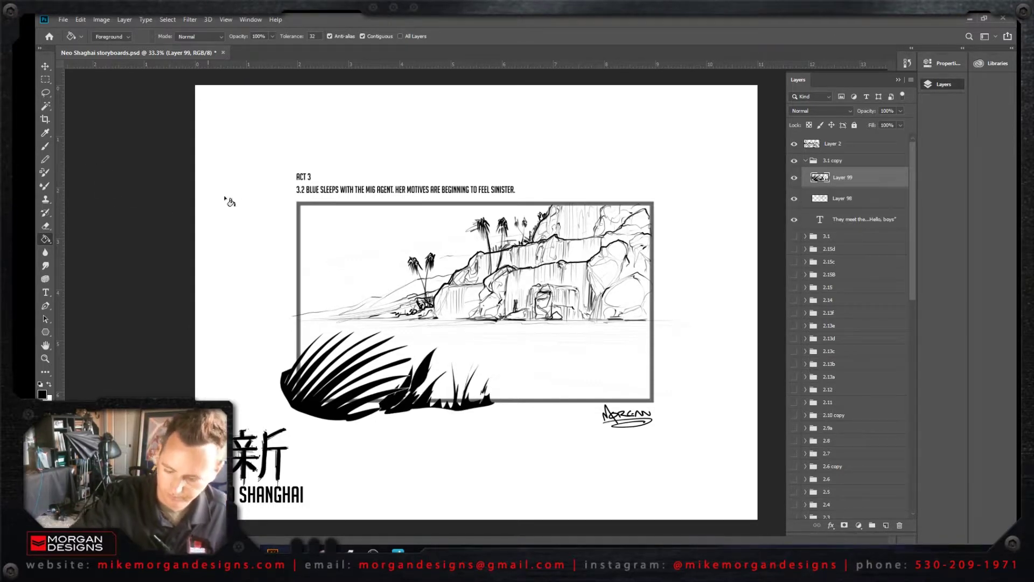
Step: Duplicate the black foliage layer, rotate the copy about 28° clockwise, and place it overlapping the original frond at the frame's lower-left corner
click(45, 66)
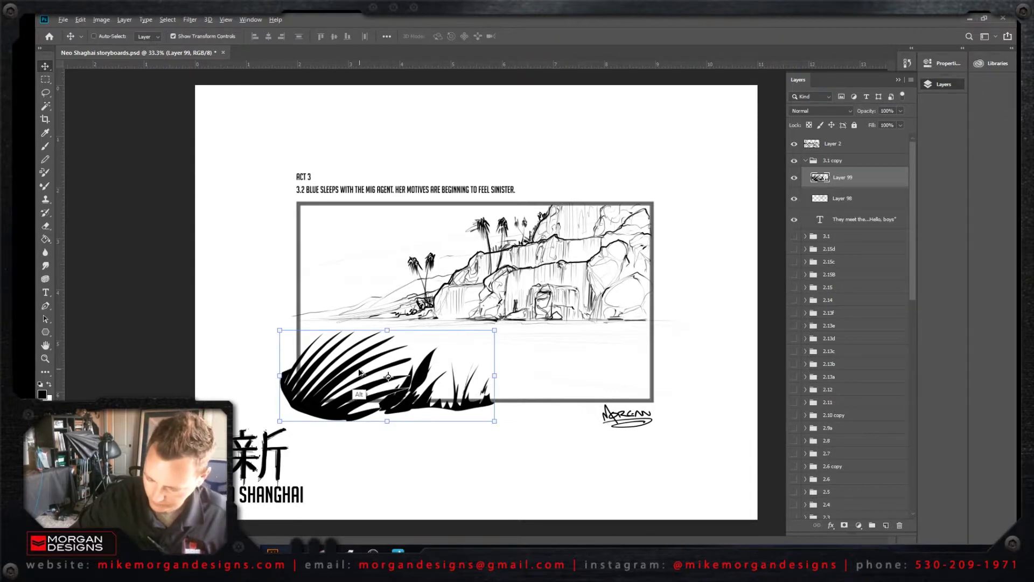
drag(499, 329, 506, 357)
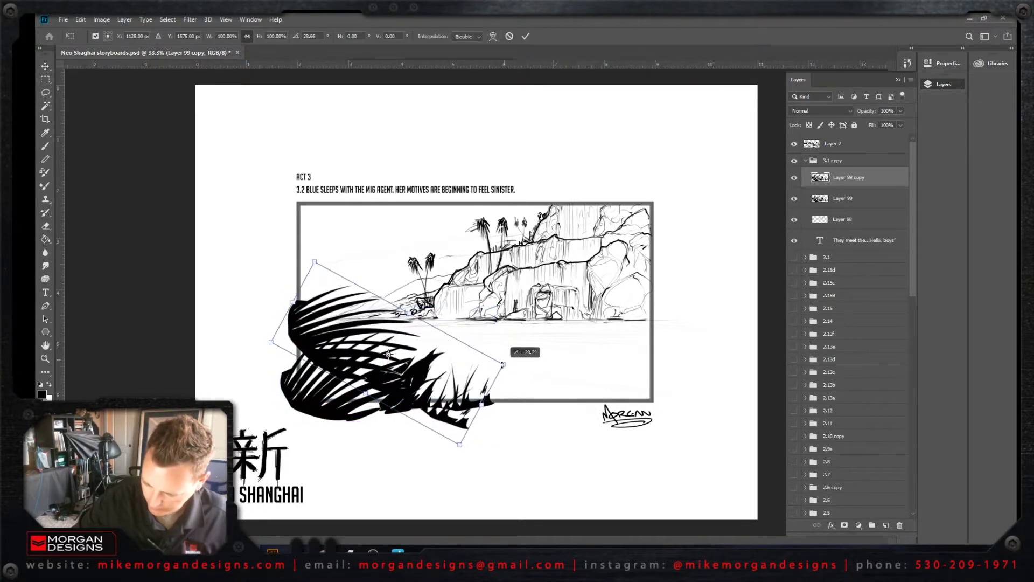
mouse_move(331, 334)
mouse_down()
mouse_move(320, 384)
mouse_move(321, 344)
mouse_up()
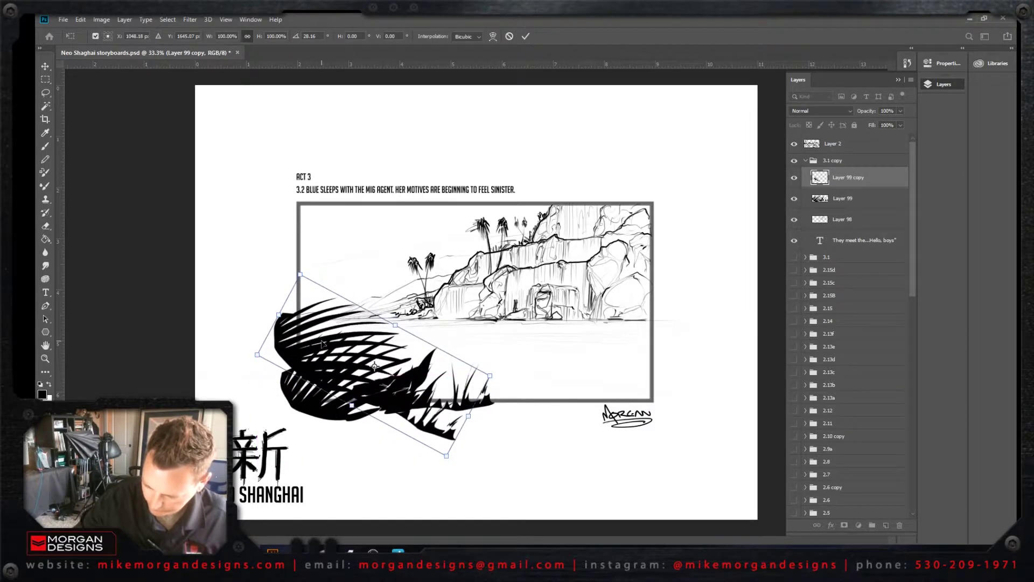
key(Return)
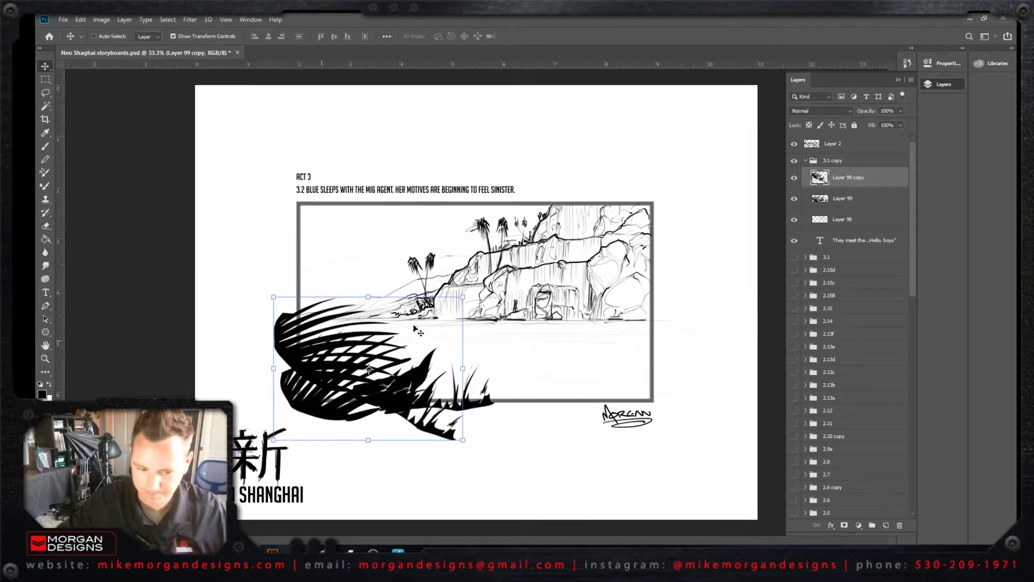
Step: Nudge both foliage layers slightly upward together and merge them into one layer
shift+click(865, 200)
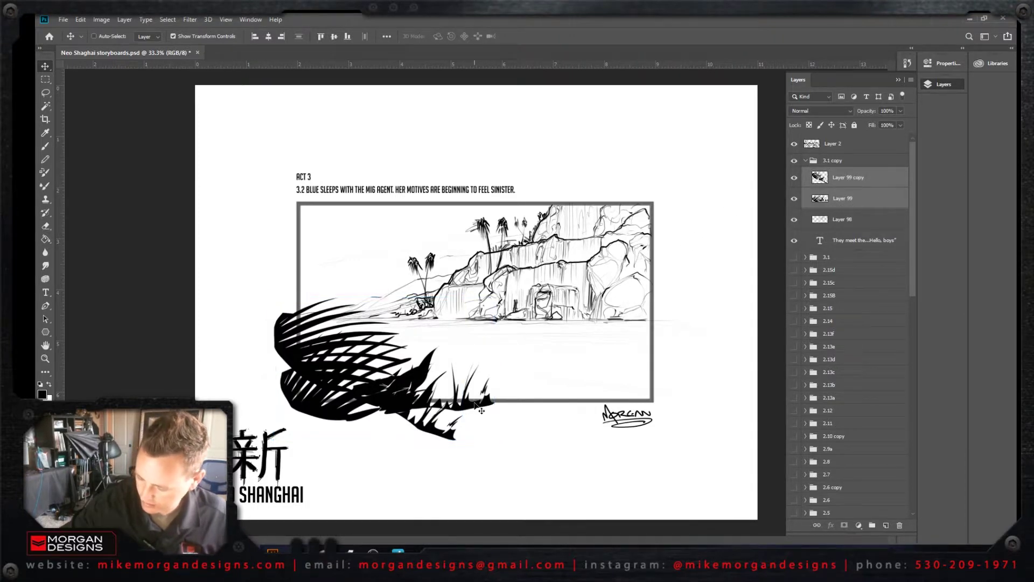
drag(480, 401, 480, 395)
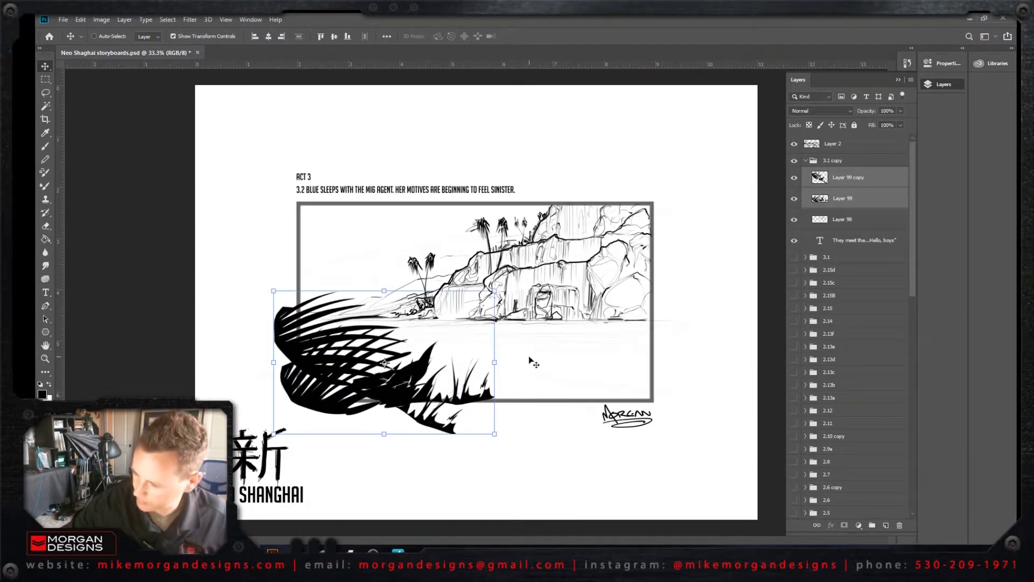
click(878, 198)
right_click(881, 197)
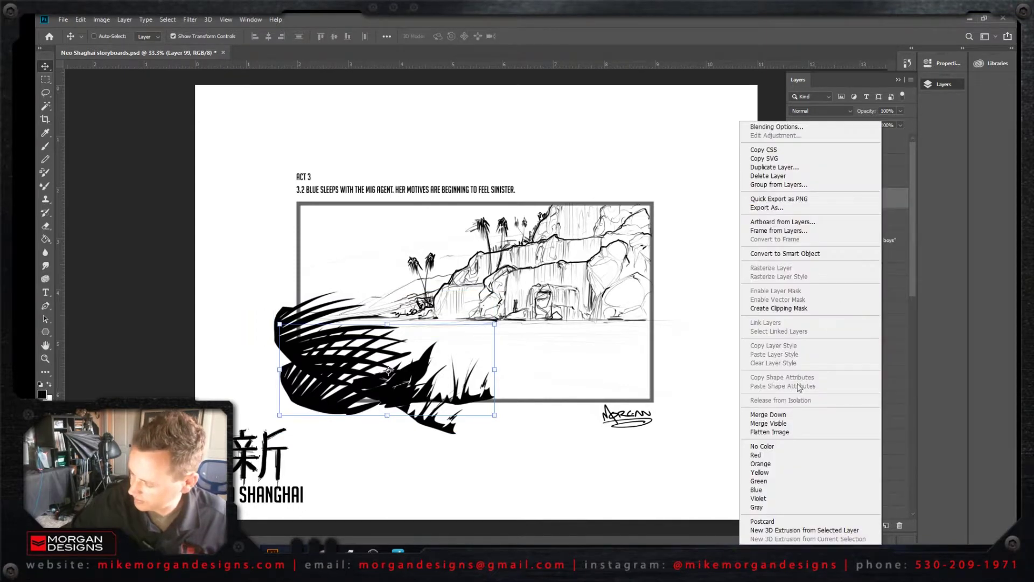
click(894, 179)
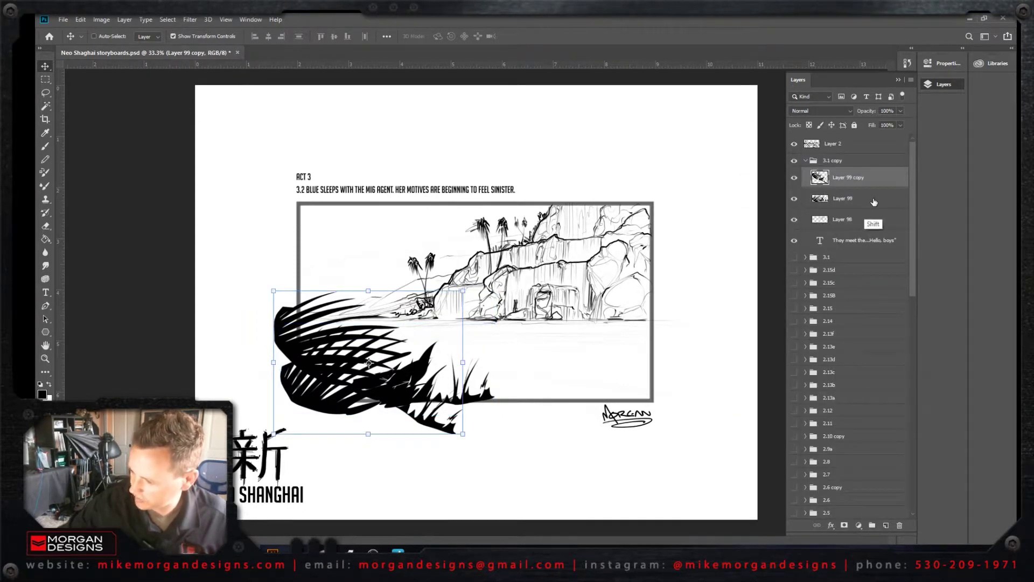
shift+click(873, 199)
right_click(868, 199)
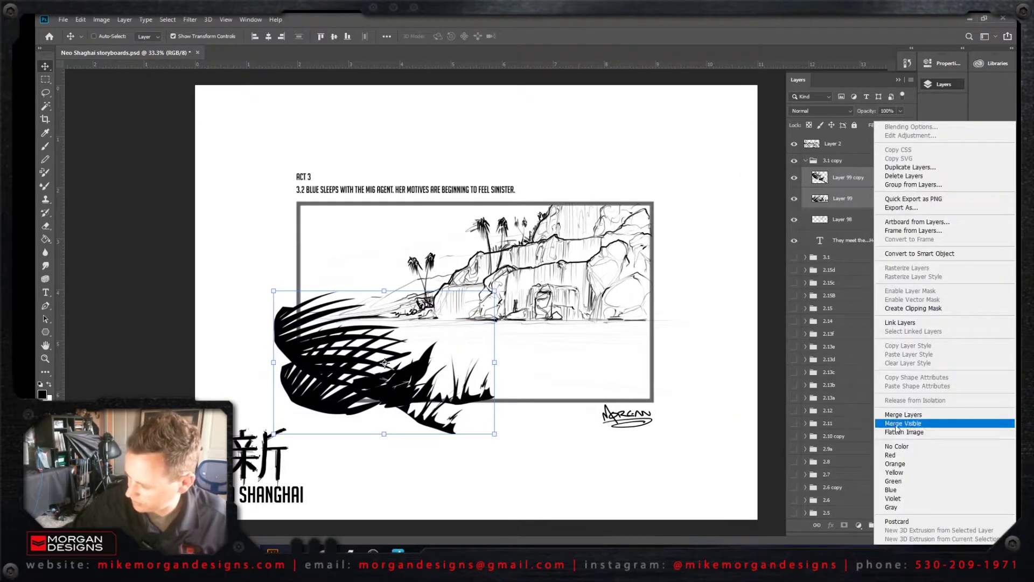
click(904, 415)
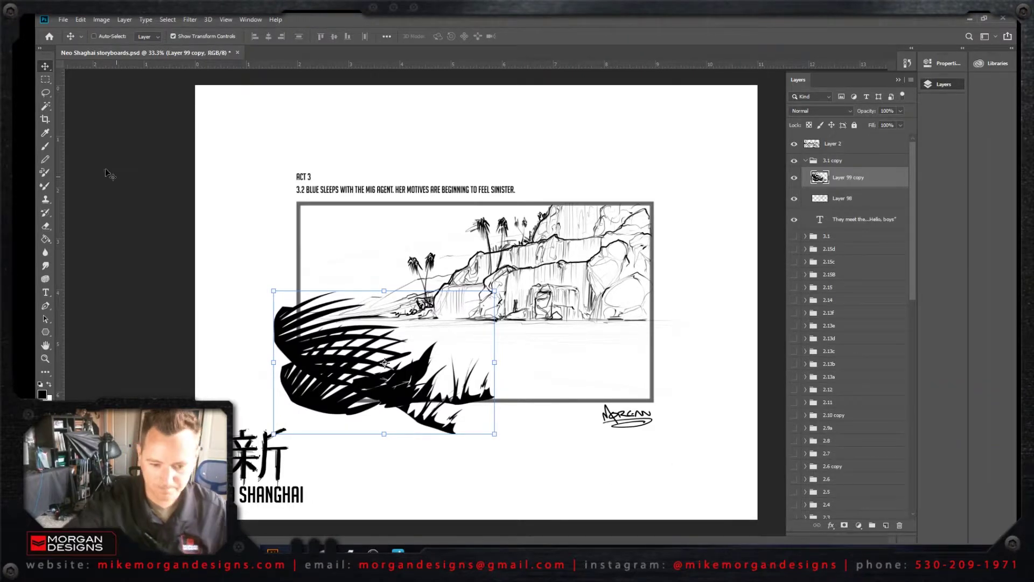
Step: Select the frame area, invert the selection, and delete the foliage that spills outside the frame
key(m)
drag(298, 204, 648, 403)
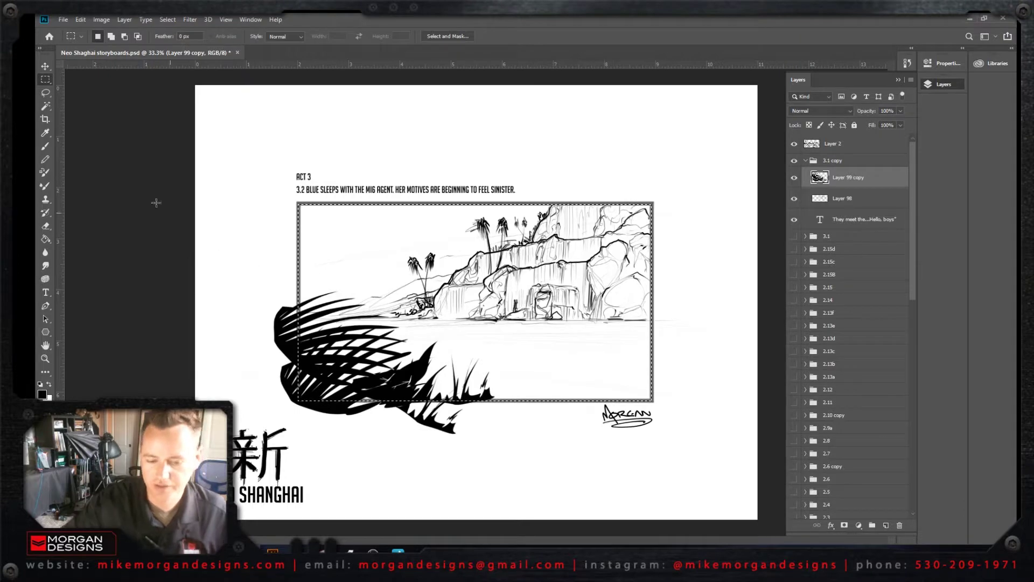
click(166, 19)
click(179, 60)
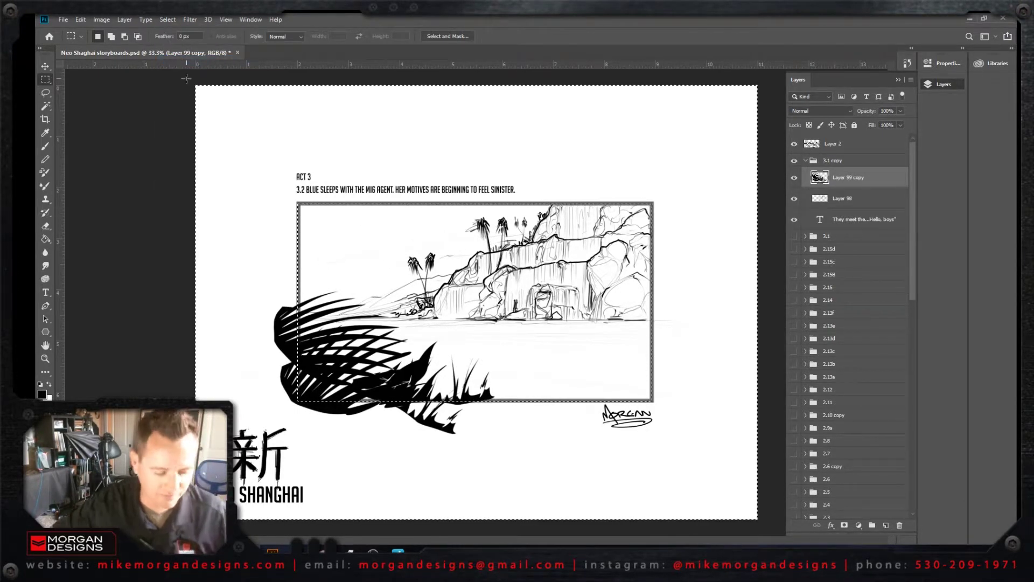
key(Delete)
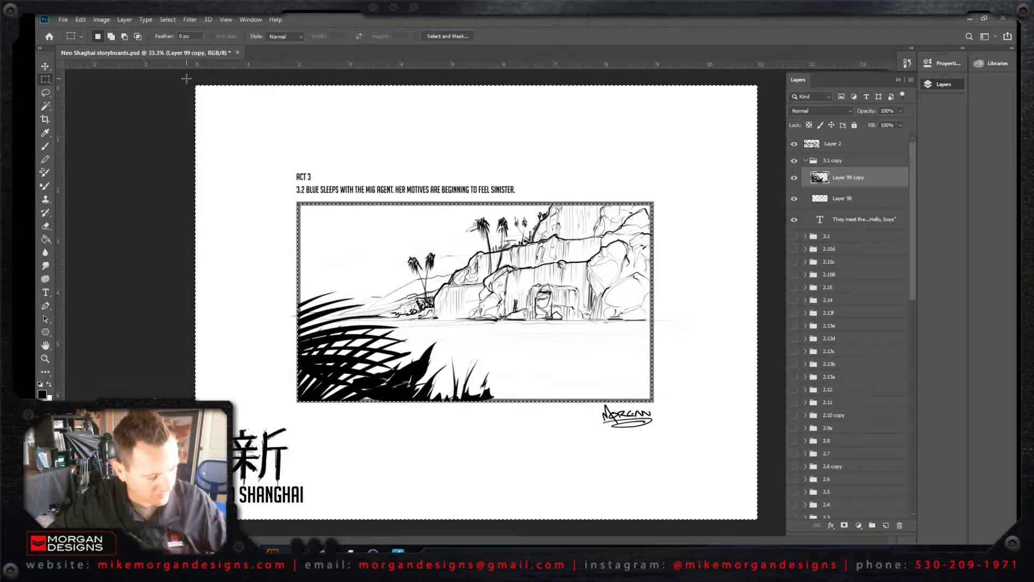
key(ctrl+d)
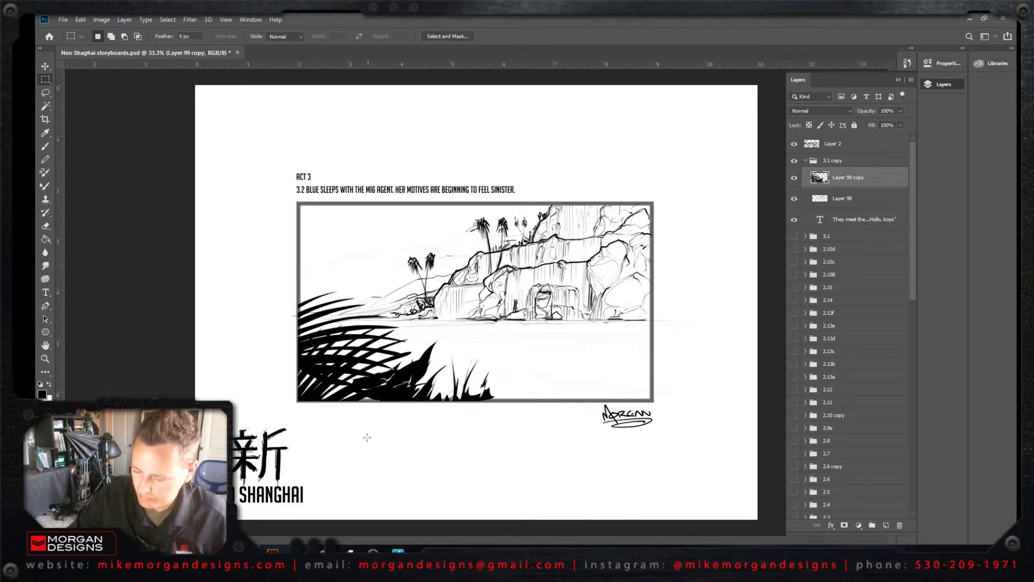
Step: Duplicate the trimmed foliage toward the right side of the frame and flip the copy horizontally
key(v)
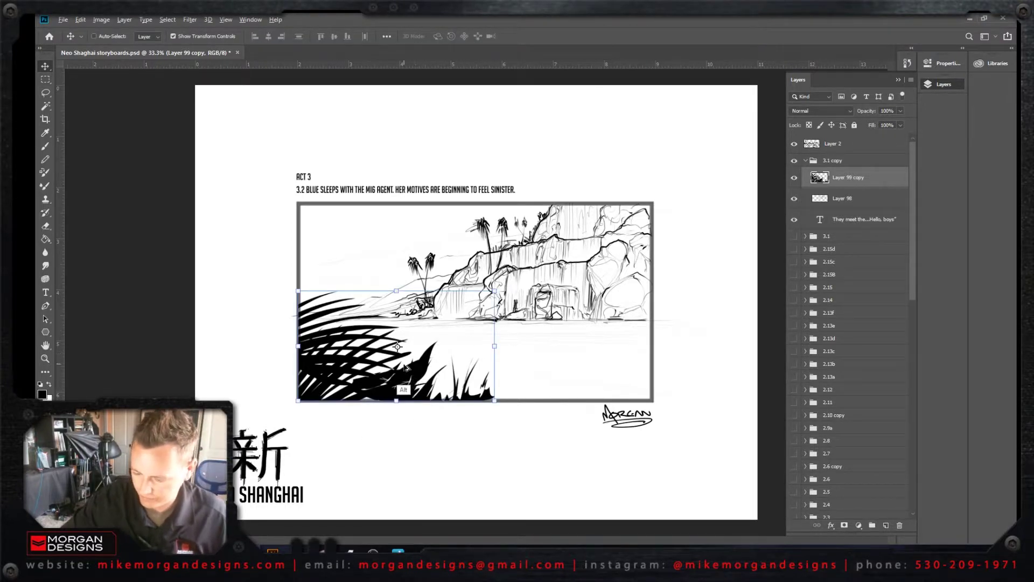
drag(405, 368, 510, 364)
drag(431, 349, 745, 312)
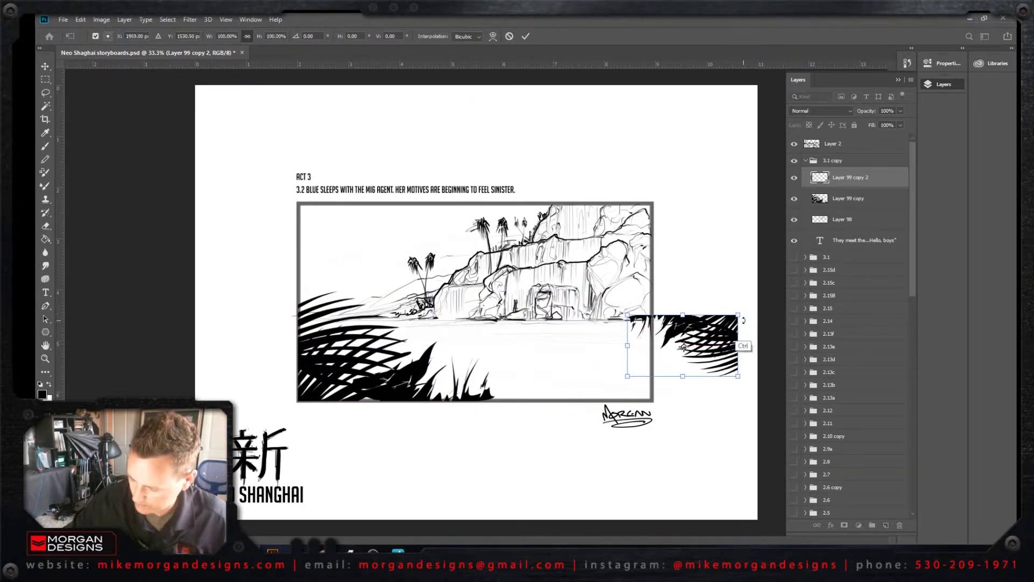
key(ctrl+z)
click(102, 19)
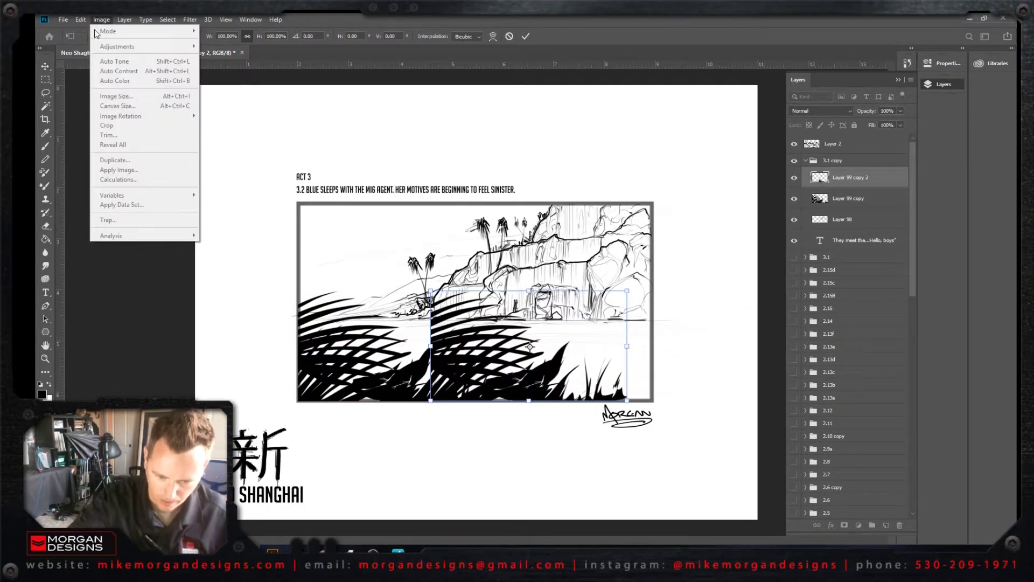
mouse_move(81, 20)
mouse_move(186, 253)
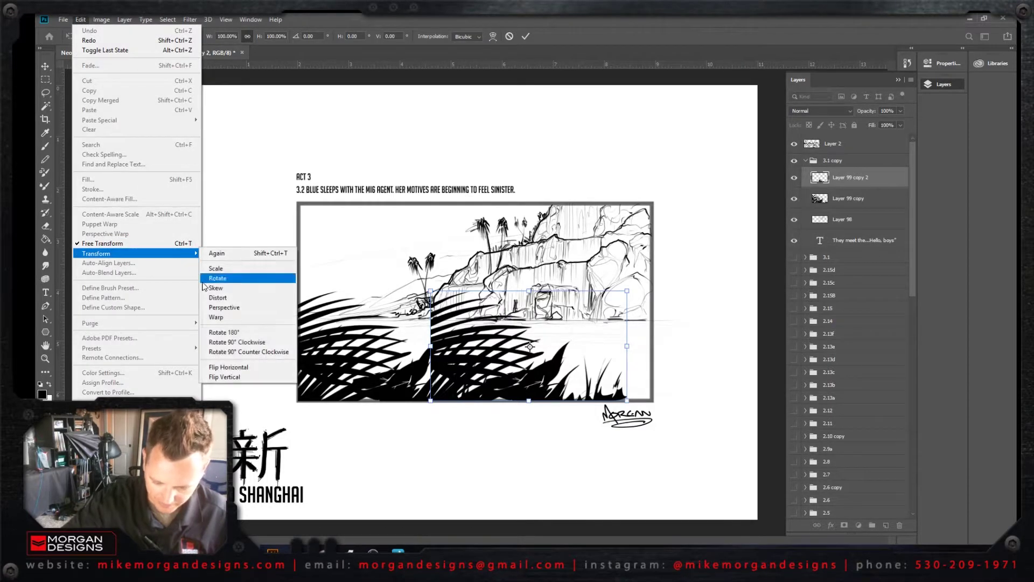
click(229, 367)
Step: Enlarge the mirrored foliage to about 137% and position it over the frame's lower-right corner, overlapping the grass in the middle
drag(591, 365, 630, 368)
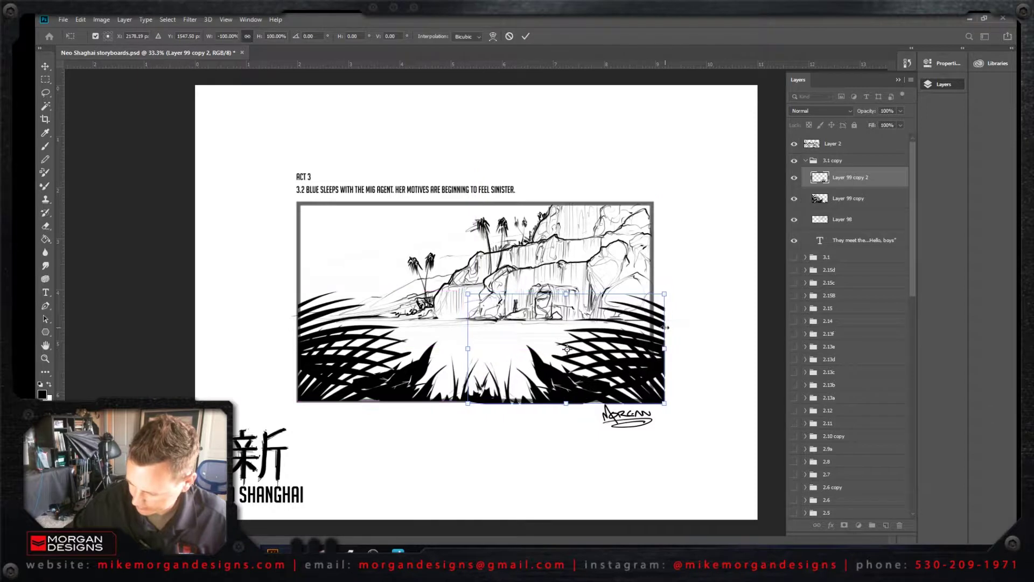
drag(674, 285, 745, 245)
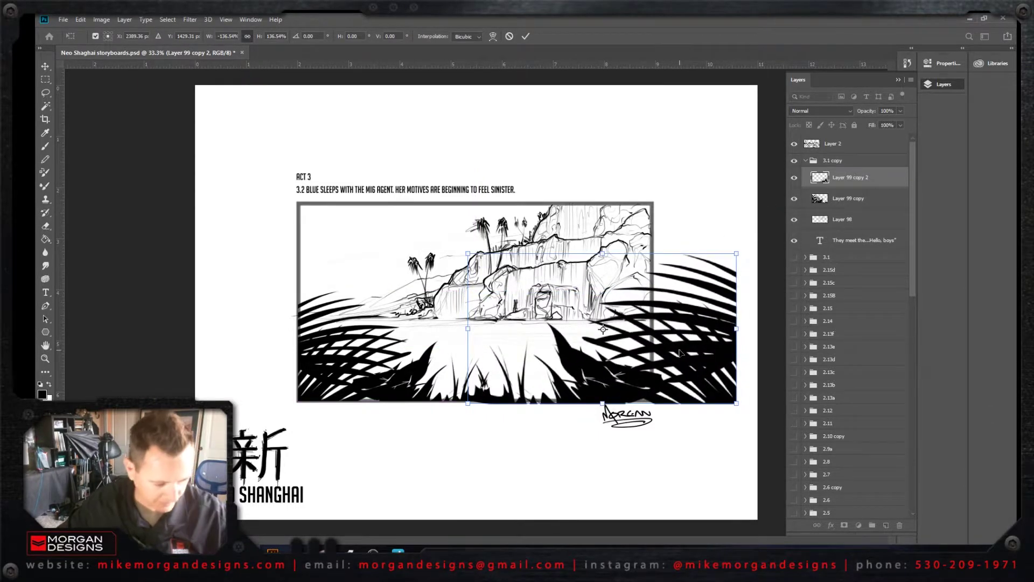
key(Return)
mouse_move(663, 373)
mouse_down()
mouse_move(641, 380)
mouse_move(648, 370)
mouse_up()
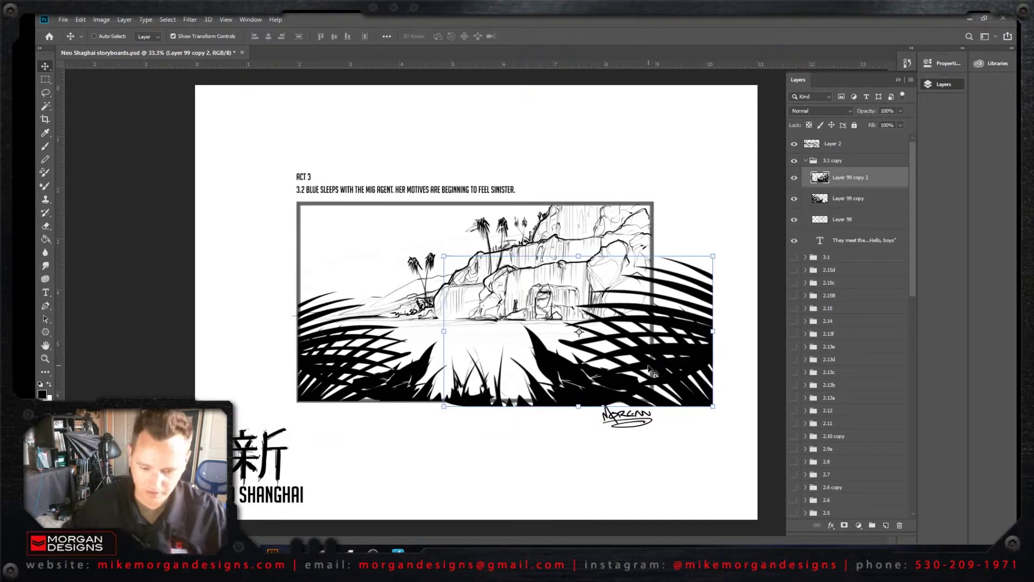
Step: Delete the mirrored foliage outside the frame using an inverted frame selection, and turn off the transform controls
key(m)
drag(297, 201, 652, 405)
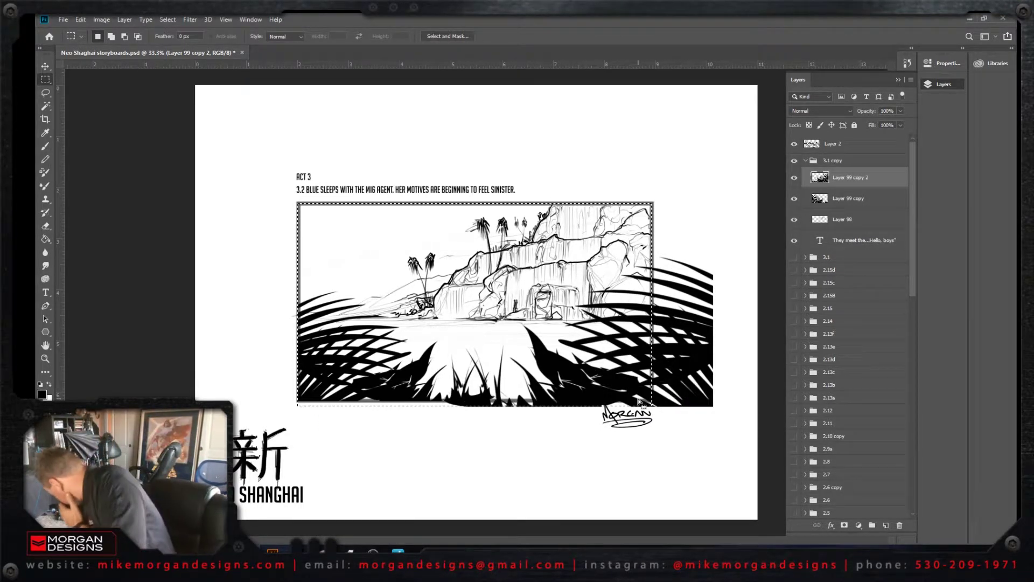
click(168, 21)
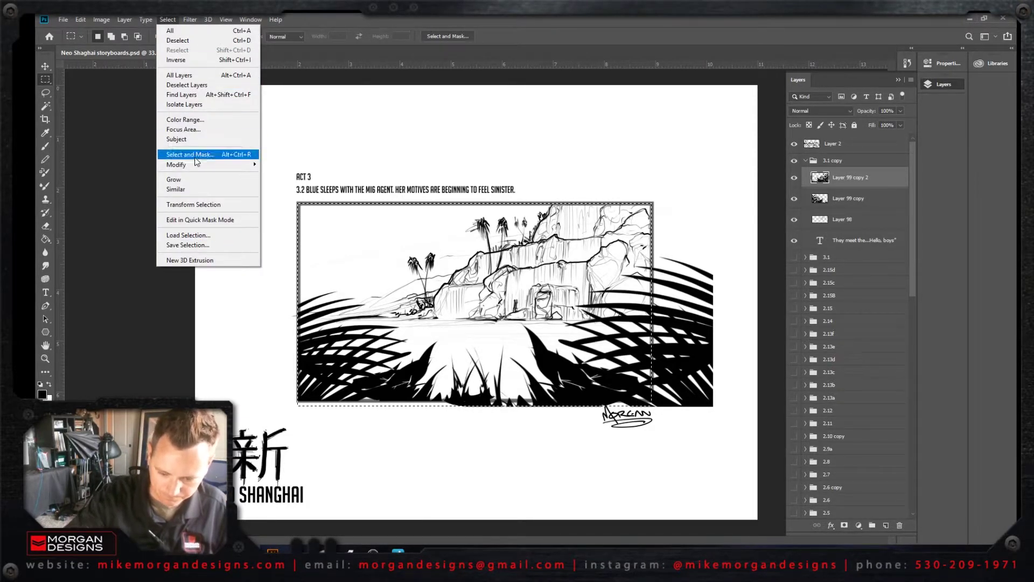
click(170, 31)
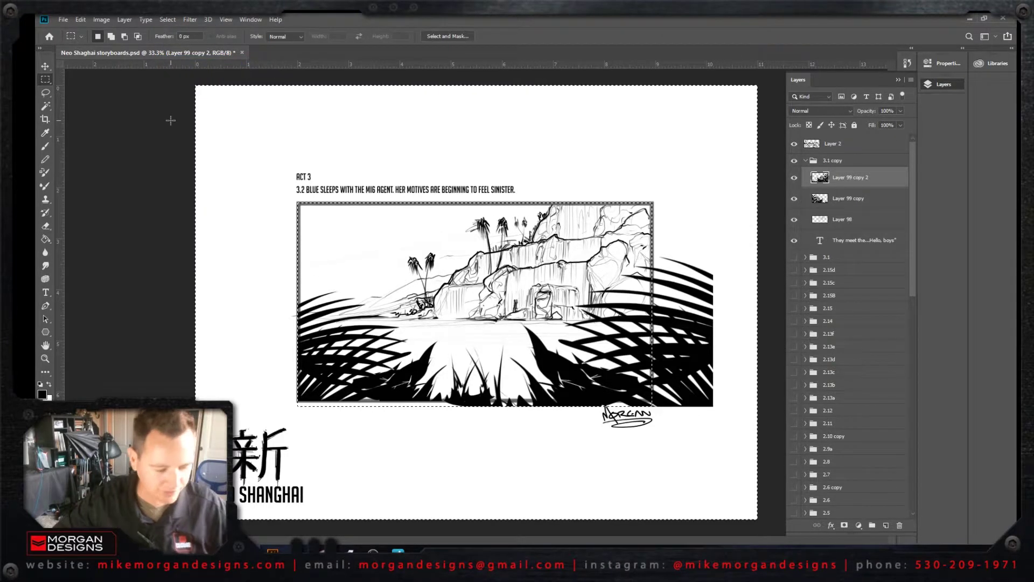
key(ctrl+d)
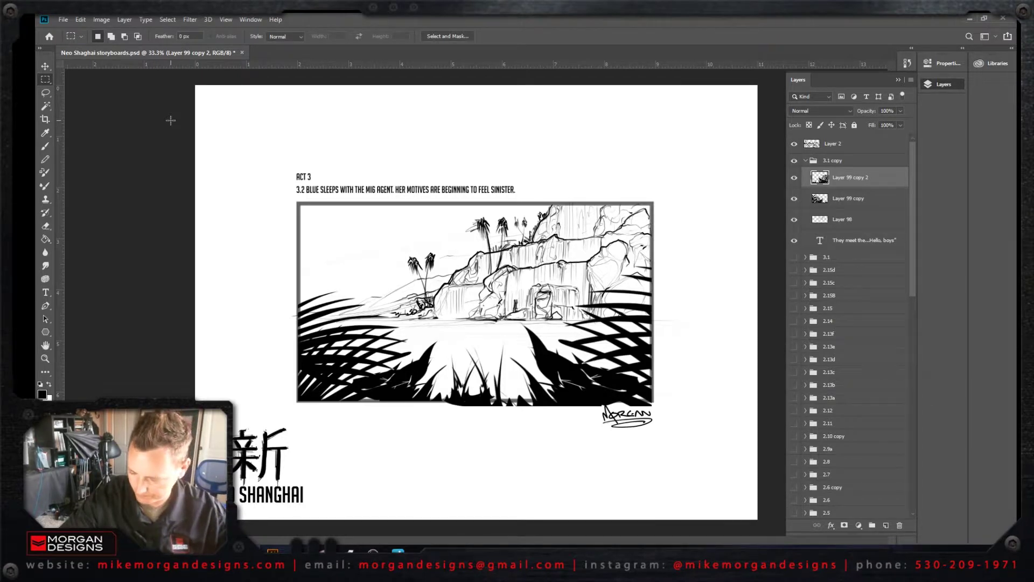
key(v)
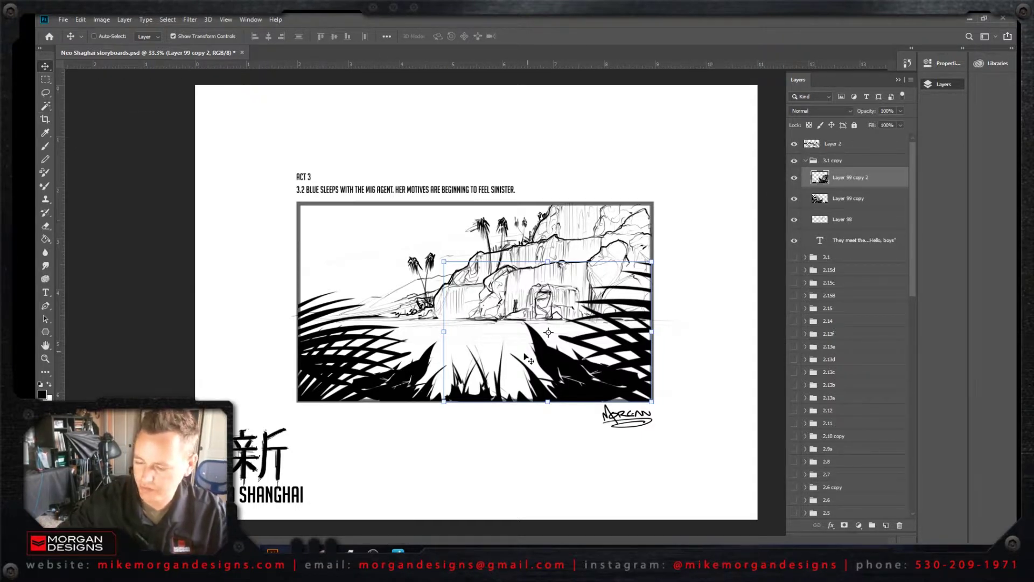
click(212, 37)
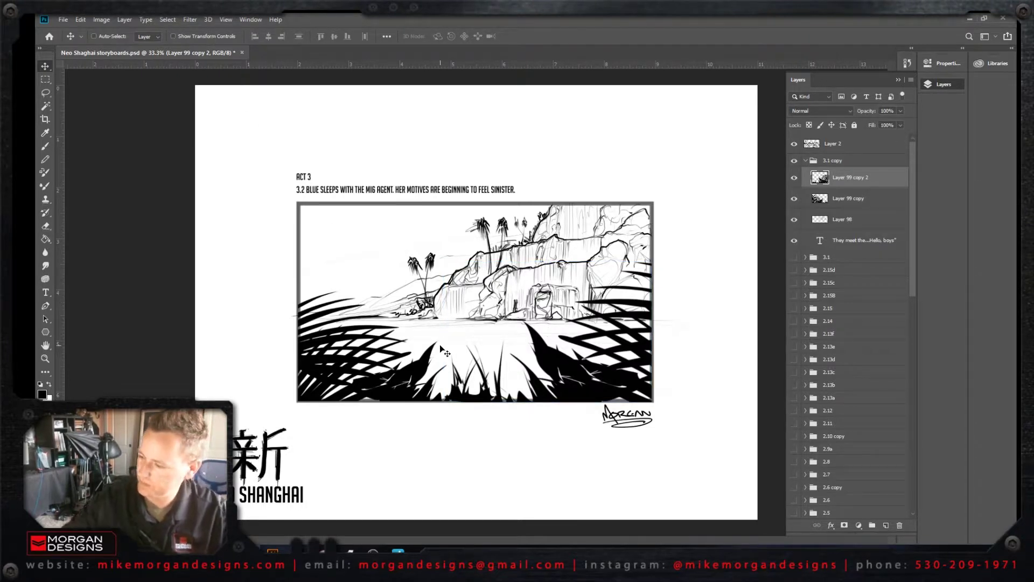
Step: Collapse and duplicate the "3.1 copy" group as the basis for the next frame, and hide the original group
click(806, 163)
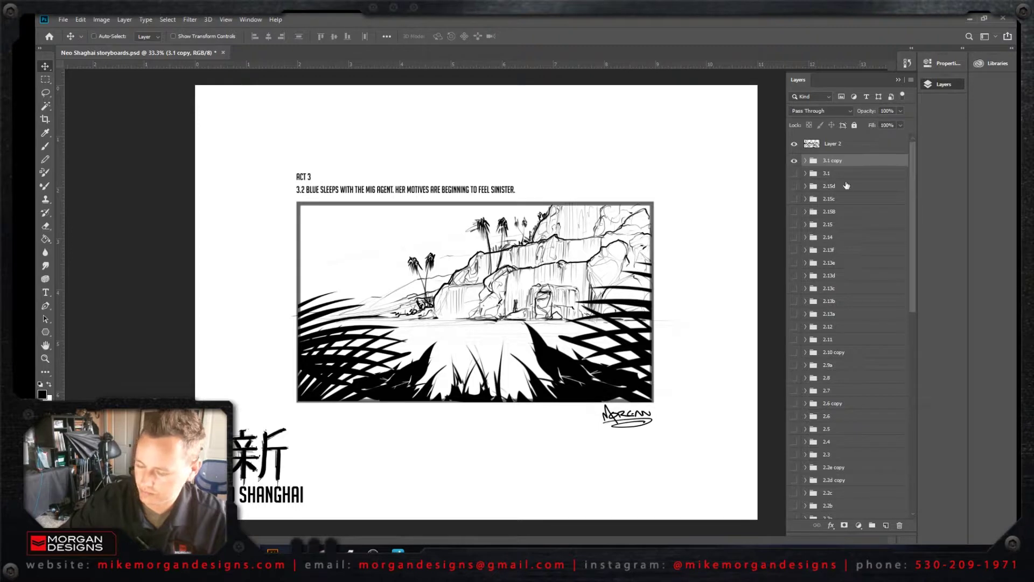
right_click(855, 161)
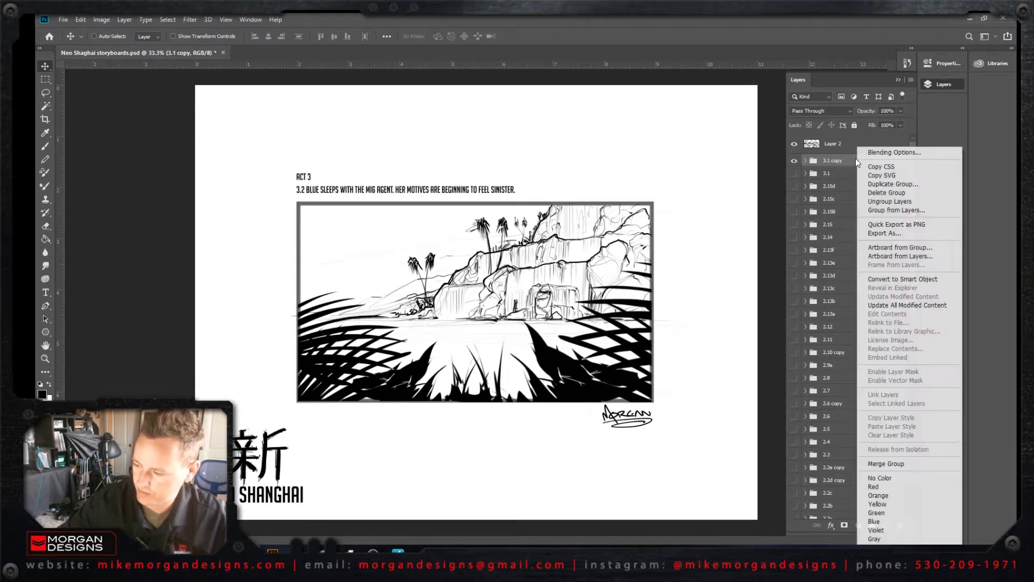
click(882, 183)
key(Return)
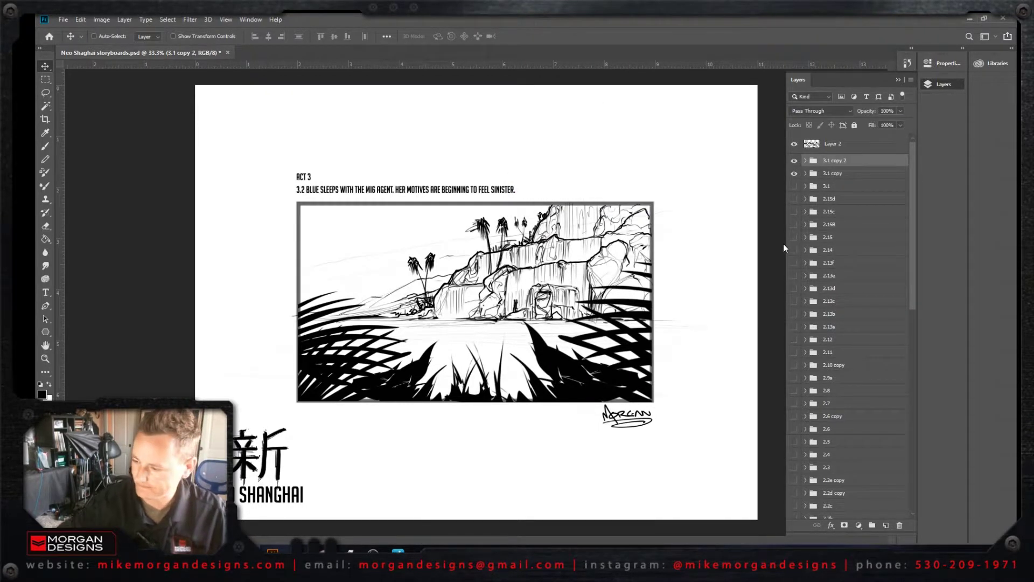
click(805, 161)
click(805, 160)
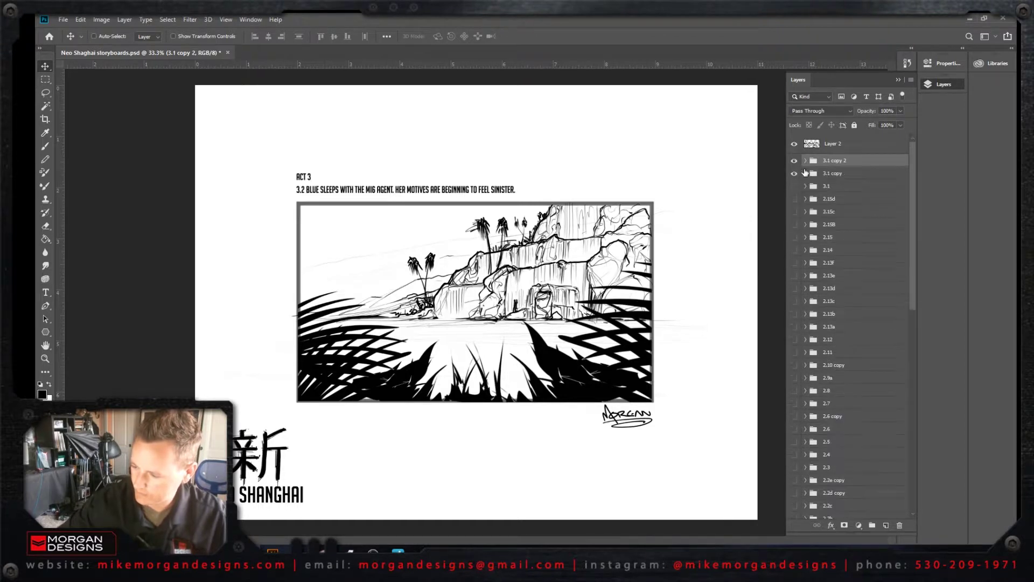
click(794, 173)
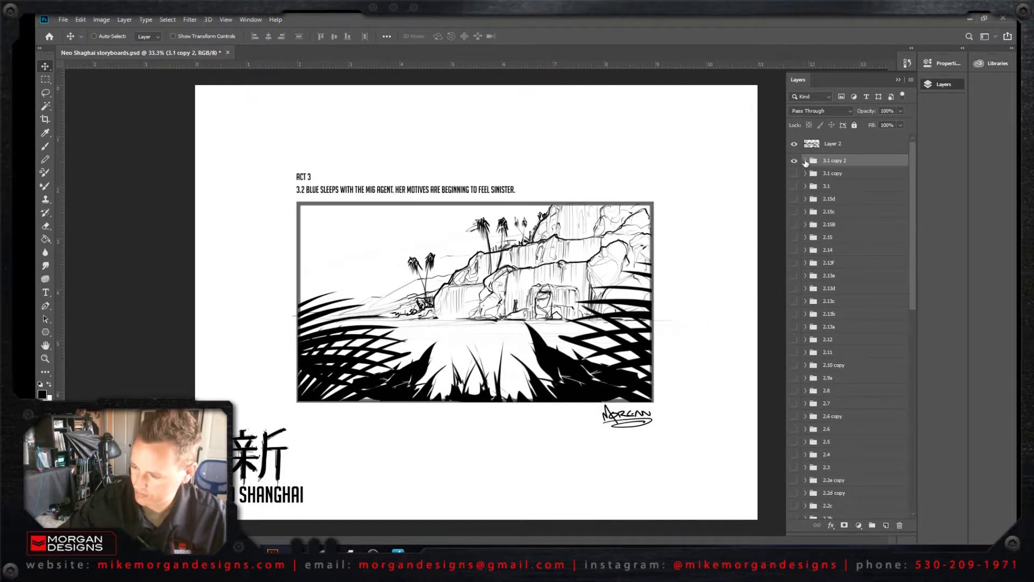
Step: Delete both black foliage layers from the "3.1 copy 2" group and make its cliff drawing layer active
click(805, 160)
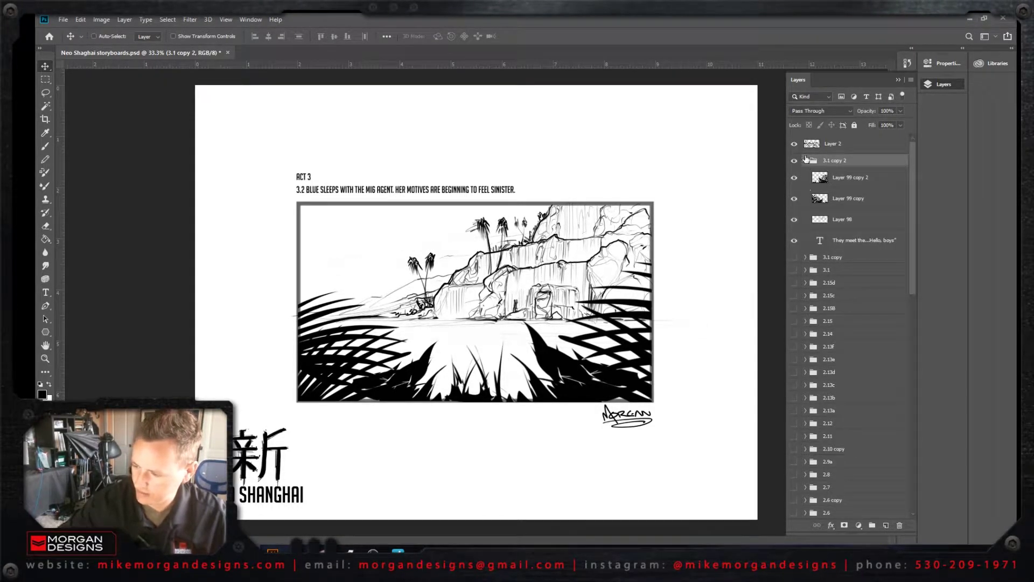
click(861, 183)
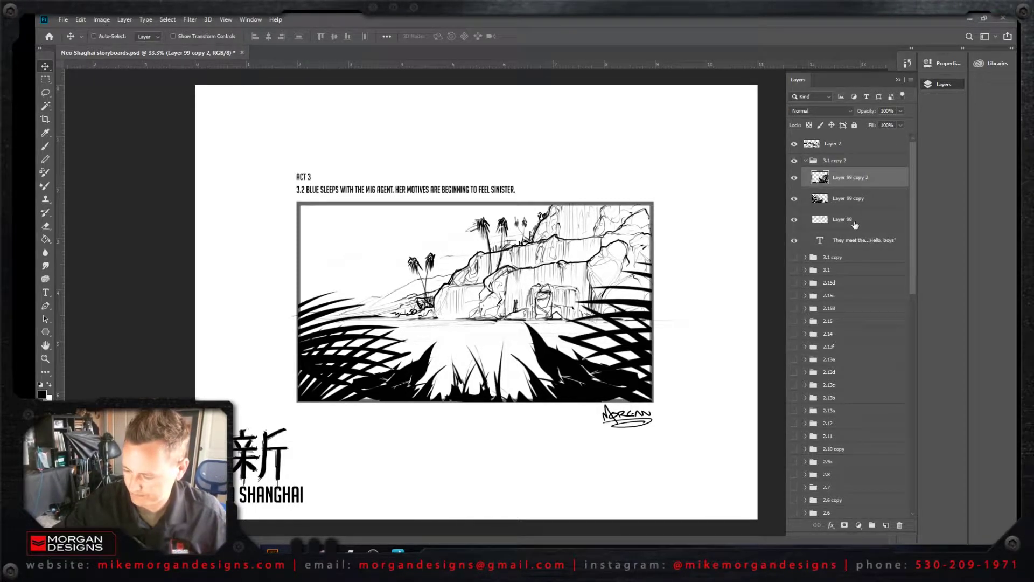
key(Delete)
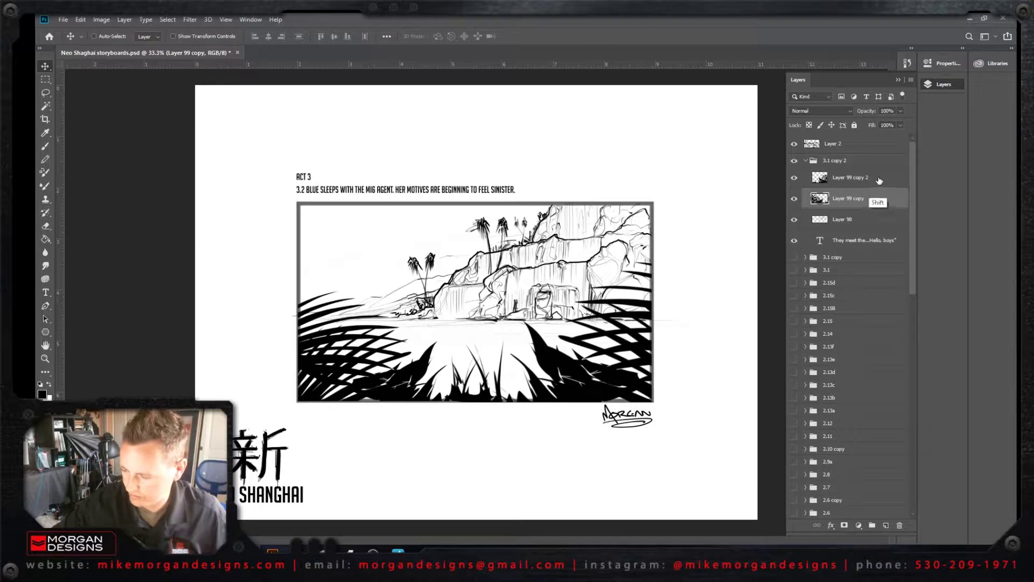
key(Delete)
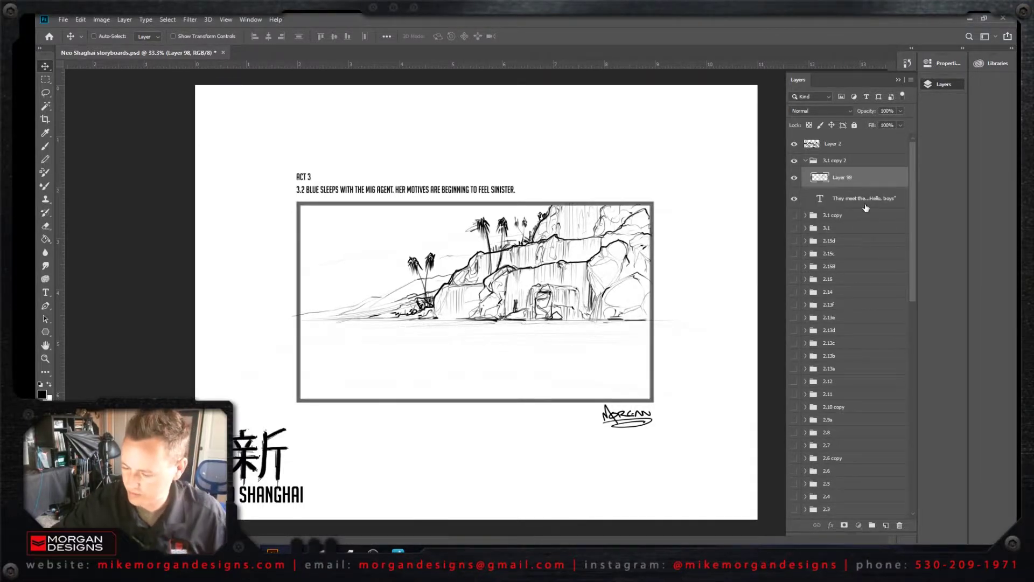
click(867, 199)
click(854, 182)
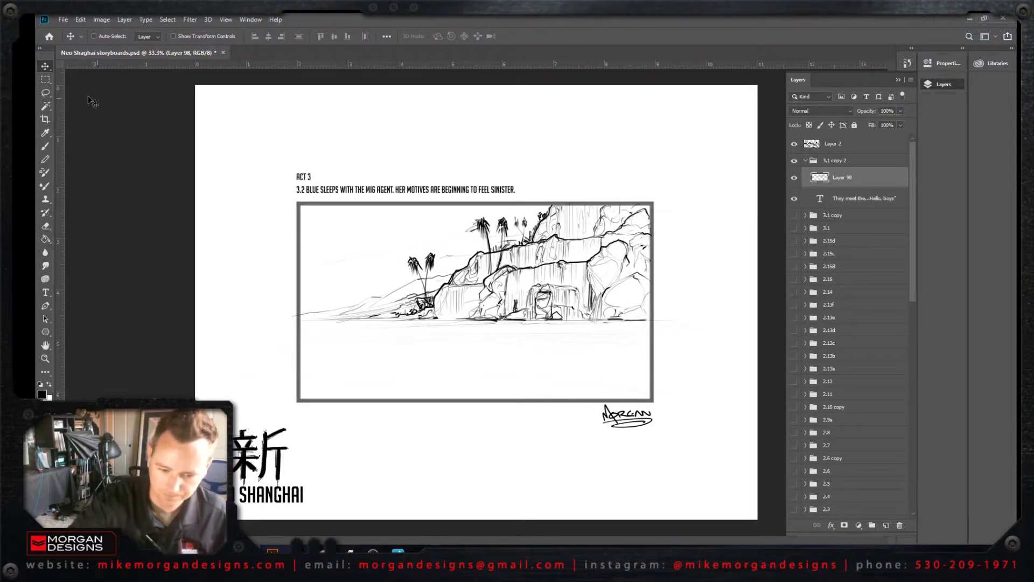
Step: Isolate the two tiny figures beside the cave entrance by deleting the rest of the cliff drawing with an inverted rectangular selection
click(45, 79)
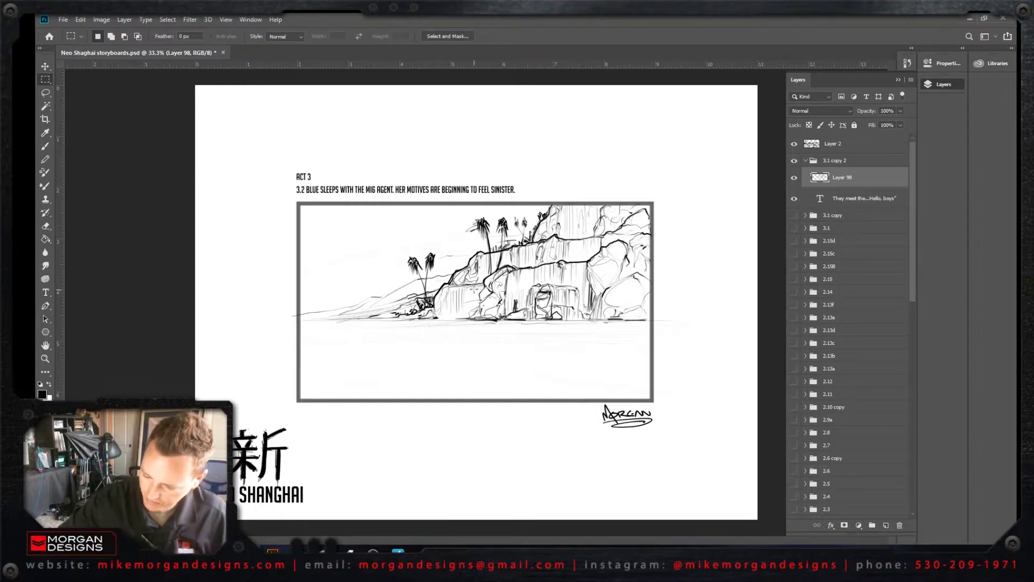
drag(477, 287, 522, 307)
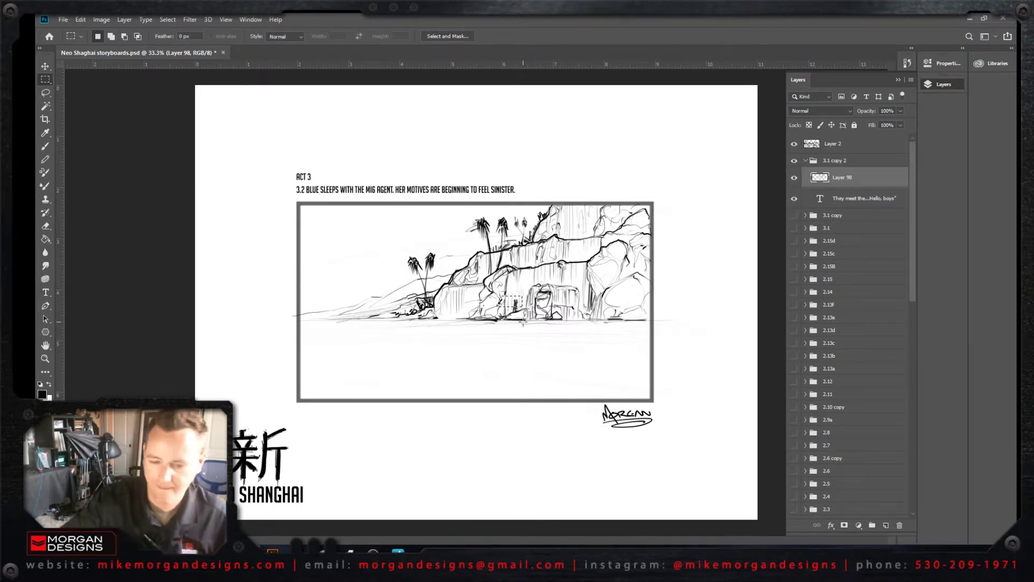
click(168, 20)
click(177, 60)
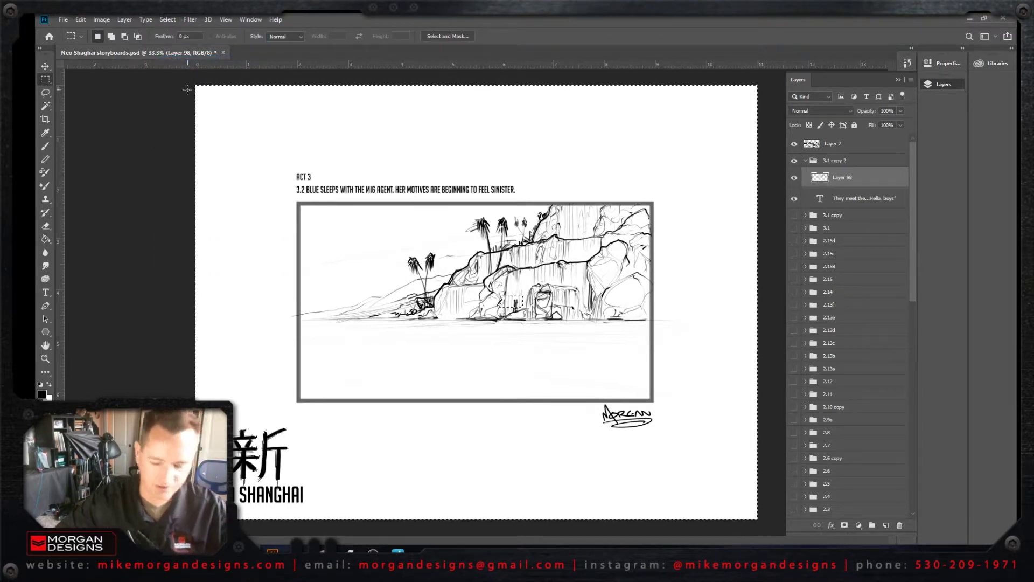
key(Delete)
key(ctrl+d)
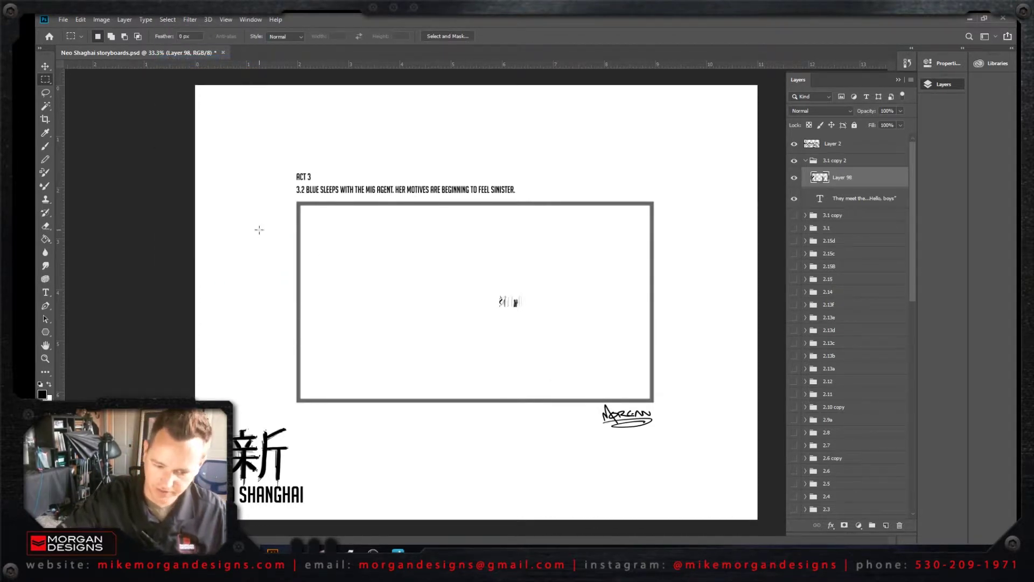
Step: Turn on transform controls, enlarge the isolated figures to about 1967%, and position them over the frame
key(v)
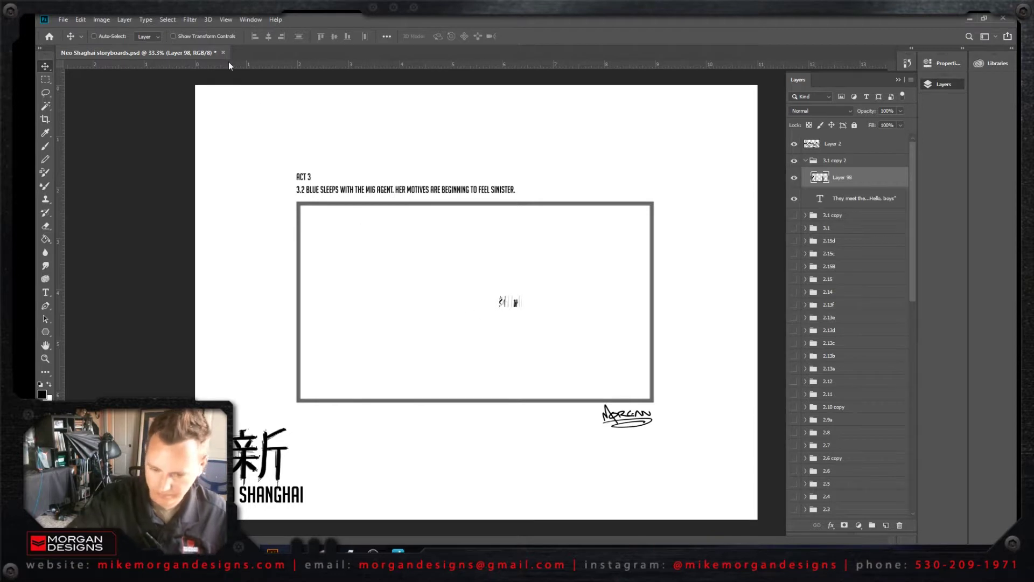
click(173, 36)
drag(497, 308, 272, 417)
drag(525, 295, 641, 217)
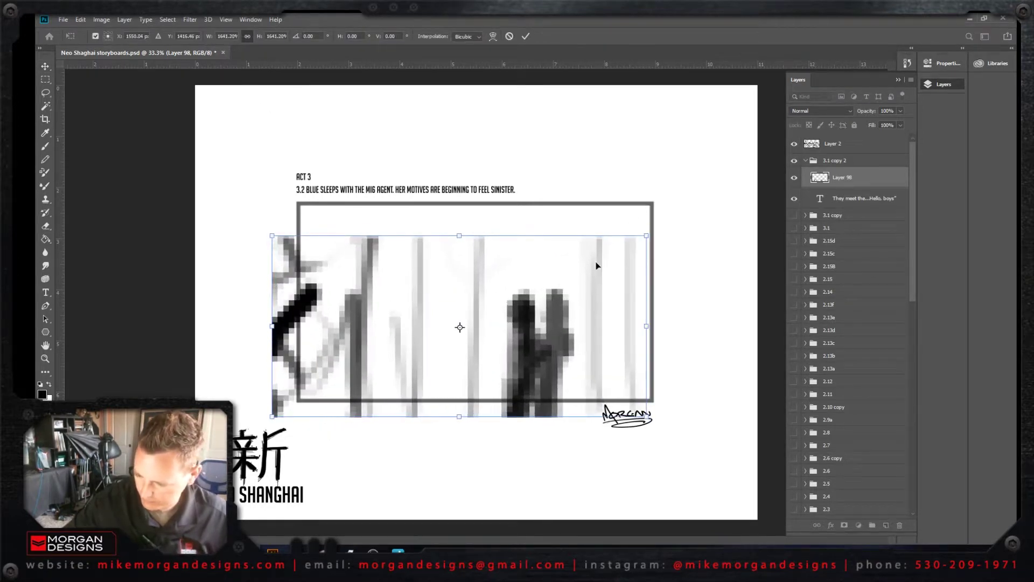
drag(596, 265, 619, 242)
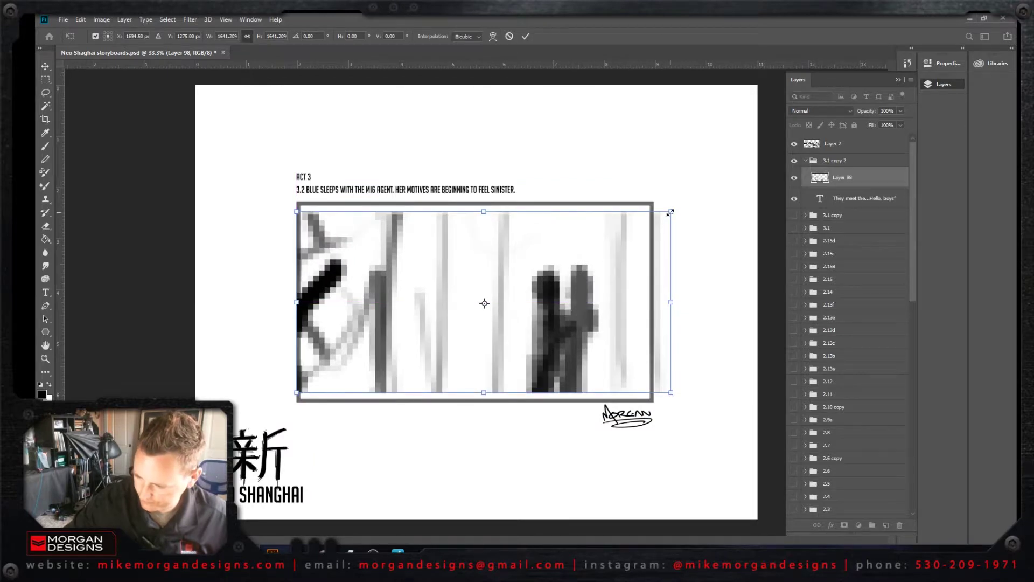
drag(671, 212, 730, 142)
drag(660, 295, 604, 302)
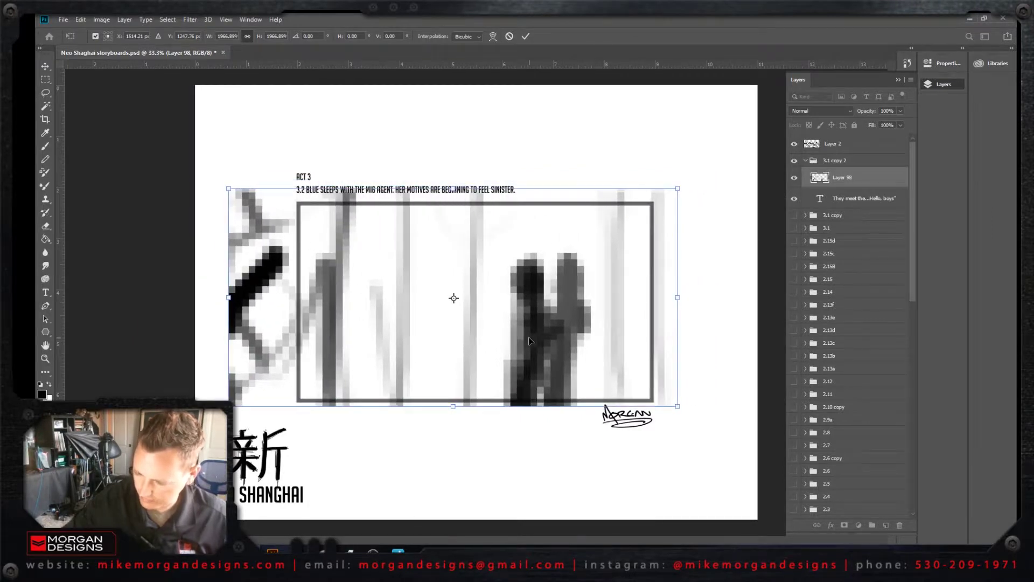
key(Return)
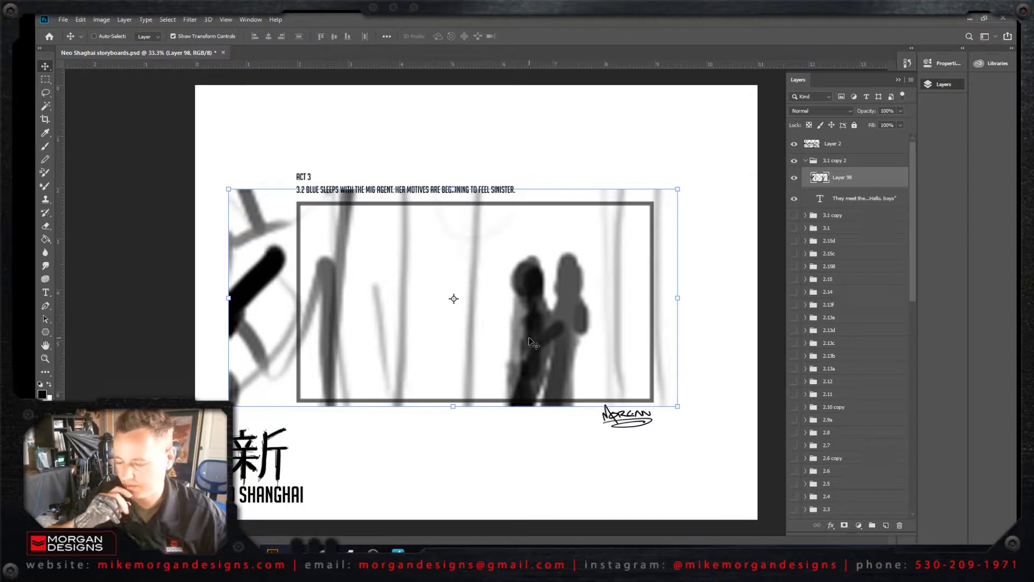
Step: Enlarge the blurry figures by a further 121% or so and reposition them in the right half of the frame
drag(678, 189, 753, 111)
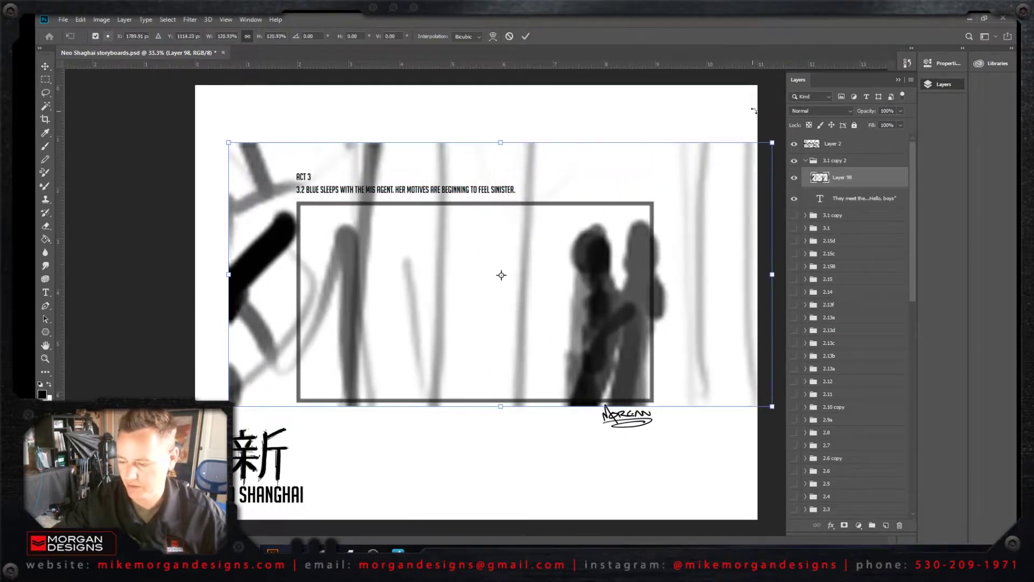
drag(667, 248, 589, 276)
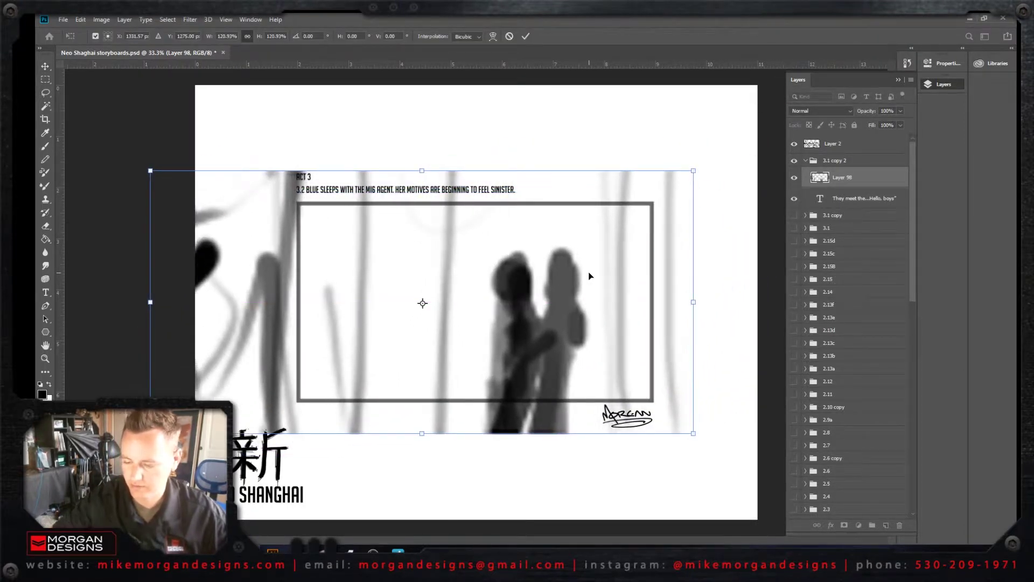
key(Return)
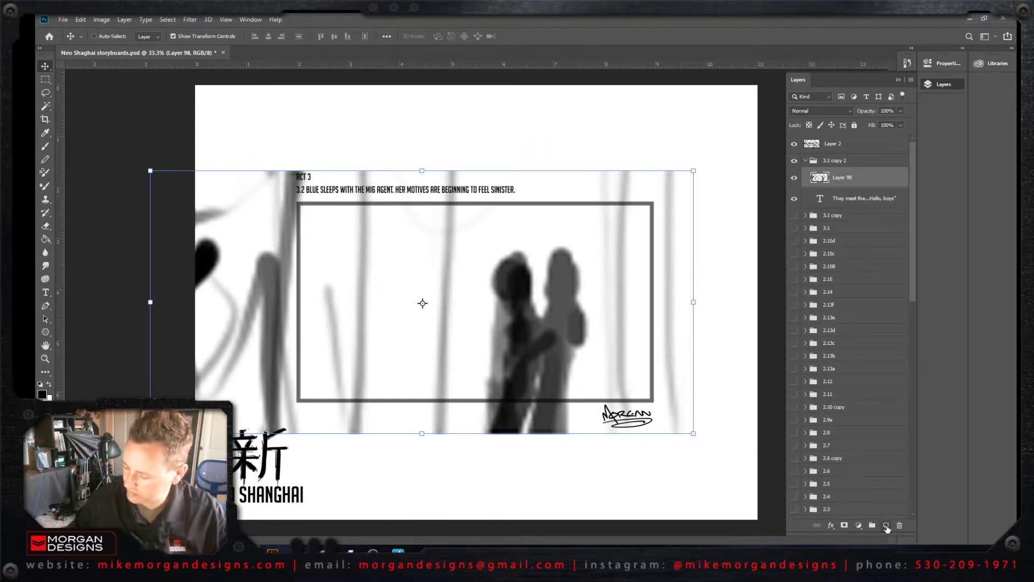
Step: Delete the enlarged figures layer and add a blank layer above the caption text in the group
key(Delete)
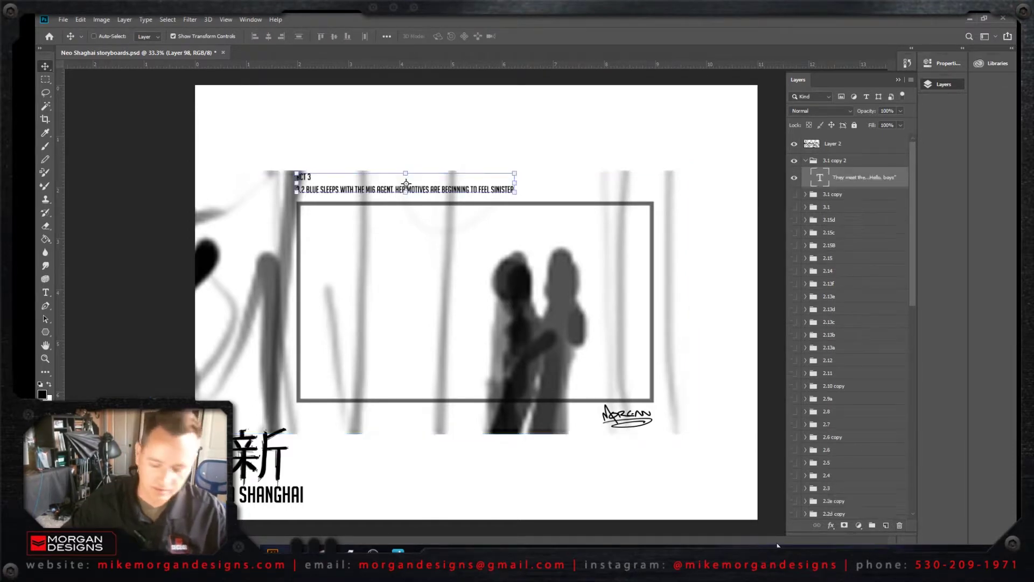
click(886, 525)
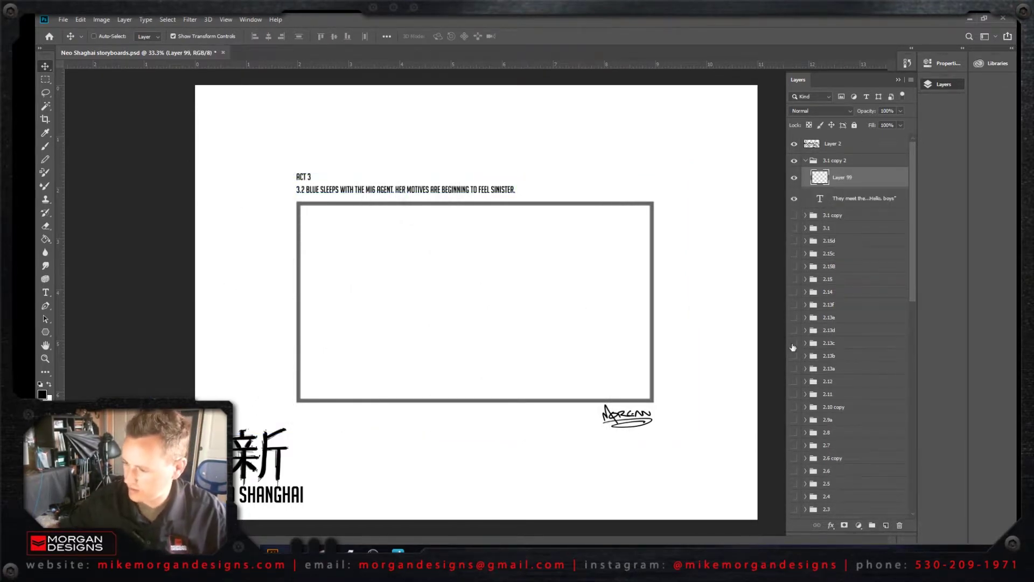
Step: Lightly sketch two embracing figures with the Brush tool right of the frame's center, roughing in overlapping heads, torsos, and an arm
click(45, 147)
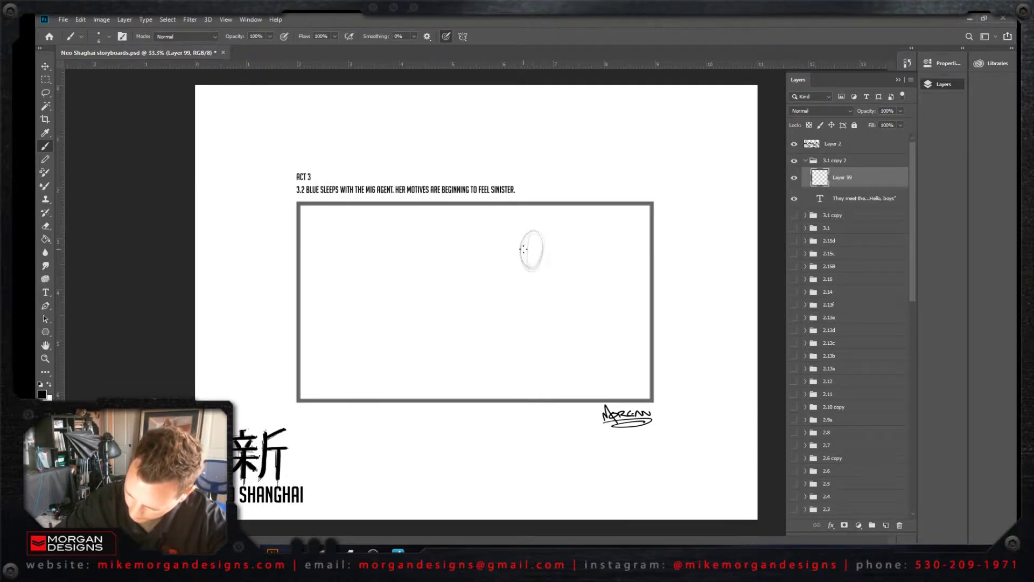
mouse_move(521, 250)
mouse_down()
mouse_move(534, 276)
mouse_move(542, 258)
mouse_move(513, 278)
mouse_move(549, 276)
mouse_move(549, 299)
mouse_up()
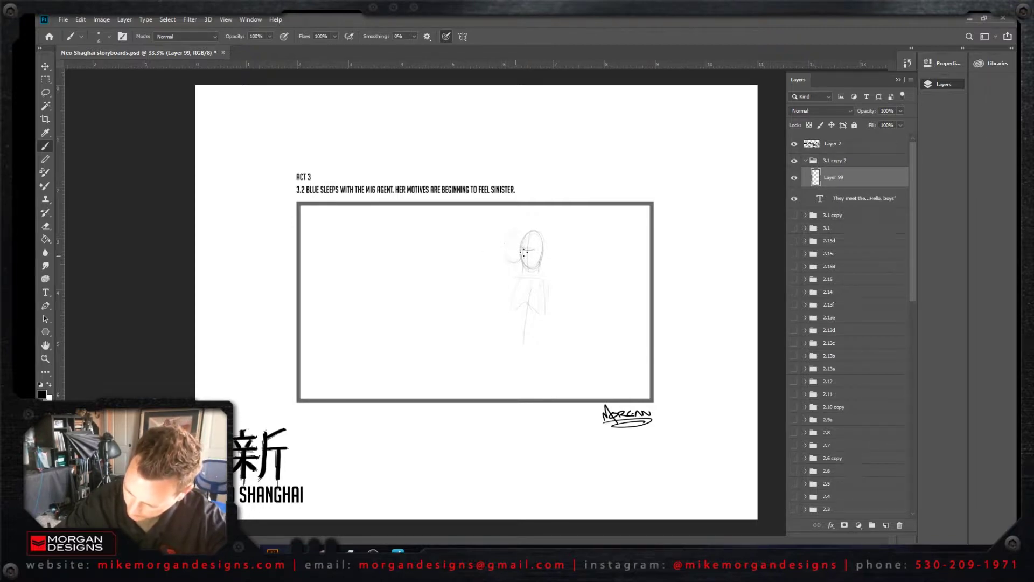
mouse_move(523, 237)
mouse_down()
mouse_move(496, 276)
mouse_move(498, 264)
mouse_move(482, 312)
mouse_up()
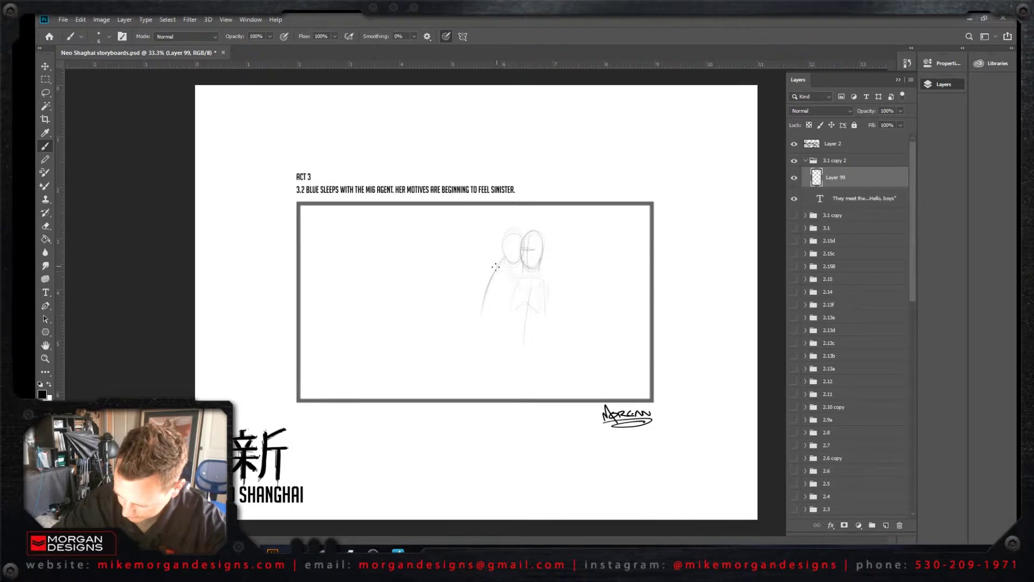
mouse_move(496, 266)
mouse_down()
mouse_move(537, 281)
mouse_move(524, 292)
mouse_up()
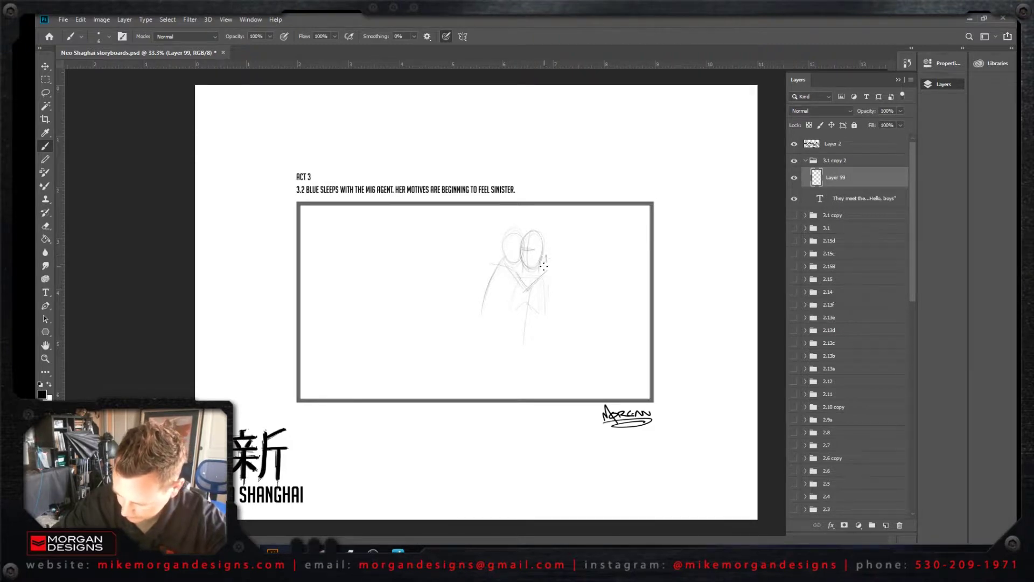
Step: Darken the left figure's raised arm, shoulder, back, and waist contours, and undo the heavy stroke at the thigh
mouse_move(532, 277)
mouse_down()
mouse_move(539, 268)
mouse_move(522, 268)
mouse_move(524, 292)
mouse_move(513, 276)
mouse_move(531, 291)
mouse_move(545, 260)
mouse_up()
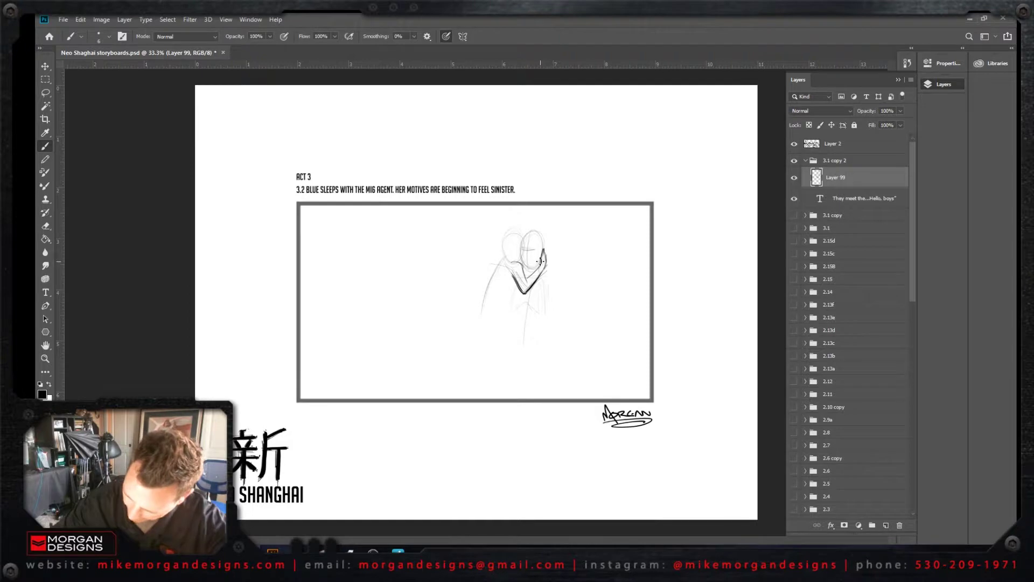
mouse_move(528, 279)
mouse_down()
mouse_move(537, 266)
mouse_move(522, 275)
mouse_up()
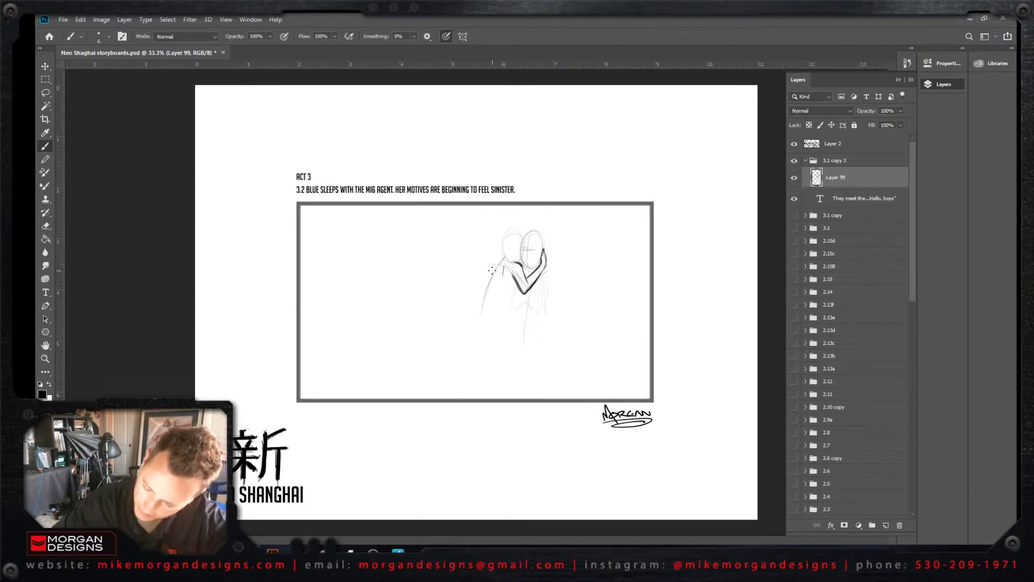
mouse_move(488, 275)
mouse_down()
mouse_move(494, 262)
mouse_move(483, 293)
mouse_up()
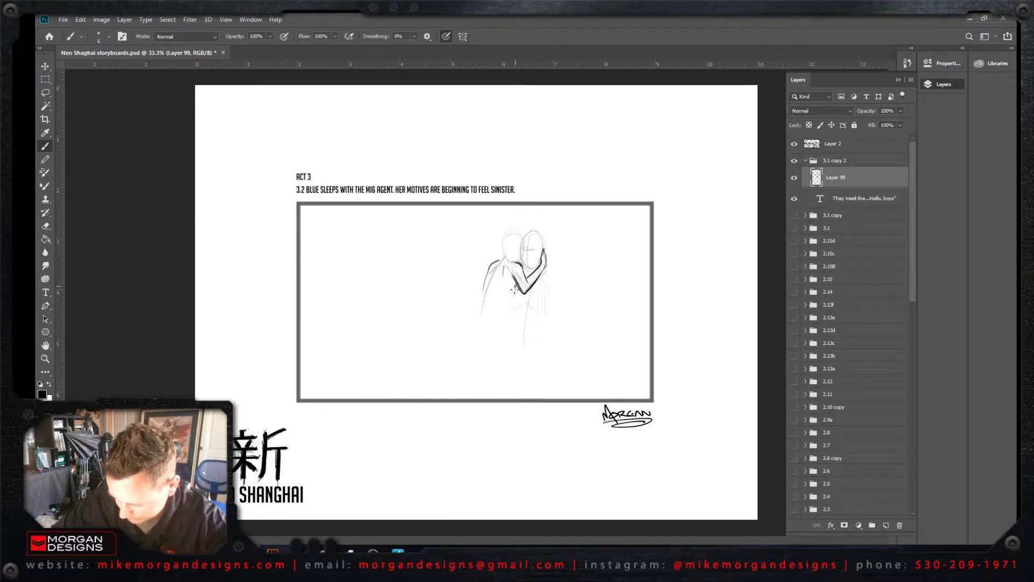
mouse_move(506, 293)
mouse_down()
mouse_move(482, 313)
mouse_move(505, 309)
mouse_move(515, 323)
mouse_move(489, 328)
mouse_move(501, 335)
mouse_move(531, 306)
mouse_move(520, 320)
mouse_up()
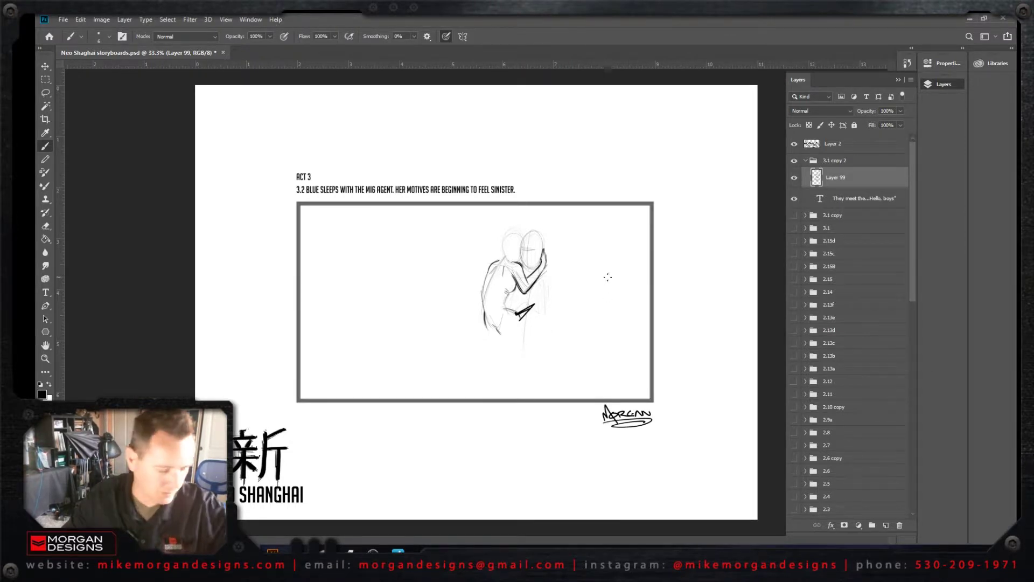
key(ctrl+z)
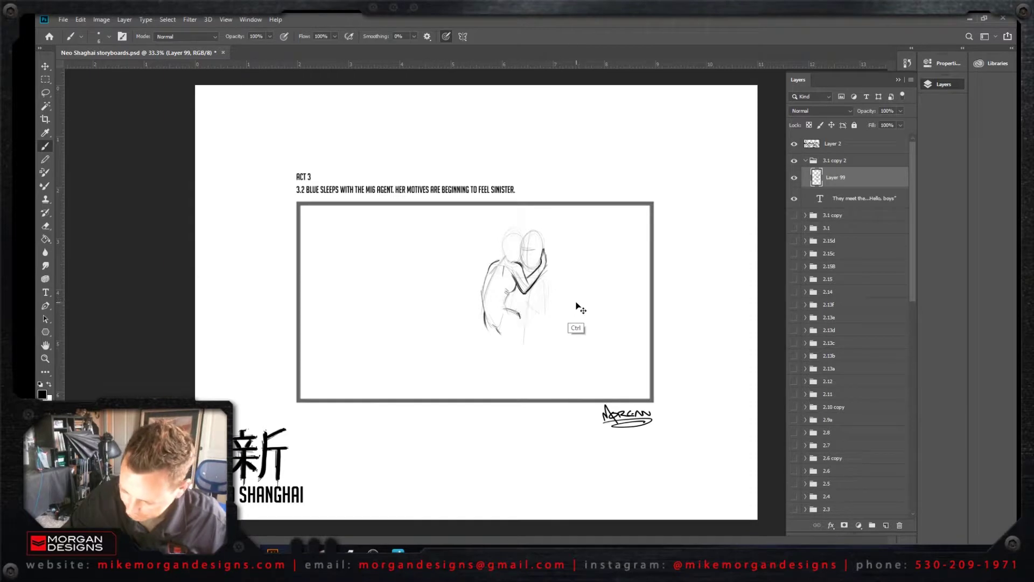
Step: Draw the left figure's thigh wrapping around the partner, and outline the left figure's head and face profile
drag(516, 313, 563, 292)
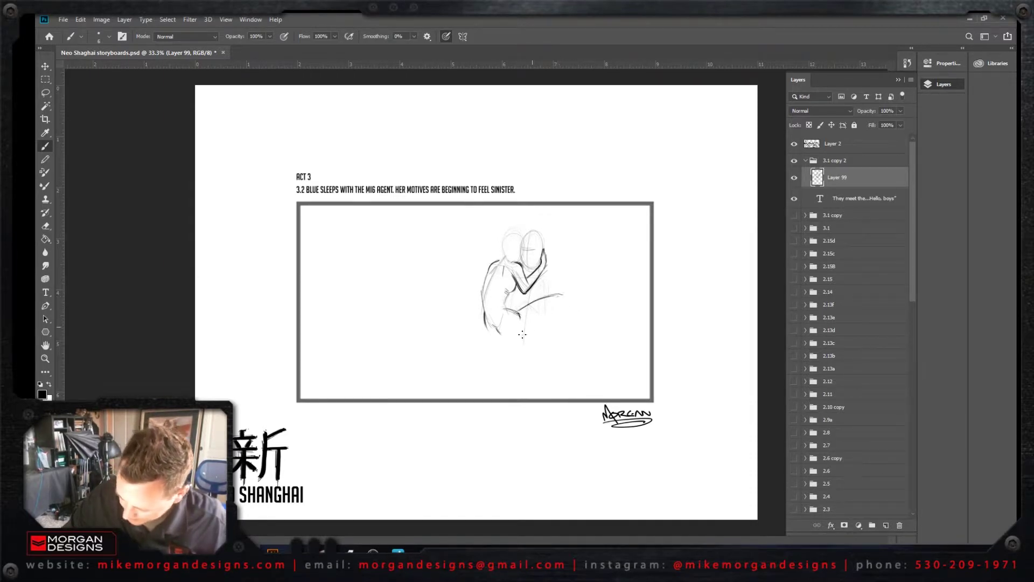
mouse_move(517, 332)
mouse_down()
mouse_move(562, 302)
mouse_move(504, 339)
mouse_up()
mouse_move(562, 301)
mouse_down()
mouse_move(512, 338)
mouse_move(500, 334)
mouse_move(539, 319)
mouse_move(493, 335)
mouse_up()
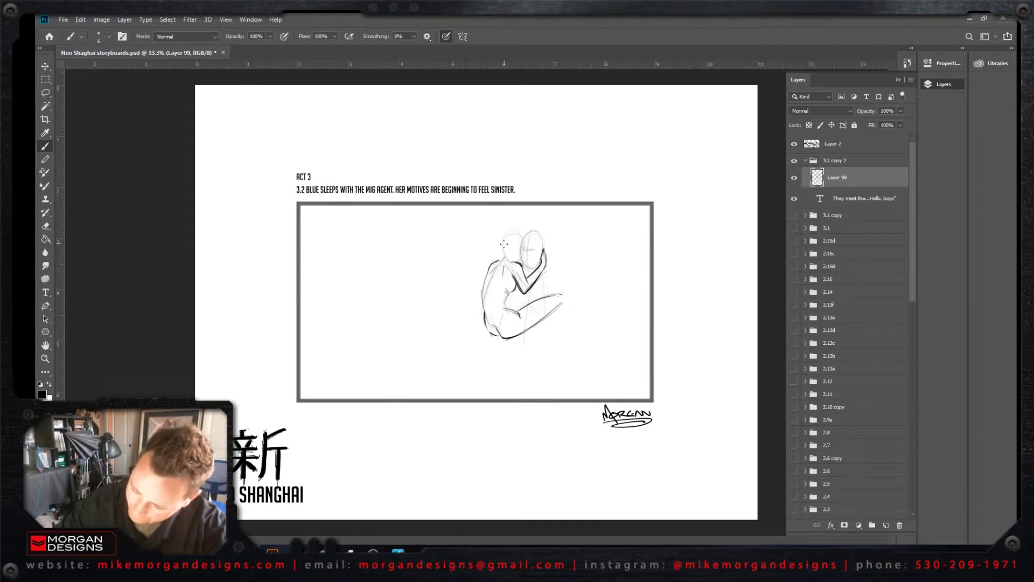
mouse_move(511, 236)
mouse_down()
mouse_move(504, 243)
mouse_move(520, 241)
mouse_up()
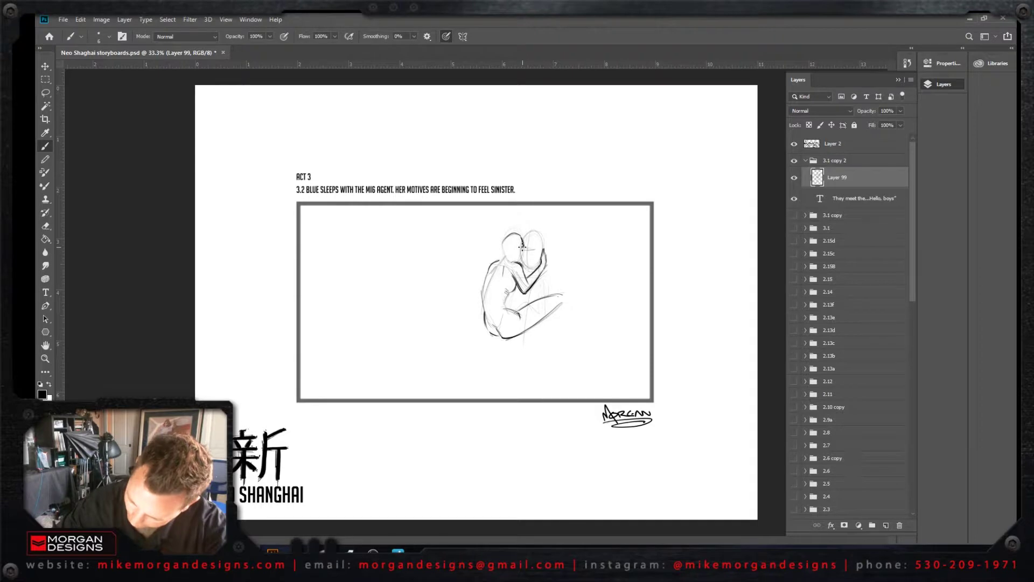
drag(522, 245, 519, 261)
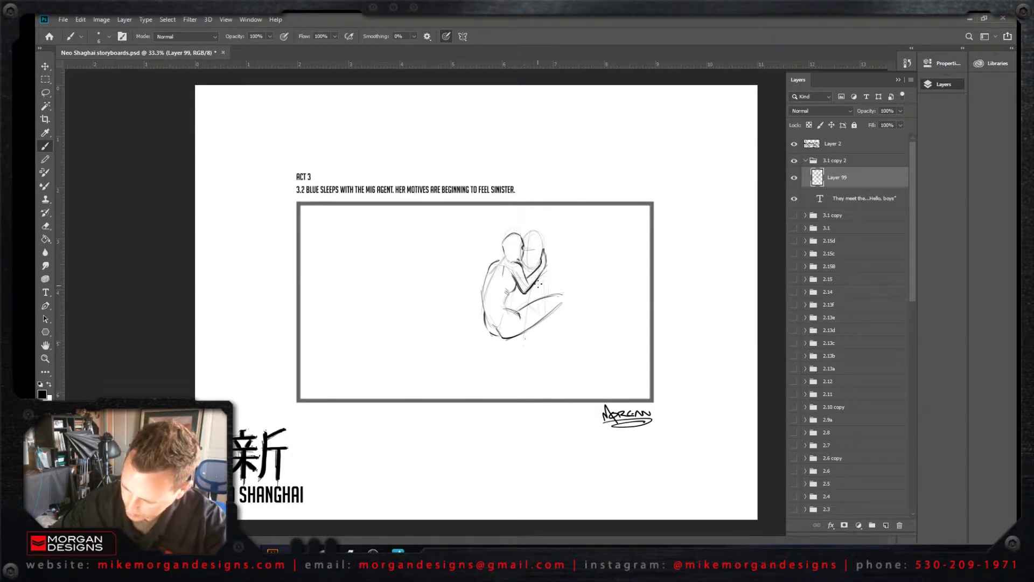
Step: Draw the right figure's shoulder and arm, and outline the standing legs with knee pads down to the frame's lower edge
mouse_move(548, 269)
mouse_down()
mouse_move(557, 319)
mouse_move(525, 336)
mouse_up()
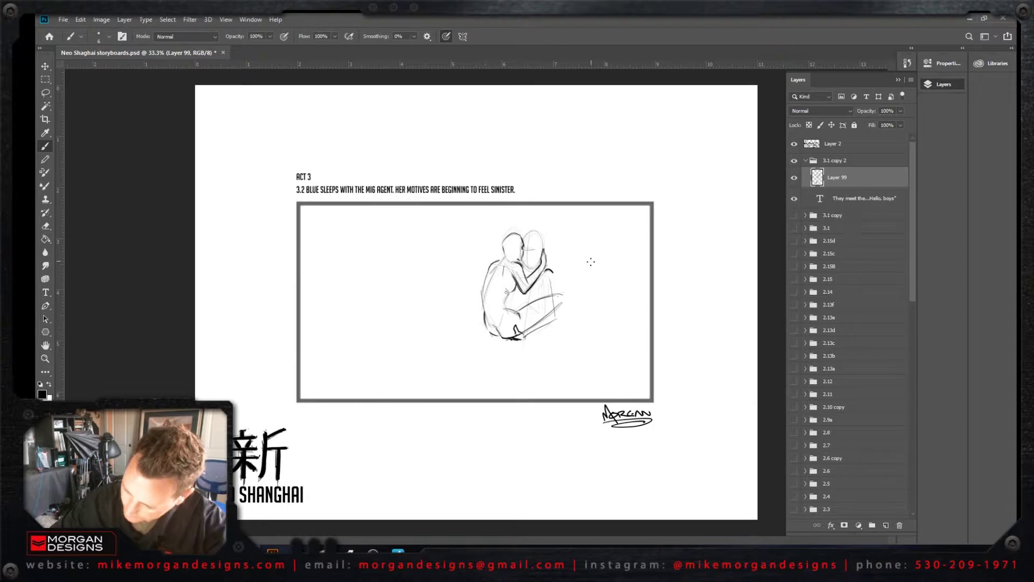
mouse_move(546, 310)
mouse_down()
mouse_move(526, 327)
mouse_move(557, 315)
mouse_move(530, 330)
mouse_move(559, 310)
mouse_move(554, 279)
mouse_move(554, 314)
mouse_move(568, 300)
mouse_move(538, 346)
mouse_up()
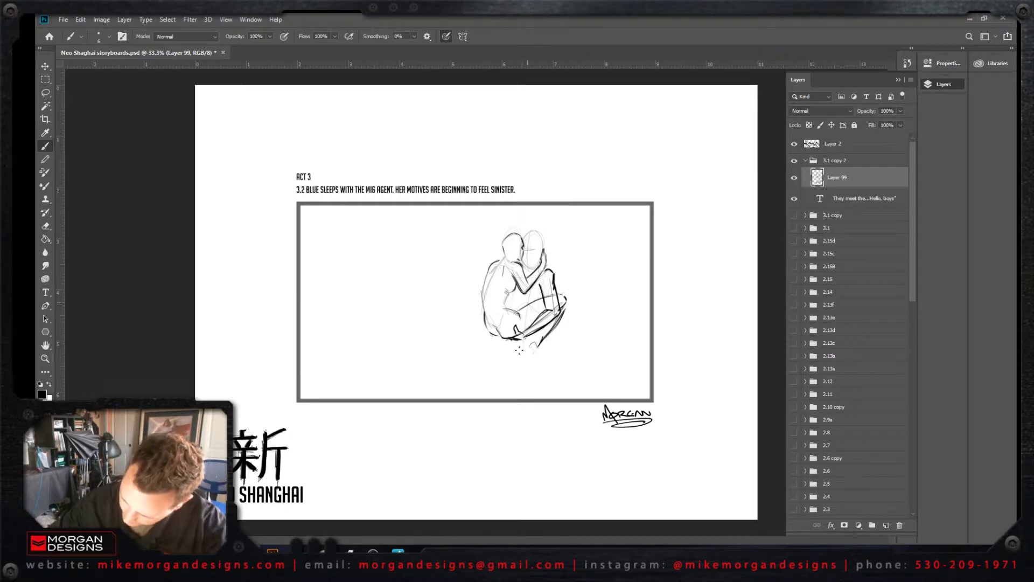
drag(526, 353, 530, 392)
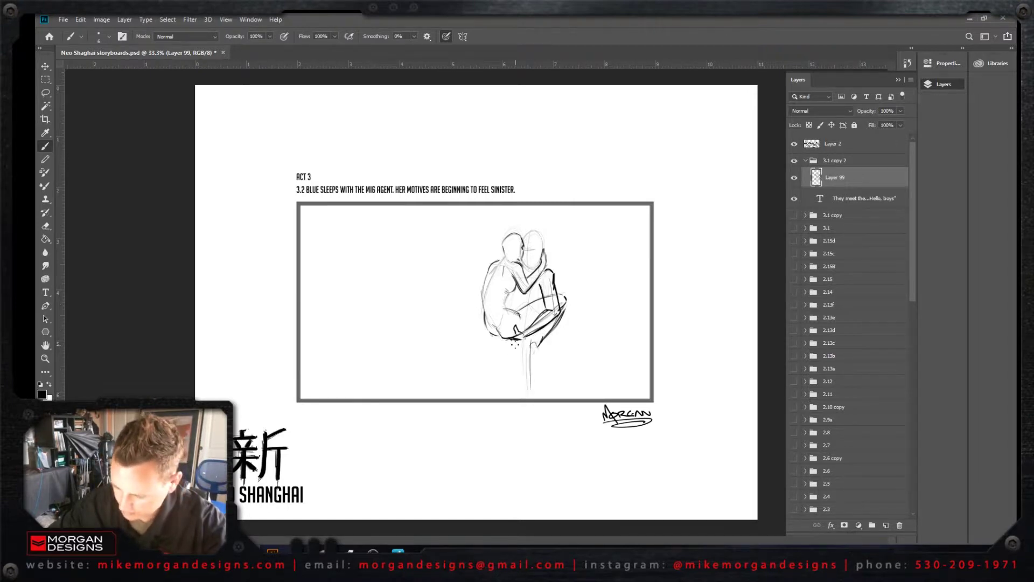
mouse_move(502, 352)
mouse_down()
mouse_move(495, 371)
mouse_move(510, 365)
mouse_move(519, 388)
mouse_up()
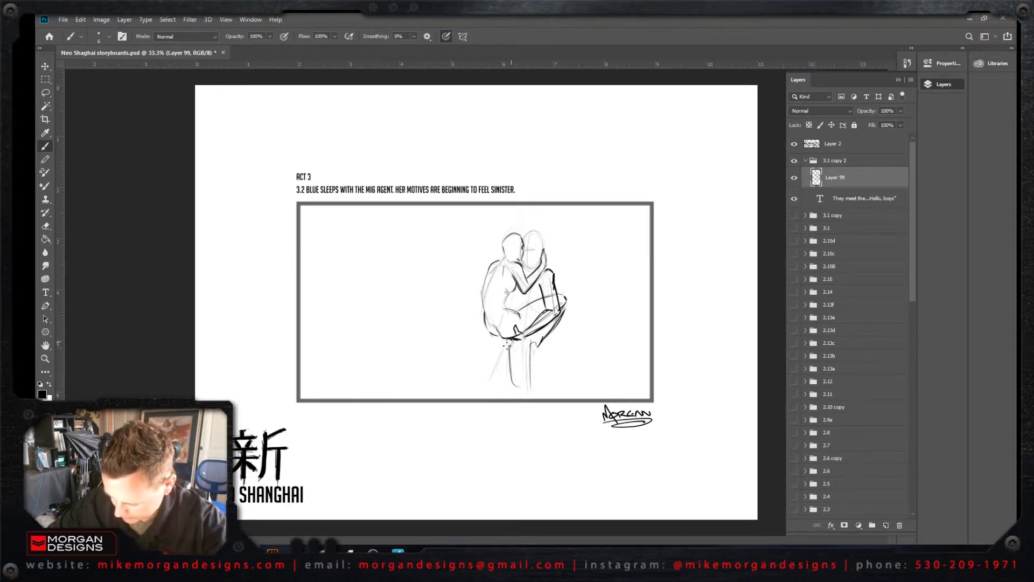
mouse_move(503, 348)
mouse_down()
mouse_move(491, 377)
mouse_move(483, 360)
mouse_move(480, 371)
mouse_up()
drag(494, 334, 477, 370)
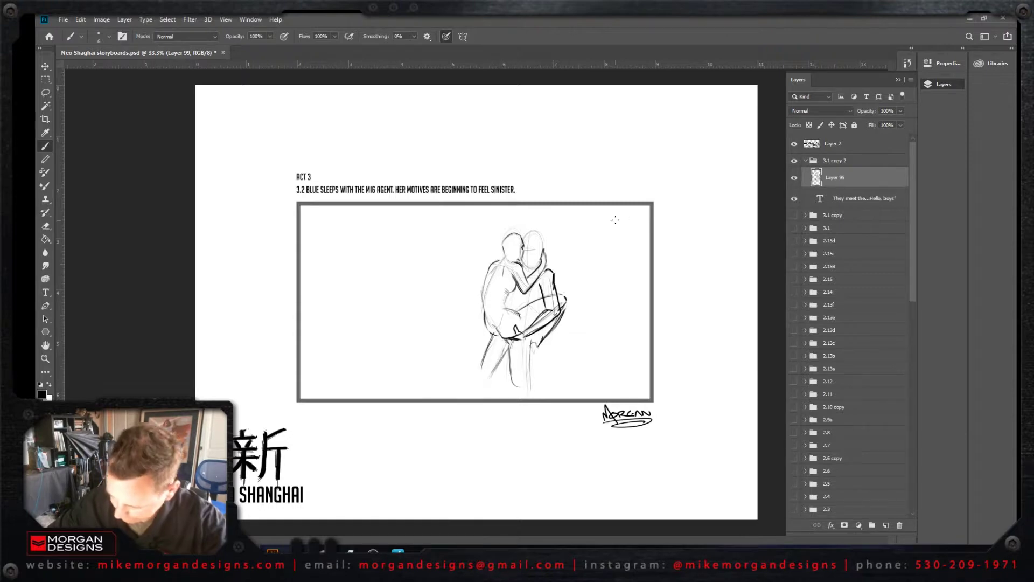
drag(528, 347, 537, 399)
mouse_move(522, 386)
mouse_down()
mouse_move(515, 401)
mouse_move(520, 379)
mouse_move(531, 395)
mouse_move(521, 399)
mouse_move(512, 384)
mouse_move(471, 386)
mouse_move(488, 379)
mouse_move(470, 399)
mouse_up()
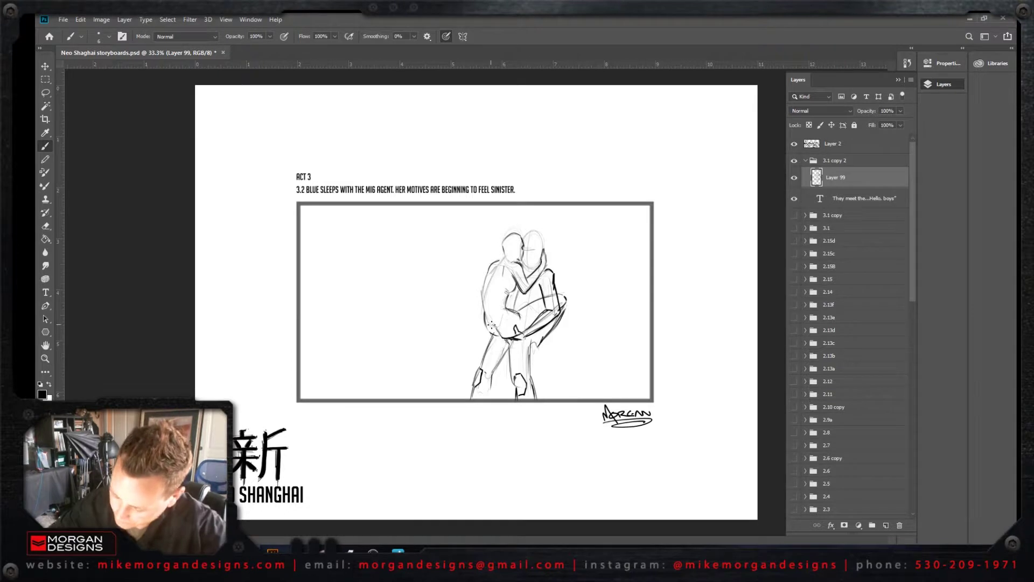
Step: Draw the hand and waistband at the left figure's hip, and add long hair around the left figure's head
mouse_move(498, 317)
mouse_down()
mouse_move(508, 334)
mouse_move(503, 324)
mouse_move(517, 313)
mouse_move(501, 326)
mouse_up()
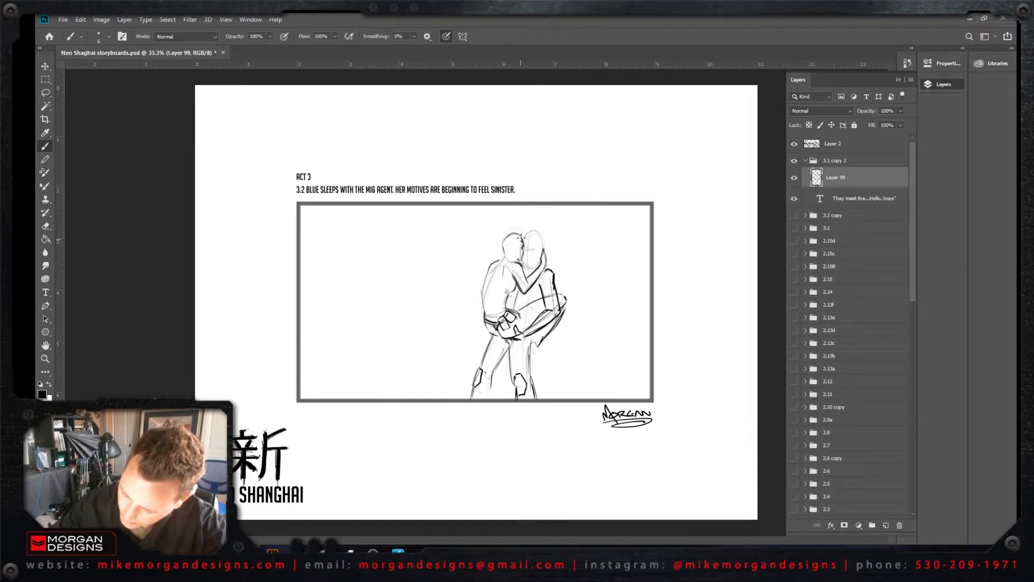
drag(524, 232, 512, 270)
drag(523, 231, 507, 266)
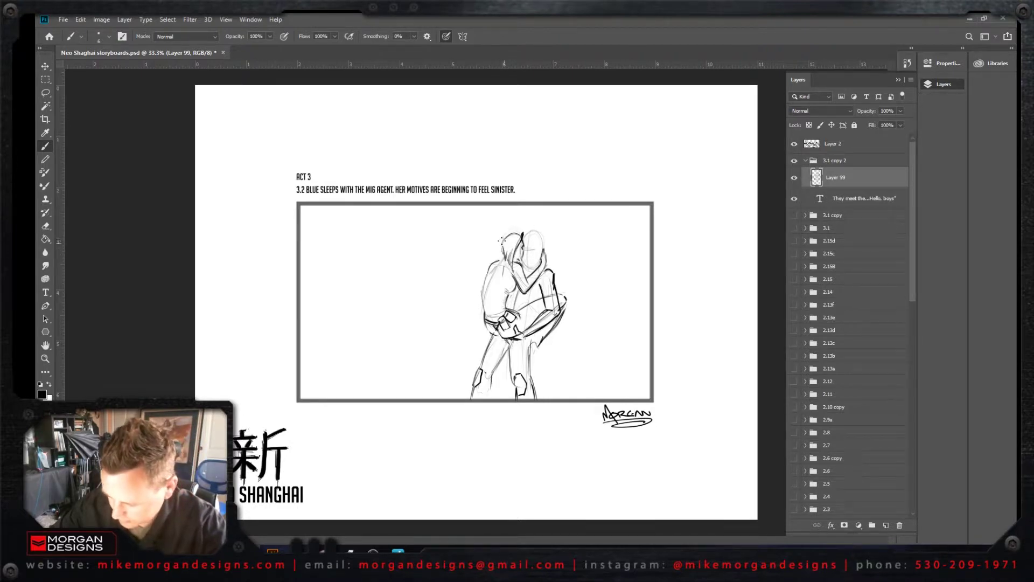
drag(512, 234, 524, 233)
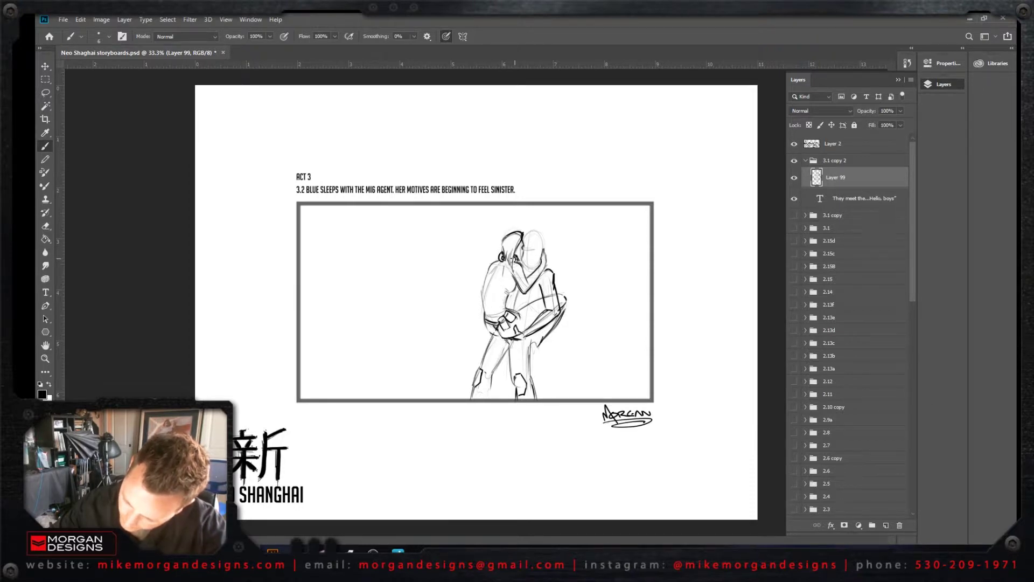
Step: Fill in the left figure's hair strands, and draw the right figure's facial features, dark eye covering, headband, and hair
click(507, 245)
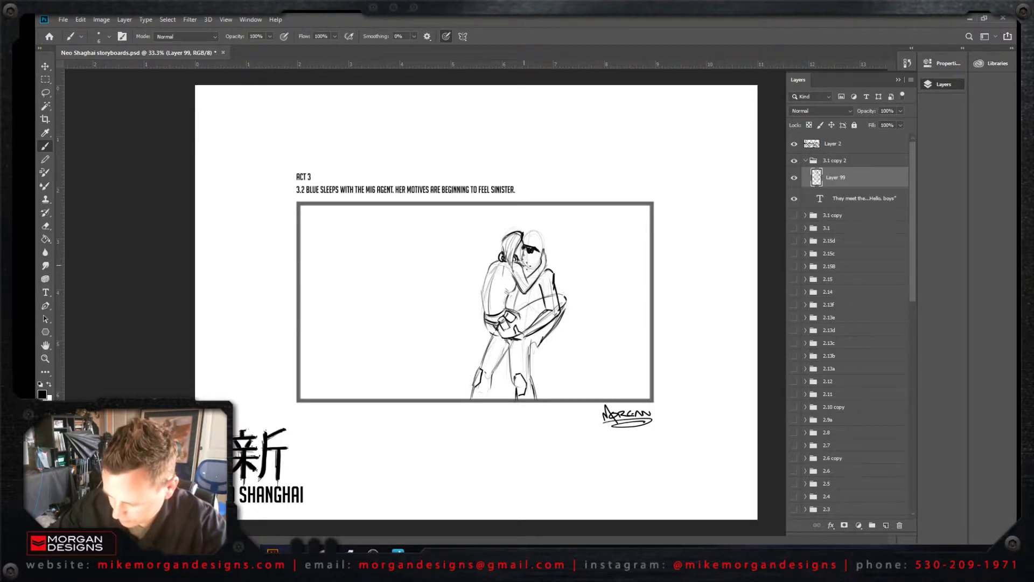
drag(526, 265, 533, 263)
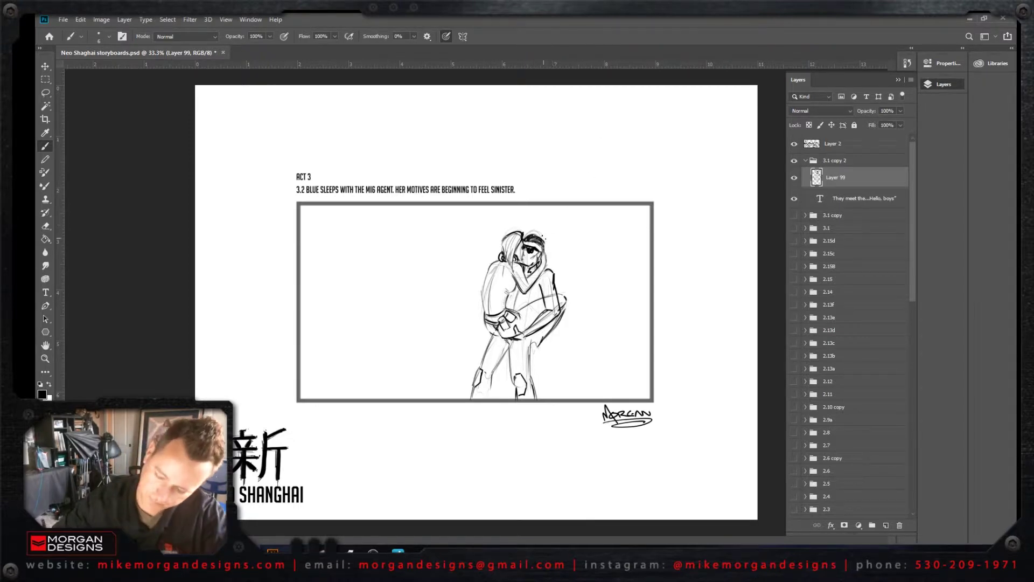
drag(534, 246, 542, 256)
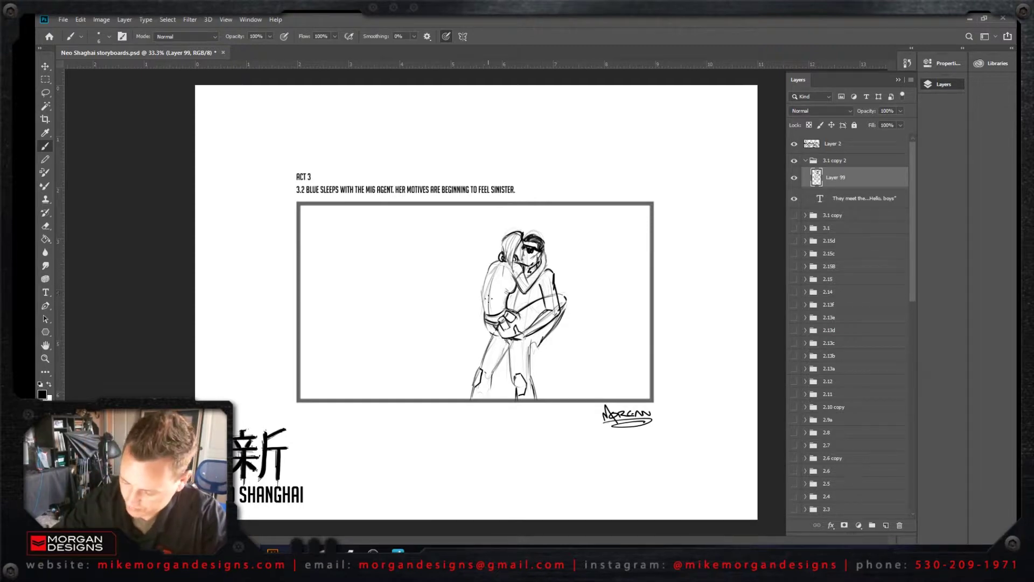
Step: Draw an upright long-barreled gun held behind the left figure's back, and darken the strap line across the shoulder
drag(487, 247, 488, 304)
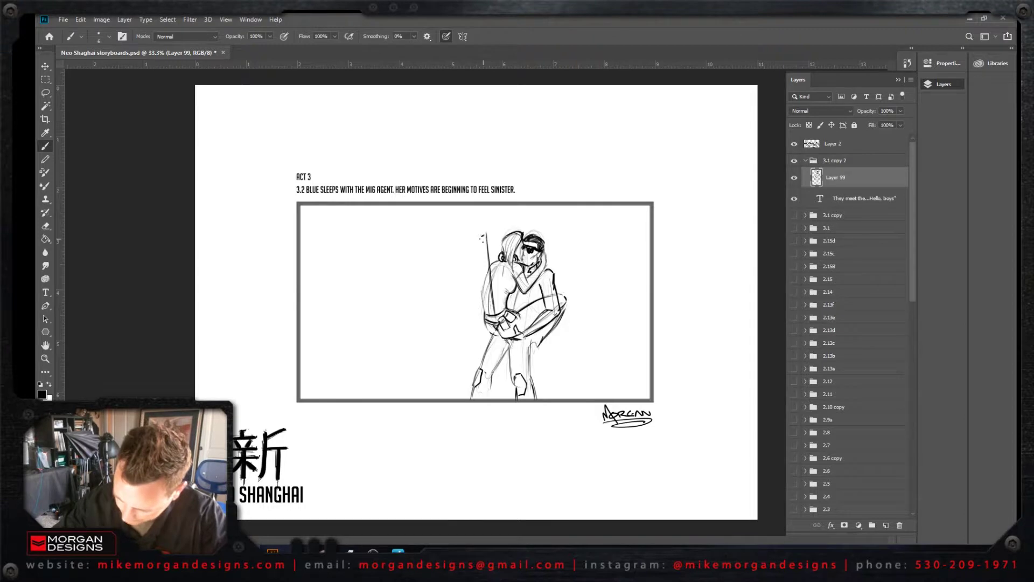
drag(488, 233, 494, 301)
drag(482, 234, 492, 317)
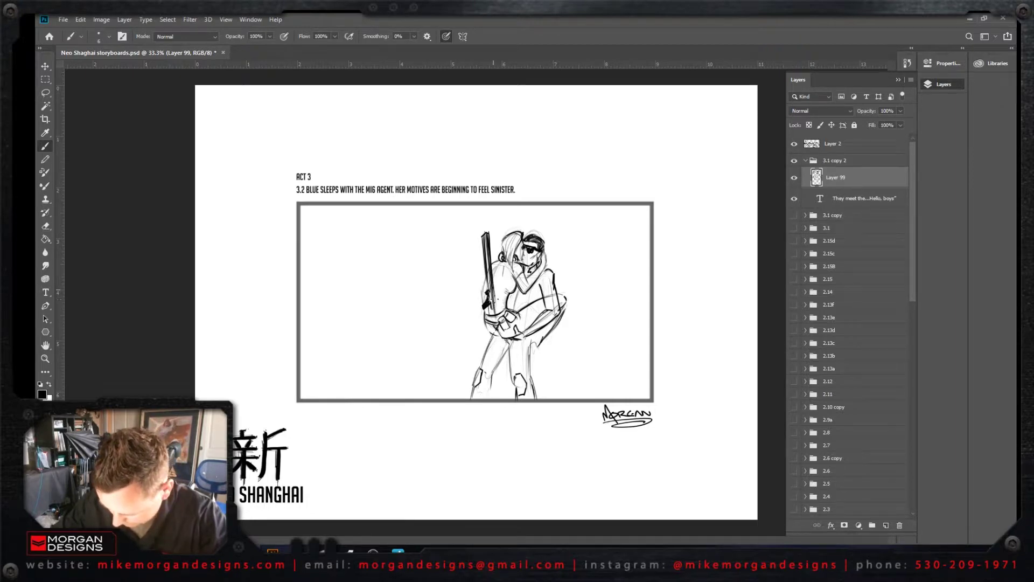
mouse_move(489, 282)
mouse_down()
mouse_move(487, 315)
mouse_move(498, 323)
mouse_move(495, 315)
mouse_up()
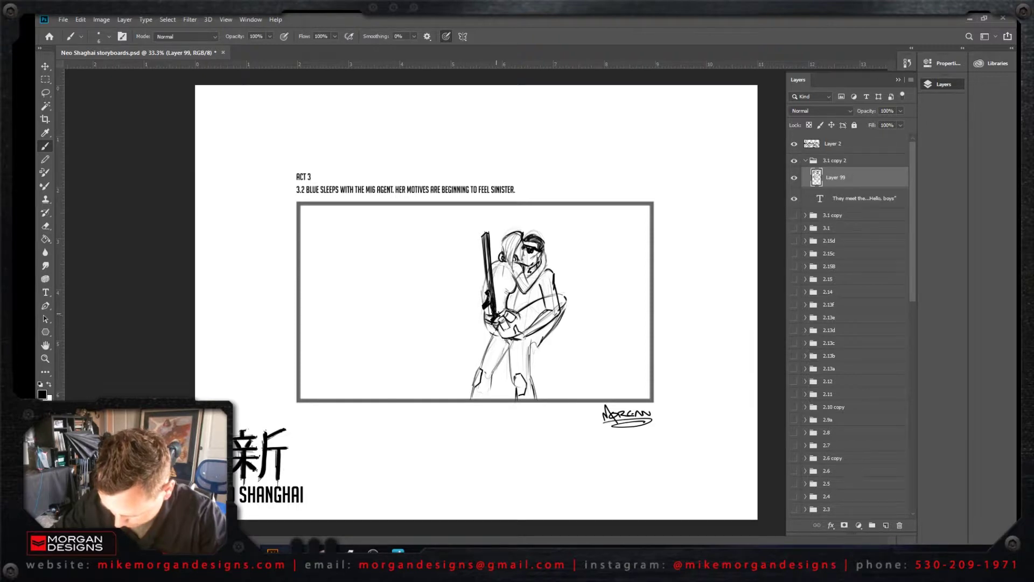
mouse_move(500, 276)
mouse_down()
mouse_move(513, 262)
mouse_move(480, 294)
mouse_move(522, 257)
mouse_up()
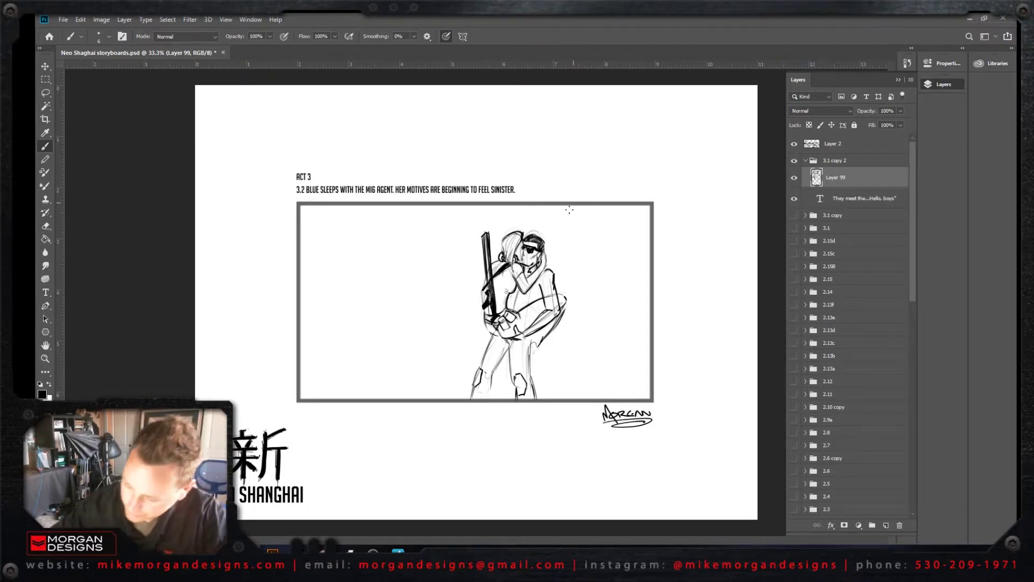
Step: Draw thin vertical water streaks behind the right figure, with small splashes along the shoulder and raised knee
drag(566, 209, 550, 259)
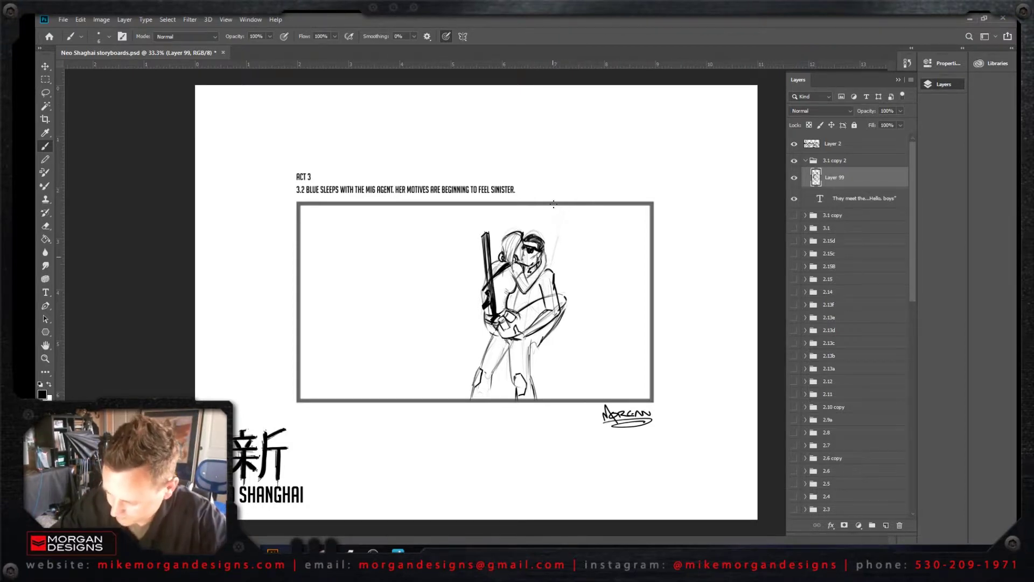
drag(538, 204, 538, 232)
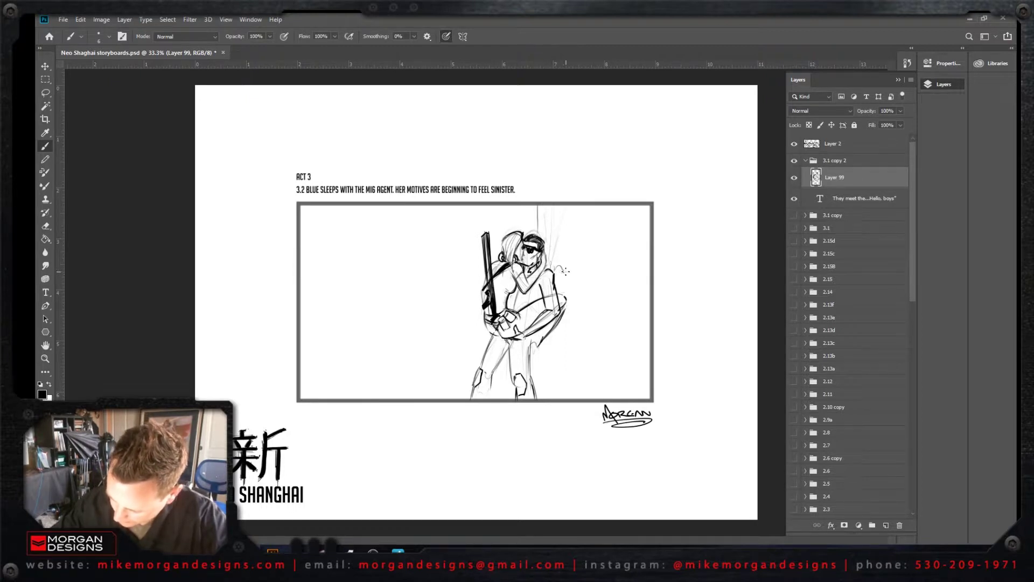
mouse_move(560, 258)
mouse_down()
mouse_move(559, 288)
mouse_move(572, 305)
mouse_move(569, 342)
mouse_move(557, 358)
mouse_up()
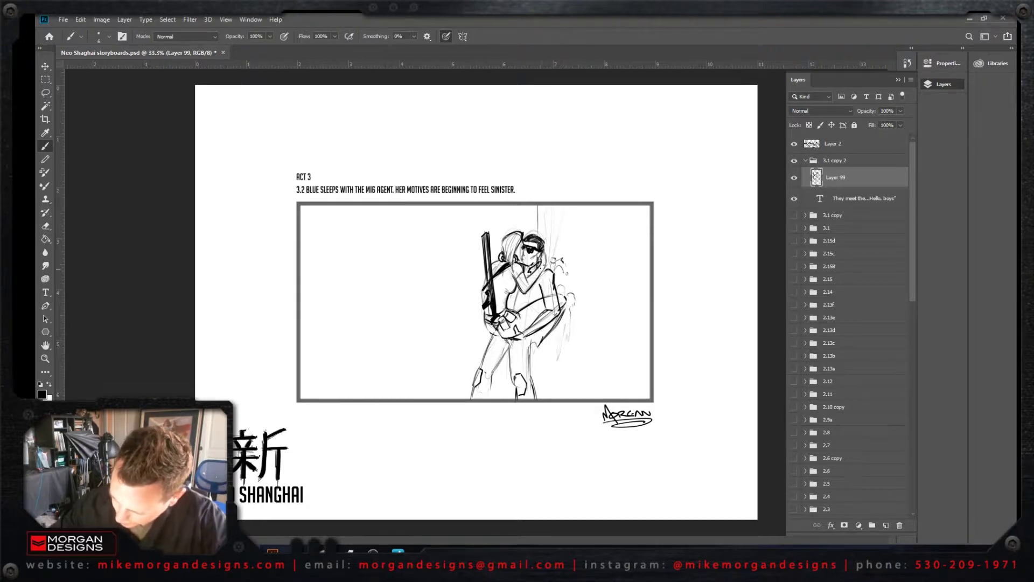
mouse_move(527, 226)
mouse_down()
mouse_move(548, 245)
mouse_move(515, 208)
mouse_move(523, 226)
mouse_move(524, 210)
mouse_move(538, 211)
mouse_move(542, 225)
mouse_move(542, 208)
mouse_move(548, 235)
mouse_move(554, 208)
mouse_move(556, 241)
mouse_move(564, 208)
mouse_move(562, 248)
mouse_move(569, 208)
mouse_move(571, 248)
mouse_up()
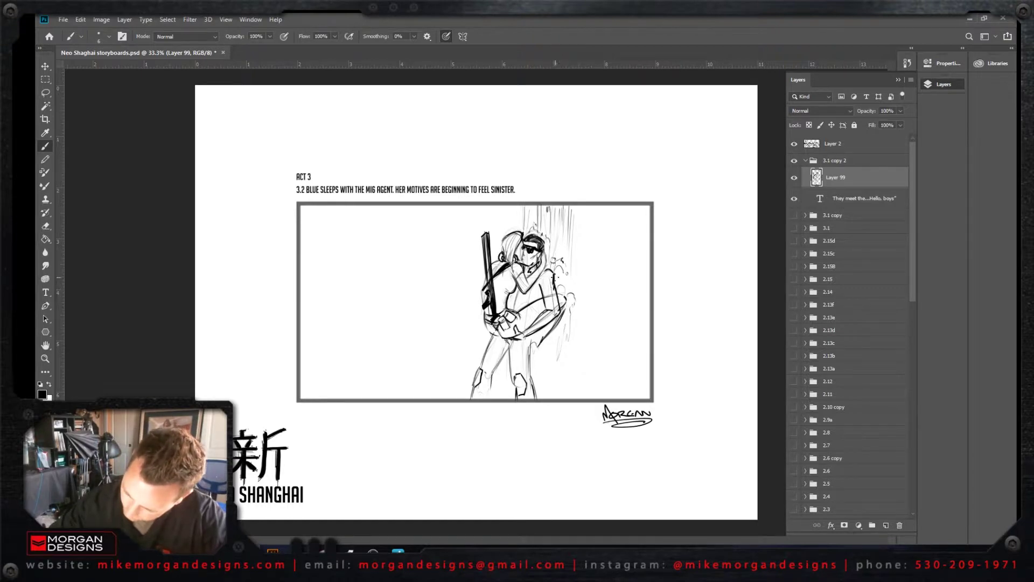
Step: Erase stray sketch lines over the couple's torso and thigh, and add armor details to the right figure's chest and arm
key(e)
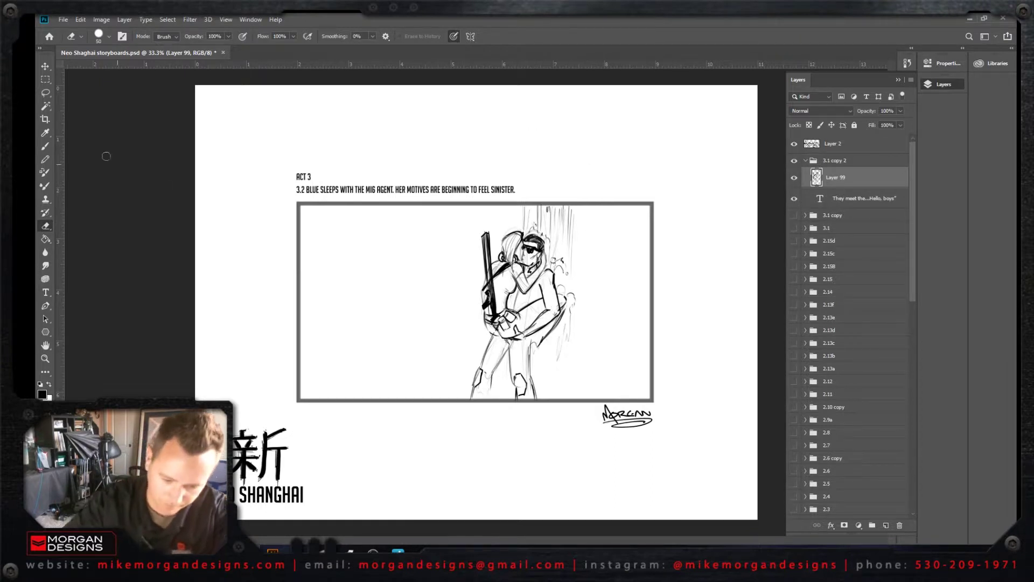
click(48, 146)
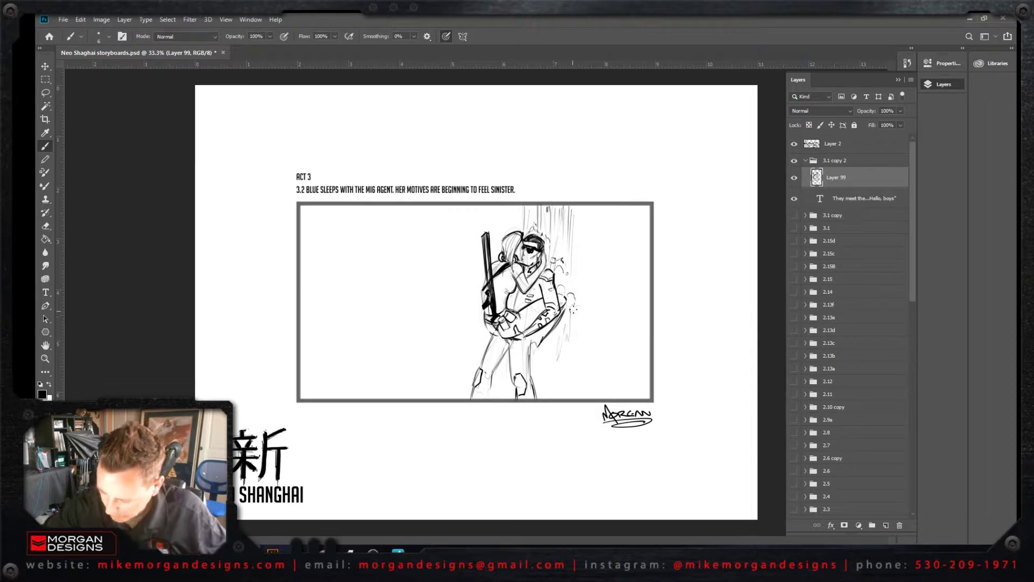
Step: Draw a curved form with an angular lower end right of the couple's hips, and add small droplets above it
mouse_move(574, 309)
mouse_down()
mouse_move(590, 320)
mouse_move(574, 325)
mouse_up()
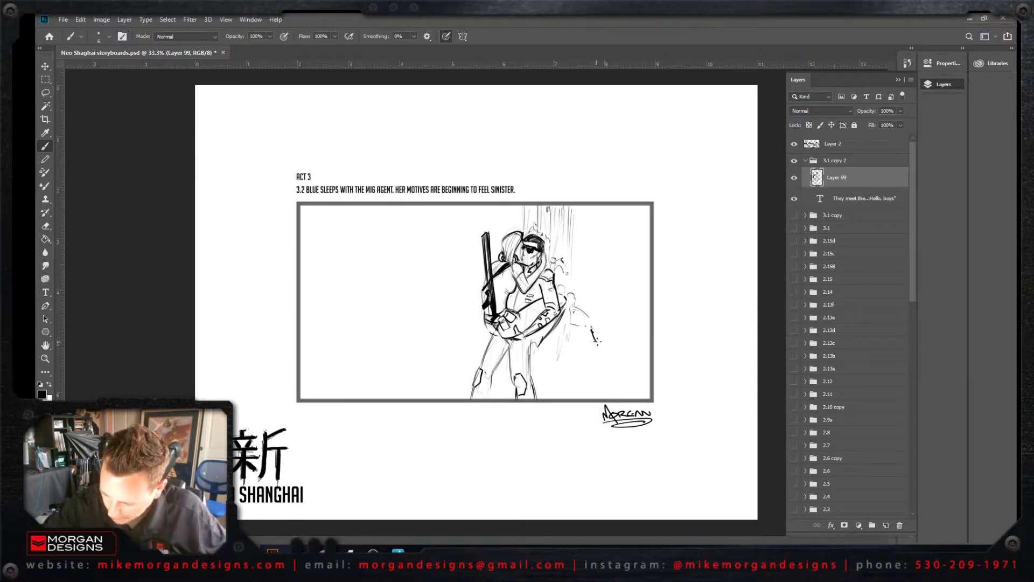
mouse_move(593, 330)
mouse_down()
mouse_move(603, 349)
mouse_move(587, 316)
mouse_move(614, 353)
mouse_move(575, 357)
mouse_move(584, 339)
mouse_move(573, 328)
mouse_move(567, 377)
mouse_up()
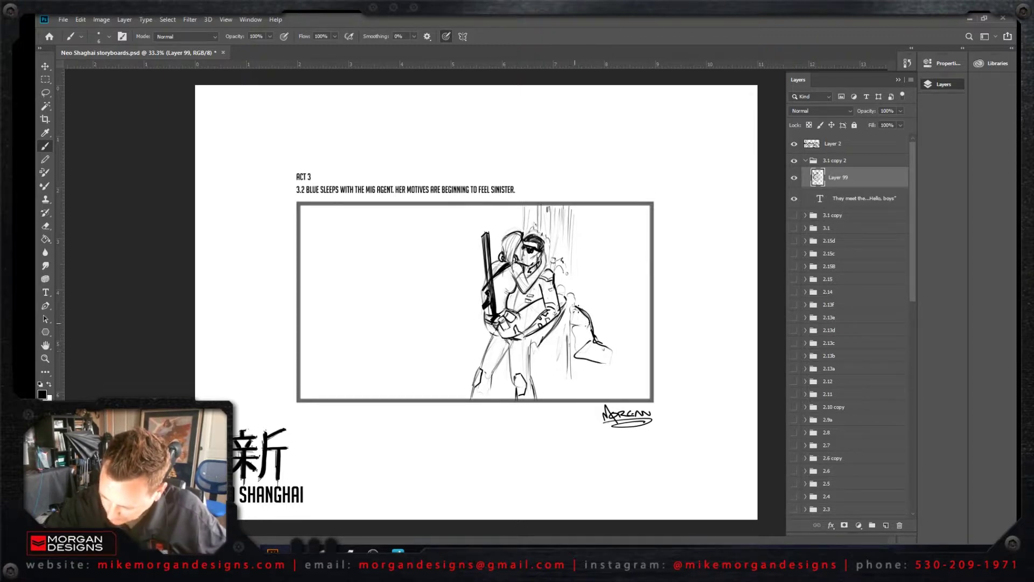
mouse_move(585, 299)
mouse_down()
mouse_move(578, 307)
mouse_move(591, 302)
mouse_move(575, 299)
mouse_move(575, 285)
mouse_up()
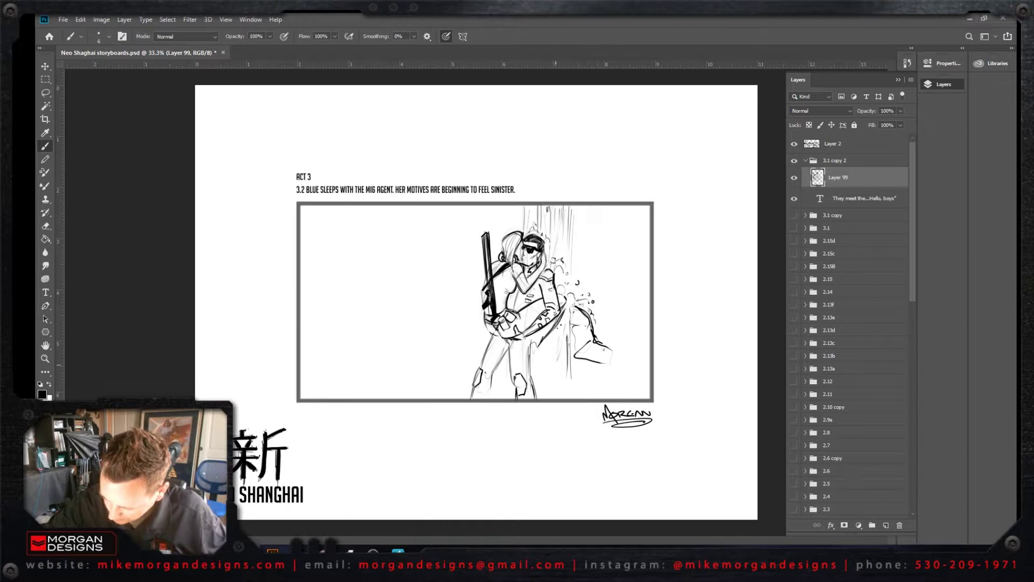
Step: Extend the vertical water streaks below and to the left of the couple, and add splash droplets around their heads
mouse_move(557, 323)
mouse_down()
mouse_move(558, 395)
mouse_move(569, 394)
mouse_up()
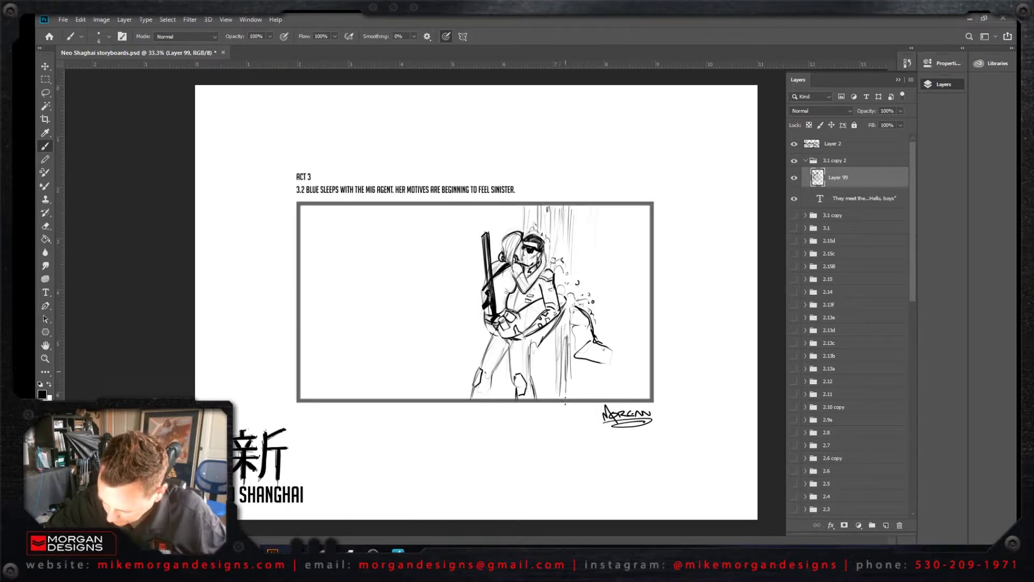
mouse_move(550, 343)
mouse_down()
mouse_move(548, 403)
mouse_move(542, 348)
mouse_move(537, 379)
mouse_move(545, 343)
mouse_move(544, 380)
mouse_up()
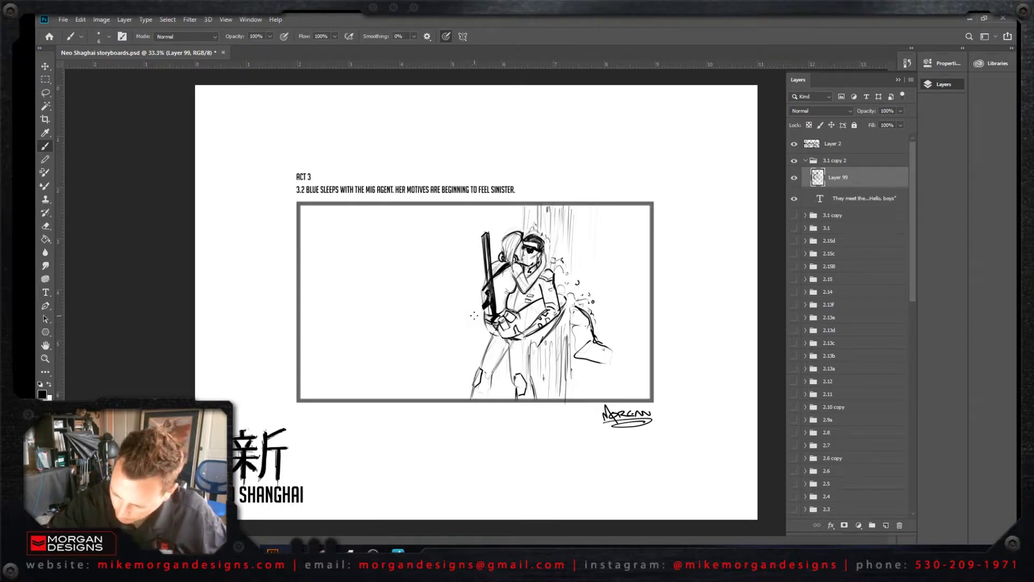
drag(474, 276, 476, 328)
drag(481, 274, 481, 294)
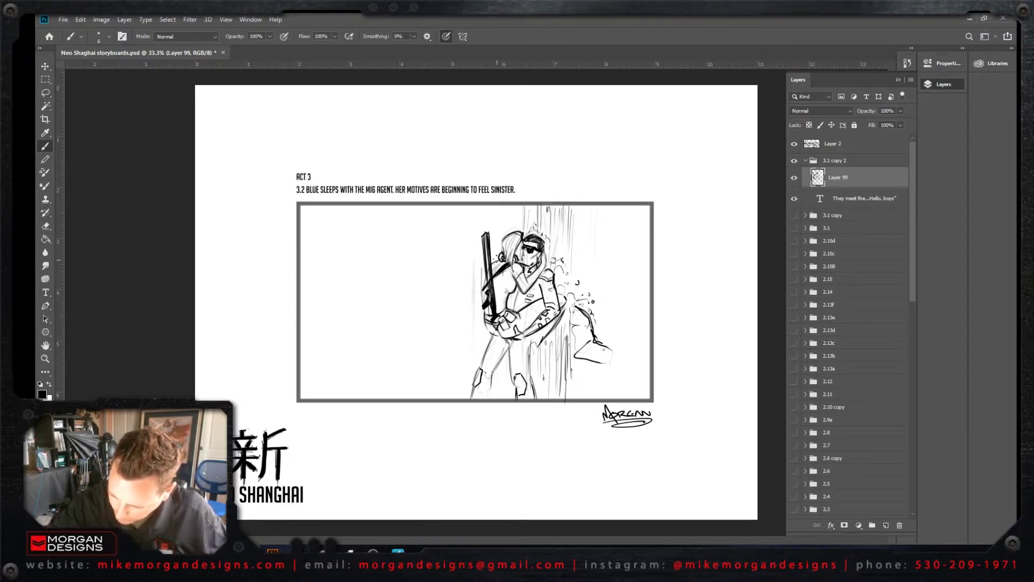
drag(482, 253, 467, 285)
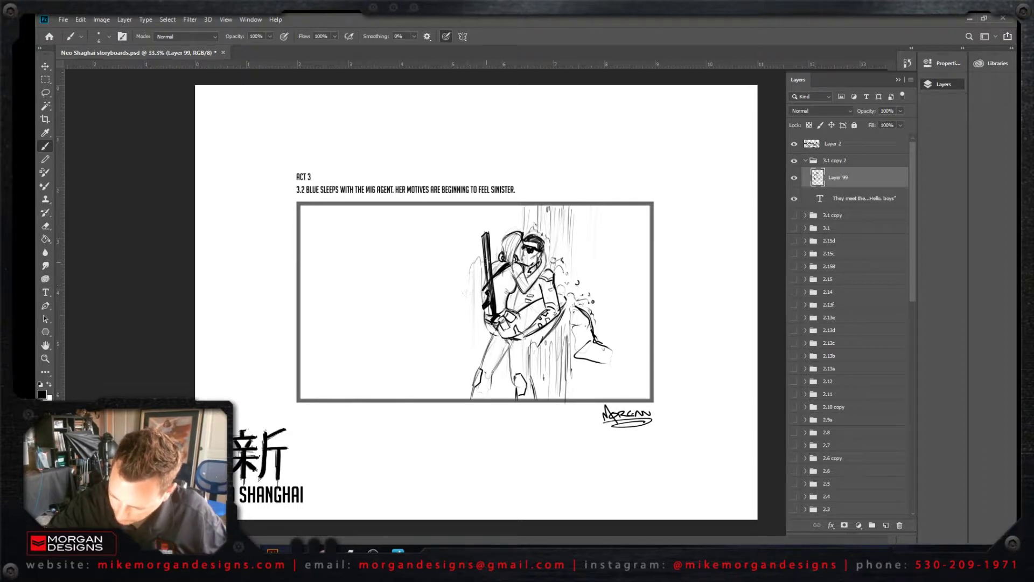
drag(492, 248, 496, 263)
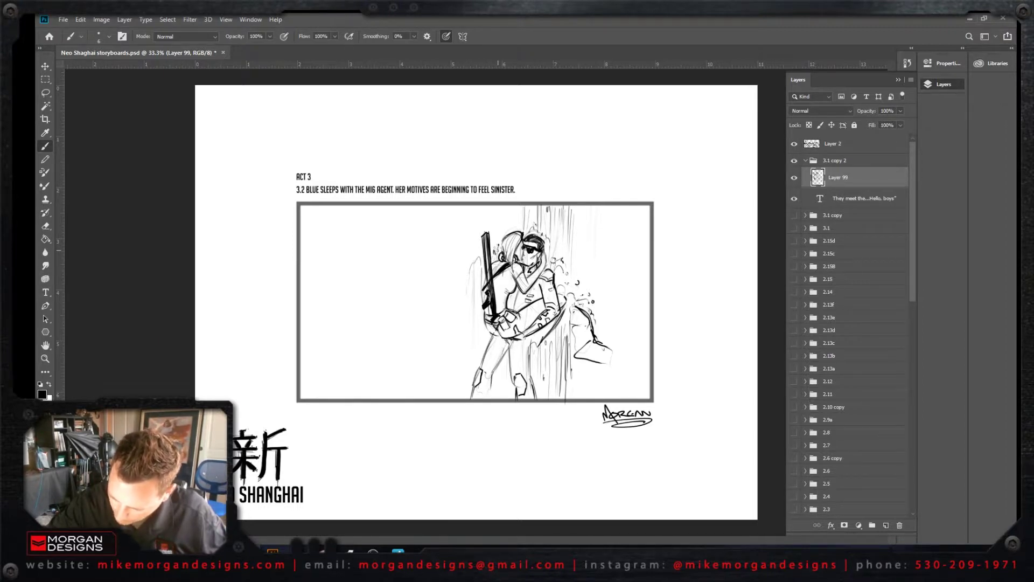
mouse_move(512, 227)
mouse_down()
mouse_move(520, 208)
mouse_move(526, 231)
mouse_up()
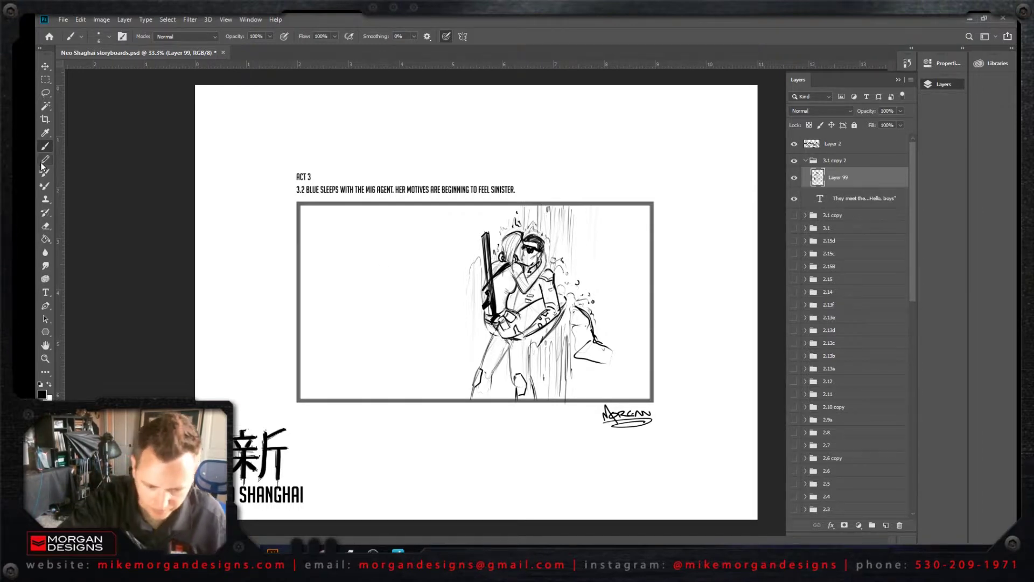
Step: Erase parts of the right figure's arm and side contours, and brush vertical water streaks through the gaps
click(45, 226)
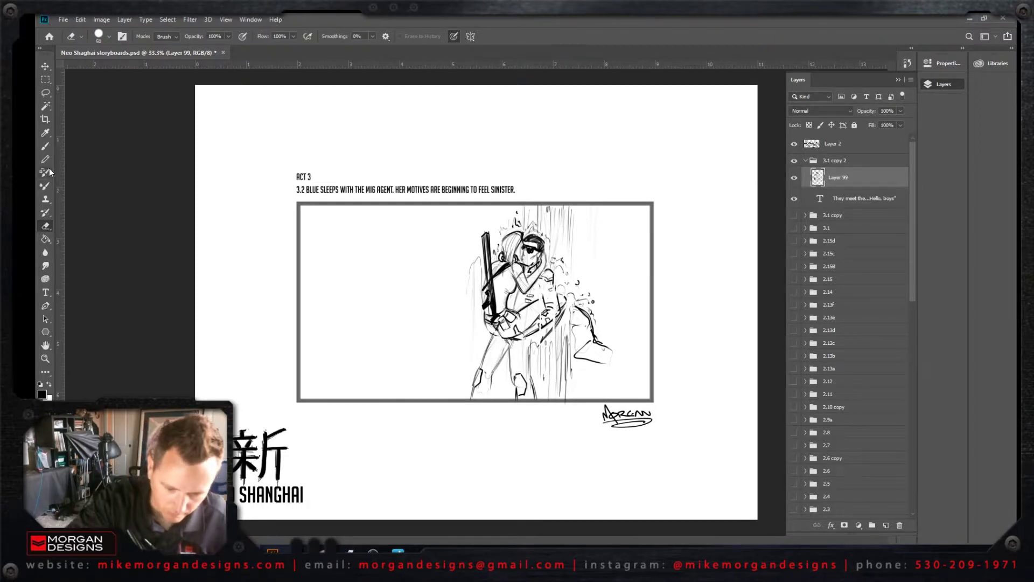
click(46, 146)
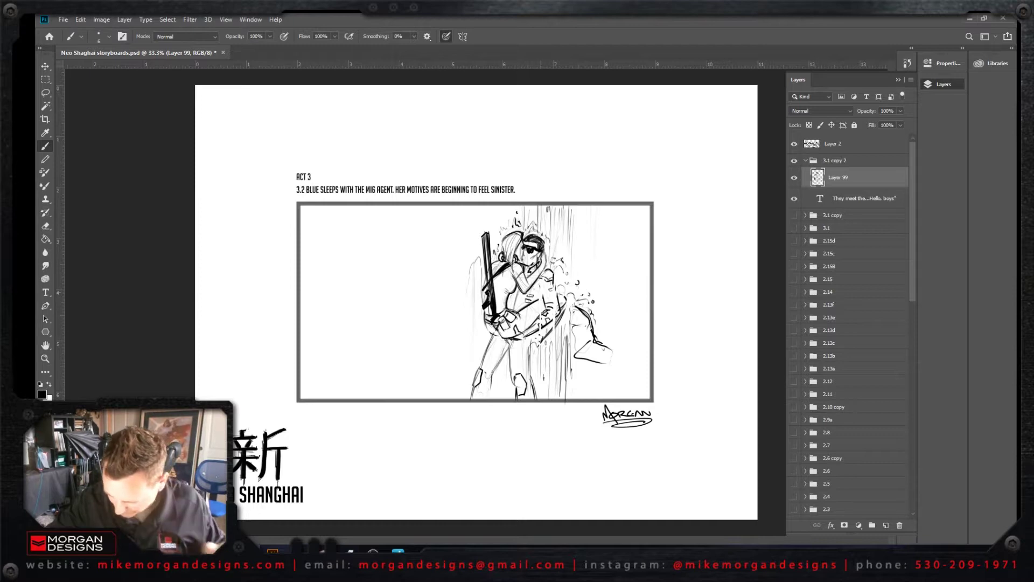
drag(542, 293, 541, 339)
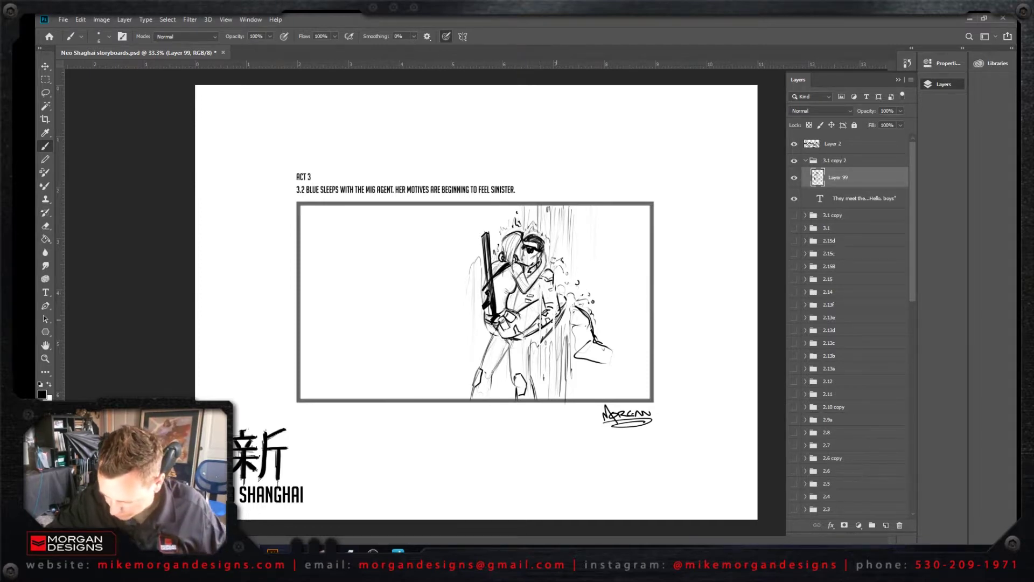
drag(553, 292, 553, 318)
drag(556, 273, 556, 314)
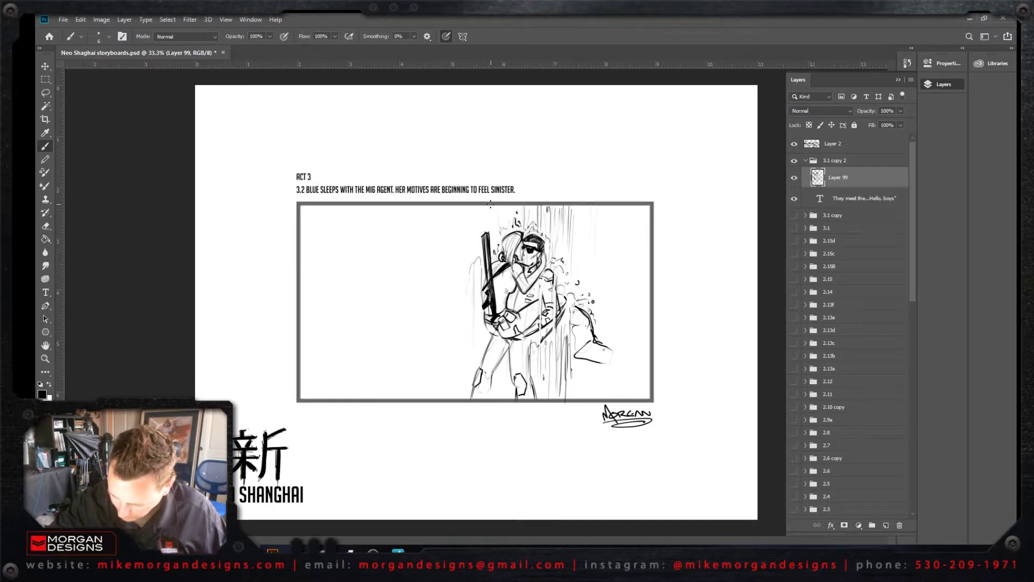
Step: Extend the angular rock right of the couple down to the frame edge, and add water streaks and splash droplets around the scene
mouse_move(490, 205)
mouse_down()
mouse_move(495, 247)
mouse_move(480, 217)
mouse_move(469, 252)
mouse_up()
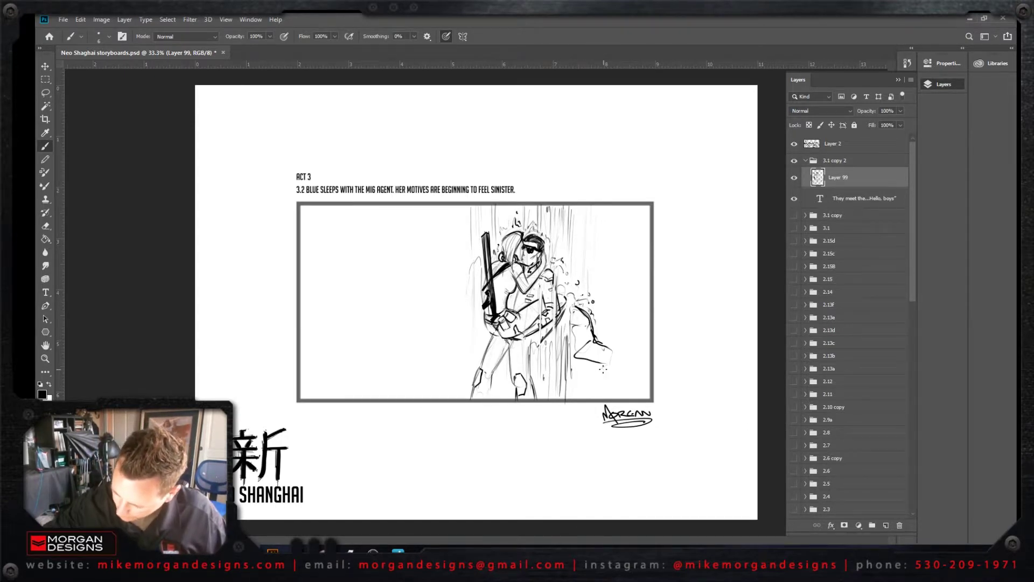
drag(601, 370, 568, 388)
mouse_move(616, 349)
mouse_down()
mouse_move(603, 383)
mouse_move(616, 399)
mouse_move(574, 400)
mouse_up()
drag(571, 339, 570, 312)
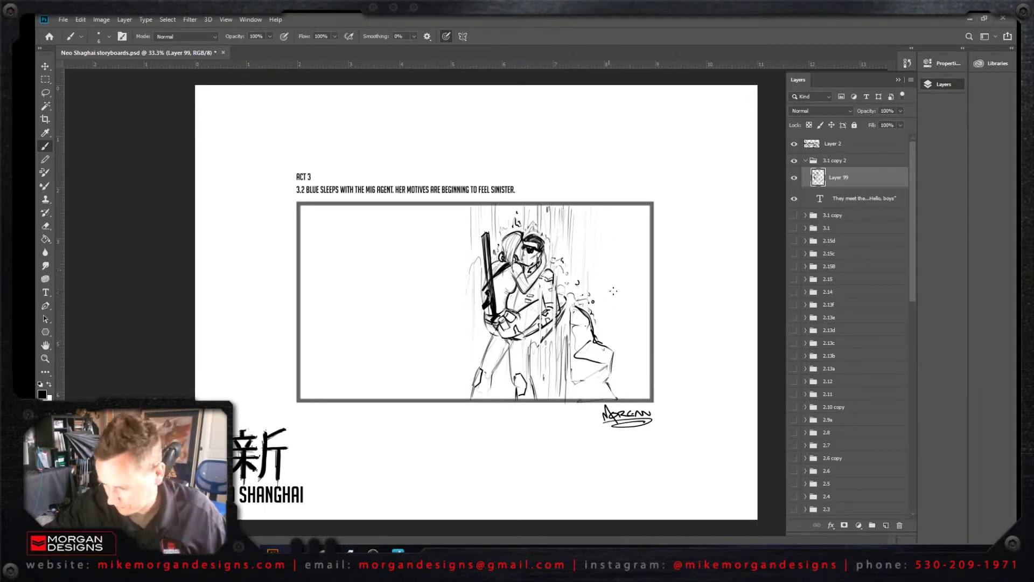
mouse_move(618, 277)
mouse_down()
mouse_move(618, 360)
mouse_move(629, 342)
mouse_move(639, 387)
mouse_up()
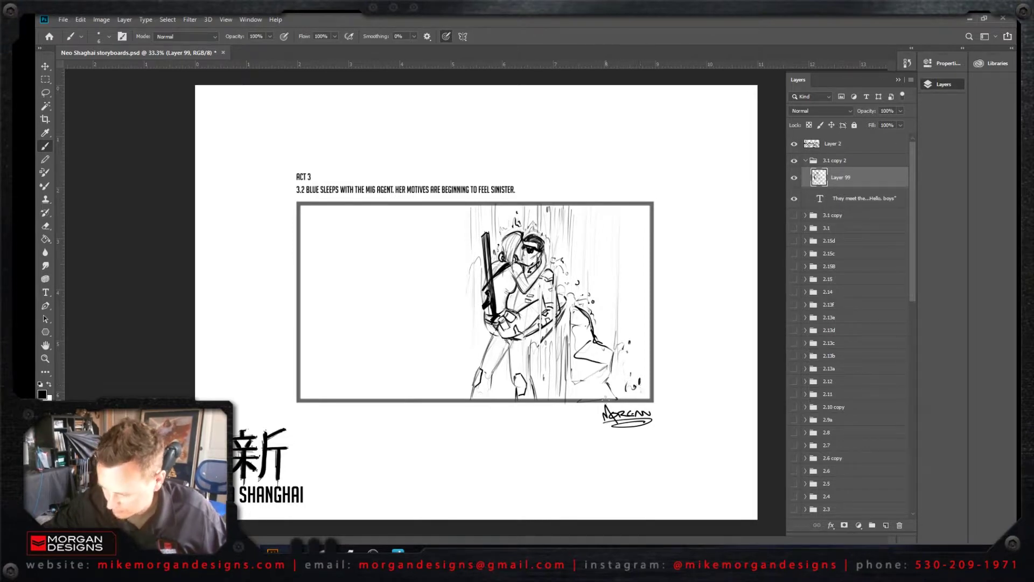
Step: Draw a jagged rock outline left of the couple's legs, and add splash marks and droplets around its base
mouse_move(471, 330)
mouse_down()
mouse_move(432, 388)
mouse_move(469, 328)
mouse_move(470, 364)
mouse_move(470, 332)
mouse_up()
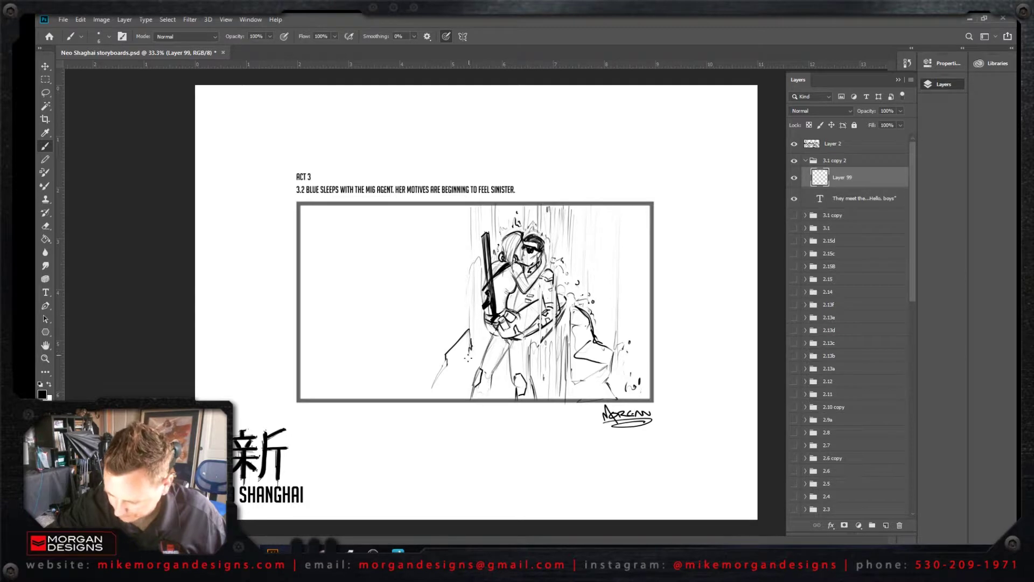
mouse_move(463, 388)
mouse_down()
mouse_move(452, 361)
mouse_move(452, 383)
mouse_move(421, 368)
mouse_move(420, 392)
mouse_up()
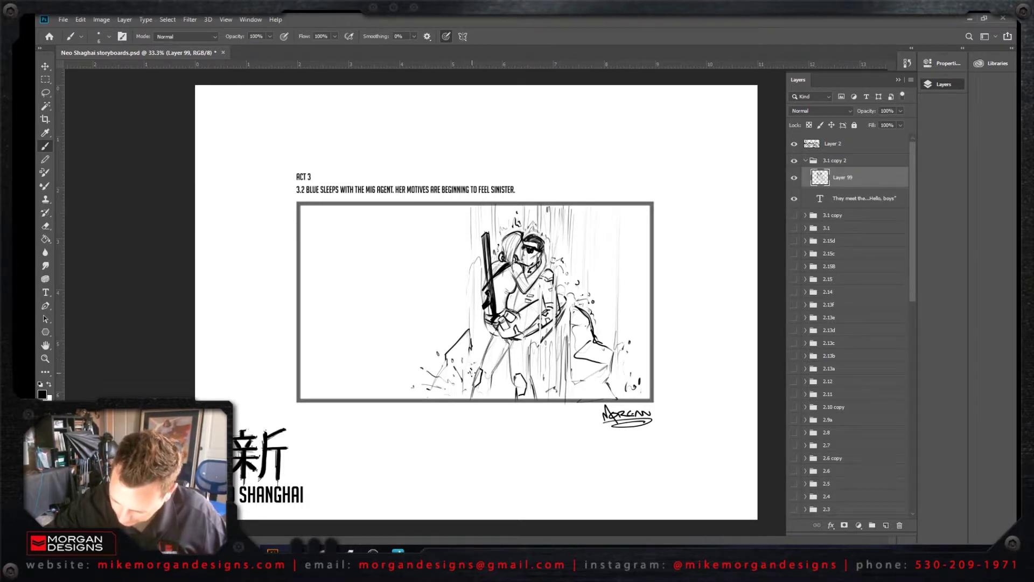
mouse_move(461, 383)
mouse_down()
mouse_move(440, 380)
mouse_move(452, 388)
mouse_move(425, 398)
mouse_up()
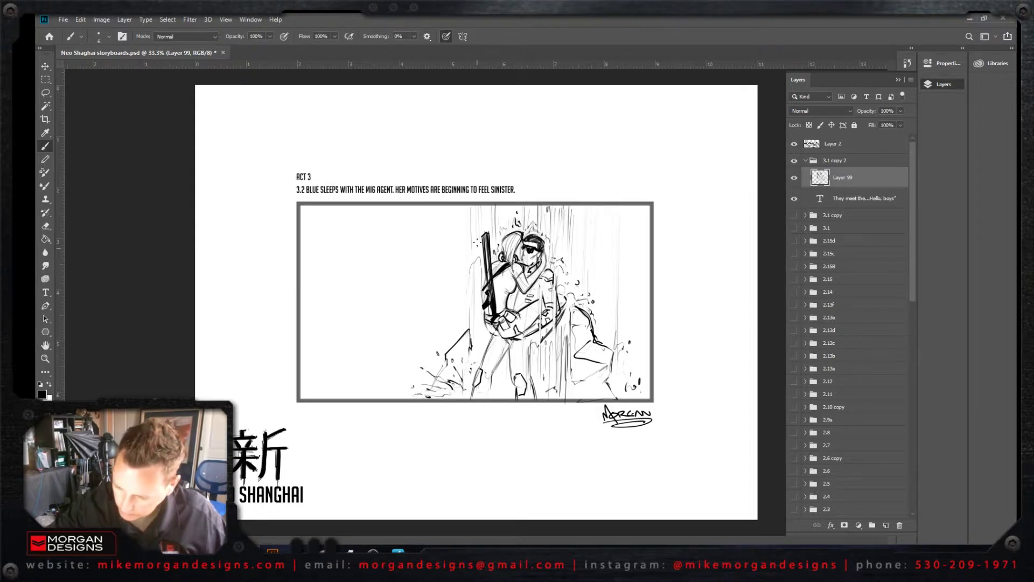
Step: Brush faint and dark vertical water streaks into the background on both sides of the couple
mouse_move(425, 323)
mouse_down()
mouse_move(424, 211)
mouse_move(429, 284)
mouse_up()
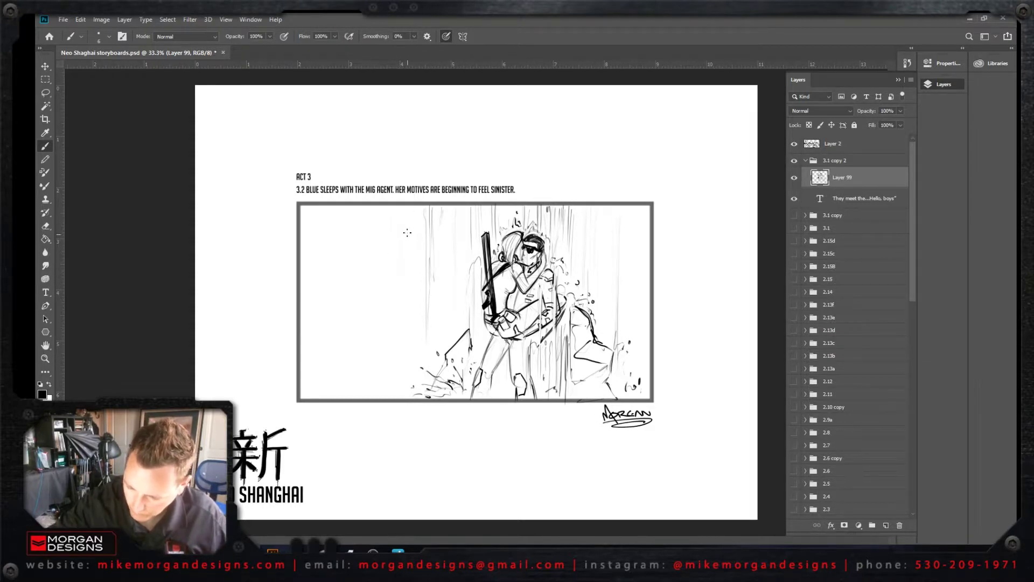
drag(400, 213, 399, 330)
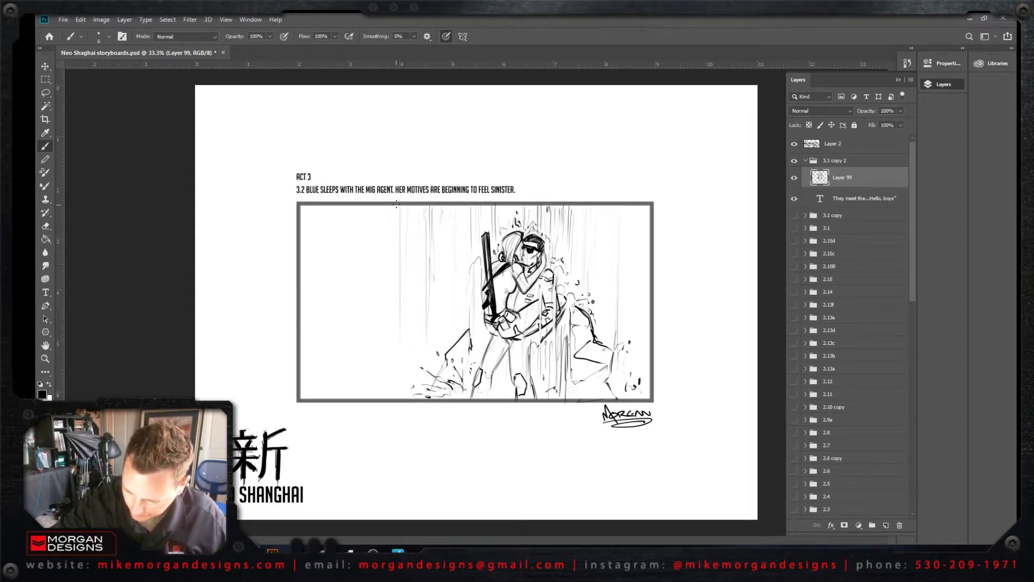
drag(396, 204, 403, 394)
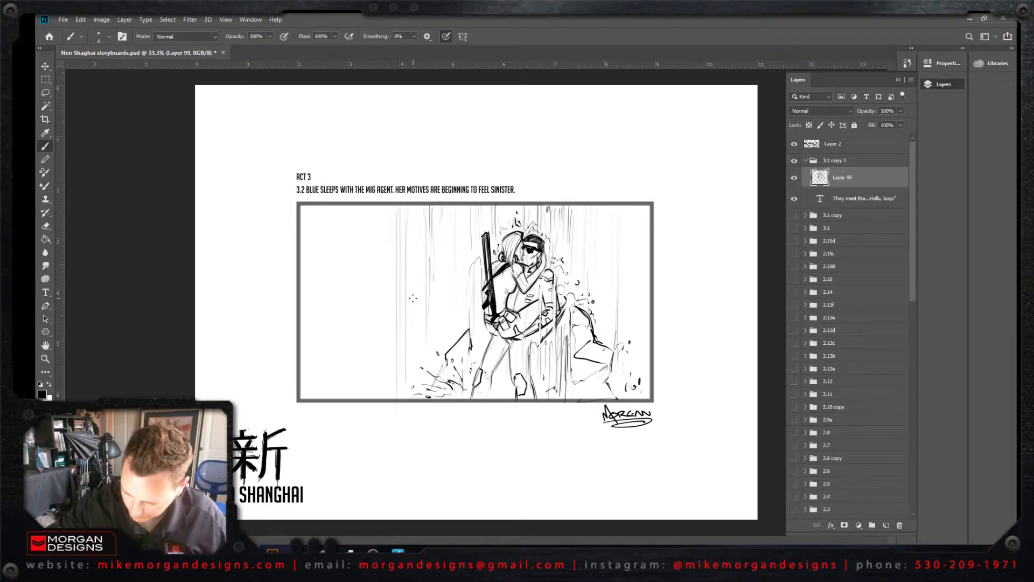
drag(412, 269, 413, 304)
drag(452, 233, 452, 259)
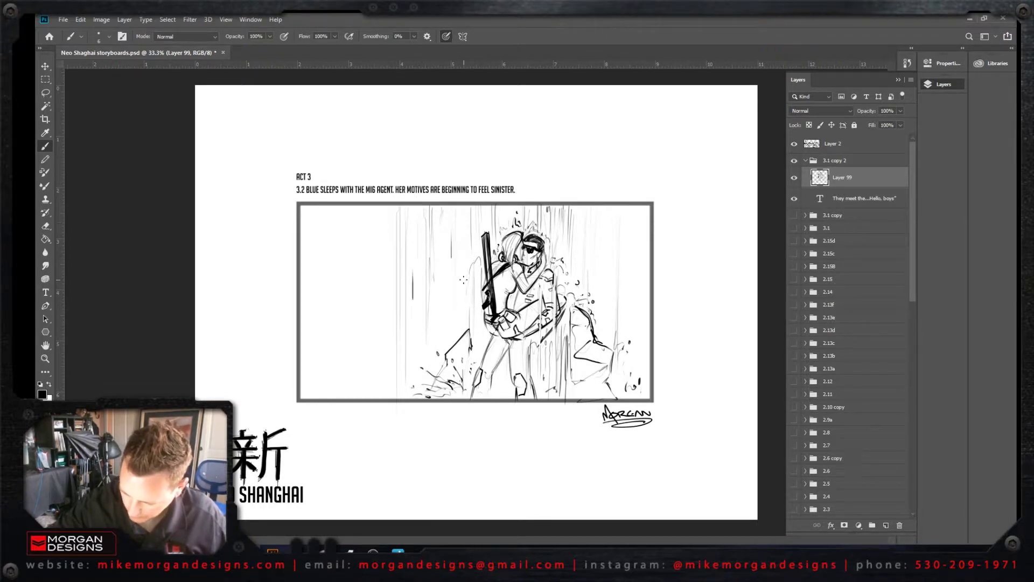
drag(633, 245, 633, 280)
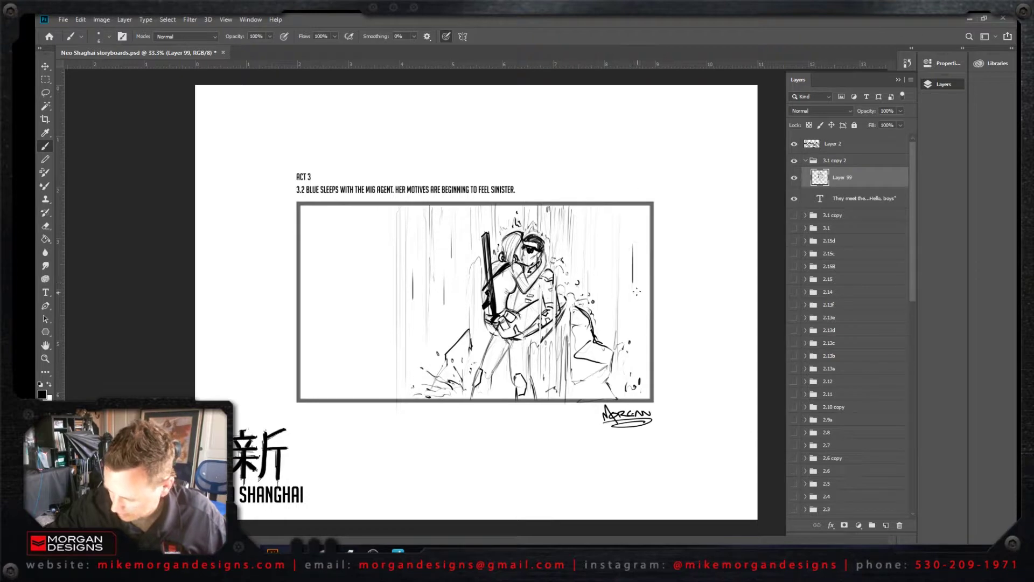
drag(635, 230, 634, 281)
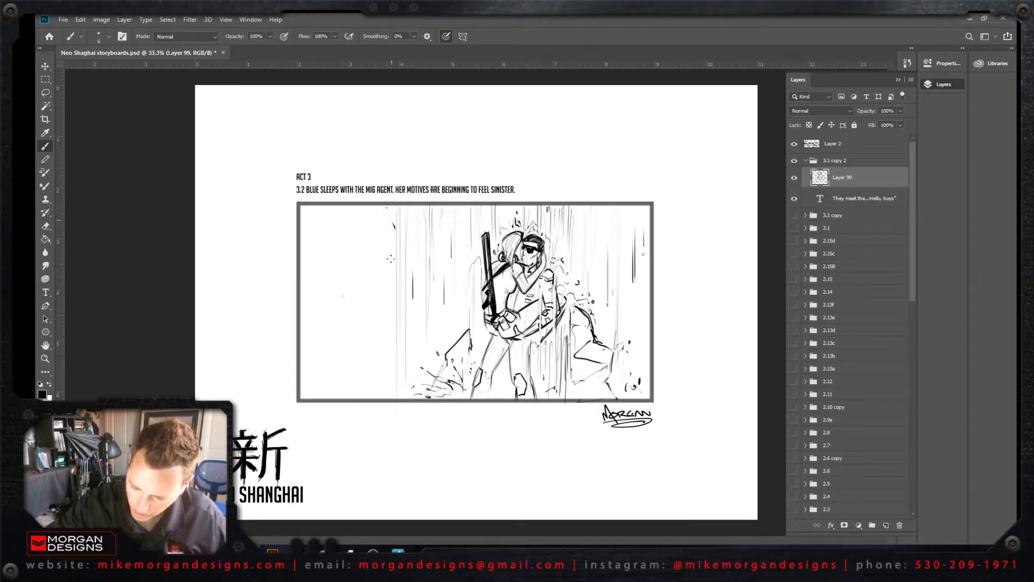
Step: Outline the upper boulders of a rock wall filling the left part of the frame, with angular facet edges
mouse_move(391, 259)
mouse_down()
mouse_move(372, 312)
mouse_move(344, 311)
mouse_up()
drag(385, 207, 306, 273)
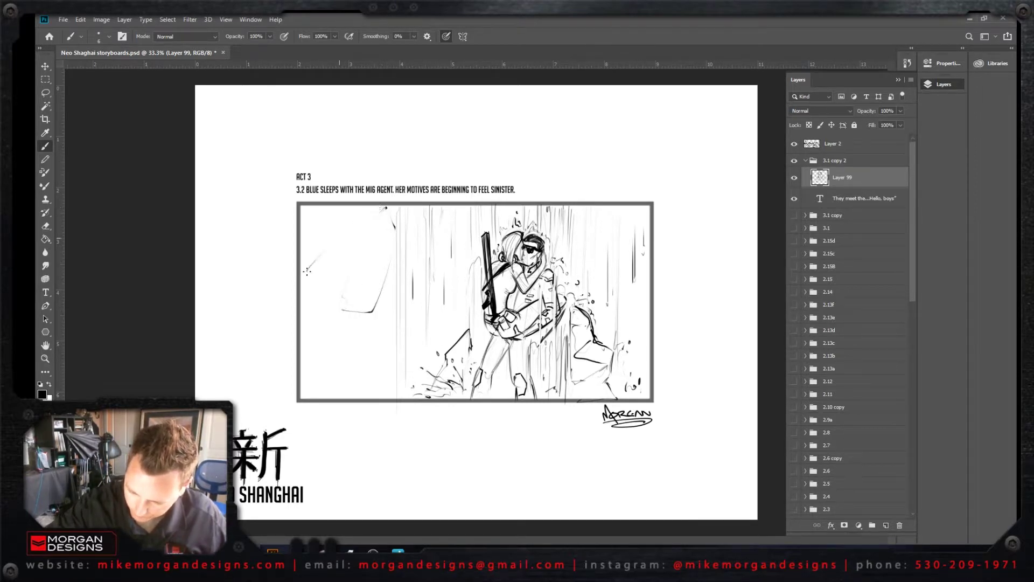
mouse_move(340, 203)
mouse_down()
mouse_move(321, 250)
mouse_move(307, 246)
mouse_move(317, 199)
mouse_move(330, 220)
mouse_move(322, 254)
mouse_move(300, 249)
mouse_move(306, 204)
mouse_move(328, 207)
mouse_move(304, 266)
mouse_up()
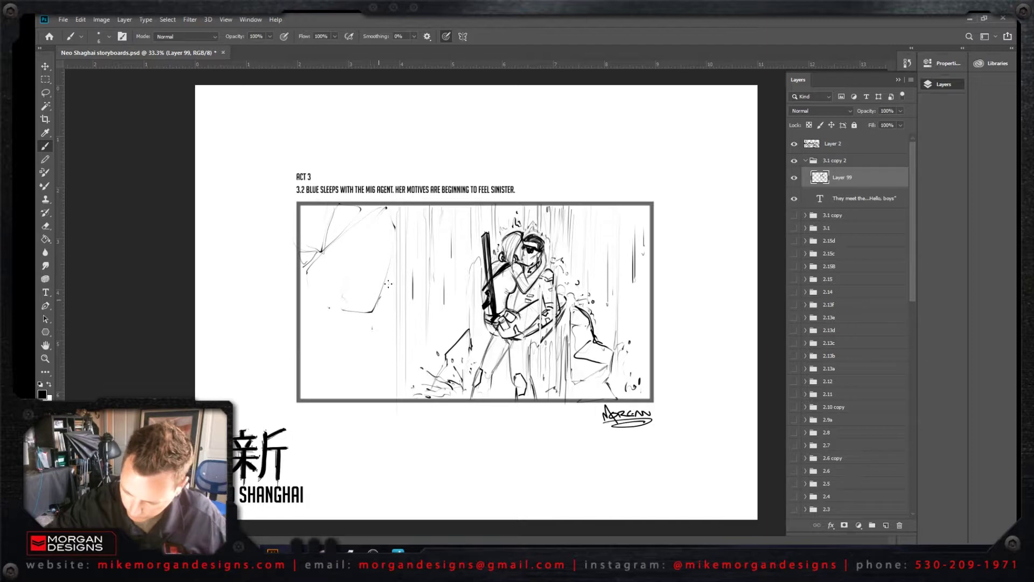
mouse_move(388, 284)
mouse_down()
mouse_move(395, 308)
mouse_move(381, 319)
mouse_move(371, 305)
mouse_move(391, 268)
mouse_move(395, 278)
mouse_move(395, 232)
mouse_move(394, 304)
mouse_up()
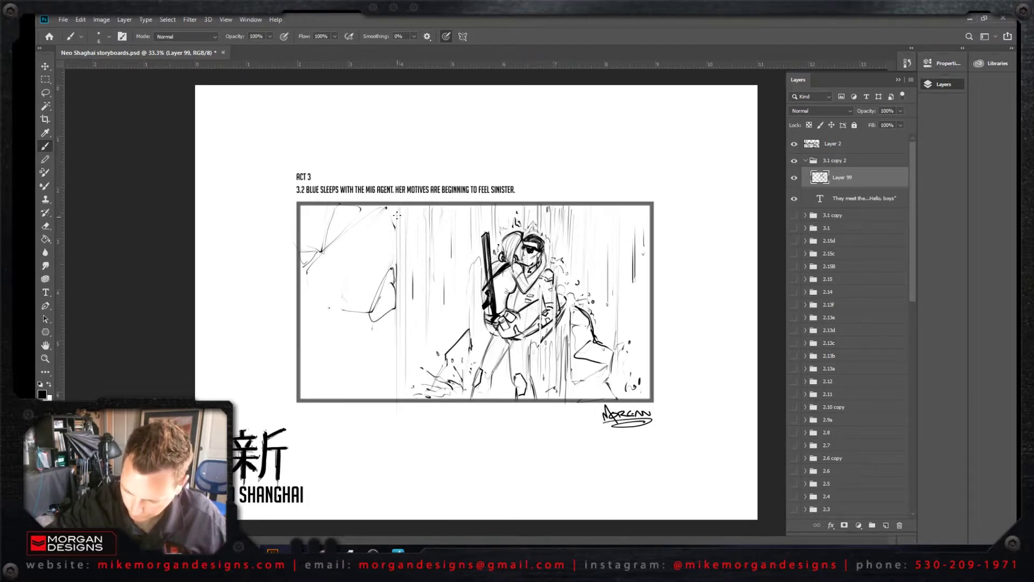
Step: Draw the rock wall's straight vertical right edge, and add the lower boulders and connecting facet lines down to the frame bottom
drag(397, 215, 396, 378)
mouse_move(390, 316)
mouse_down()
mouse_move(361, 363)
mouse_move(383, 380)
mouse_move(394, 357)
mouse_move(378, 371)
mouse_move(303, 329)
mouse_move(333, 312)
mouse_move(375, 319)
mouse_move(362, 366)
mouse_up()
mouse_move(314, 341)
mouse_down()
mouse_move(297, 325)
mouse_move(381, 384)
mouse_move(362, 401)
mouse_up()
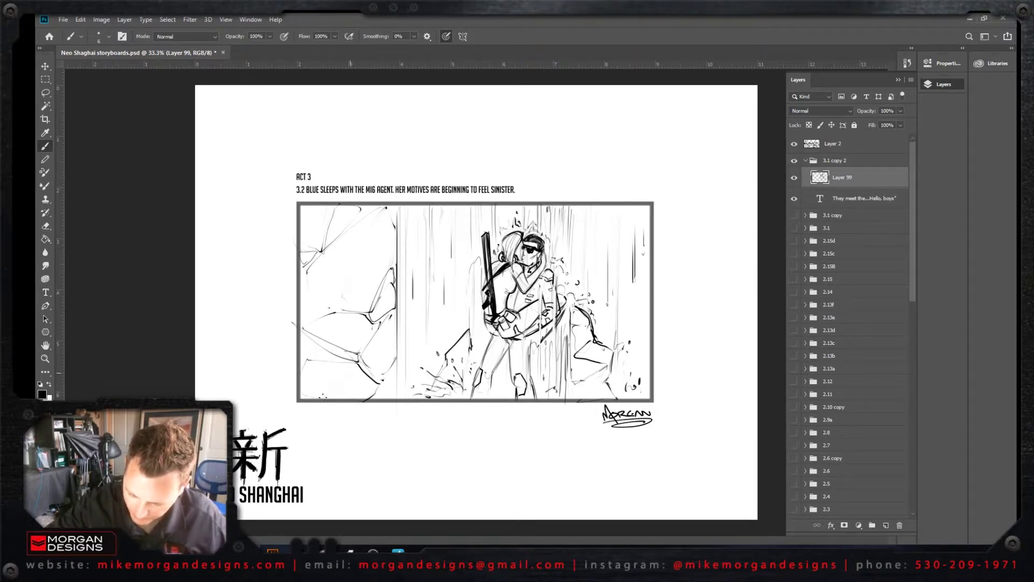
drag(299, 382, 298, 326)
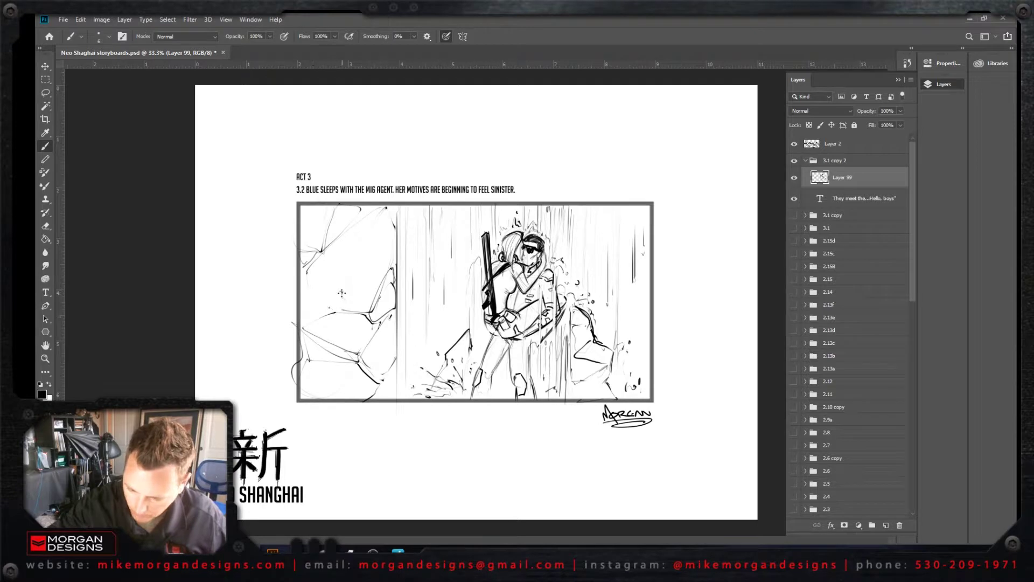
mouse_move(308, 274)
mouse_down()
mouse_move(341, 319)
mouse_move(358, 312)
mouse_move(322, 281)
mouse_move(364, 312)
mouse_up()
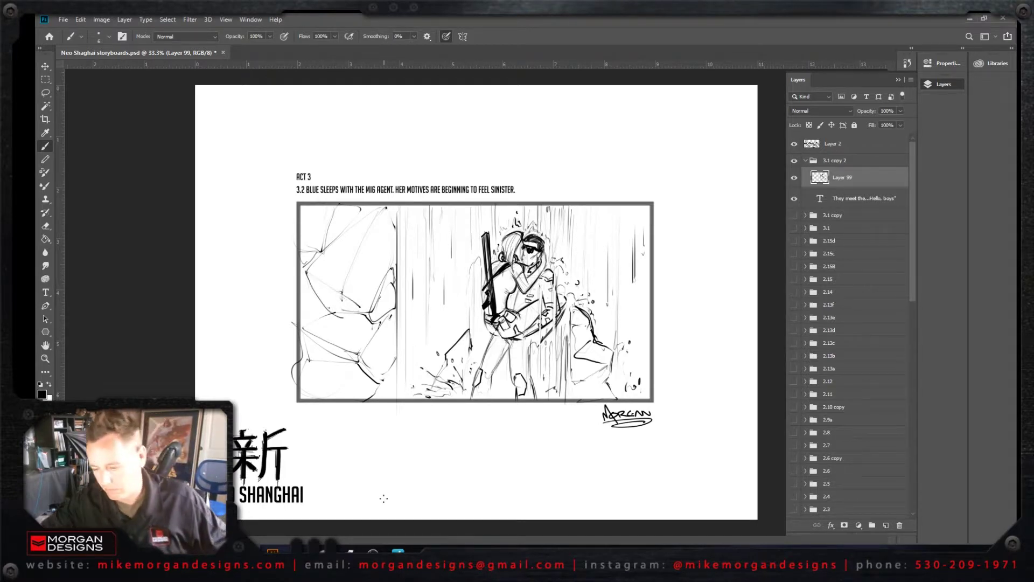
mouse_move(326, 310)
mouse_down()
mouse_move(301, 326)
mouse_move(322, 296)
mouse_move(293, 277)
mouse_up()
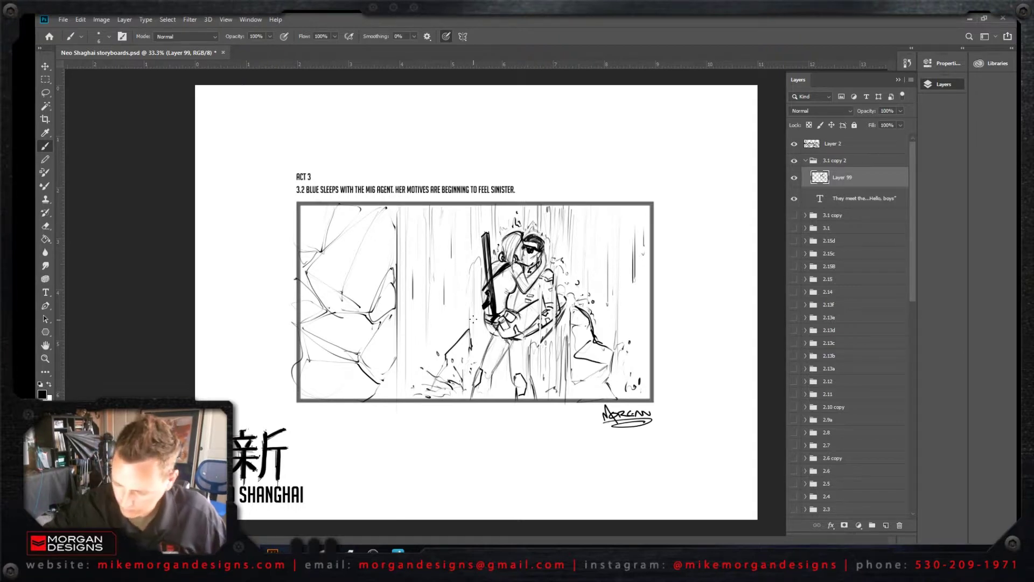
Step: Sketch uneven, rounded contours of falling water in the background on both sides of the couple
drag(467, 340, 479, 349)
key(ctrl+z)
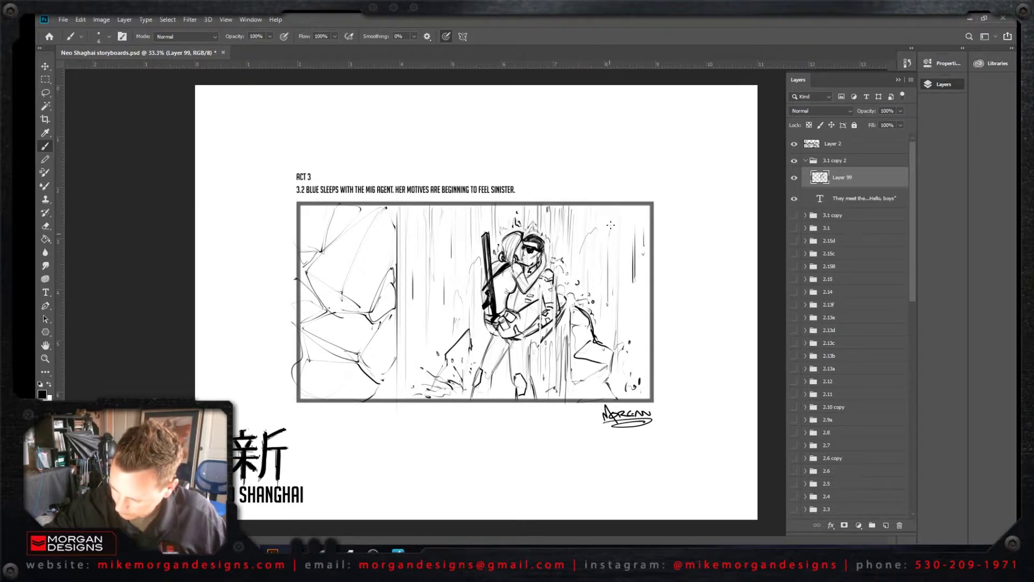
drag(611, 232, 620, 215)
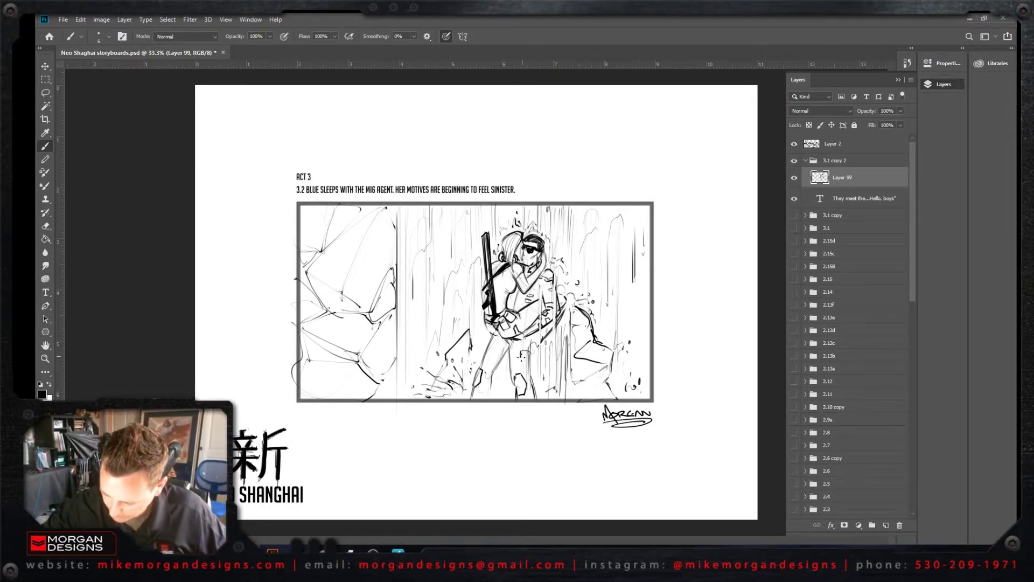
Step: Add dark thigh straps, a thigh pouch and darker contour lines to the legs of the embracing couple
mouse_move(522, 357)
mouse_down()
mouse_move(532, 358)
mouse_move(486, 371)
mouse_move(487, 345)
mouse_move(498, 353)
mouse_up()
mouse_move(505, 339)
mouse_down()
mouse_move(492, 354)
mouse_move(492, 343)
mouse_up()
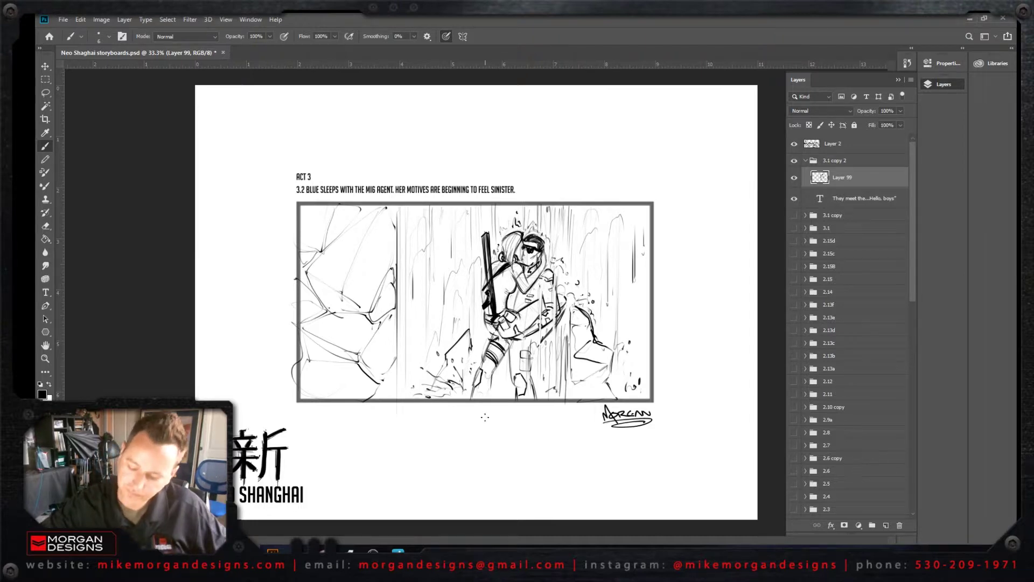
key(ctrl+z)
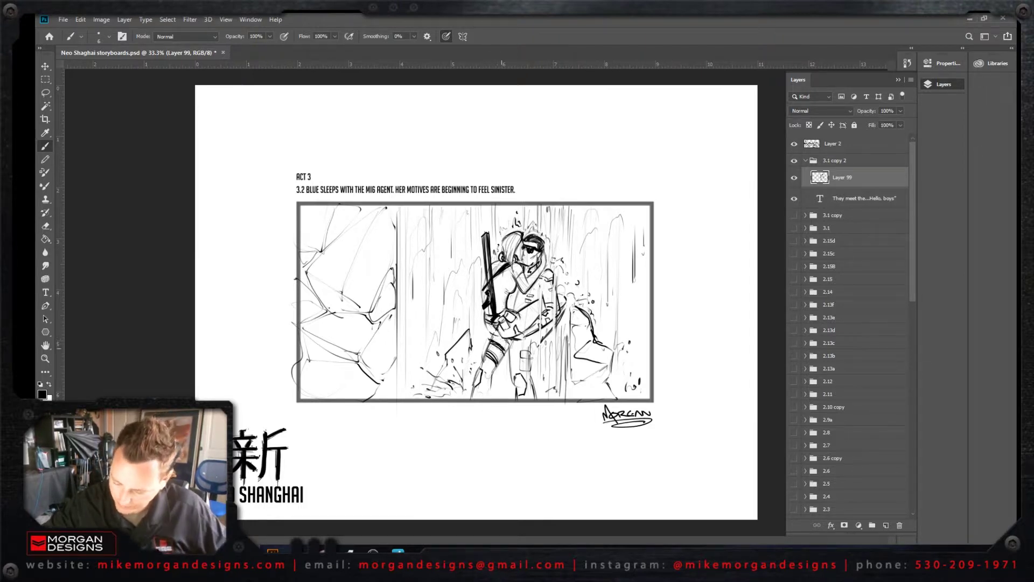
mouse_move(509, 350)
mouse_down()
mouse_move(483, 351)
mouse_move(490, 380)
mouse_up()
mouse_move(508, 352)
mouse_down()
mouse_move(499, 363)
mouse_move(516, 399)
mouse_move(492, 380)
mouse_move(488, 395)
mouse_move(503, 394)
mouse_up()
drag(508, 377, 501, 384)
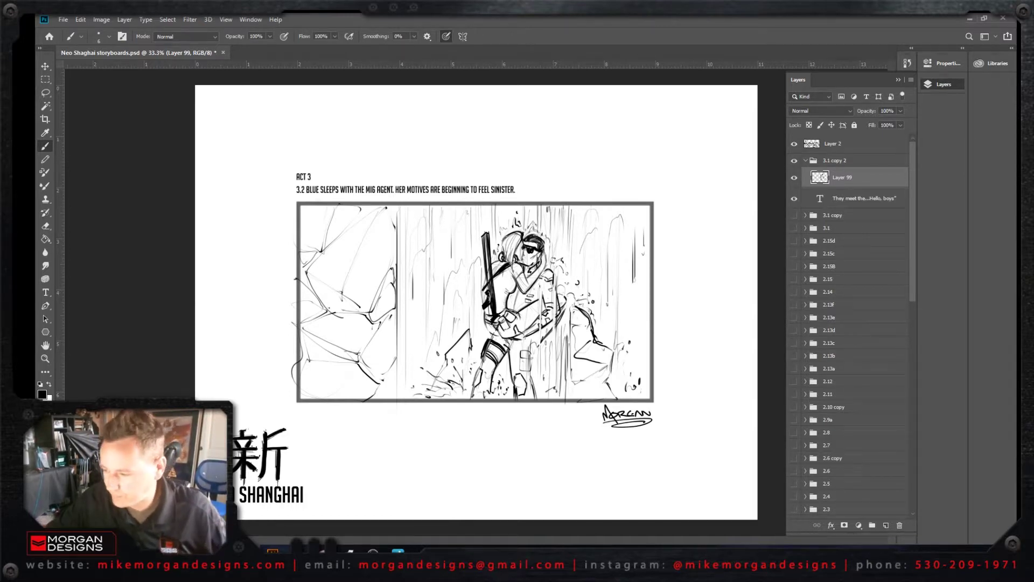
Step: Collapse the finished frame's layer group and rename it 3.2
click(805, 160)
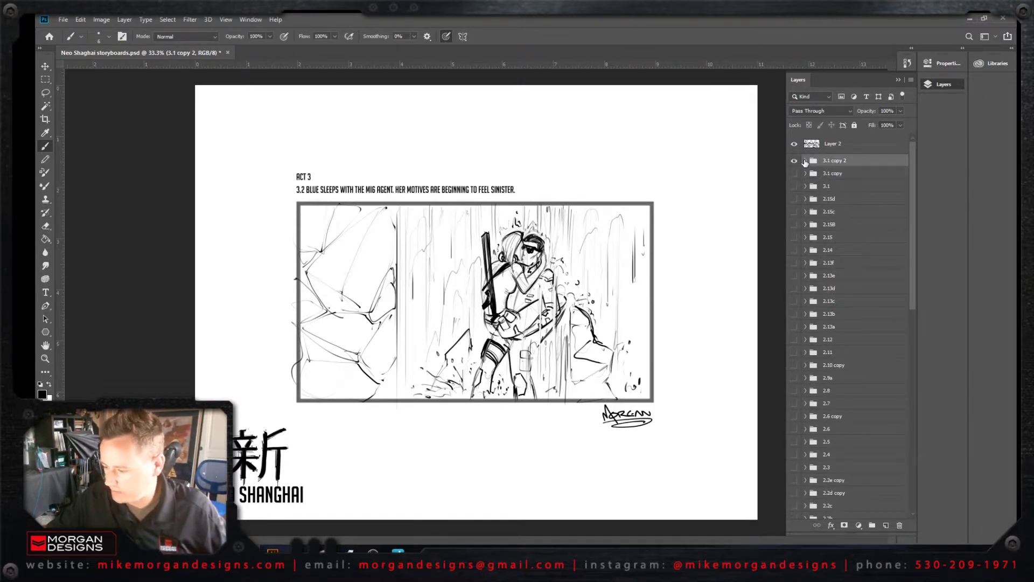
double_click(847, 160)
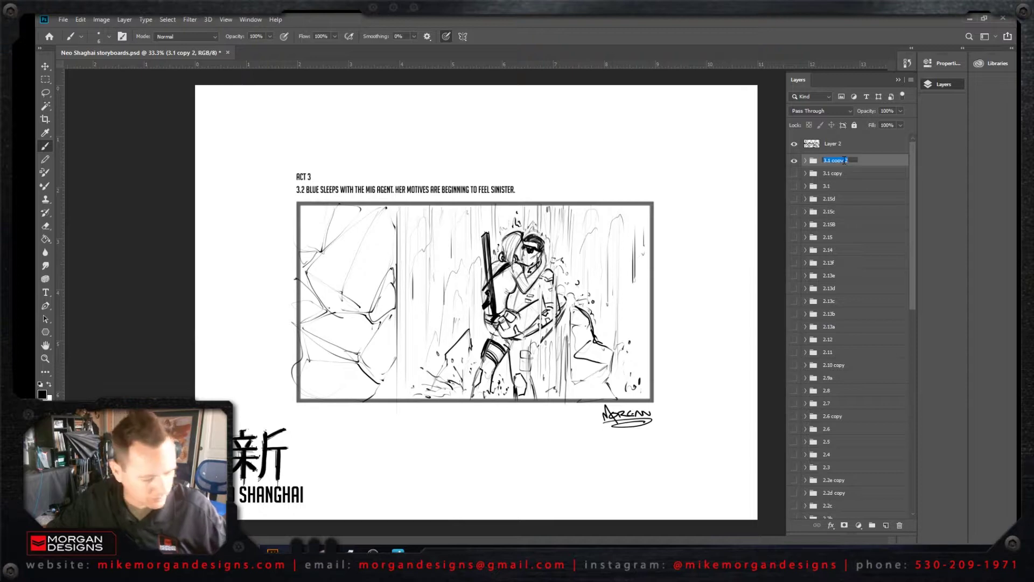
text(3)
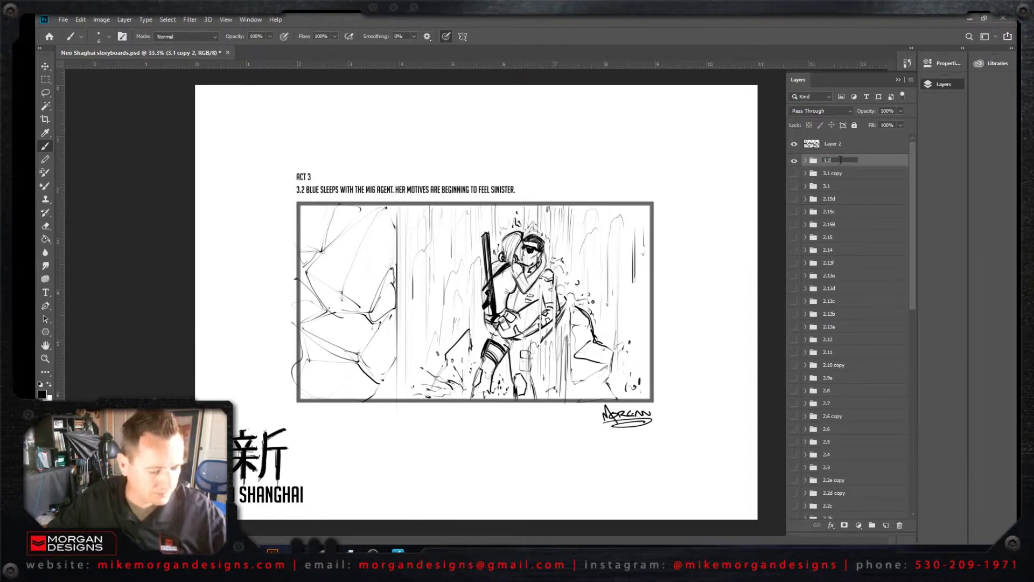
text(.2)
key(Return)
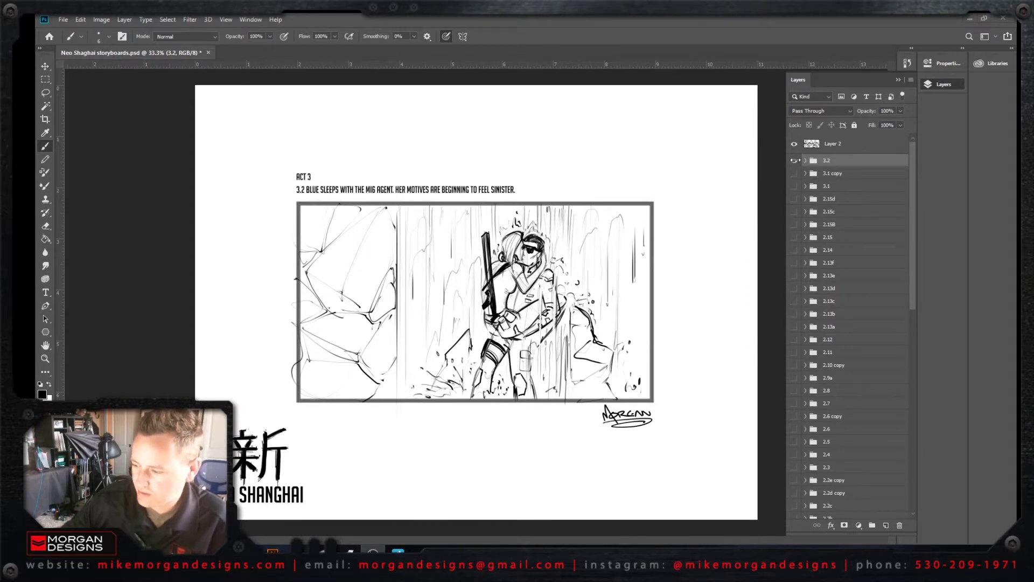
Step: Duplicate the 3.2 group within the same document under the name 3.3
right_click(854, 162)
click(908, 184)
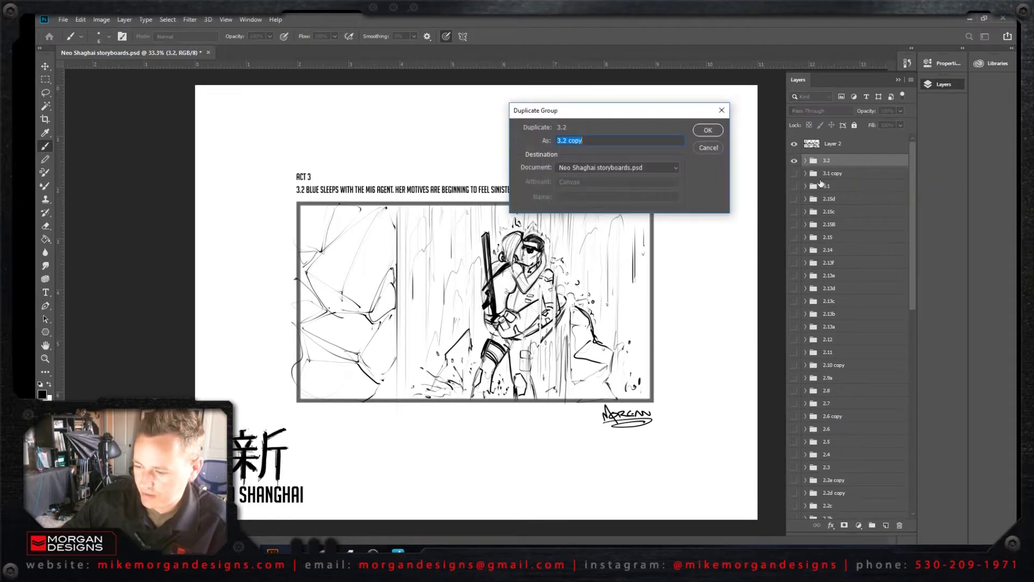
click(588, 140)
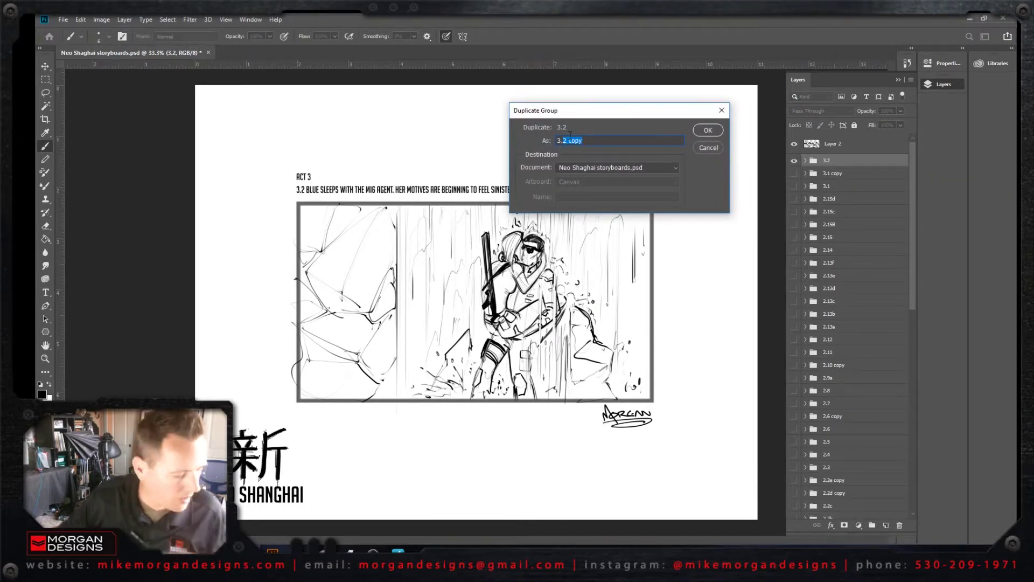
text(3.3)
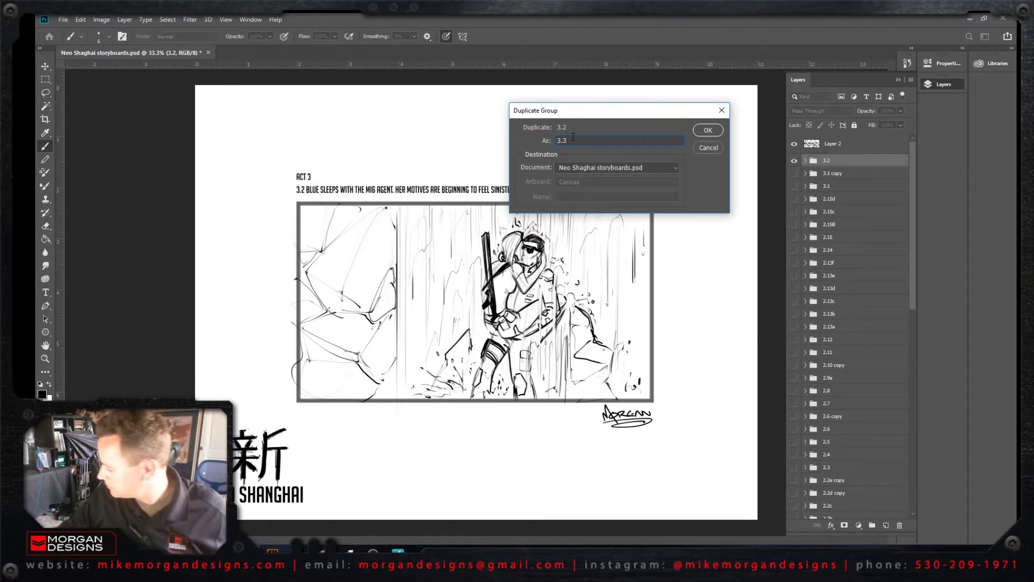
click(701, 135)
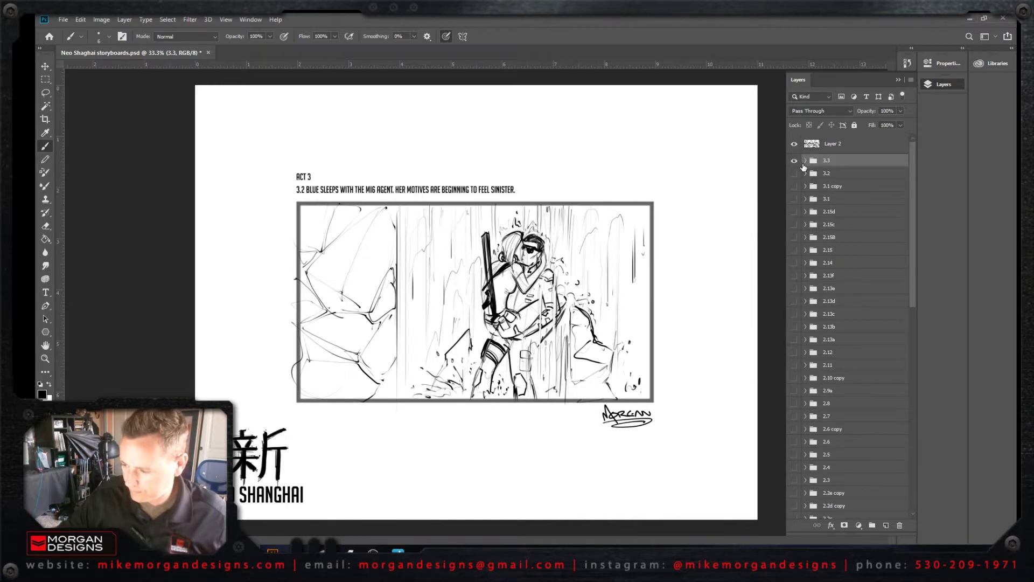
Step: Delete the copied sketch layer from the 3.3 group, keeping its caption text layer
click(806, 161)
click(865, 177)
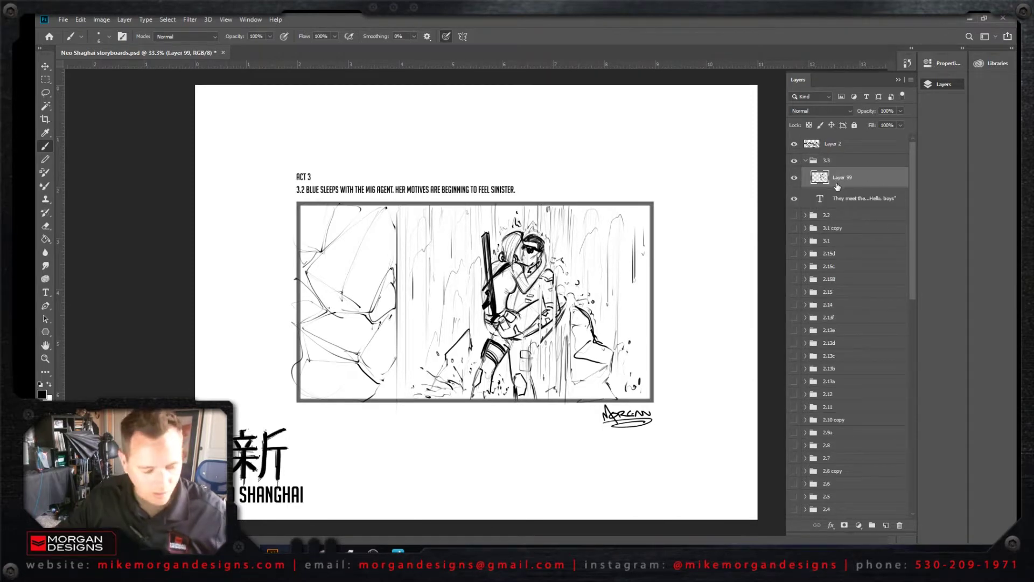
key(Delete)
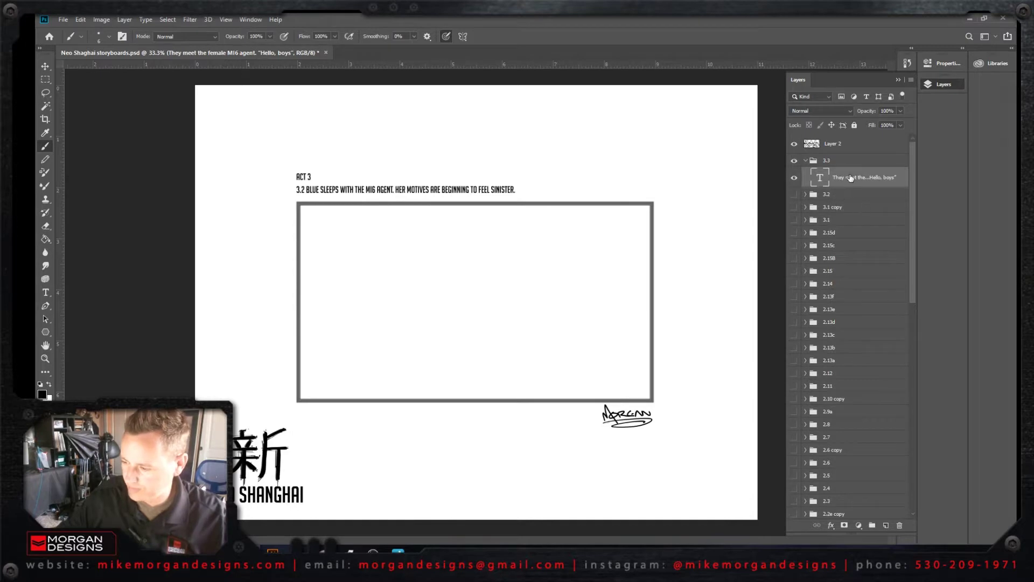
Step: Renumber the caption to 3.3 and replace its description with the pasted text about the team being ambushed in the middle of the night
click(45, 292)
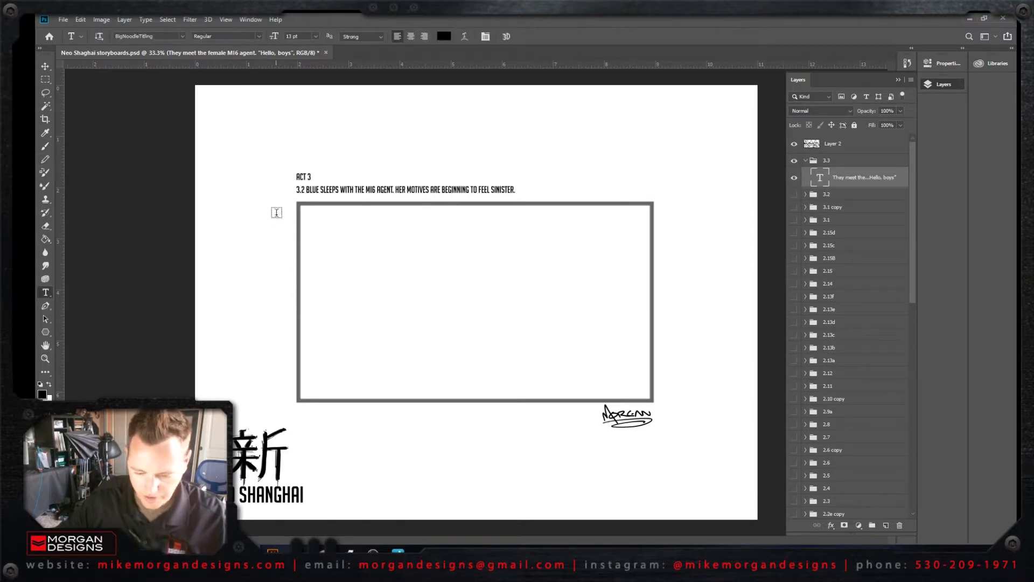
drag(300, 190, 305, 190)
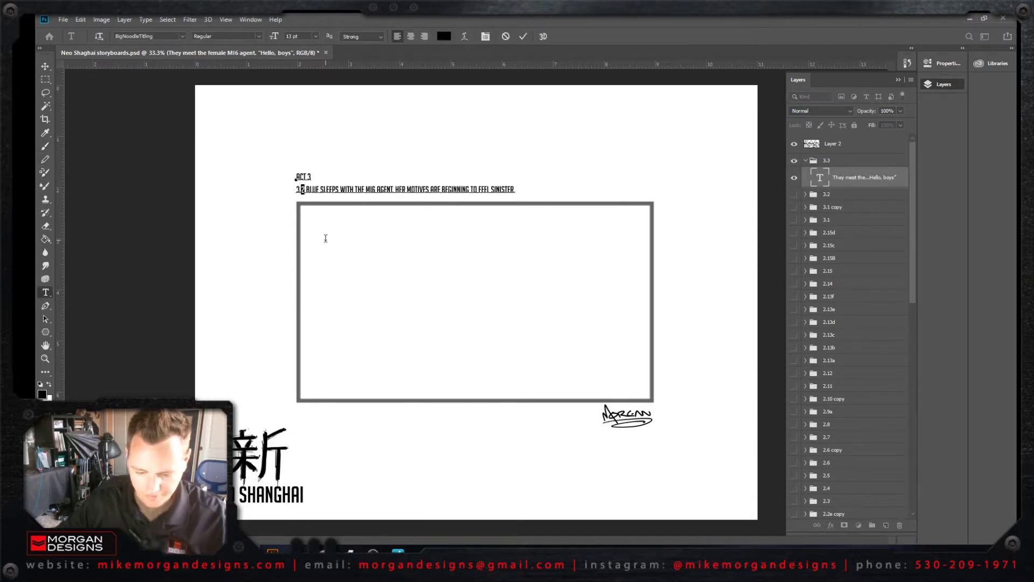
text(3)
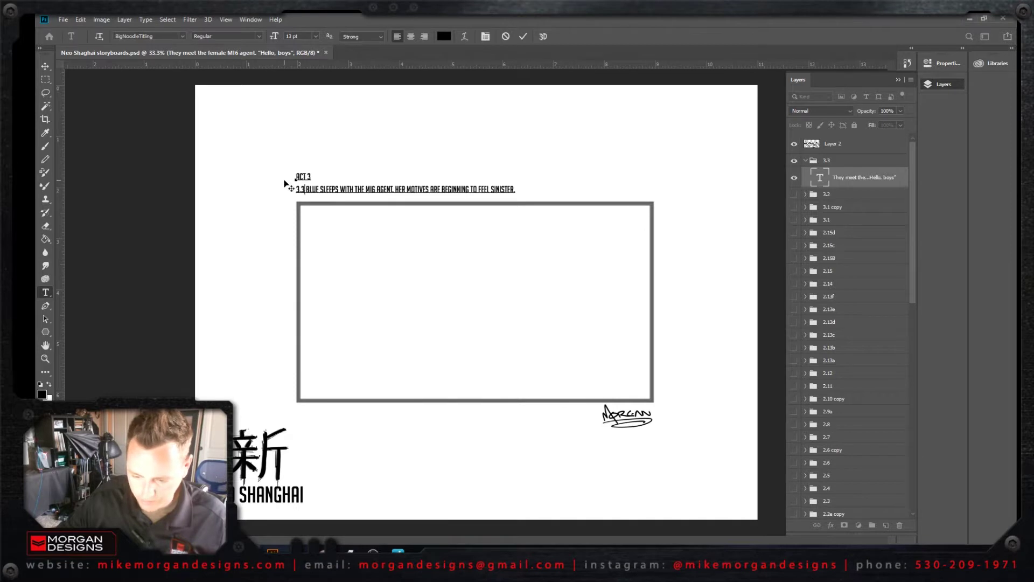
drag(307, 186, 554, 199)
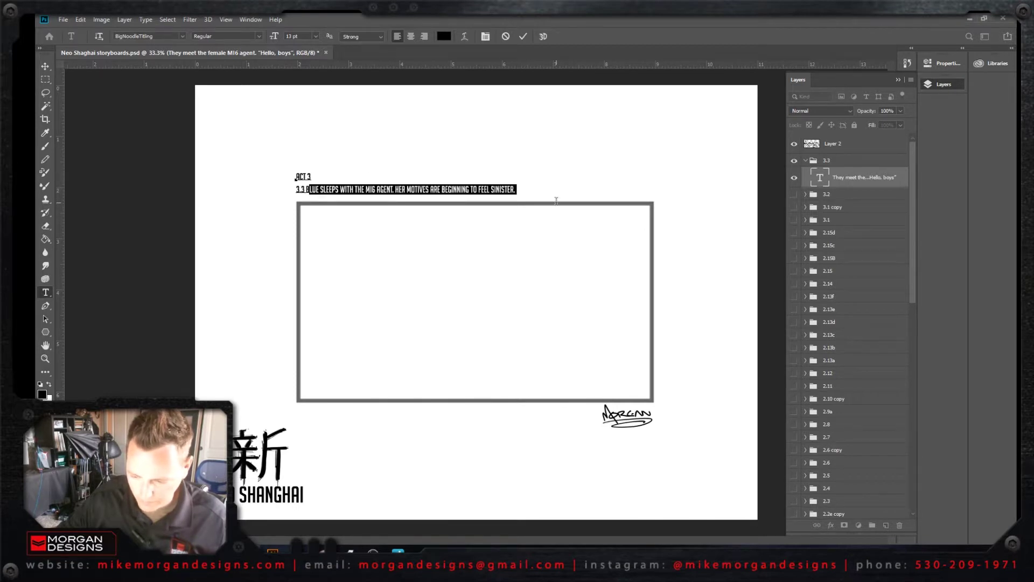
key(BackSpace)
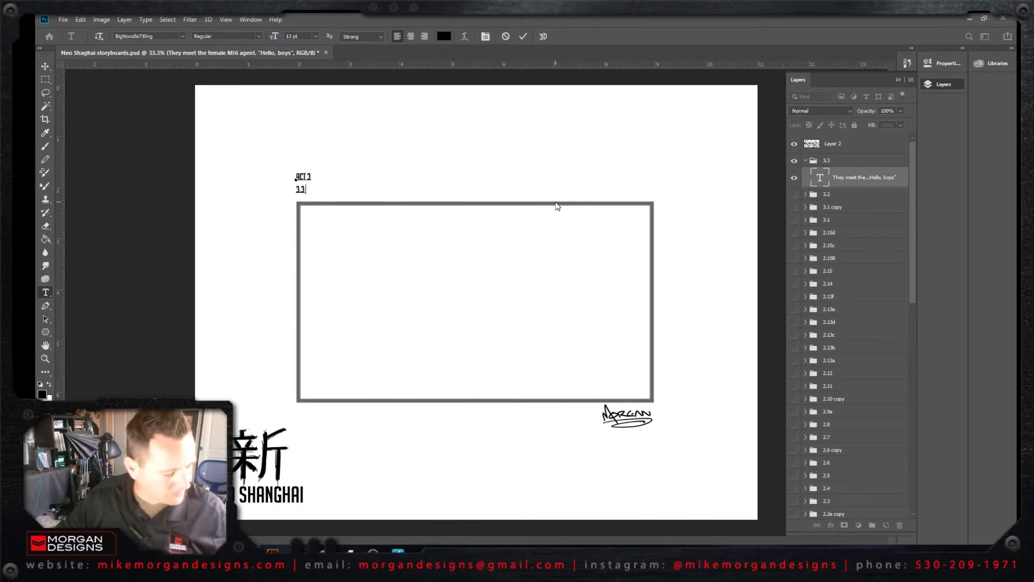
key(ctrl+v)
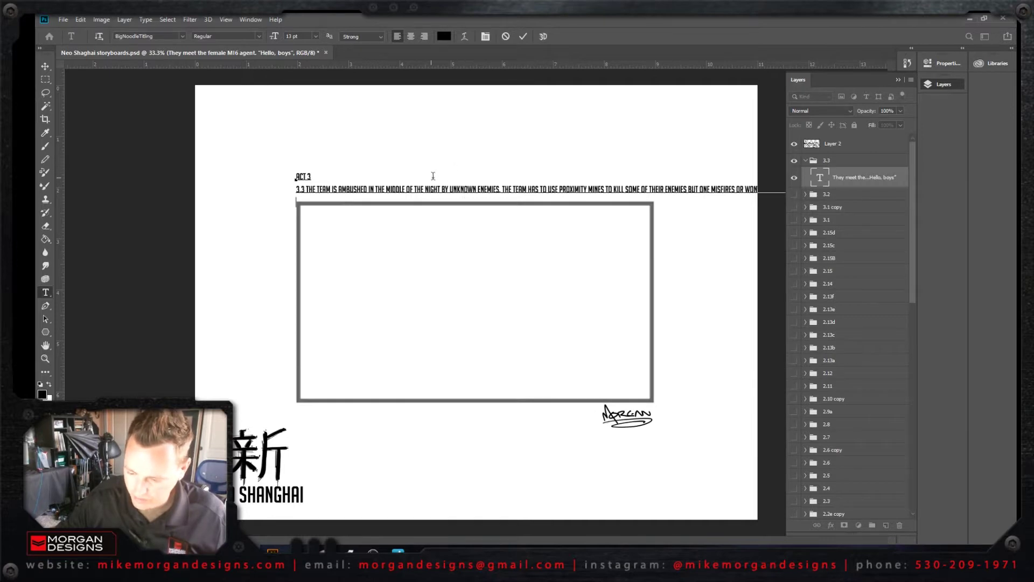
Step: Break the caption onto a new line after "unknown enemies." and move the text block up clear of the frame border
click(503, 189)
key(Return)
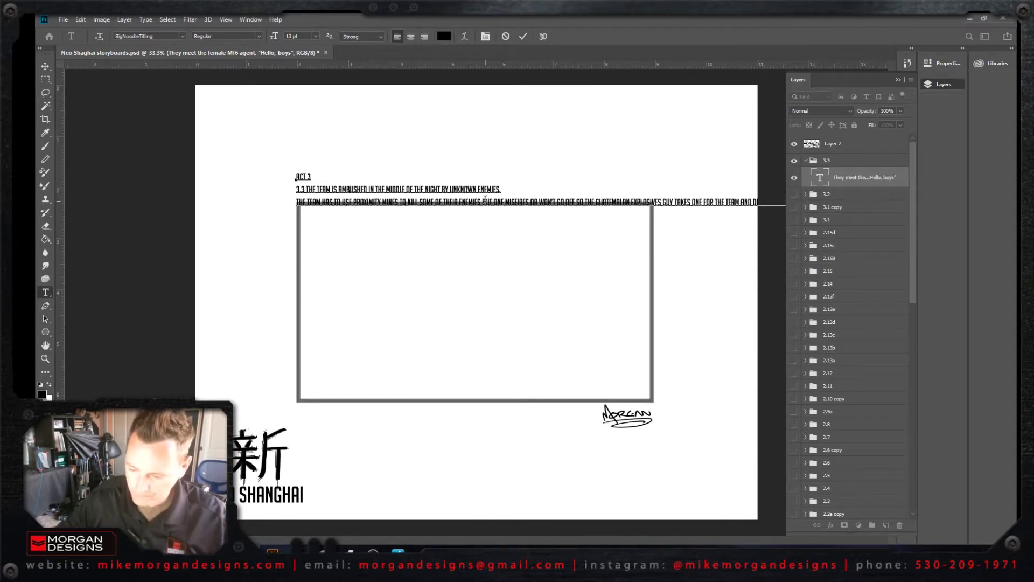
click(45, 66)
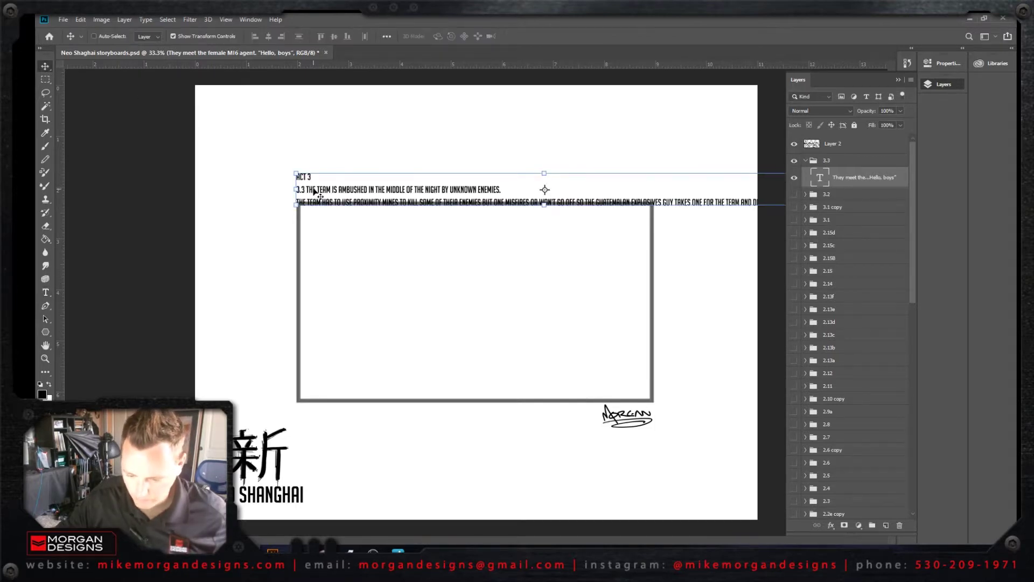
drag(316, 193, 314, 167)
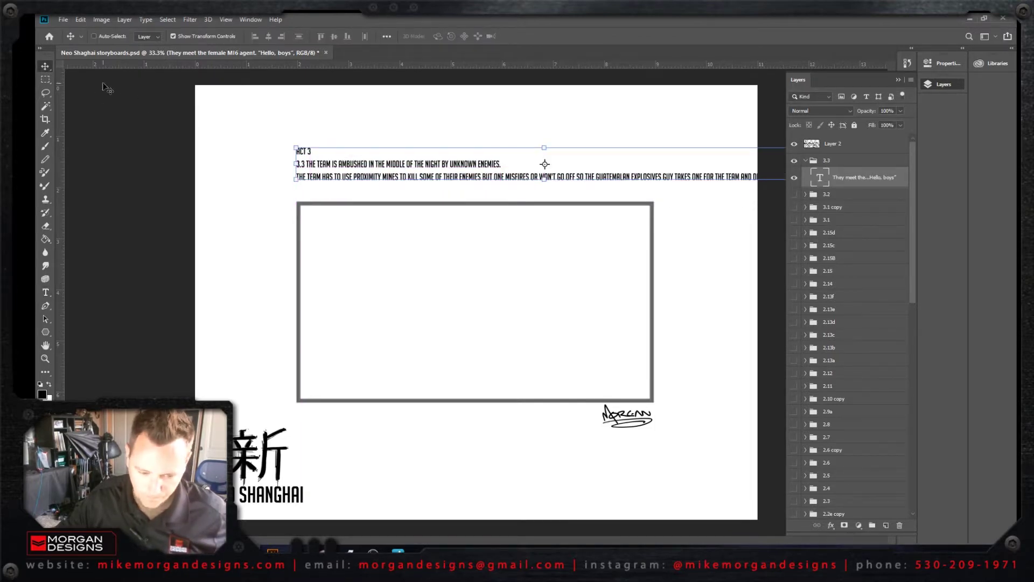
Step: Break the overlong third caption line after "Guatemalan explosives guy" and hide the transform controls
click(45, 292)
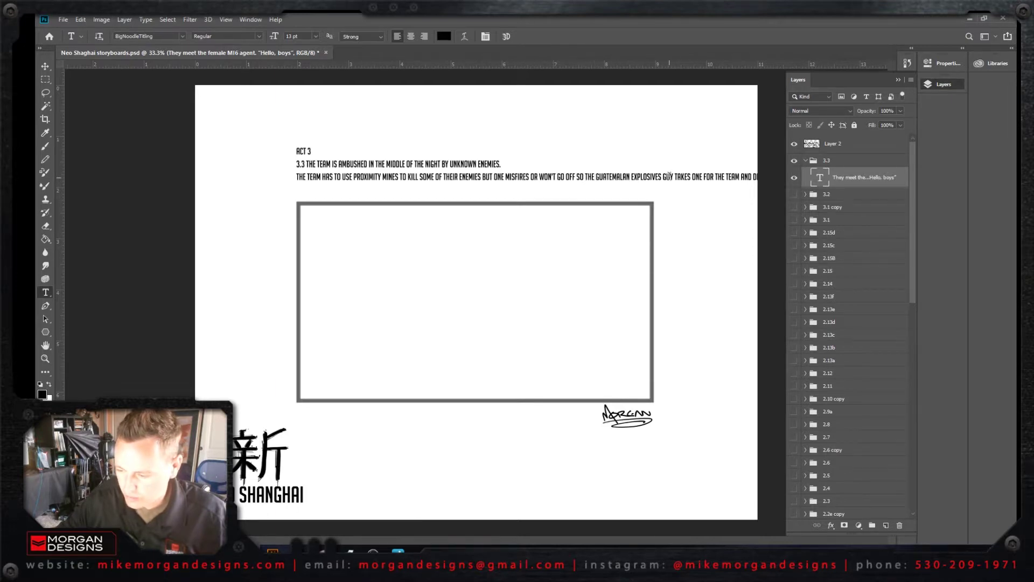
click(674, 175)
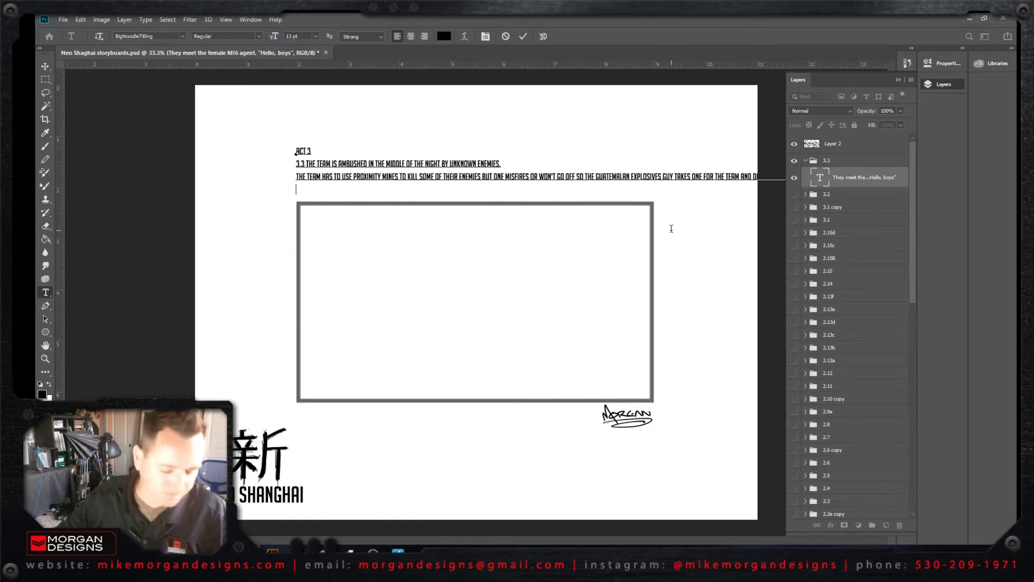
key(Return)
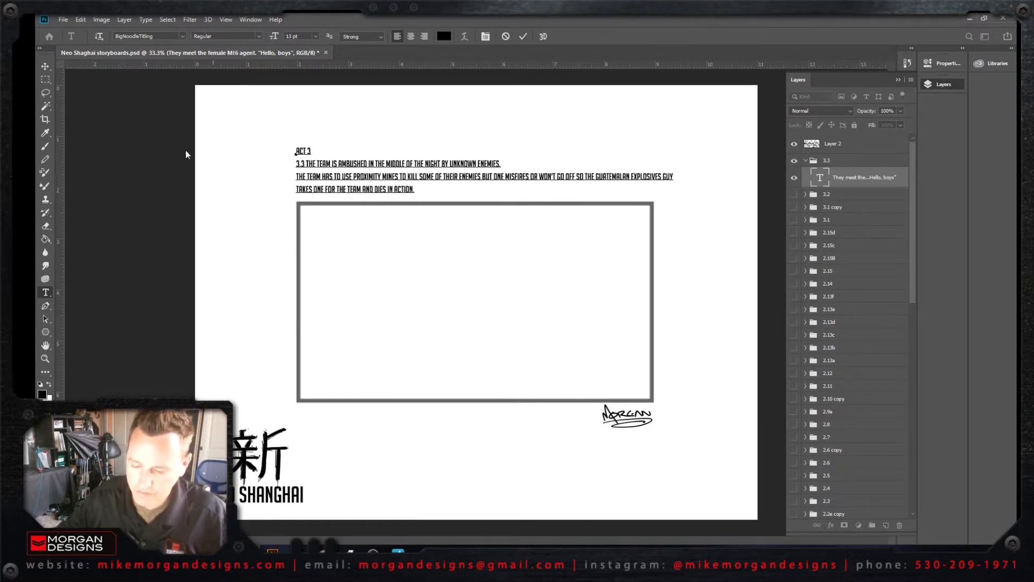
click(46, 68)
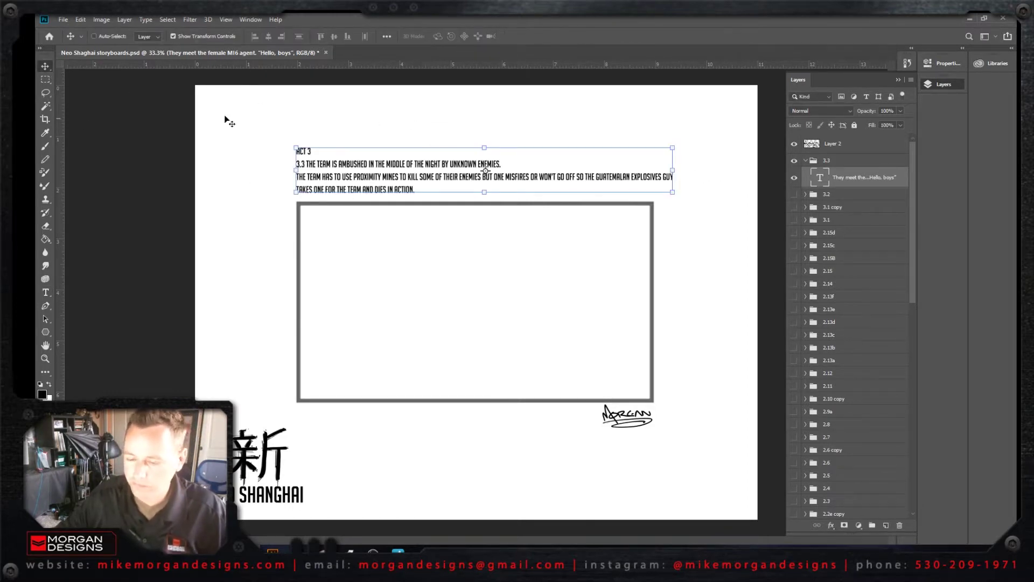
click(212, 37)
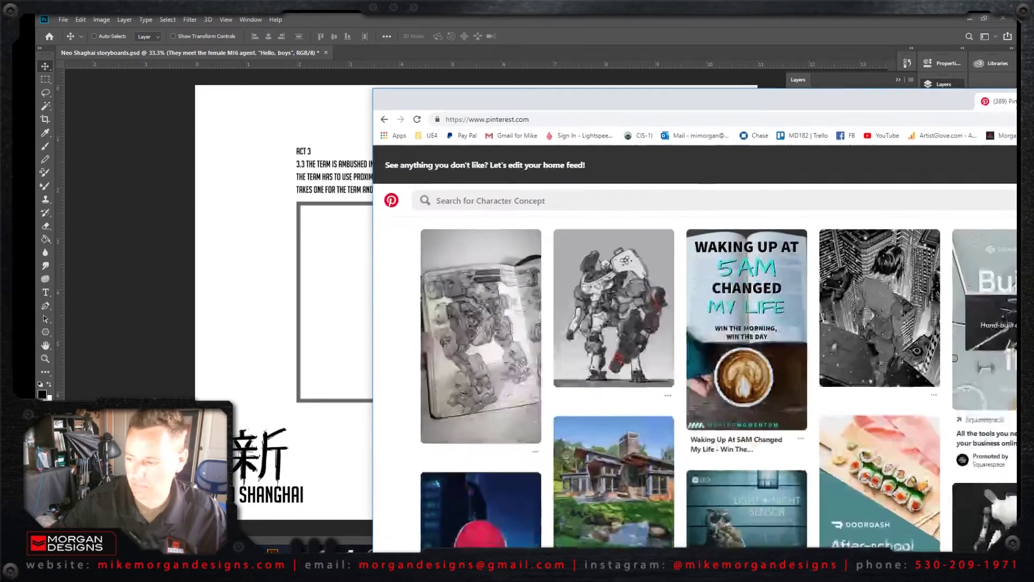
Step: Bring the Pinterest browser window onto this screen and size it as a smaller floating window over the Photoshop storyboard
double_click(526, 82)
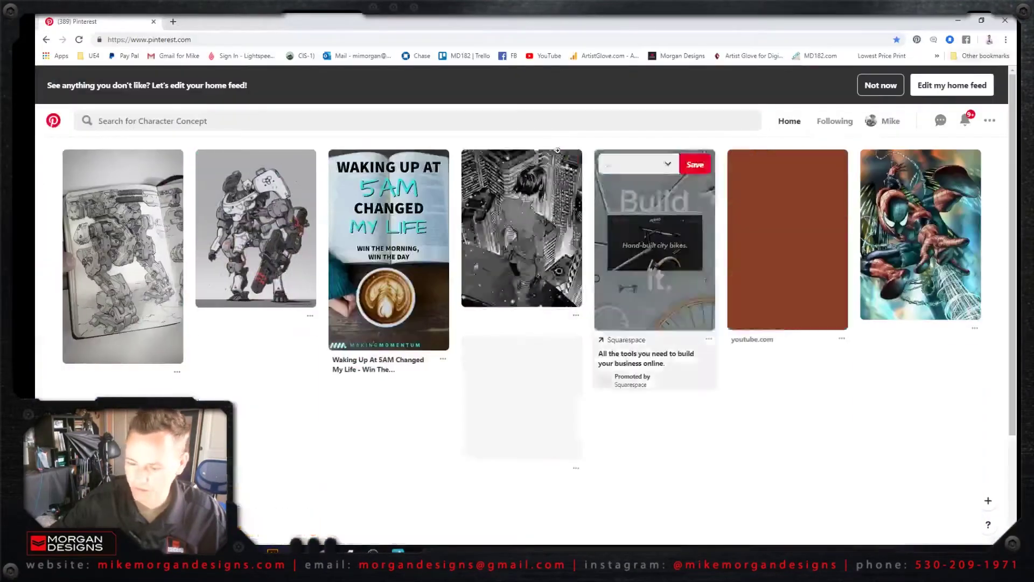
click(982, 20)
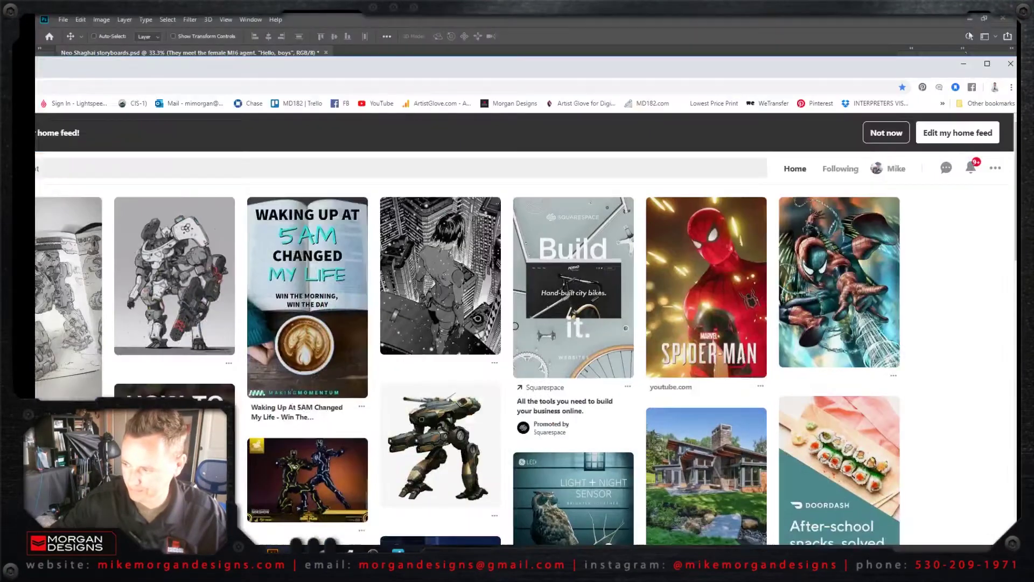
drag(36, 61, 231, 36)
drag(63, 32, 456, 262)
drag(693, 273, 355, 43)
drag(750, 419, 750, 496)
Step: Search Pinterest for "tactical clothing" using the suggested term
click(252, 141)
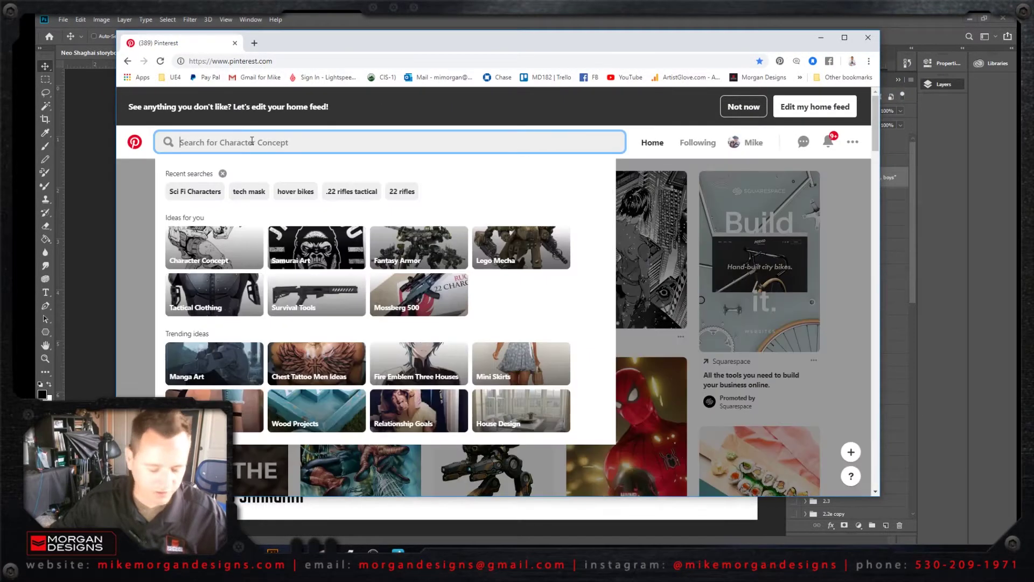
text(tactal)
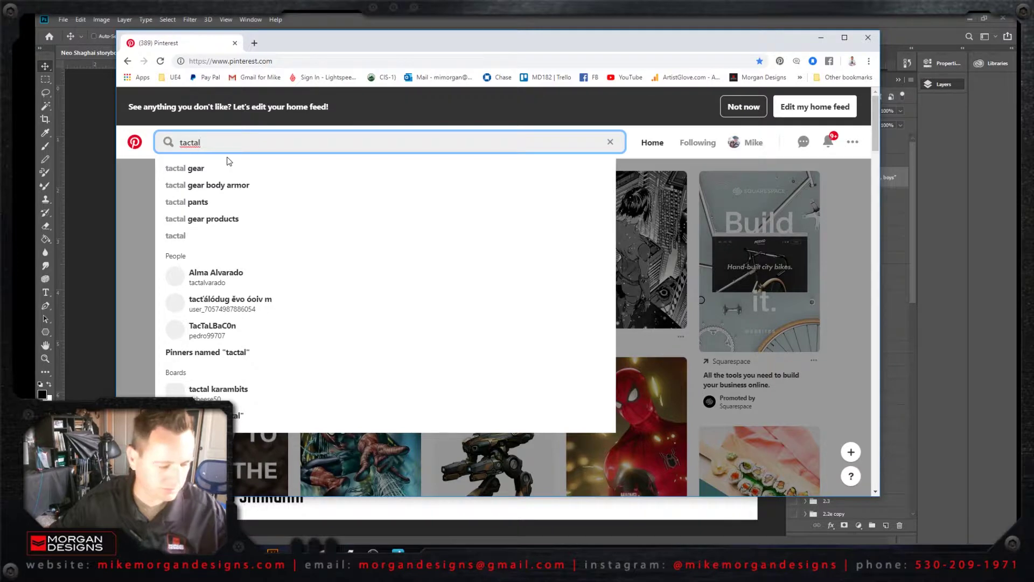
key(BackSpace)
key(BackSpace)
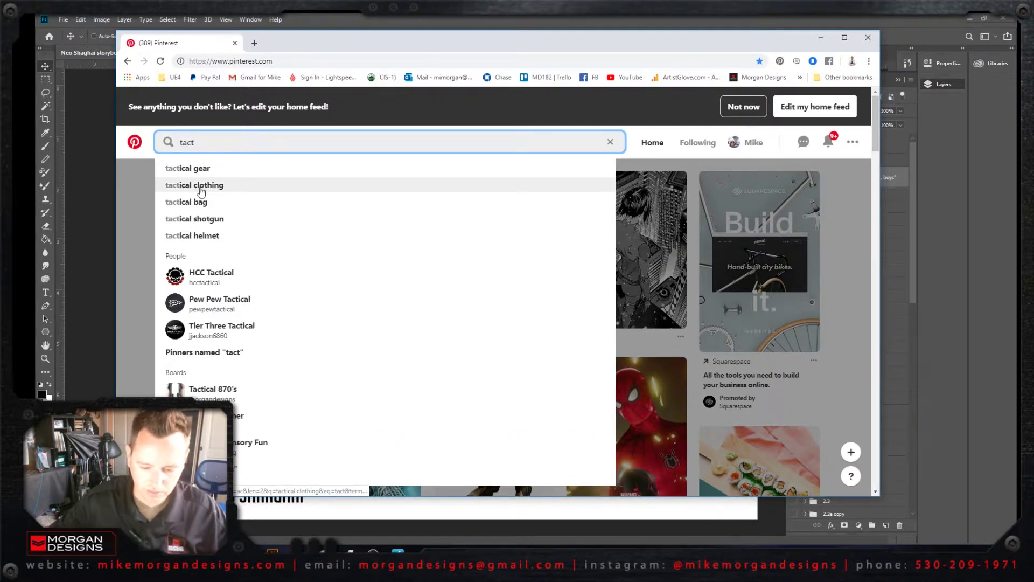
click(200, 185)
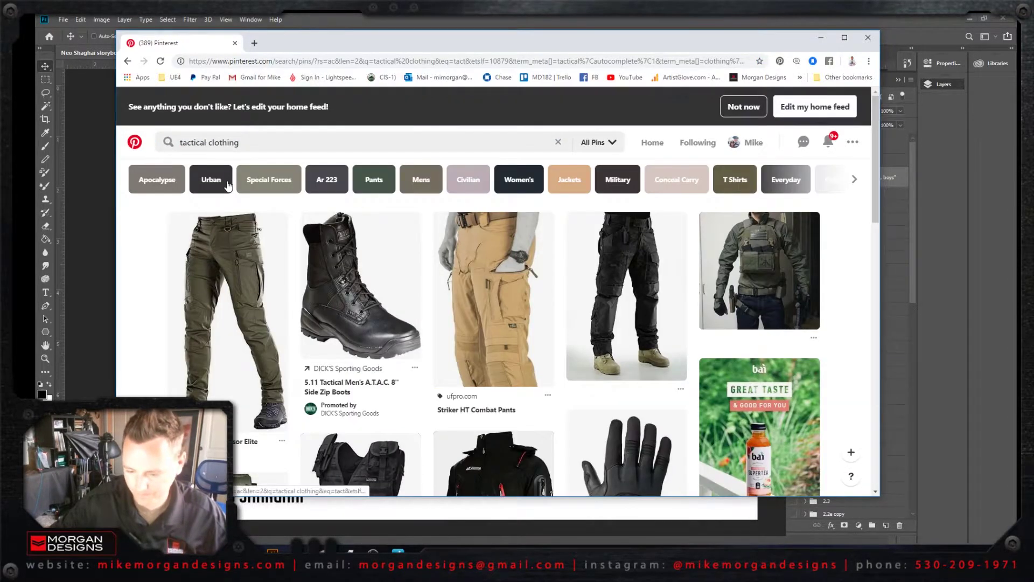
Step: Browse the tactical clothing pins and open the hooded s.archon M65 windbreaker pin to examine the jacket and similar products
scroll(394, 241, down, 3)
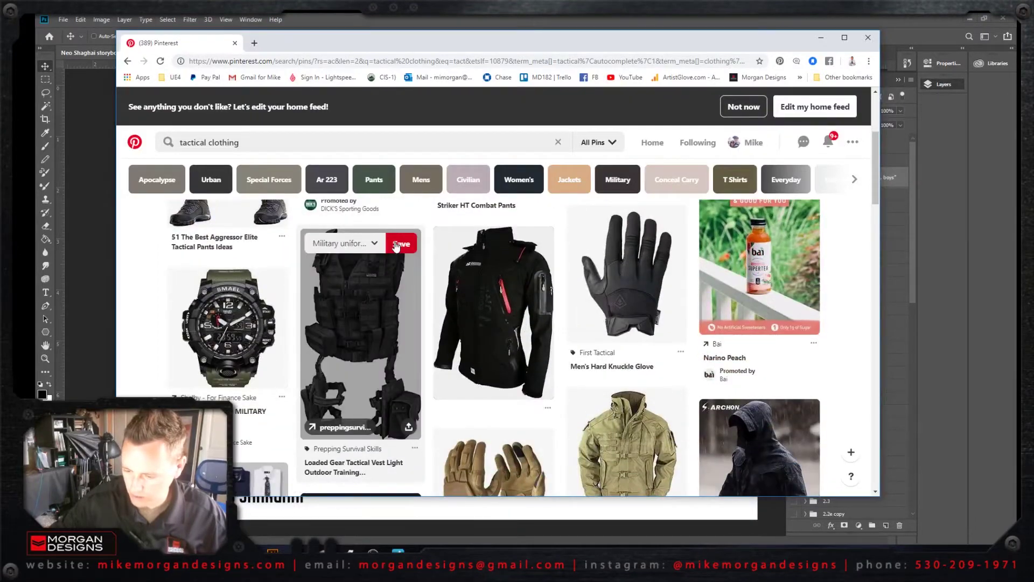
scroll(394, 241, down, 1)
scroll(485, 302, up, 1)
scroll(521, 356, down, 3)
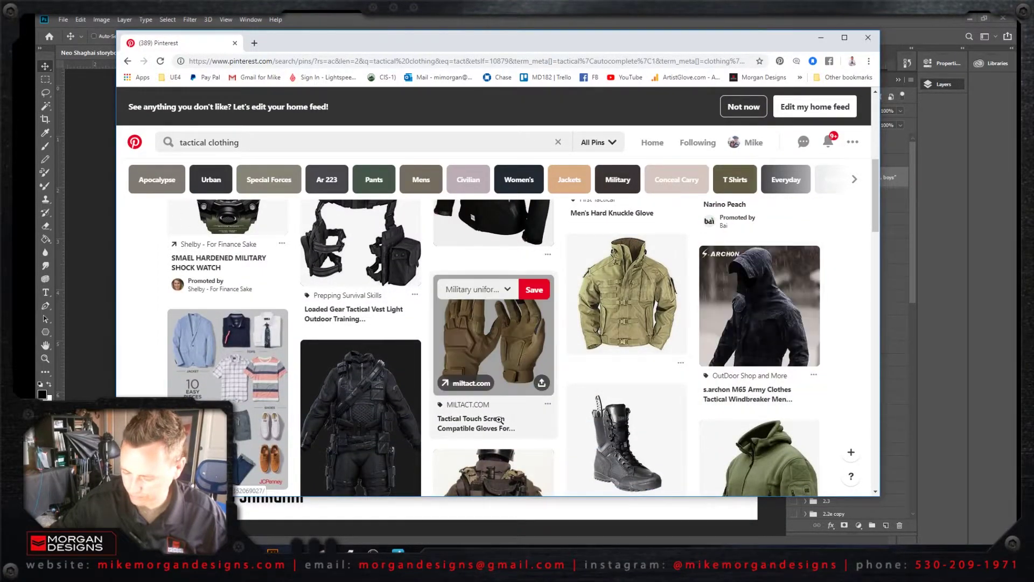
scroll(776, 324, down, 9)
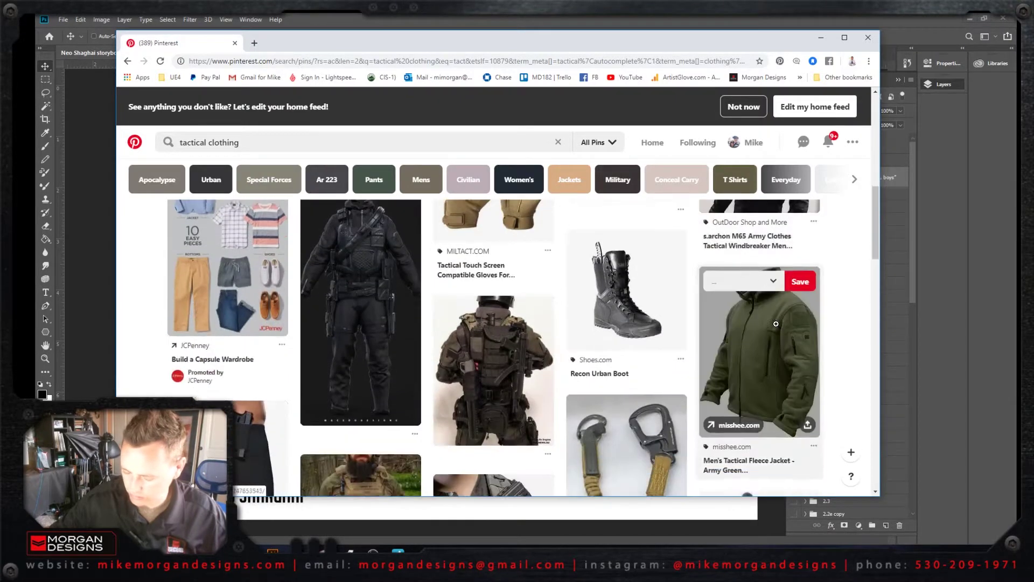
scroll(778, 318, up, 7)
scroll(777, 313, up, 3)
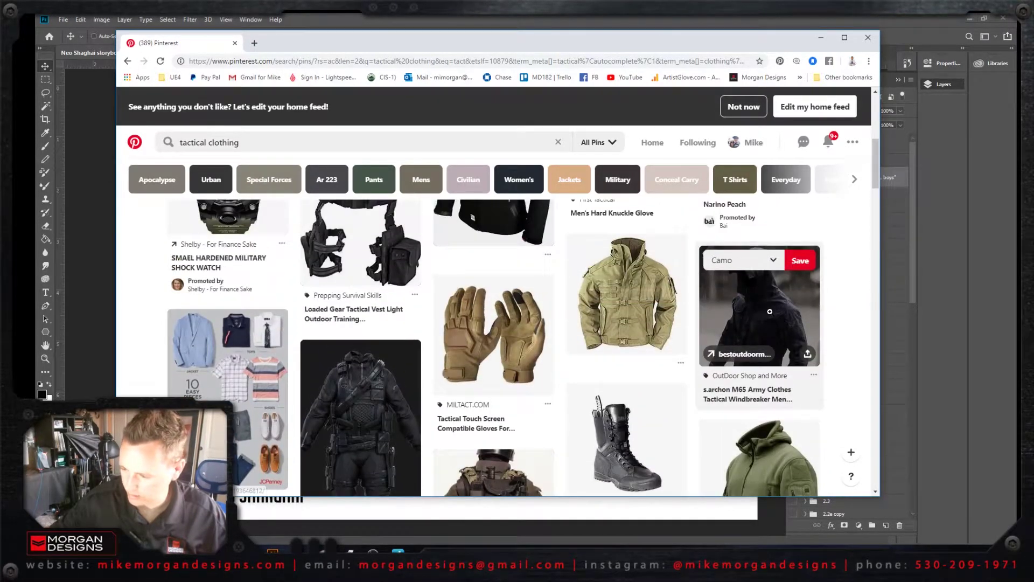
click(775, 313)
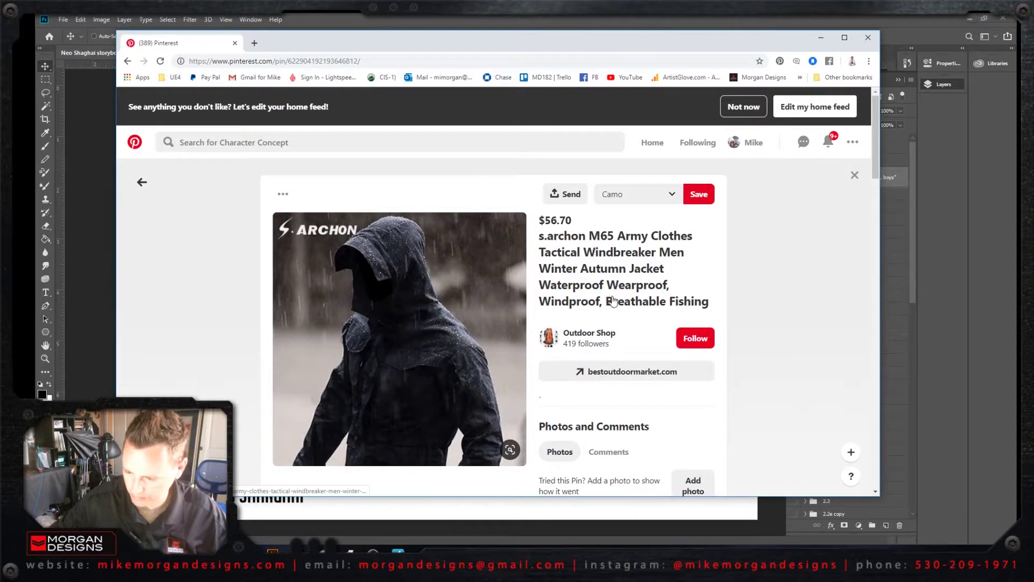
scroll(603, 329, down, 6)
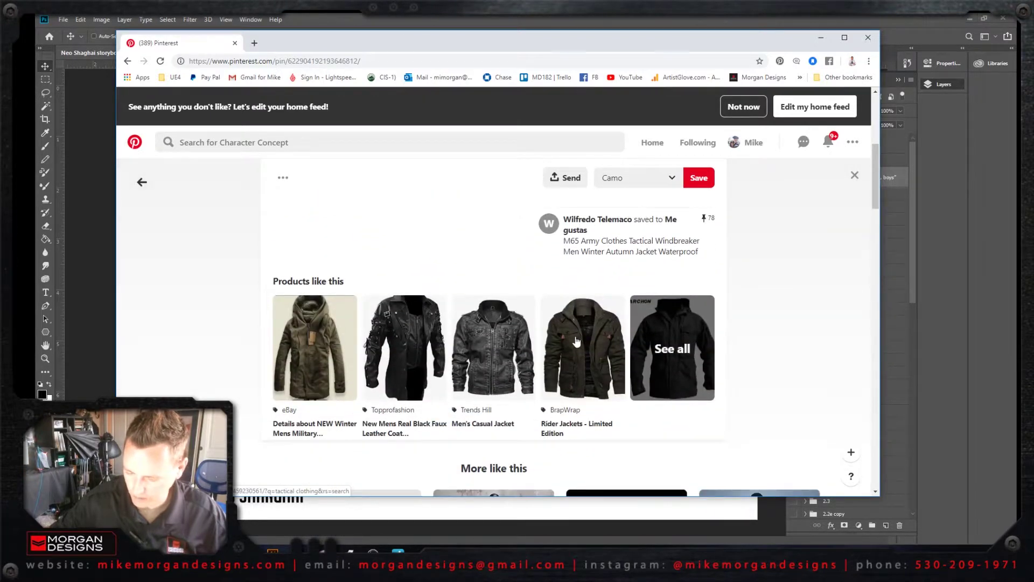
scroll(525, 340, up, 6)
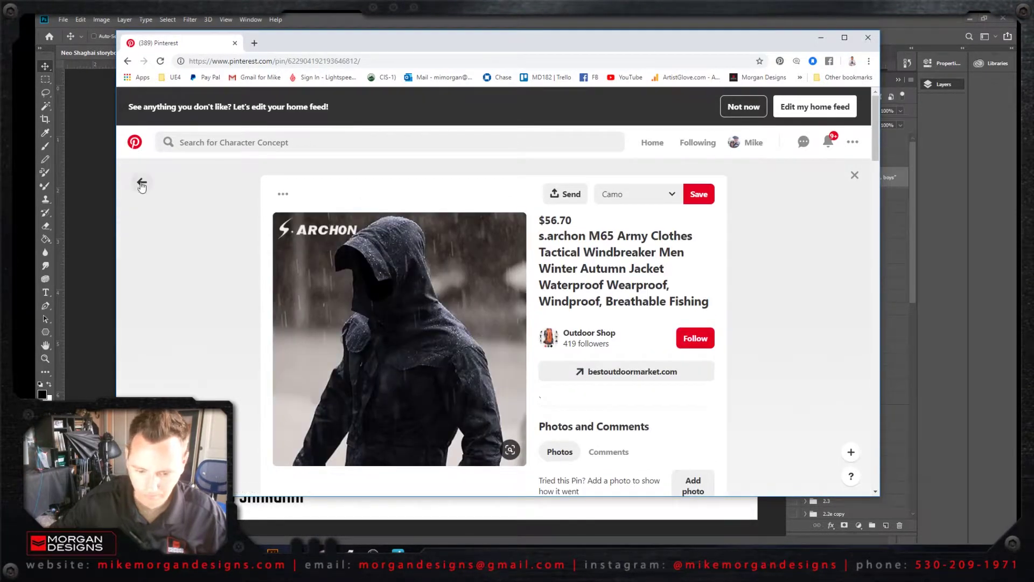
Step: Return to the tactical clothing results and refine the search to "tactical clothing cyber"
click(143, 183)
scroll(676, 316, down, 4)
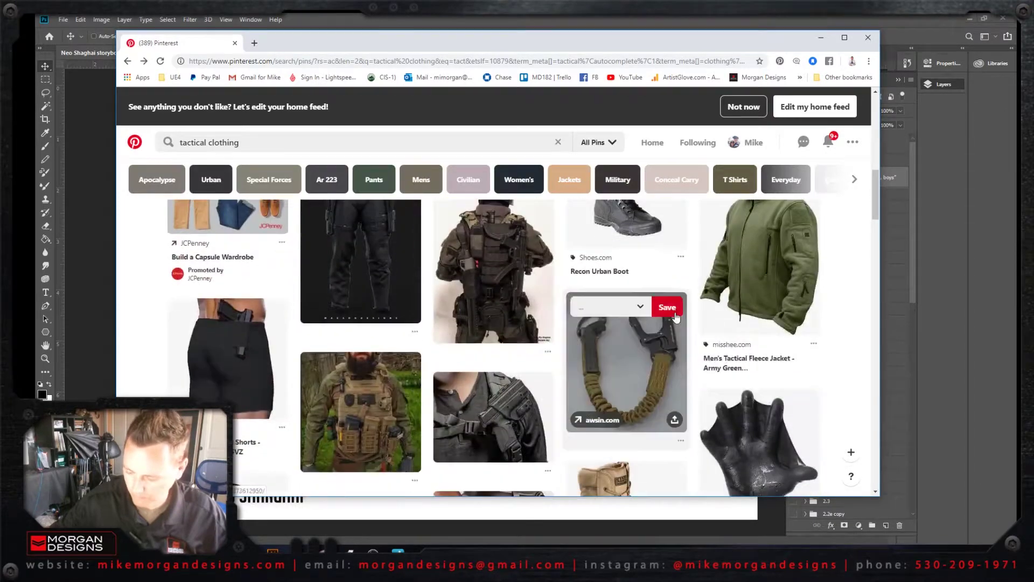
scroll(677, 317, up, 2)
scroll(677, 317, up, 4)
click(294, 148)
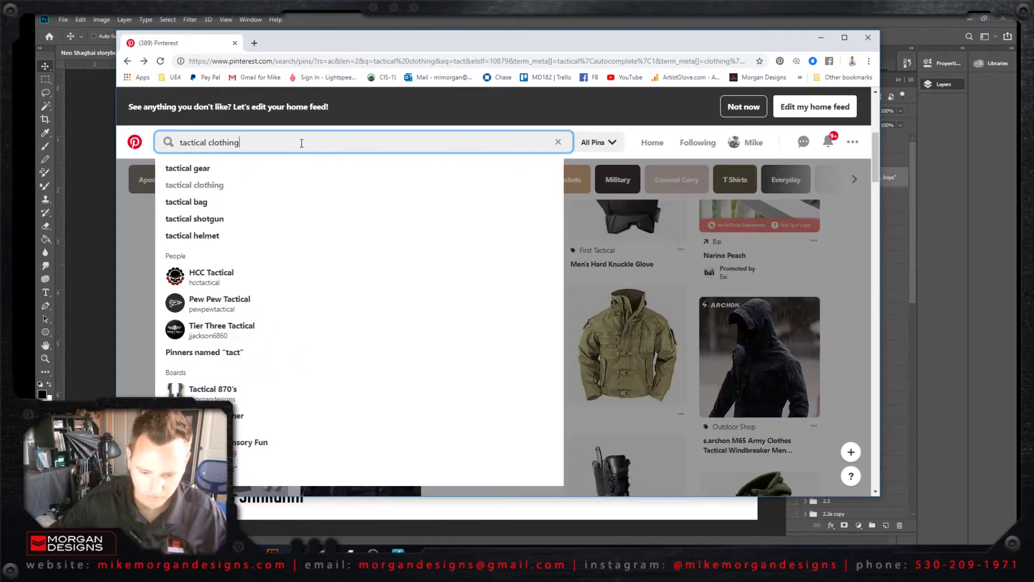
text(cyber)
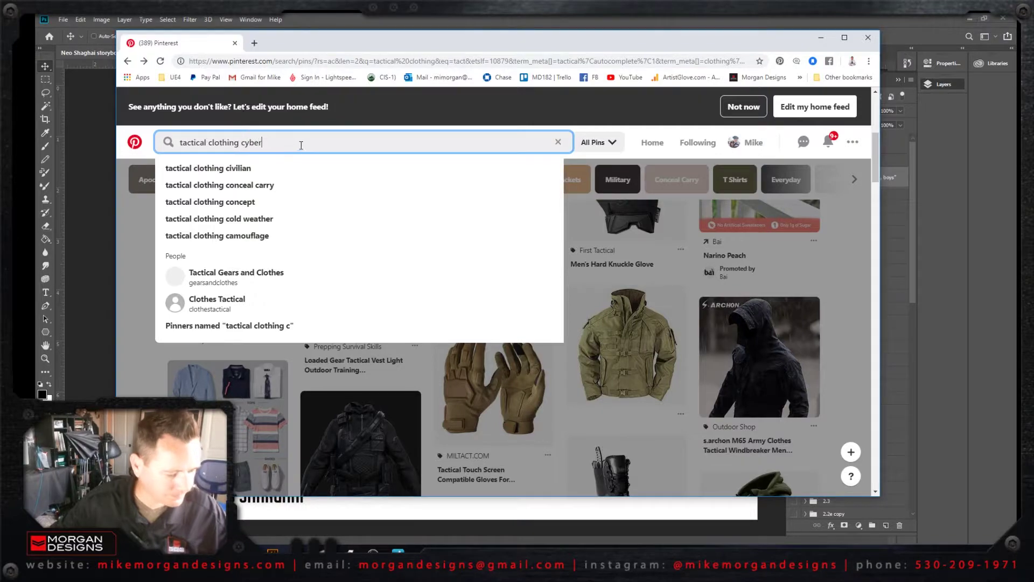
key(Return)
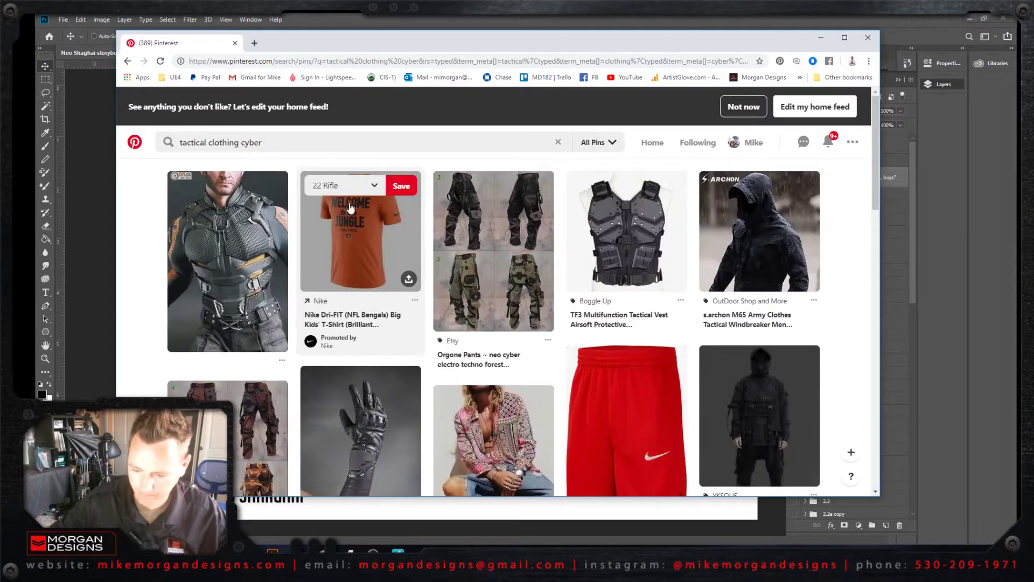
Step: Look through the cyber clothing pins for outfit references and open the B.o.m.b.x.56 leather jacket pin
scroll(420, 313, down, 4)
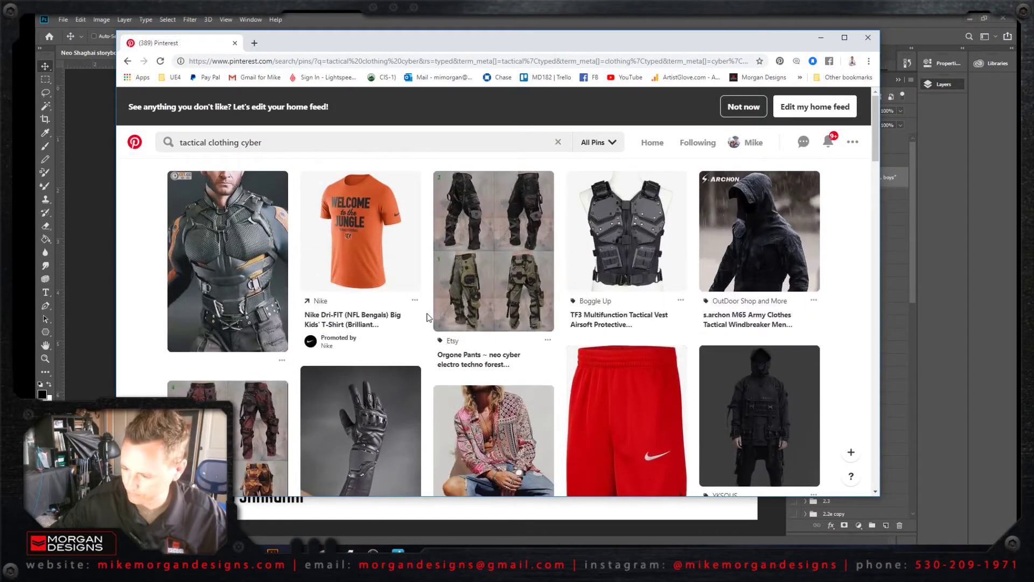
scroll(429, 317, down, 2)
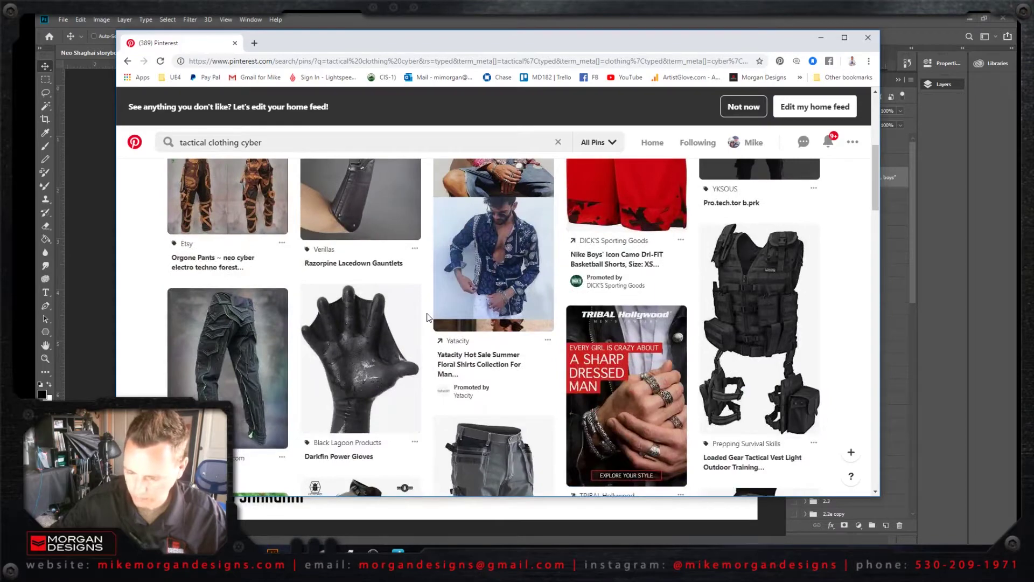
scroll(427, 317, down, 14)
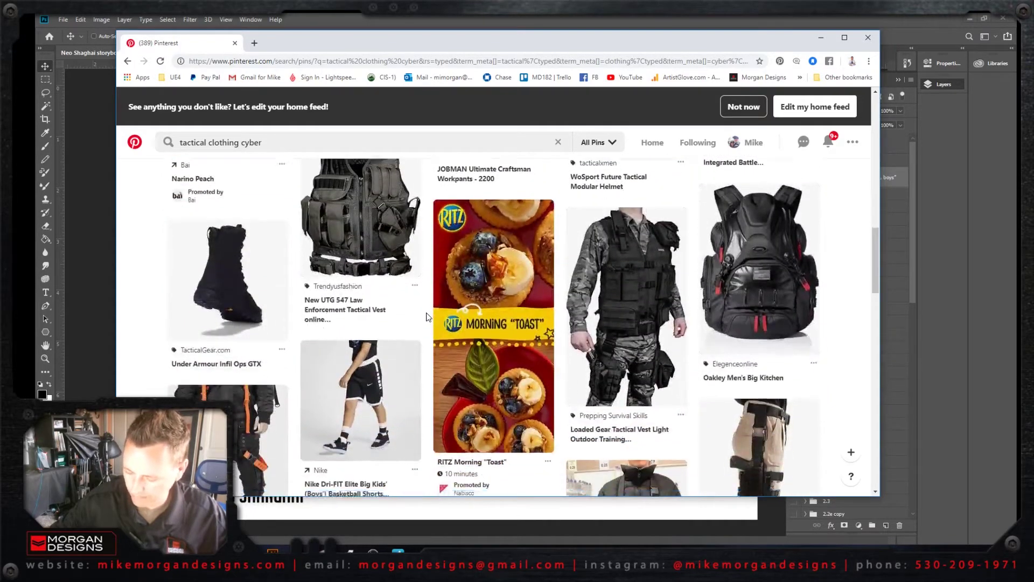
scroll(426, 317, down, 3)
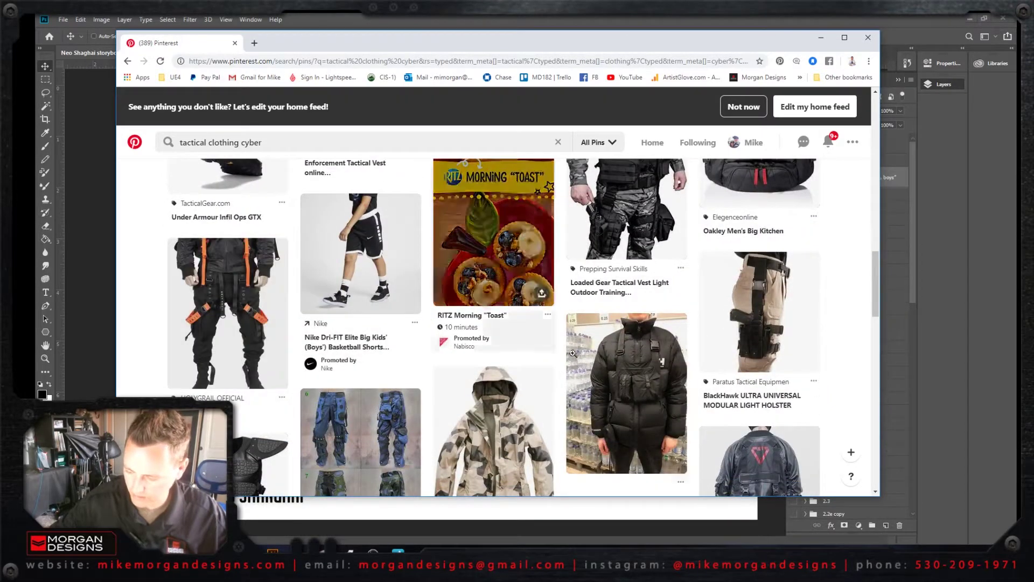
scroll(654, 373, down, 4)
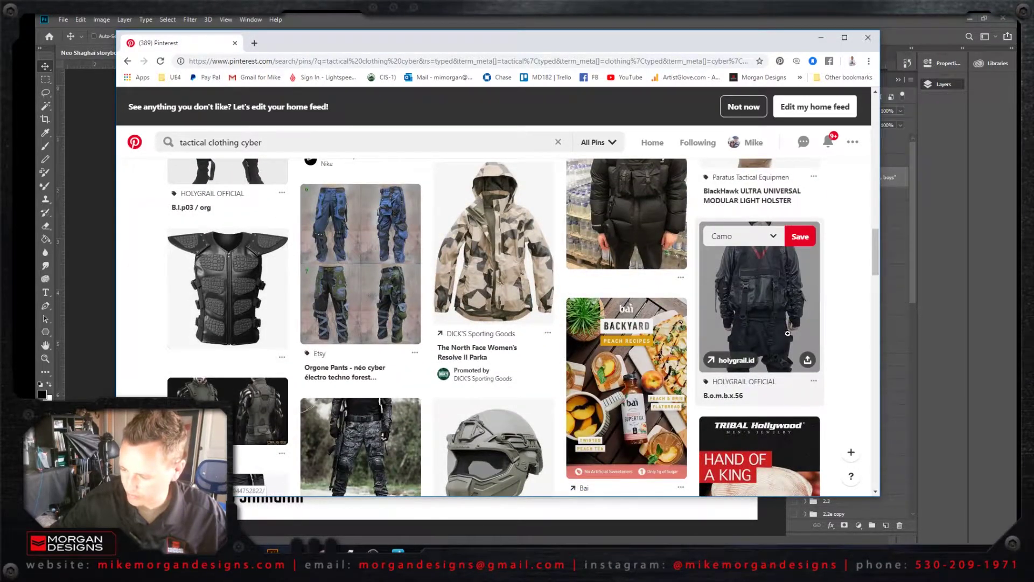
scroll(771, 318, down, 1)
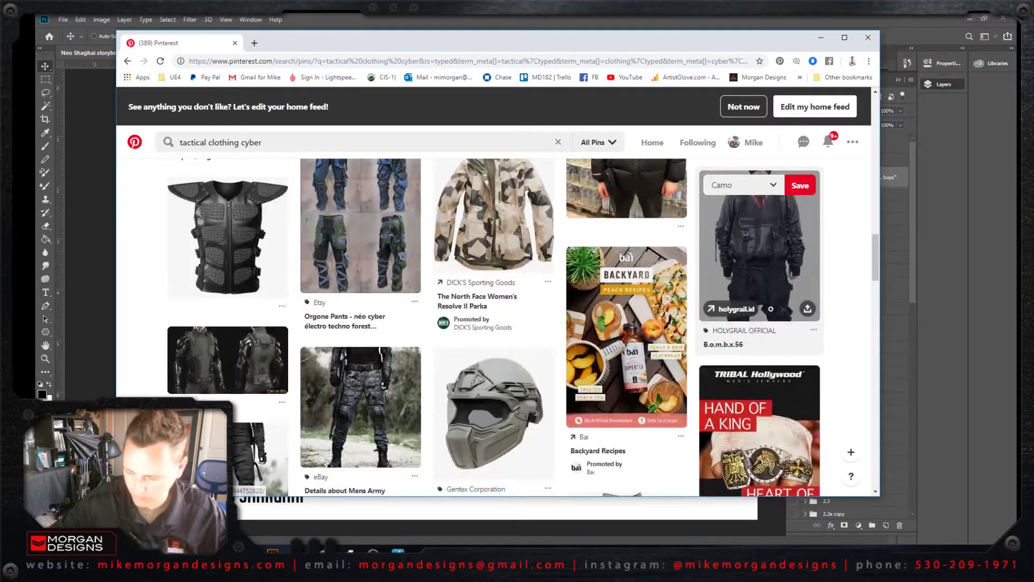
click(760, 272)
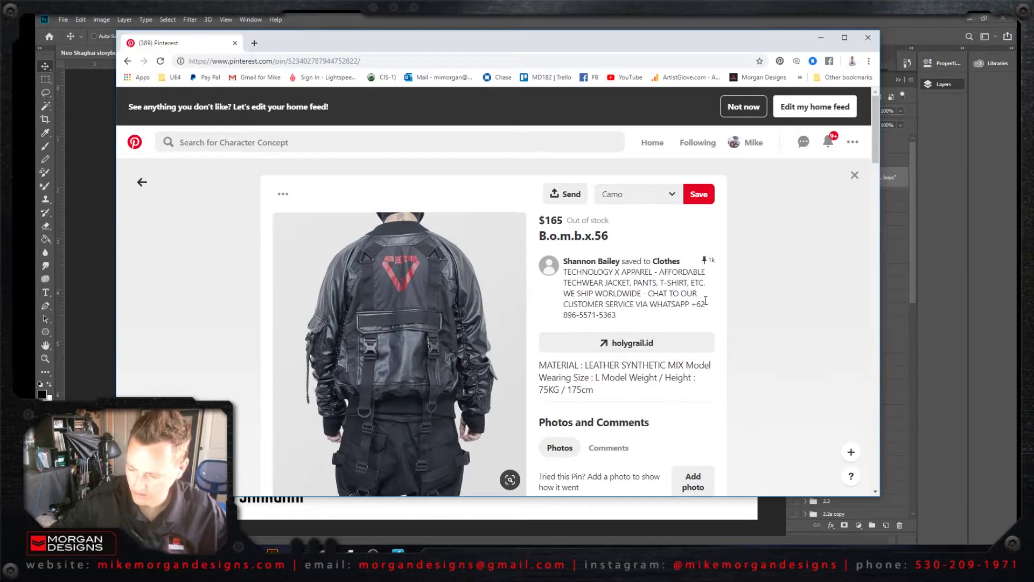
Step: Search Pinterest for "tech wear"
click(280, 143)
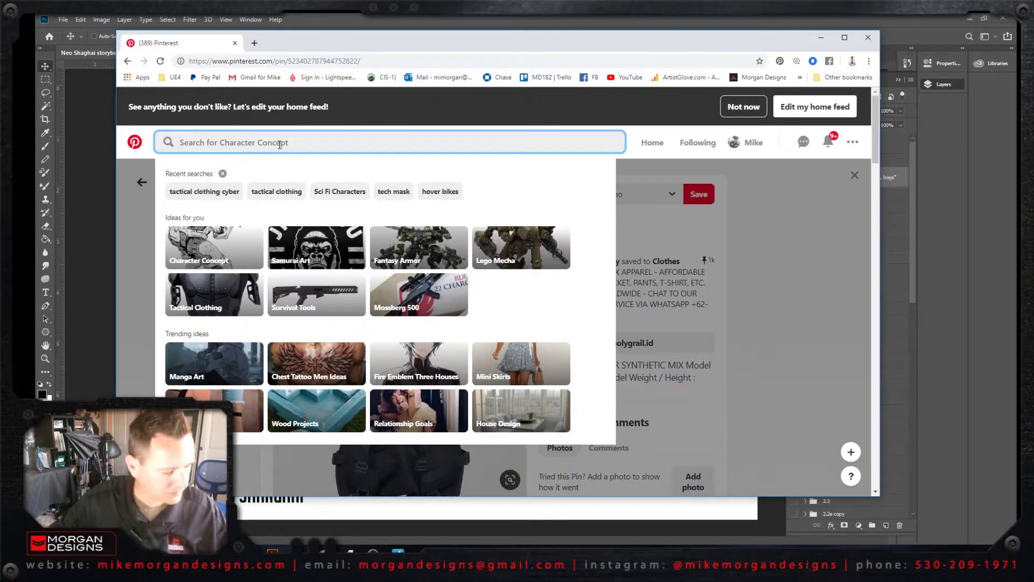
text(tech )
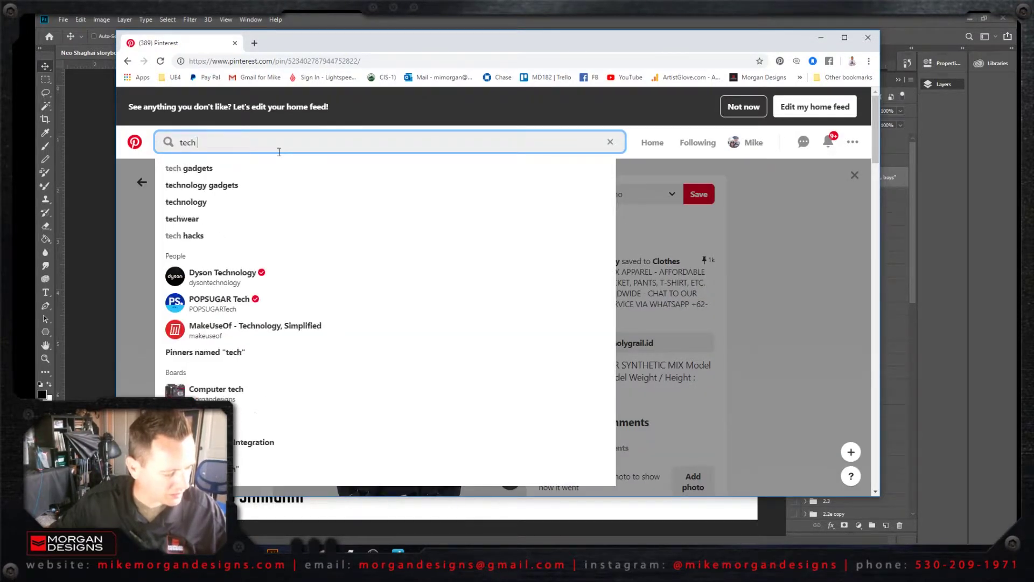
text(wear)
key(Return)
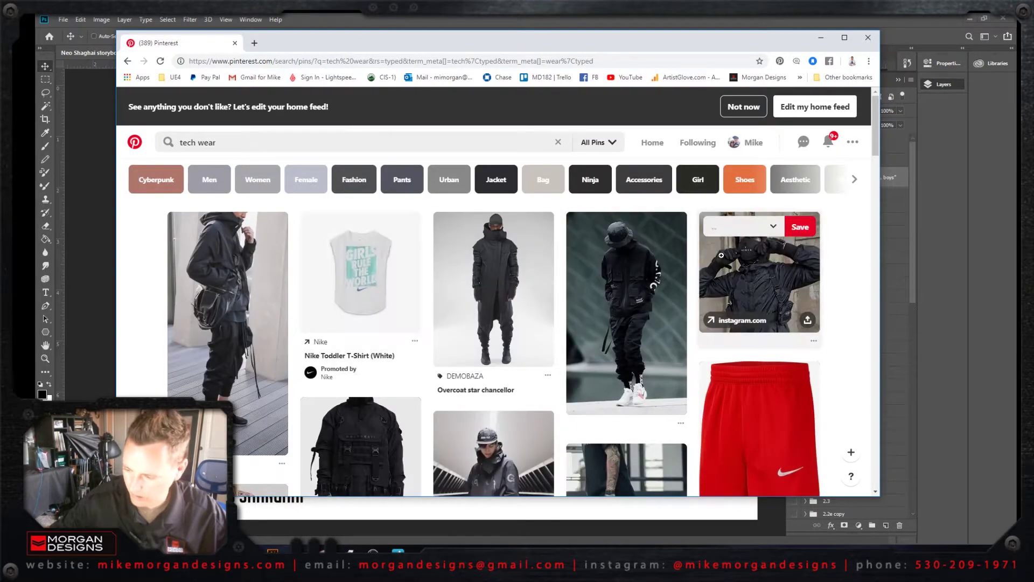
Step: Open the pin of the masked figure in a black jacket and examine the similar pins below it
scroll(862, 297, down, 3)
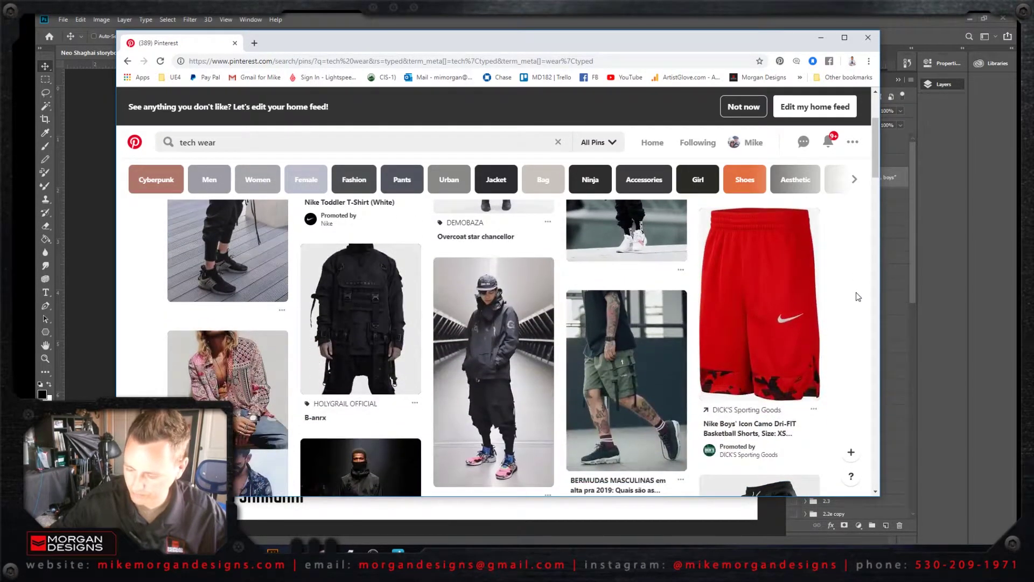
scroll(858, 296, up, 3)
click(764, 287)
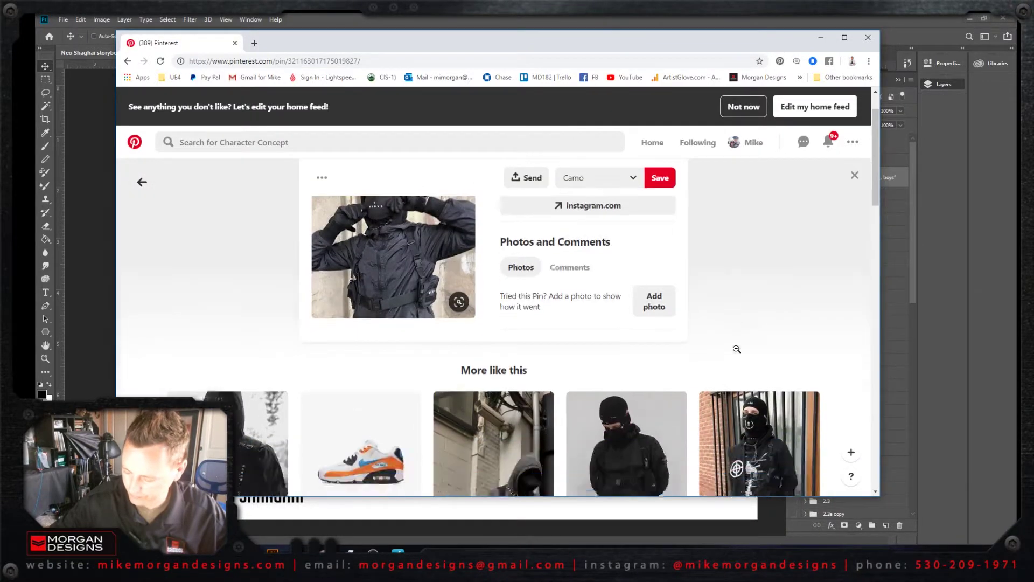
scroll(737, 349, down, 3)
scroll(847, 380, down, 1)
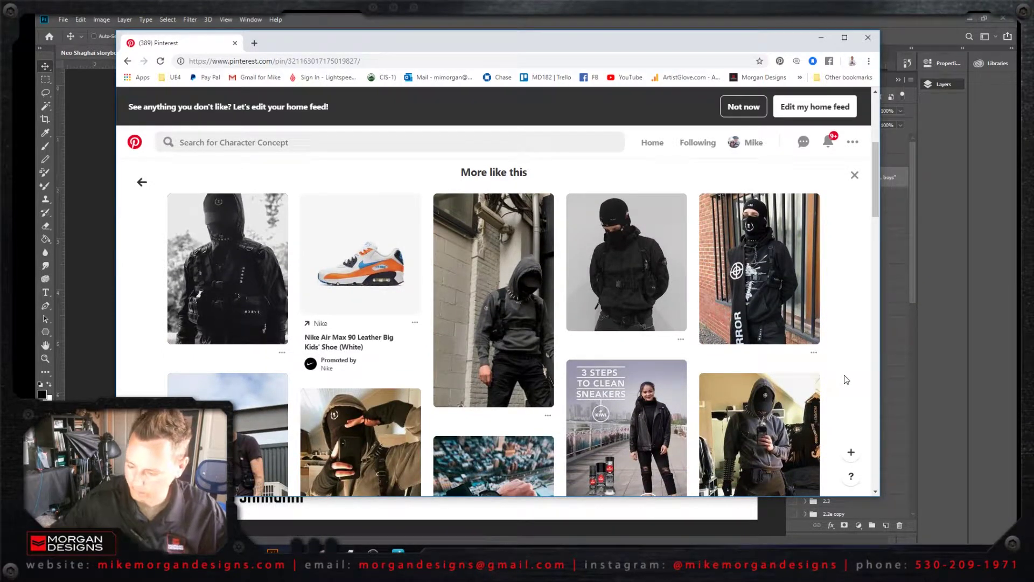
Step: Examine the similar pins of masked figures in dark tactical and techwear outfits for clothing references
scroll(846, 379, down, 1)
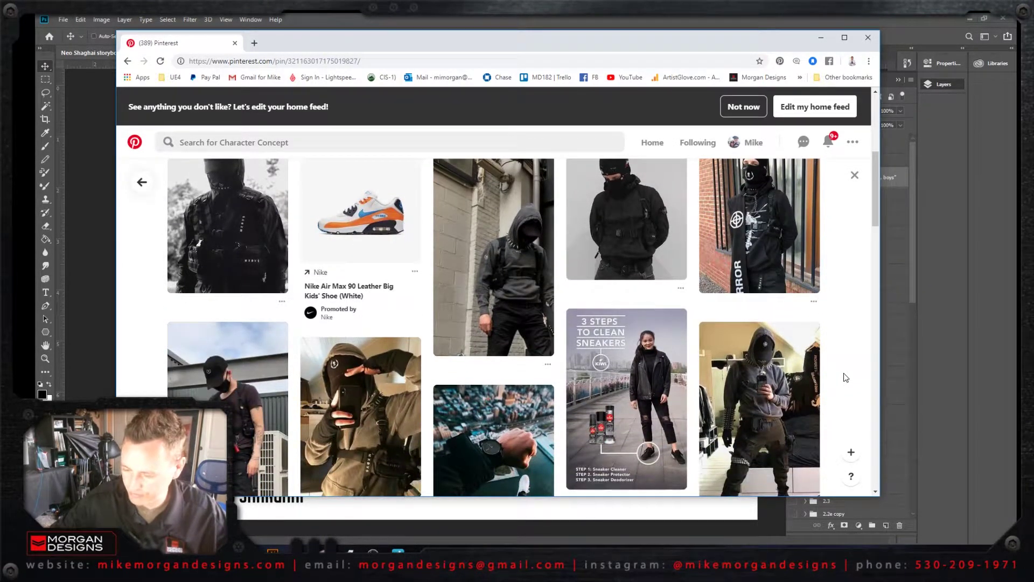
scroll(844, 375, up, 1)
scroll(844, 377, up, 1)
scroll(844, 377, down, 3)
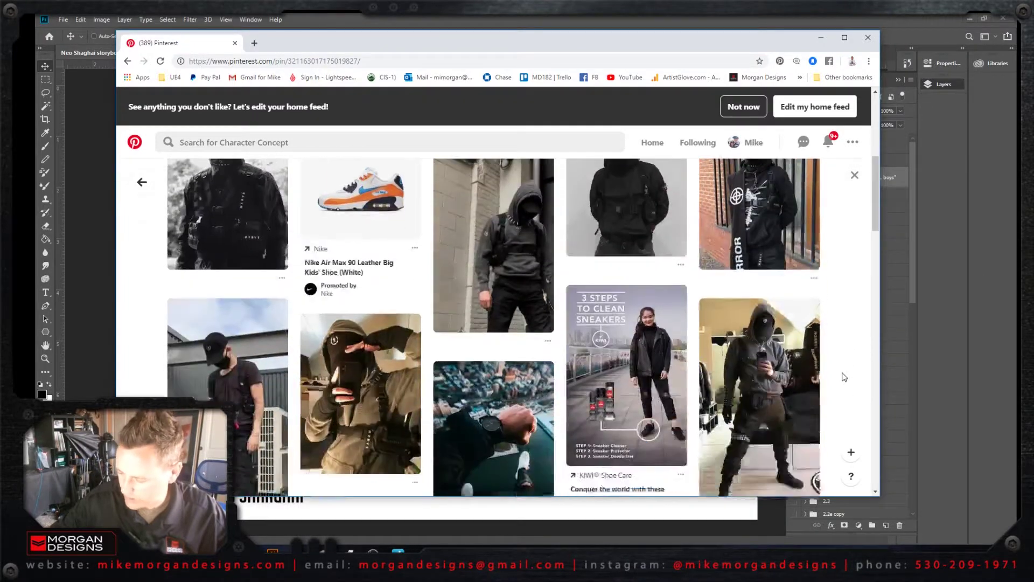
scroll(845, 377, up, 2)
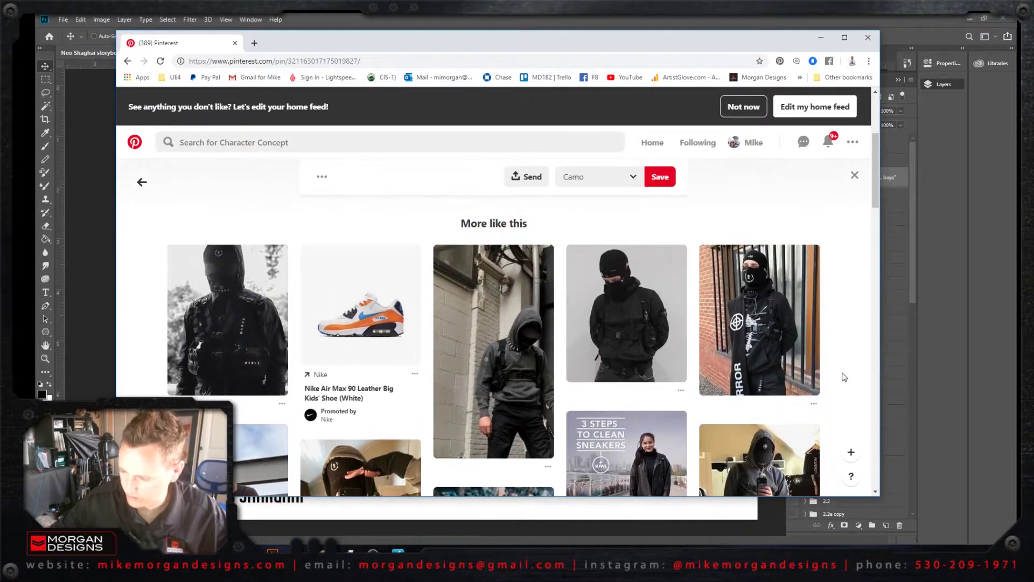
scroll(845, 377, down, 1)
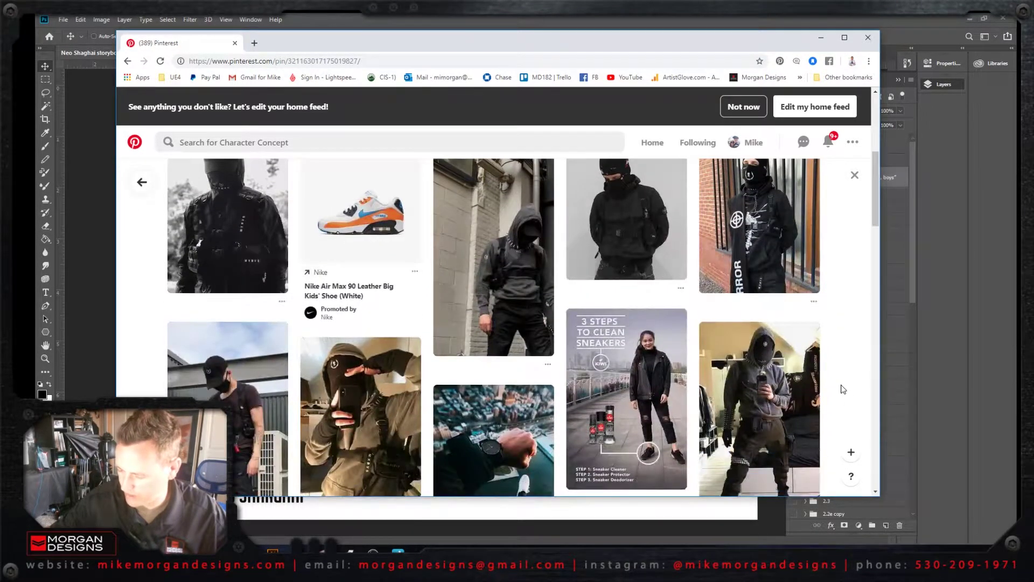
scroll(779, 422, down, 5)
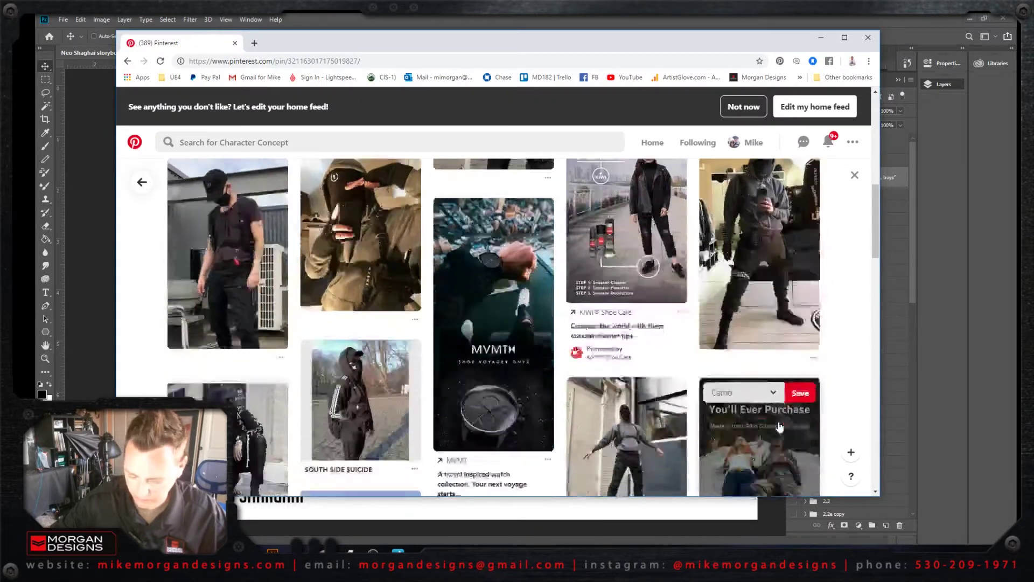
scroll(777, 419, down, 5)
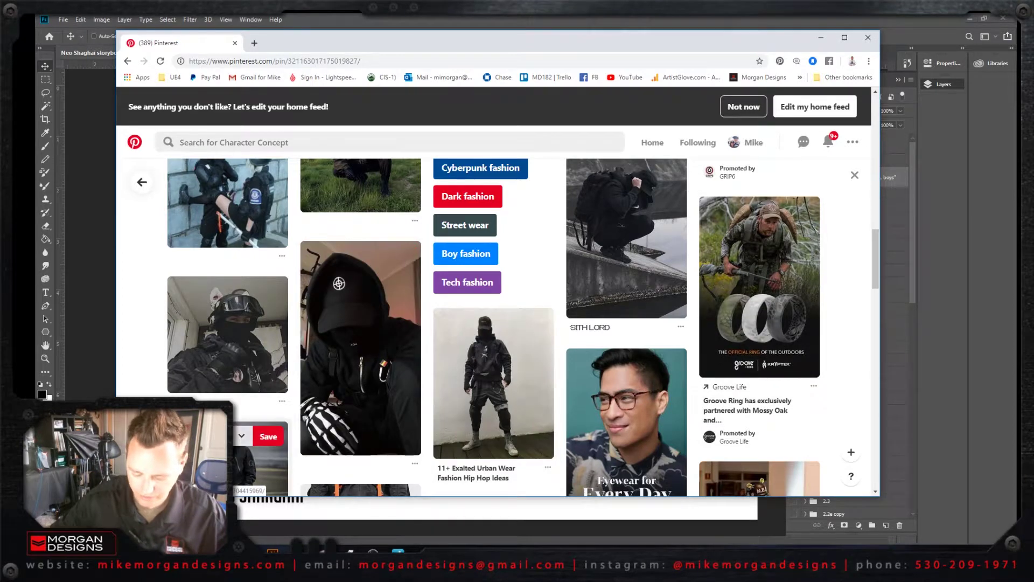
Step: Switch to Photoshop, add a new layer in group 3.3, and brush a faint horizon line across the middle of the panel
click(89, 342)
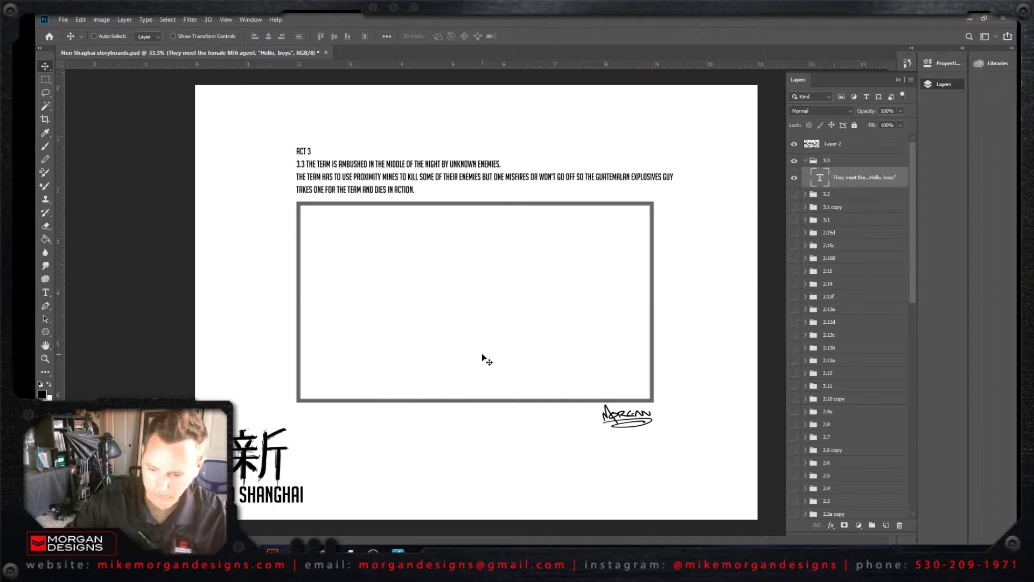
click(46, 146)
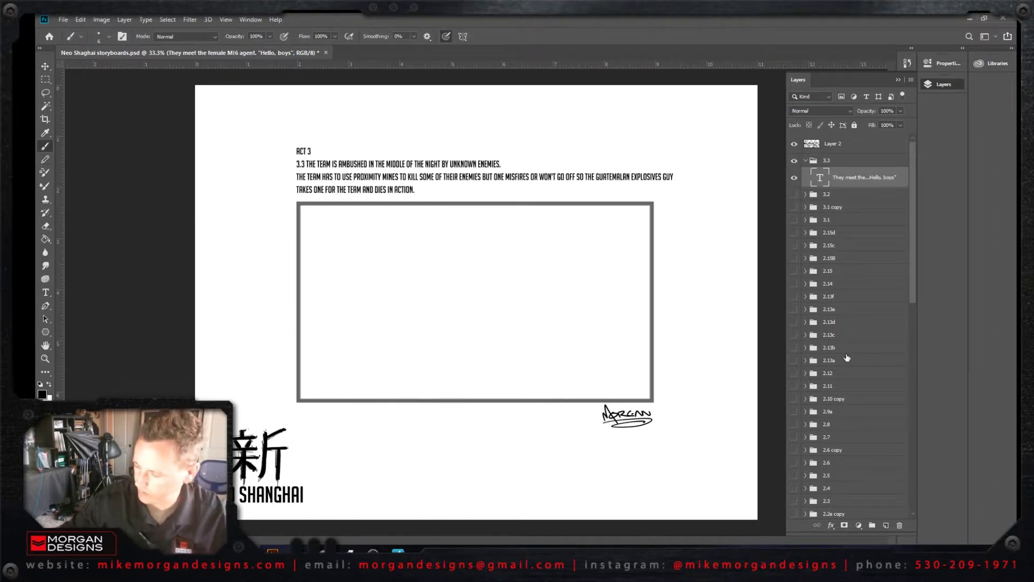
click(886, 526)
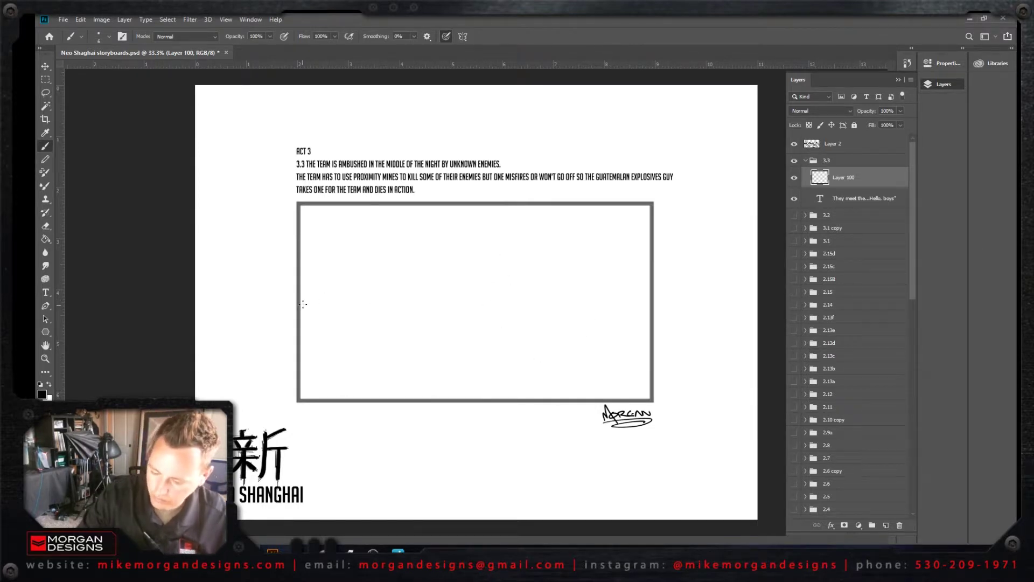
drag(301, 290, 646, 290)
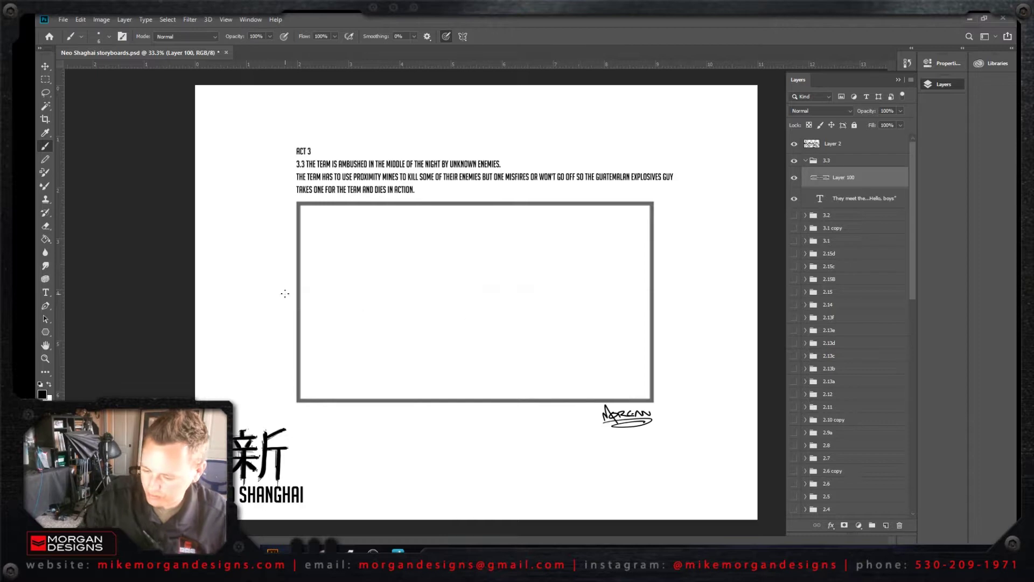
drag(285, 293, 687, 294)
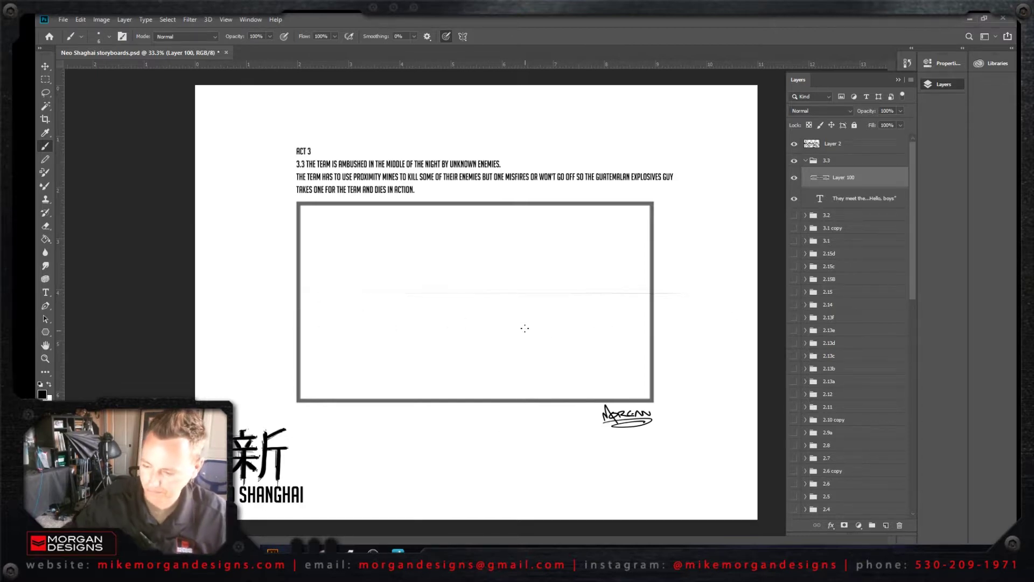
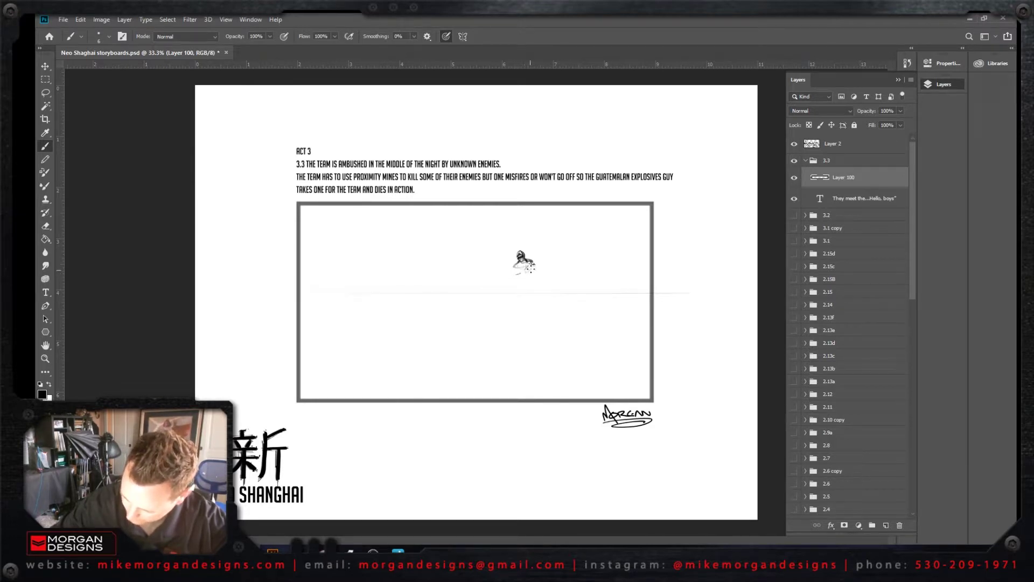
Step: Sketch the masked gunman's torso, muzzle flash and wide-set legs with the brush, just right of the panel's centre
drag(514, 276, 513, 265)
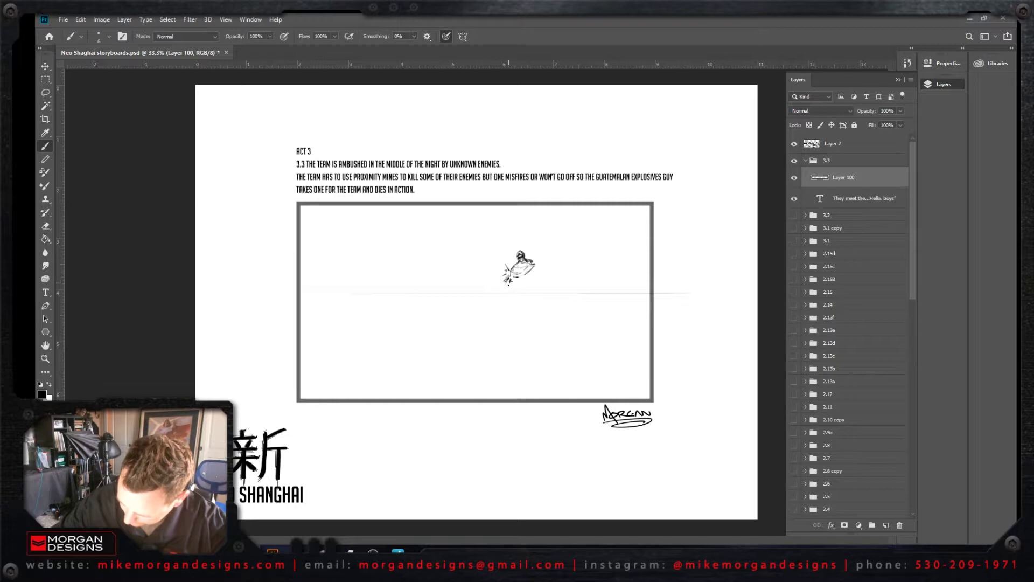
drag(513, 270, 517, 274)
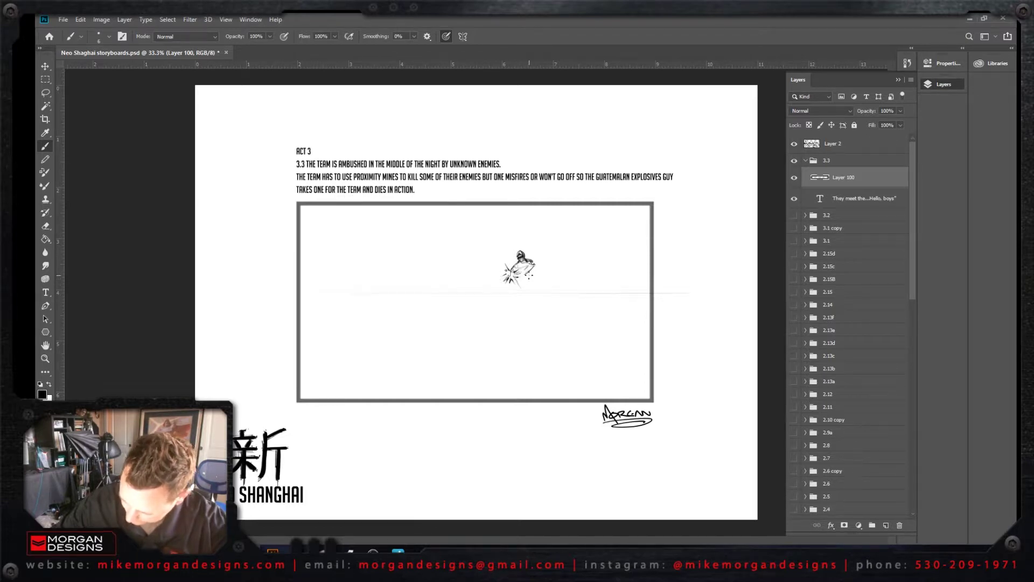
drag(530, 276, 527, 281)
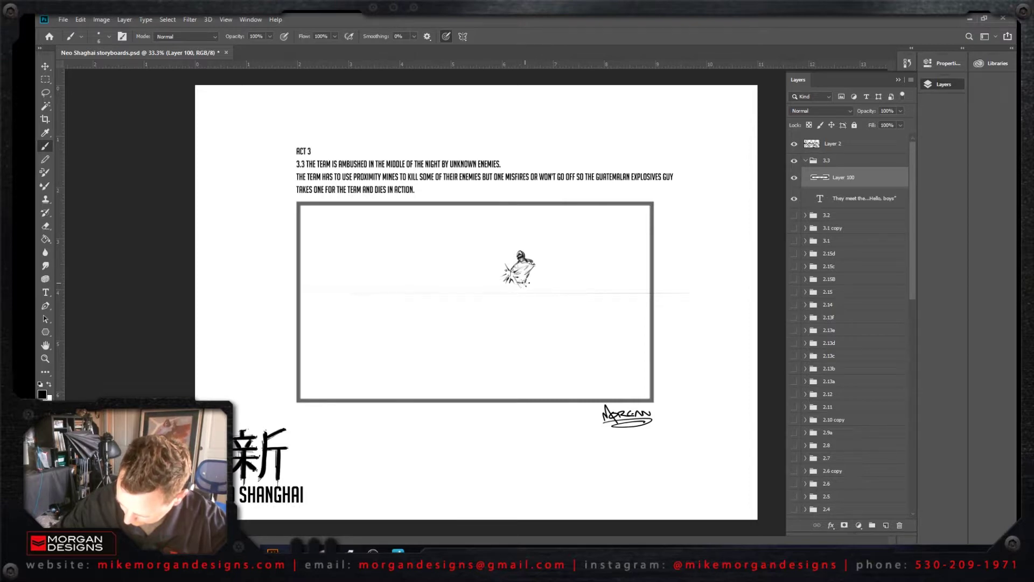
mouse_move(517, 289)
mouse_down()
mouse_move(532, 302)
mouse_move(516, 286)
mouse_move(528, 284)
mouse_move(513, 303)
mouse_up()
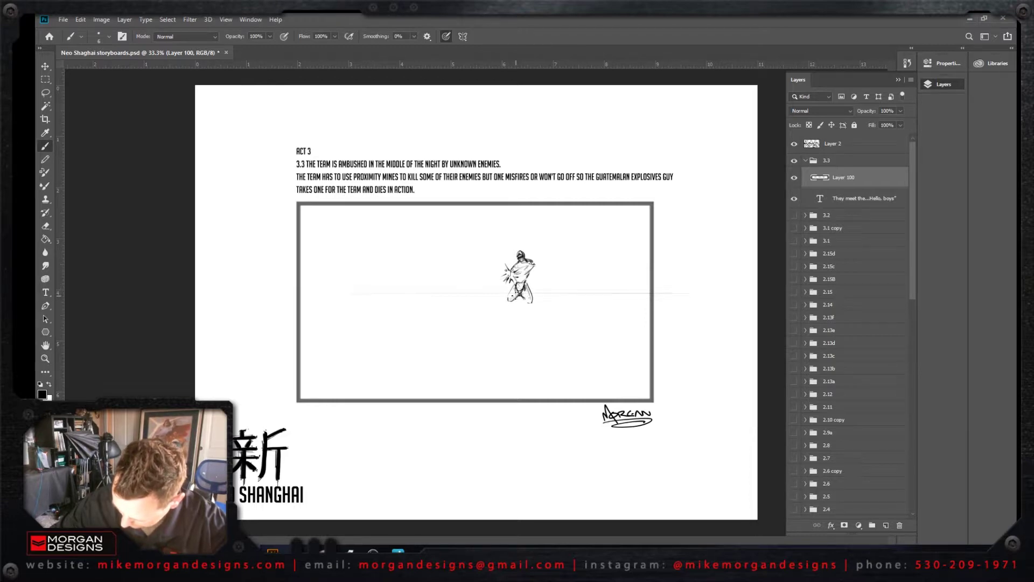
mouse_move(527, 291)
mouse_down()
mouse_move(531, 301)
mouse_move(503, 312)
mouse_move(534, 318)
mouse_move(532, 304)
mouse_move(537, 317)
mouse_move(501, 322)
mouse_move(503, 304)
mouse_up()
Step: Add clothing details and dark shading to the gunman's torso and legs, and brush a ground shadow at the feet
drag(520, 268, 536, 266)
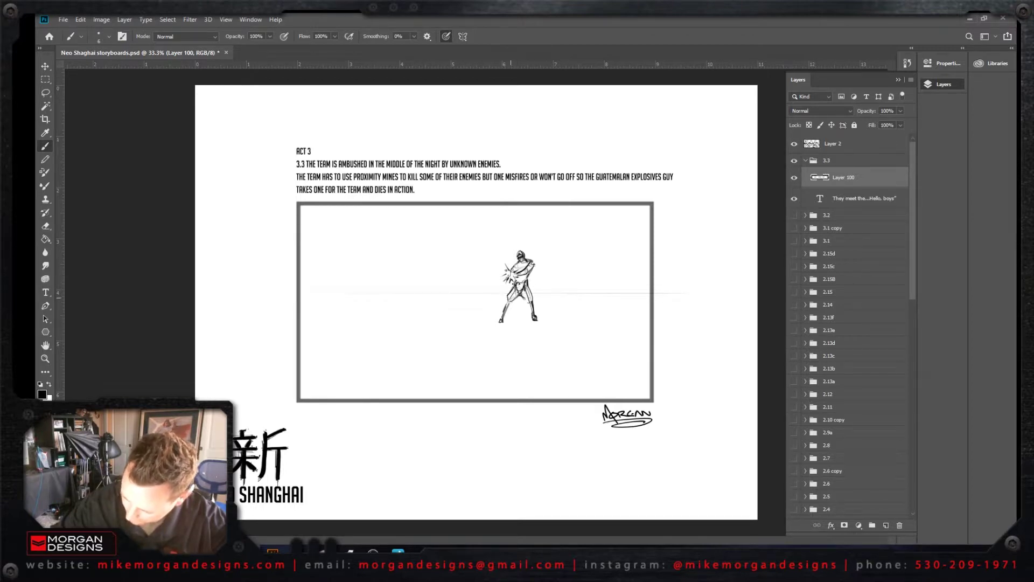
drag(522, 262, 522, 271)
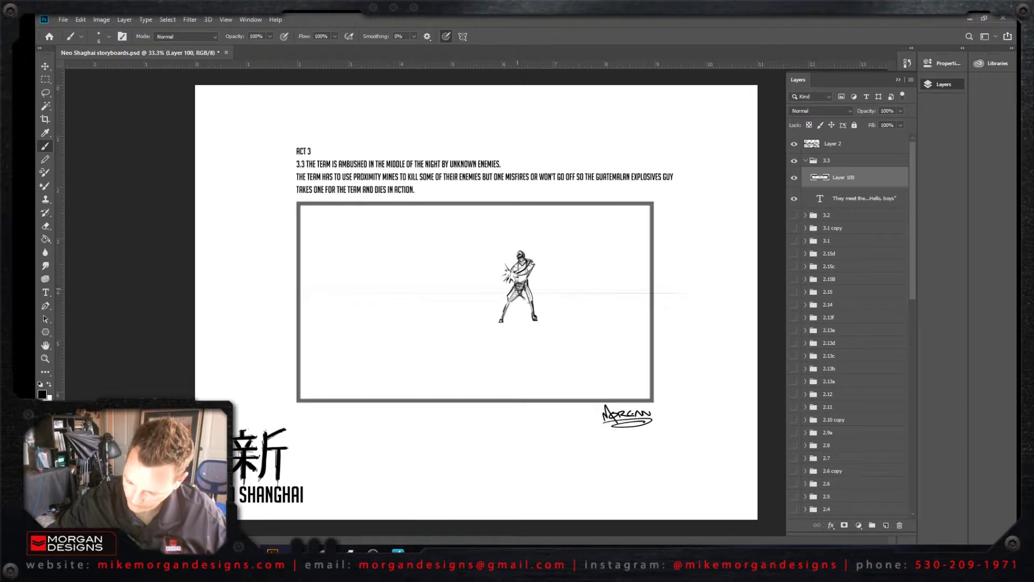
drag(507, 291, 512, 298)
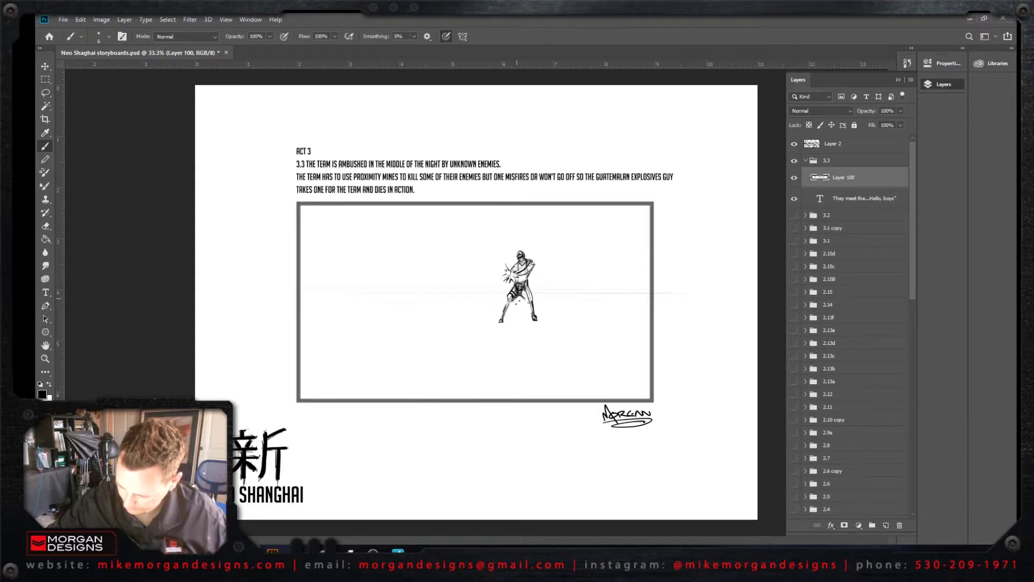
mouse_move(517, 302)
mouse_down()
mouse_move(518, 278)
mouse_move(531, 300)
mouse_move(504, 316)
mouse_up()
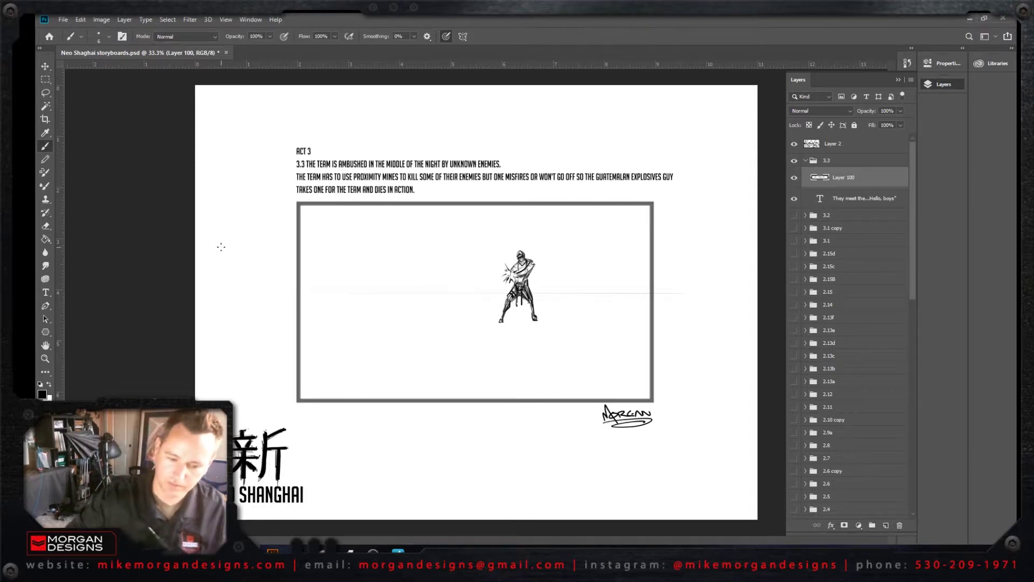
mouse_move(521, 255)
mouse_down()
mouse_move(533, 259)
mouse_move(524, 292)
mouse_move(541, 320)
mouse_up()
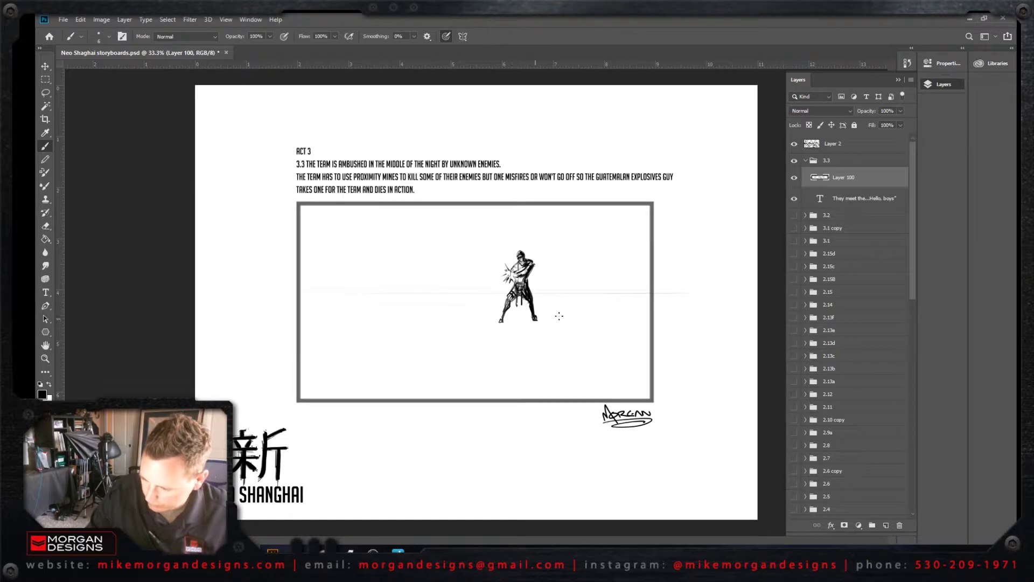
drag(526, 320, 543, 318)
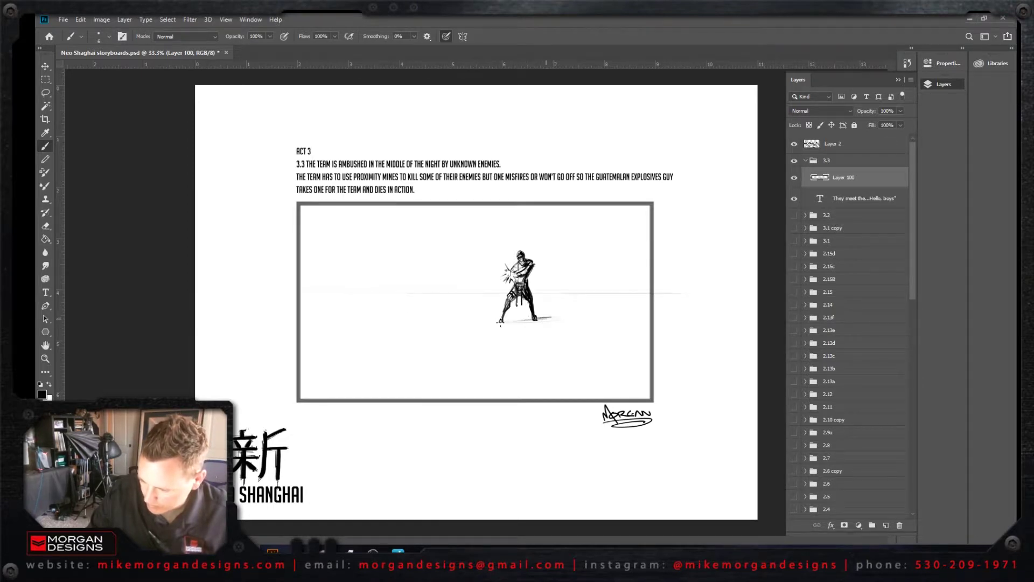
Step: Try duplicating the whole sketch layer beside the gunman, undo the copy, and show the Move tool's transform controls
click(48, 66)
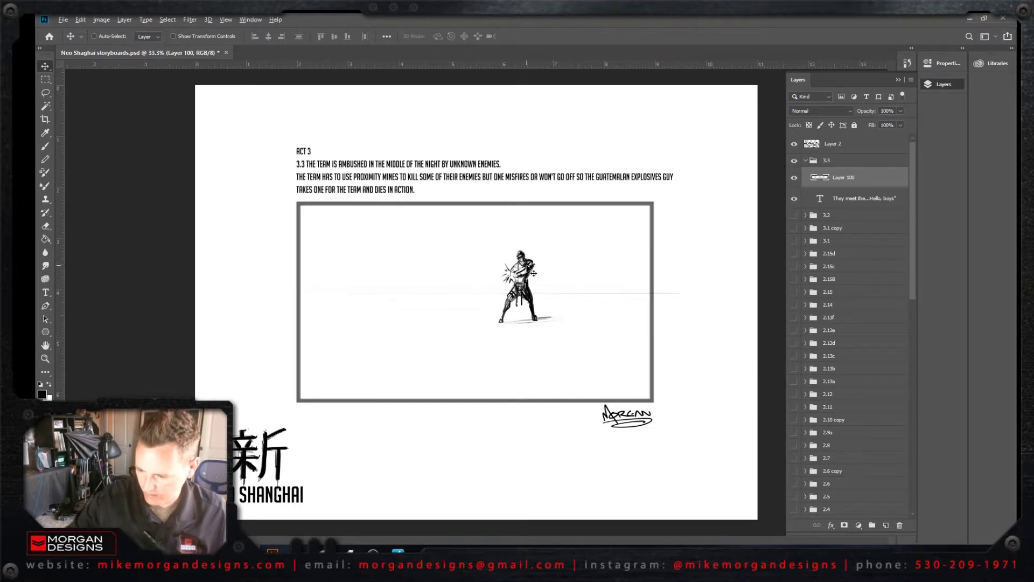
drag(534, 273, 578, 262)
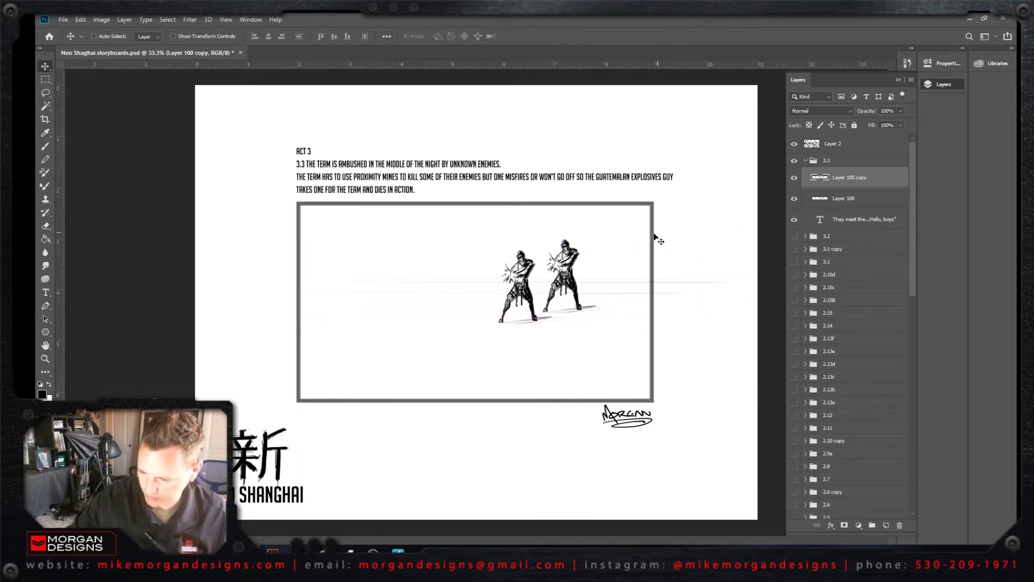
click(173, 36)
key(ctrl+z)
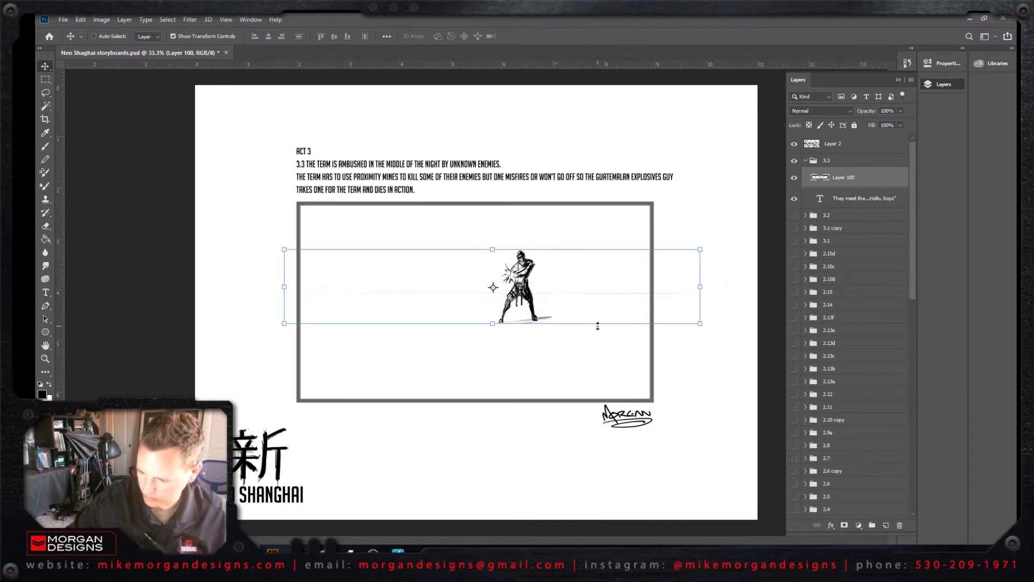
Step: Select the gunman and the ground shadow with a freehand lasso outline
key(l)
mouse_move(516, 329)
mouse_down()
mouse_move(496, 277)
mouse_move(521, 247)
mouse_move(557, 324)
mouse_move(515, 329)
mouse_up()
key(v)
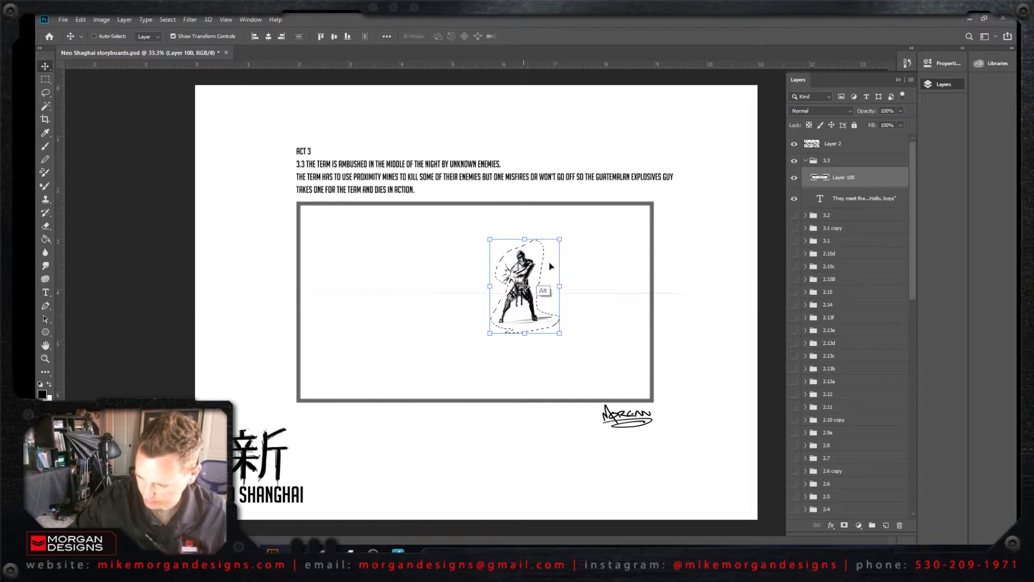
drag(533, 292, 581, 293)
key(ctrl+t)
drag(608, 239, 587, 267)
key(Return)
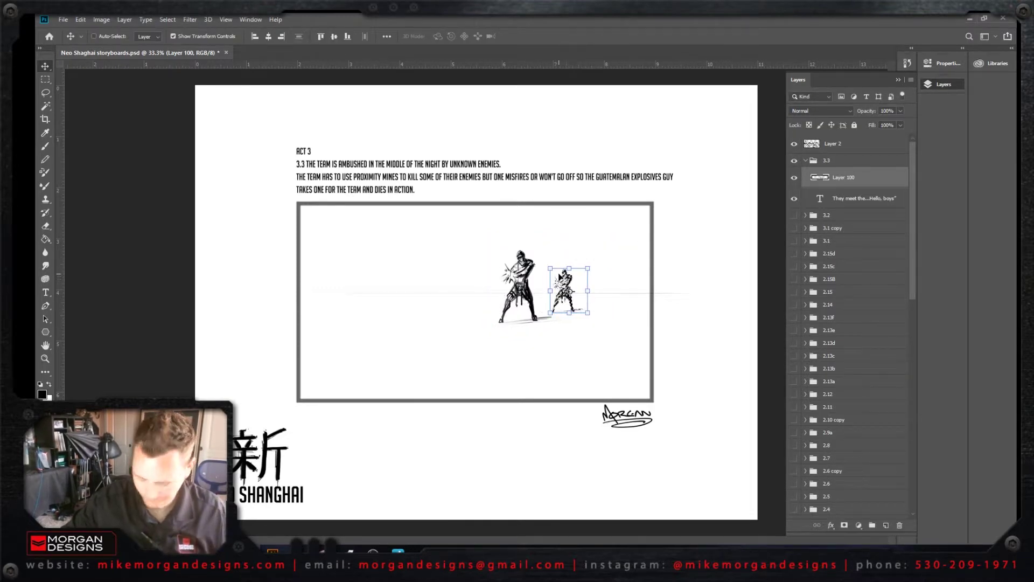
key(ctrl+d)
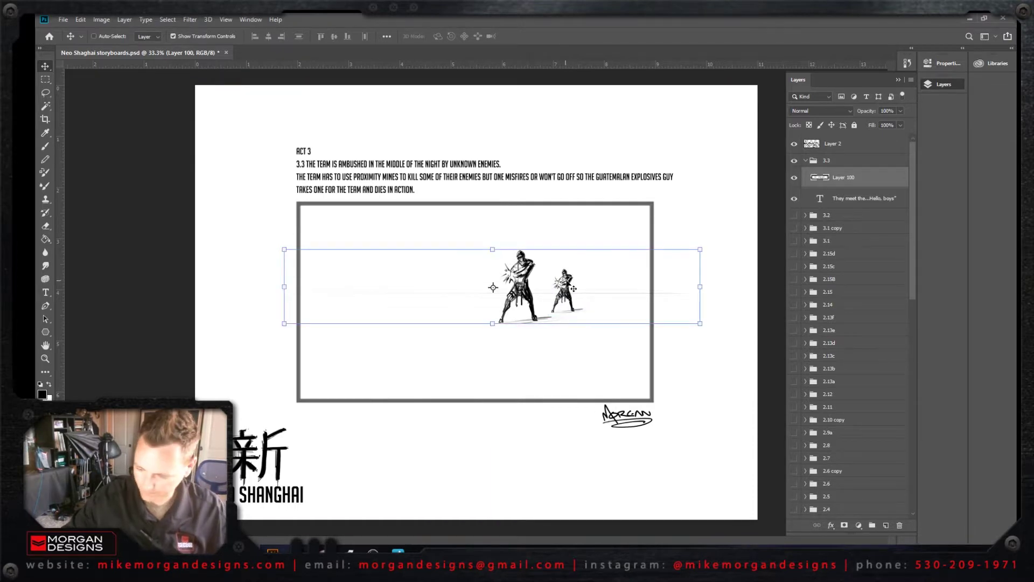
key(ctrl+z)
key(ctrl+z)
key(ctrl+z)
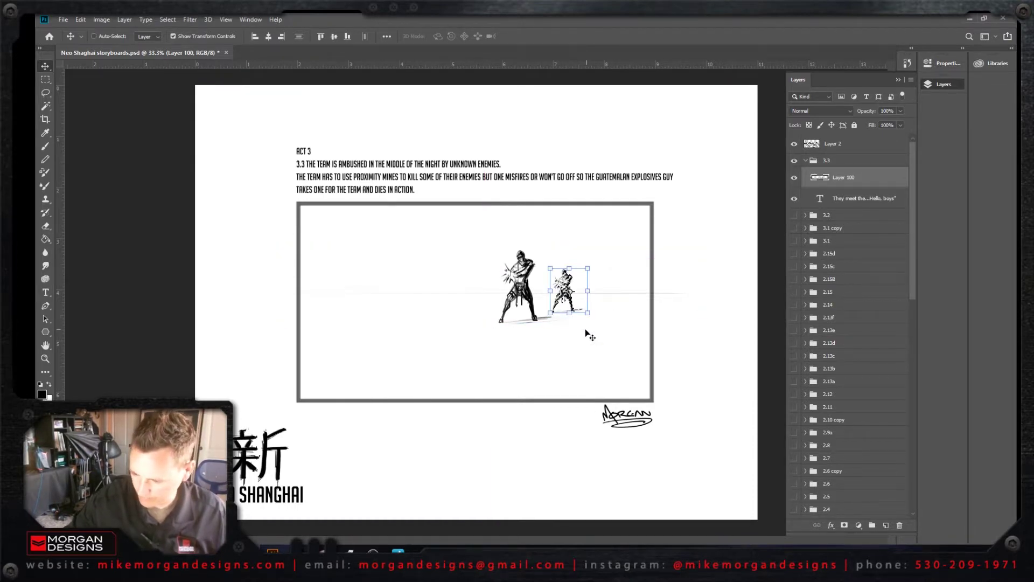
key(ctrl+z)
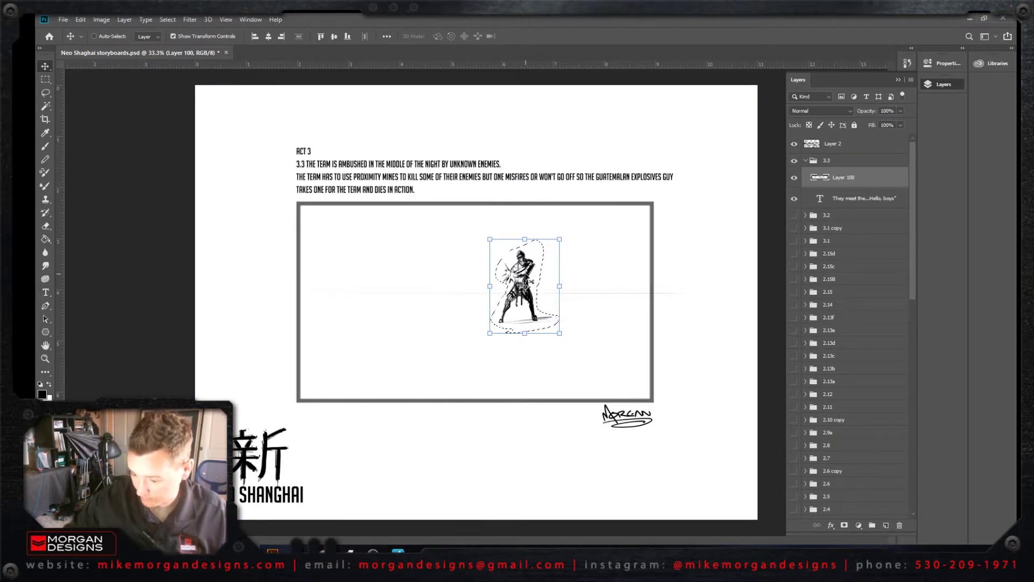
Step: Copy the selected gunman to a new layer, scale the copy to just over half size, and place it right of the original
key(ctrl+j)
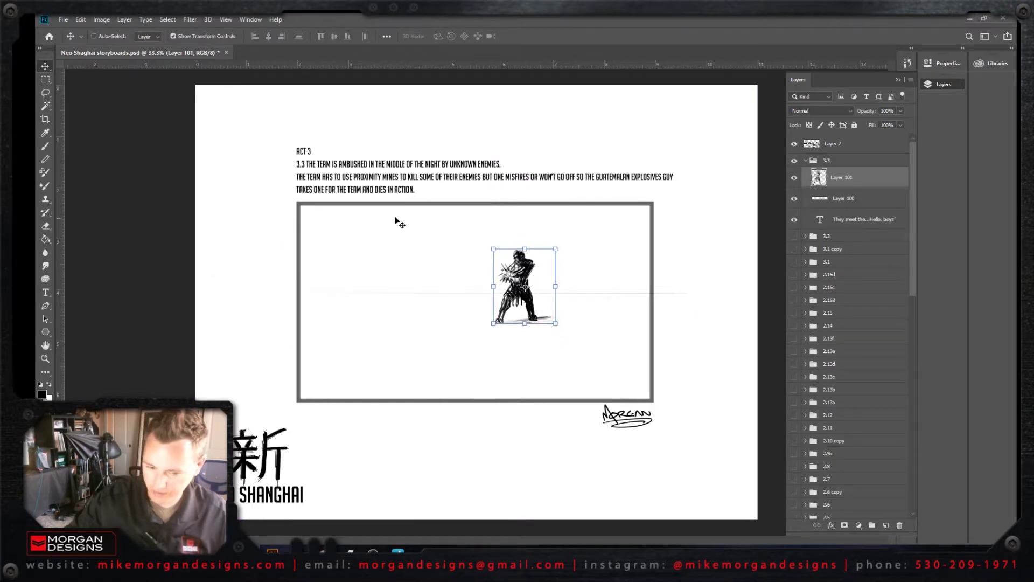
click(526, 272)
drag(525, 272, 564, 279)
key(Return)
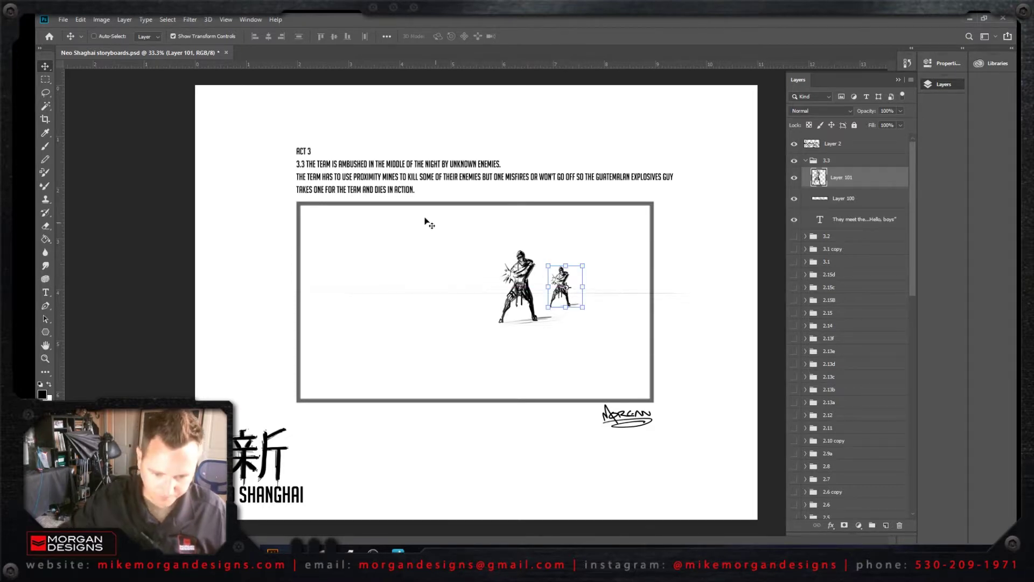
Step: Flip the small gunman horizontally and place a duplicate of it between the flipped figure and the large gunman
click(80, 20)
mouse_move(195, 253)
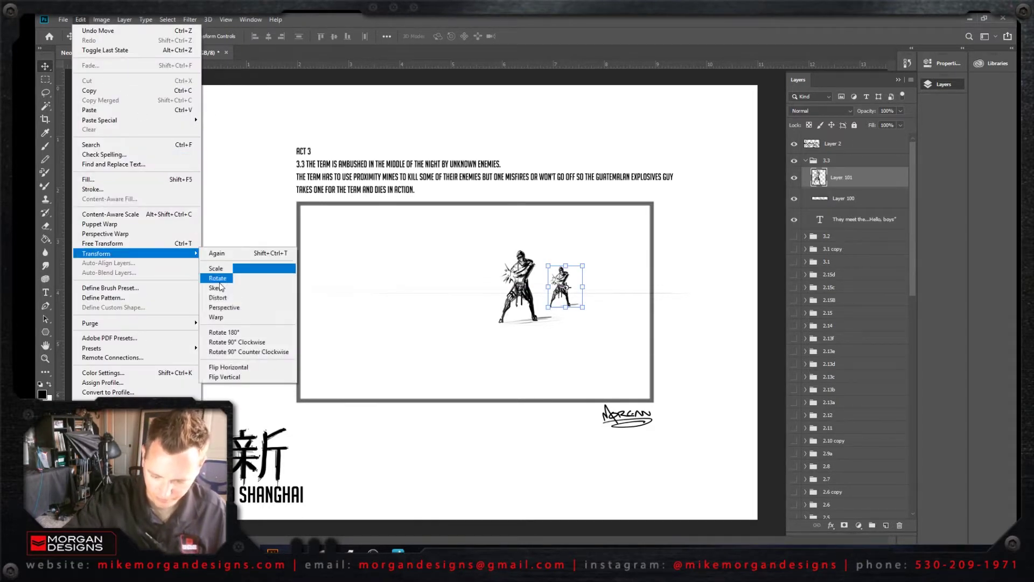
click(229, 367)
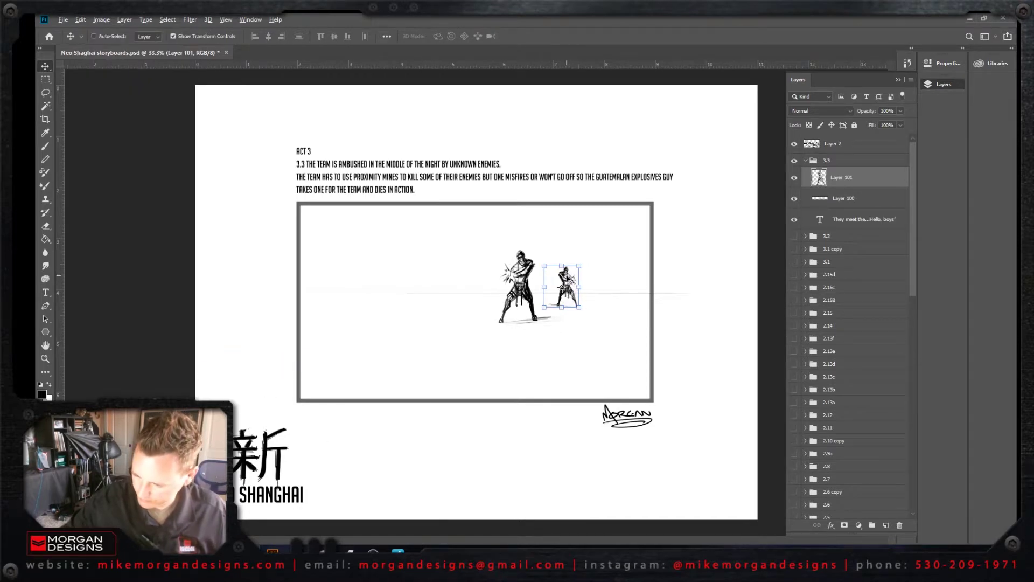
drag(565, 281, 550, 285)
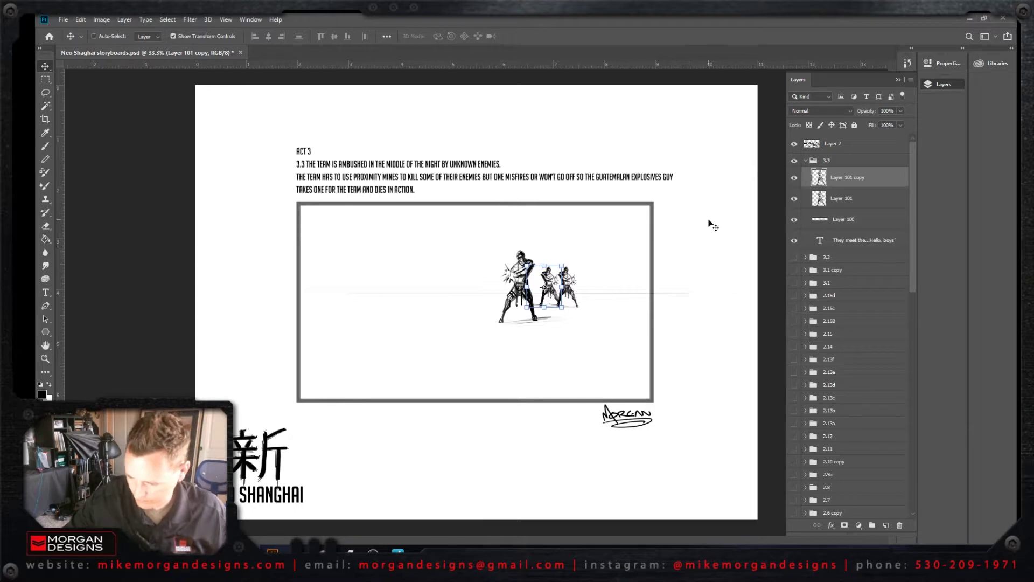
Step: Move the duplicated small gunman to the far side of the other small figure and scale it down slightly
click(96, 37)
key(ctrl)
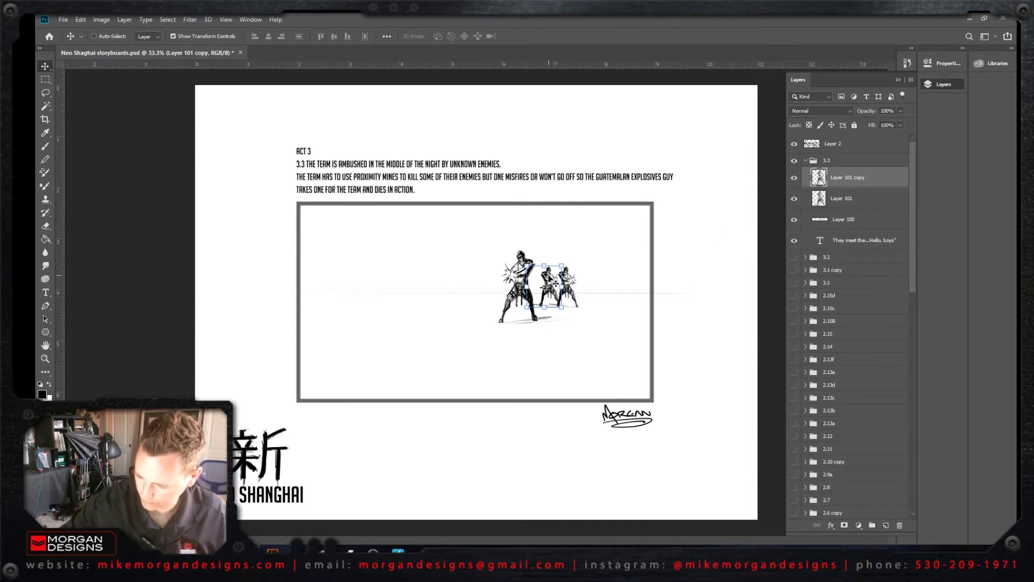
drag(555, 283, 599, 279)
key(ctrl+t)
key(Return)
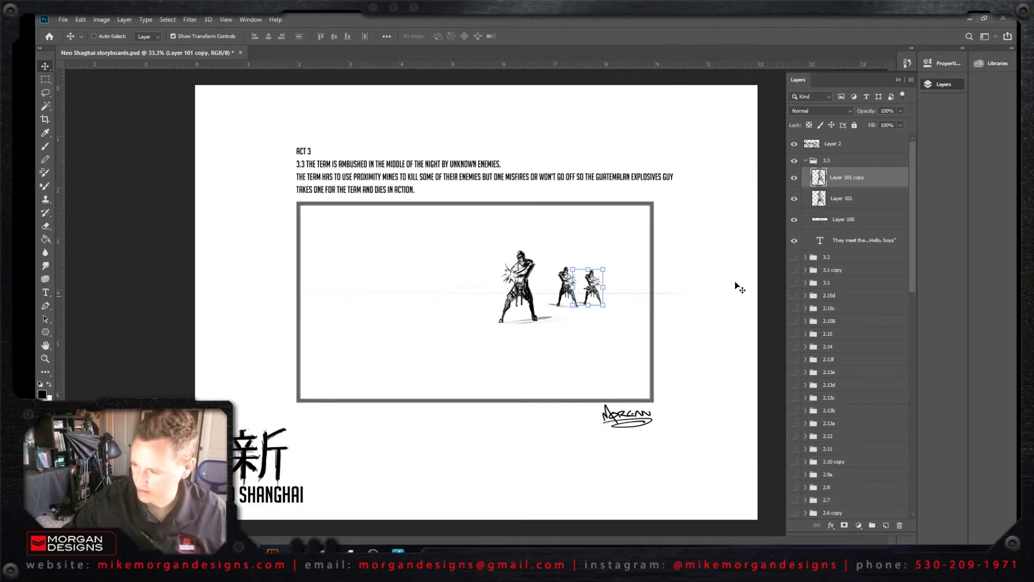
Step: Merge the layer with the farthest gunman copy and the Layer 101 sketch below it into one layer
key(b)
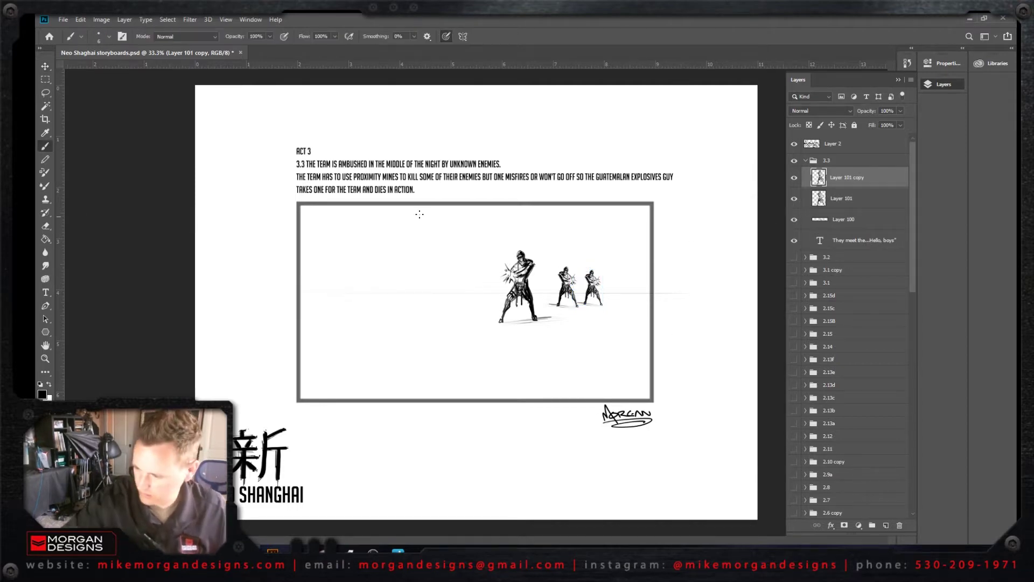
shift+click(863, 199)
right_click(864, 200)
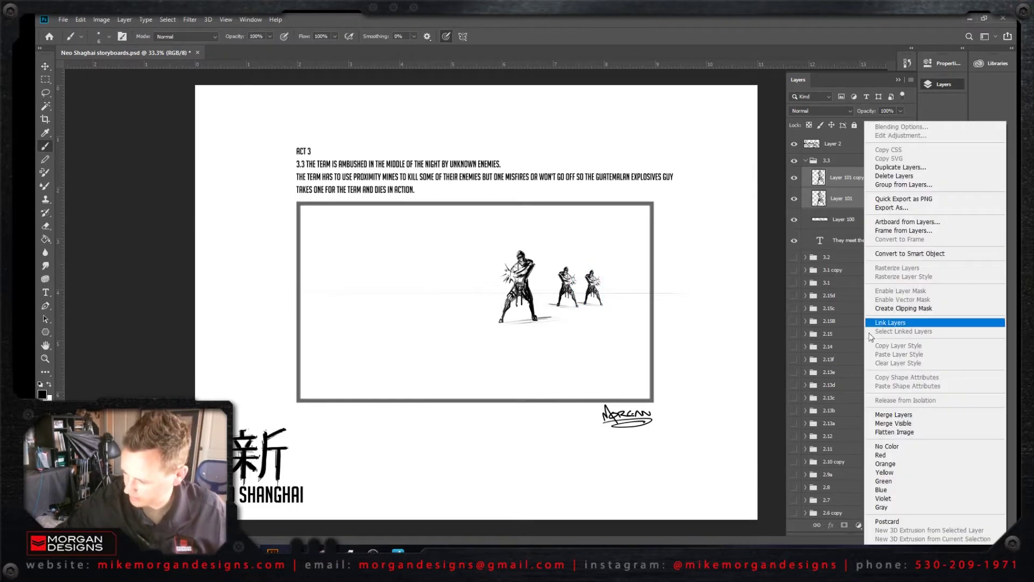
click(878, 414)
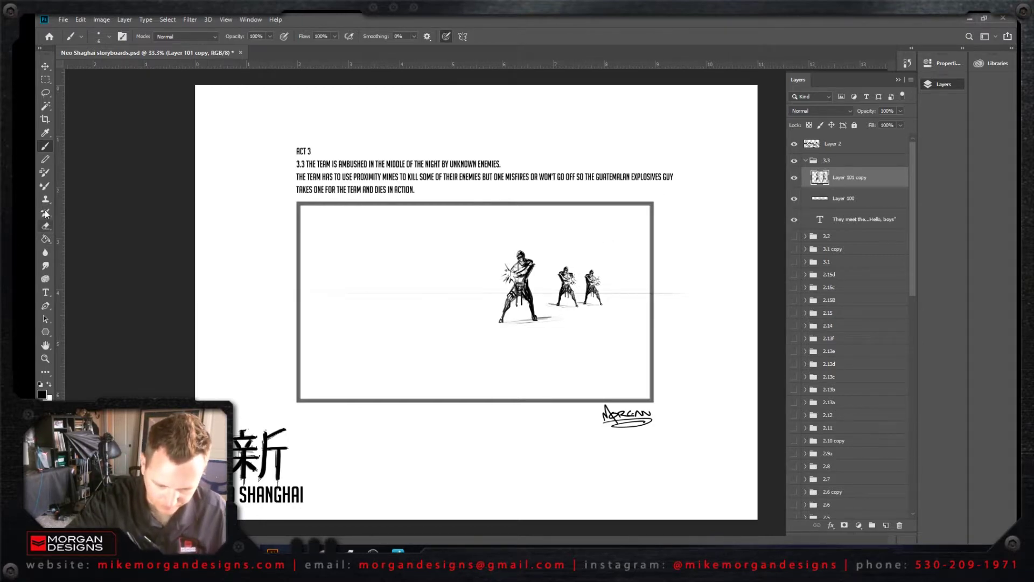
Step: Erase the muzzle flashes on the two small background gunmen and redraw them with short brush strokes
key(s)
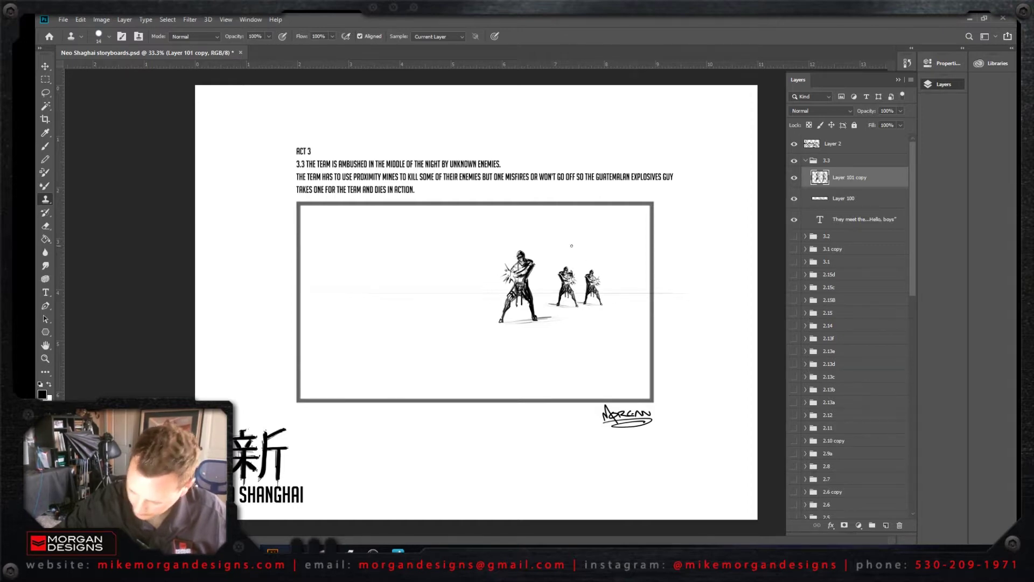
click(47, 226)
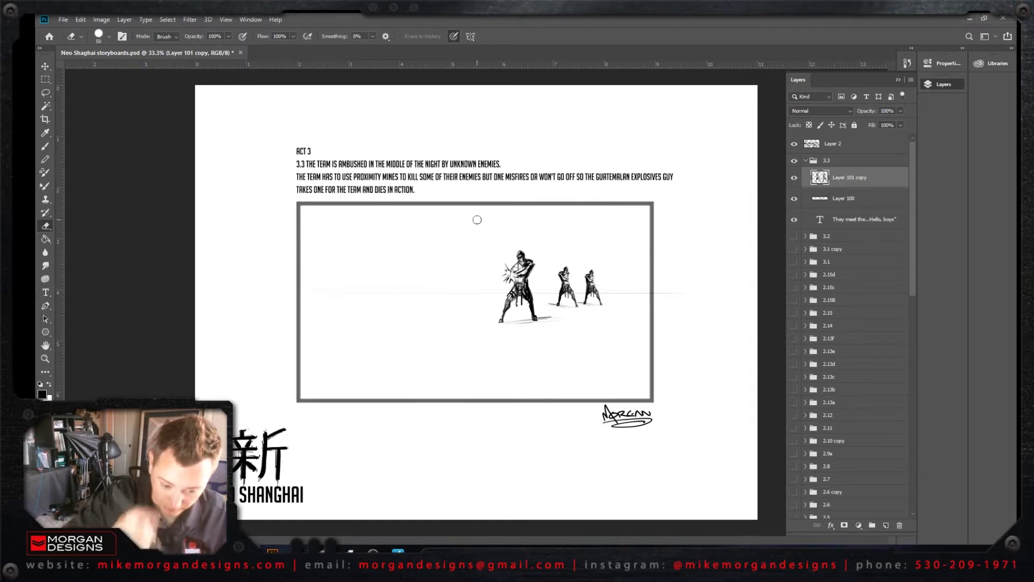
key(b)
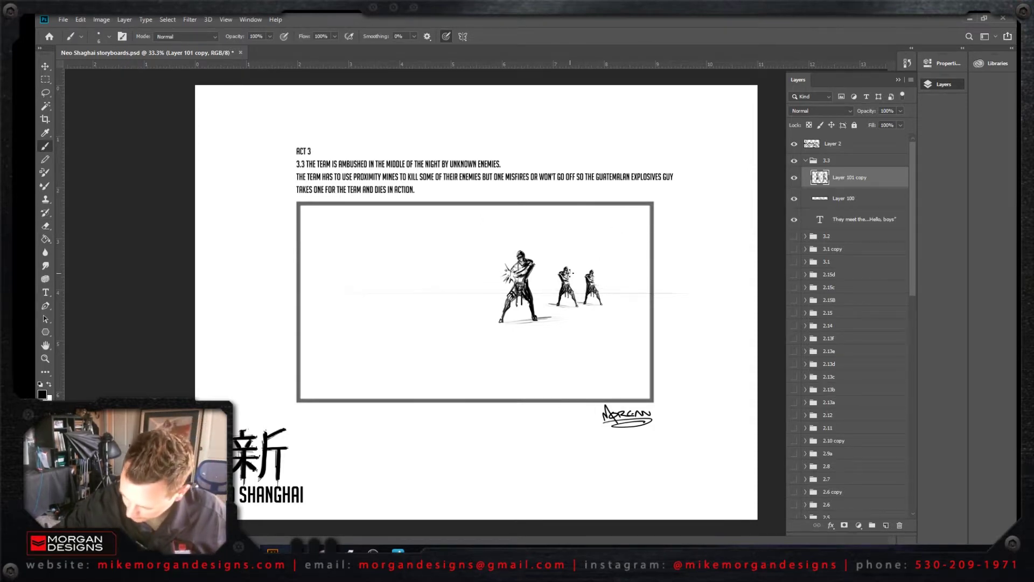
click(573, 271)
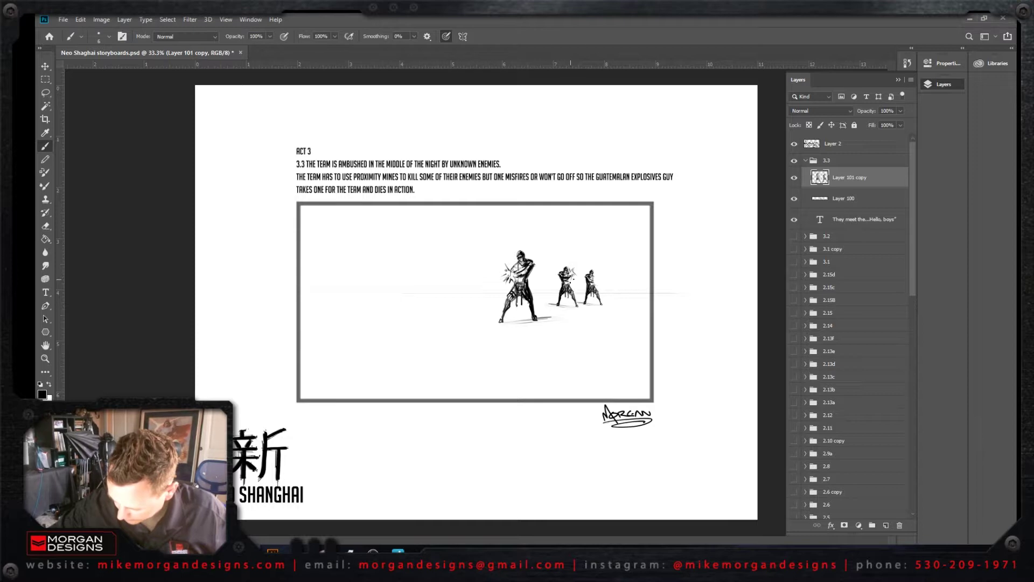
click(571, 280)
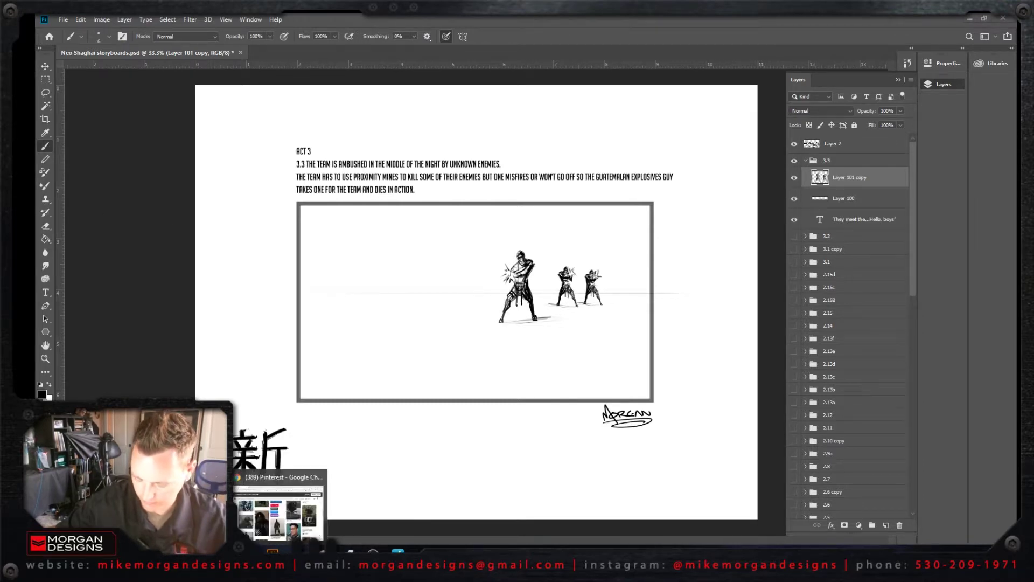
Step: Switch to Pinterest in Chrome and examine the techwear references for masked, hooded outfits, and return to Photoshop
click(373, 553)
scroll(414, 391, down, 4)
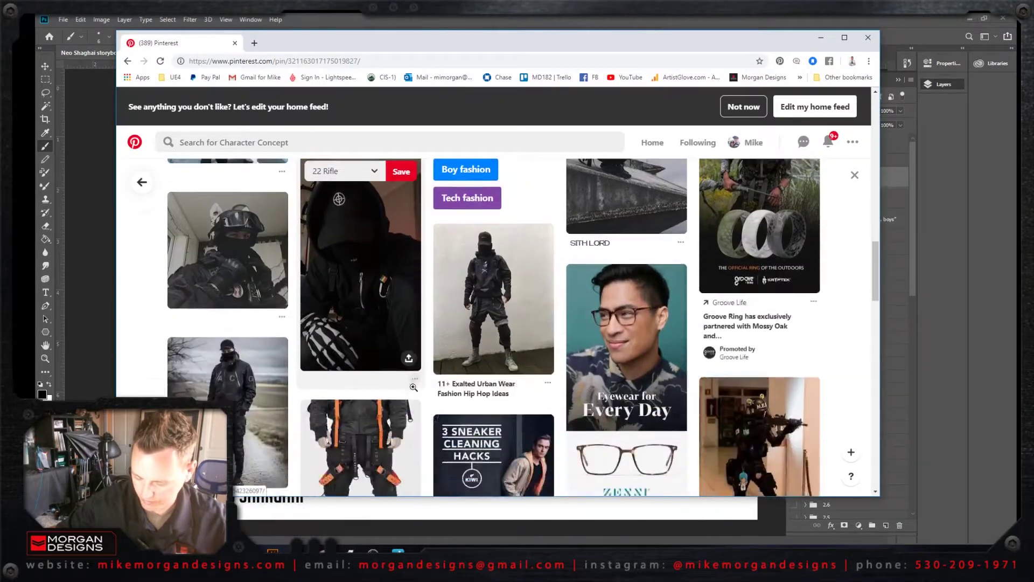
mouse_move(746, 367)
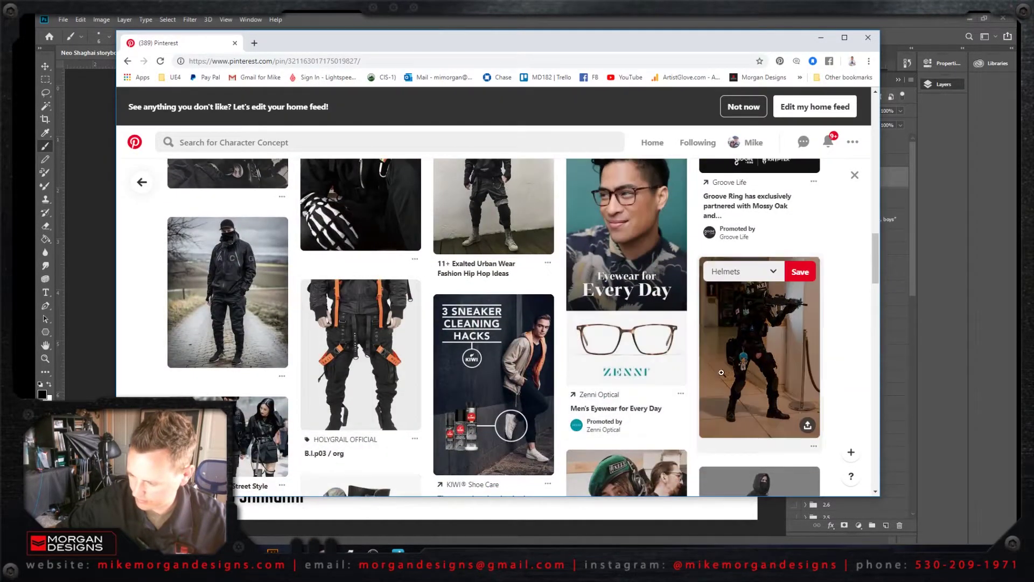
scroll(746, 367, down, 1)
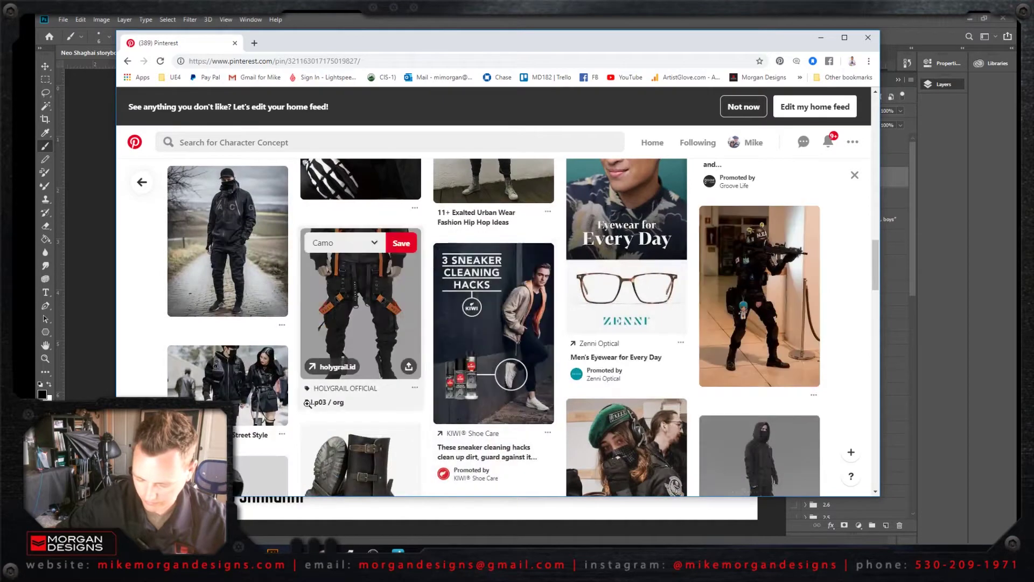
scroll(350, 412, down, 1)
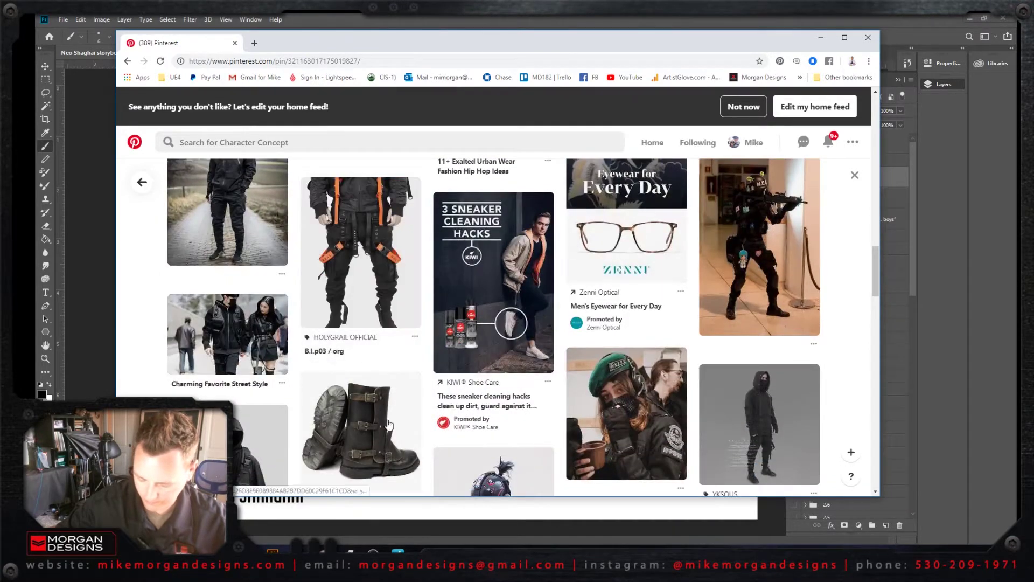
scroll(318, 431, down, 2)
scroll(311, 437, down, 3)
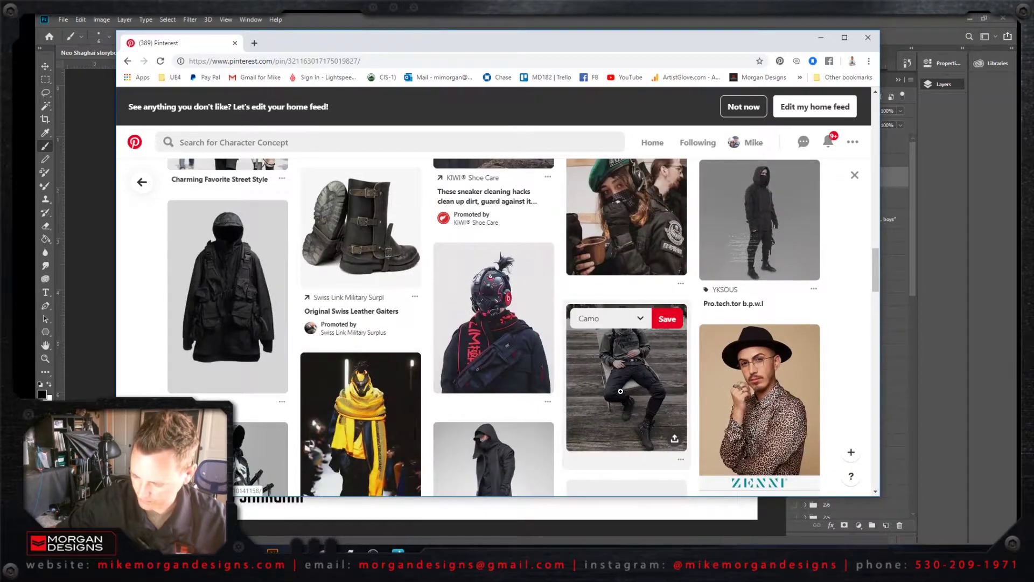
scroll(624, 439, down, 2)
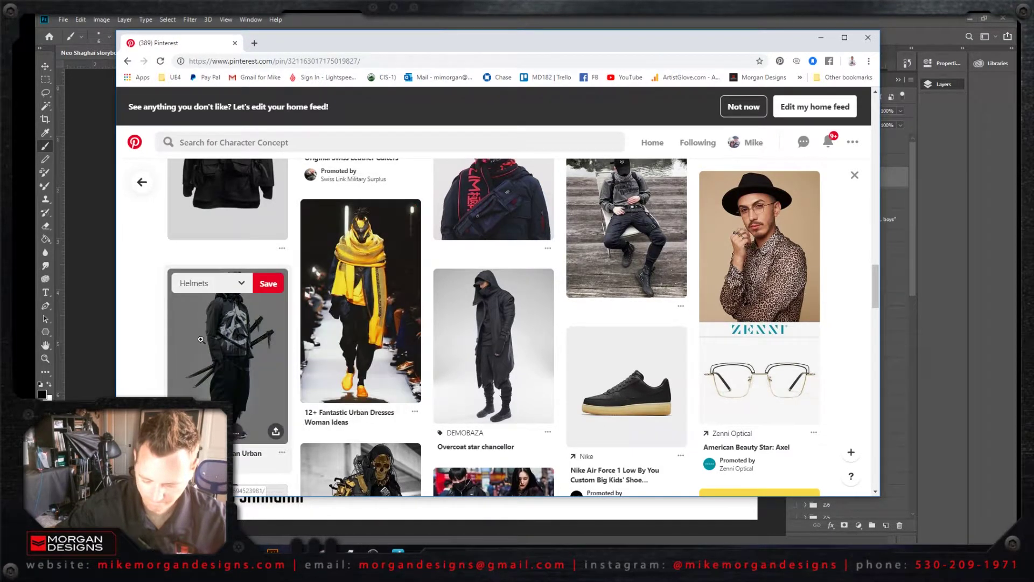
click(564, 511)
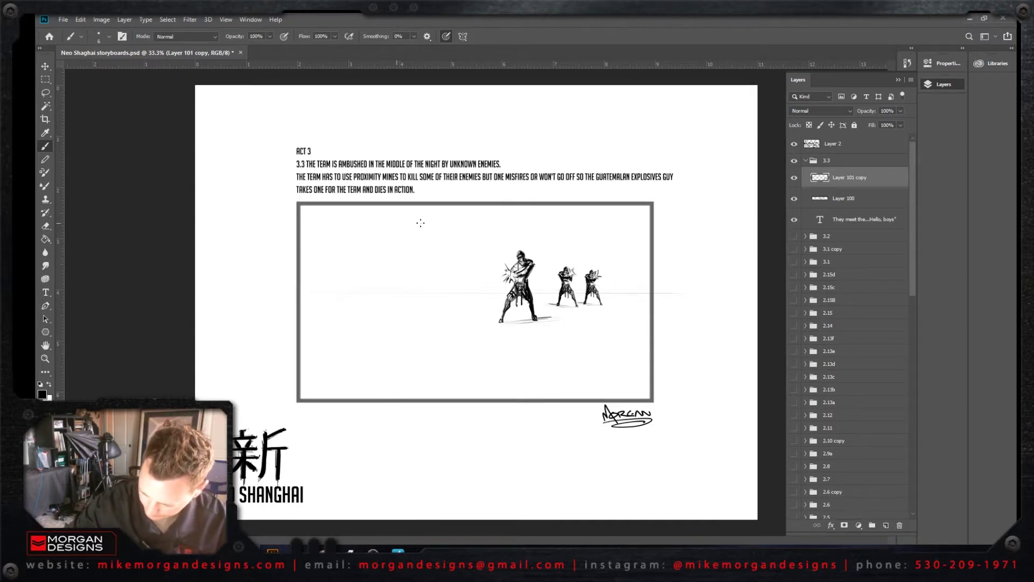
Step: Sketch a large hooded, masked head in the upper left-center of the panel, with a blacked-out eye opening
mouse_move(403, 217)
mouse_down()
mouse_move(416, 248)
mouse_move(415, 226)
mouse_move(390, 235)
mouse_move(405, 261)
mouse_move(416, 256)
mouse_move(417, 214)
mouse_move(387, 240)
mouse_up()
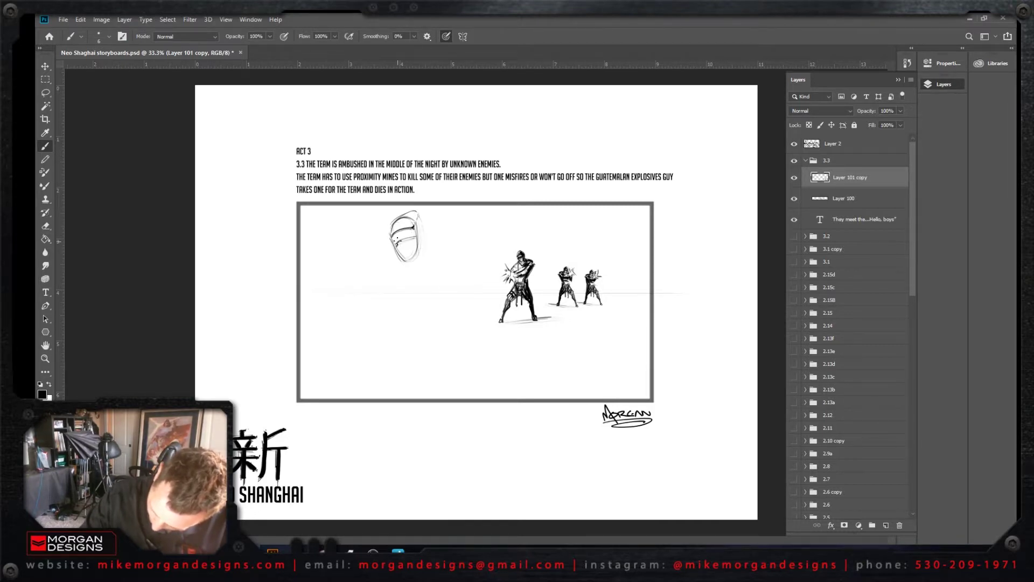
mouse_move(395, 243)
mouse_down()
mouse_move(416, 233)
mouse_move(416, 256)
mouse_up()
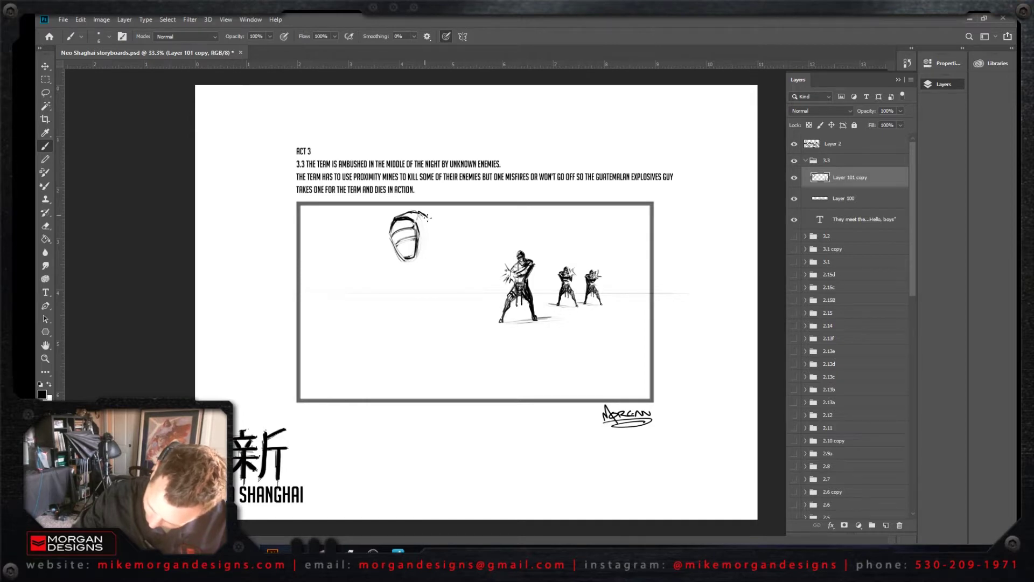
drag(428, 218, 423, 256)
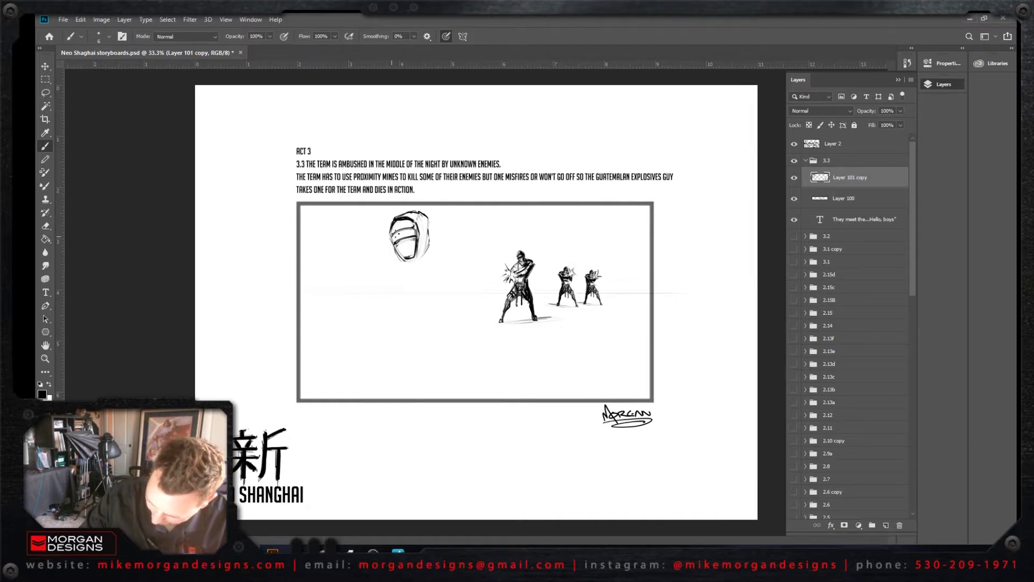
mouse_move(402, 233)
mouse_down()
mouse_move(411, 229)
mouse_move(396, 238)
mouse_up()
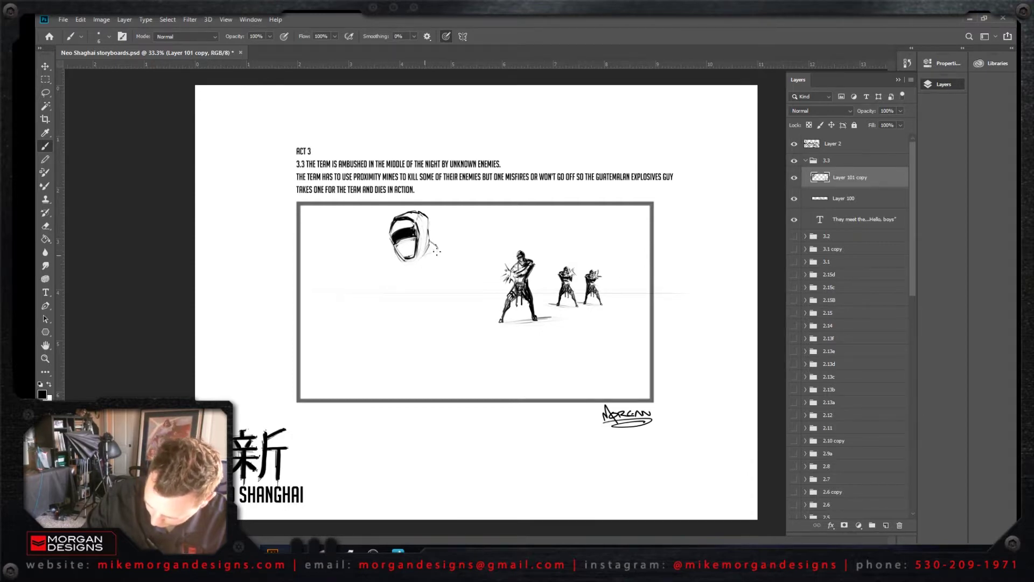
Step: Draw the hood's draped collar, a square chest pouch and the shoulder lines beneath the masked head
drag(447, 251, 417, 267)
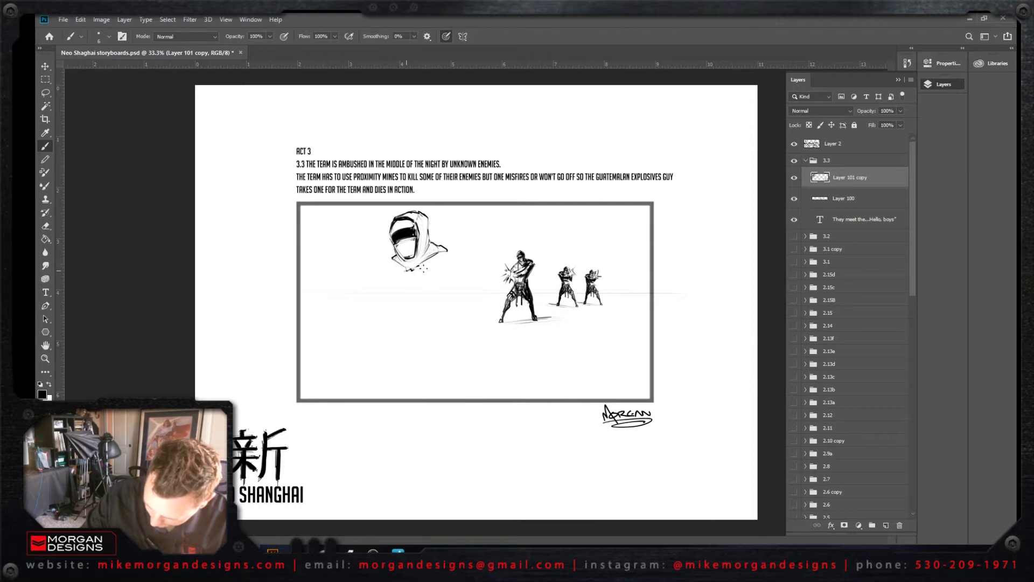
mouse_move(405, 273)
mouse_down()
mouse_move(422, 271)
mouse_move(399, 277)
mouse_up()
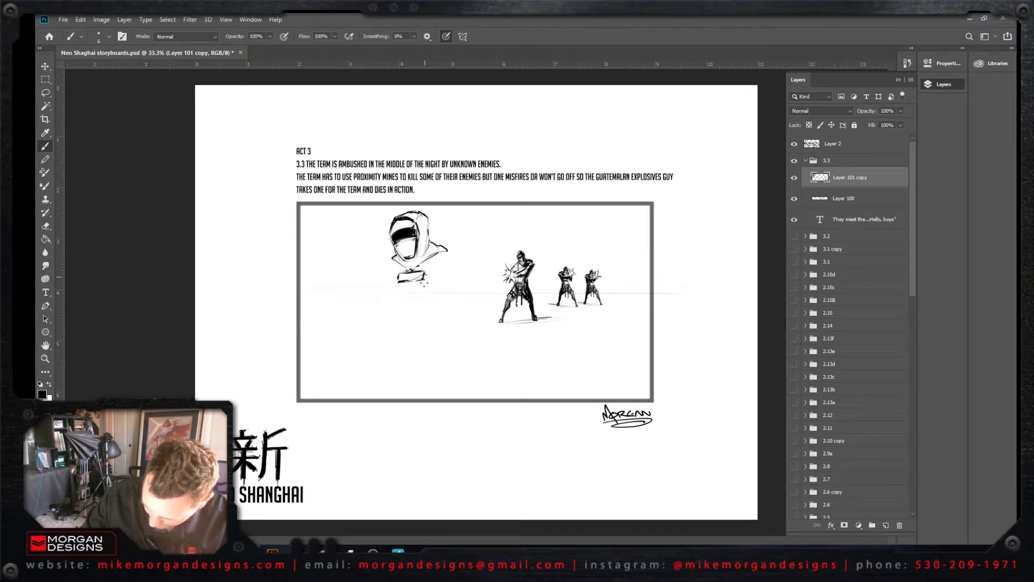
mouse_move(398, 282)
mouse_down()
mouse_move(427, 291)
mouse_move(396, 302)
mouse_up()
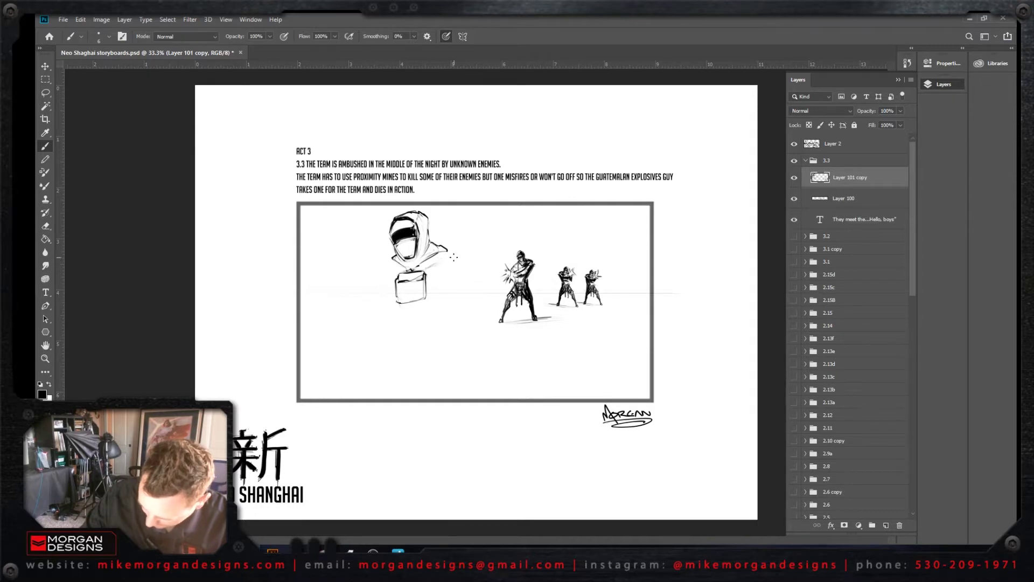
drag(450, 256, 430, 271)
mouse_move(386, 266)
mouse_down()
mouse_move(399, 271)
mouse_move(392, 254)
mouse_up()
drag(455, 252, 464, 259)
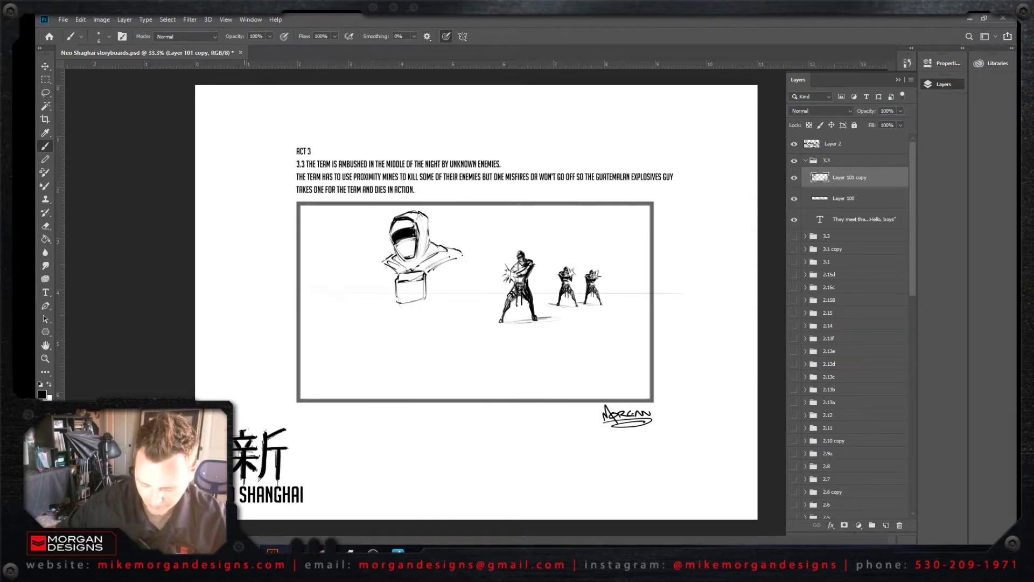
Step: Check the hooded outfit references on Pinterest and draw the masked figure's jacket with a center zipper, side outlines and hem
mouse_move(295, 550)
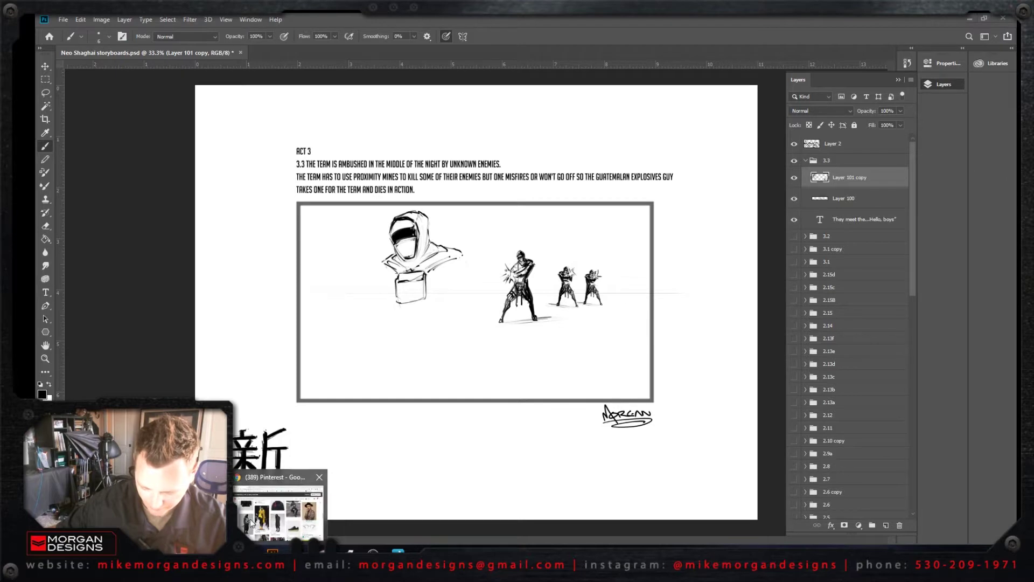
click(293, 504)
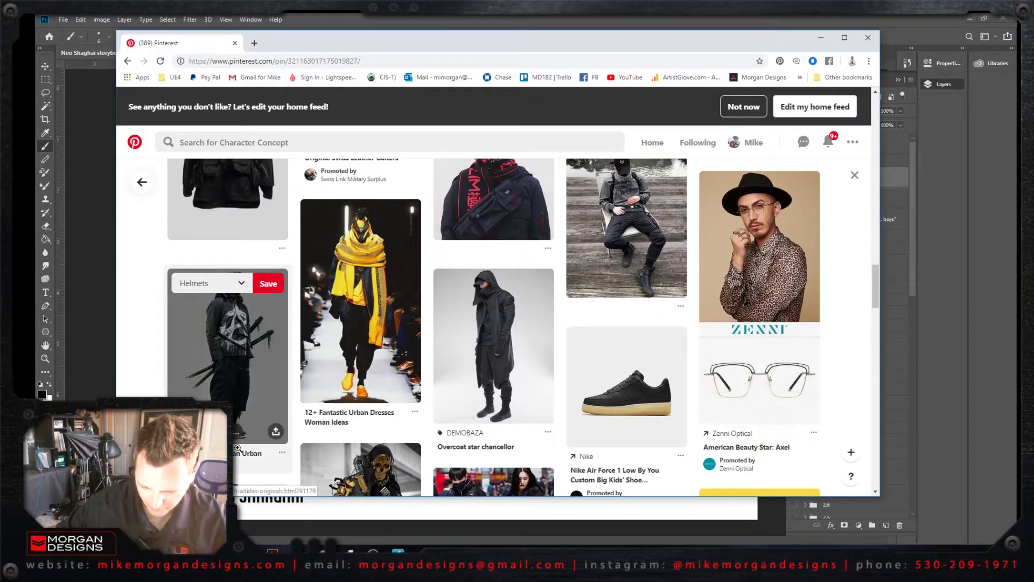
click(411, 515)
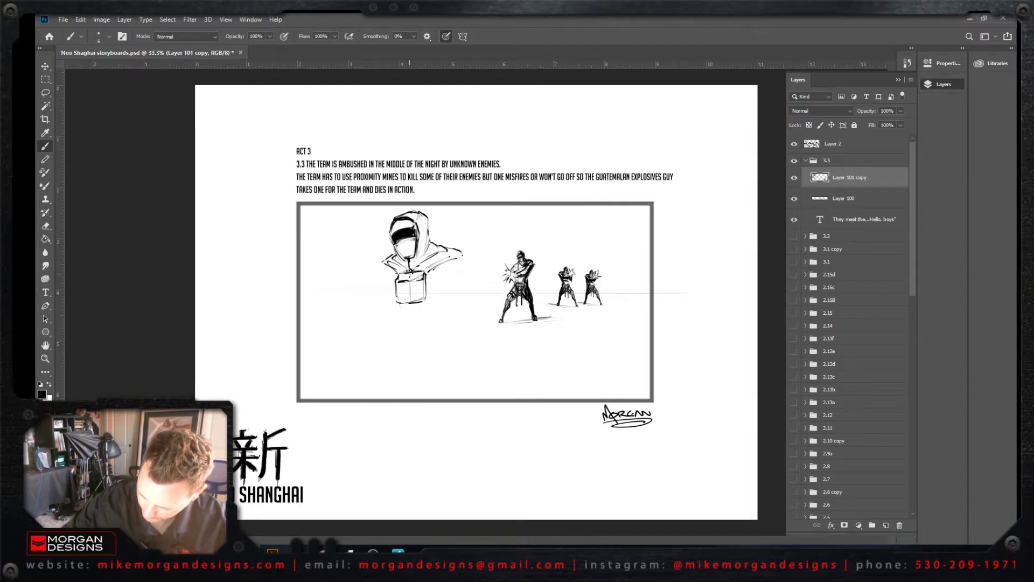
mouse_move(410, 299)
mouse_down()
mouse_move(413, 278)
mouse_move(412, 348)
mouse_up()
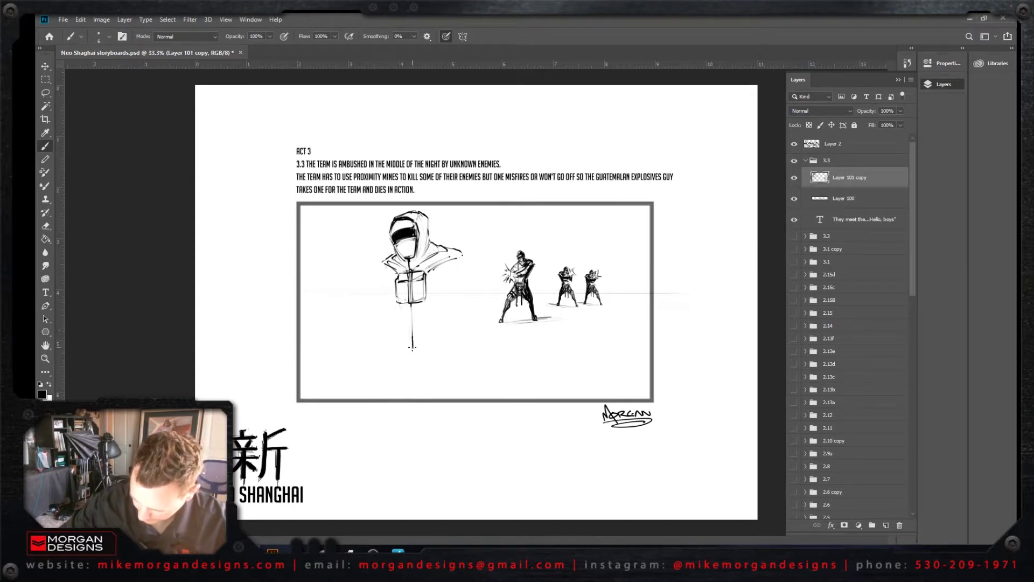
mouse_move(454, 268)
mouse_down()
mouse_move(445, 298)
mouse_move(388, 294)
mouse_move(453, 296)
mouse_move(447, 346)
mouse_up()
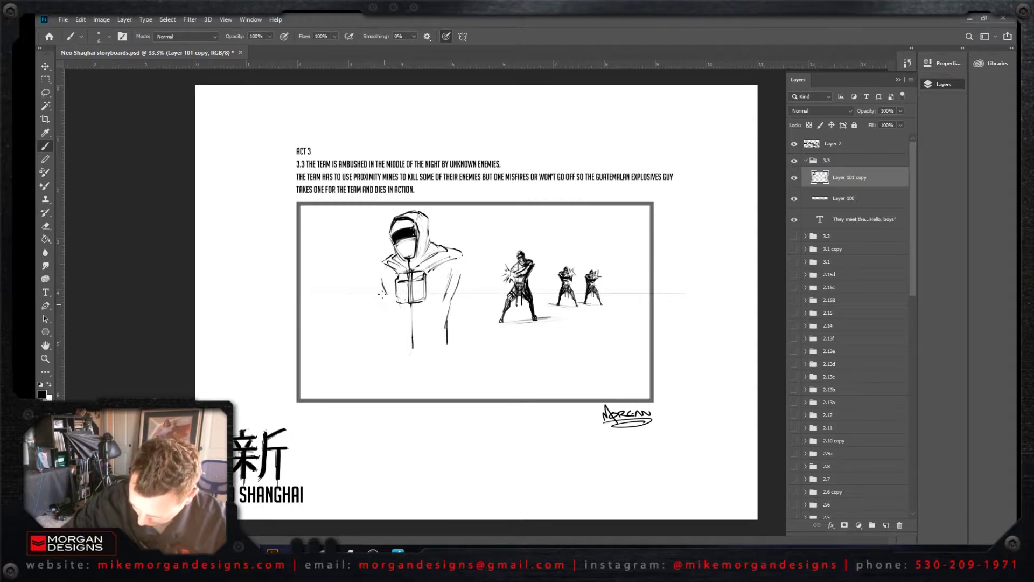
mouse_move(384, 292)
mouse_down()
mouse_move(388, 344)
mouse_move(422, 353)
mouse_move(397, 354)
mouse_move(442, 353)
mouse_up()
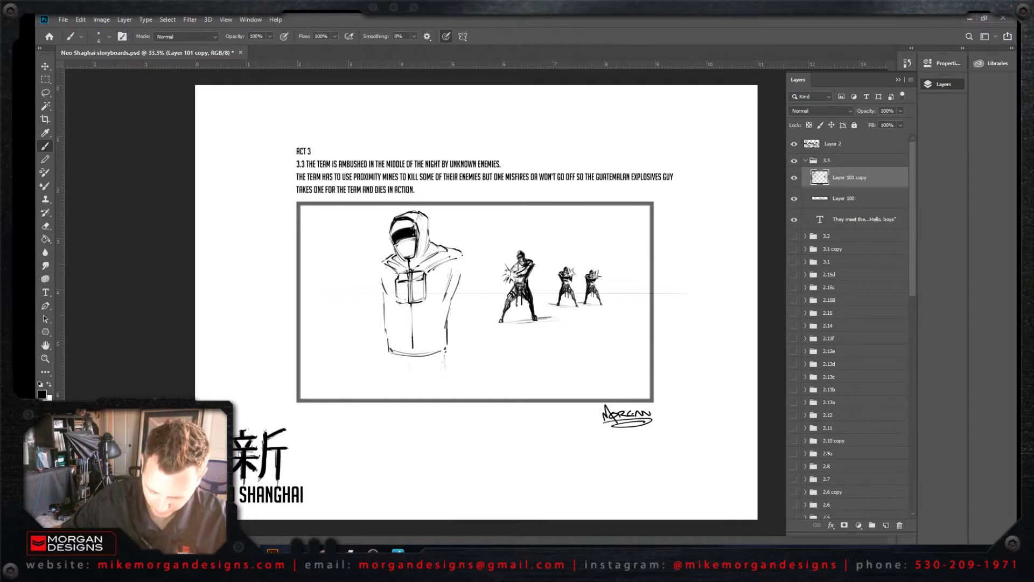
Step: Check the Pinterest references again and draw the masked figure's lower-body outlines from the jacket hem to the frame's lower edge
mouse_move(280, 550)
click(245, 531)
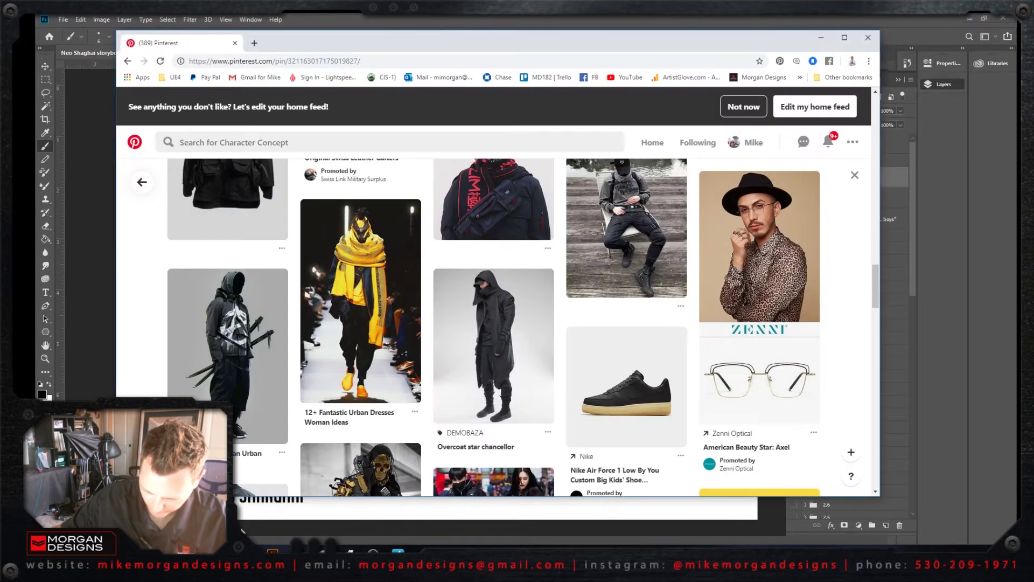
key(alt+Tab)
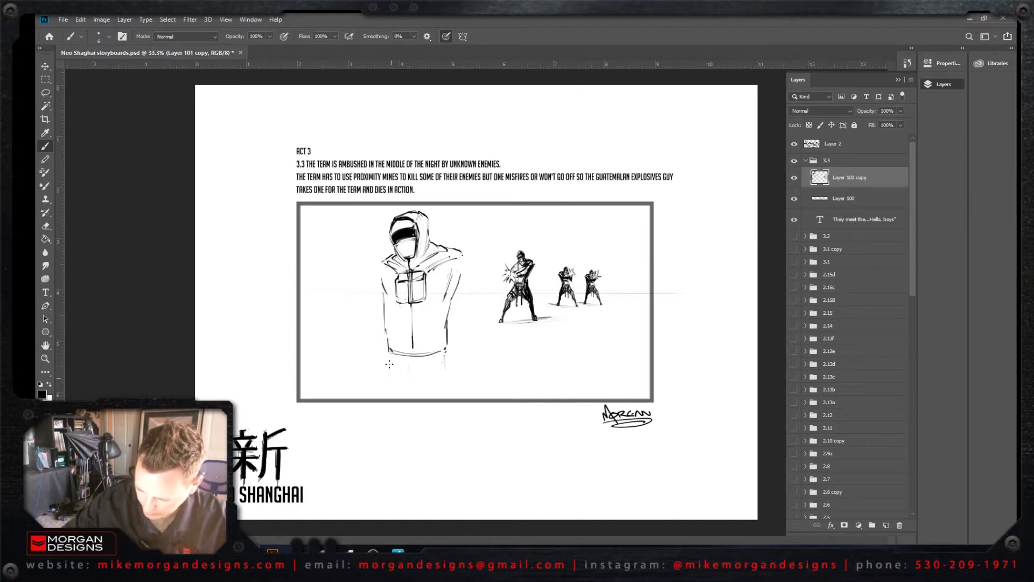
drag(389, 359, 386, 399)
drag(446, 356, 451, 400)
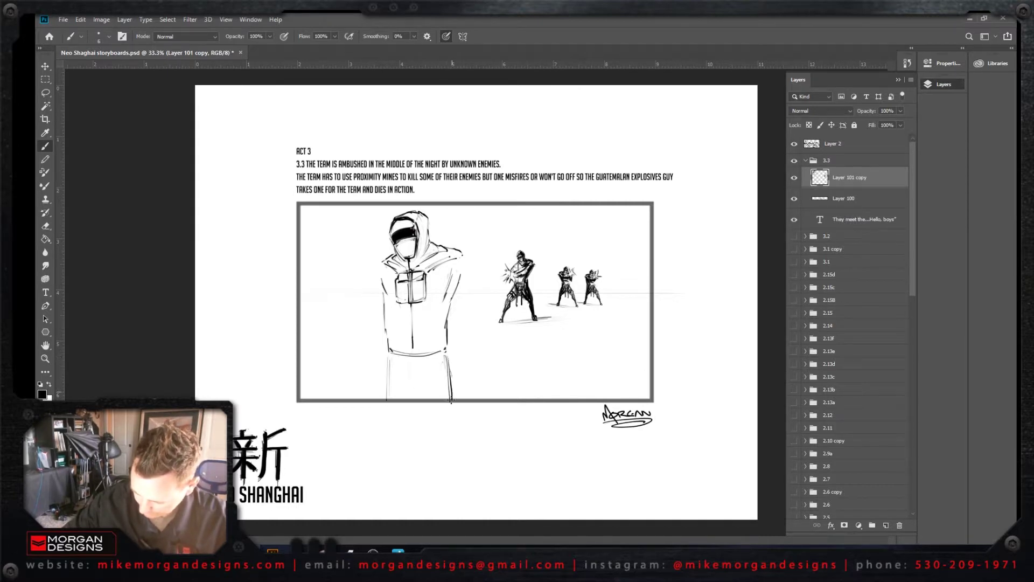
drag(388, 356, 390, 397)
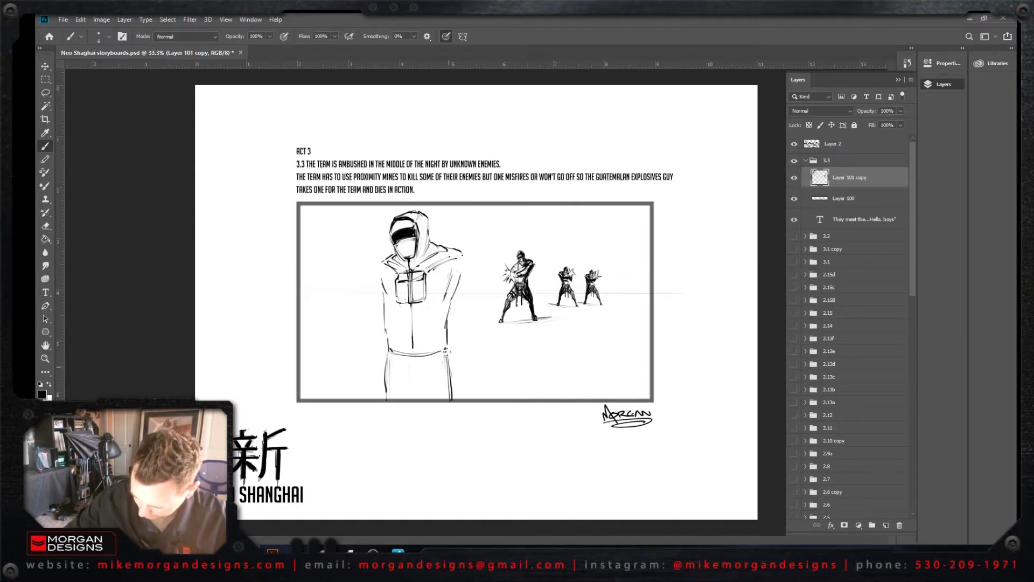
Step: Draw the masked figure's upper-arm and sleeve outlines on both sides of the jacket, down to about elbow height
drag(446, 350, 455, 393)
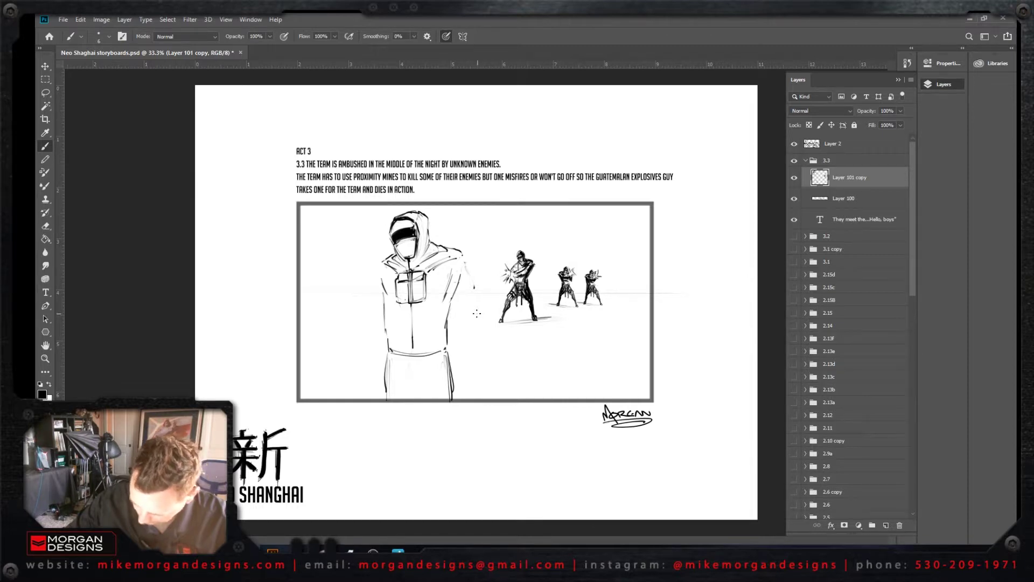
drag(467, 263, 477, 297)
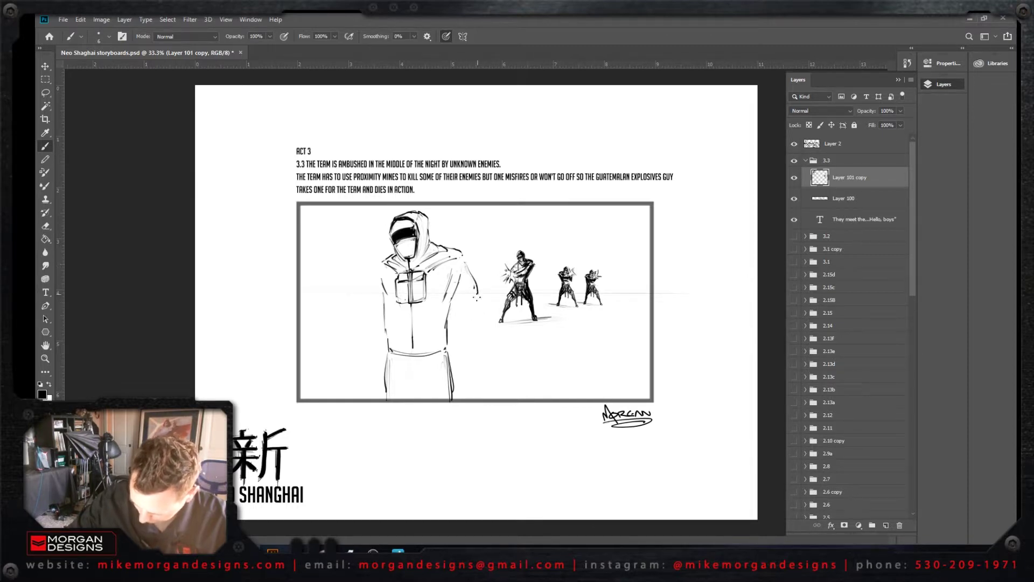
mouse_move(377, 270)
mouse_down()
mouse_move(364, 291)
mouse_move(384, 258)
mouse_up()
drag(460, 255, 481, 295)
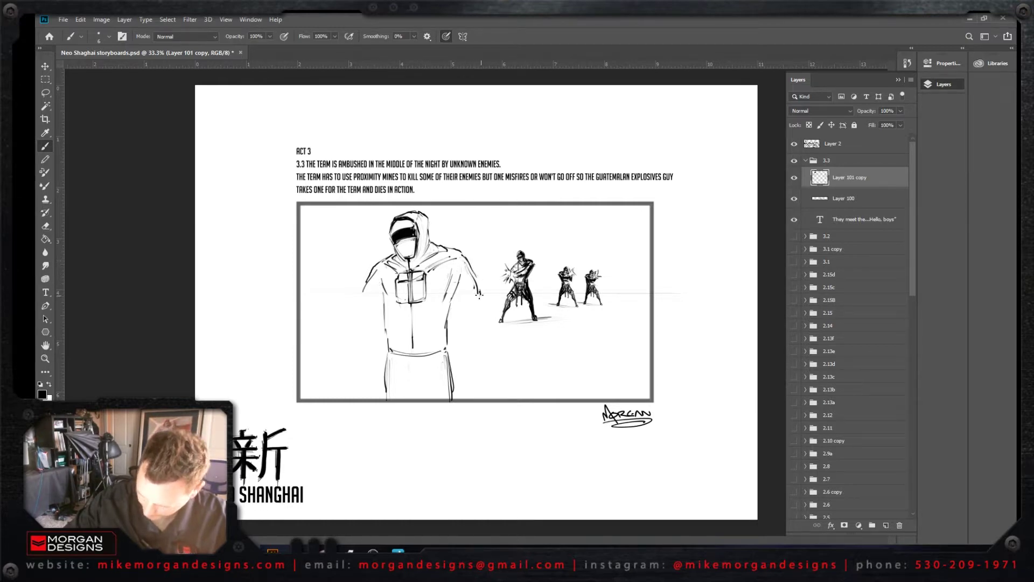
mouse_move(364, 289)
mouse_down()
mouse_move(357, 302)
mouse_move(377, 306)
mouse_up()
mouse_move(457, 296)
mouse_down()
mouse_move(473, 310)
mouse_move(351, 318)
mouse_up()
Step: Lasso the whole masked figure onto its own layer, scale it down and shift it toward the panel's left side
key(v)
key(ctrl+z)
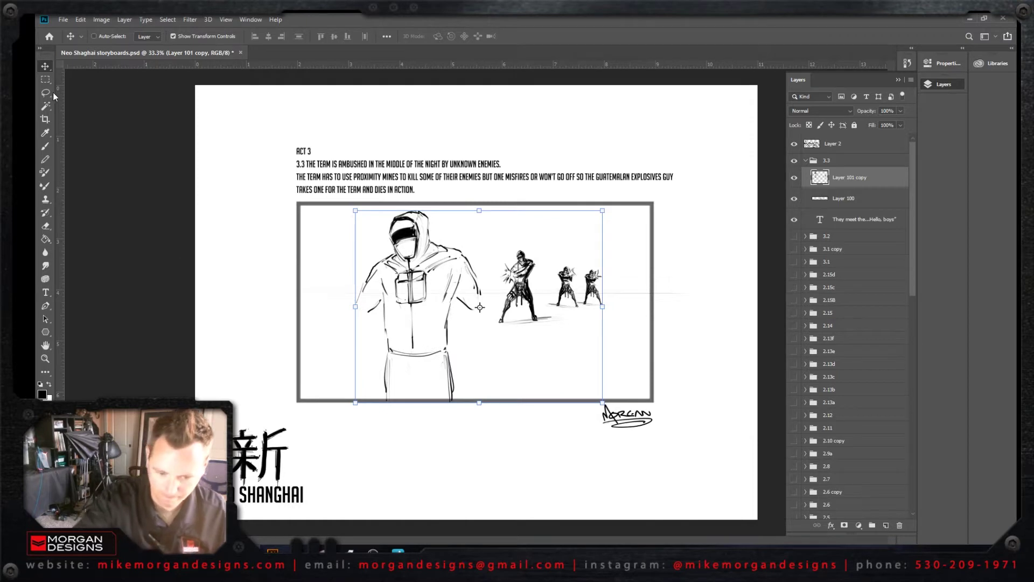
key(l)
mouse_move(389, 425)
mouse_down()
mouse_move(331, 304)
mouse_move(501, 307)
mouse_move(394, 455)
mouse_up()
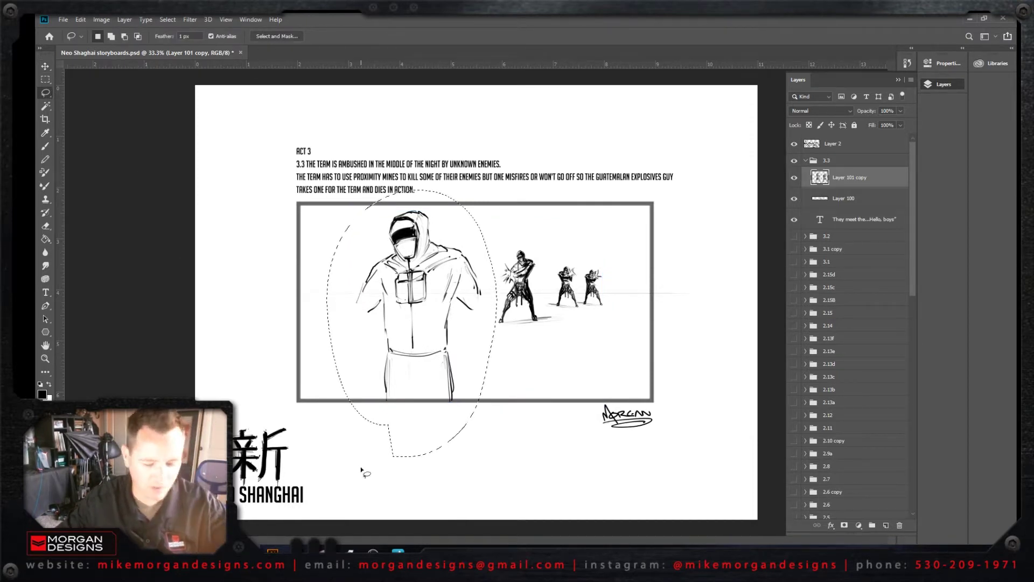
key(Delete)
key(ctrl+z)
key(ctrl+z)
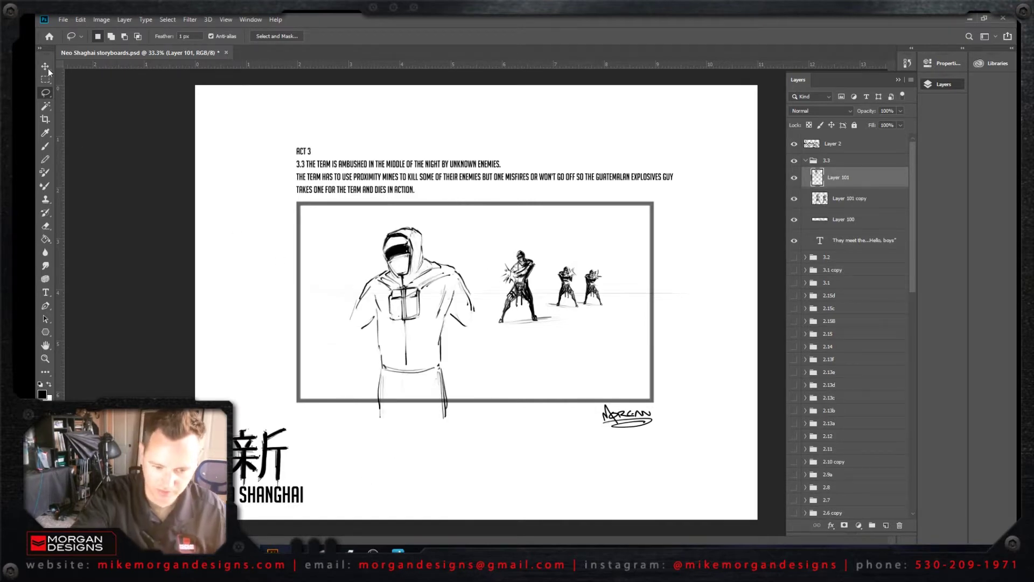
key(v)
drag(477, 229, 451, 269)
key(Return)
drag(398, 345, 387, 292)
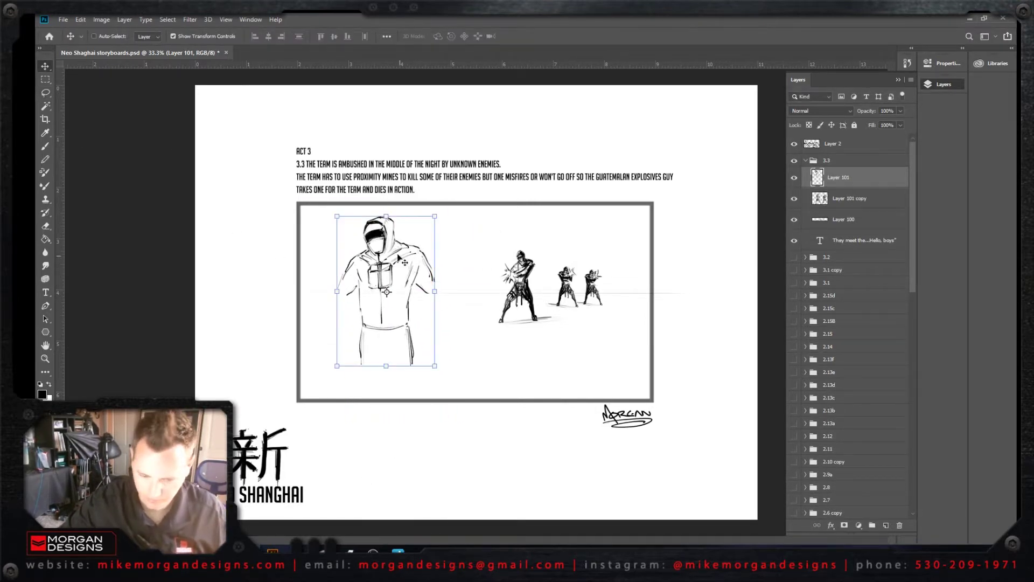
Step: Lasso and delete the masked figure's lower jacket and legs below the chest pouch
click(46, 146)
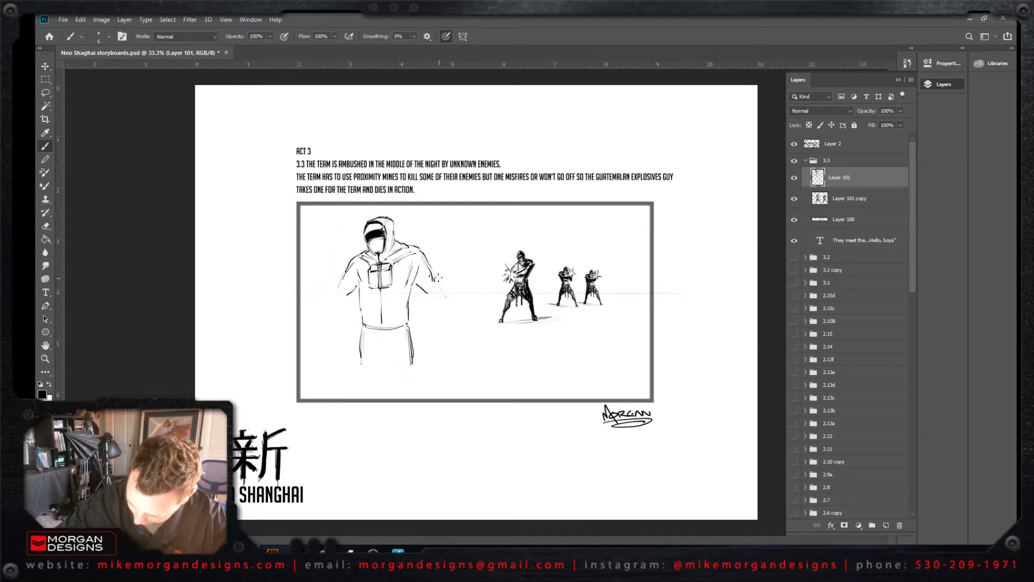
click(45, 92)
mouse_move(353, 300)
mouse_down()
mouse_move(408, 296)
mouse_move(430, 356)
mouse_move(347, 390)
mouse_up()
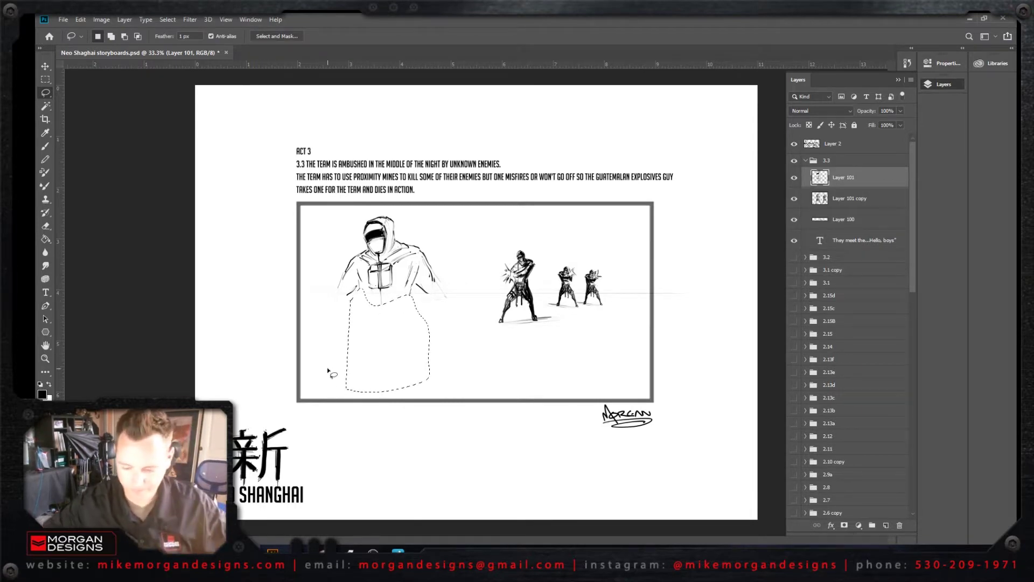
key(ctrl+d)
Step: Sketch both of the masked figure's arms stretched outward and down, each ending in a rough fist
key(b)
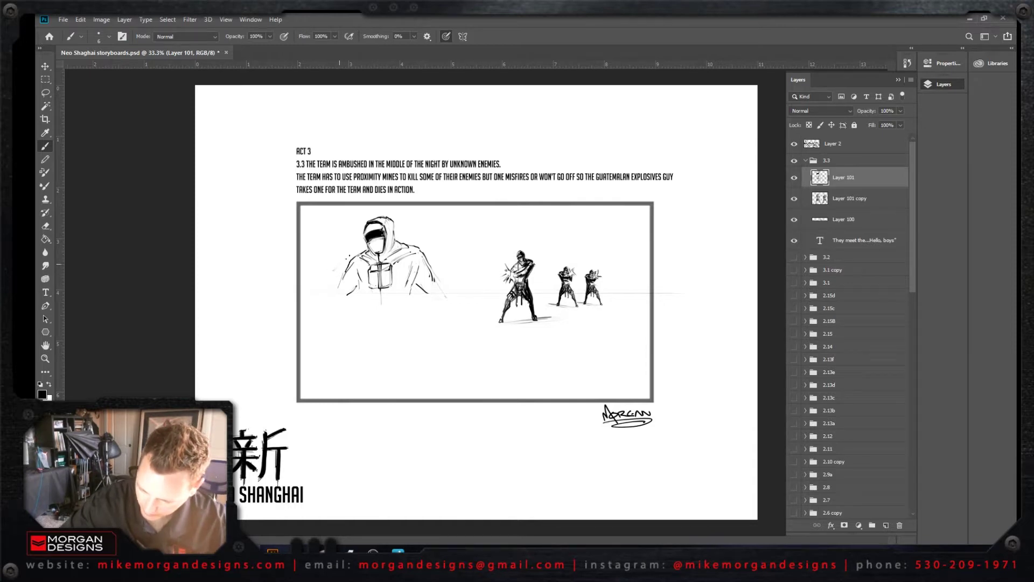
mouse_move(350, 258)
mouse_down()
mouse_move(330, 281)
mouse_move(352, 279)
mouse_move(329, 290)
mouse_move(324, 280)
mouse_move(291, 307)
mouse_up()
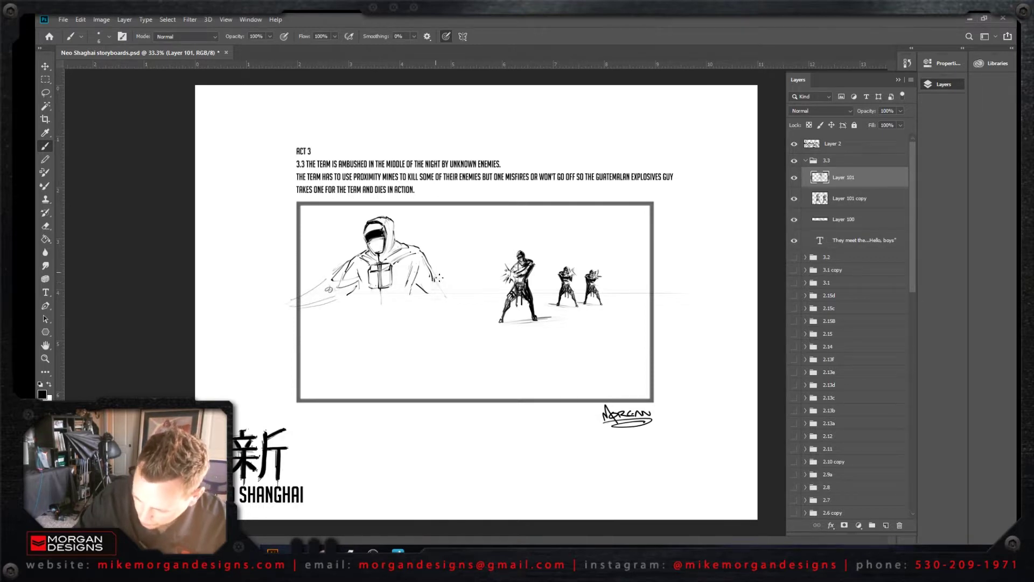
mouse_move(447, 286)
mouse_down()
mouse_move(469, 299)
mouse_move(438, 298)
mouse_move(476, 309)
mouse_move(453, 302)
mouse_move(448, 284)
mouse_move(479, 309)
mouse_move(480, 300)
mouse_move(500, 315)
mouse_up()
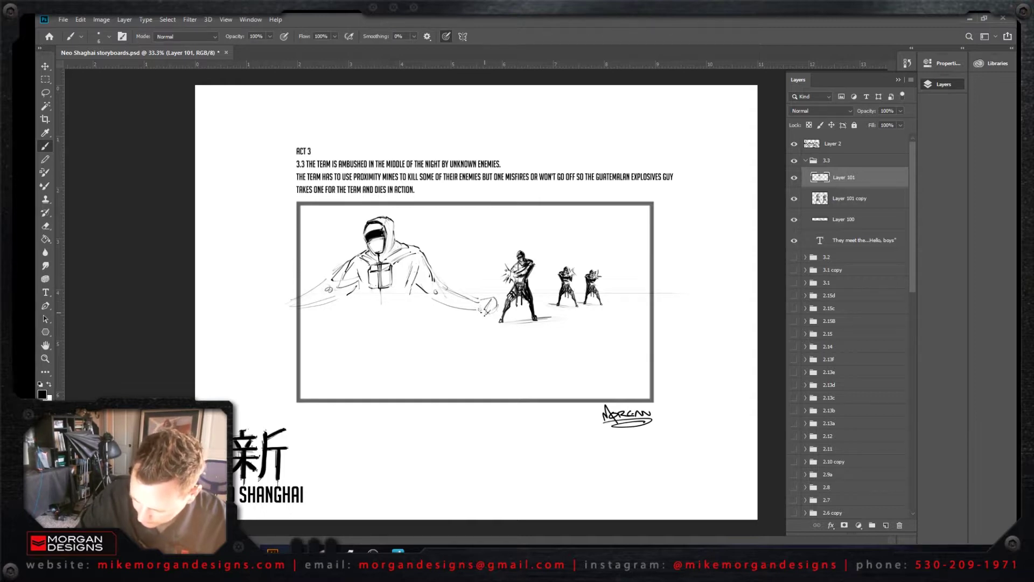
drag(283, 305, 288, 300)
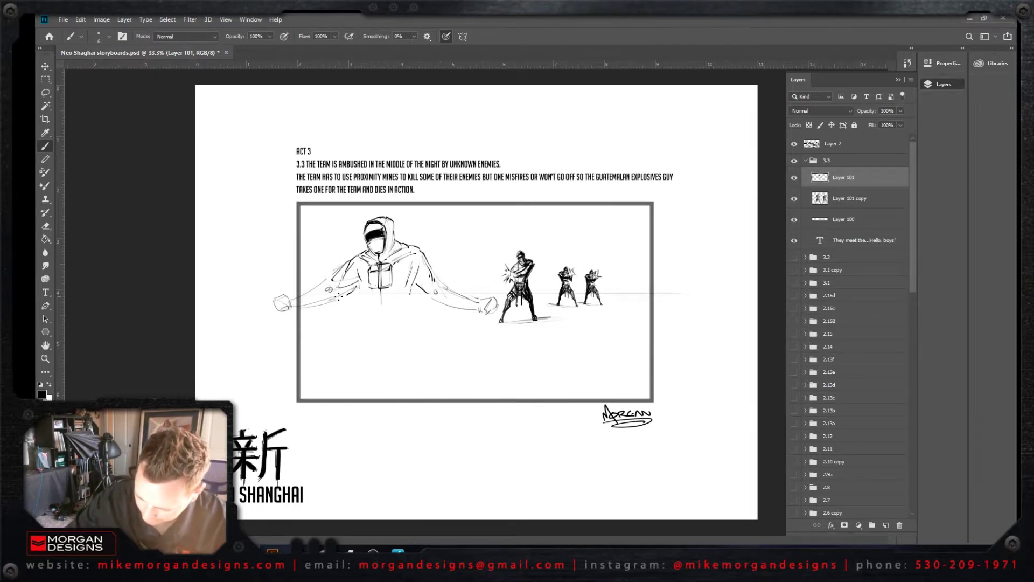
Step: Rough in the masked figure's waist, hips, striding legs and feet, extending below the panel frame
mouse_move(361, 300)
mouse_down()
mouse_move(367, 321)
mouse_move(409, 326)
mouse_move(358, 353)
mouse_move(353, 448)
mouse_up()
drag(349, 384, 392, 384)
mouse_move(416, 344)
mouse_down()
mouse_move(427, 372)
mouse_move(402, 354)
mouse_move(430, 378)
mouse_move(427, 347)
mouse_move(429, 398)
mouse_move(437, 453)
mouse_up()
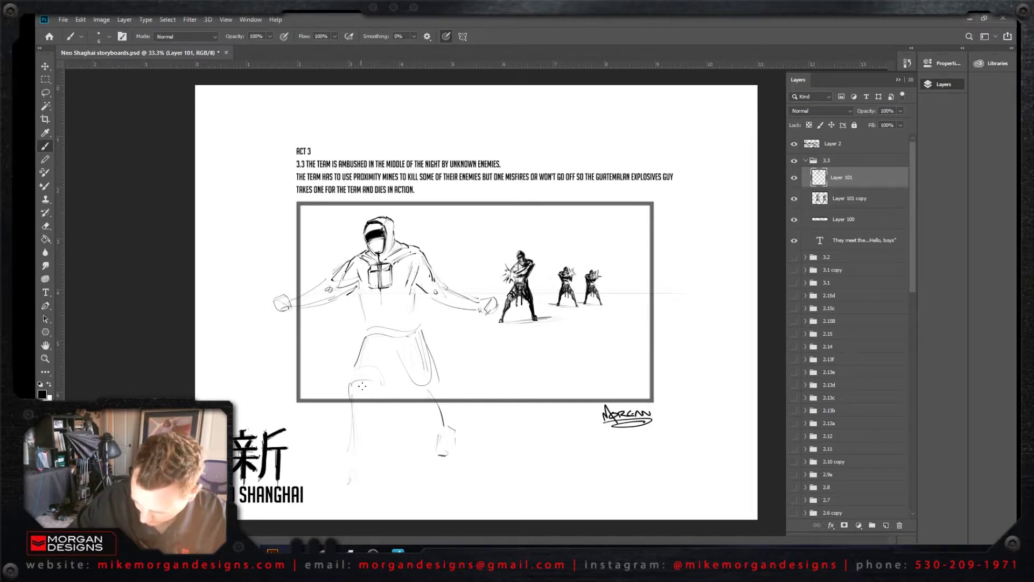
mouse_move(359, 478)
mouse_down()
mouse_move(351, 488)
mouse_move(348, 475)
mouse_move(340, 496)
mouse_move(359, 499)
mouse_move(345, 504)
mouse_move(368, 491)
mouse_up()
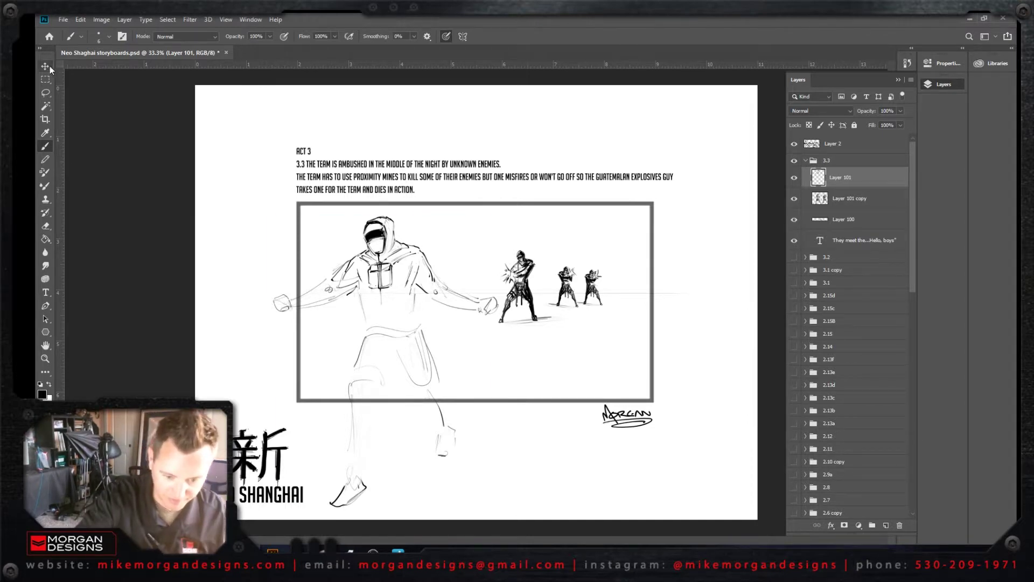
Step: Scale the masked figure down to about 89% and move it right so both fists sit inside the panel
key(v)
drag(498, 216, 472, 249)
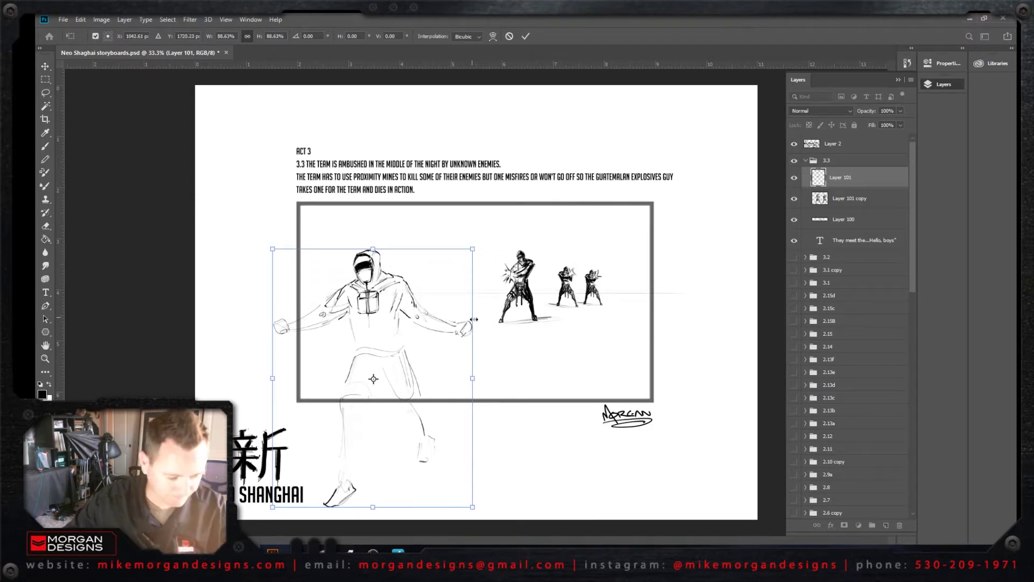
key(Return)
drag(381, 321, 419, 300)
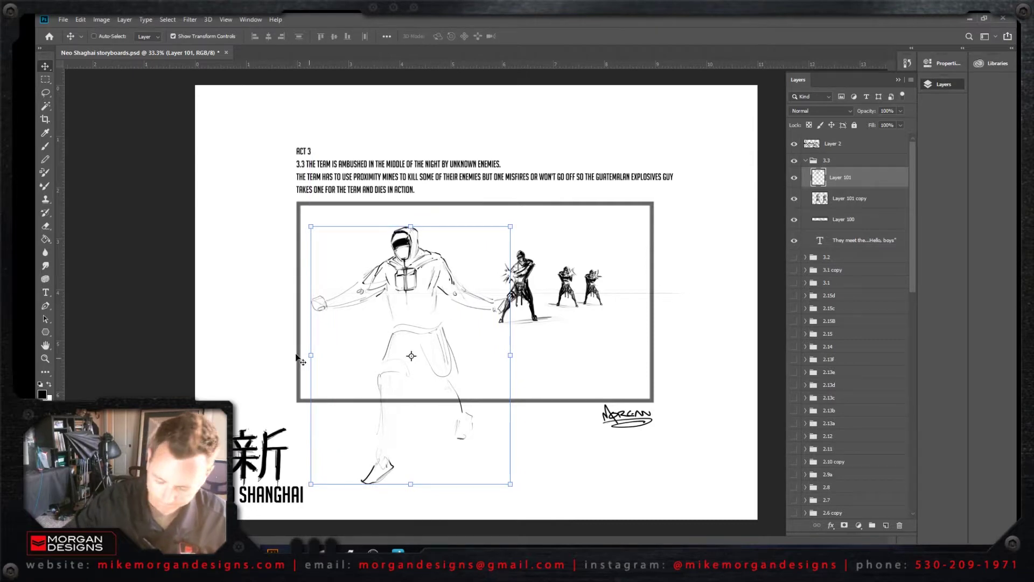
Step: Draw the masked figure's raised thigh line and the trailing leg with baggy trousers, lower leg and shoe
click(45, 146)
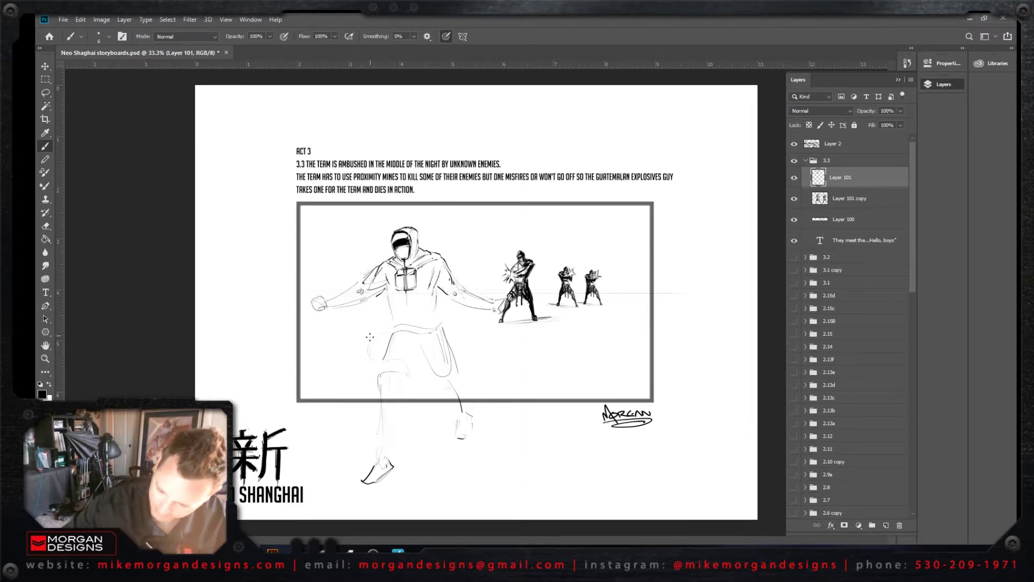
mouse_move(371, 338)
mouse_down()
mouse_move(450, 337)
mouse_move(413, 350)
mouse_move(395, 333)
mouse_move(405, 335)
mouse_move(376, 333)
mouse_up()
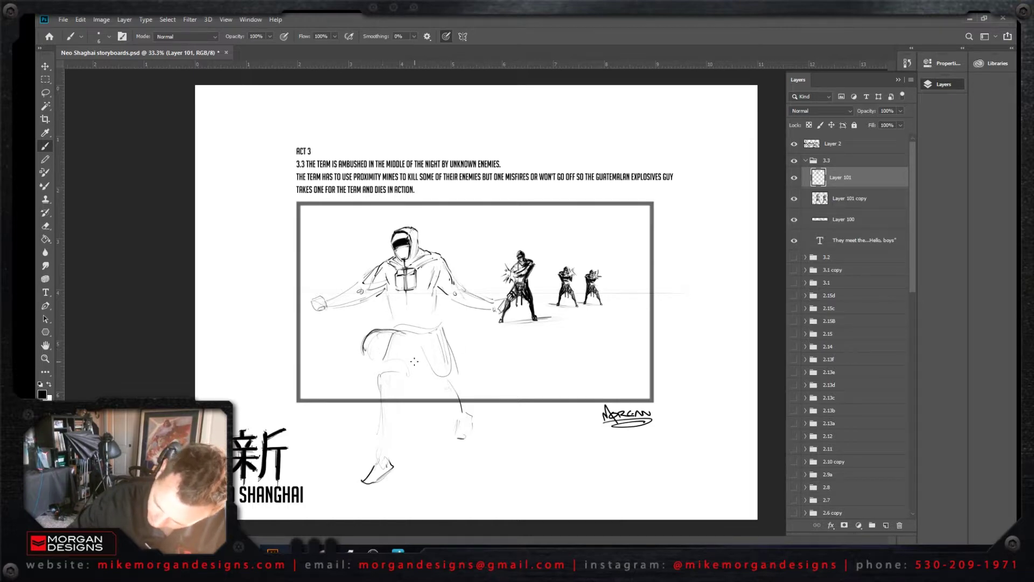
mouse_move(418, 362)
mouse_down()
mouse_move(402, 354)
mouse_move(463, 394)
mouse_move(453, 383)
mouse_up()
drag(434, 336, 461, 377)
mouse_move(434, 330)
mouse_down()
mouse_move(444, 354)
mouse_move(426, 334)
mouse_move(438, 325)
mouse_up()
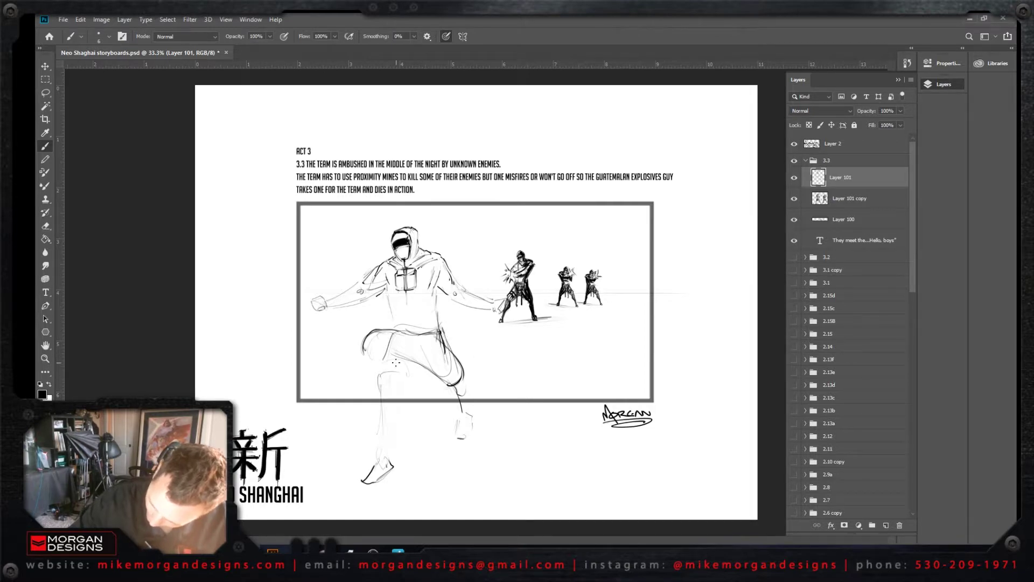
mouse_move(411, 365)
mouse_down()
mouse_move(446, 370)
mouse_move(406, 347)
mouse_move(449, 385)
mouse_move(467, 381)
mouse_move(460, 392)
mouse_move(482, 407)
mouse_move(476, 385)
mouse_move(461, 392)
mouse_move(475, 409)
mouse_move(482, 403)
mouse_move(473, 431)
mouse_up()
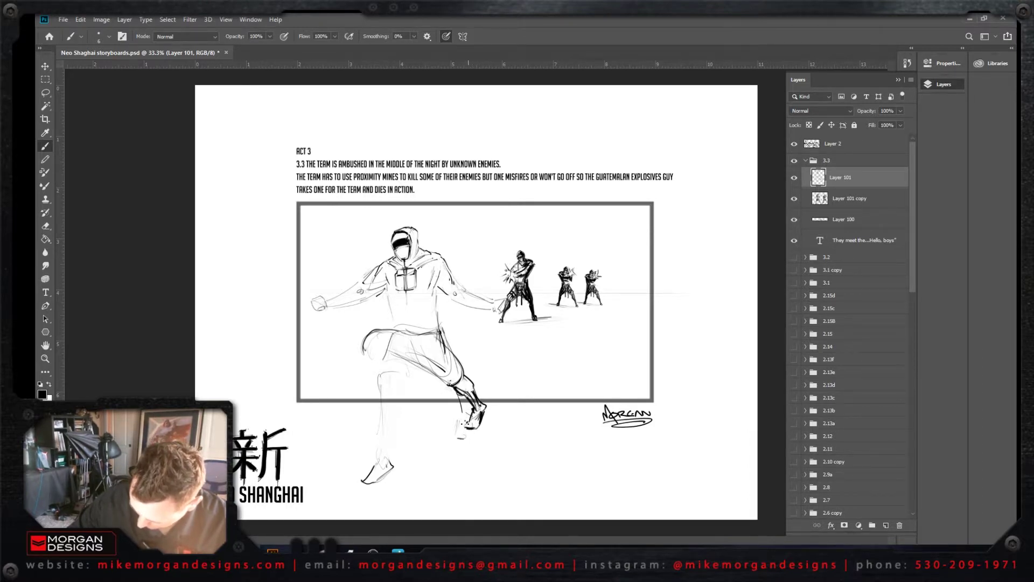
drag(483, 404, 489, 418)
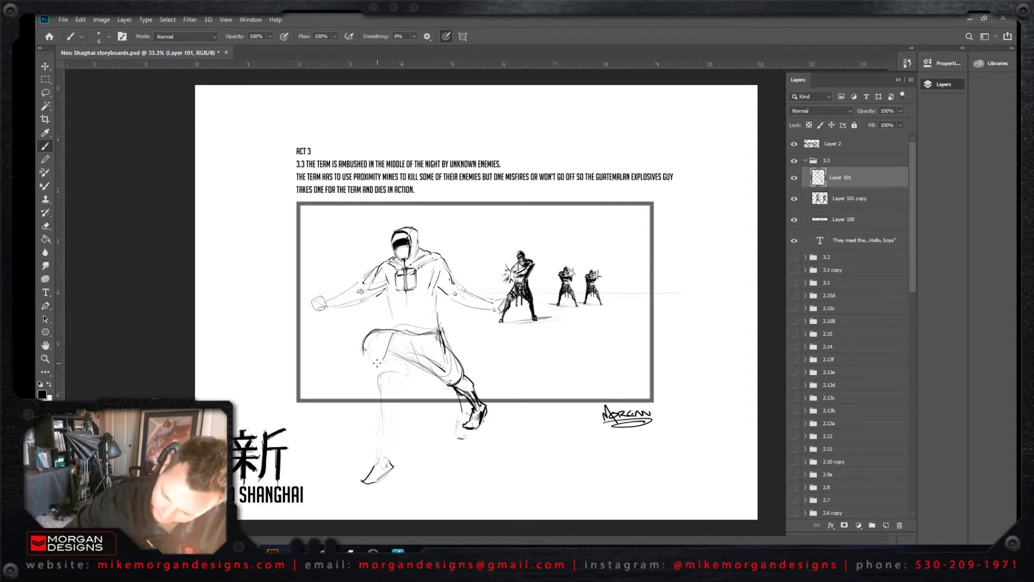
Step: Draw the masked figure's bent front leg with a rounded knee, gathered trouser cuff, shin and foot
drag(372, 353, 386, 329)
mouse_move(387, 337)
mouse_down()
mouse_move(377, 358)
mouse_move(392, 371)
mouse_move(365, 376)
mouse_move(395, 383)
mouse_move(373, 388)
mouse_move(399, 379)
mouse_move(414, 417)
mouse_up()
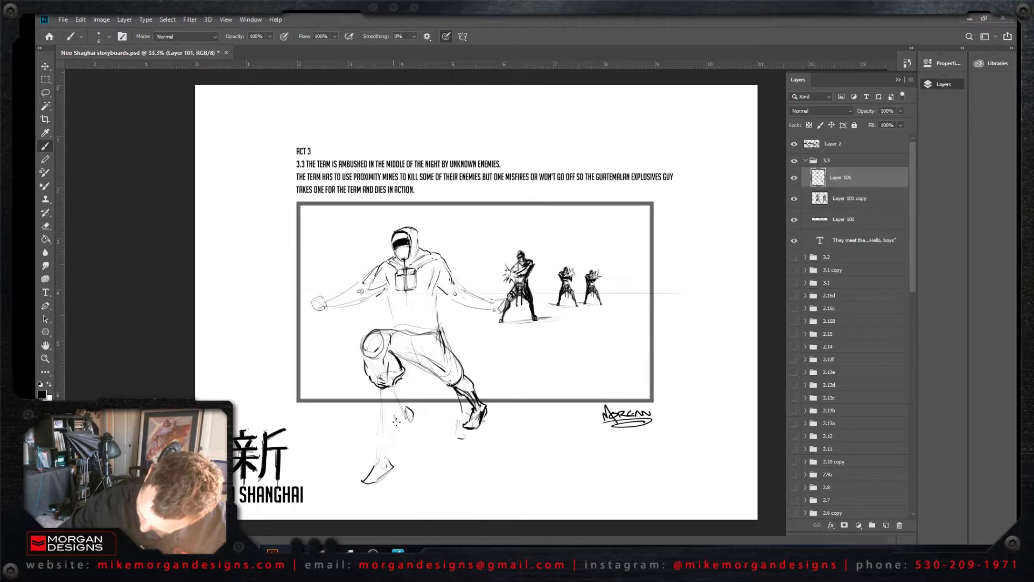
mouse_move(399, 431)
mouse_down()
mouse_move(397, 442)
mouse_move(413, 444)
mouse_move(409, 405)
mouse_up()
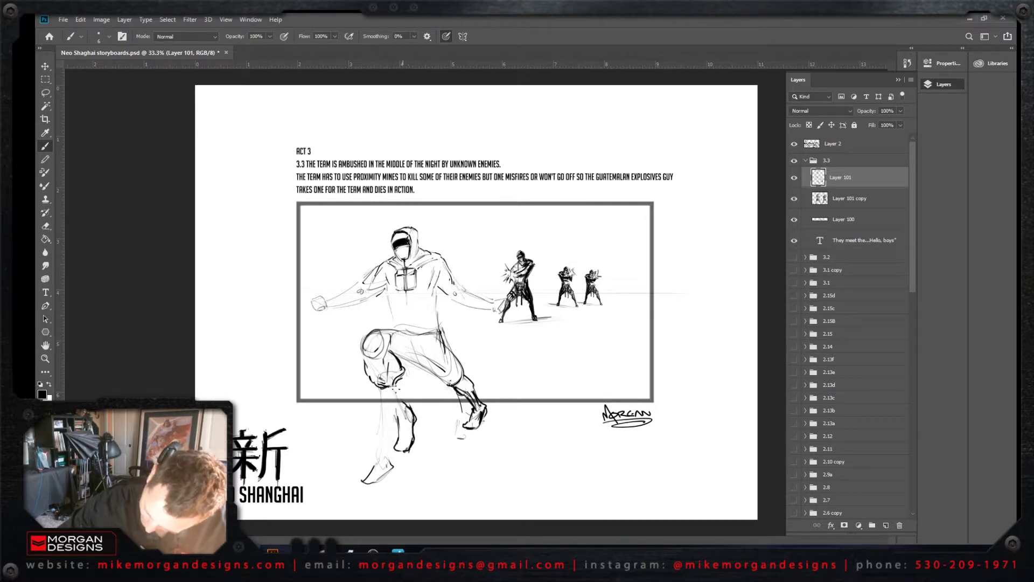
mouse_move(399, 380)
mouse_down()
mouse_move(403, 405)
mouse_move(370, 345)
mouse_move(394, 413)
mouse_up()
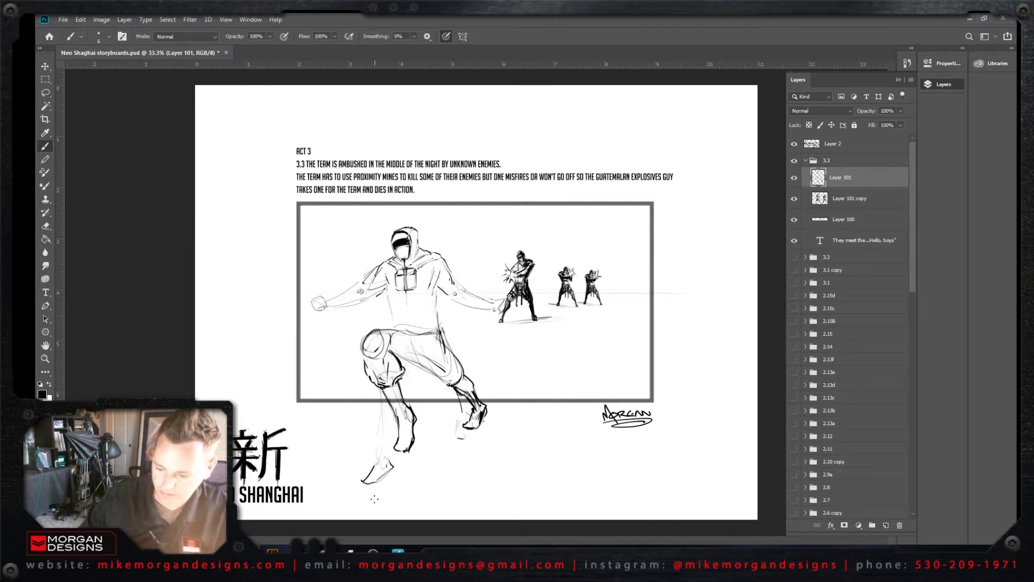
Step: Lasso and delete the leftover rough shin and foot sketch beside the front leg
key(l)
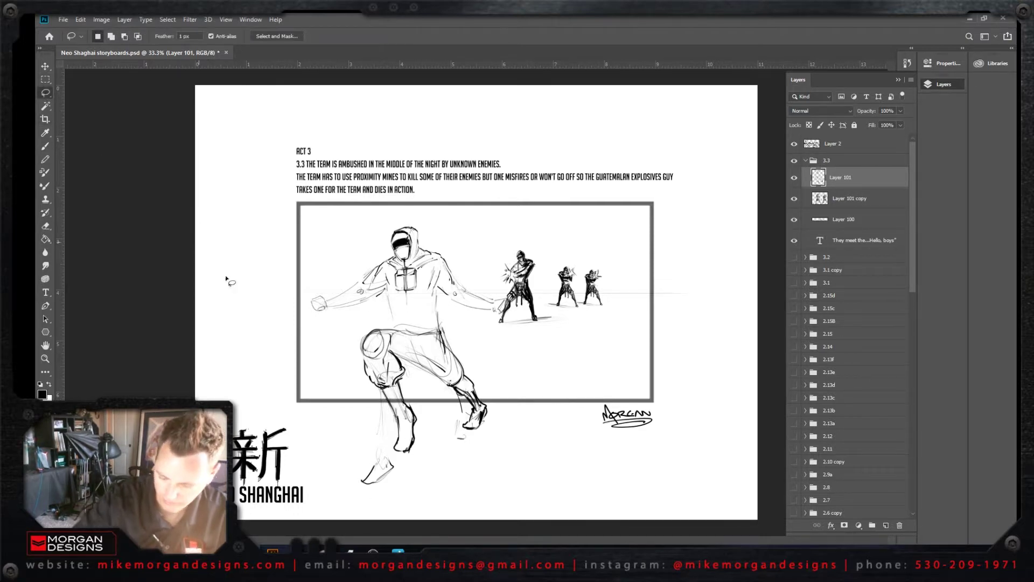
mouse_move(353, 488)
mouse_down()
mouse_move(380, 395)
mouse_move(396, 460)
mouse_move(356, 490)
mouse_up()
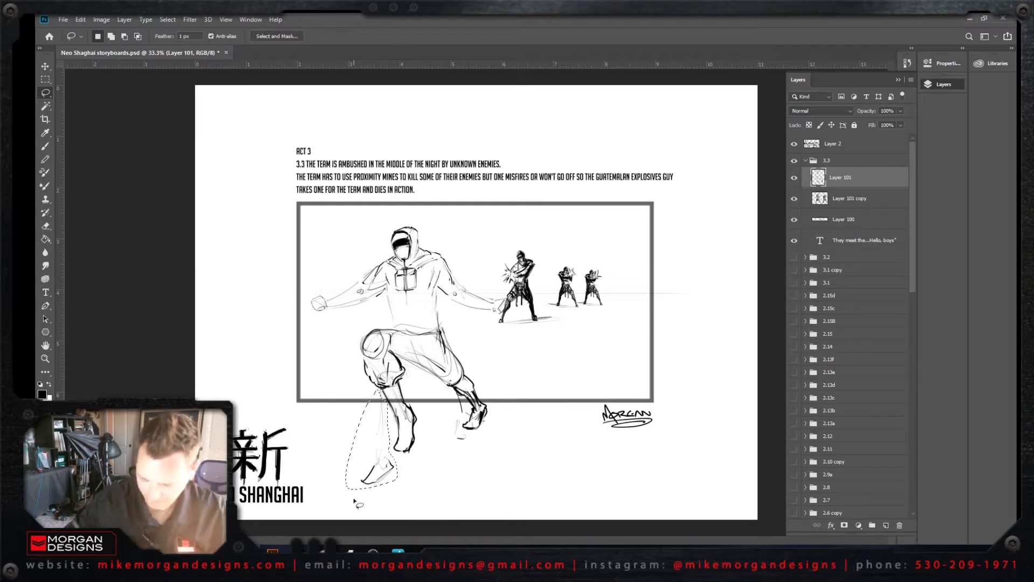
key(Delete)
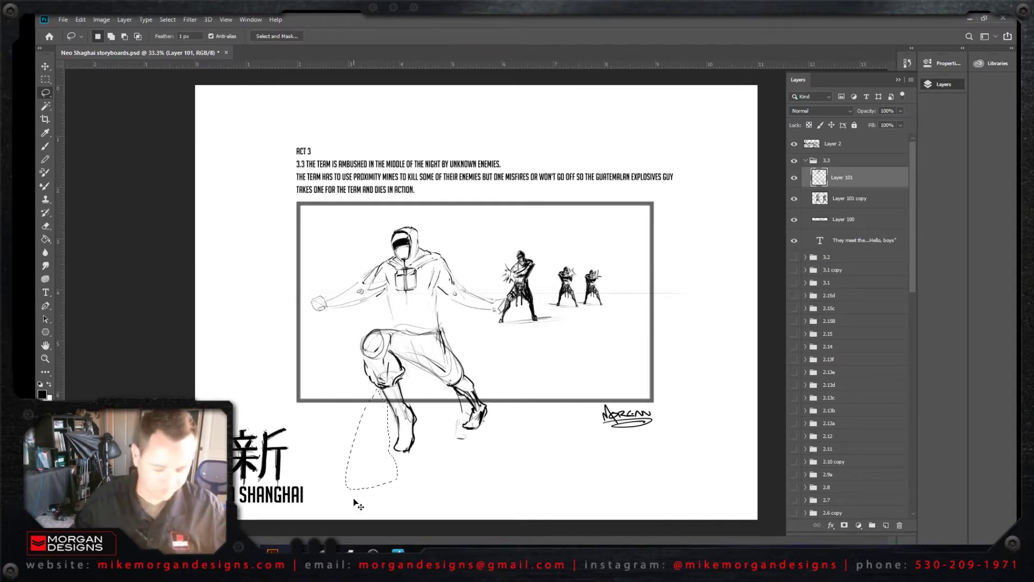
key(ctrl+d)
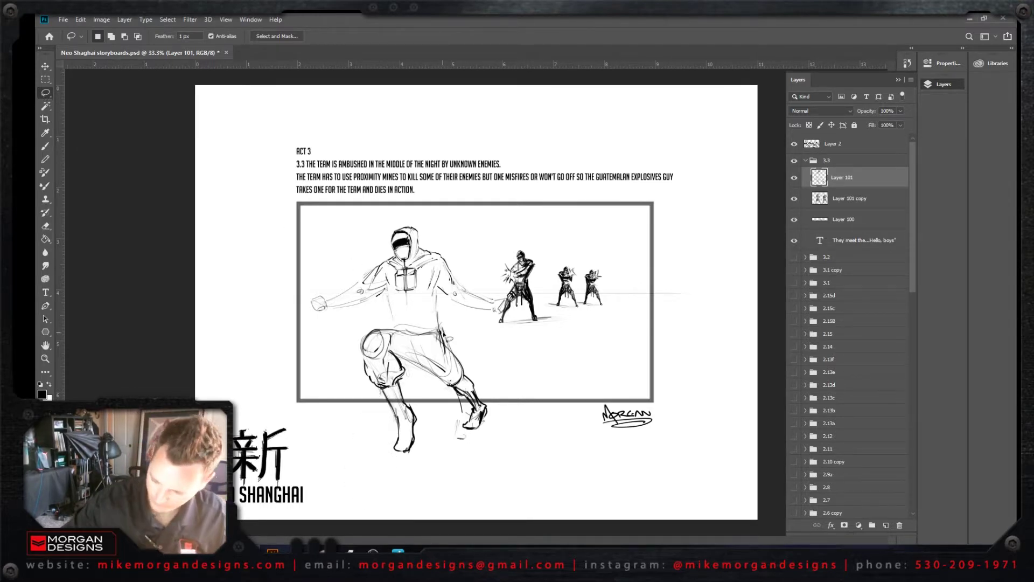
Step: Lasso the figure's head, torso and arms, rotate them counterclockwise and reposition them over the hips
mouse_move(448, 331)
mouse_down()
mouse_move(339, 325)
mouse_move(300, 294)
mouse_move(394, 219)
mouse_move(431, 224)
mouse_move(487, 280)
mouse_move(528, 295)
mouse_move(499, 351)
mouse_move(468, 339)
mouse_up()
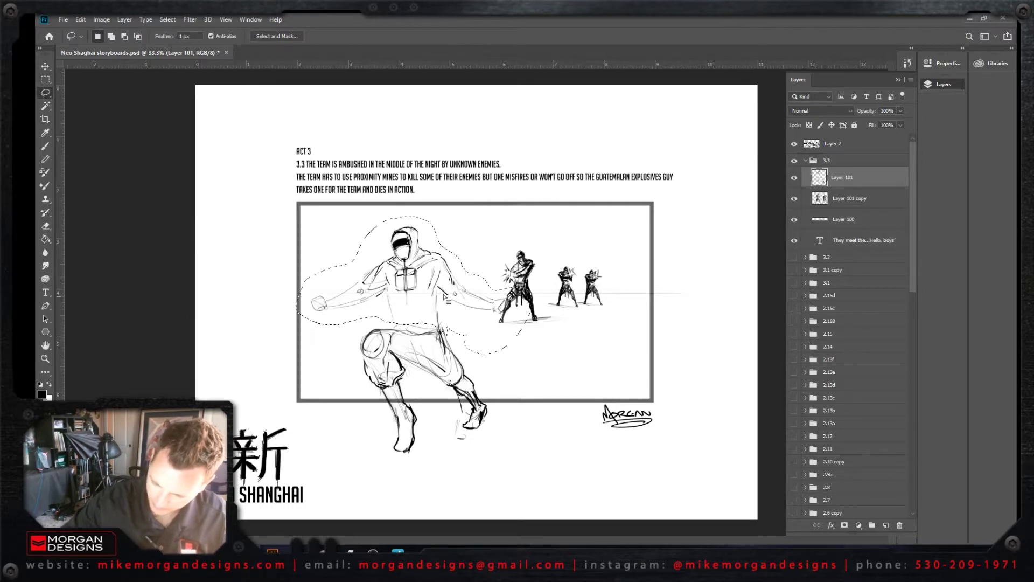
key(v)
drag(415, 284, 409, 329)
drag(541, 210, 491, 187)
key(Return)
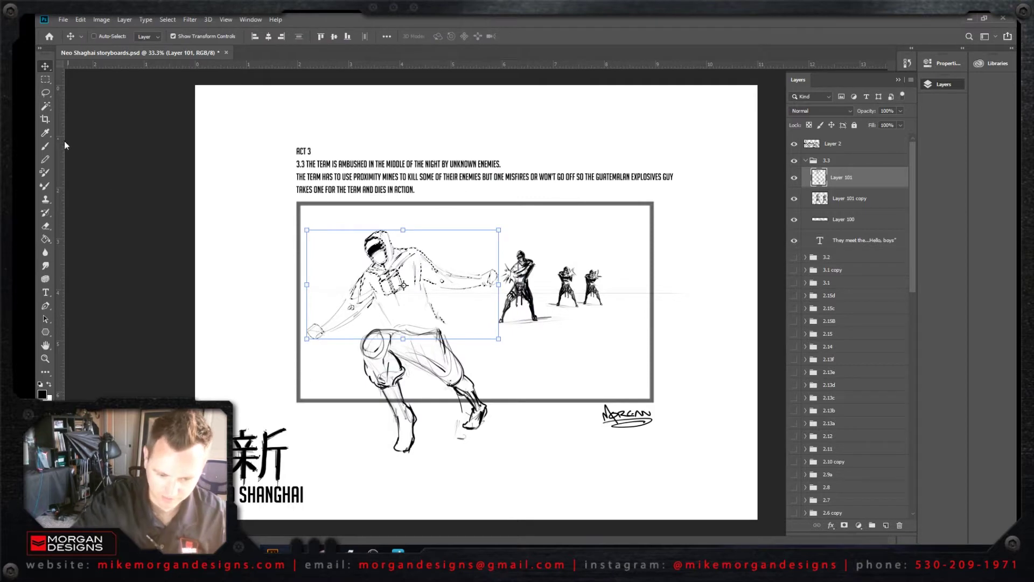
Step: Lasso the hooded head, rotate it slightly and shift it right so it sits over the collar
key(l)
key(ctrl+d)
mouse_move(384, 282)
mouse_down()
mouse_move(358, 232)
mouse_move(408, 251)
mouse_move(383, 272)
mouse_up()
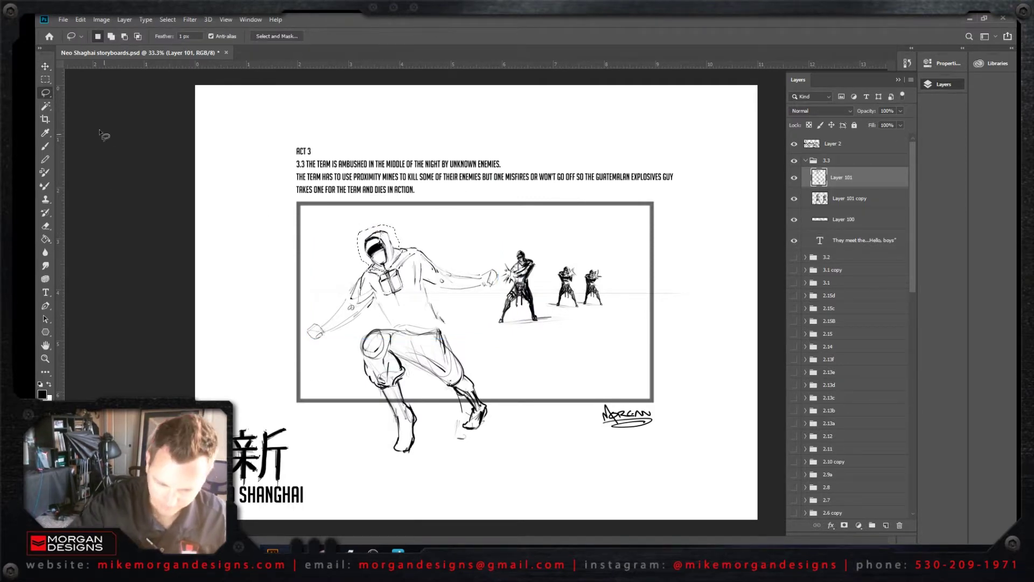
click(45, 65)
key(ctrl+t)
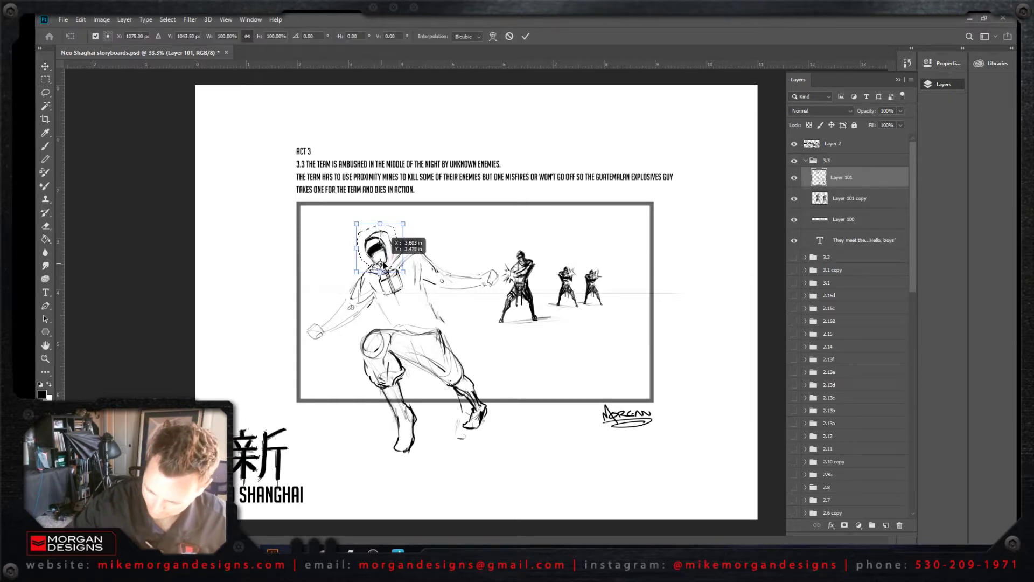
mouse_move(420, 216)
mouse_down()
mouse_move(428, 225)
mouse_move(423, 217)
mouse_up()
key(Return)
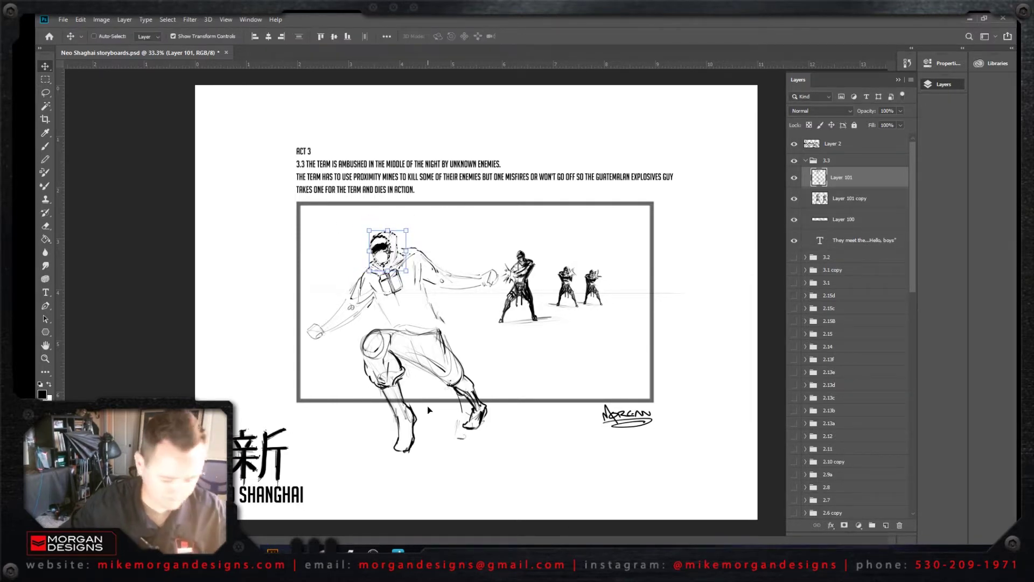
key(ctrl+d)
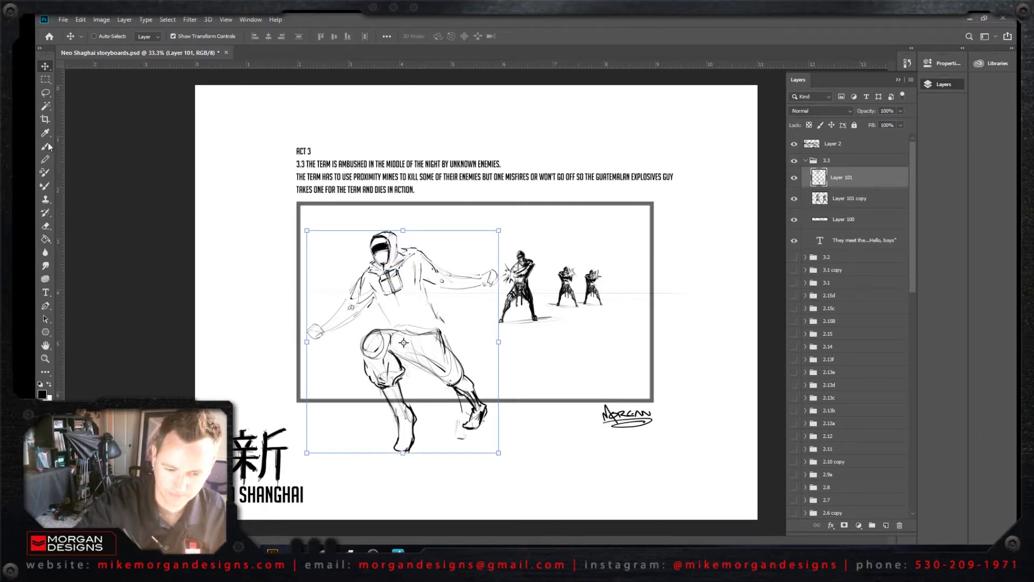
Step: Ink the masked figure's jacket side, front seam, pockets and waistband, with two sash tails trailing from the hip
key(b)
mouse_move(424, 286)
mouse_down()
mouse_move(439, 323)
mouse_move(483, 332)
mouse_move(446, 325)
mouse_move(482, 343)
mouse_move(464, 327)
mouse_move(436, 324)
mouse_move(465, 346)
mouse_up()
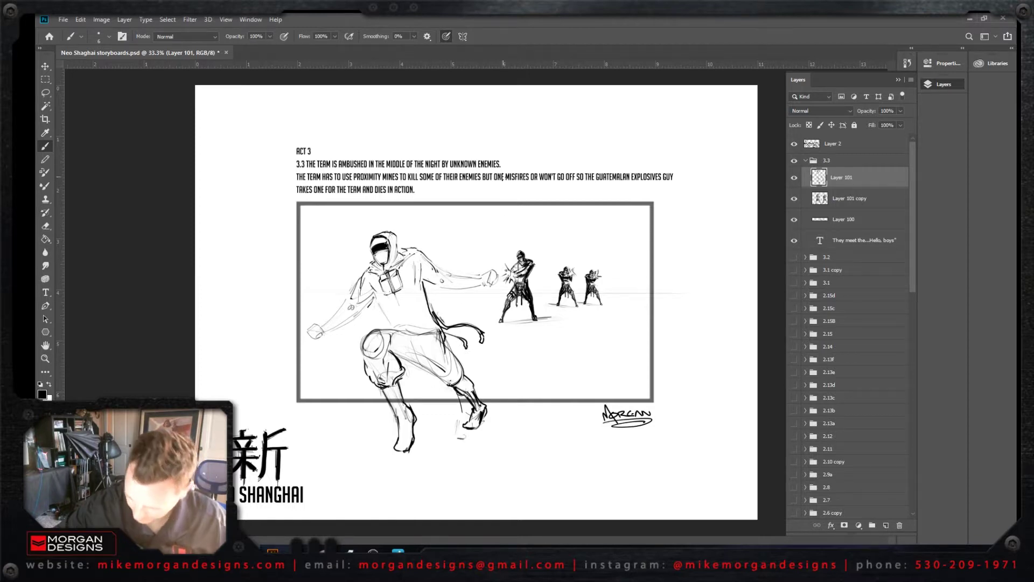
mouse_move(439, 332)
mouse_down()
mouse_move(400, 333)
mouse_move(408, 339)
mouse_up()
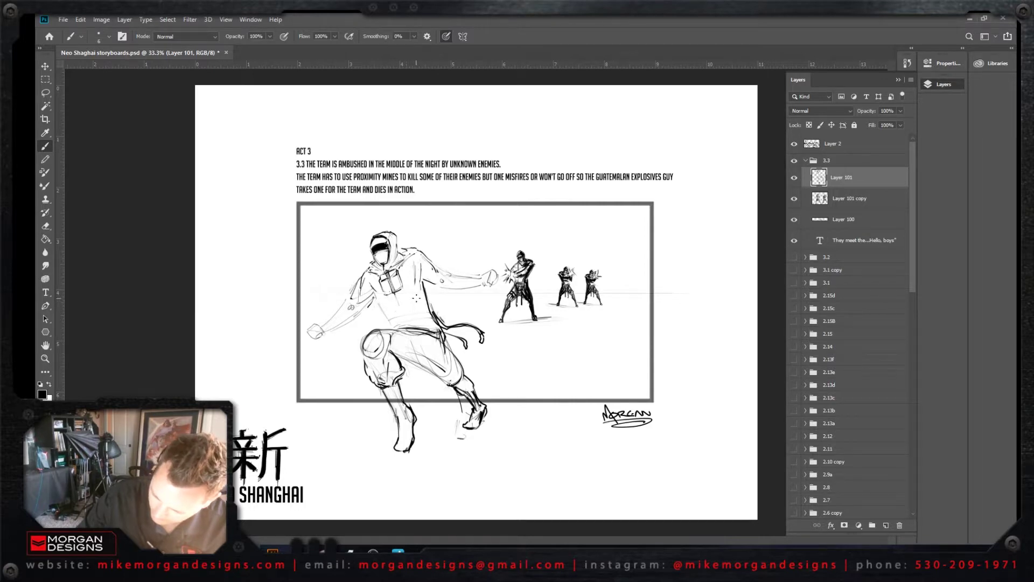
drag(406, 303, 421, 298)
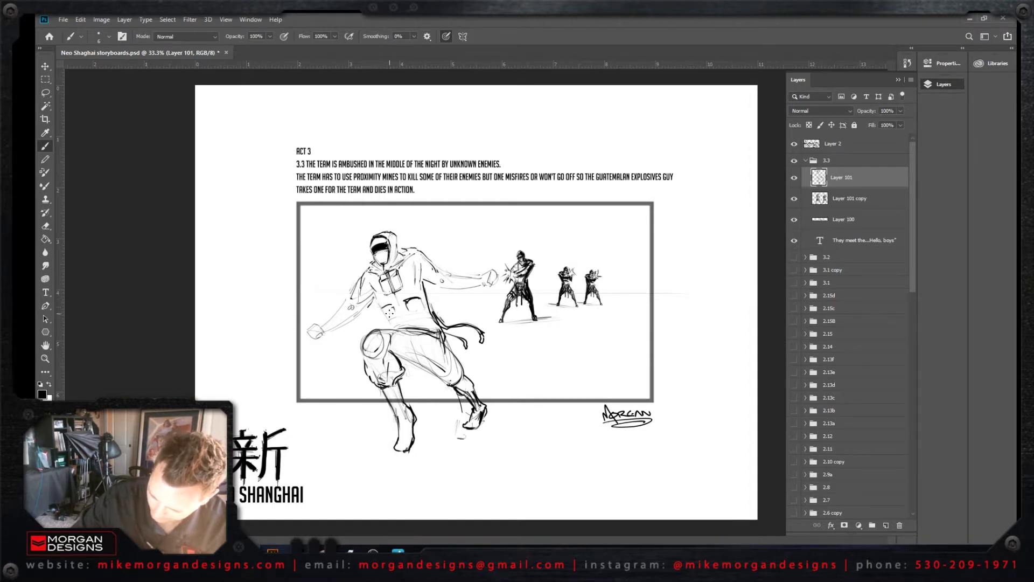
mouse_move(398, 322)
mouse_down()
mouse_move(419, 323)
mouse_move(413, 315)
mouse_move(403, 319)
mouse_move(431, 332)
mouse_up()
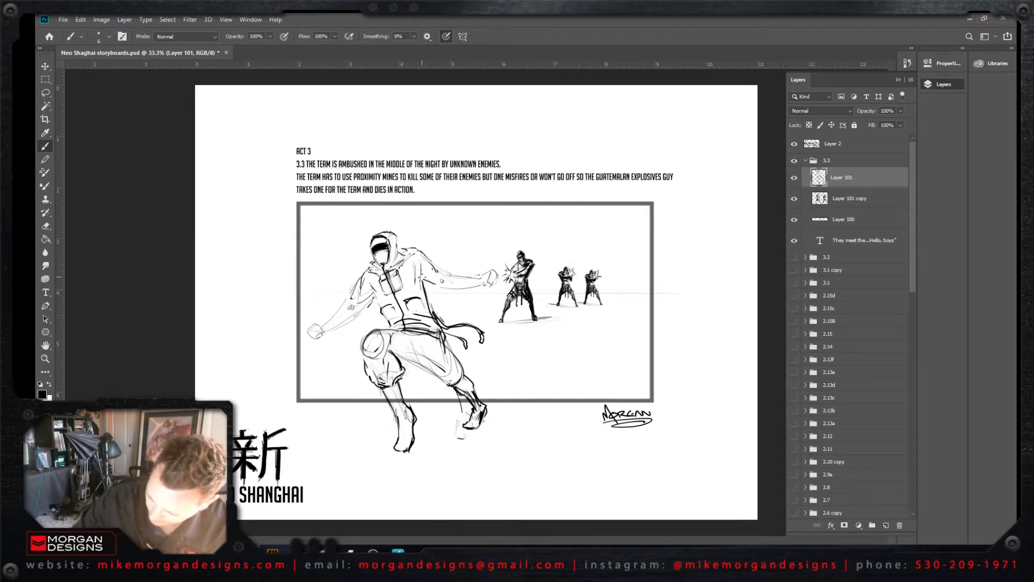
Step: Darken the figure's shoulder and hood outlines, and ink both sleeves with banded cuffs at the wrists
drag(420, 275, 425, 256)
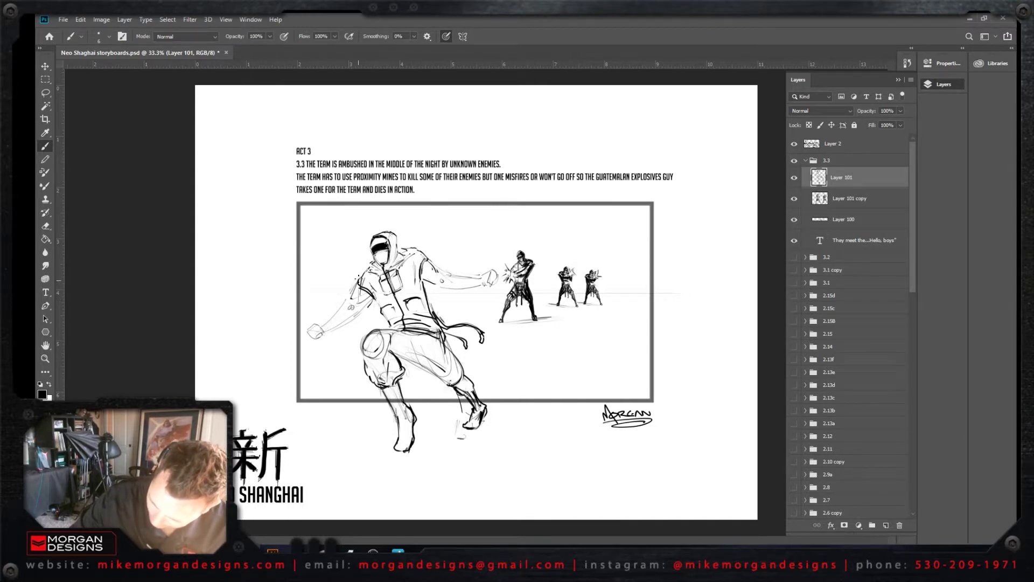
drag(418, 270, 423, 249)
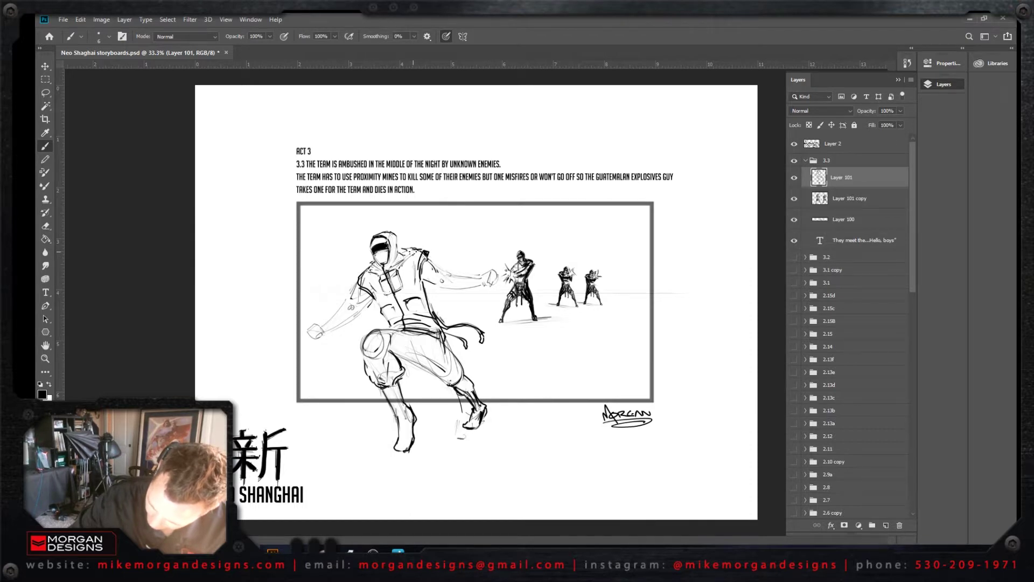
drag(408, 248, 395, 271)
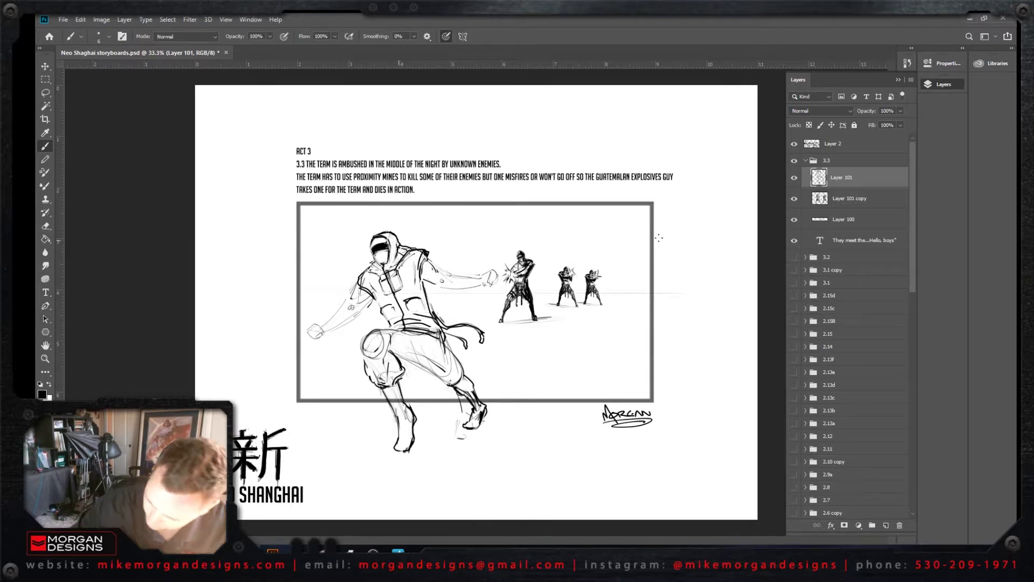
mouse_move(433, 268)
mouse_down()
mouse_move(444, 290)
mouse_move(478, 283)
mouse_up()
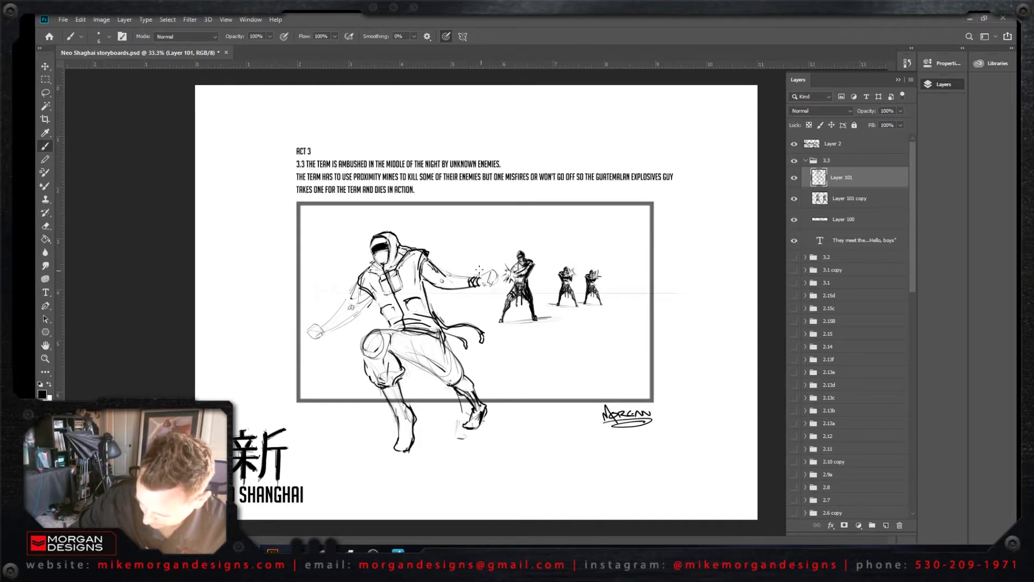
drag(329, 322, 336, 326)
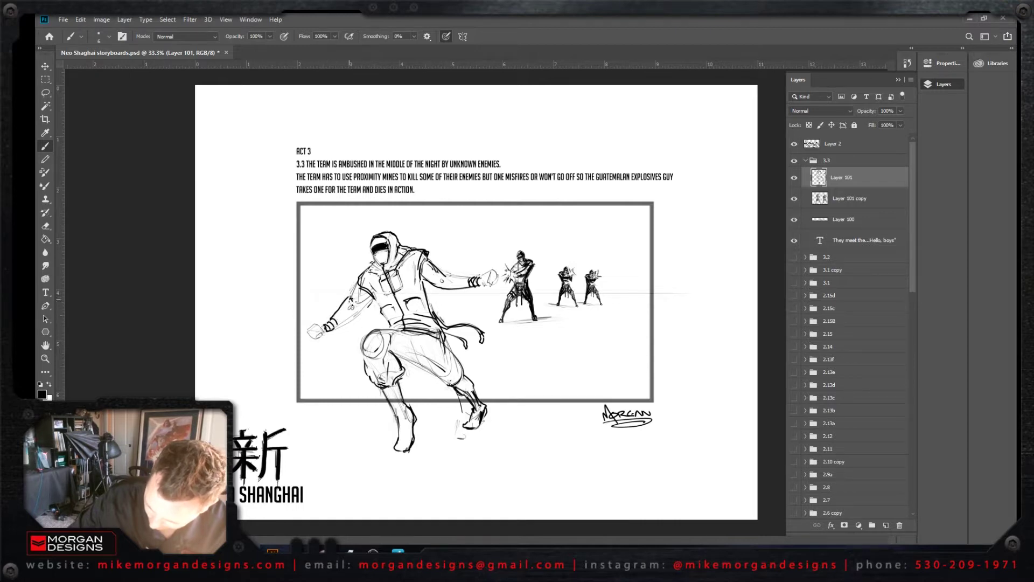
mouse_move(355, 311)
mouse_down()
mouse_move(338, 327)
mouse_move(366, 305)
mouse_move(353, 311)
mouse_up()
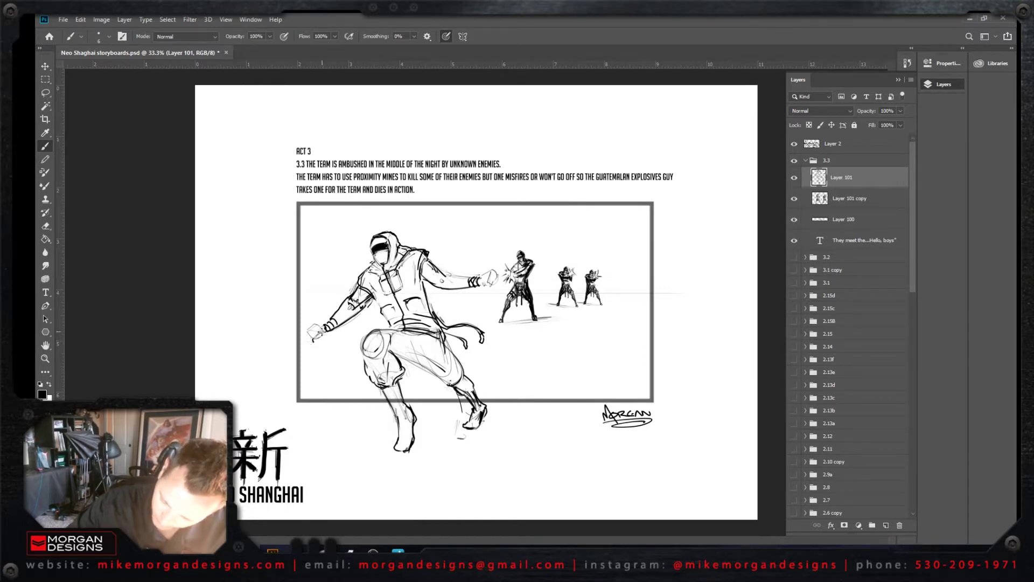
Step: Draw a katana in each of the figure's hands, with gripped hilts and long blades extending up past the panel frame
drag(317, 333, 329, 355)
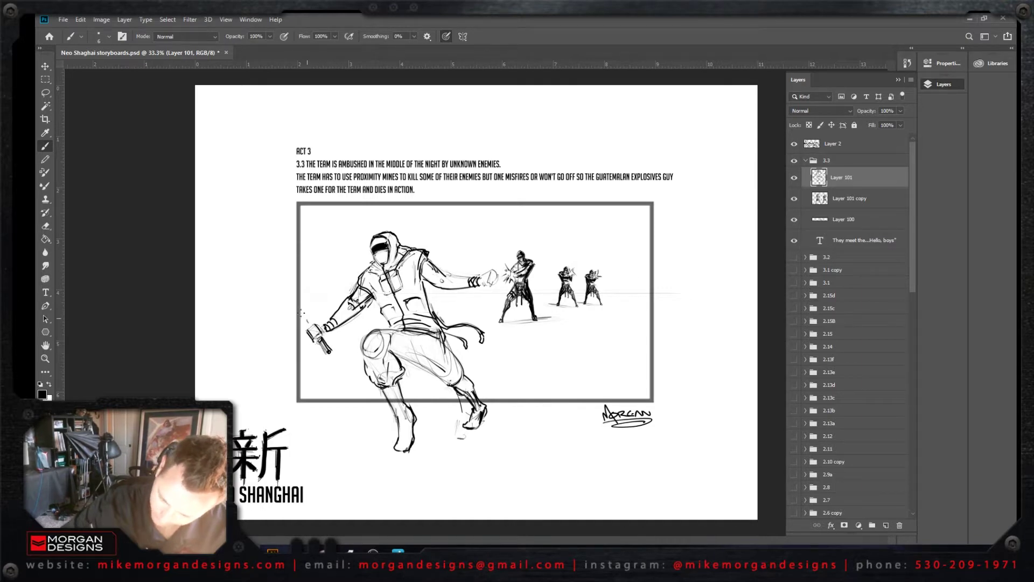
mouse_move(308, 321)
mouse_down()
mouse_move(270, 241)
mouse_move(298, 301)
mouse_up()
mouse_move(268, 249)
mouse_down()
mouse_move(312, 325)
mouse_move(319, 318)
mouse_up()
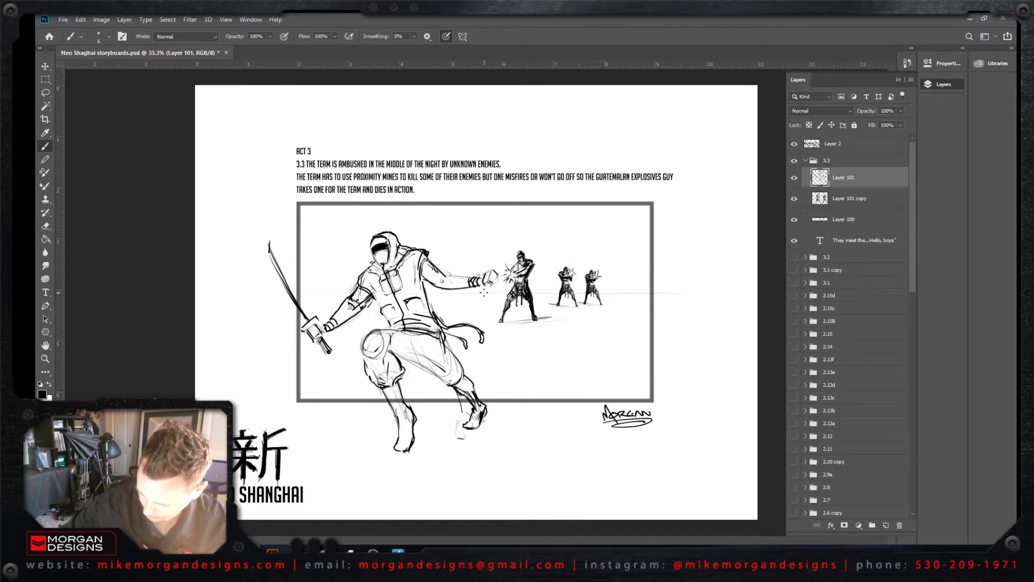
drag(488, 284, 483, 297)
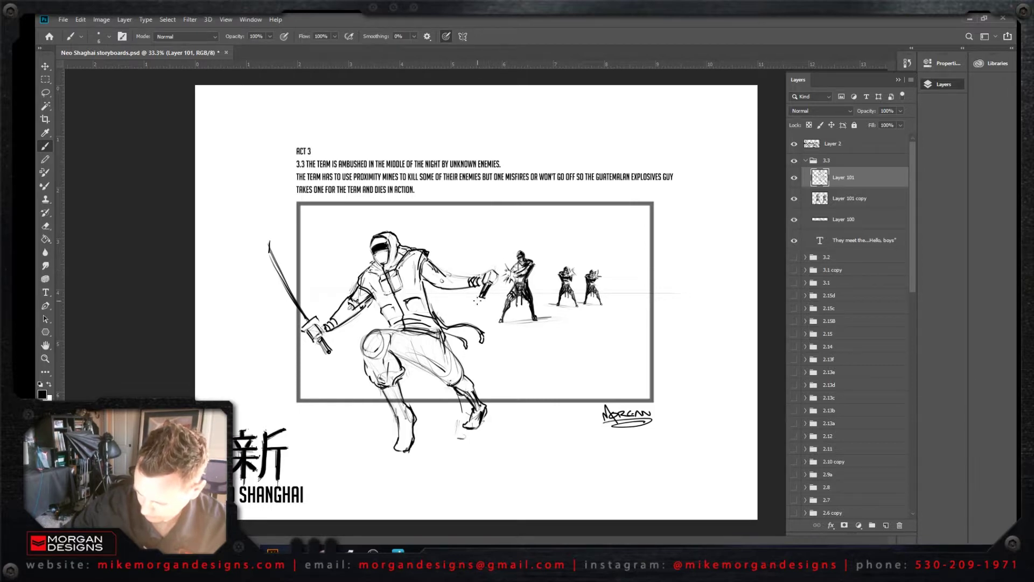
drag(494, 284, 483, 302)
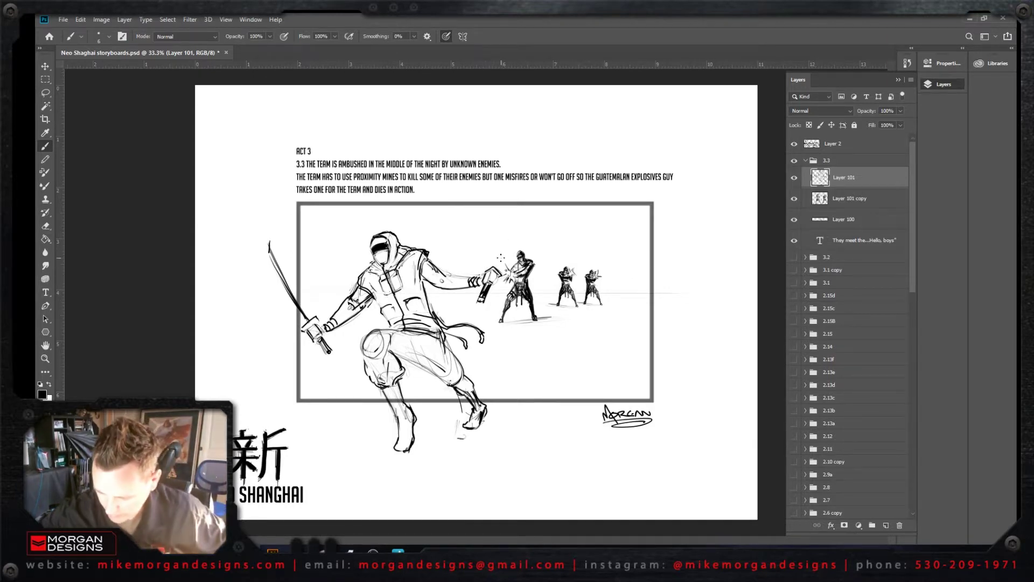
drag(496, 267, 545, 195)
drag(494, 265, 550, 188)
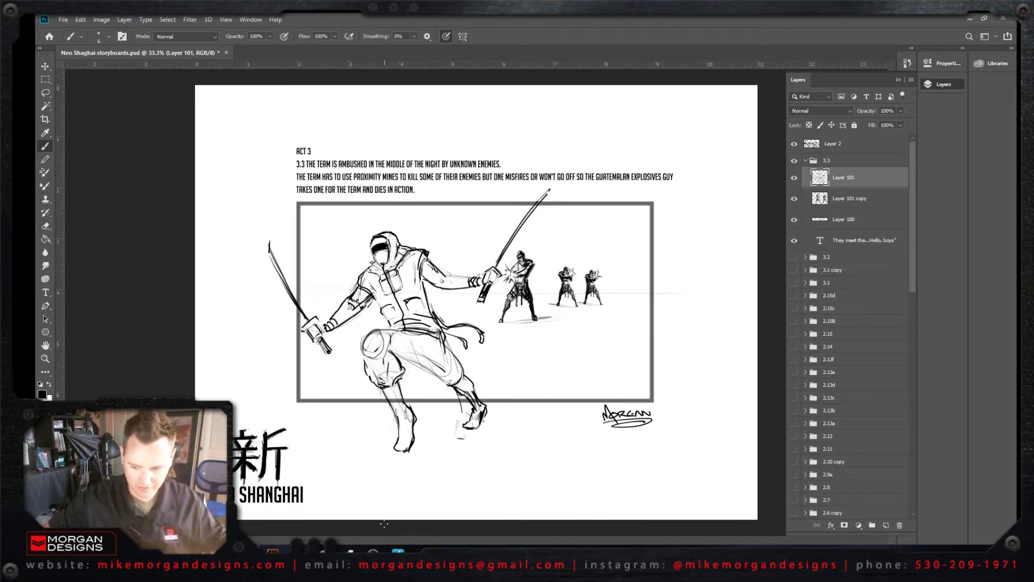
Step: Fill the figure's trousers and boots with black using a 67 px Hard Round Pressure Opacity brush, leaving the front knee lighter
key(v)
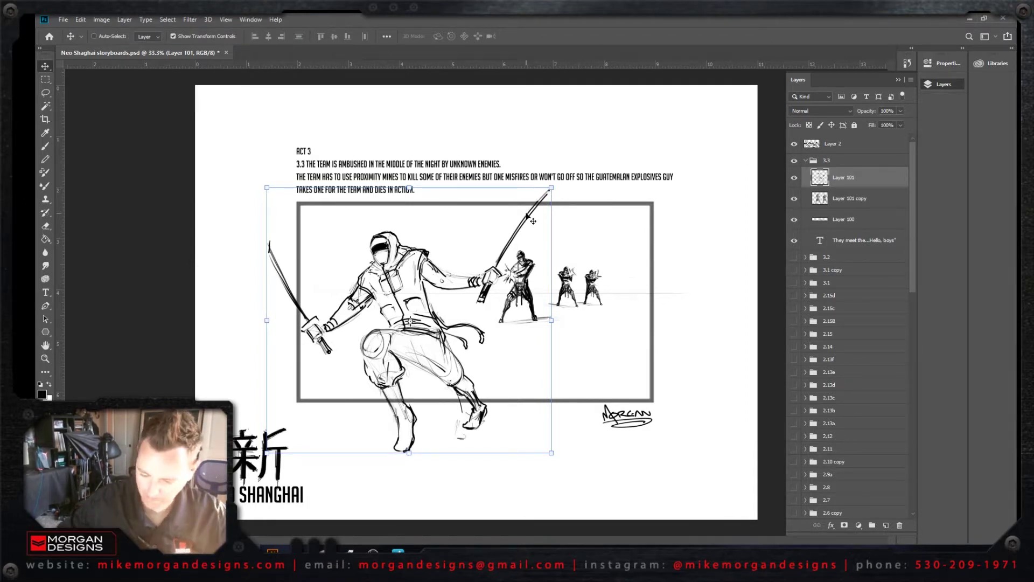
key(b)
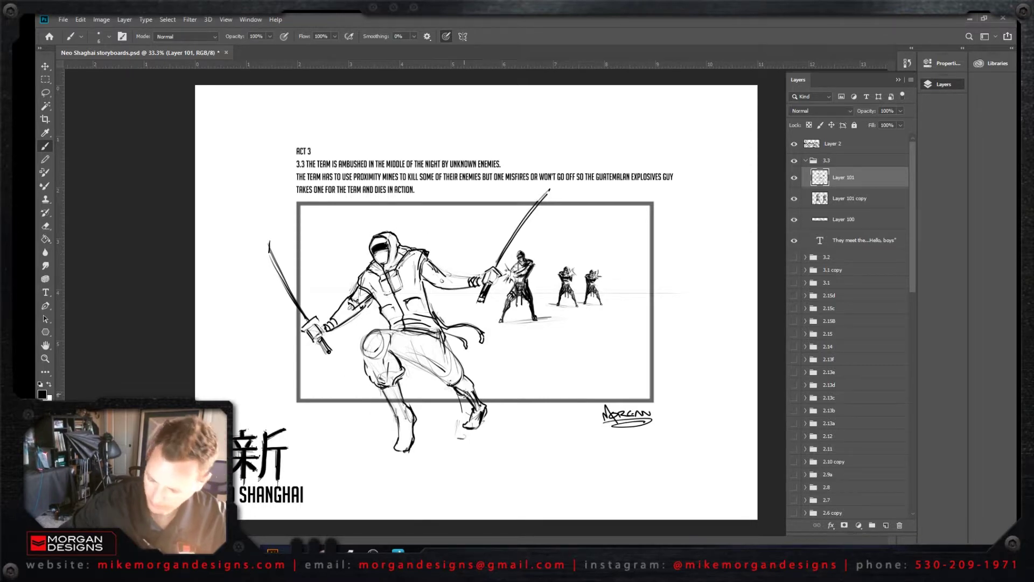
right_click(521, 345)
click(597, 328)
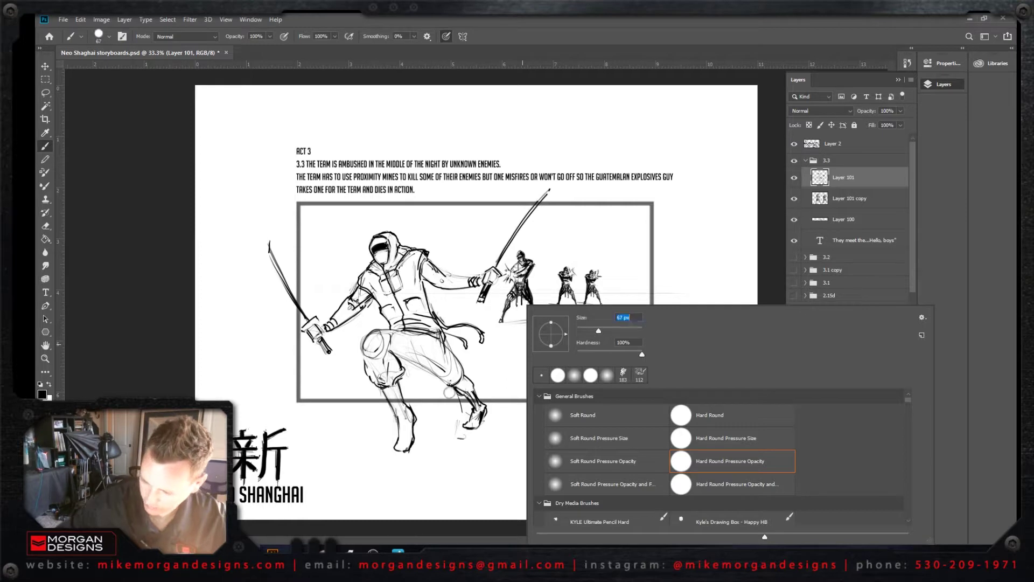
click(402, 354)
mouse_move(413, 355)
mouse_down()
mouse_move(453, 380)
mouse_move(428, 341)
mouse_move(475, 398)
mouse_move(483, 415)
mouse_move(473, 426)
mouse_move(479, 412)
mouse_up()
mouse_move(398, 407)
mouse_down()
mouse_move(401, 420)
mouse_move(396, 391)
mouse_move(405, 426)
mouse_move(409, 418)
mouse_move(405, 441)
mouse_up()
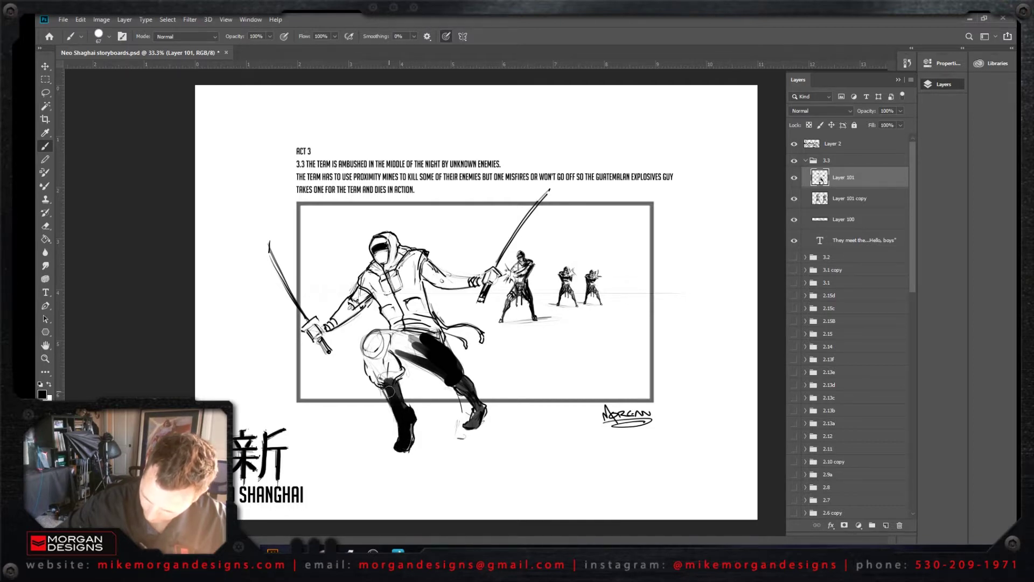
mouse_move(390, 385)
mouse_down()
mouse_move(373, 346)
mouse_move(431, 360)
mouse_move(384, 341)
mouse_move(435, 351)
mouse_move(419, 345)
mouse_move(383, 367)
mouse_move(388, 377)
mouse_move(377, 376)
mouse_move(377, 360)
mouse_move(390, 373)
mouse_move(382, 382)
mouse_move(394, 368)
mouse_move(385, 320)
mouse_move(406, 337)
mouse_move(392, 358)
mouse_move(396, 347)
mouse_move(438, 366)
mouse_up()
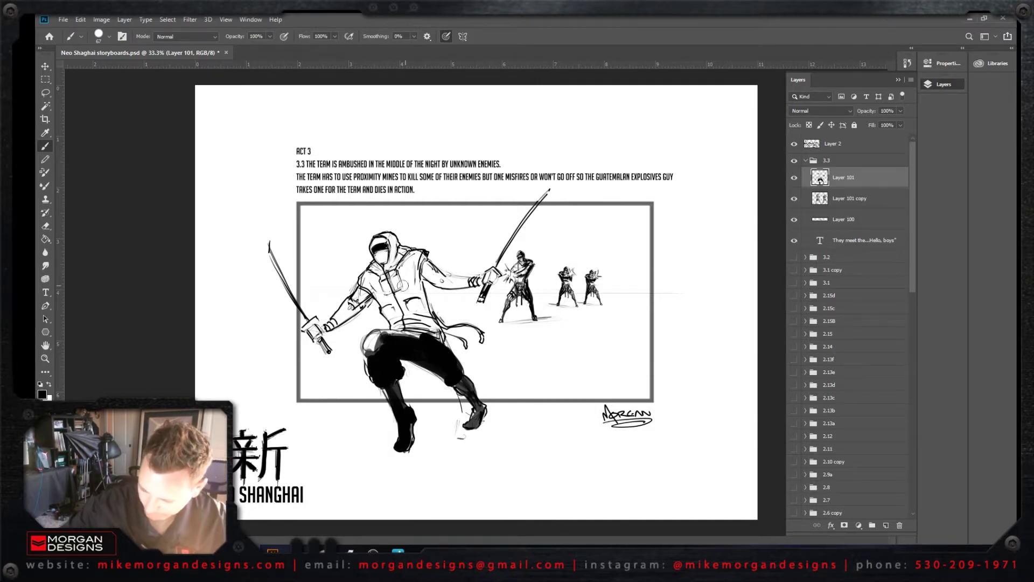
drag(370, 352, 406, 337)
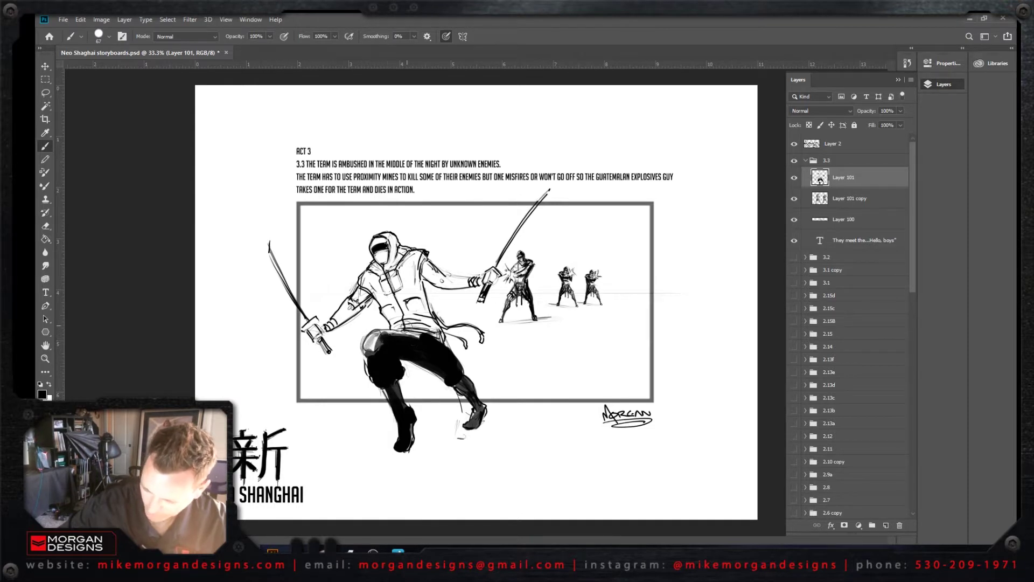
Step: Shade the figure's sleeves, jacket and hood black, with grey tones on the pockets, mask and hands
mouse_move(363, 297)
mouse_down()
mouse_move(335, 320)
mouse_move(364, 304)
mouse_up()
drag(431, 276, 466, 281)
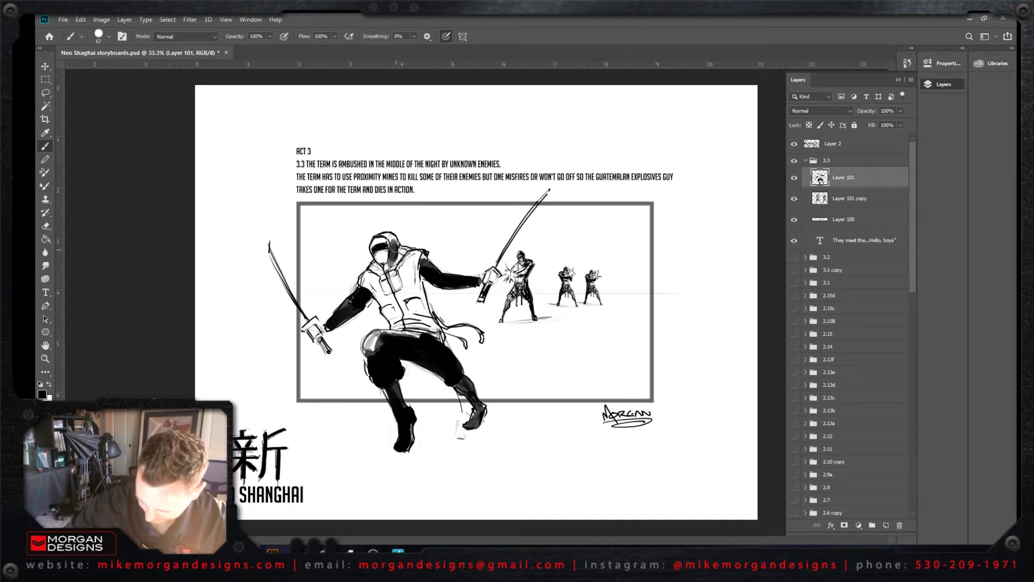
mouse_move(381, 268)
mouse_down()
mouse_move(394, 264)
mouse_move(372, 291)
mouse_move(377, 281)
mouse_move(388, 317)
mouse_move(423, 329)
mouse_move(394, 273)
mouse_move(412, 279)
mouse_move(414, 253)
mouse_move(425, 313)
mouse_move(408, 295)
mouse_move(412, 314)
mouse_move(441, 341)
mouse_move(392, 340)
mouse_move(411, 322)
mouse_move(399, 296)
mouse_up()
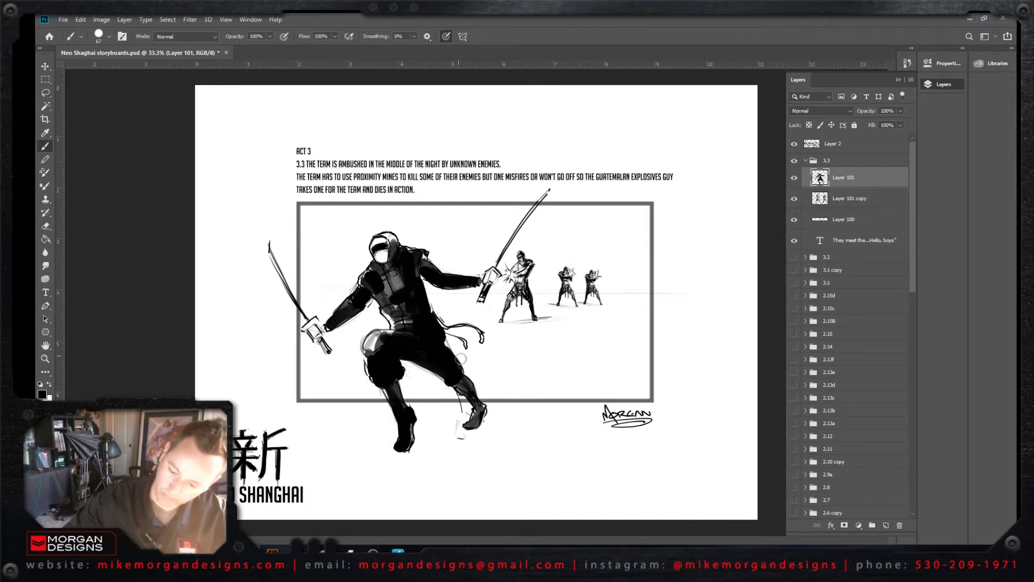
mouse_move(382, 258)
mouse_down()
mouse_move(377, 240)
mouse_move(391, 252)
mouse_up()
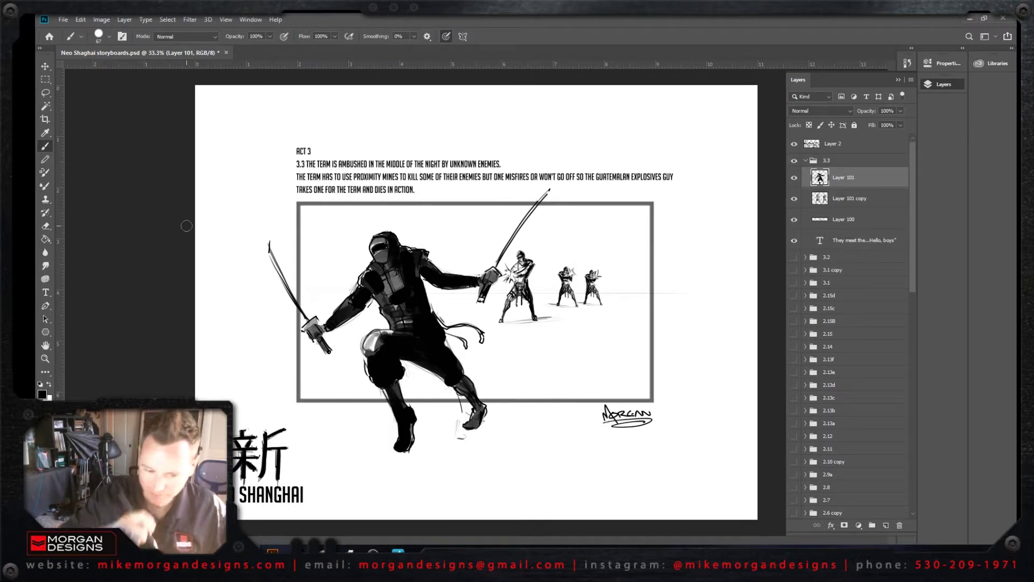
Step: Duplicate the swordsman, scale the copy down to less than half size and place it right of the background gunmen
click(45, 93)
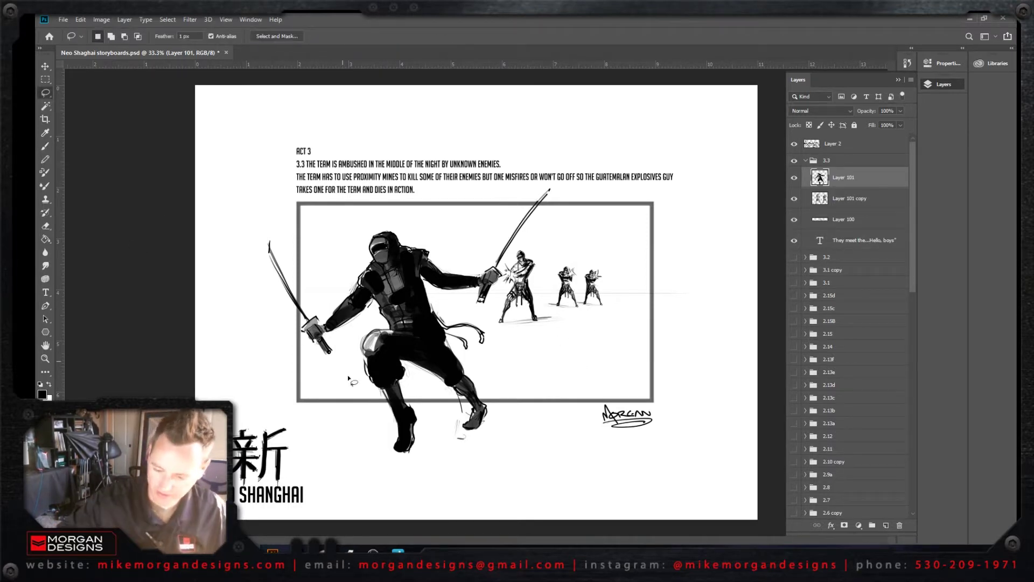
click(45, 68)
drag(426, 308, 610, 300)
drag(735, 180, 587, 374)
key(Return)
drag(505, 389, 598, 319)
Step: Flip the small swordsman copy horizontally and shift it up to the panel's right edge
click(81, 19)
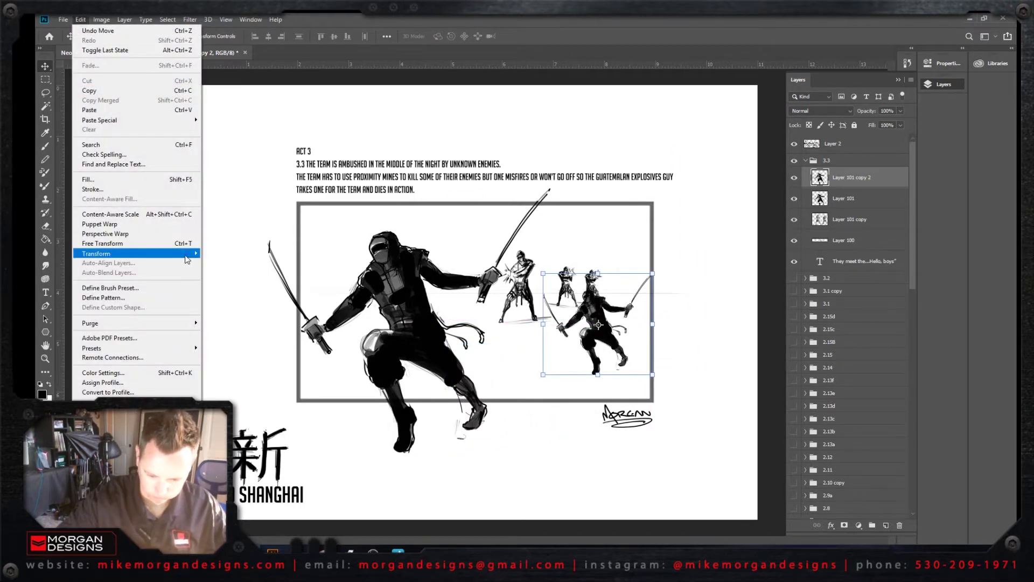
mouse_move(187, 260)
click(241, 369)
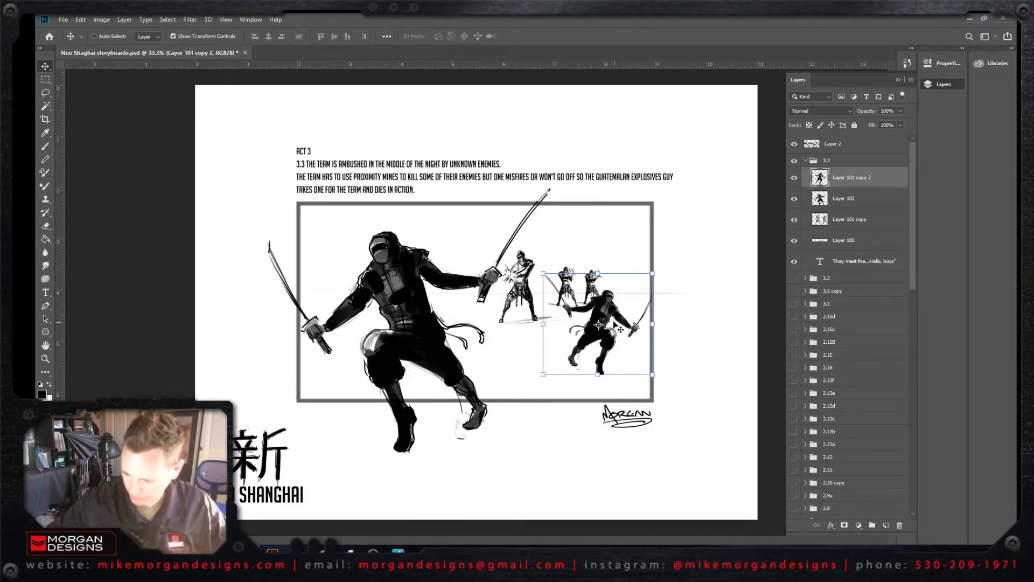
drag(614, 324, 644, 290)
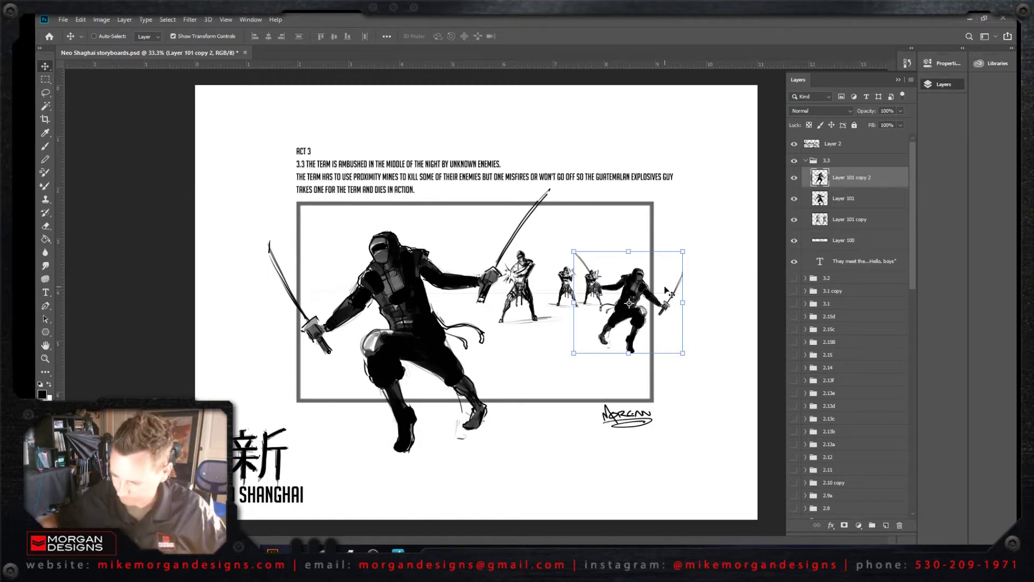
Step: Shrink the mirrored swordsman further, finishing with a 74.07% scale, and line it up beside the farthest gunman
drag(683, 251, 658, 275)
key(Return)
drag(625, 307, 647, 273)
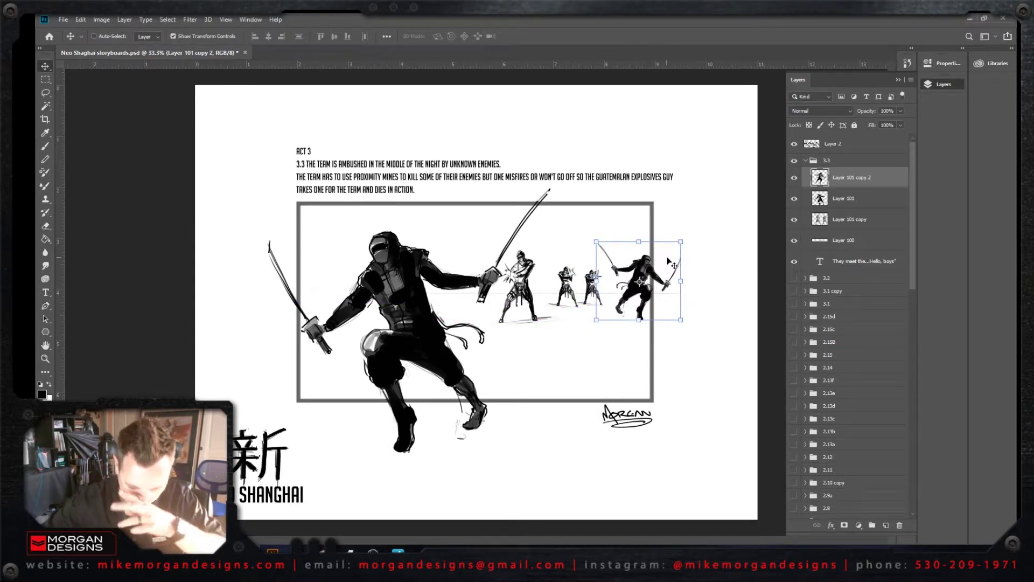
drag(689, 238, 644, 285)
key(ctrl+z)
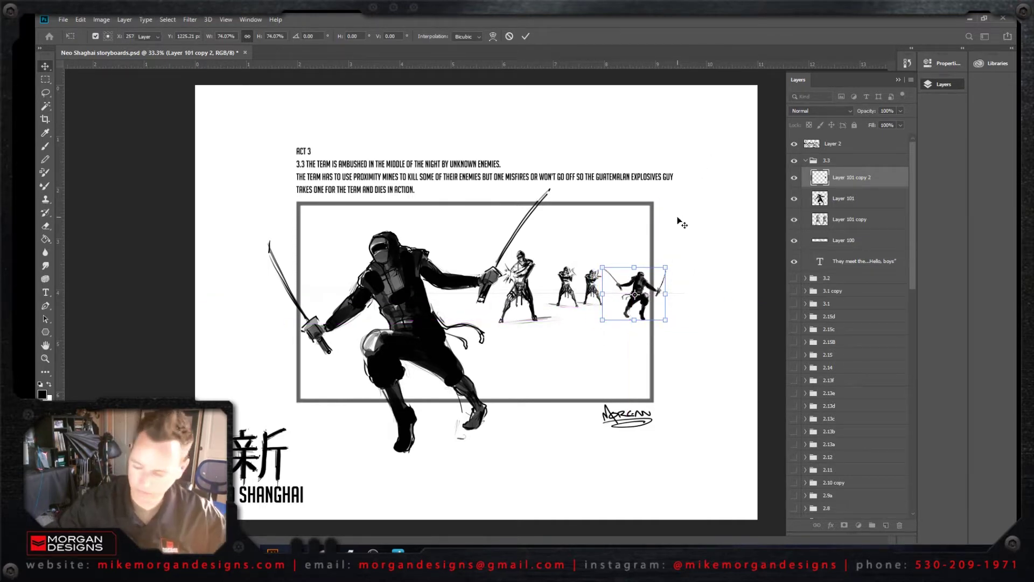
key(Return)
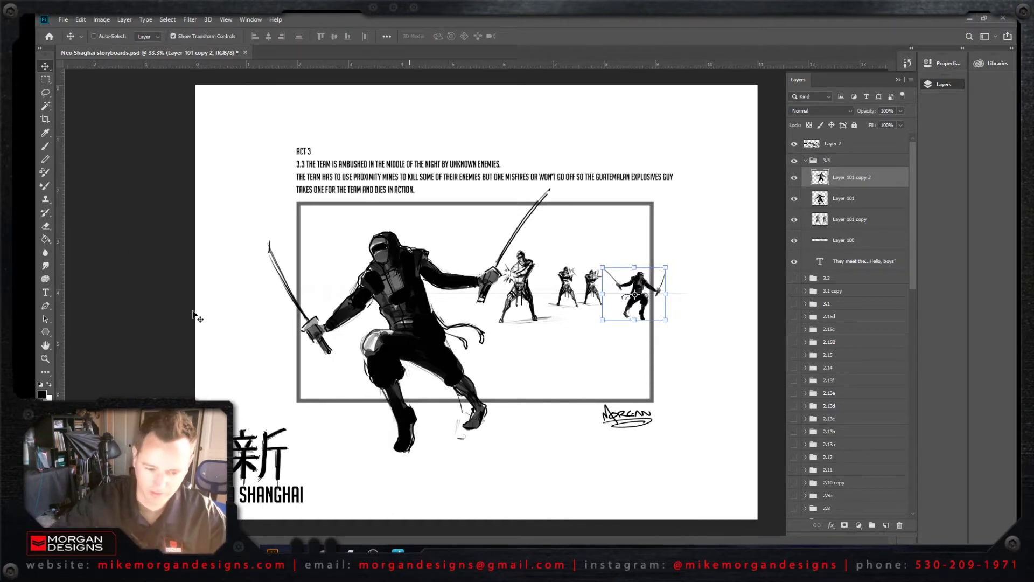
Step: Erase and redraw the small swordsman's legs with a 7 px brush, and sketch another tiny figure between the first two background gunmen
click(45, 225)
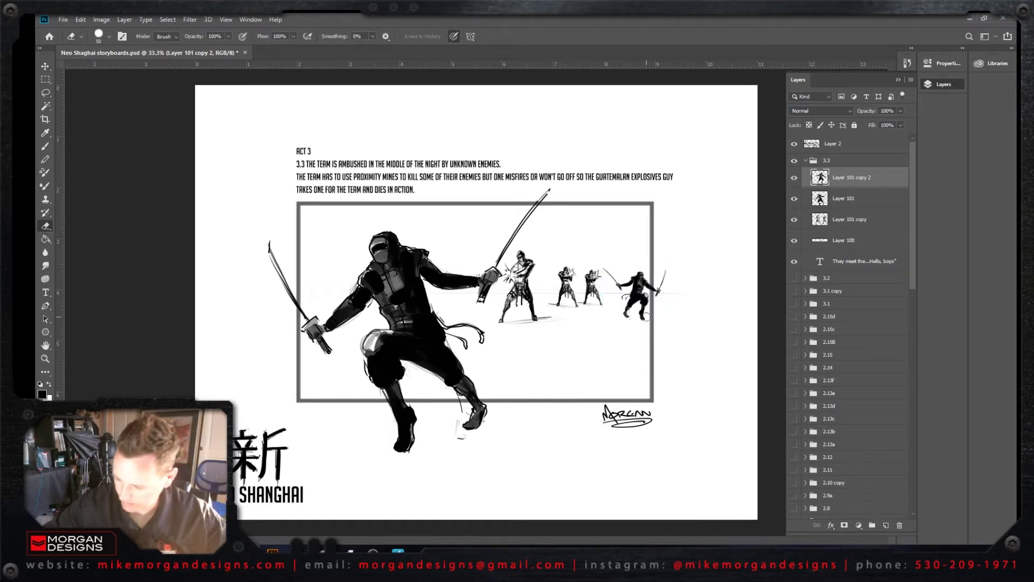
mouse_move(640, 324)
mouse_down()
mouse_move(643, 296)
mouse_move(634, 330)
mouse_up()
key(b)
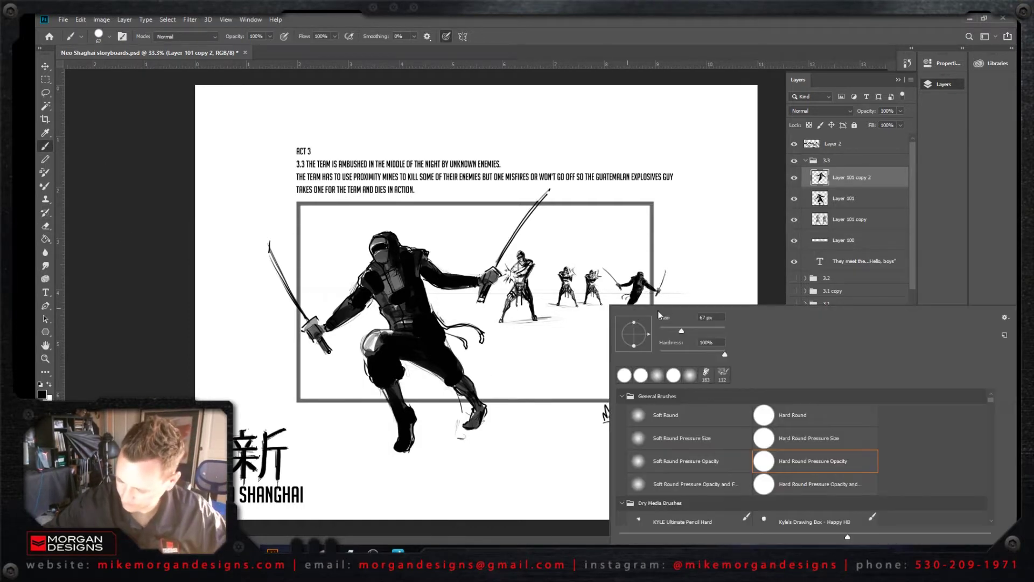
right_click(621, 305)
click(722, 318)
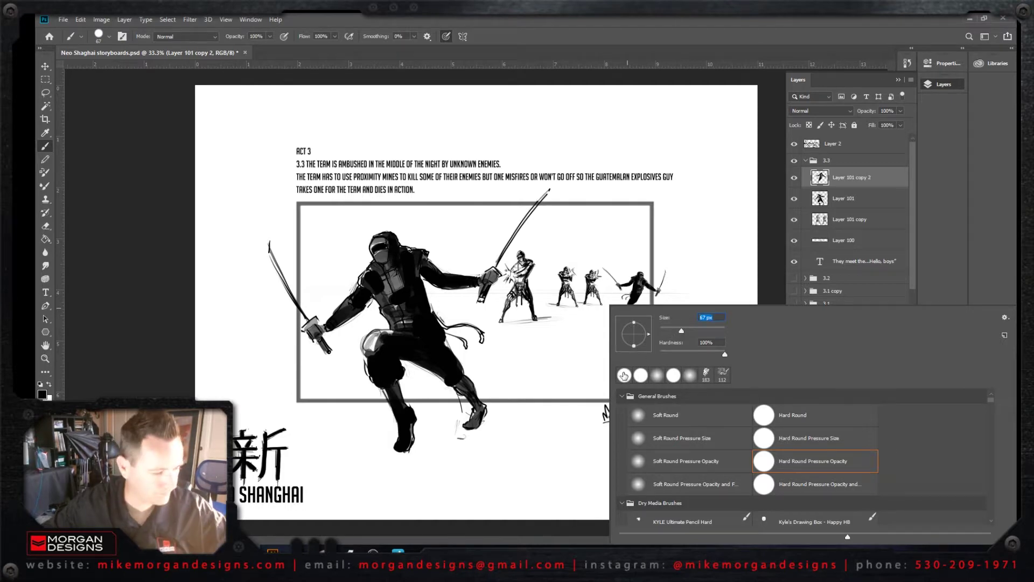
text(7)
key(Return)
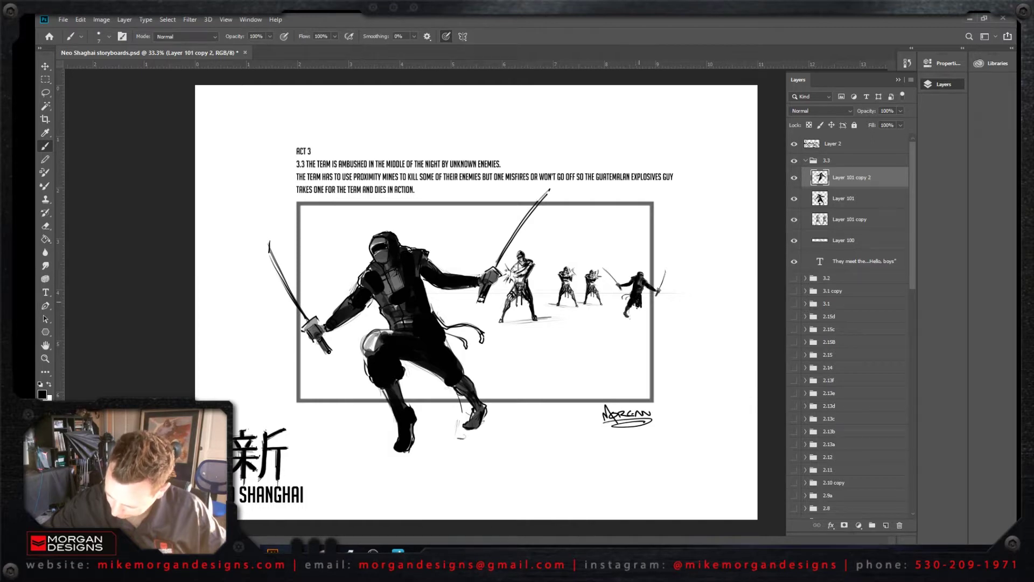
key(Delete)
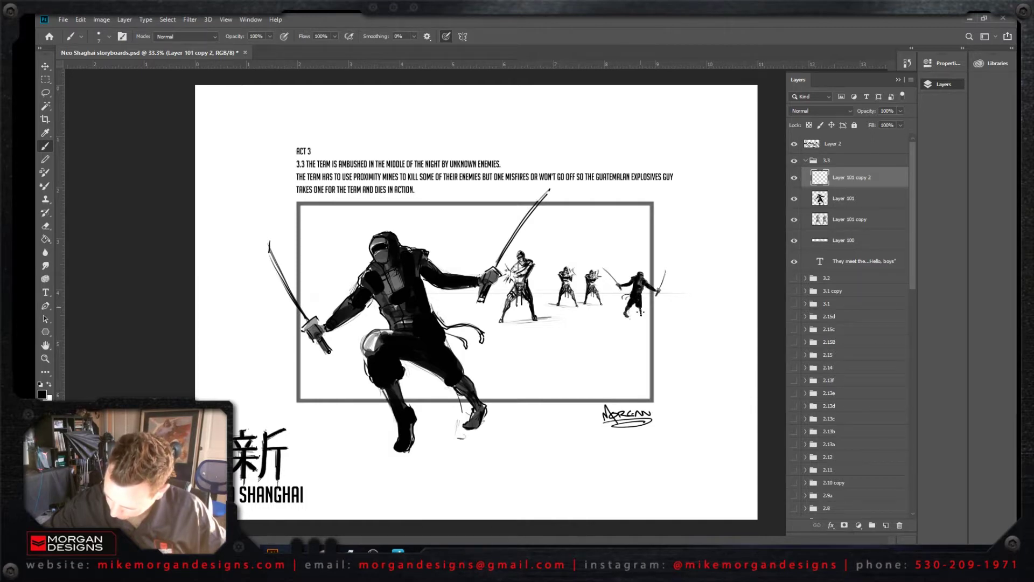
key(ctrl+z)
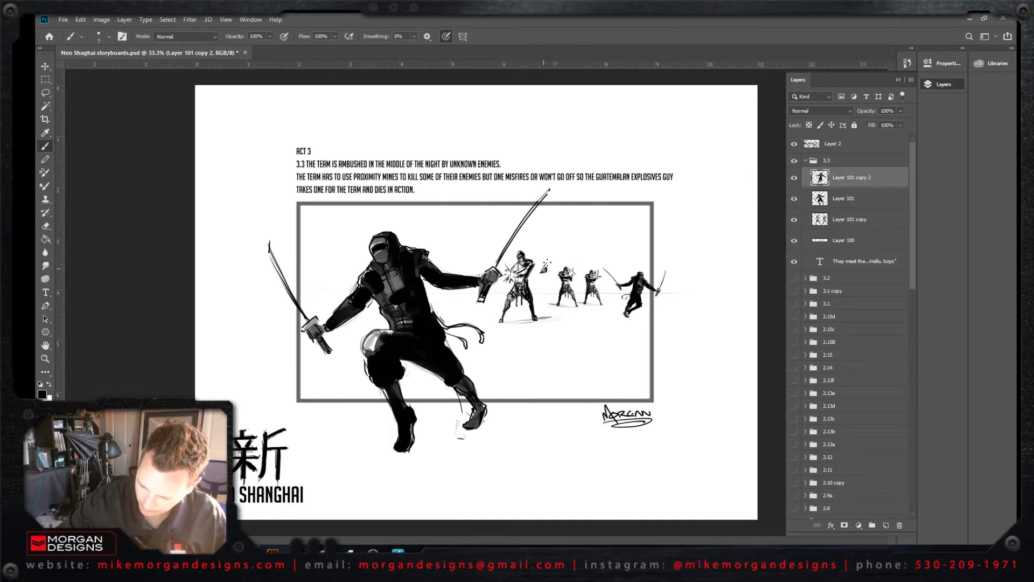
drag(548, 263, 538, 300)
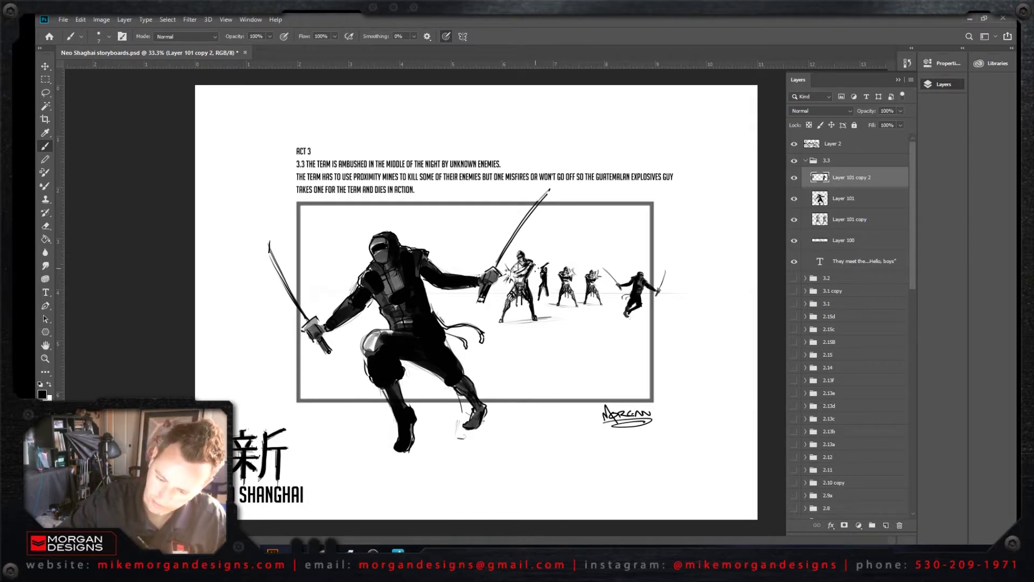
Step: Sketch light curved motion strokes around the large swordsman's head and above his outstretched sword arm
drag(353, 220, 350, 259)
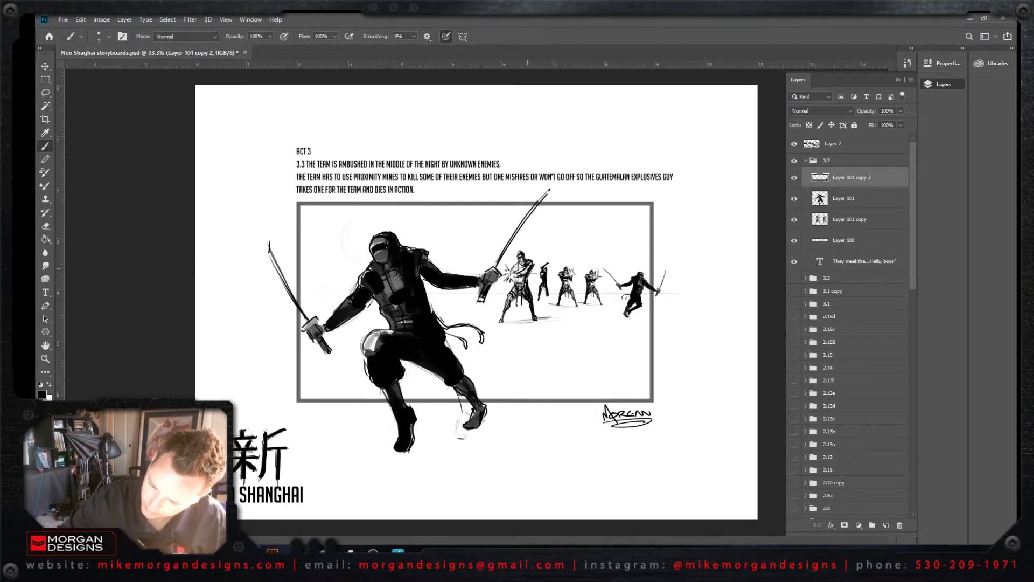
drag(388, 215, 448, 220)
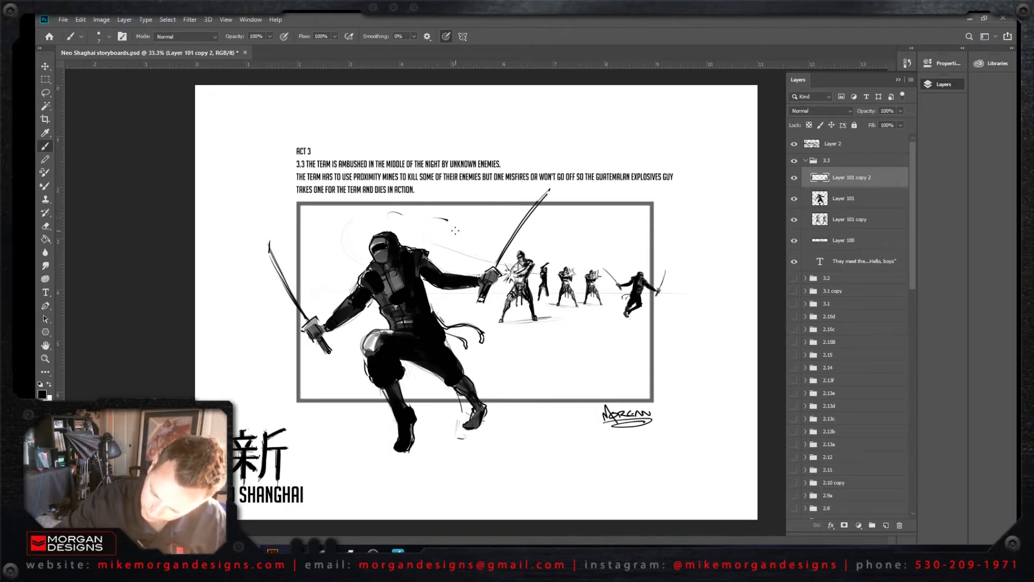
drag(466, 264, 464, 244)
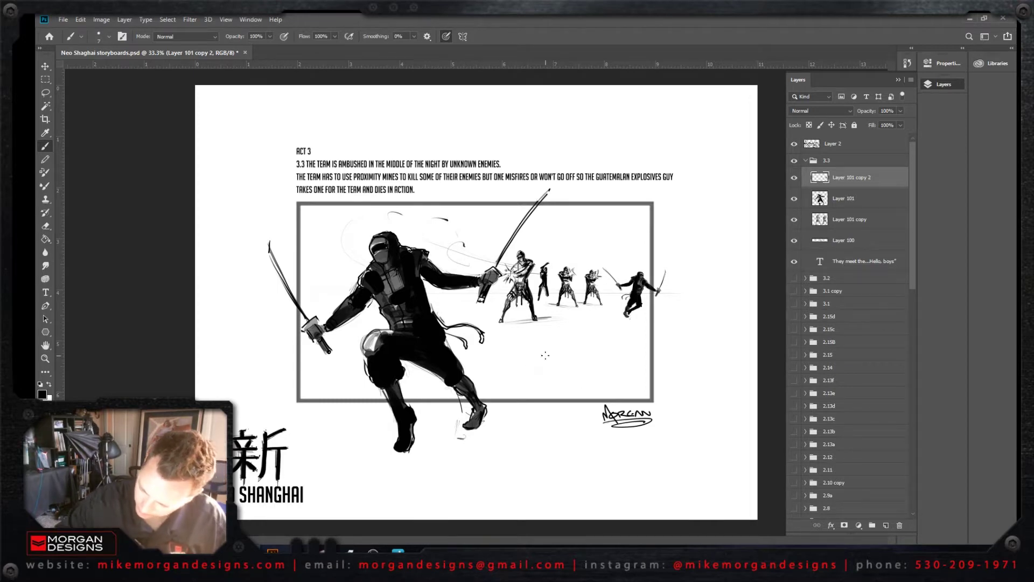
Step: Draw speed lines and specks across the ground in front of the gunmen and beyond the panel's right edge
mouse_move(561, 342)
mouse_down()
mouse_move(497, 375)
mouse_move(524, 388)
mouse_up()
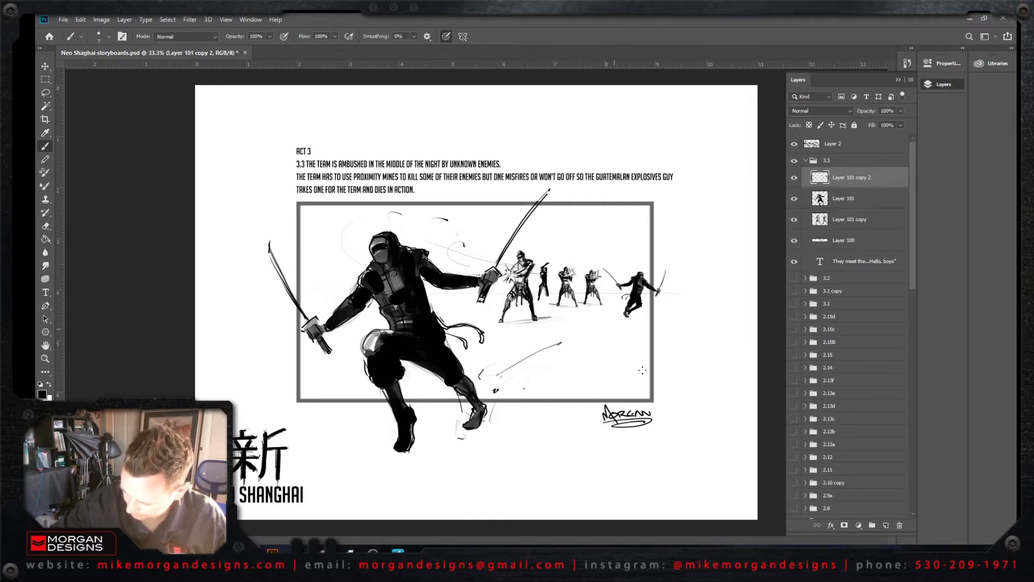
drag(631, 356, 650, 384)
drag(613, 332, 643, 383)
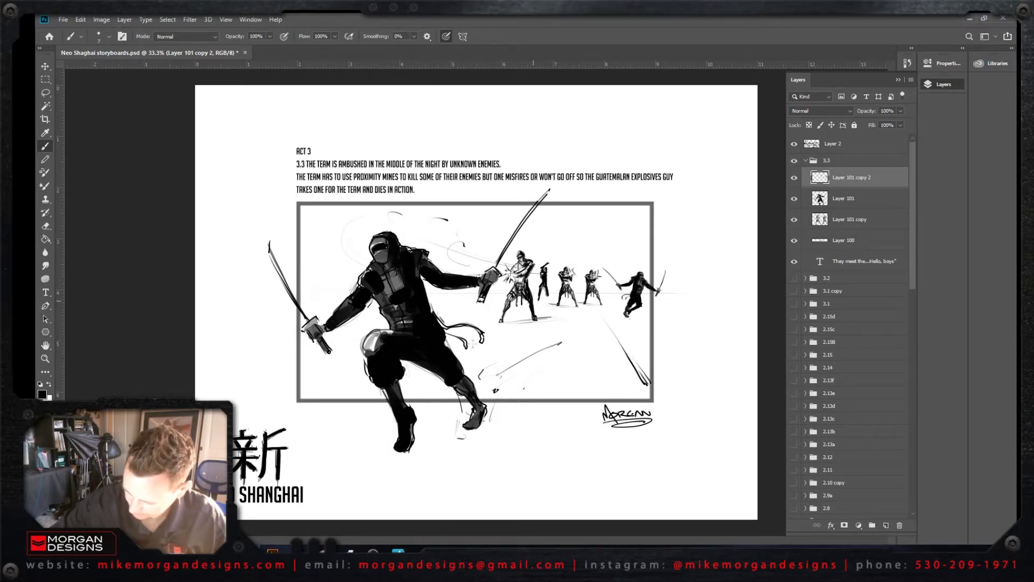
drag(498, 334, 480, 348)
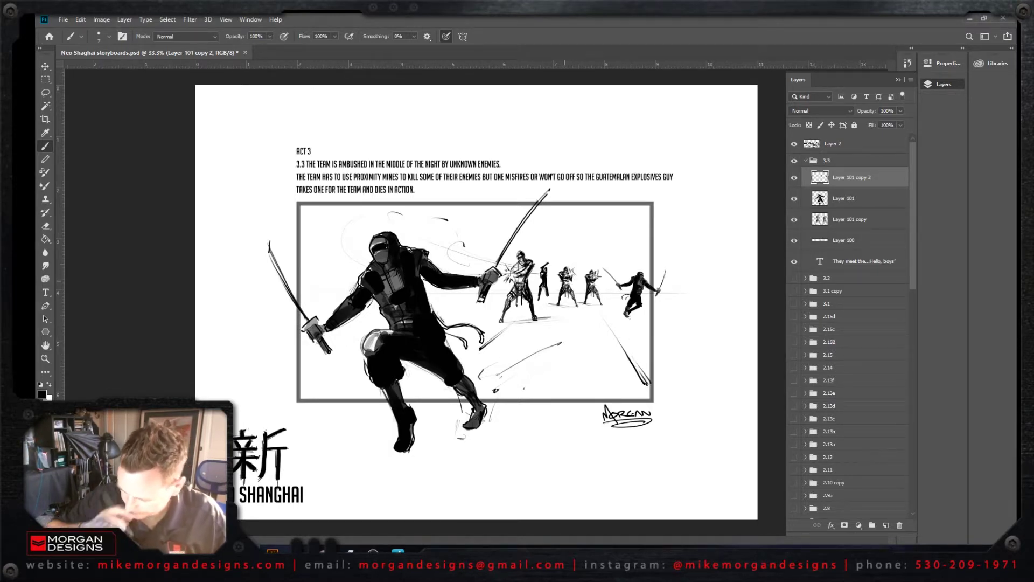
mouse_move(617, 243)
mouse_down()
mouse_move(678, 213)
mouse_move(721, 218)
mouse_up()
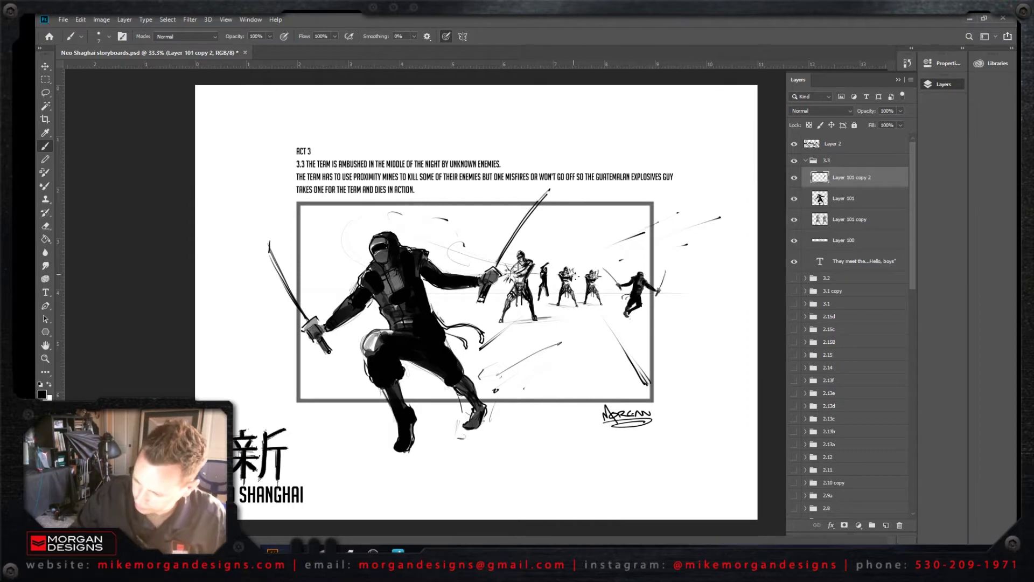
drag(658, 312, 734, 335)
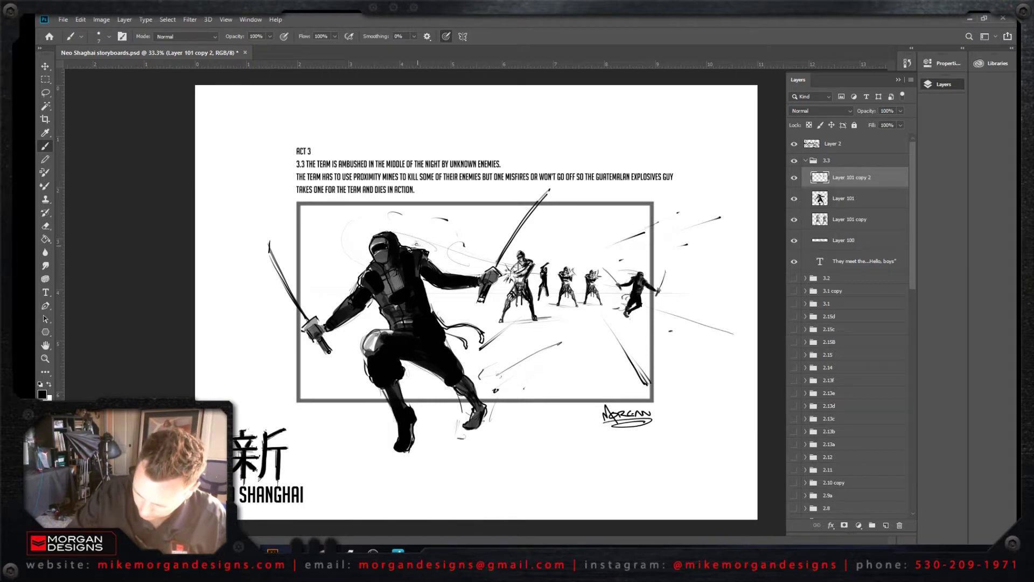
Step: Add motion strokes beside the large swordsman's shoulder and torso, and draw a small throwing star with a trail in the panel's upper-left corner
drag(423, 243, 437, 258)
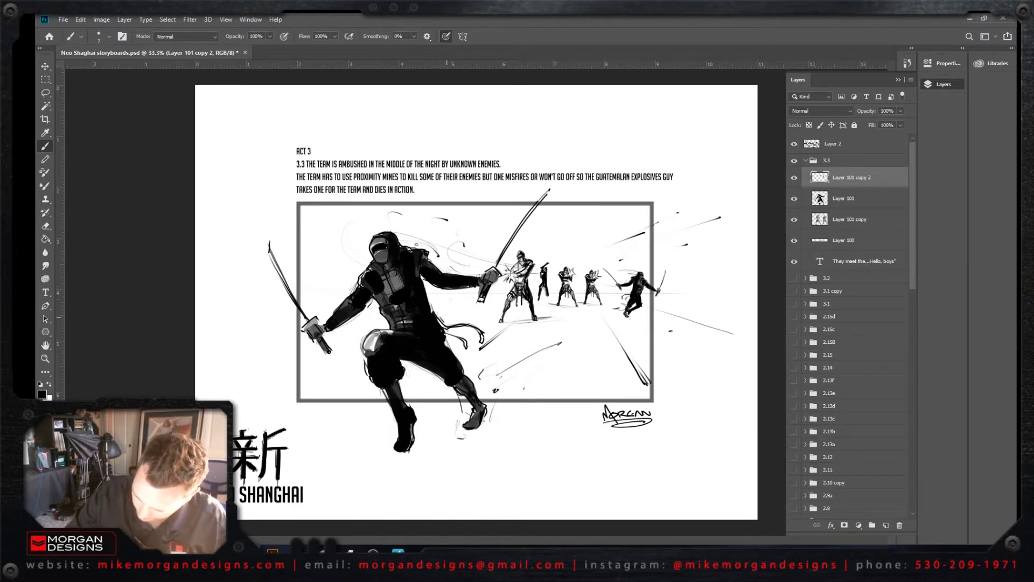
drag(430, 301, 447, 310)
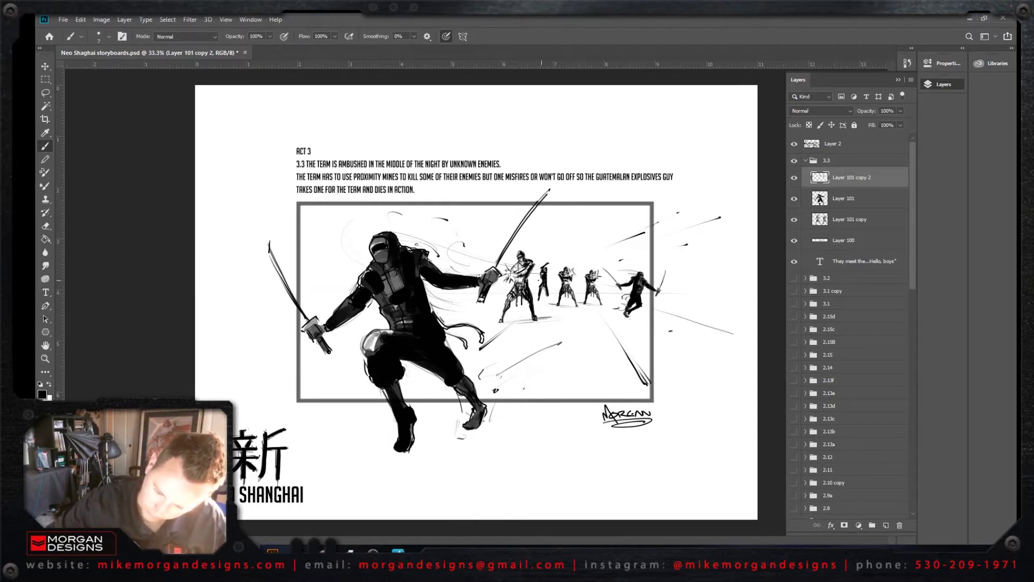
drag(353, 227, 327, 221)
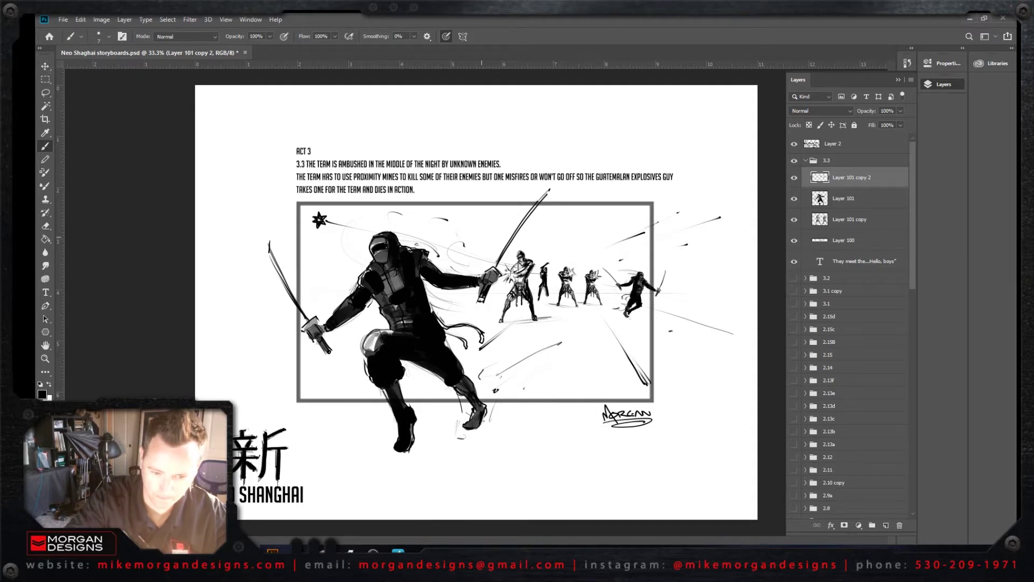
drag(496, 200, 486, 242)
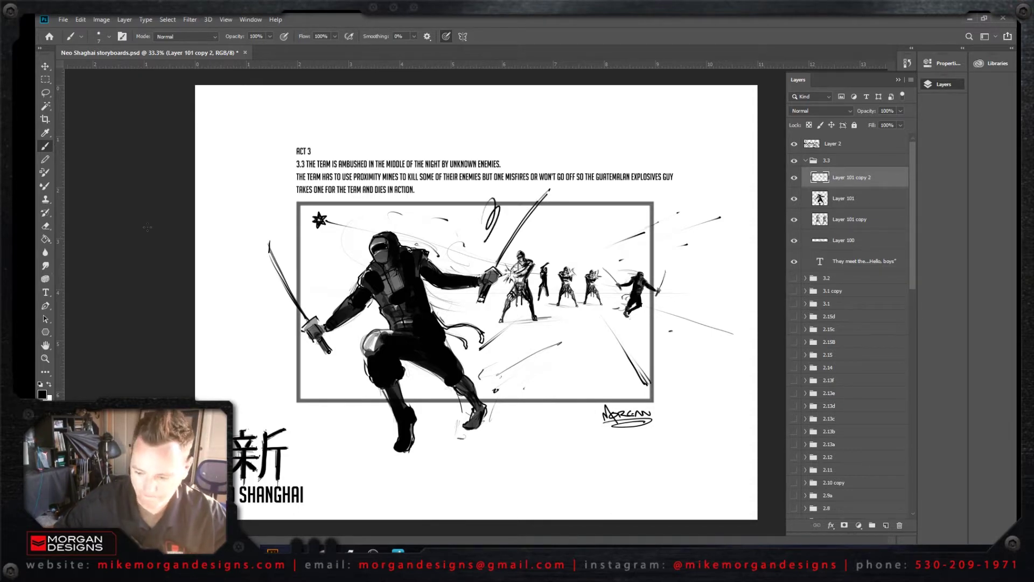
key(v)
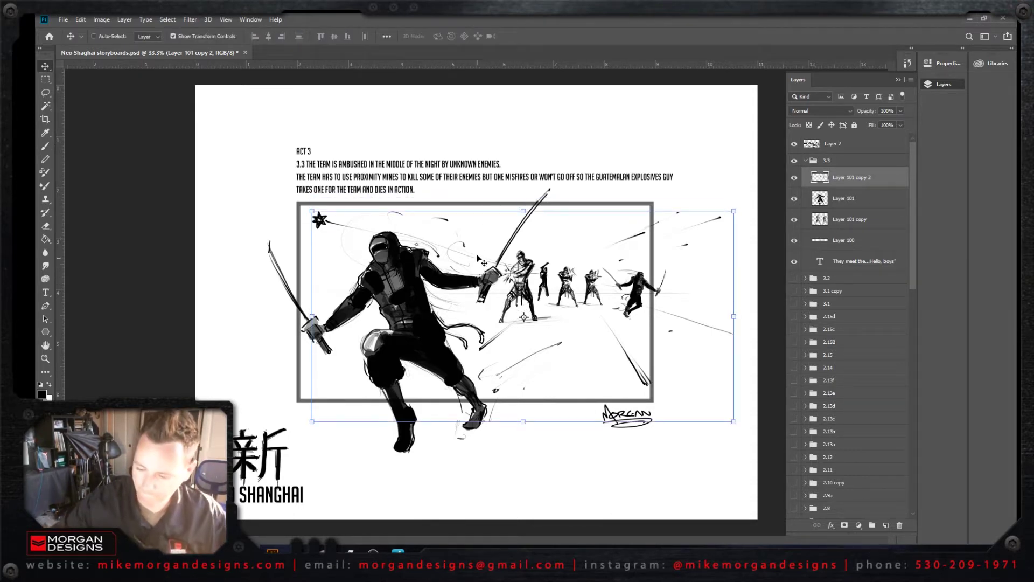
key(b)
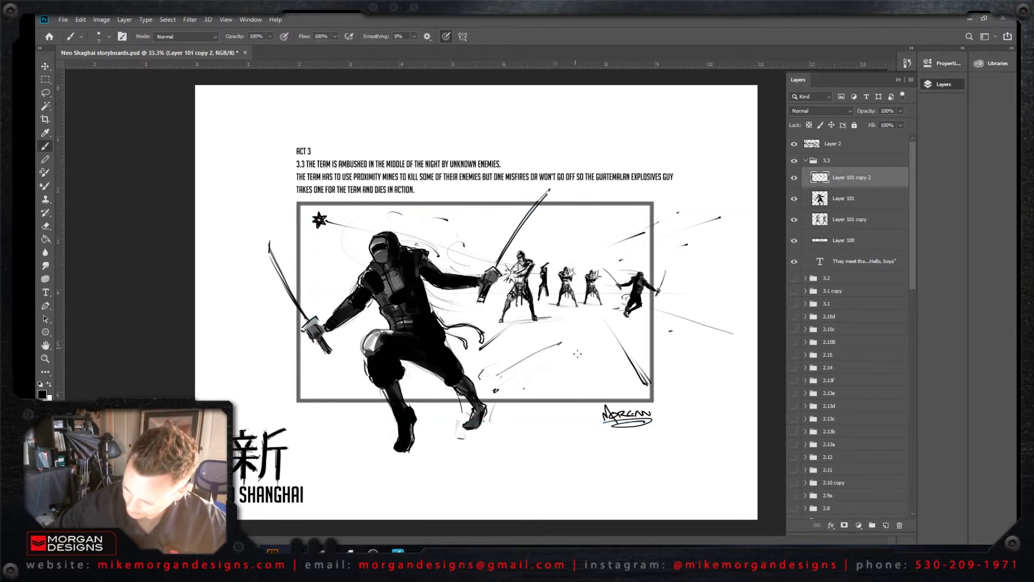
Step: Draw a large spiked throwing star in the foreground below the gunmen, with a ringed centre and speed lines trailing behind it
mouse_move(550, 376)
mouse_down()
mouse_move(543, 336)
mouse_move(541, 351)
mouse_move(551, 325)
mouse_move(536, 340)
mouse_move(553, 376)
mouse_move(557, 352)
mouse_move(533, 328)
mouse_move(556, 387)
mouse_move(538, 340)
mouse_move(548, 367)
mouse_move(545, 322)
mouse_move(542, 355)
mouse_up()
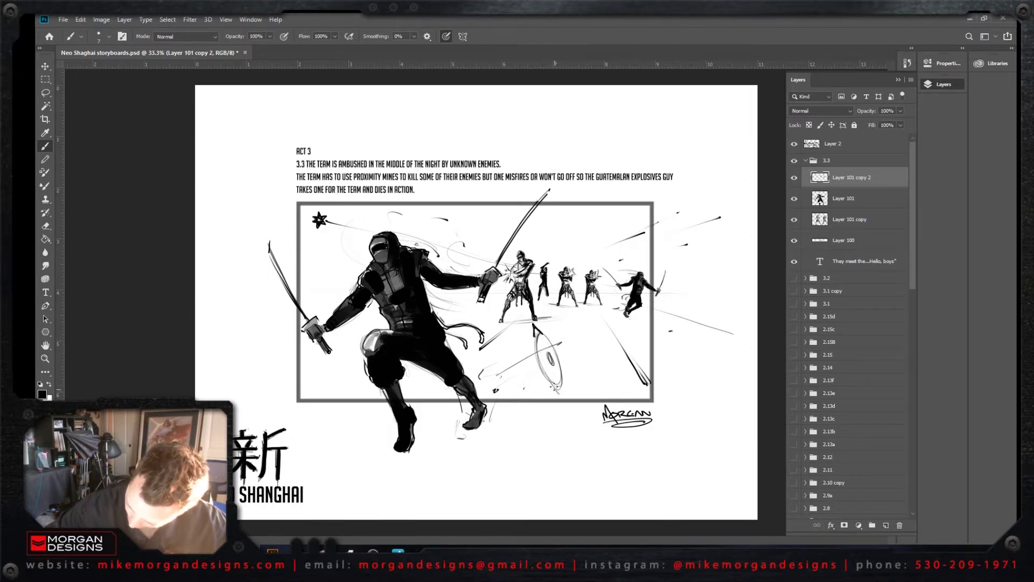
mouse_move(551, 384)
mouse_down()
mouse_move(564, 399)
mouse_move(545, 384)
mouse_up()
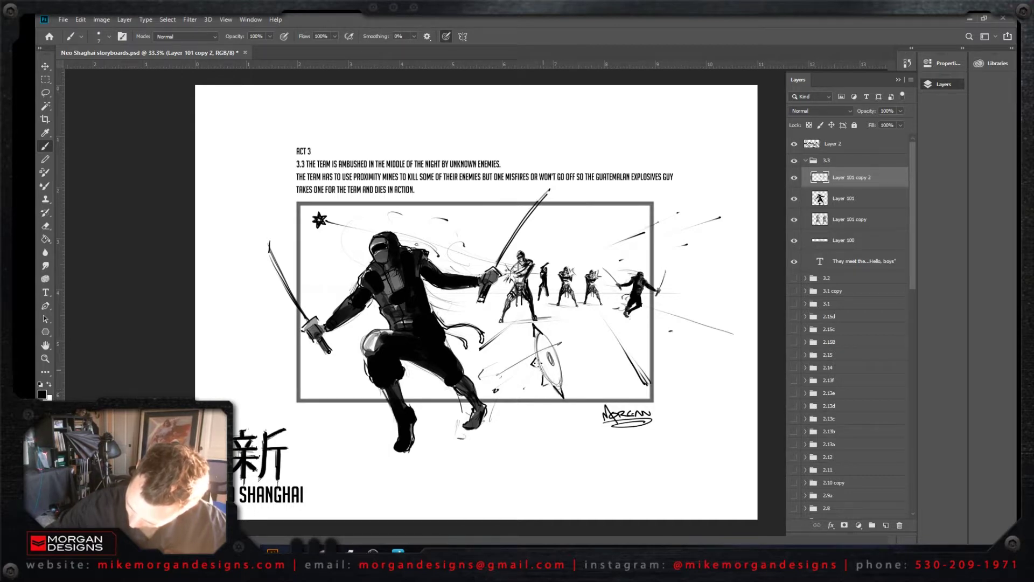
mouse_move(529, 350)
mouse_down()
mouse_move(532, 339)
mouse_move(560, 345)
mouse_move(563, 383)
mouse_up()
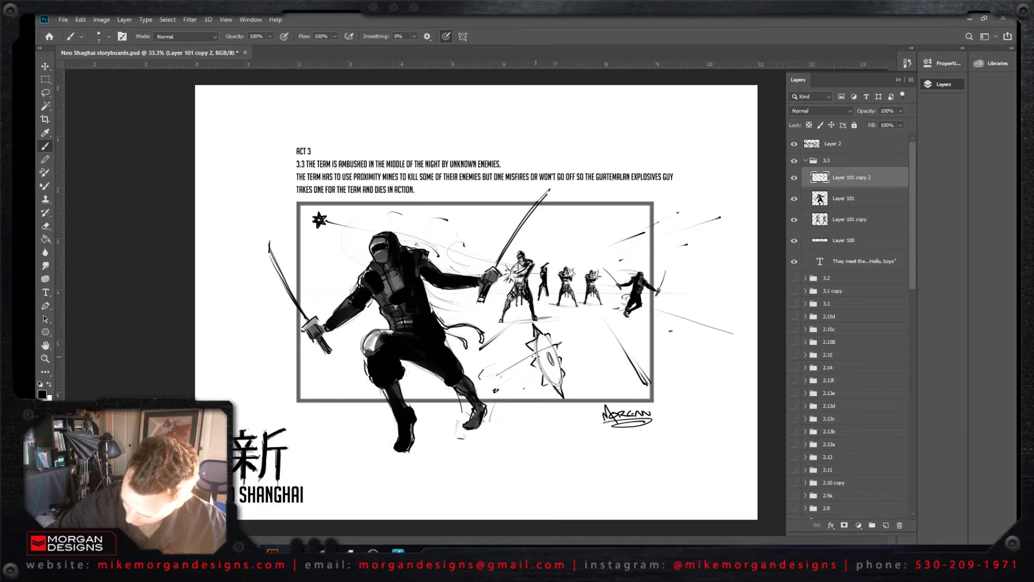
drag(533, 350, 535, 353)
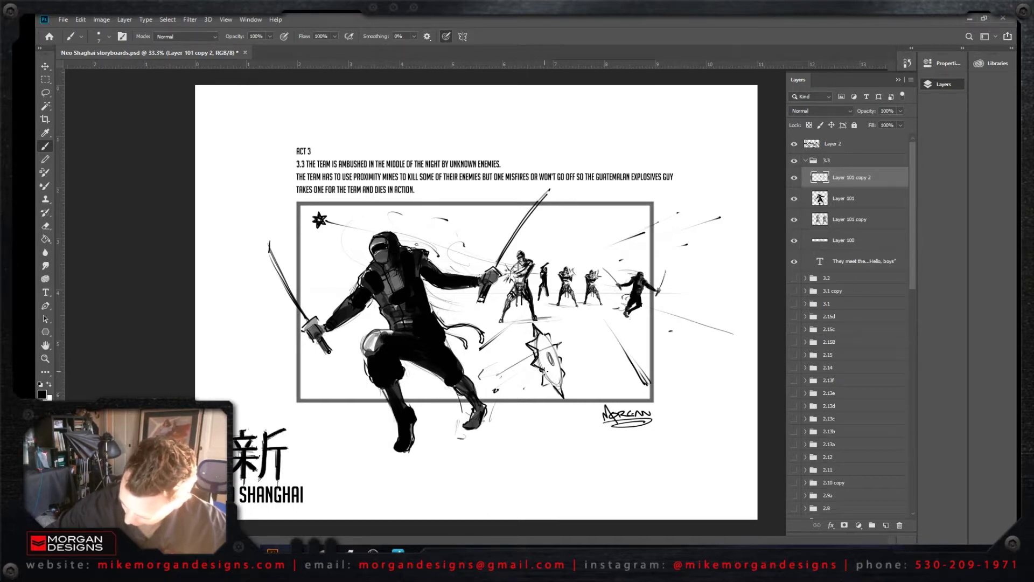
drag(544, 371, 559, 394)
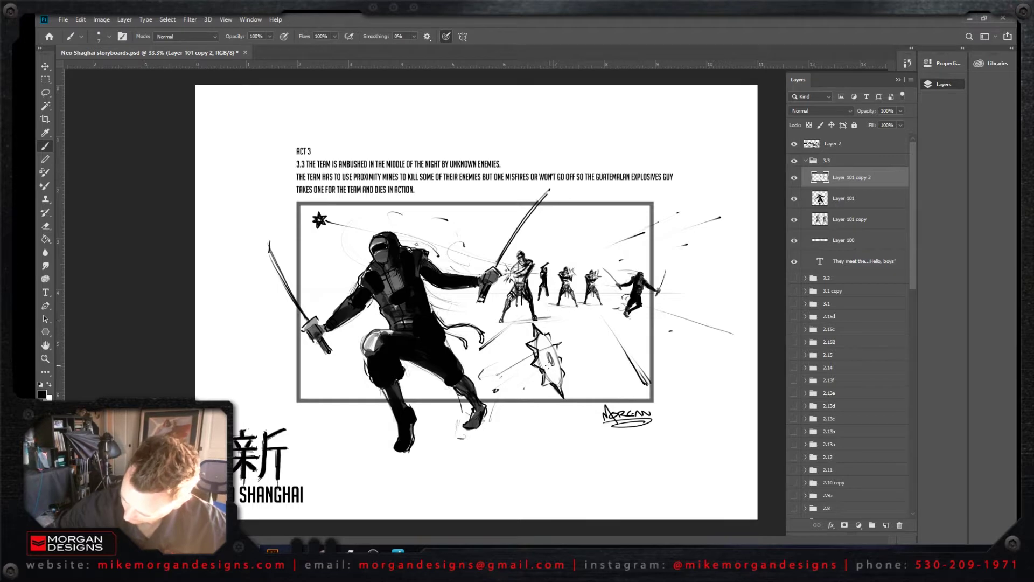
mouse_move(547, 363)
mouse_down()
mouse_move(555, 372)
mouse_move(544, 347)
mouse_move(558, 373)
mouse_move(570, 340)
mouse_move(567, 379)
mouse_move(570, 337)
mouse_move(567, 348)
mouse_up()
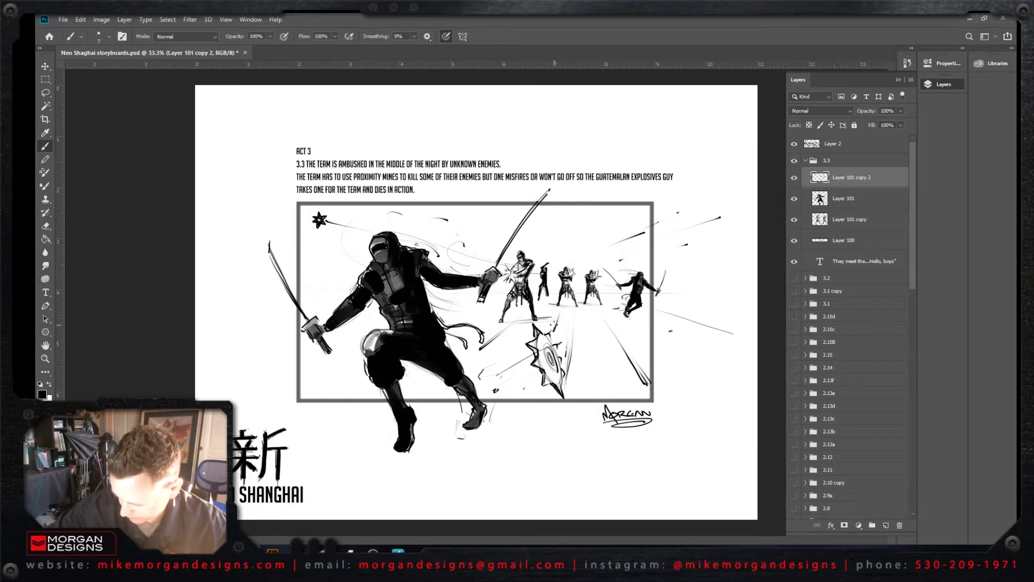
drag(565, 388, 574, 325)
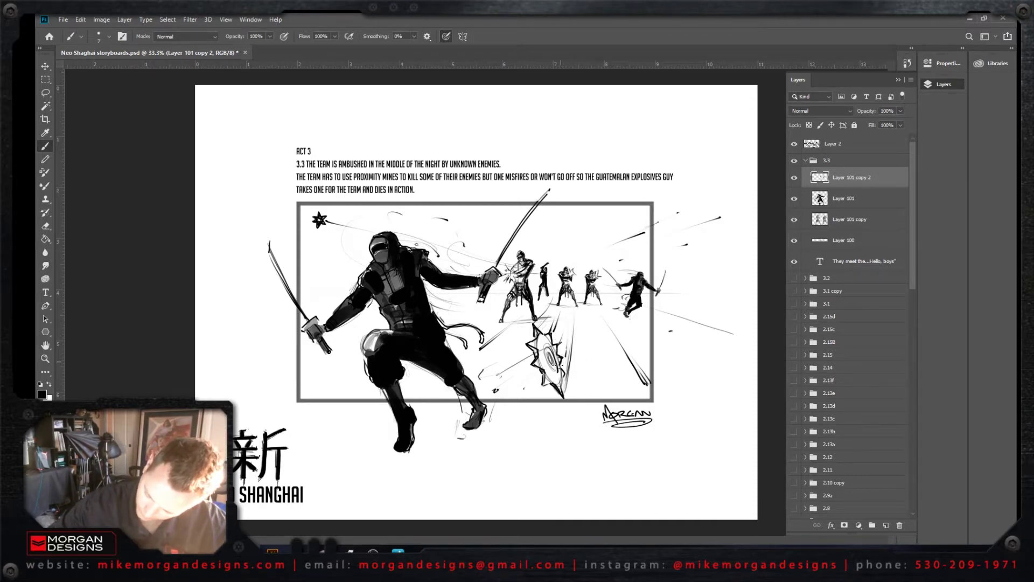
Step: Shade the large throwing star's inner disc black, and erase part of the shading to lighten it around the centre
mouse_move(560, 378)
mouse_down()
mouse_move(541, 386)
mouse_move(545, 369)
mouse_move(523, 337)
mouse_move(547, 330)
mouse_move(558, 377)
mouse_move(541, 345)
mouse_move(559, 377)
mouse_up()
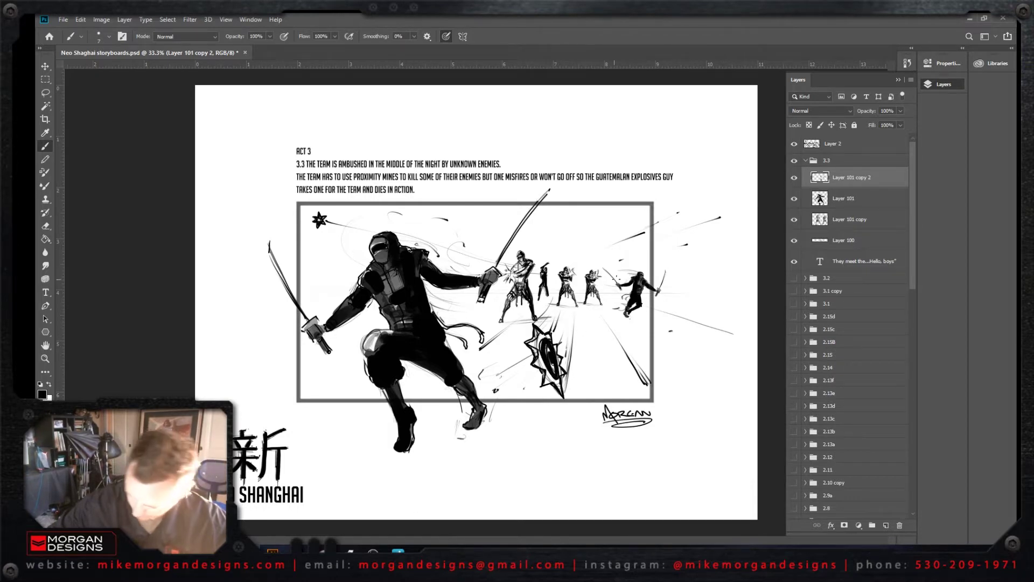
click(46, 226)
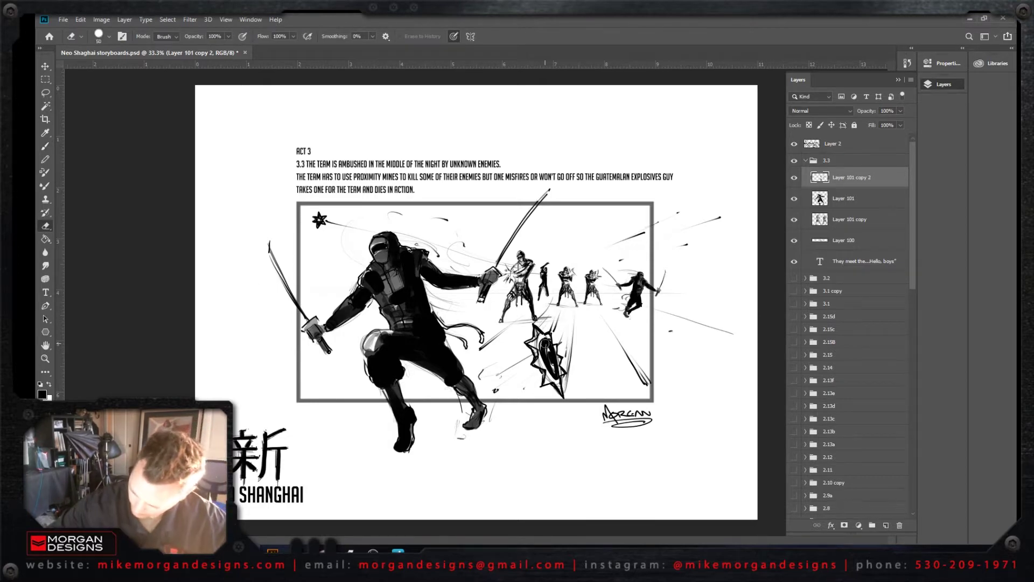
mouse_move(543, 340)
mouse_down()
mouse_move(557, 372)
mouse_move(548, 323)
mouse_move(539, 354)
mouse_move(555, 372)
mouse_move(547, 340)
mouse_move(548, 356)
mouse_up()
click(45, 146)
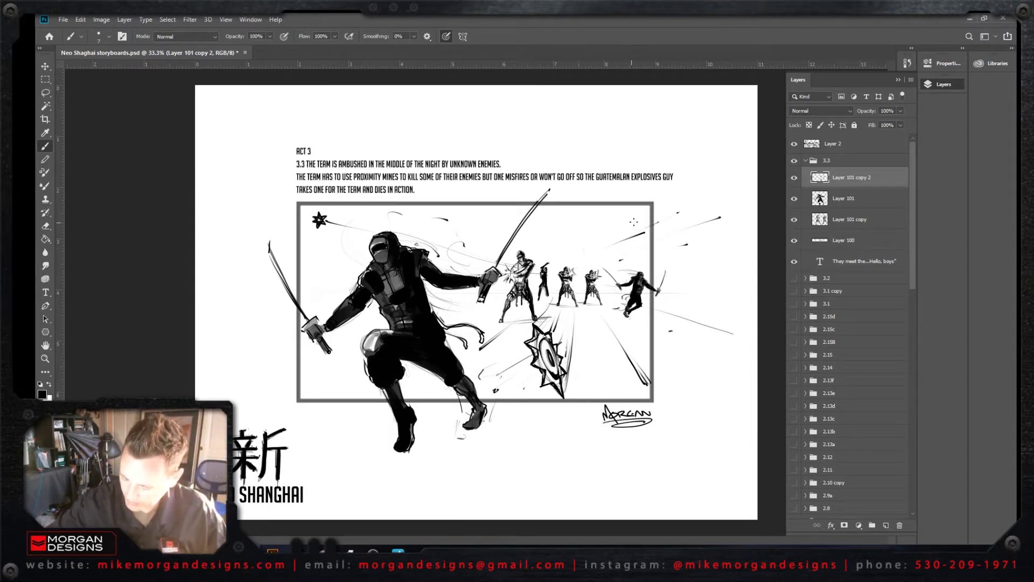
Step: Add a new empty layer at the top of the 3.3 group and ready the Brush for painting on it
click(47, 81)
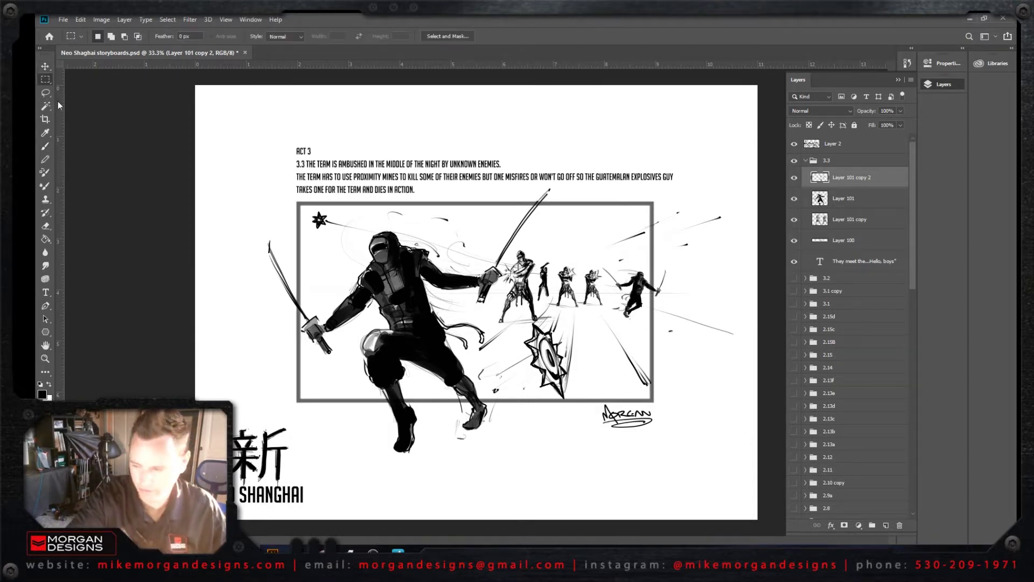
click(794, 178)
click(793, 179)
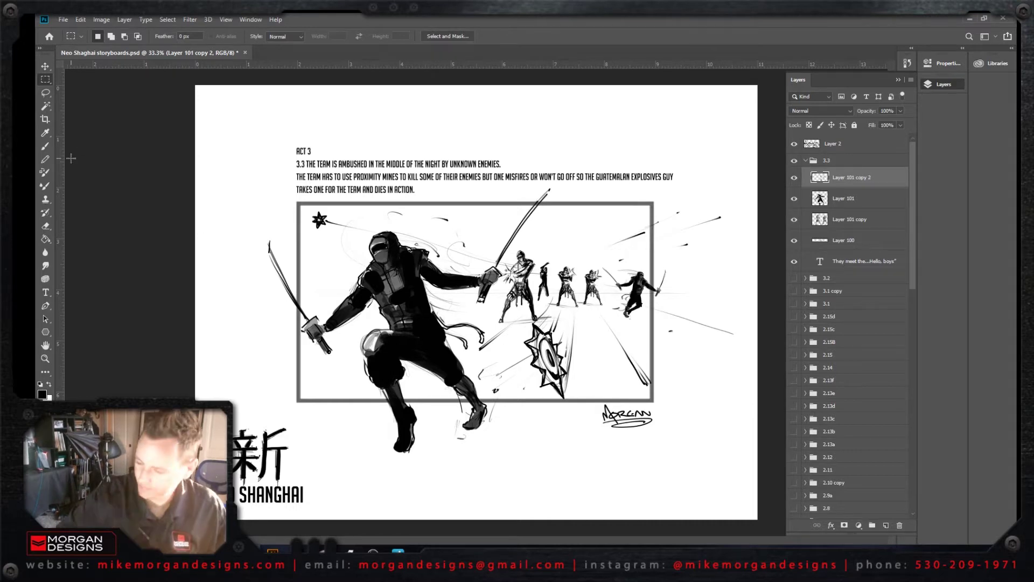
click(886, 525)
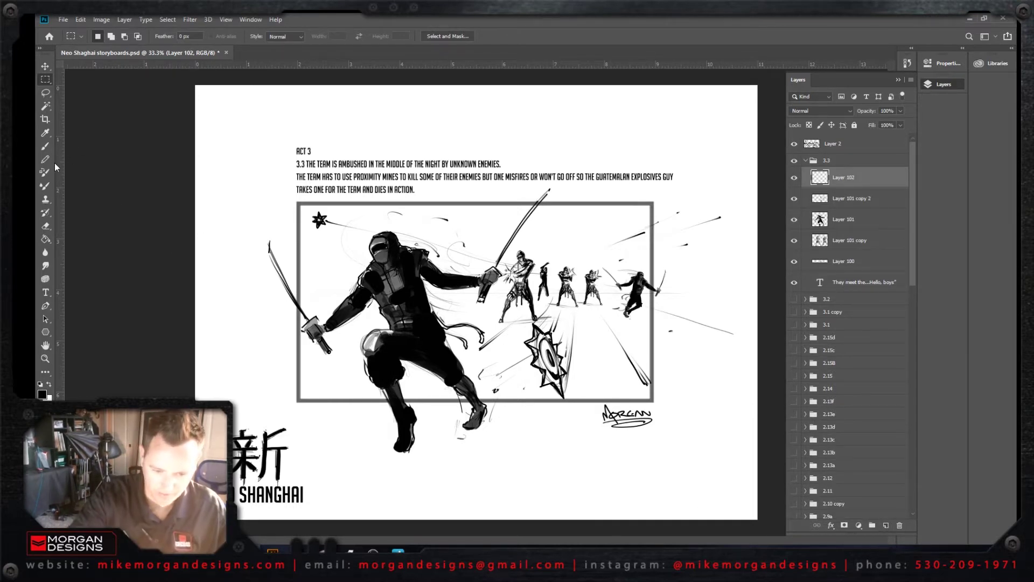
key(b)
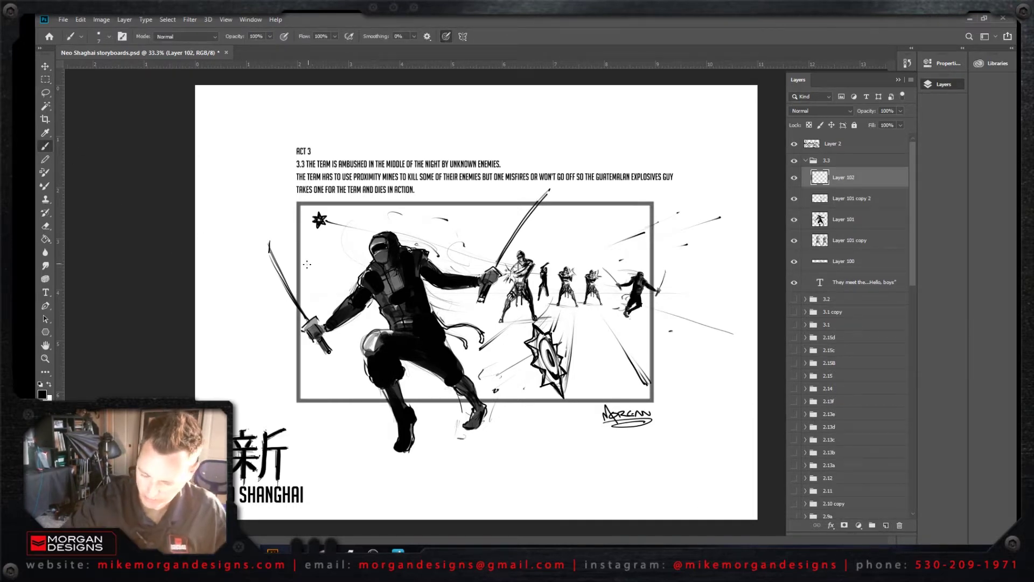
Step: Draw curved grass and foliage strokes at the panel's left edge, above and below the large swordsman's sword hand
drag(319, 254, 301, 279)
mouse_move(345, 234)
mouse_down()
mouse_move(303, 283)
mouse_move(360, 227)
mouse_move(299, 277)
mouse_move(328, 274)
mouse_move(305, 302)
mouse_up()
key(ctrl+z)
key(ctrl+z)
drag(354, 335, 348, 372)
drag(351, 367, 338, 388)
mouse_move(312, 344)
mouse_down()
mouse_move(296, 357)
mouse_move(302, 377)
mouse_up()
drag(337, 371, 324, 391)
drag(322, 353, 300, 384)
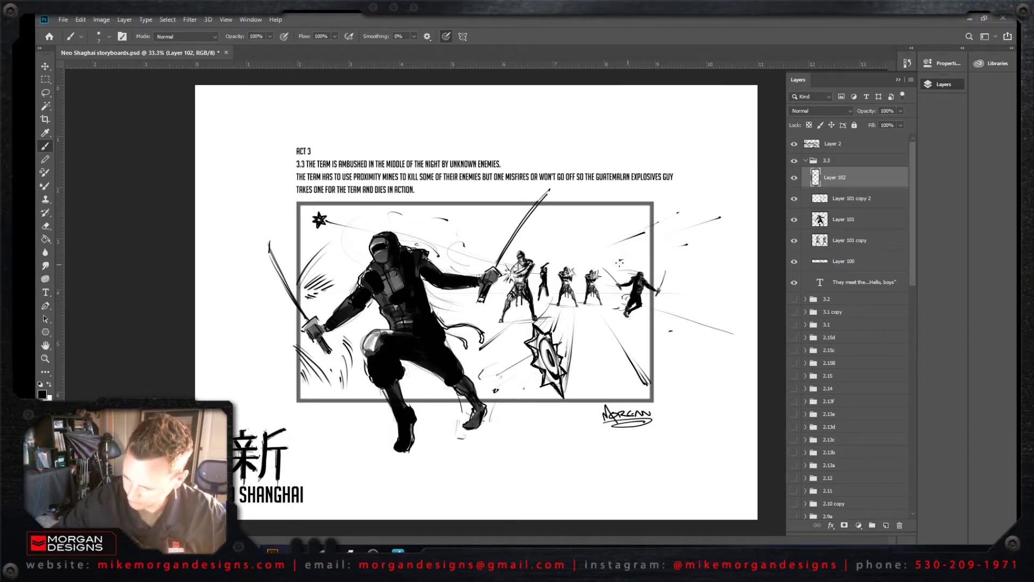
Step: Sketch background vegetation behind the gunmen: leafy strokes near the small swordsman, two palm trees and a taller bushy tree
mouse_move(617, 255)
mouse_down()
mouse_move(590, 225)
mouse_move(594, 244)
mouse_move(602, 233)
mouse_move(616, 253)
mouse_move(613, 274)
mouse_move(621, 247)
mouse_move(623, 265)
mouse_move(630, 258)
mouse_move(634, 226)
mouse_move(652, 258)
mouse_up()
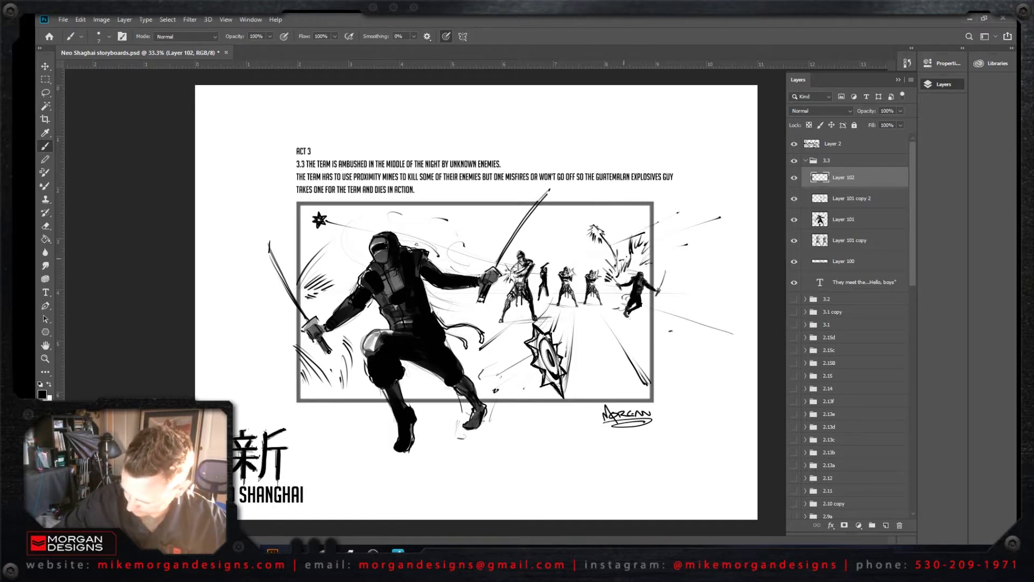
click(591, 252)
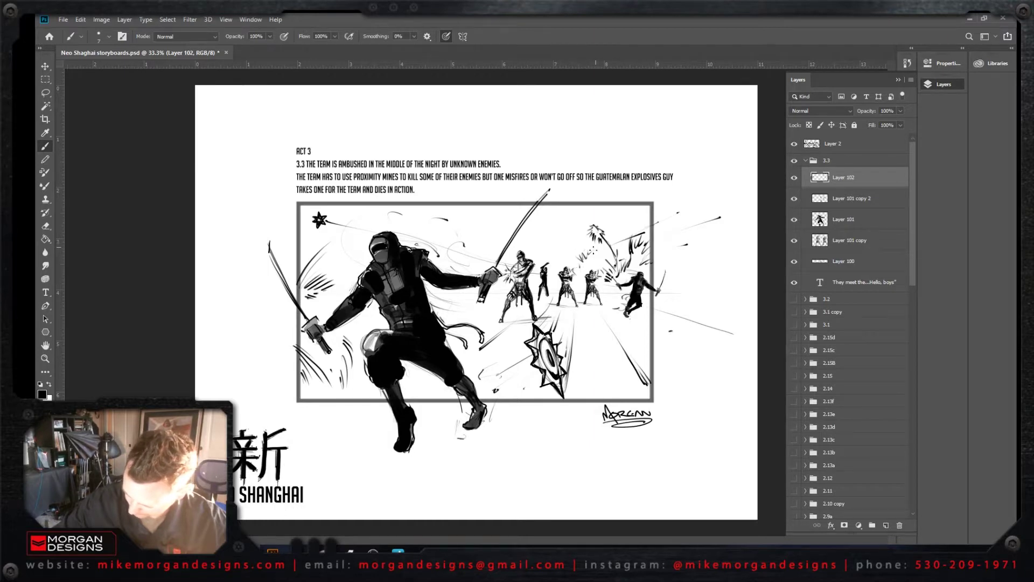
click(597, 259)
drag(607, 254, 595, 264)
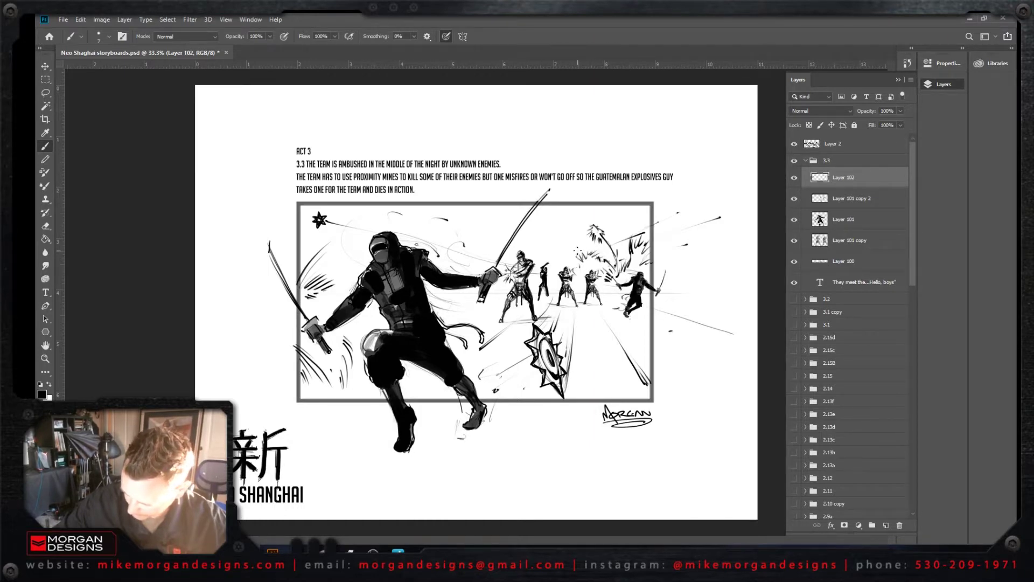
drag(572, 227, 579, 257)
mouse_move(578, 221)
mouse_down()
mouse_move(576, 268)
mouse_move(551, 258)
mouse_move(551, 223)
mouse_move(542, 250)
mouse_up()
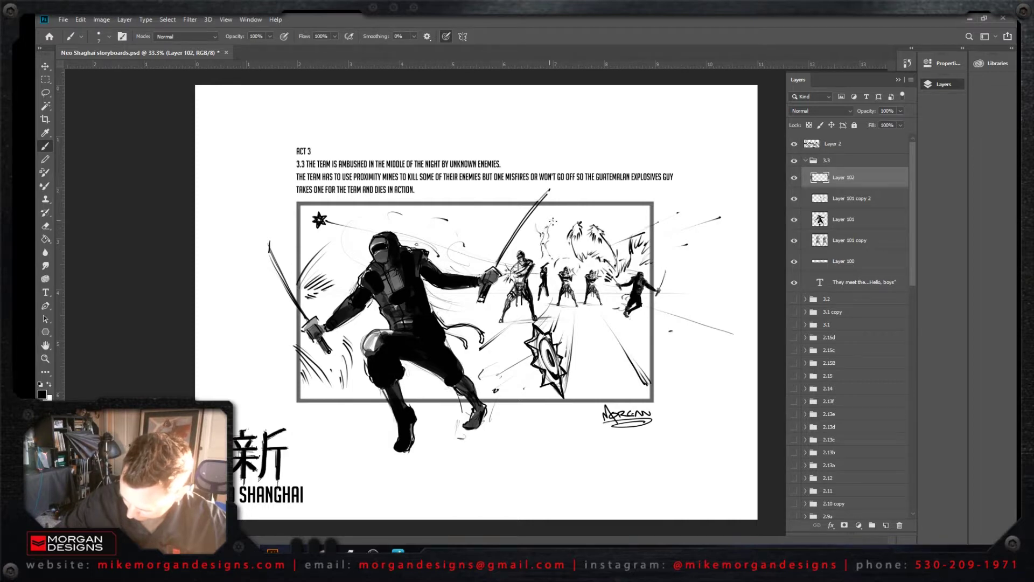
mouse_move(554, 220)
mouse_down()
mouse_move(545, 221)
mouse_move(553, 244)
mouse_move(537, 251)
mouse_move(549, 220)
mouse_move(556, 258)
mouse_up()
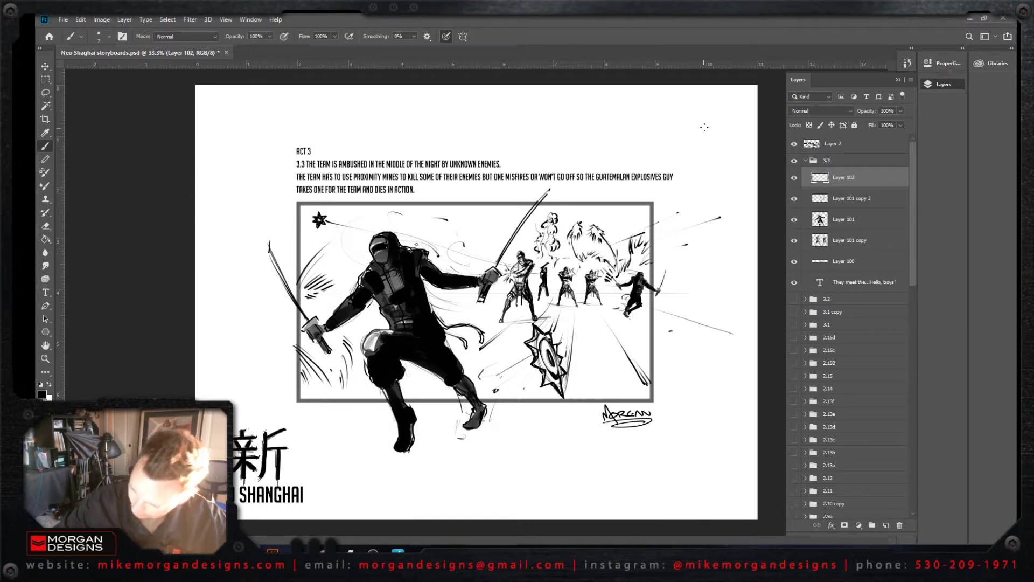
Step: Fill the horizon with bushes between the large swordsman and the gunmen, near the small swordsman and behind the large swordsman's rear arm
mouse_move(474, 270)
mouse_down()
mouse_move(486, 263)
mouse_move(475, 265)
mouse_up()
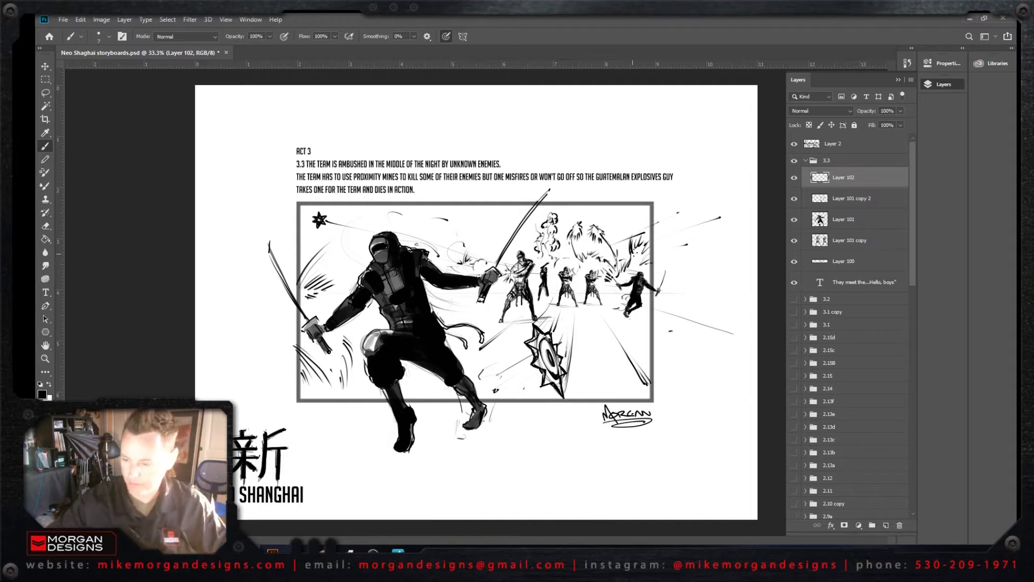
drag(637, 251, 640, 259)
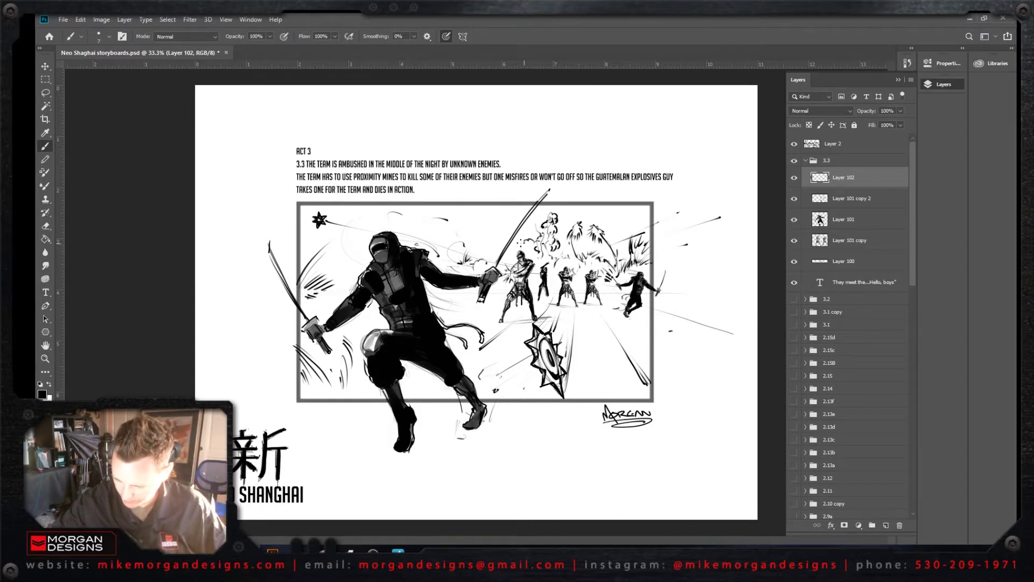
drag(488, 254, 494, 253)
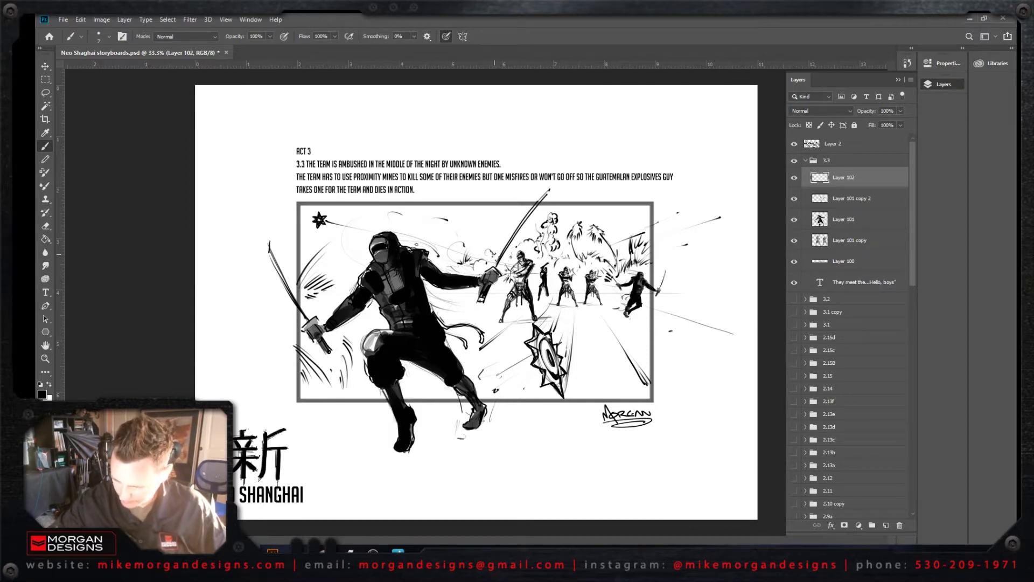
drag(354, 275, 341, 276)
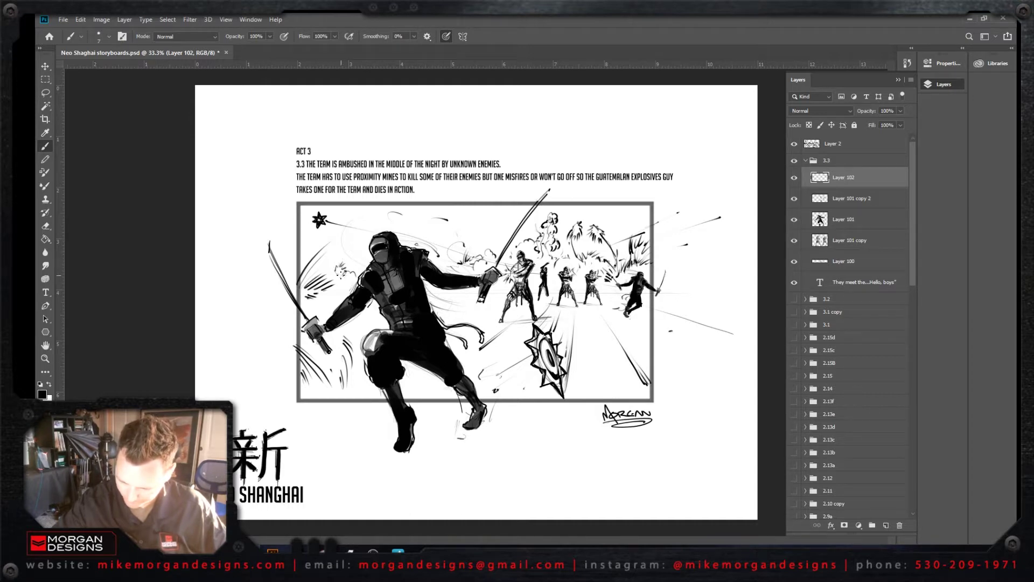
drag(337, 287, 348, 283)
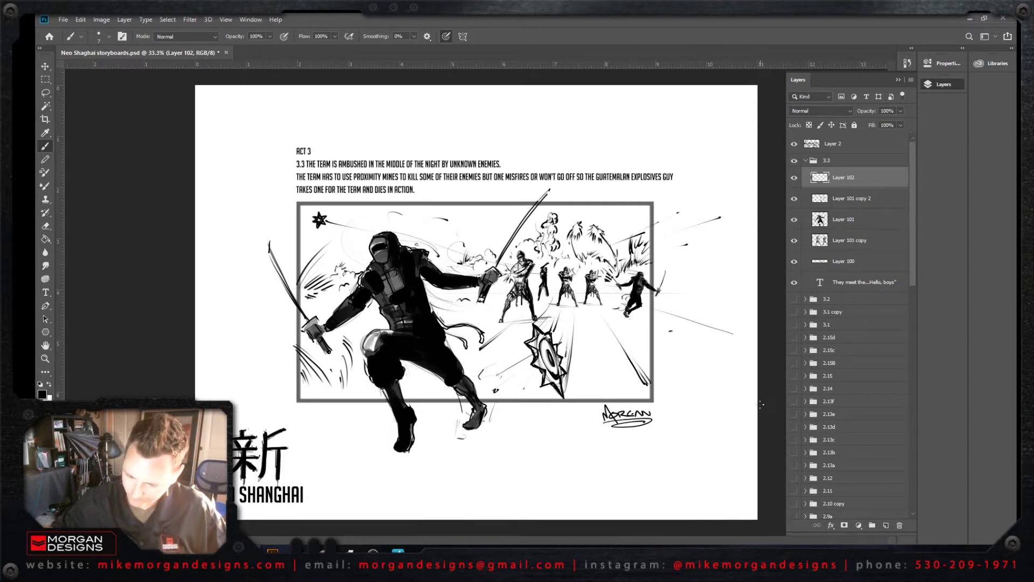
Step: Lasso the large throwing star on Layer 101 copy 2, enlarge it slightly beyond the panel's lower border, and clear the selection
key(l)
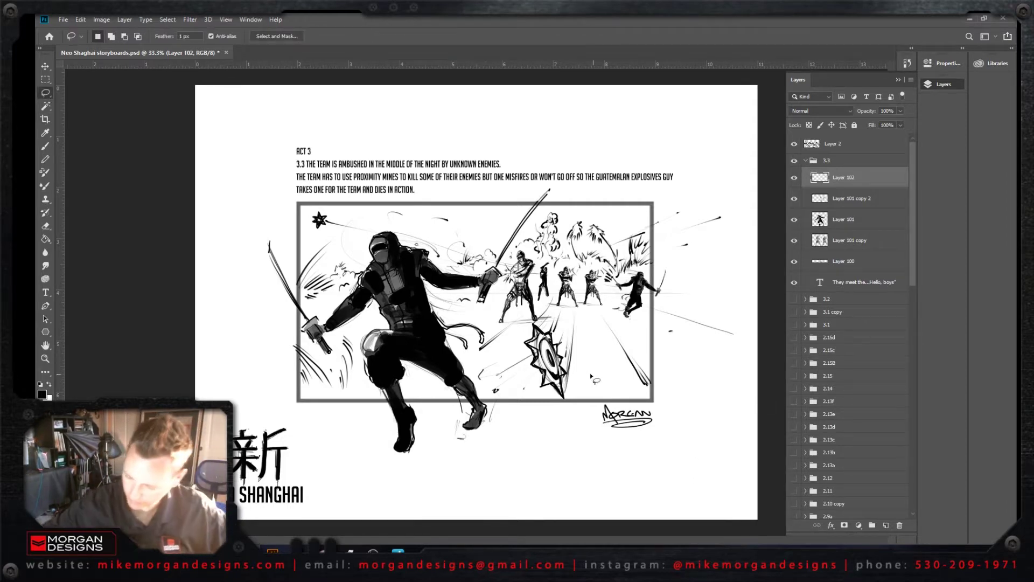
mouse_move(538, 382)
mouse_down()
mouse_move(520, 336)
mouse_move(535, 320)
mouse_move(548, 332)
mouse_move(559, 308)
mouse_move(571, 329)
mouse_up()
drag(565, 412, 566, 414)
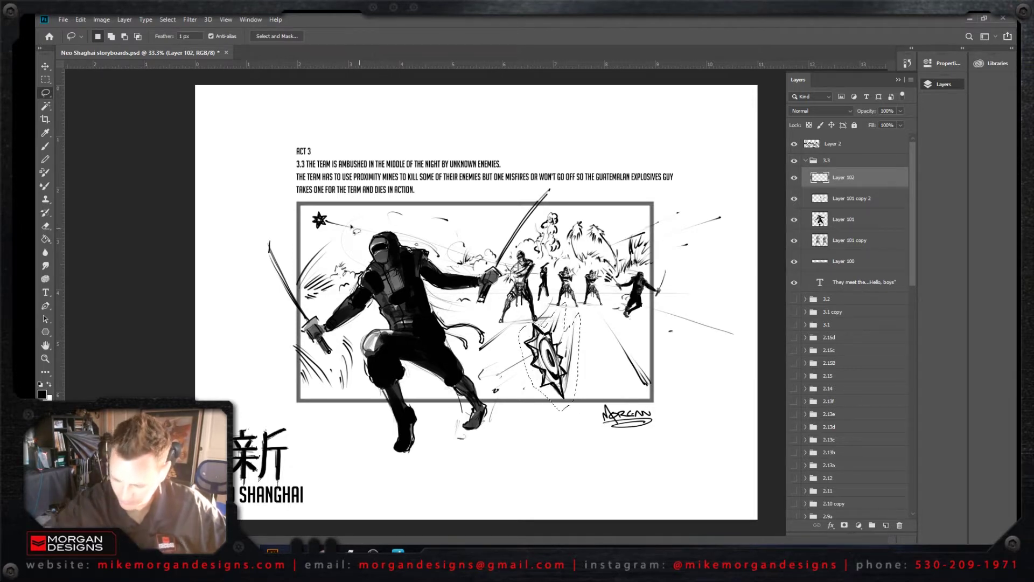
key(v)
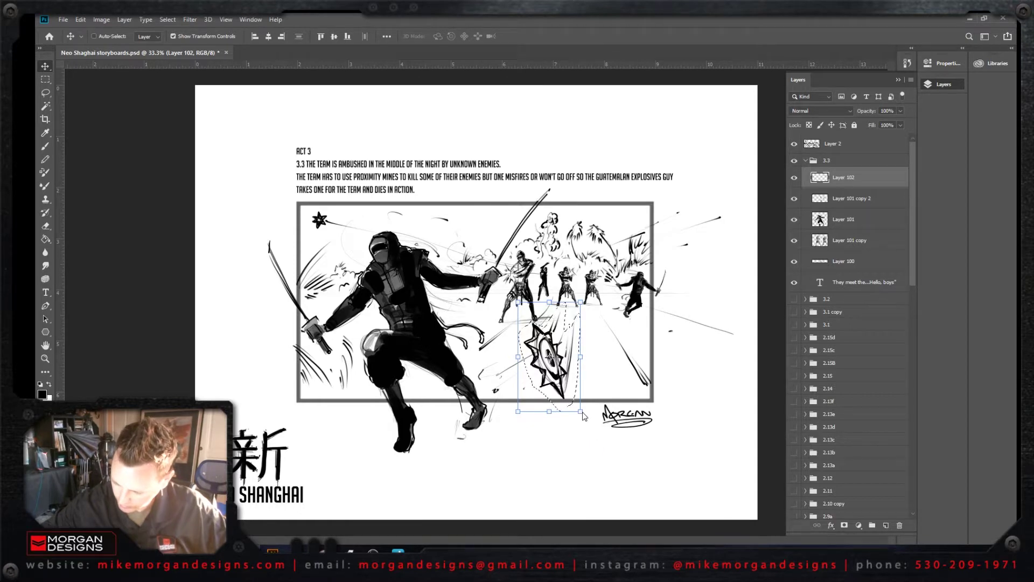
click(794, 199)
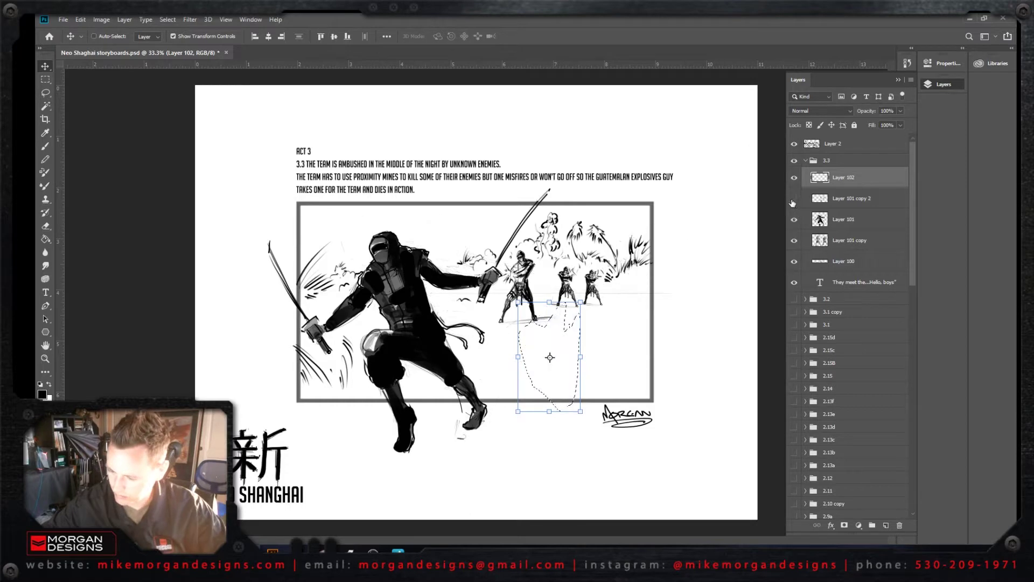
click(794, 199)
click(820, 198)
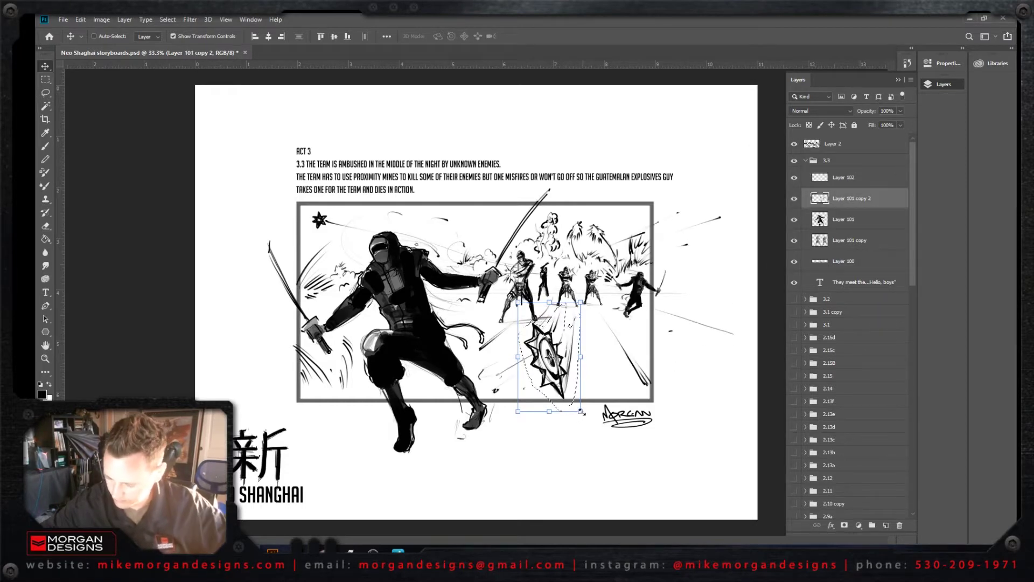
drag(582, 412, 598, 441)
key(Return)
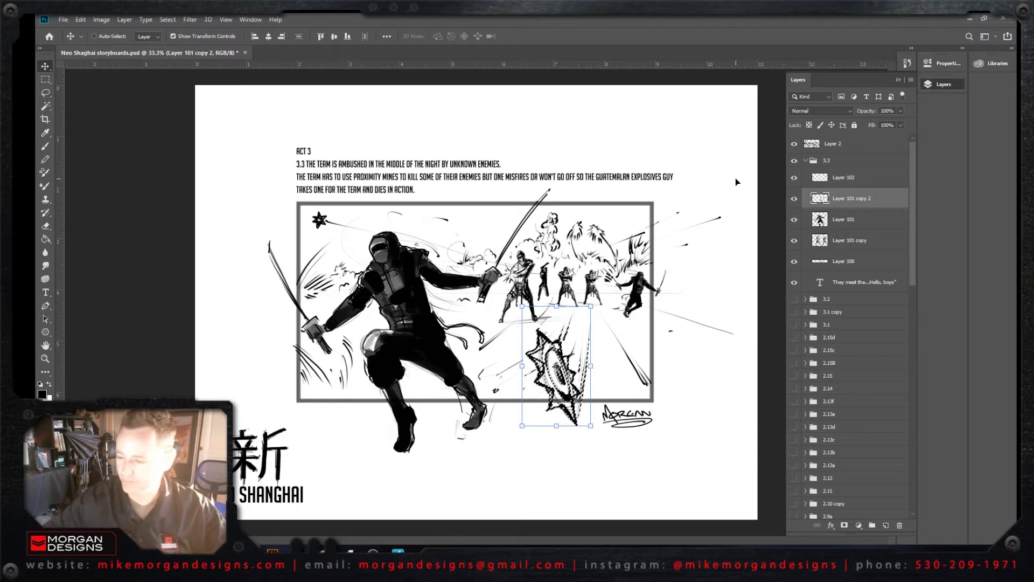
key(ctrl+z)
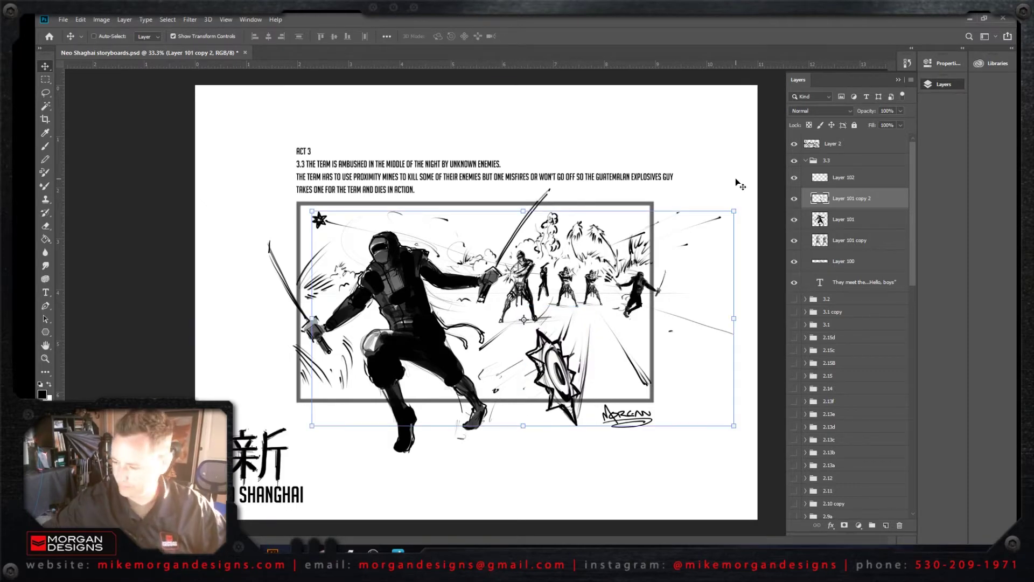
Step: On Layer 101, lasso curved blade outlines over both of the large swordsman's swords
click(794, 219)
click(795, 219)
click(841, 219)
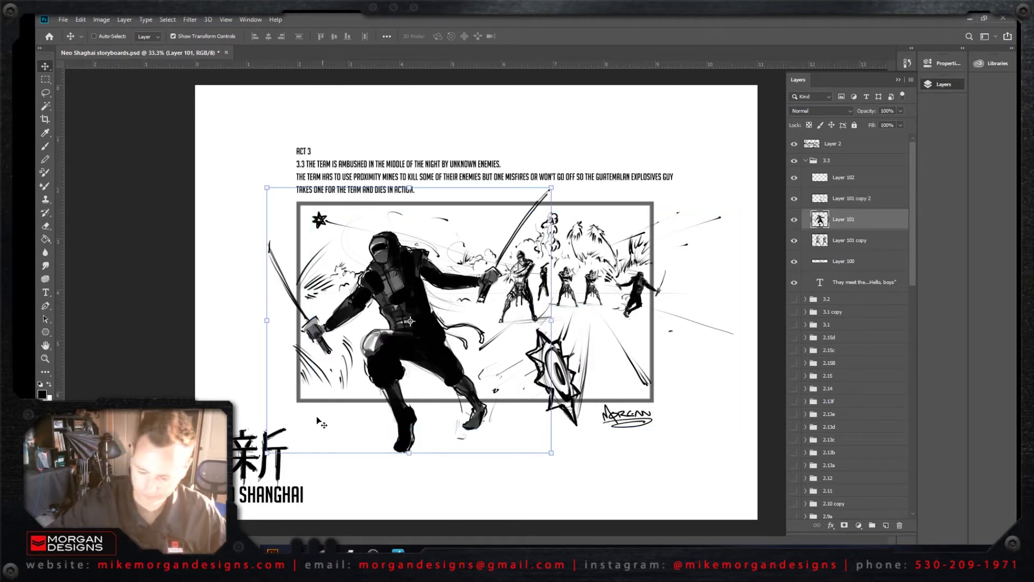
click(45, 93)
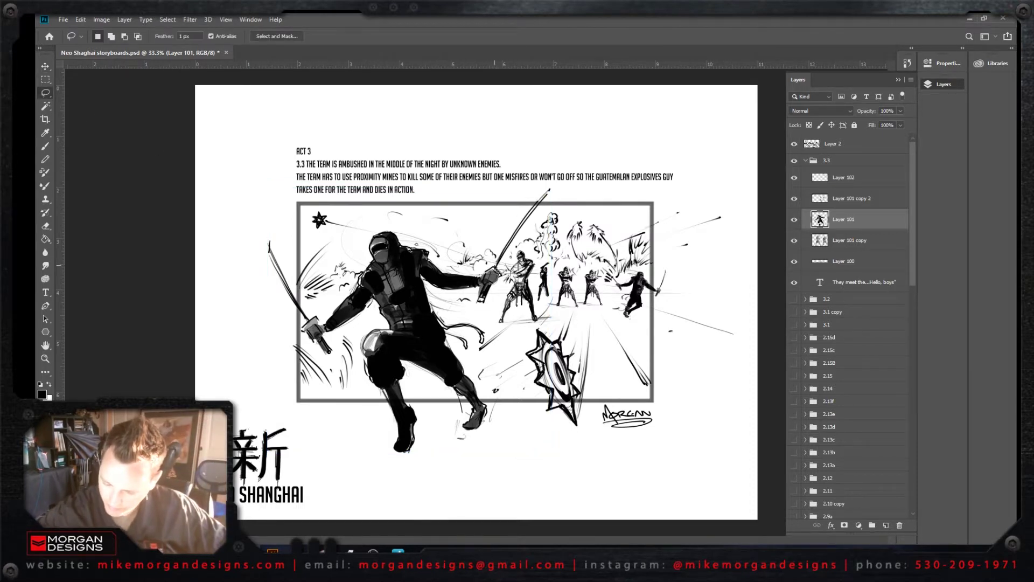
mouse_move(499, 269)
mouse_down()
mouse_move(557, 189)
mouse_move(502, 270)
mouse_up()
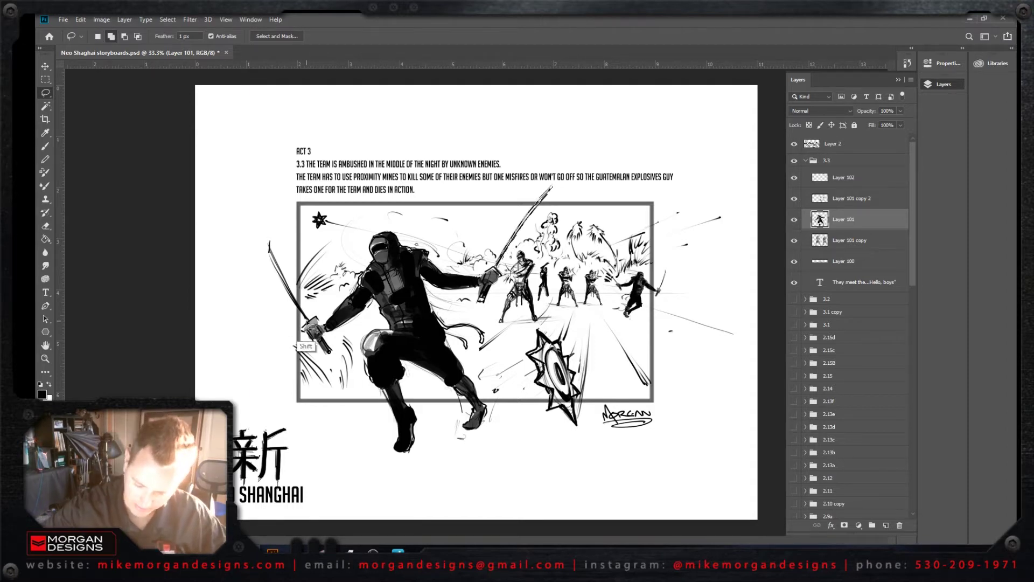
key(shift)
mouse_move(296, 300)
mouse_down()
mouse_move(272, 267)
mouse_move(268, 234)
mouse_move(286, 294)
mouse_move(312, 330)
mouse_up()
Step: Paint both outlined sword blades solid black with the Brush and clear the selection
key(b)
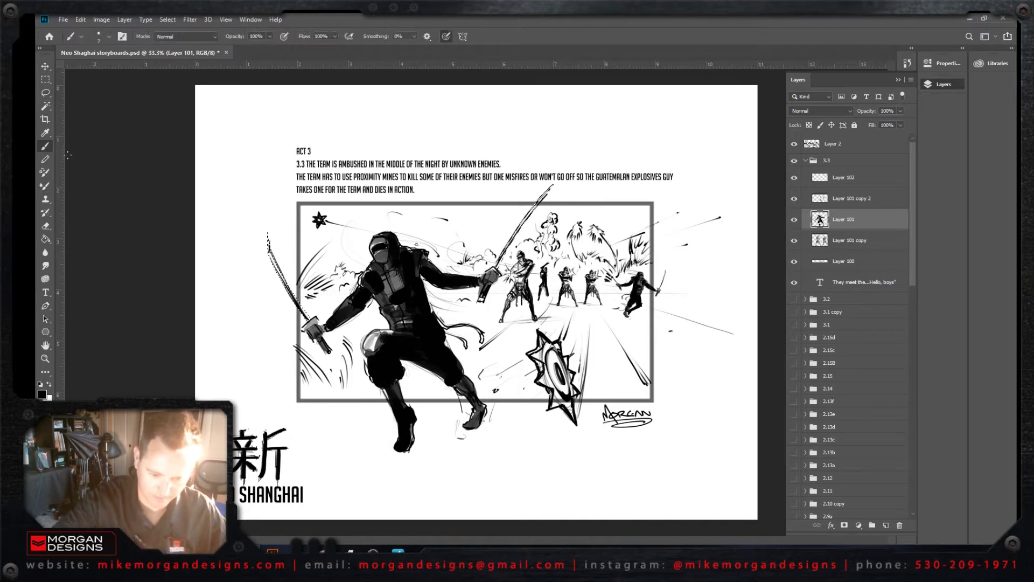
drag(268, 240, 306, 320)
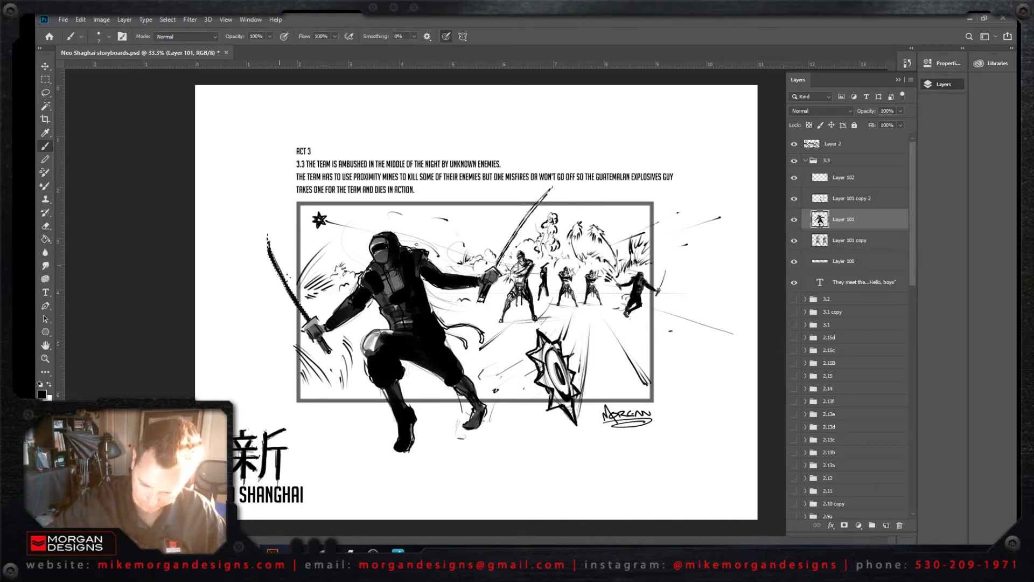
drag(495, 268, 553, 187)
key(ctrl+z)
key(ctrl+z)
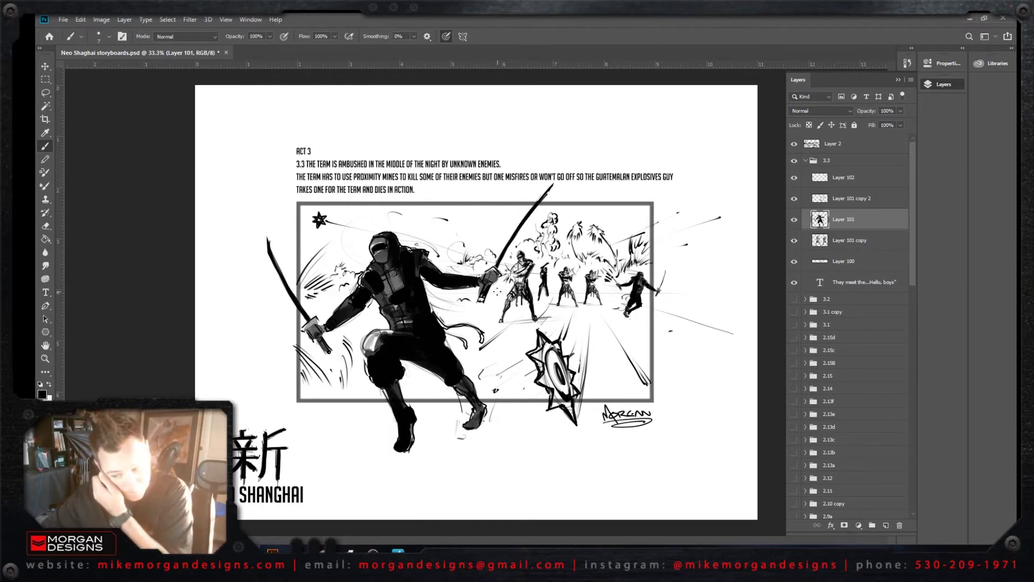
Step: Erase the end of the large swordsman's raised blade, redraw it as a lassoed shape filled black, and trim its tip with the Eraser
key(e)
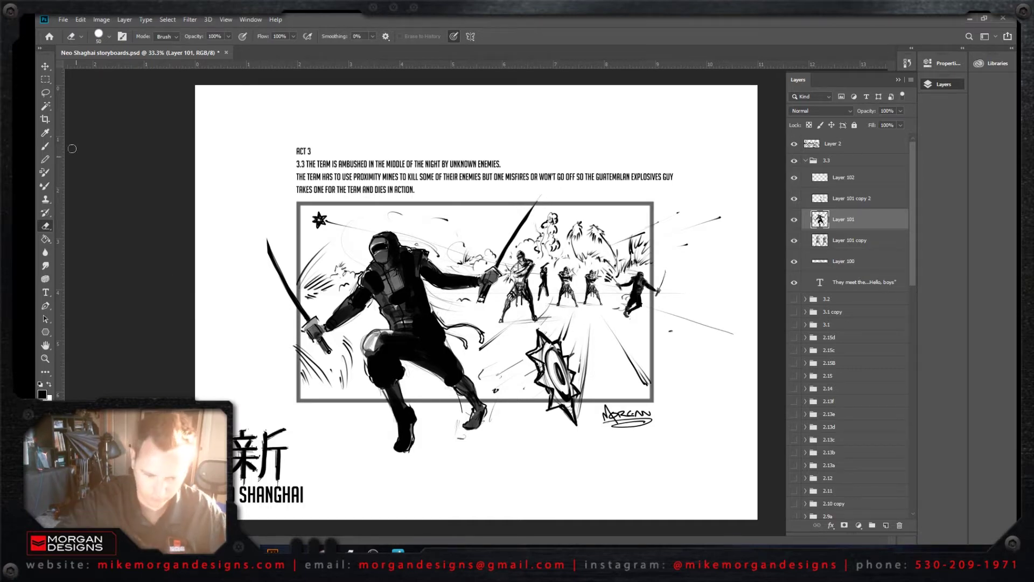
key(l)
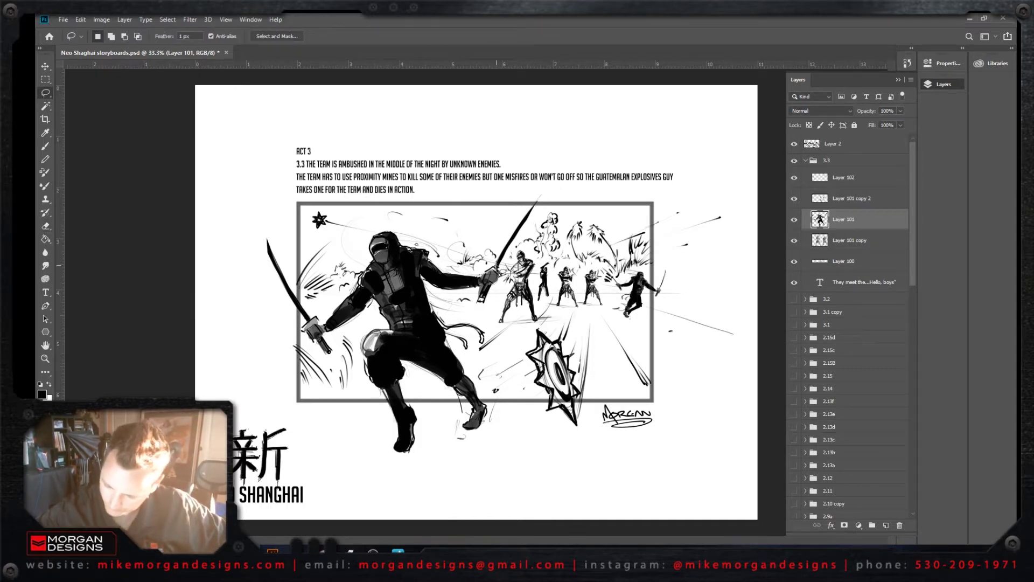
mouse_move(498, 270)
mouse_down()
mouse_move(562, 175)
mouse_move(499, 271)
mouse_up()
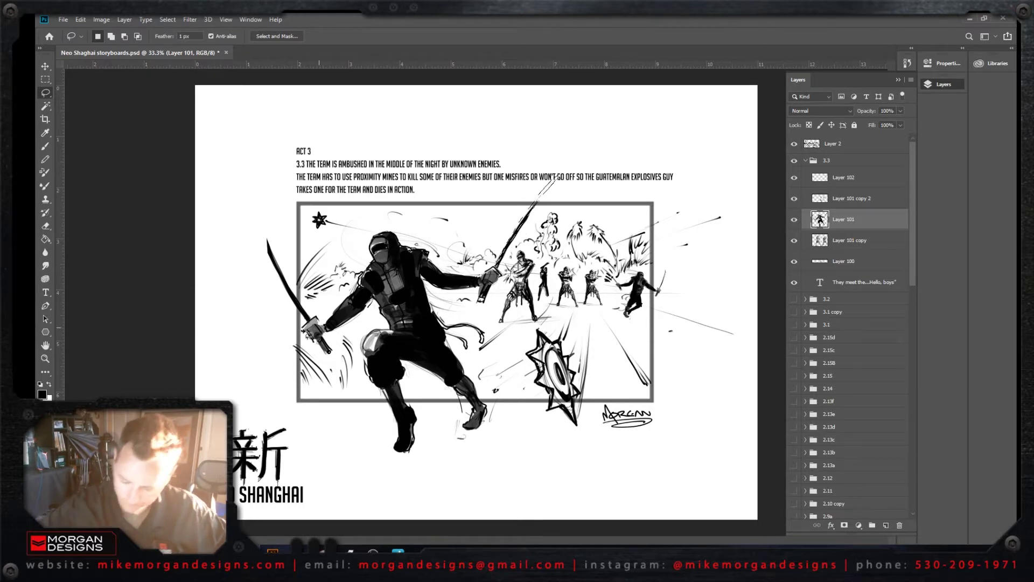
click(46, 145)
mouse_move(549, 185)
mouse_down()
mouse_move(511, 236)
mouse_move(540, 197)
mouse_up()
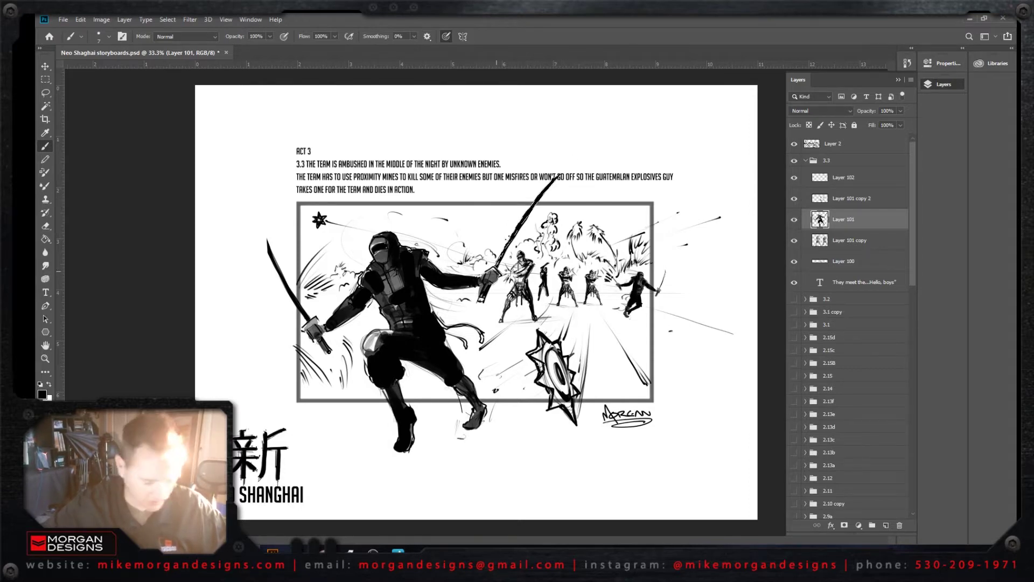
click(46, 226)
drag(569, 167, 547, 189)
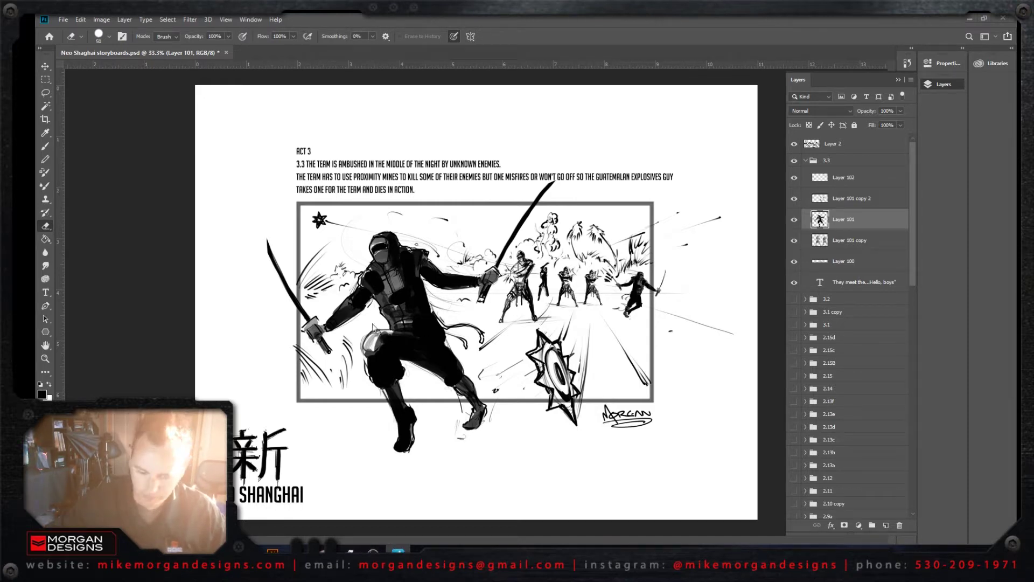
Step: Shade the large throwing star dark grey using the Hard Round Pressure Opacity brush at 105 px
key(b)
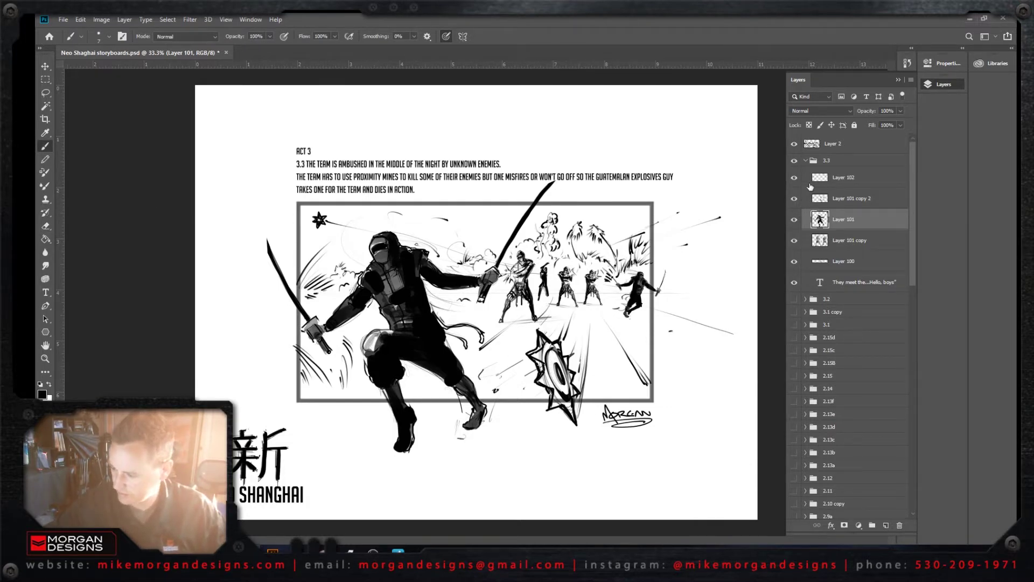
click(794, 177)
click(794, 177)
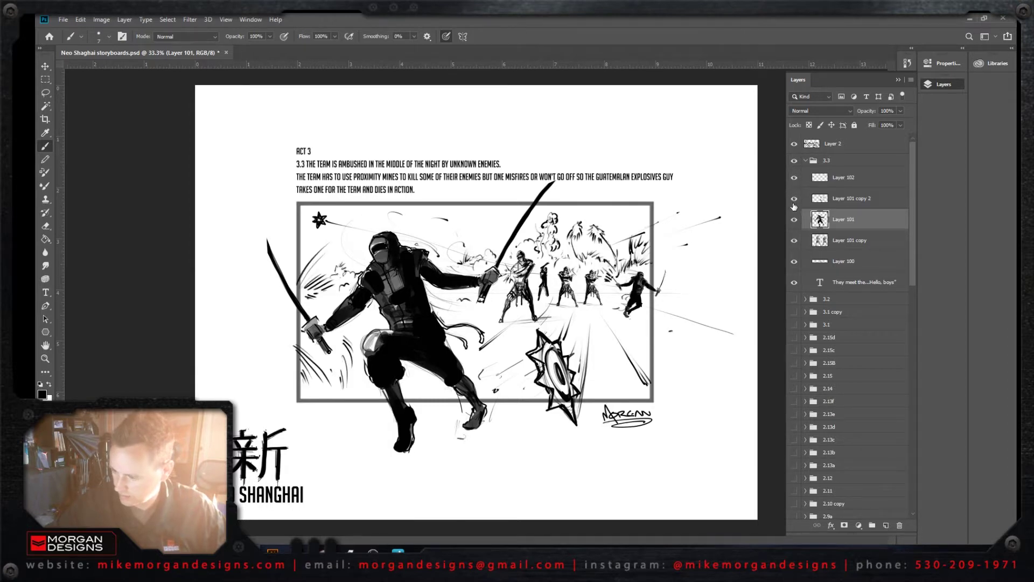
click(794, 199)
click(794, 198)
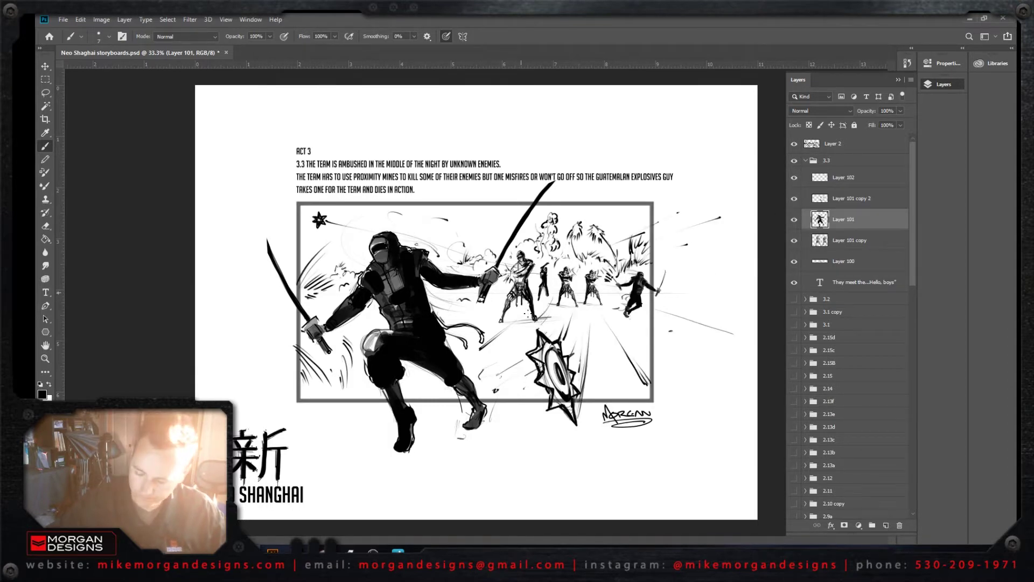
right_click(575, 306)
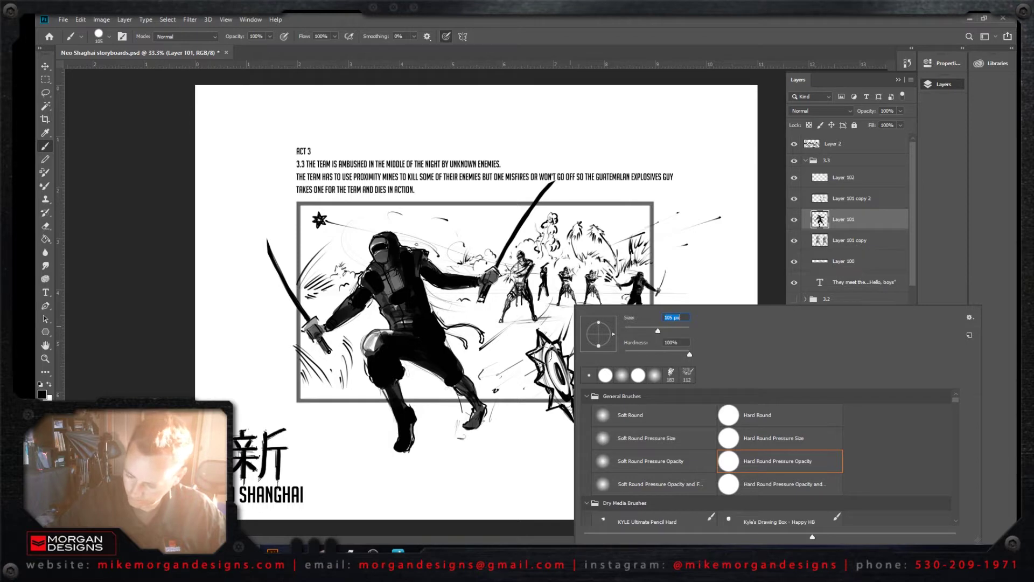
key(Escape)
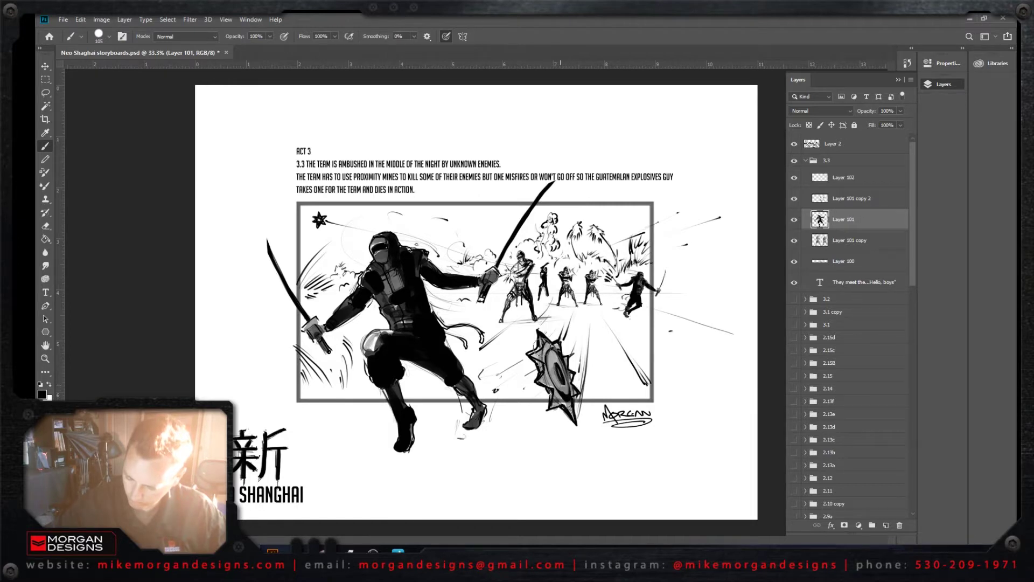
mouse_move(538, 341)
mouse_down()
mouse_move(557, 371)
mouse_move(535, 354)
mouse_move(567, 388)
mouse_move(551, 341)
mouse_move(556, 351)
mouse_move(560, 390)
mouse_move(544, 384)
mouse_move(571, 413)
mouse_move(555, 366)
mouse_up()
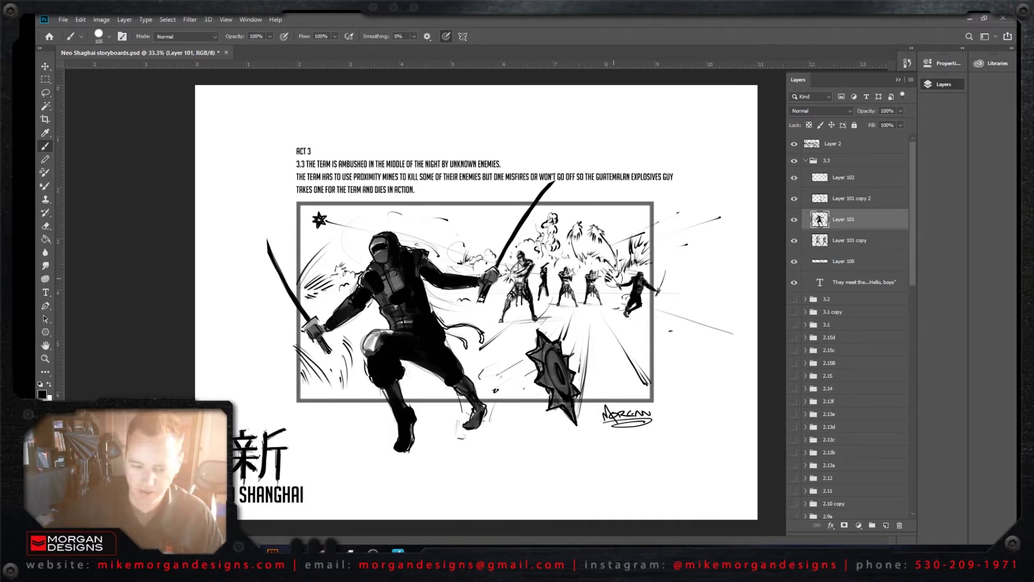
Step: Add the letter A after the panel number 3.3 in the caption text
click(45, 292)
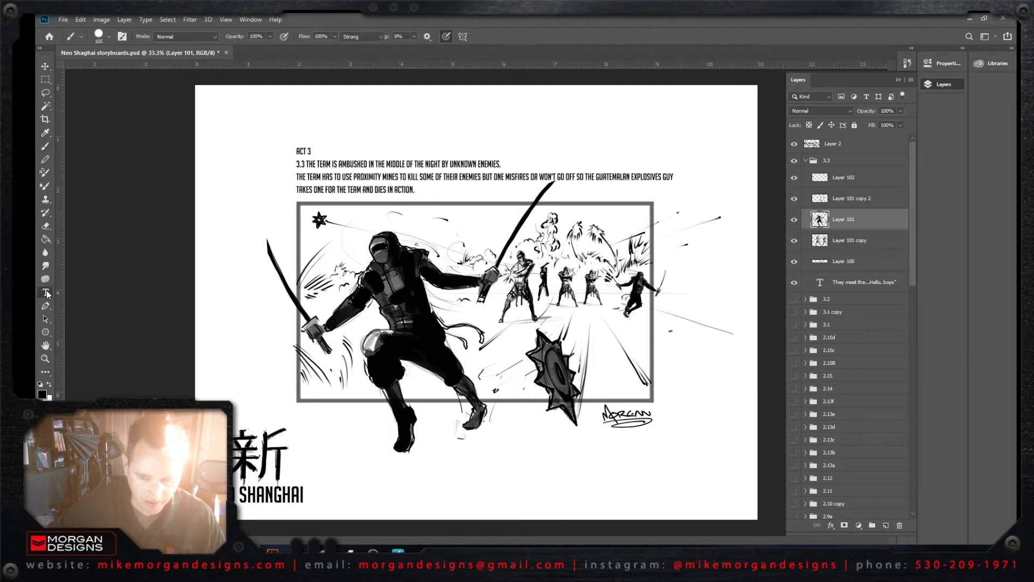
click(305, 164)
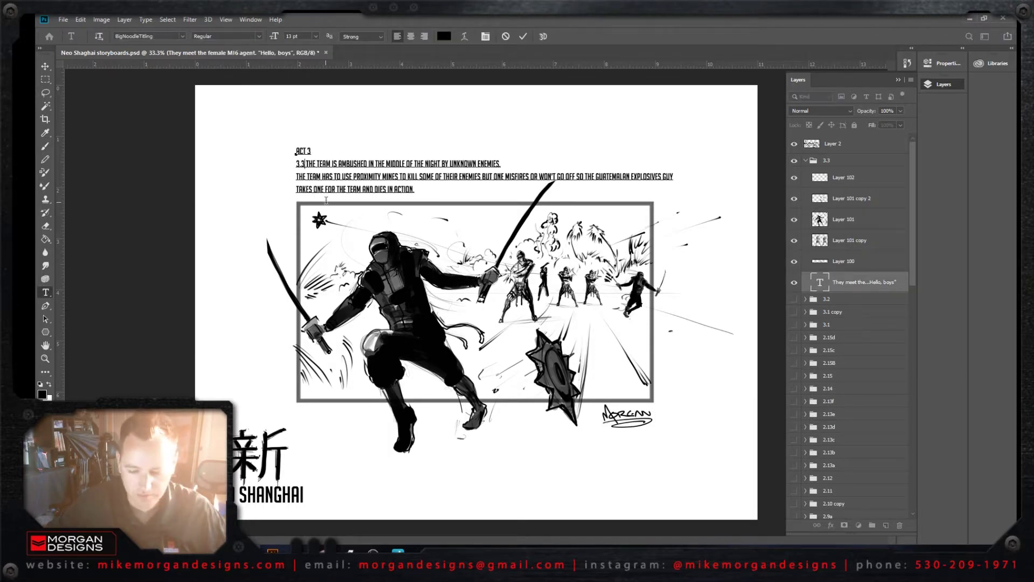
text(A)
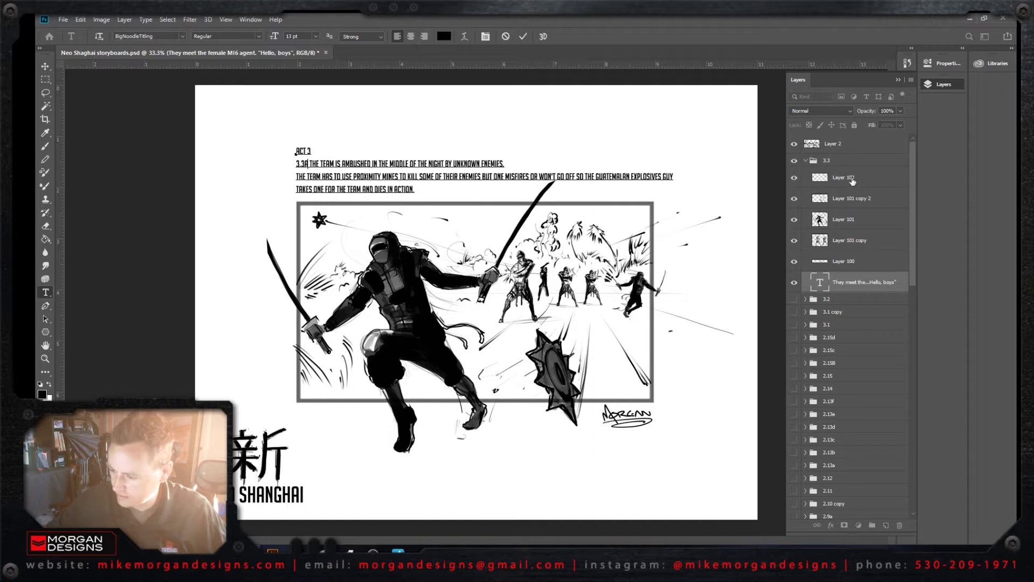
double_click(854, 280)
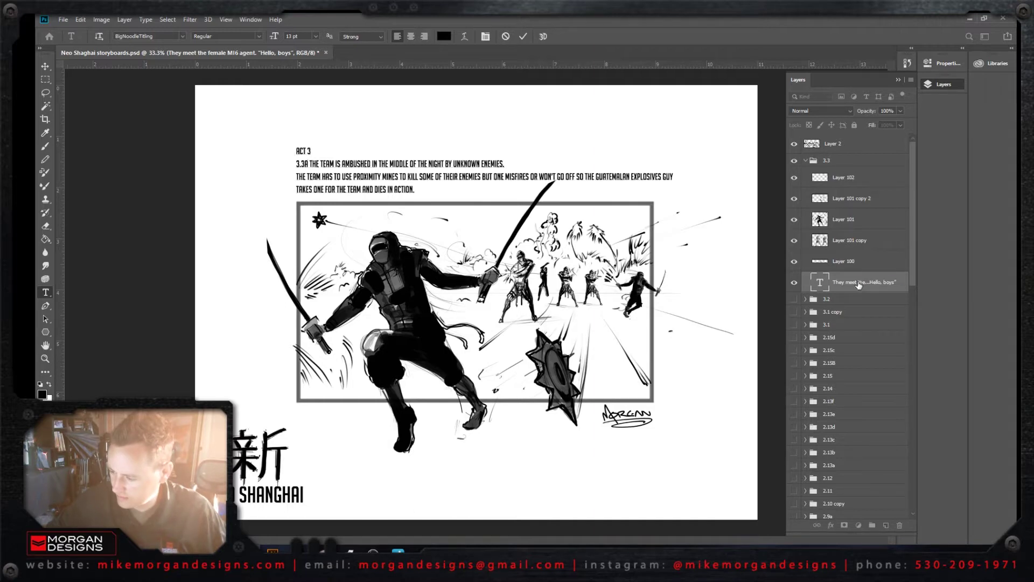
Step: Rename the layer group 3.3 as 3.3a, and collapse and hide it
click(831, 161)
key(h)
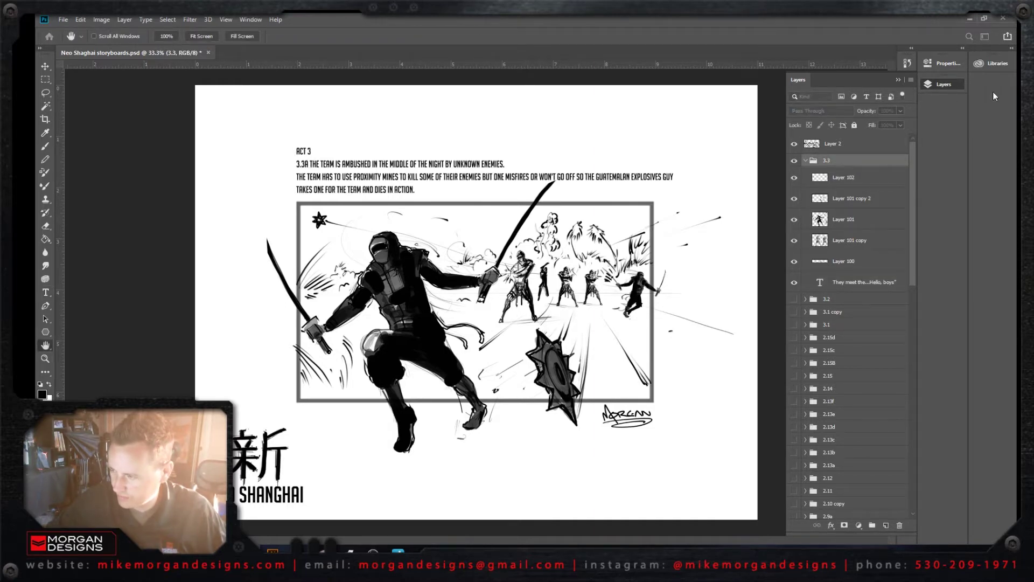
key(t)
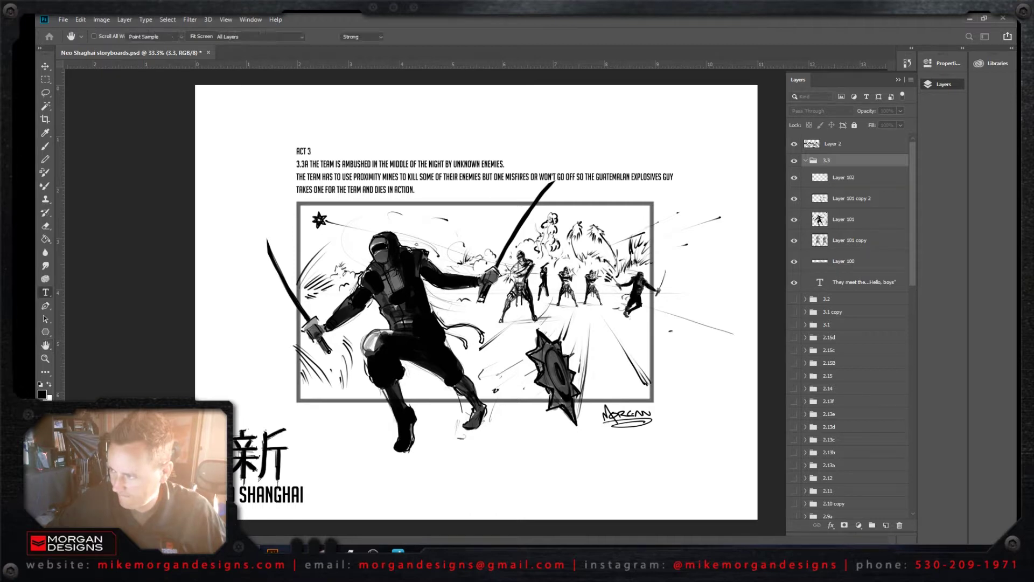
double_click(829, 161)
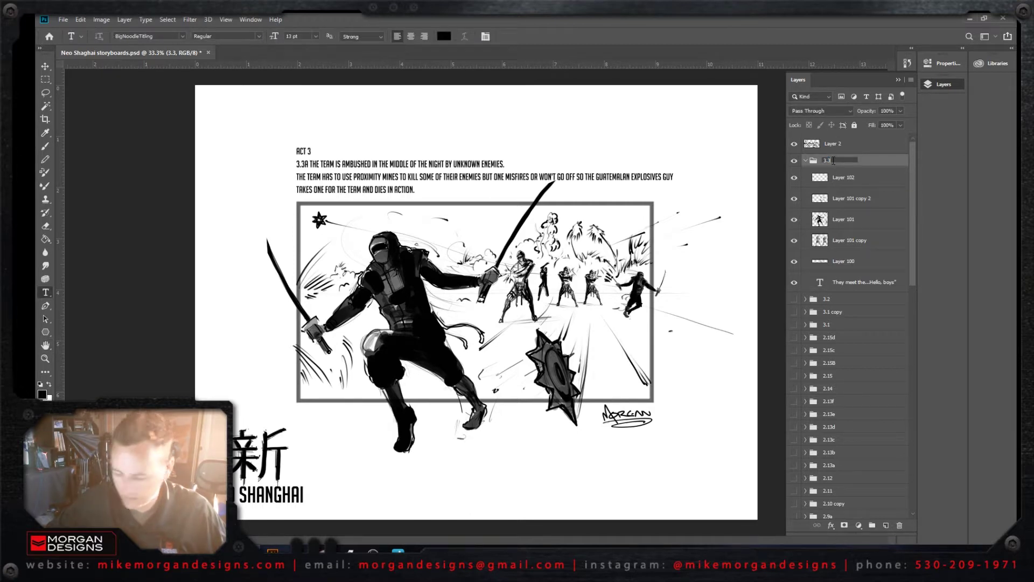
text(a)
key(Return)
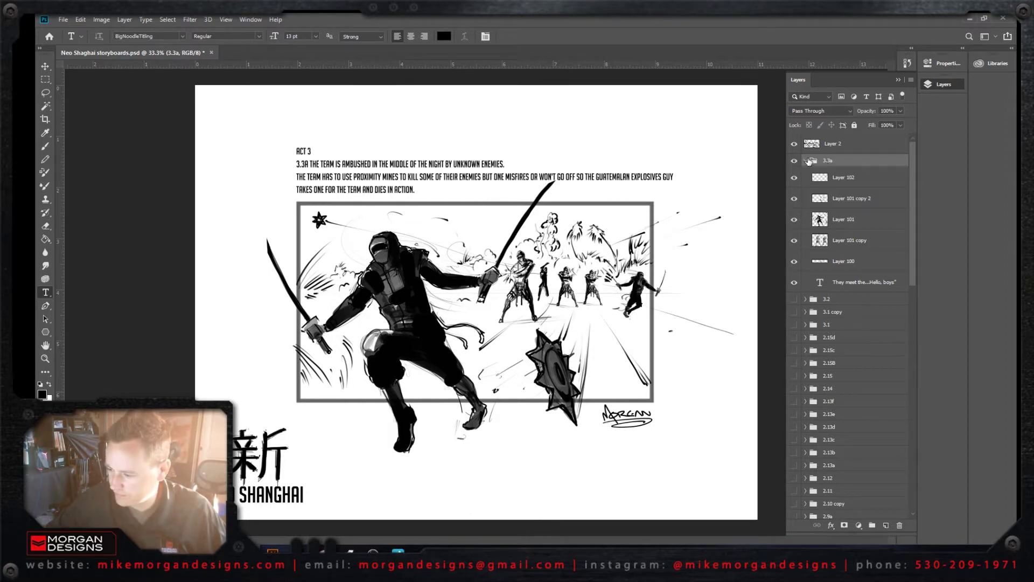
click(806, 161)
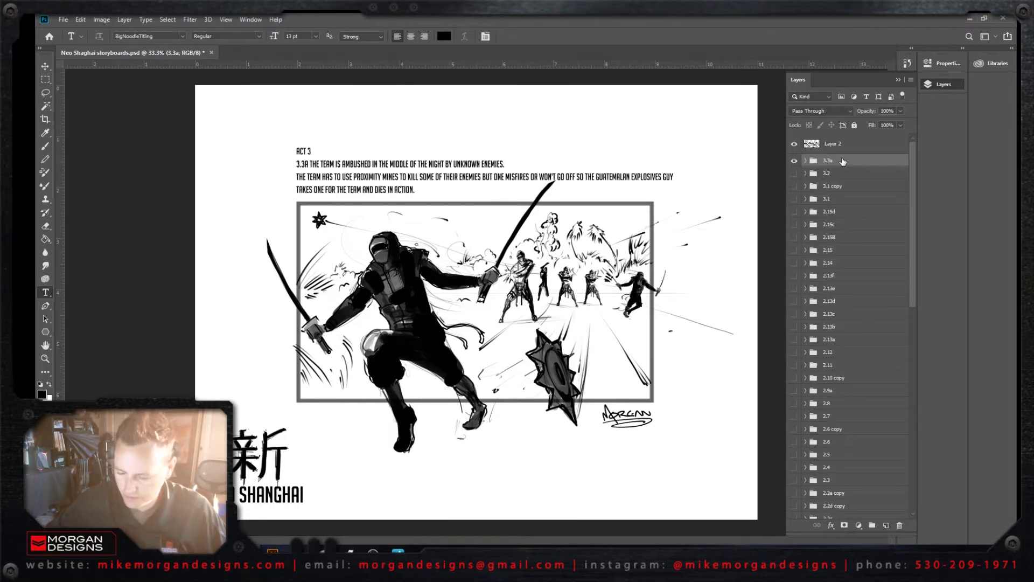
click(794, 161)
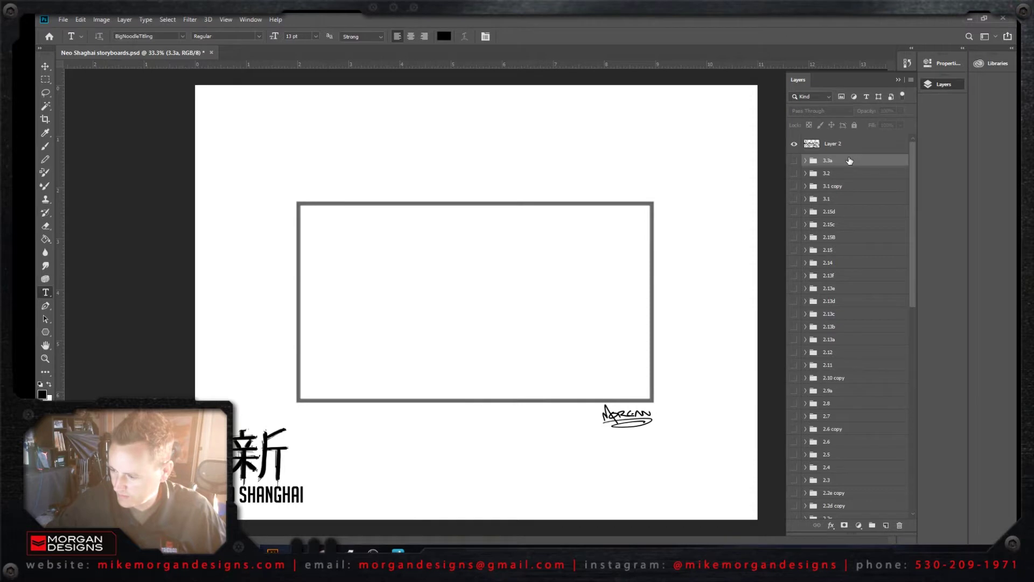
Step: Duplicate the layer group 3.3a within the same document under the name 3.3b
right_click(850, 161)
click(889, 190)
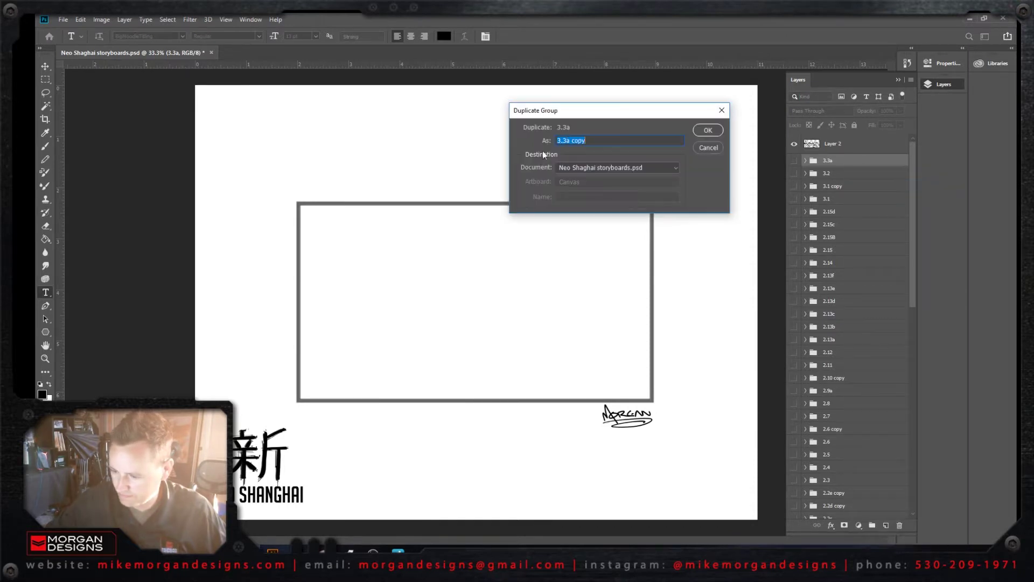
click(603, 142)
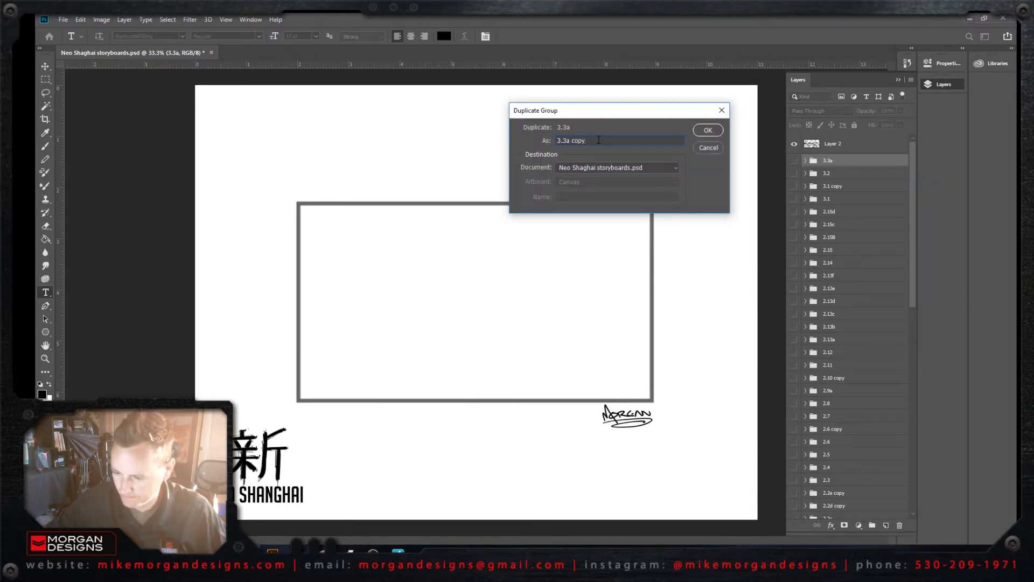
drag(598, 140, 570, 140)
text(b)
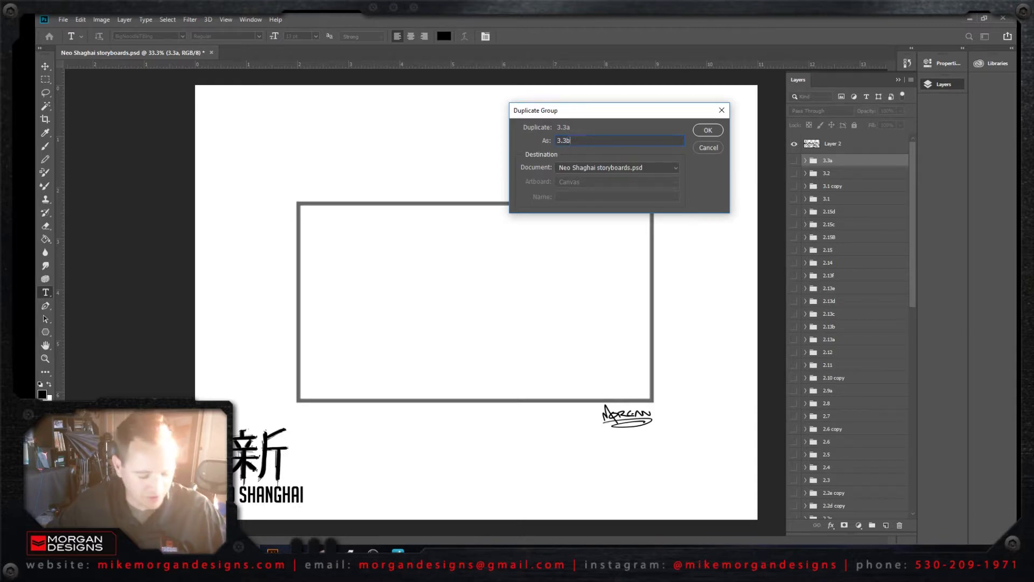
key(Return)
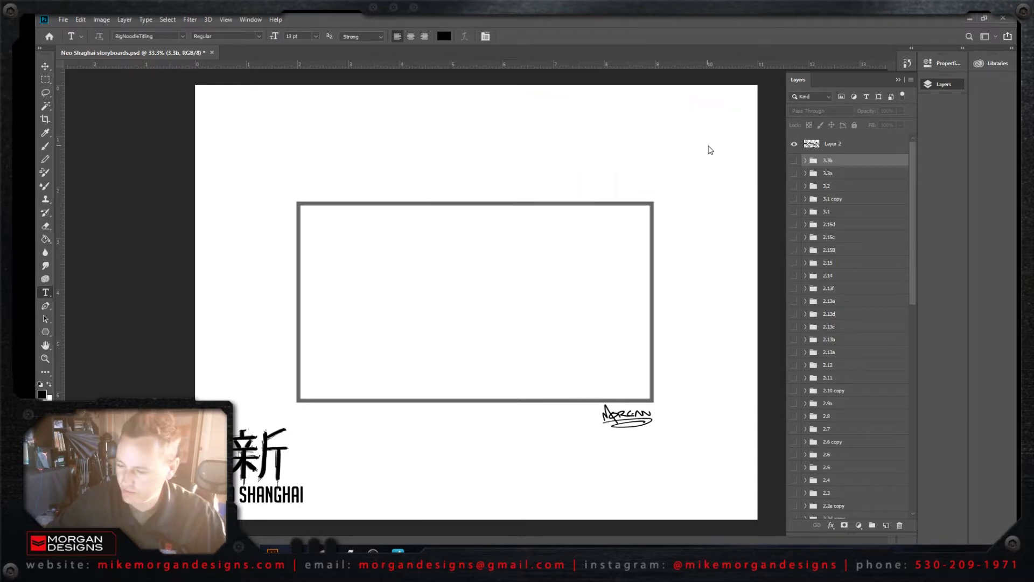
Step: Show and expand group 3.3b, and hide its five drawing layers so only the caption remains visible
click(795, 162)
click(805, 161)
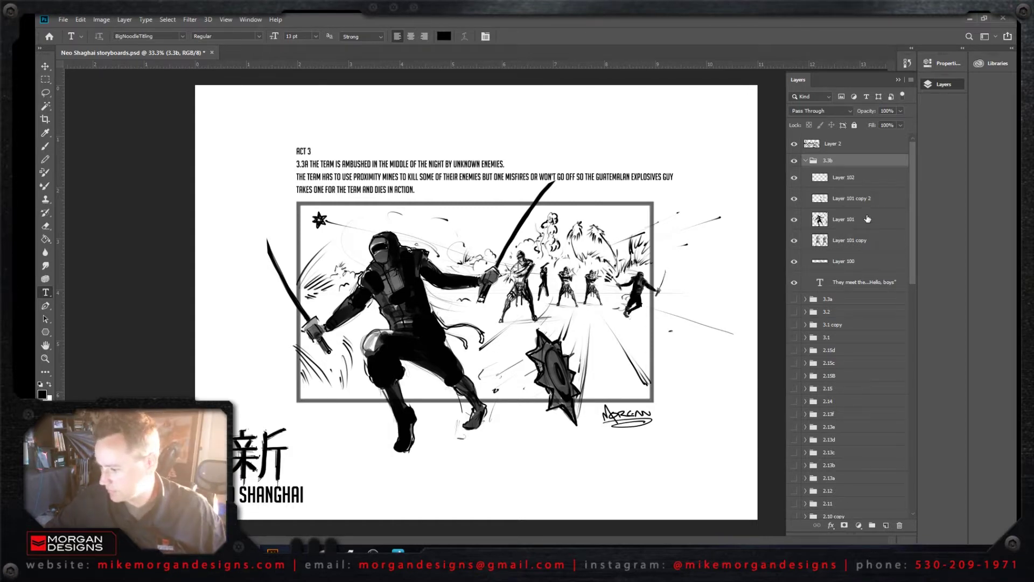
click(795, 178)
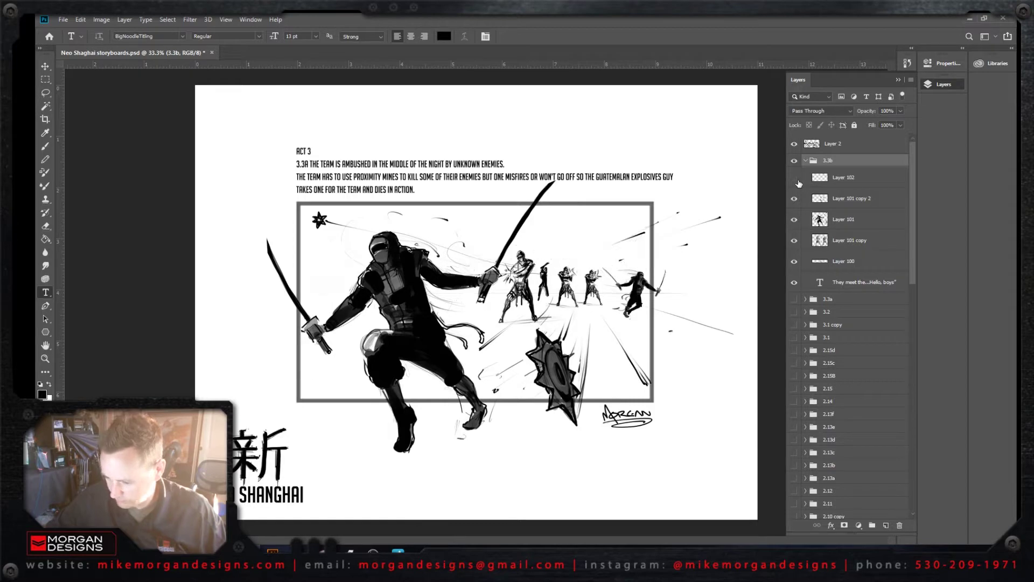
click(795, 178)
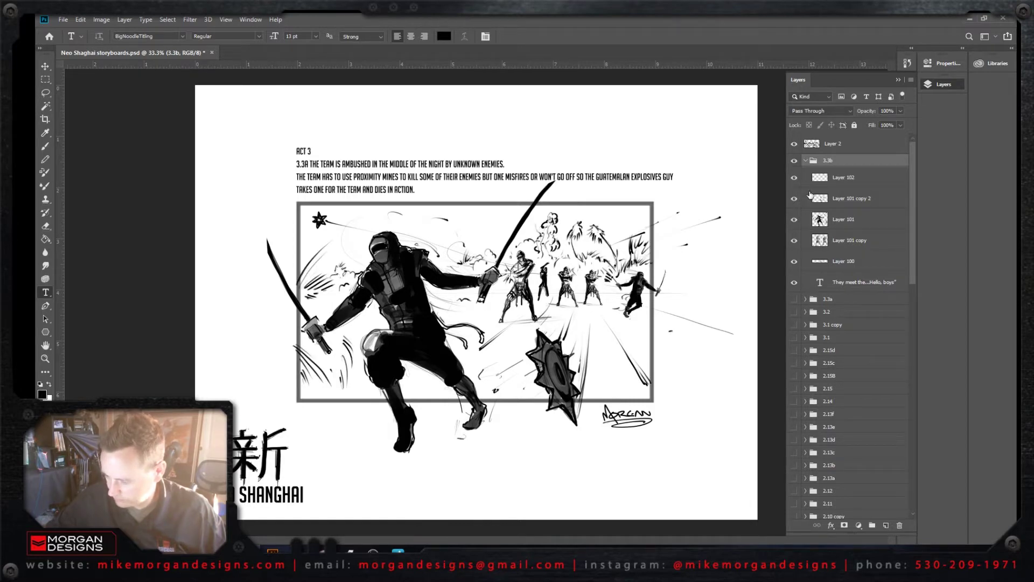
click(795, 263)
drag(796, 263, 794, 177)
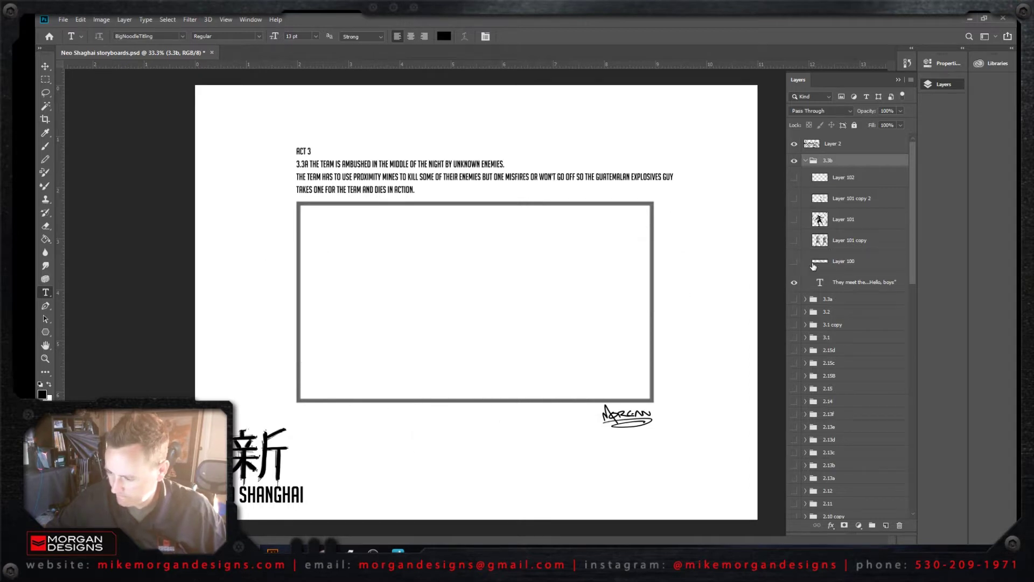
Step: Change the panel number in group 3.3b's caption to 3.3B and turn off the transform controls
click(856, 283)
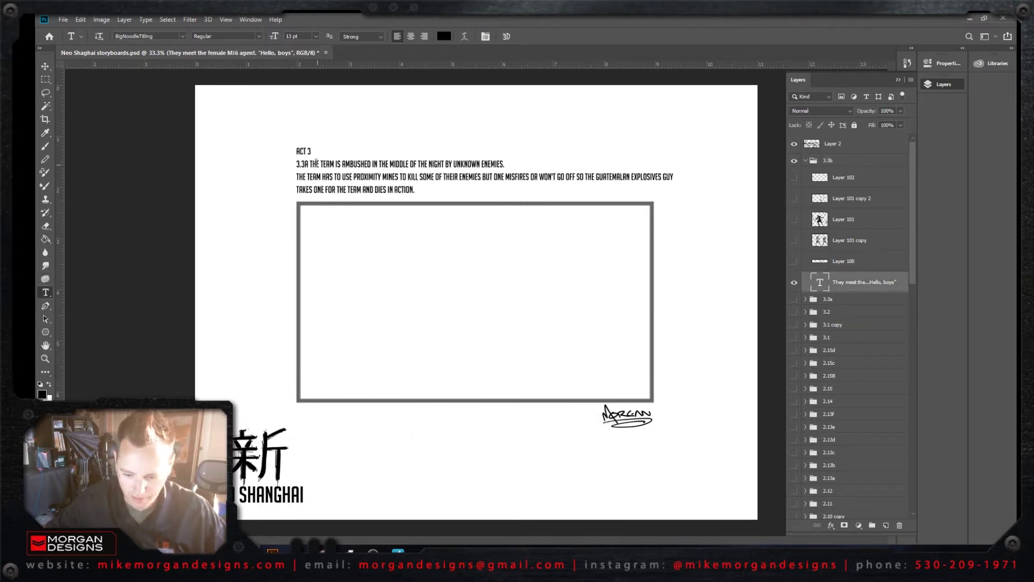
click(307, 163)
key(BackSpace)
text(b)
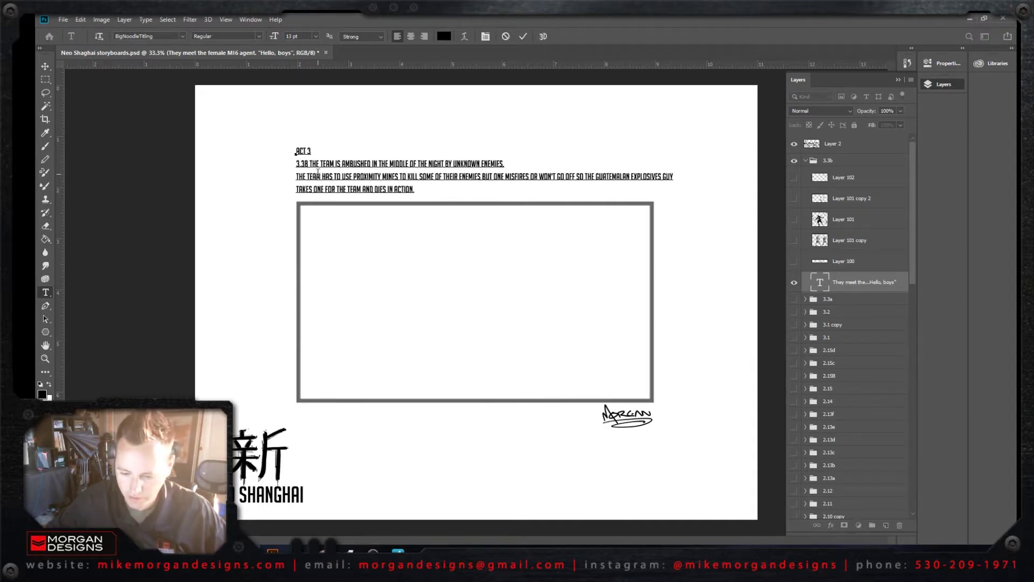
click(45, 65)
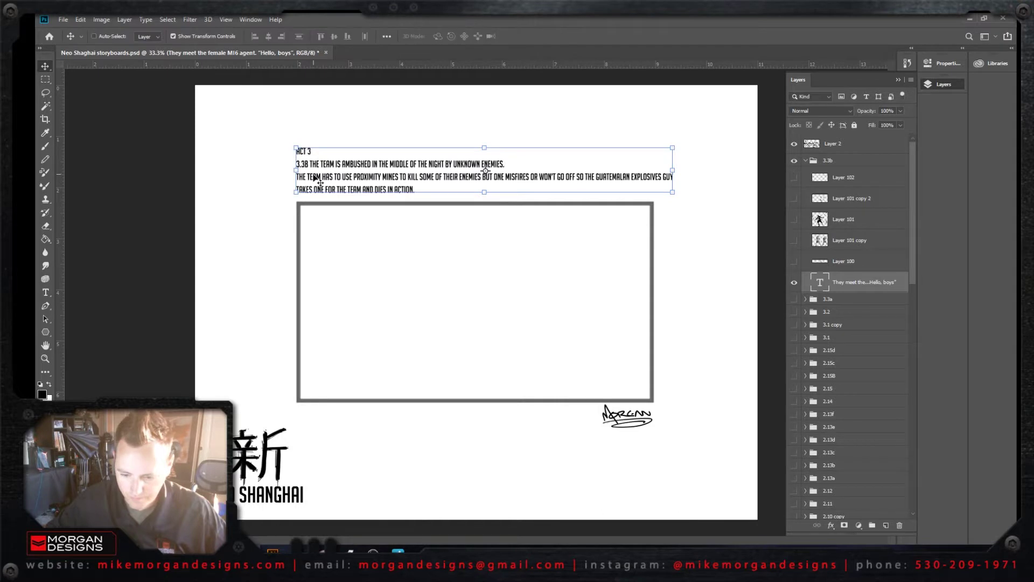
click(223, 35)
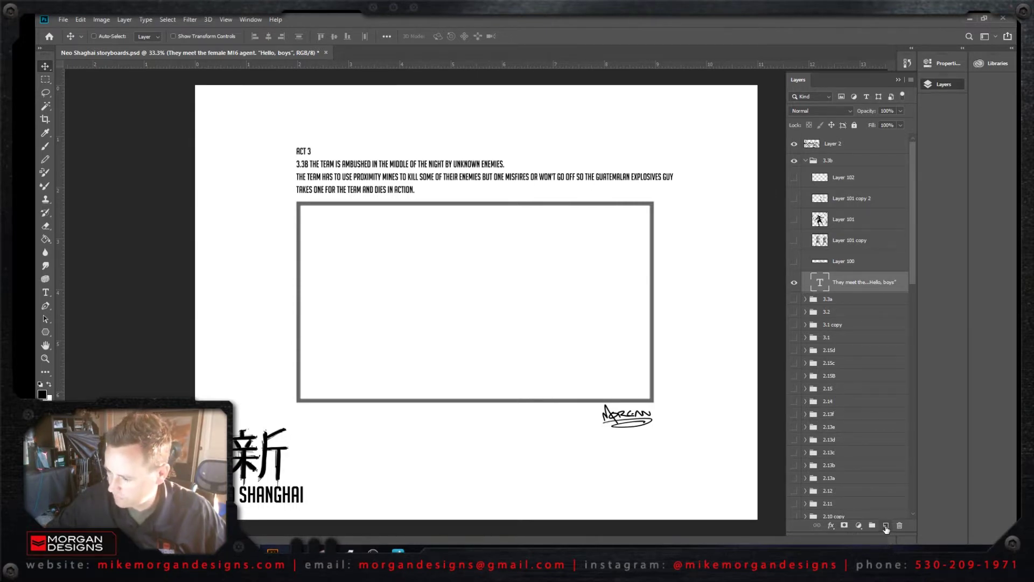
Step: Create a new layer at the top of group 3.3b and activate the Brush tool
click(886, 527)
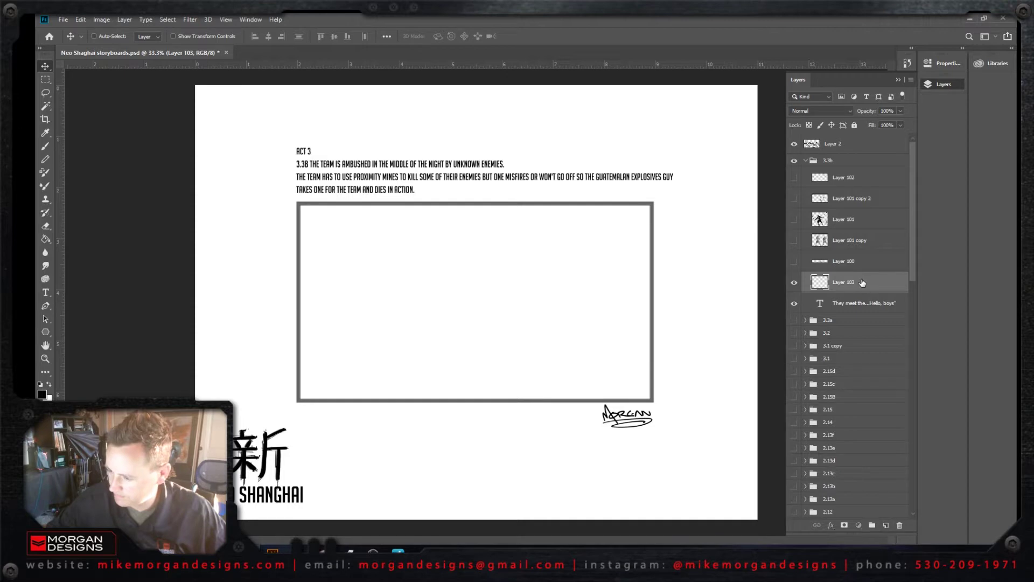
drag(862, 283, 840, 177)
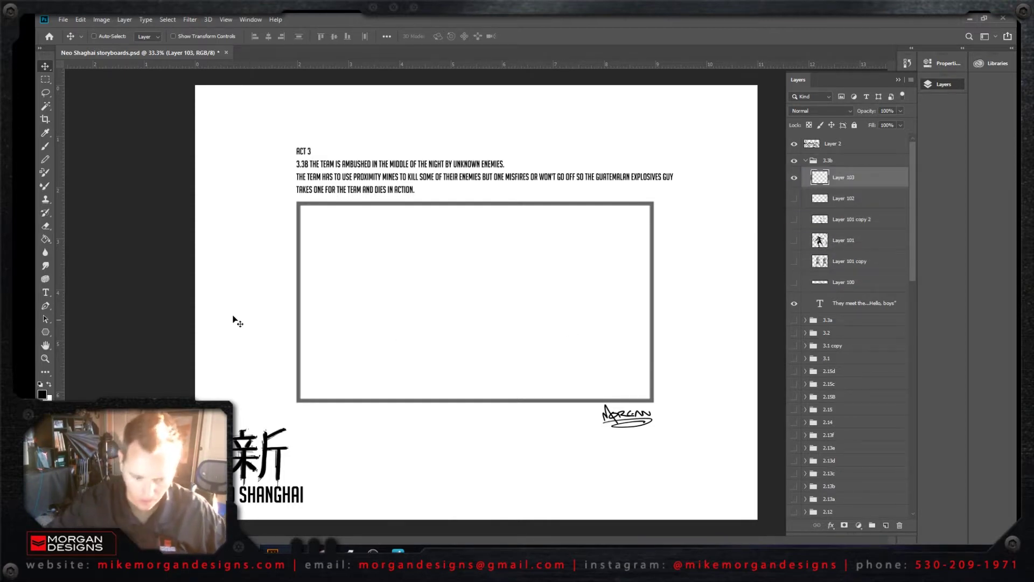
key(b)
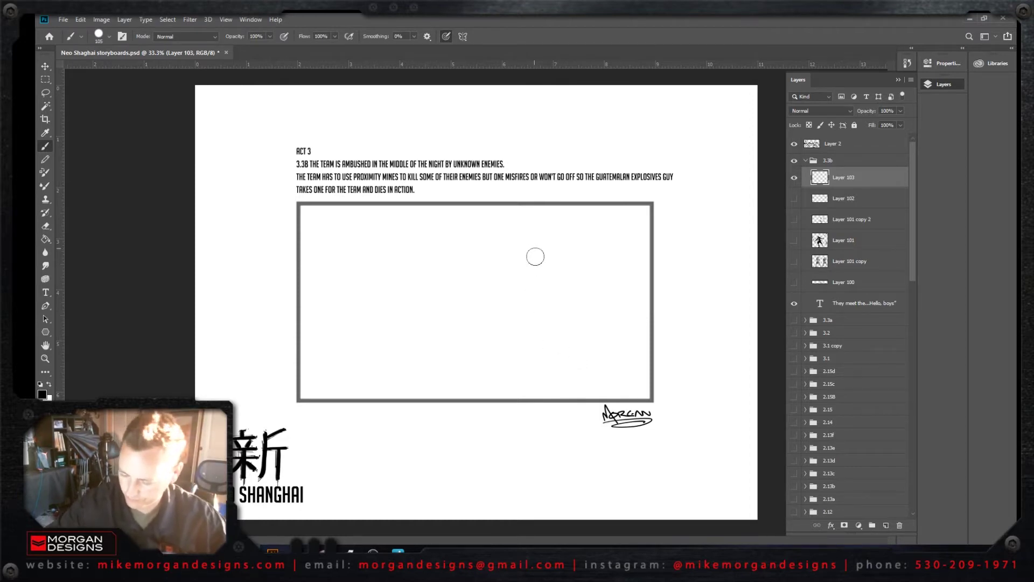
right_click(540, 294)
text(14)
key(Return)
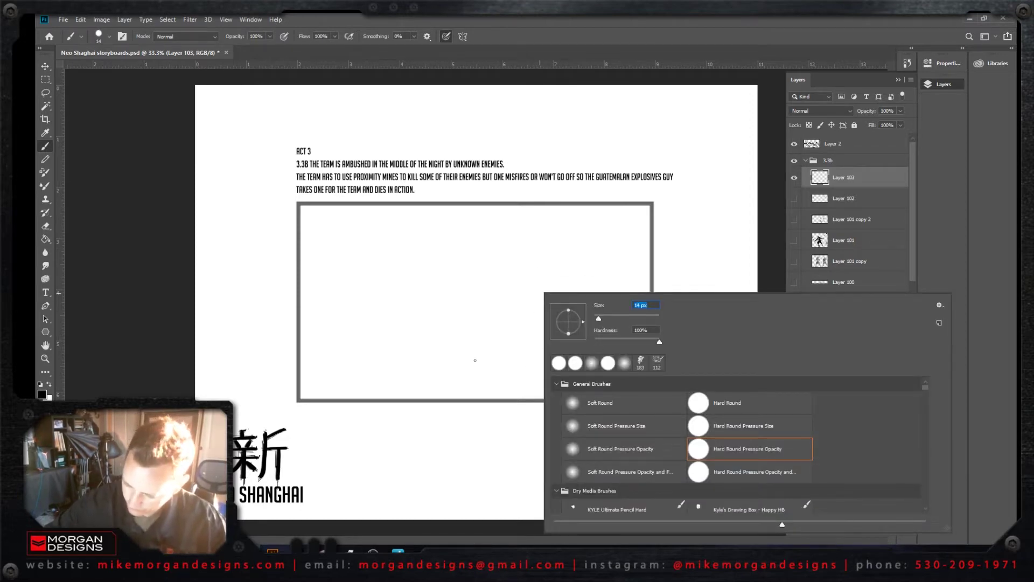
mouse_move(470, 372)
mouse_down()
mouse_move(512, 335)
mouse_move(545, 338)
mouse_up()
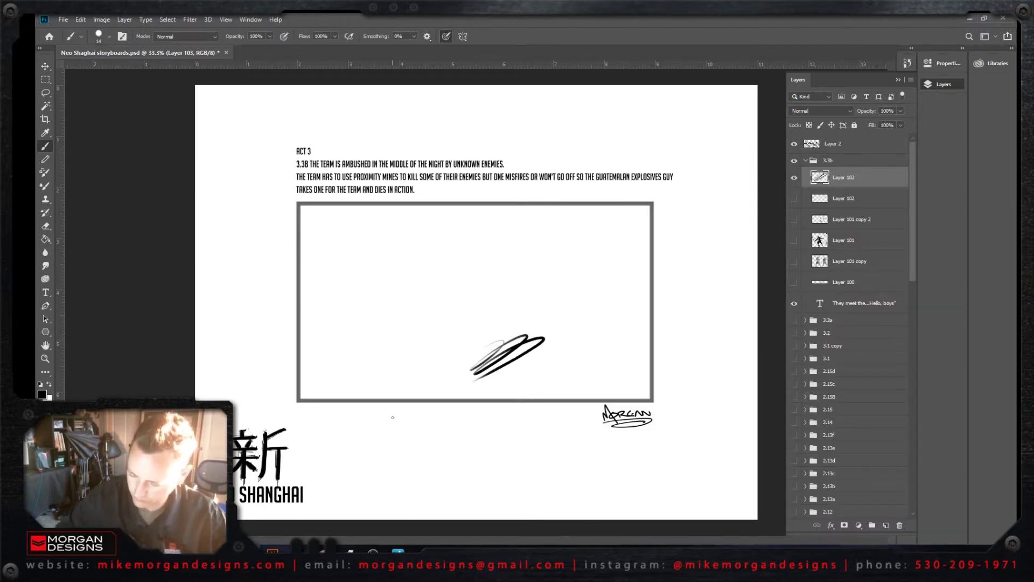
key(ctrl+z)
Step: Set the brush size to 3 px and sketch the proximity mine's tilted oval top ring near the middle of the panel
right_click(582, 317)
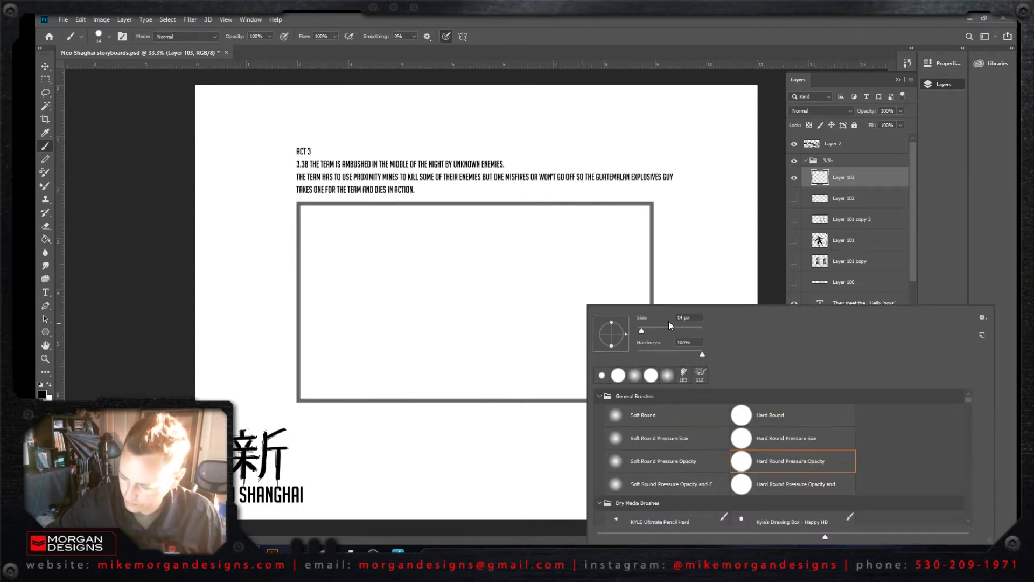
text(3)
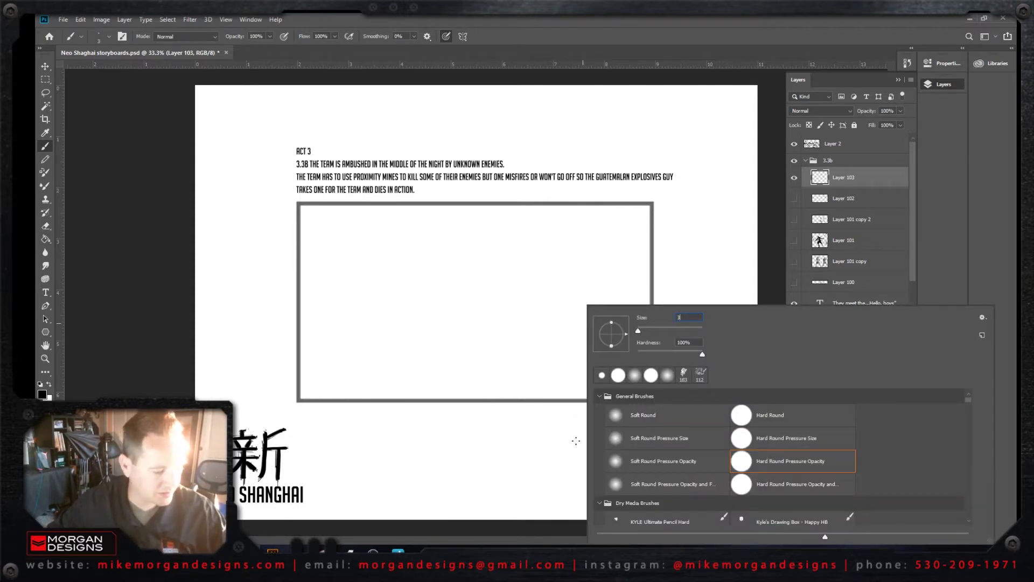
key(Return)
drag(604, 412, 652, 418)
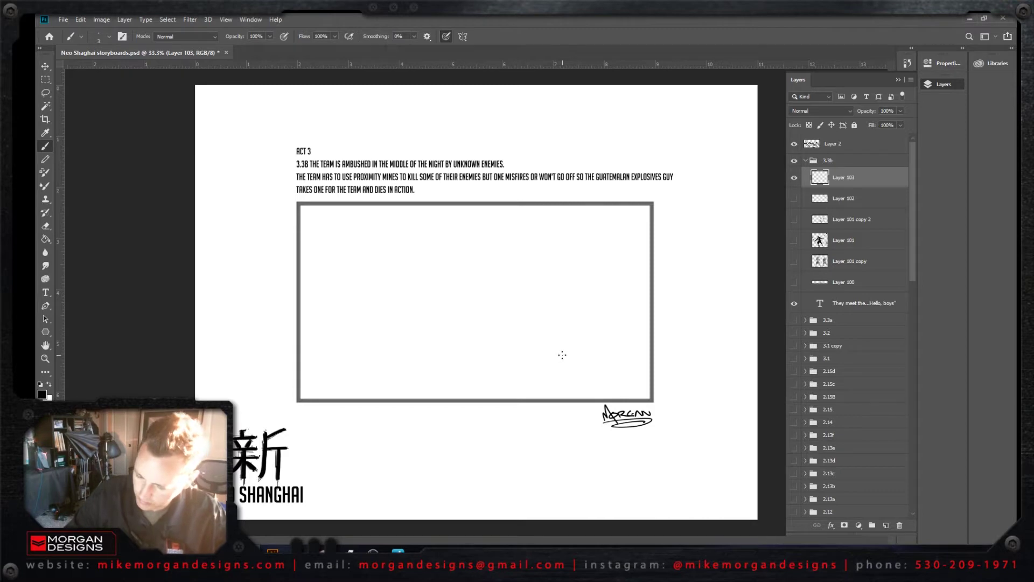
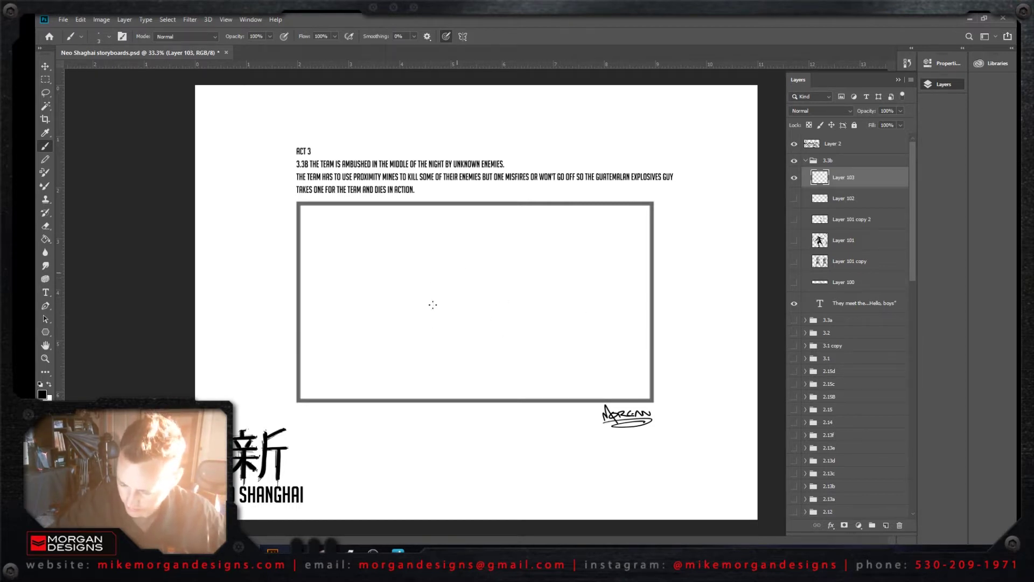
mouse_move(426, 310)
mouse_down()
mouse_move(455, 270)
mouse_move(419, 308)
mouse_move(449, 297)
mouse_move(466, 271)
mouse_move(425, 296)
mouse_move(425, 323)
mouse_move(471, 268)
mouse_move(446, 273)
mouse_move(430, 320)
mouse_up()
drag(452, 269, 470, 265)
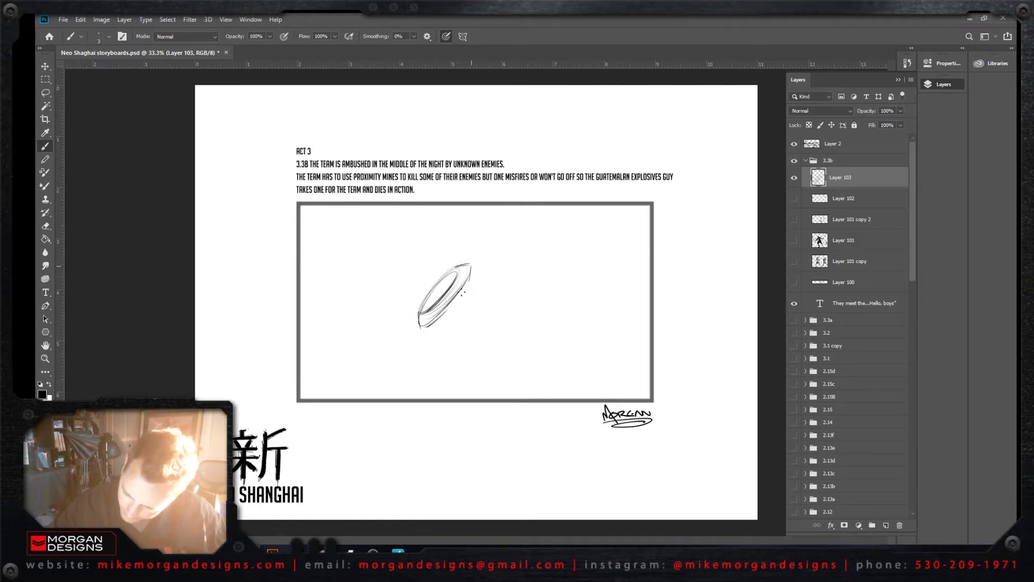
drag(471, 265, 459, 294)
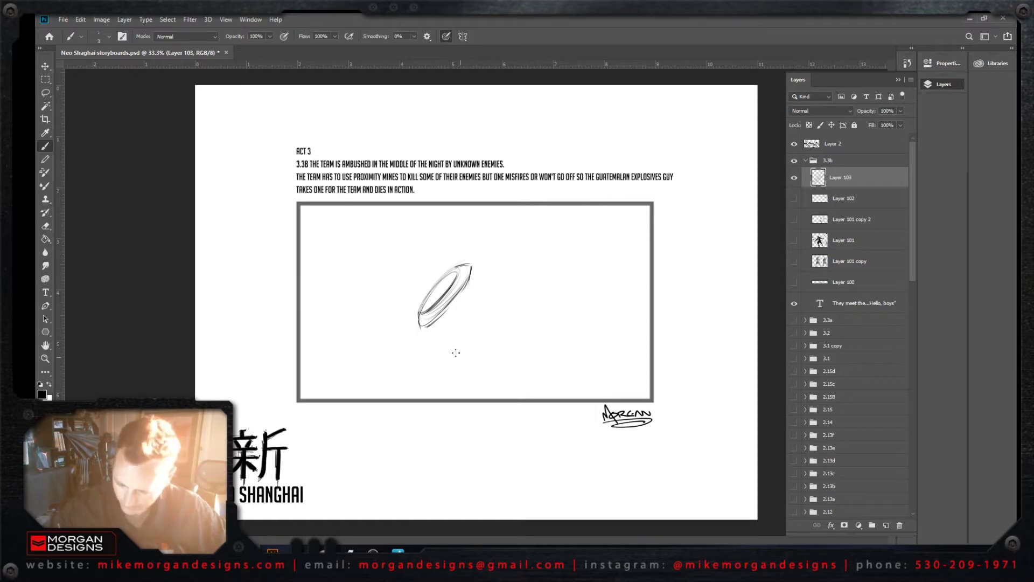
Step: Sketch the flared collar below the mine's top ring, with three notches around it, and darken the ring's inner edge
drag(423, 329, 432, 358)
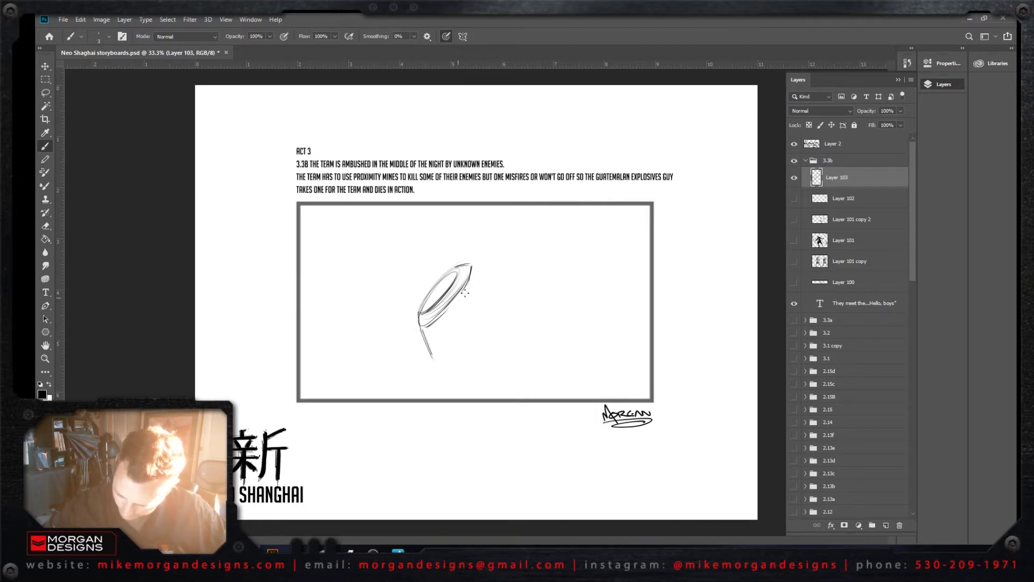
drag(473, 264, 502, 269)
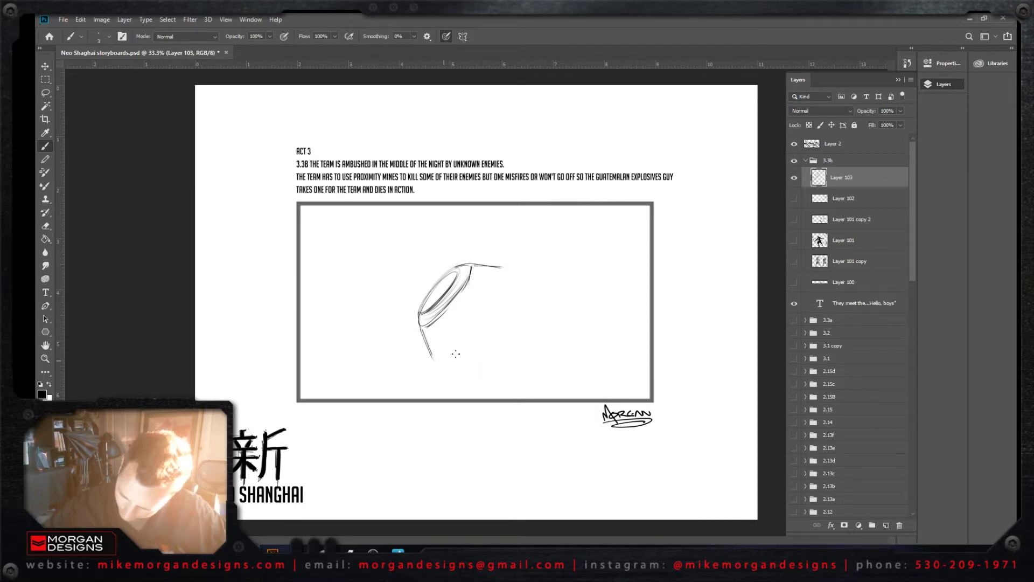
mouse_move(456, 354)
mouse_down()
mouse_move(506, 275)
mouse_move(490, 321)
mouse_move(450, 348)
mouse_move(462, 344)
mouse_move(469, 305)
mouse_move(490, 312)
mouse_up()
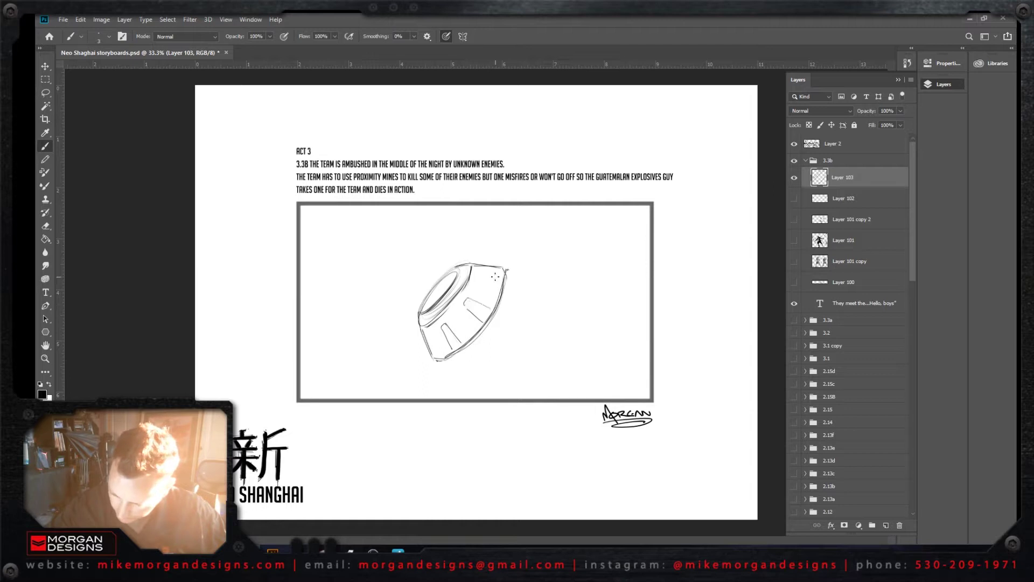
drag(478, 273, 503, 279)
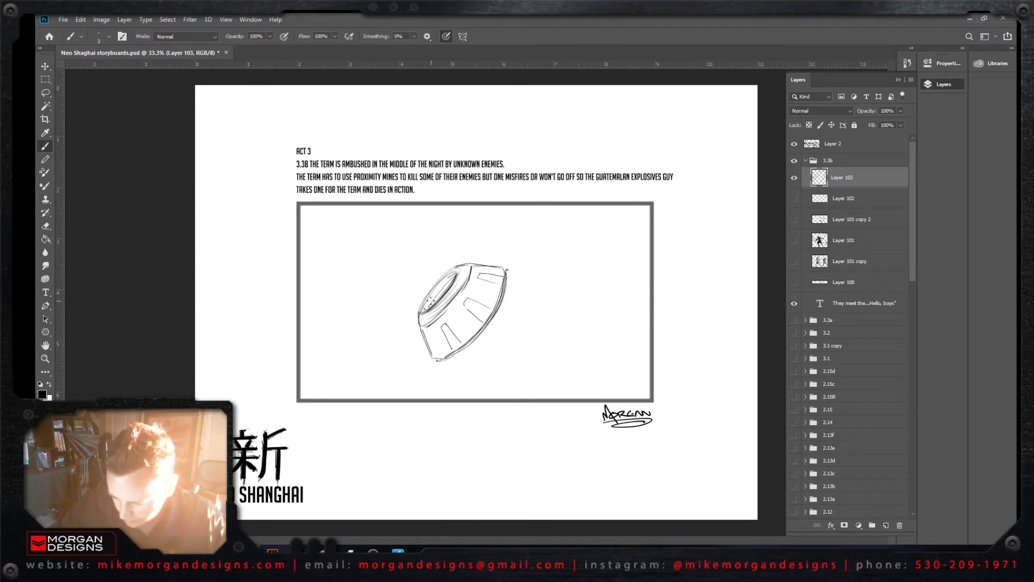
mouse_move(431, 302)
mouse_down()
mouse_move(459, 265)
mouse_move(421, 305)
mouse_up()
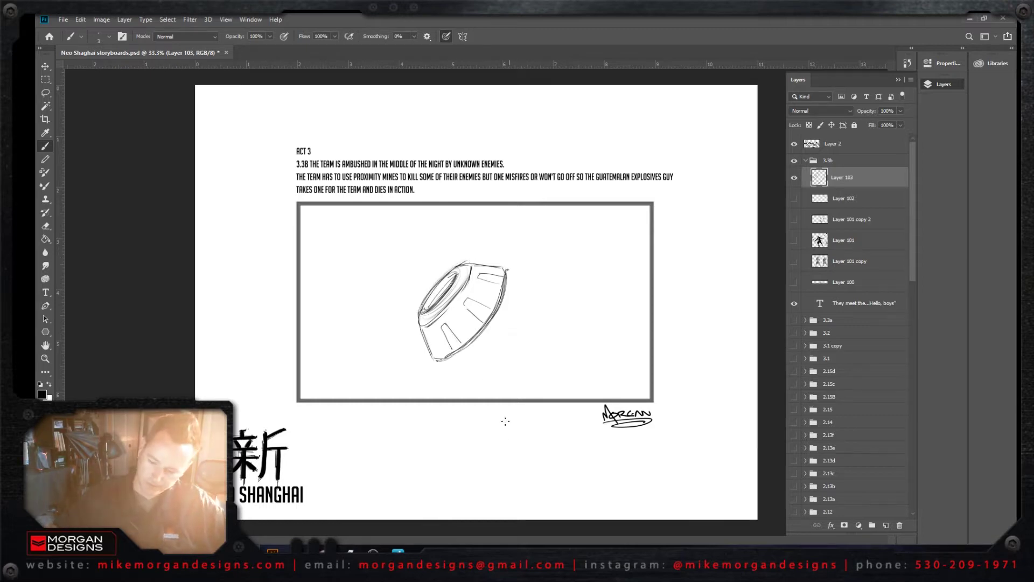
Step: Extend the mine into a slanted cylindrical body with two straight sides and a rounded base crossing the panel's lower border
drag(435, 360, 492, 411)
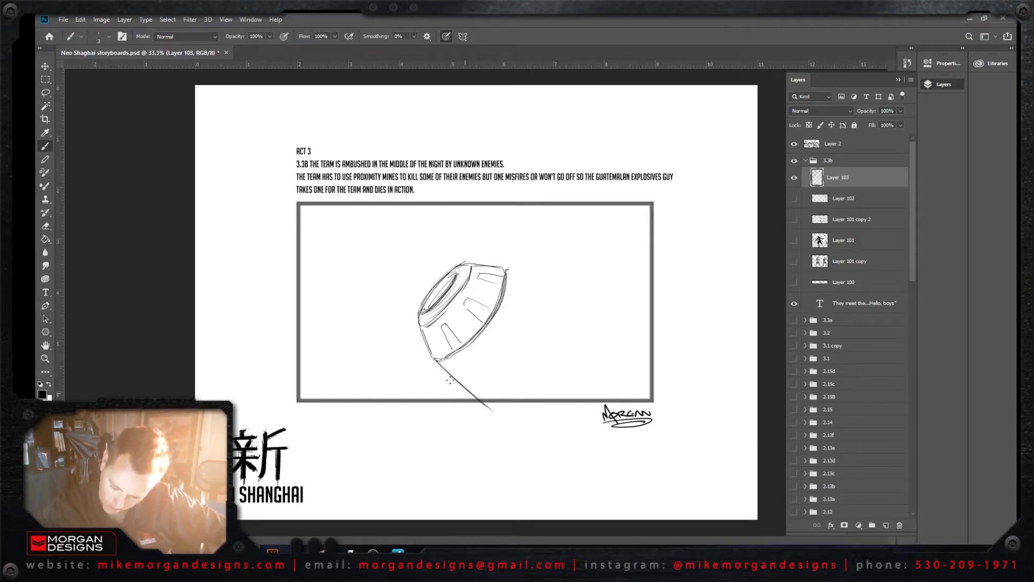
mouse_move(508, 269)
mouse_down()
mouse_move(583, 338)
mouse_move(576, 331)
mouse_up()
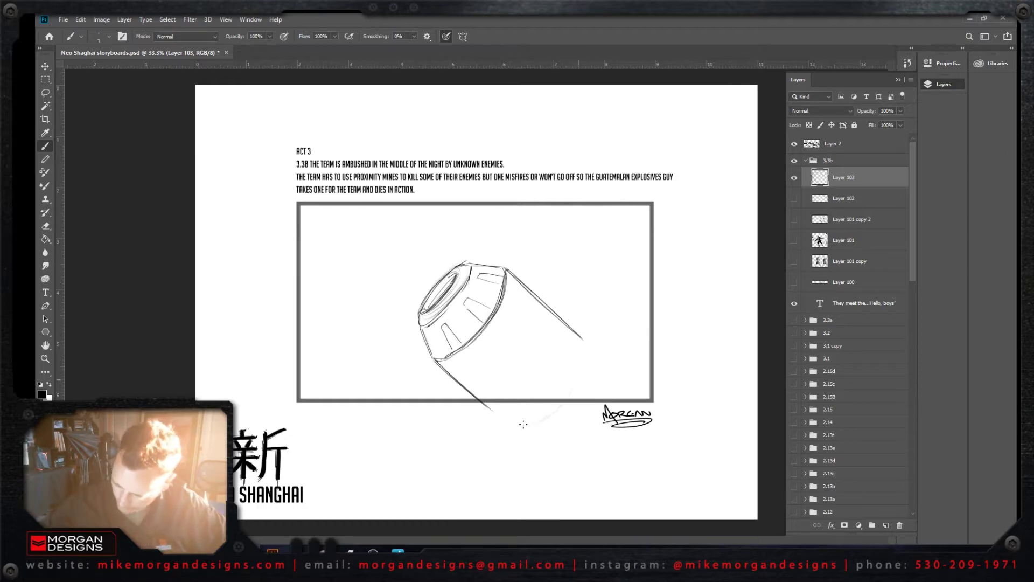
mouse_move(523, 424)
mouse_down()
mouse_move(578, 393)
mouse_move(582, 345)
mouse_move(527, 422)
mouse_move(577, 404)
mouse_move(571, 348)
mouse_move(550, 425)
mouse_up()
mouse_move(599, 354)
mouse_down()
mouse_move(528, 425)
mouse_move(592, 367)
mouse_up()
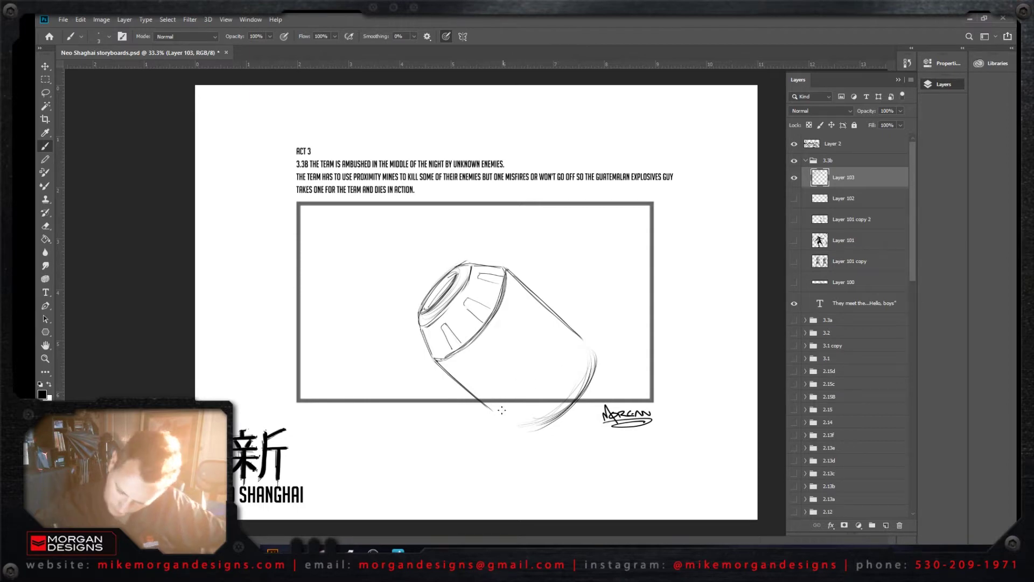
mouse_move(484, 405)
mouse_down()
mouse_move(520, 437)
mouse_move(526, 429)
mouse_up()
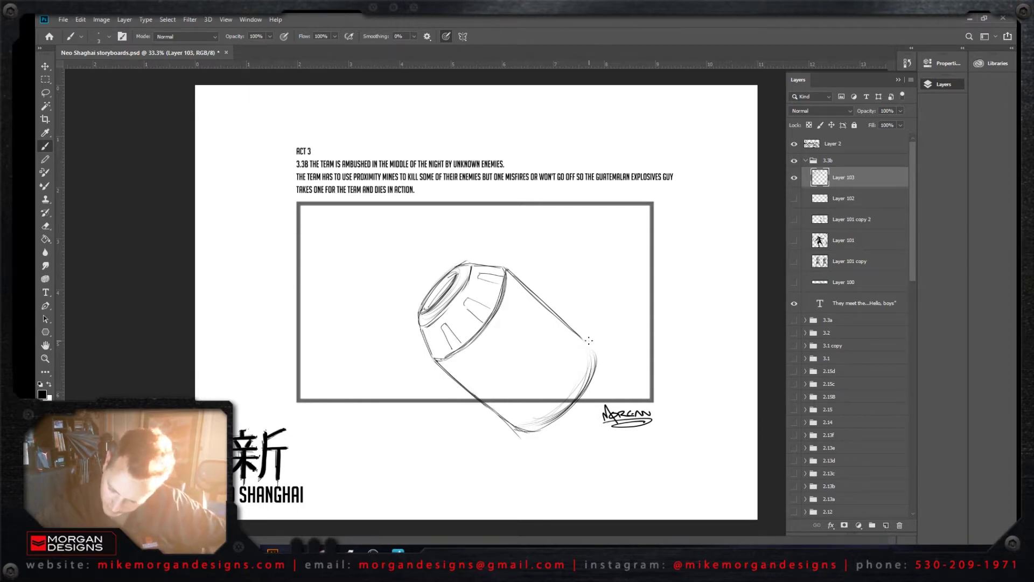
drag(596, 338, 591, 387)
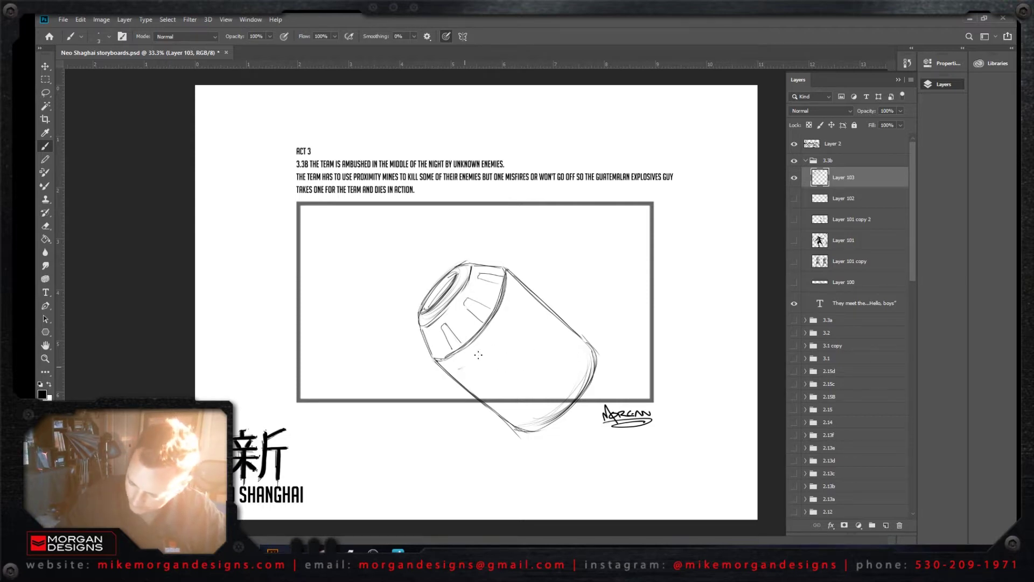
Step: Draw two recessed panel outlines along the mine's cylindrical body and a curved line near its base
mouse_move(458, 369)
mouse_down()
mouse_move(497, 346)
mouse_move(546, 387)
mouse_up()
drag(502, 348, 545, 388)
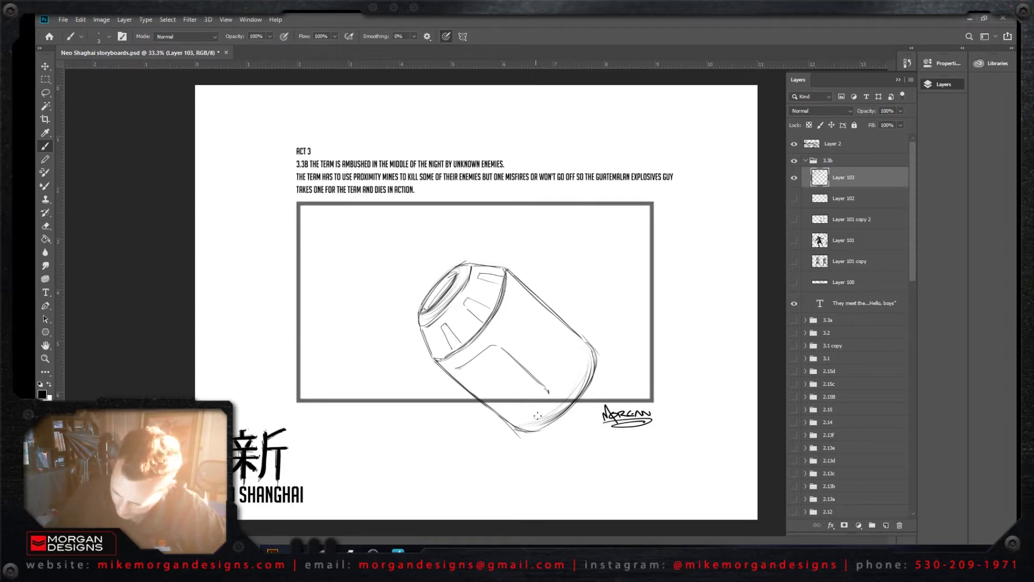
drag(513, 418, 537, 410)
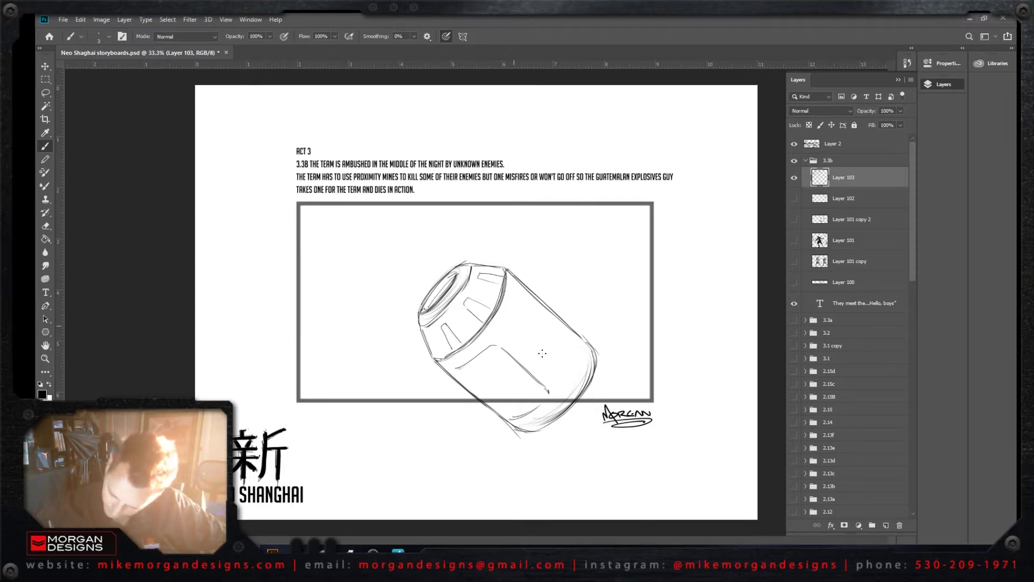
drag(516, 329, 560, 367)
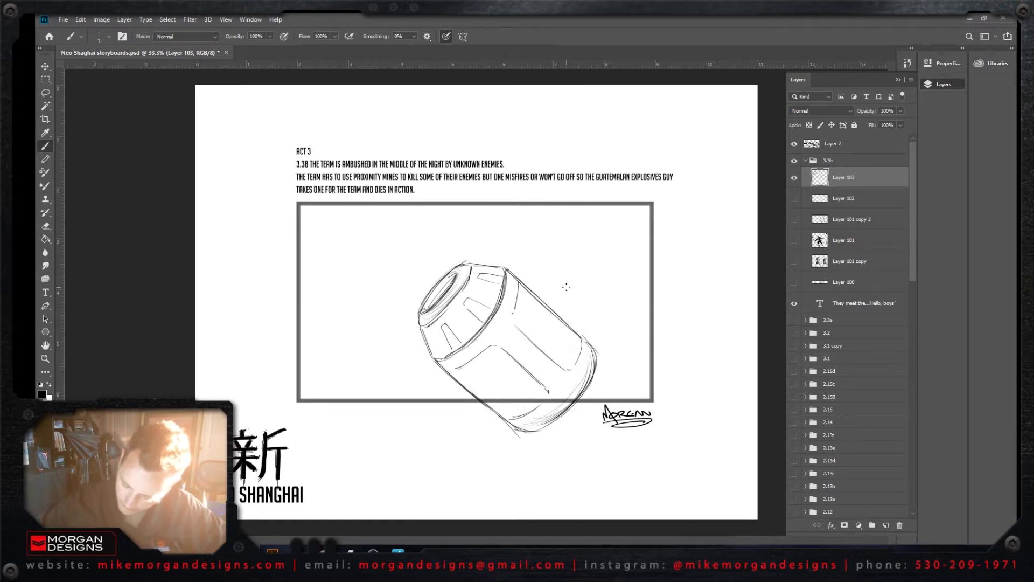
Step: Show the transform controls and rotate the mine drawing clockwise by about 40 degrees to stand nearly upright, shifting it toward the panel's left half
click(45, 66)
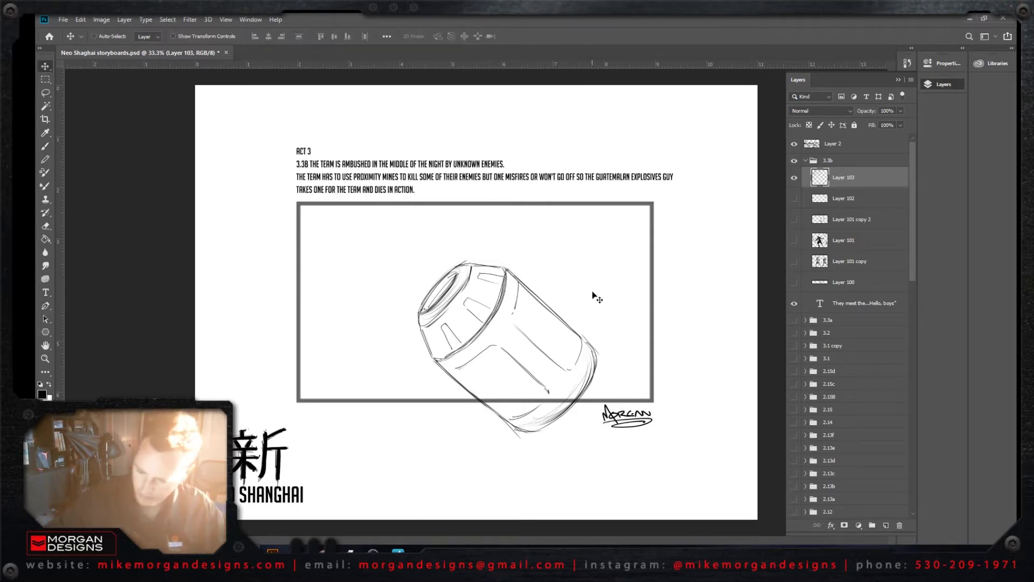
click(173, 37)
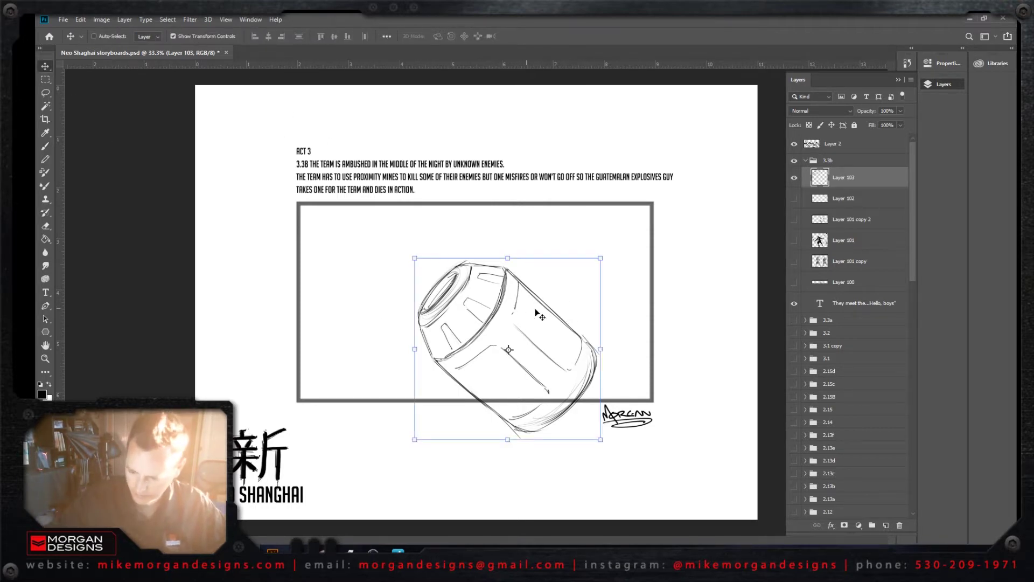
mouse_move(578, 296)
mouse_down()
mouse_move(563, 208)
mouse_move(586, 318)
mouse_move(555, 233)
mouse_move(588, 298)
mouse_move(584, 319)
mouse_up()
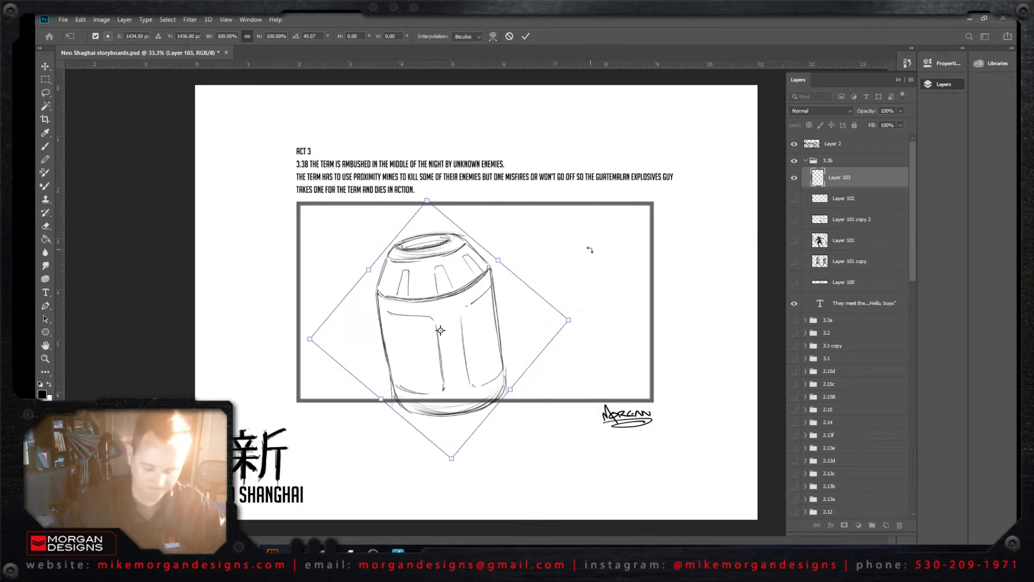
key(Escape)
Step: Brush in a bent, pointed leg attached to the mine's lower left side, with doubled edges to give it thickness
key(b)
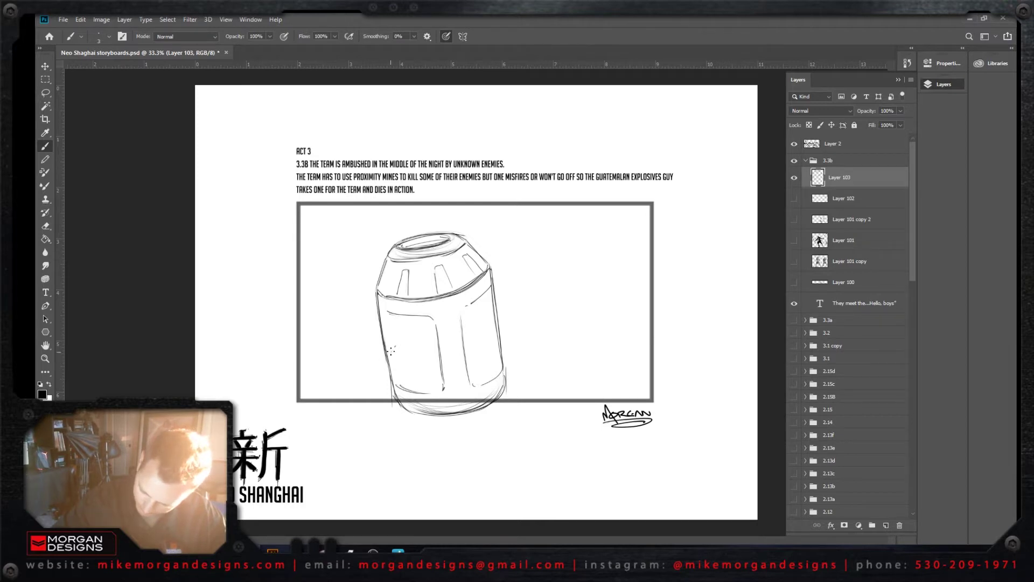
drag(396, 346, 375, 373)
drag(373, 377, 396, 452)
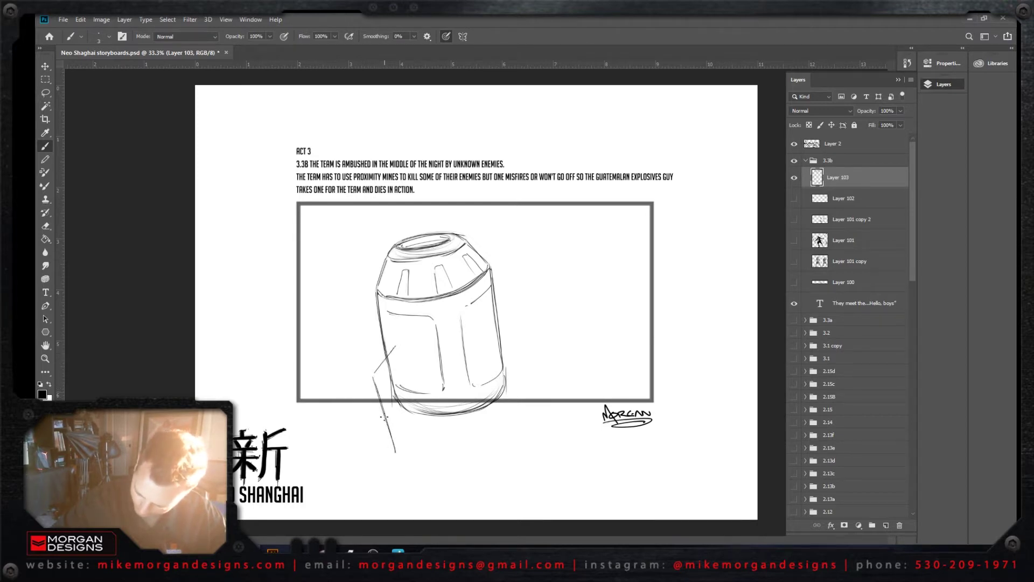
mouse_move(371, 378)
mouse_down()
mouse_move(390, 455)
mouse_move(371, 387)
mouse_move(388, 445)
mouse_up()
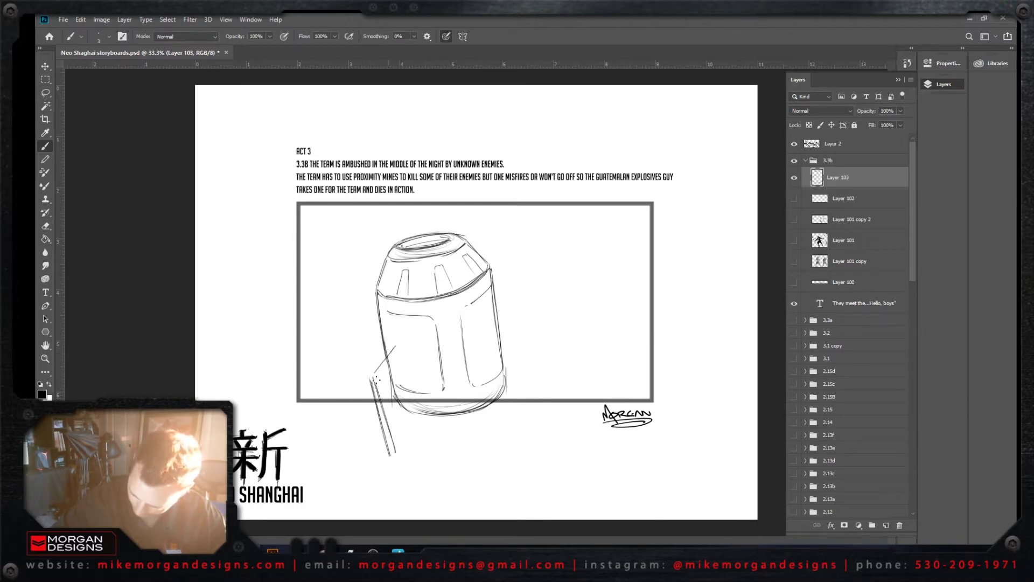
drag(392, 387, 396, 459)
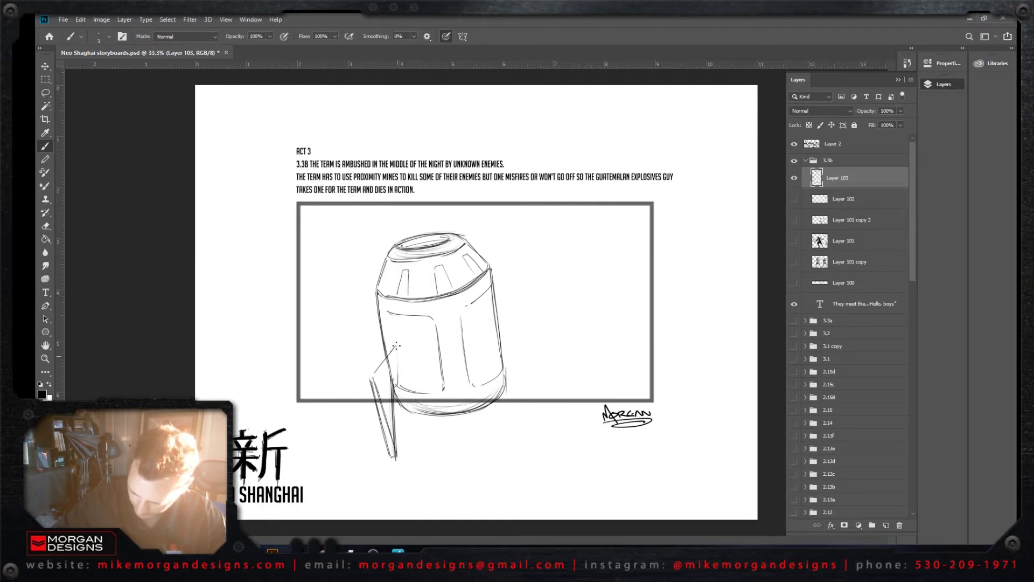
drag(379, 372, 397, 347)
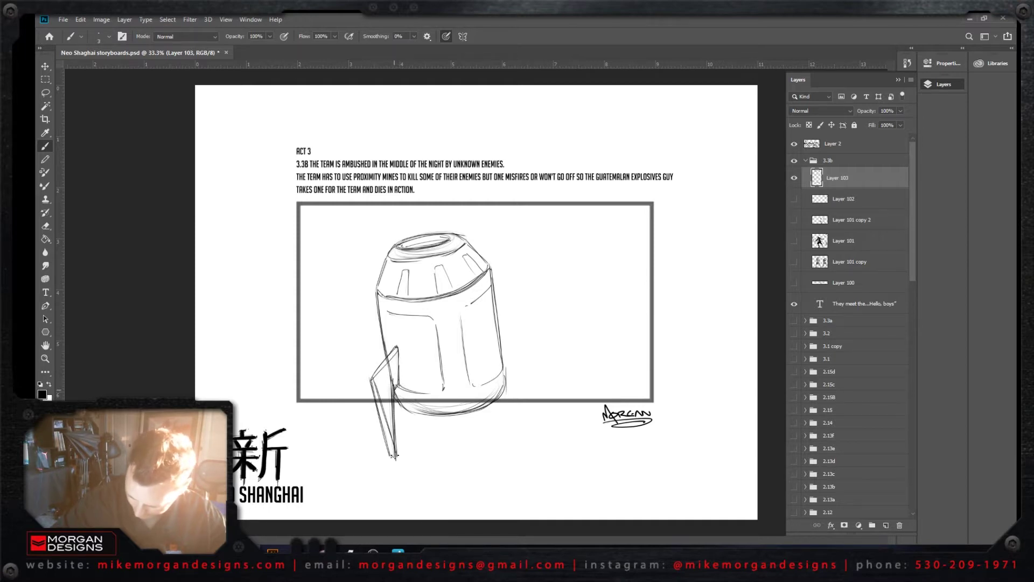
drag(376, 377, 392, 455)
drag(383, 403, 397, 461)
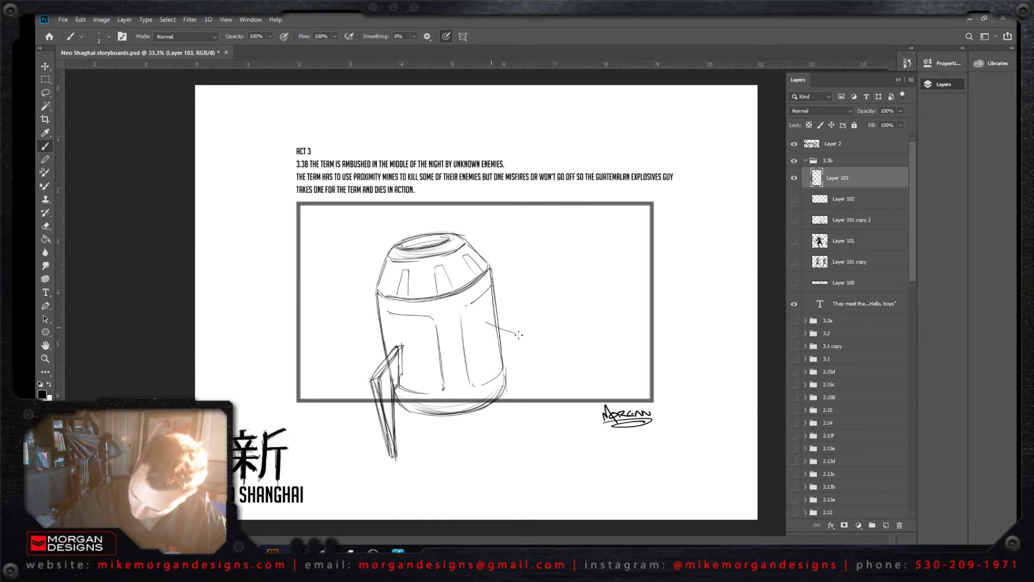
Step: Sketch a matching bent leg with its mount on the mine's right side and add small surface details to the body
mouse_move(484, 326)
mouse_down()
mouse_move(516, 337)
mouse_move(481, 326)
mouse_move(517, 340)
mouse_move(519, 426)
mouse_up()
mouse_move(518, 339)
mouse_down()
mouse_move(520, 442)
mouse_move(511, 386)
mouse_move(515, 435)
mouse_up()
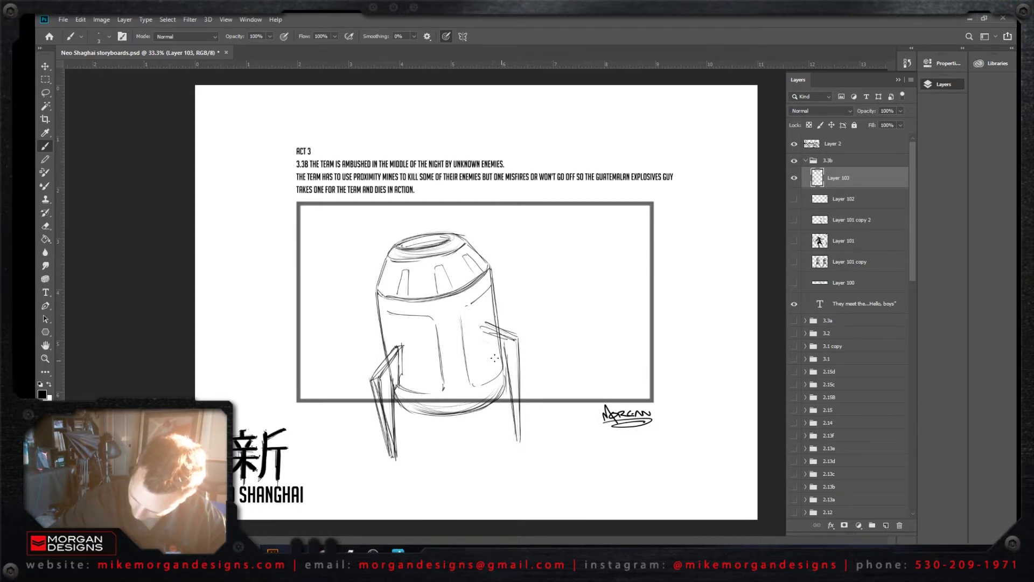
mouse_move(486, 365)
mouse_down()
mouse_move(485, 322)
mouse_move(515, 349)
mouse_move(518, 409)
mouse_up()
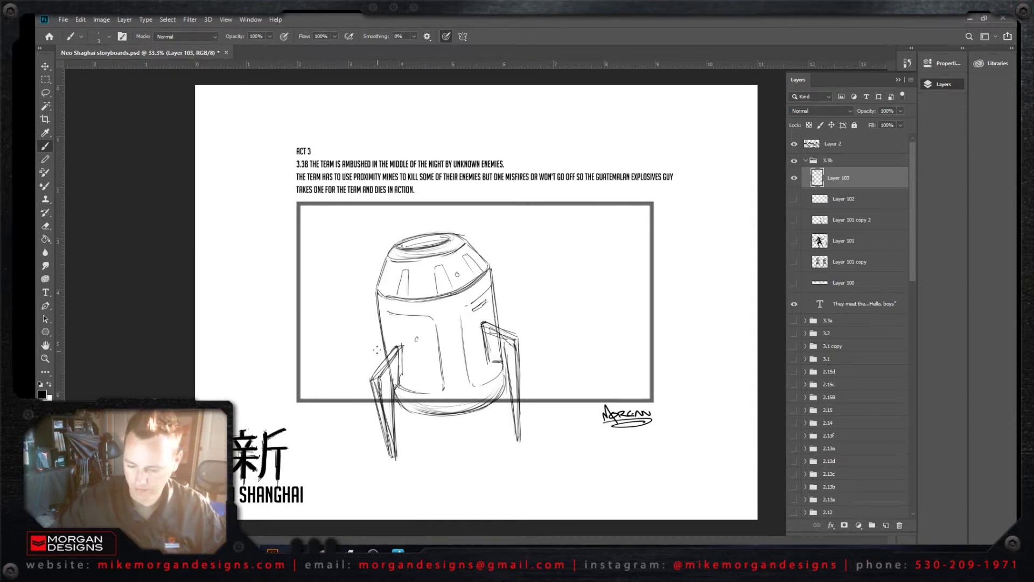
Step: Scale the mine drawing slightly smaller overall, place it in the panel's right half with its legs crossing the lower border, and activate the Lasso tool
key(ctrl+t)
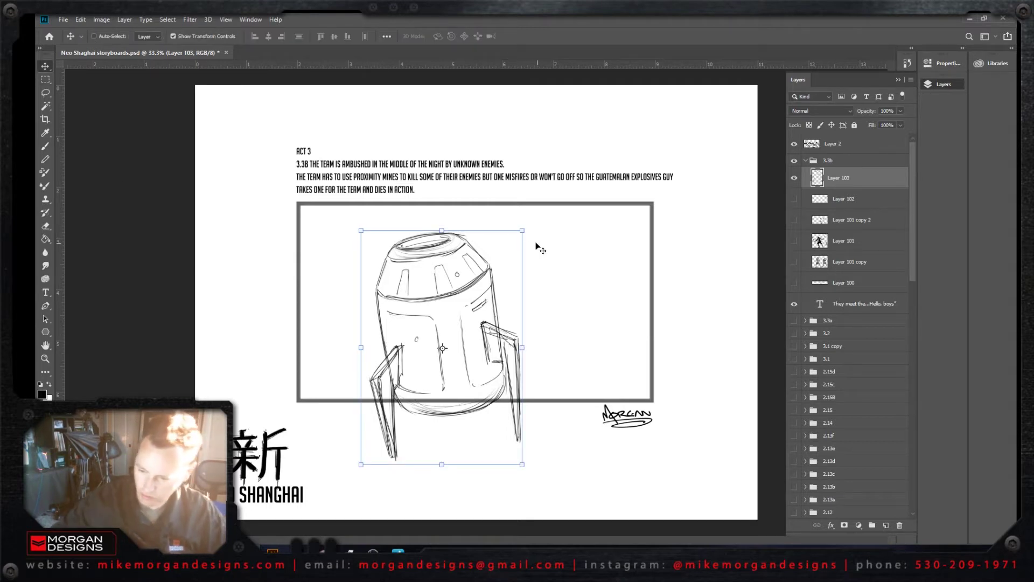
mouse_move(532, 226)
mouse_down()
mouse_move(467, 301)
mouse_move(420, 380)
mouse_move(508, 317)
mouse_up()
key(Return)
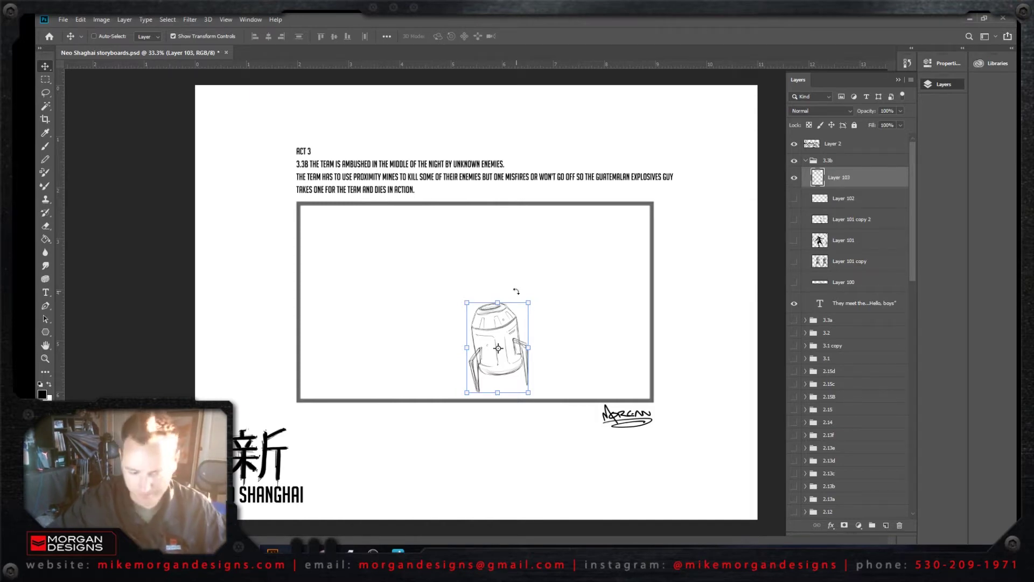
mouse_move(530, 300)
mouse_down()
mouse_move(638, 143)
mouse_move(633, 151)
mouse_up()
mouse_move(582, 240)
mouse_down()
mouse_move(569, 308)
mouse_move(557, 307)
mouse_up()
drag(607, 224, 587, 251)
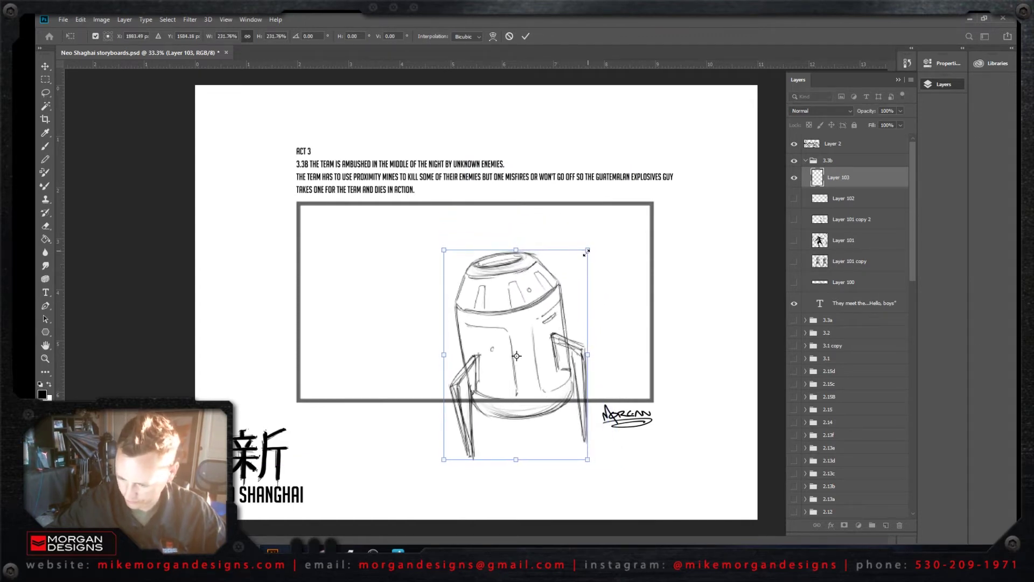
key(Return)
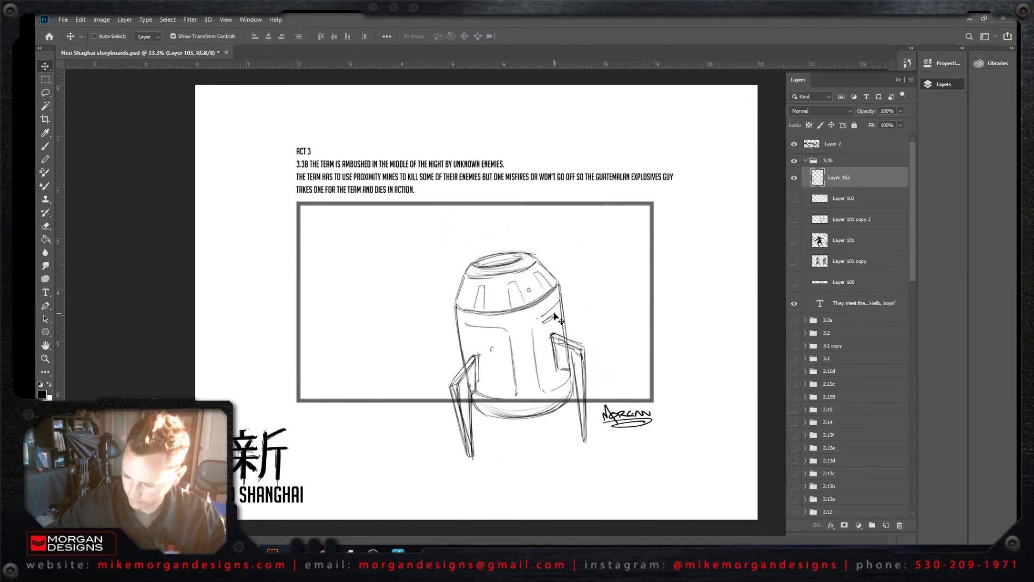
mouse_move(559, 317)
mouse_down()
mouse_move(587, 305)
mouse_move(573, 289)
mouse_up()
key(l)
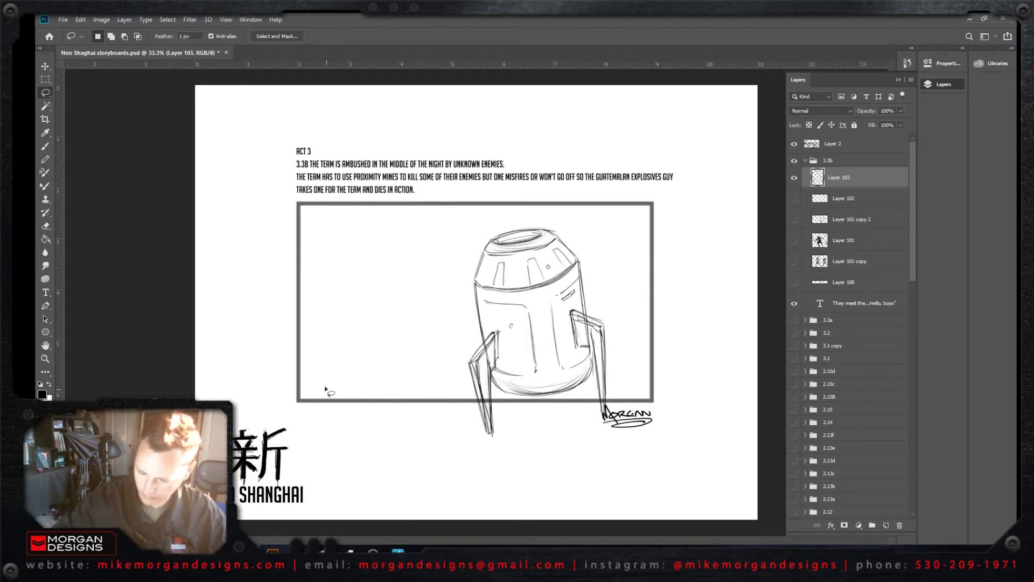
Step: Lasso a sloping ground area from the panel's lower-left corner up to its right border, with jagged grass and tall blades on the left
mouse_move(294, 410)
mouse_down()
mouse_move(359, 329)
mouse_move(334, 354)
mouse_move(328, 383)
mouse_move(369, 374)
mouse_move(390, 334)
mouse_move(441, 350)
mouse_move(433, 343)
mouse_move(443, 344)
mouse_move(443, 325)
mouse_move(467, 344)
mouse_move(666, 224)
mouse_move(652, 304)
mouse_move(657, 385)
mouse_move(294, 410)
mouse_up()
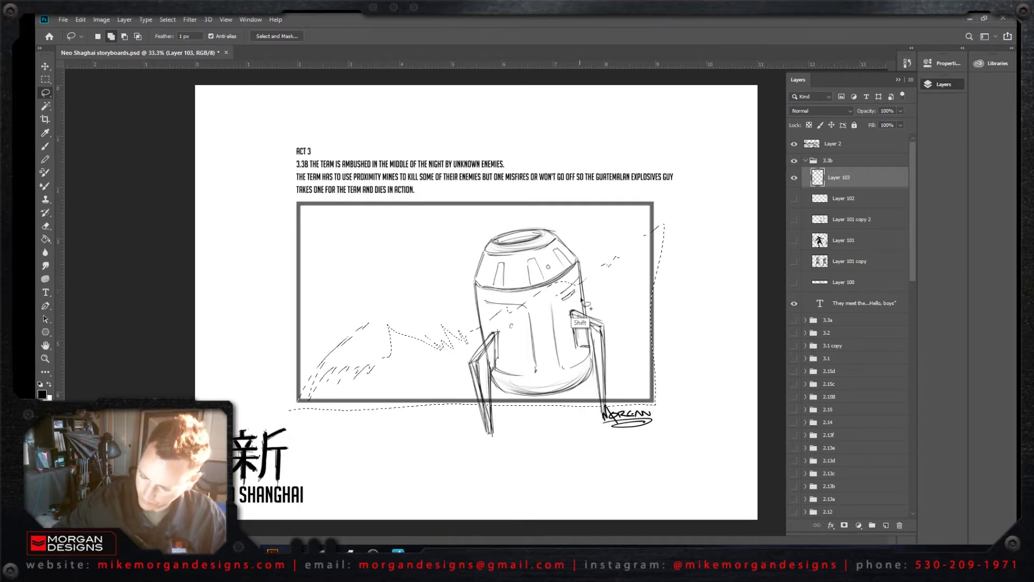
mouse_move(415, 383)
mouse_down()
mouse_move(435, 280)
mouse_move(412, 360)
mouse_move(417, 388)
mouse_move(412, 340)
mouse_move(426, 278)
mouse_move(403, 377)
mouse_up()
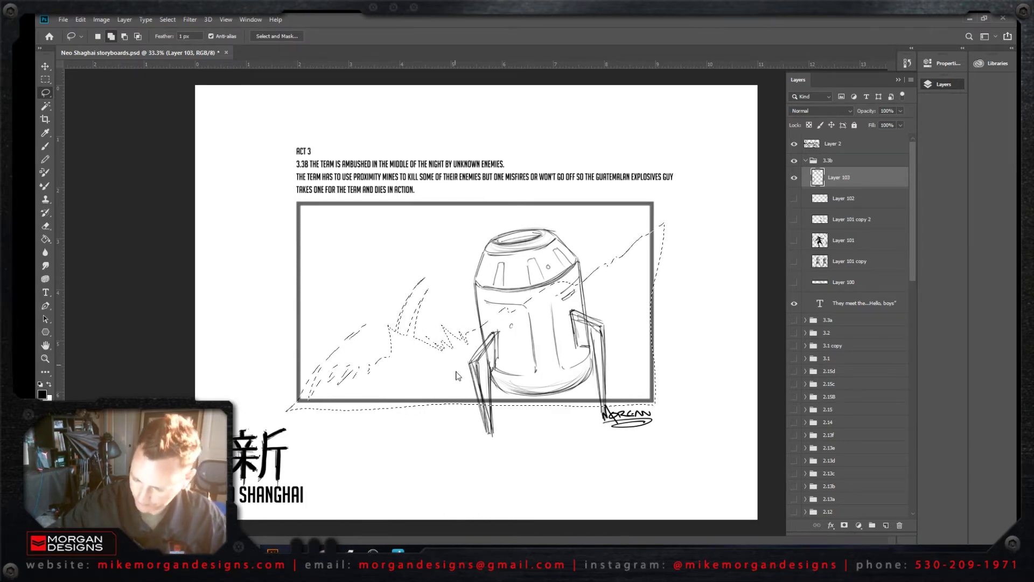
key(ctrl+d)
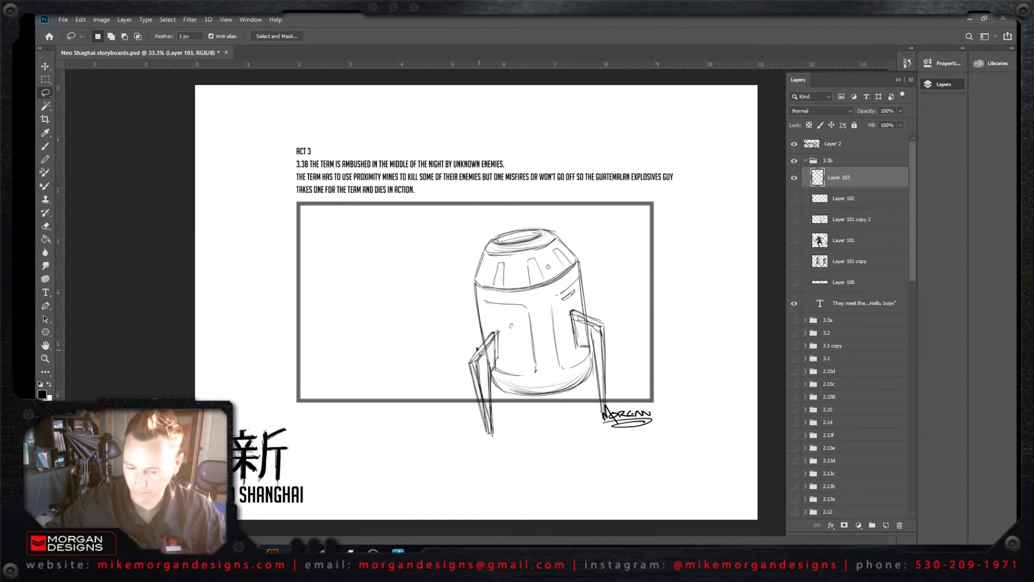
drag(297, 402, 655, 404)
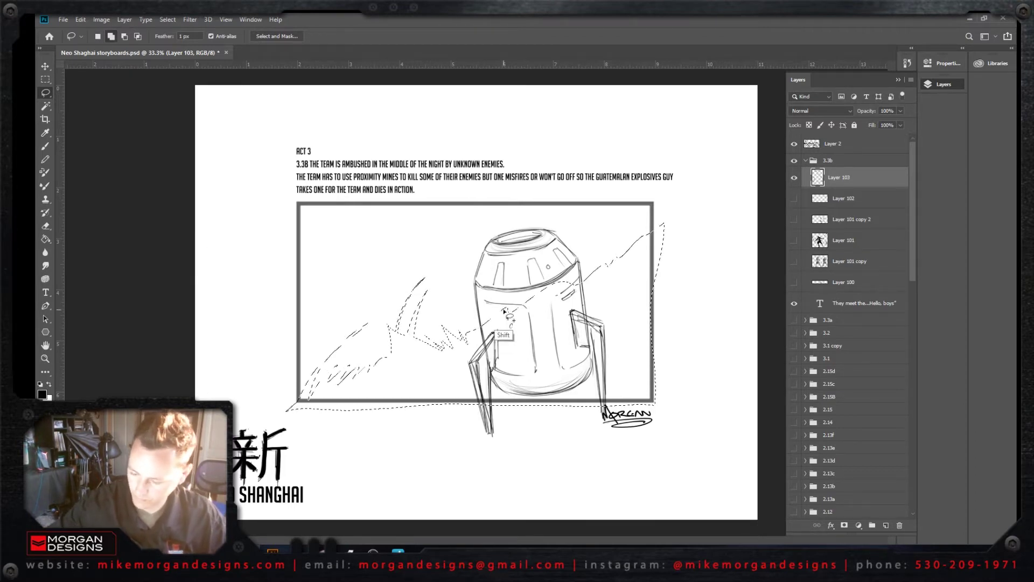
Step: Extend the ground selection with curved grass blades beside the mine and in the upper-right corner, and refine the blades on the left slope
mouse_move(487, 362)
mouse_down()
mouse_move(521, 277)
mouse_move(491, 323)
mouse_move(539, 316)
mouse_move(614, 281)
mouse_move(568, 249)
mouse_move(619, 249)
mouse_move(603, 283)
mouse_move(651, 207)
mouse_move(619, 258)
mouse_move(593, 222)
mouse_move(629, 283)
mouse_move(629, 267)
mouse_up()
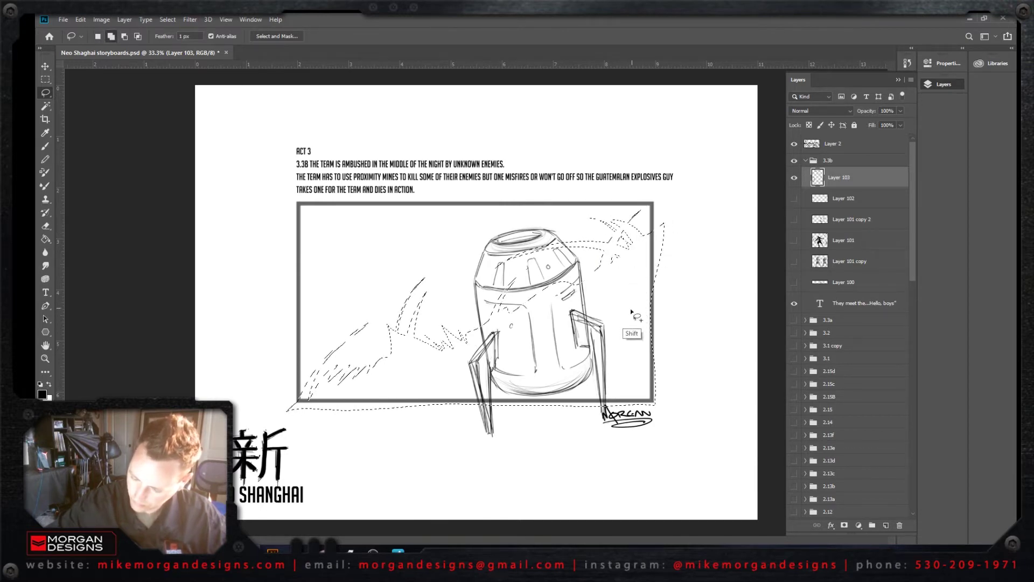
key(alt)
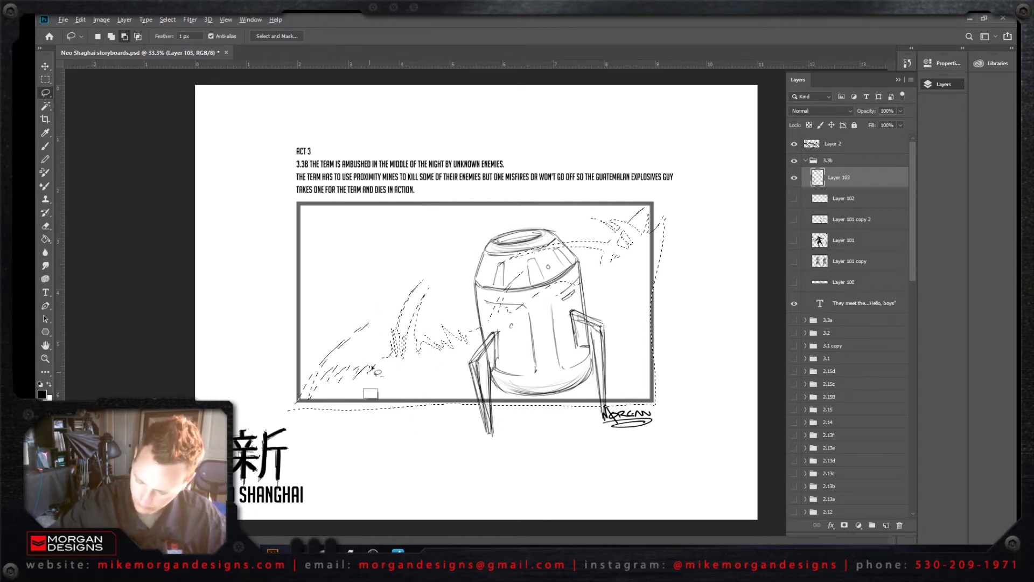
key(shift)
drag(360, 381, 383, 342)
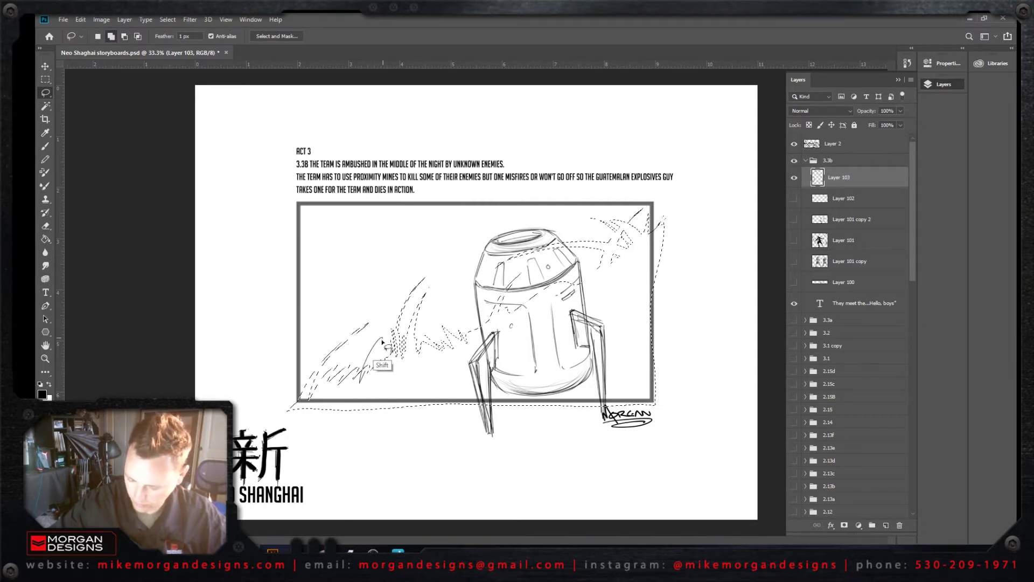
mouse_move(365, 382)
mouse_down()
mouse_move(382, 338)
mouse_move(408, 330)
mouse_up()
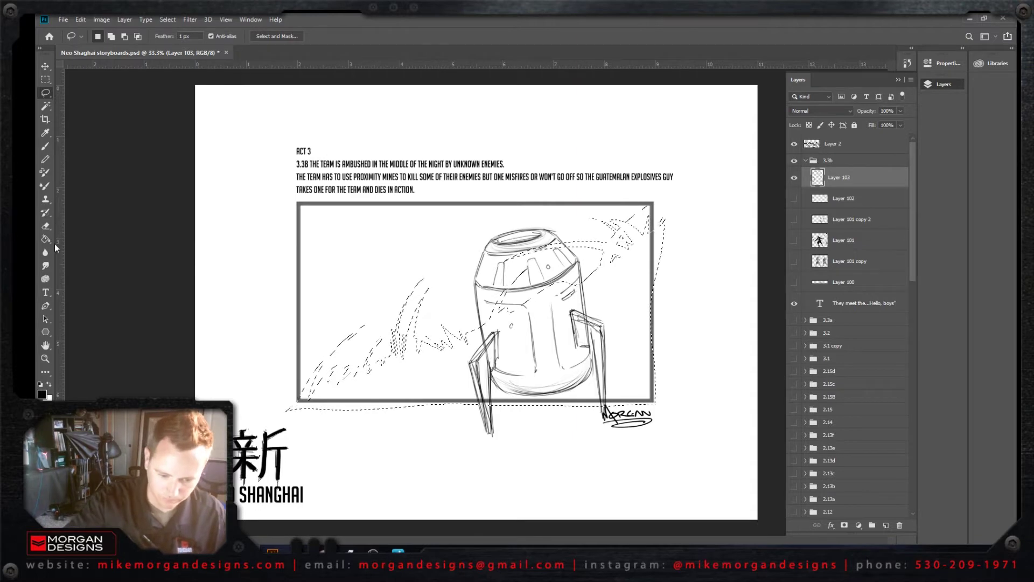
Step: Try a black Paint Bucket fill of the grass selection on the mine's layer, undo it, and add a new layer above
key(g)
click(439, 403)
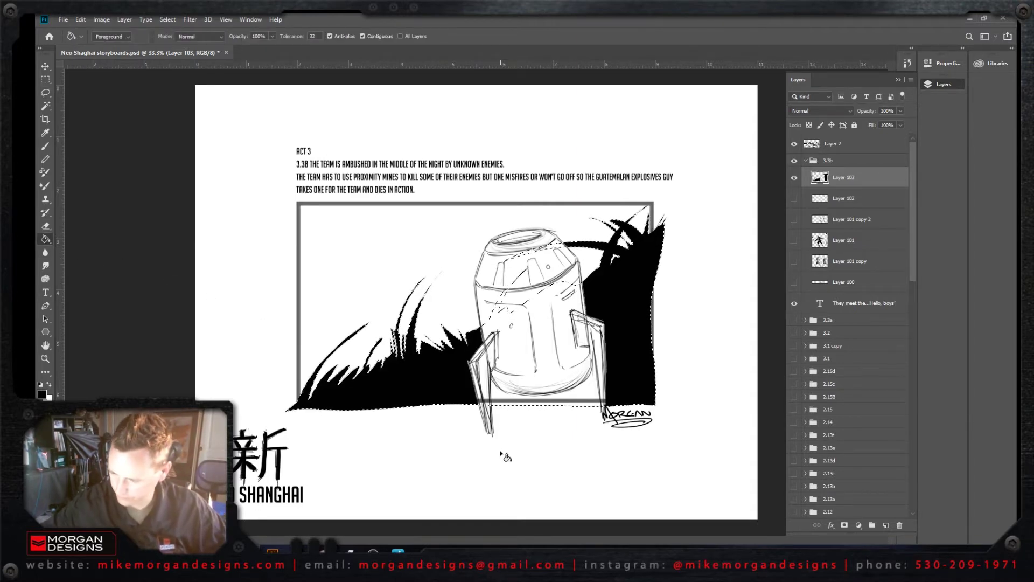
key(ctrl+z)
click(886, 527)
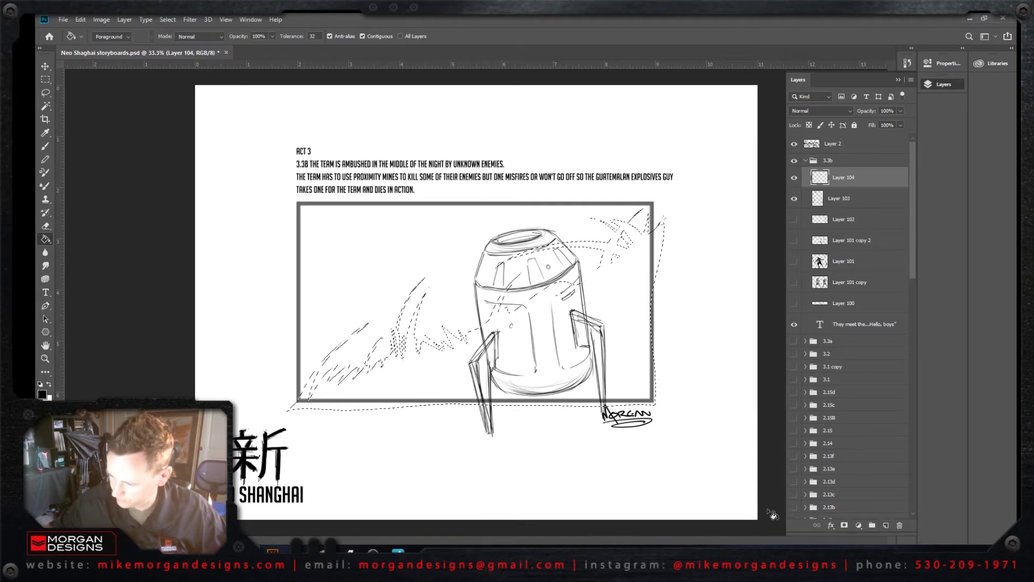
click(425, 399)
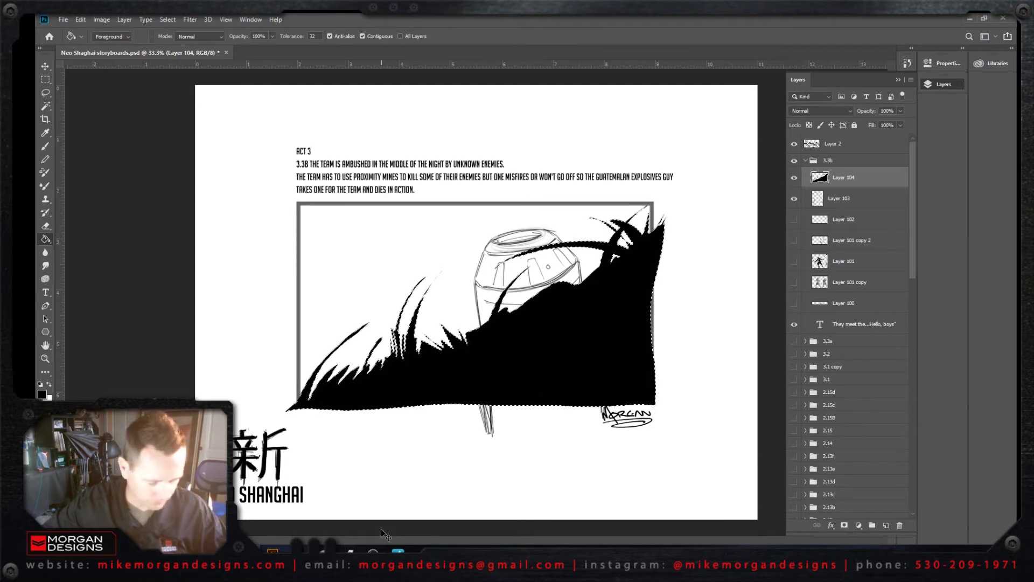
key(ctrl+z)
click(468, 389)
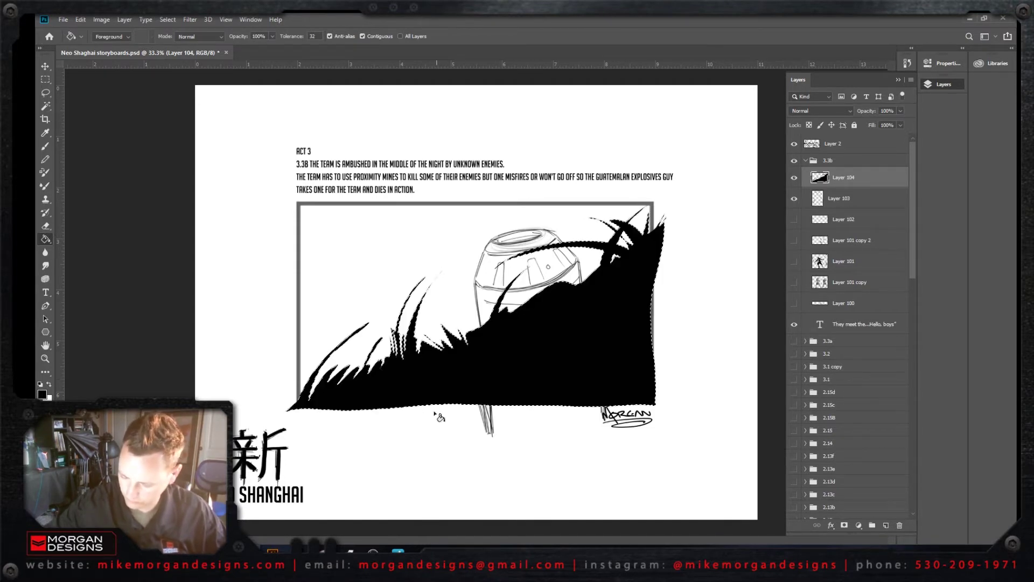
key(ctrl+z)
Step: Fill the grass selection around the mine with black on Layer 103, leaving the mine's body unfilled, and deselect
click(838, 204)
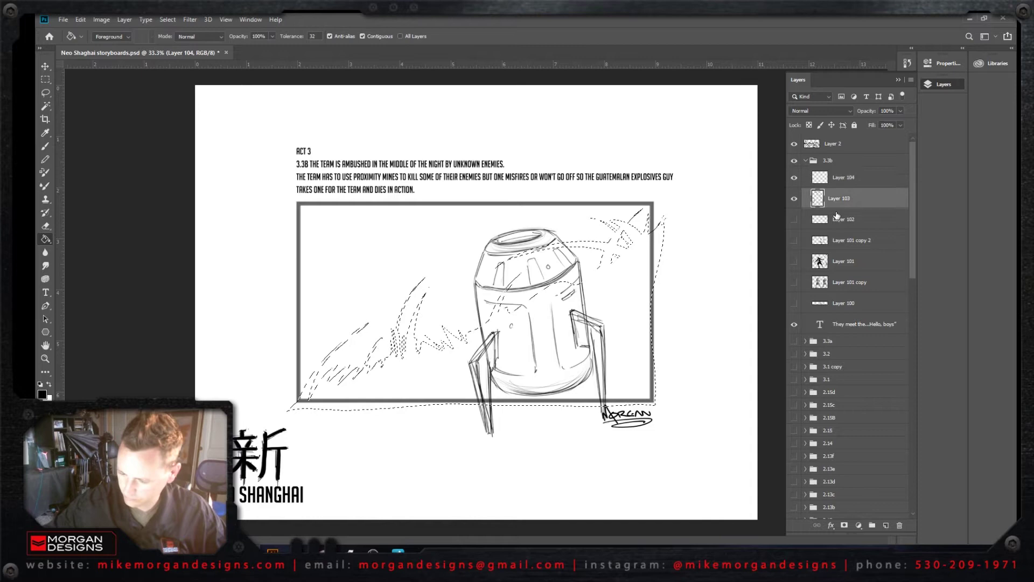
click(441, 391)
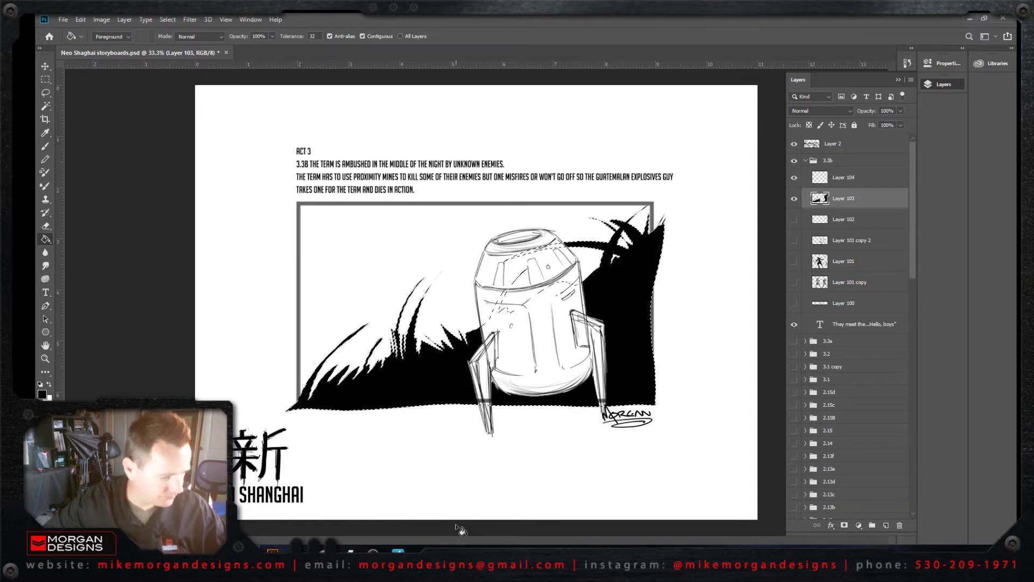
key(ctrl+d)
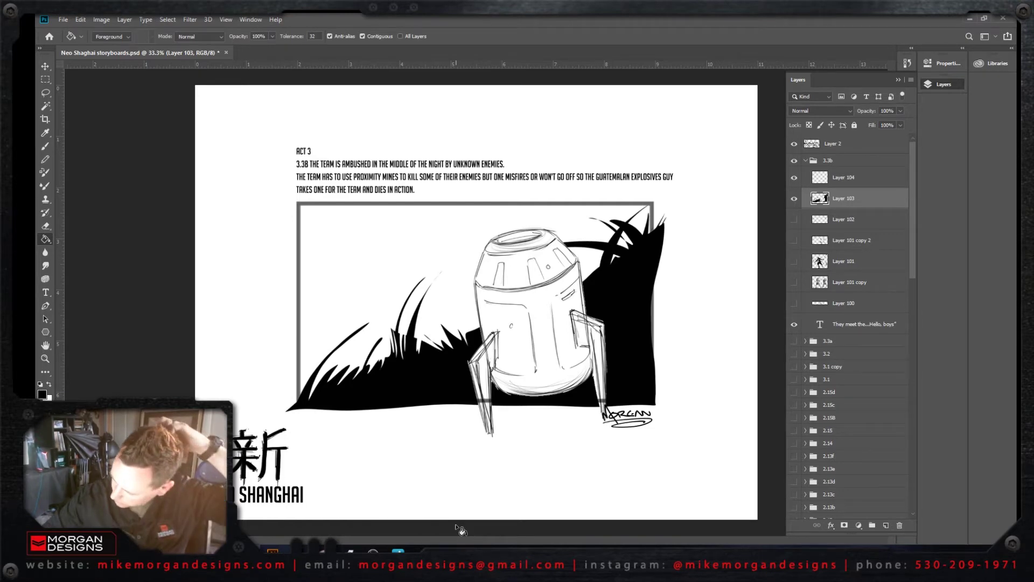
Step: Show the swordsman figure on Layer 101 and set that layer's opacity to 43%
click(795, 284)
click(794, 282)
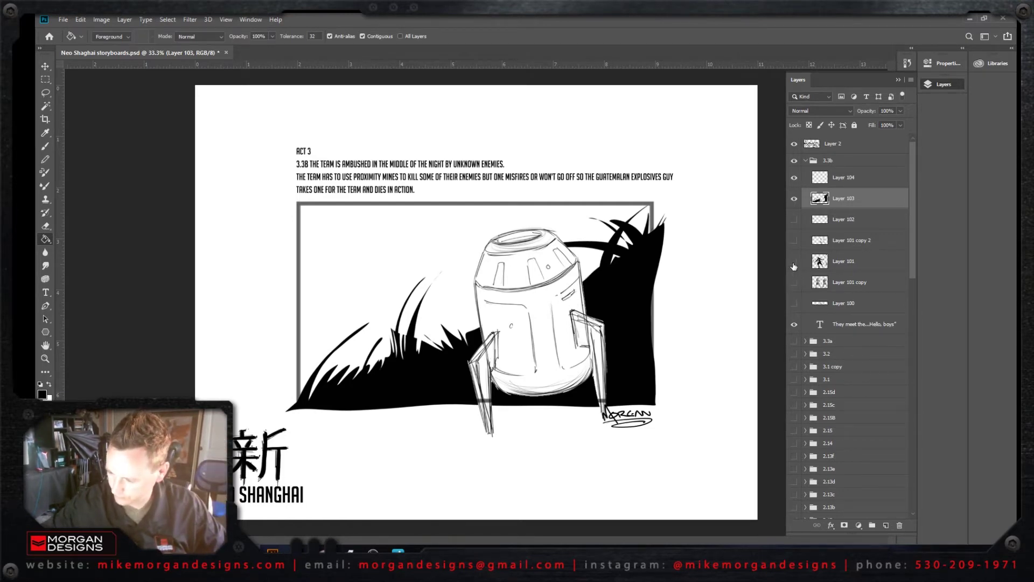
click(794, 261)
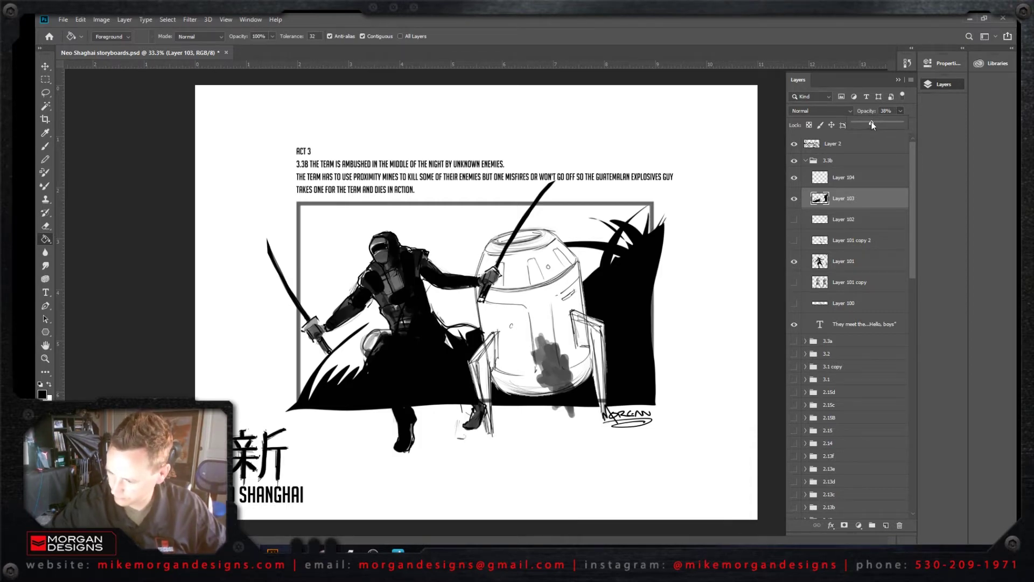
click(795, 198)
click(795, 198)
click(873, 264)
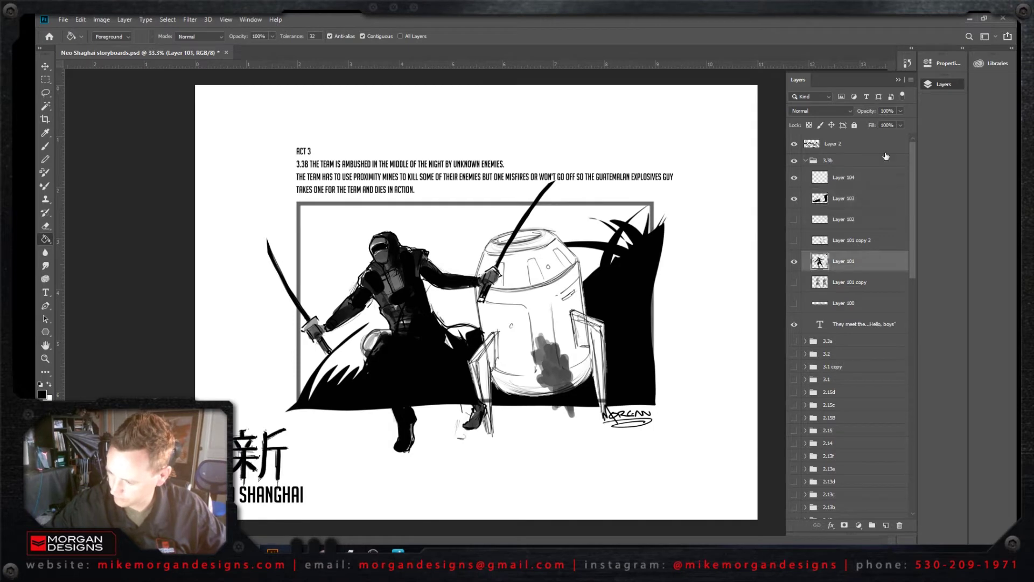
click(900, 111)
click(873, 122)
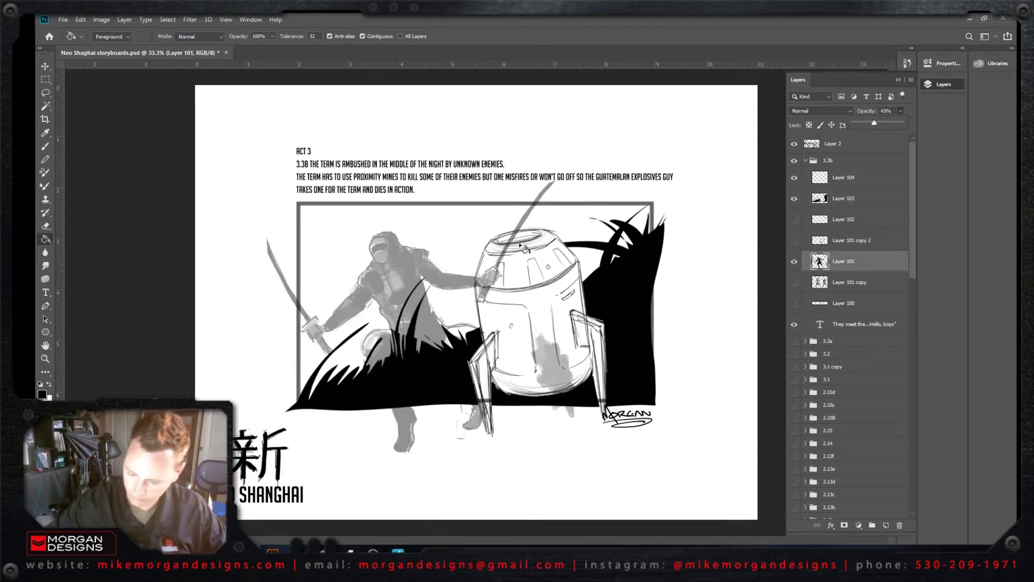
Step: Scale the swordsman on Layer 101 to about 62% and place him inside the panel frame, behind the grass beside the mine
key(ctrl+t)
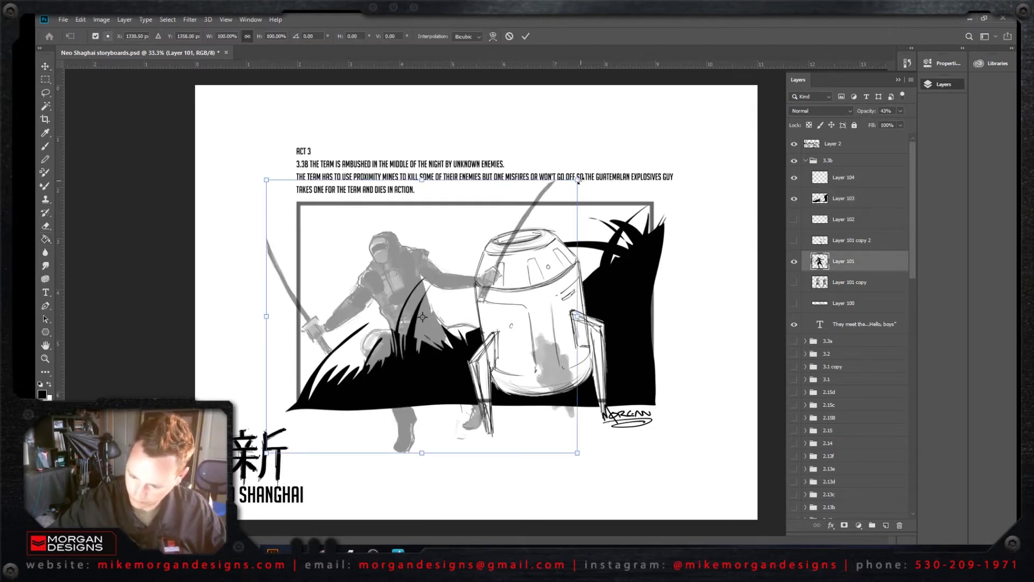
drag(579, 181, 460, 283)
drag(348, 323, 398, 244)
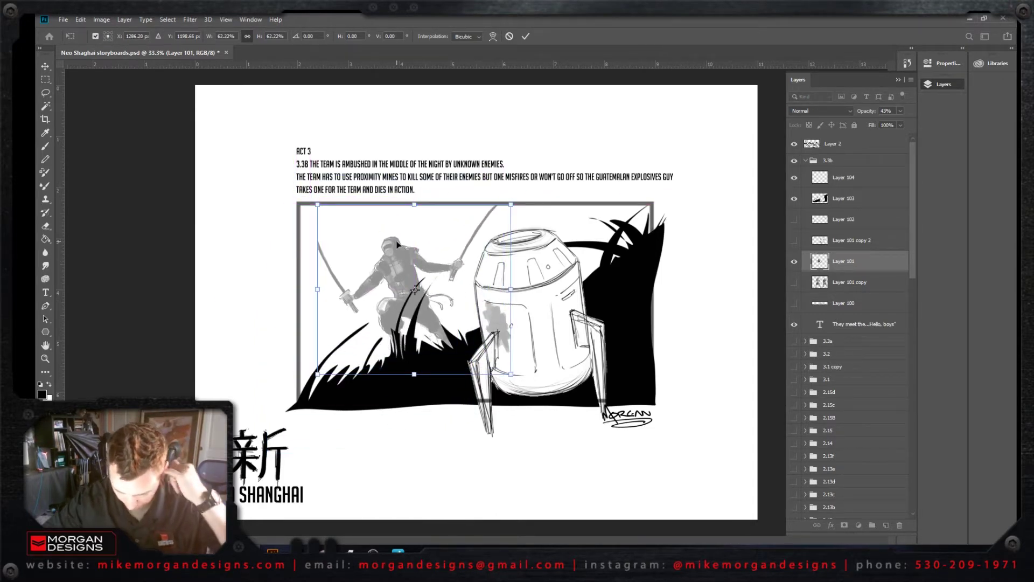
key(Return)
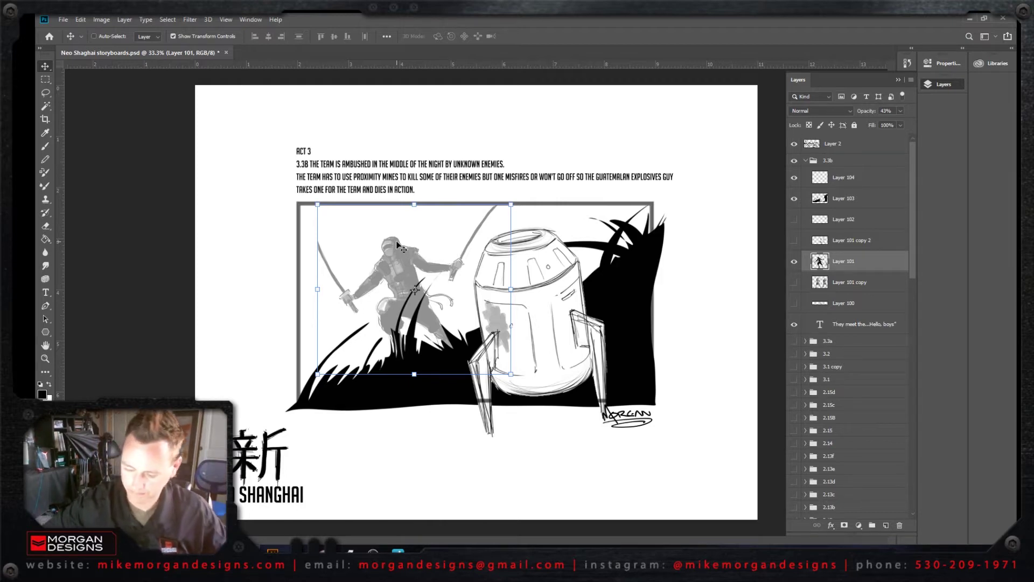
Step: Trim the Layer 103 artwork to the panel frame by selecting the frame area, inverting the selection and deleting everything outside it
click(862, 200)
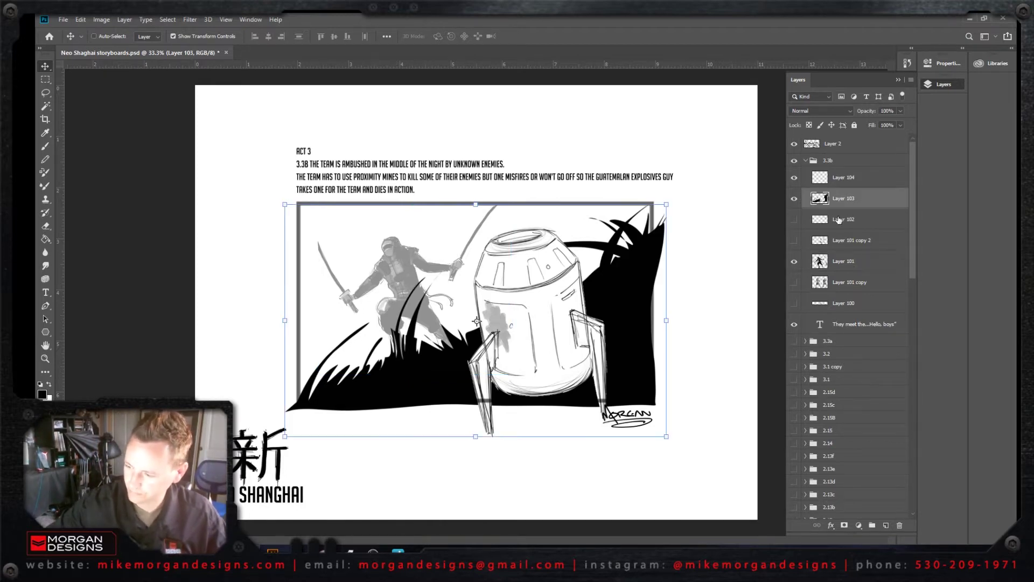
click(45, 79)
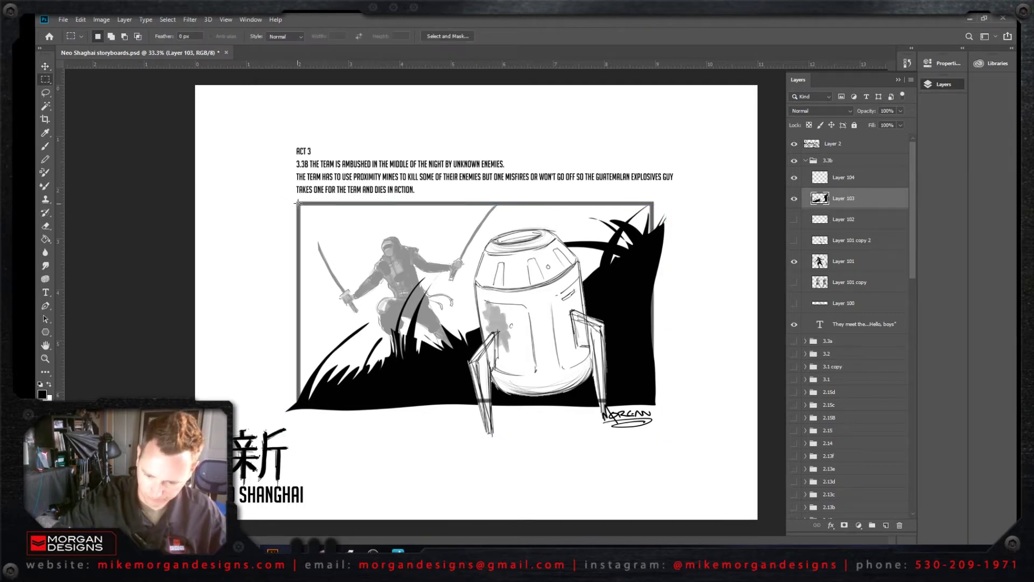
drag(298, 203, 653, 402)
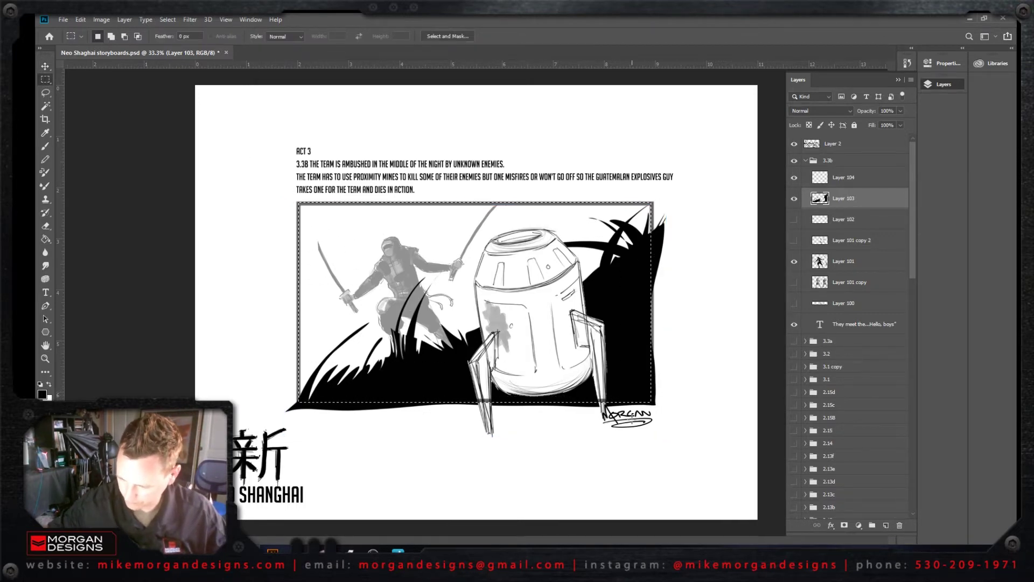
click(170, 21)
mouse_move(214, 170)
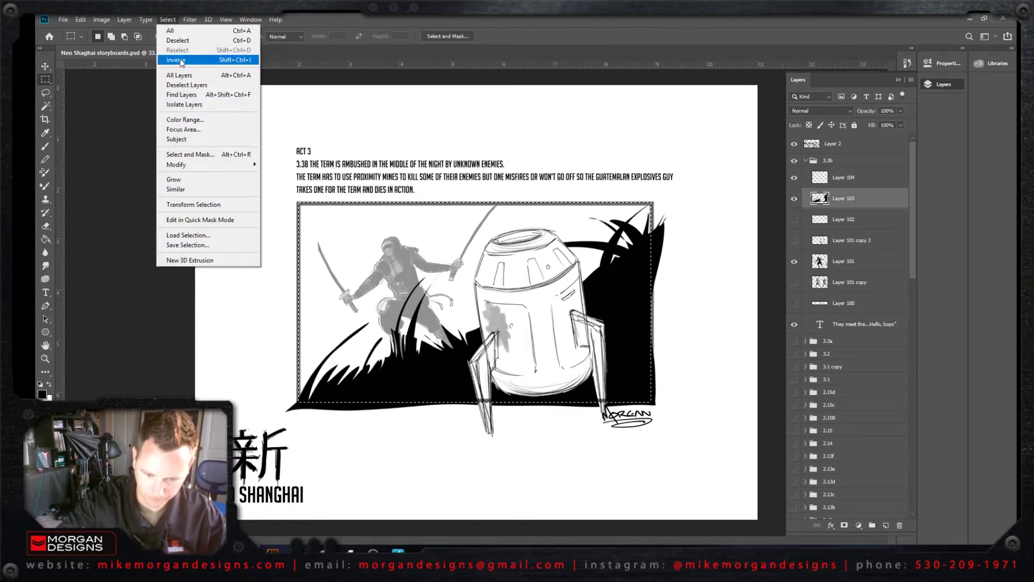
click(171, 31)
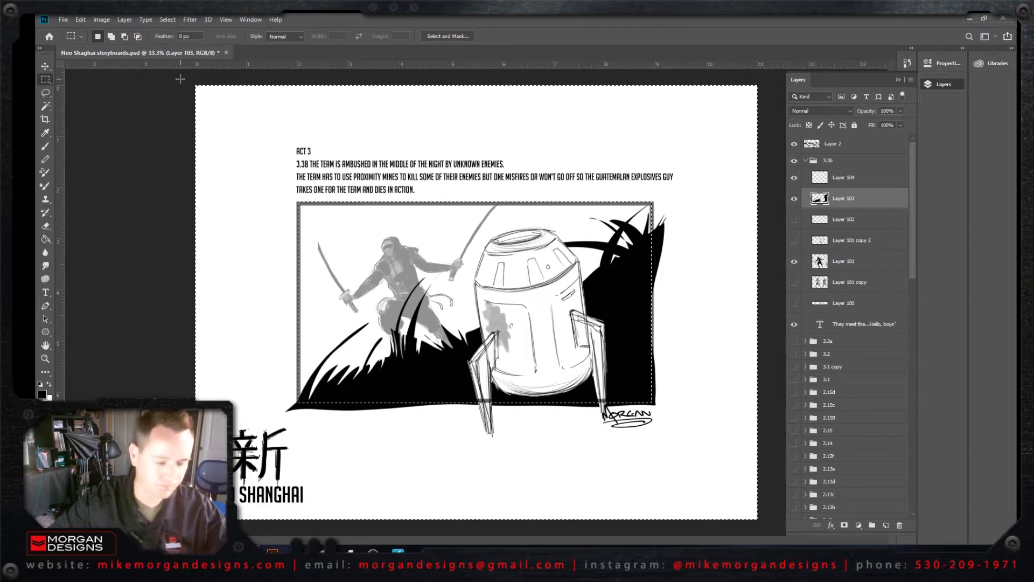
key(ctrl+d)
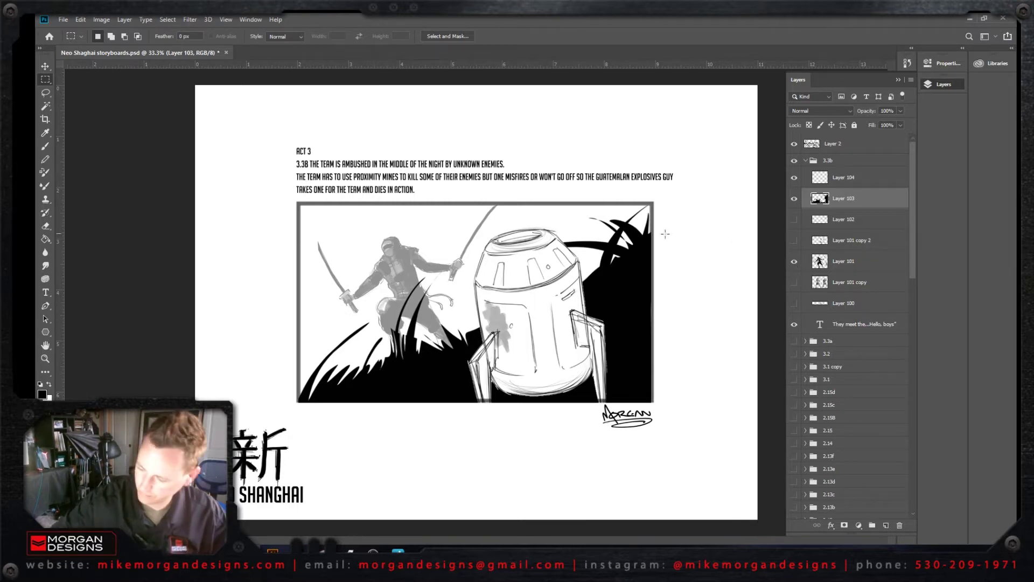
Step: Erase the grey smudge that overlaps the mine's body on Layer 101
click(880, 265)
key(e)
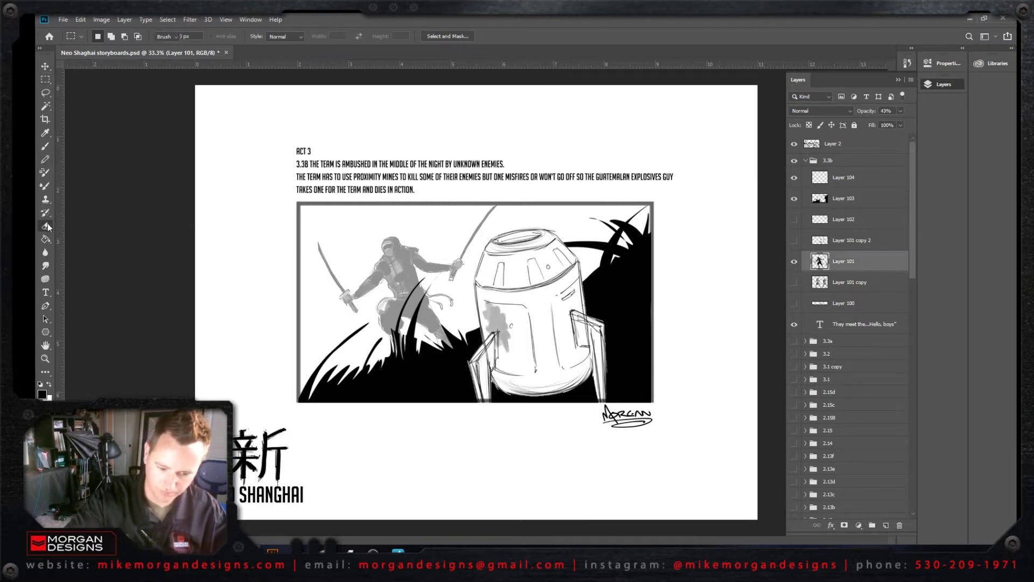
mouse_move(521, 333)
mouse_down()
mouse_move(504, 323)
mouse_move(488, 332)
mouse_move(497, 350)
mouse_up()
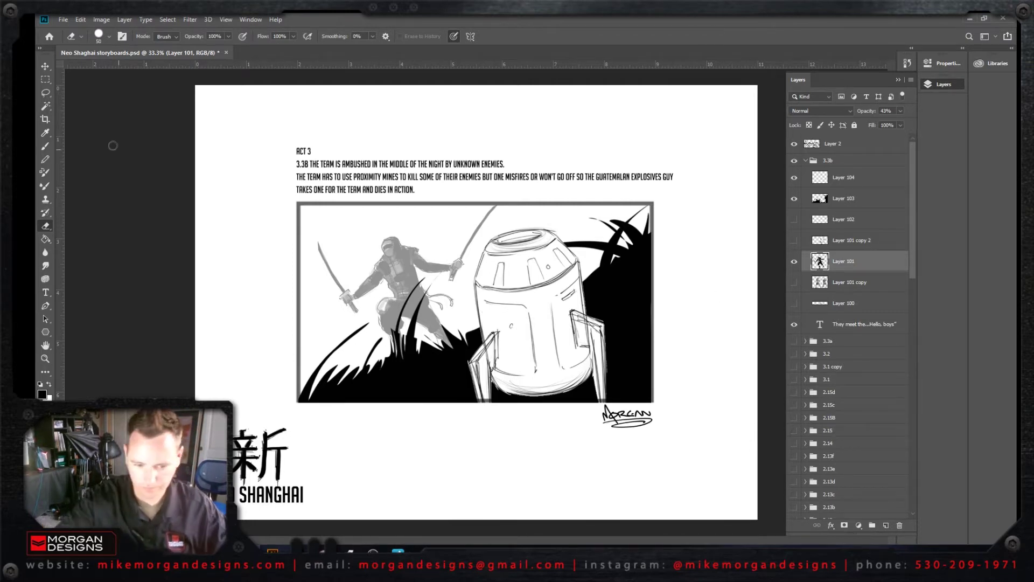
Step: Ink the mine's top opening, seam and panel lines in black on Layer 103 with a 10 px hard round pressure-opacity brush
click(46, 146)
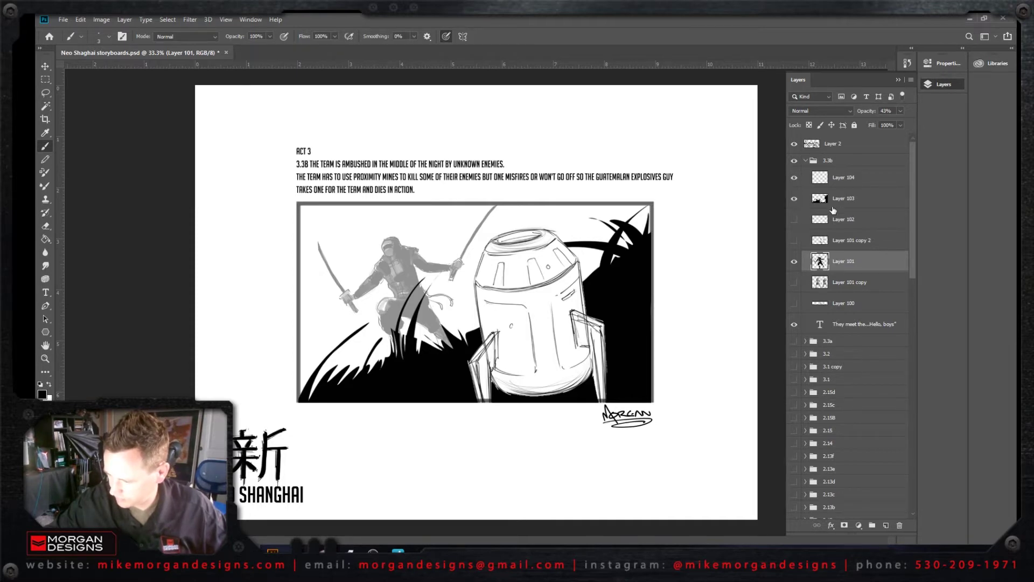
click(795, 198)
click(844, 198)
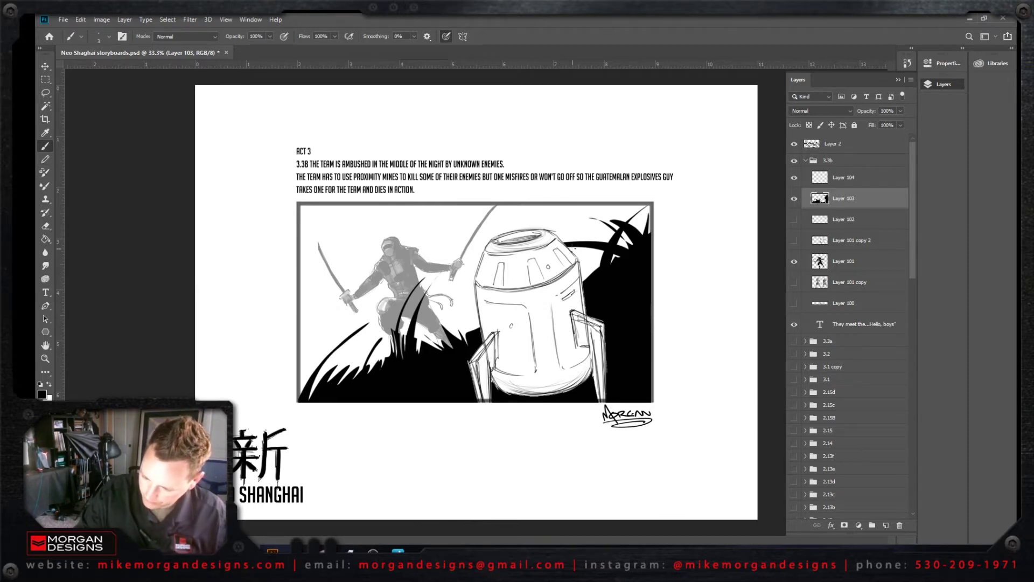
right_click(558, 276)
drag(606, 310, 608, 310)
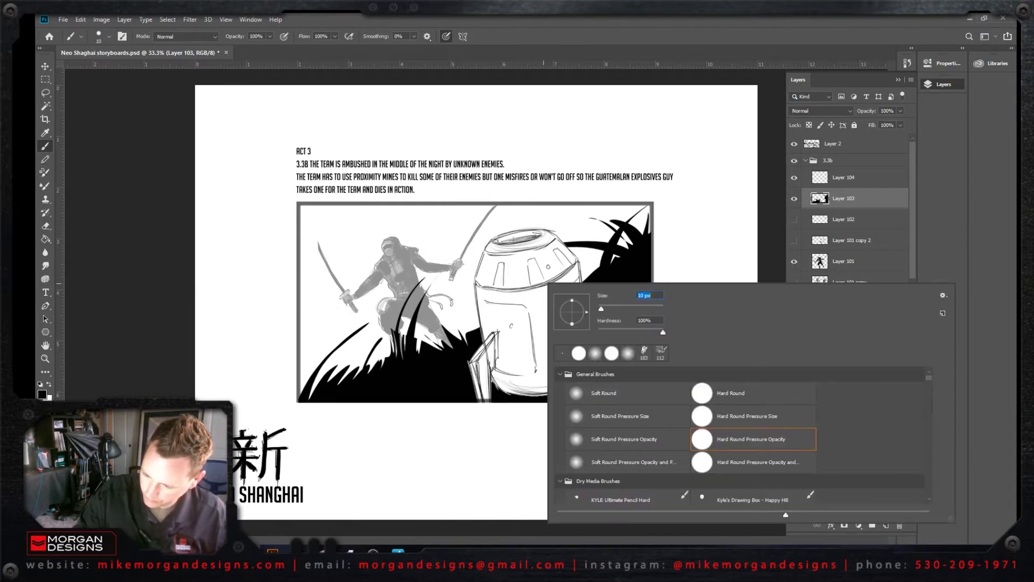
key(Return)
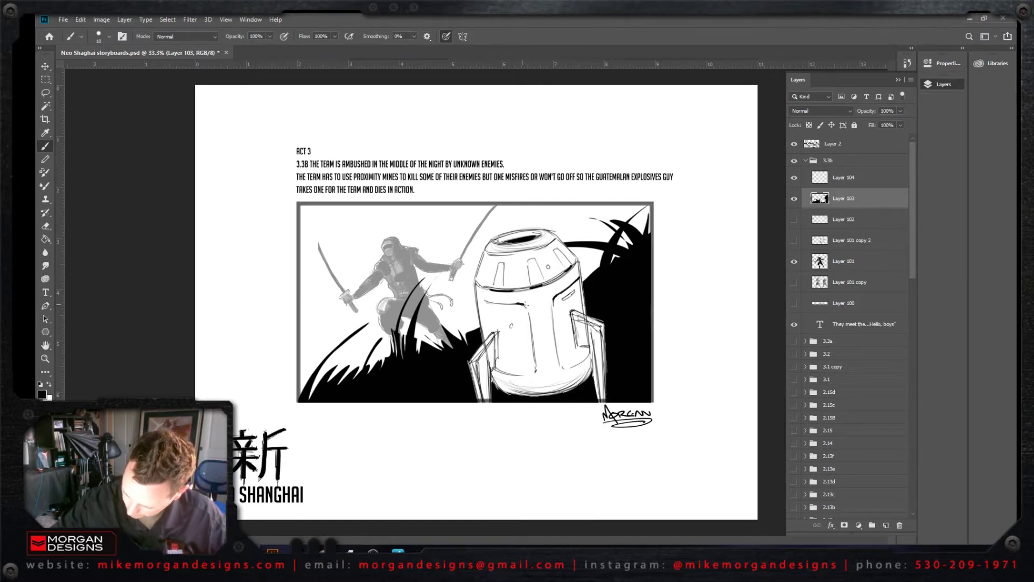
Step: Shade both of the mine's legs in solid black with a 37 px brush
right_click(621, 253)
click(625, 313)
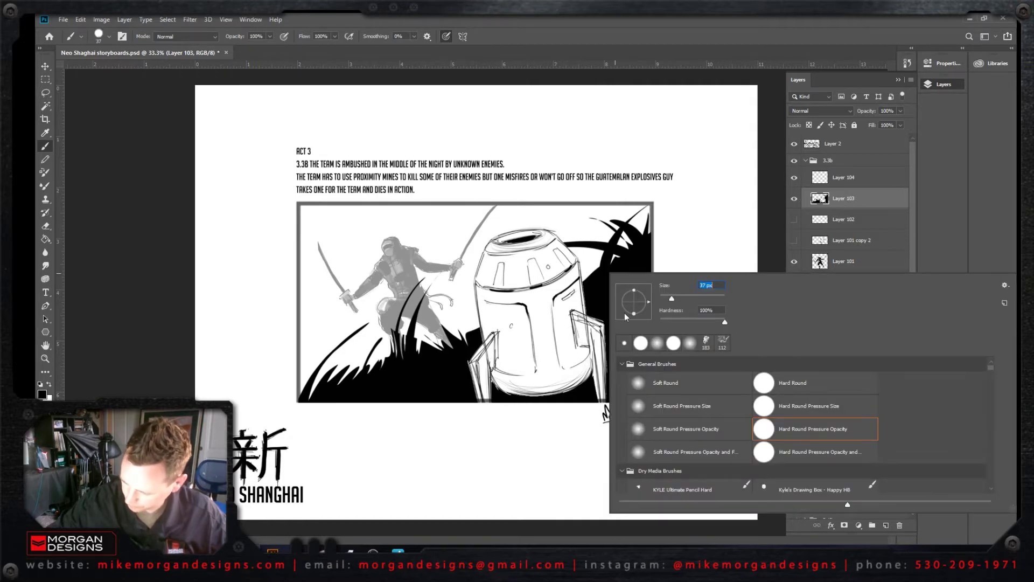
key(Return)
drag(492, 345, 487, 416)
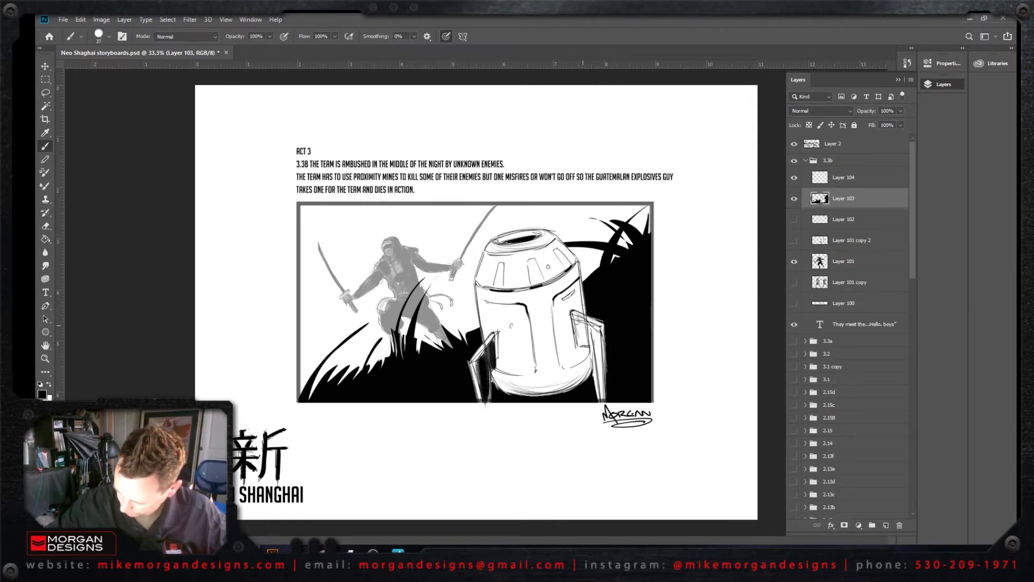
mouse_move(580, 322)
mouse_down()
mouse_move(601, 345)
mouse_move(599, 379)
mouse_move(594, 329)
mouse_up()
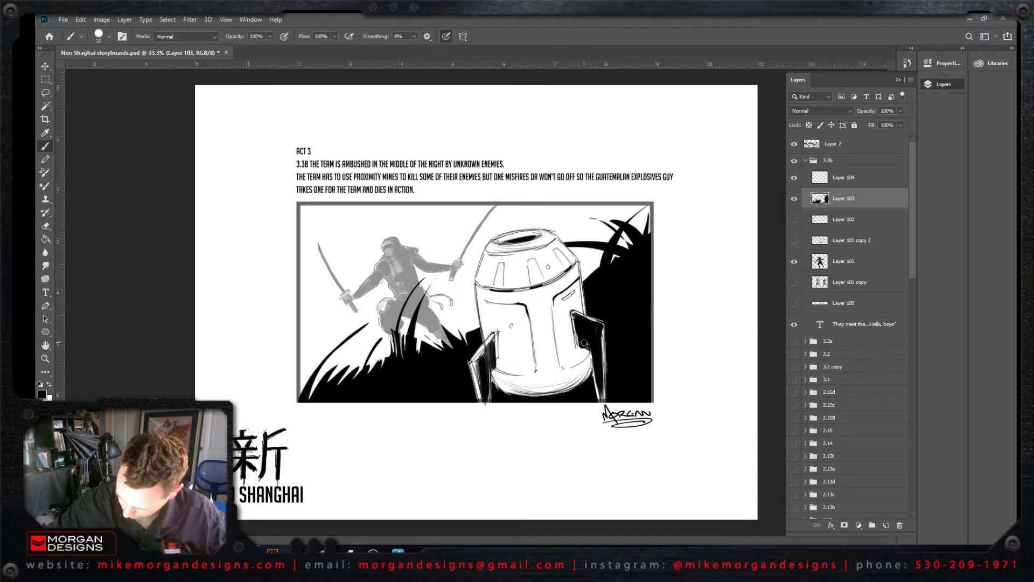
drag(487, 368, 479, 360)
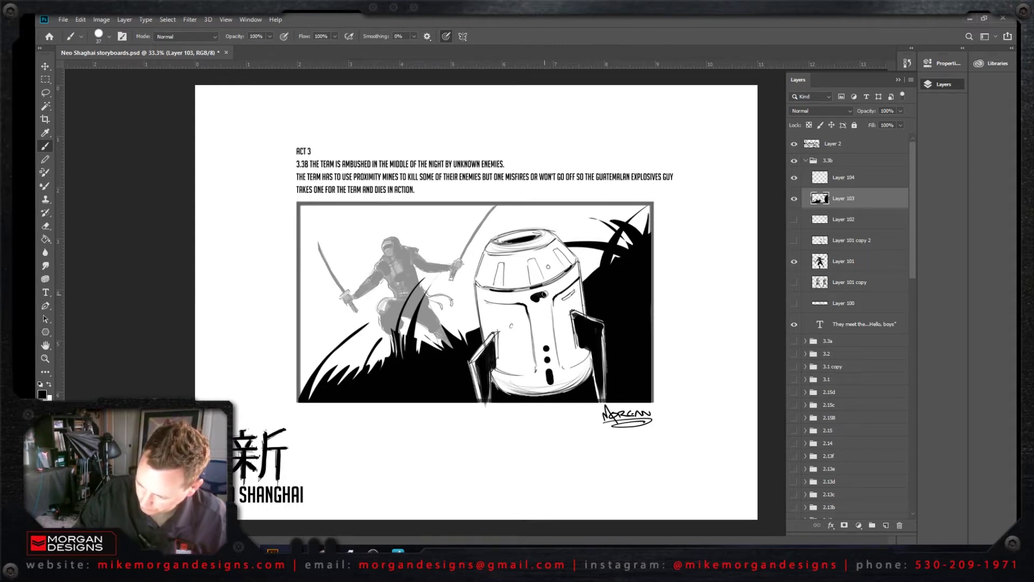
Step: Paint a black triangle and thick vertical bars on the mine's body, plus three slanted bars on its upper cone
drag(543, 294, 541, 303)
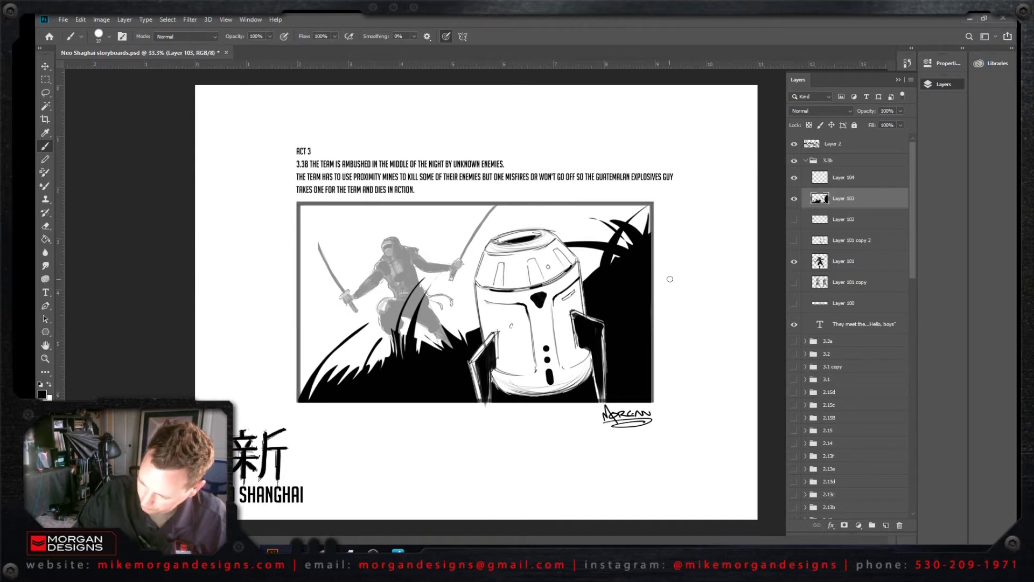
drag(523, 312, 533, 367)
drag(554, 300, 564, 368)
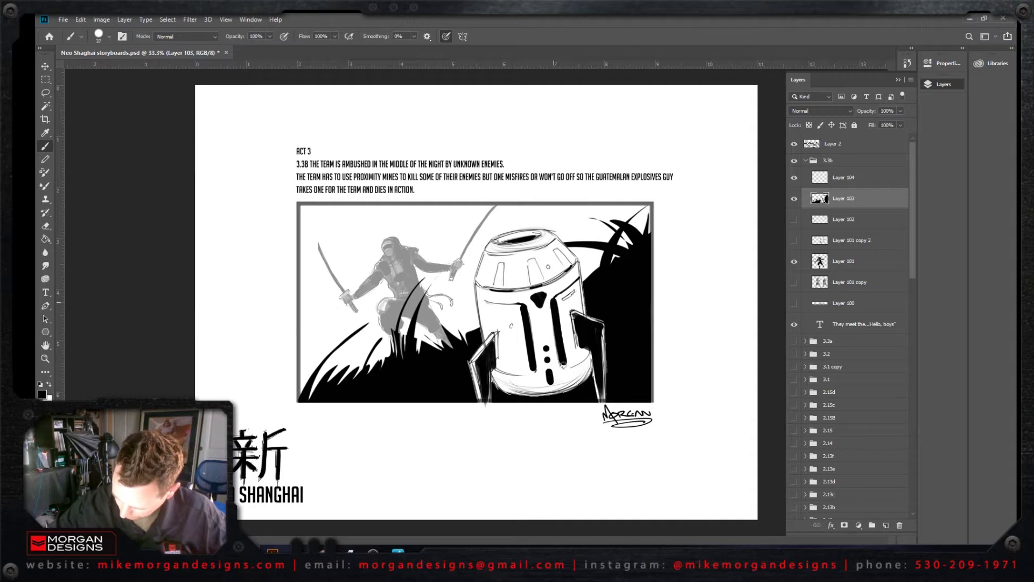
drag(512, 305, 522, 372)
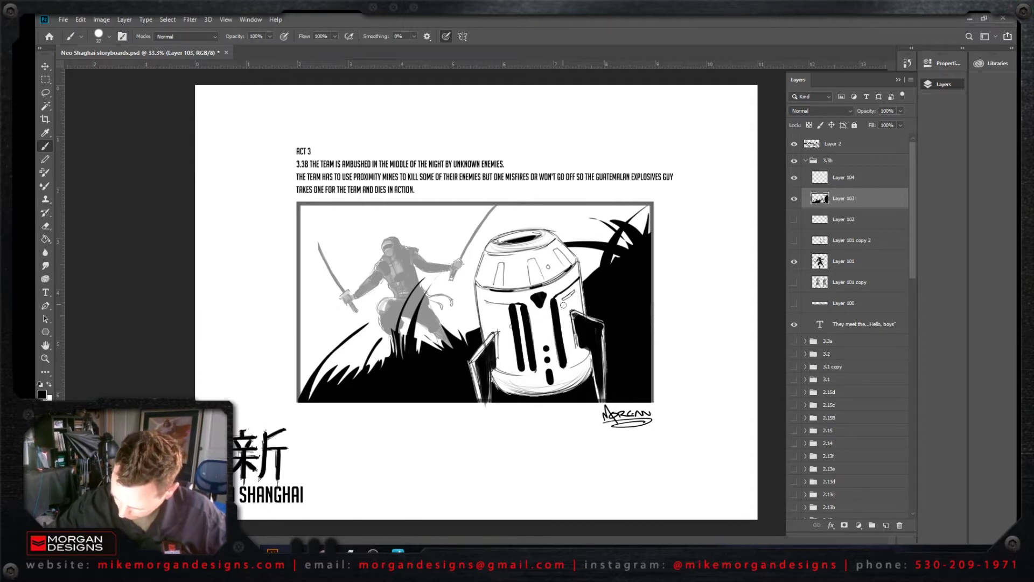
drag(521, 333, 527, 365)
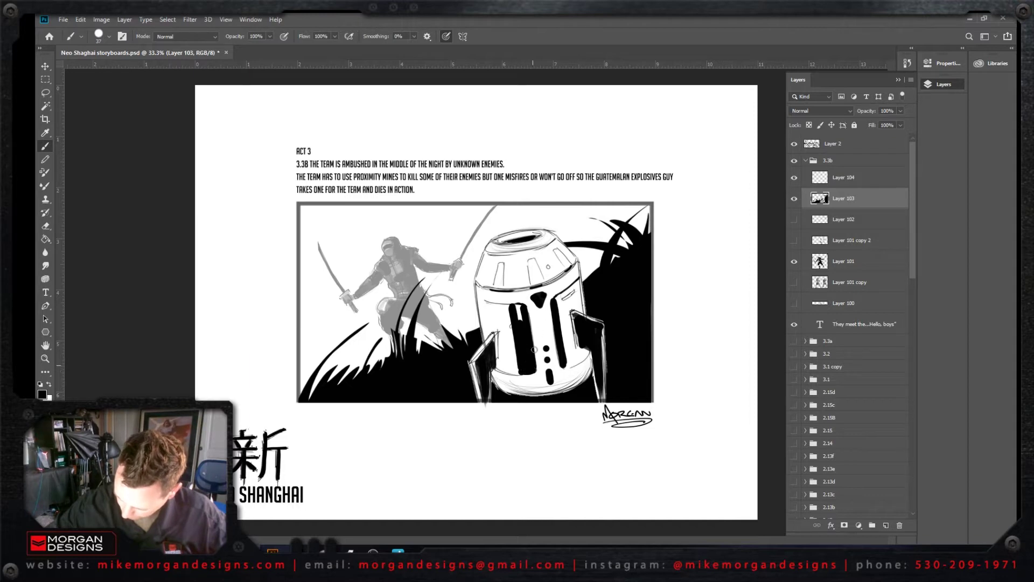
drag(560, 327, 568, 354)
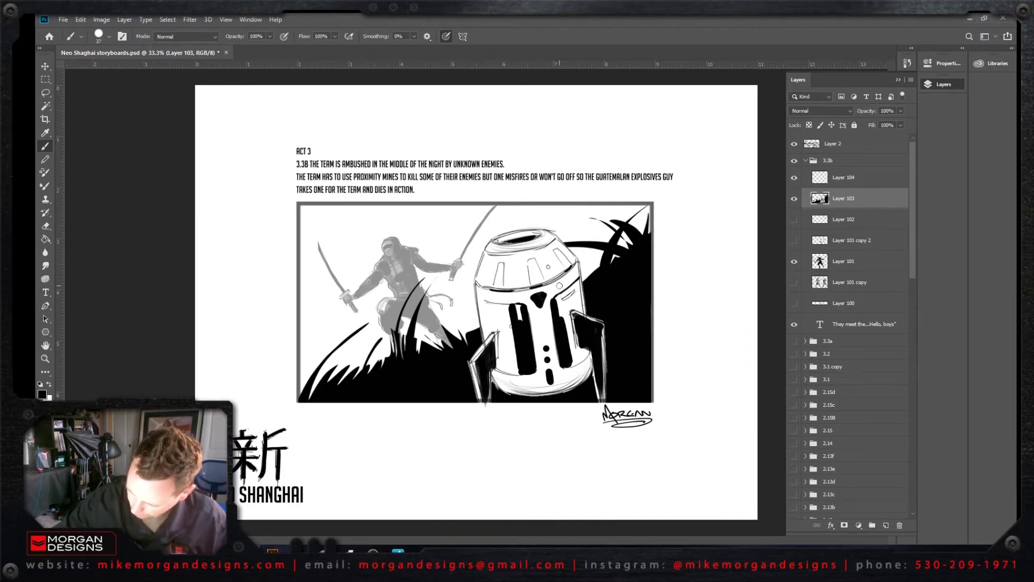
mouse_move(530, 262)
mouse_down()
mouse_move(539, 285)
mouse_move(501, 288)
mouse_up()
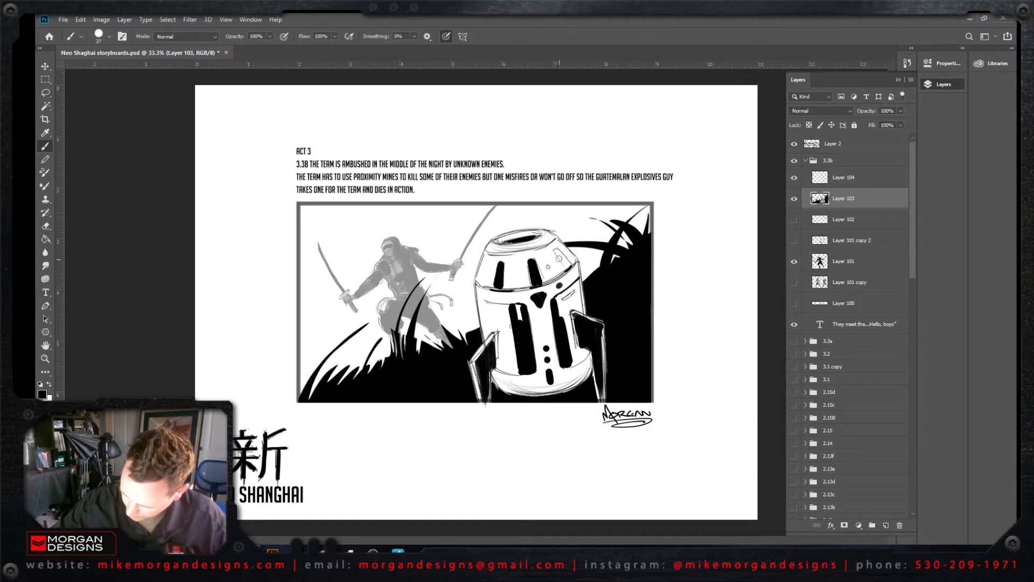
drag(557, 248, 569, 266)
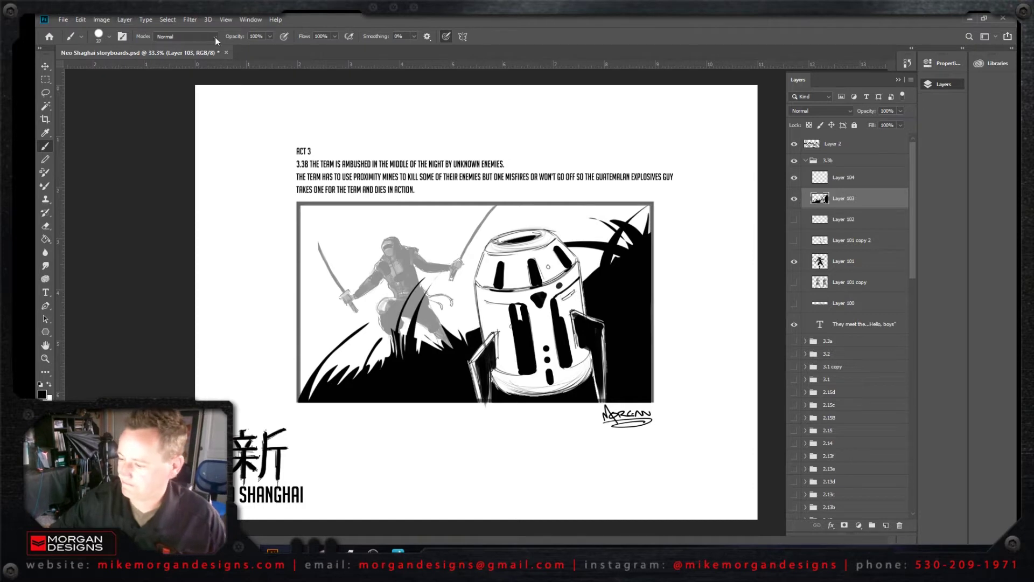
Step: Collapse and hide group 3.3b, and duplicate it within the same document as 3.3c
click(806, 160)
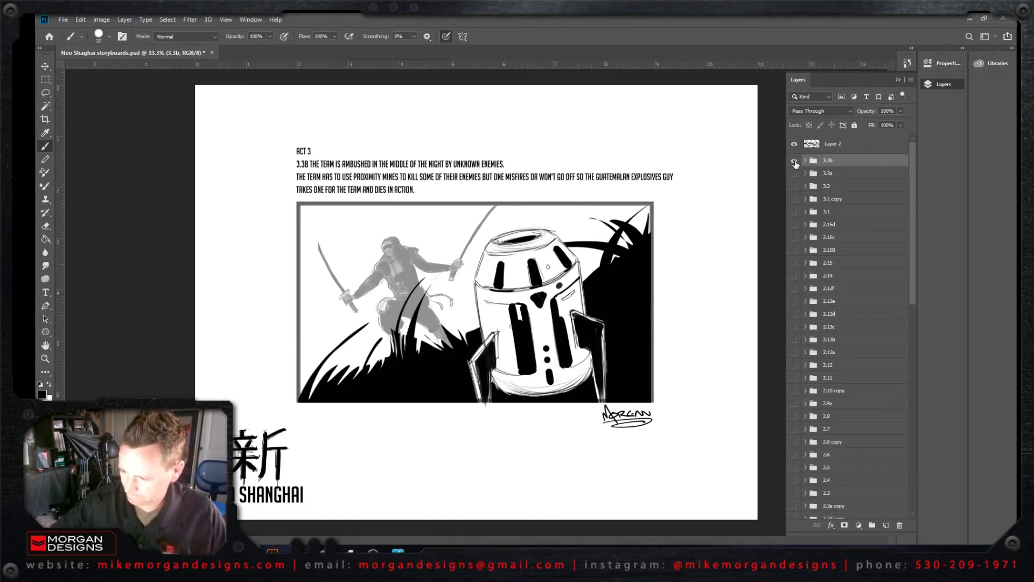
click(795, 161)
right_click(856, 161)
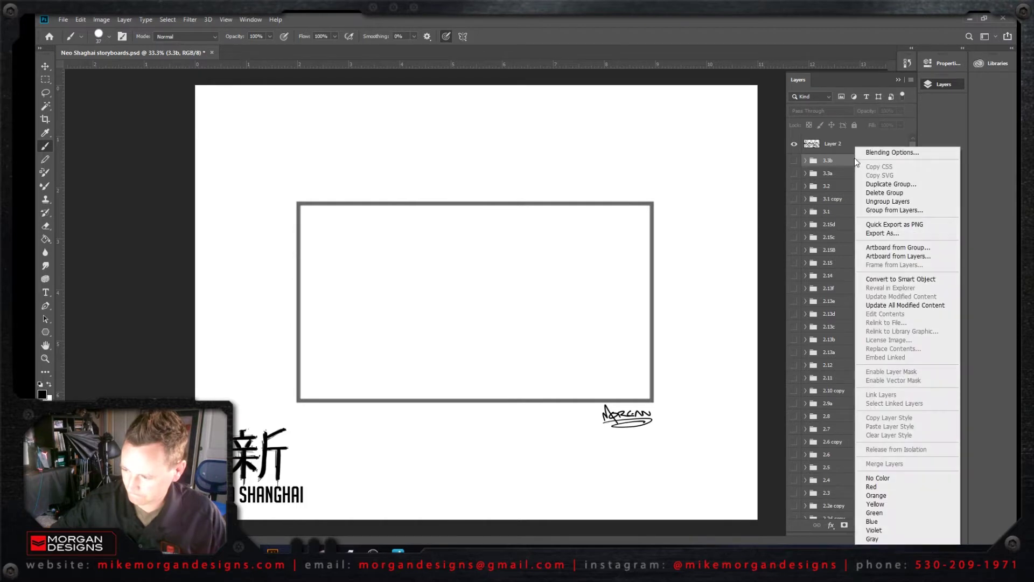
click(904, 184)
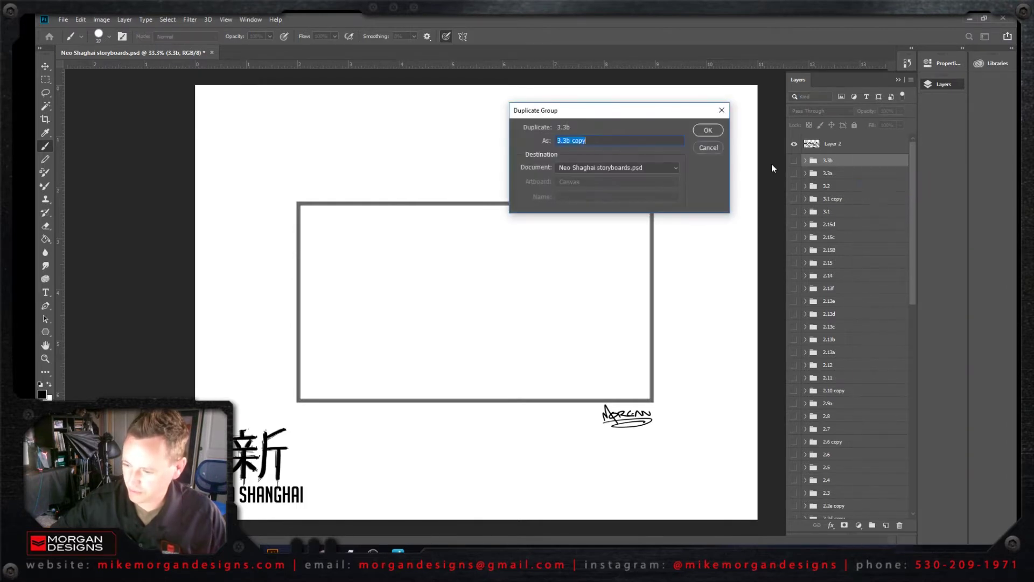
click(604, 139)
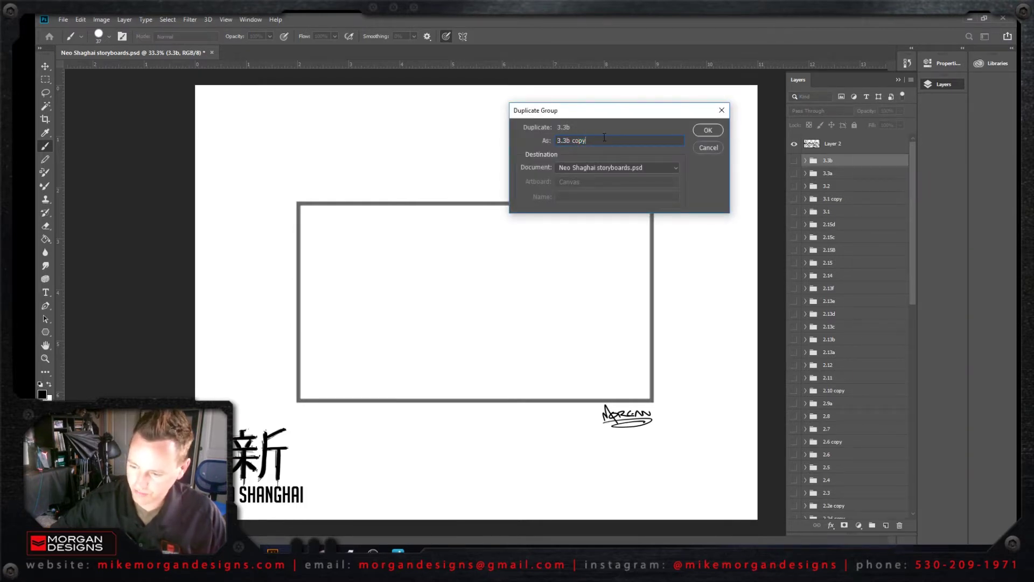
double_click(568, 137)
drag(570, 138, 609, 137)
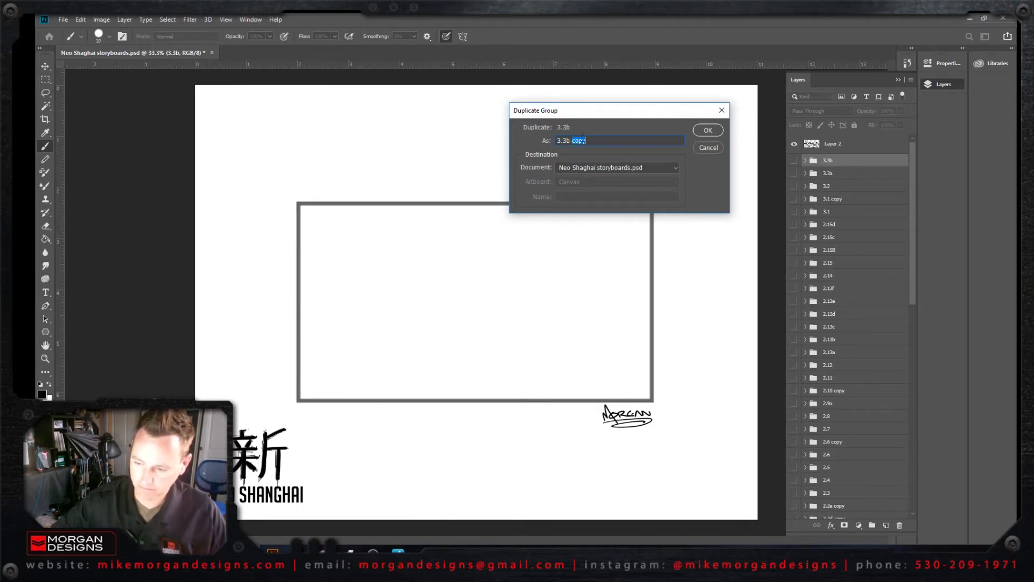
key(BackSpace)
key(BackSpace)
text(c)
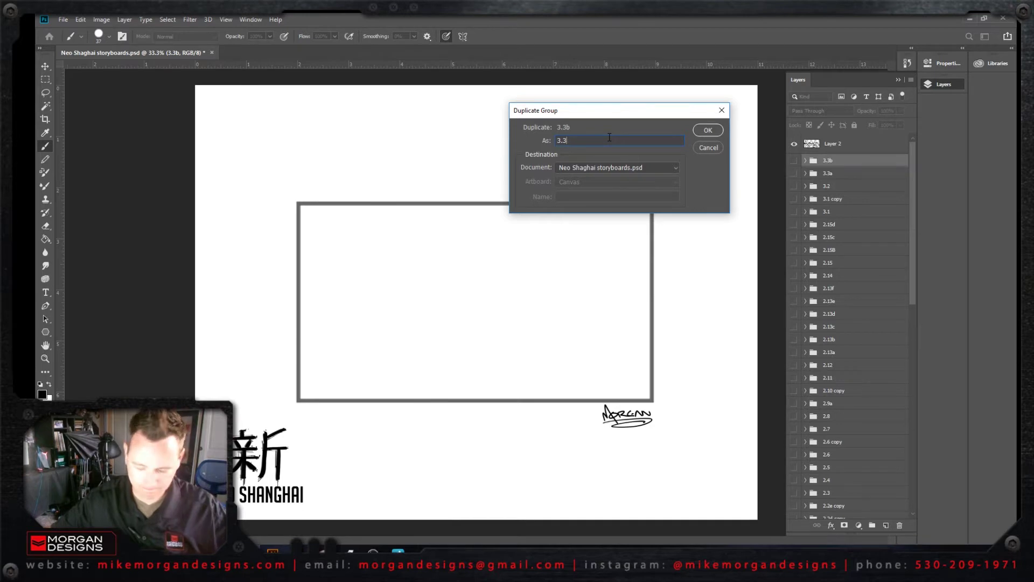
click(718, 135)
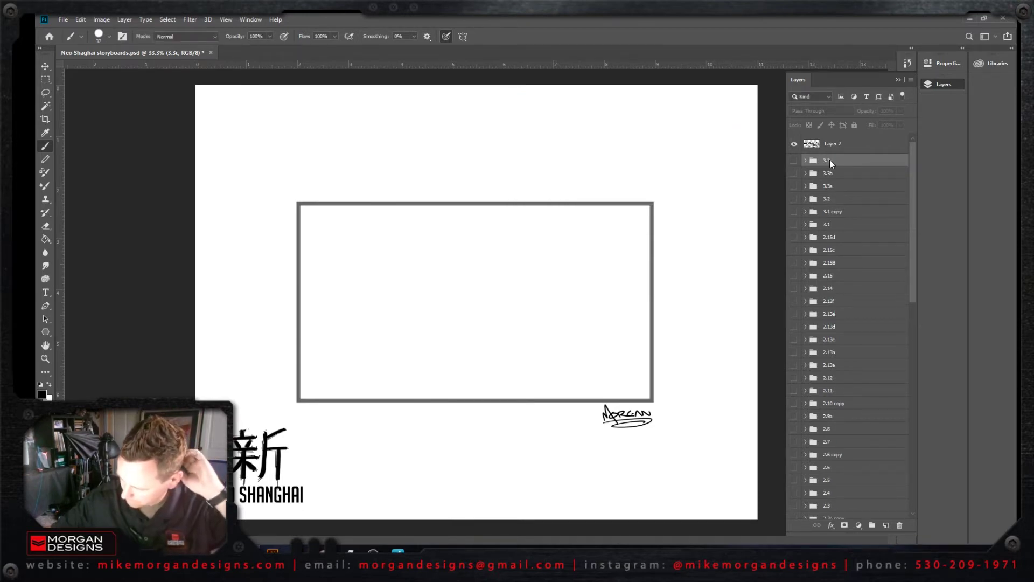
Step: Show group 3.3c and hide its Layers 104, 103, 102 and 101, leaving only the caption text visible
click(794, 160)
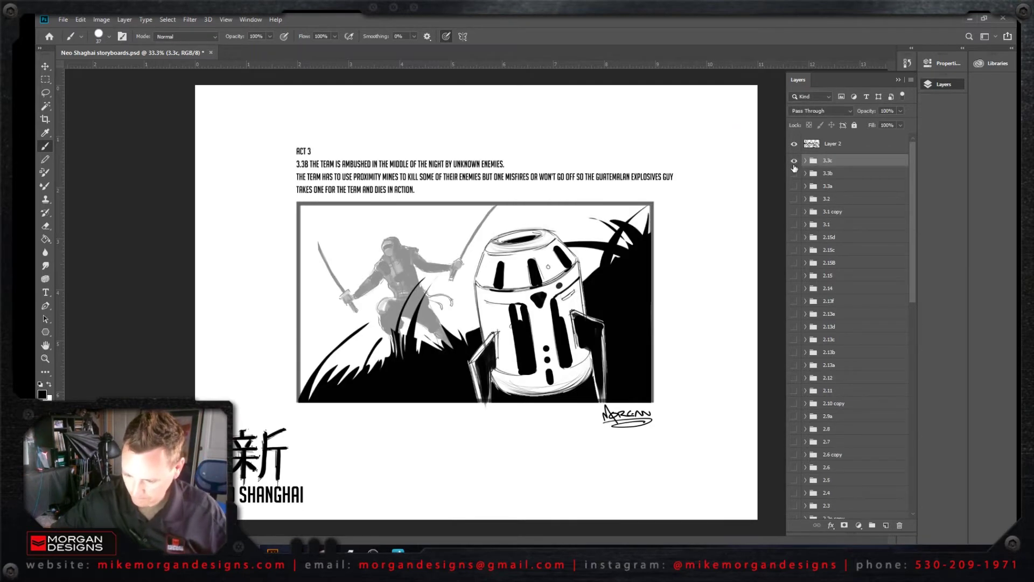
click(45, 80)
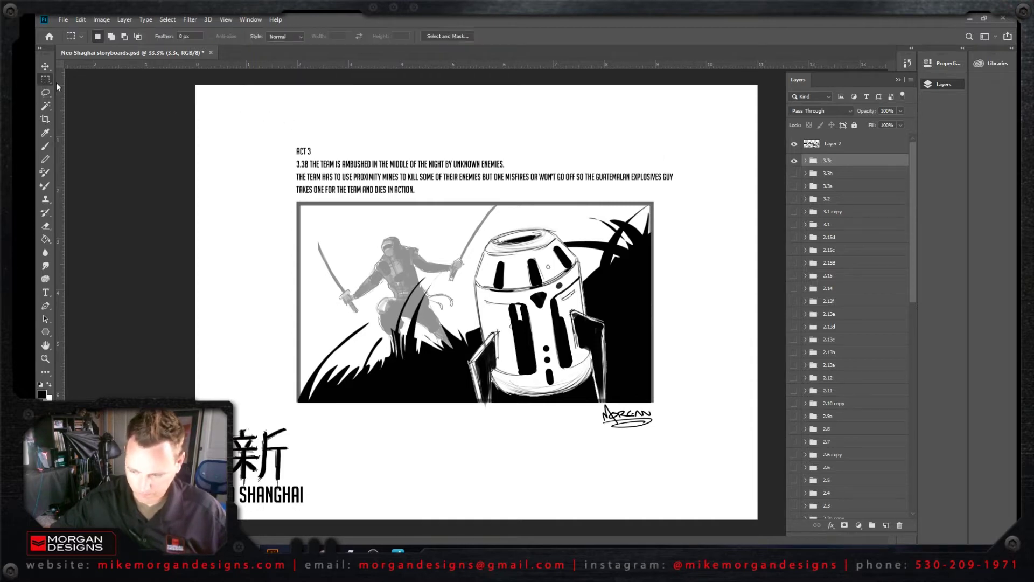
click(806, 161)
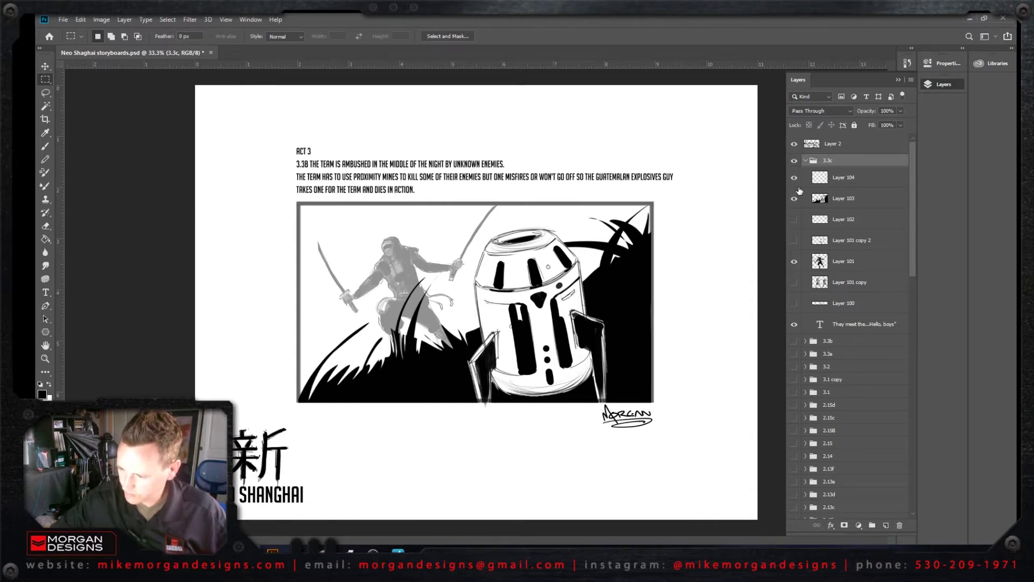
click(795, 216)
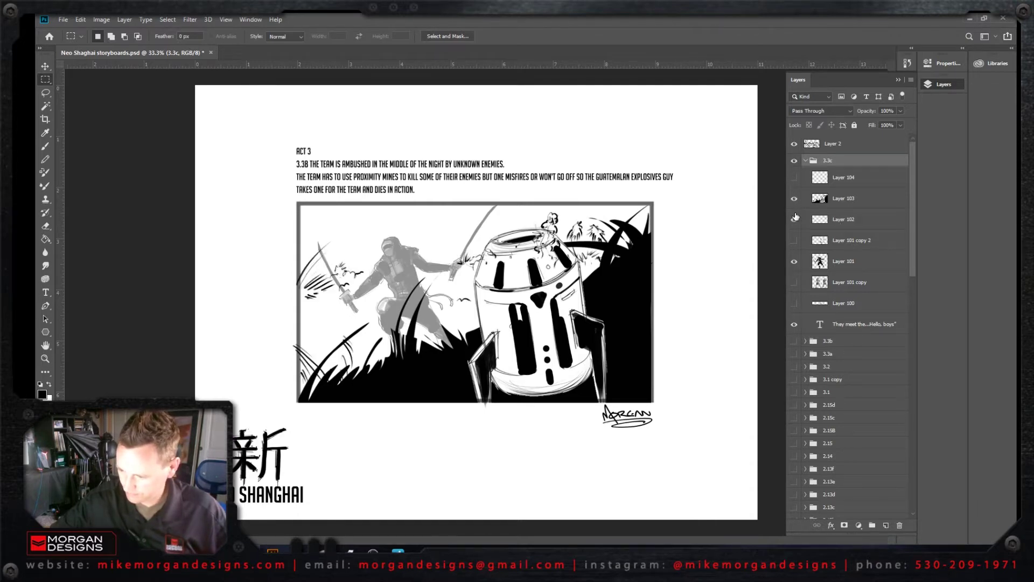
click(794, 199)
click(794, 220)
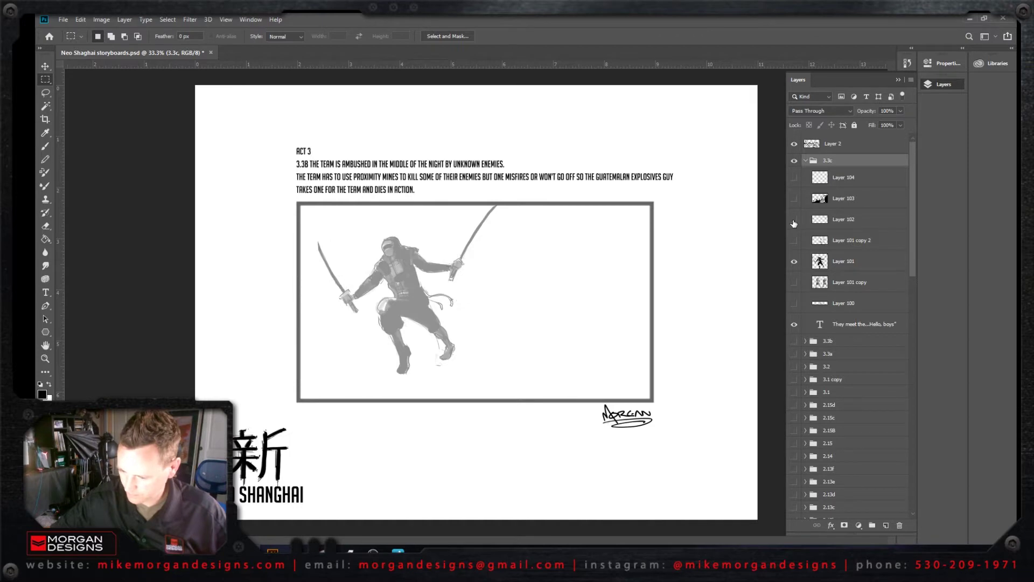
click(794, 220)
click(794, 221)
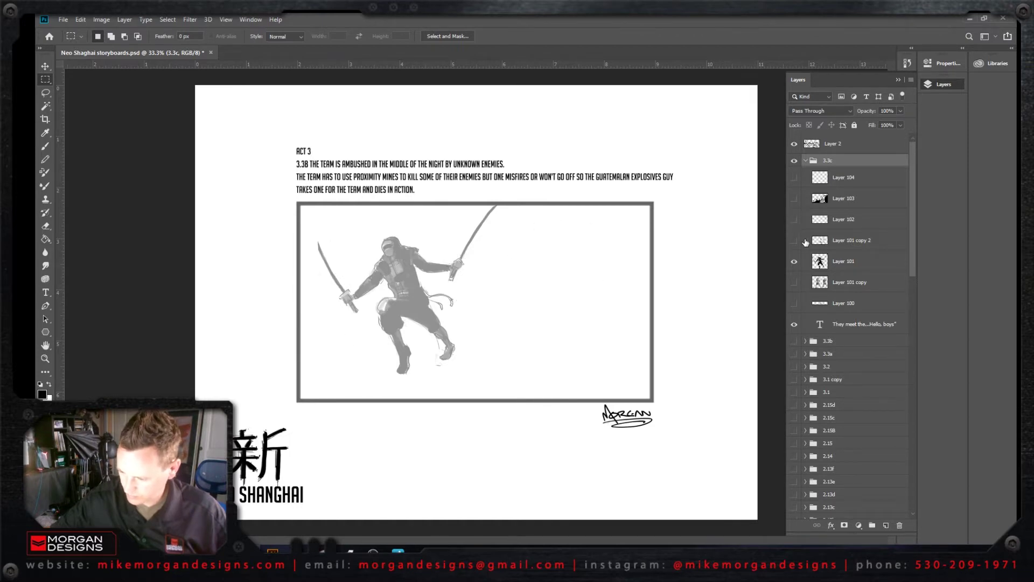
click(794, 263)
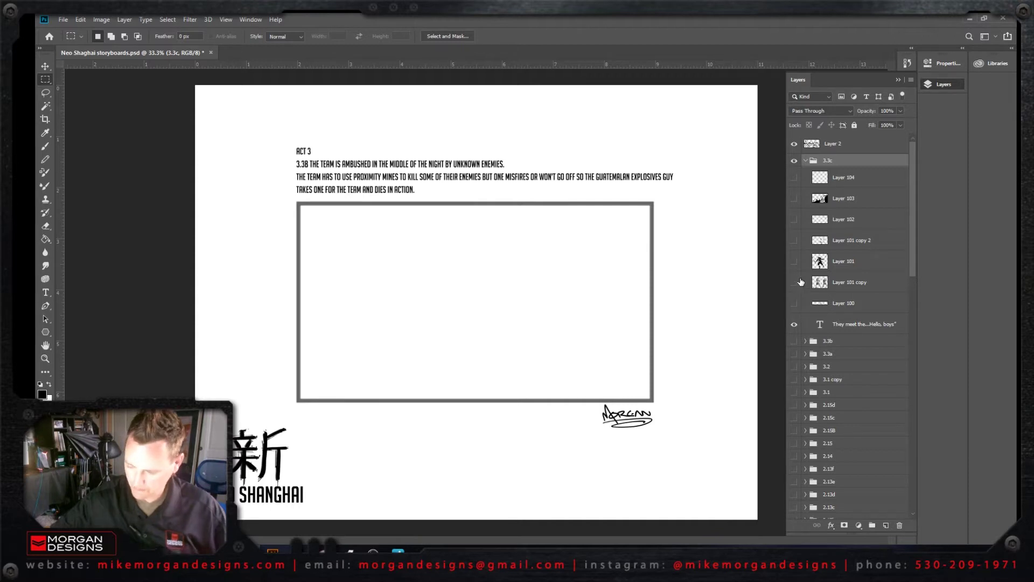
Step: Add a new layer on top in group 3.3c and fill the panel frame's area with solid black
click(47, 146)
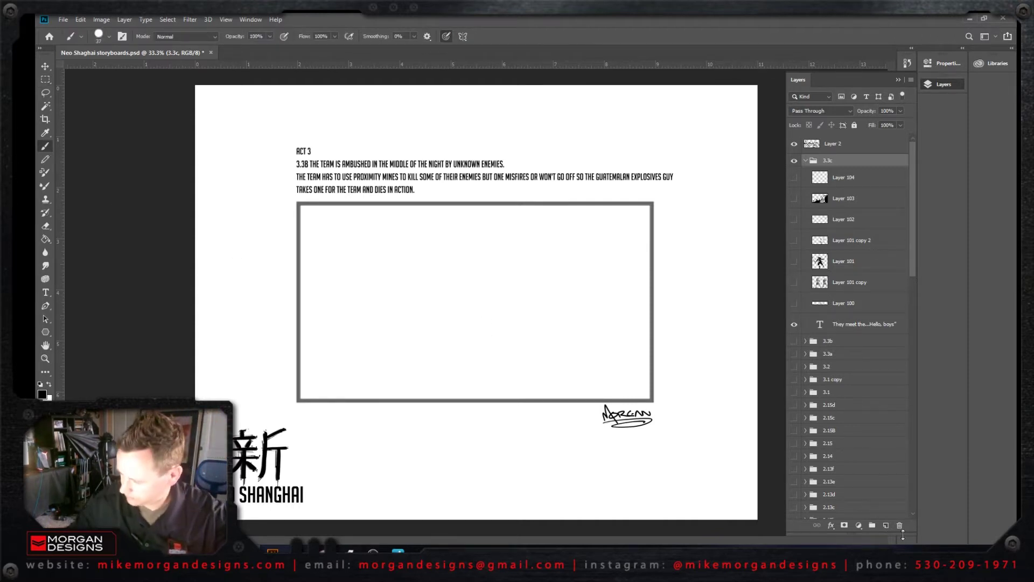
click(886, 526)
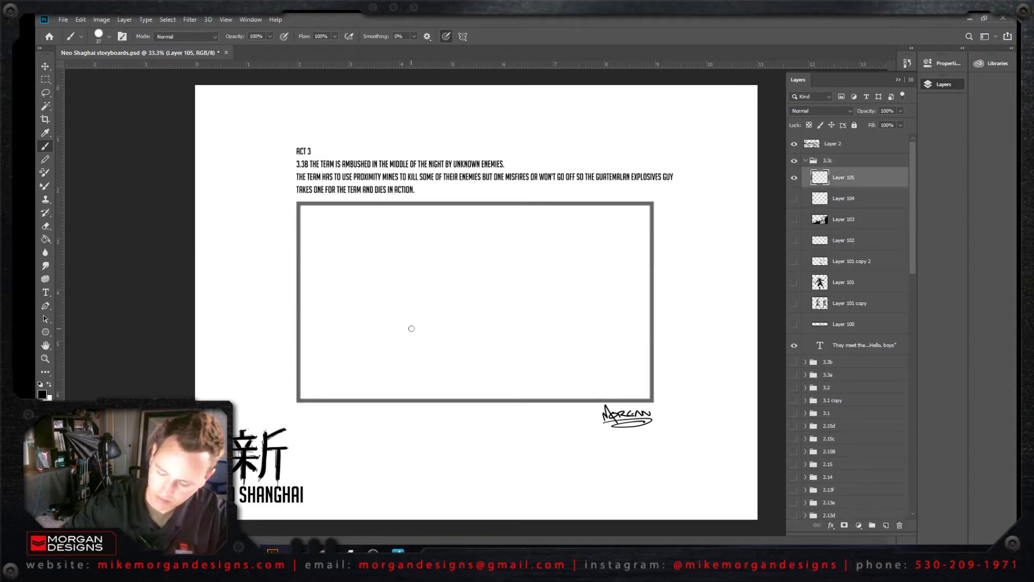
mouse_move(464, 349)
mouse_down()
mouse_move(492, 327)
mouse_move(522, 359)
mouse_up()
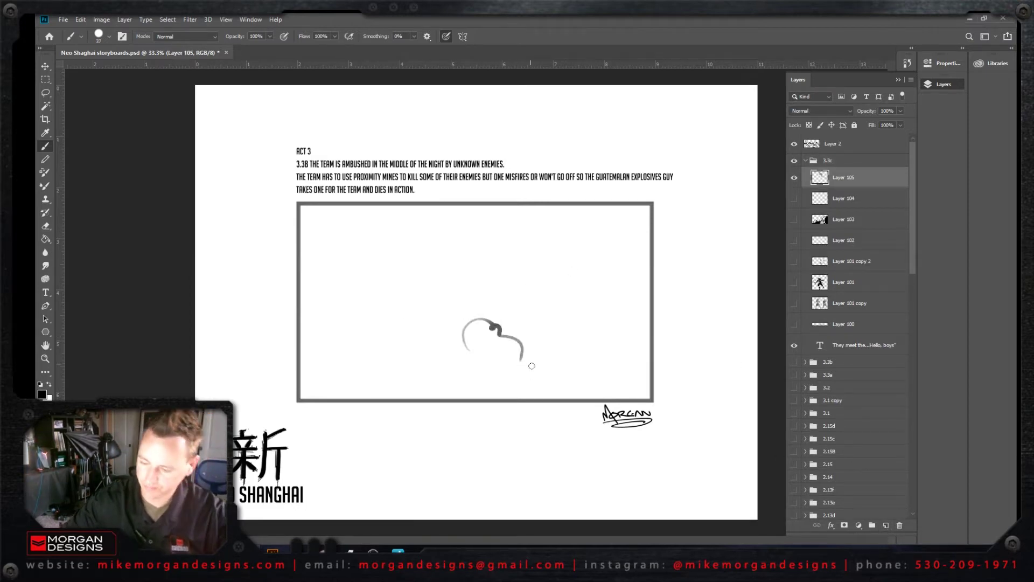
key(ctrl+z)
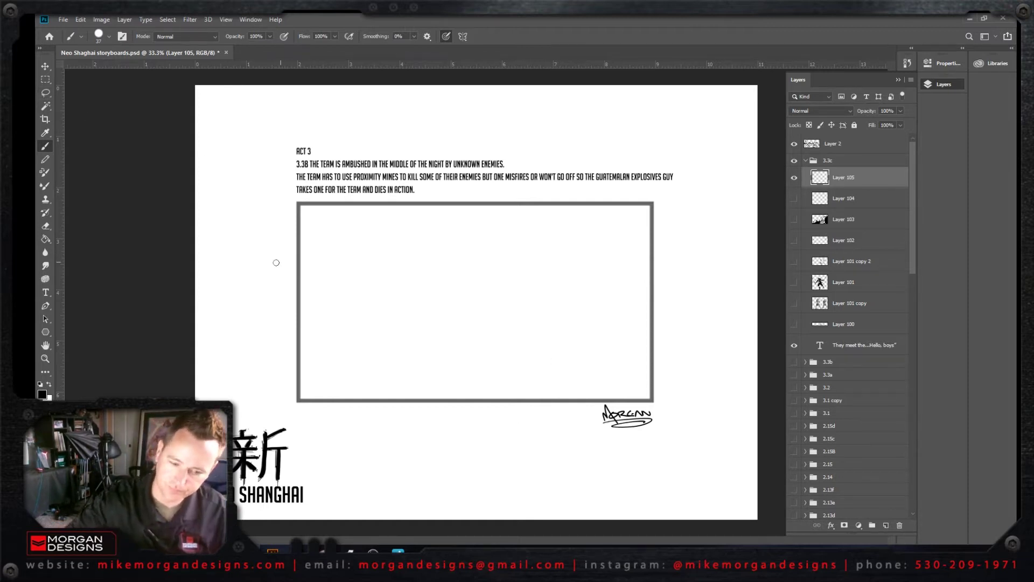
click(45, 79)
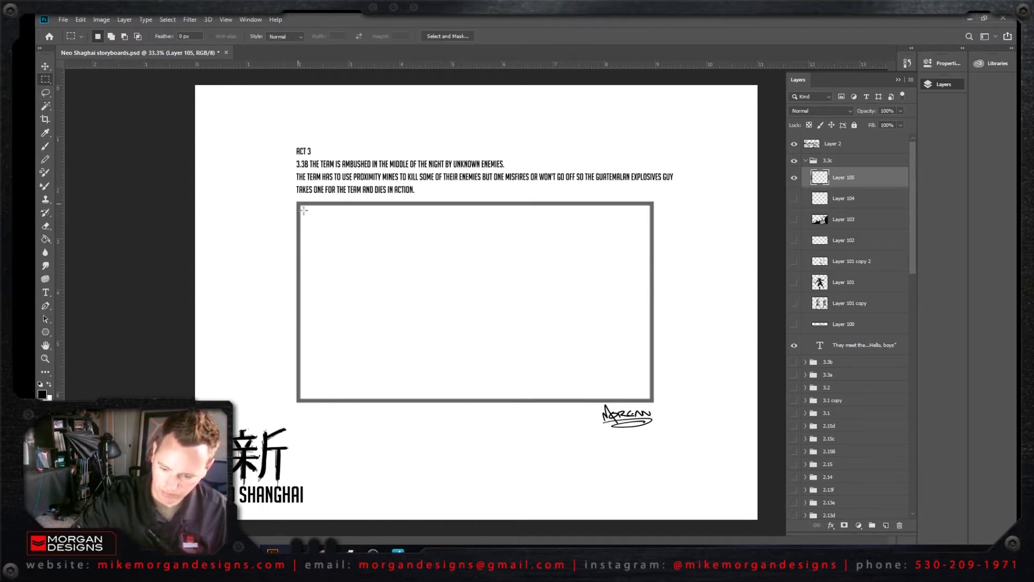
drag(298, 204, 653, 401)
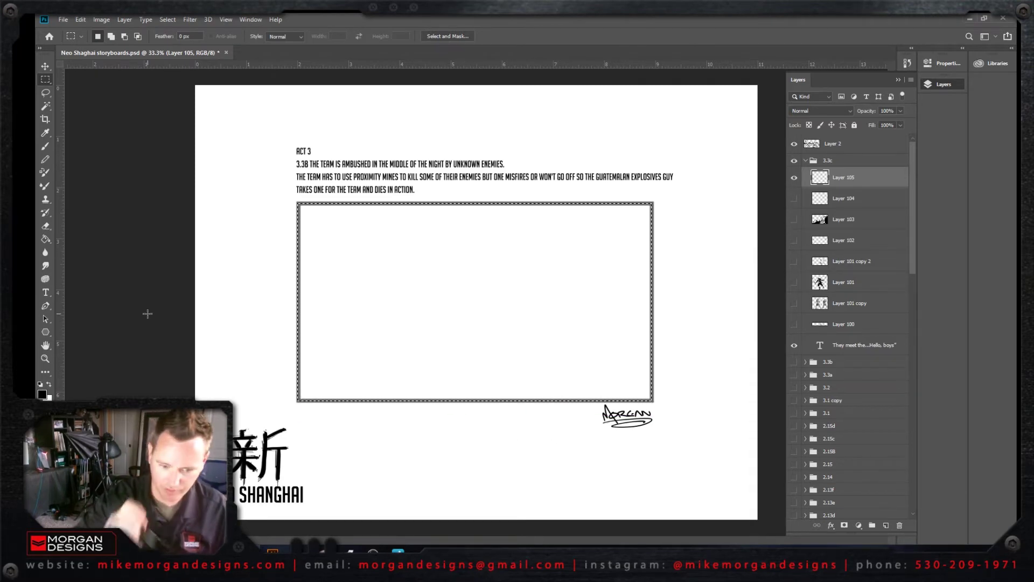
key(g)
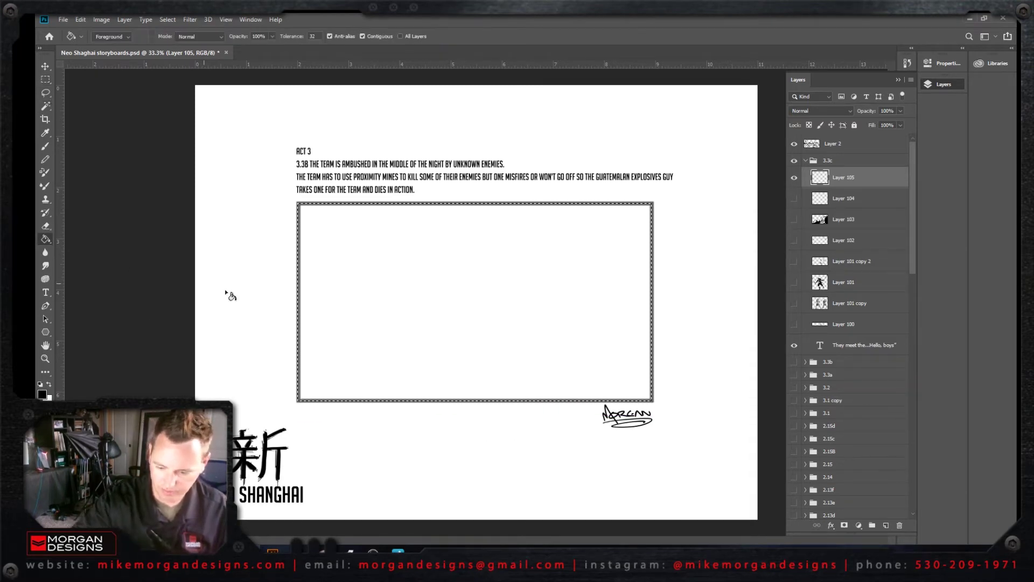
click(440, 356)
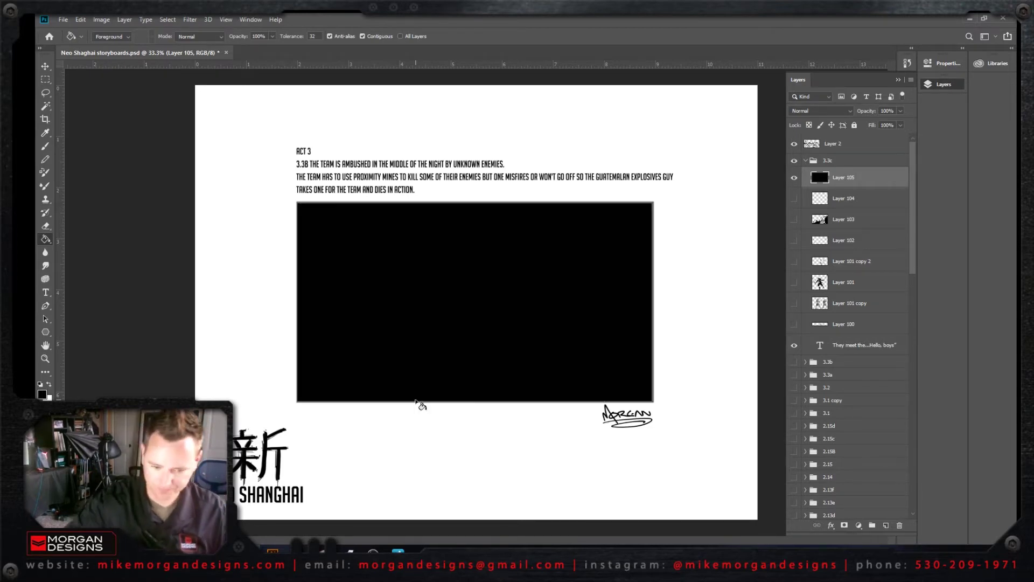
Step: Erase a small swirl and thin streaks fanning upward from the black fill's lower right area to start an explosion
click(45, 226)
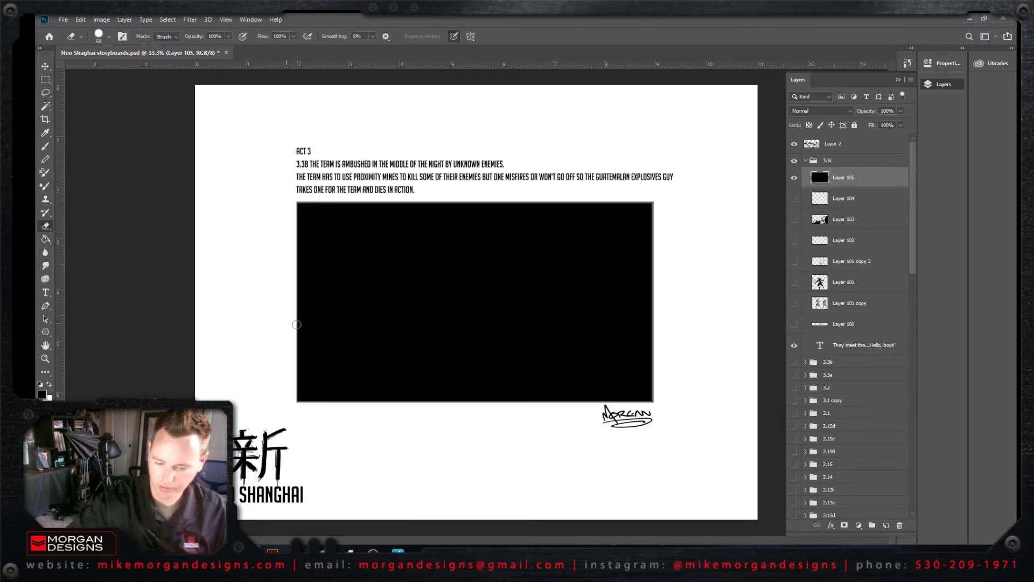
mouse_move(484, 341)
mouse_down()
mouse_move(516, 314)
mouse_move(507, 364)
mouse_move(537, 356)
mouse_up()
mouse_move(555, 373)
mouse_down()
mouse_move(565, 379)
mouse_move(385, 282)
mouse_move(570, 384)
mouse_up()
mouse_move(461, 295)
mouse_down()
mouse_move(568, 375)
mouse_move(487, 223)
mouse_up()
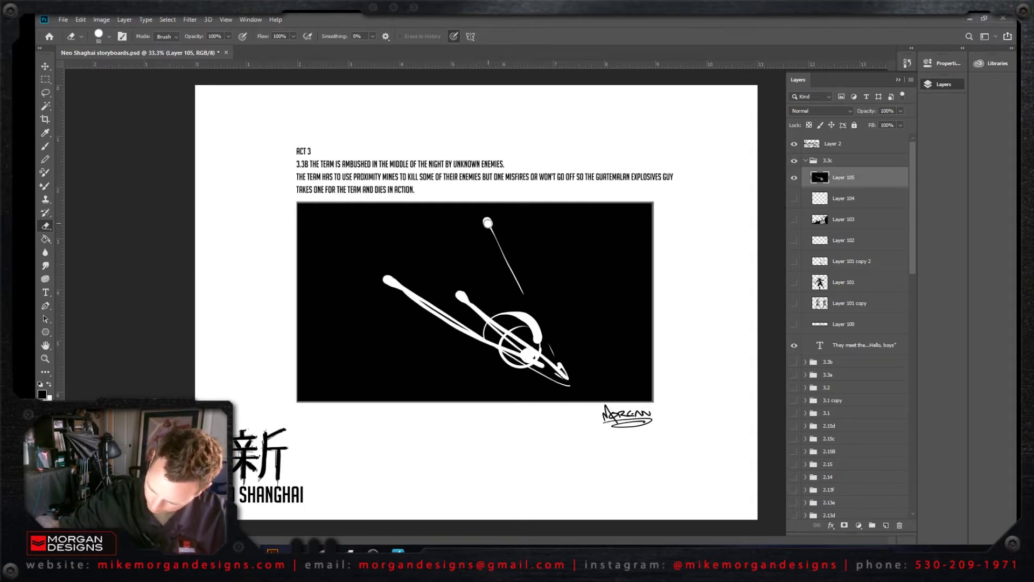
mouse_move(531, 294)
mouse_down()
mouse_move(565, 357)
mouse_move(531, 221)
mouse_move(575, 345)
mouse_move(590, 316)
mouse_up()
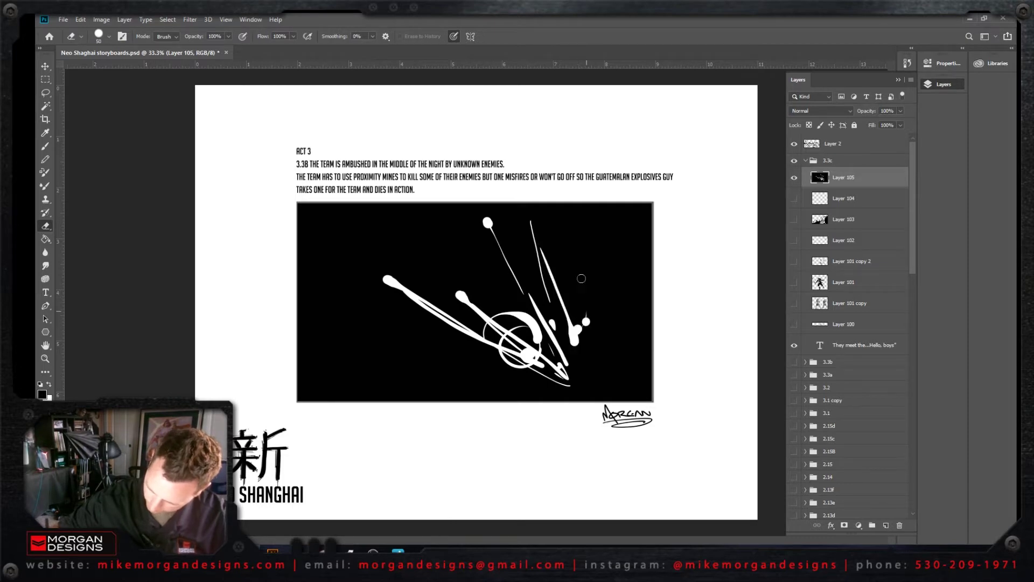
drag(576, 213, 590, 332)
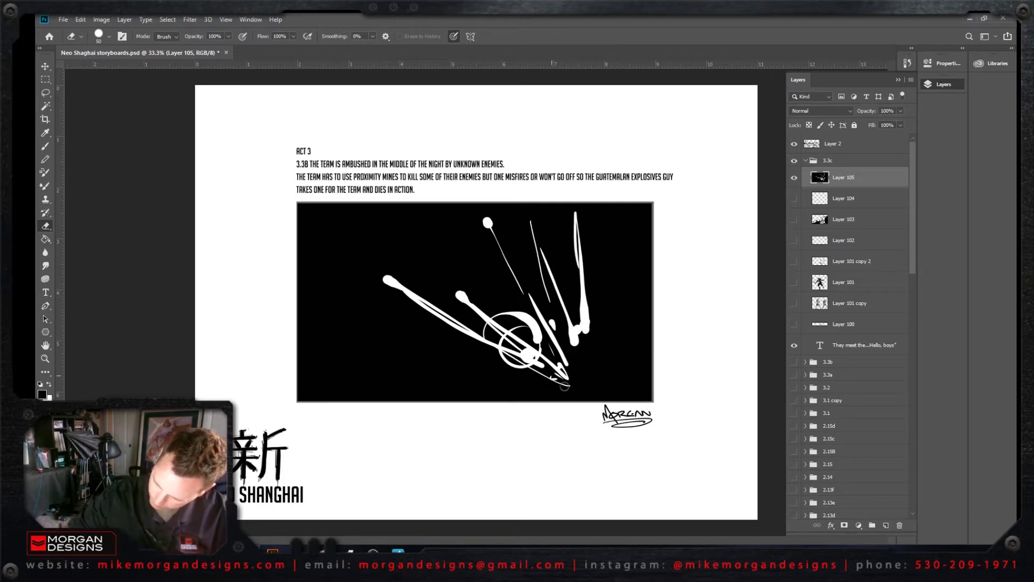
Step: Erase long horizontal streaks along the panel's bottom and looping cloud outlines at its lower right
mouse_move(564, 386)
mouse_down()
mouse_move(399, 379)
mouse_move(528, 377)
mouse_up()
mouse_move(451, 367)
mouse_down()
mouse_move(520, 365)
mouse_move(347, 360)
mouse_up()
mouse_move(544, 365)
mouse_down()
mouse_move(486, 375)
mouse_move(494, 350)
mouse_move(558, 371)
mouse_move(567, 327)
mouse_move(607, 287)
mouse_move(594, 334)
mouse_move(613, 345)
mouse_move(642, 327)
mouse_move(649, 347)
mouse_move(592, 376)
mouse_move(644, 365)
mouse_move(638, 346)
mouse_move(591, 331)
mouse_move(557, 344)
mouse_move(560, 390)
mouse_move(583, 406)
mouse_move(597, 366)
mouse_move(500, 400)
mouse_move(315, 372)
mouse_up()
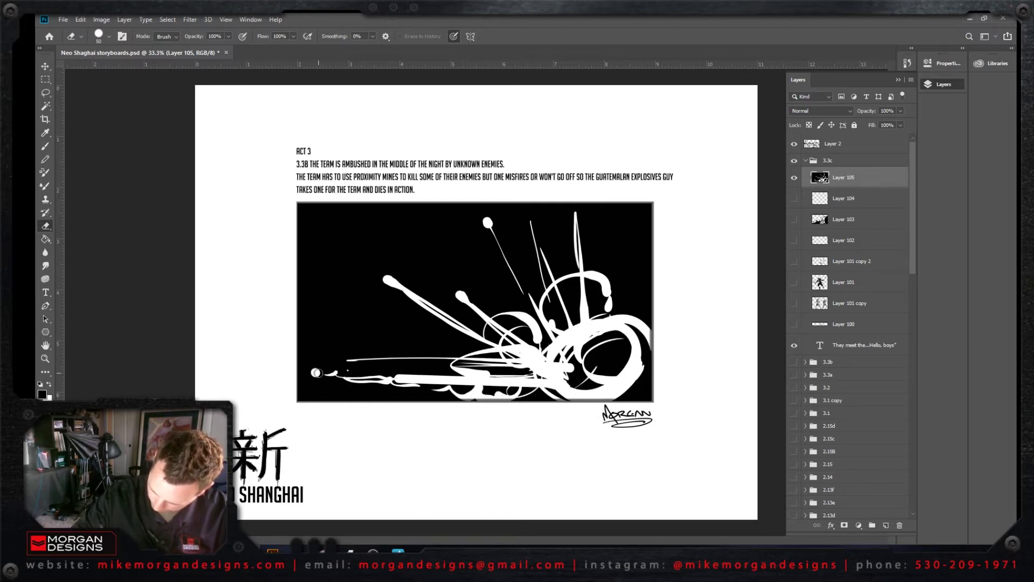
Step: Clear the explosion's rounded clouds to white with a 114 px eraser and add erased specks around them
mouse_move(432, 349)
mouse_down()
mouse_move(476, 361)
mouse_move(439, 310)
mouse_move(490, 326)
mouse_move(464, 322)
mouse_move(500, 353)
mouse_move(536, 335)
mouse_move(515, 297)
mouse_move(523, 280)
mouse_move(553, 313)
mouse_move(499, 309)
mouse_move(517, 337)
mouse_move(535, 292)
mouse_move(577, 269)
mouse_move(566, 270)
mouse_move(571, 223)
mouse_move(588, 255)
mouse_move(611, 262)
mouse_move(620, 250)
mouse_move(631, 296)
mouse_move(644, 289)
mouse_move(650, 256)
mouse_move(647, 312)
mouse_move(601, 318)
mouse_move(577, 293)
mouse_move(550, 309)
mouse_move(581, 302)
mouse_move(560, 283)
mouse_move(539, 318)
mouse_move(602, 329)
mouse_move(581, 372)
mouse_move(638, 345)
mouse_move(630, 405)
mouse_up()
right_click(603, 305)
click(597, 349)
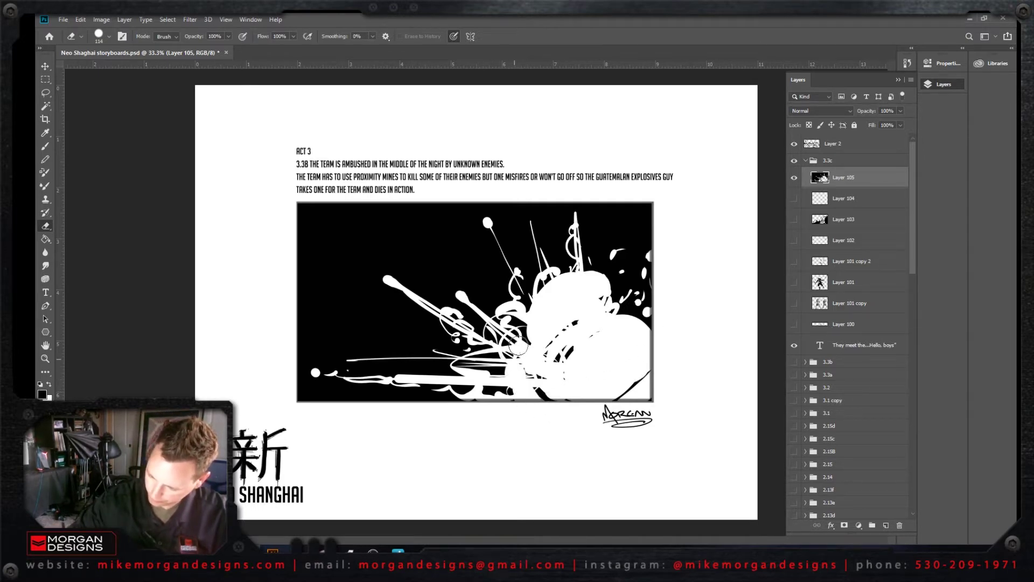
drag(555, 351, 567, 345)
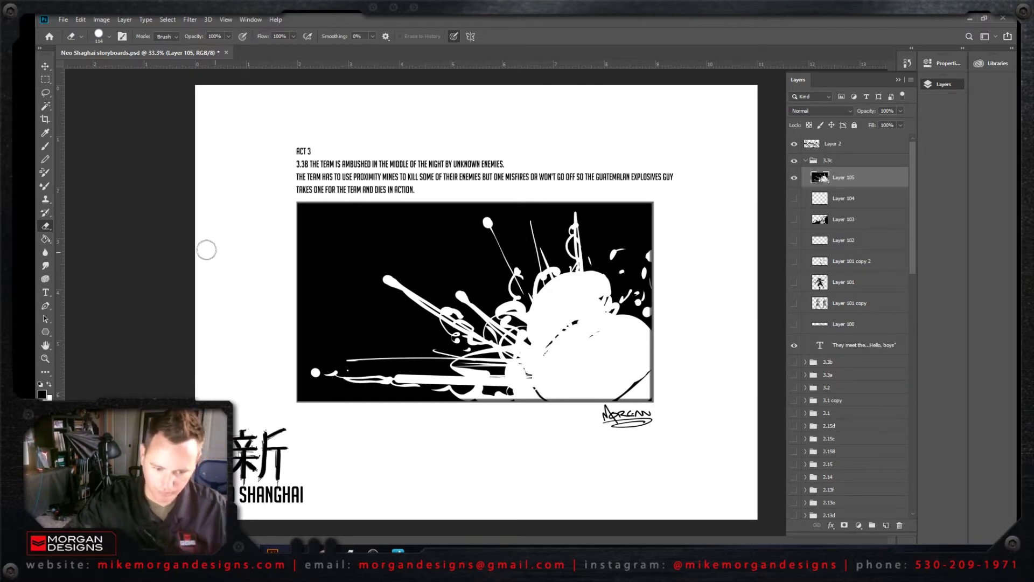
Step: Break up the explosion's streaks and contour its clouds in black with a 37 px brush
click(45, 145)
drag(388, 279, 397, 287)
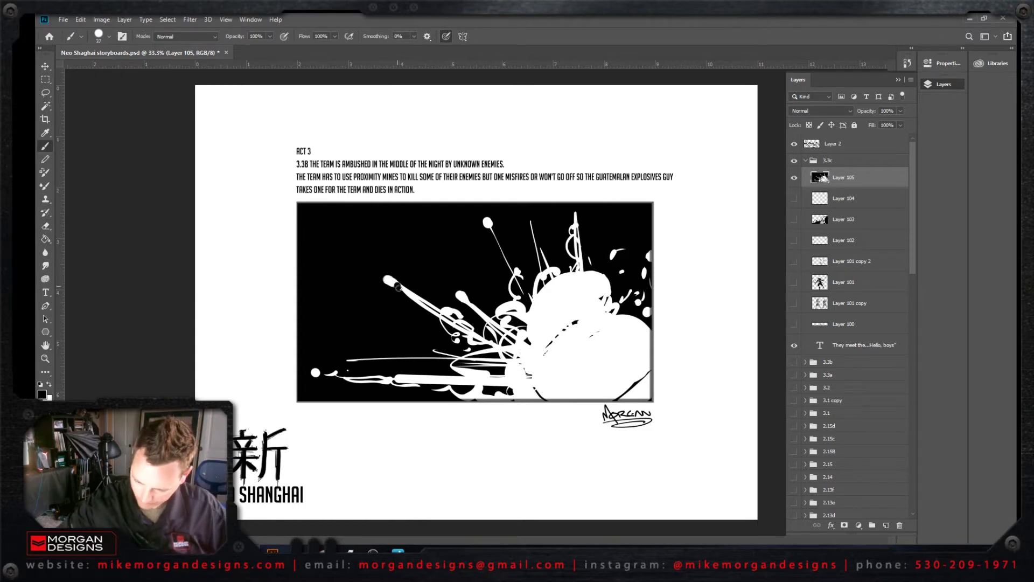
mouse_move(457, 323)
mouse_down()
mouse_move(425, 302)
mouse_move(472, 333)
mouse_move(523, 319)
mouse_move(531, 298)
mouse_move(576, 267)
mouse_move(605, 282)
mouse_move(606, 305)
mouse_move(567, 322)
mouse_move(620, 316)
mouse_move(601, 314)
mouse_move(523, 354)
mouse_move(504, 313)
mouse_move(518, 309)
mouse_move(518, 321)
mouse_move(500, 299)
mouse_move(508, 328)
mouse_move(494, 330)
mouse_move(511, 342)
mouse_move(486, 363)
mouse_move(475, 343)
mouse_move(461, 357)
mouse_move(484, 373)
mouse_move(466, 371)
mouse_move(459, 382)
mouse_move(387, 377)
mouse_up()
mouse_move(550, 379)
mouse_down()
mouse_move(531, 344)
mouse_move(538, 383)
mouse_move(646, 372)
mouse_move(619, 399)
mouse_move(638, 385)
mouse_move(560, 403)
mouse_up()
Step: Dab black debris dots along the edges of both explosion clouds and across the area beside them
click(538, 383)
click(552, 354)
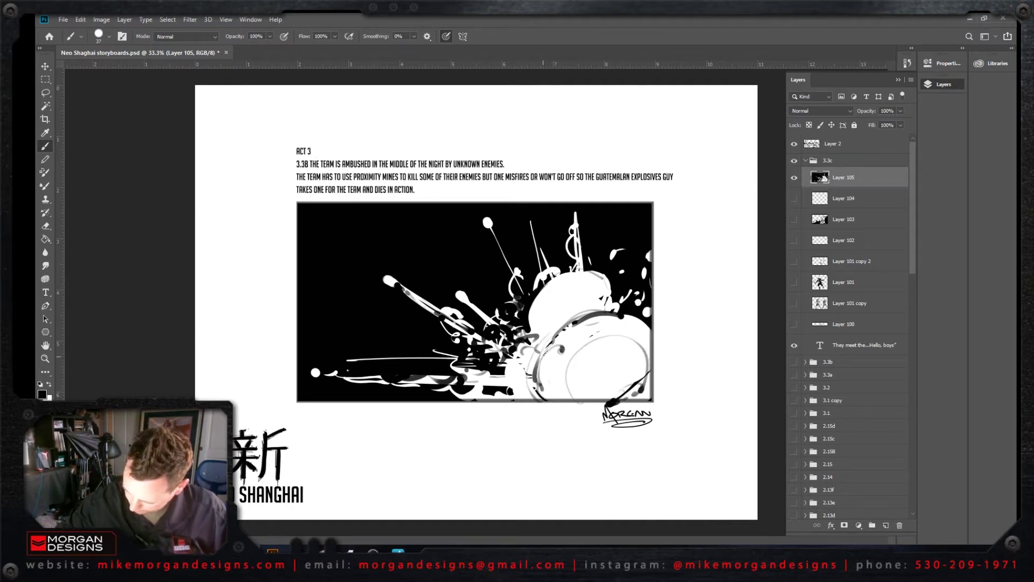
click(558, 362)
click(541, 378)
click(517, 375)
click(524, 358)
click(549, 327)
click(550, 315)
click(542, 325)
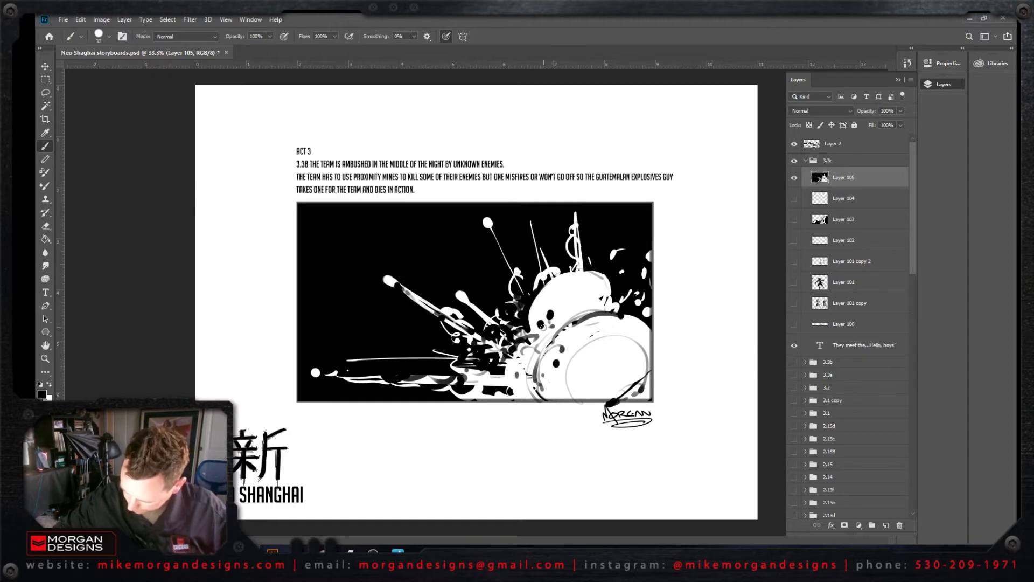
click(534, 319)
click(532, 312)
click(543, 333)
Step: Paint dense black debris beside the clouds, dot the upper cloud, and break up the upper left streak's round tip
mouse_move(512, 386)
mouse_down()
mouse_move(510, 365)
mouse_move(523, 348)
mouse_move(506, 339)
mouse_move(490, 348)
mouse_move(477, 333)
mouse_up()
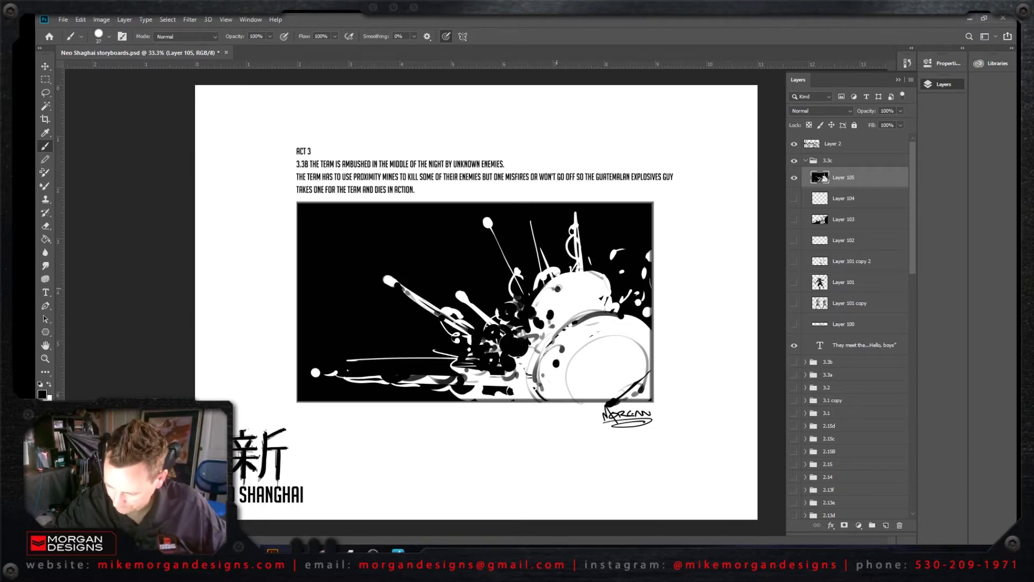
click(605, 283)
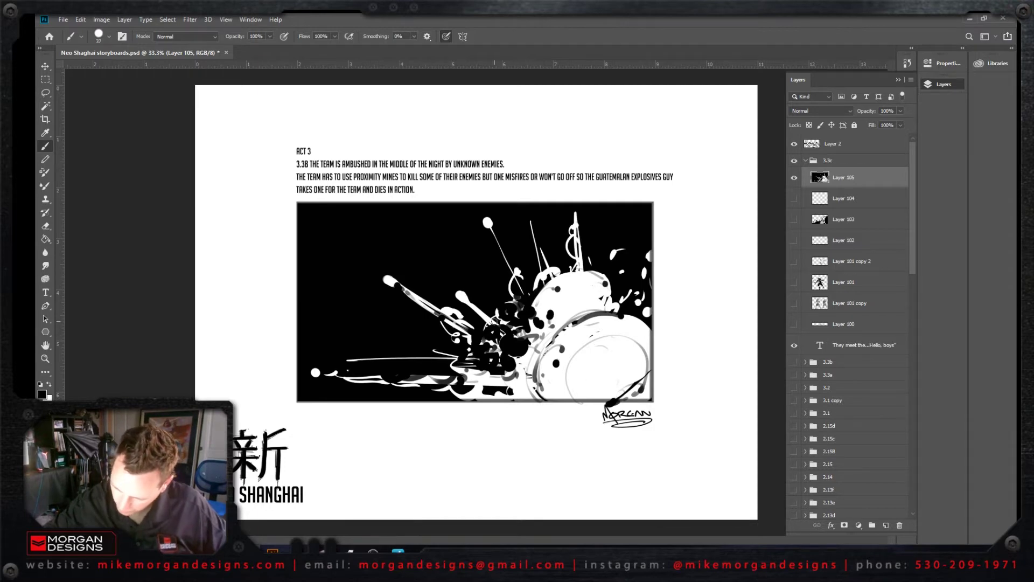
drag(389, 276, 402, 292)
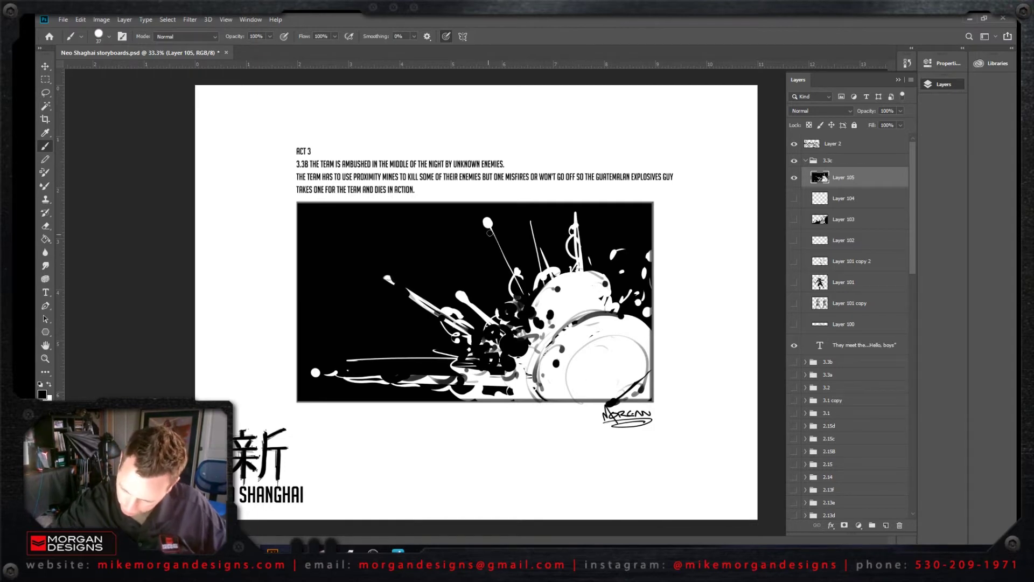
Step: Trim the upper streaks' round tips and specks with black, and break up the long horizontal streak at the panel's lower left
mouse_move(497, 235)
mouse_down()
mouse_move(478, 219)
mouse_move(504, 247)
mouse_up()
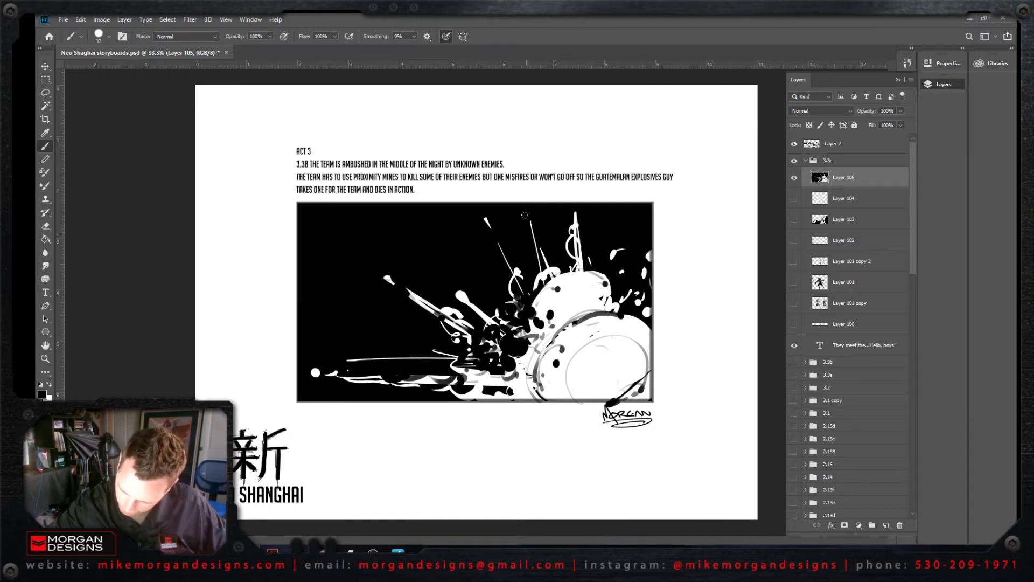
drag(573, 222, 613, 248)
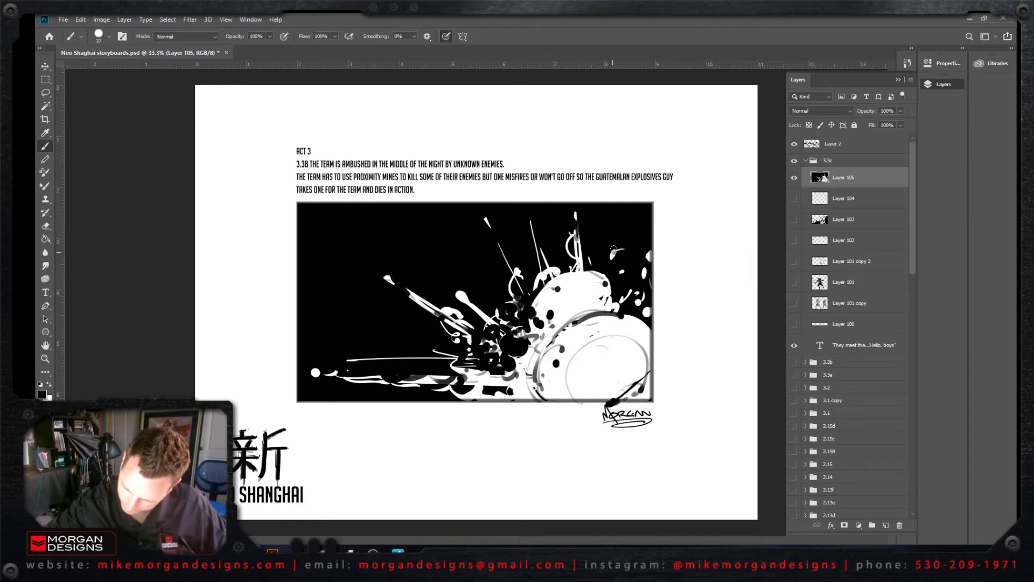
drag(642, 280, 656, 248)
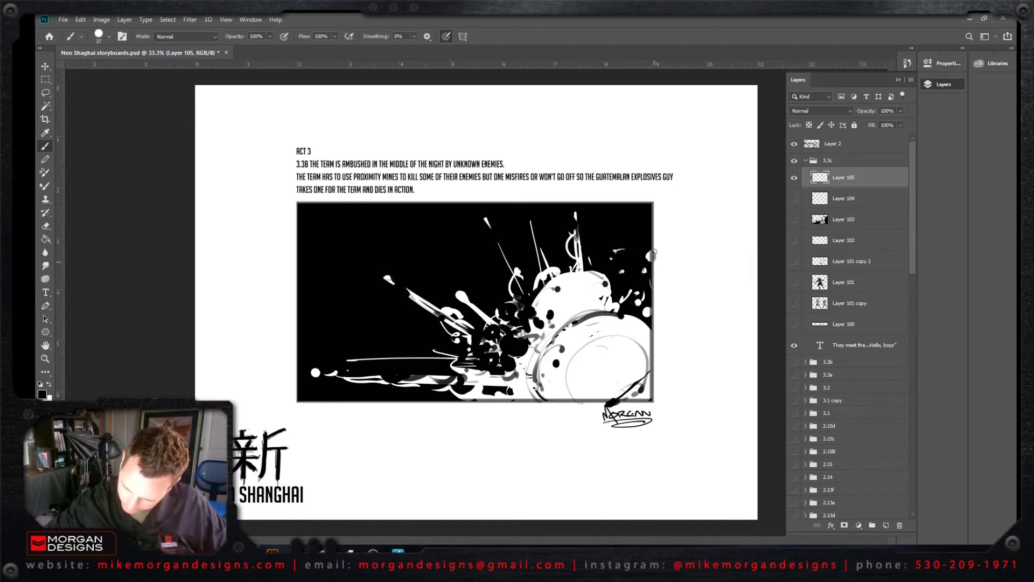
mouse_move(348, 372)
mouse_down()
mouse_move(315, 375)
mouse_move(455, 383)
mouse_move(410, 380)
mouse_up()
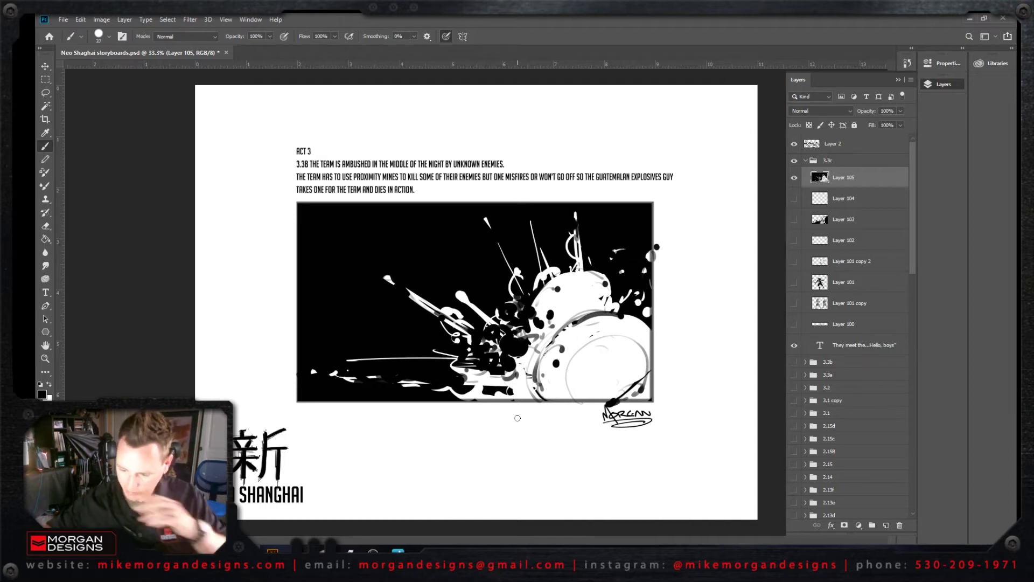
Step: Show the Layer 101 copy figures, move them over the lower explosion cloud and enlarge them to fill it
click(794, 303)
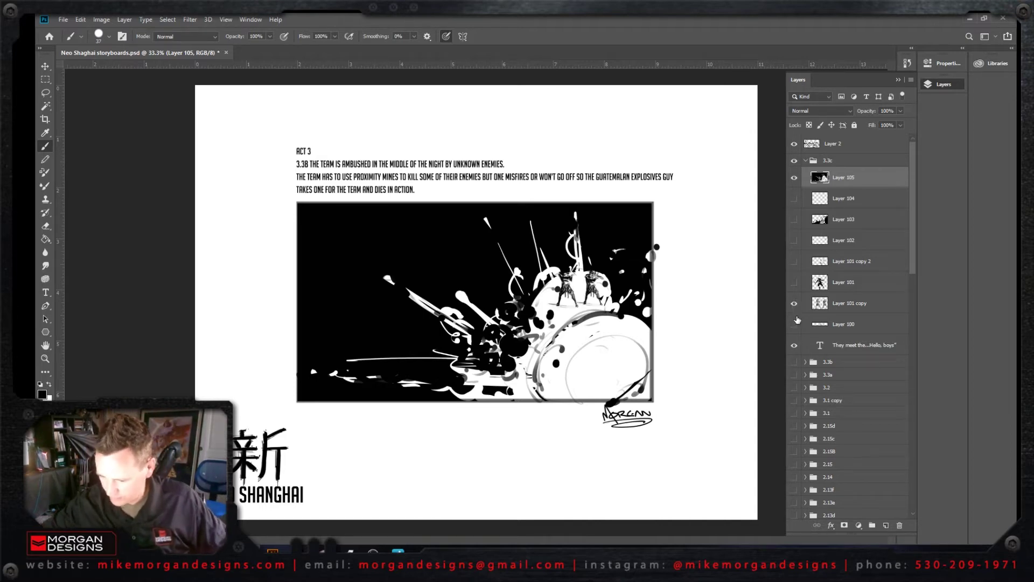
click(44, 66)
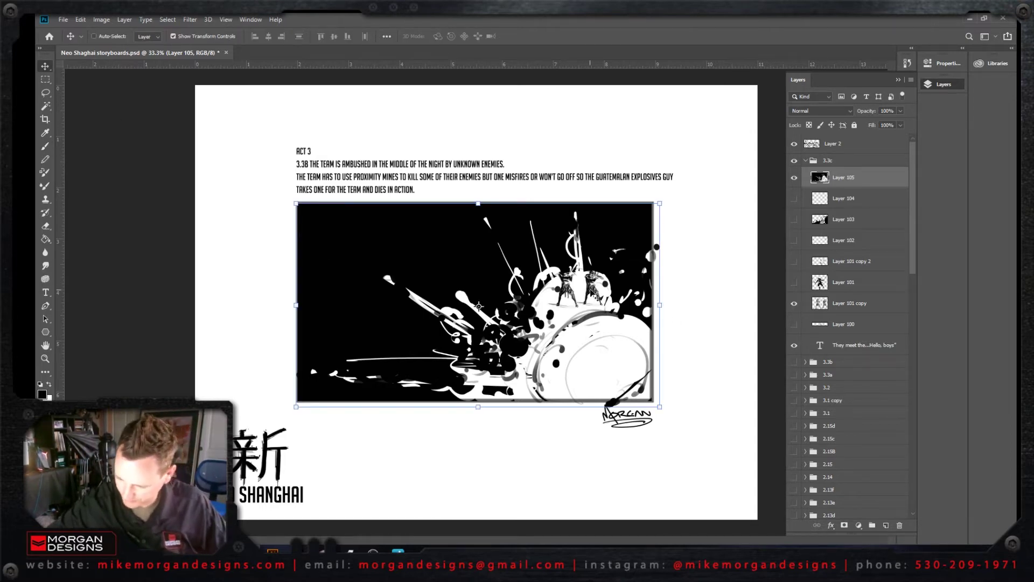
drag(585, 299, 585, 369)
key(ctrl+z)
click(853, 304)
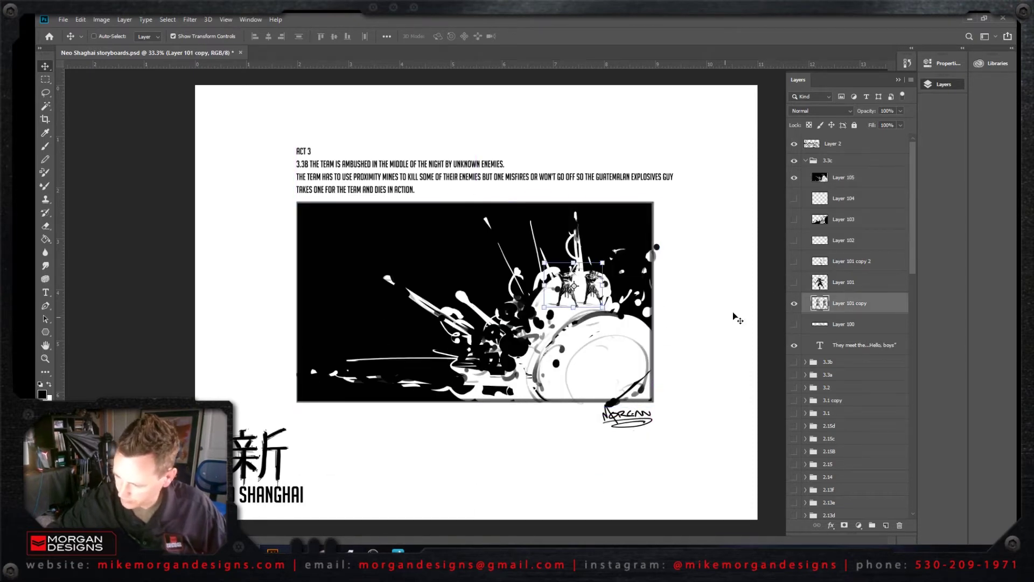
drag(605, 298, 595, 404)
key(ctrl+t)
drag(603, 351, 665, 299)
key(Return)
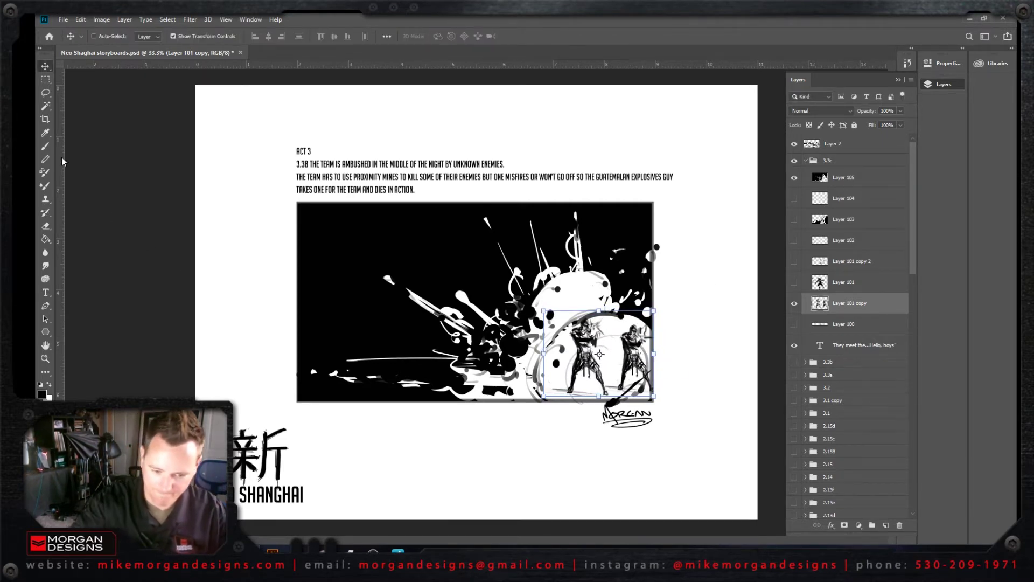
Step: Delete everything except the left figure from Layer 101 copy, and remove the layer itself
click(46, 93)
mouse_move(611, 403)
mouse_down()
mouse_move(579, 427)
mouse_move(595, 300)
mouse_move(614, 405)
mouse_move(497, 482)
mouse_up()
click(167, 19)
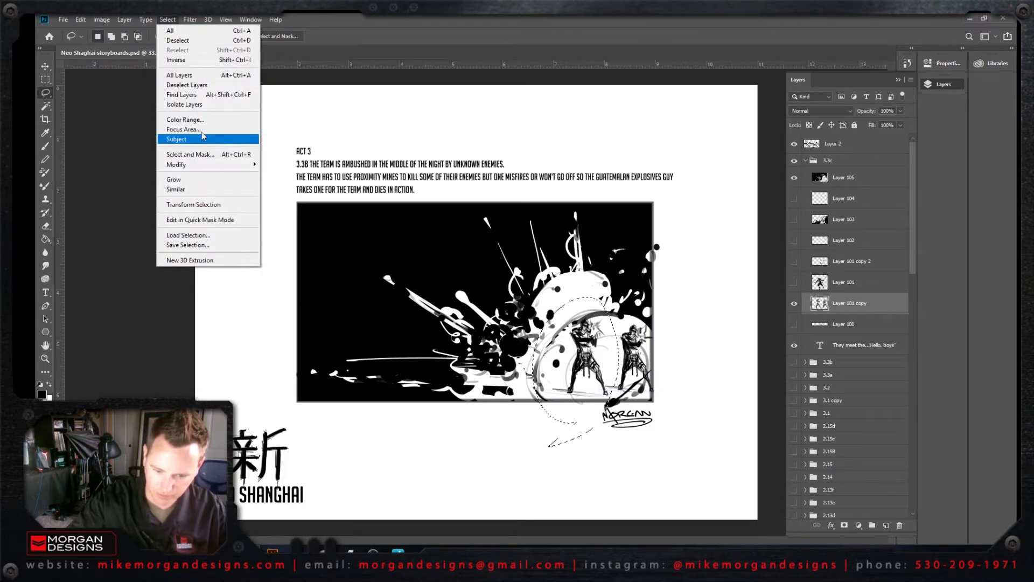
click(183, 60)
key(Delete)
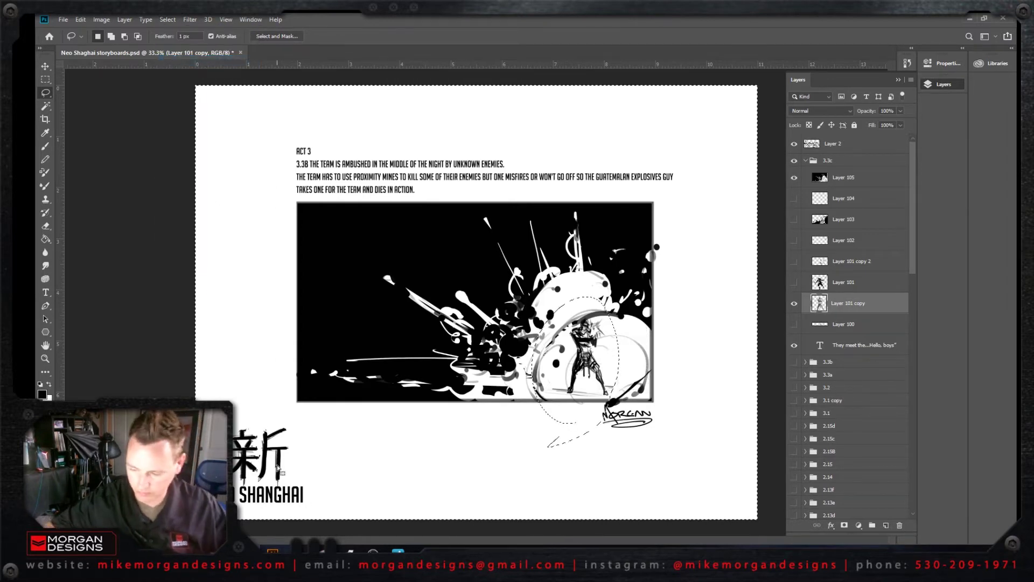
key(ctrl+d)
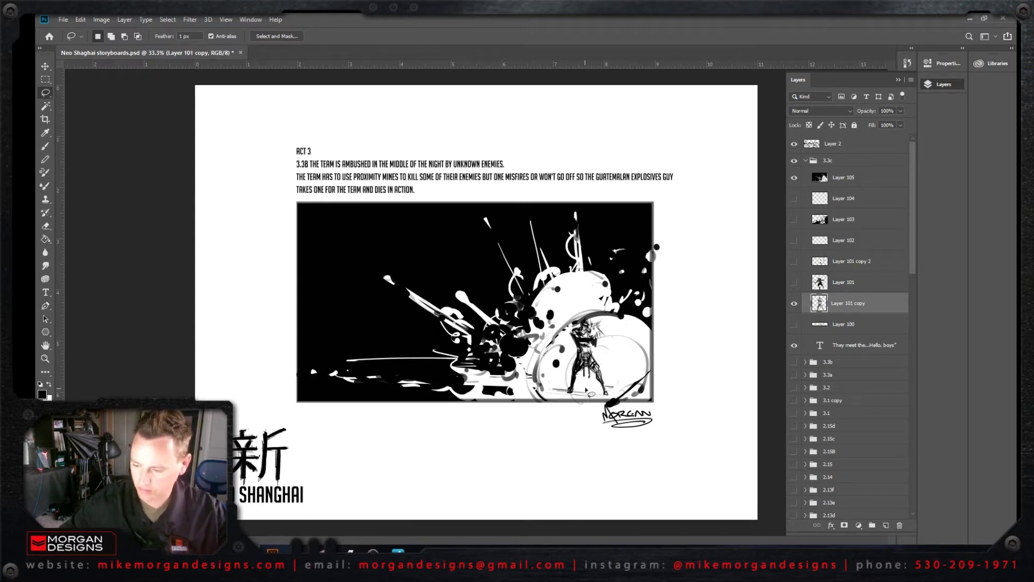
key(Delete)
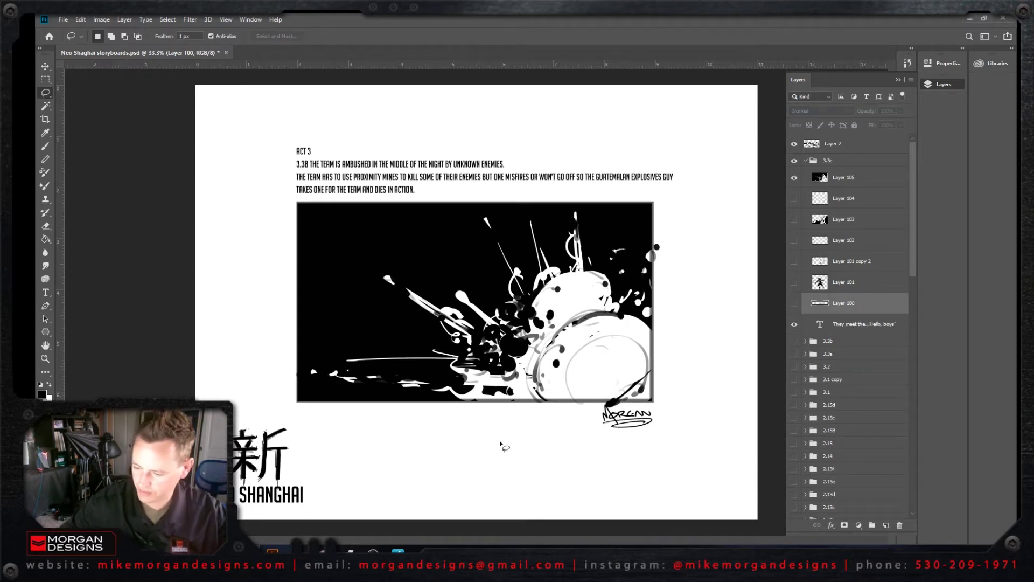
Step: Lower the explosion on Layer 105 to 40% opacity and add a new layer above it
click(45, 146)
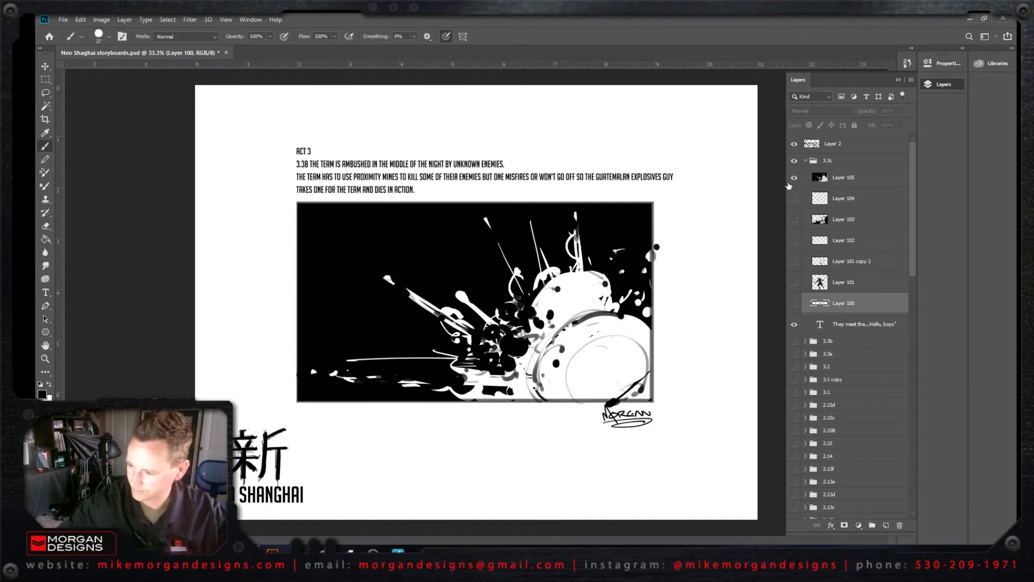
click(794, 178)
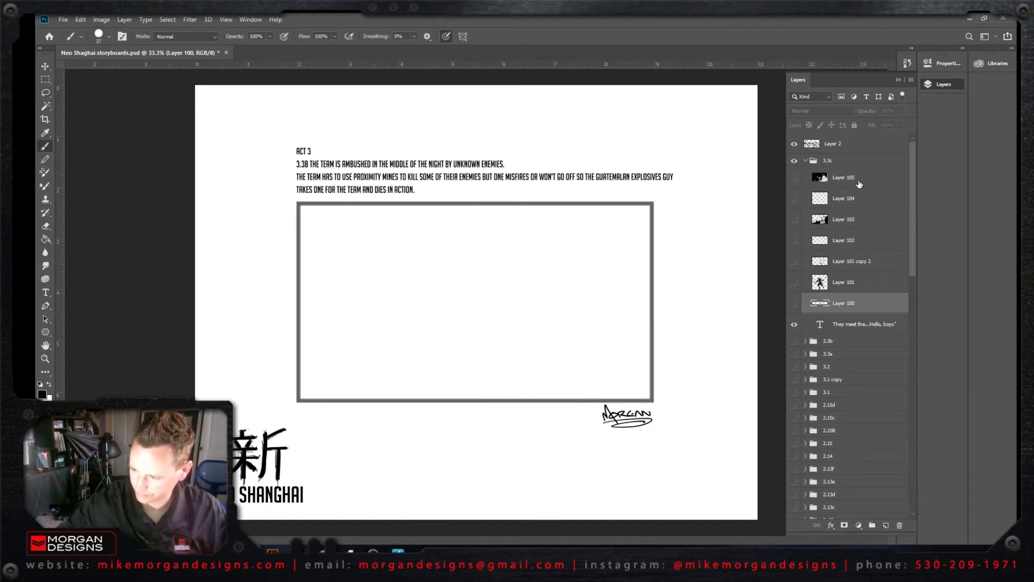
click(794, 177)
click(843, 177)
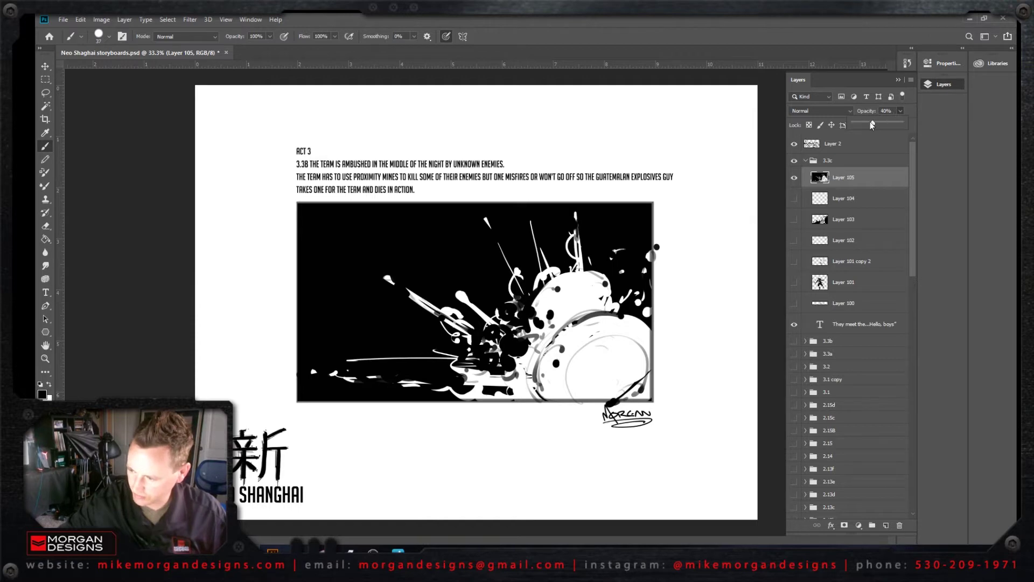
drag(871, 122, 871, 122)
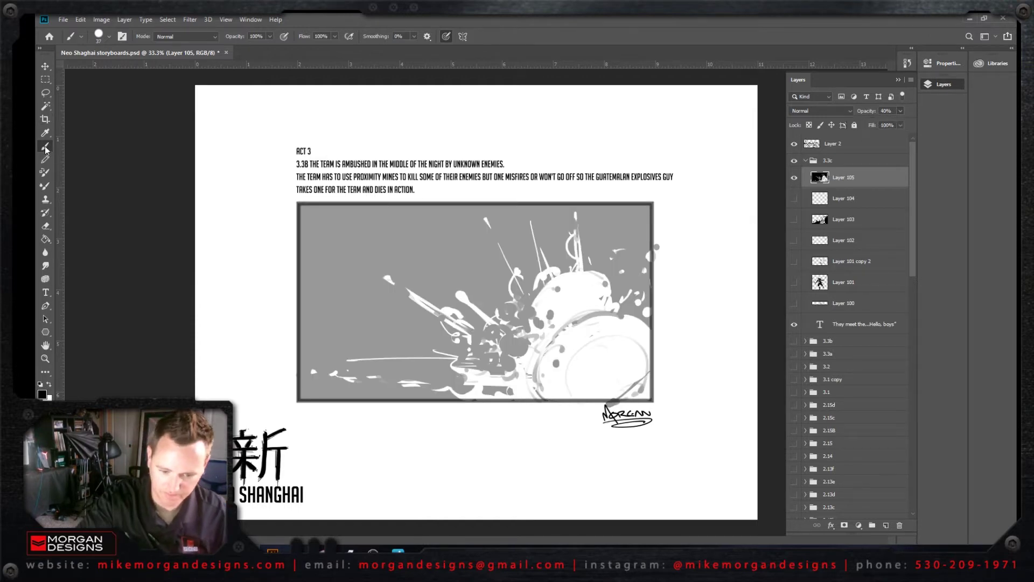
click(885, 526)
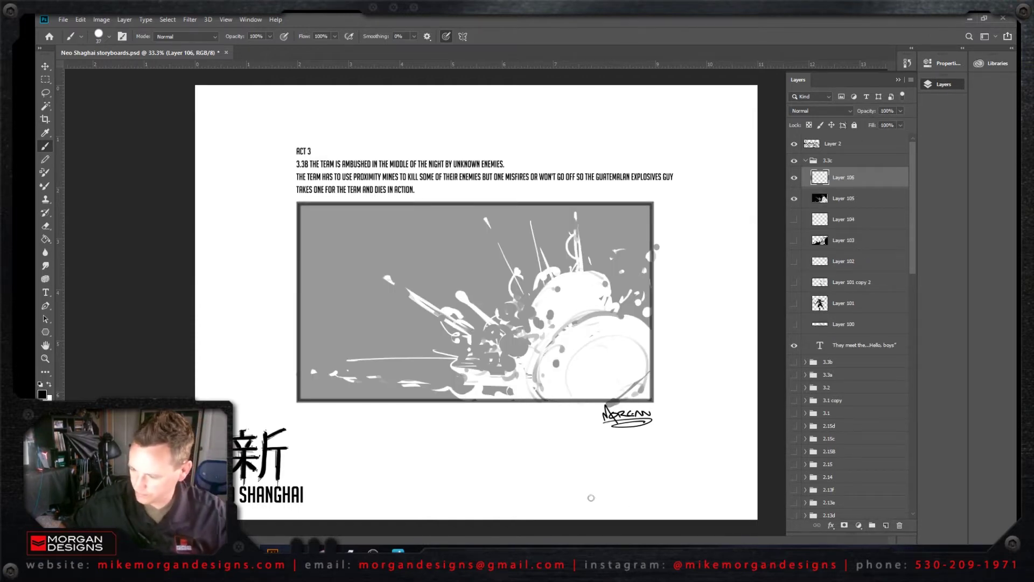
Step: Sketch the legs and torso of a leaping figure in black at the panel's left with a 7 px brush
right_click(378, 290)
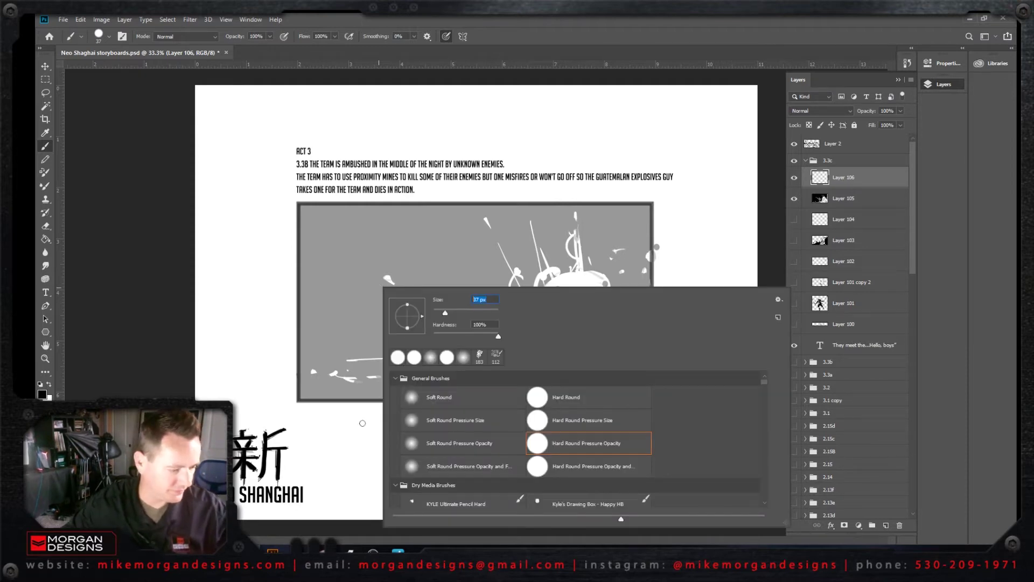
text(7)
key(Return)
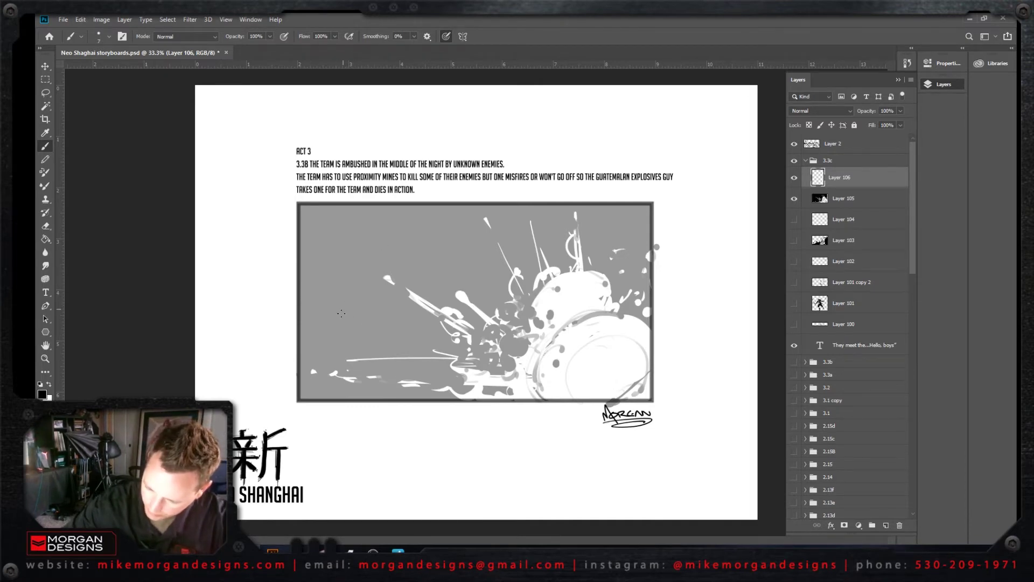
mouse_move(353, 290)
mouse_down()
mouse_move(344, 315)
mouse_move(353, 279)
mouse_move(353, 313)
mouse_move(340, 307)
mouse_move(349, 279)
mouse_move(328, 294)
mouse_move(344, 295)
mouse_move(325, 299)
mouse_move(335, 324)
mouse_move(362, 342)
mouse_move(354, 314)
mouse_move(362, 339)
mouse_up()
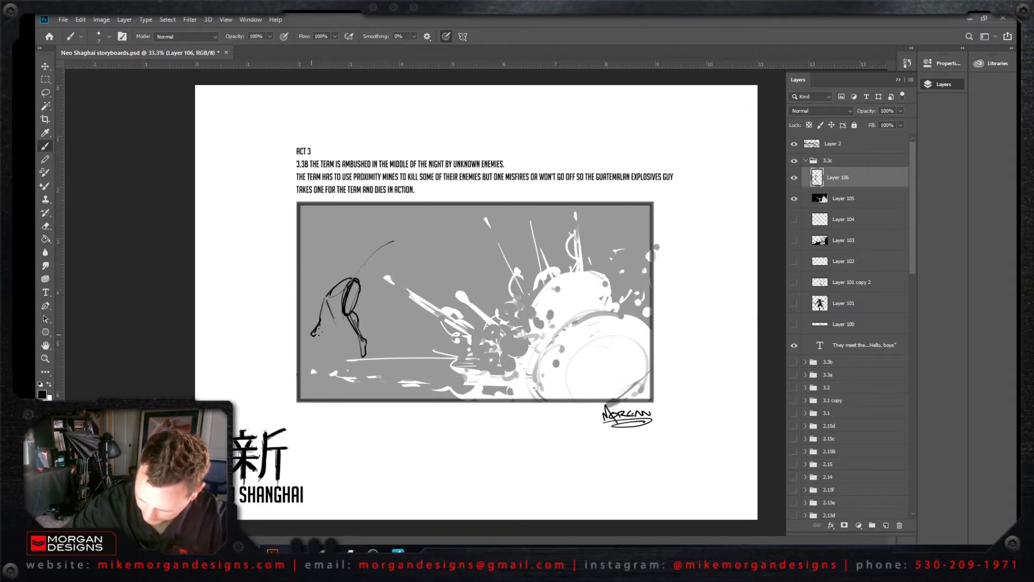
drag(314, 334, 332, 302)
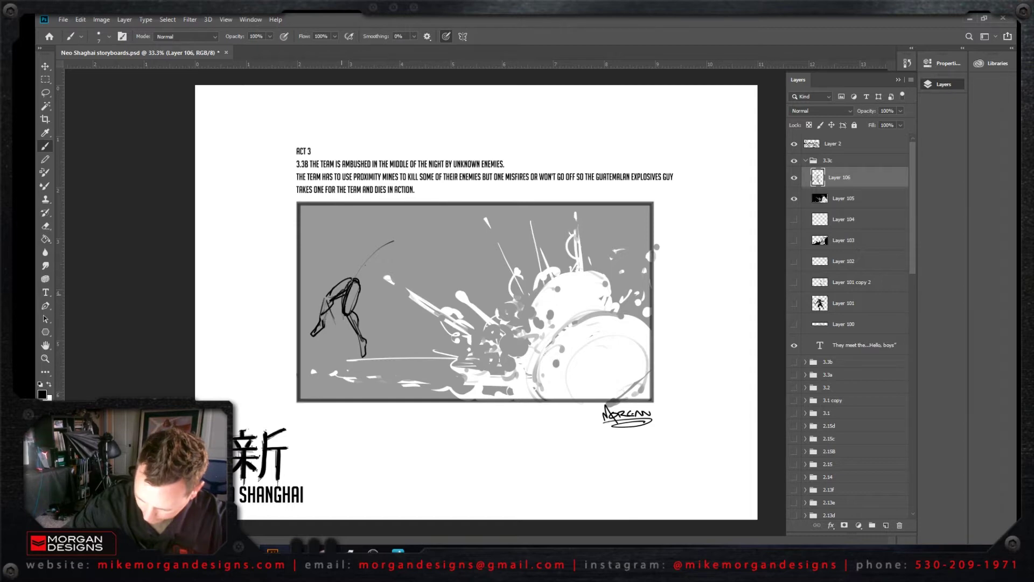
drag(351, 276, 378, 254)
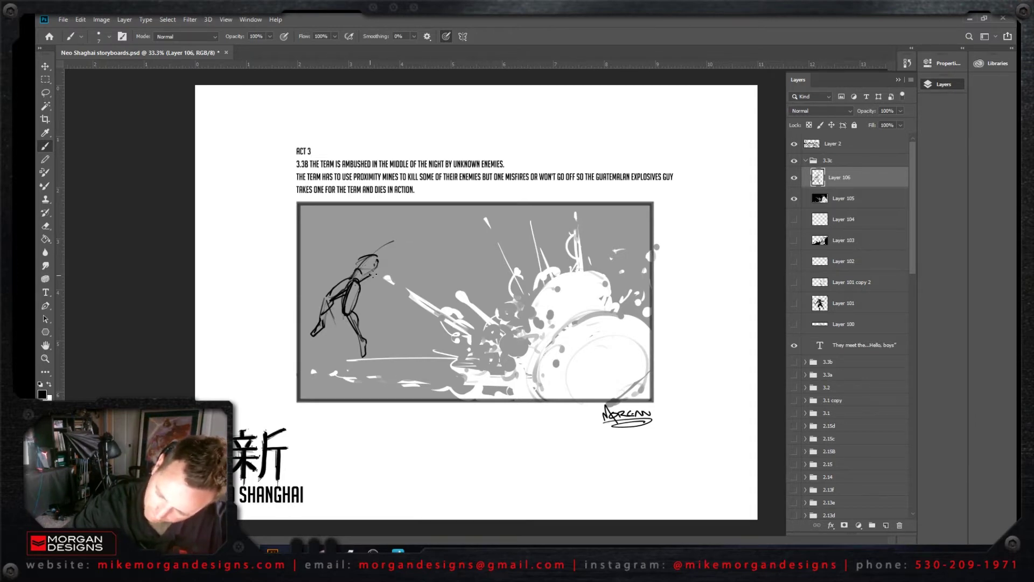
Step: Sketch the figure's head, a forward arm reaching down and a second arm raised in front
drag(381, 259, 400, 275)
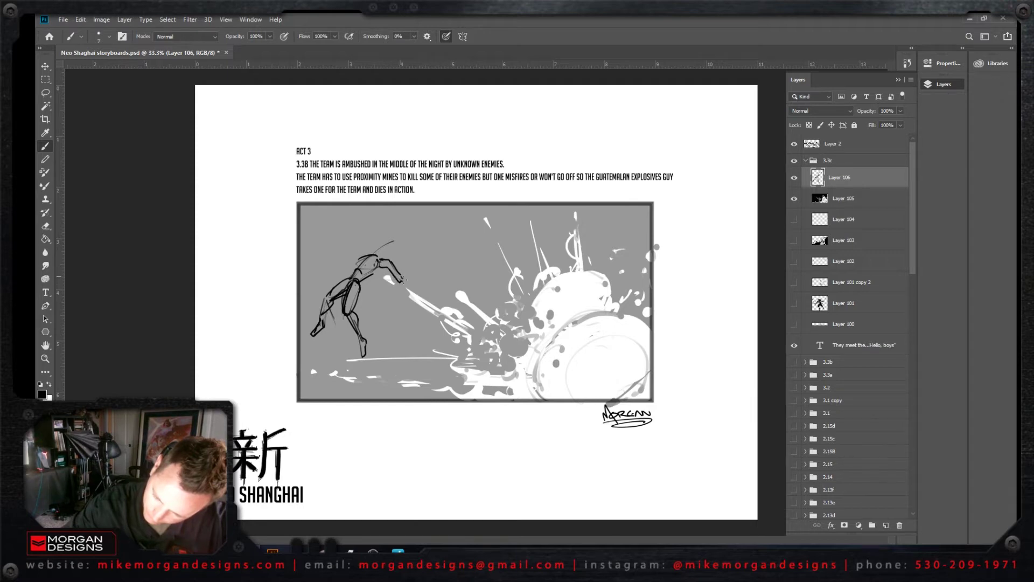
drag(402, 282, 408, 288)
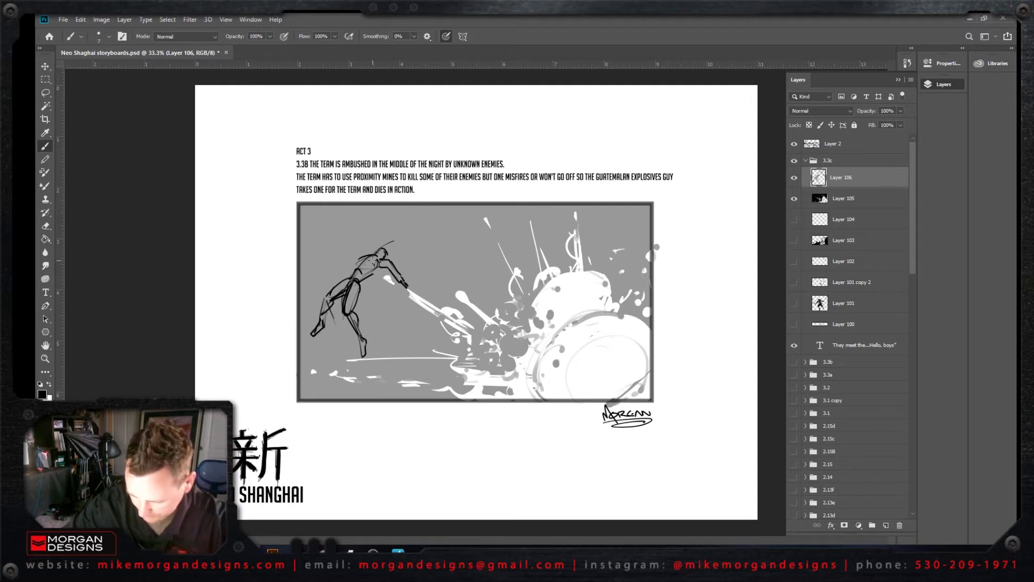
drag(383, 264, 389, 272)
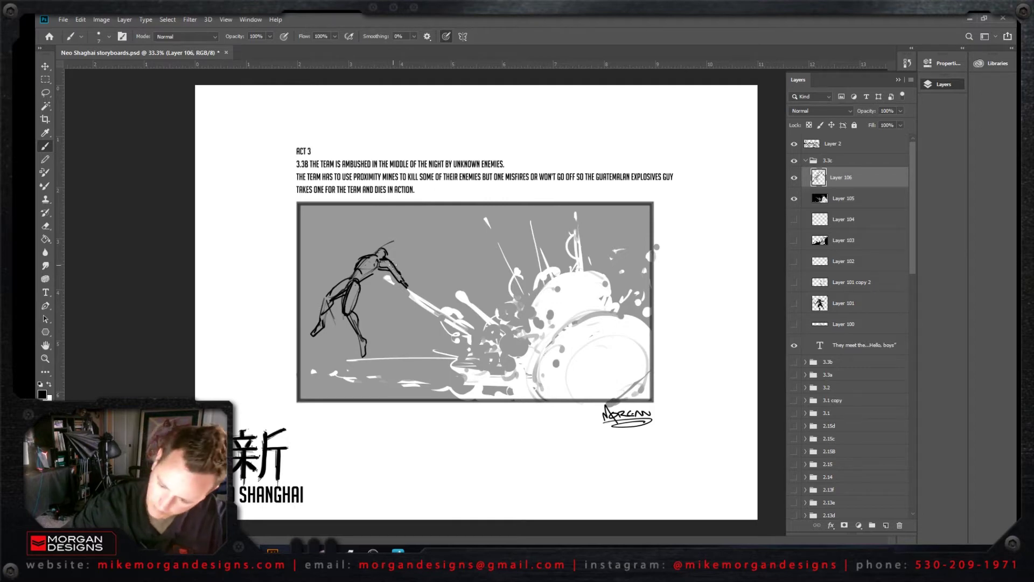
drag(406, 243, 395, 264)
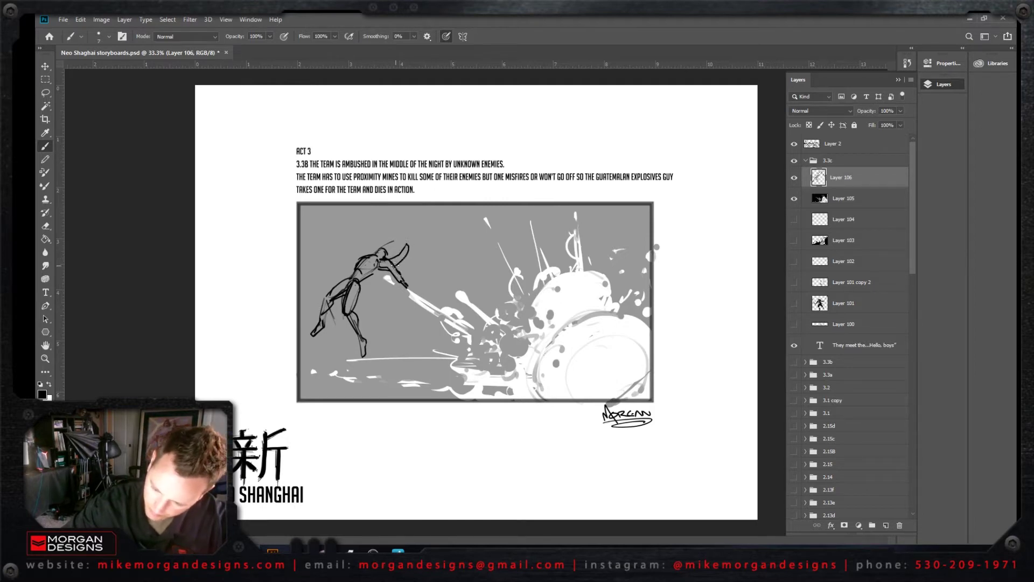
key(ctrl+z)
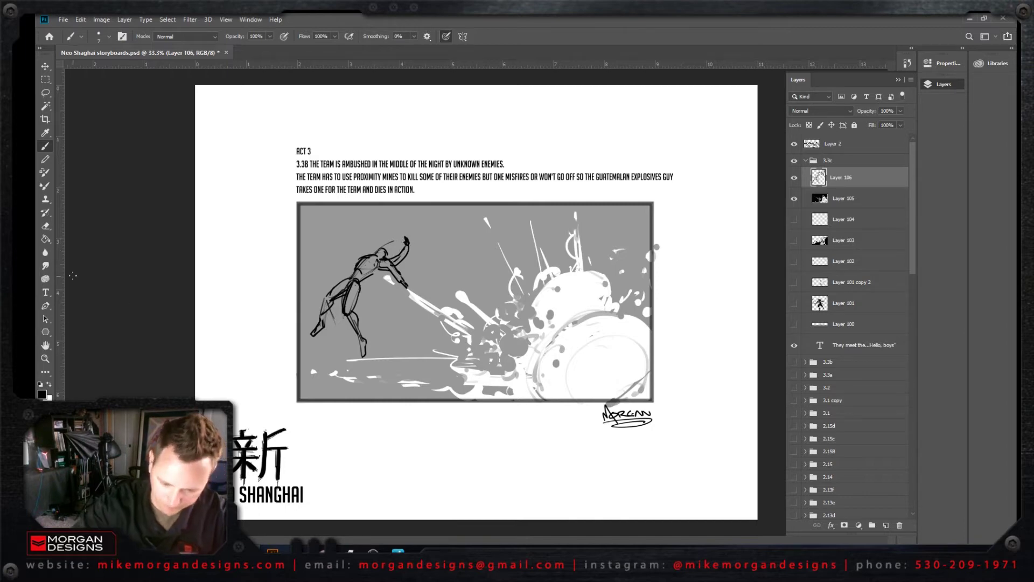
Step: Erase the lowered forward arm, and draw a bent arm and jagged torn shapes behind the figure's back
key(e)
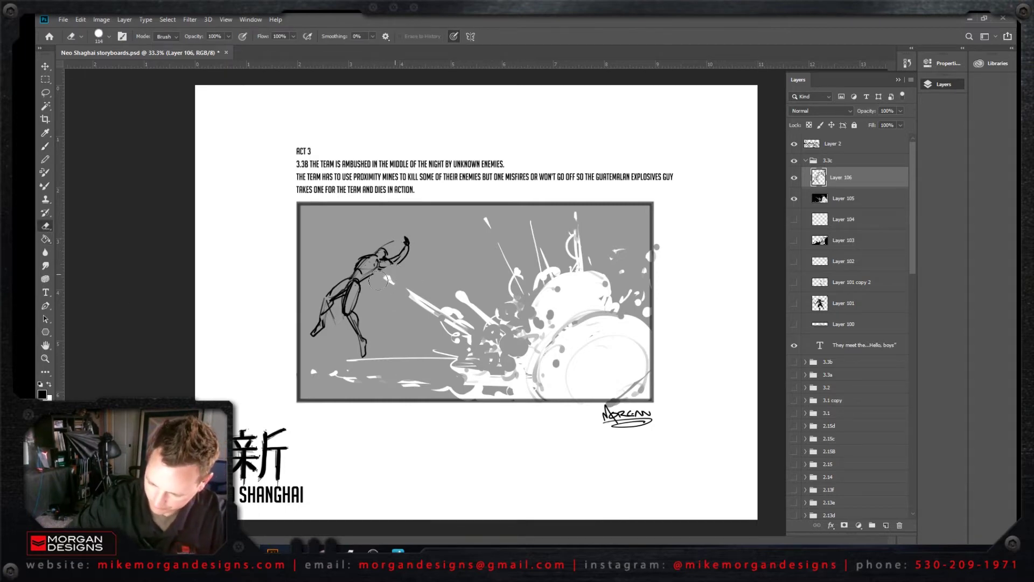
click(45, 172)
click(46, 148)
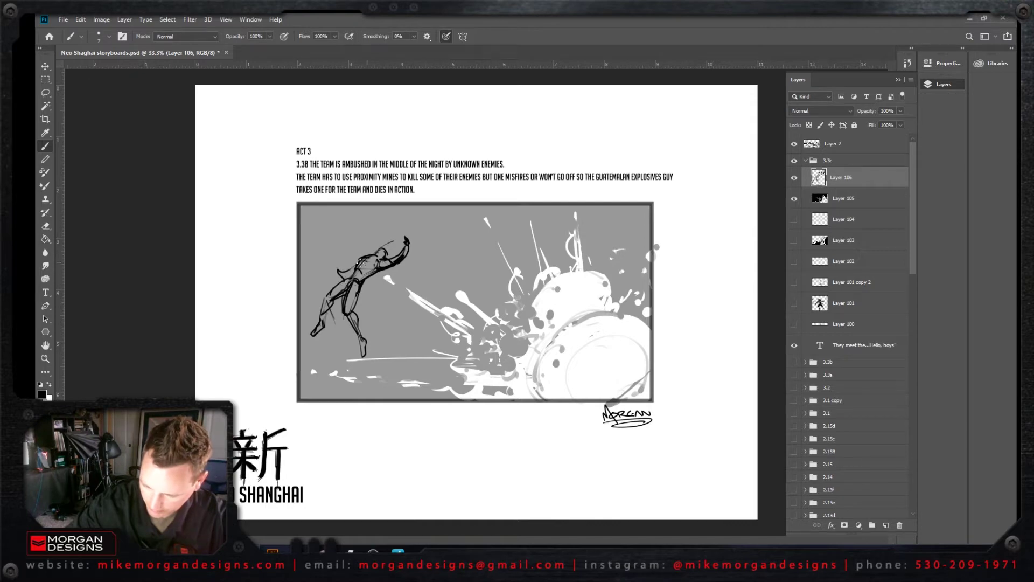
drag(366, 248, 374, 257)
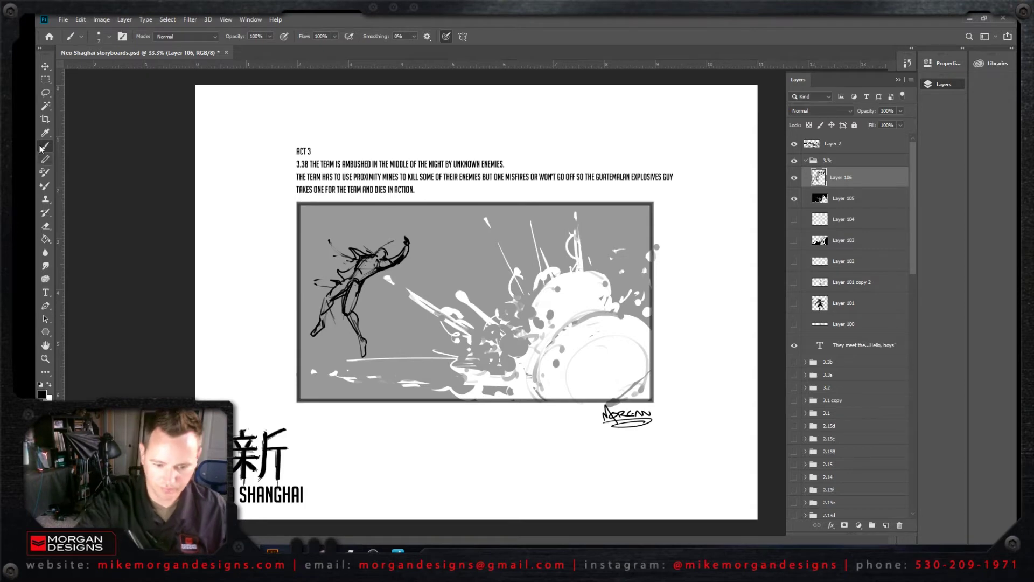
Step: Fill the figure as a black silhouette with a 26 px brush and thicken the jagged shapes around its back
right_click(443, 325)
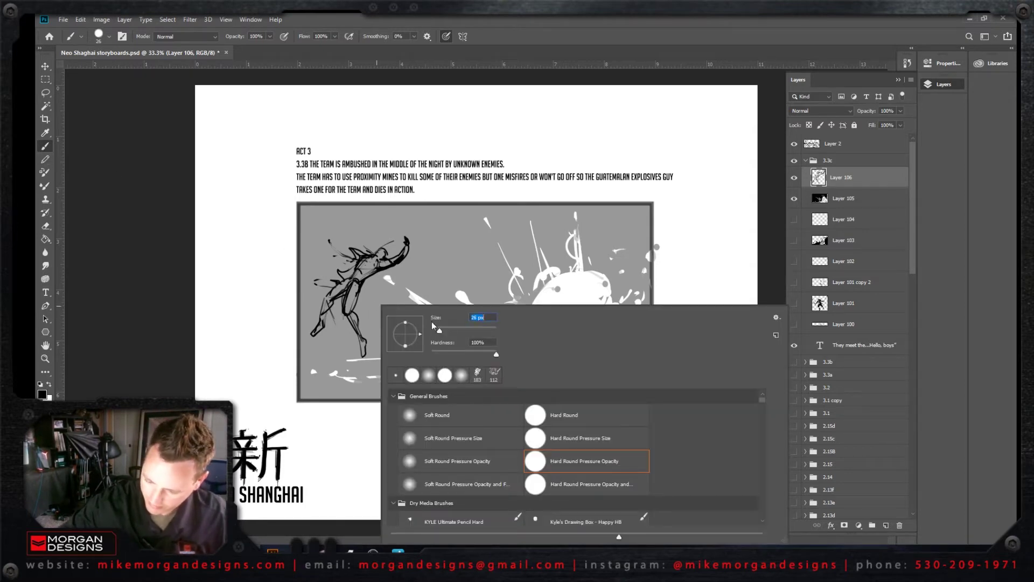
key(Return)
mouse_move(349, 284)
mouse_down()
mouse_move(361, 343)
mouse_move(353, 279)
mouse_move(320, 325)
mouse_up()
mouse_move(371, 264)
mouse_down()
mouse_move(361, 269)
mouse_move(378, 272)
mouse_move(381, 253)
mouse_move(405, 252)
mouse_up()
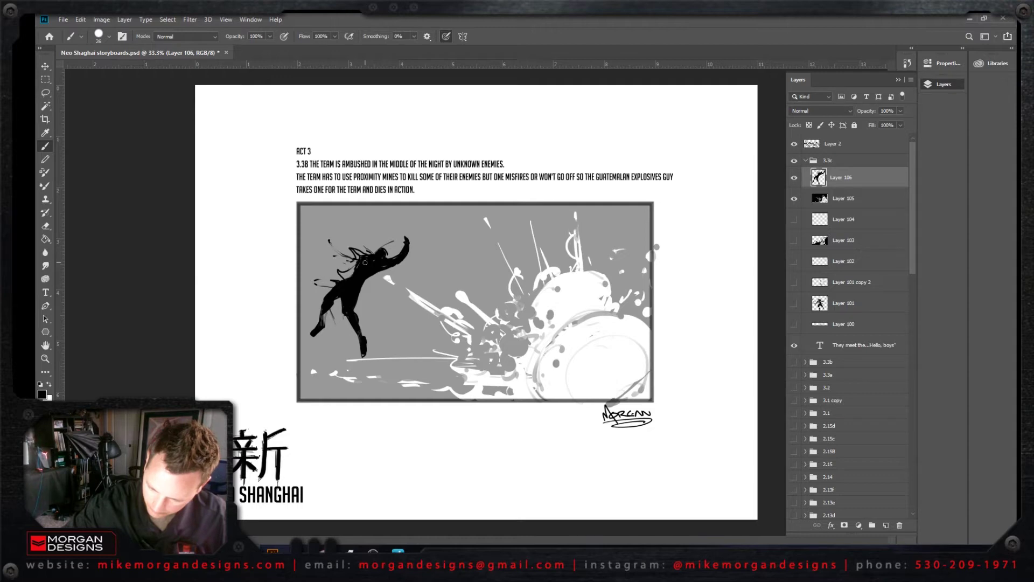
mouse_move(366, 245)
mouse_down()
mouse_move(369, 228)
mouse_move(343, 274)
mouse_up()
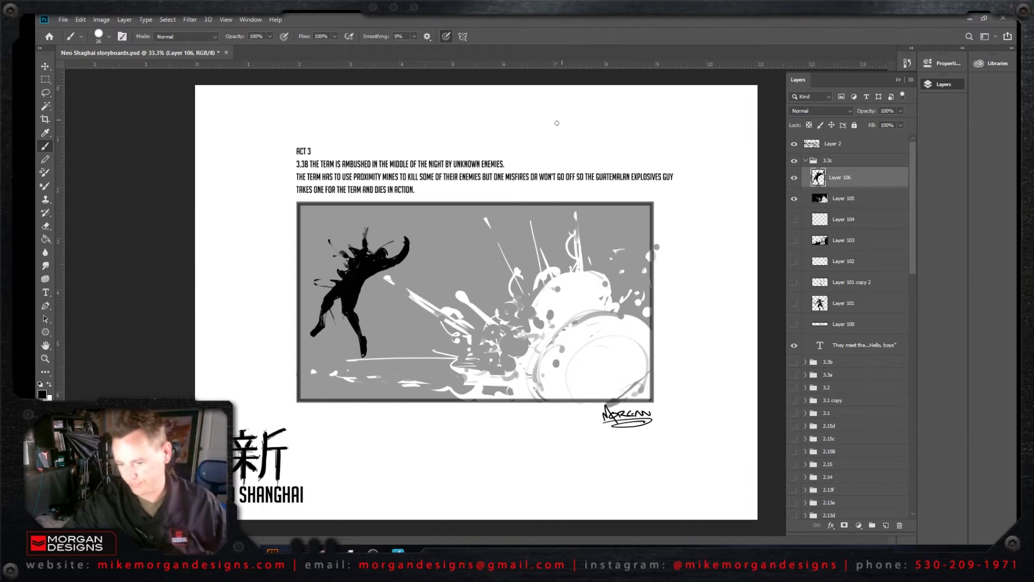
click(45, 66)
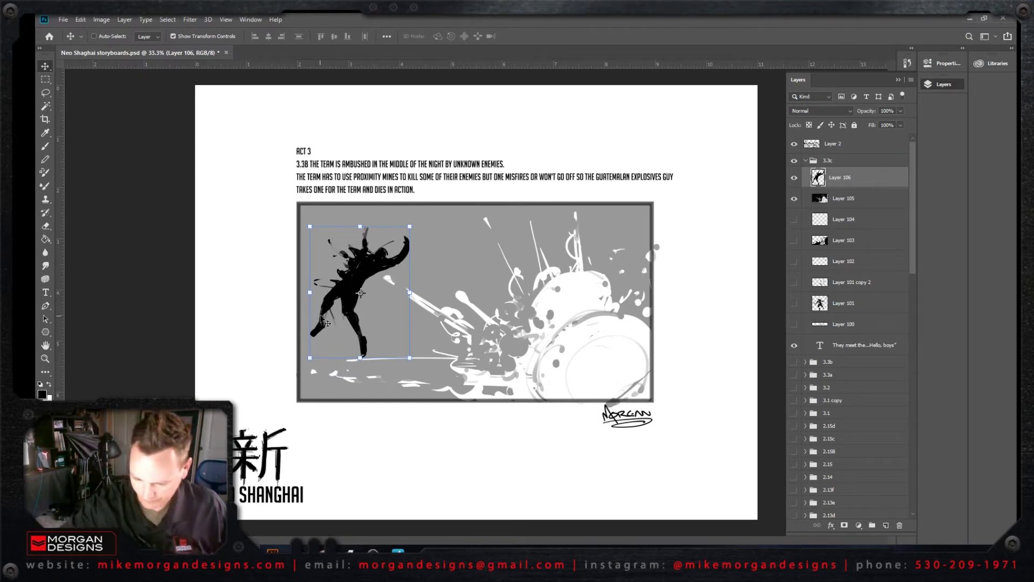
key(b)
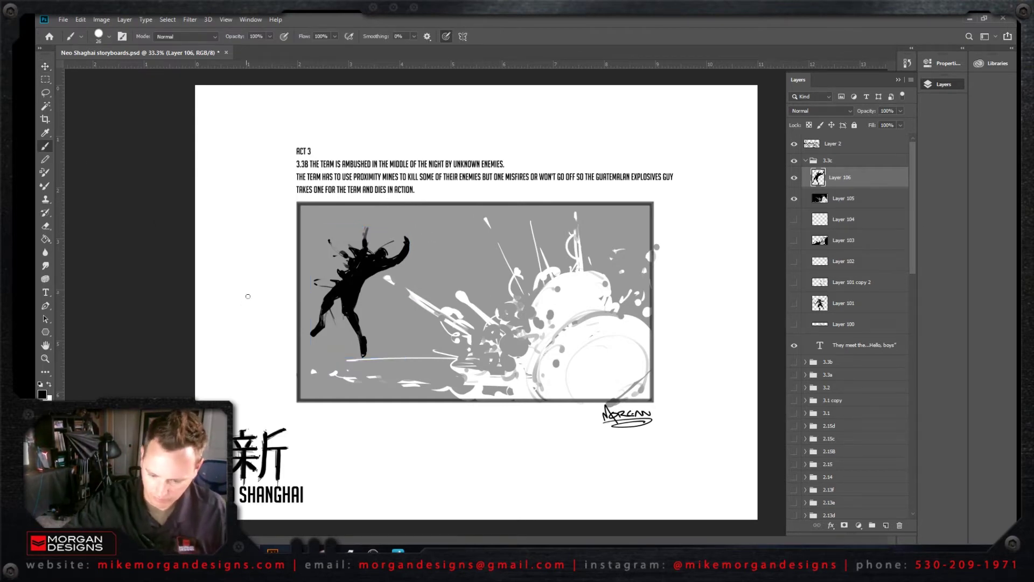
Step: Paint white rim highlights along the explosion-facing edges of the silhouetted figure's arm, torso and legs with a 6 px brush
key(x)
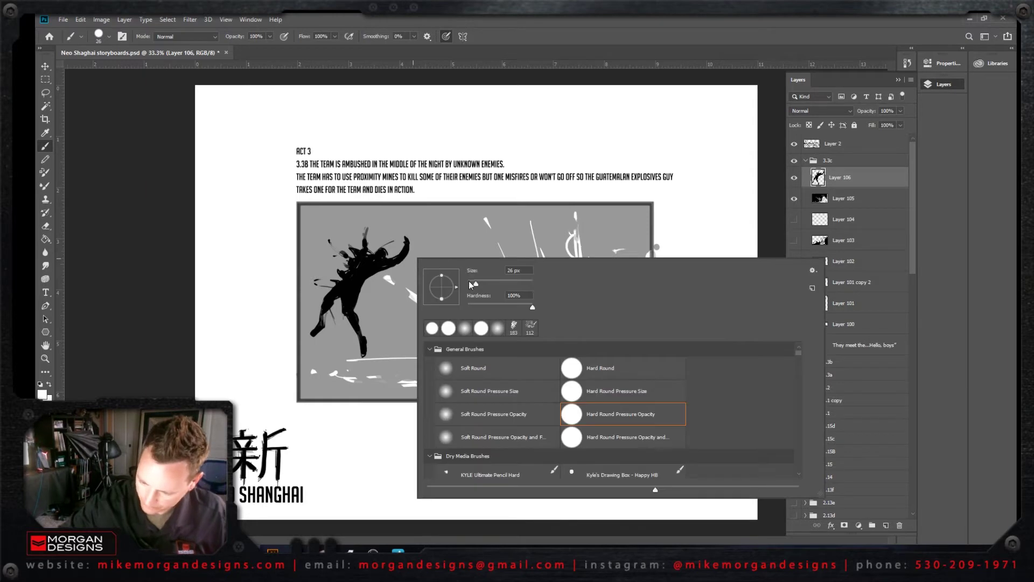
drag(471, 283, 468, 283)
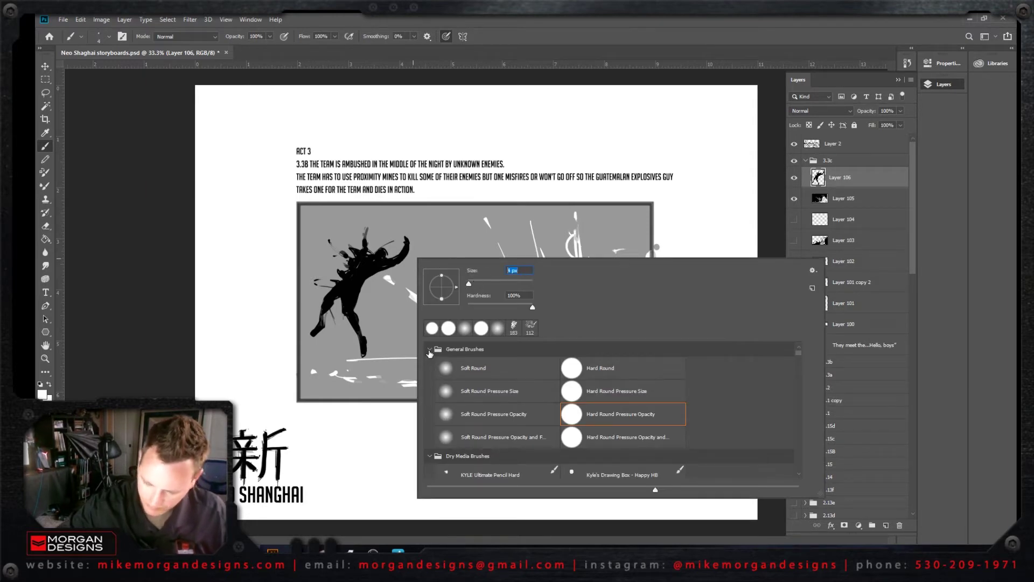
text(6)
key(Return)
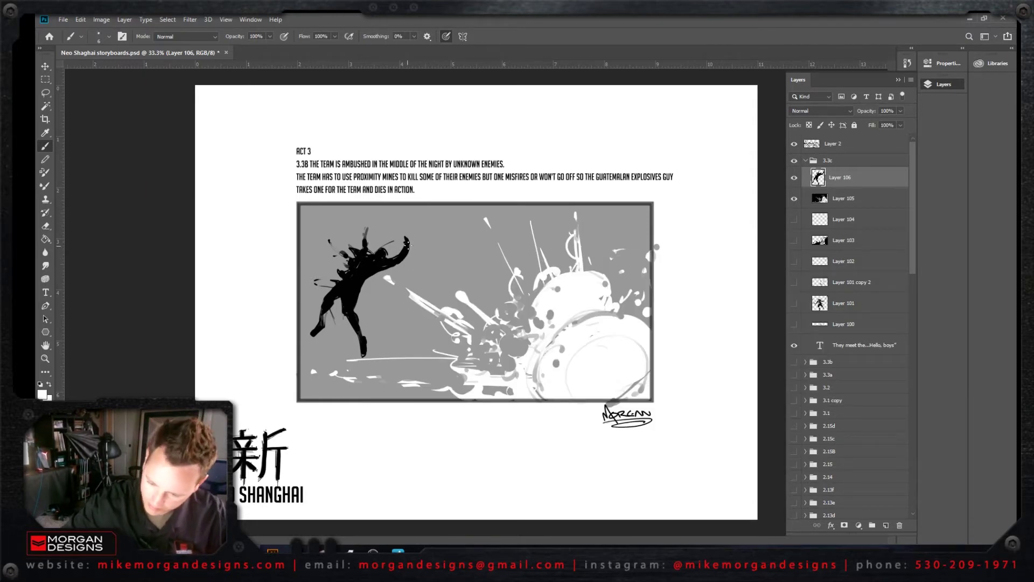
mouse_move(407, 240)
mouse_down()
mouse_move(401, 262)
mouse_move(360, 293)
mouse_move(364, 354)
mouse_move(354, 288)
mouse_move(352, 308)
mouse_move(360, 282)
mouse_move(407, 252)
mouse_move(386, 248)
mouse_up()
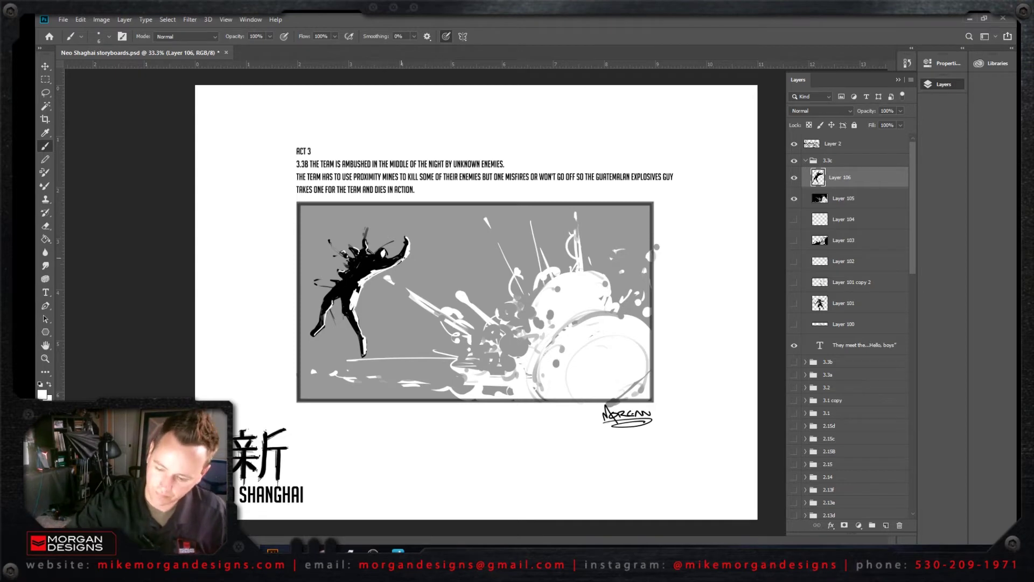
Step: Set the opacity of the explosion layer, Layer 105, to about 70% so its background reads as a darker grey
key(v)
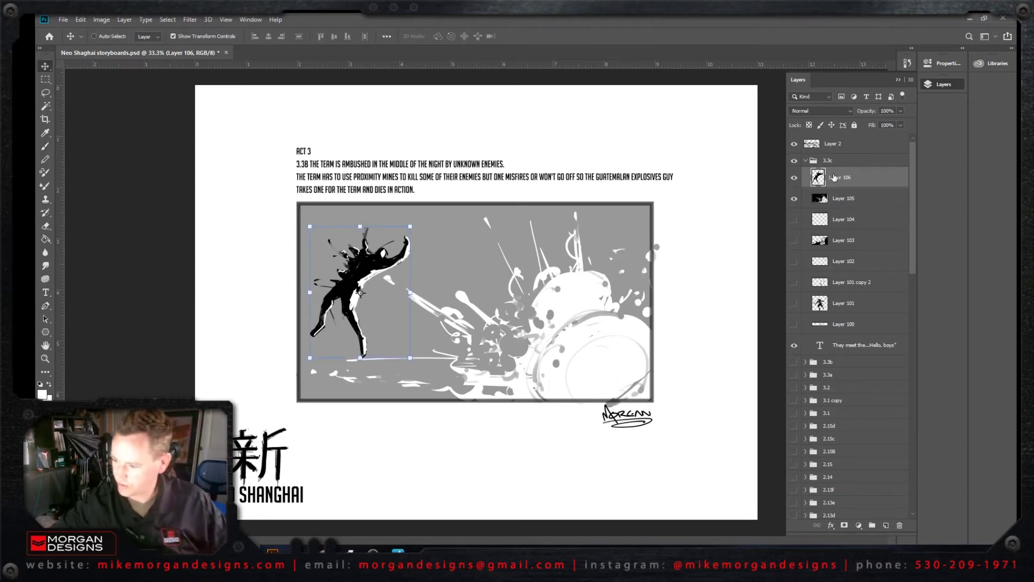
click(871, 198)
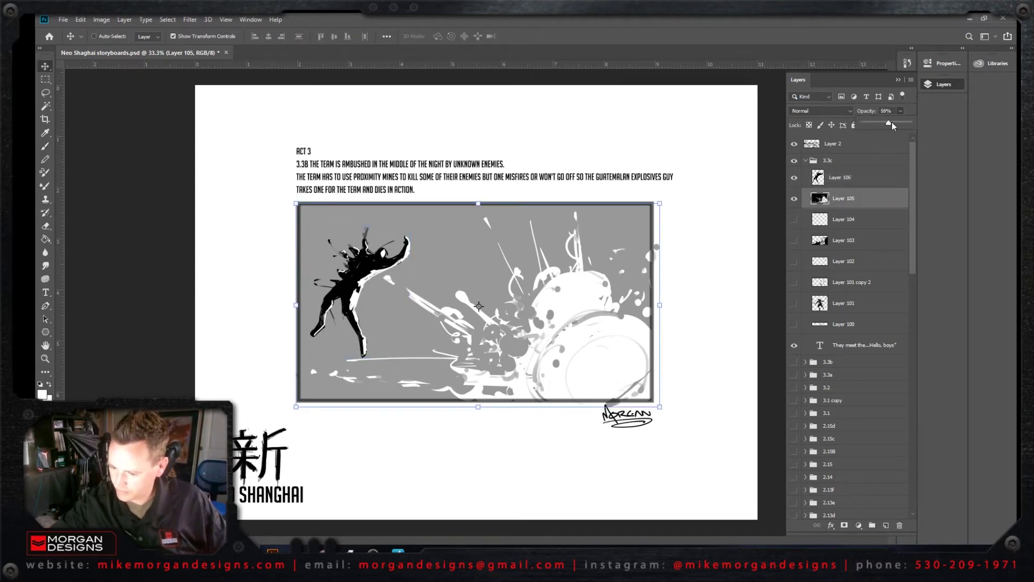
mouse_move(891, 122)
mouse_down()
mouse_move(917, 122)
mouse_move(896, 123)
mouse_up()
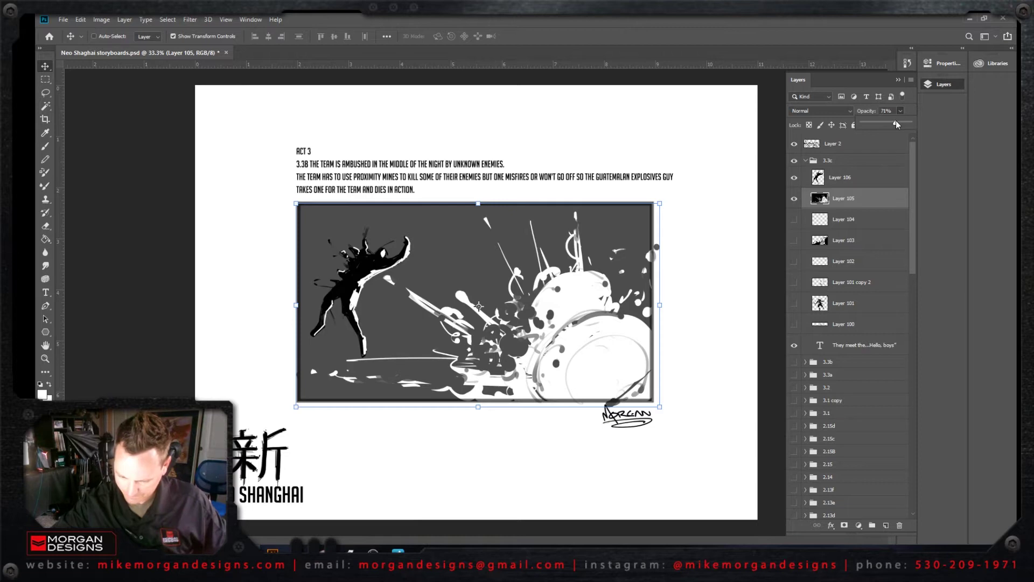
click(70, 84)
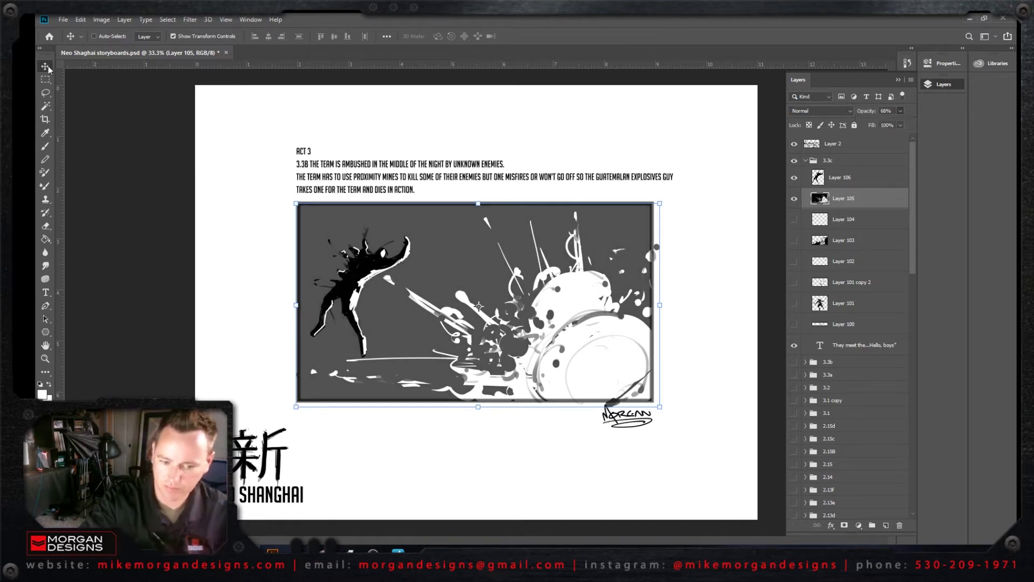
Step: Duplicate the silhouetted figure, enlarge the copy to about 158%, rotate it about -19.5° and place it in front of the explosion
ctrl+click(394, 255)
drag(394, 255, 548, 146)
drag(484, 217, 434, 317)
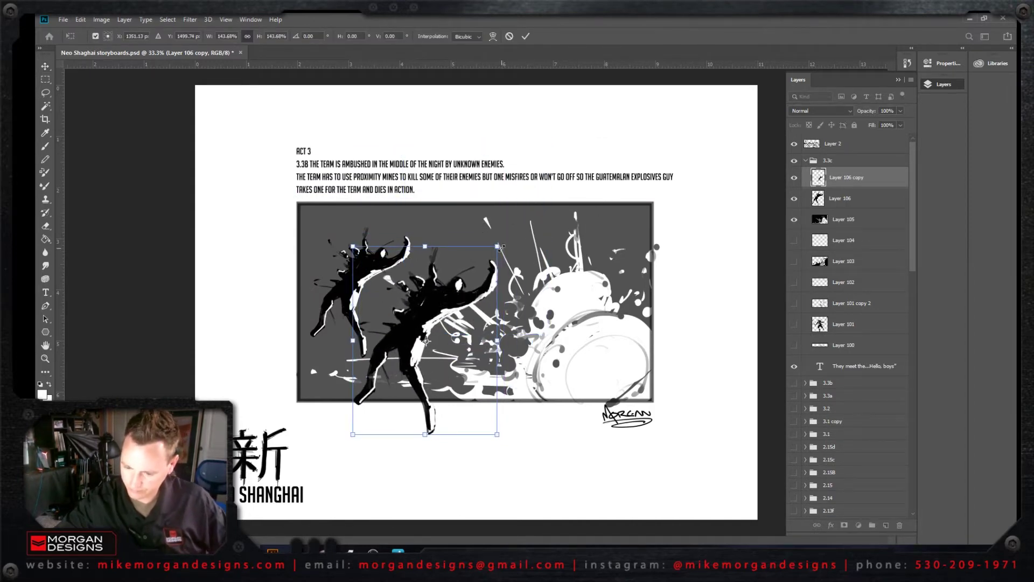
drag(498, 246, 484, 199)
drag(426, 295, 424, 321)
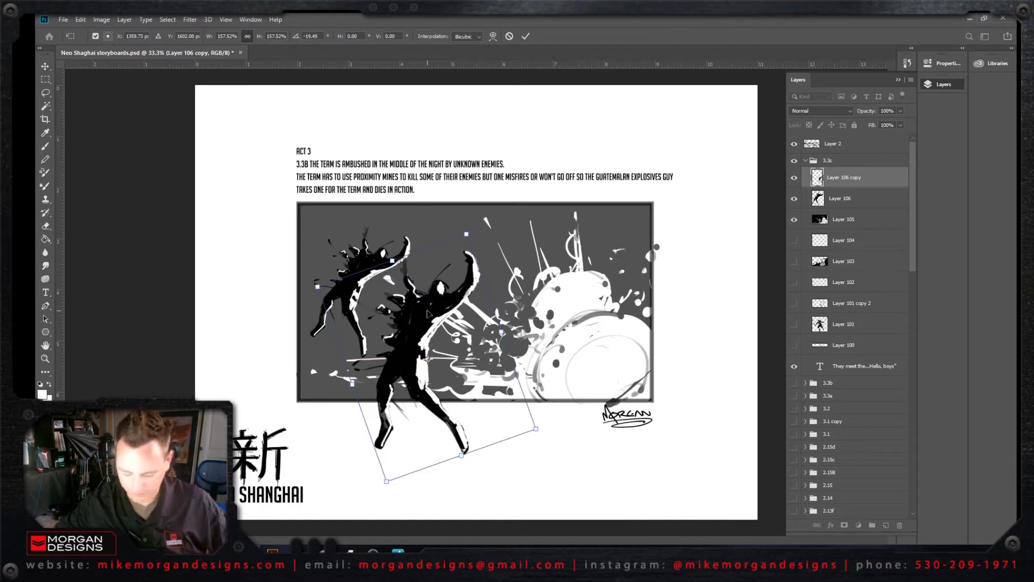
key(Return)
Step: Add three small rotated copies of the silhouetted figure flying out around the panel's upper right corner
drag(451, 271, 509, 215)
drag(549, 185, 690, 238)
key(Return)
key(ctrl+t)
key(Return)
key(ctrl+t)
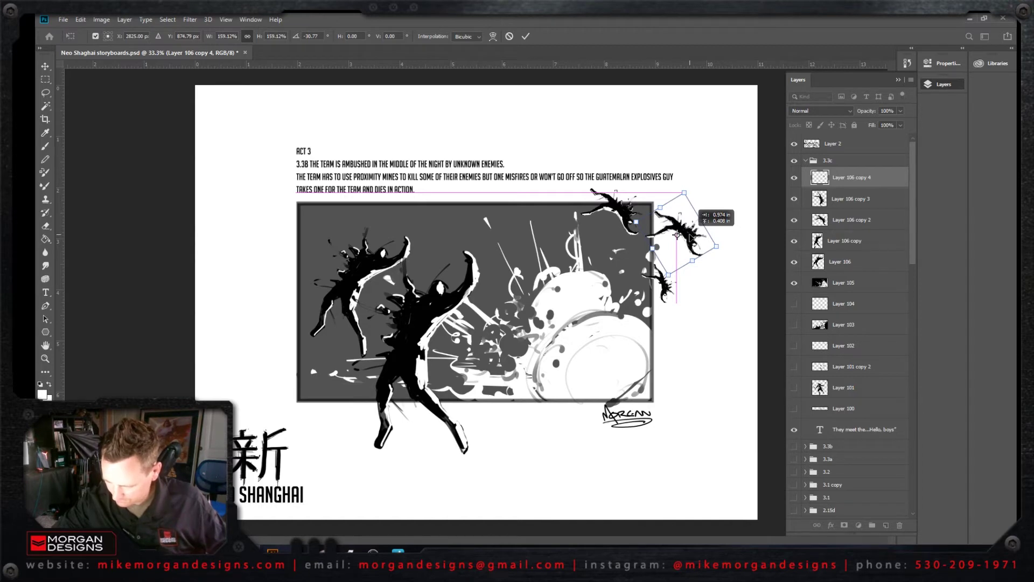
drag(691, 238, 690, 238)
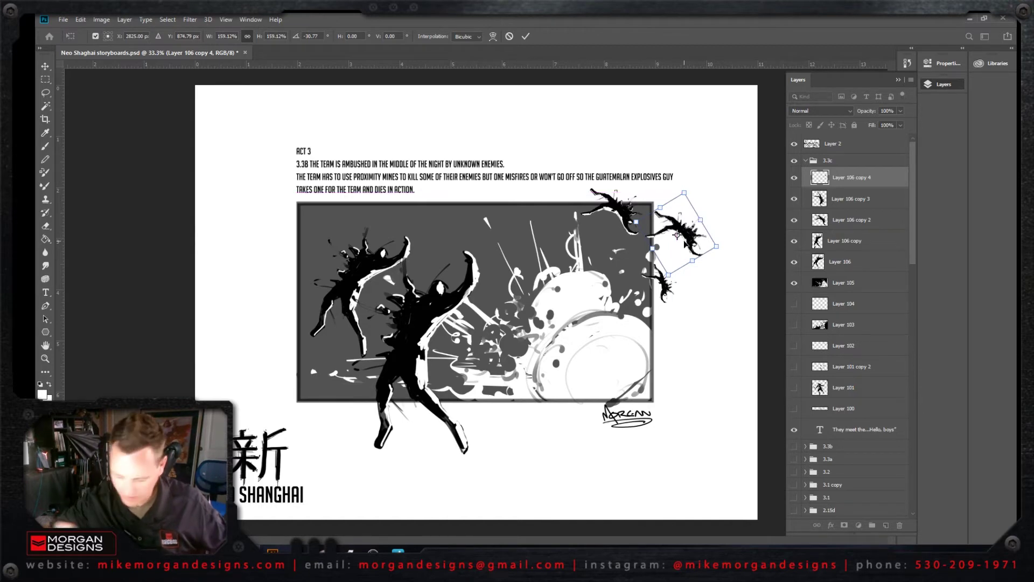
key(Return)
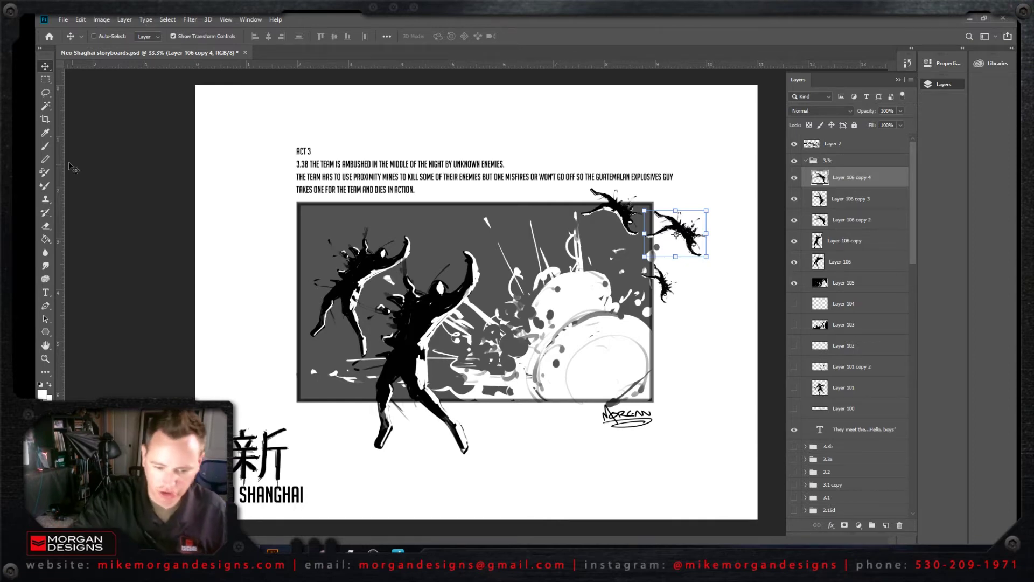
Step: Draw thin black motion lines trailing from the three small figures on a new layer
key(b)
click(886, 526)
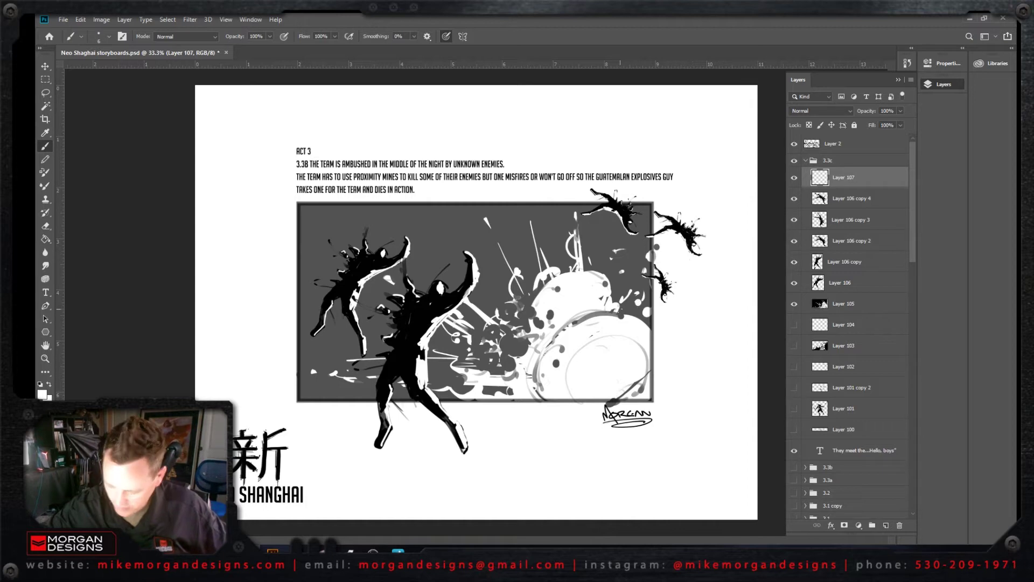
key(d)
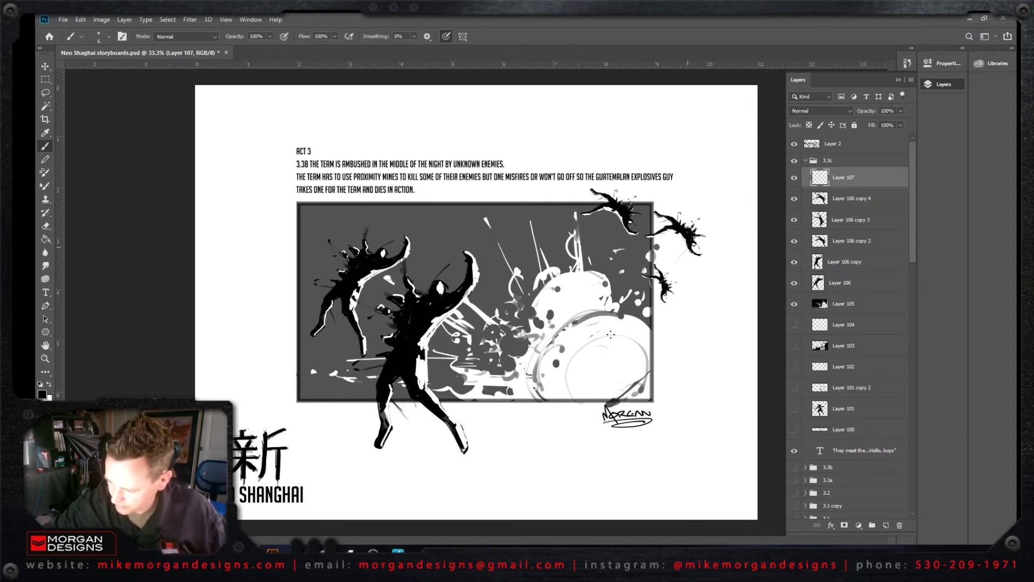
drag(685, 252, 668, 283)
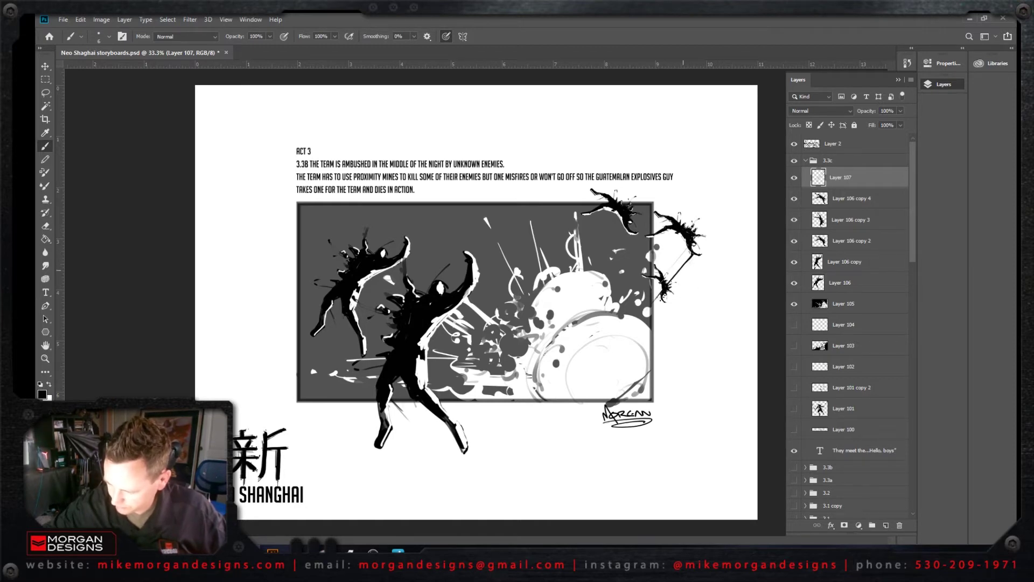
key(ctrl+z)
key(ctrl+z)
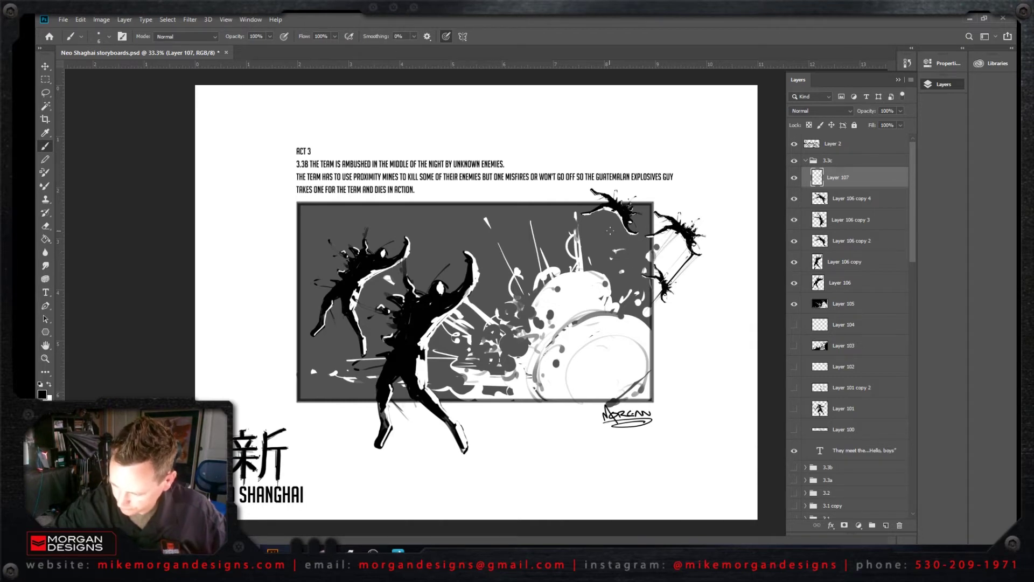
key(ctrl+z)
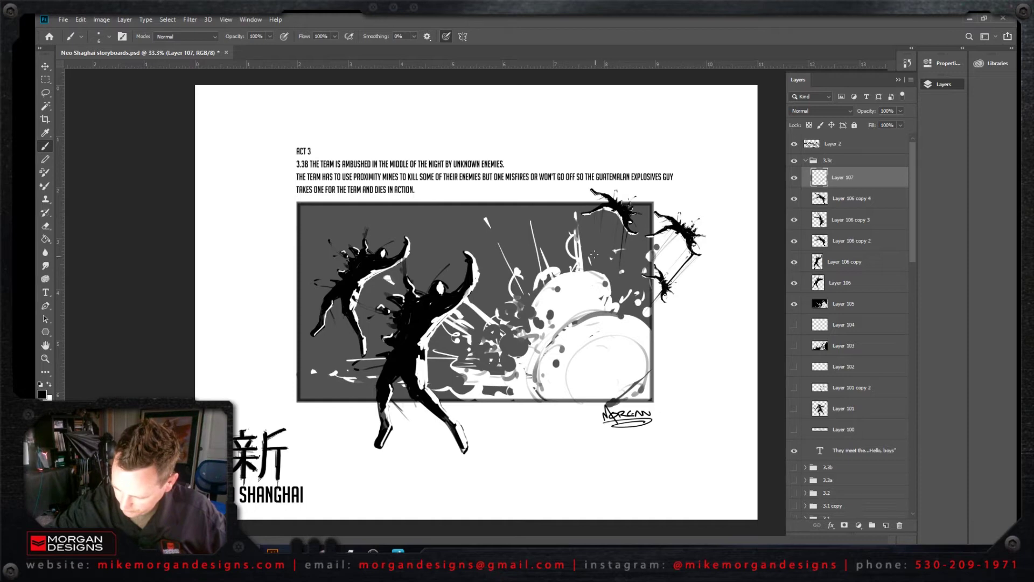
key(ctrl+z)
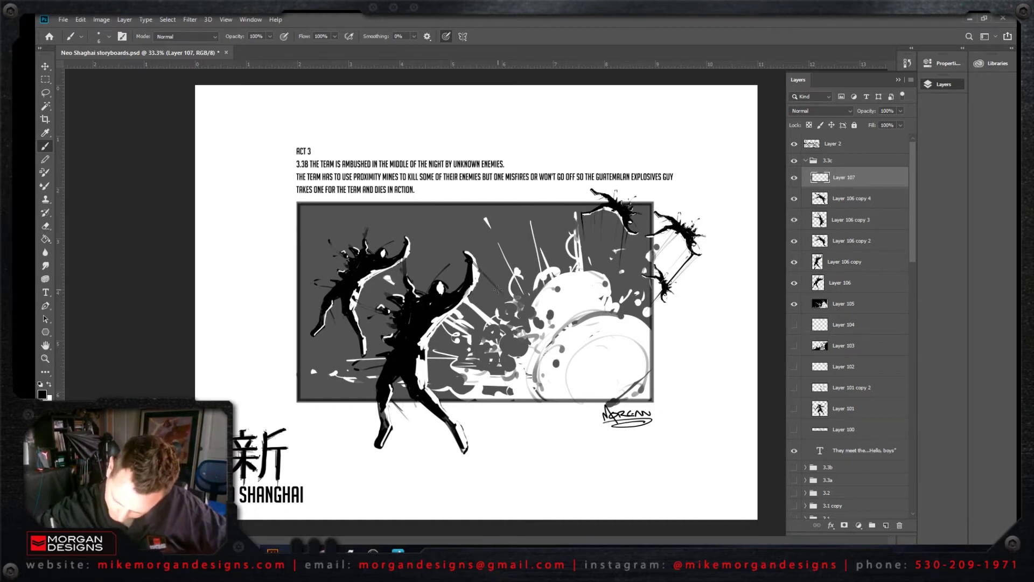
Step: Draw black motion lines from the large figure's raised hand and both legs back toward the explosion
mouse_move(474, 264)
mouse_down()
mouse_move(496, 288)
mouse_move(481, 267)
mouse_move(490, 283)
mouse_move(474, 294)
mouse_move(549, 340)
mouse_up()
drag(506, 296, 523, 310)
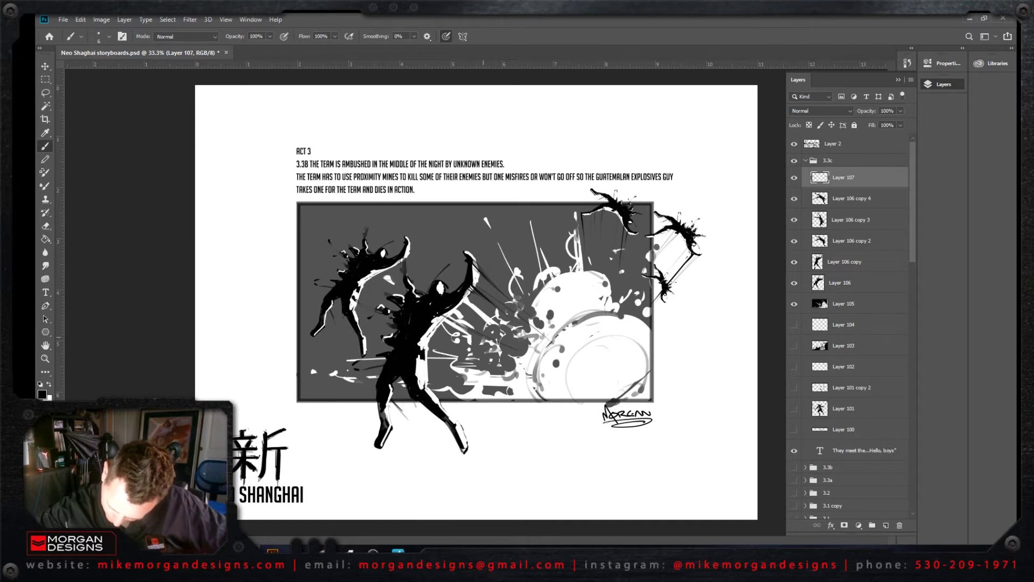
mouse_move(430, 399)
mouse_down()
mouse_move(506, 386)
mouse_move(491, 387)
mouse_move(521, 398)
mouse_up()
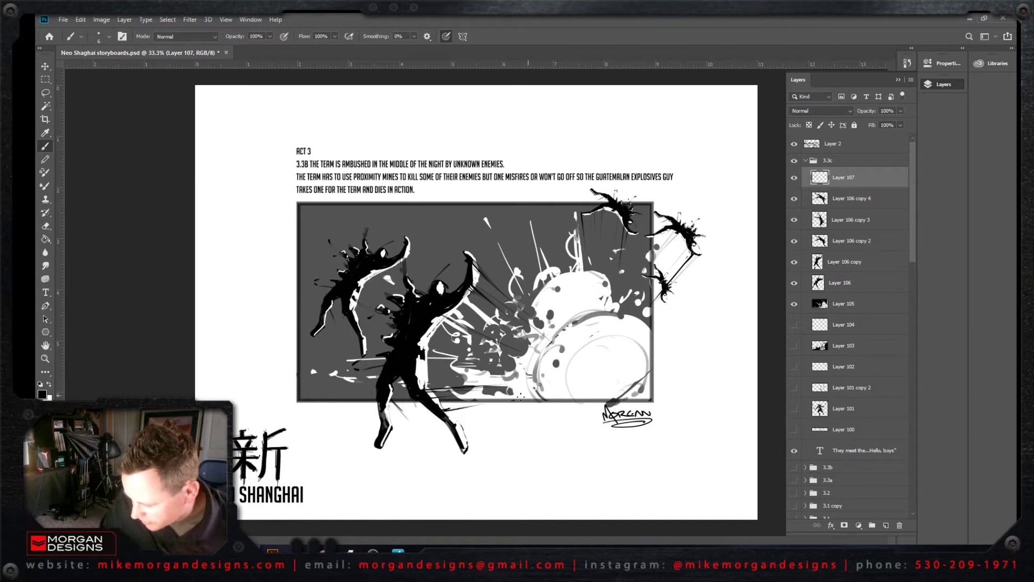
mouse_move(439, 422)
mouse_down()
mouse_move(531, 400)
mouse_move(476, 413)
mouse_up()
mouse_move(442, 427)
mouse_down()
mouse_move(517, 407)
mouse_move(485, 415)
mouse_up()
drag(459, 424, 529, 401)
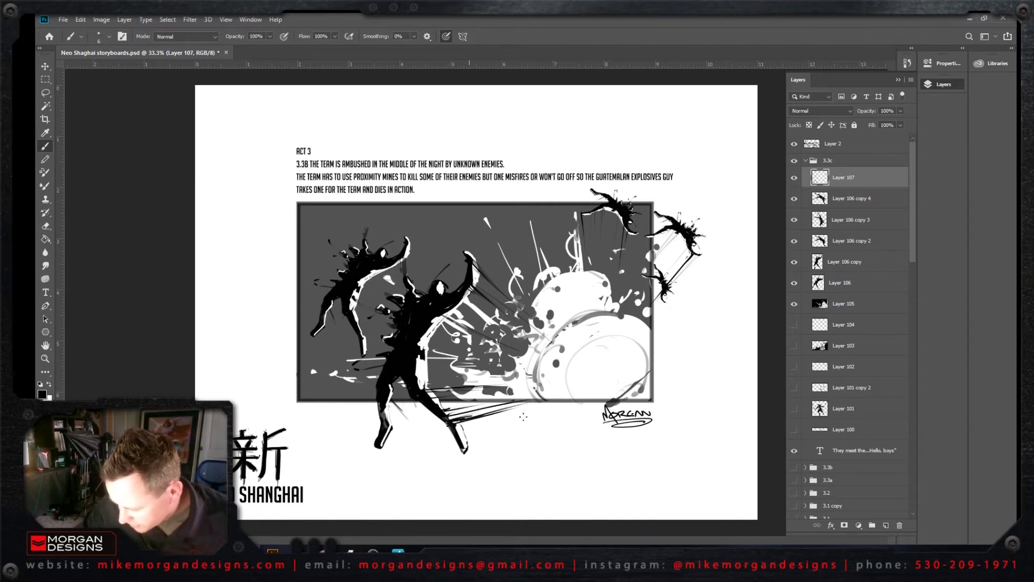
mouse_move(468, 447)
mouse_down()
mouse_move(542, 405)
mouse_move(513, 425)
mouse_up()
drag(380, 447, 411, 438)
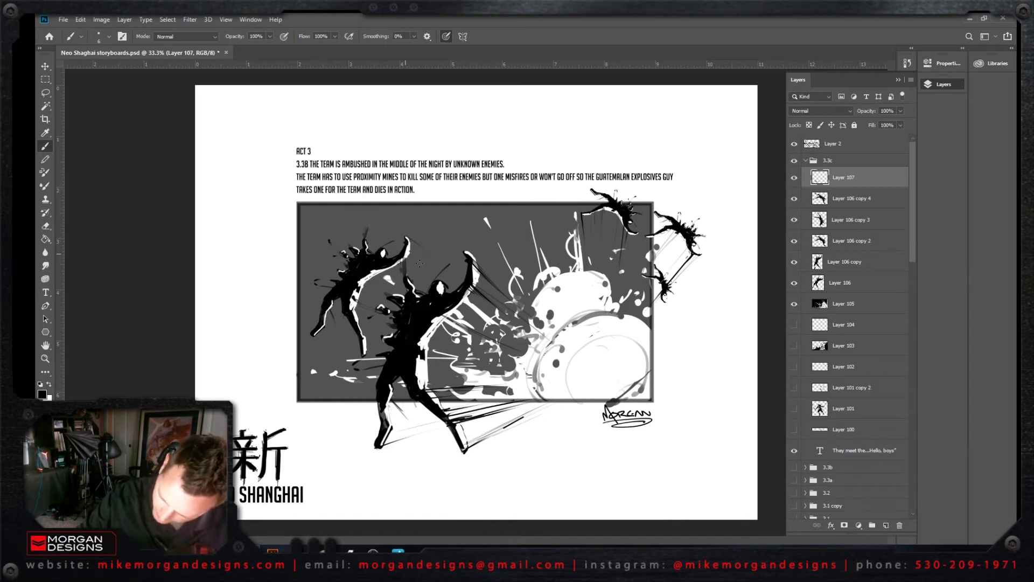
Step: Draw thin black motion lines trailing from the body and legs of the figure at the panel's left
drag(379, 293, 359, 281)
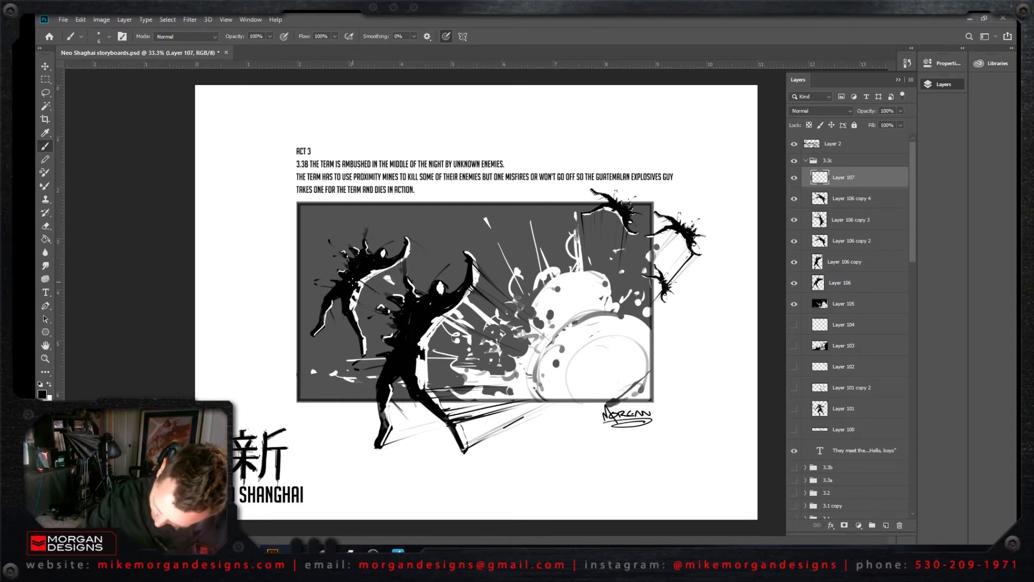
drag(311, 333, 333, 347)
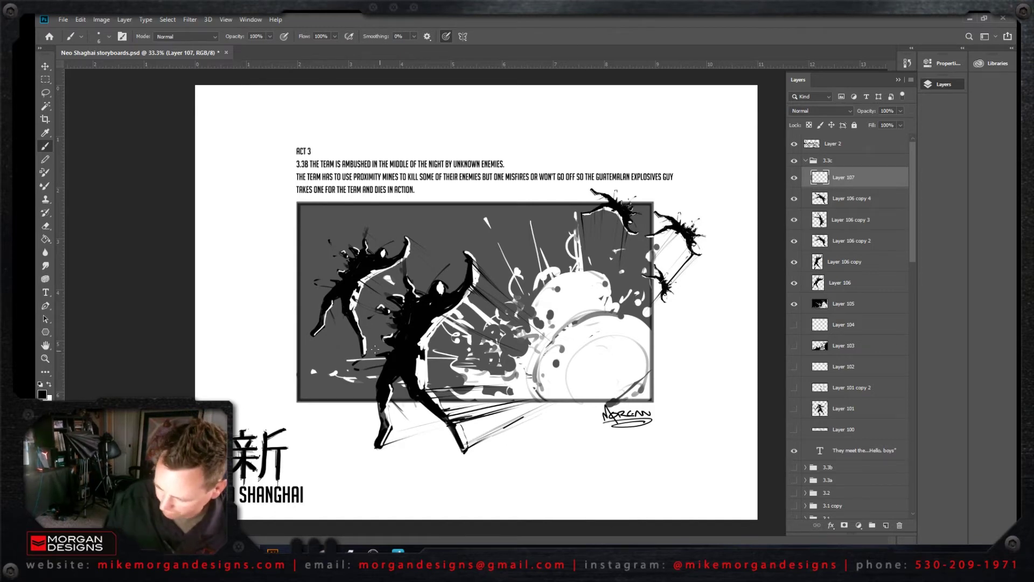
drag(572, 323, 586, 378)
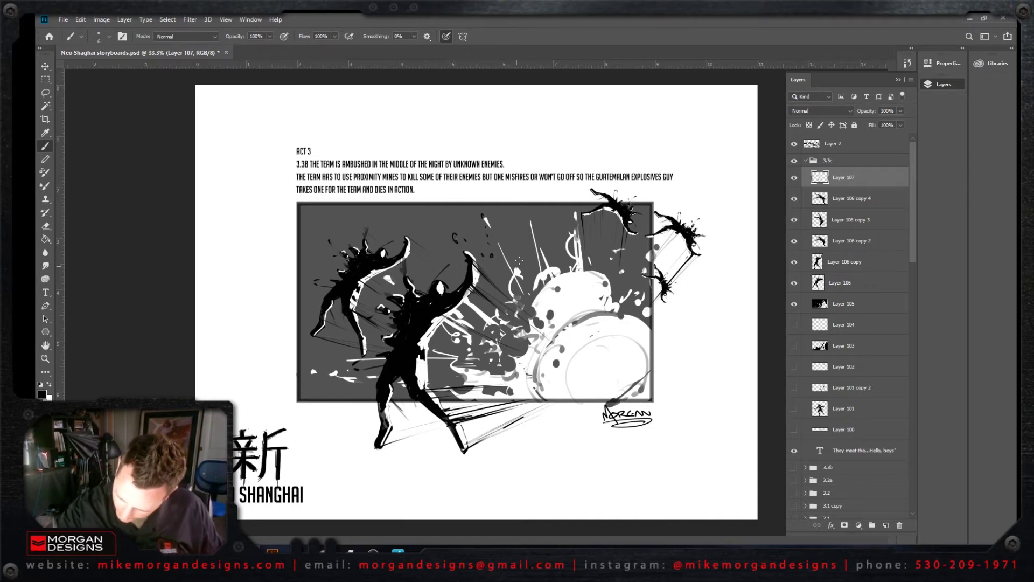
Step: Scatter small black debris marks above and within the explosion, along the panel's upper edge and outside both sides of the frame
drag(521, 254, 518, 262)
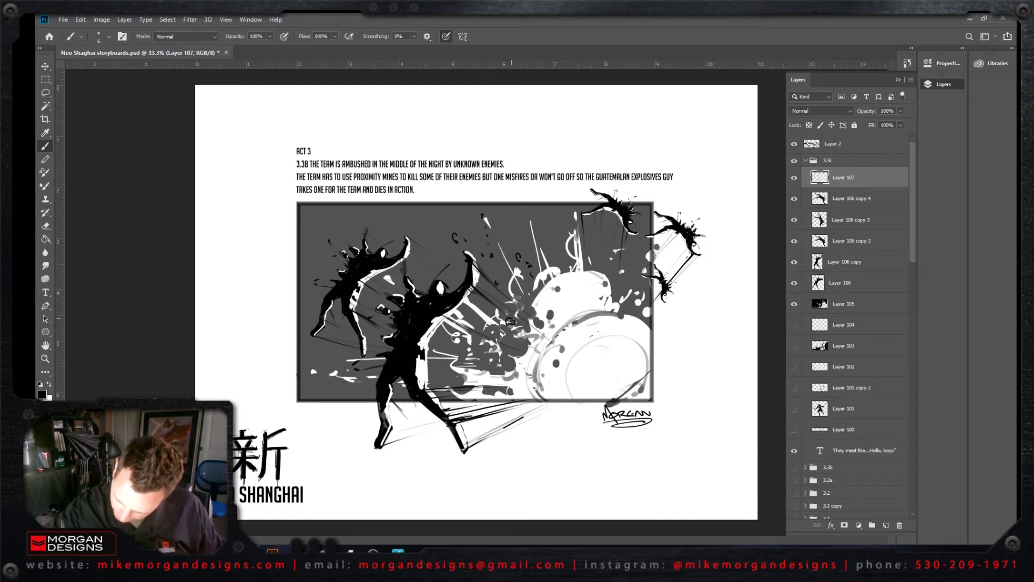
drag(509, 348, 517, 347)
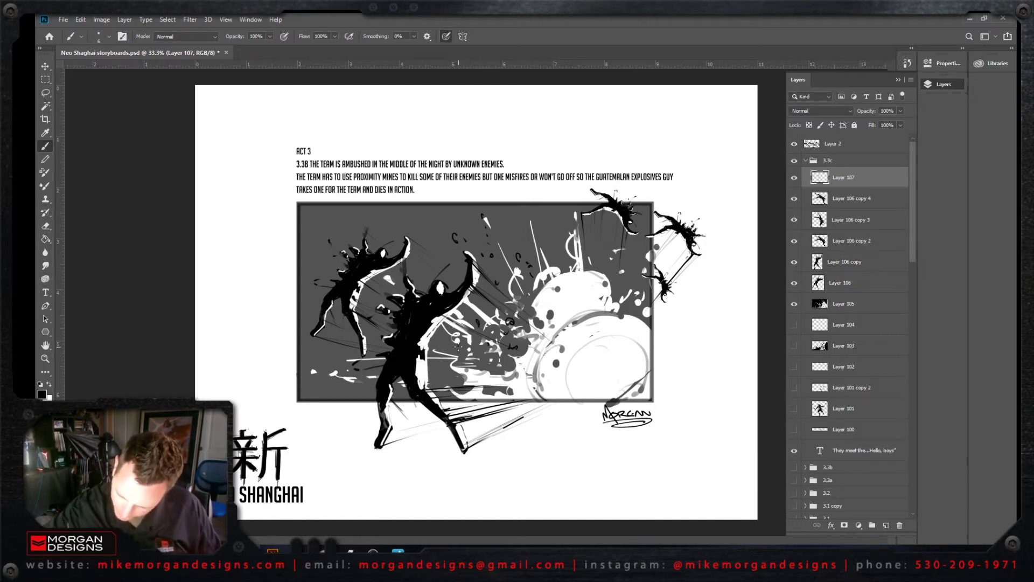
drag(549, 230, 550, 240)
drag(558, 233, 561, 242)
click(389, 211)
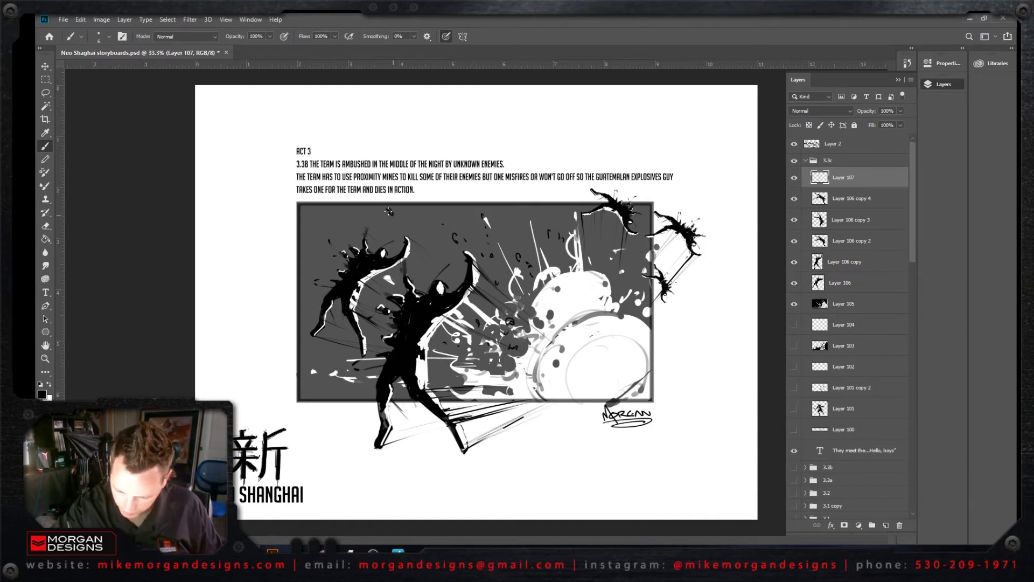
mouse_move(294, 214)
mouse_down()
mouse_move(288, 223)
mouse_move(277, 210)
mouse_move(287, 239)
mouse_up()
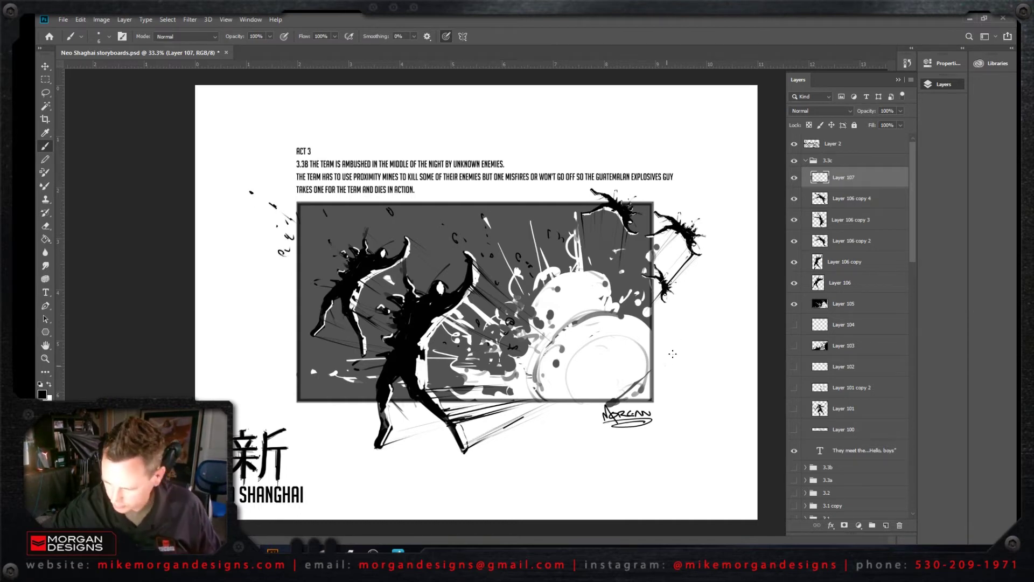
drag(714, 292, 689, 311)
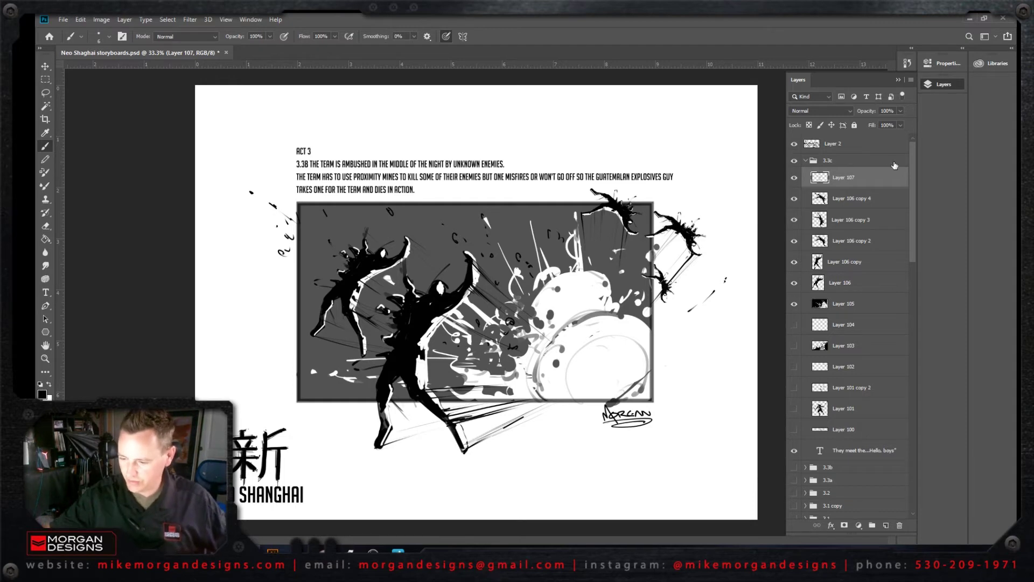
Step: Collapse and hide the 3.3c group, and expand and show it again to check what it contains
click(854, 163)
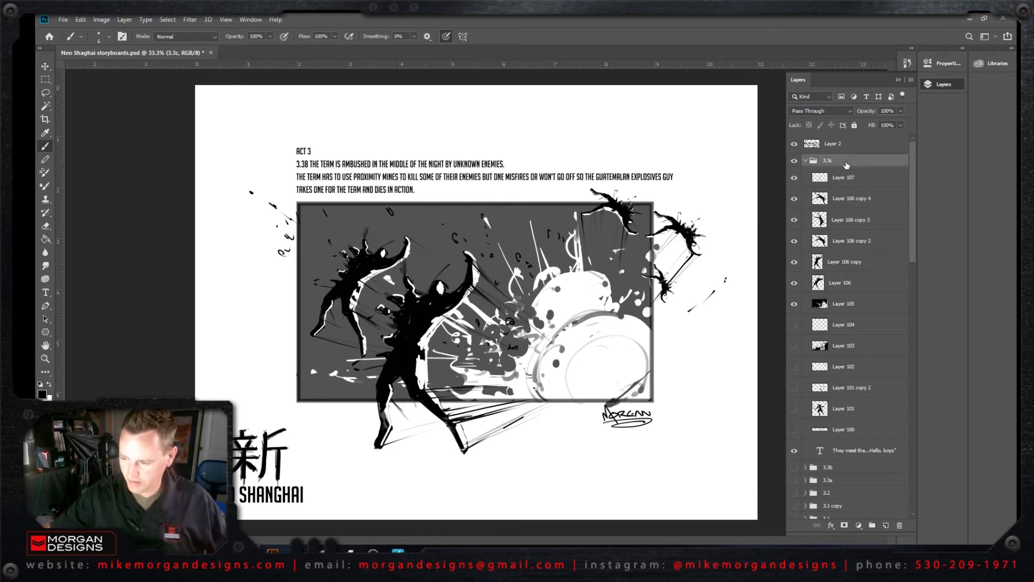
click(806, 161)
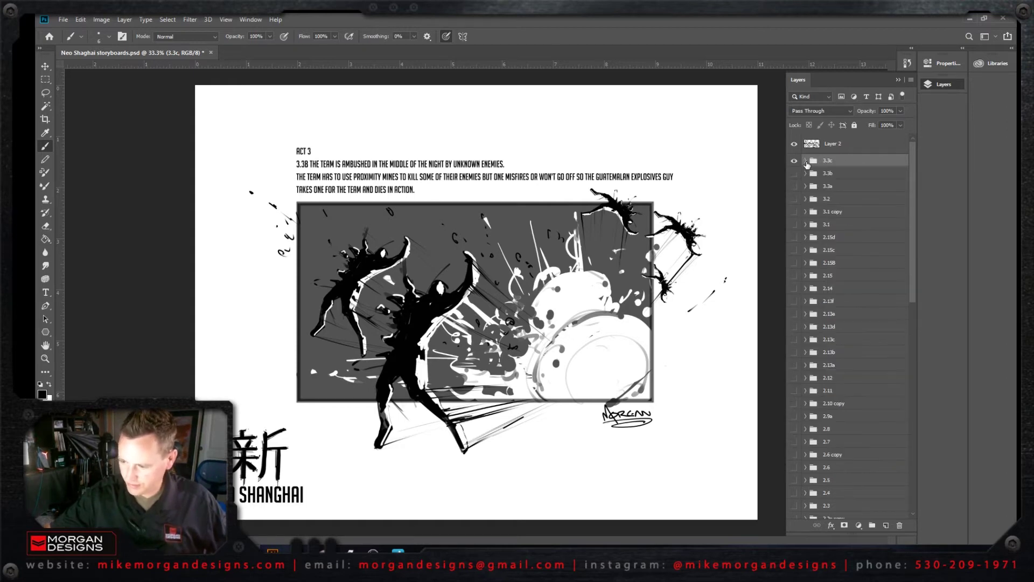
click(794, 160)
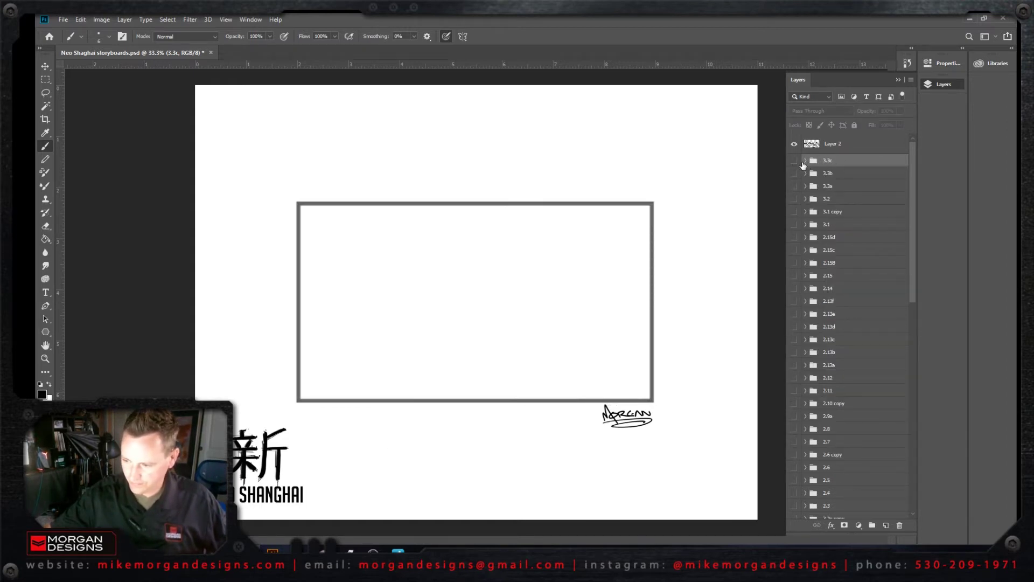
click(806, 162)
click(795, 160)
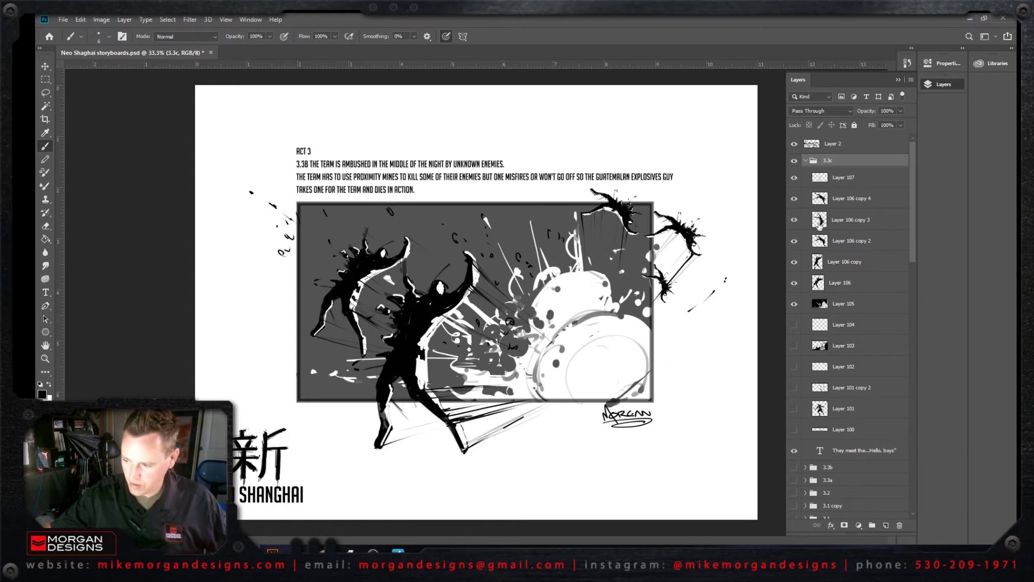
Step: Change the scene number in the caption above the panel to 3.3C
click(844, 456)
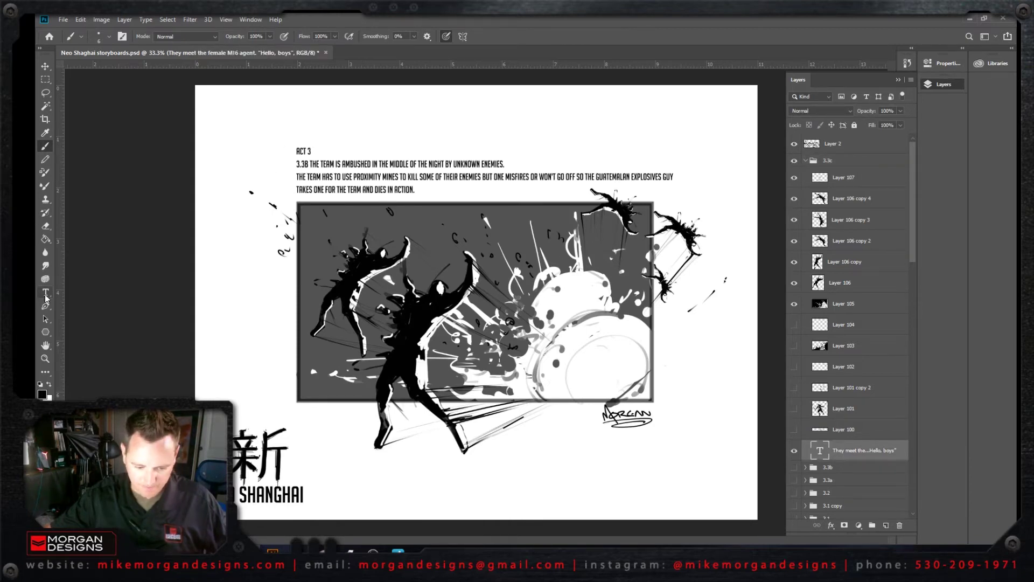
click(46, 294)
click(308, 164)
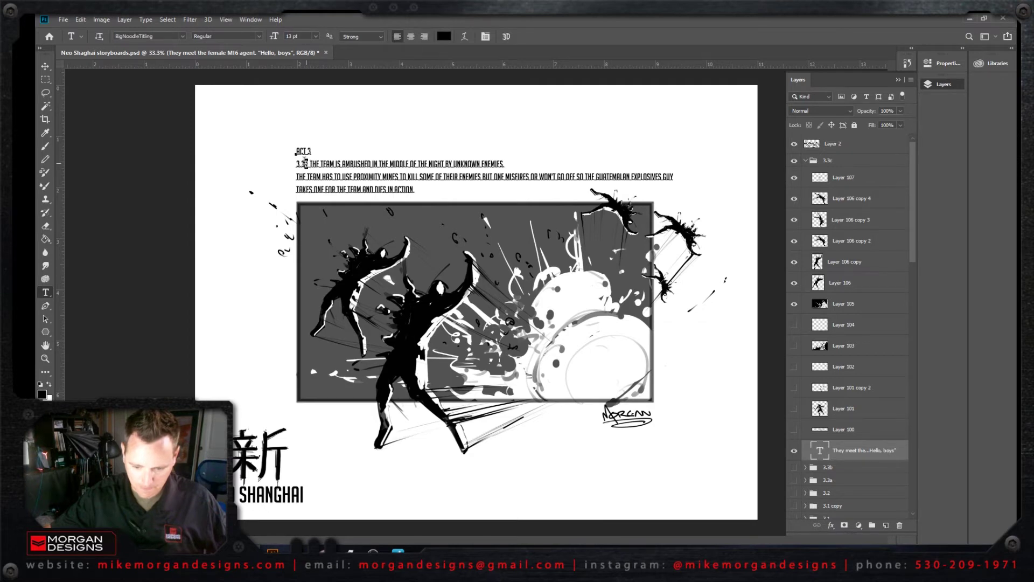
text(c)
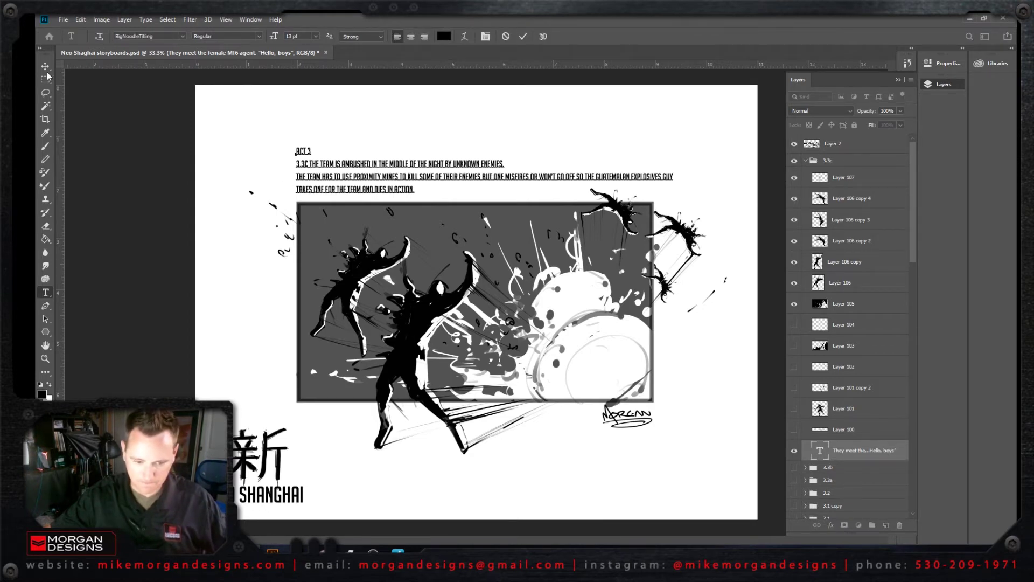
click(45, 67)
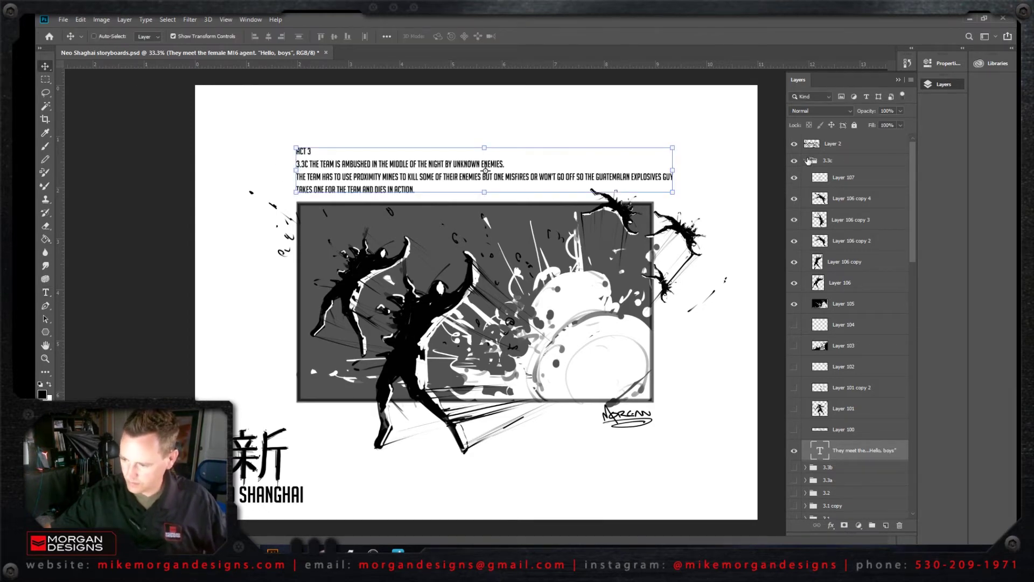
Step: Collapse and hide the 3.3c group, and duplicate it within the same document
click(807, 161)
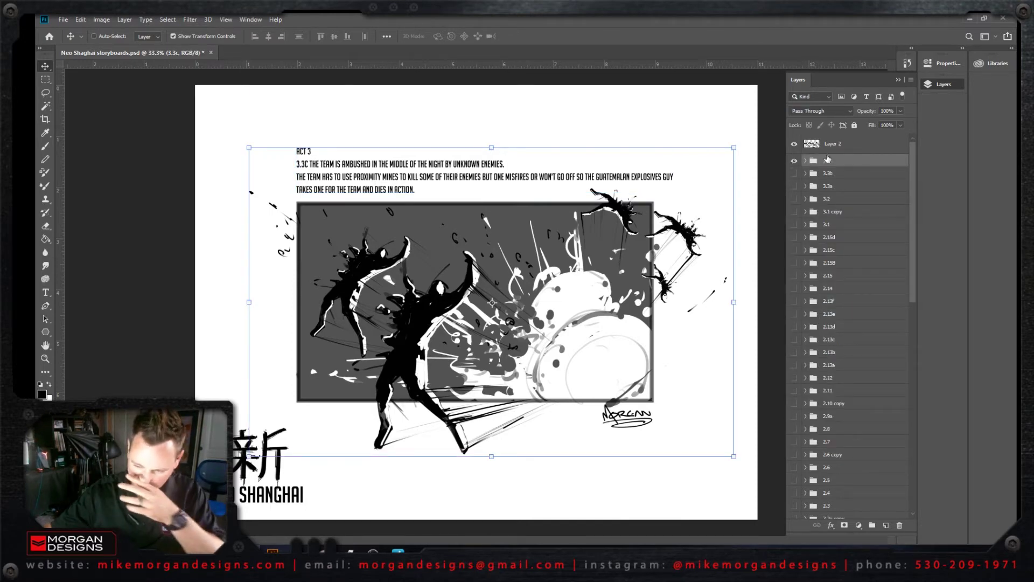
click(794, 161)
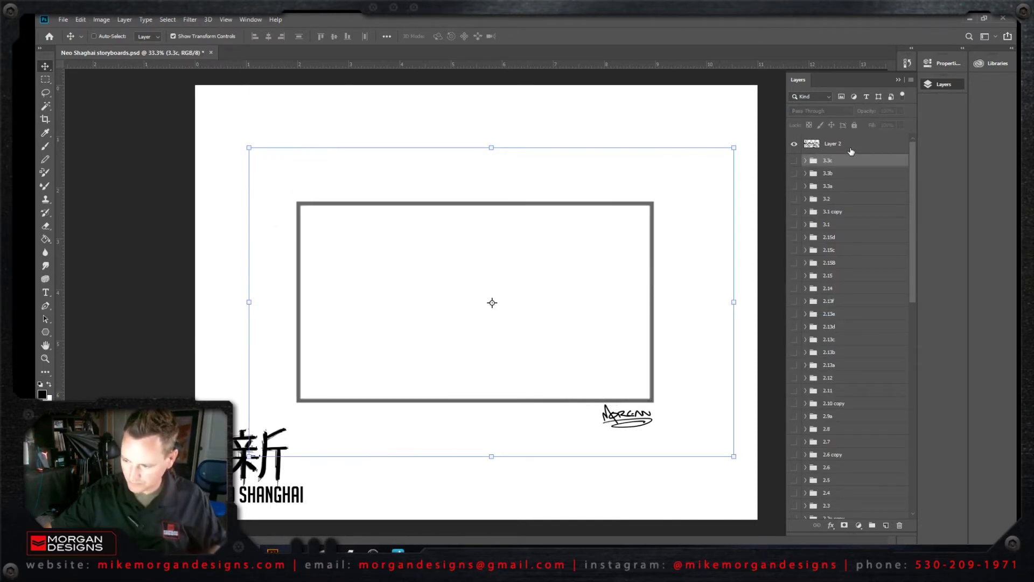
right_click(855, 161)
click(876, 184)
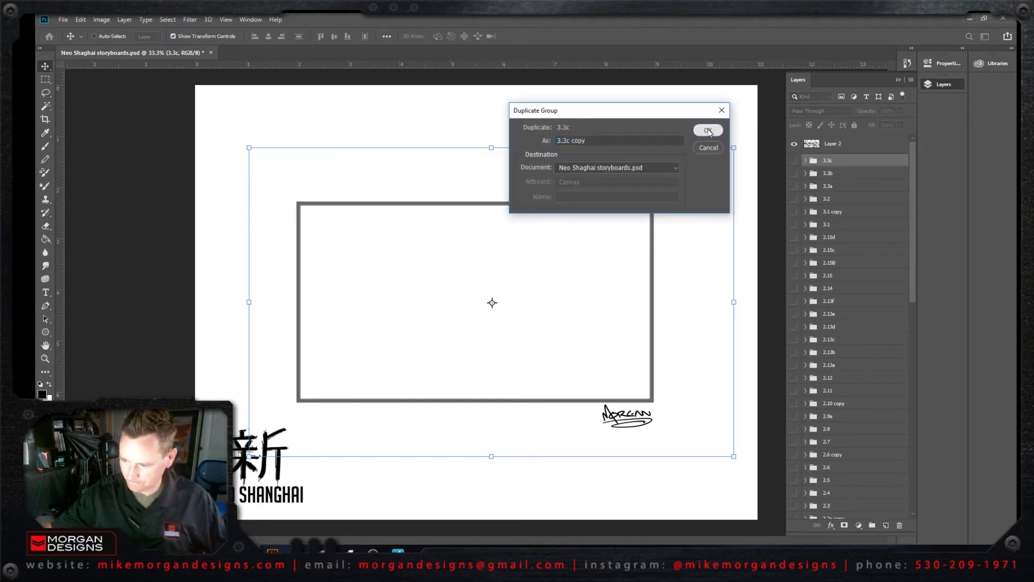
key(Return)
Step: Rename the duplicated group as 3.3d
double_click(835, 161)
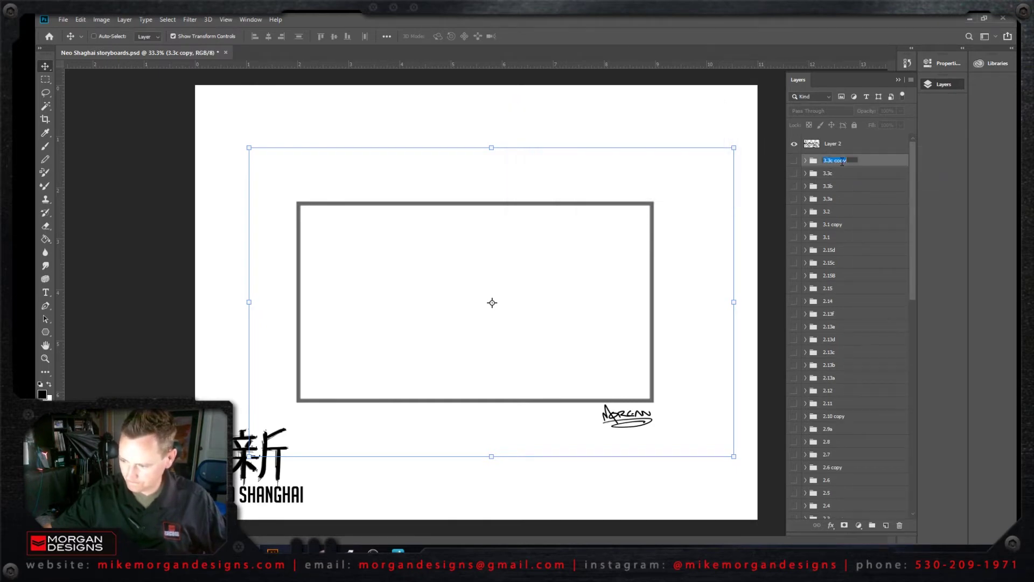
double_click(838, 159)
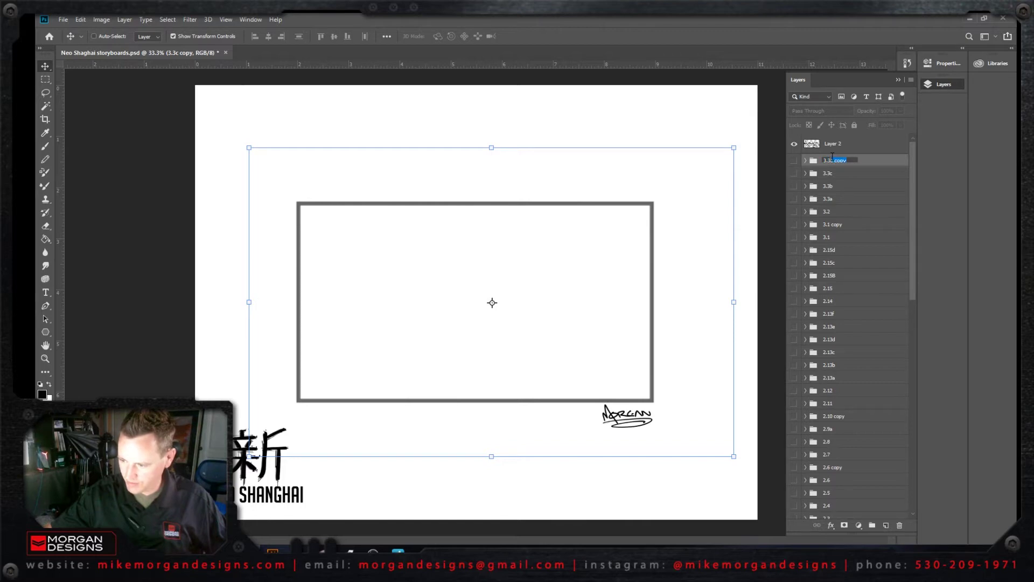
key(BackSpace)
key(BackSpace)
key(BackSpace)
text(d)
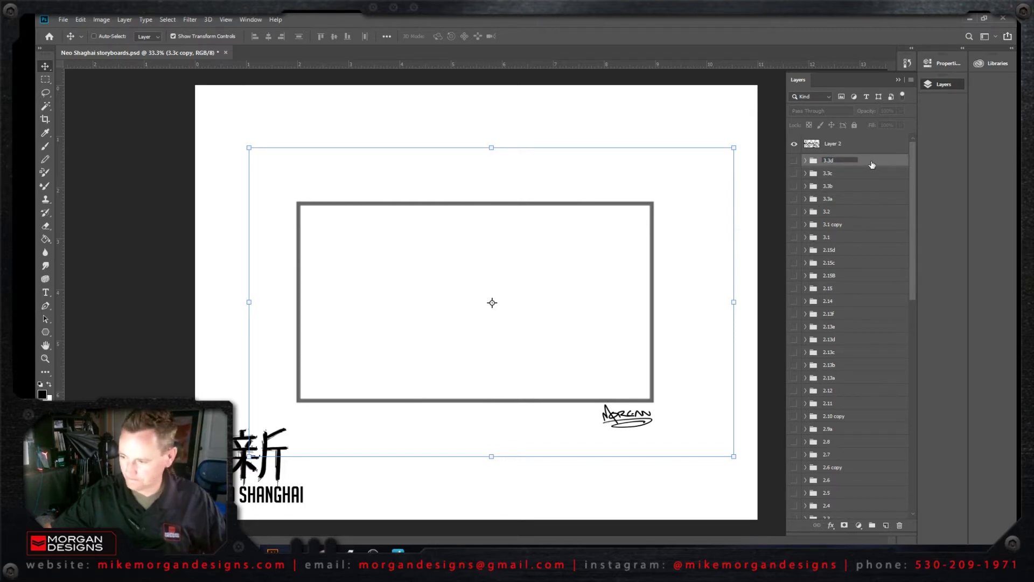
key(Return)
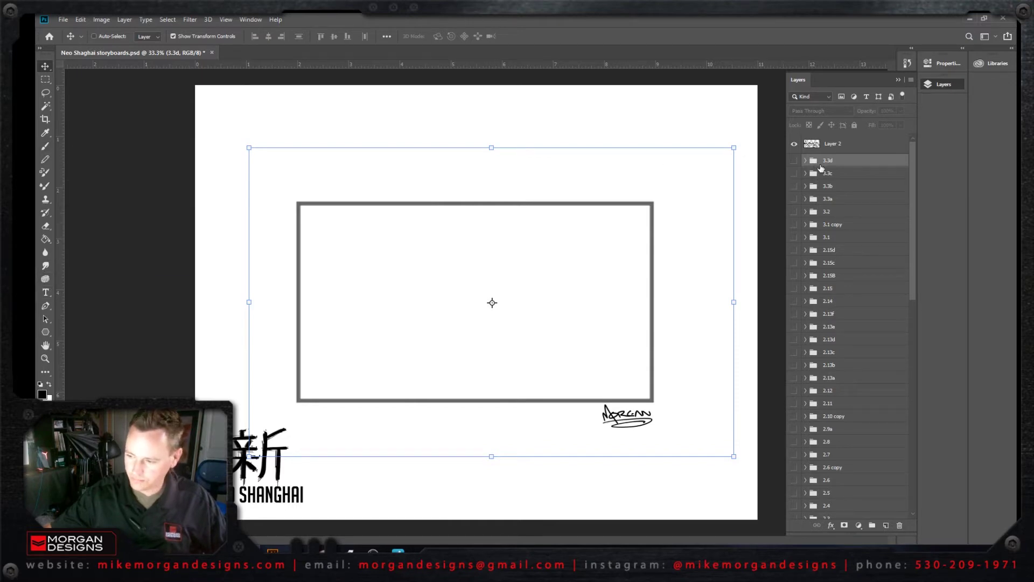
Step: Show and expand the 3.3d group, and change the scene number in its caption to 3.3D
click(794, 160)
click(805, 160)
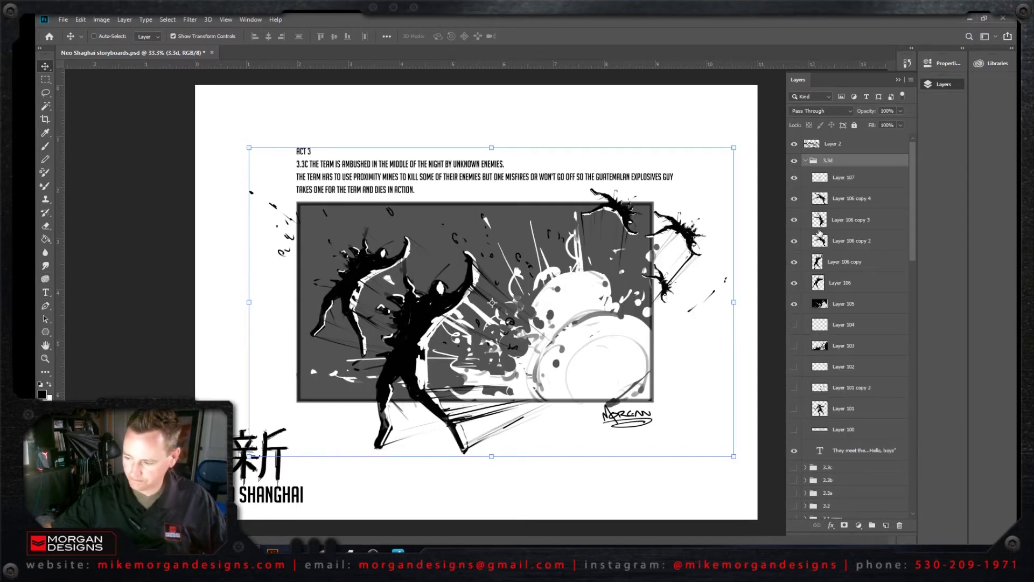
click(861, 451)
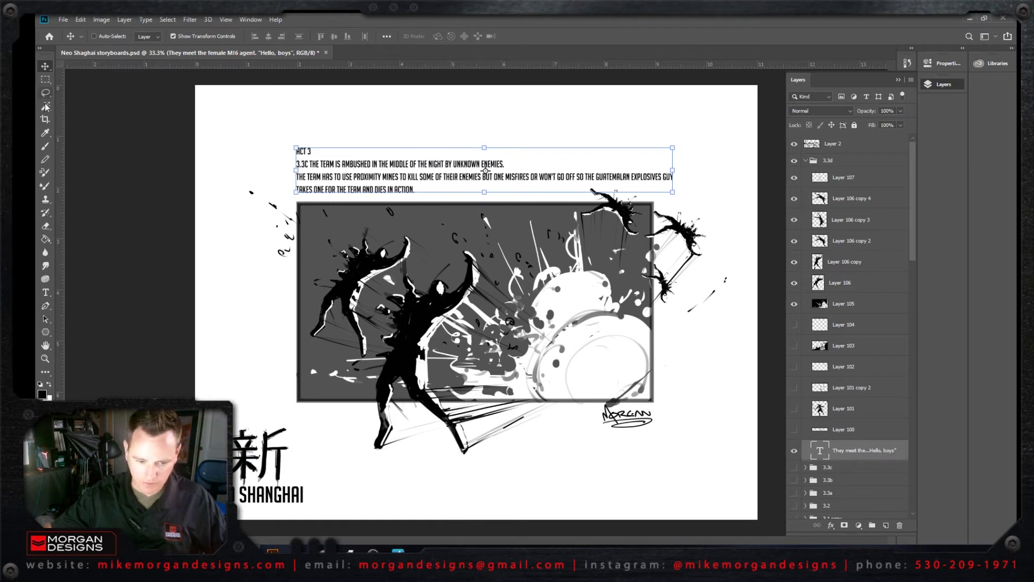
click(46, 292)
click(306, 161)
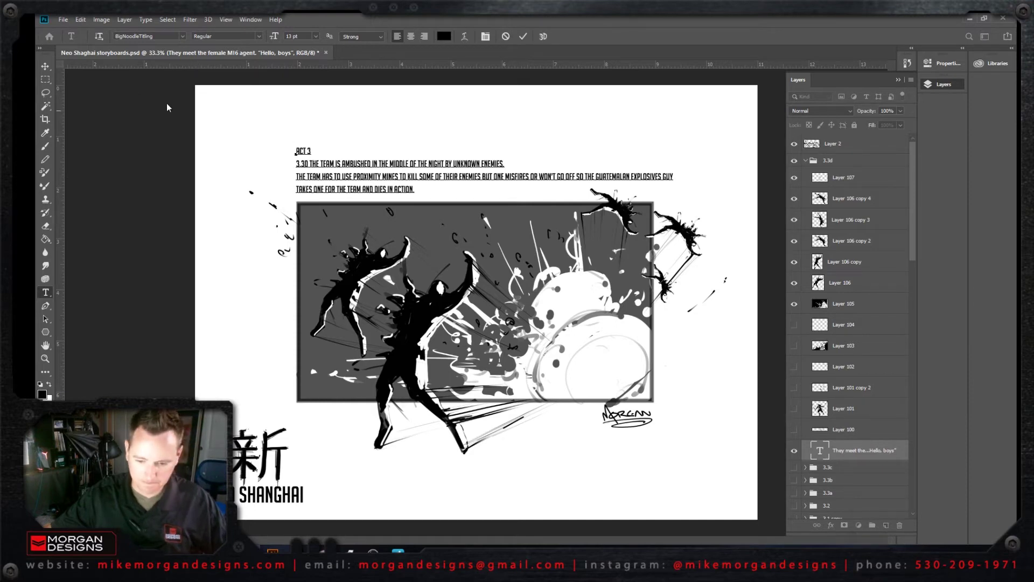
click(46, 67)
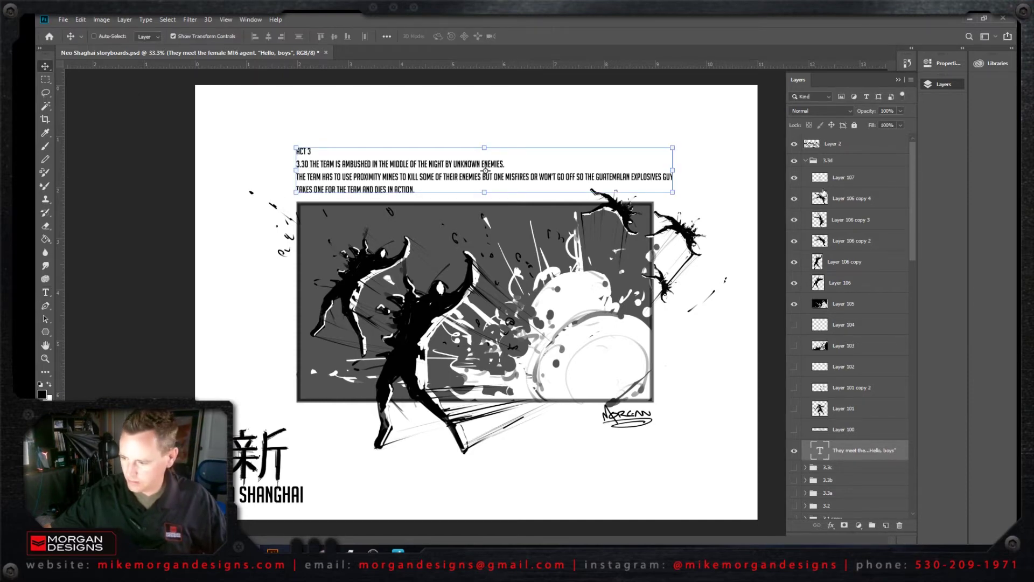
Step: In the 3.3d group, show the mine drawing on Layer 103 and hide the explosion and figure layers from Layer 105 to Layer 107
click(794, 161)
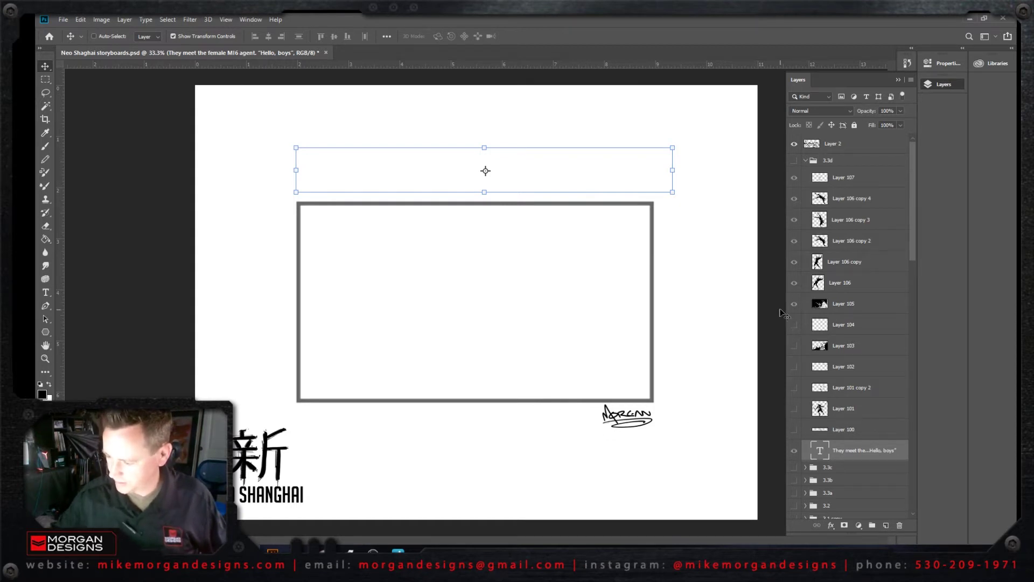
click(794, 347)
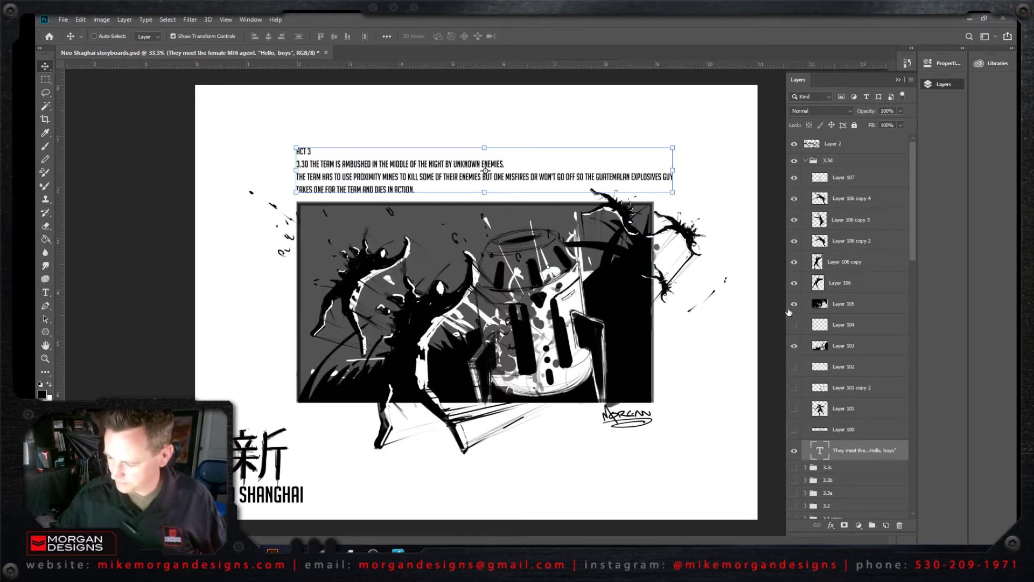
drag(795, 304, 794, 177)
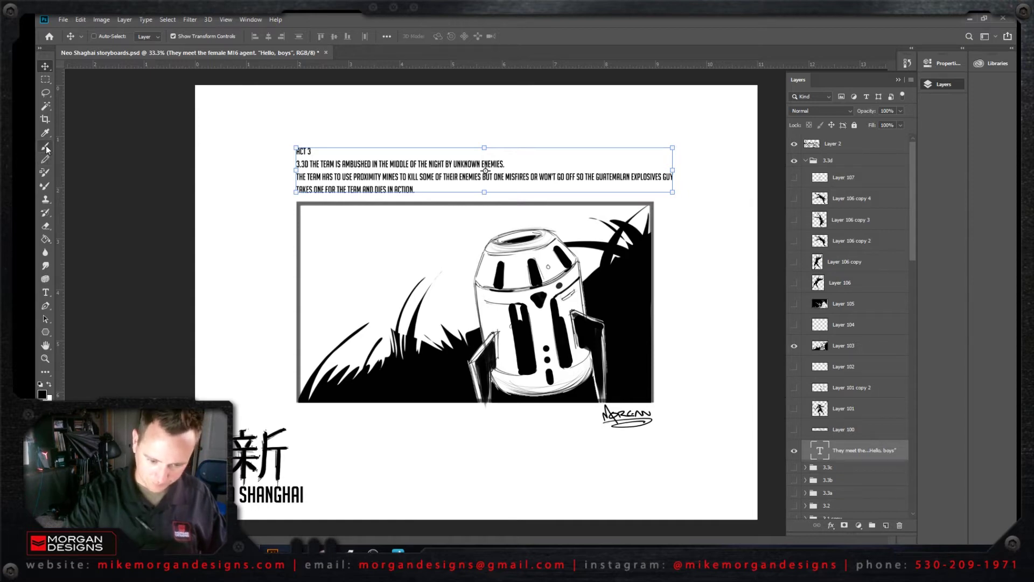
Step: Scale the mine-and-grass drawing on Layer 103 down to about 38.6%, into the panel's lower-left corner
click(46, 93)
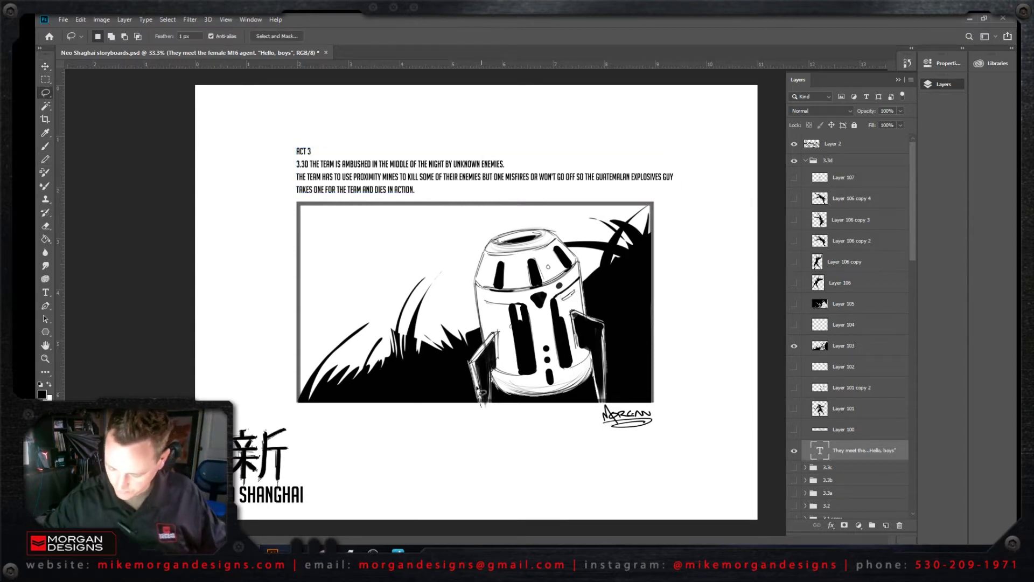
mouse_move(481, 391)
mouse_down()
mouse_move(483, 237)
mouse_move(554, 226)
mouse_move(579, 256)
mouse_move(611, 353)
mouse_move(606, 398)
mouse_up()
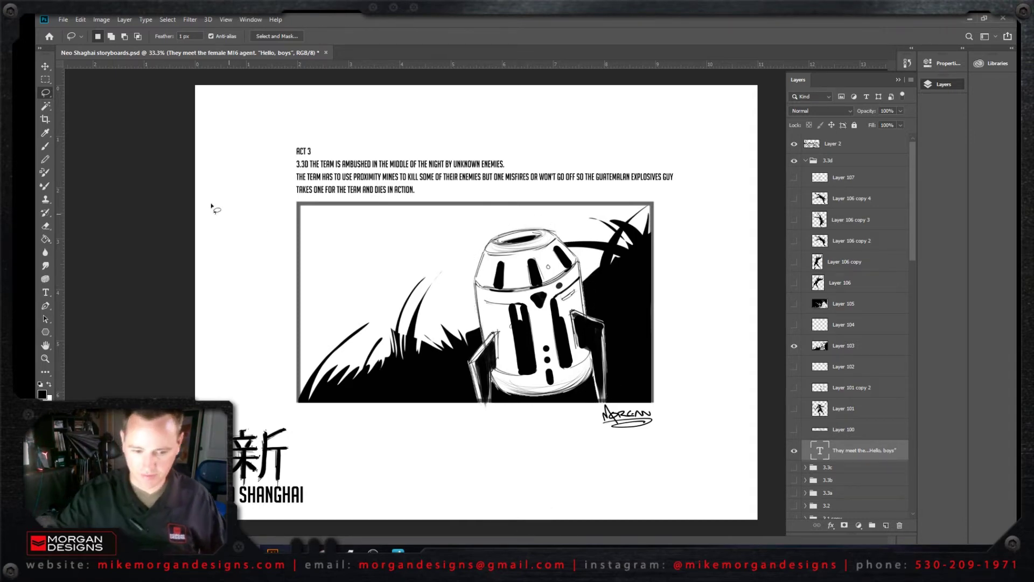
click(45, 66)
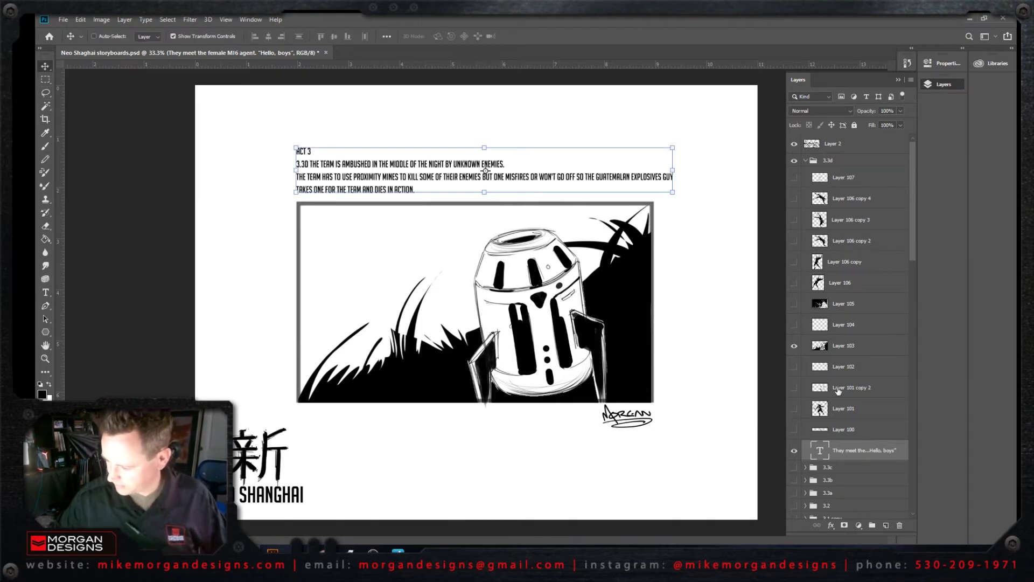
click(844, 345)
drag(652, 206, 600, 235)
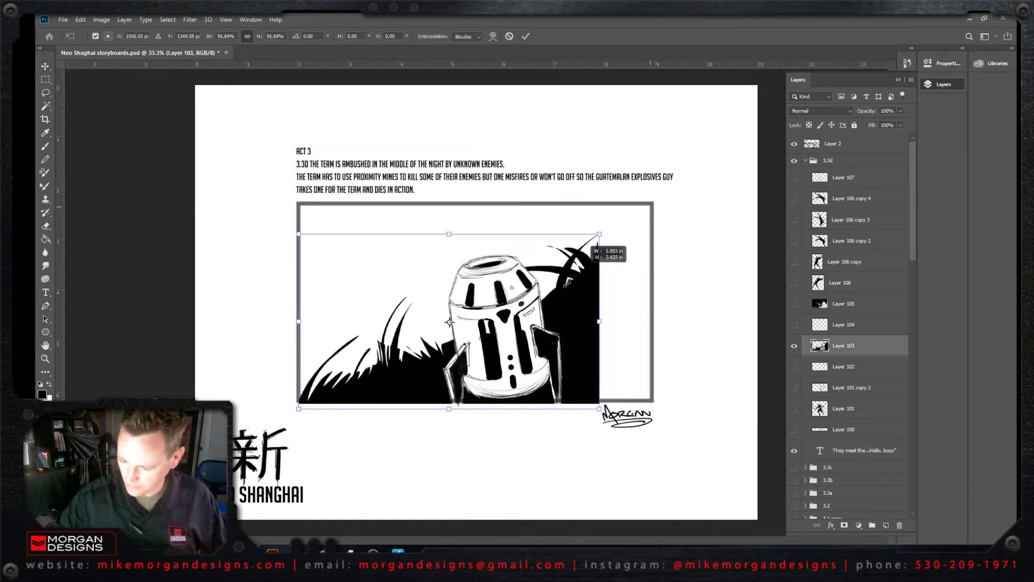
drag(566, 283, 471, 400)
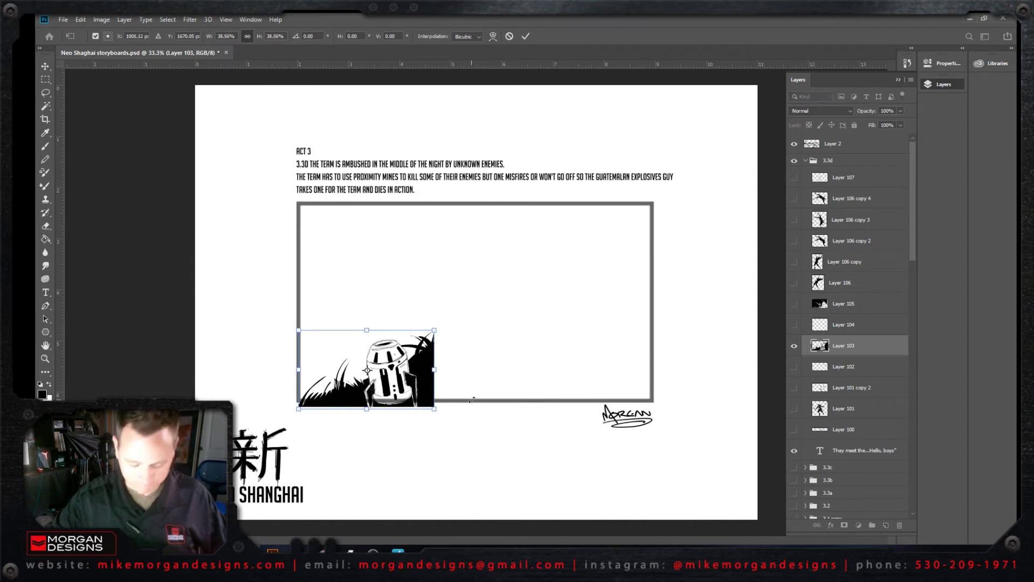
key(Return)
Step: Move the shrunken mine drawing to the lower middle of the panel and rotate it slightly clockwise
drag(426, 340, 538, 308)
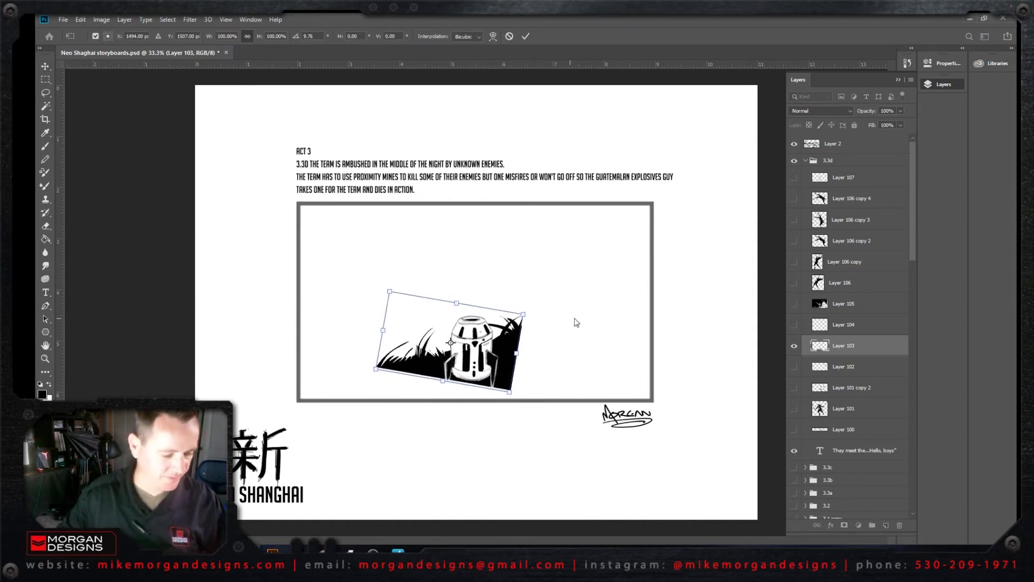
key(Return)
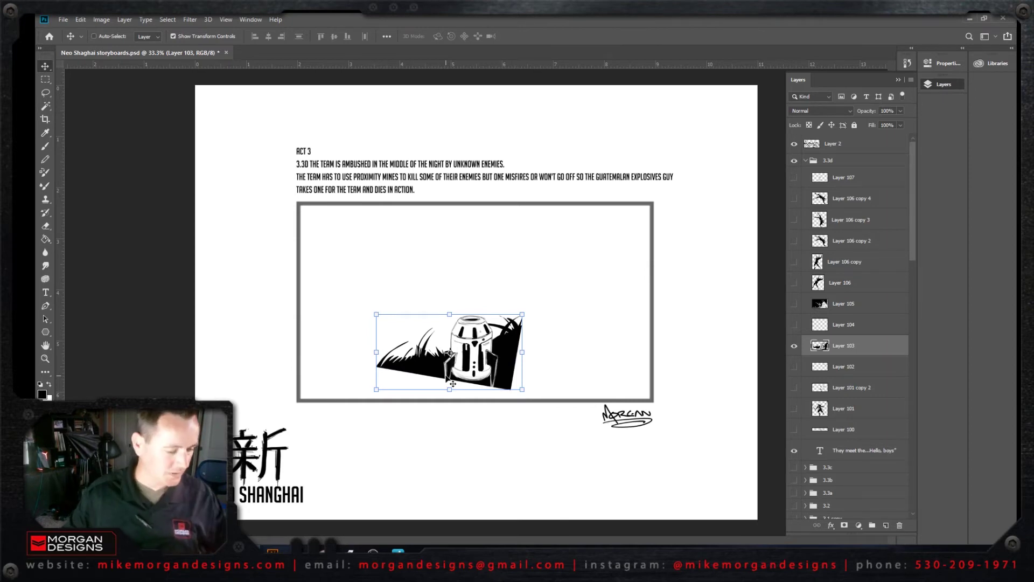
click(45, 93)
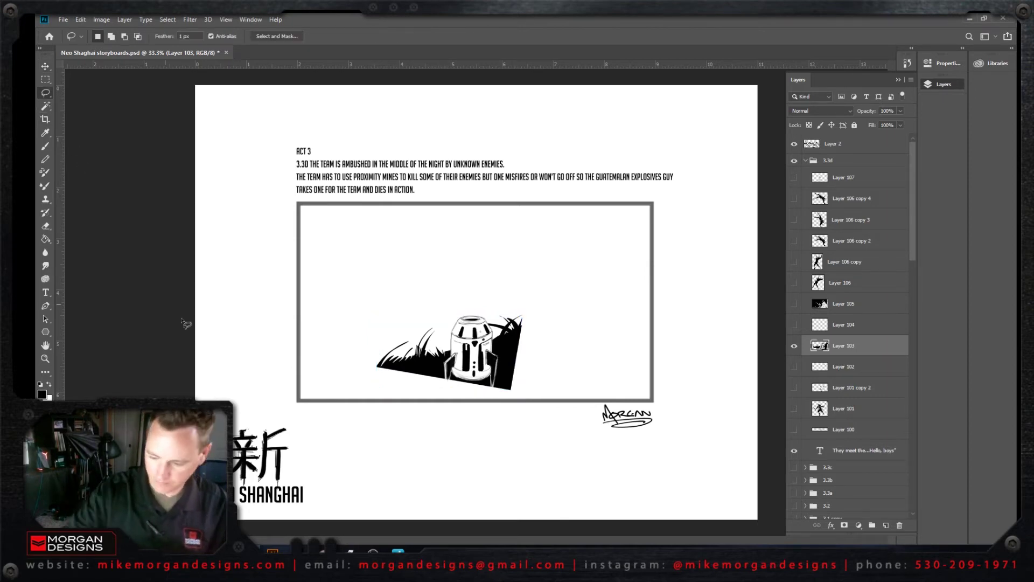
Step: Outline sloping ground on both sides of the mine and along the panel's lower edges with the Brush, and fill it black
key(b)
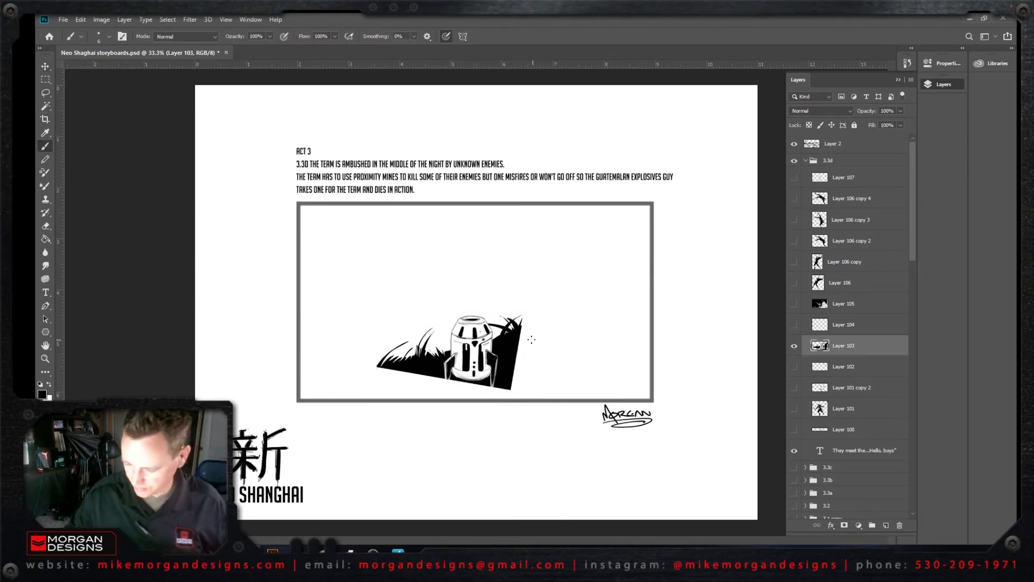
drag(522, 326, 651, 302)
drag(380, 368, 288, 391)
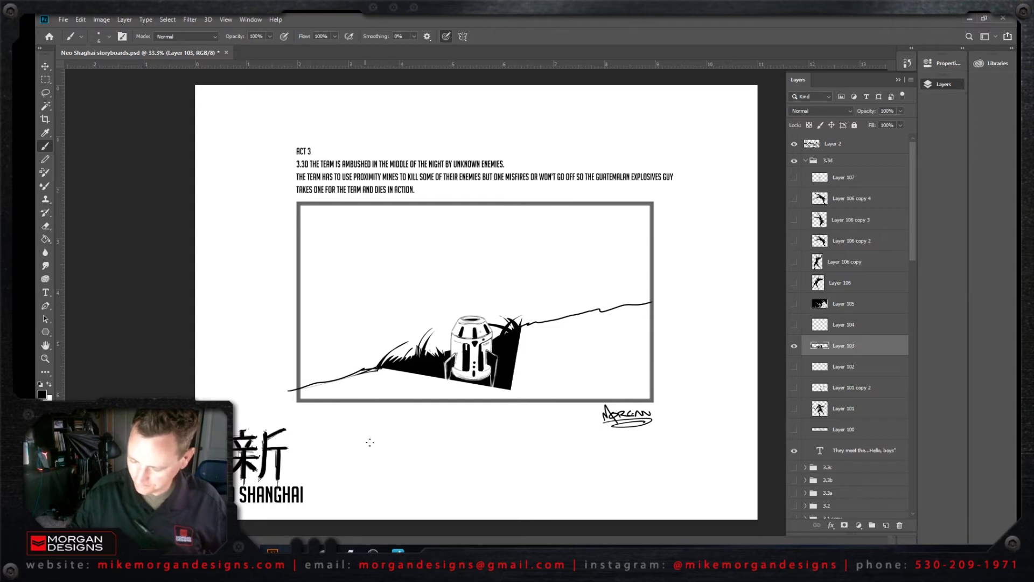
mouse_move(300, 399)
mouse_down()
mouse_move(656, 399)
mouse_move(653, 299)
mouse_up()
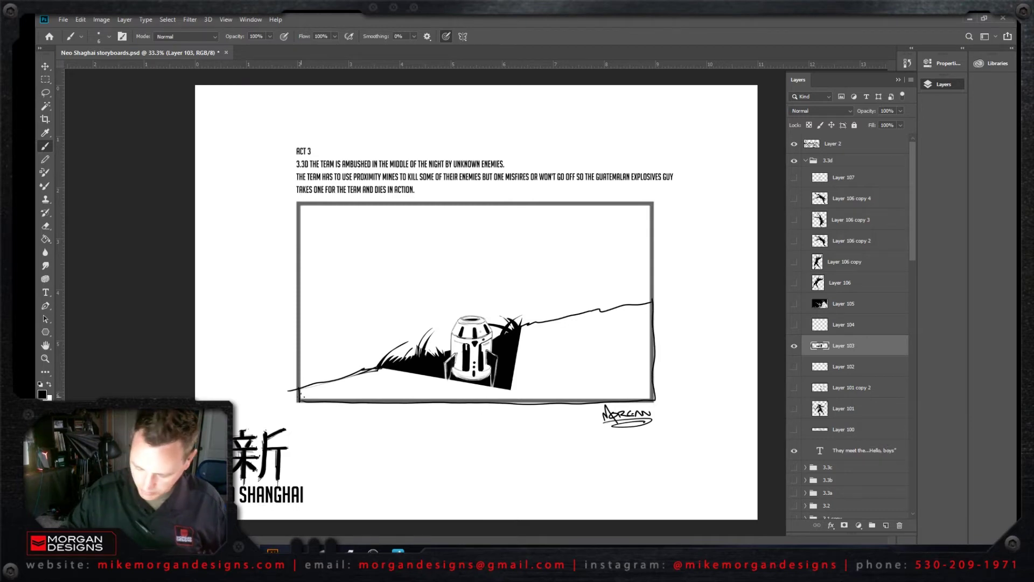
click(46, 240)
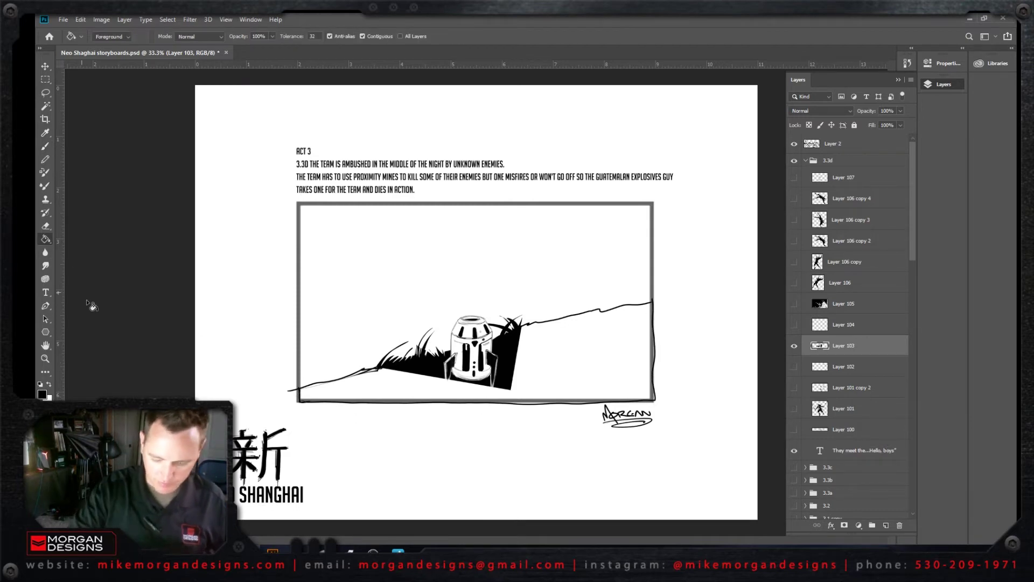
click(405, 388)
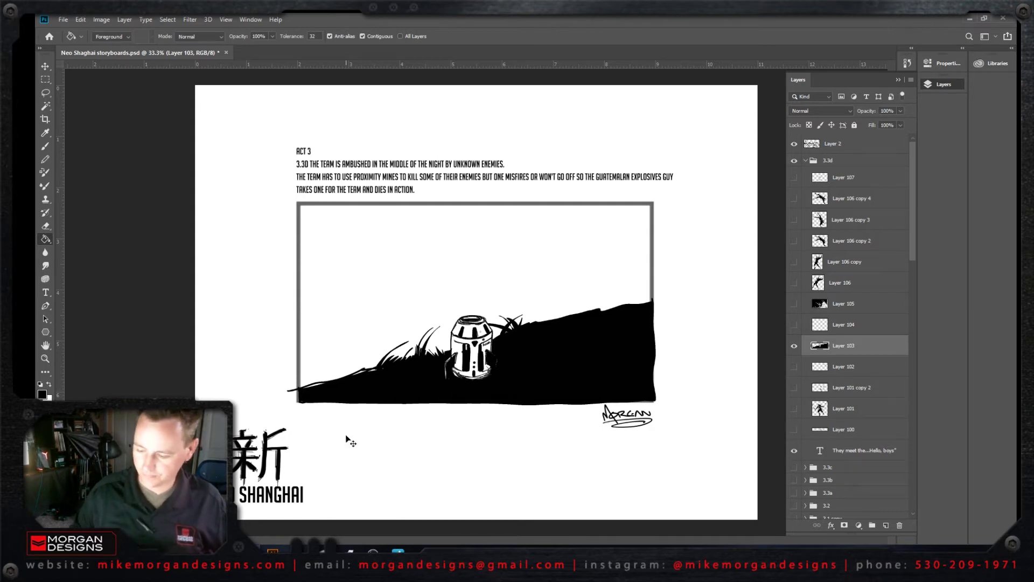
Step: Brush black grass blades along the slope's edge at the panel's far left and toward its right side
click(45, 149)
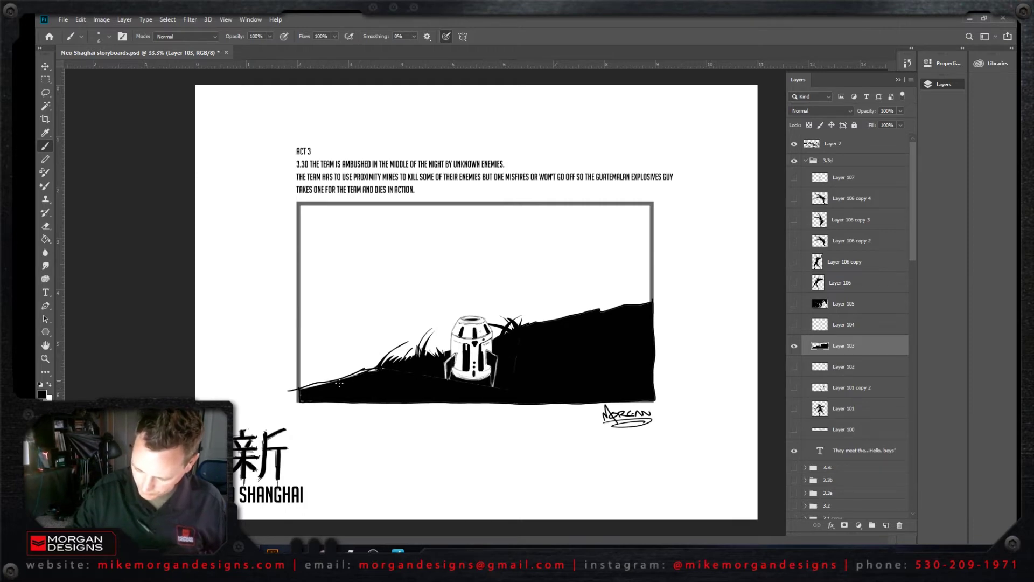
mouse_move(334, 387)
mouse_down()
mouse_move(357, 367)
mouse_move(348, 371)
mouse_up()
mouse_move(295, 393)
mouse_down()
mouse_move(351, 365)
mouse_move(310, 381)
mouse_up()
mouse_move(575, 314)
mouse_down()
mouse_move(610, 299)
mouse_move(550, 308)
mouse_up()
mouse_move(625, 305)
mouse_down()
mouse_move(650, 288)
mouse_move(659, 299)
mouse_up()
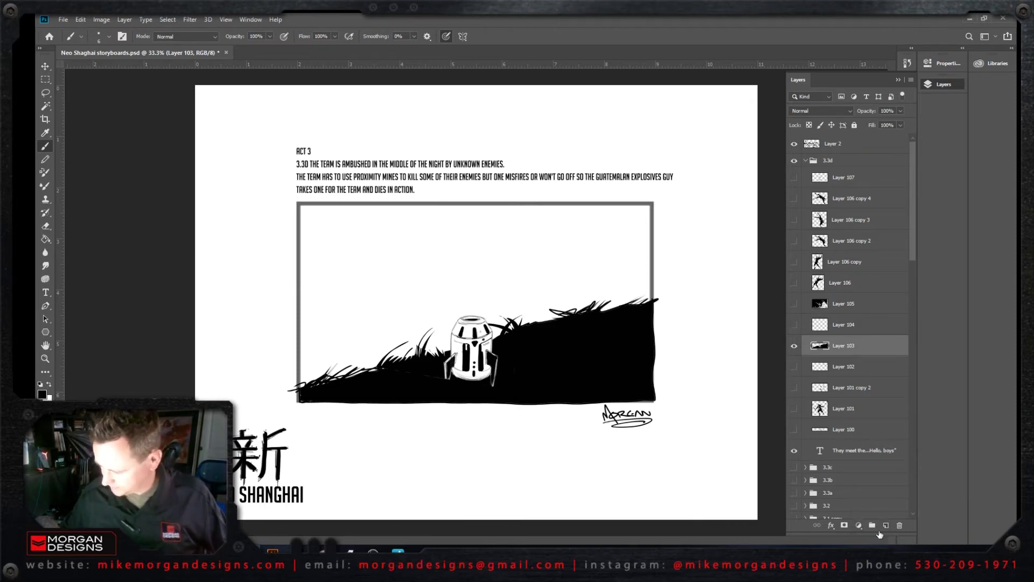
Step: Add a new layer above Layer 103 and brush a tilted oval head with a scowling, open-mouthed face above the mine
click(886, 526)
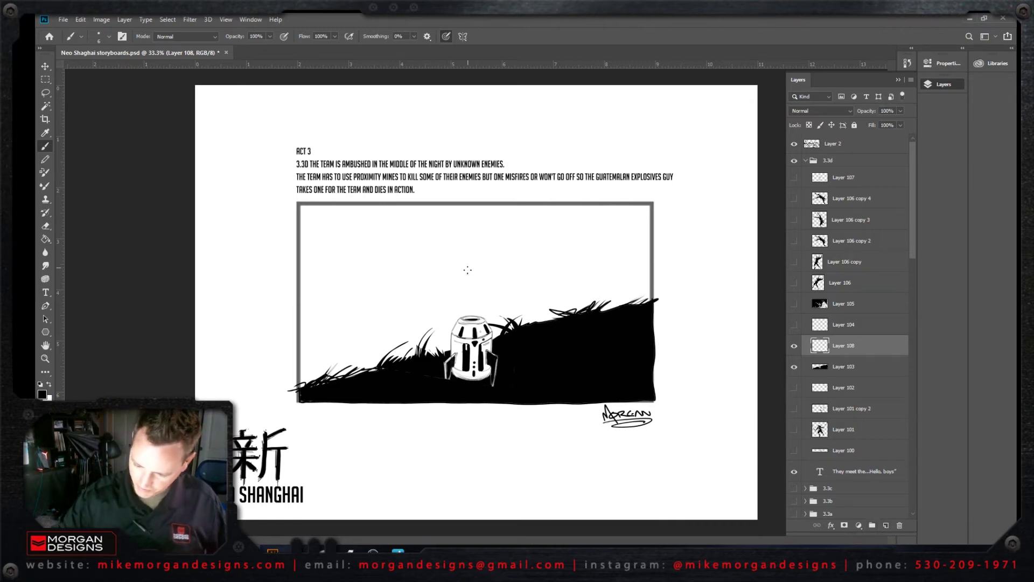
drag(452, 252, 419, 253)
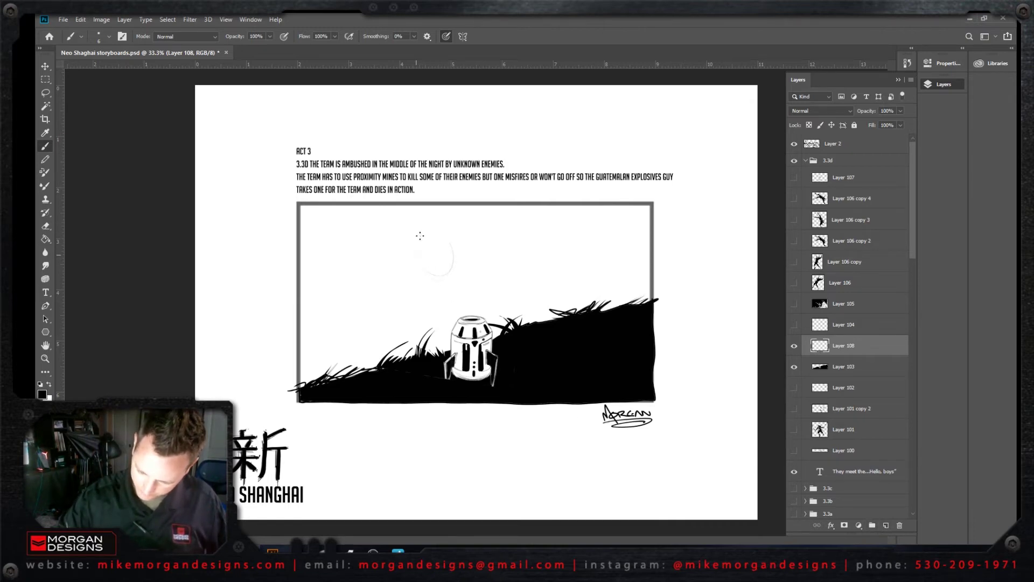
mouse_move(451, 242)
mouse_down()
mouse_move(411, 237)
mouse_move(428, 278)
mouse_move(453, 250)
mouse_move(418, 226)
mouse_move(436, 282)
mouse_move(457, 247)
mouse_move(412, 241)
mouse_move(452, 281)
mouse_move(416, 239)
mouse_move(440, 238)
mouse_move(415, 259)
mouse_up()
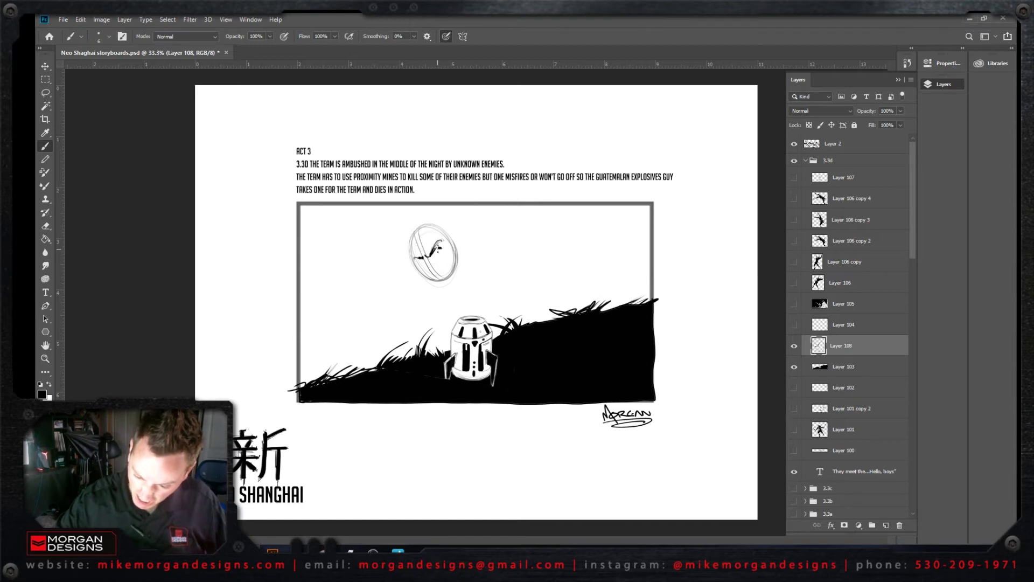
mouse_move(438, 248)
mouse_down()
mouse_move(417, 260)
mouse_move(433, 260)
mouse_up()
key(ctrl+z)
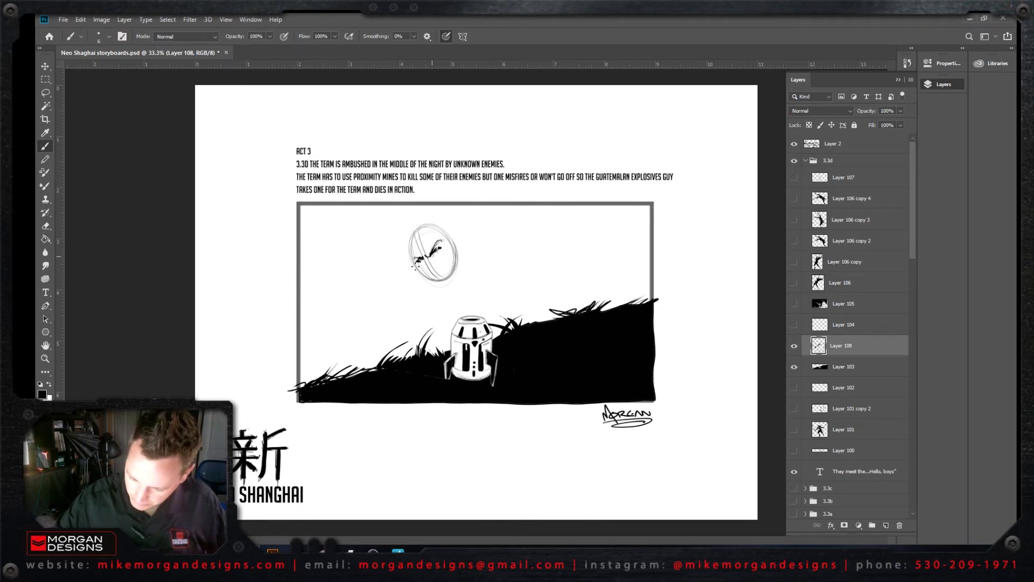
drag(439, 253, 450, 241)
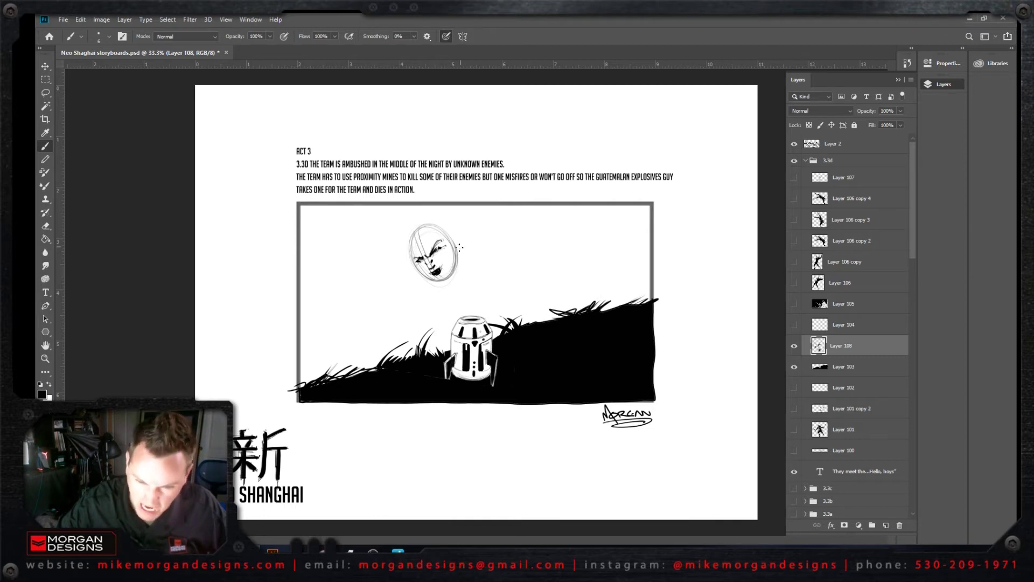
mouse_move(443, 267)
mouse_down()
mouse_move(451, 254)
mouse_move(424, 272)
mouse_move(448, 282)
mouse_up()
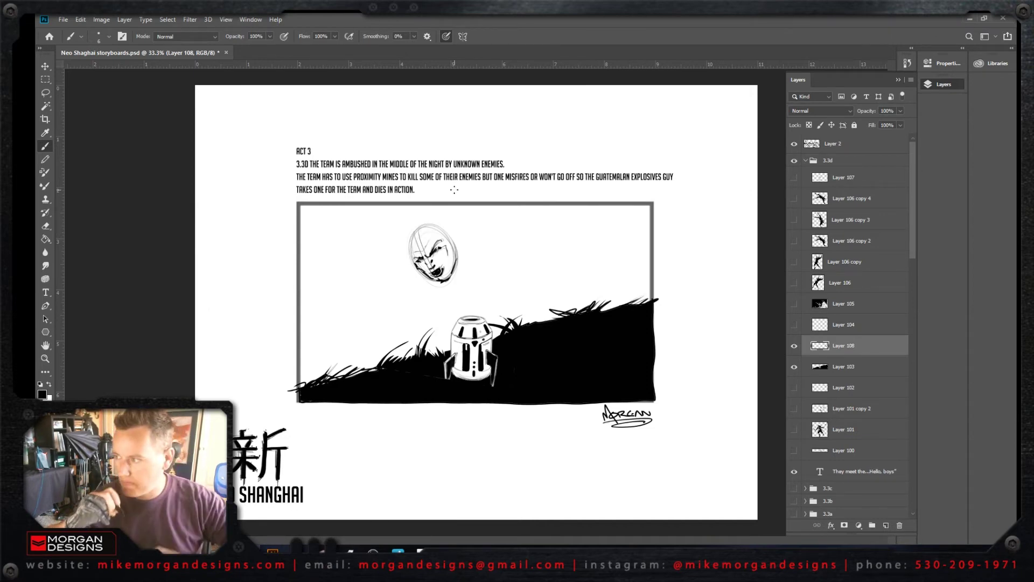
Step: Brush short, swept-back hair and a hairline around the top of the man's head
mouse_move(411, 239)
mouse_down()
mouse_move(420, 245)
mouse_move(424, 225)
mouse_move(408, 248)
mouse_up()
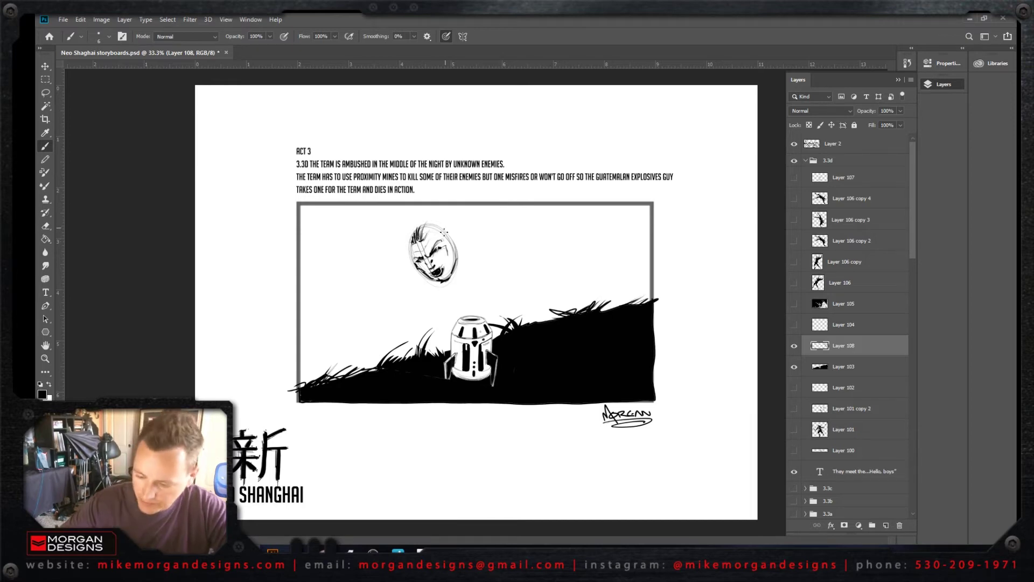
mouse_move(431, 240)
mouse_down()
mouse_move(448, 227)
mouse_move(455, 255)
mouse_move(407, 254)
mouse_move(409, 263)
mouse_move(407, 241)
mouse_move(419, 227)
mouse_move(428, 234)
mouse_up()
mouse_move(445, 223)
mouse_down()
mouse_move(436, 232)
mouse_move(448, 241)
mouse_move(427, 229)
mouse_move(410, 234)
mouse_move(444, 230)
mouse_up()
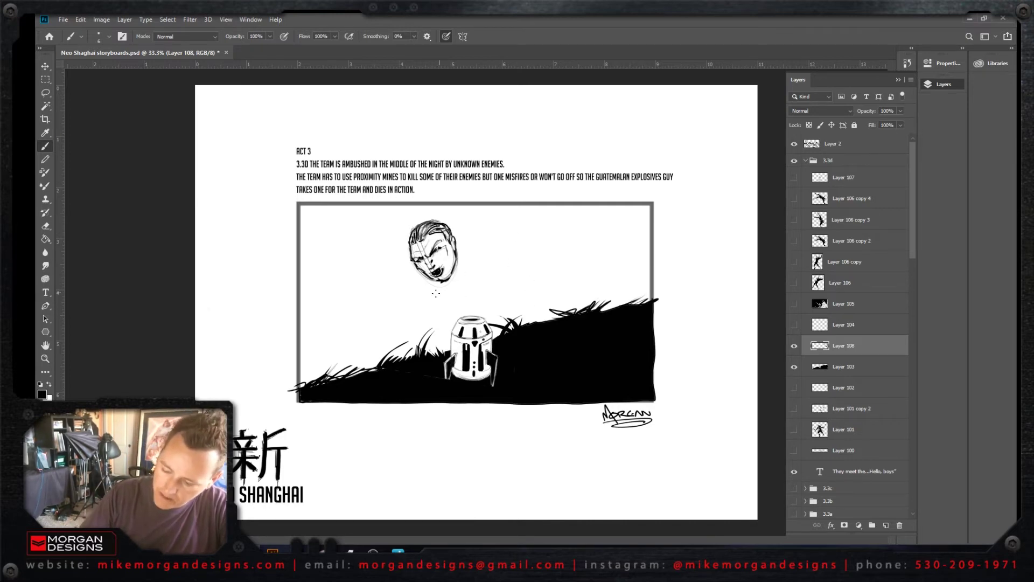
Step: Sketch the man's shoulders and upper chest leaning forward below the head, and draw a jacket collar around the neck
drag(446, 281, 409, 285)
mouse_move(476, 254)
mouse_down()
mouse_move(460, 252)
mouse_move(490, 247)
mouse_up()
mouse_move(426, 273)
mouse_down()
mouse_move(401, 281)
mouse_move(406, 293)
mouse_up()
drag(498, 260, 497, 251)
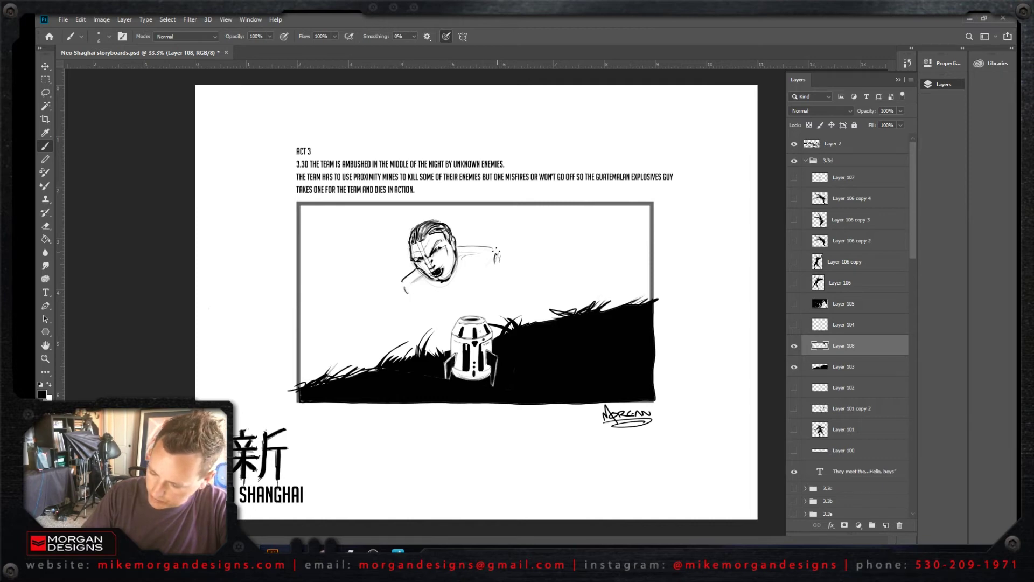
mouse_move(420, 298)
mouse_down()
mouse_move(495, 275)
mouse_move(423, 291)
mouse_up()
drag(497, 271, 412, 295)
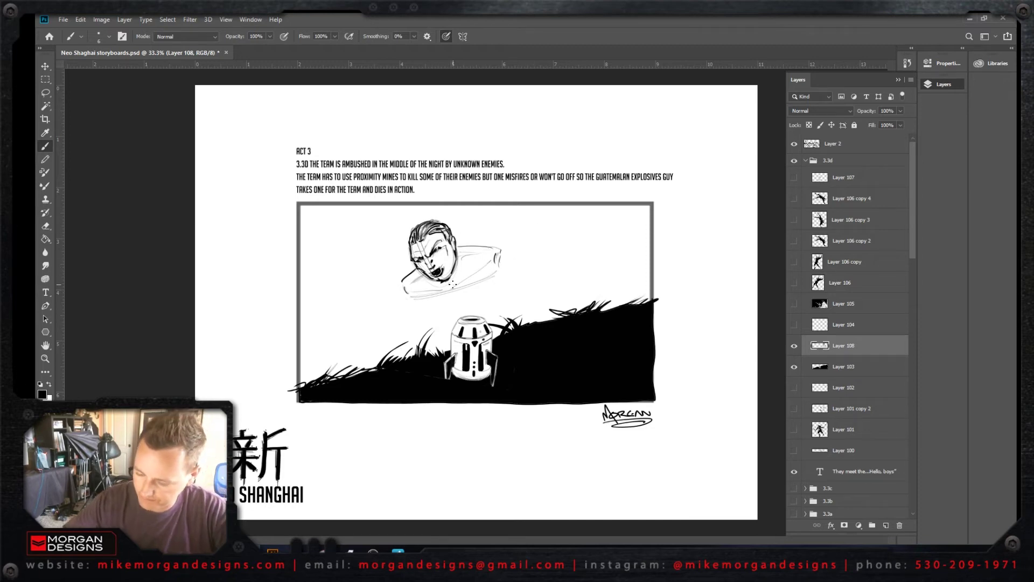
mouse_move(438, 283)
mouse_down()
mouse_move(455, 281)
mouse_move(458, 263)
mouse_move(457, 280)
mouse_move(433, 284)
mouse_move(447, 291)
mouse_up()
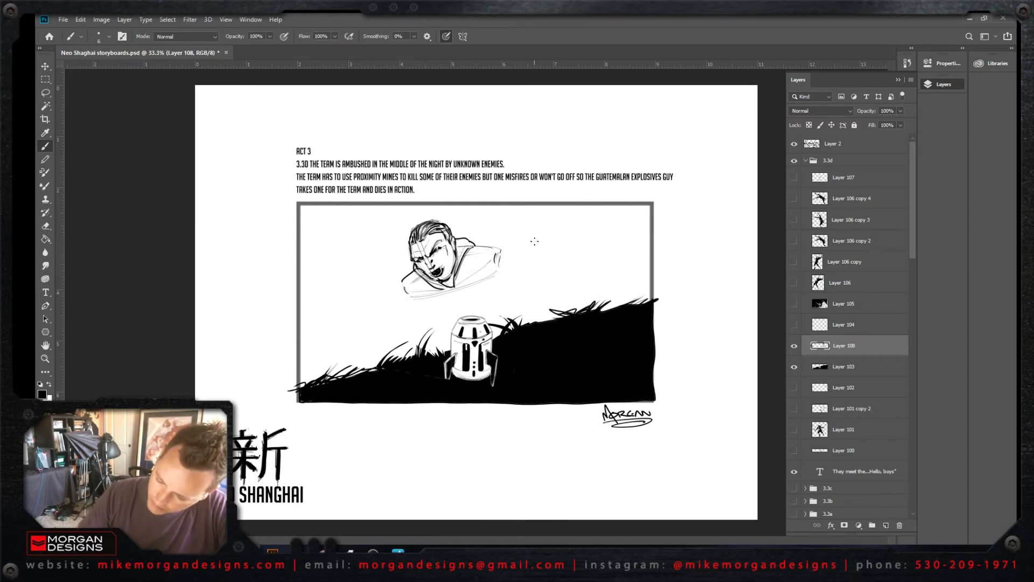
Step: Draw an open raised hand right of the head, and a sleeved arm with spread fingers reaching down to the left
mouse_move(523, 261)
mouse_down()
mouse_move(554, 249)
mouse_move(535, 243)
mouse_move(552, 259)
mouse_move(533, 248)
mouse_move(552, 260)
mouse_move(548, 271)
mouse_move(530, 244)
mouse_move(518, 259)
mouse_move(538, 273)
mouse_move(511, 243)
mouse_move(529, 248)
mouse_move(547, 228)
mouse_up()
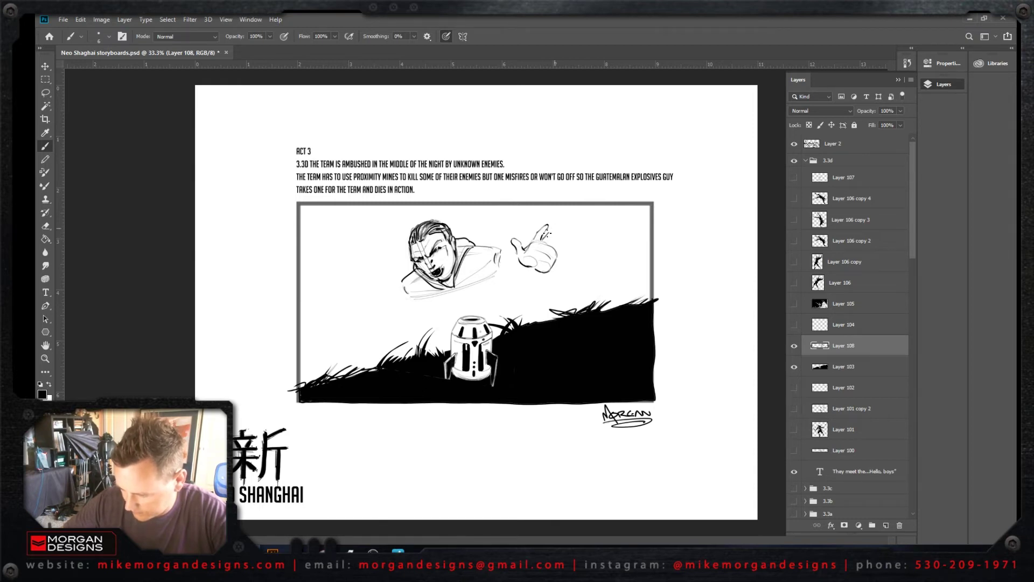
drag(549, 234, 554, 233)
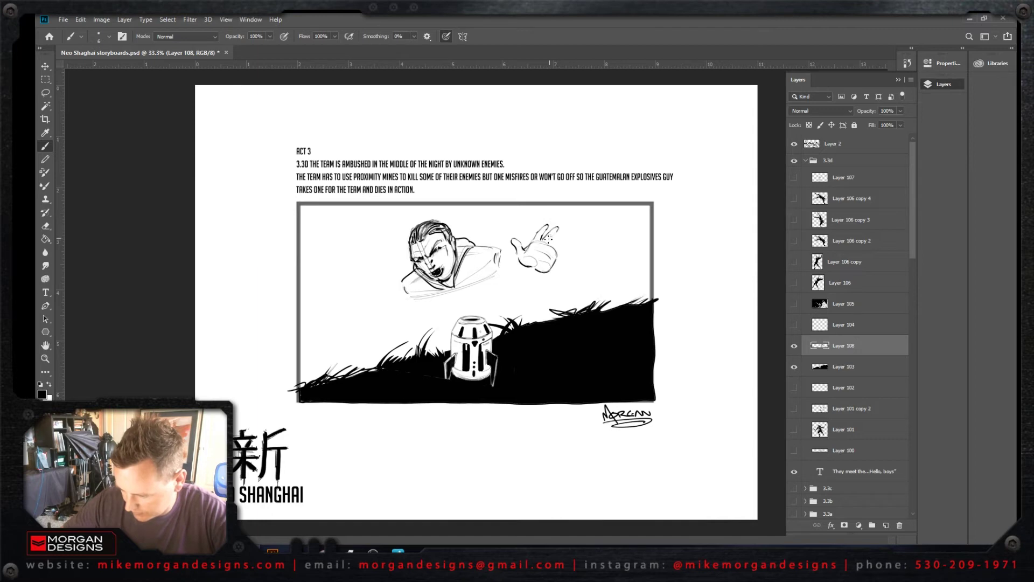
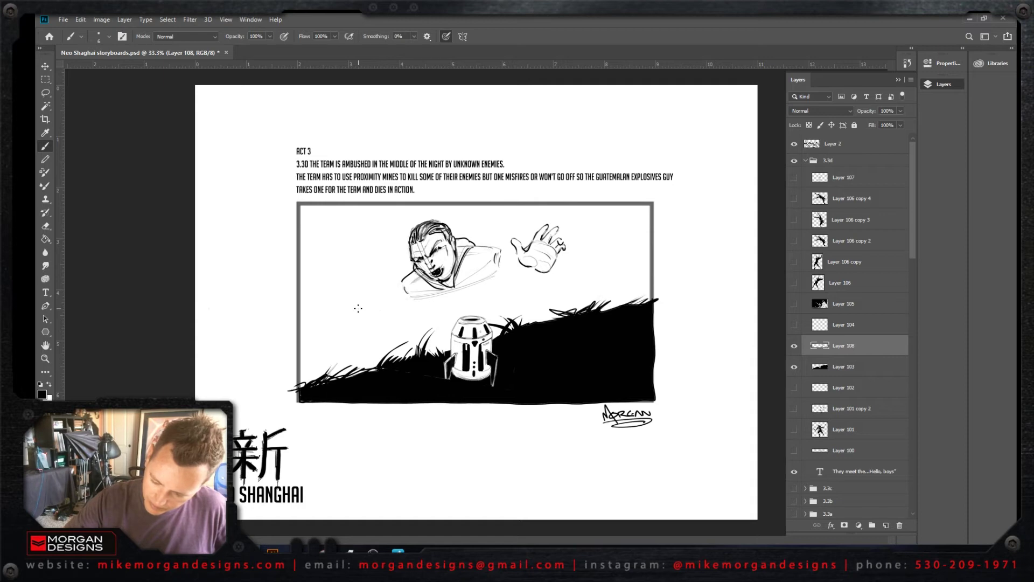
mouse_move(403, 283)
mouse_down()
mouse_move(380, 299)
mouse_move(423, 305)
mouse_move(377, 317)
mouse_move(387, 322)
mouse_move(339, 311)
mouse_move(351, 331)
mouse_move(331, 341)
mouse_move(339, 320)
mouse_move(323, 309)
mouse_move(330, 320)
mouse_up()
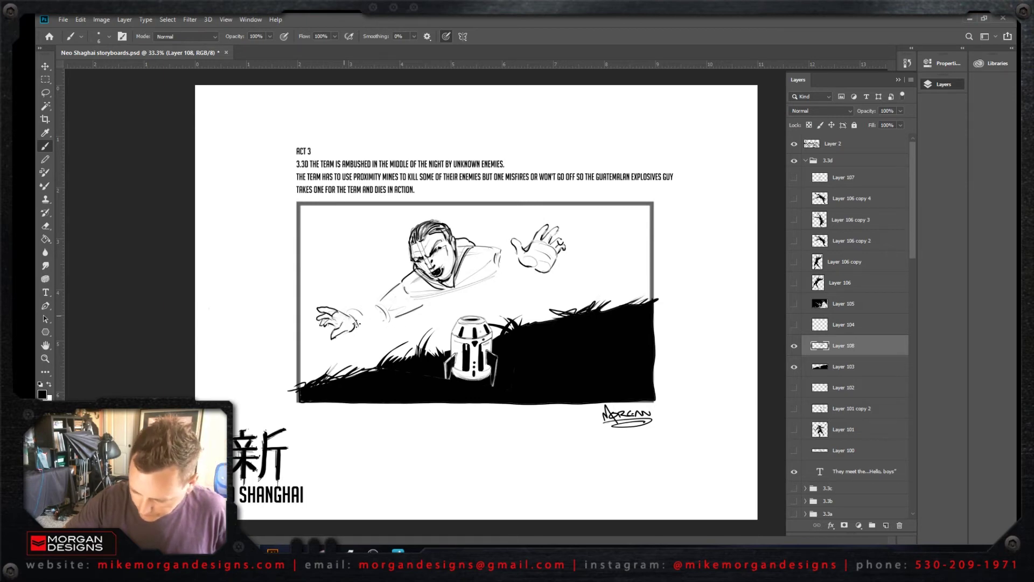
mouse_move(355, 322)
mouse_down()
mouse_move(361, 329)
mouse_move(385, 302)
mouse_move(381, 327)
mouse_move(492, 280)
mouse_up()
drag(442, 304, 495, 276)
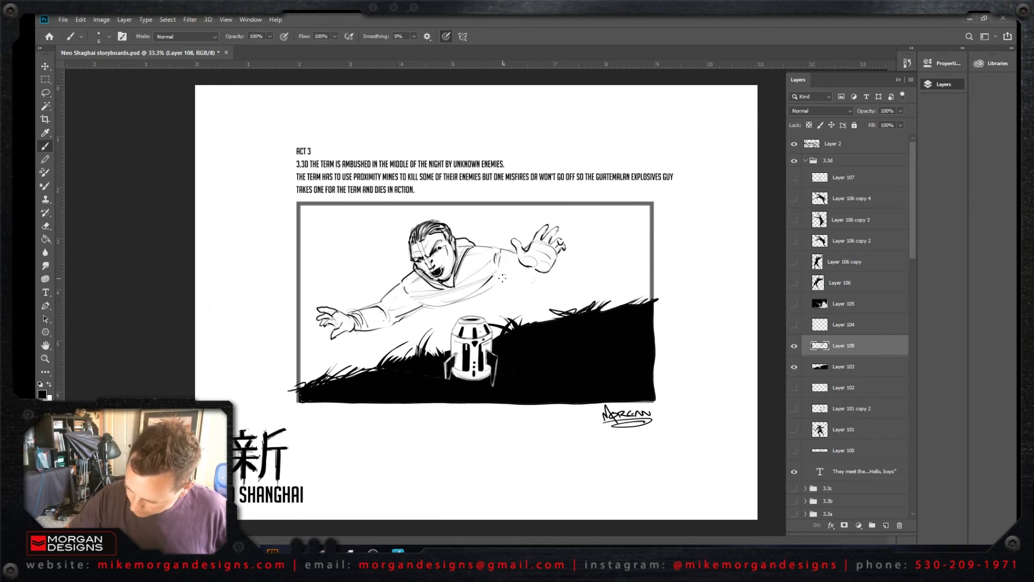
Step: Brush the raised hand's cuff and sleeve underside, and add bent, crouching legs behind the mine
mouse_move(540, 279)
mouse_down()
mouse_move(553, 269)
mouse_move(489, 286)
mouse_up()
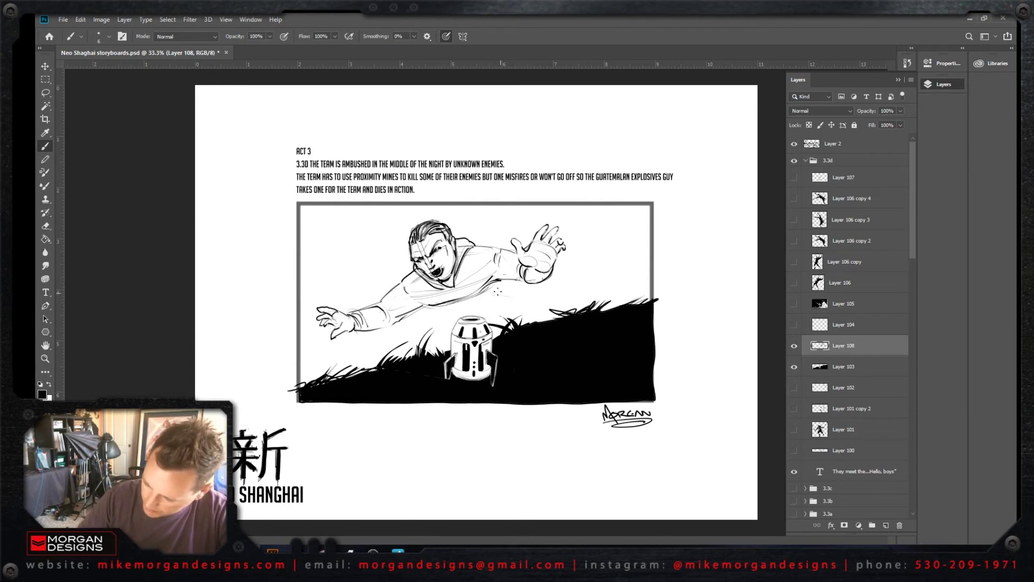
mouse_move(472, 307)
mouse_down()
mouse_move(535, 316)
mouse_move(498, 317)
mouse_move(543, 302)
mouse_up()
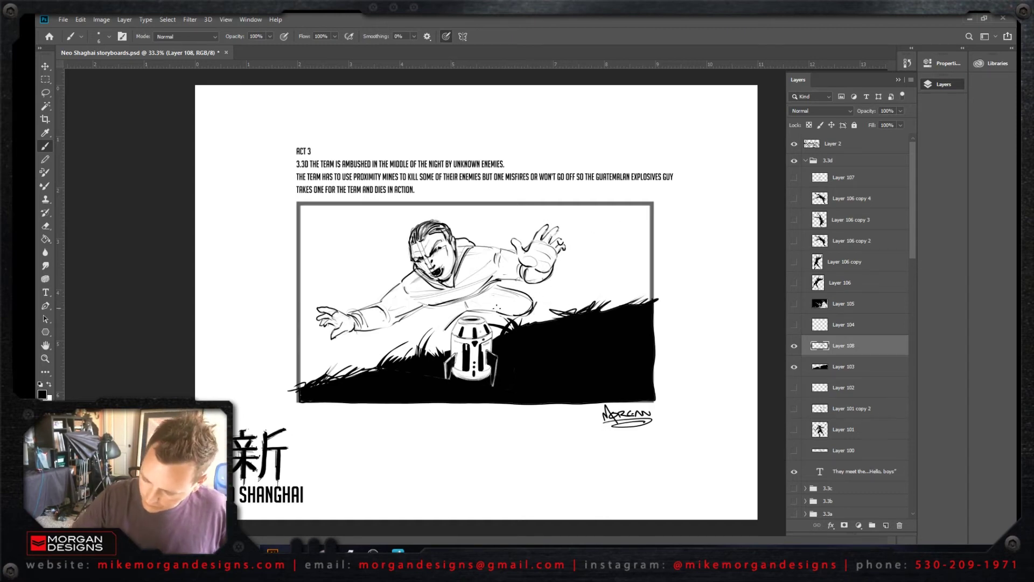
mouse_move(429, 316)
mouse_down()
mouse_move(437, 341)
mouse_move(418, 341)
mouse_move(448, 334)
mouse_up()
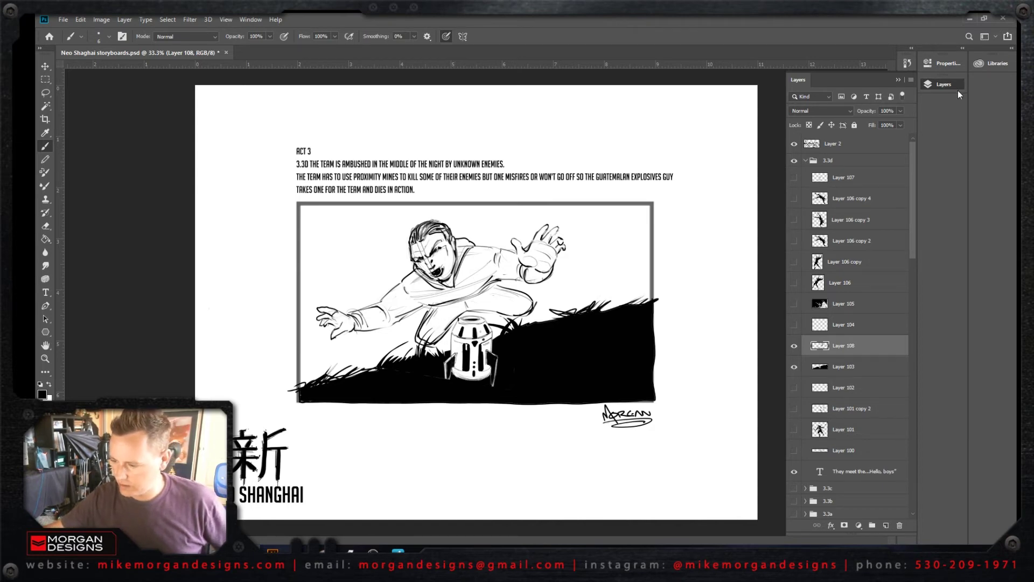
Step: Compare against earlier panels by showing groups 3.3c and 3.3b one at a time with 3.3d hidden, and show 3.3d again
click(795, 160)
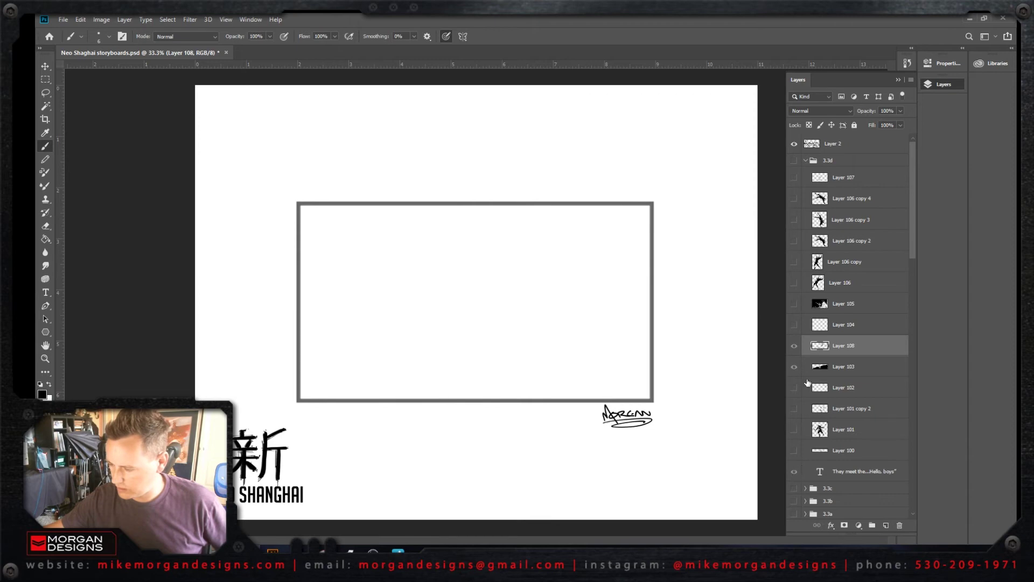
click(805, 161)
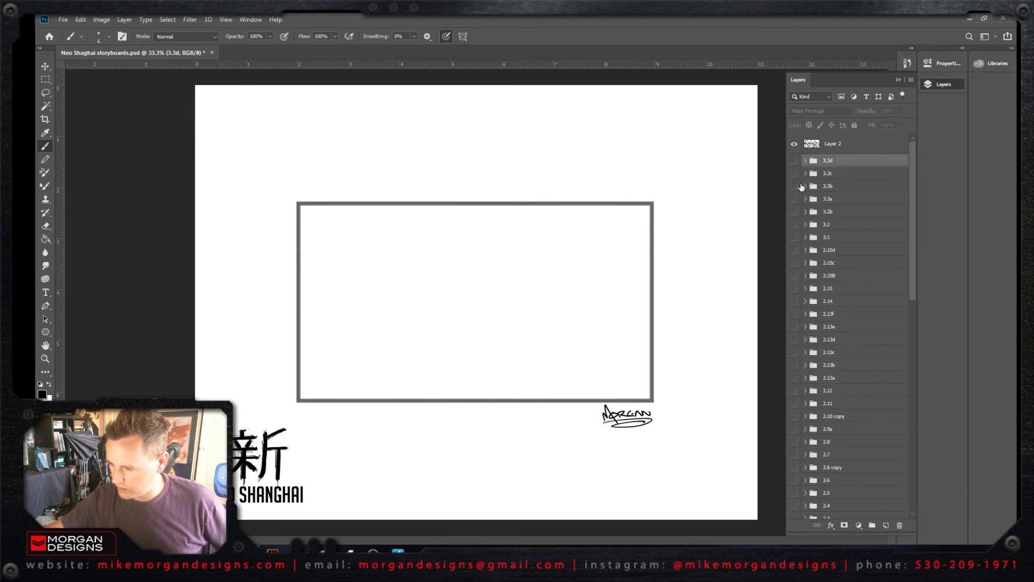
click(795, 174)
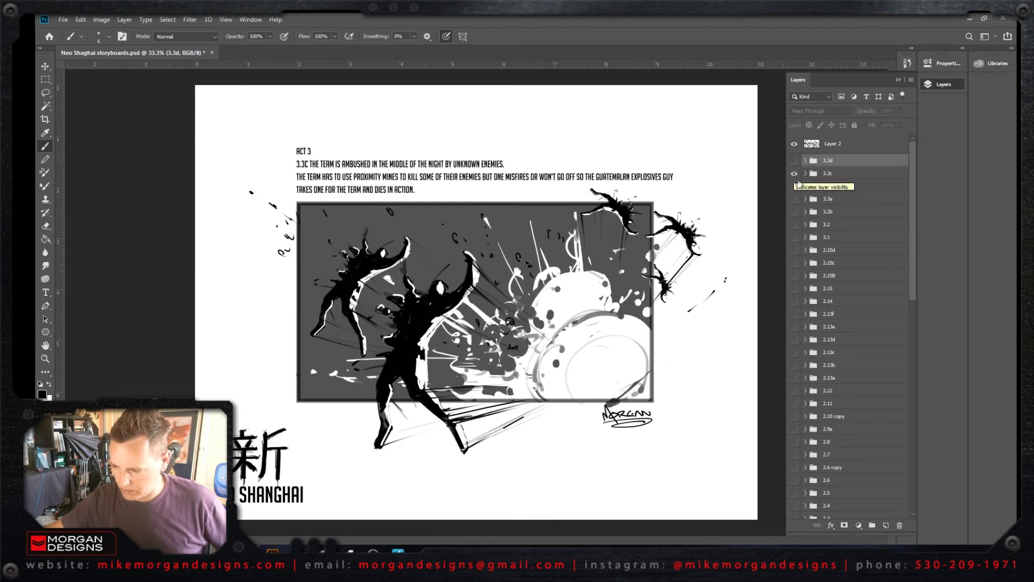
click(794, 174)
click(794, 186)
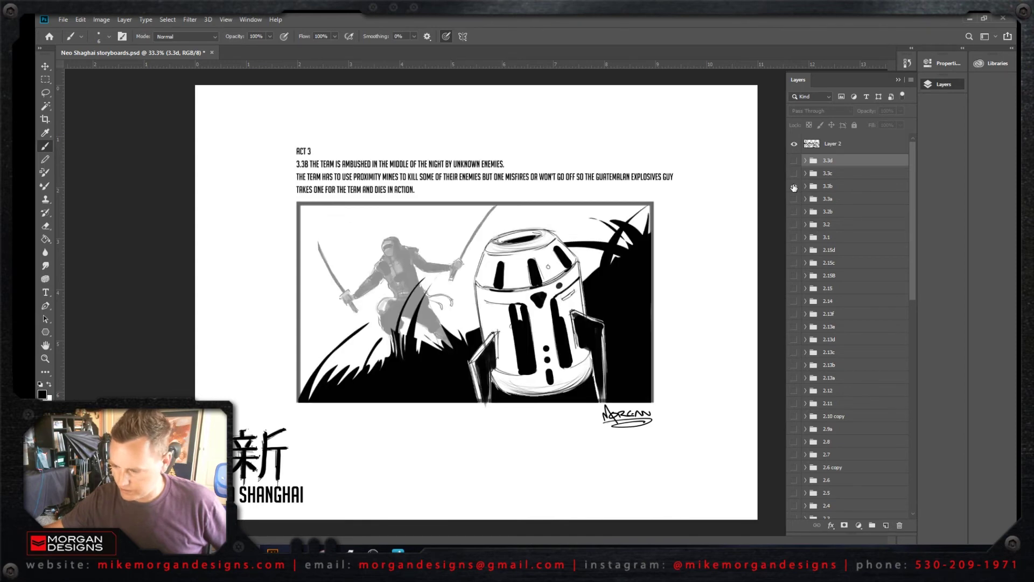
click(795, 186)
click(794, 161)
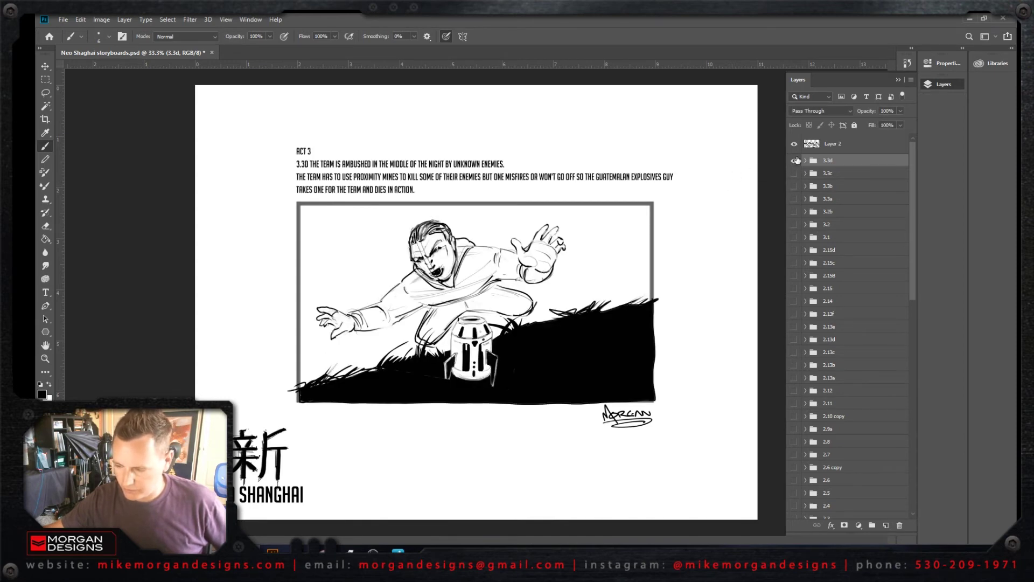
Step: Flip the crouching figure on Layer 108 and the mine-and-slope drawing on Layer 103 horizontally together
click(806, 162)
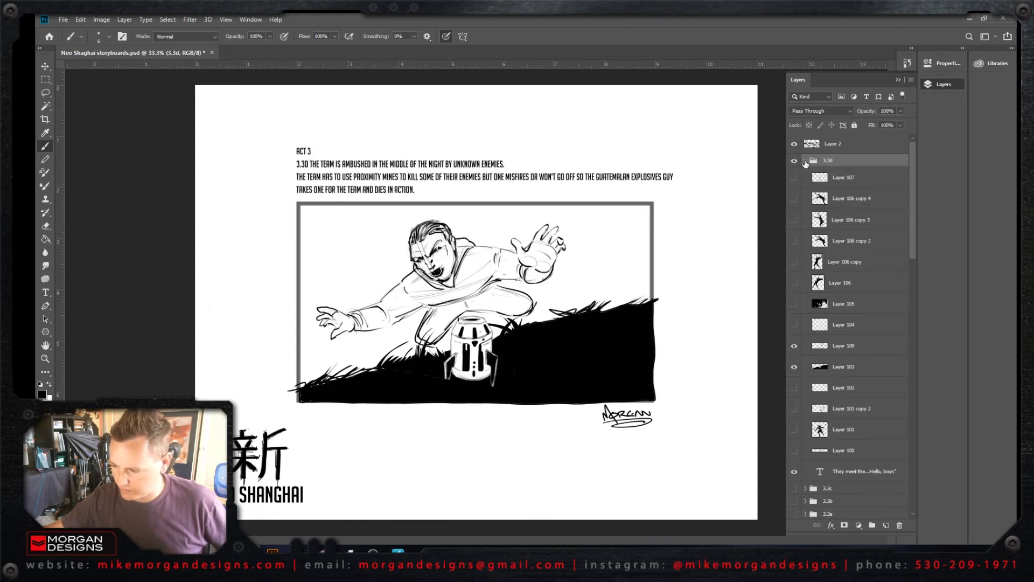
click(865, 352)
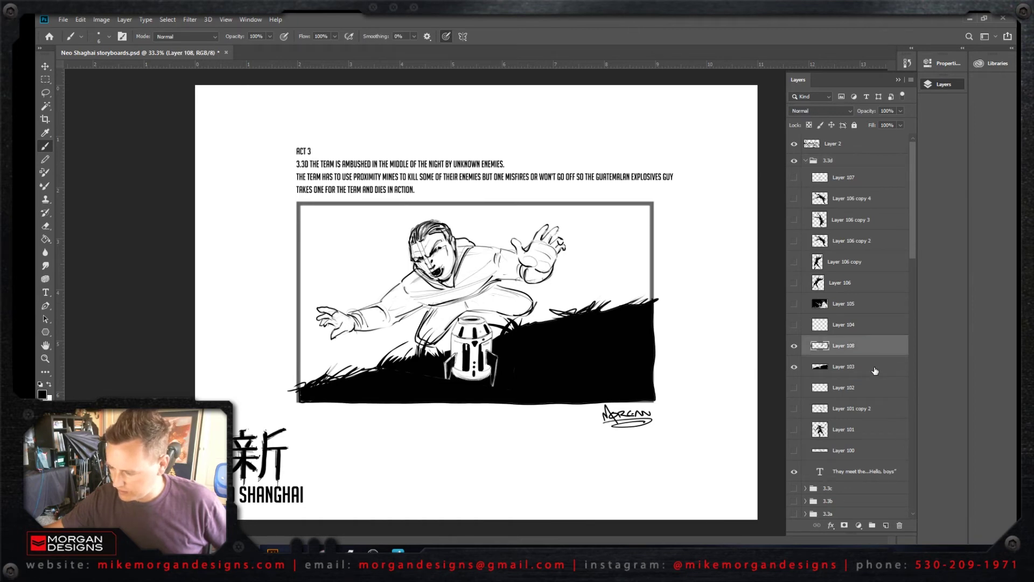
shift+click(876, 371)
click(80, 19)
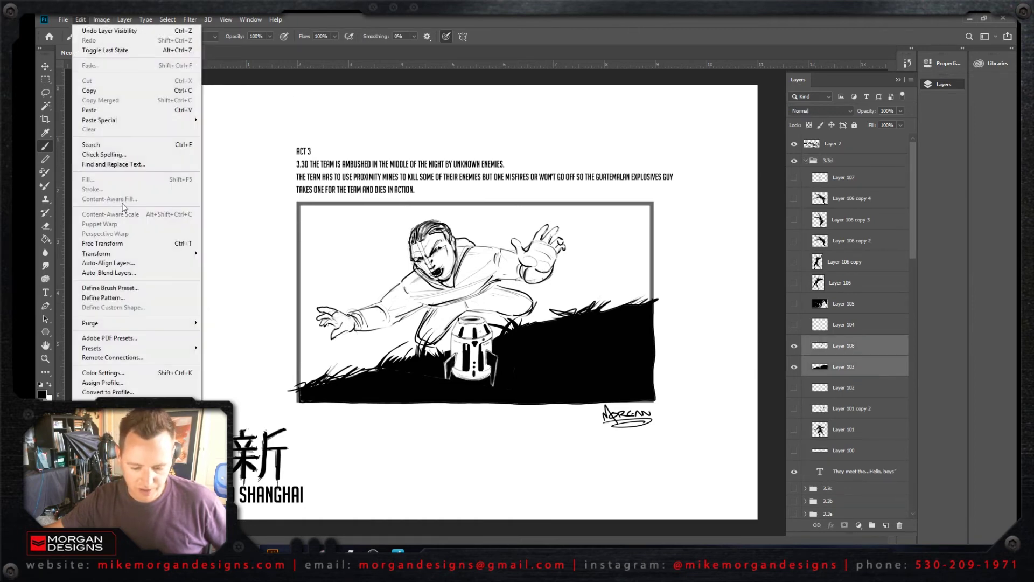
mouse_move(159, 253)
click(242, 368)
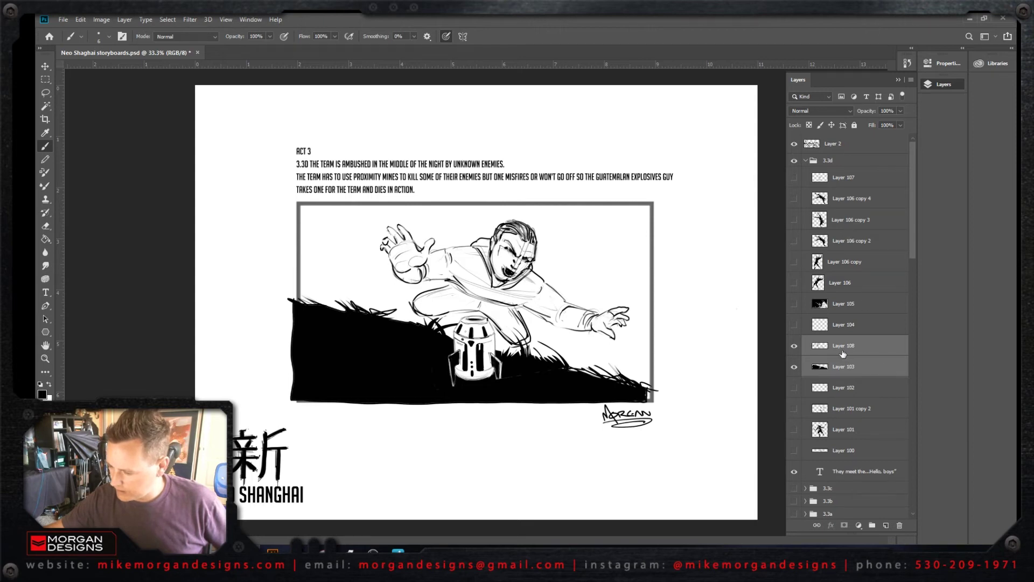
Step: Brush a curved outline arrow on Layer 108, sweeping from beside the man's head down toward his outstretched right-side arm
click(862, 345)
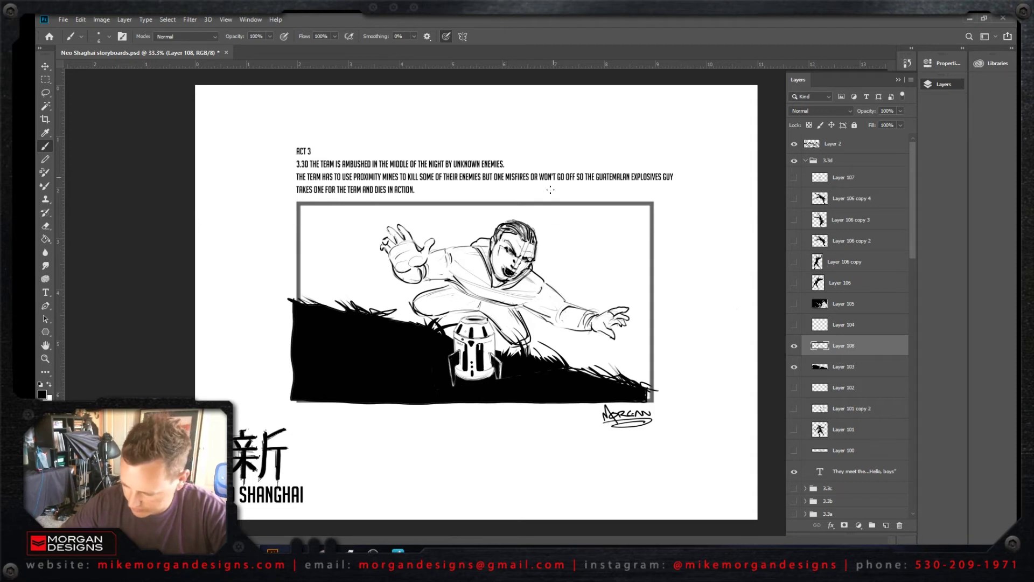
drag(525, 260, 566, 223)
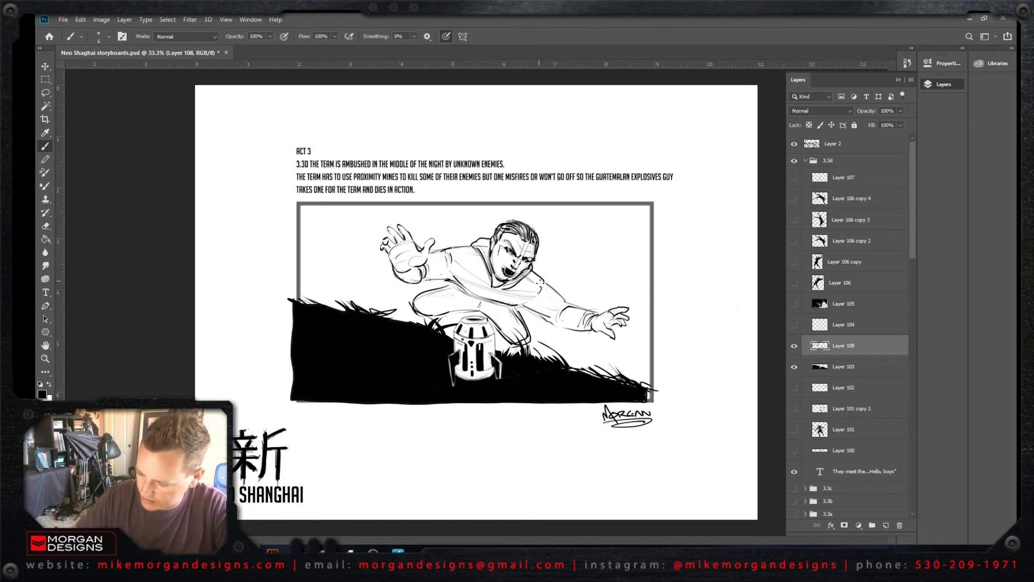
mouse_move(539, 281)
mouse_down()
mouse_move(570, 305)
mouse_move(587, 304)
mouse_up()
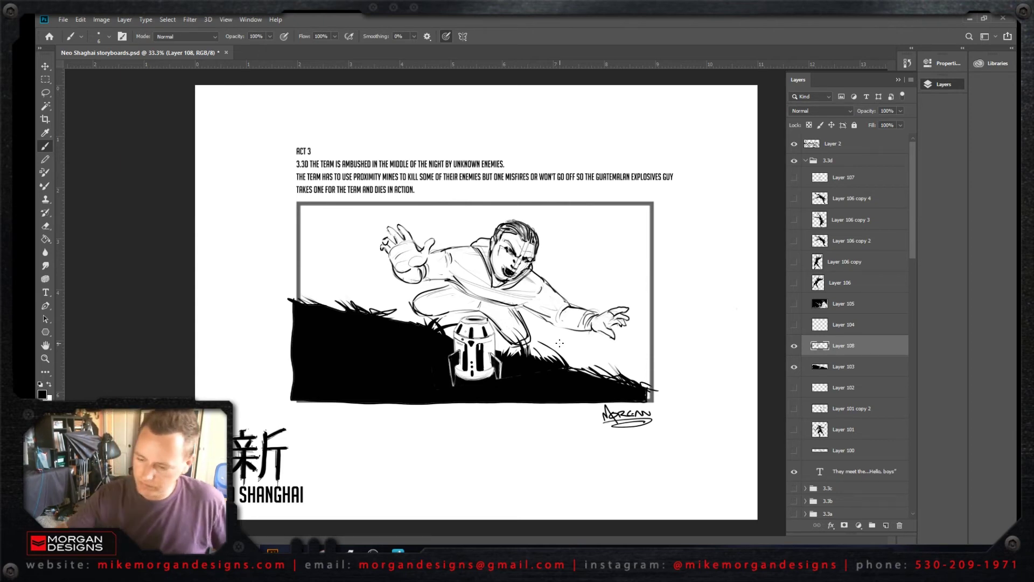
mouse_move(545, 221)
mouse_down()
mouse_move(576, 265)
mouse_move(559, 264)
mouse_move(588, 295)
mouse_move(606, 268)
mouse_move(587, 228)
mouse_move(547, 230)
mouse_move(576, 223)
mouse_move(550, 233)
mouse_move(569, 232)
mouse_up()
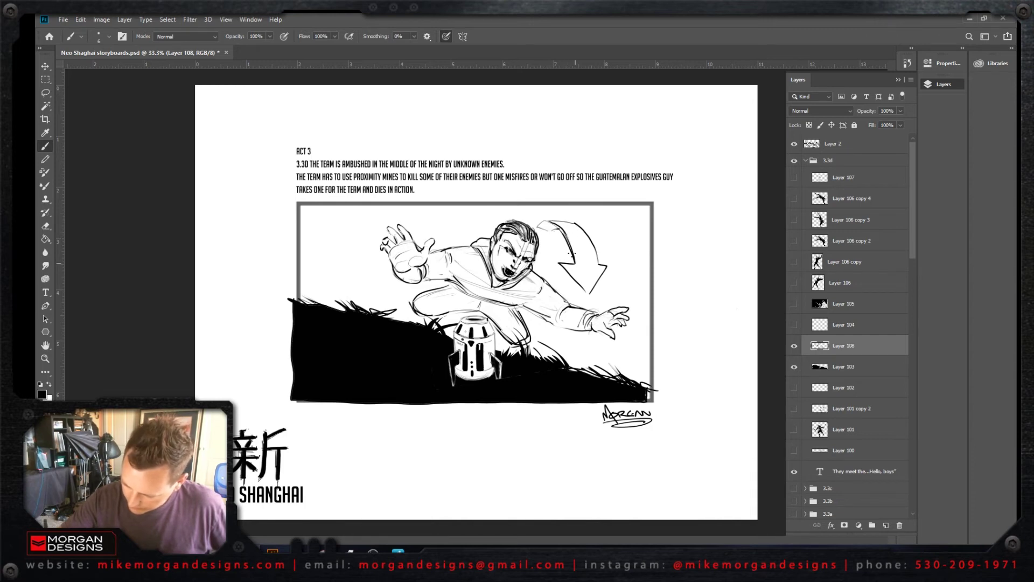
drag(559, 268, 587, 299)
key(ctrl+z)
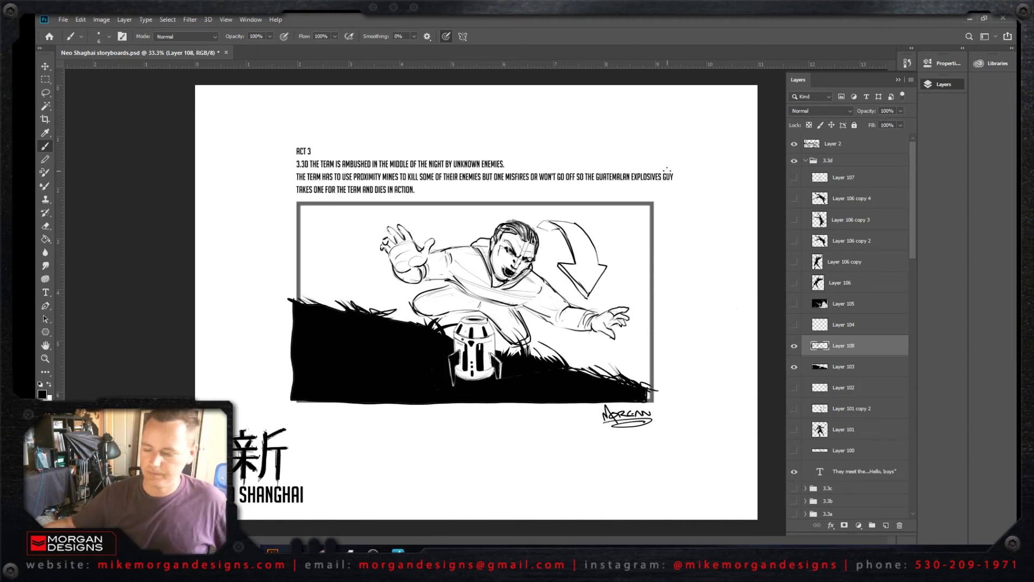
Step: Select the 3.3d group and collapse it
click(846, 160)
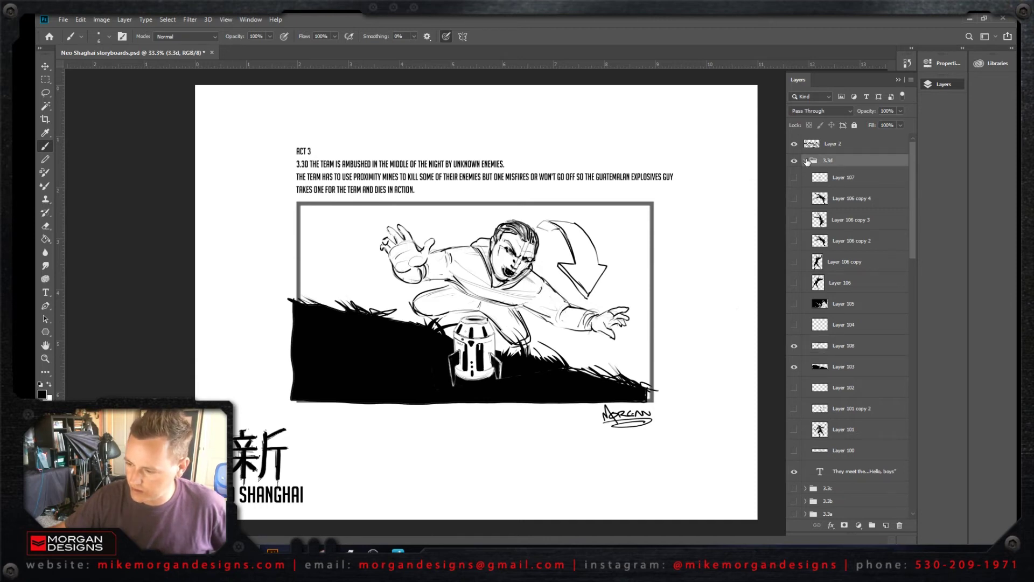
click(806, 160)
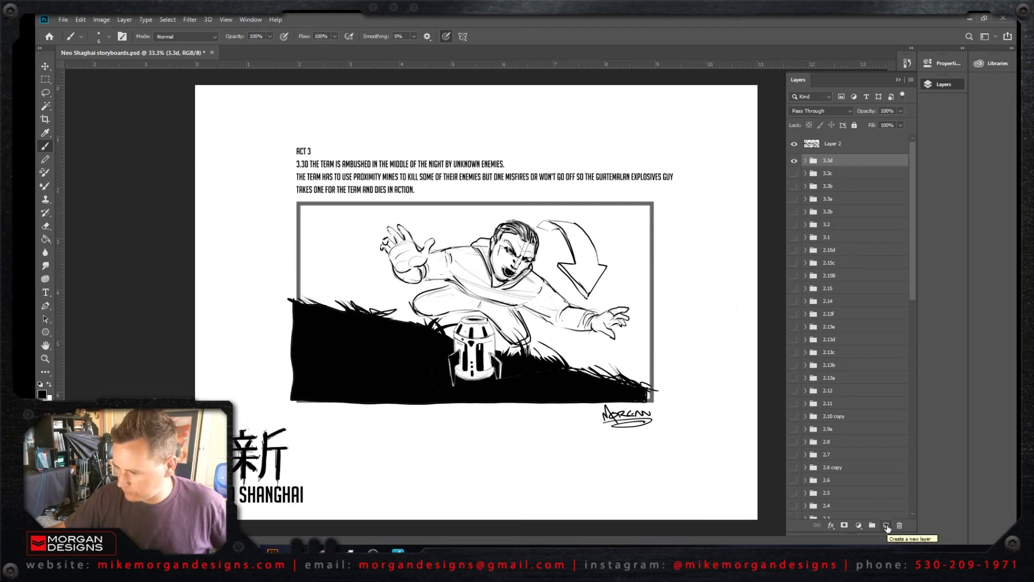
Step: Duplicate the 3.3d group, hide the original, and rename the copy 3.3e
right_click(845, 164)
click(877, 184)
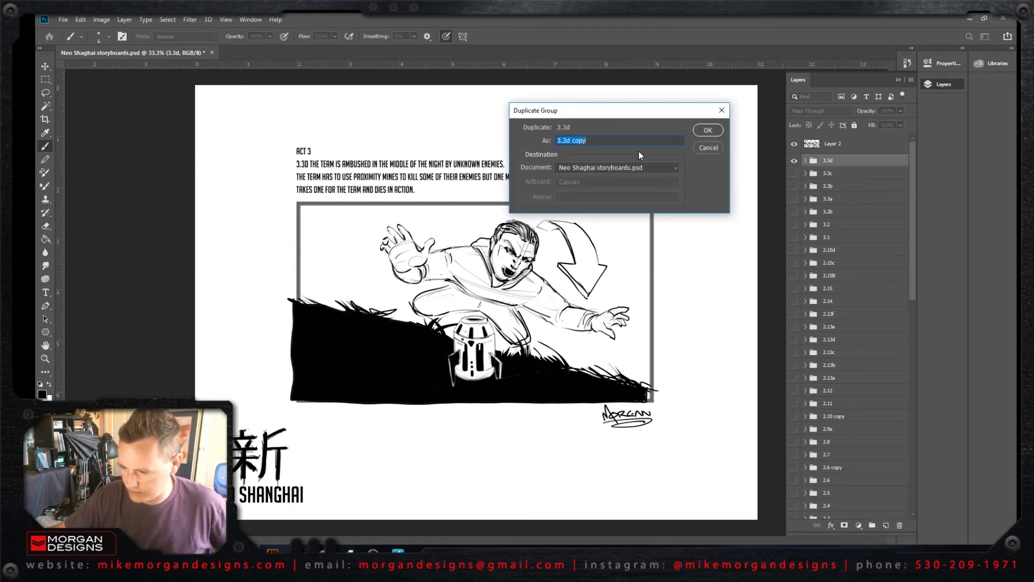
click(717, 130)
click(795, 173)
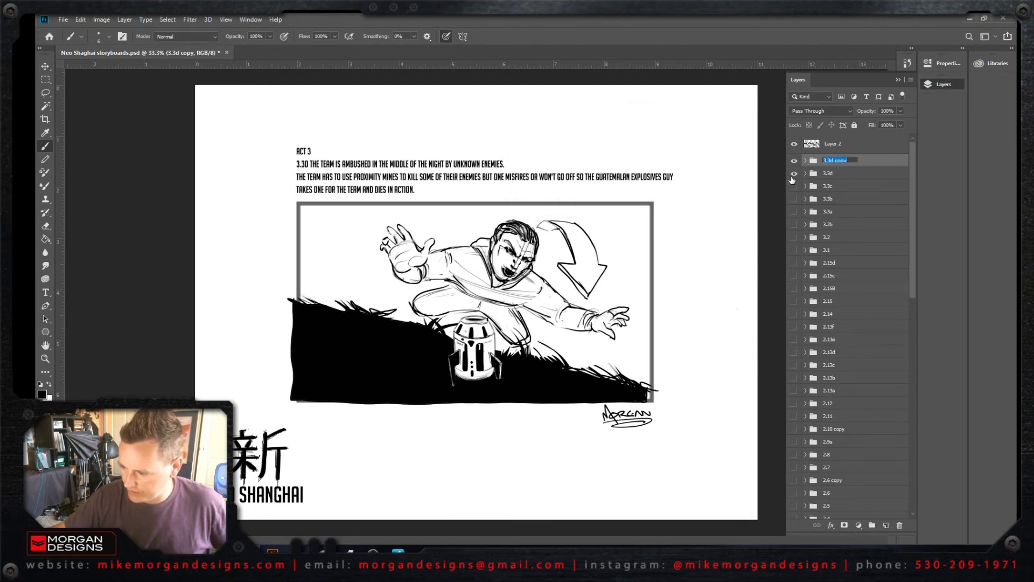
double_click(839, 162)
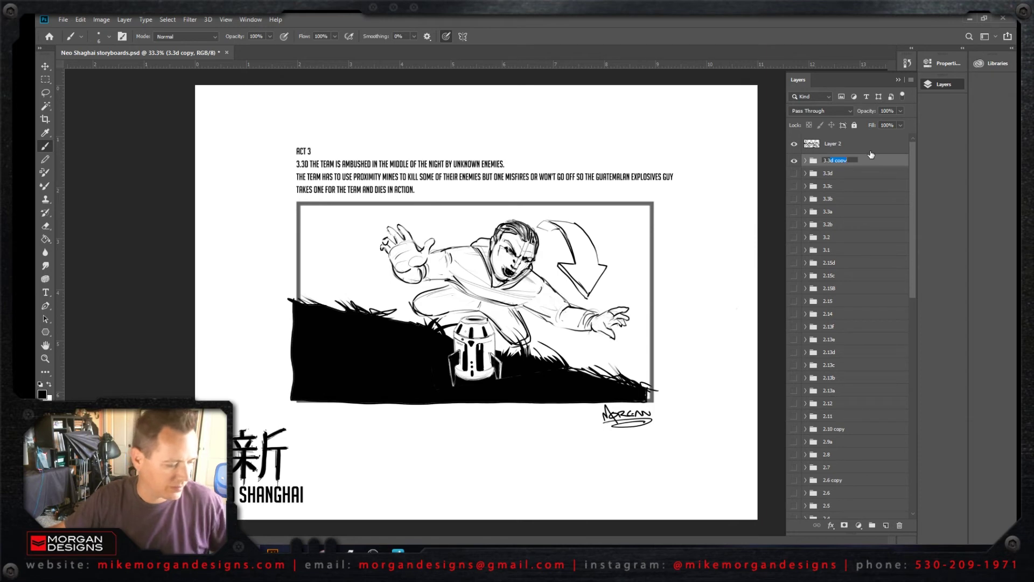
text(3.3e)
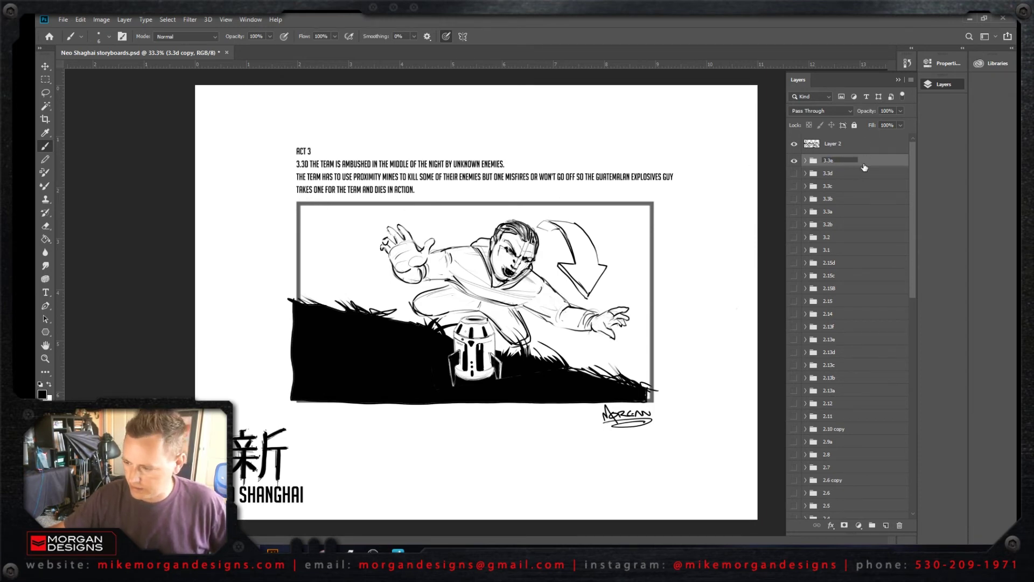
key(Return)
Step: Expand group 3.3e and delete its drawing layers from Layer 107 down to Layer 100, keeping only the caption text layer
click(806, 161)
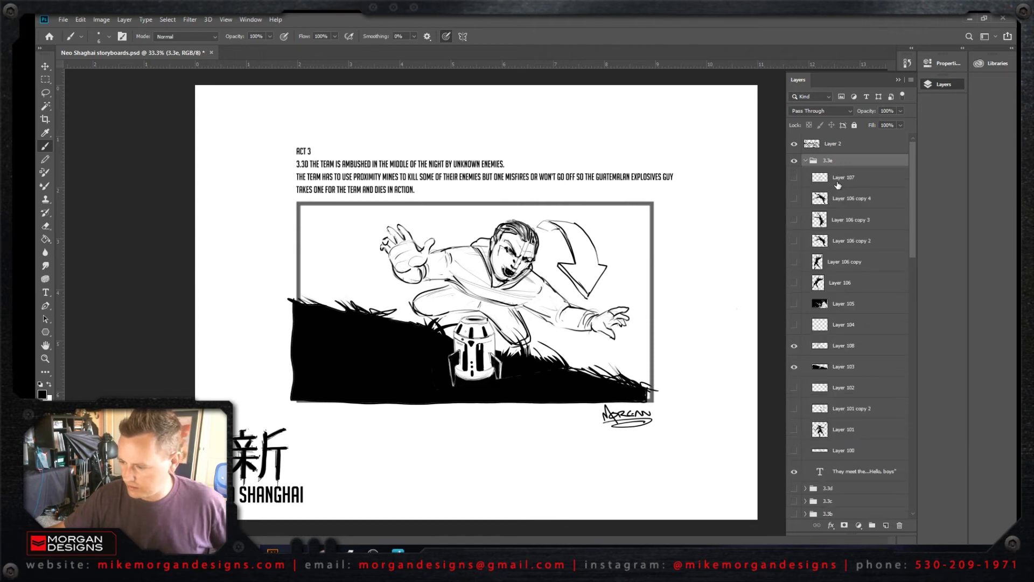
click(863, 179)
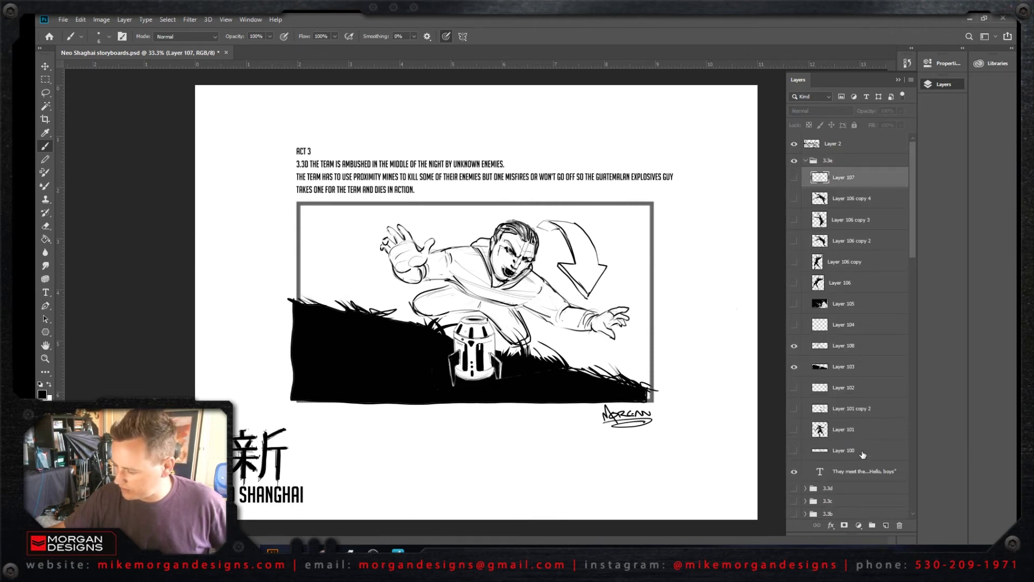
shift+click(861, 449)
key(Delete)
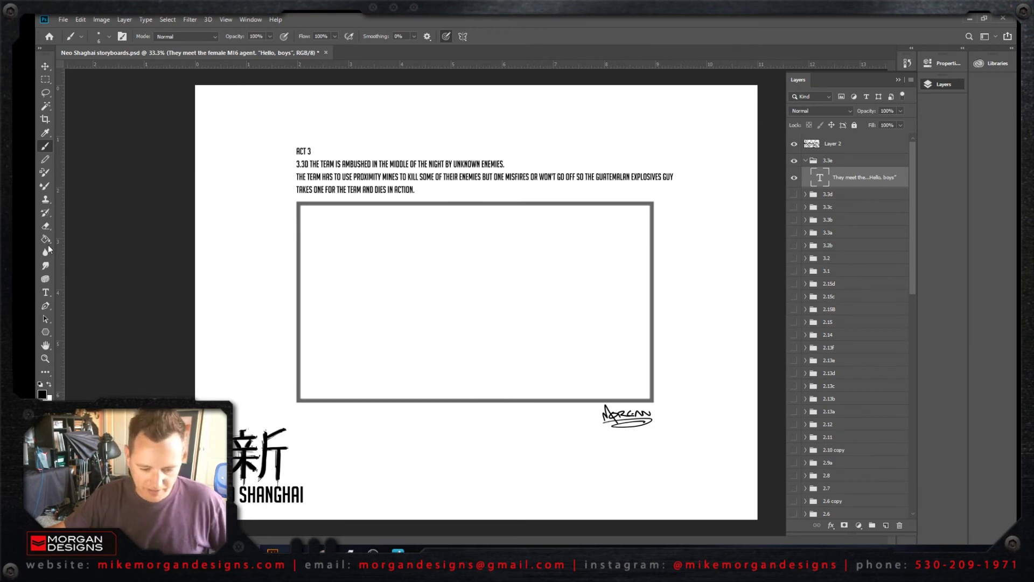
Step: Change the scene number in the Act 3 caption to 3.3E
click(45, 292)
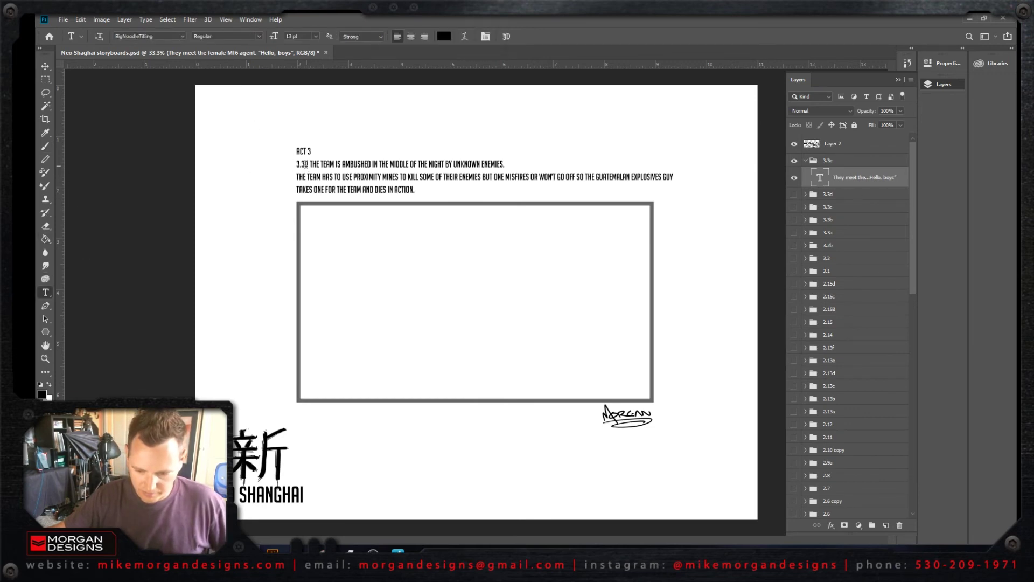
drag(309, 164, 304, 164)
text(EN)
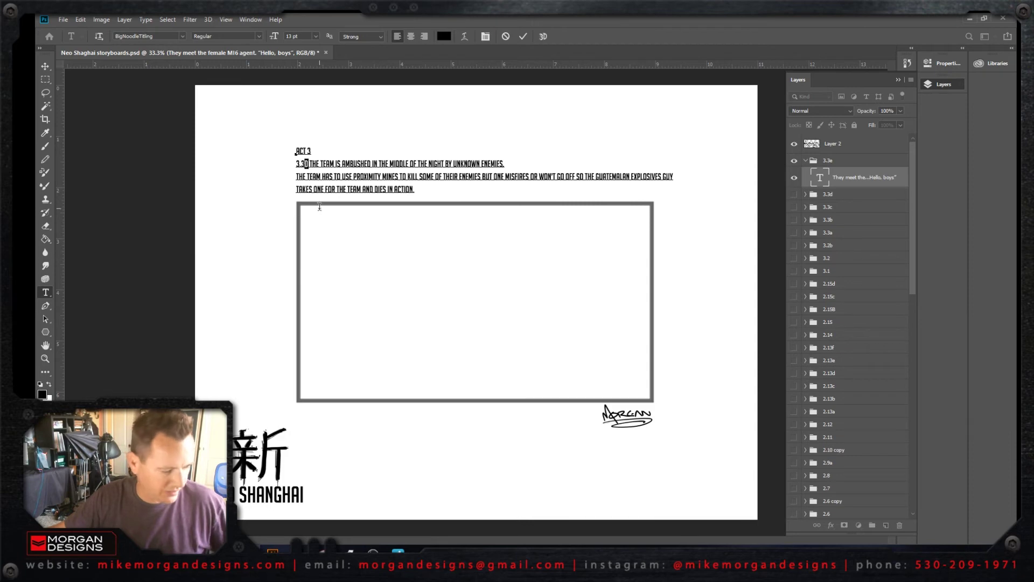
text(E)
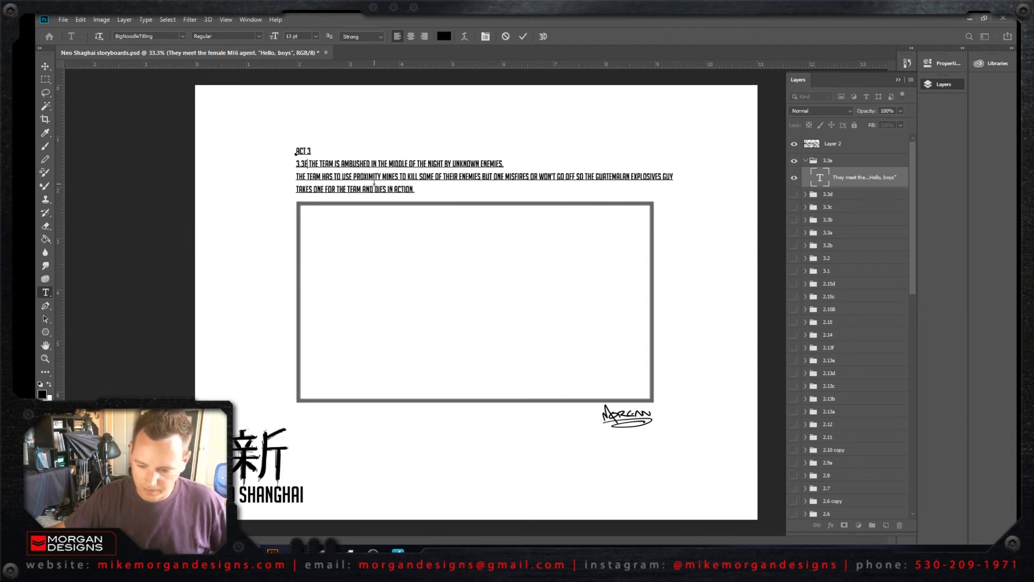
click(46, 66)
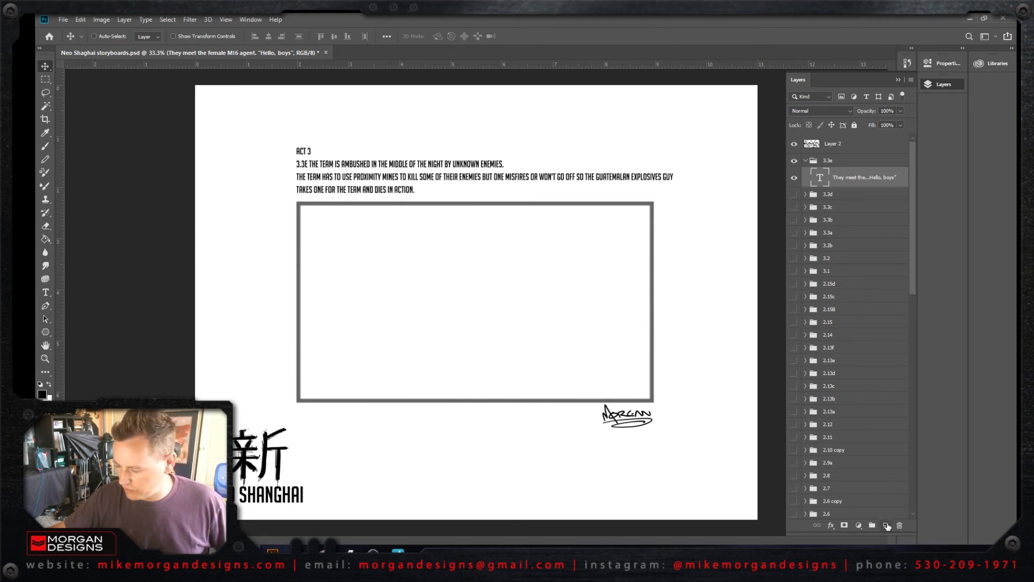
Step: Brush the outline of a figure's head, torso and two raised arms on a new layer, near the middle of the empty panel
click(887, 525)
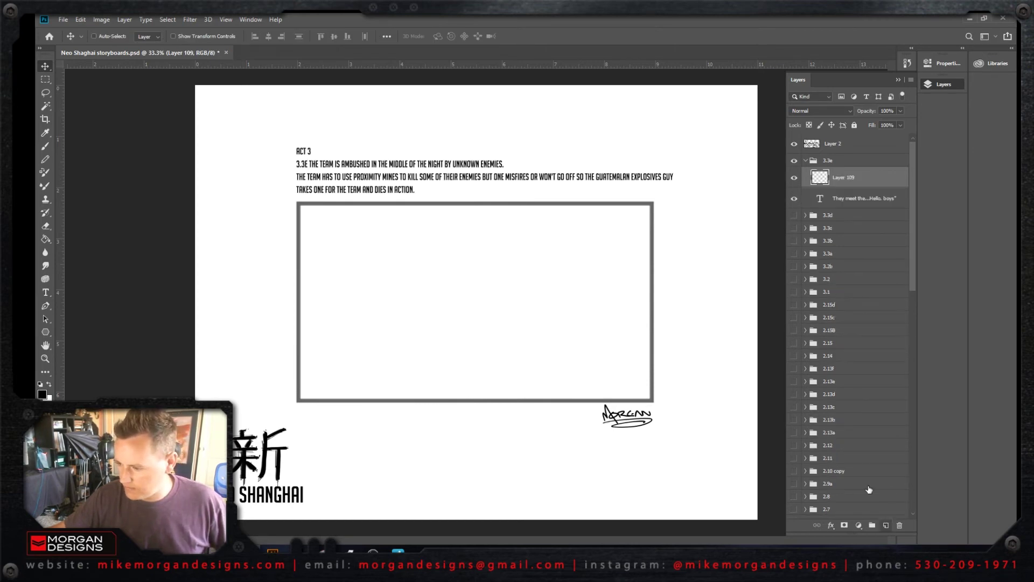
click(46, 146)
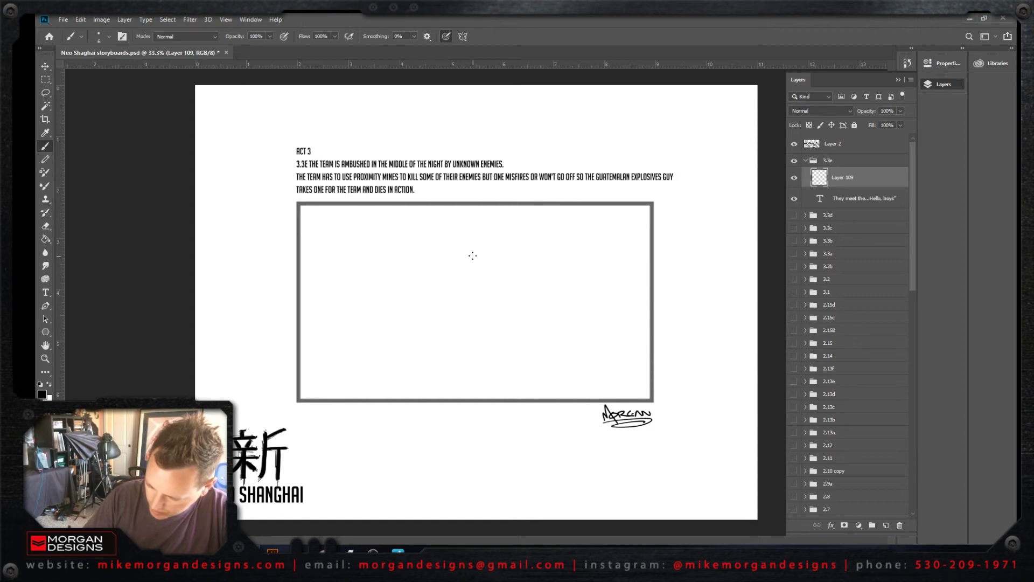
mouse_move(473, 255)
mouse_down()
mouse_move(470, 242)
mouse_move(468, 262)
mouse_move(454, 264)
mouse_move(490, 262)
mouse_move(453, 264)
mouse_move(498, 252)
mouse_move(501, 238)
mouse_up()
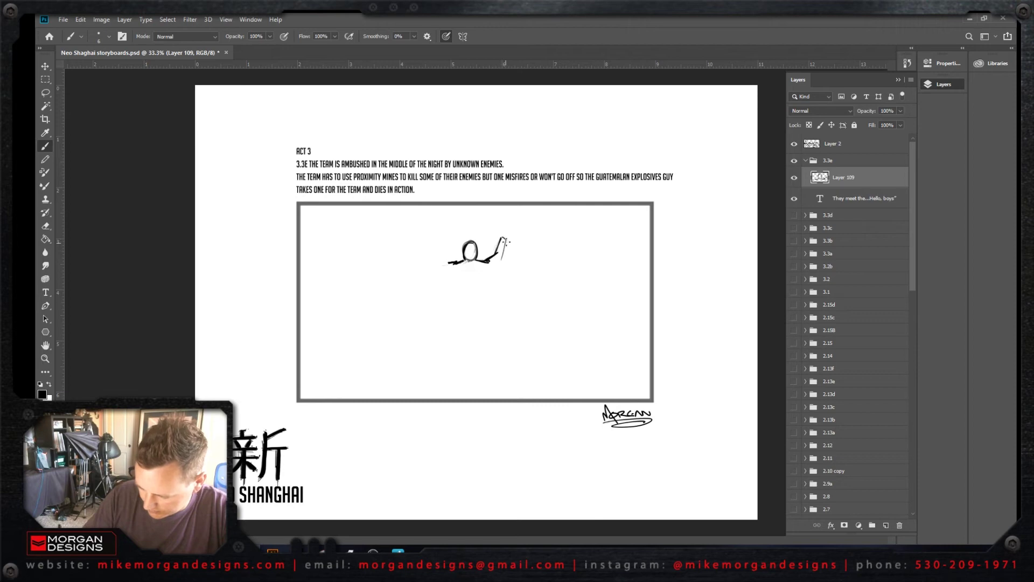
mouse_move(505, 243)
mouse_down()
mouse_move(483, 278)
mouse_move(479, 307)
mouse_move(447, 273)
mouse_move(461, 295)
mouse_up()
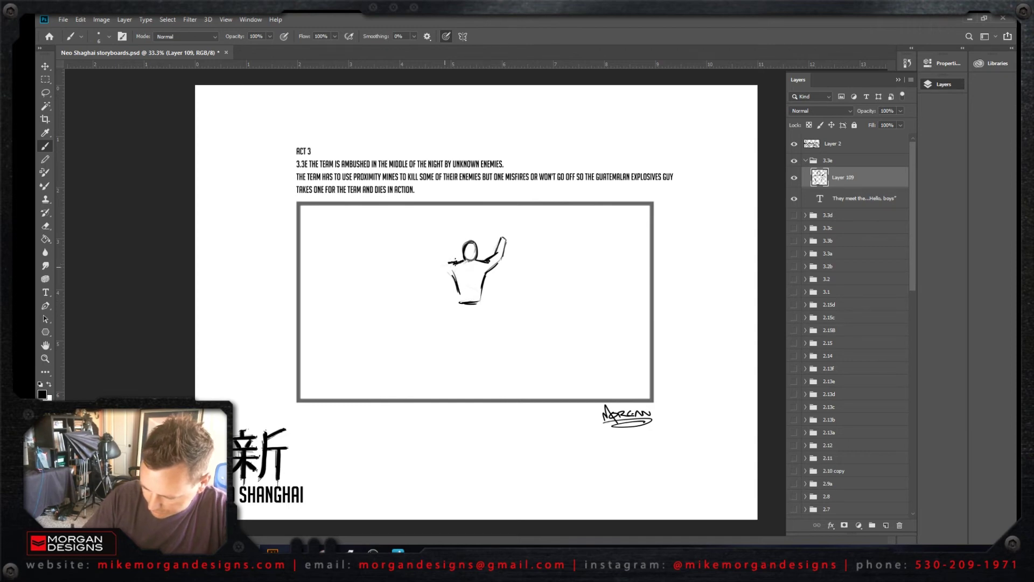
mouse_move(452, 263)
mouse_down()
mouse_move(434, 270)
mouse_move(437, 237)
mouse_up()
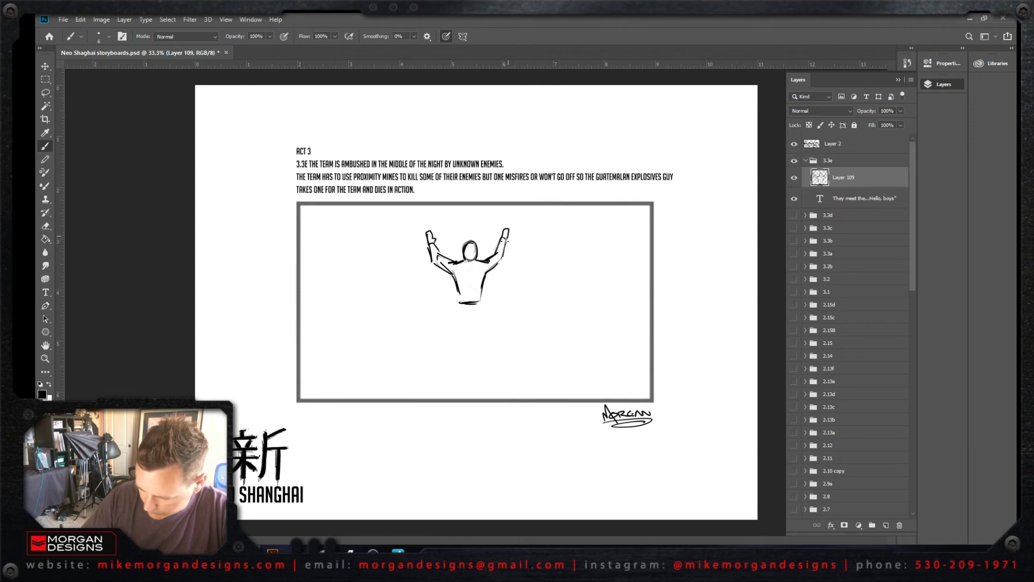
Step: Brush the figure's spread legs and feet, extending them down to the lower edge of the panel frame
drag(461, 305, 448, 351)
drag(470, 317, 451, 359)
mouse_move(480, 315)
mouse_down()
mouse_move(488, 347)
mouse_move(473, 343)
mouse_move(494, 359)
mouse_move(491, 369)
mouse_move(485, 350)
mouse_move(483, 373)
mouse_move(481, 355)
mouse_move(486, 375)
mouse_move(487, 353)
mouse_move(490, 380)
mouse_up()
drag(448, 350, 446, 392)
drag(447, 387, 442, 393)
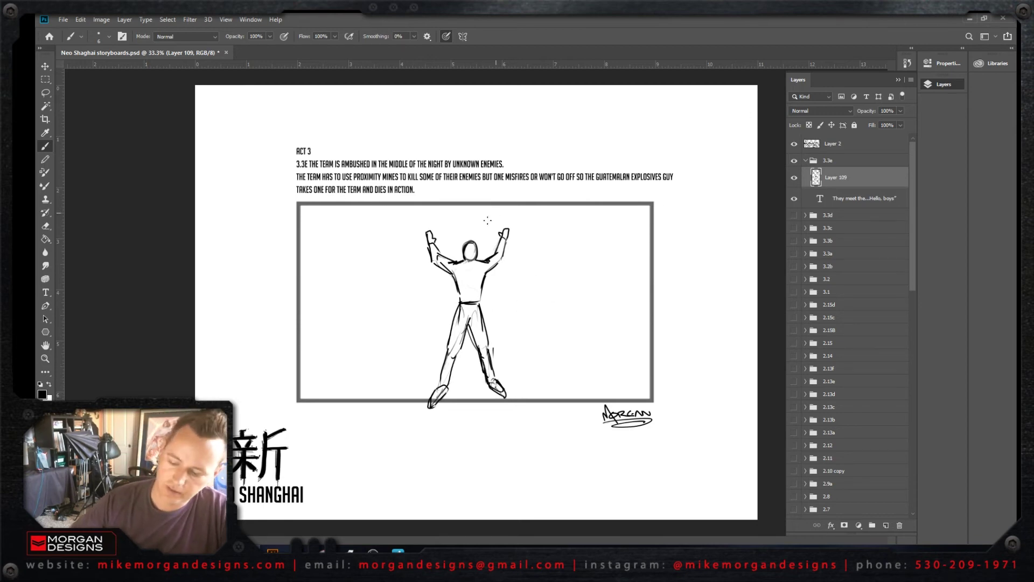
key(g)
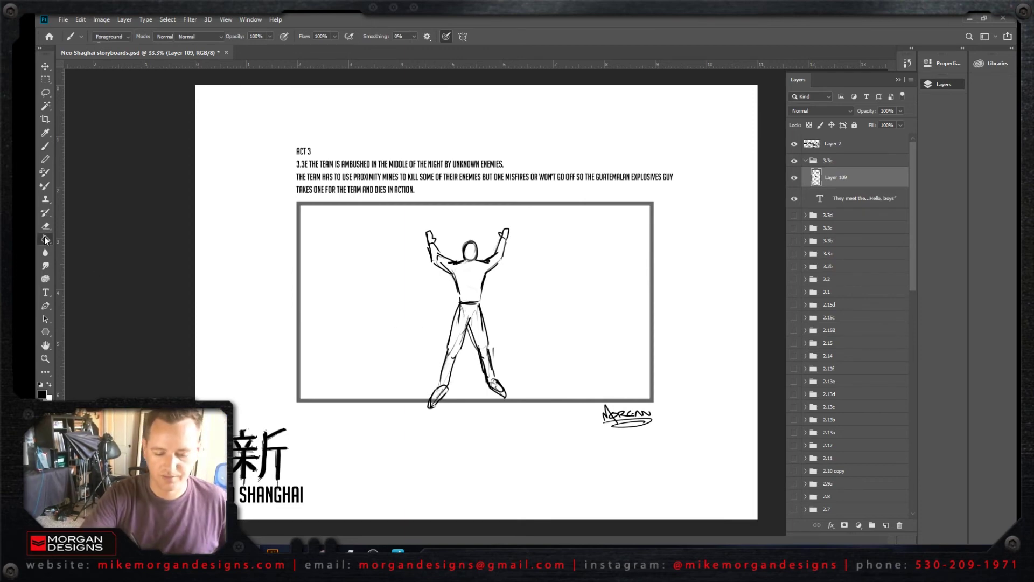
click(489, 306)
key(ctrl+z)
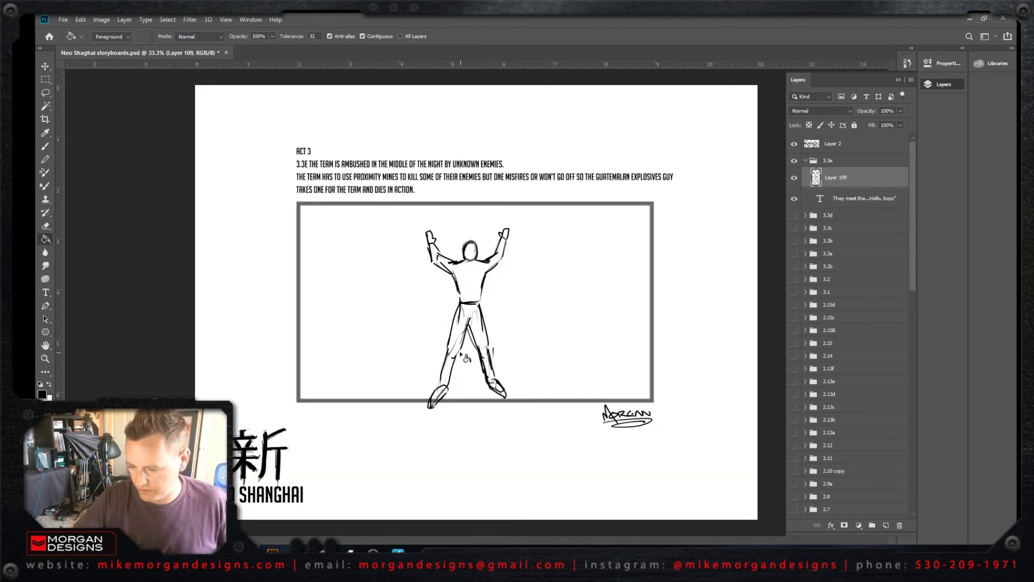
Step: Close the gaps in the right-side leg outline, and fill the figure's torso, head and arms with black
key(b)
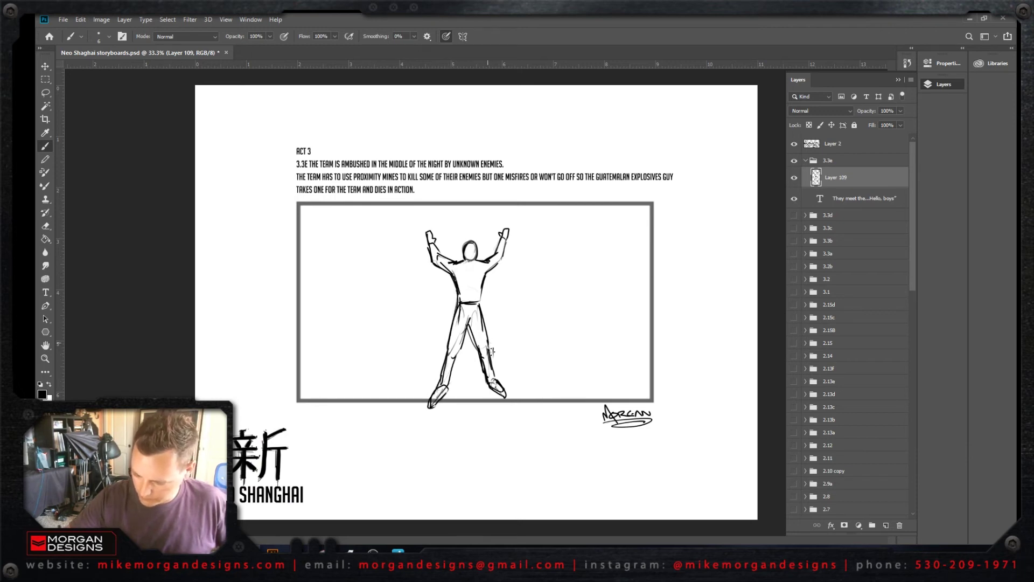
drag(488, 344, 501, 395)
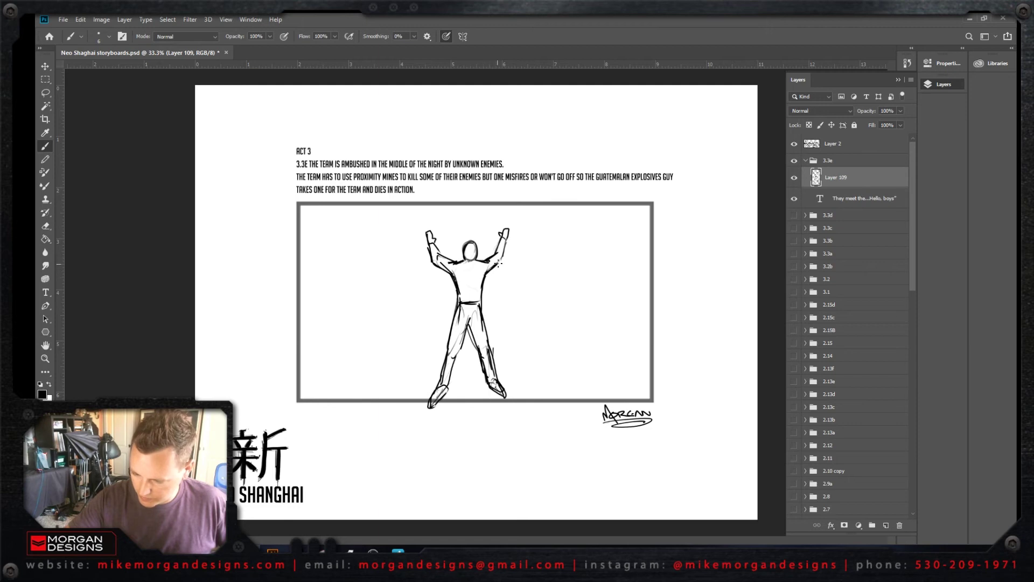
key(g)
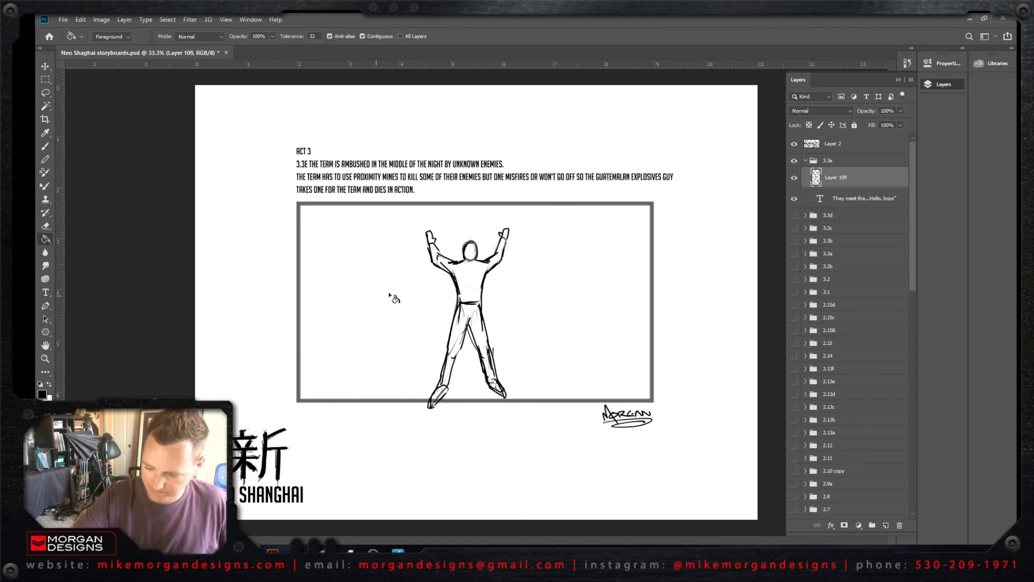
click(470, 280)
click(470, 253)
click(497, 262)
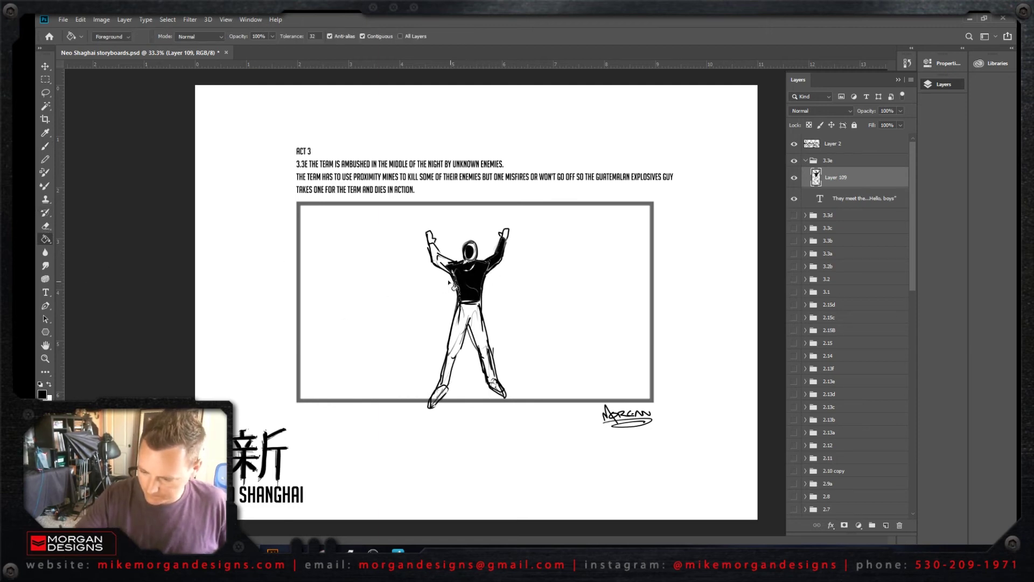
click(448, 265)
click(437, 253)
Step: Fill the figure's hips and legs with black, and undo the last fill made at the right-side foot
click(467, 321)
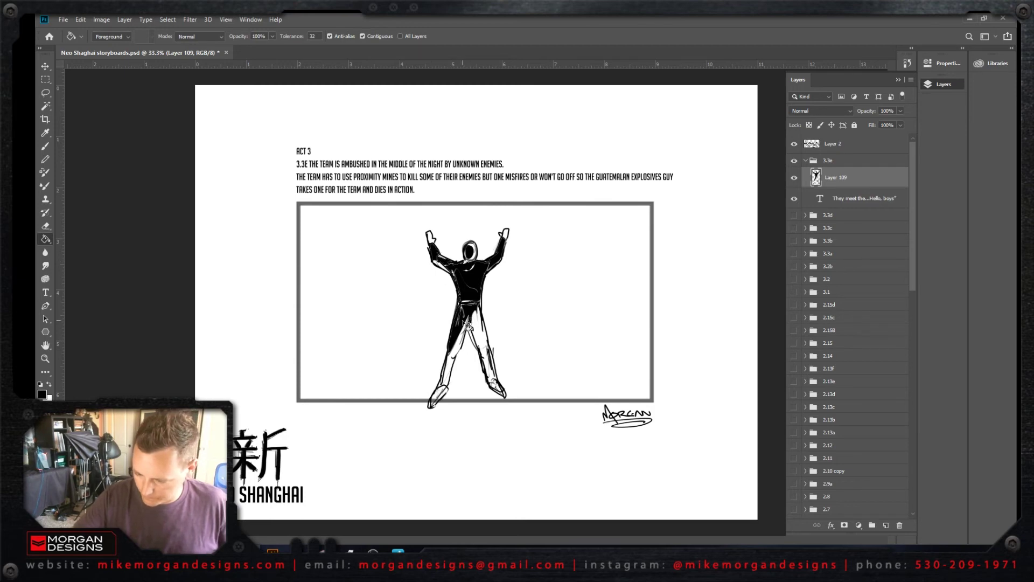
click(481, 330)
click(462, 354)
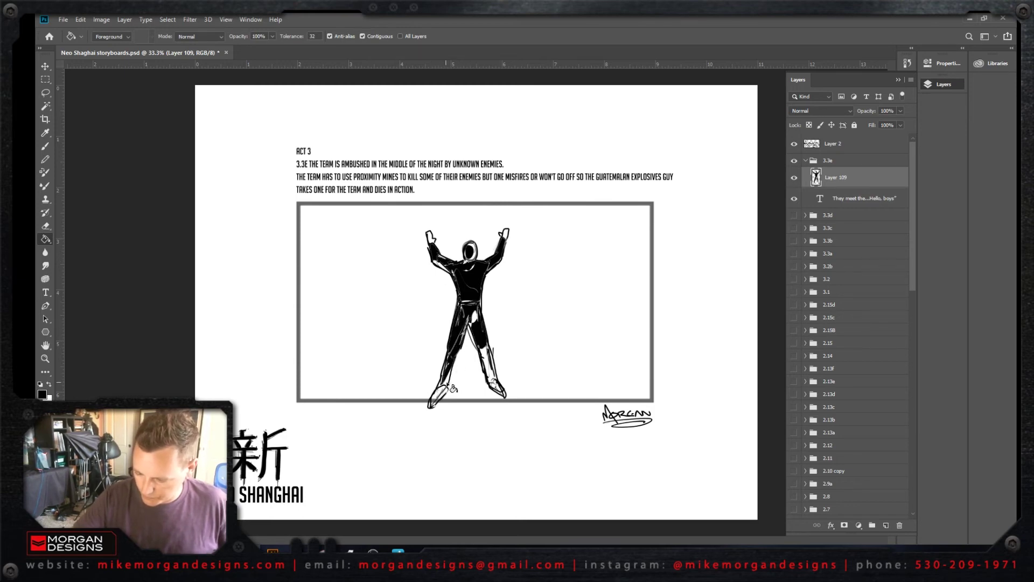
click(452, 385)
click(494, 384)
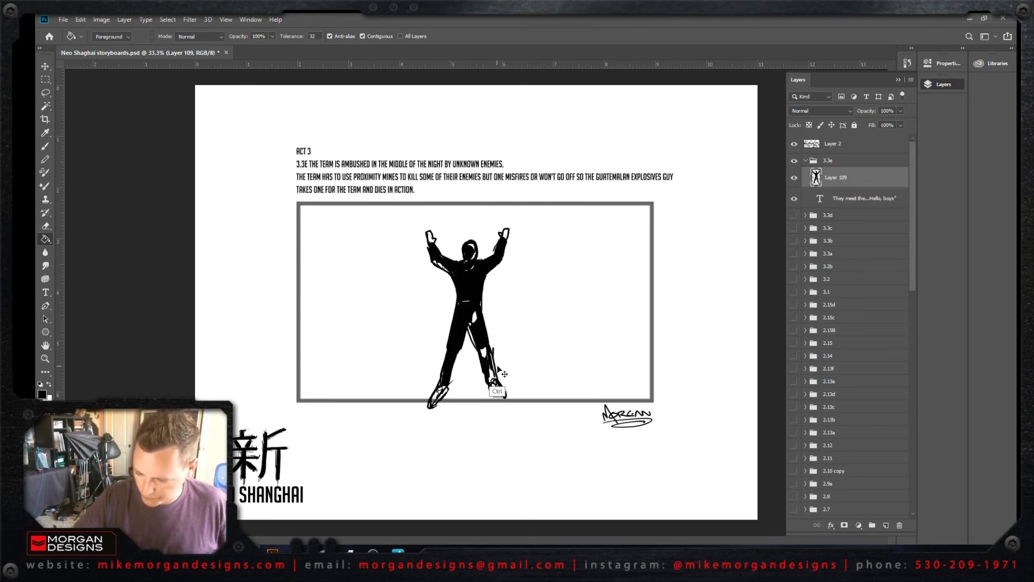
key(ctrl+z)
Step: Paint over the white gaps in the legs, feet, hands and head with a 55 px hard round black brush
key(e)
key(b)
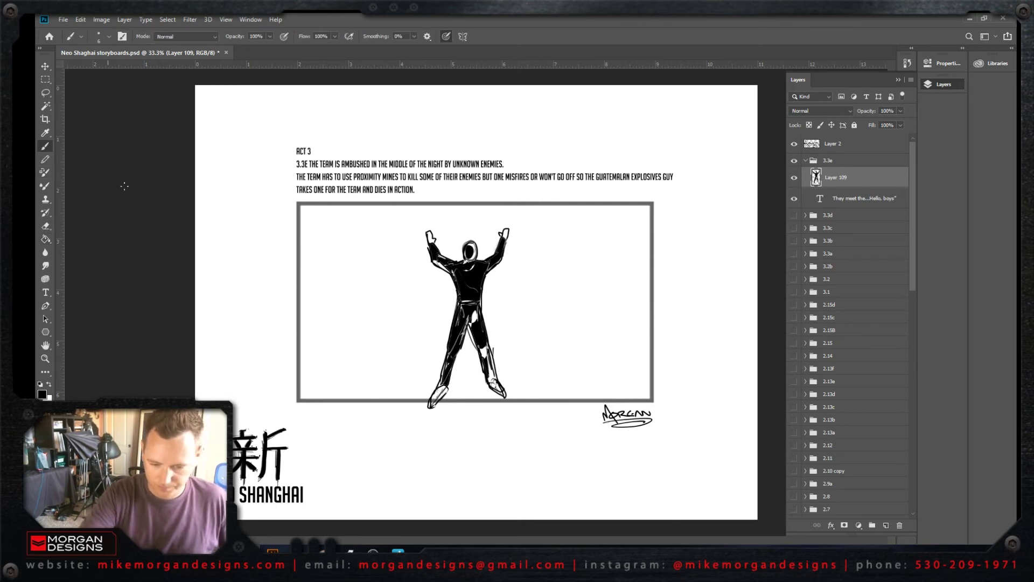
right_click(537, 330)
drag(571, 329, 570, 329)
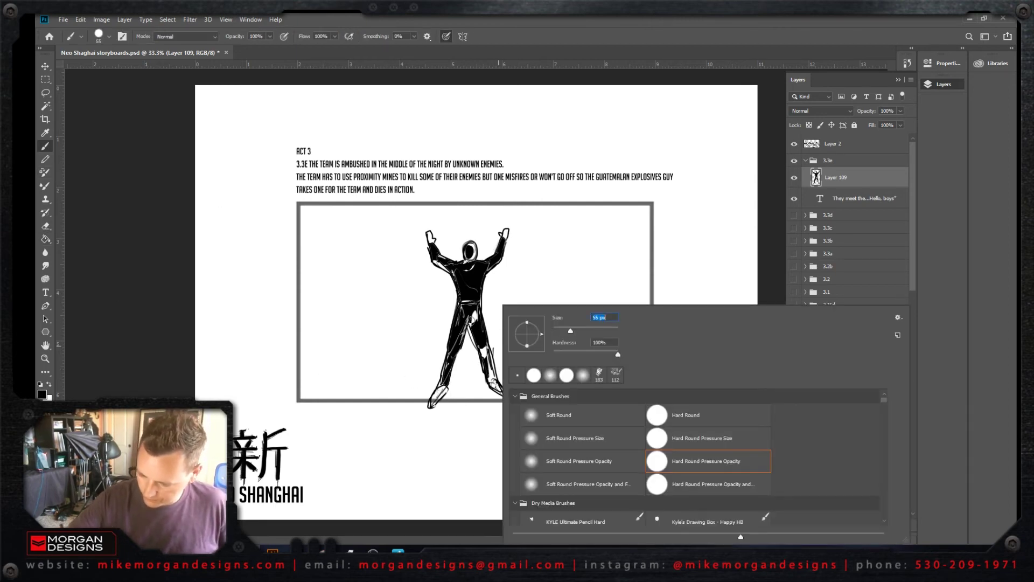
drag(475, 322, 498, 389)
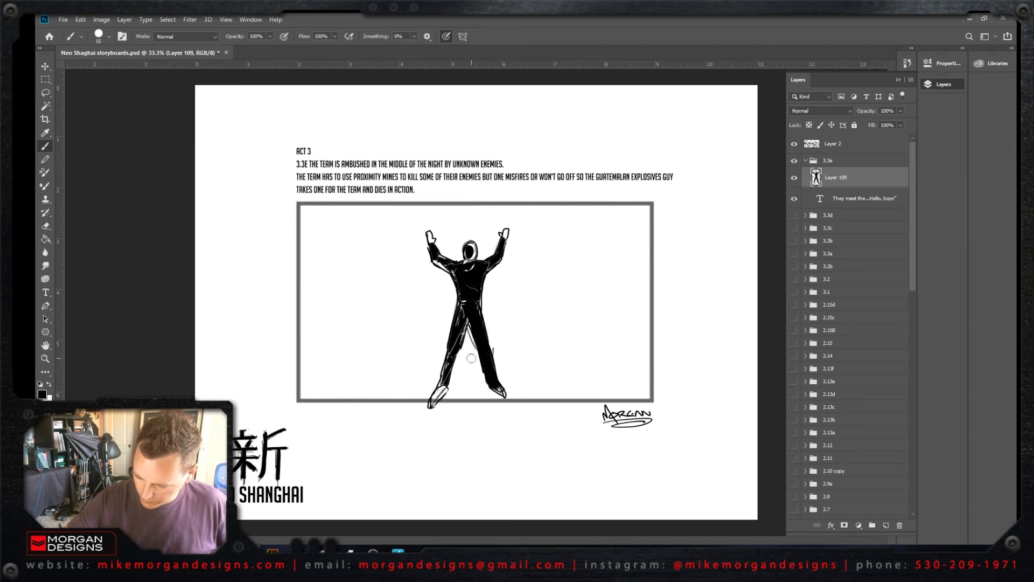
mouse_move(463, 315)
mouse_down()
mouse_move(434, 401)
mouse_move(444, 391)
mouse_move(505, 394)
mouse_up()
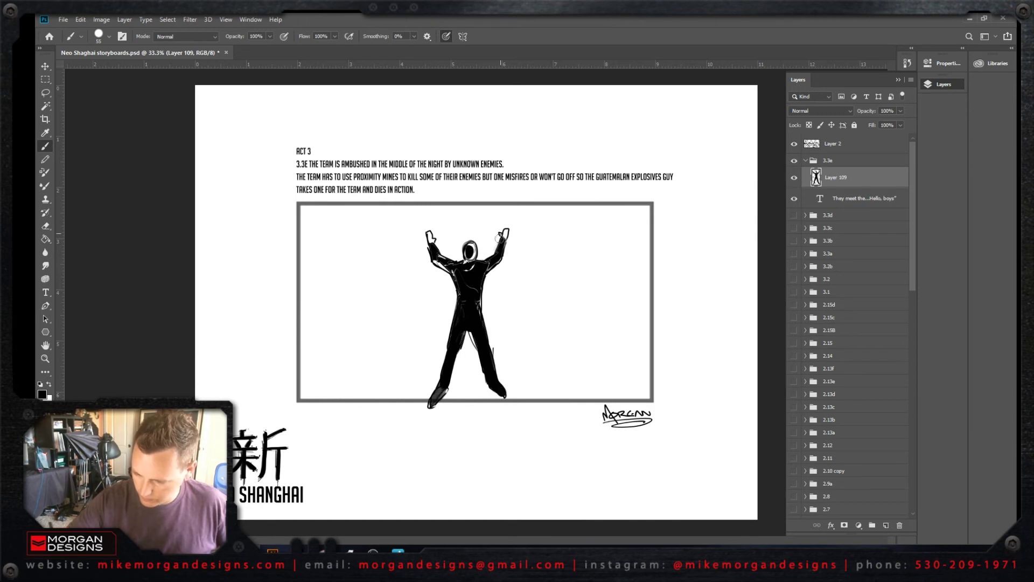
drag(503, 236, 505, 240)
mouse_move(430, 237)
mouse_down()
mouse_move(440, 264)
mouse_move(466, 274)
mouse_move(473, 256)
mouse_move(467, 274)
mouse_up()
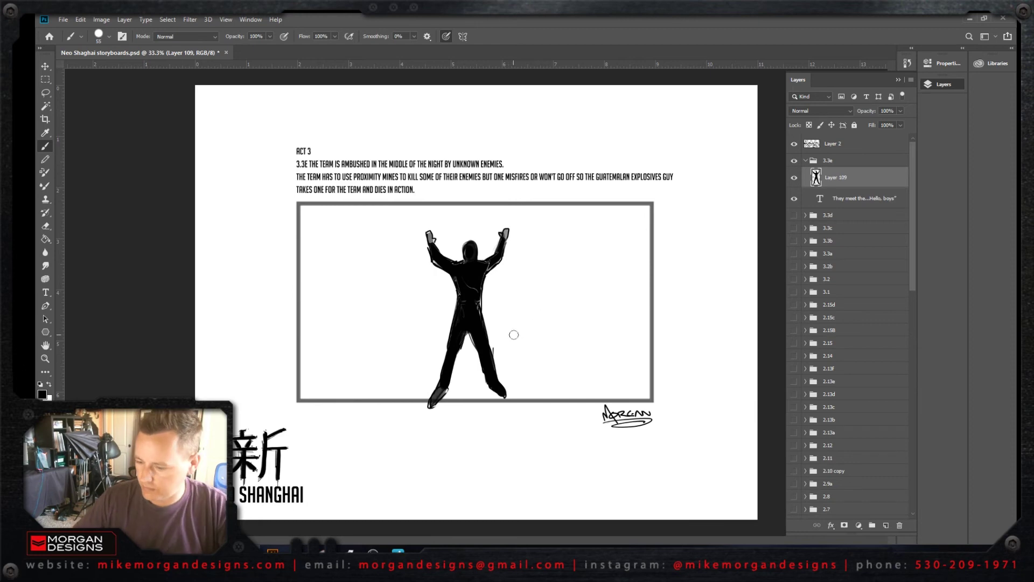
Step: Set the brush size to 4 px, add a new layer above the figure, and fill the panel frame area on it with black
right_click(555, 319)
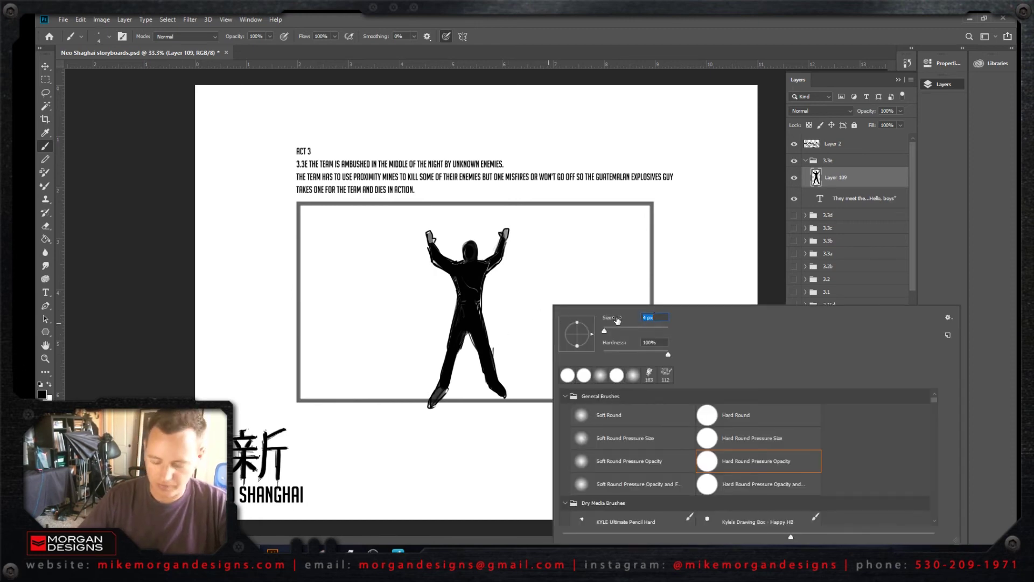
key(Return)
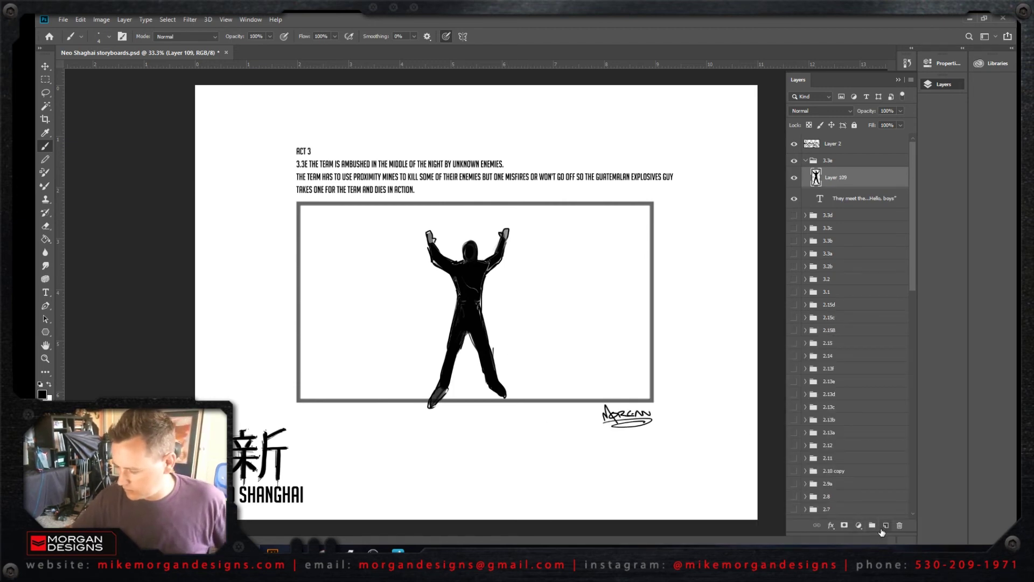
click(887, 526)
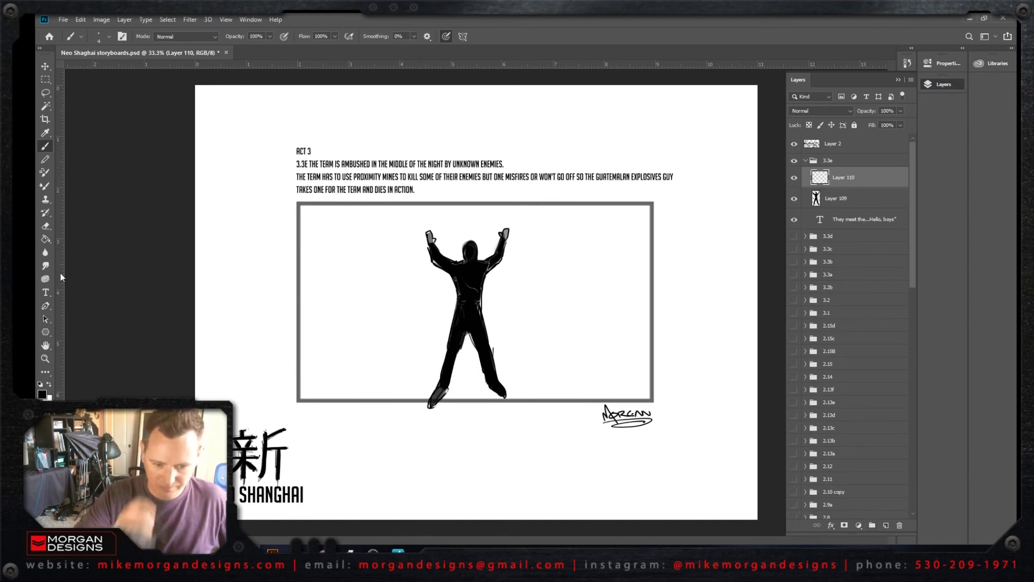
click(45, 79)
drag(298, 203, 653, 401)
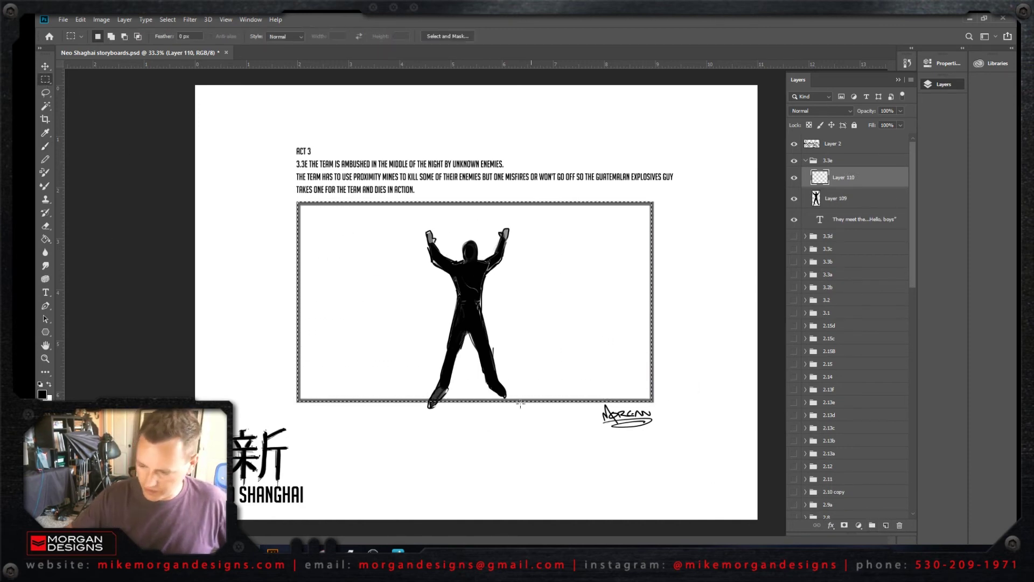
click(45, 239)
click(355, 303)
Step: Lower the black fill layer's opacity to 48%, deselect, and place the figure's layer above it
click(900, 110)
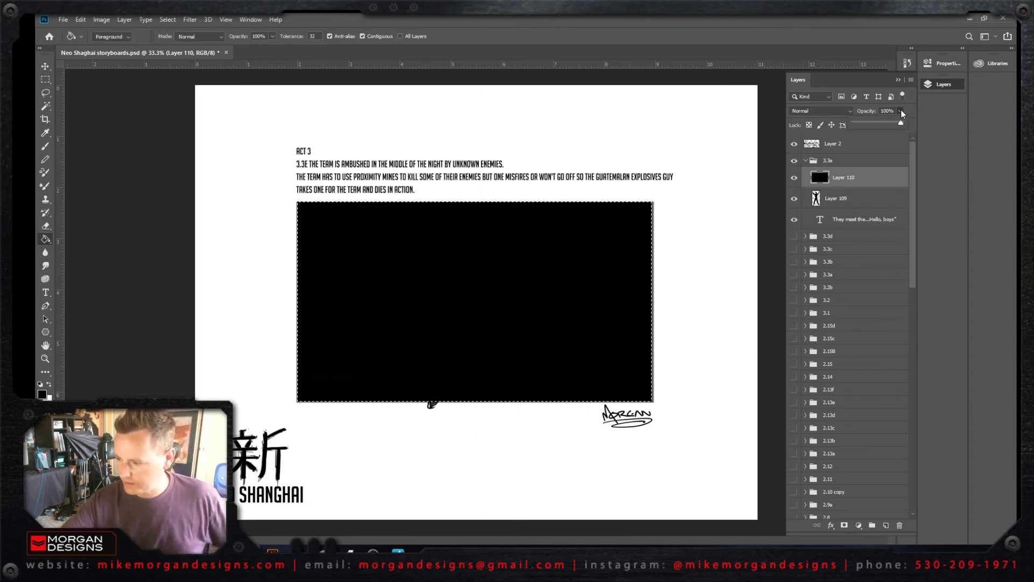
click(877, 122)
key(ctrl+d)
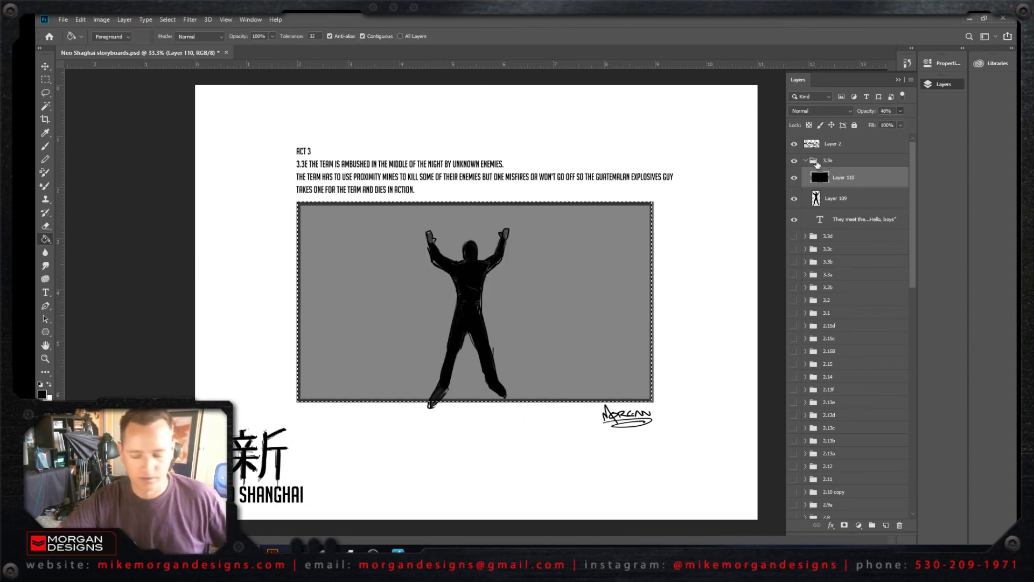
click(45, 93)
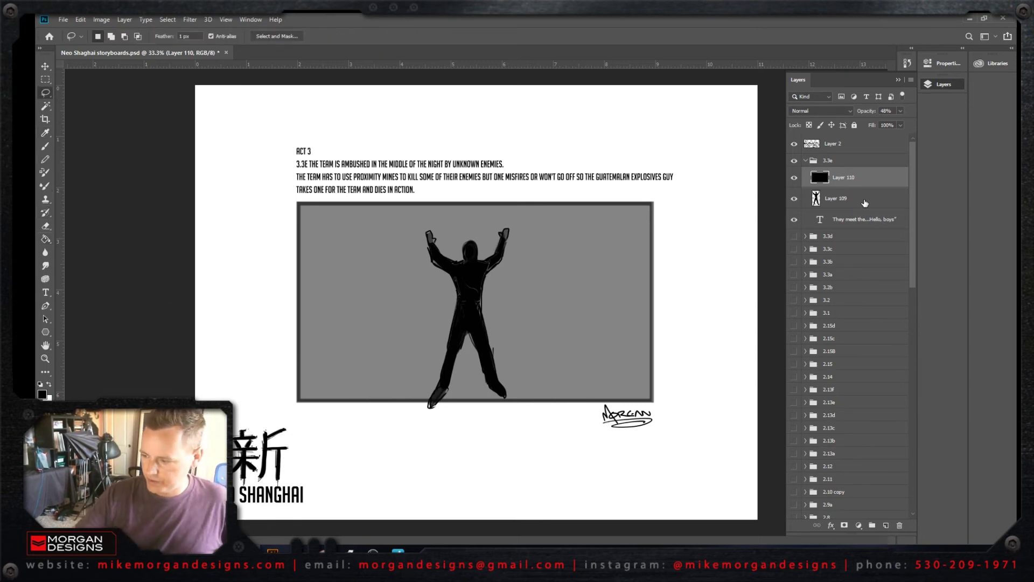
drag(865, 203, 861, 171)
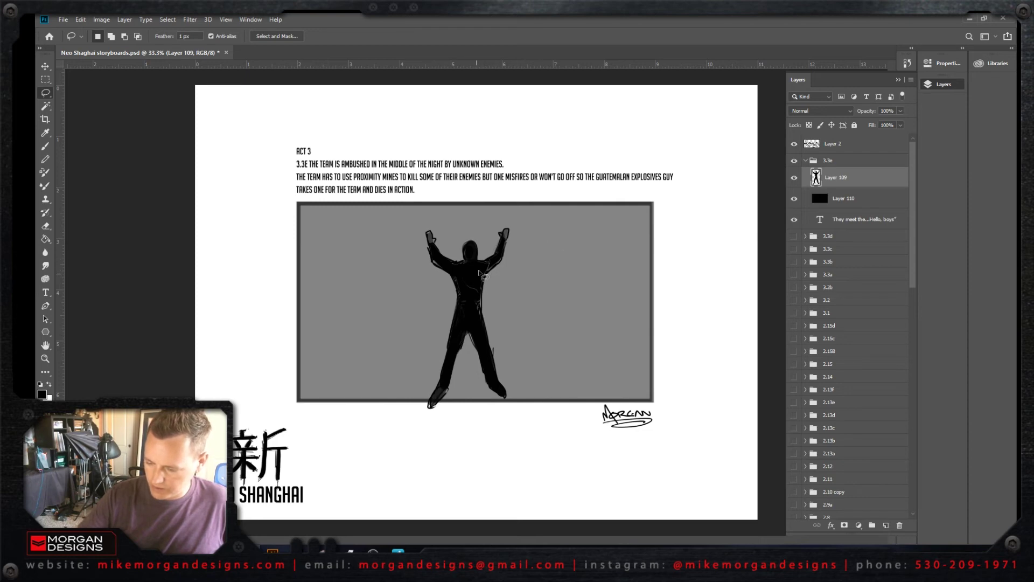
Step: Lasso a spiky explosion burst around the figure and clear it from the dark background layer, leaving the figure's layer intact
mouse_move(489, 267)
mouse_down()
mouse_move(578, 240)
mouse_move(489, 280)
mouse_move(504, 283)
mouse_move(485, 270)
mouse_move(559, 242)
mouse_move(501, 283)
mouse_move(577, 310)
mouse_move(508, 307)
mouse_move(572, 353)
mouse_move(503, 315)
mouse_move(515, 352)
mouse_move(455, 314)
mouse_move(326, 372)
mouse_move(454, 302)
mouse_move(353, 291)
mouse_move(428, 281)
mouse_move(343, 223)
mouse_move(423, 259)
mouse_move(404, 235)
mouse_move(466, 268)
mouse_move(455, 205)
mouse_move(465, 267)
mouse_move(502, 241)
mouse_move(449, 348)
mouse_move(473, 348)
mouse_move(485, 387)
mouse_move(485, 329)
mouse_move(523, 346)
mouse_up()
click(520, 309)
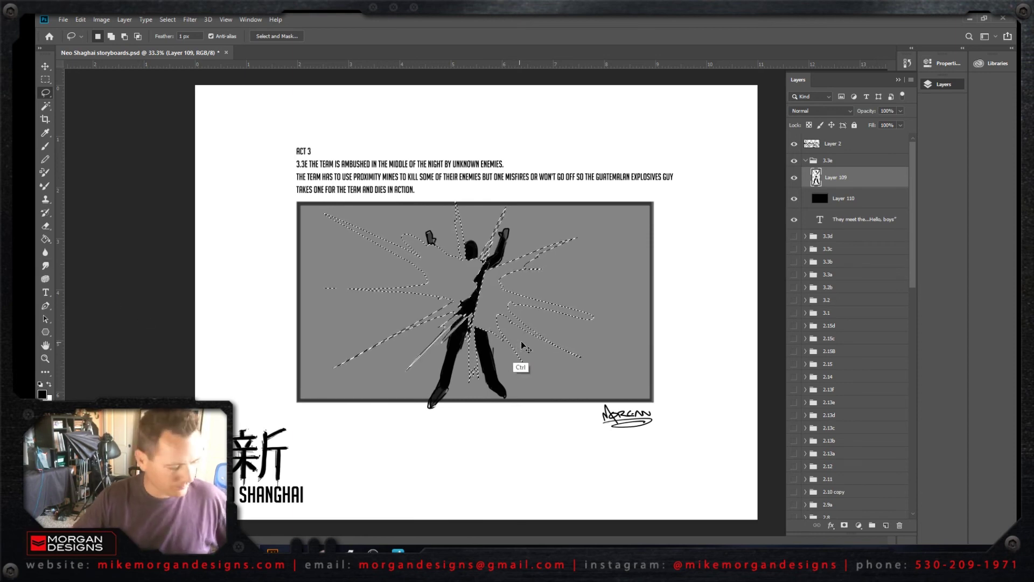
key(ctrl+z)
key(alt+bracketleft)
key(ctrl+BackSpace)
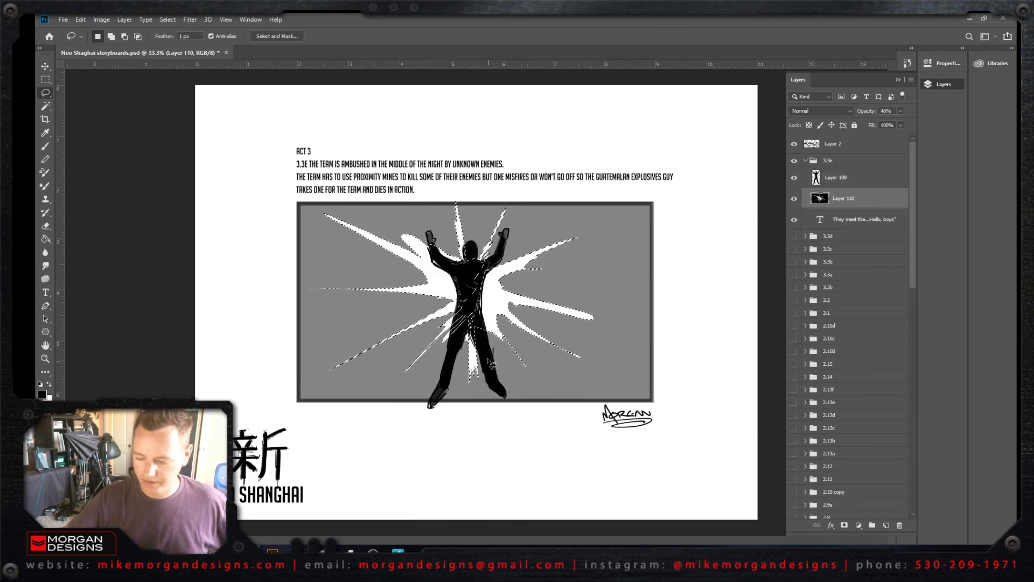
key(ctrl+d)
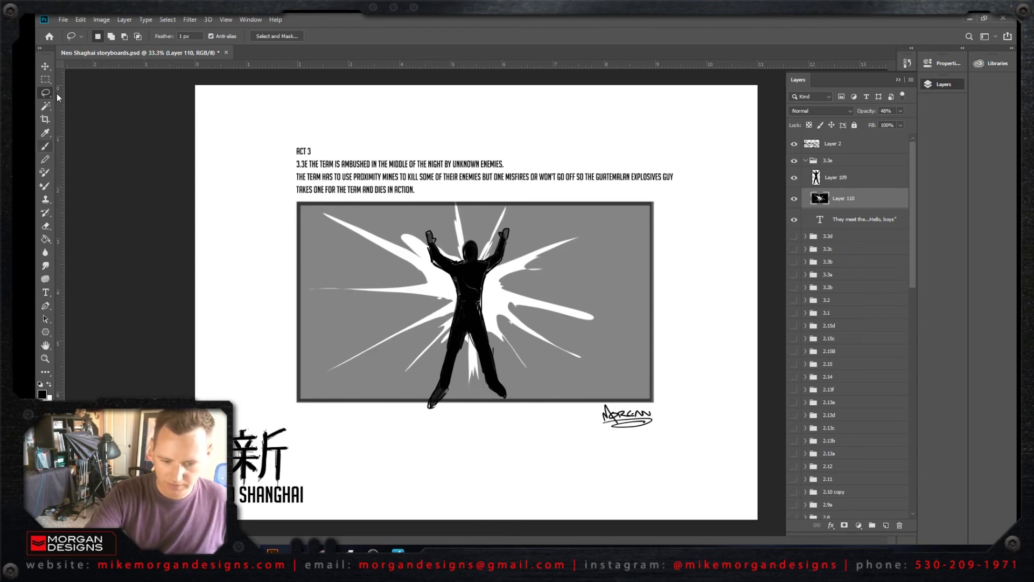
Step: Cut extra lassoed rays out of the dark layer on the burst's lower-left, left and upper-right sides
mouse_move(440, 310)
mouse_down()
mouse_move(427, 324)
mouse_move(433, 304)
mouse_move(351, 356)
mouse_move(387, 342)
mouse_up()
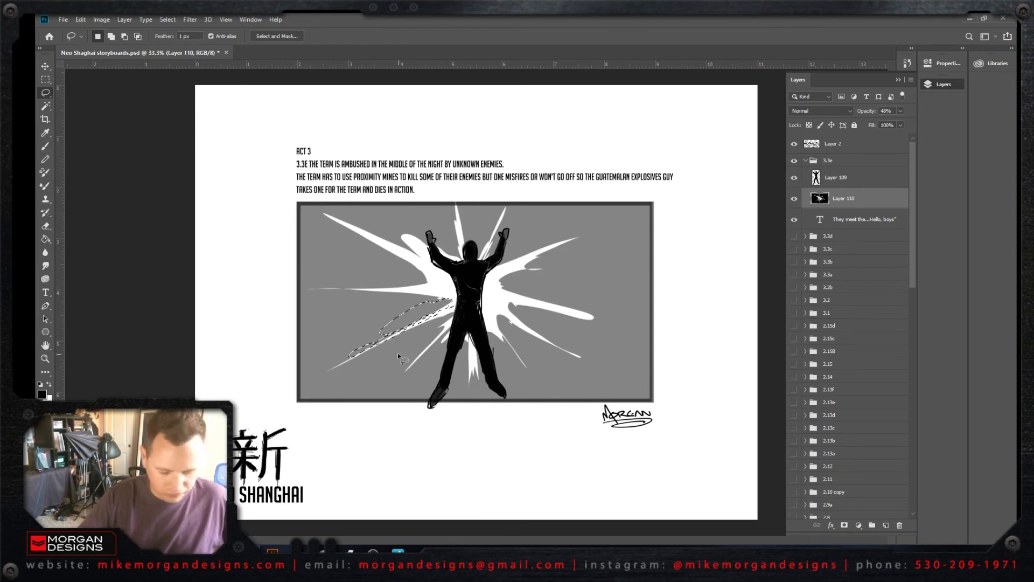
key(ctrl+BackSpace)
mouse_move(415, 288)
mouse_down()
mouse_move(399, 290)
mouse_move(405, 279)
mouse_up()
key(ctrl+BackSpace)
mouse_move(533, 264)
mouse_down()
mouse_move(488, 284)
mouse_move(512, 297)
mouse_up()
key(ctrl+BackSpace)
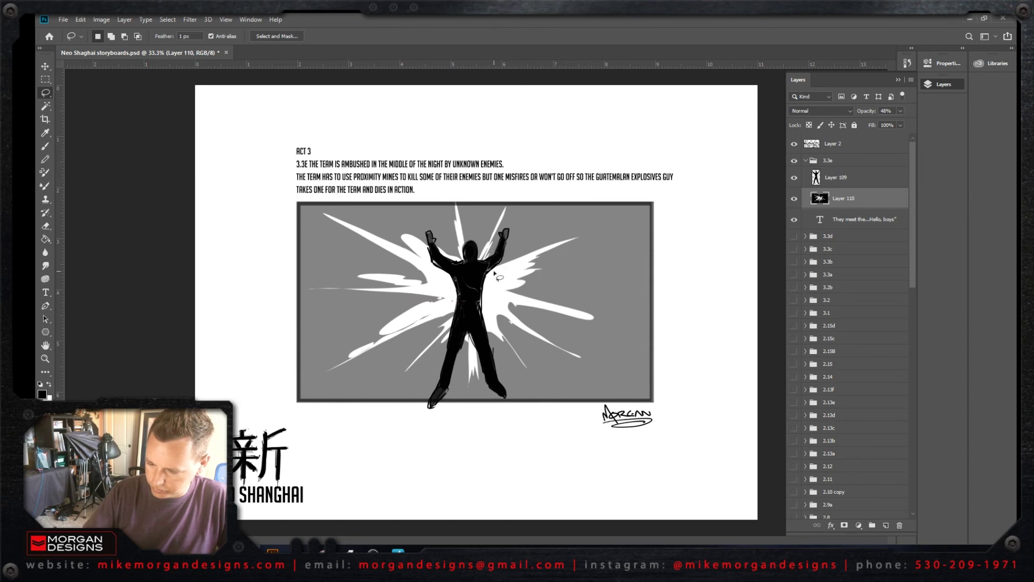
Step: Widen the burst's white core around the torso, and cut small detached fragments beyond its lower-left and upper-right rays
mouse_move(468, 273)
mouse_down()
mouse_move(487, 248)
mouse_move(517, 306)
mouse_move(495, 294)
mouse_move(511, 313)
mouse_move(507, 331)
mouse_move(486, 297)
mouse_move(409, 360)
mouse_move(469, 306)
mouse_up()
key(ctrl+BackSpace)
key(ctrl+BackSpace)
key(ctrl+BackSpace)
mouse_move(388, 393)
mouse_down()
mouse_move(377, 387)
mouse_move(389, 382)
mouse_up()
key(ctrl+BackSpace)
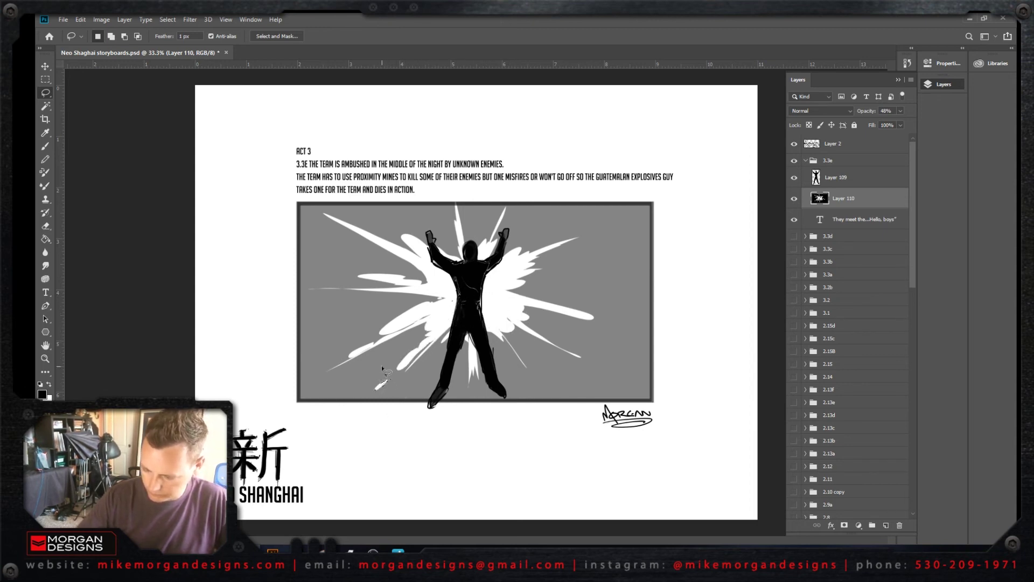
click(380, 370)
drag(365, 332, 355, 330)
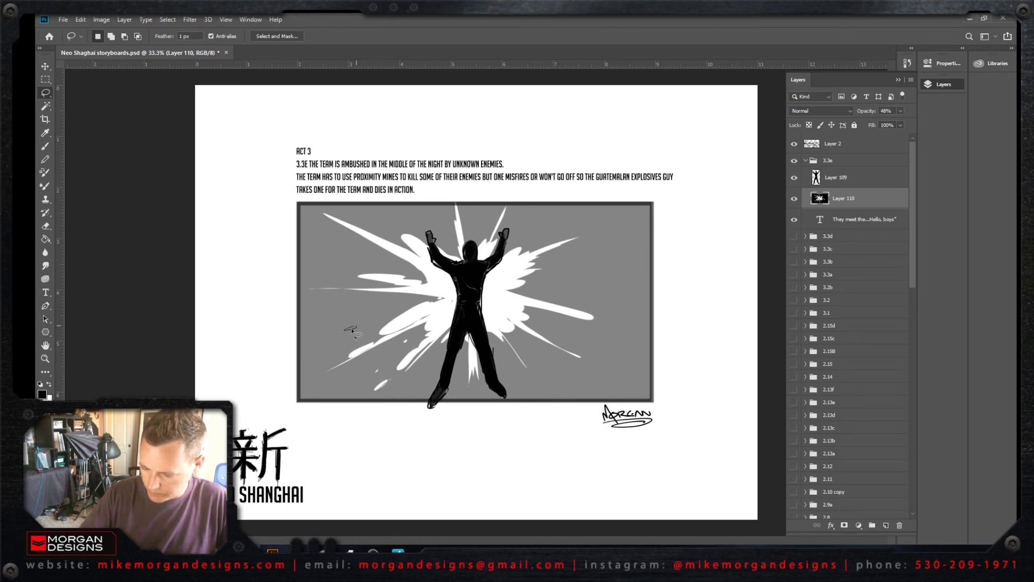
key(ctrl+BackSpace)
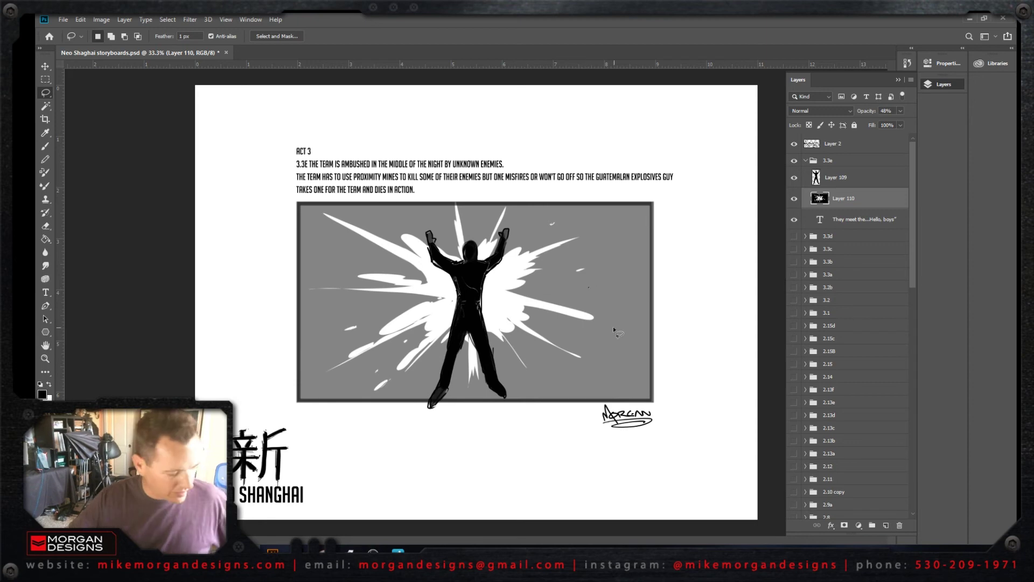
key(shift)
mouse_move(614, 322)
mouse_down()
mouse_move(604, 343)
mouse_move(544, 340)
mouse_move(527, 361)
mouse_move(549, 315)
mouse_up()
mouse_move(548, 228)
mouse_down()
mouse_move(595, 223)
mouse_move(537, 218)
mouse_up()
drag(628, 229, 638, 225)
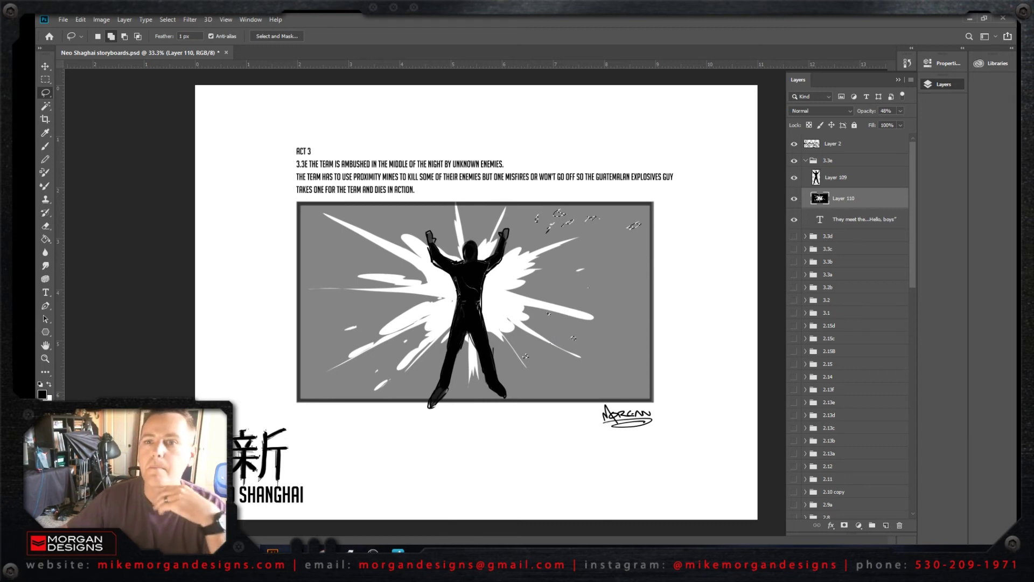
key(Delete)
key(ctrl+d)
Step: Cut a jagged streak and a few small specks out of the dark layer beside the burst's upper-right ray
drag(522, 269, 524, 267)
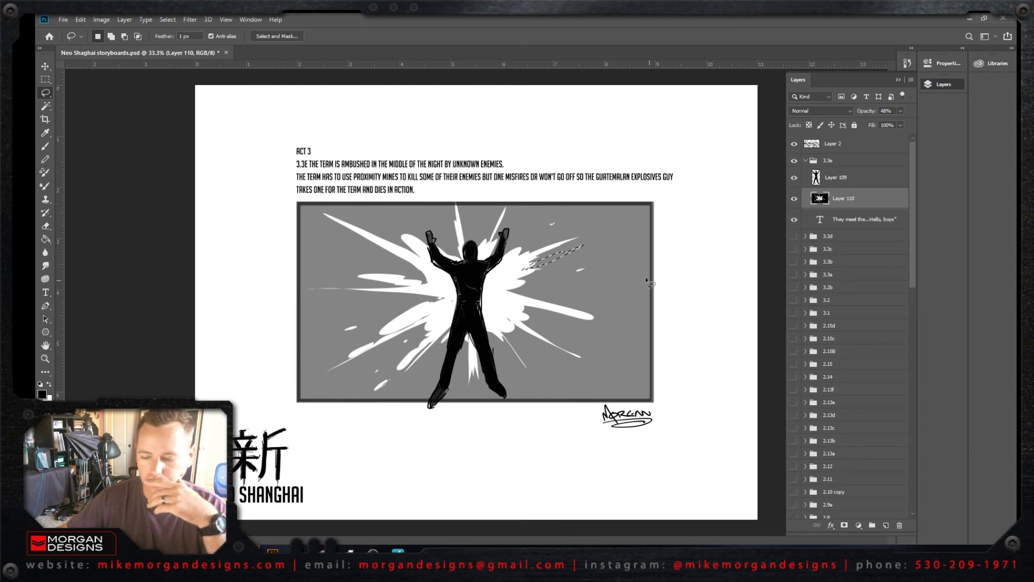
key(ctrl+d)
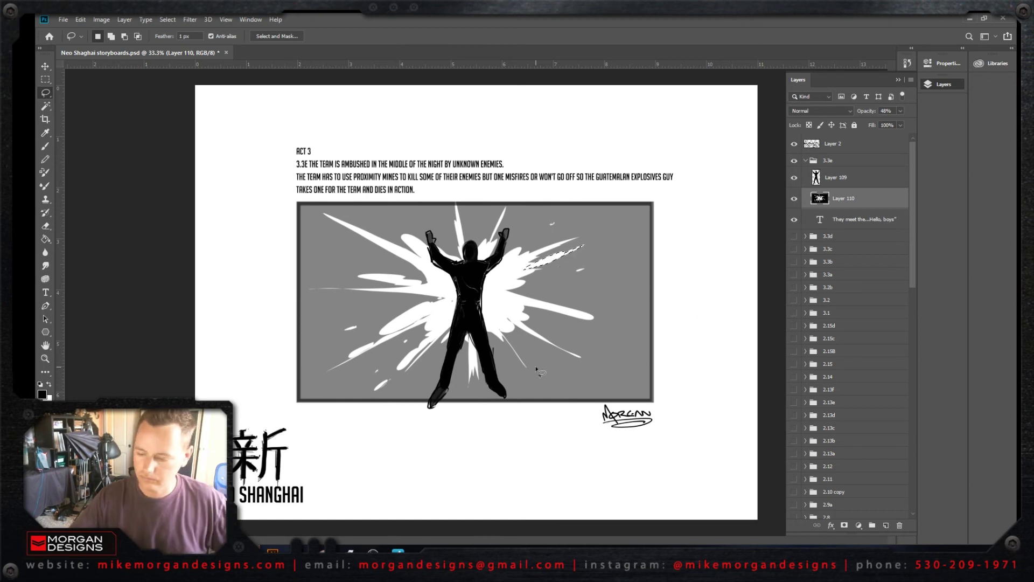
drag(586, 258, 598, 260)
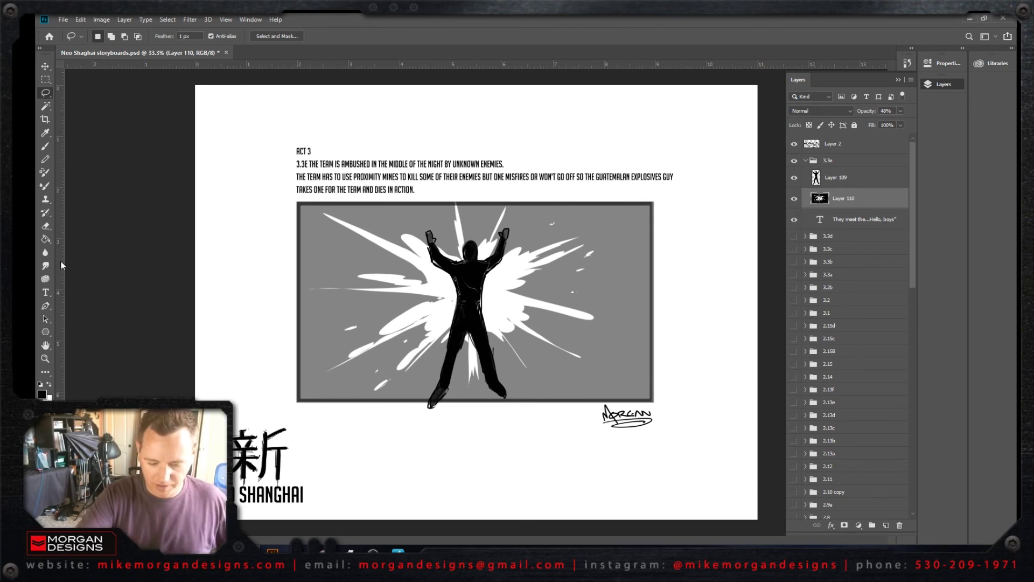
Step: Erase debris flecks near the panel's corners and left edge with a 34 px Hard Round Pressure Size eraser
click(45, 226)
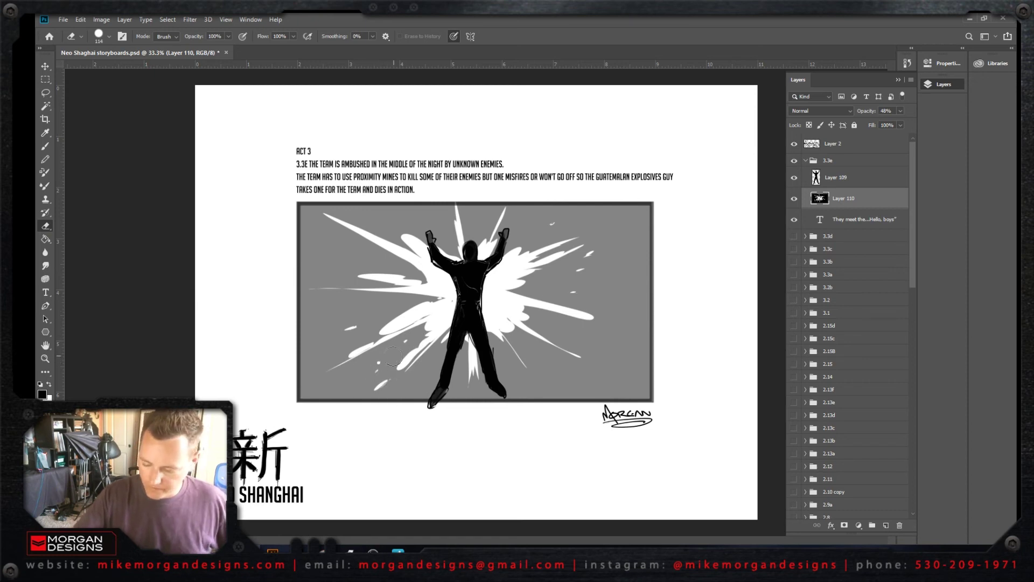
right_click(533, 305)
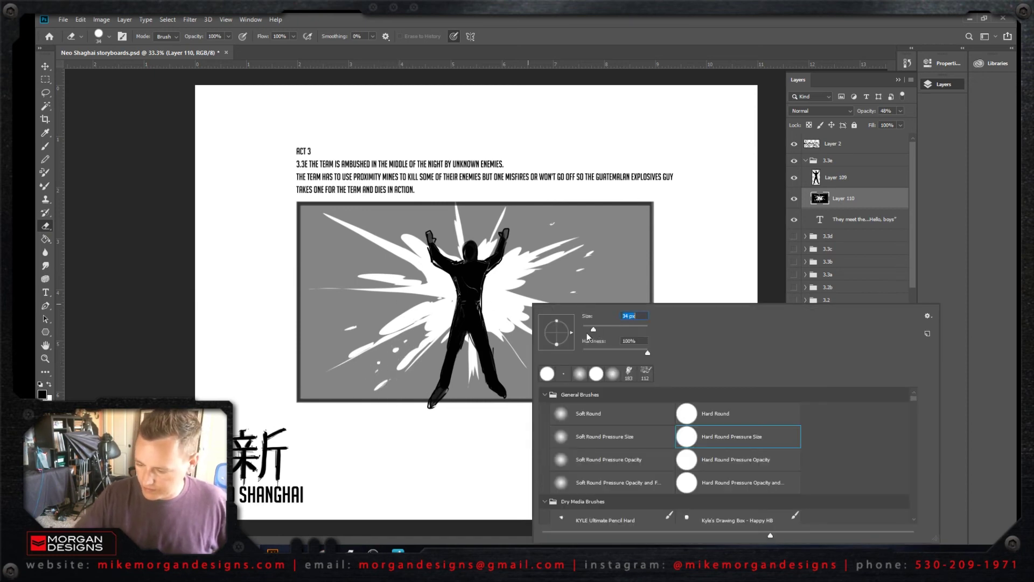
click(334, 240)
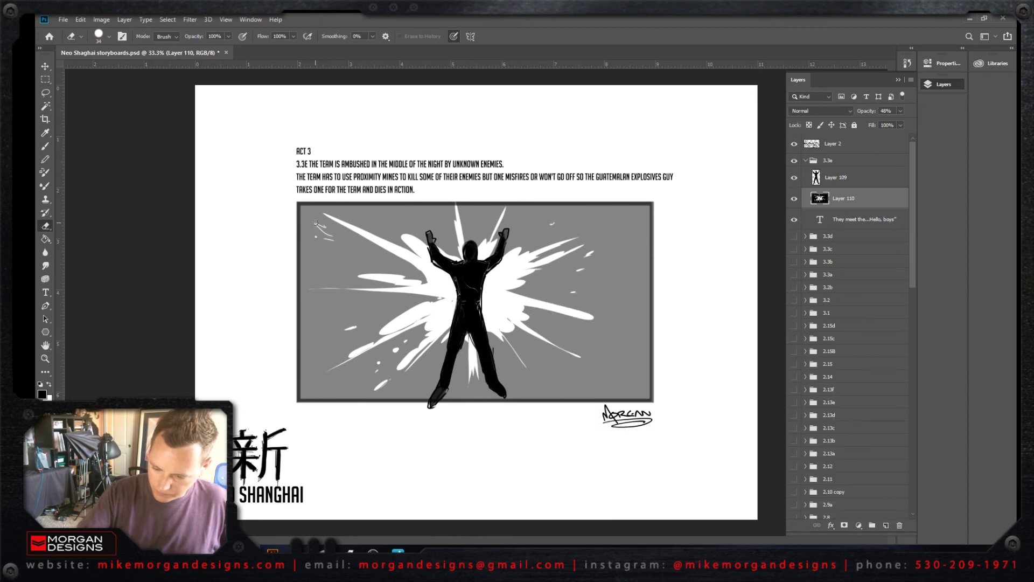
drag(308, 212, 352, 241)
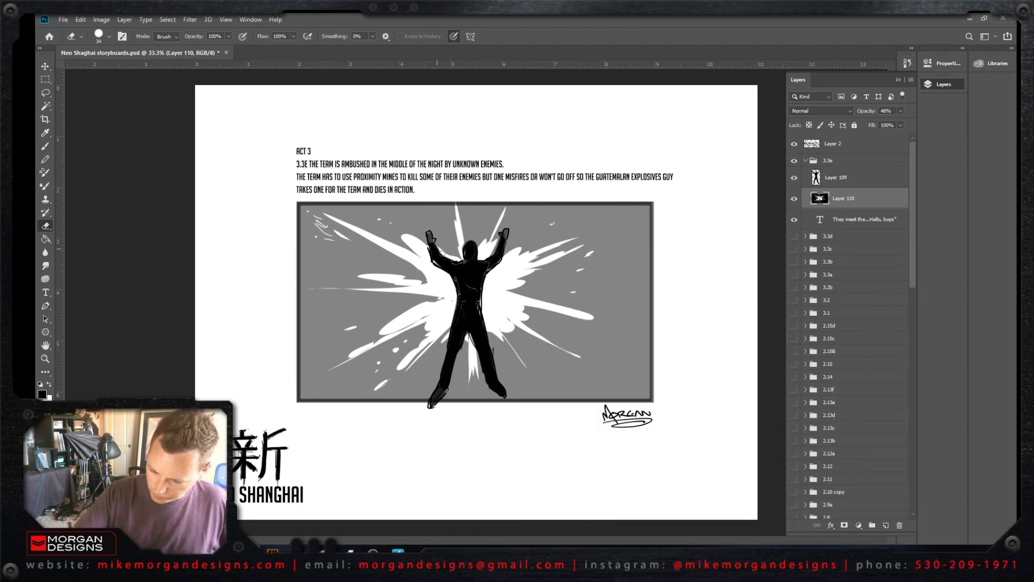
drag(638, 217, 608, 231)
drag(629, 231, 611, 239)
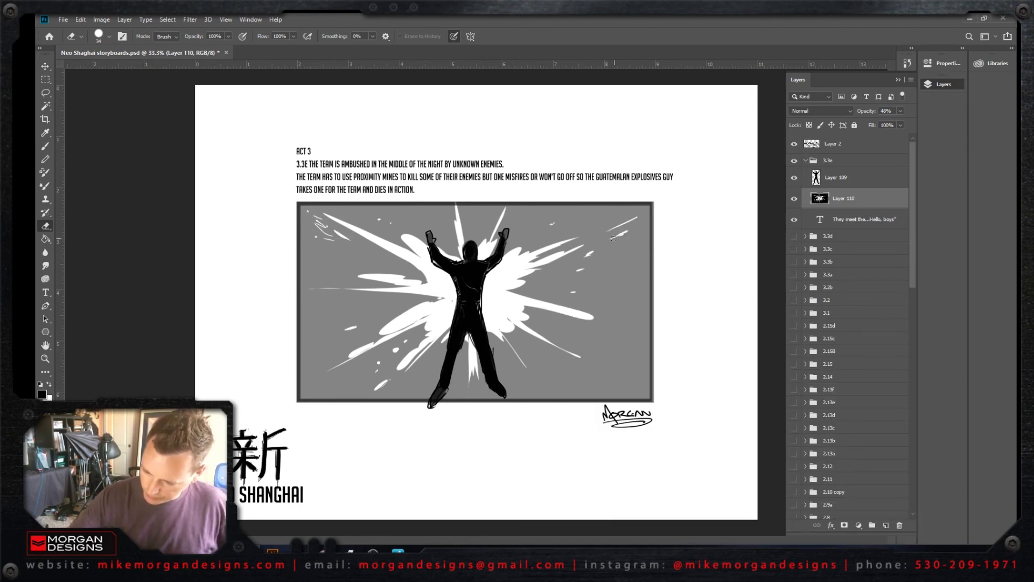
mouse_move(331, 395)
mouse_down()
mouse_move(391, 361)
mouse_move(385, 372)
mouse_up()
drag(315, 318, 334, 315)
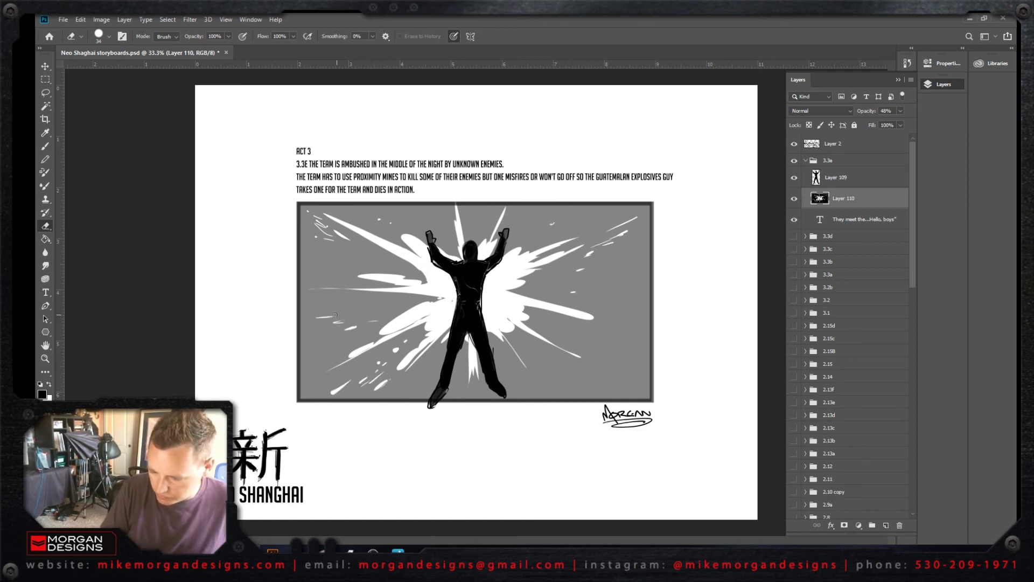
drag(614, 357, 633, 366)
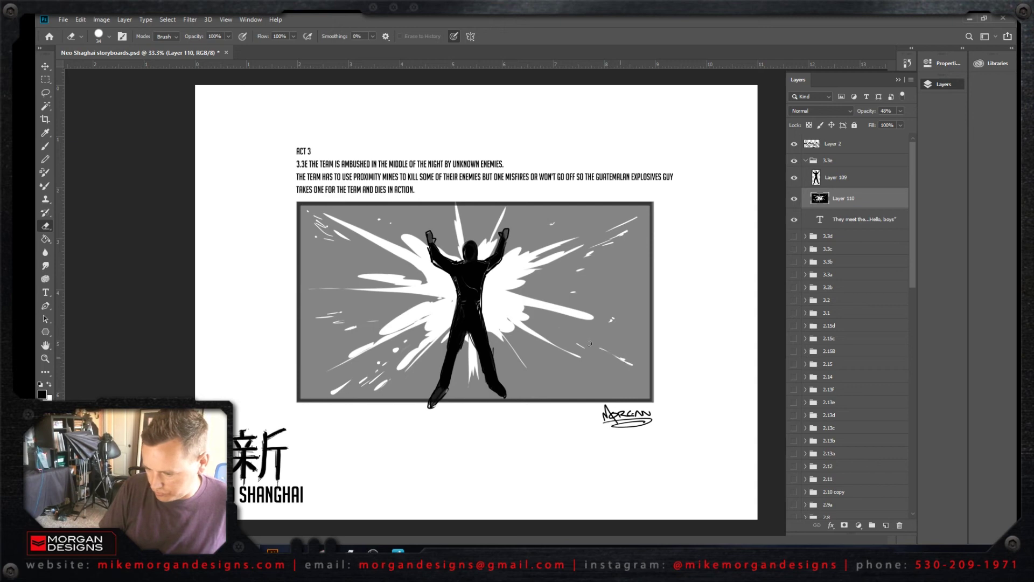
Step: Erase more flecks and thin rays around the upper burst, plus curling smoke shapes on both sides of the figure
drag(563, 223, 572, 222)
drag(528, 246, 548, 234)
drag(428, 216, 422, 207)
drag(426, 219, 417, 210)
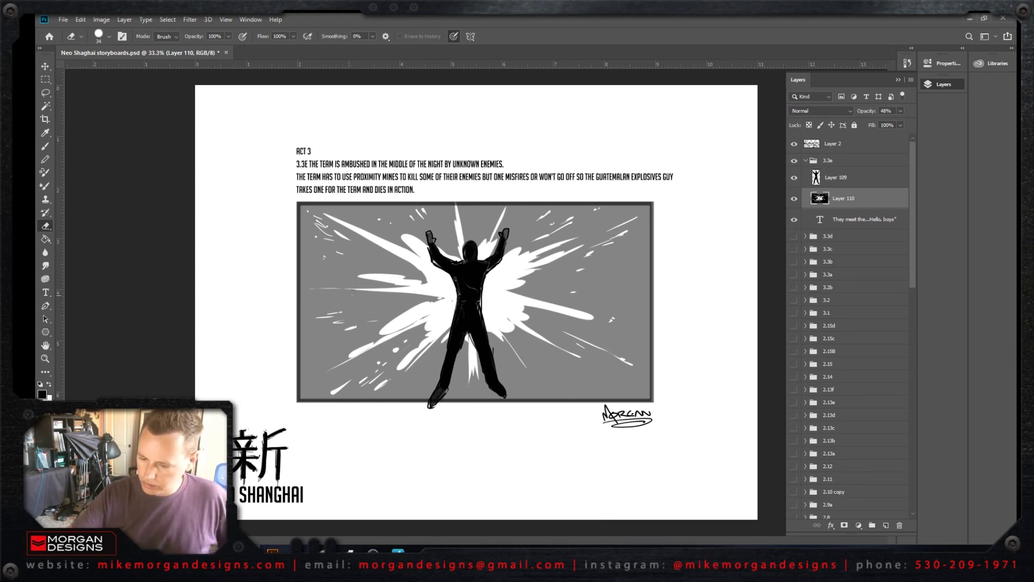
mouse_move(323, 277)
mouse_down()
mouse_move(323, 304)
mouse_move(331, 315)
mouse_move(370, 264)
mouse_move(438, 282)
mouse_move(414, 264)
mouse_up()
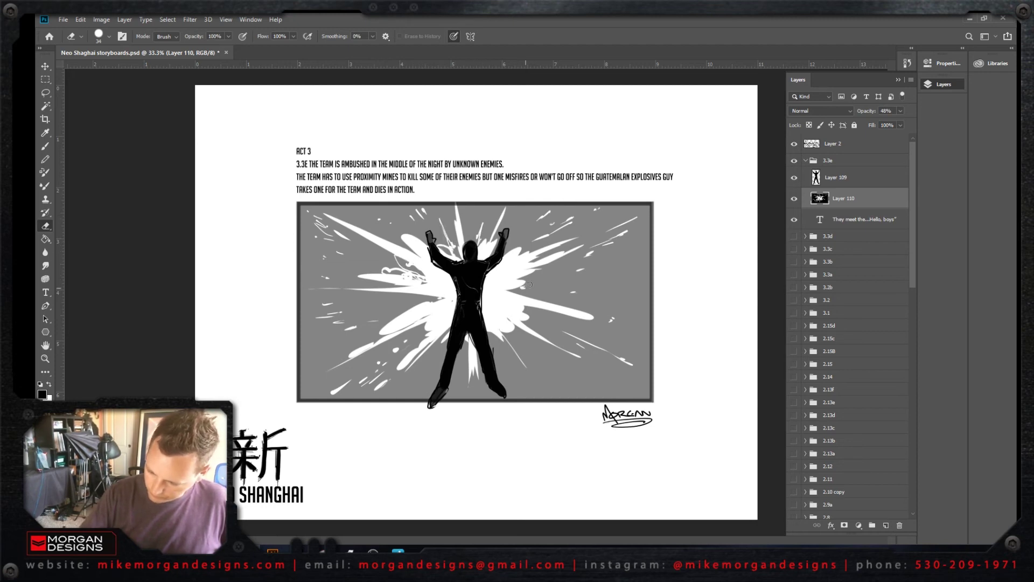
mouse_move(525, 282)
mouse_down()
mouse_move(552, 286)
mouse_move(518, 293)
mouse_move(536, 287)
mouse_move(520, 292)
mouse_move(559, 308)
mouse_move(528, 314)
mouse_up()
drag(393, 338, 408, 349)
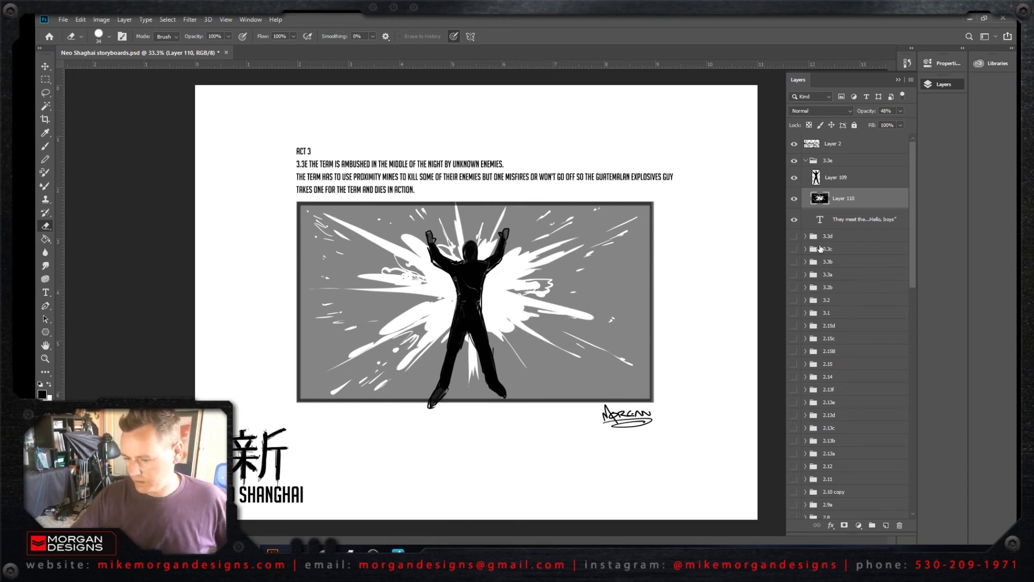
Step: Add a new layer above the dark background and brush thin black outlines and streaks along the burst's lower-left rays
key(b)
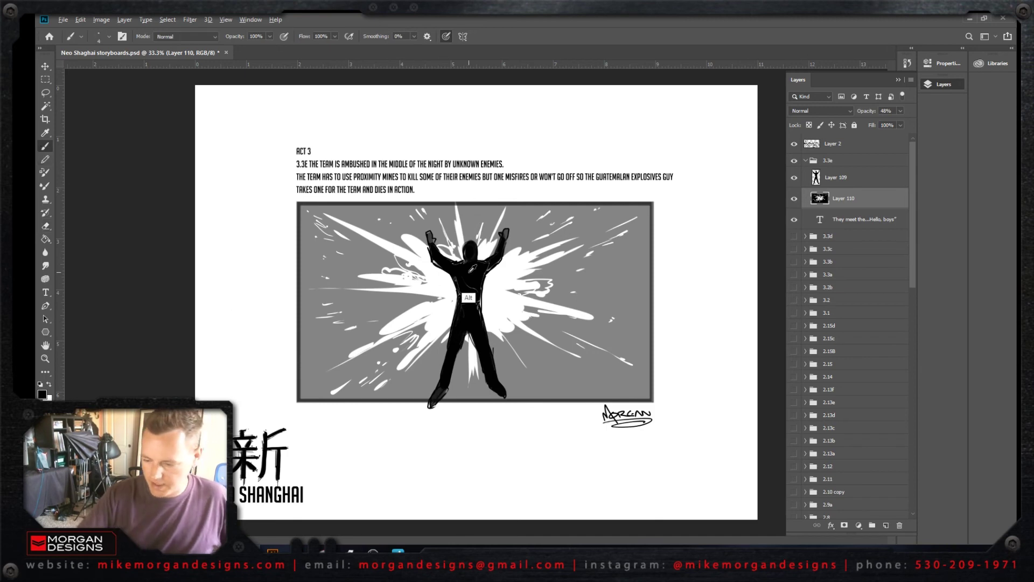
click(887, 525)
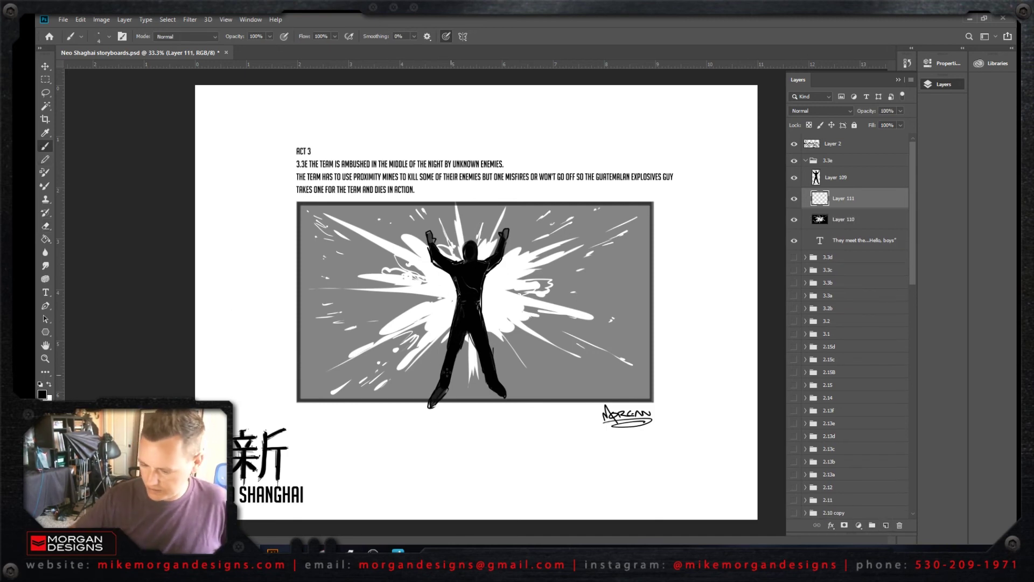
mouse_move(379, 337)
mouse_down()
mouse_move(445, 298)
mouse_move(313, 380)
mouse_move(426, 321)
mouse_move(392, 372)
mouse_move(442, 335)
mouse_move(401, 379)
mouse_up()
mouse_move(440, 331)
mouse_down()
mouse_move(390, 385)
mouse_move(378, 382)
mouse_move(390, 351)
mouse_move(367, 376)
mouse_up()
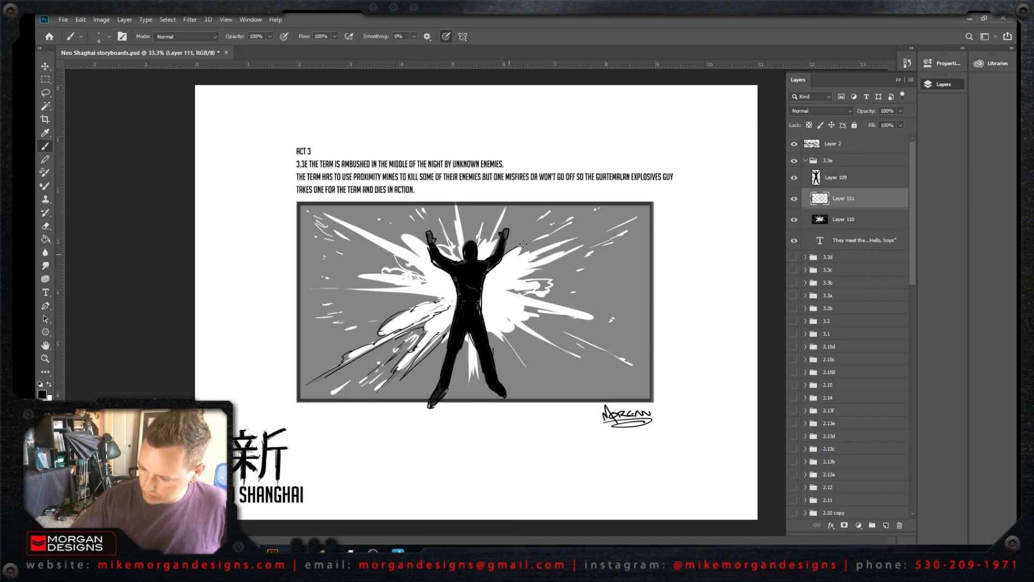
Step: Brush thin black outlines and motion streaks along the burst's upper-right rays
mouse_move(523, 244)
mouse_down()
mouse_move(504, 264)
mouse_move(581, 235)
mouse_move(517, 270)
mouse_up()
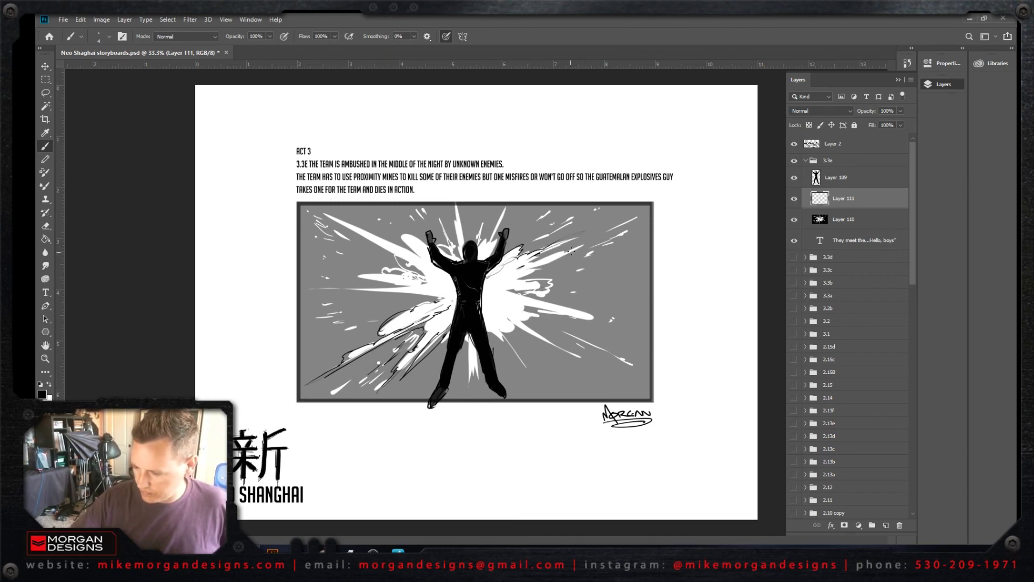
drag(571, 250, 538, 264)
drag(588, 241, 519, 275)
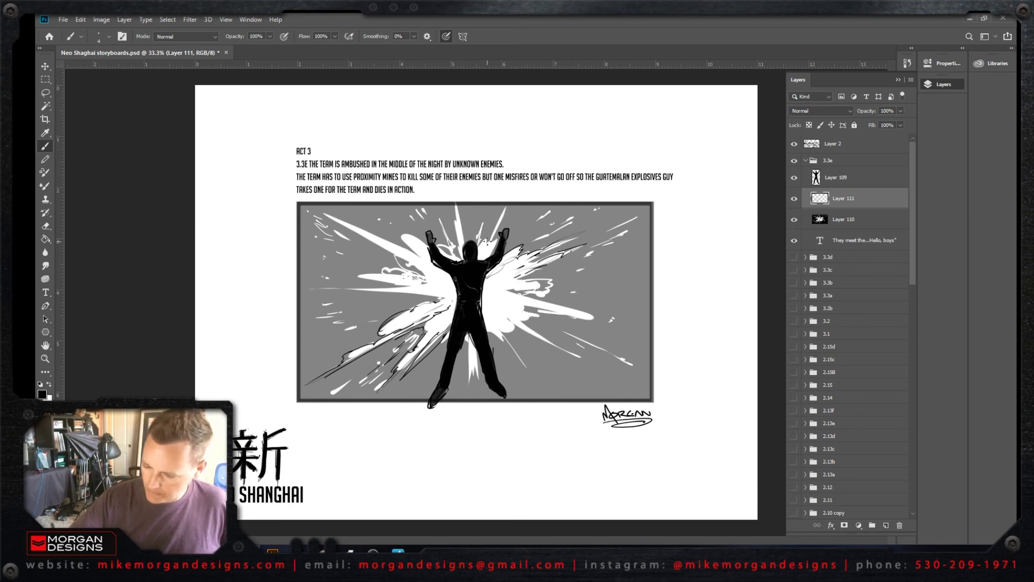
Step: Brush thin black outlines and streaks along the burst's remaining rays above, beside and below the figure
mouse_move(487, 242)
mouse_down()
mouse_move(483, 250)
mouse_move(498, 221)
mouse_move(480, 263)
mouse_move(488, 256)
mouse_move(459, 209)
mouse_up()
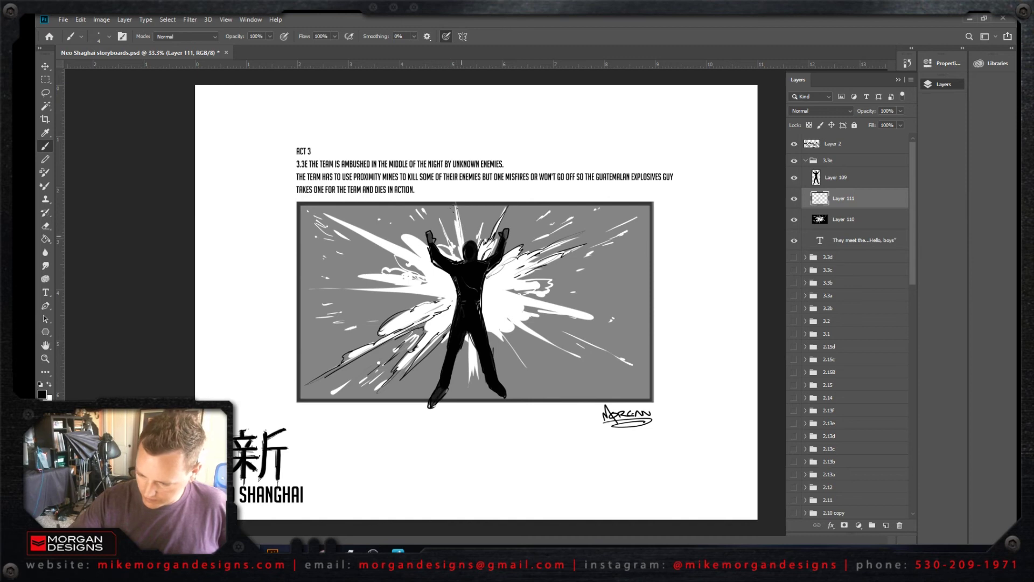
mouse_move(455, 249)
mouse_down()
mouse_move(457, 206)
mouse_move(458, 259)
mouse_move(521, 294)
mouse_move(488, 293)
mouse_move(495, 308)
mouse_move(596, 318)
mouse_move(542, 308)
mouse_up()
mouse_move(426, 254)
mouse_down()
mouse_move(323, 211)
mouse_move(397, 252)
mouse_move(384, 250)
mouse_move(354, 235)
mouse_move(415, 261)
mouse_move(407, 238)
mouse_move(441, 261)
mouse_move(427, 273)
mouse_move(435, 283)
mouse_move(352, 272)
mouse_move(409, 288)
mouse_move(398, 292)
mouse_move(335, 285)
mouse_move(421, 296)
mouse_move(431, 294)
mouse_move(330, 288)
mouse_move(450, 274)
mouse_up()
mouse_move(510, 335)
mouse_down()
mouse_move(523, 326)
mouse_move(551, 348)
mouse_move(491, 344)
mouse_move(469, 383)
mouse_up()
drag(466, 335, 471, 376)
drag(472, 347, 478, 381)
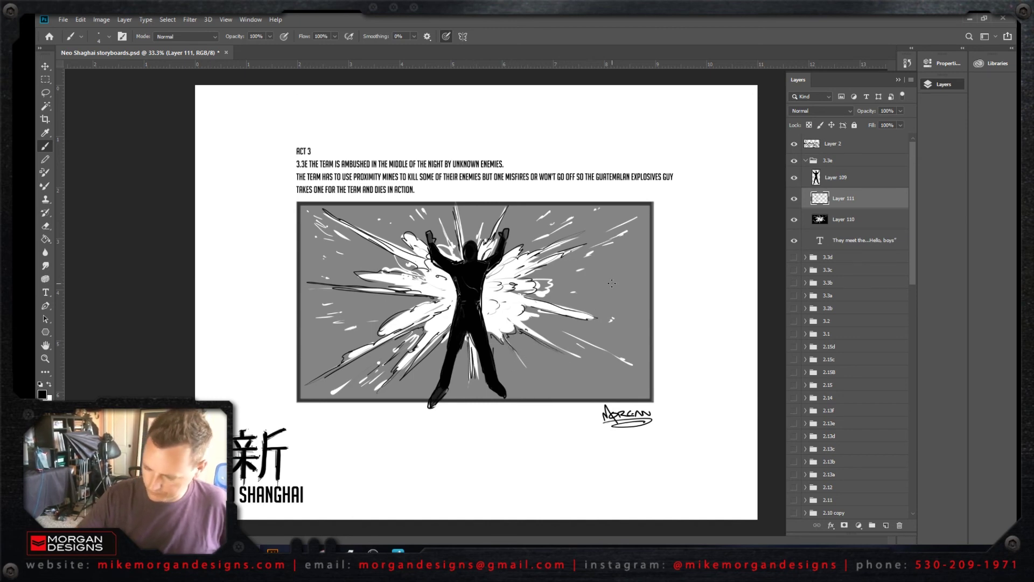
Step: Paint thick black speed lines from the panel's lower left edge toward the burst with a 51 px Hard Round Pressure Opacity brush
right_click(491, 307)
drag(546, 329, 555, 331)
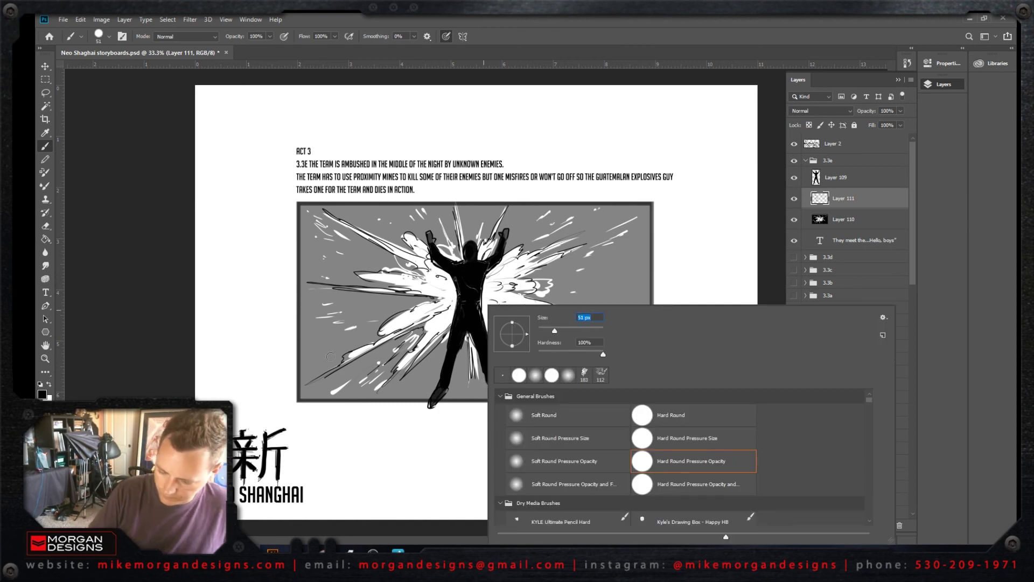
key(Return)
drag(290, 370, 377, 335)
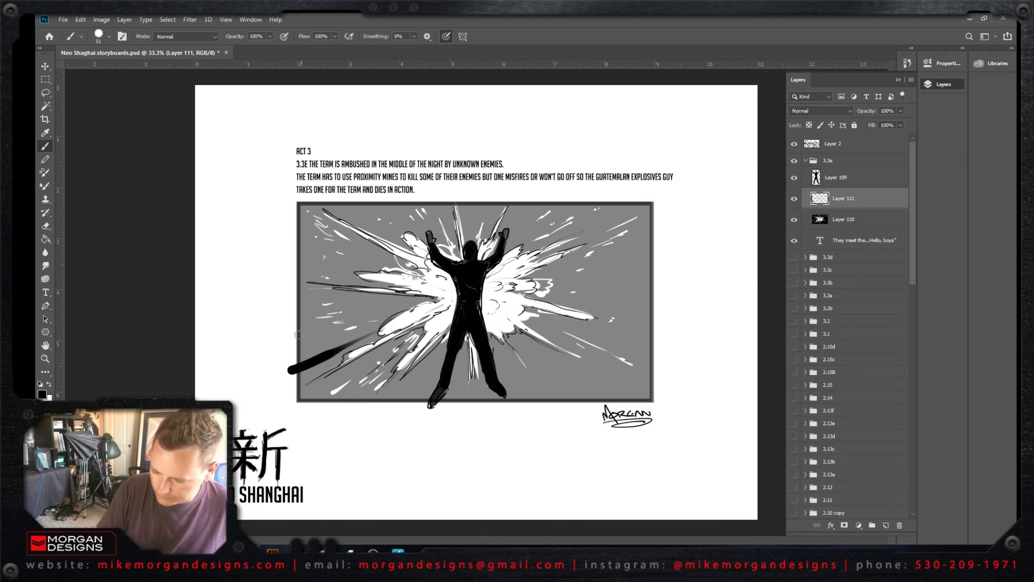
mouse_move(291, 319)
mouse_down()
mouse_move(324, 316)
mouse_move(424, 301)
mouse_move(300, 335)
mouse_move(380, 322)
mouse_up()
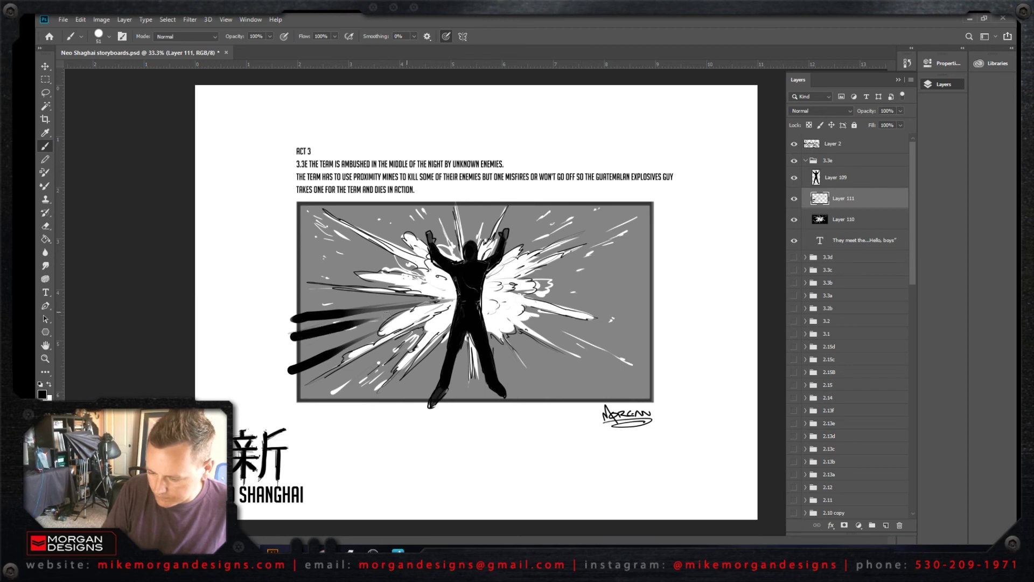
drag(294, 344, 353, 330)
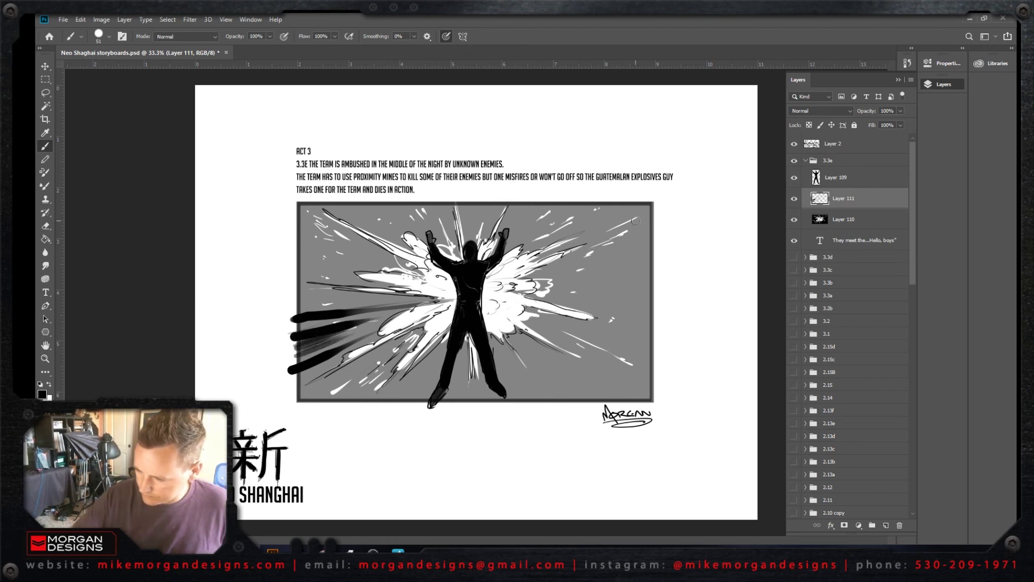
Step: Paint thick black speed lines inward from the panel's upper-right corner, right edge and lower-left bottom edge
mouse_move(644, 206)
mouse_down()
mouse_move(572, 239)
mouse_move(597, 240)
mouse_up()
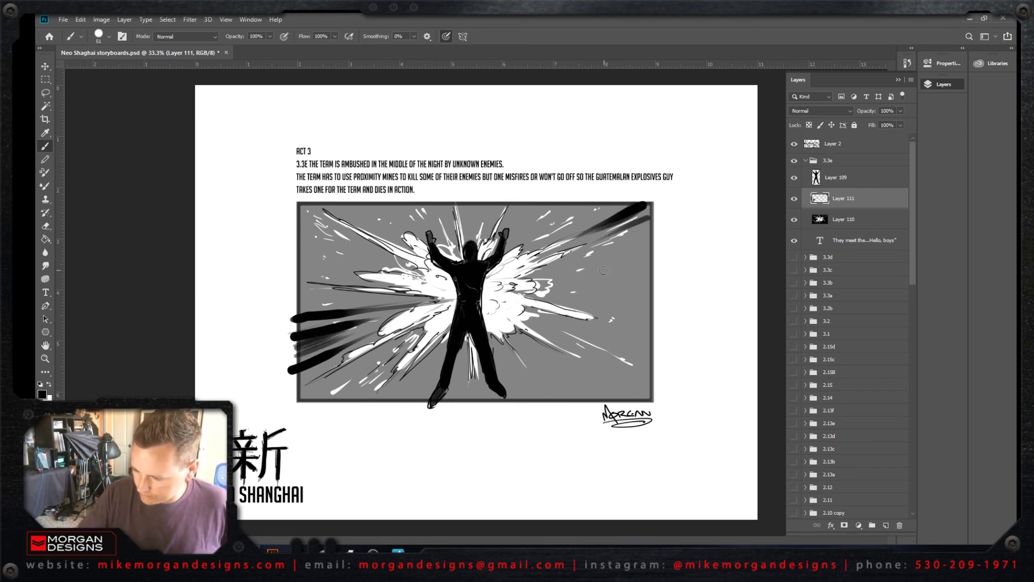
mouse_move(643, 264)
mouse_down()
mouse_move(616, 267)
mouse_move(636, 279)
mouse_move(577, 283)
mouse_up()
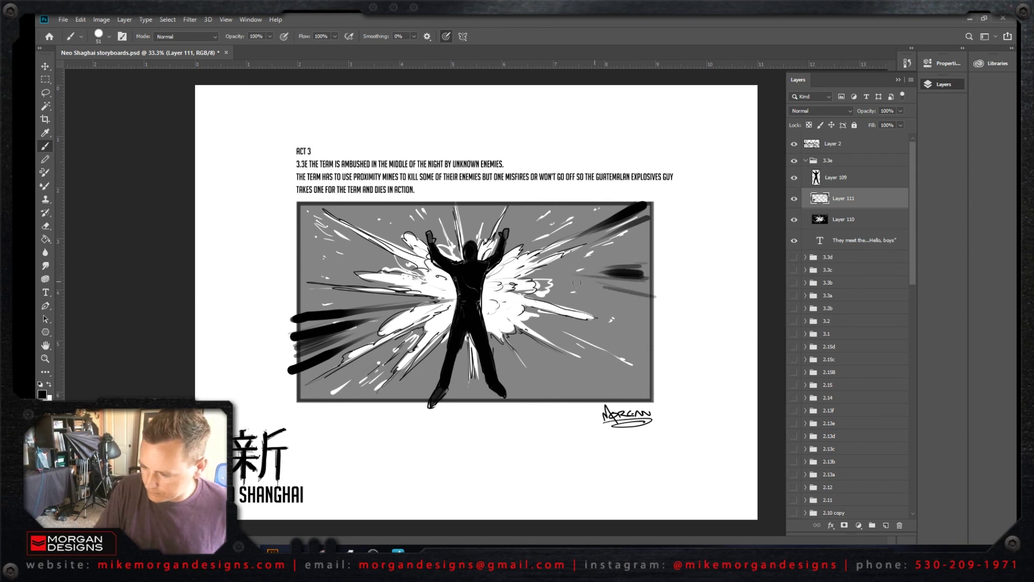
drag(654, 291, 574, 307)
drag(395, 399, 437, 350)
drag(416, 403, 437, 370)
drag(339, 405, 387, 366)
drag(299, 403, 385, 347)
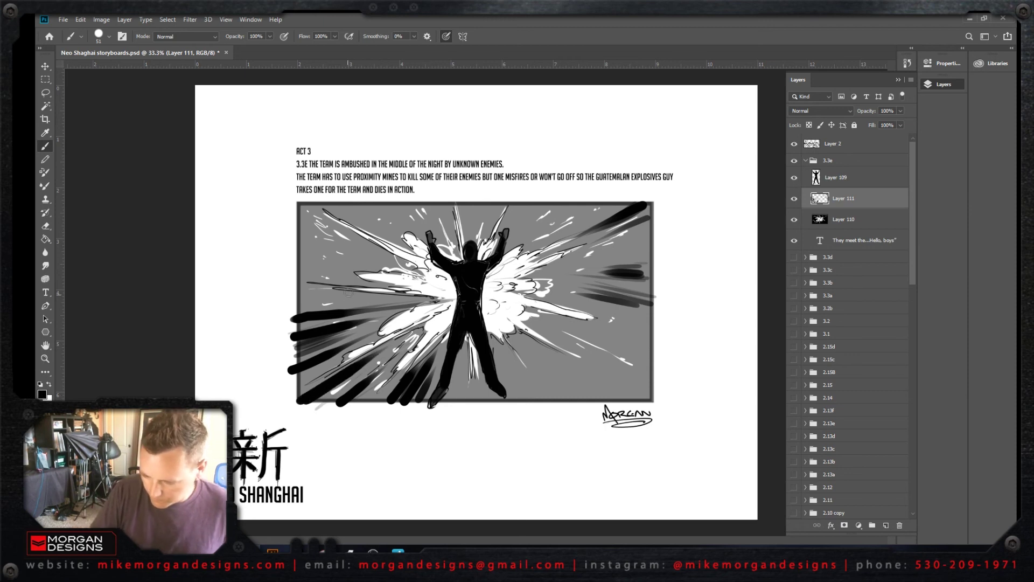
Step: Paint black speed lines inward along the panel's top edge, radiating from the figure
drag(333, 210, 413, 246)
drag(348, 194, 420, 236)
drag(434, 200, 453, 245)
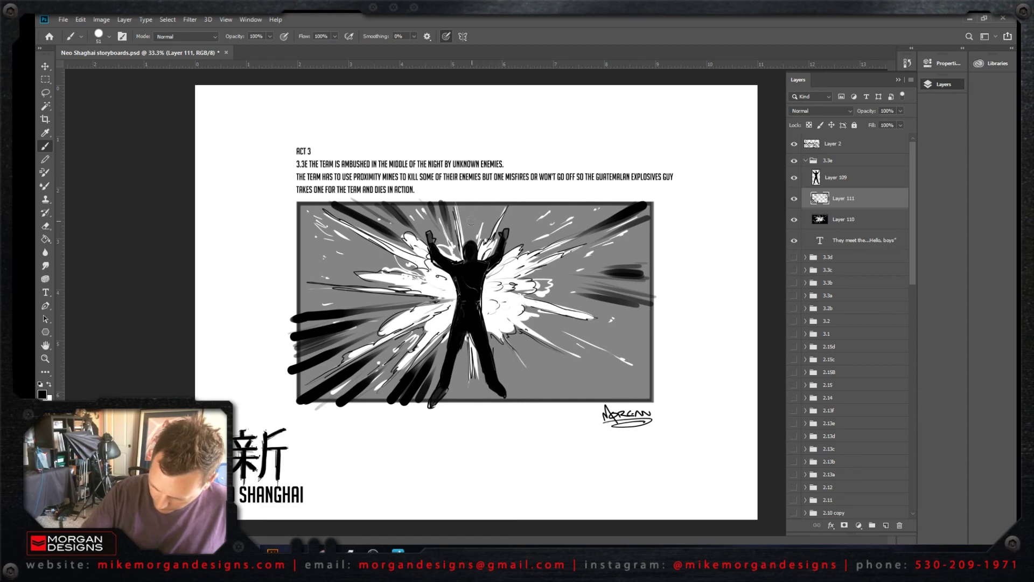
drag(466, 200, 473, 227)
mouse_move(470, 203)
mouse_down()
mouse_move(478, 235)
mouse_move(484, 222)
mouse_up()
mouse_move(488, 204)
mouse_down()
mouse_move(493, 221)
mouse_move(526, 226)
mouse_up()
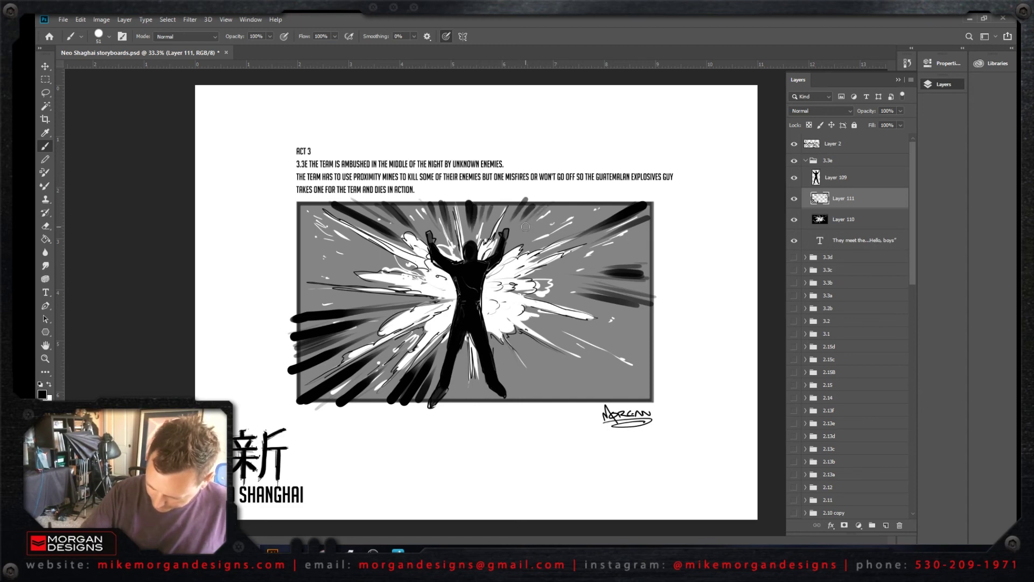
mouse_move(583, 203)
mouse_down()
mouse_move(558, 230)
mouse_move(581, 219)
mouse_move(565, 238)
mouse_up()
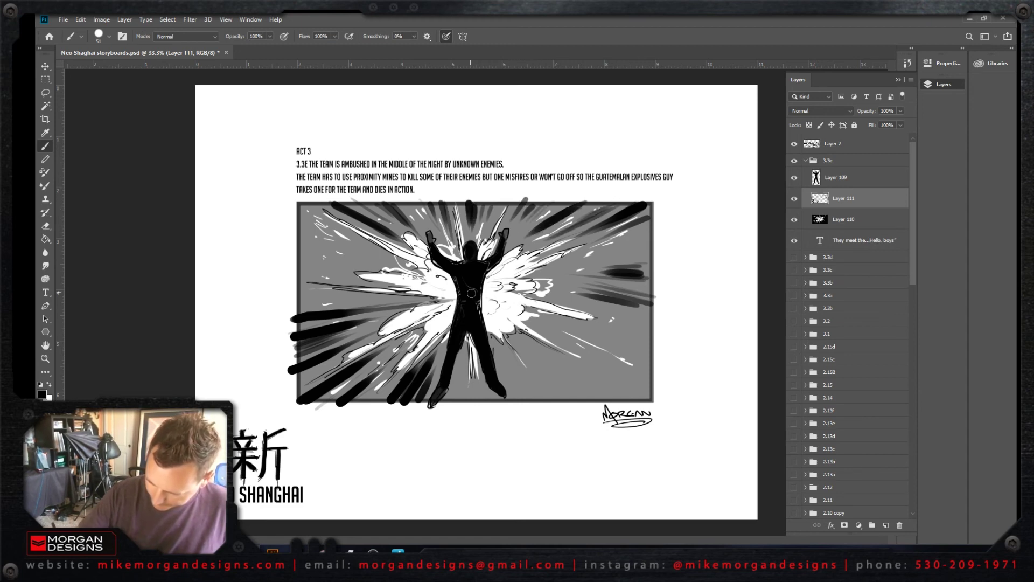
Step: Paint black speed lines from the panel's lower-right corner and lower right edge toward the burst
drag(644, 402, 528, 355)
drag(612, 411, 555, 375)
drag(602, 393, 532, 352)
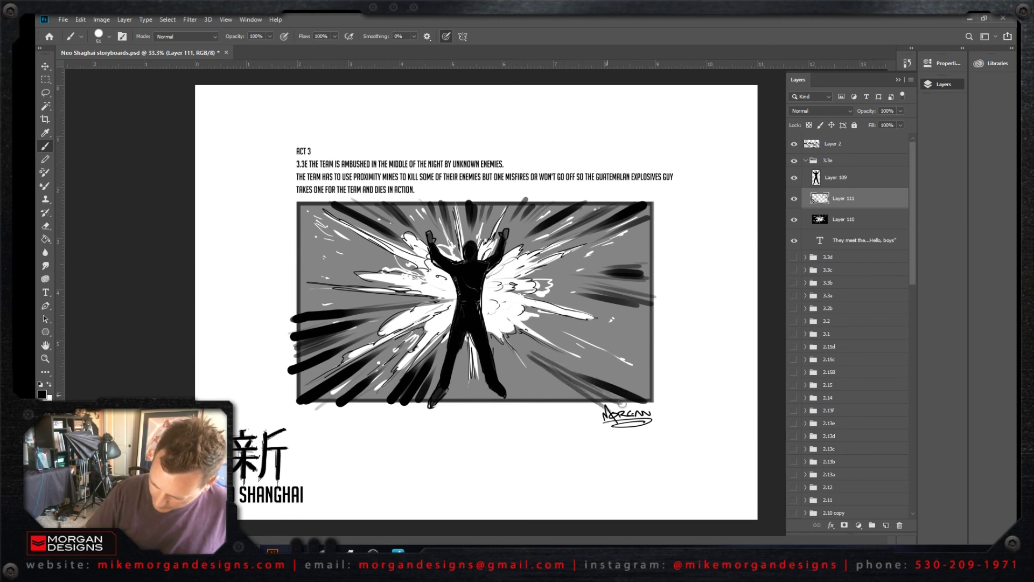
drag(639, 412, 558, 362)
drag(648, 385, 585, 334)
mouse_move(671, 362)
mouse_down()
mouse_move(567, 325)
mouse_move(604, 329)
mouse_move(614, 312)
mouse_up()
Step: Add black speed lines at the panel's upper left edge and along the bottom edge beside the figure's foot
drag(288, 259, 343, 262)
mouse_move(283, 231)
mouse_down()
mouse_move(359, 252)
mouse_move(330, 245)
mouse_up()
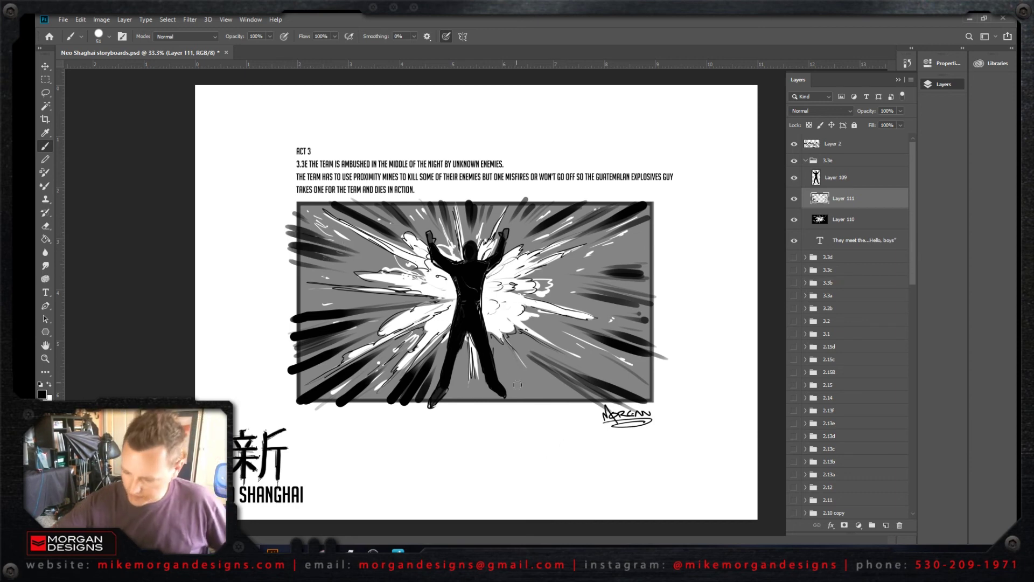
drag(525, 404, 509, 371)
drag(538, 407, 520, 373)
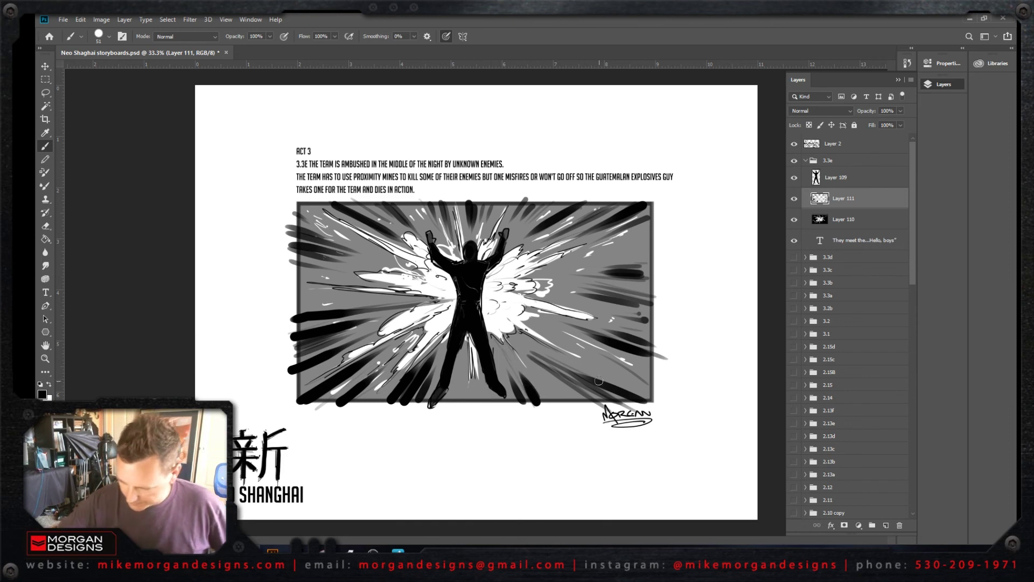
Step: Reduce the brush size and dab small black debris chunks and a curl of smoke around and across the burst
right_click(600, 338)
key(bracketleft)
key(bracketleft)
key(bracketleft)
key(Return)
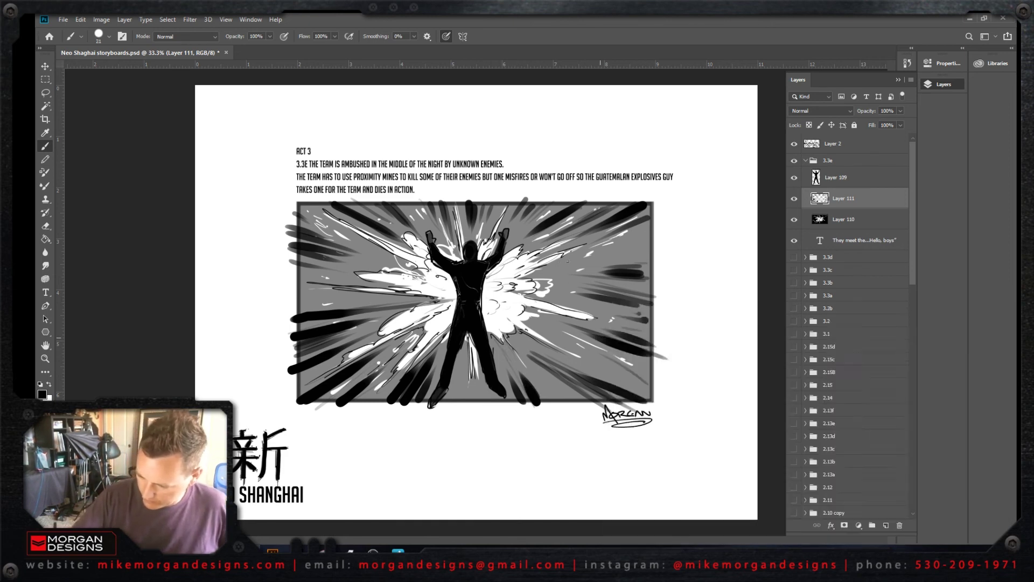
drag(561, 267, 576, 262)
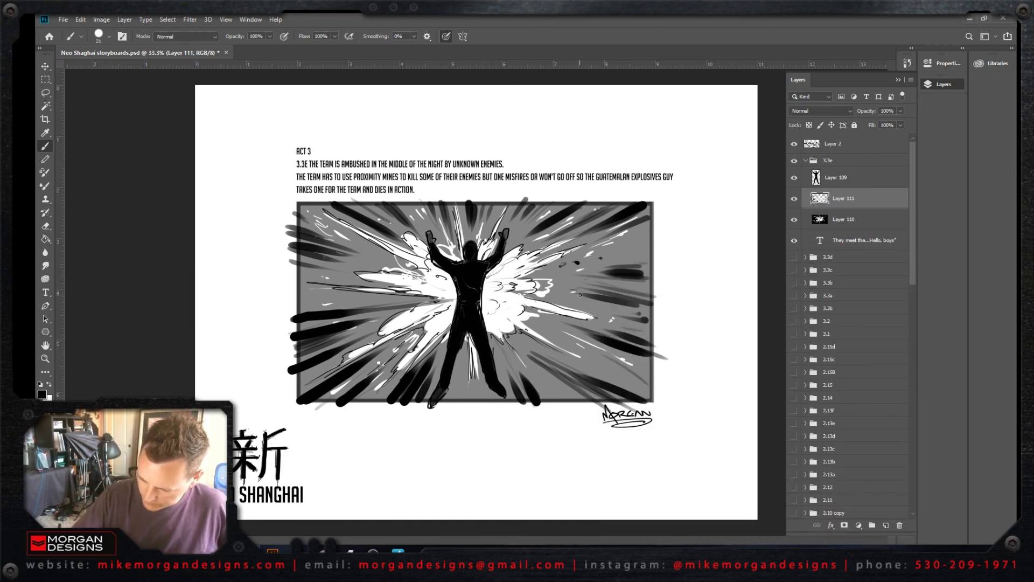
drag(608, 347, 602, 363)
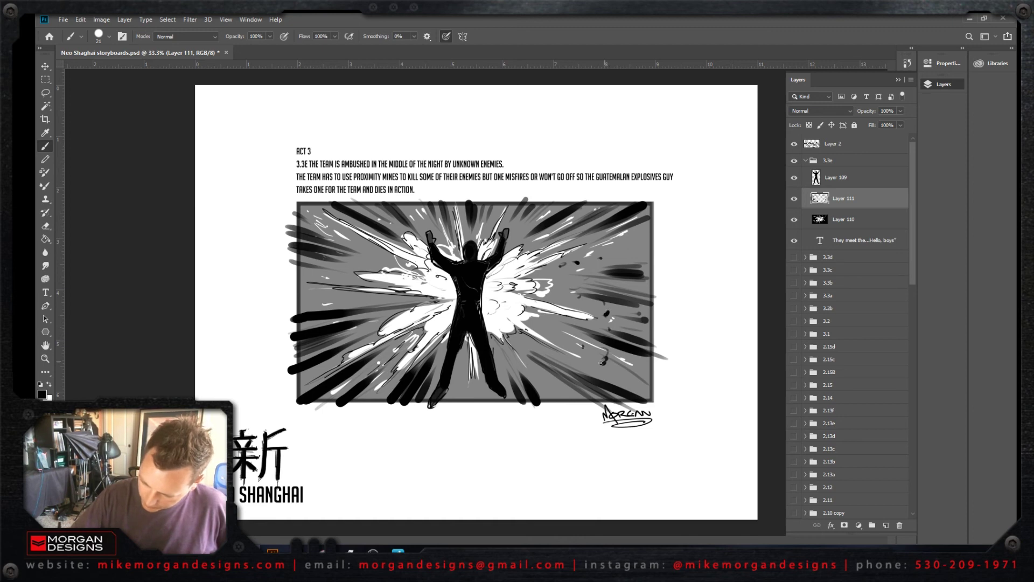
drag(518, 347, 528, 376)
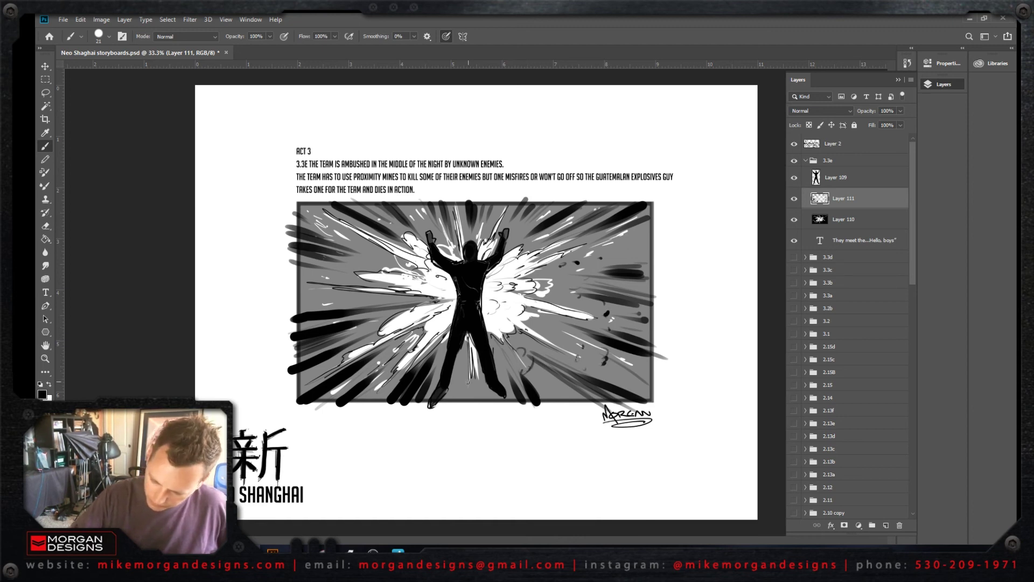
drag(396, 322, 409, 321)
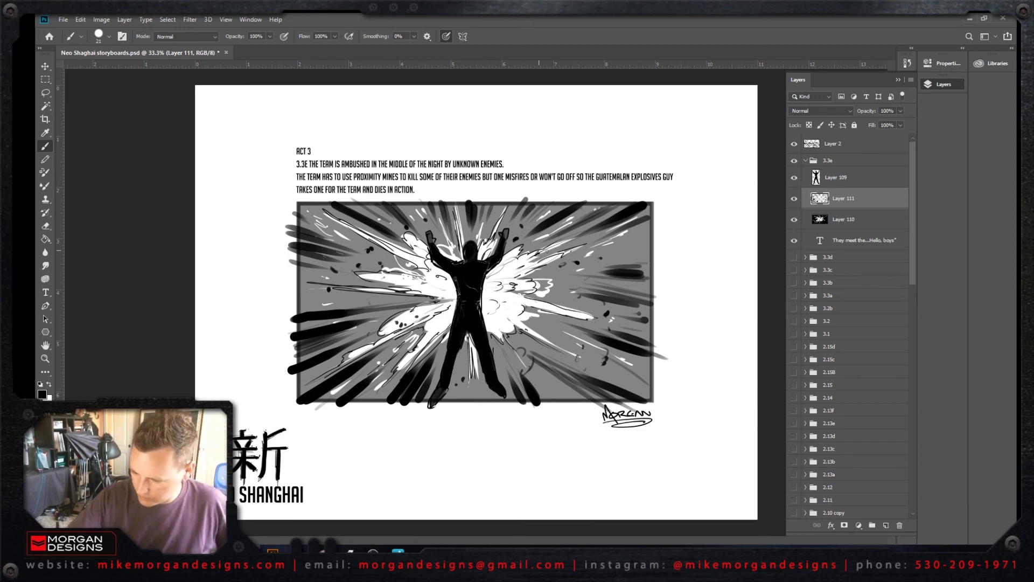
drag(500, 281, 511, 299)
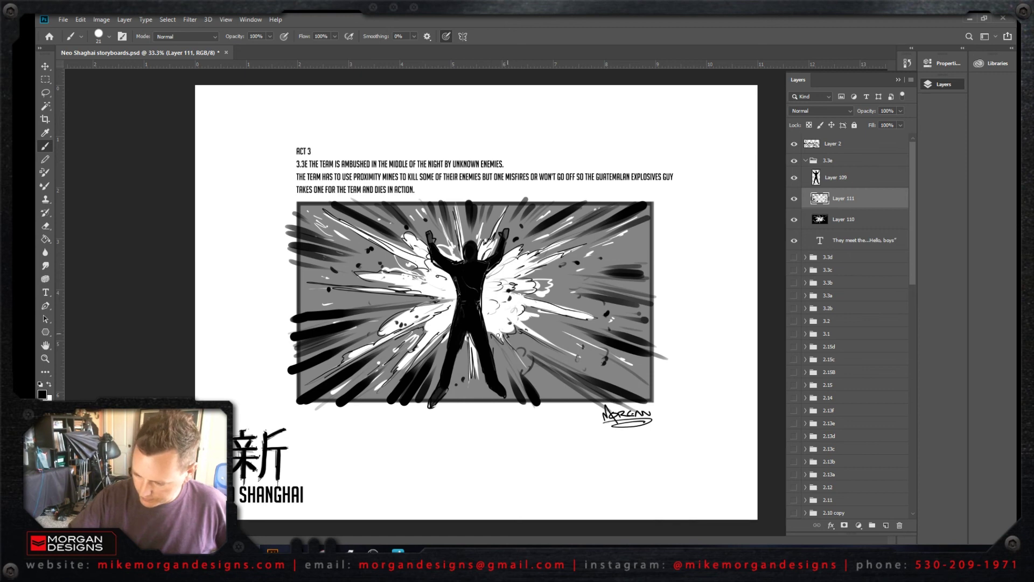
drag(497, 335, 500, 340)
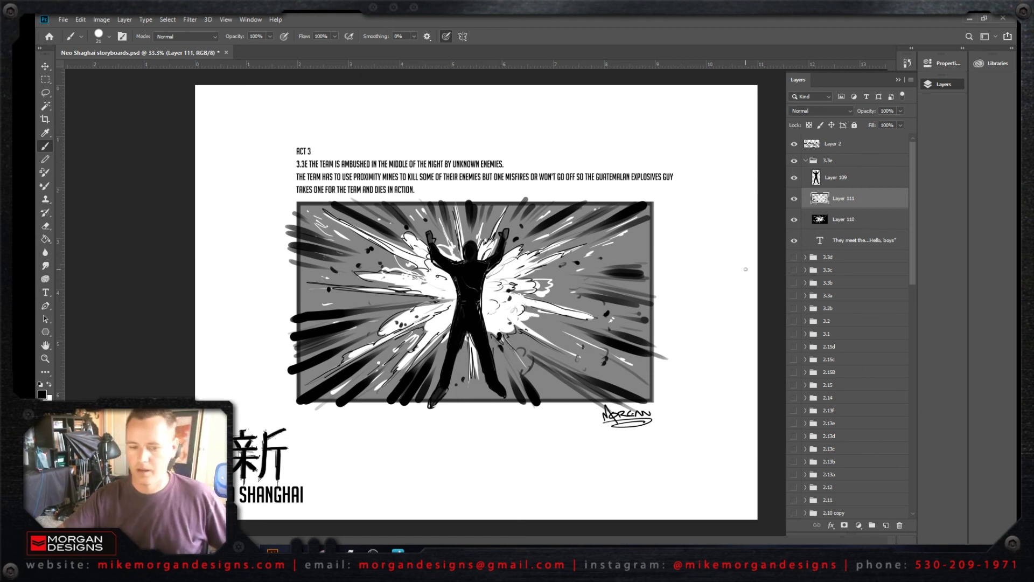
Step: Select the panel's rectangle, invert the selection, delete the strokes spilling outside the frame from Layer 111, and deselect
click(46, 79)
drag(298, 203, 653, 402)
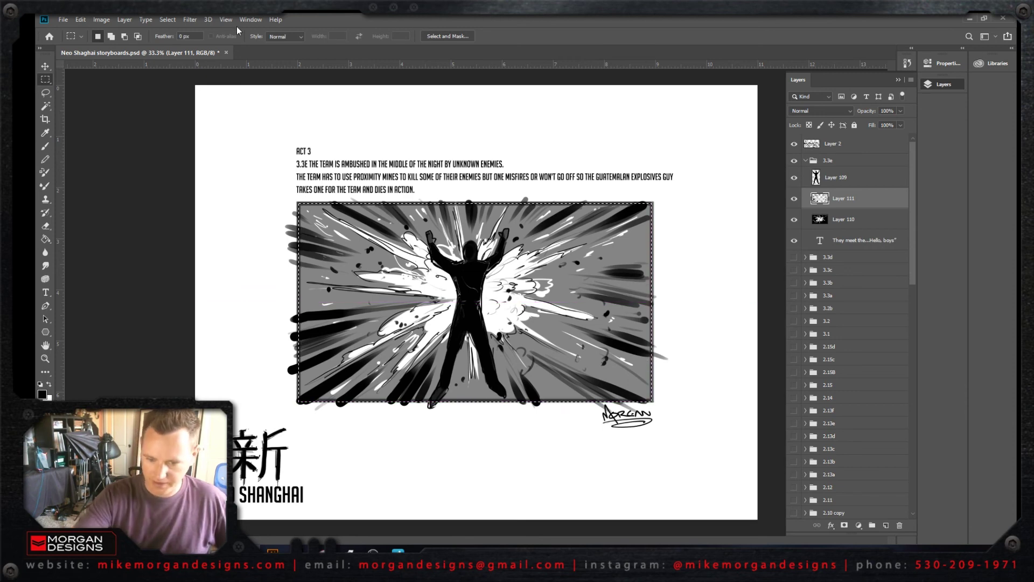
click(168, 19)
click(178, 60)
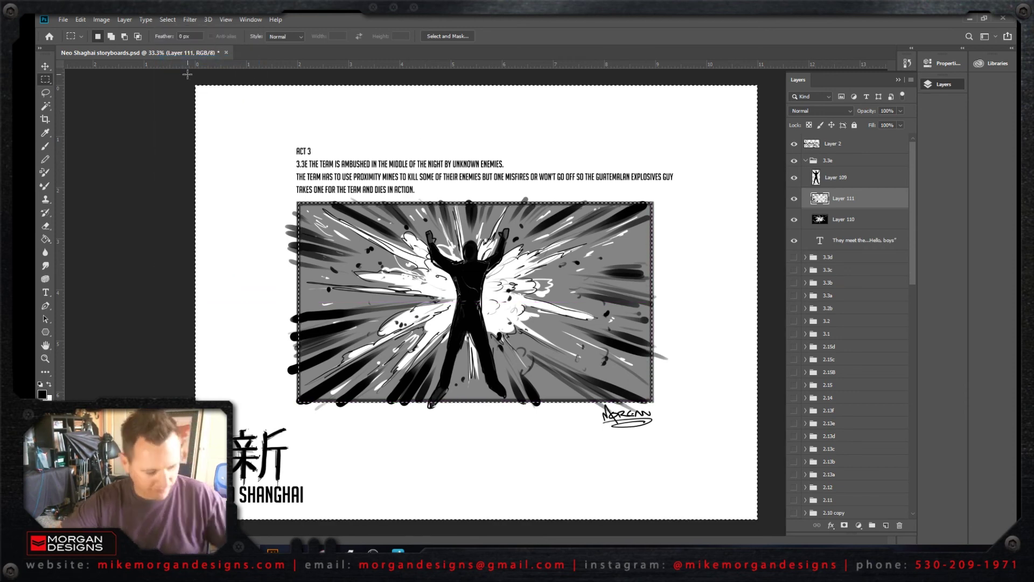
key(ctrl+d)
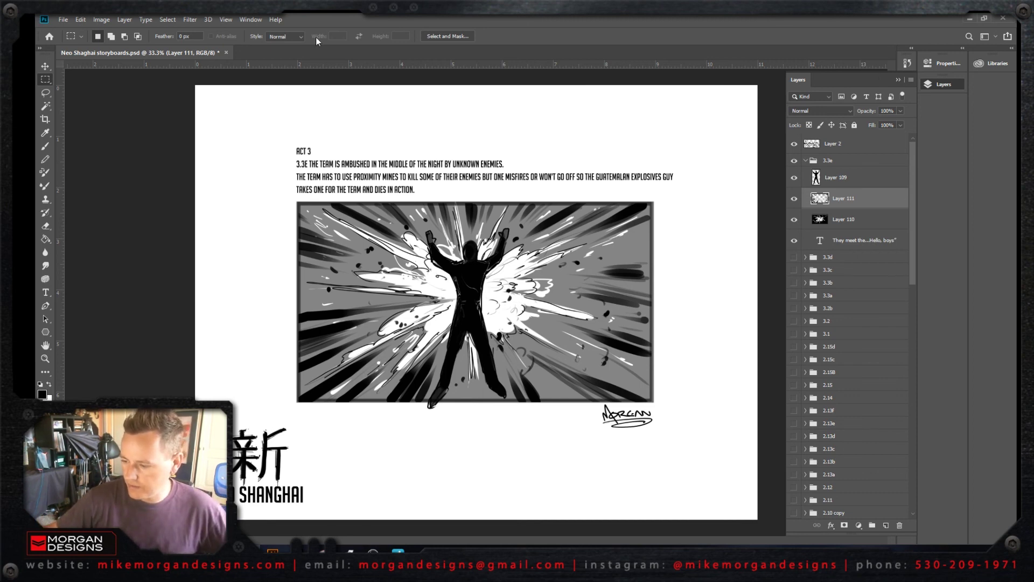
Step: Collapse the 3.3e layer group and hide it
click(806, 162)
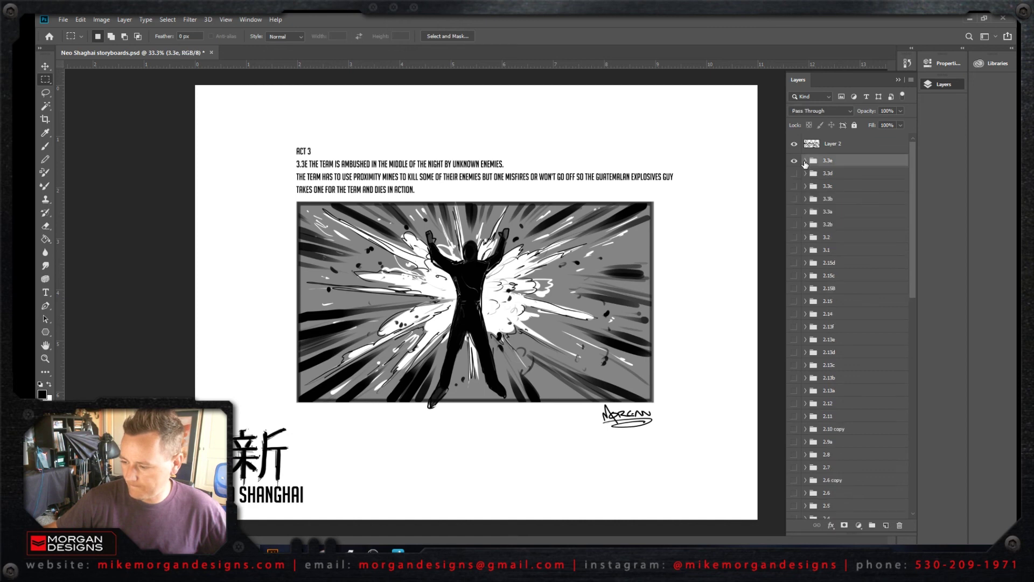
click(794, 162)
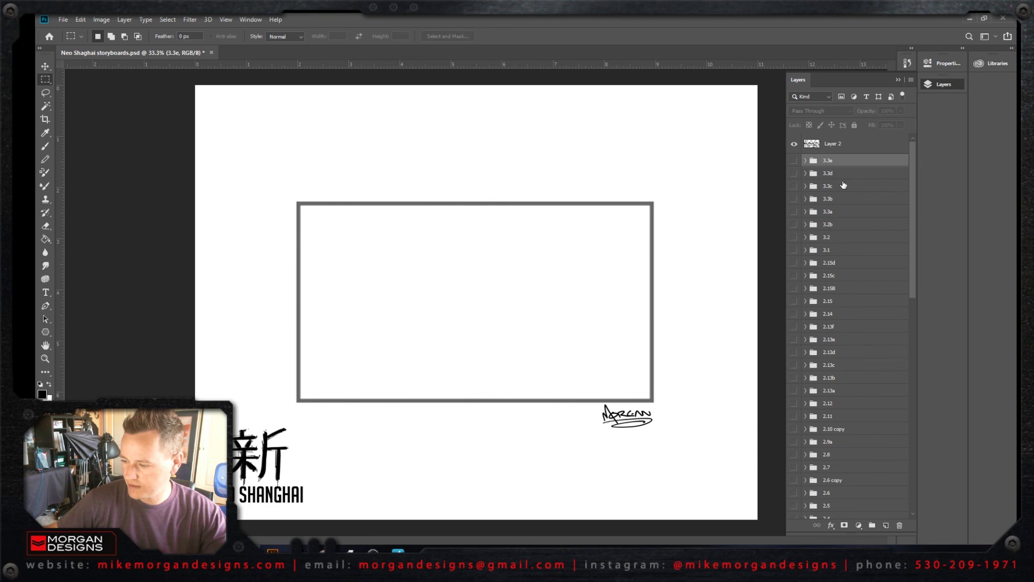
Step: Review the Act 2 panels 2.15d, 2.15c, 2.15B, 2.14 and 2.15 one at a time, ending with 2.15B shown
click(793, 263)
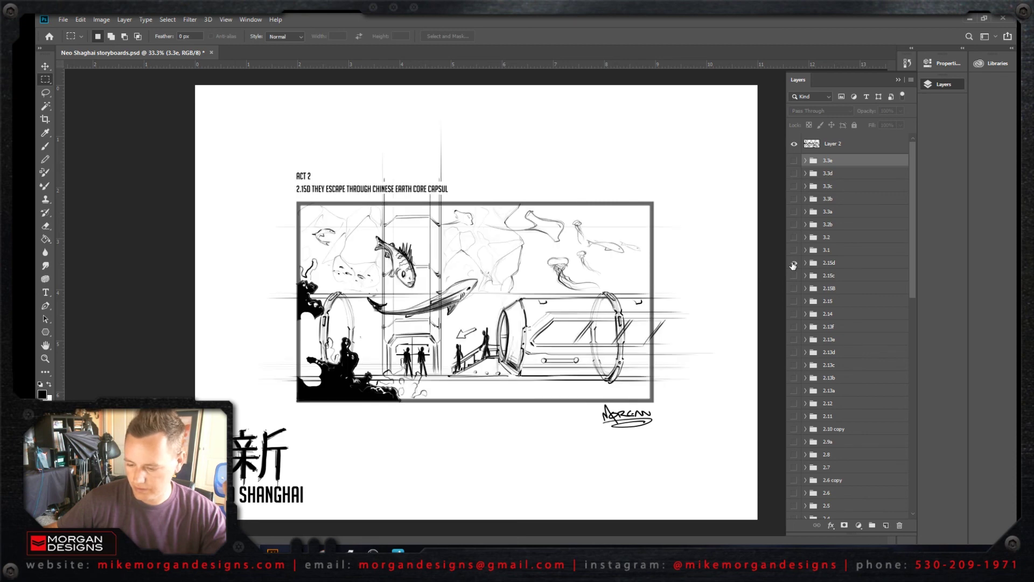
click(794, 263)
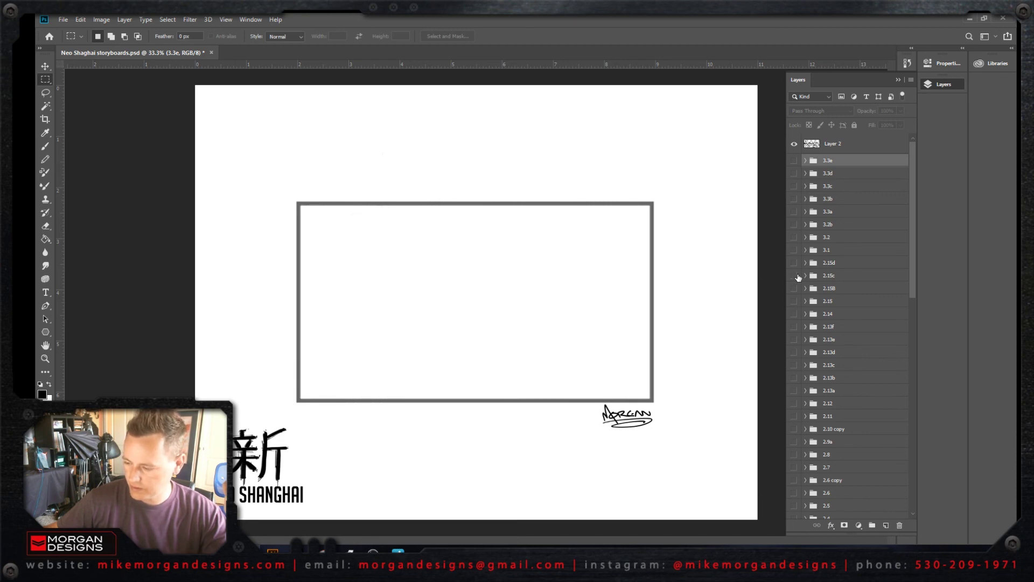
click(794, 276)
click(794, 276)
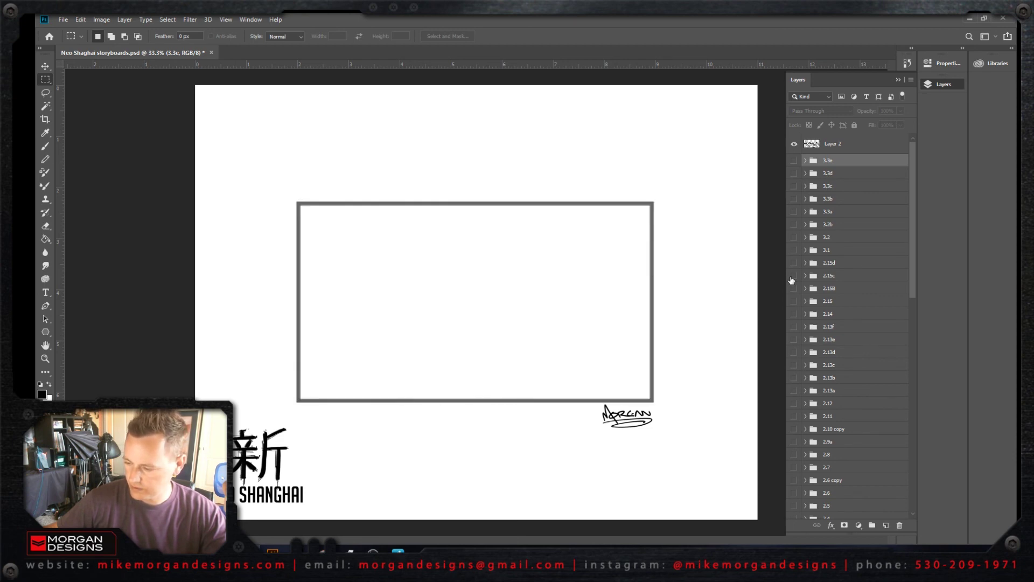
click(793, 289)
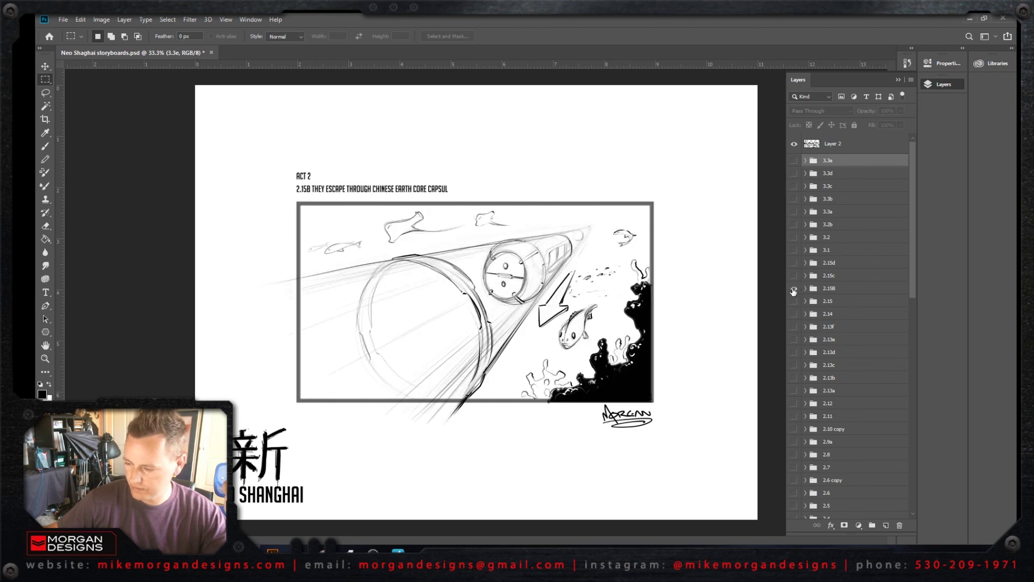
click(793, 289)
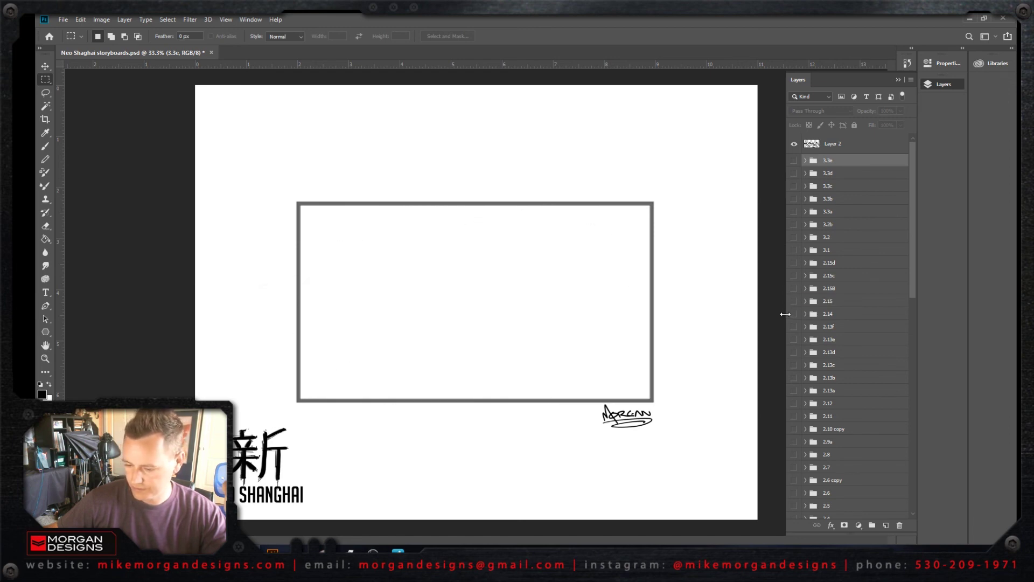
click(794, 315)
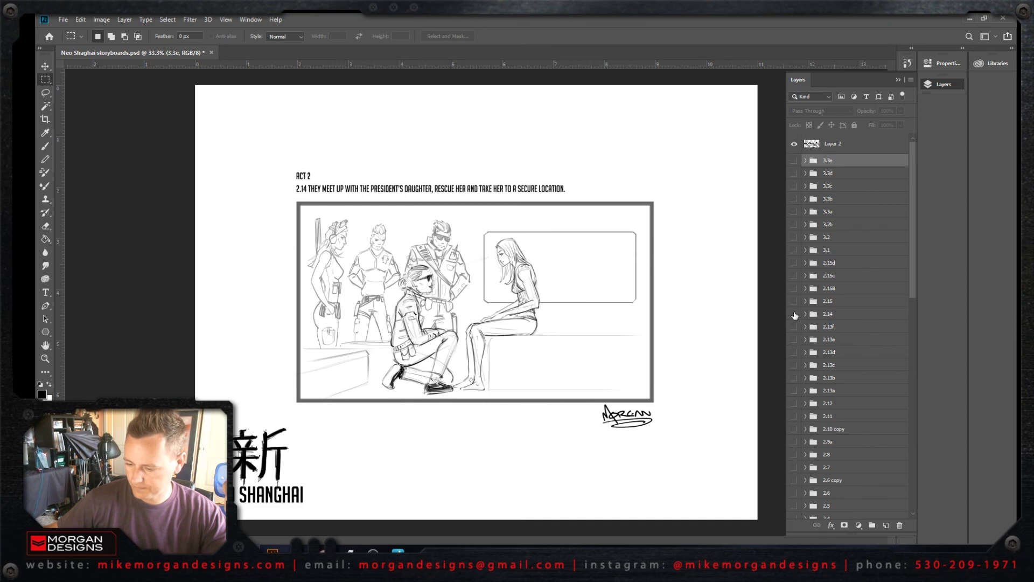
click(795, 315)
click(795, 302)
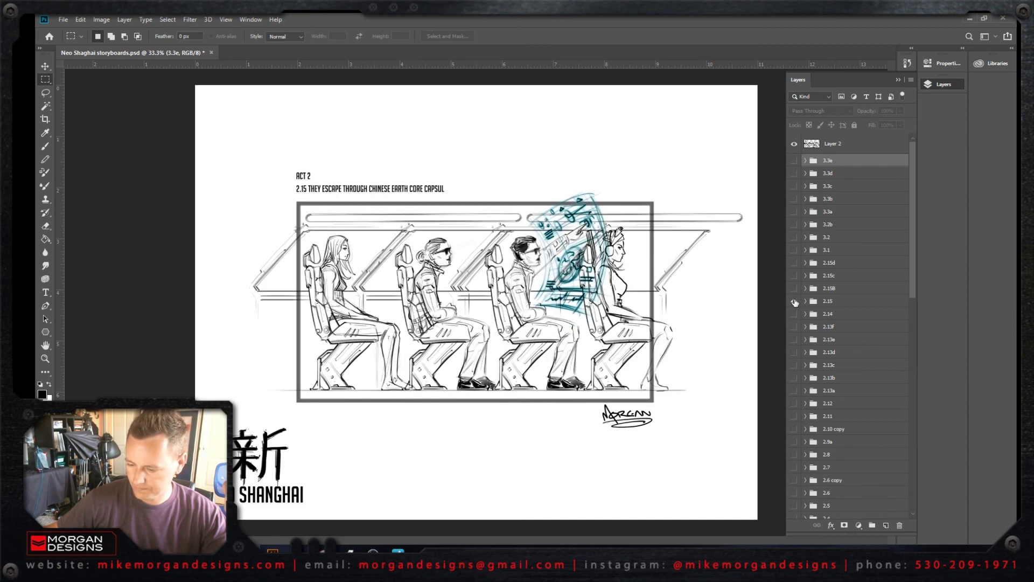
click(794, 301)
click(795, 289)
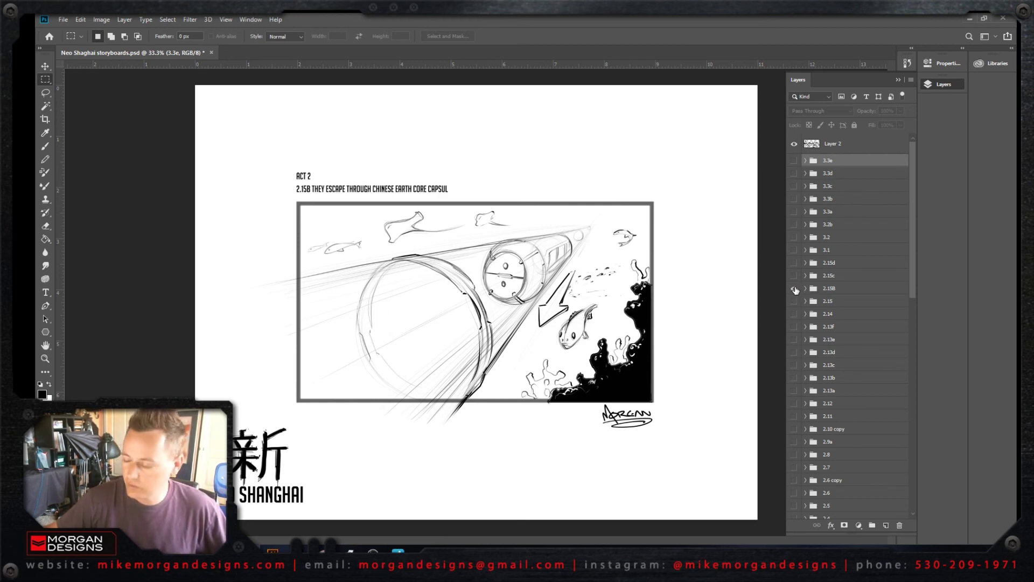
Step: Hide panel 2.15B, review the Act 2 capsule escape panels 2.15c and 2.15d one at a time, and hide each again
click(795, 290)
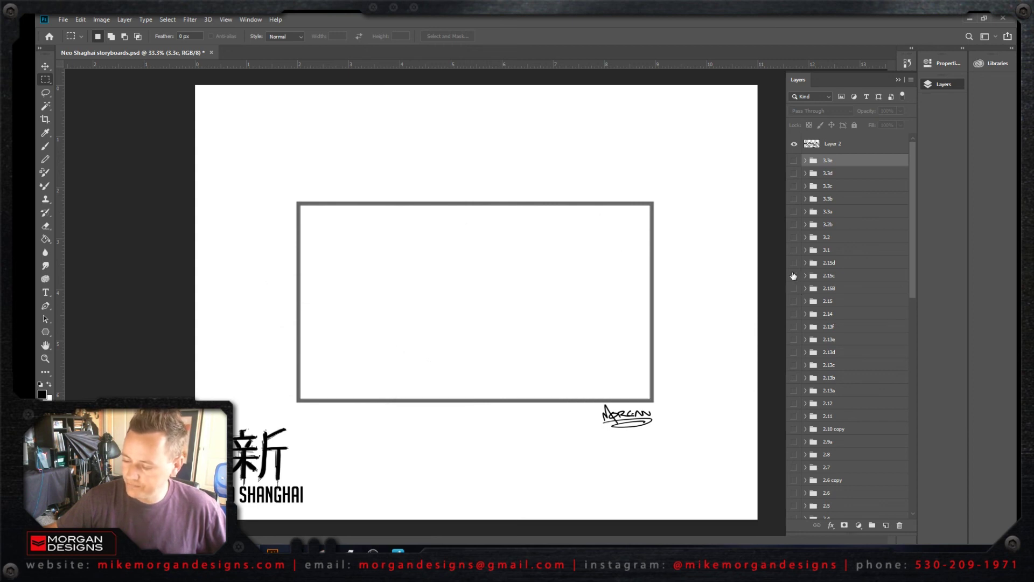
click(794, 275)
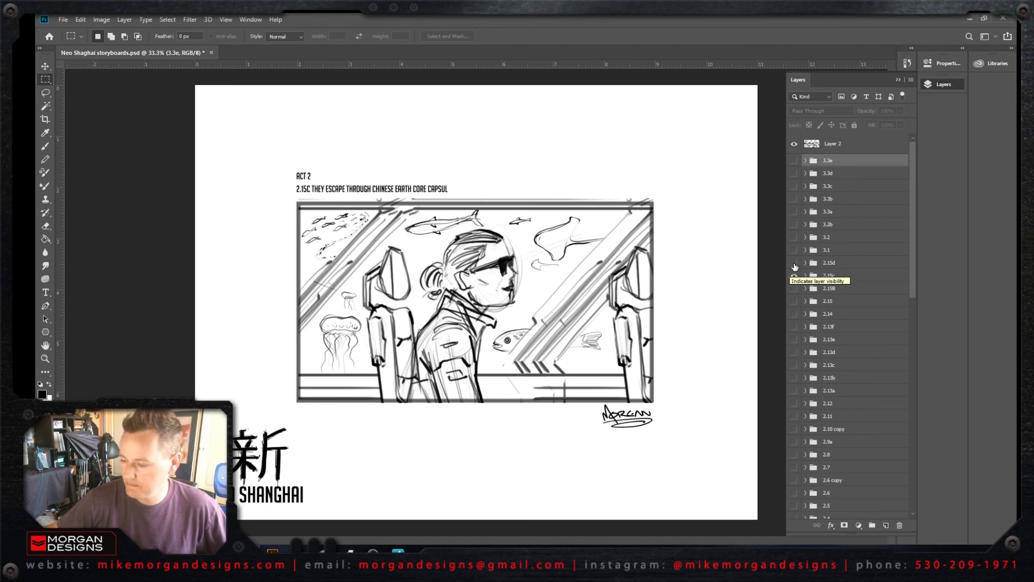
click(795, 264)
click(795, 276)
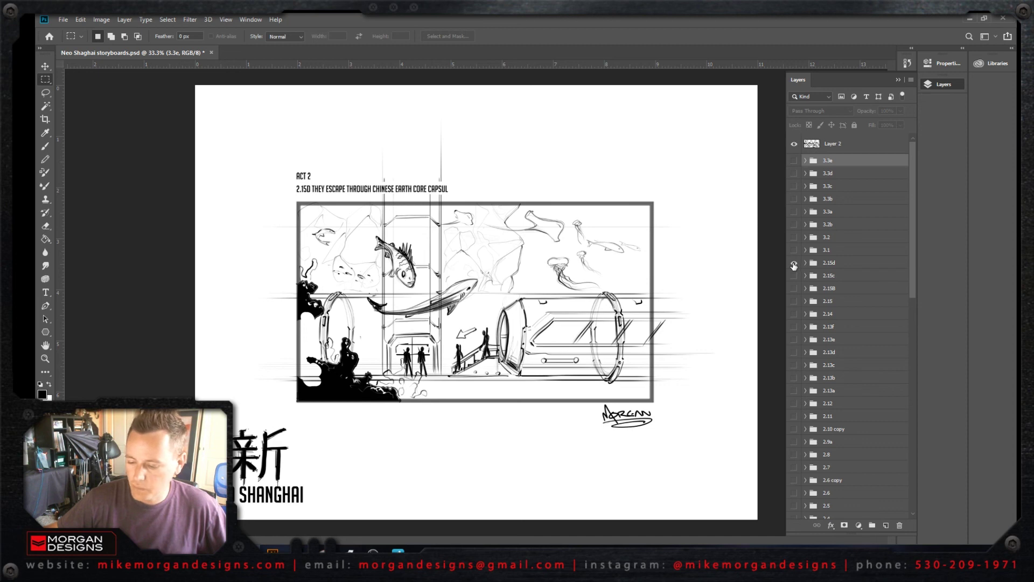
click(794, 264)
Step: Review the Act 3 panels 3.1, 3.2 and 3.2b one at a time, hiding each after viewing it
click(794, 251)
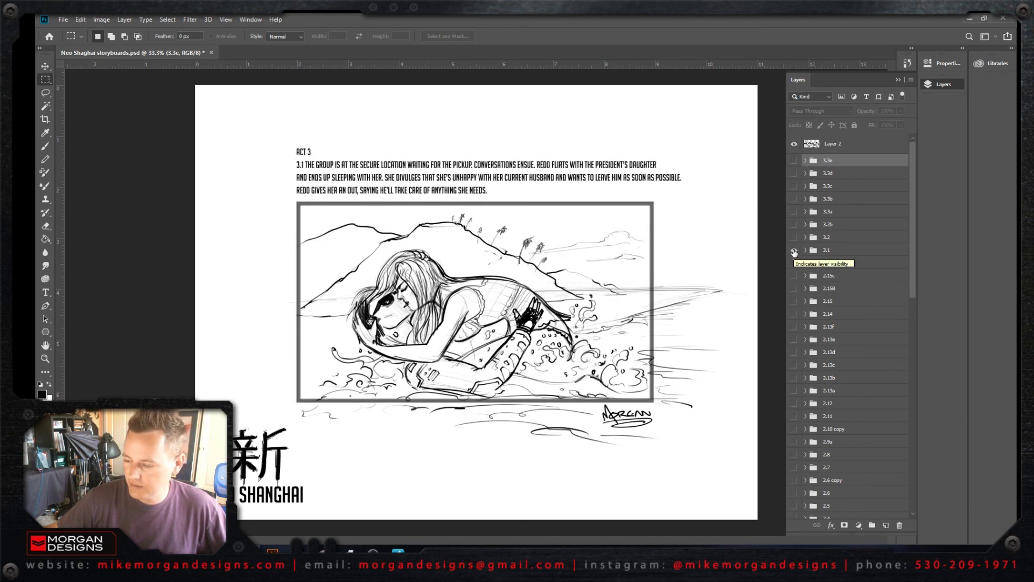
click(794, 250)
click(794, 238)
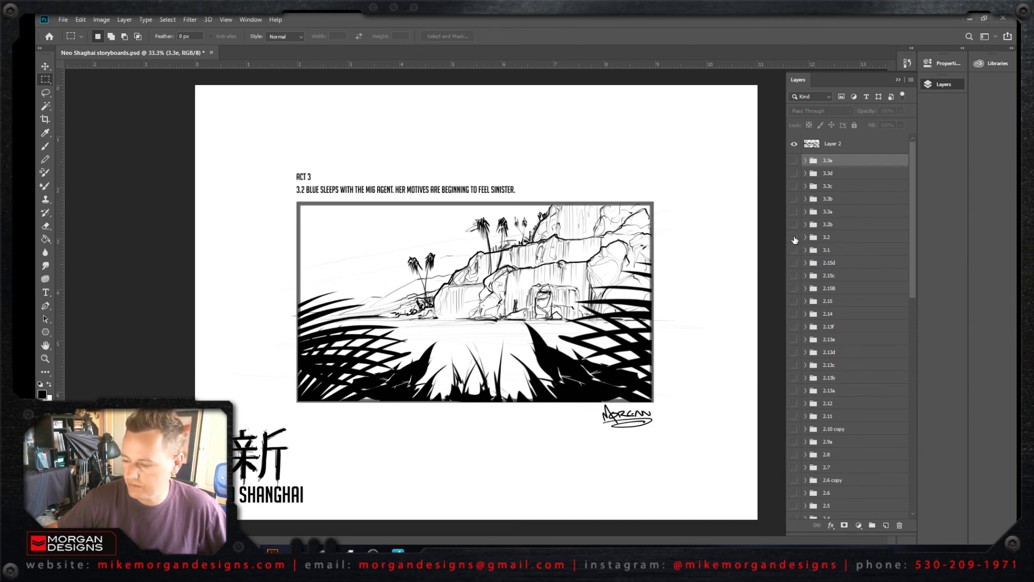
click(795, 238)
click(794, 225)
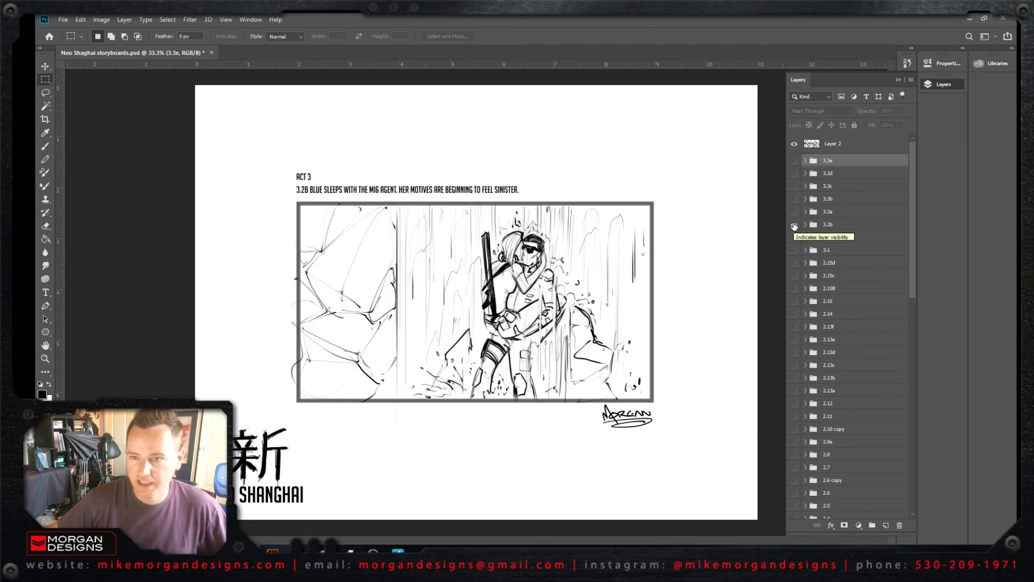
click(794, 225)
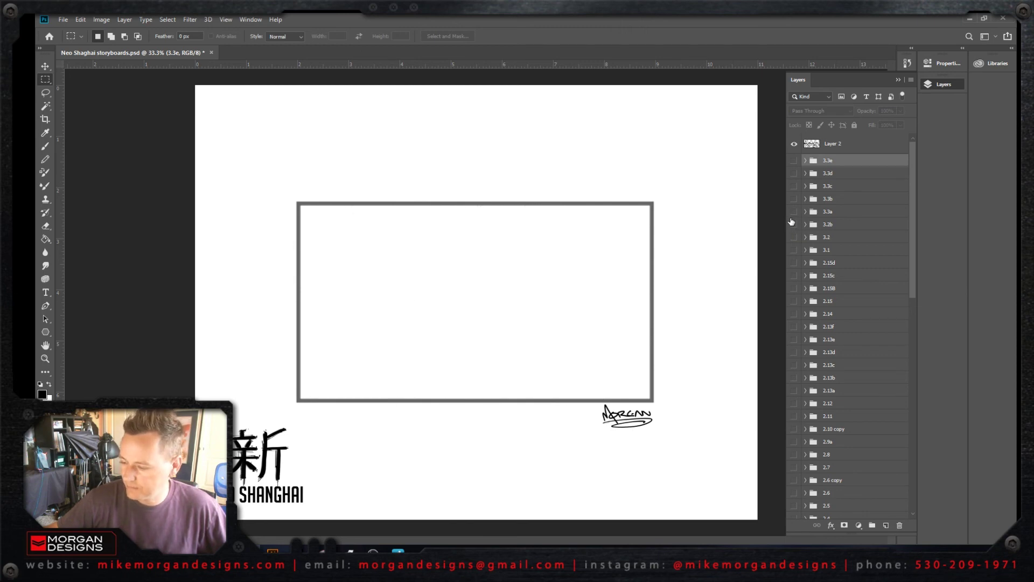
Step: Review the ambush sequence panels 3.3a, 3.3b, 3.3c, 3.3d and 3.3e in order, hiding each after viewing it
click(794, 213)
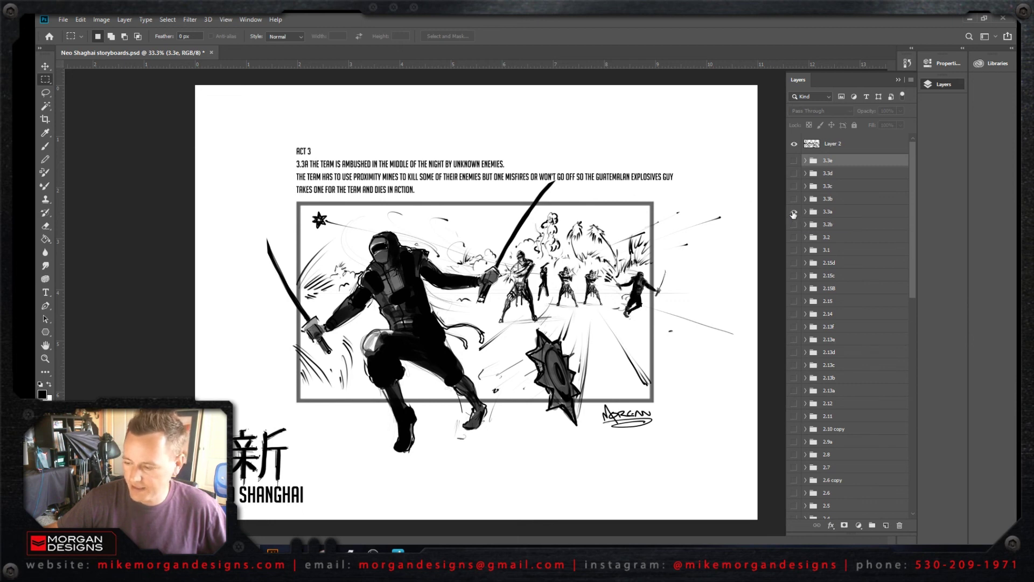
click(794, 213)
click(795, 199)
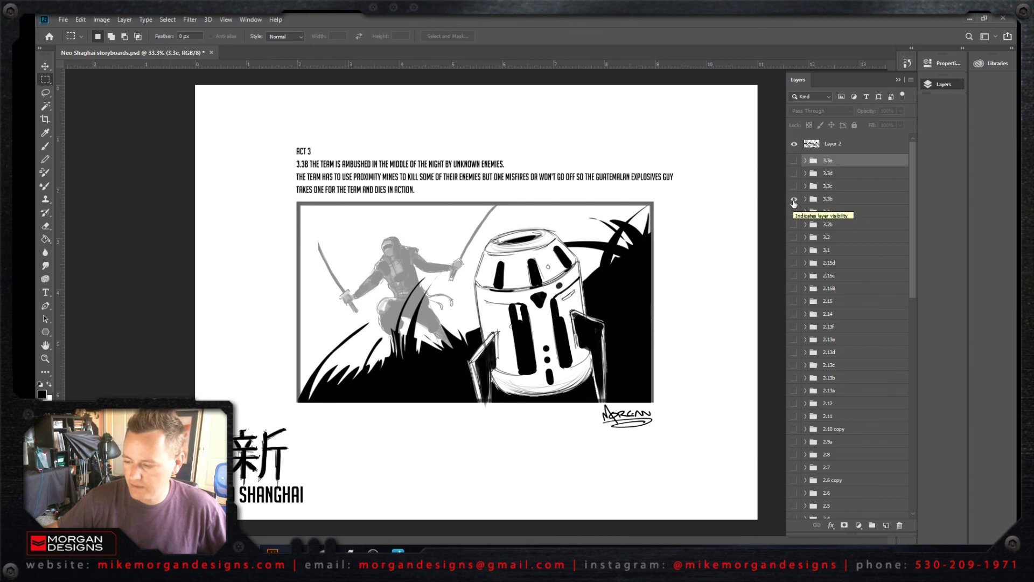
click(795, 199)
click(794, 186)
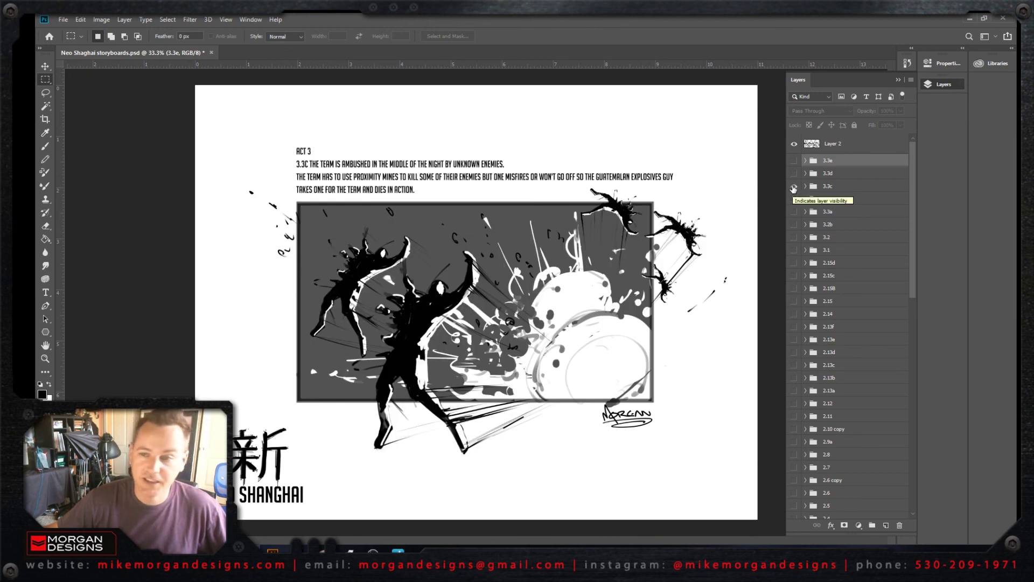
click(794, 187)
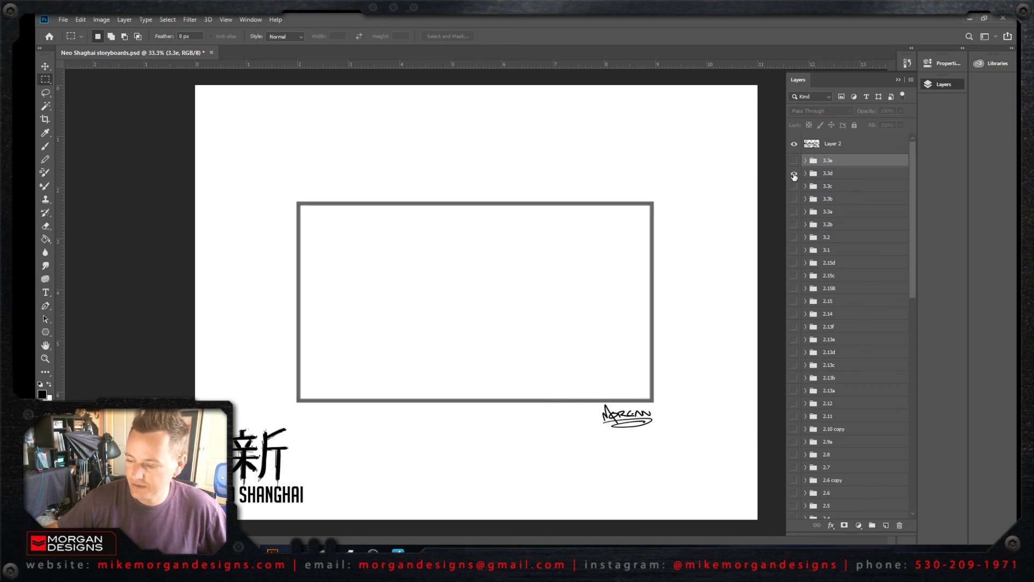
click(795, 173)
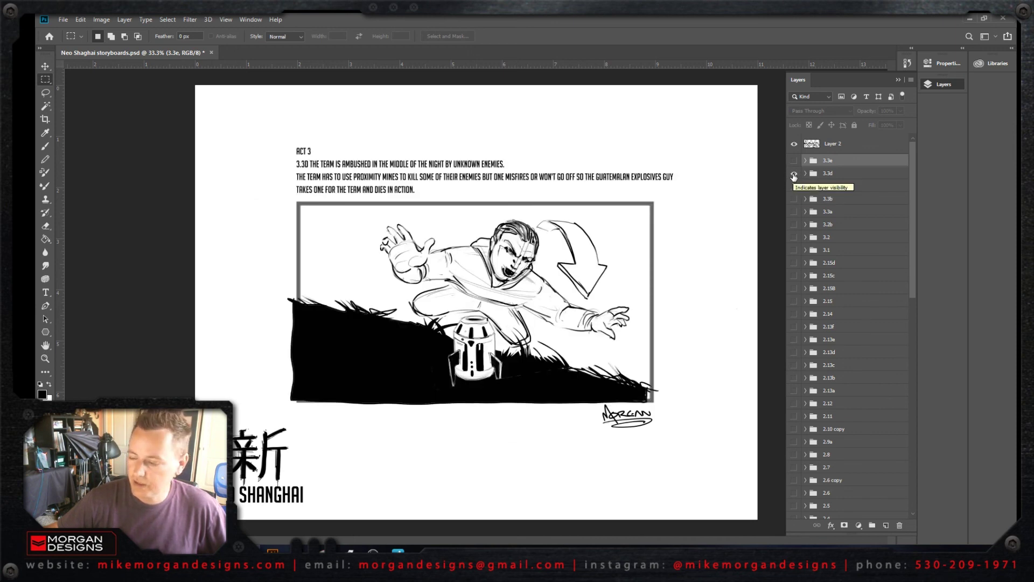
click(795, 174)
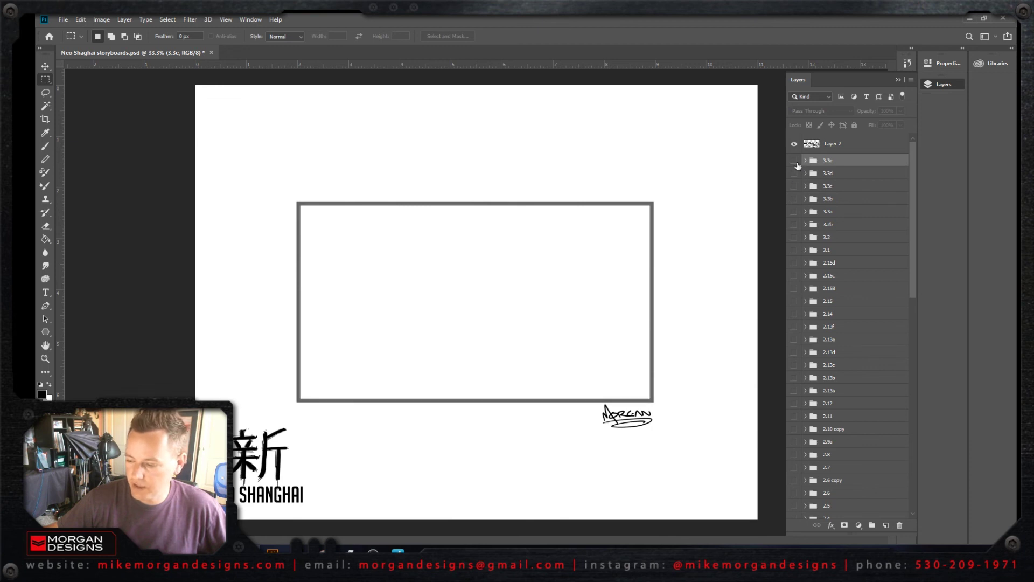
click(795, 160)
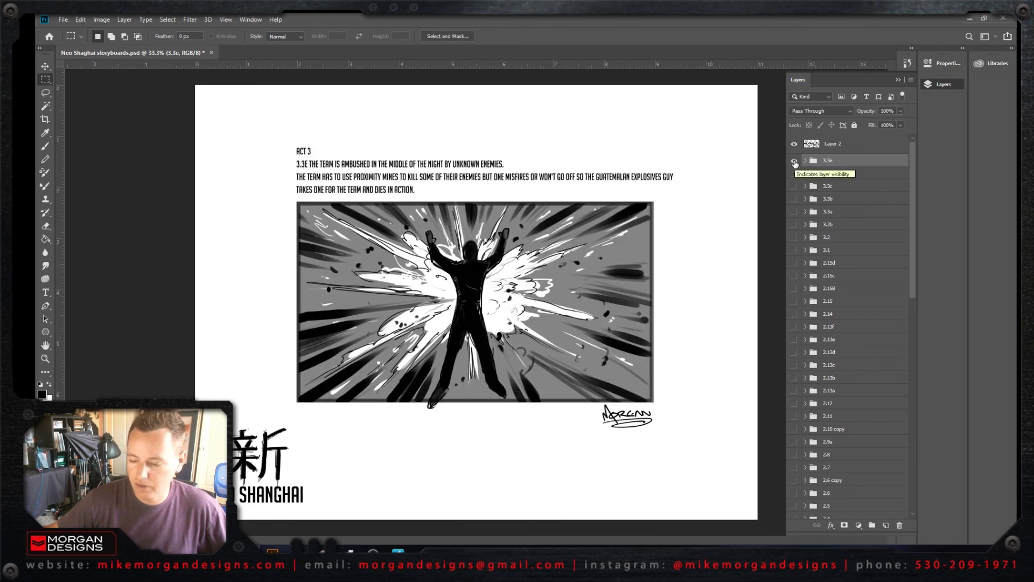
click(796, 162)
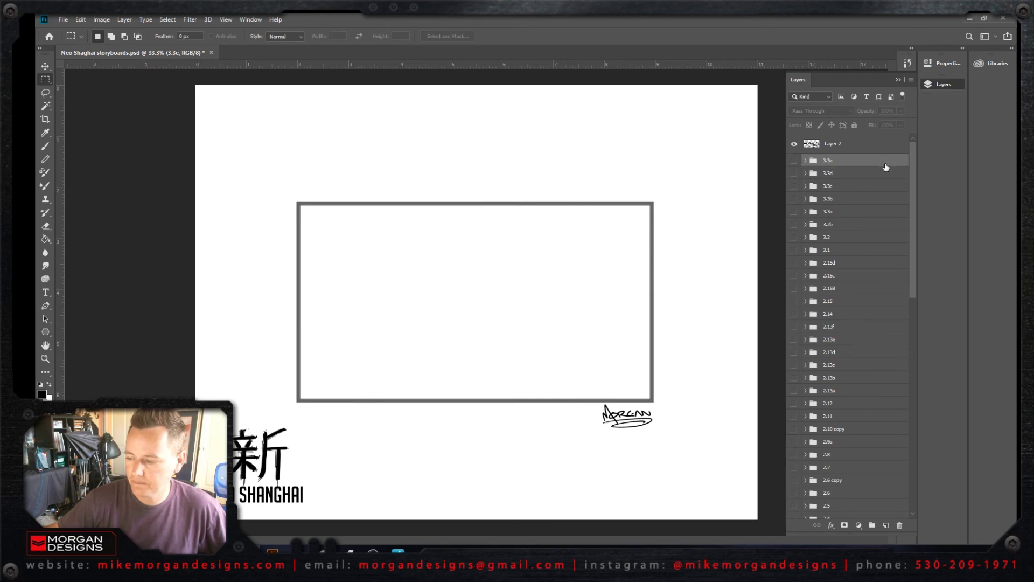